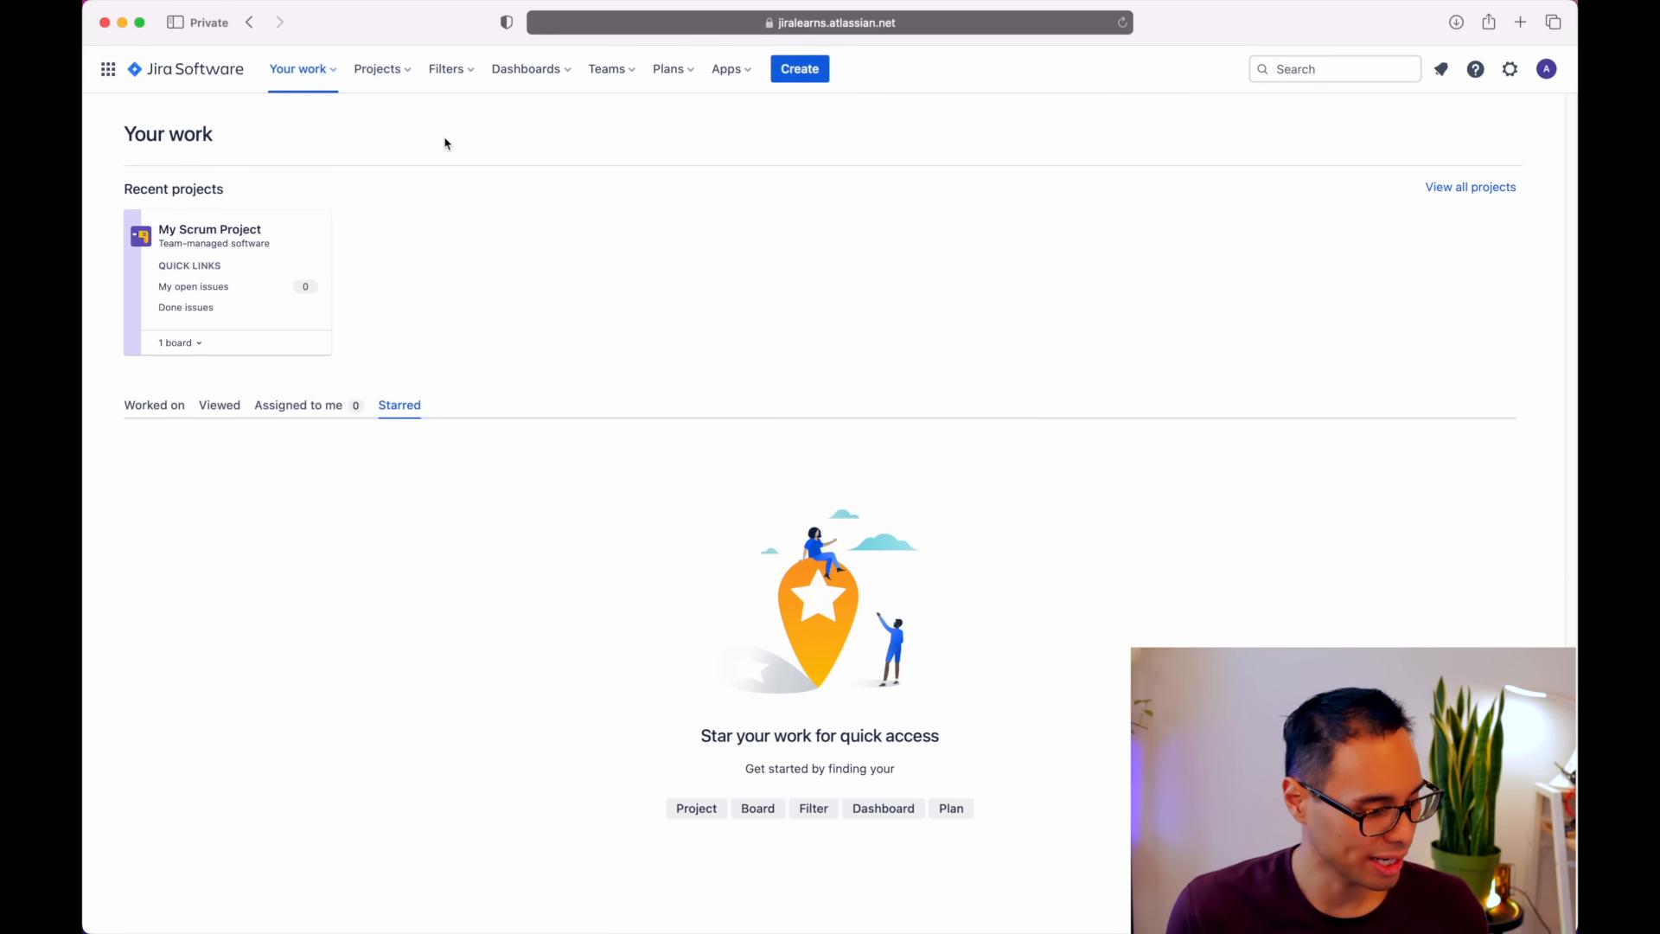
- Start creating a new project and show the Software development templates
{"action": "left_click", "coordinate": [396, 78]}
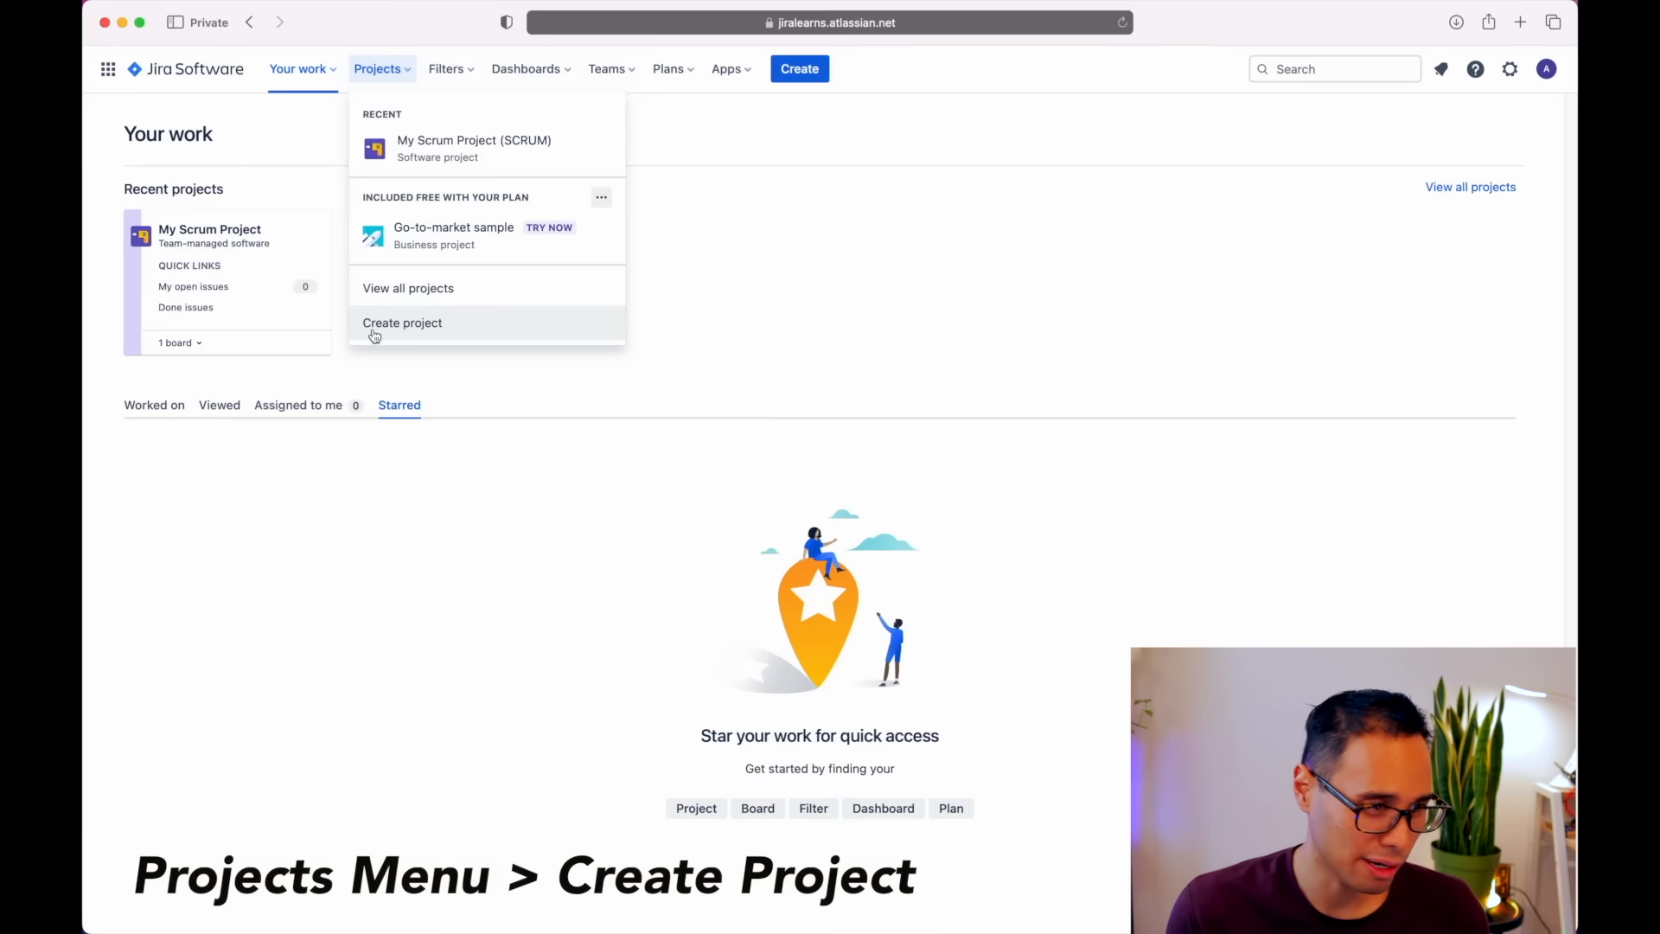
{"action": "left_click", "coordinate": [431, 334]}
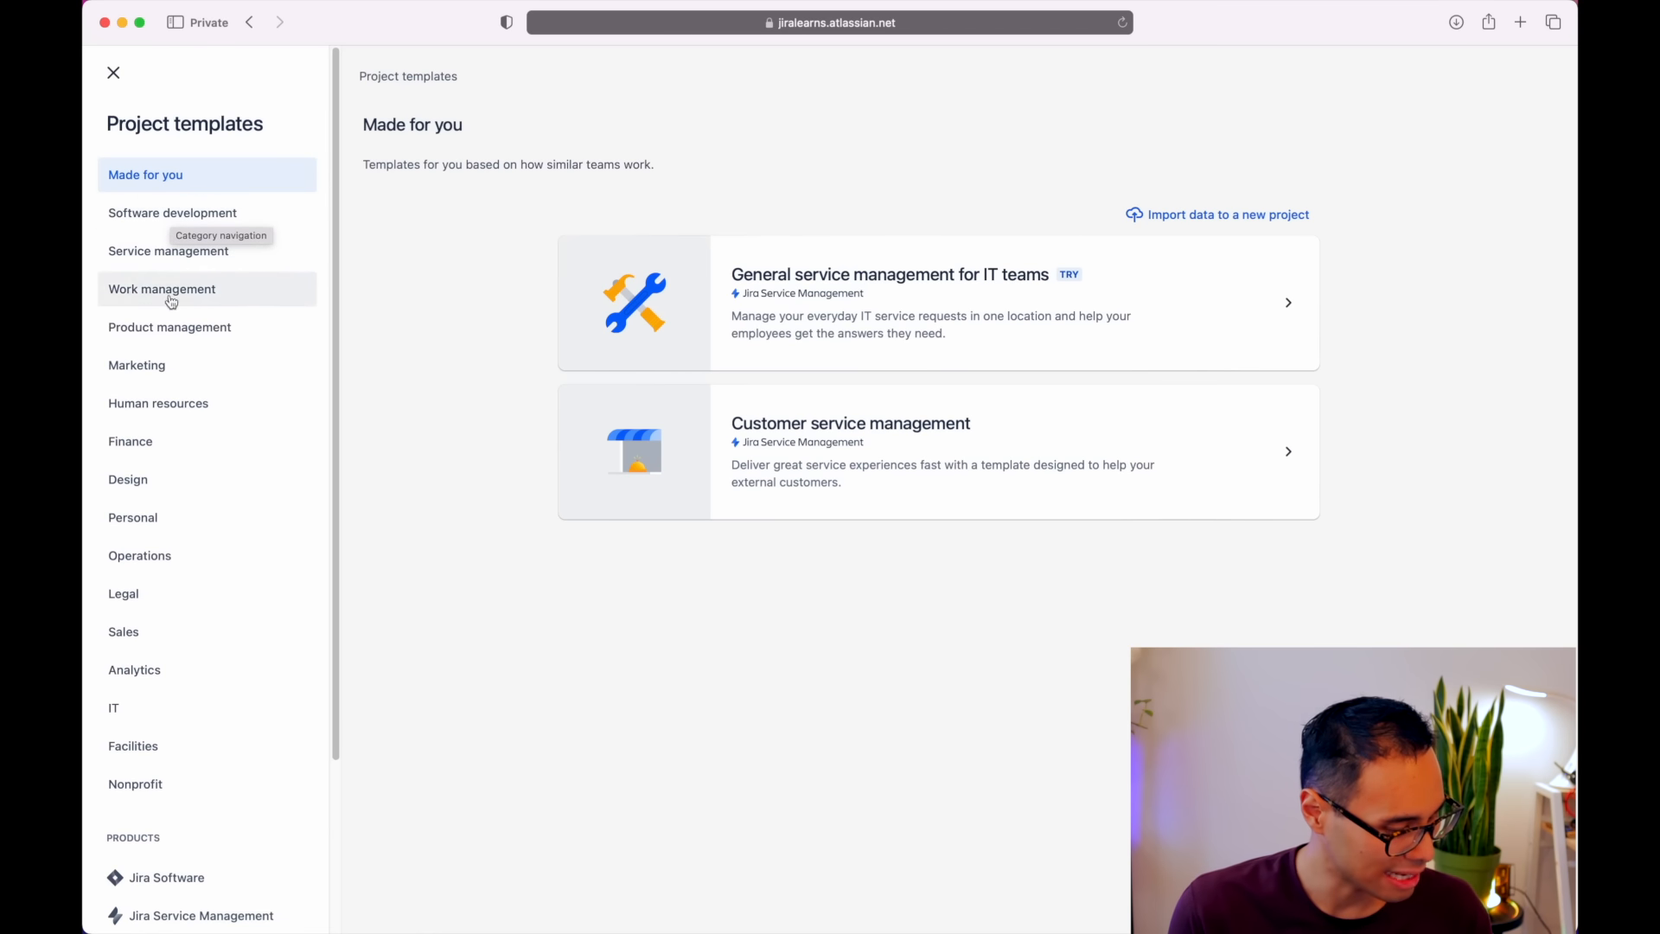
{"action": "left_click", "coordinate": [176, 217]}
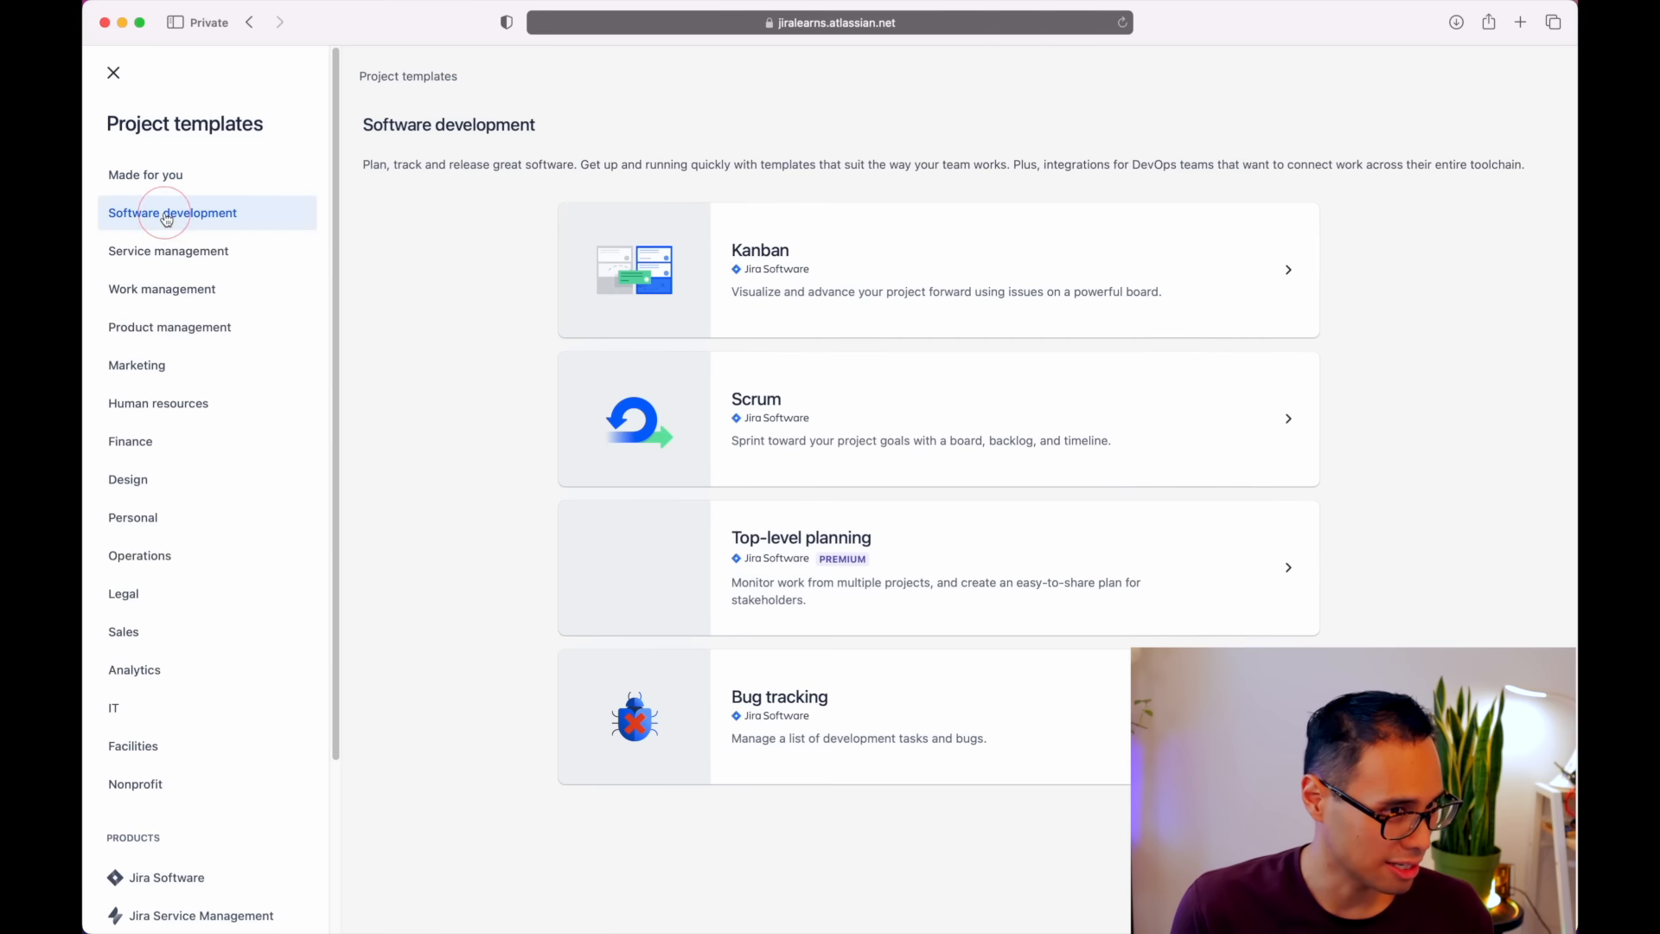
- Browse the Service management, Work management, Product management, Marketing and Human resources template categories, and return to Software development
{"action": "left_click", "coordinate": [180, 253]}
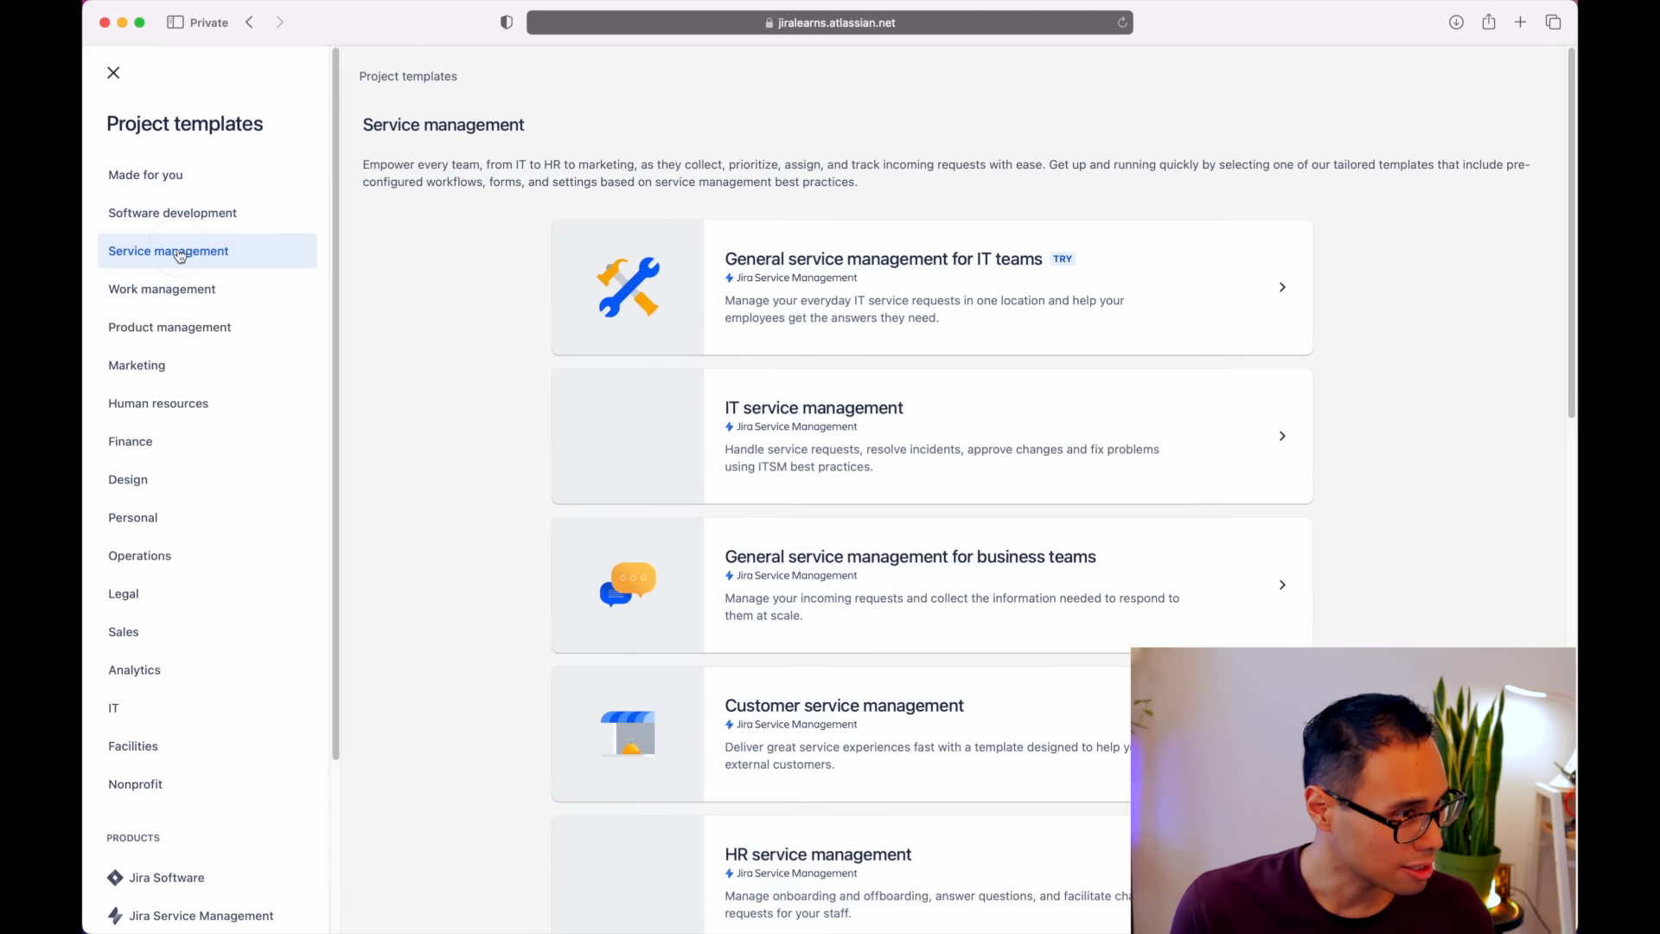
{"action": "left_click", "coordinate": [183, 294]}
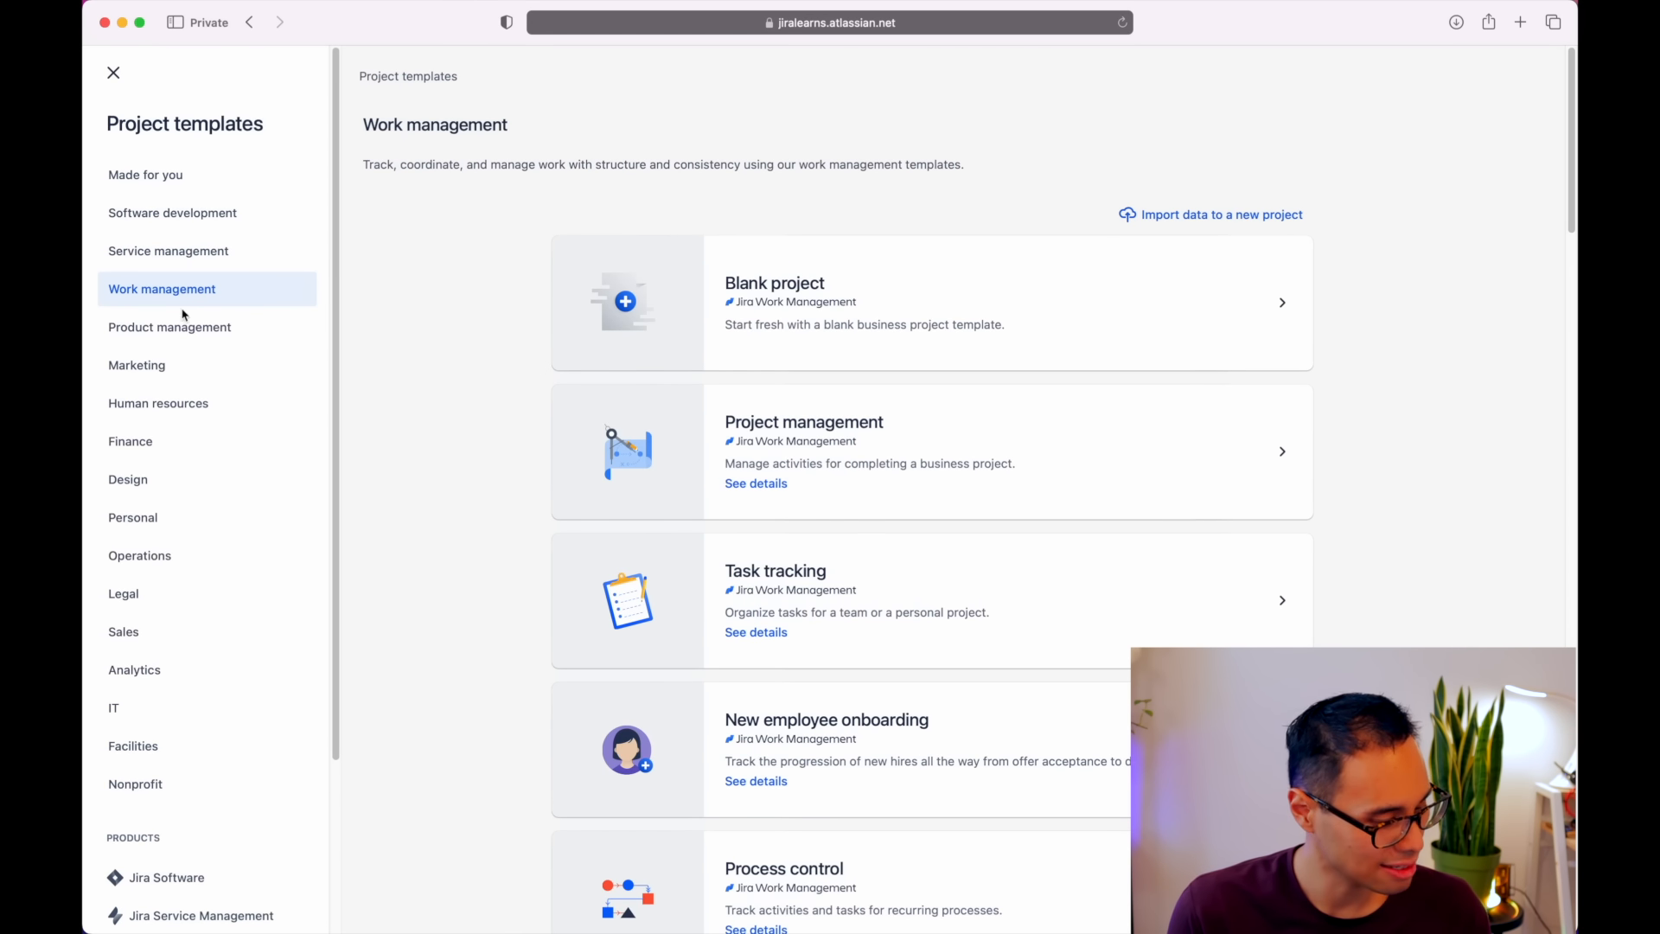
{"action": "left_click", "coordinate": [178, 327]}
{"action": "left_click", "coordinate": [171, 368]}
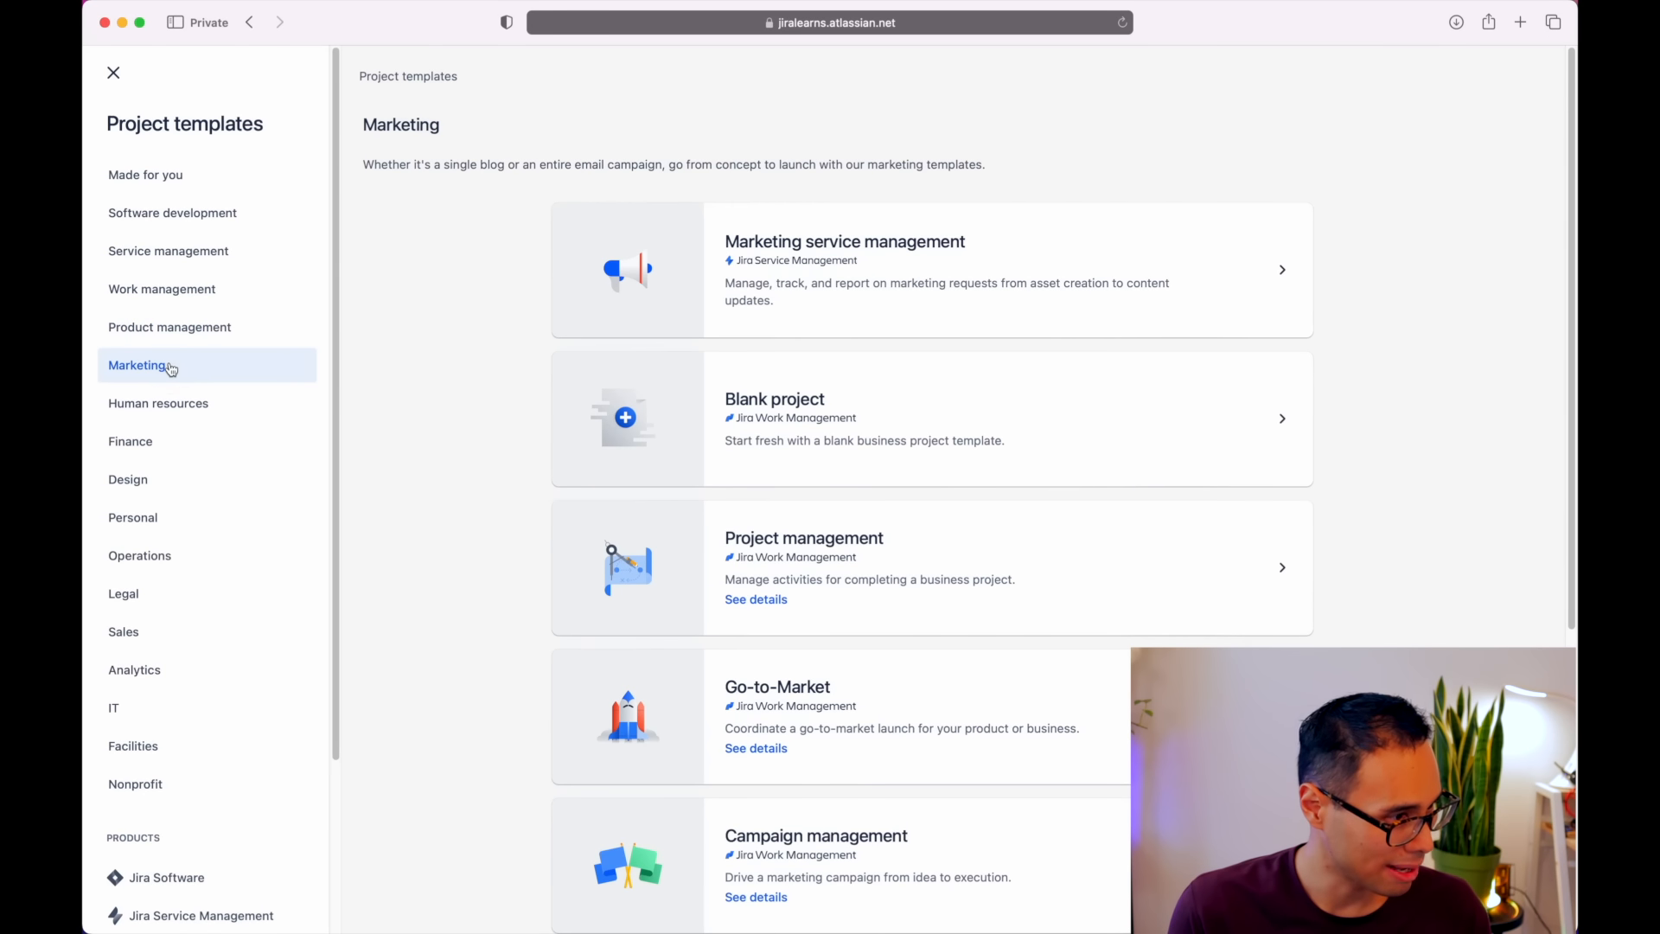
{"action": "left_click", "coordinate": [171, 402]}
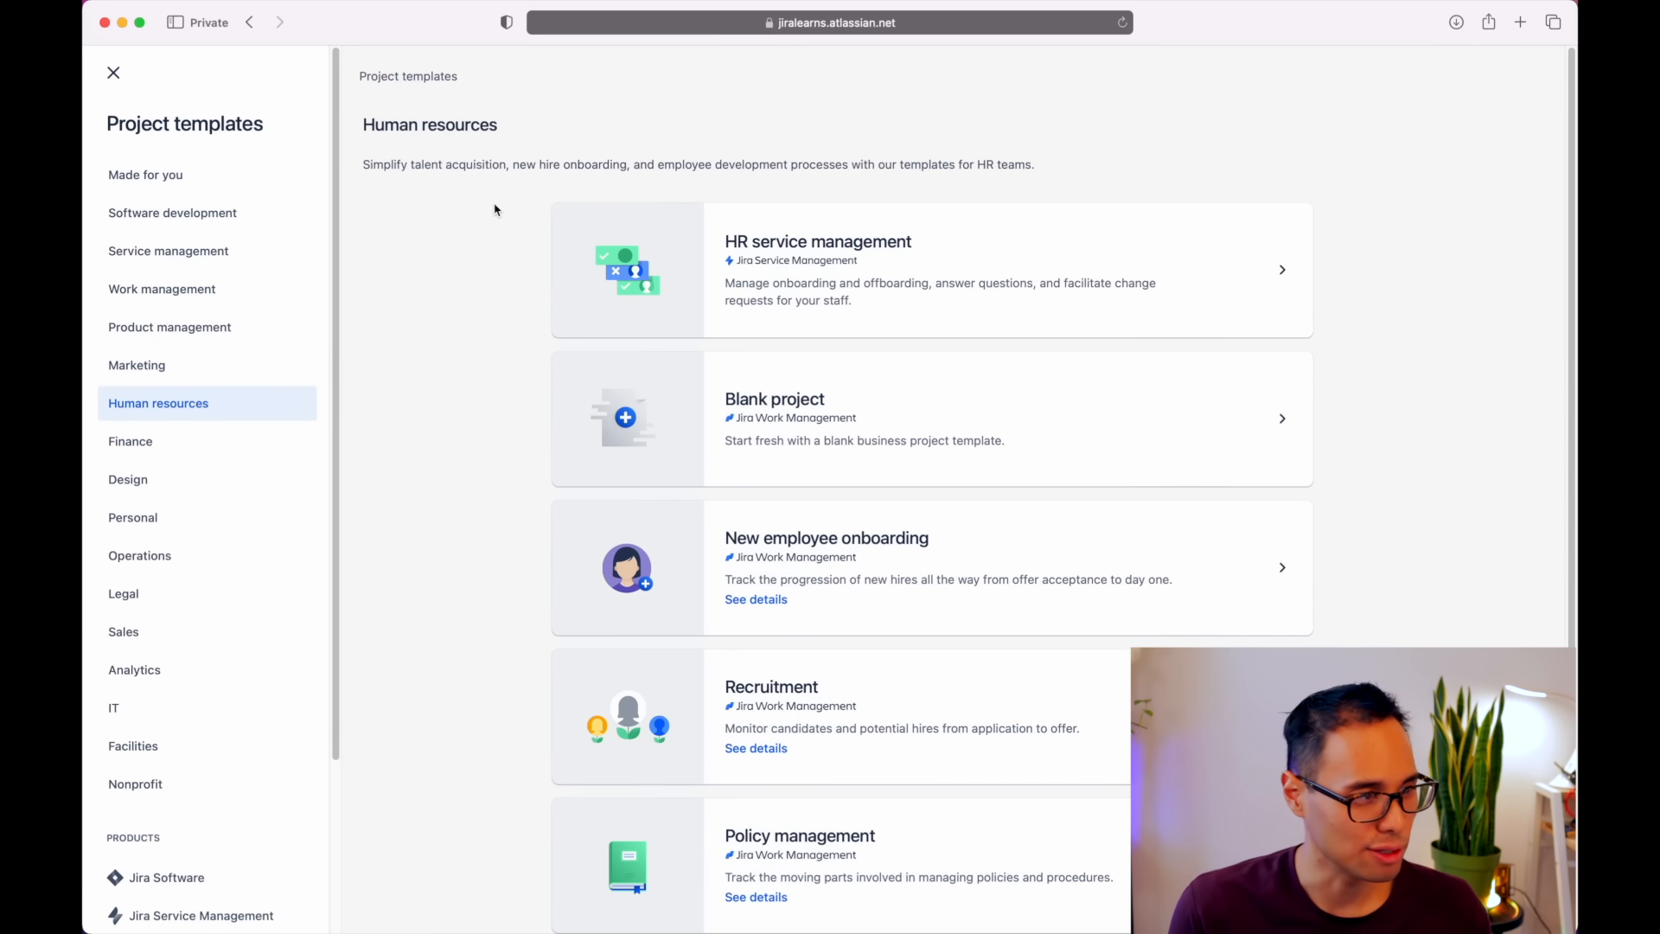
{"action": "left_click", "coordinate": [195, 213]}
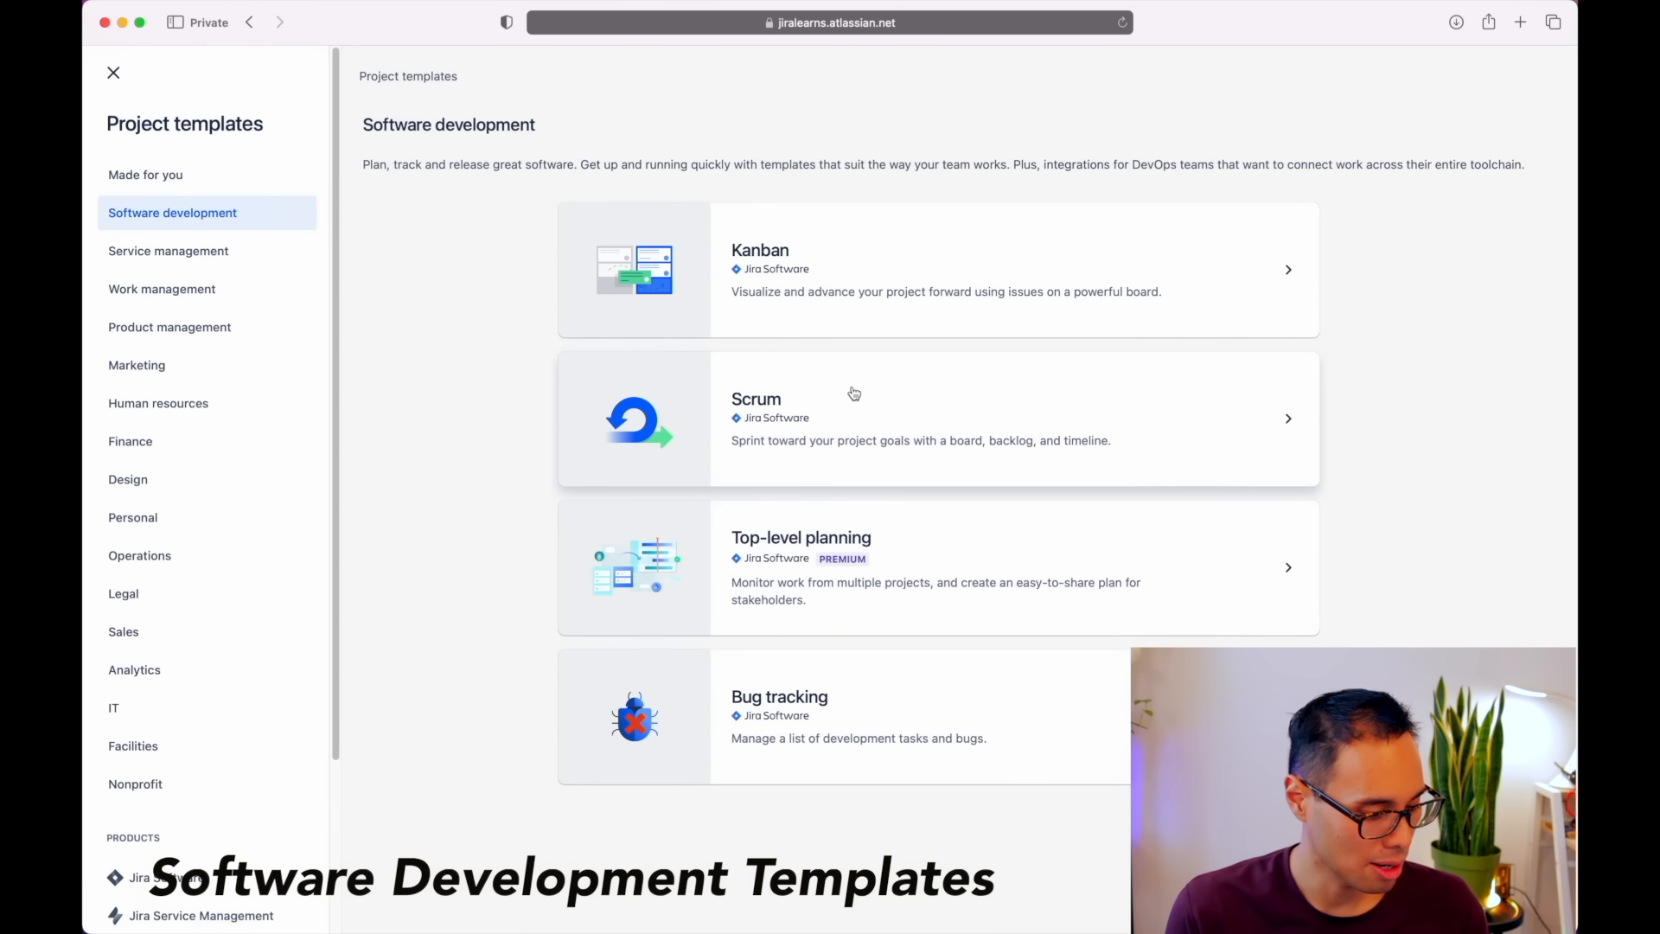
- Review the details of the Kanban template and return to the Software development templates
{"action": "left_click", "coordinate": [843, 311]}
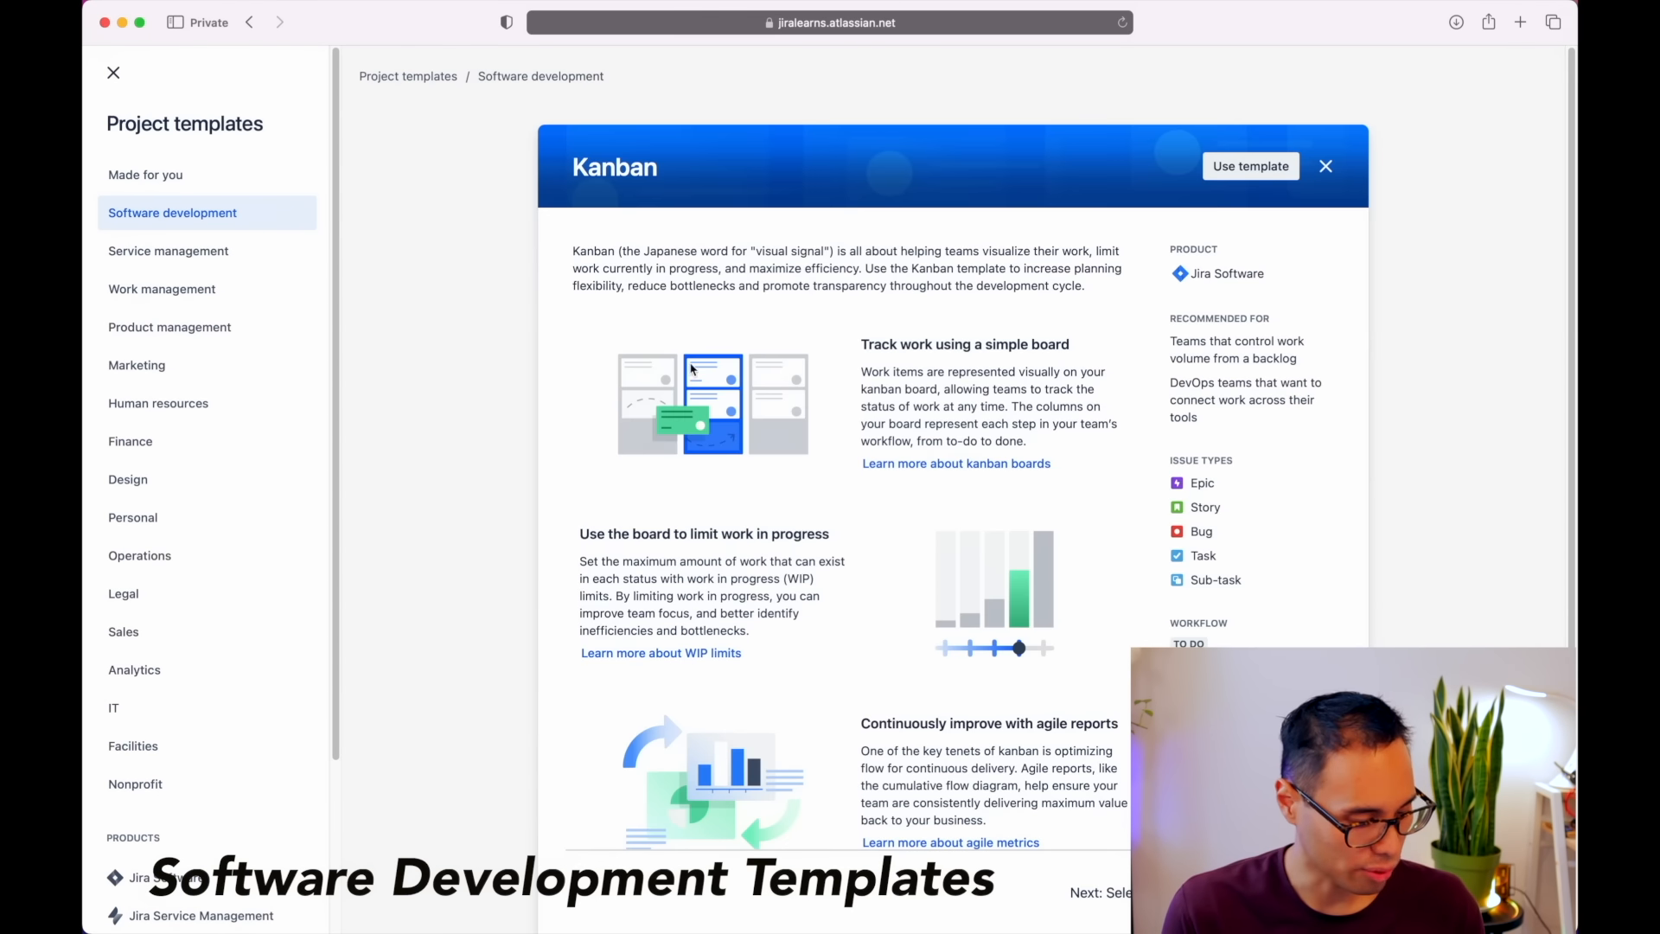
{"action": "left_click_drag", "start_coordinate": [864, 344], "coordinate": [1006, 344]}
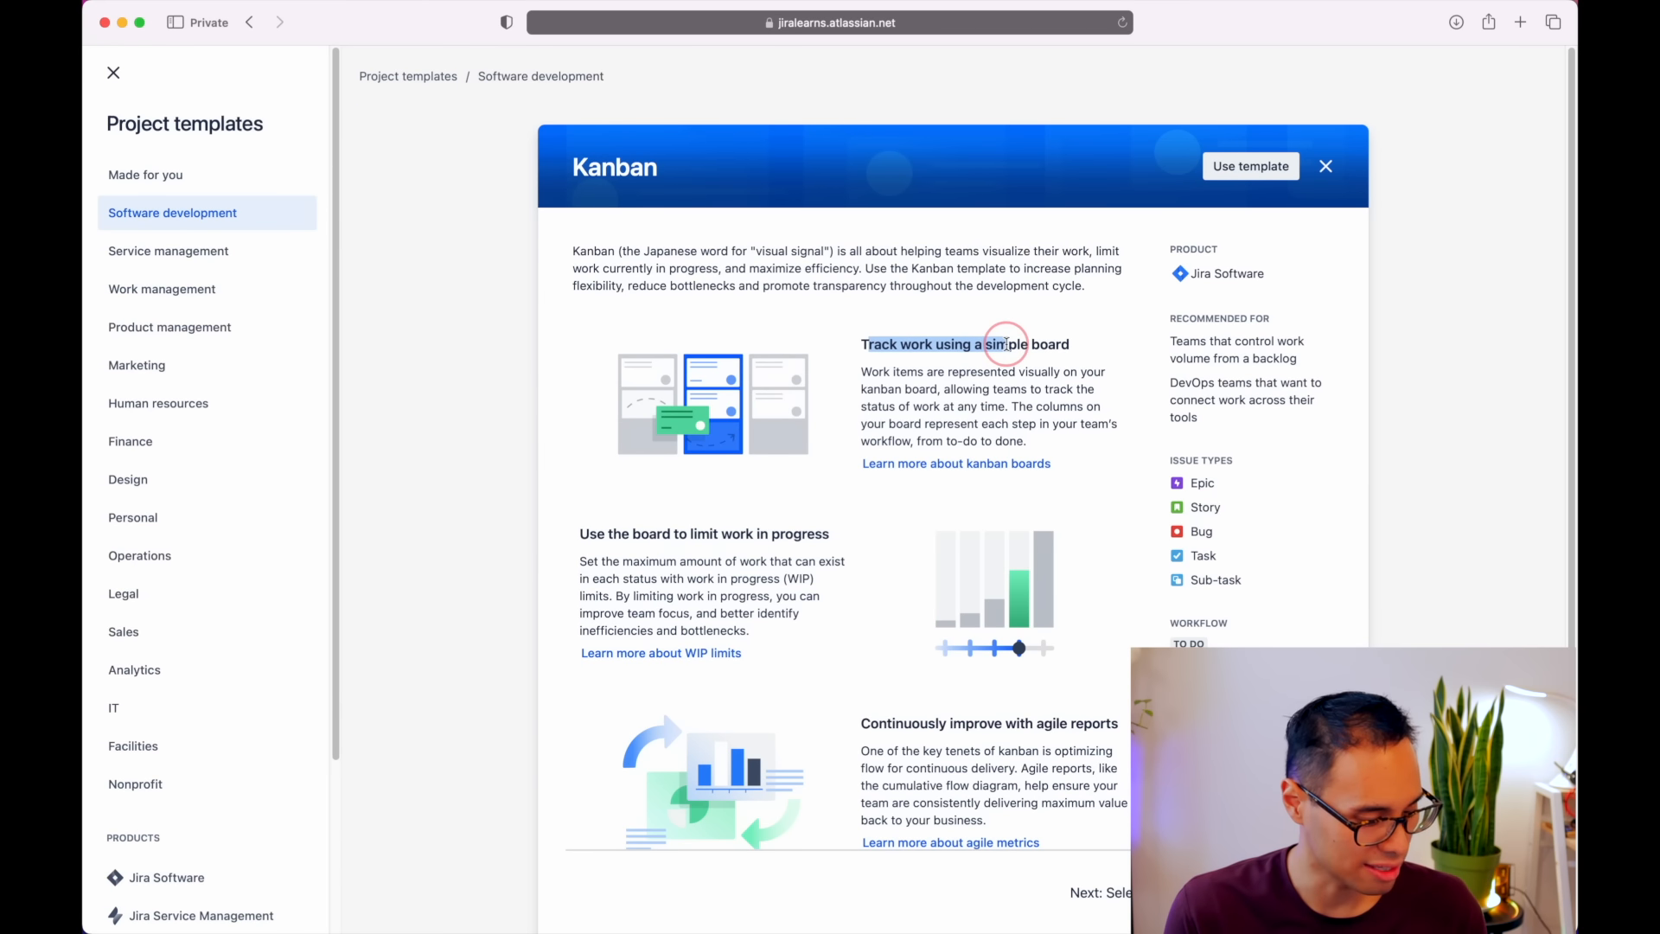
{"action": "left_click", "coordinate": [1005, 344]}
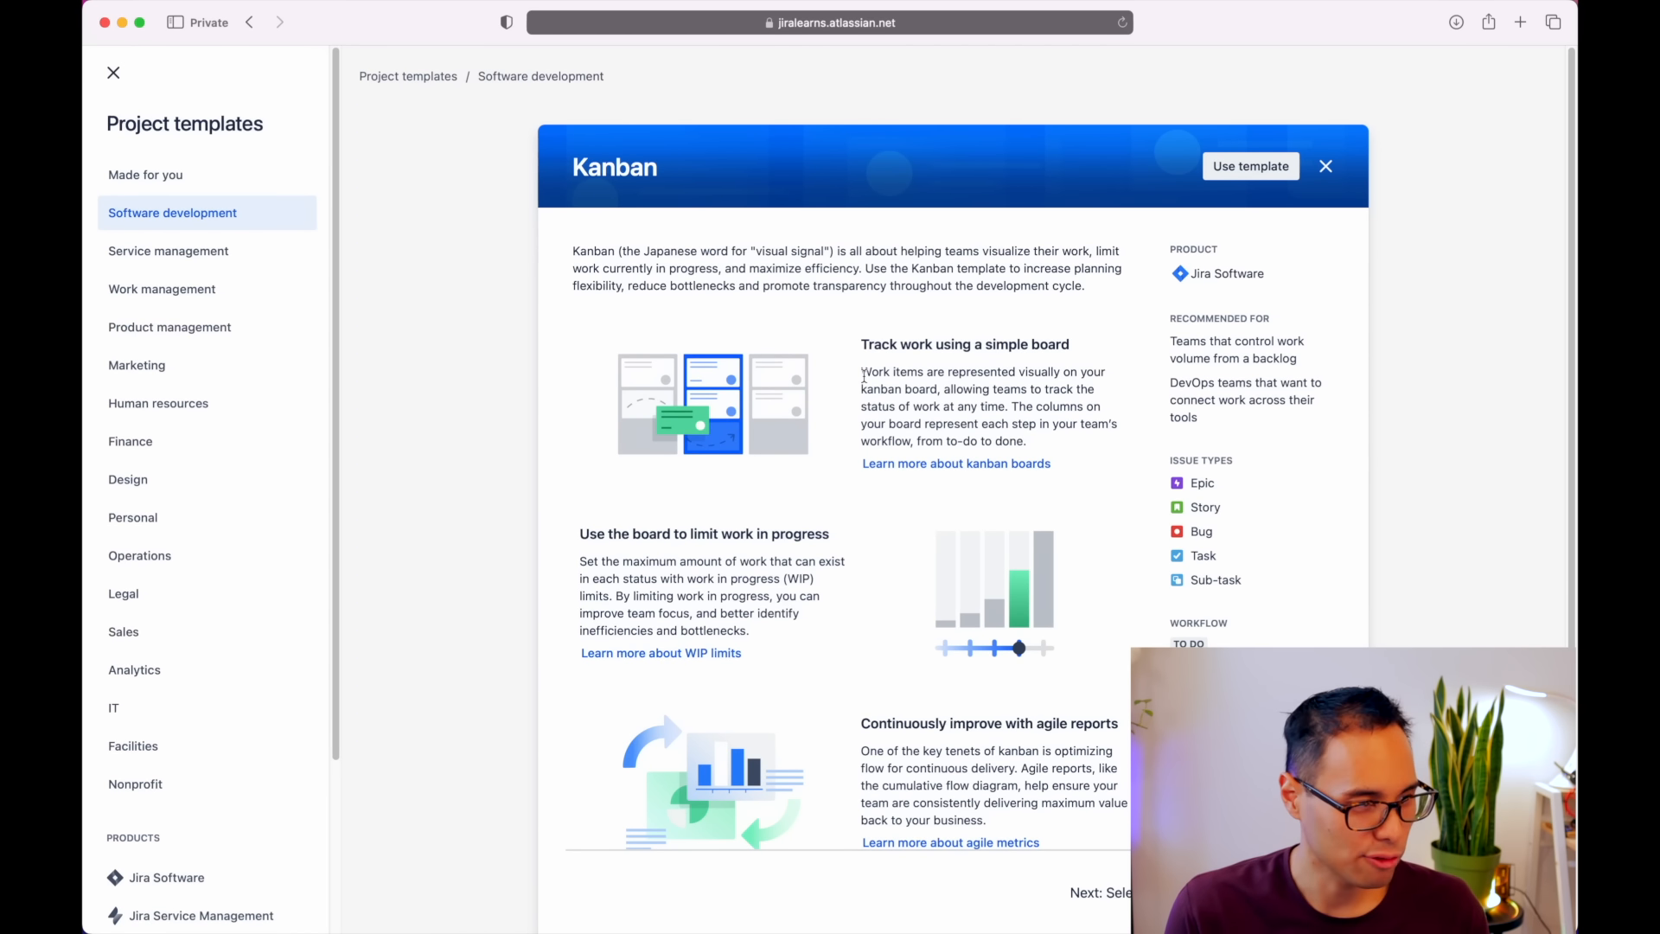
{"action": "left_click", "coordinate": [180, 218]}
- Open the Scrum template's details, review its backlog and sprint descriptions, and use it for the new project
{"action": "left_click", "coordinate": [752, 382]}
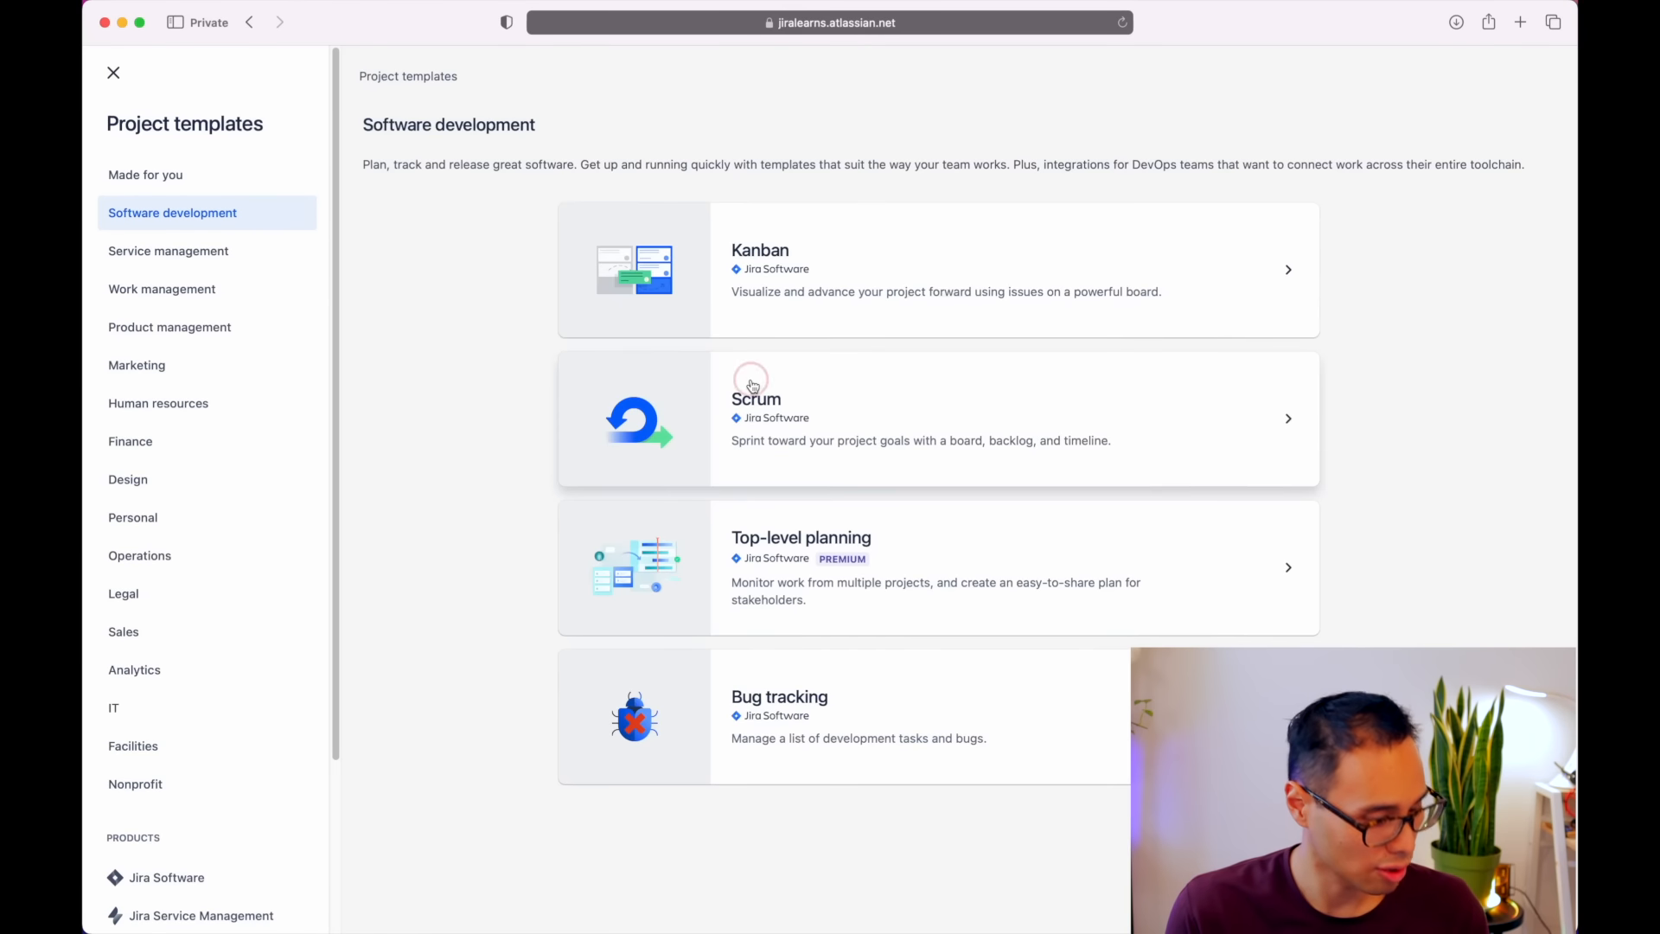
{"action": "left_click_drag", "start_coordinate": [862, 370], "coordinate": [1071, 374]}
{"action": "left_click_drag", "start_coordinate": [597, 554], "coordinate": [811, 553]}
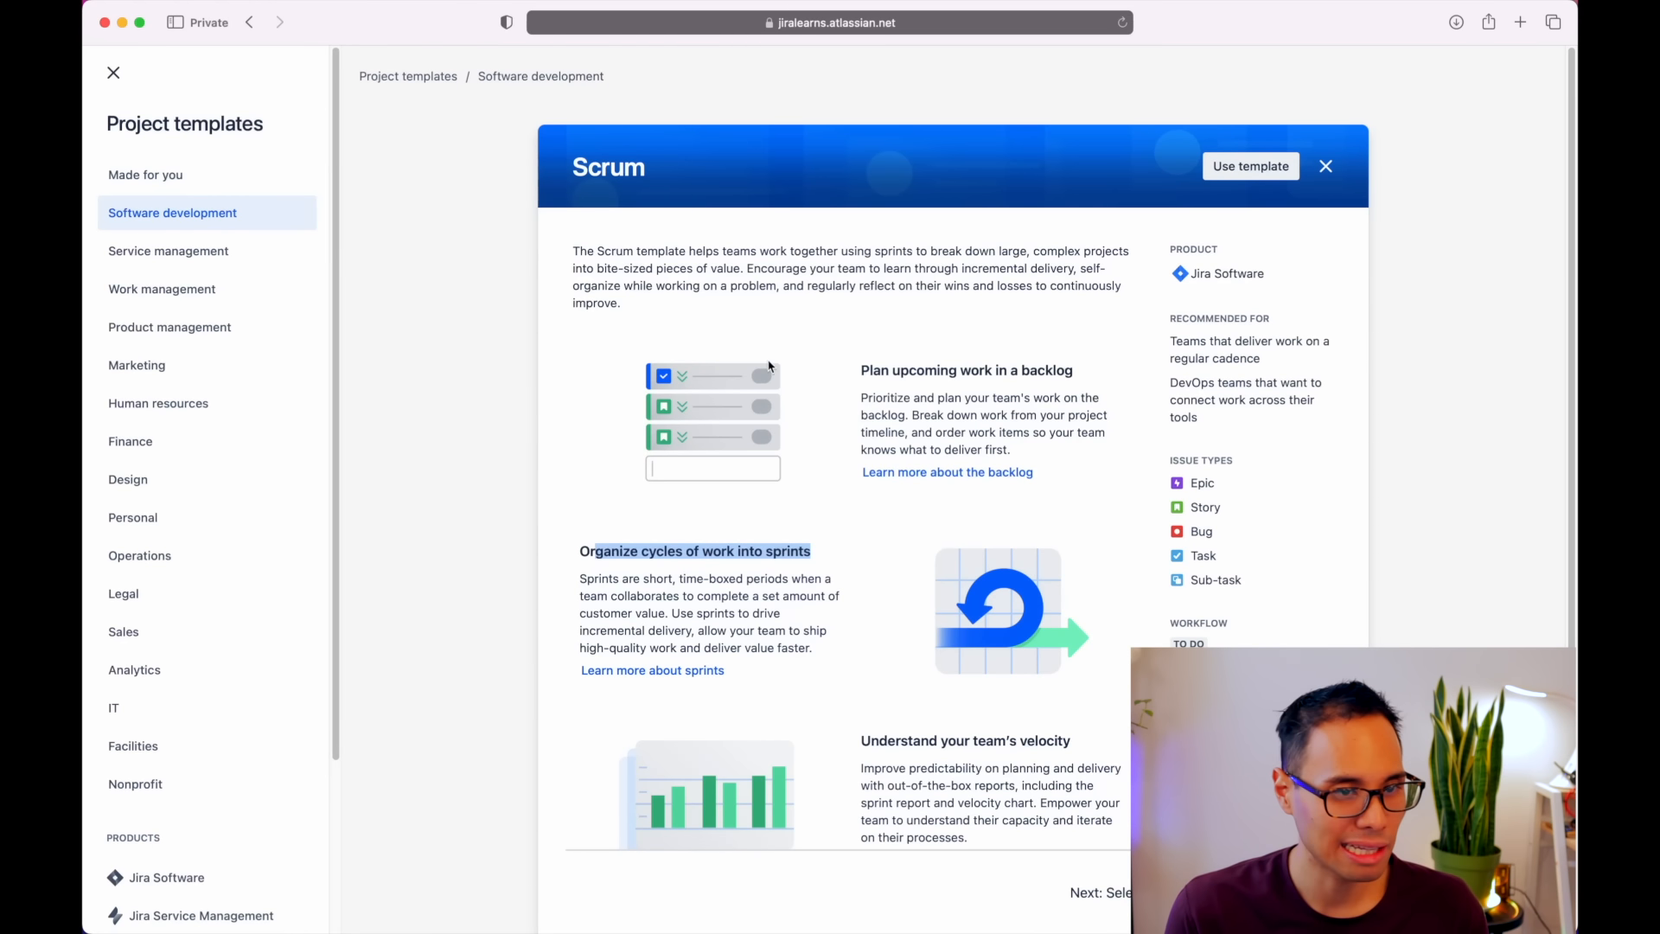
{"action": "left_click", "coordinate": [1250, 168]}
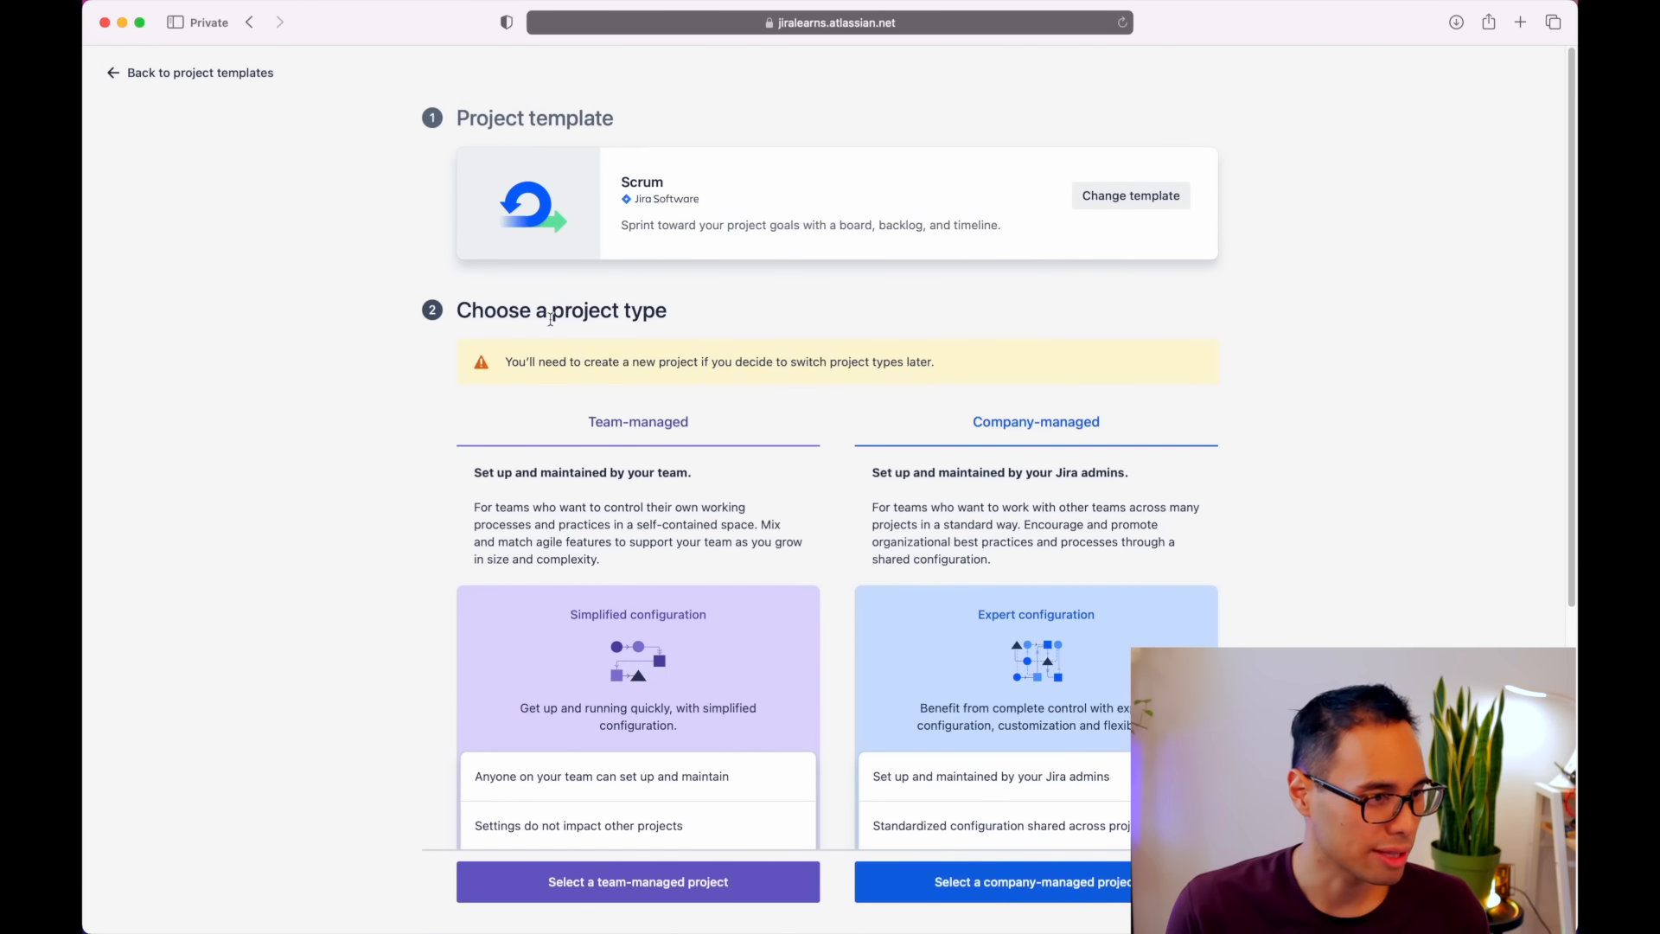
- Compare the team-managed and company-managed project types and select a company-managed project
{"action": "scroll", "coordinate": [722, 598], "scroll_direction": "down", "scroll_amount": 1}
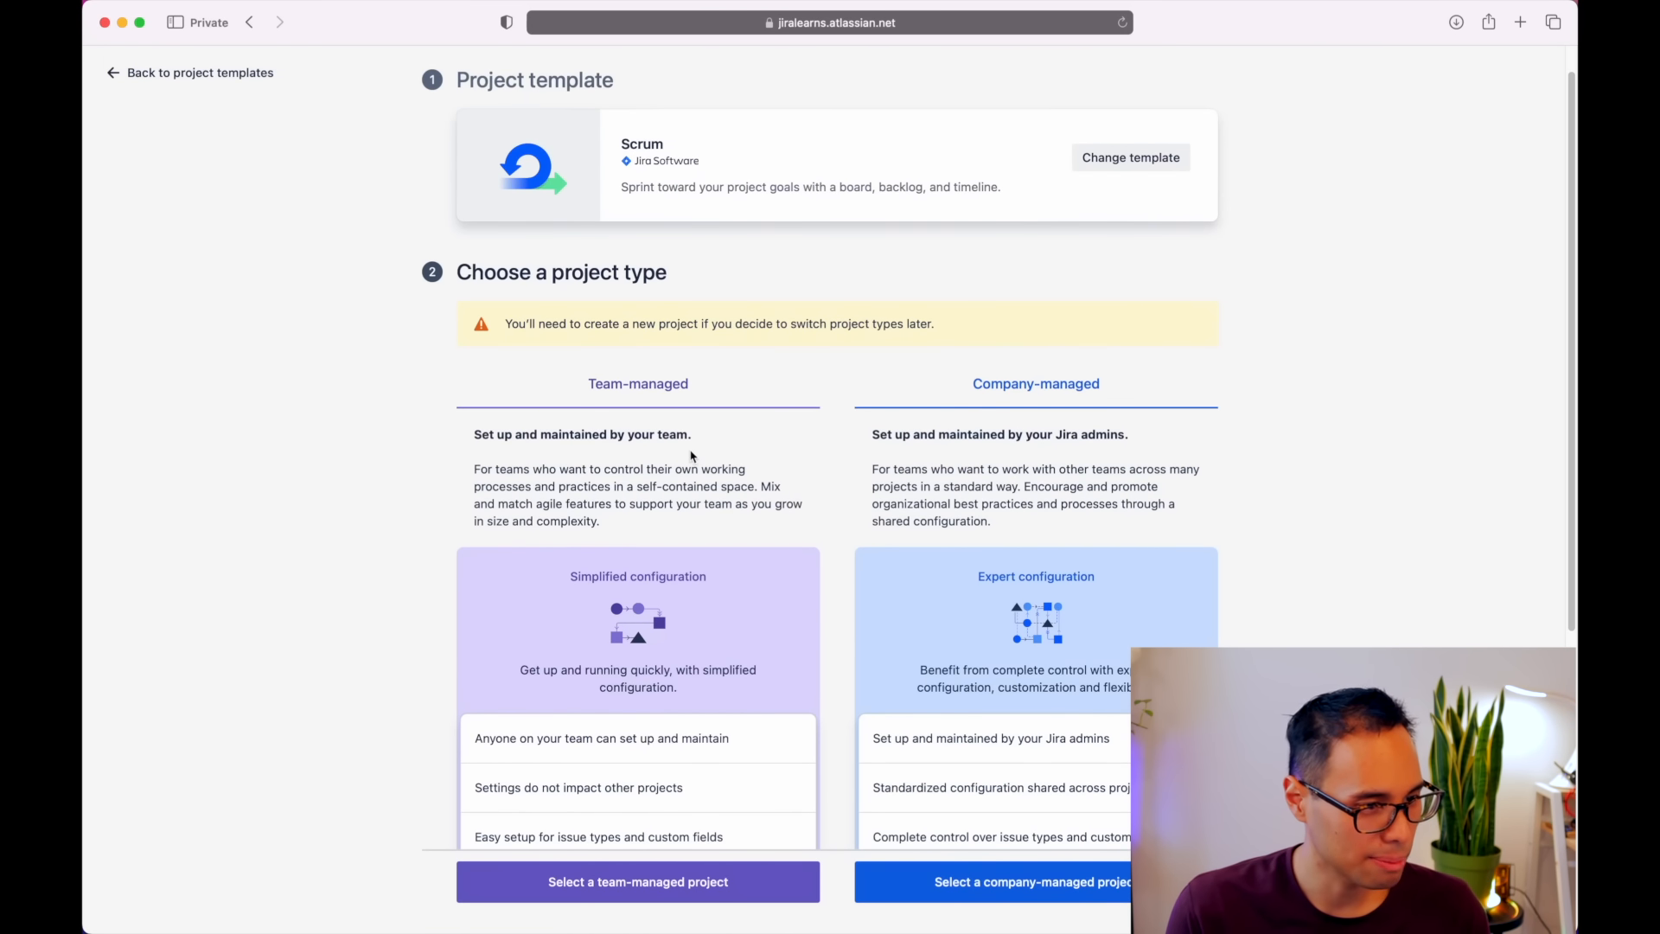
{"action": "left_click_drag", "start_coordinate": [596, 361], "coordinate": [710, 369]}
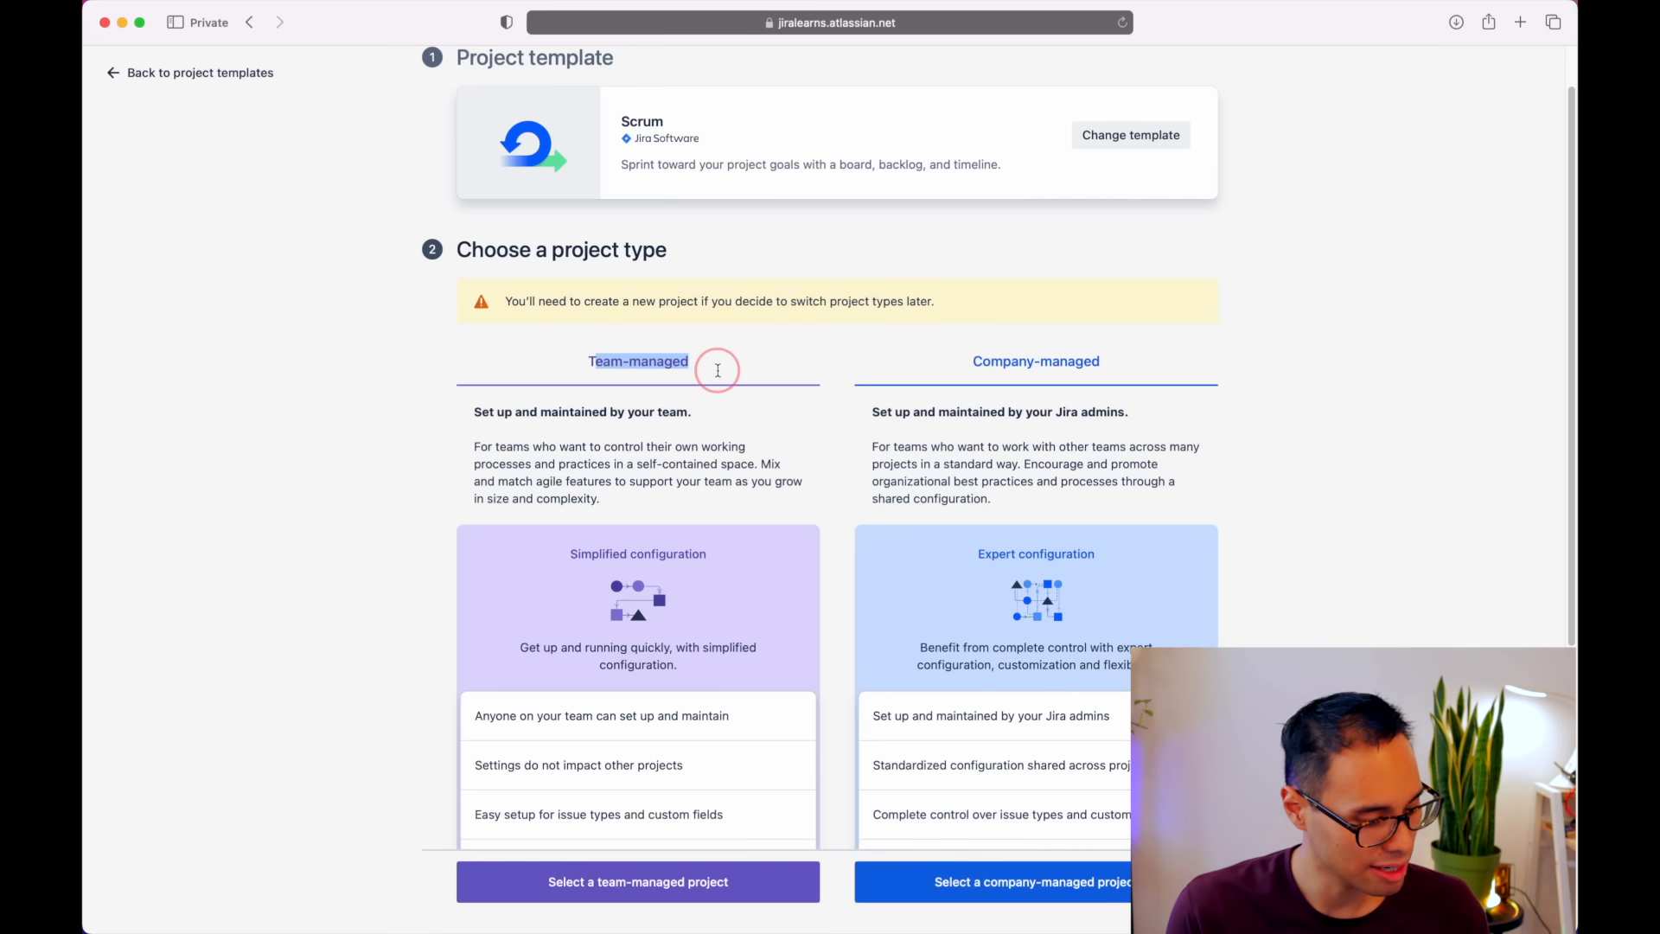
{"action": "left_click_drag", "start_coordinate": [973, 363], "coordinate": [1091, 362]}
{"action": "scroll", "coordinate": [754, 458], "scroll_direction": "down", "scroll_amount": 1}
{"action": "scroll", "coordinate": [756, 460], "scroll_direction": "down", "scroll_amount": 3}
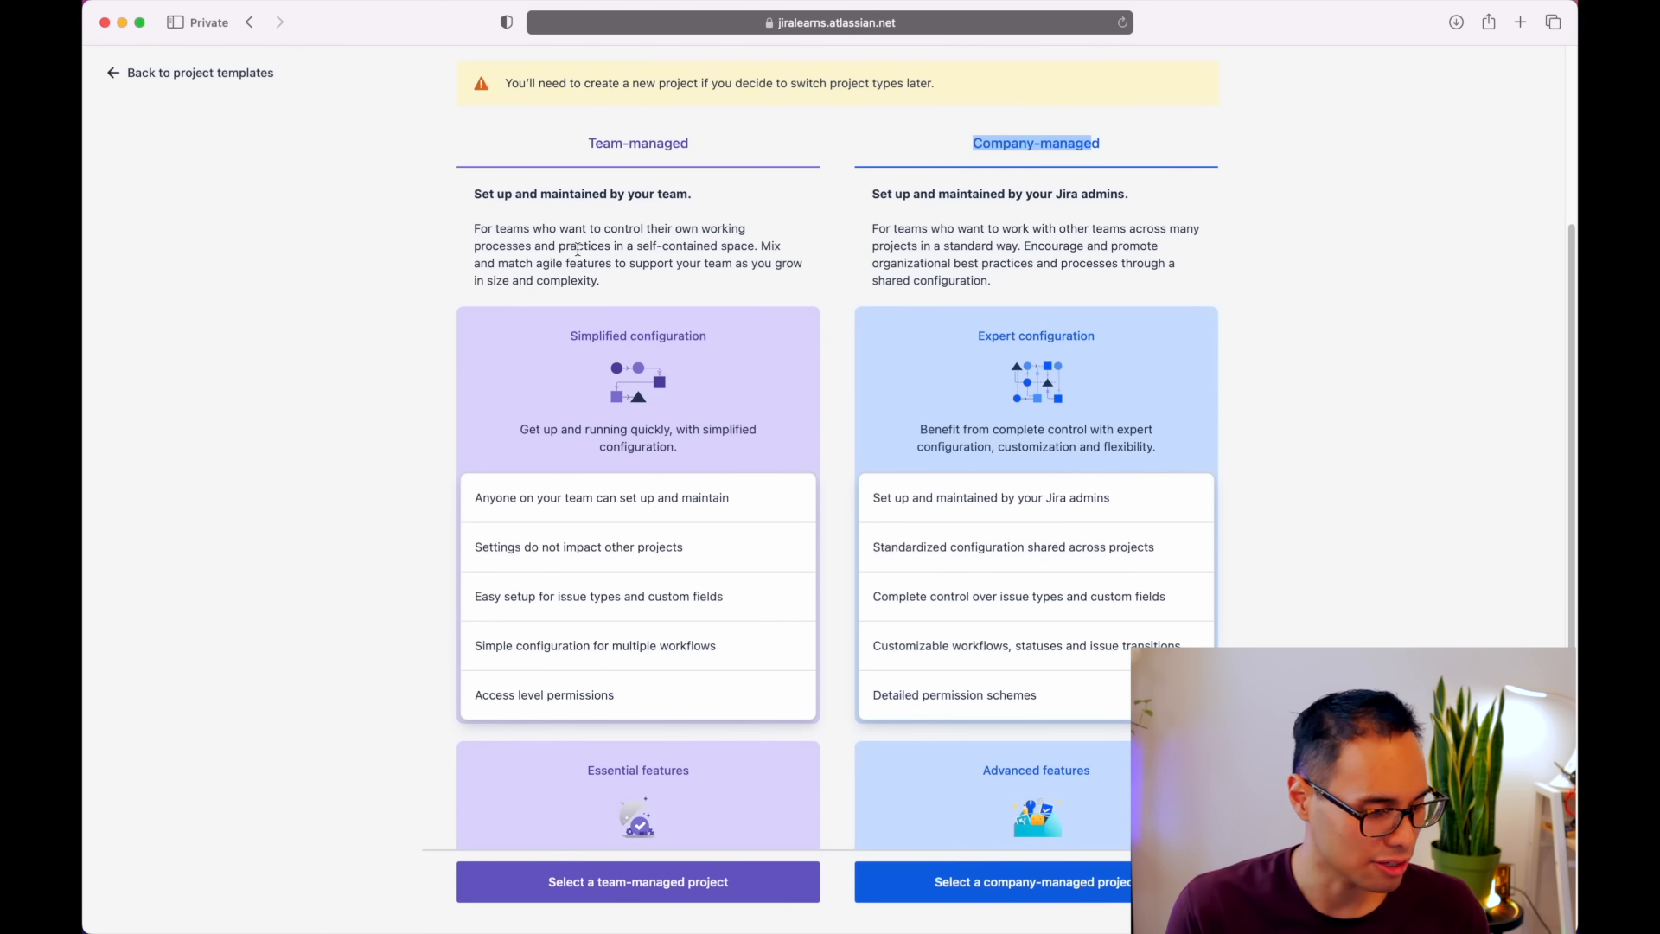
{"action": "left_click_drag", "start_coordinate": [564, 336], "coordinate": [744, 333]}
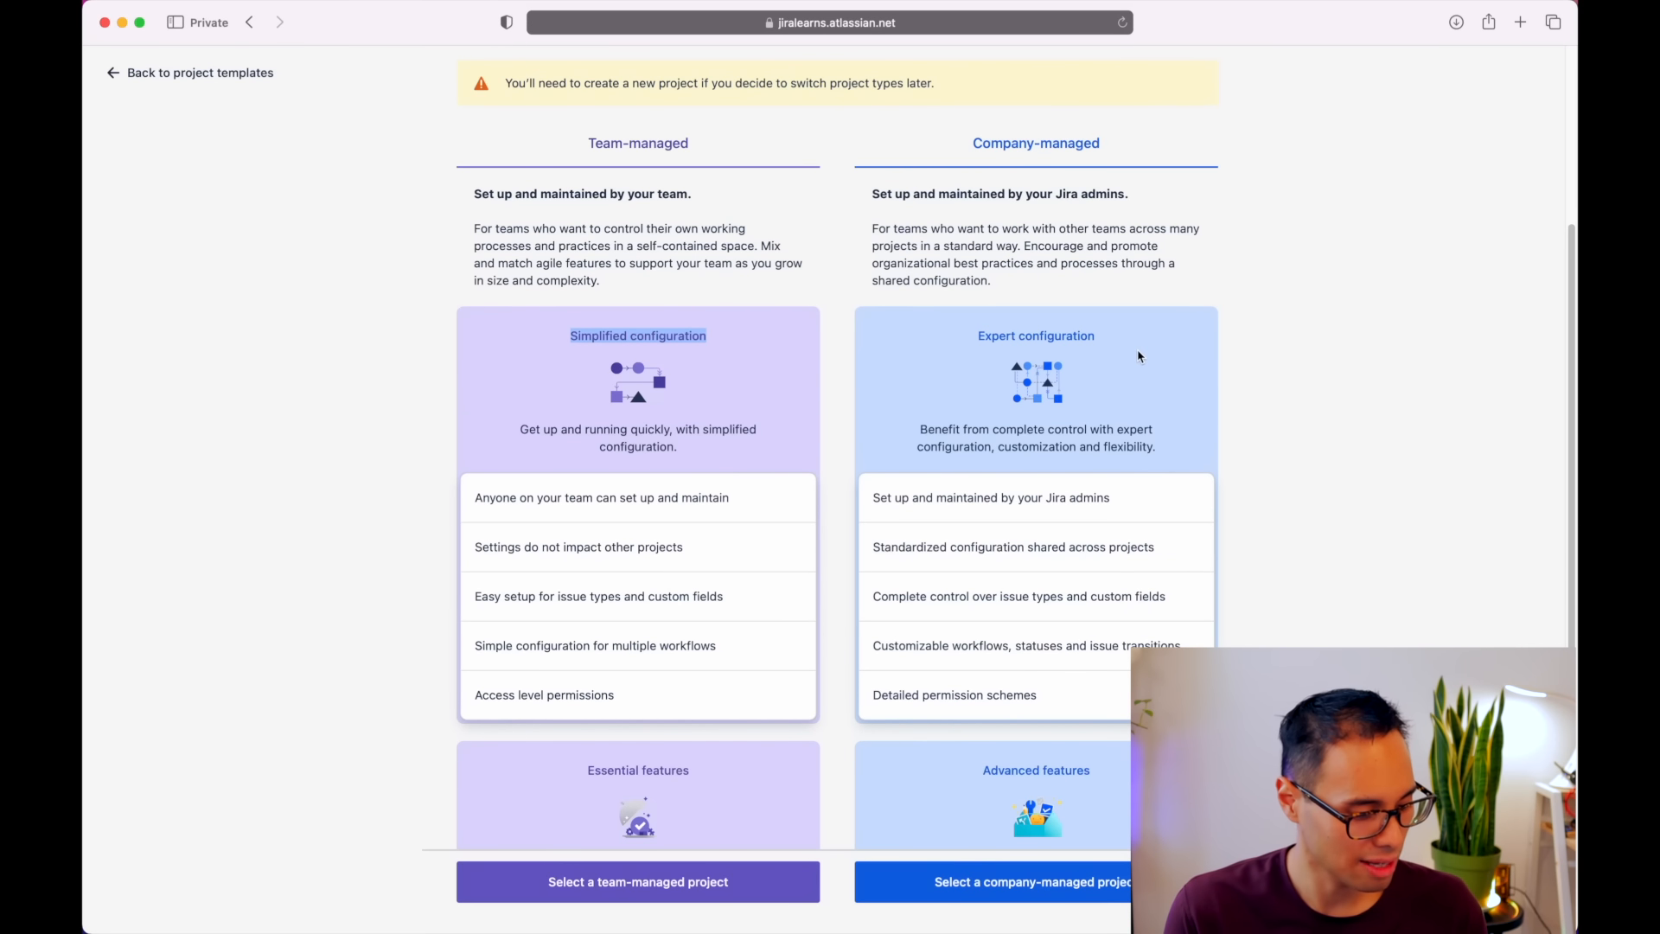
{"action": "scroll", "coordinate": [1133, 382], "scroll_direction": "down", "scroll_amount": 1}
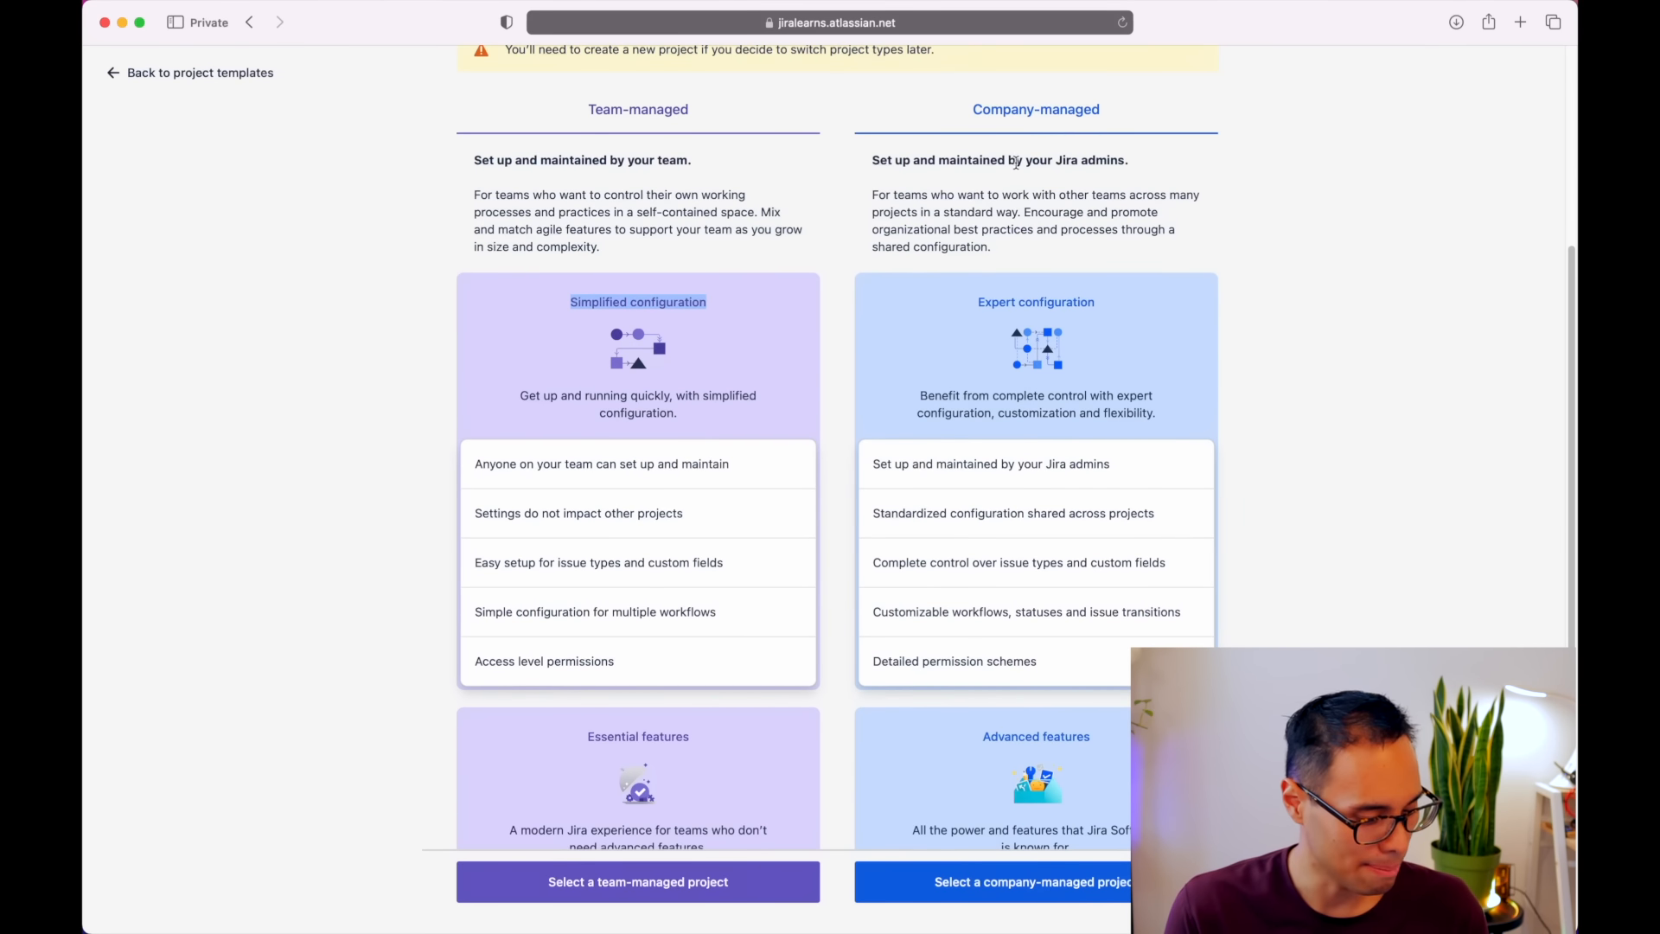
{"action": "scroll", "coordinate": [1016, 183], "scroll_direction": "down", "scroll_amount": 5}
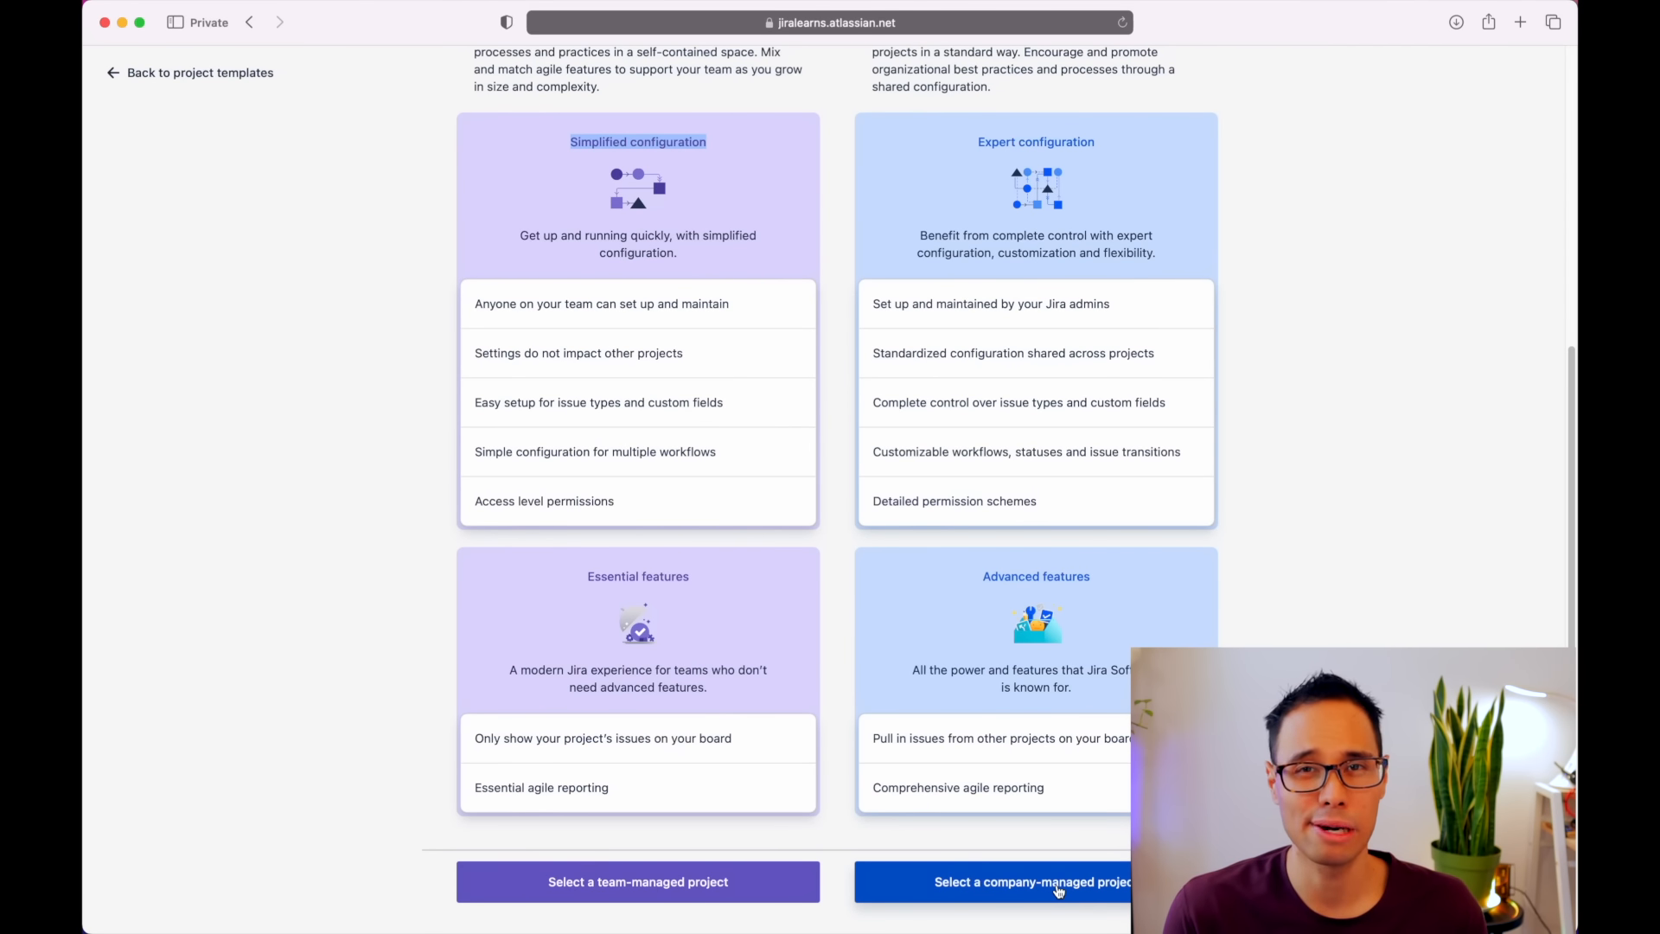
{"action": "left_click", "coordinate": [1058, 891]}
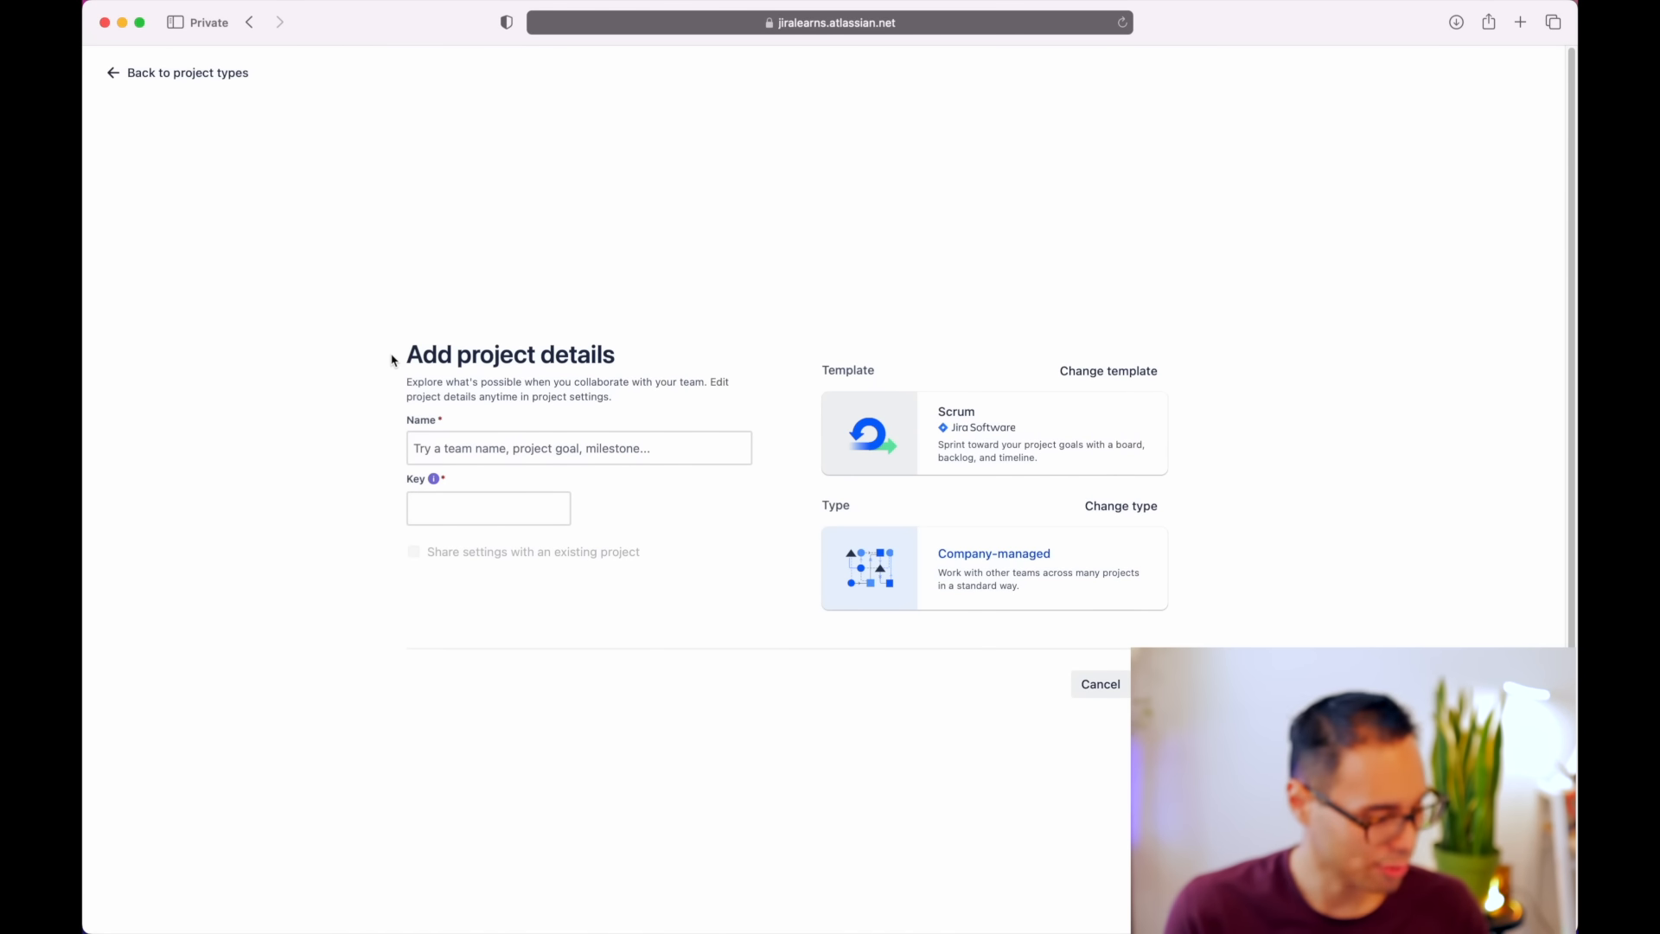
{"action": "left_click_drag", "start_coordinate": [389, 352], "coordinate": [626, 357]}
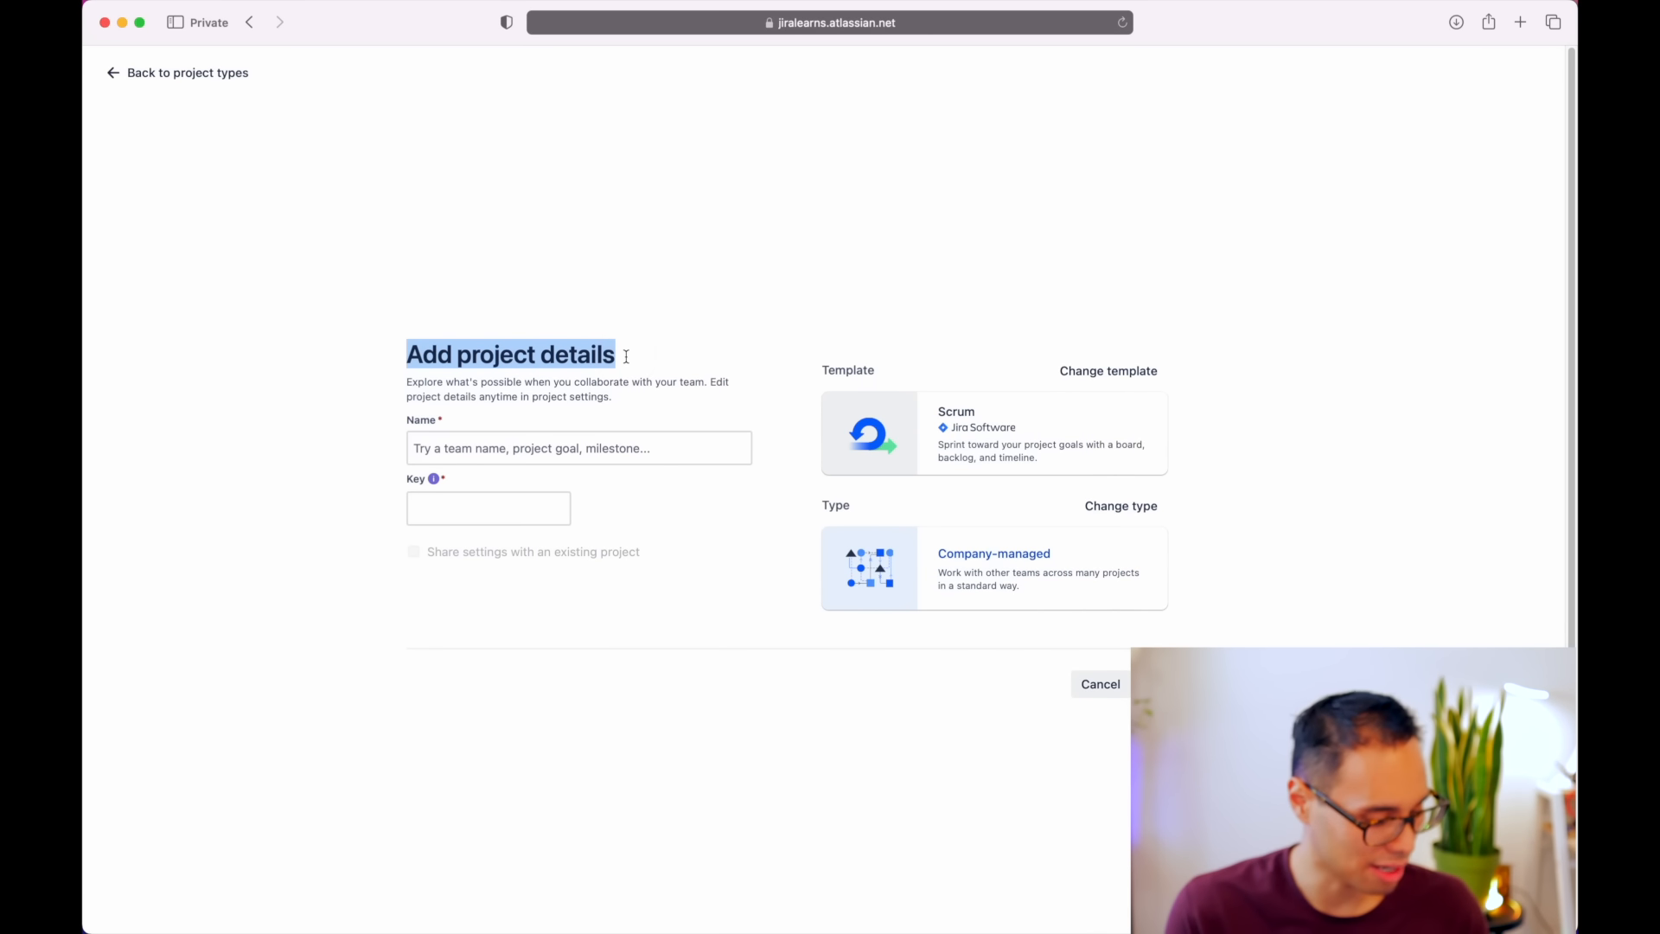
{"action": "left_click", "coordinate": [645, 329]}
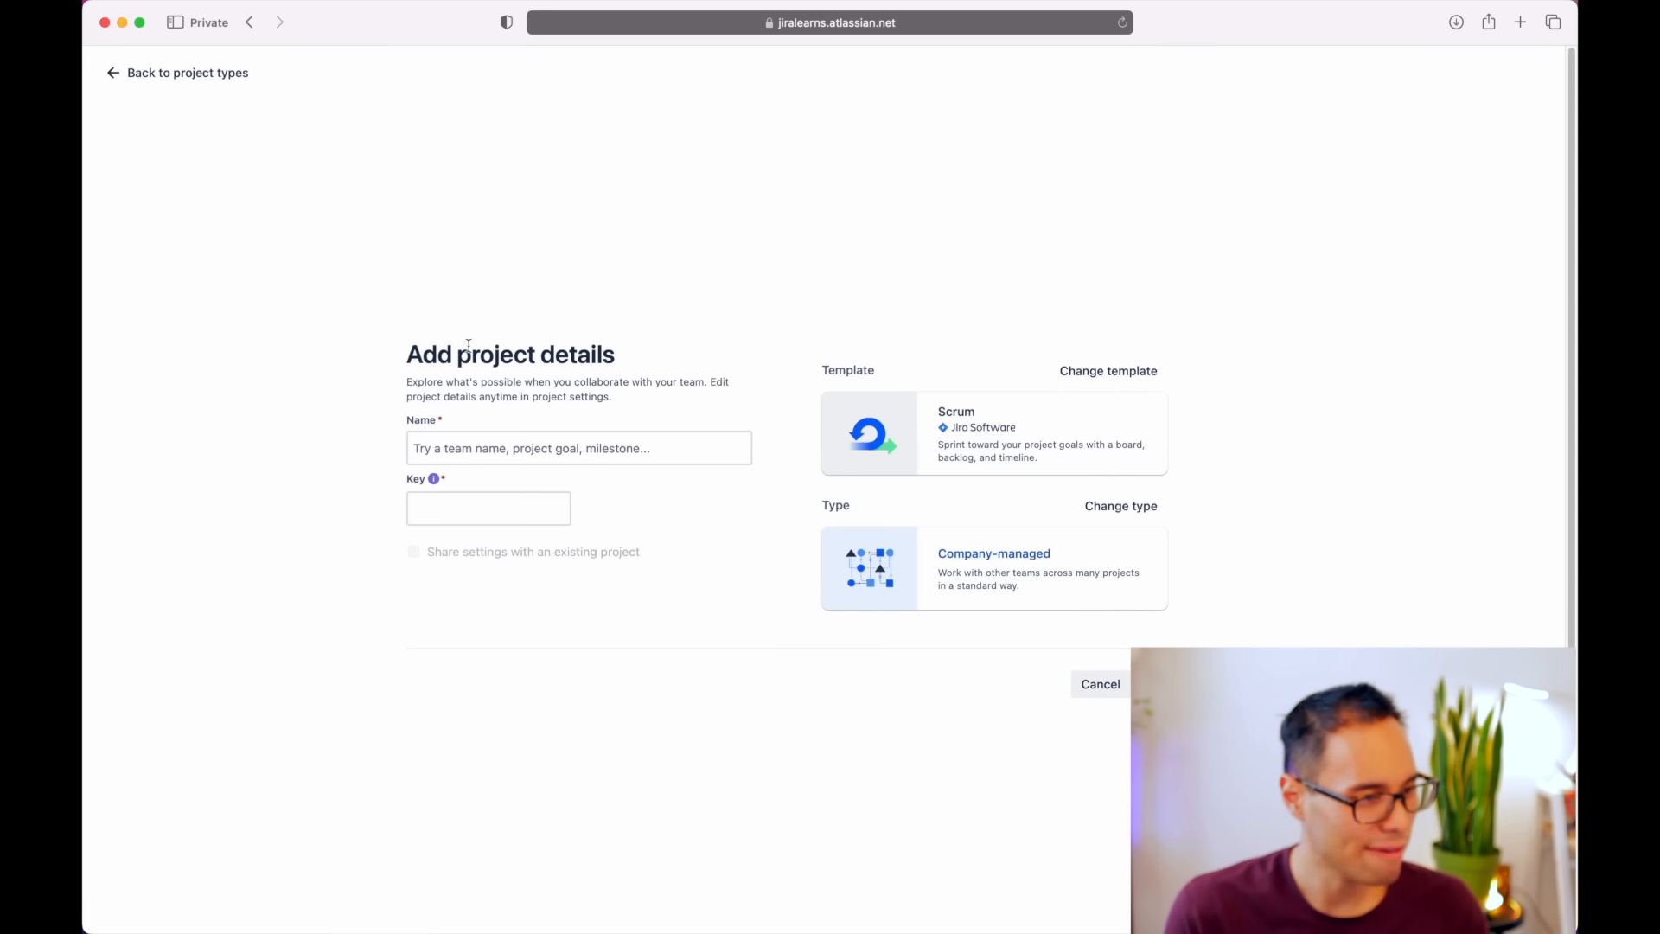
{"action": "left_click_drag", "start_coordinate": [425, 360], "coordinate": [630, 355]}
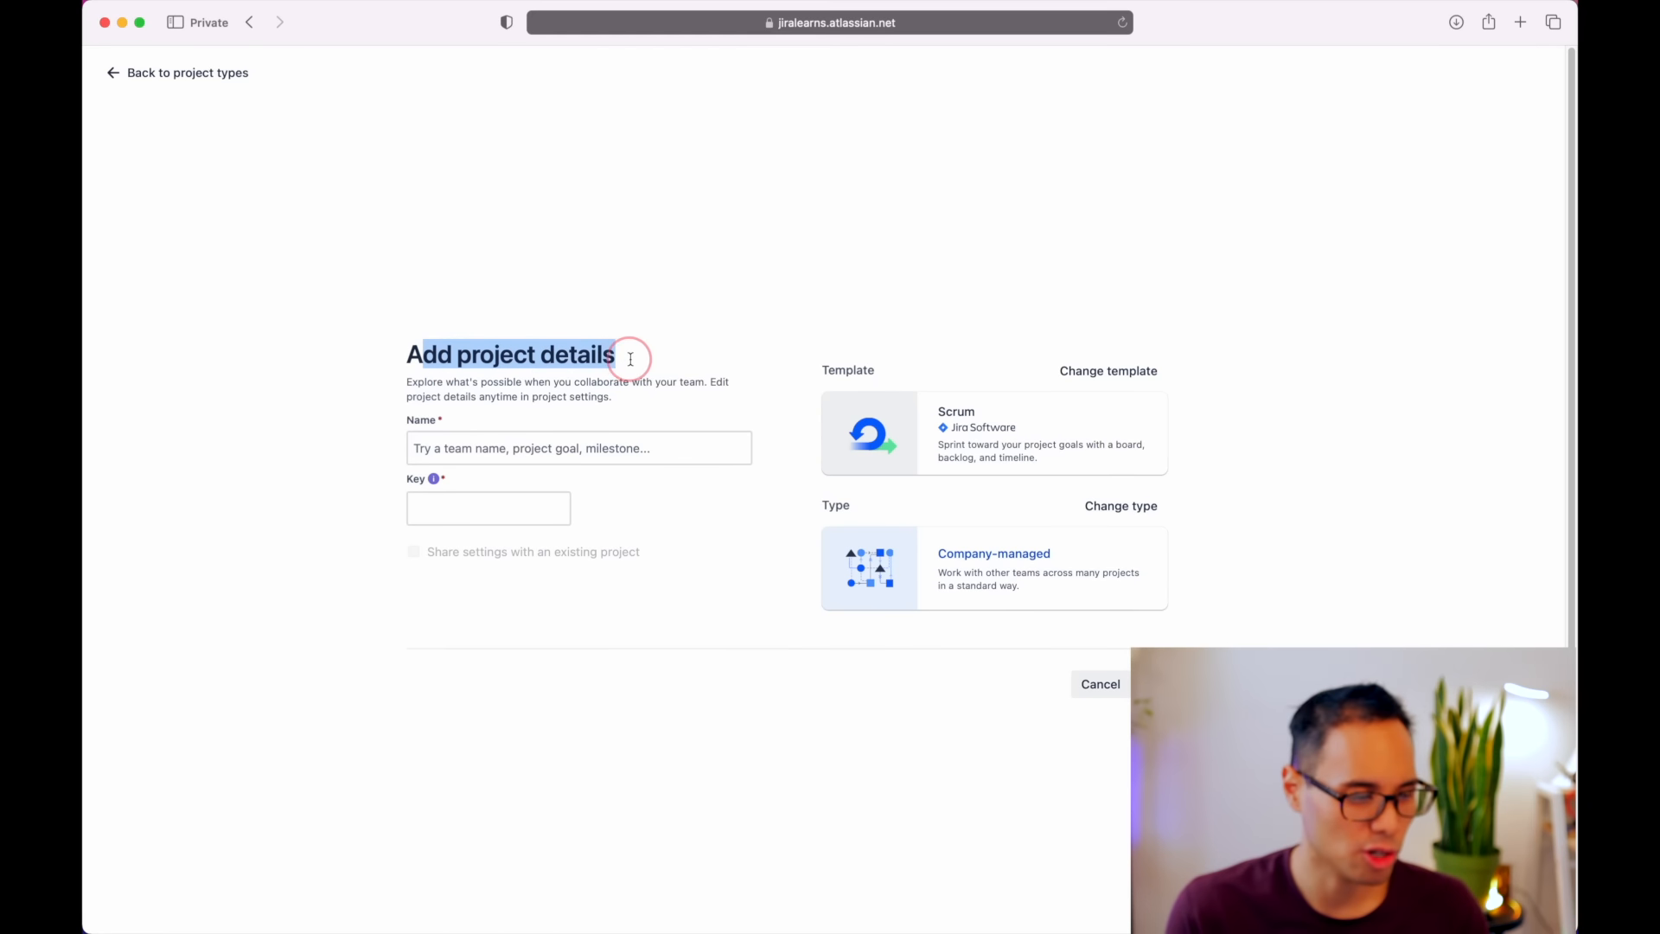
{"action": "left_click", "coordinate": [692, 363]}
{"action": "left_click_drag", "start_coordinate": [396, 356], "coordinate": [561, 355]}
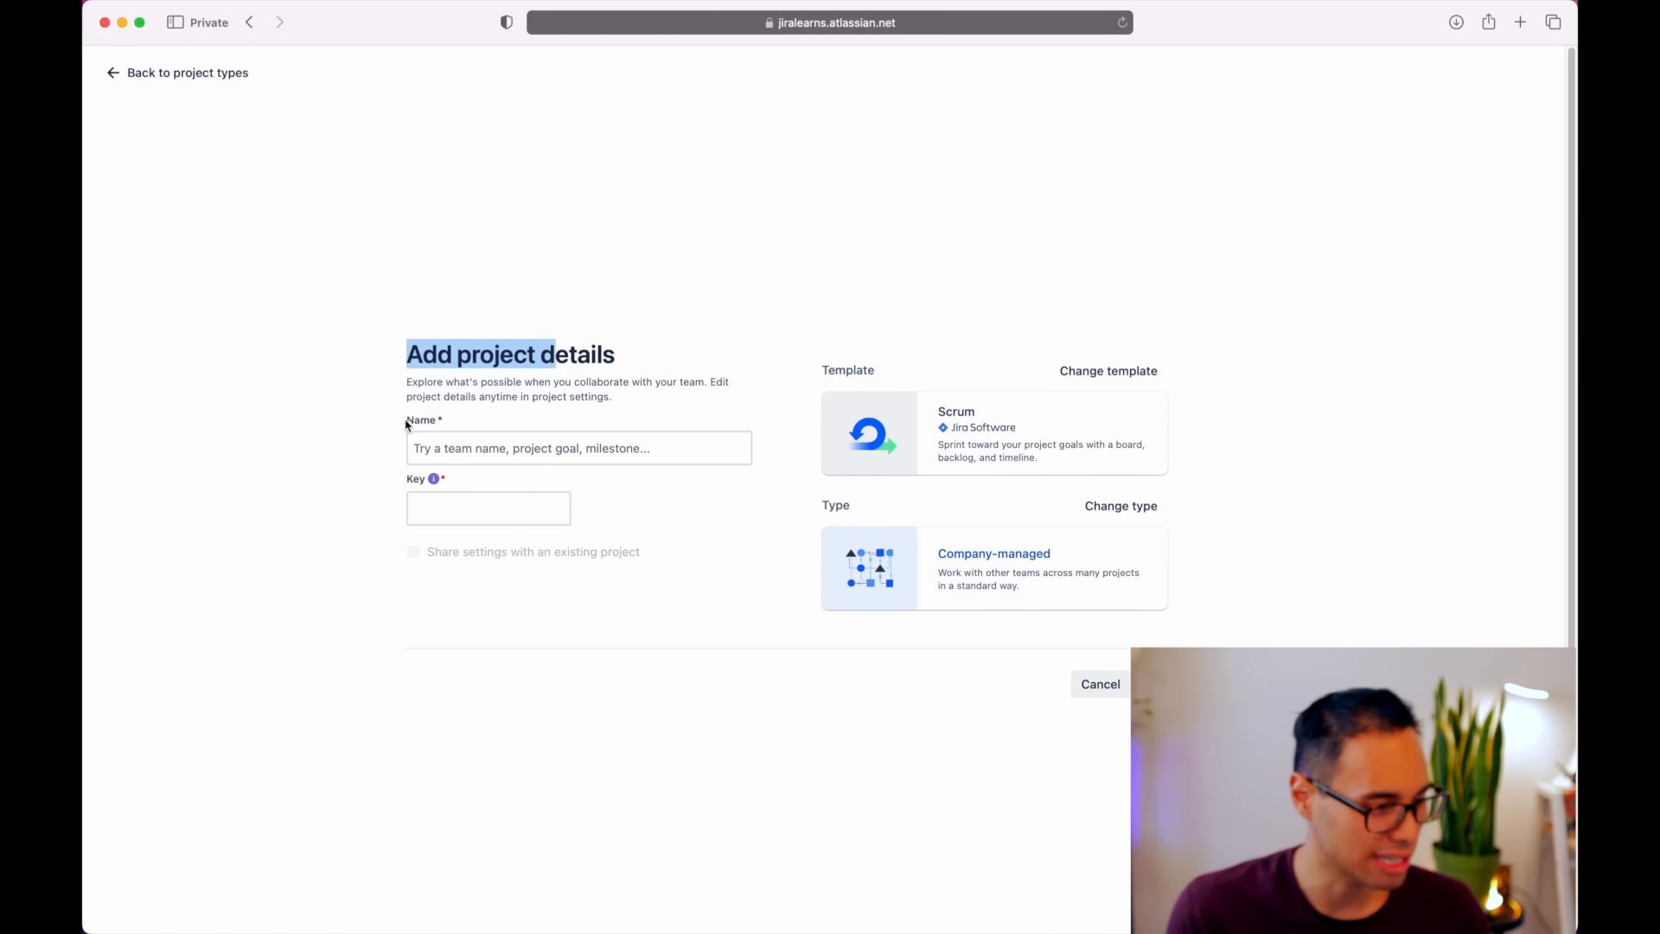
{"action": "left_click", "coordinate": [403, 422]}
{"action": "left_click", "coordinate": [371, 503]}
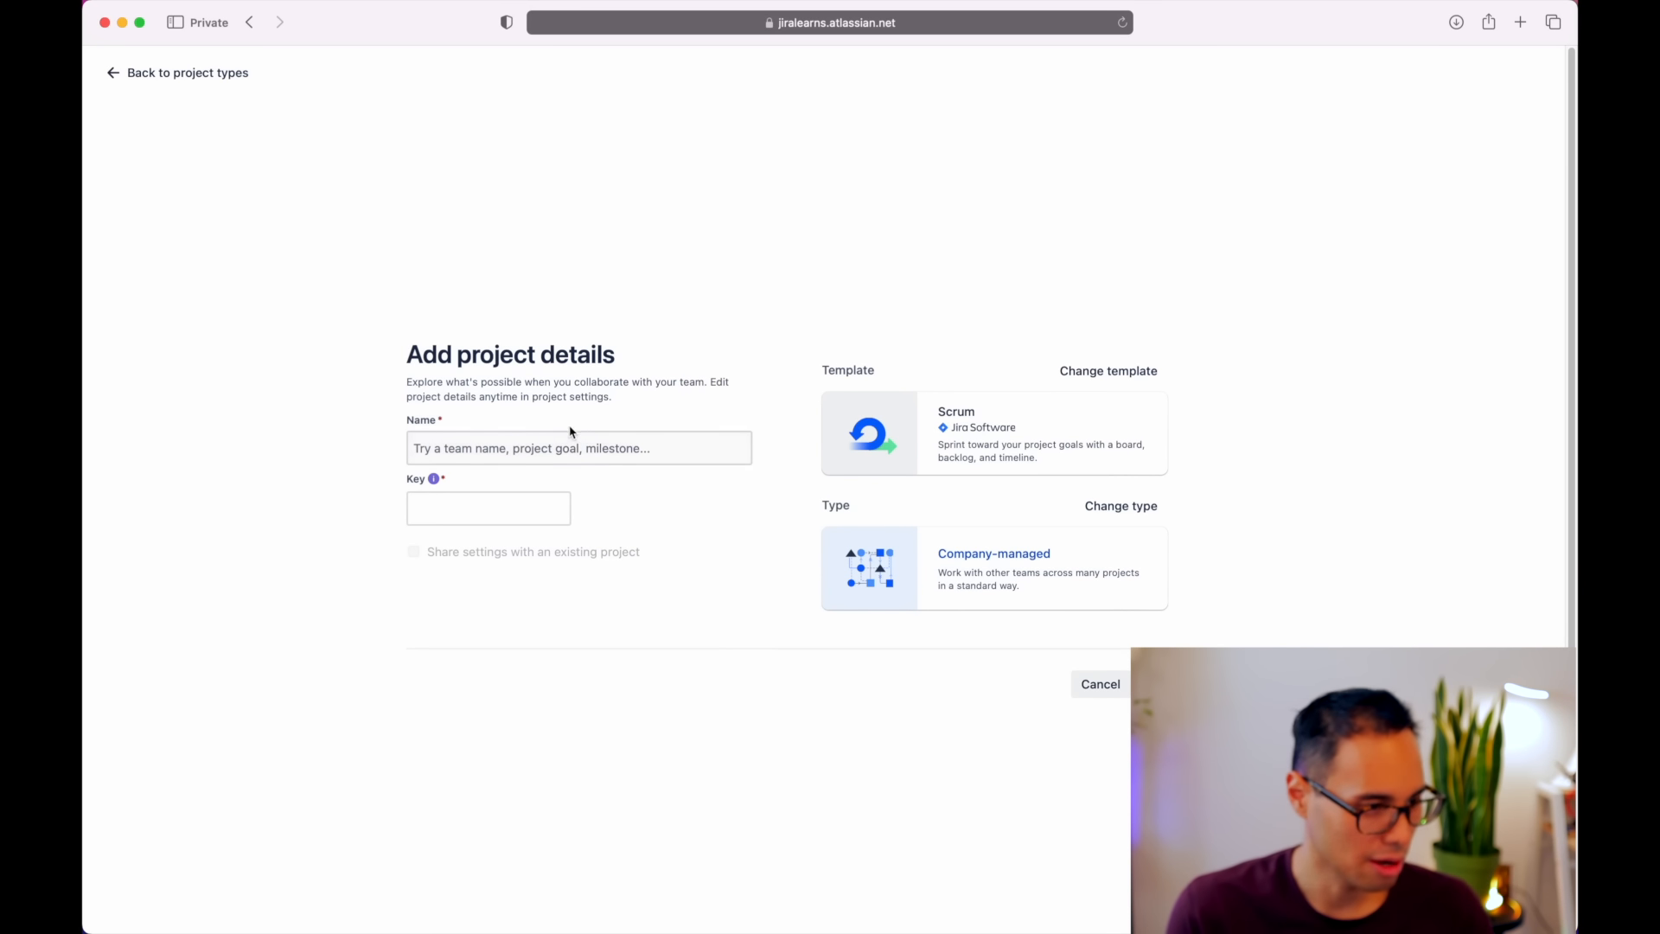
- Name the project "E-commerce Shopping App" and view the explanation of the project key
{"action": "left_click", "coordinate": [529, 451]}
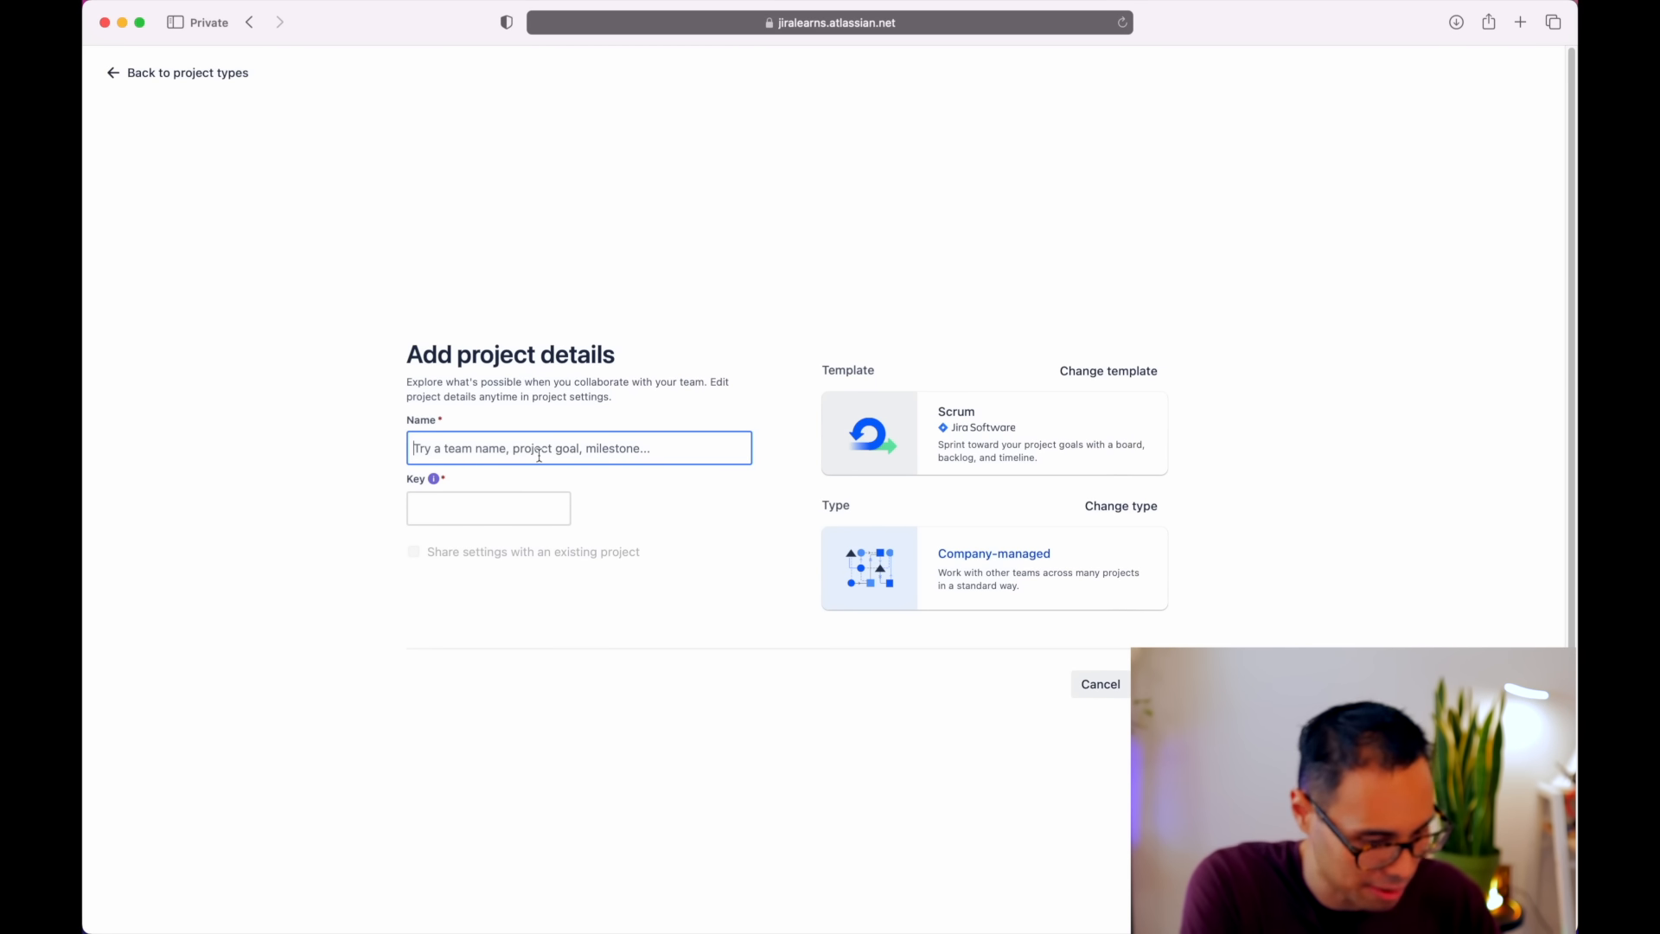
{"action": "type", "text": "E-commerce Shopping App"}
{"action": "left_click", "coordinate": [398, 488]}
{"action": "left_click_drag", "start_coordinate": [406, 479], "coordinate": [452, 481]}
{"action": "left_click", "coordinate": [464, 485]}
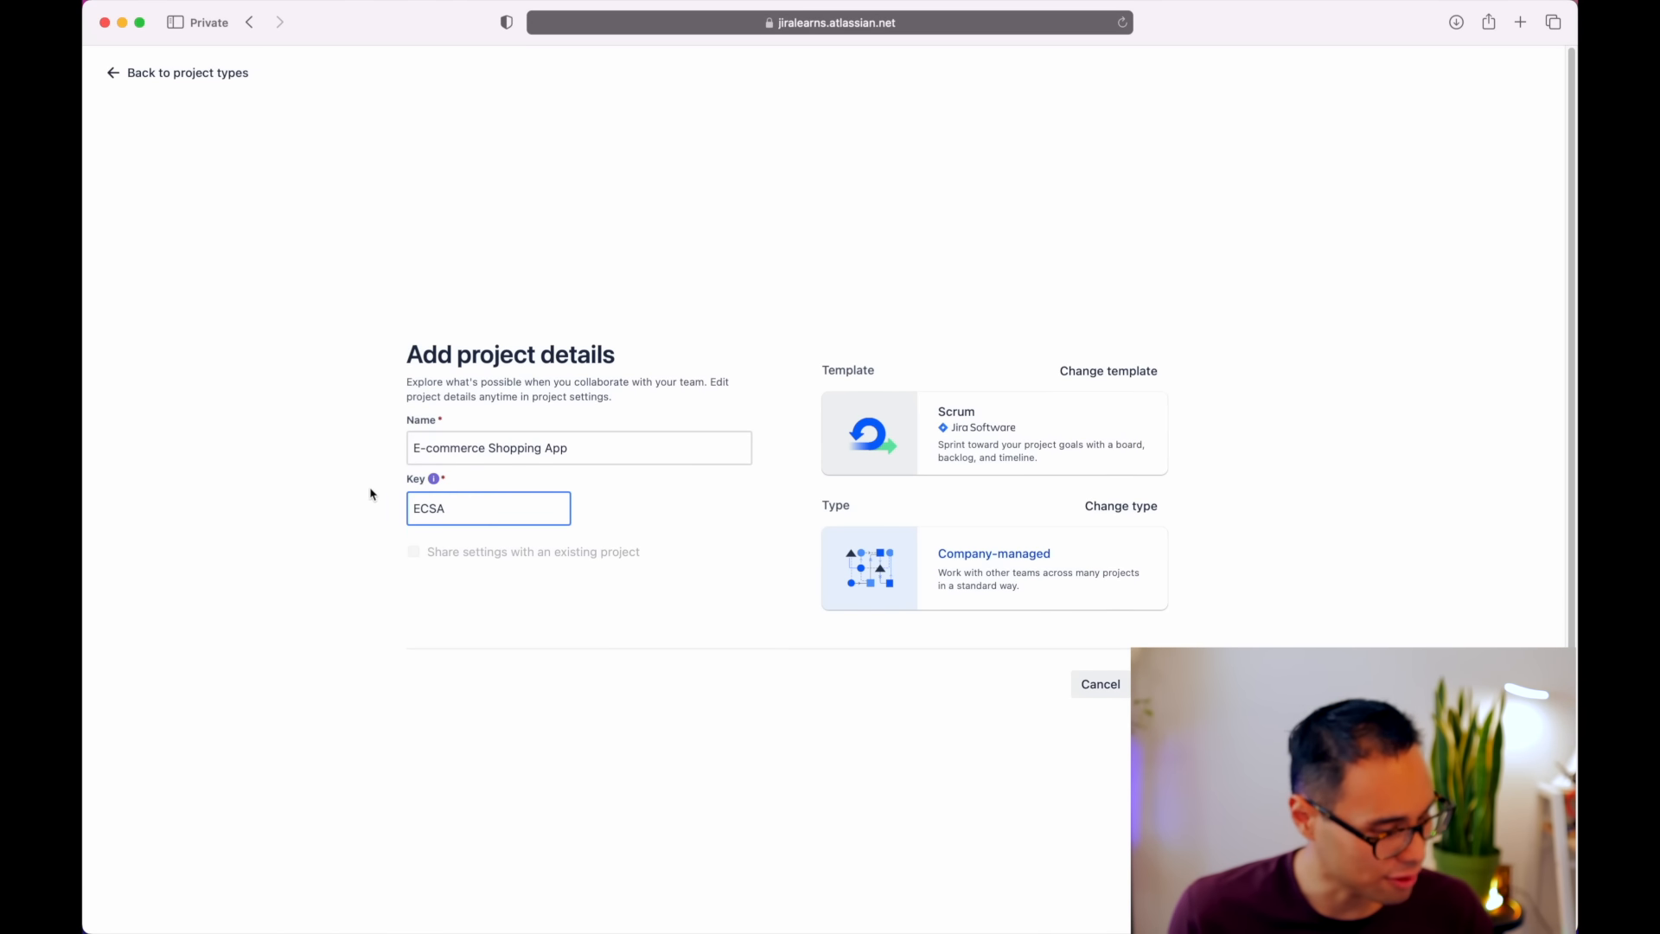
{"action": "mouse_move", "coordinate": [433, 479]}
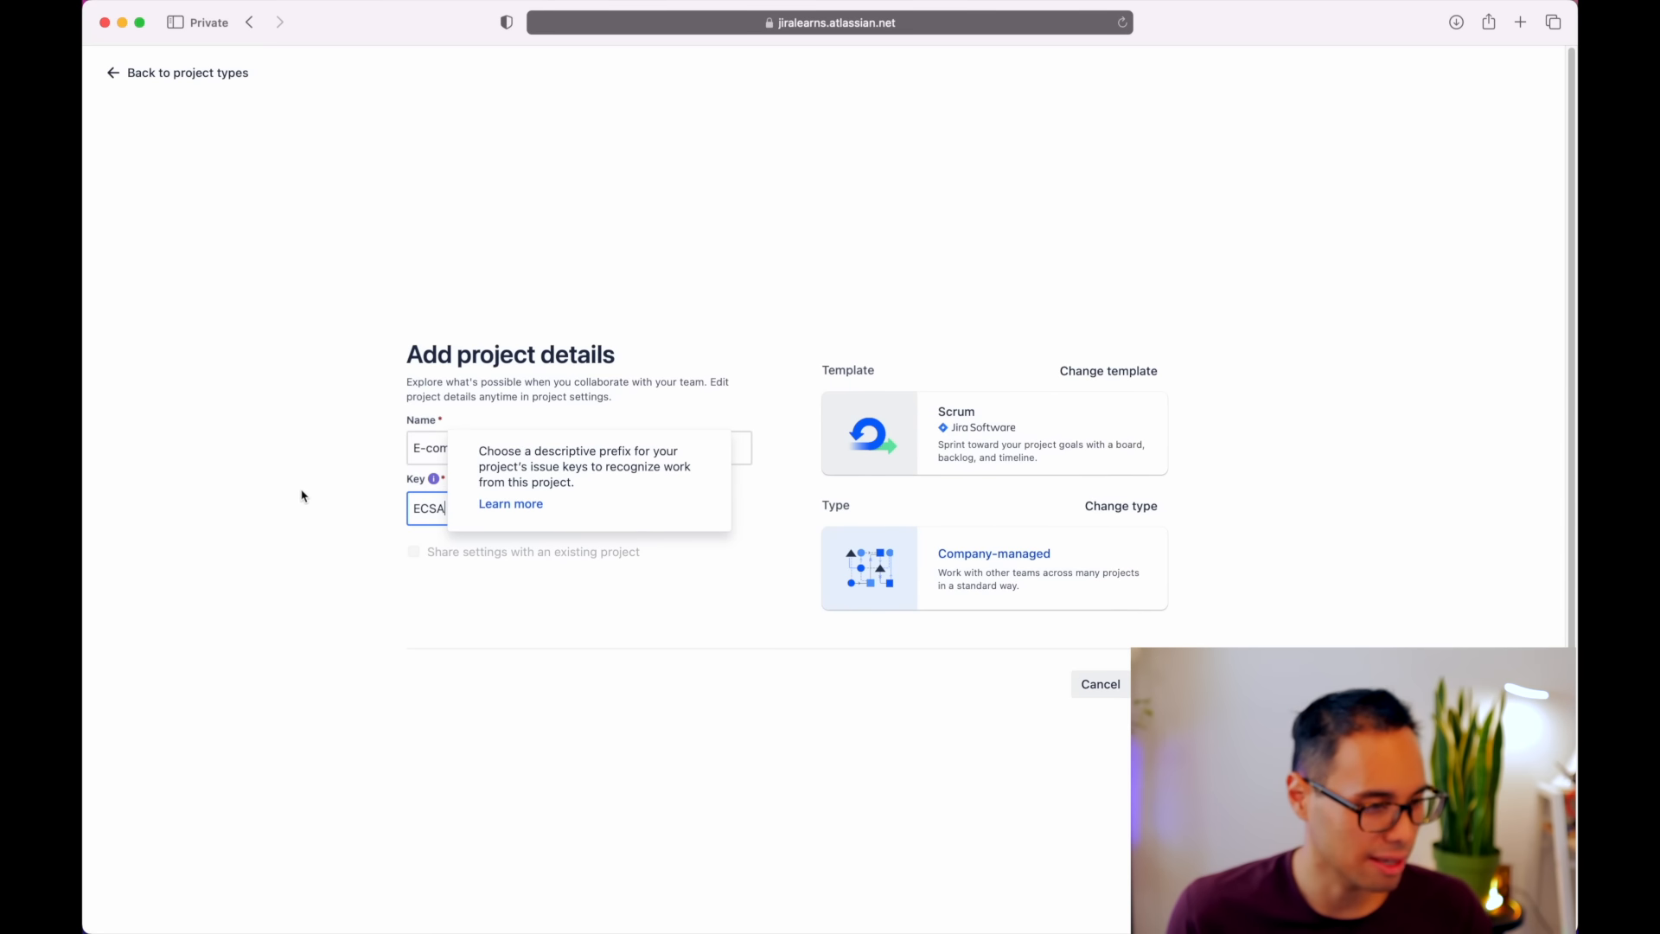
{"action": "left_click", "coordinate": [396, 497]}
{"action": "left_click", "coordinate": [370, 513]}
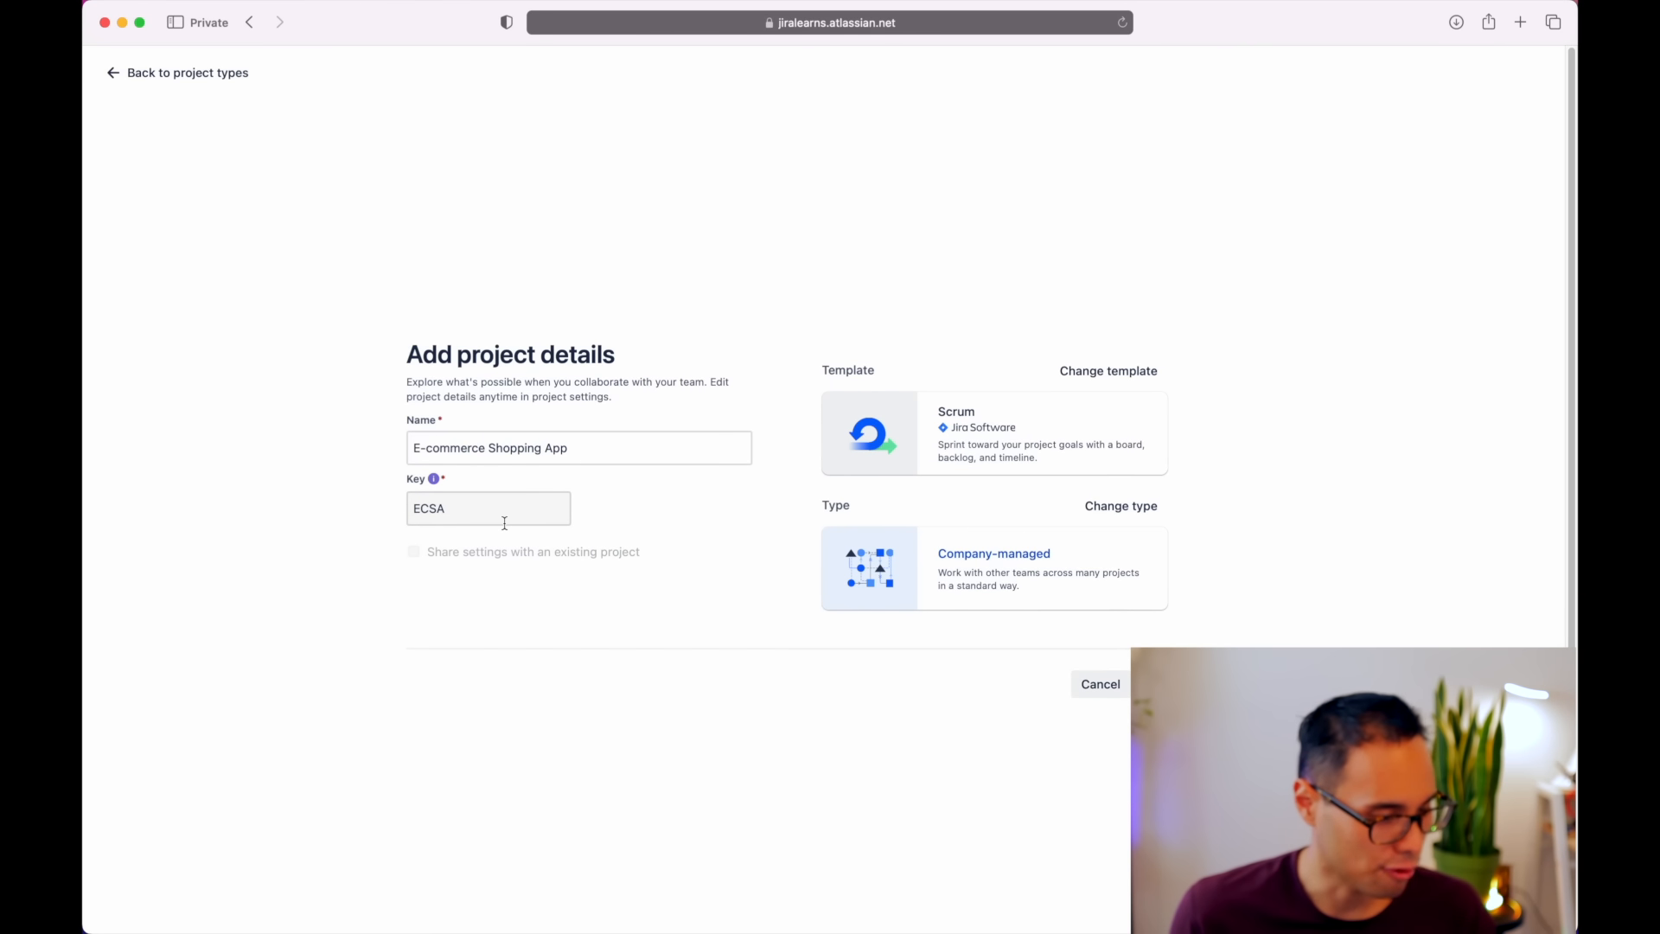
- Set the project key to ESA and create the project
{"action": "left_click_drag", "start_coordinate": [500, 521], "coordinate": [389, 505]}
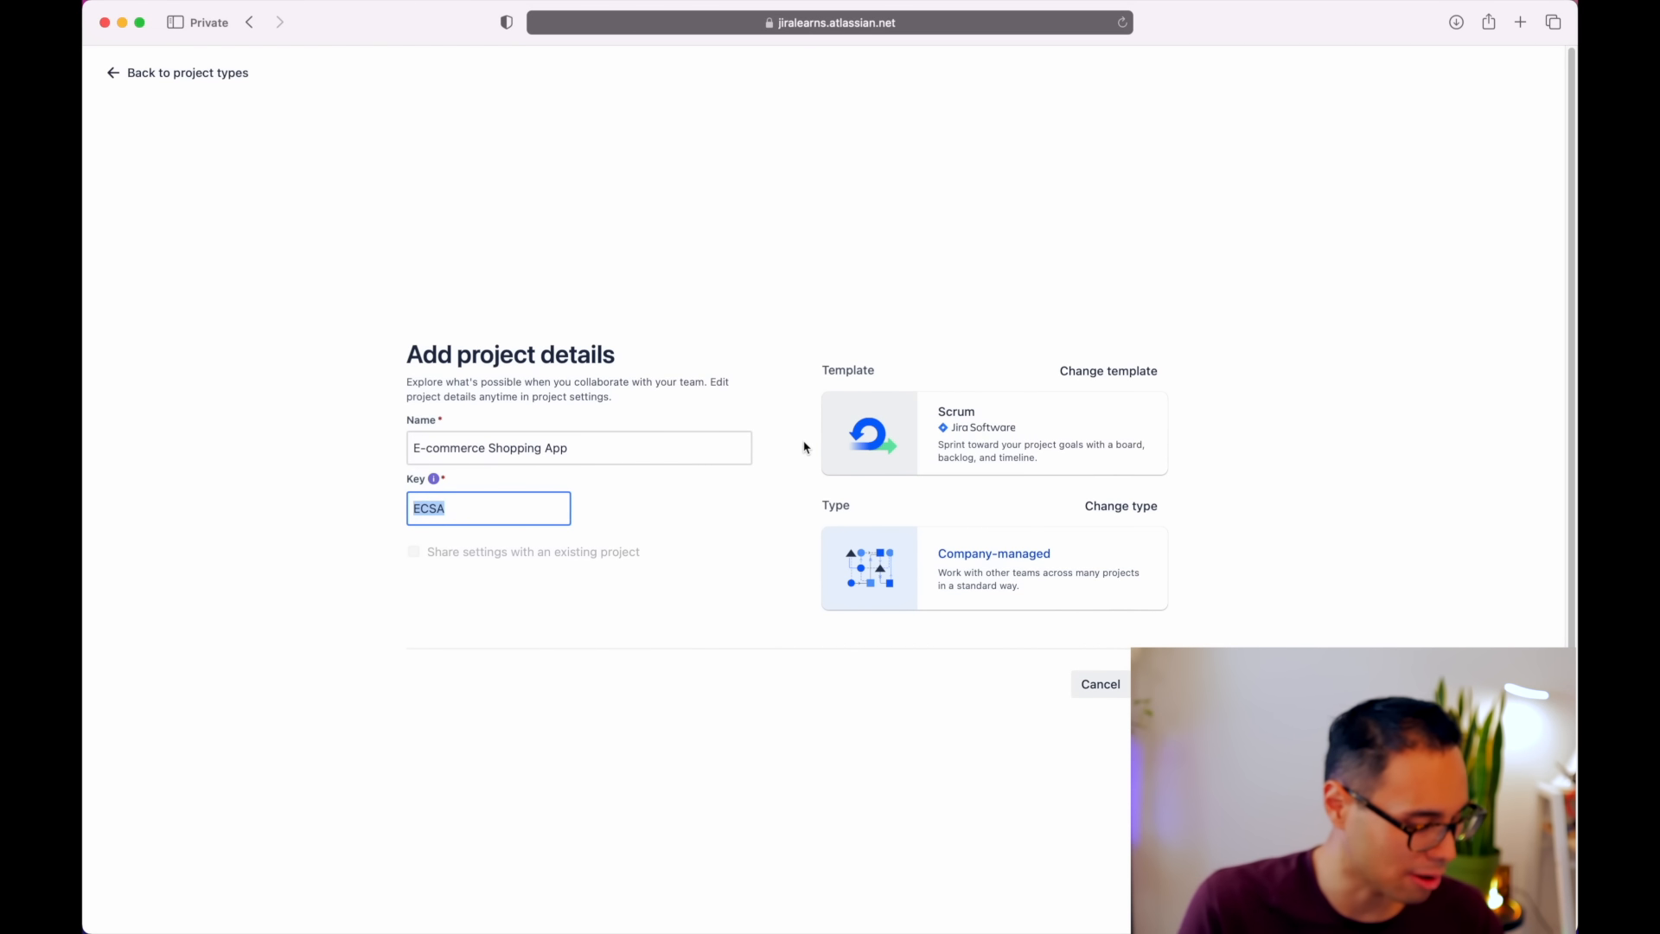
{"action": "type", "text": "ESA"}
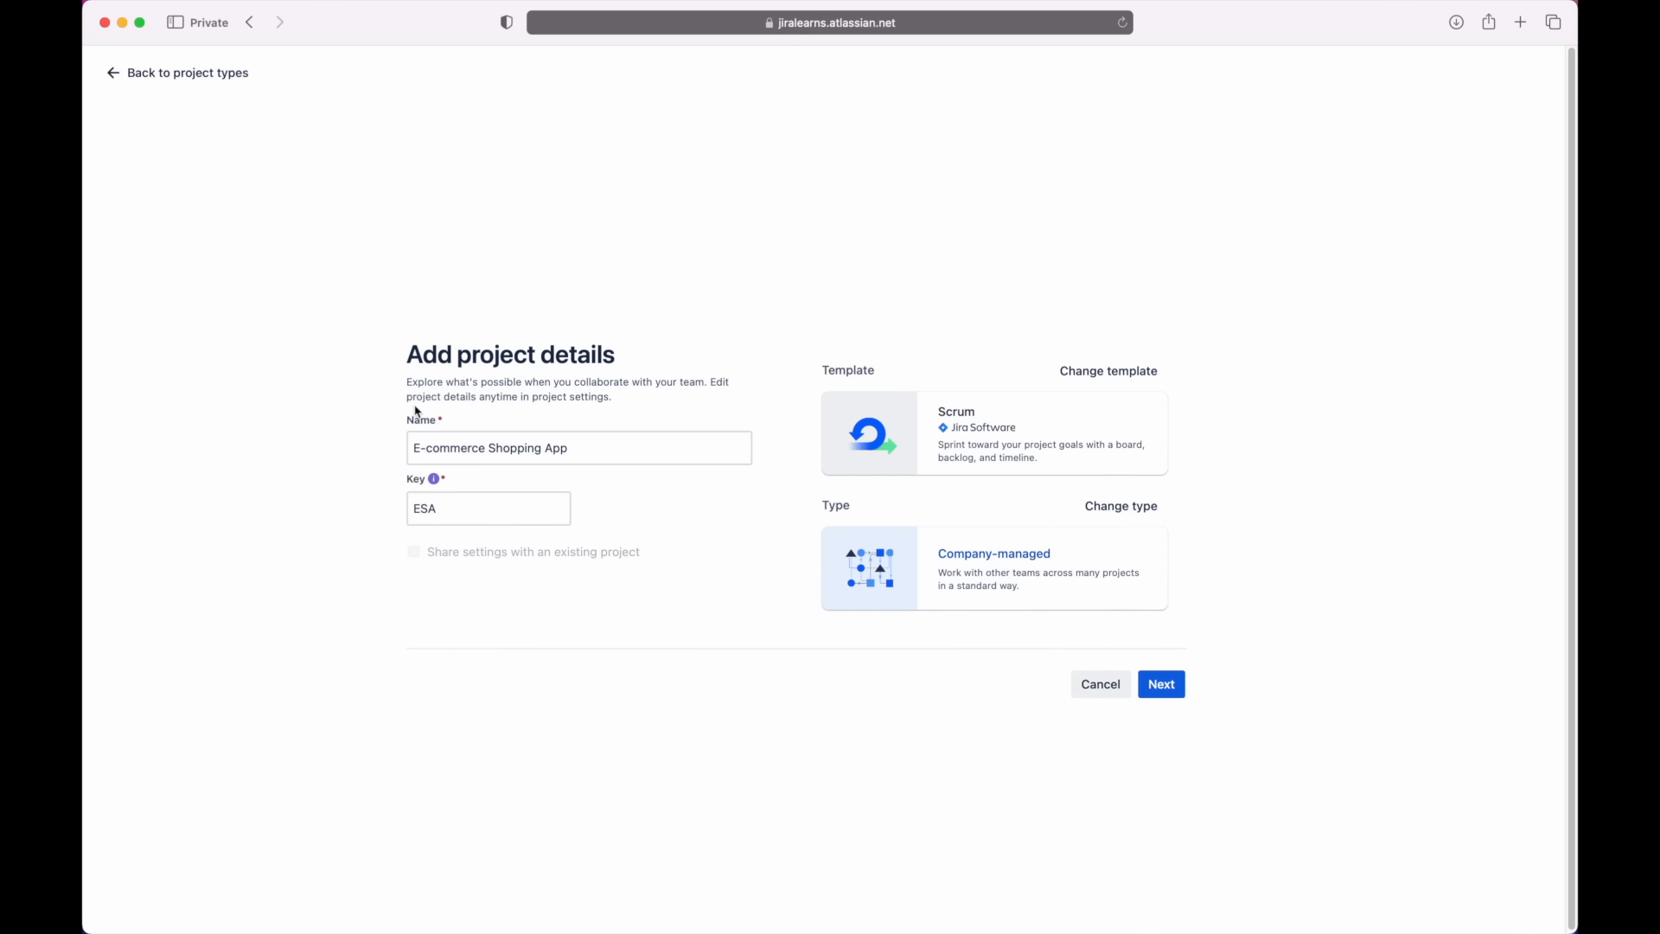
{"action": "left_click_drag", "start_coordinate": [398, 419], "coordinate": [441, 420]}
{"action": "left_click_drag", "start_coordinate": [403, 480], "coordinate": [454, 481]}
{"action": "left_click", "coordinate": [1286, 390]}
{"action": "left_click", "coordinate": [1169, 690]}
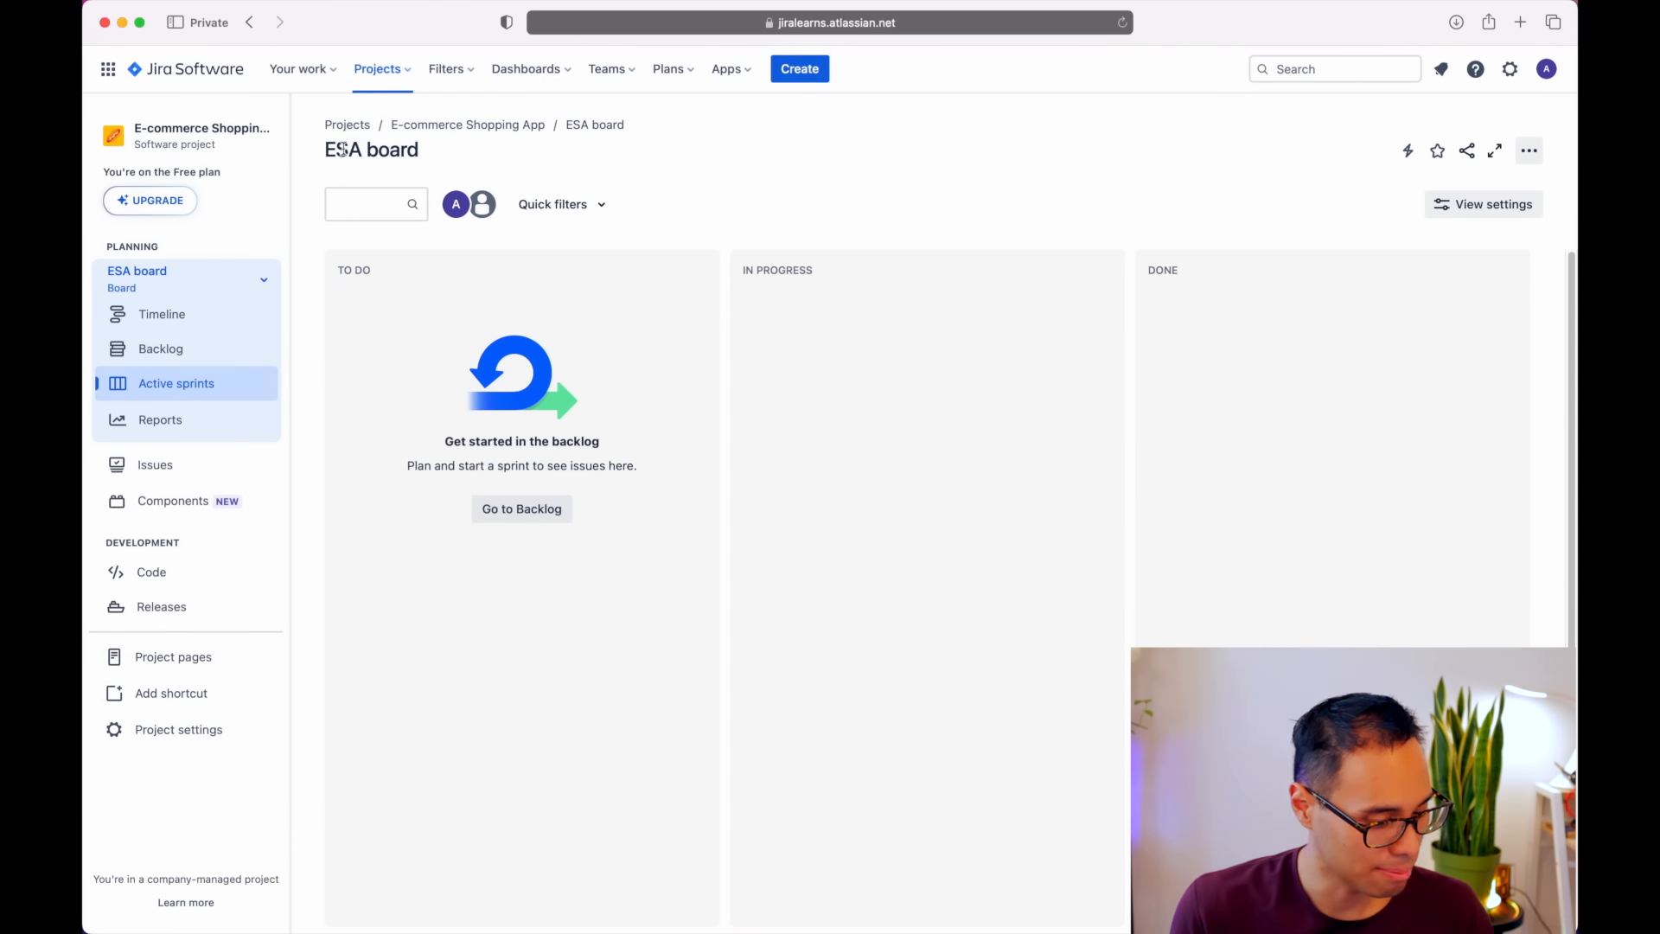
{"action": "left_click_drag", "start_coordinate": [324, 153], "coordinate": [410, 150]}
{"action": "left_click", "coordinate": [464, 164]}
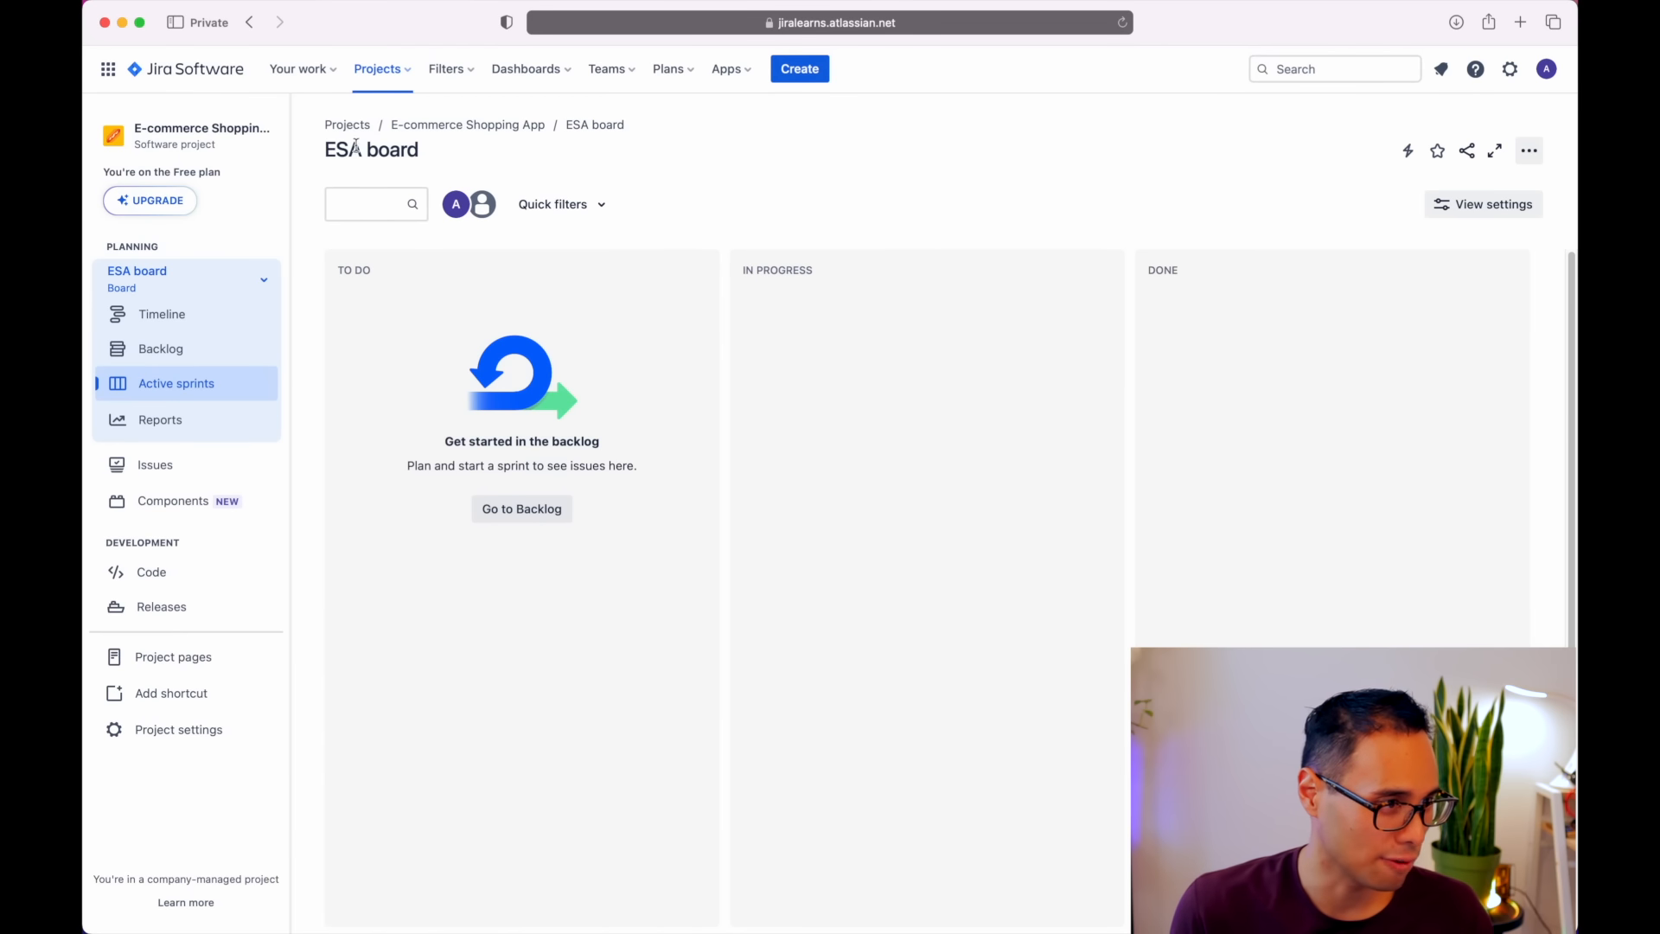
{"action": "double_click", "coordinate": [330, 152]}
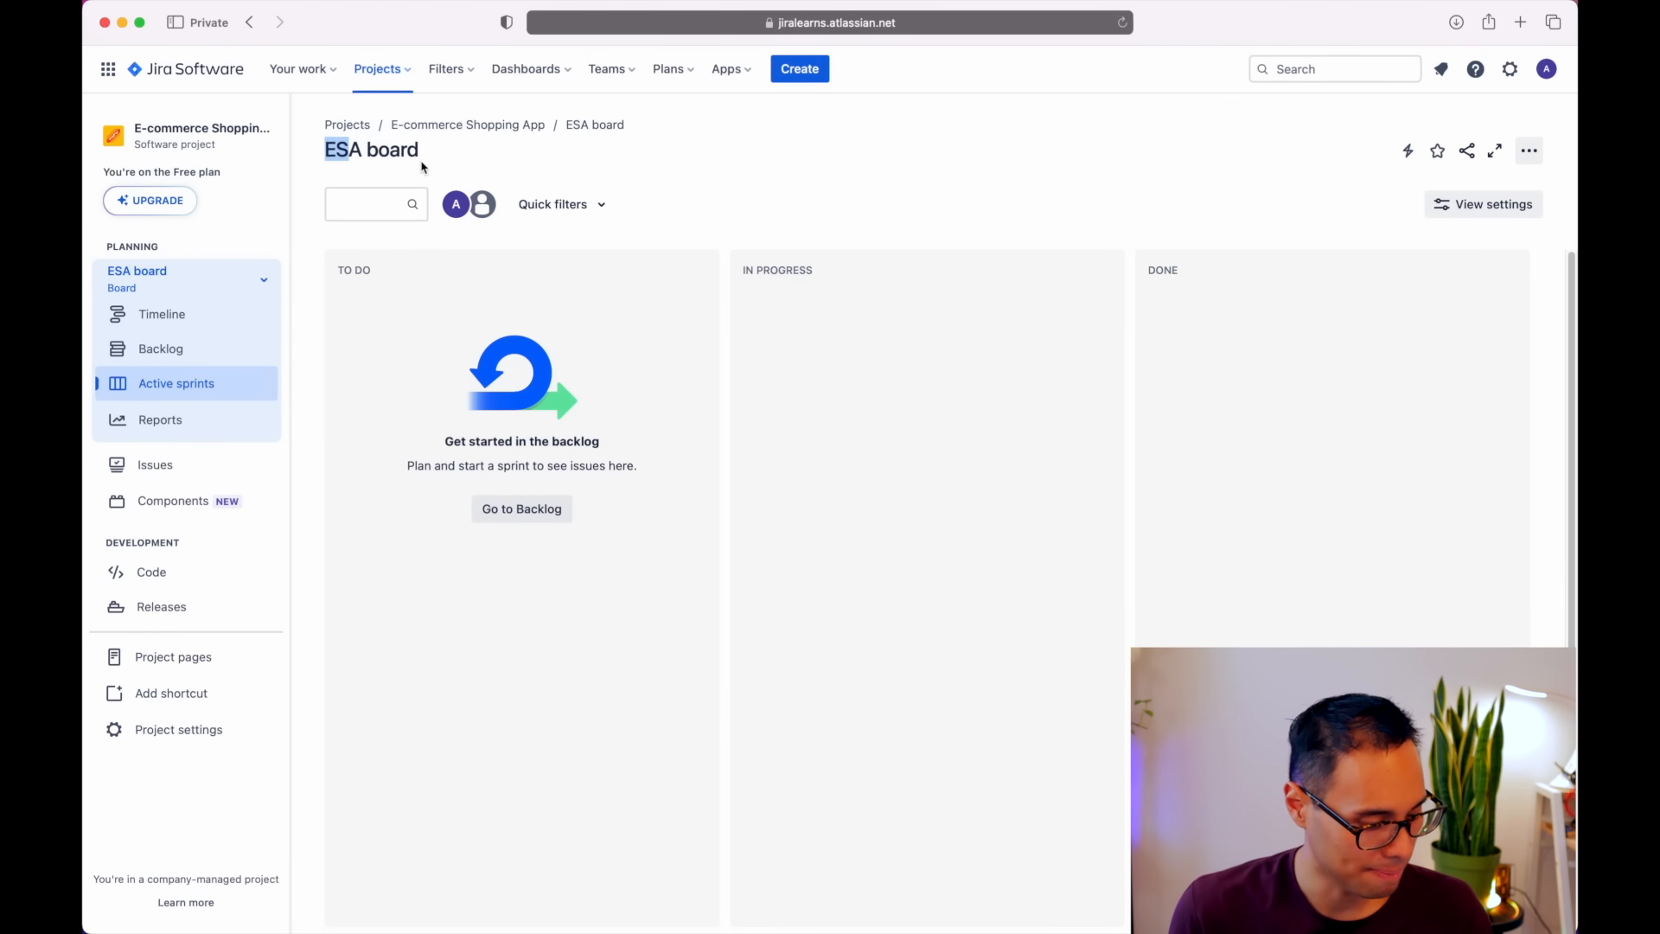
- Review the To Do, In Progress and Done columns of the ESA board
{"action": "left_click", "coordinate": [843, 169]}
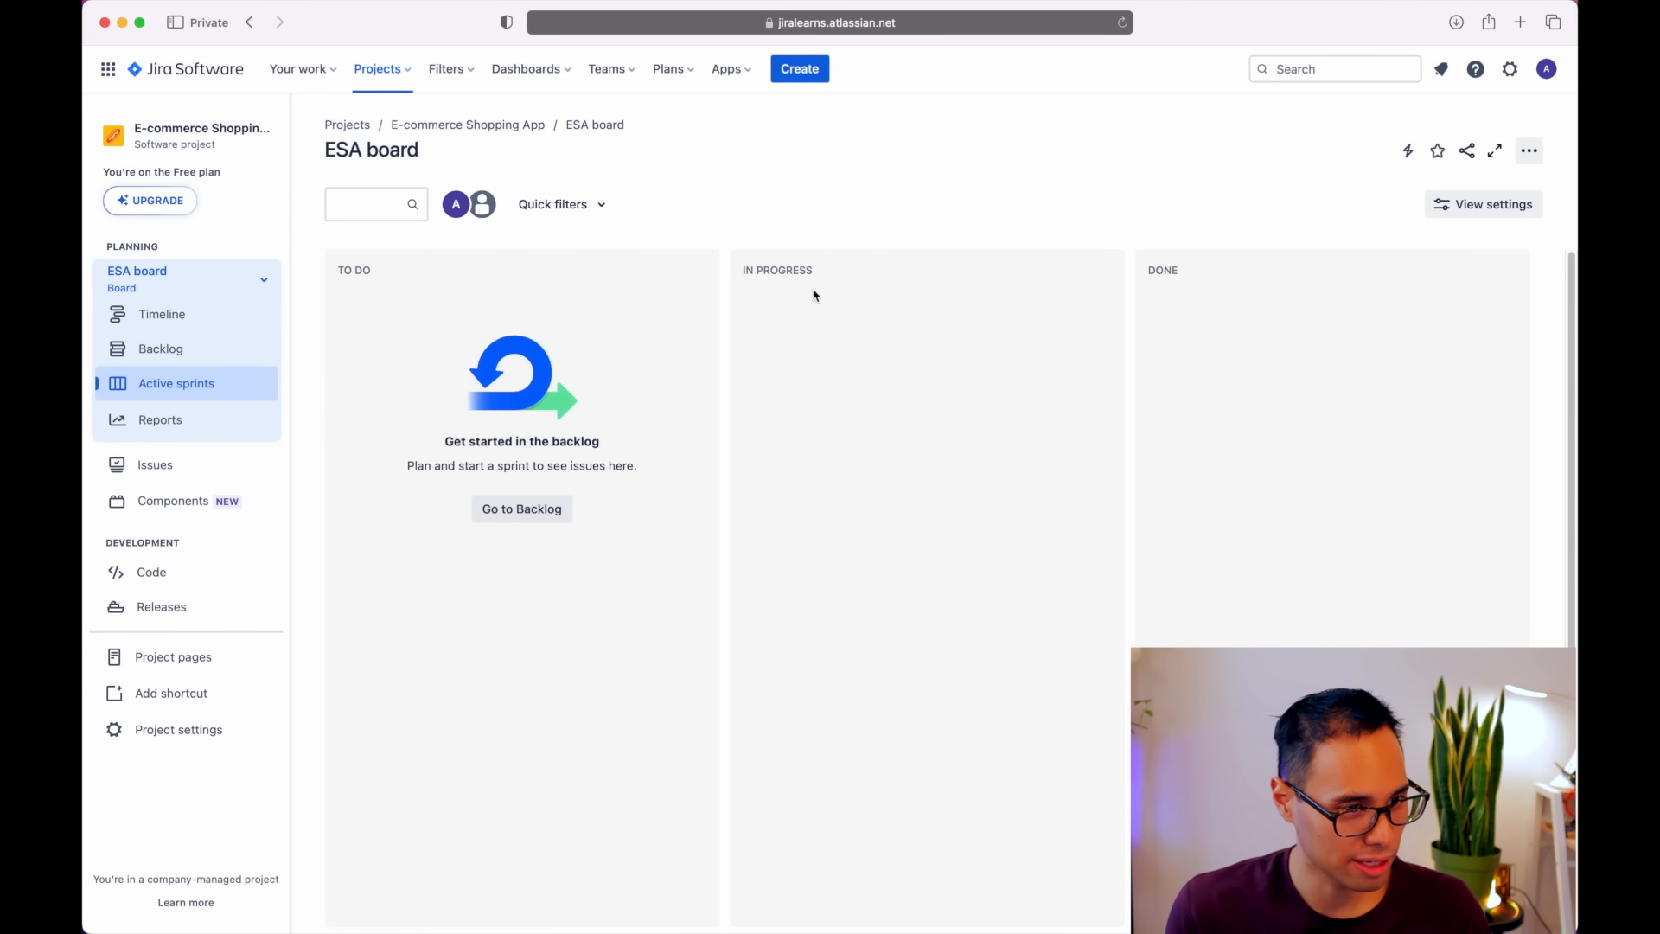
{"action": "left_click", "coordinate": [860, 346]}
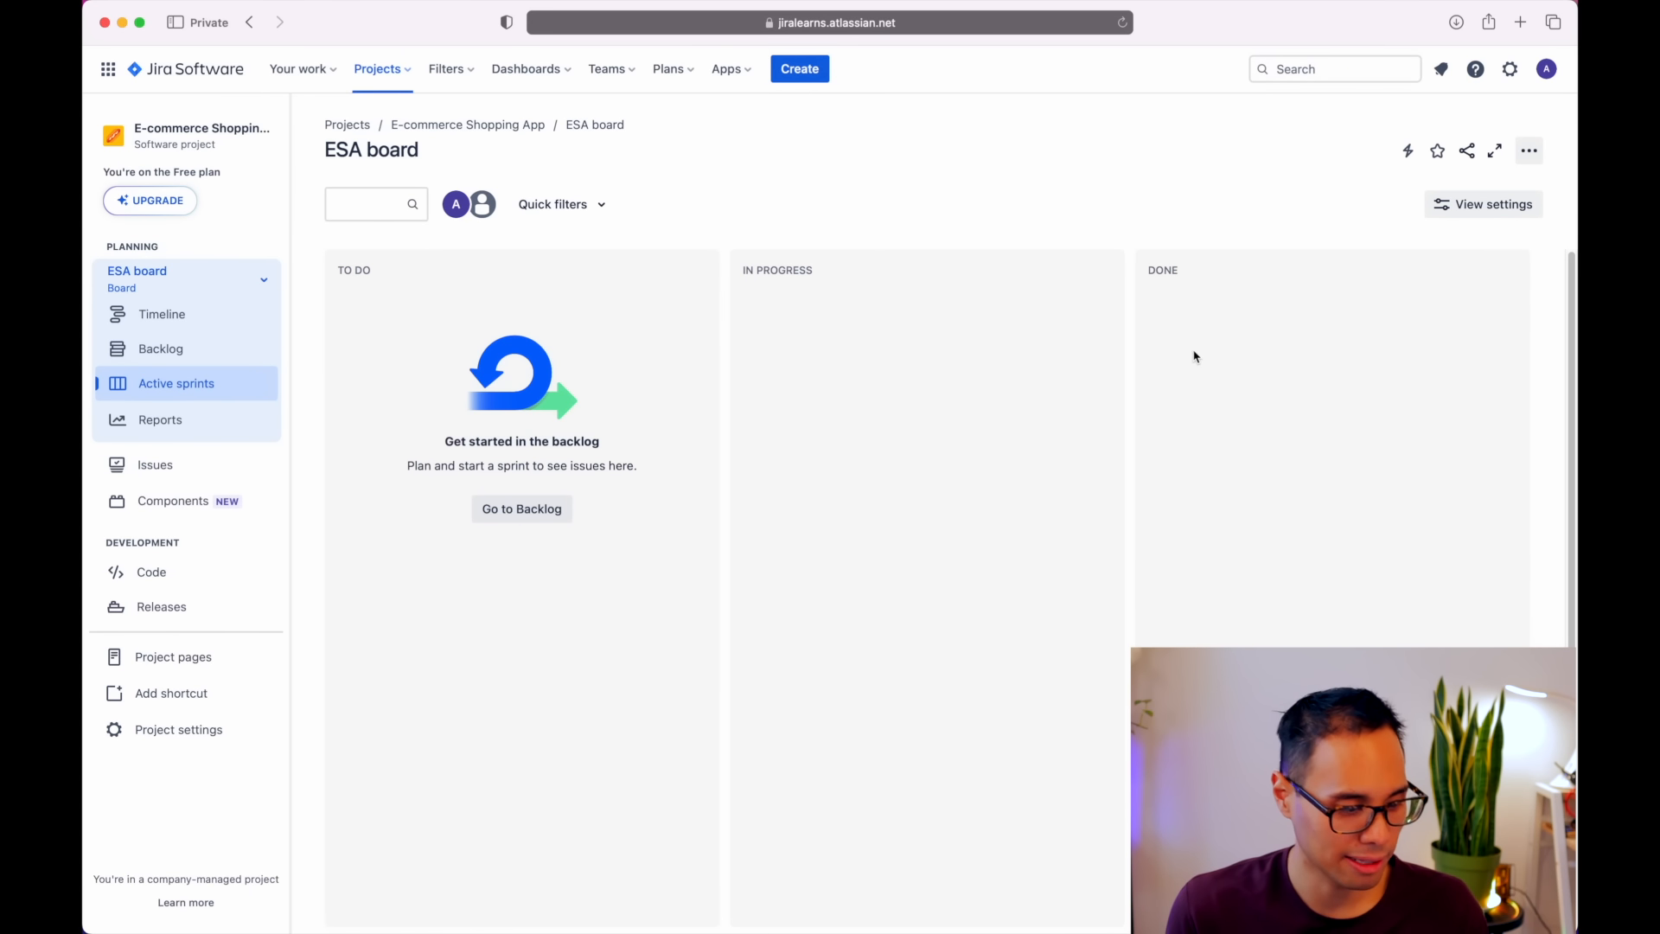
{"action": "left_click", "coordinate": [1229, 355]}
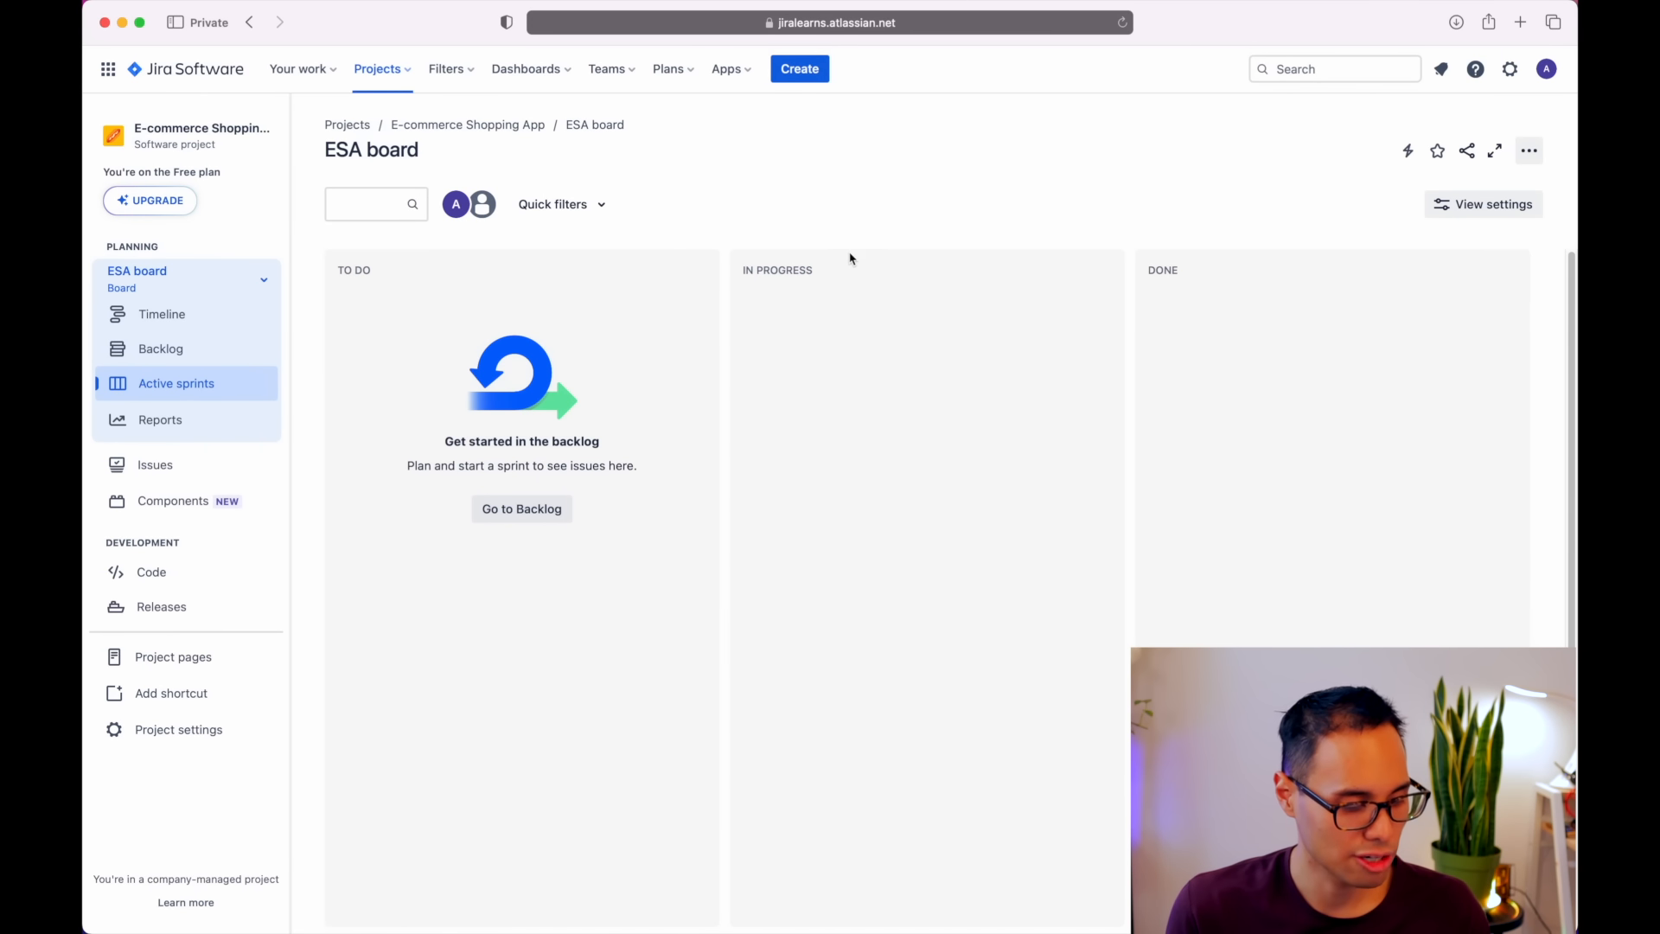
{"action": "left_click", "coordinate": [418, 275]}
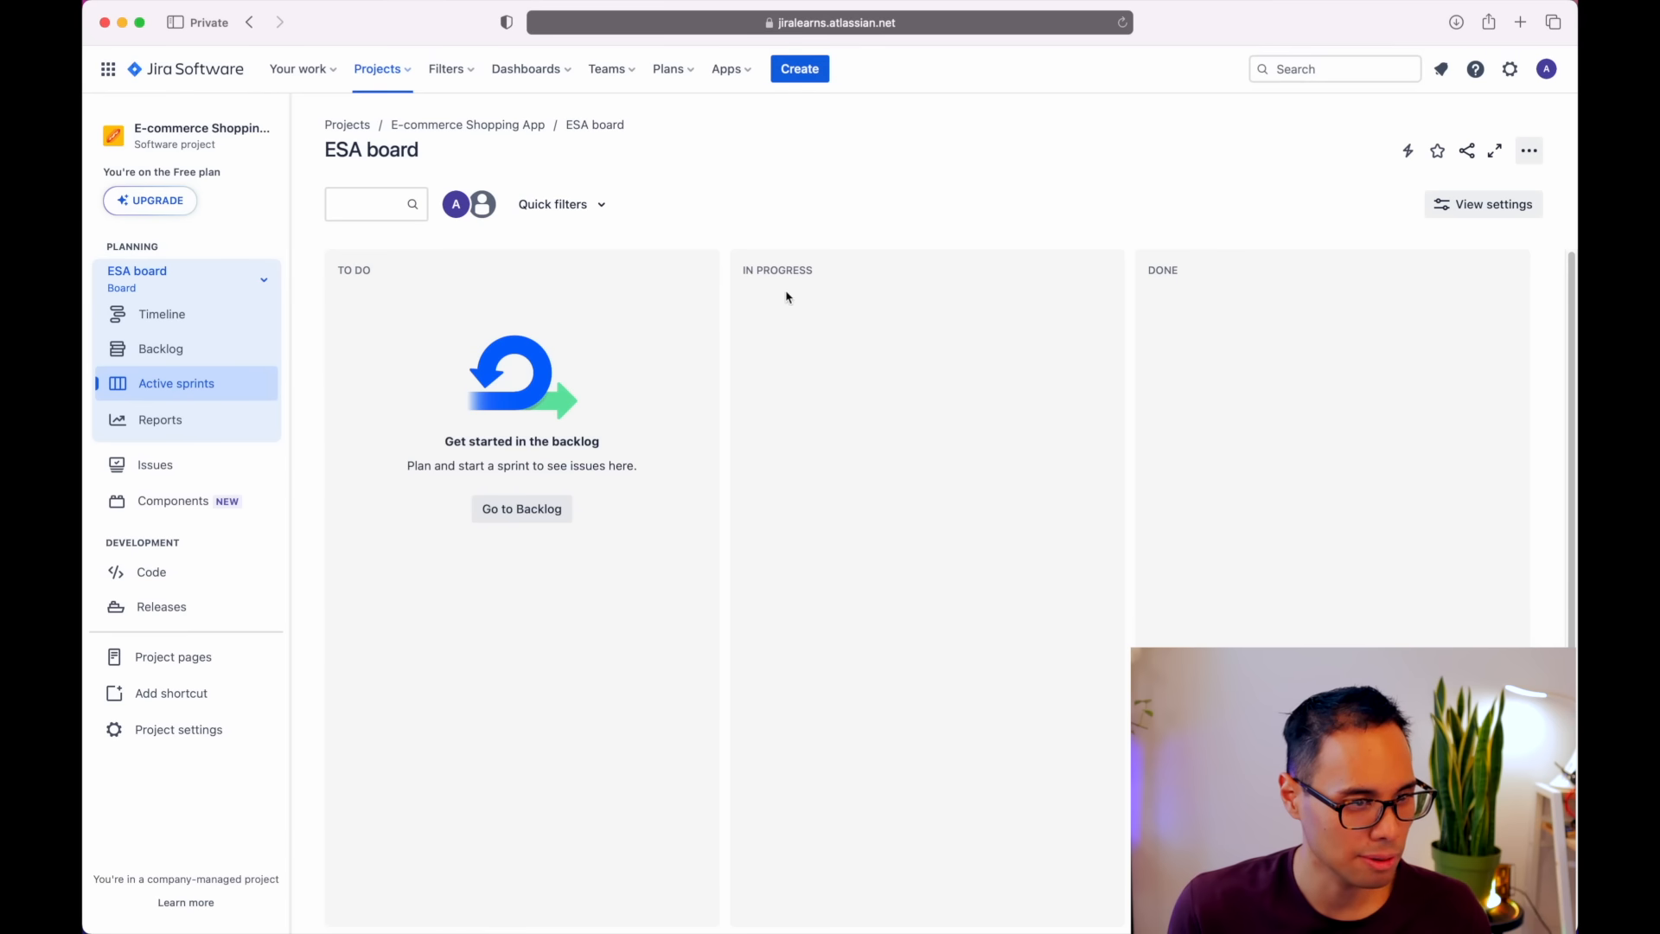
{"action": "left_click", "coordinate": [1259, 289]}
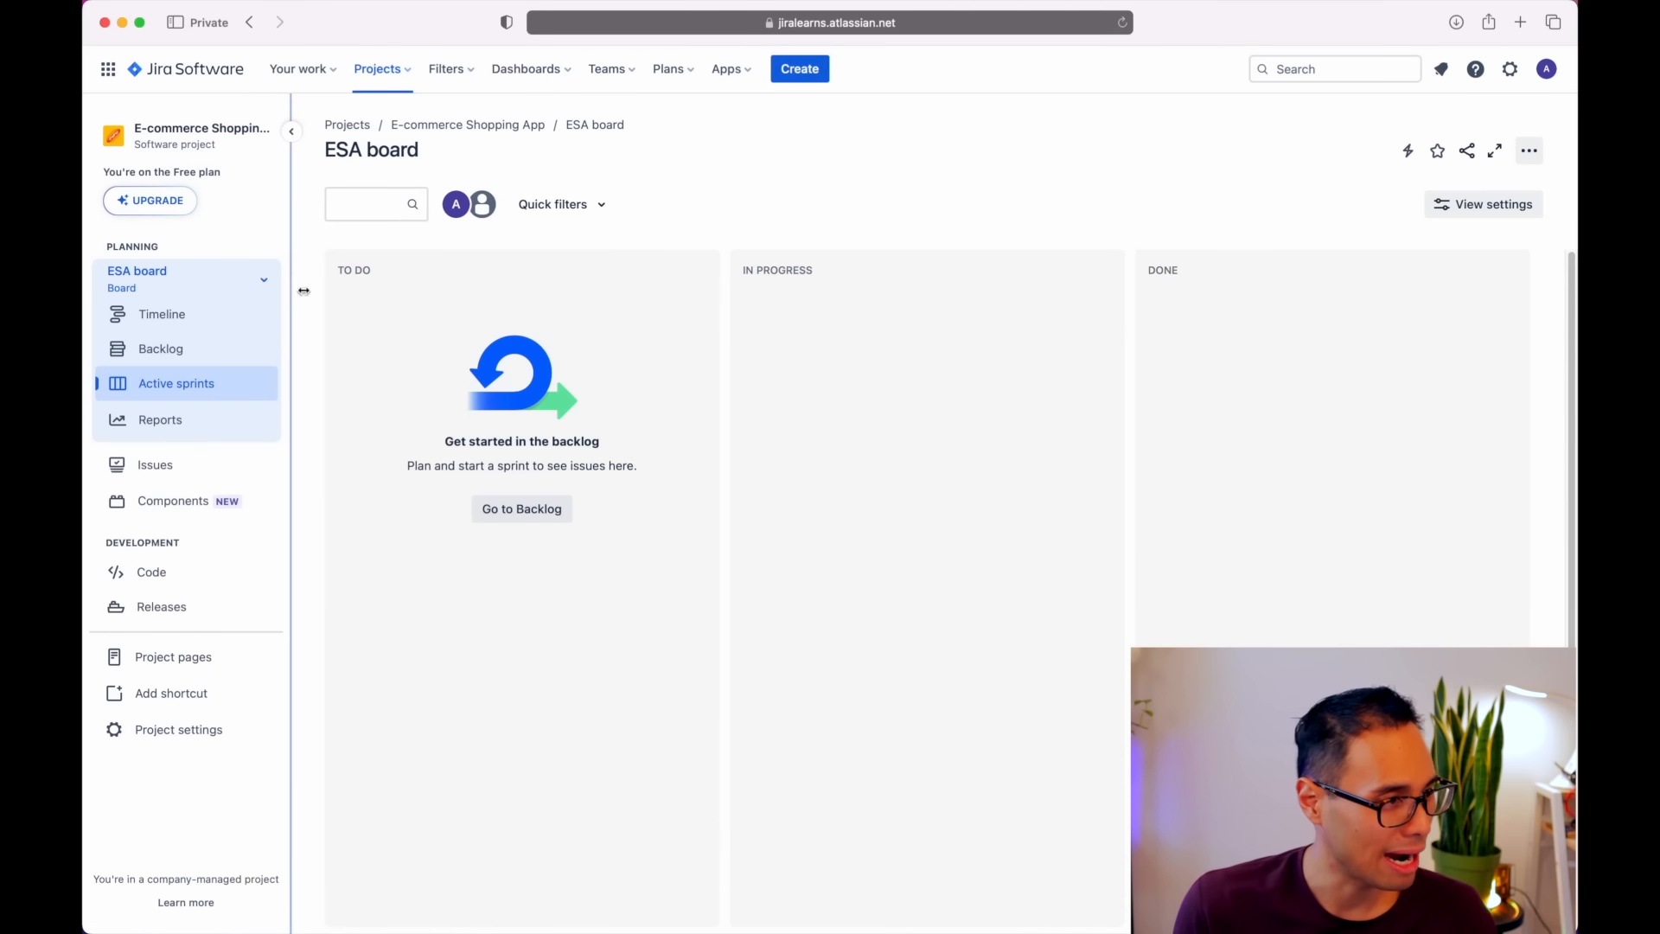
- Collapse the project sidebar and expand it again, twice in a row
{"action": "left_click", "coordinate": [292, 133]}
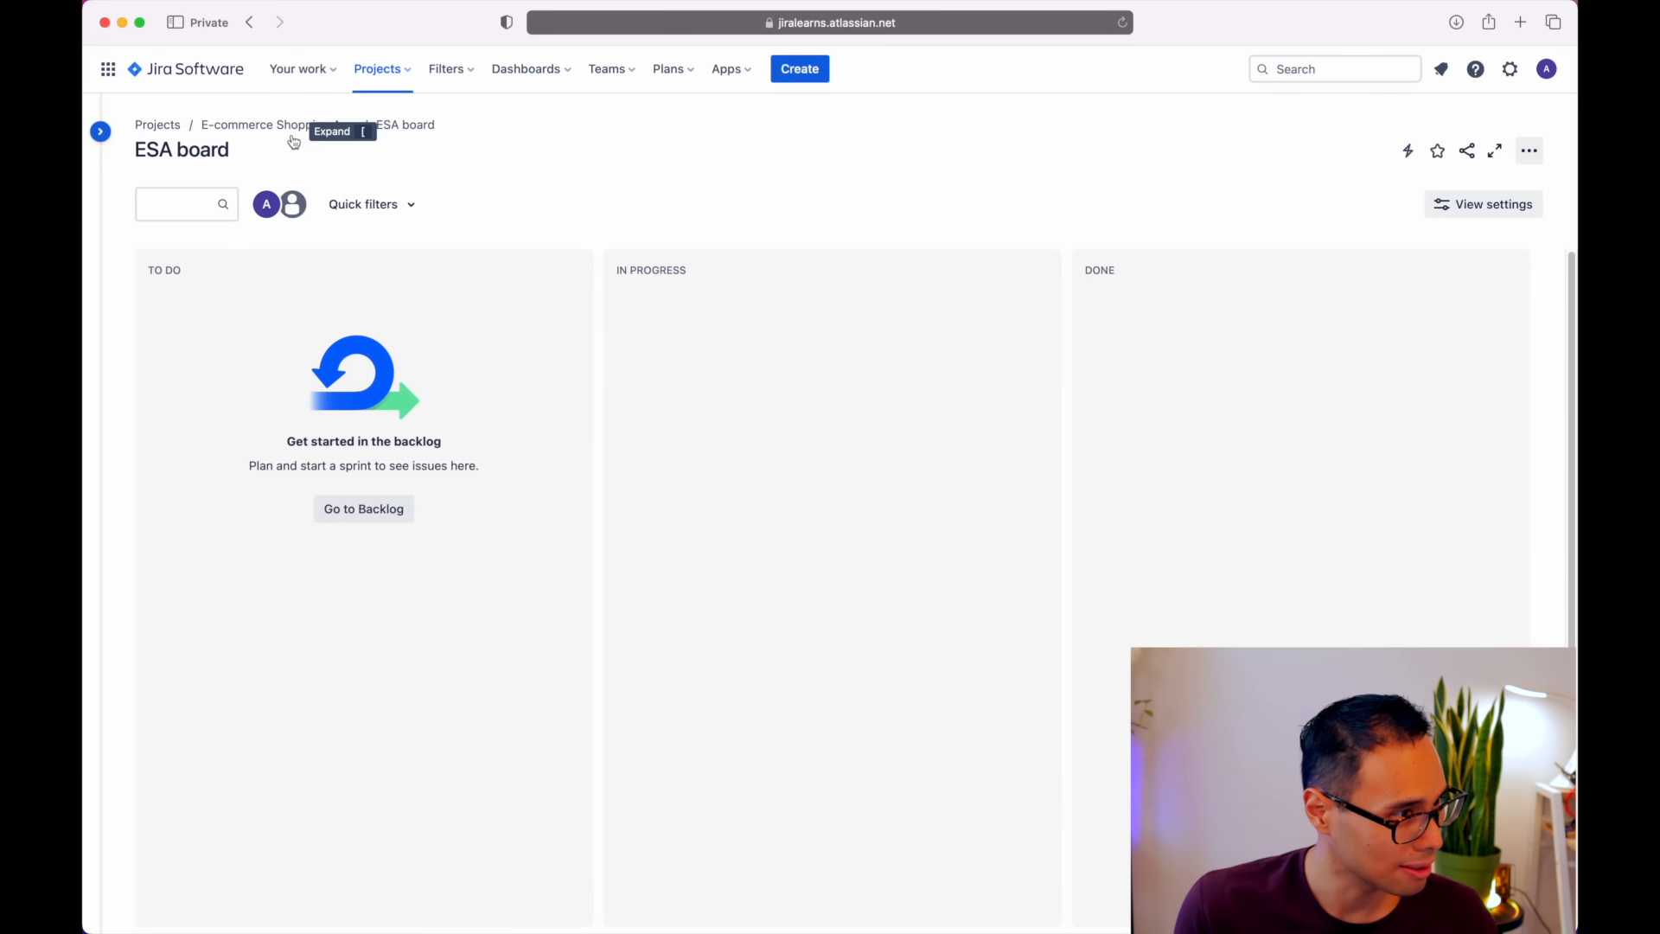
{"action": "left_click", "coordinate": [100, 134]}
{"action": "left_click", "coordinate": [985, 206]}
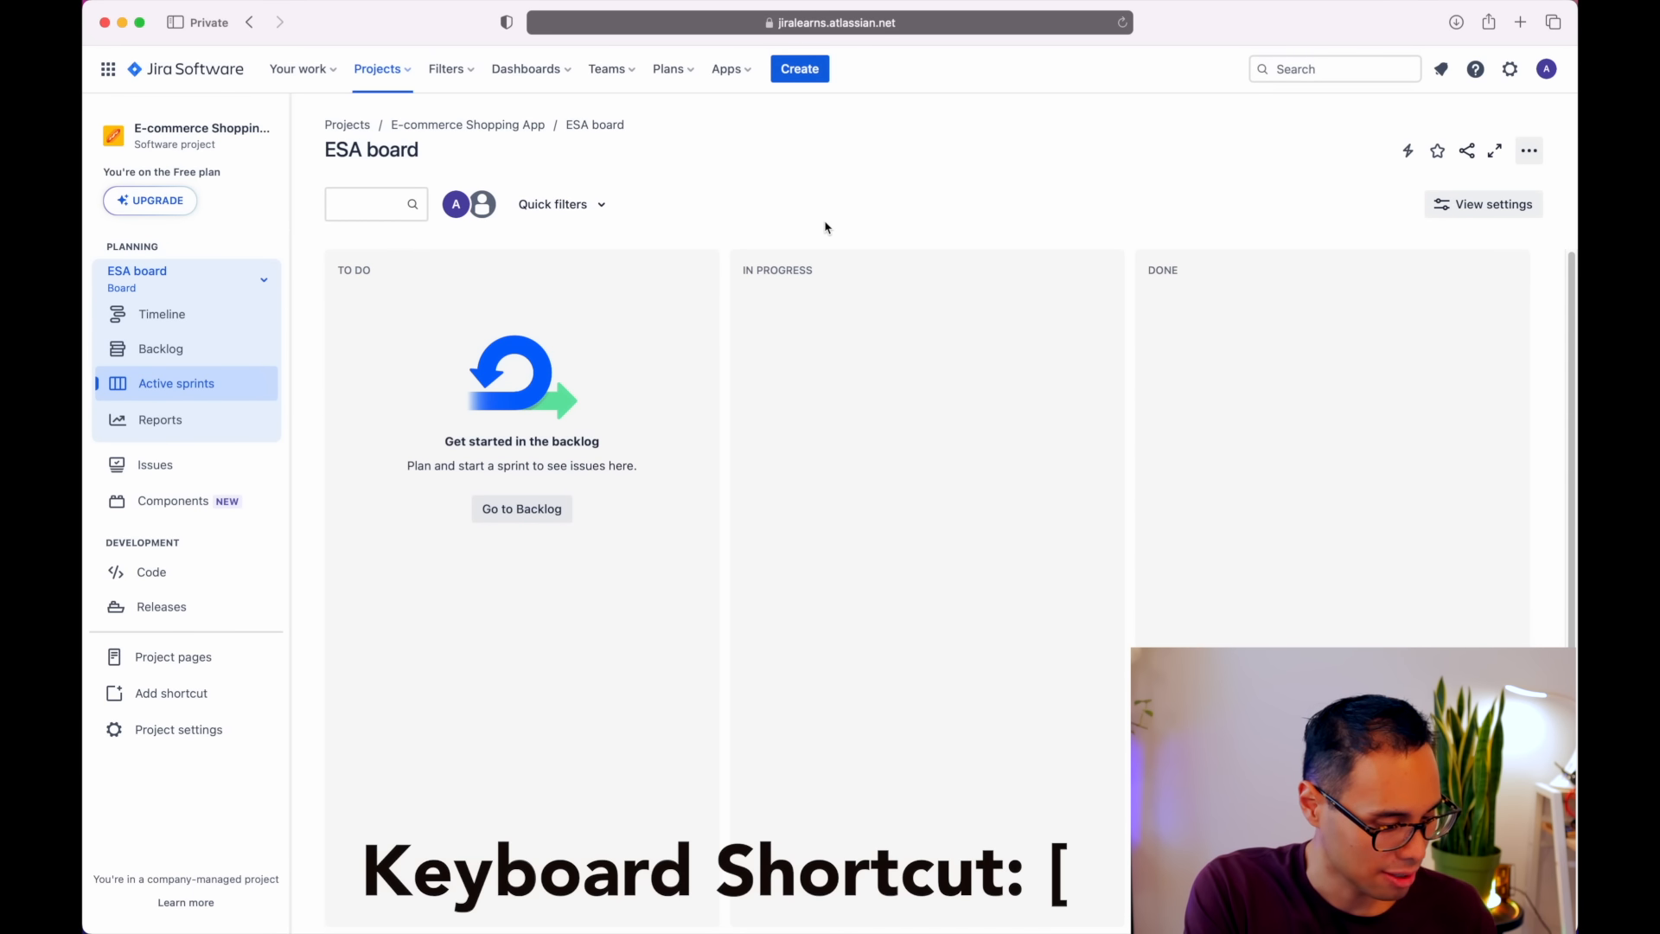
{"action": "key", "text": "bracketleft"}
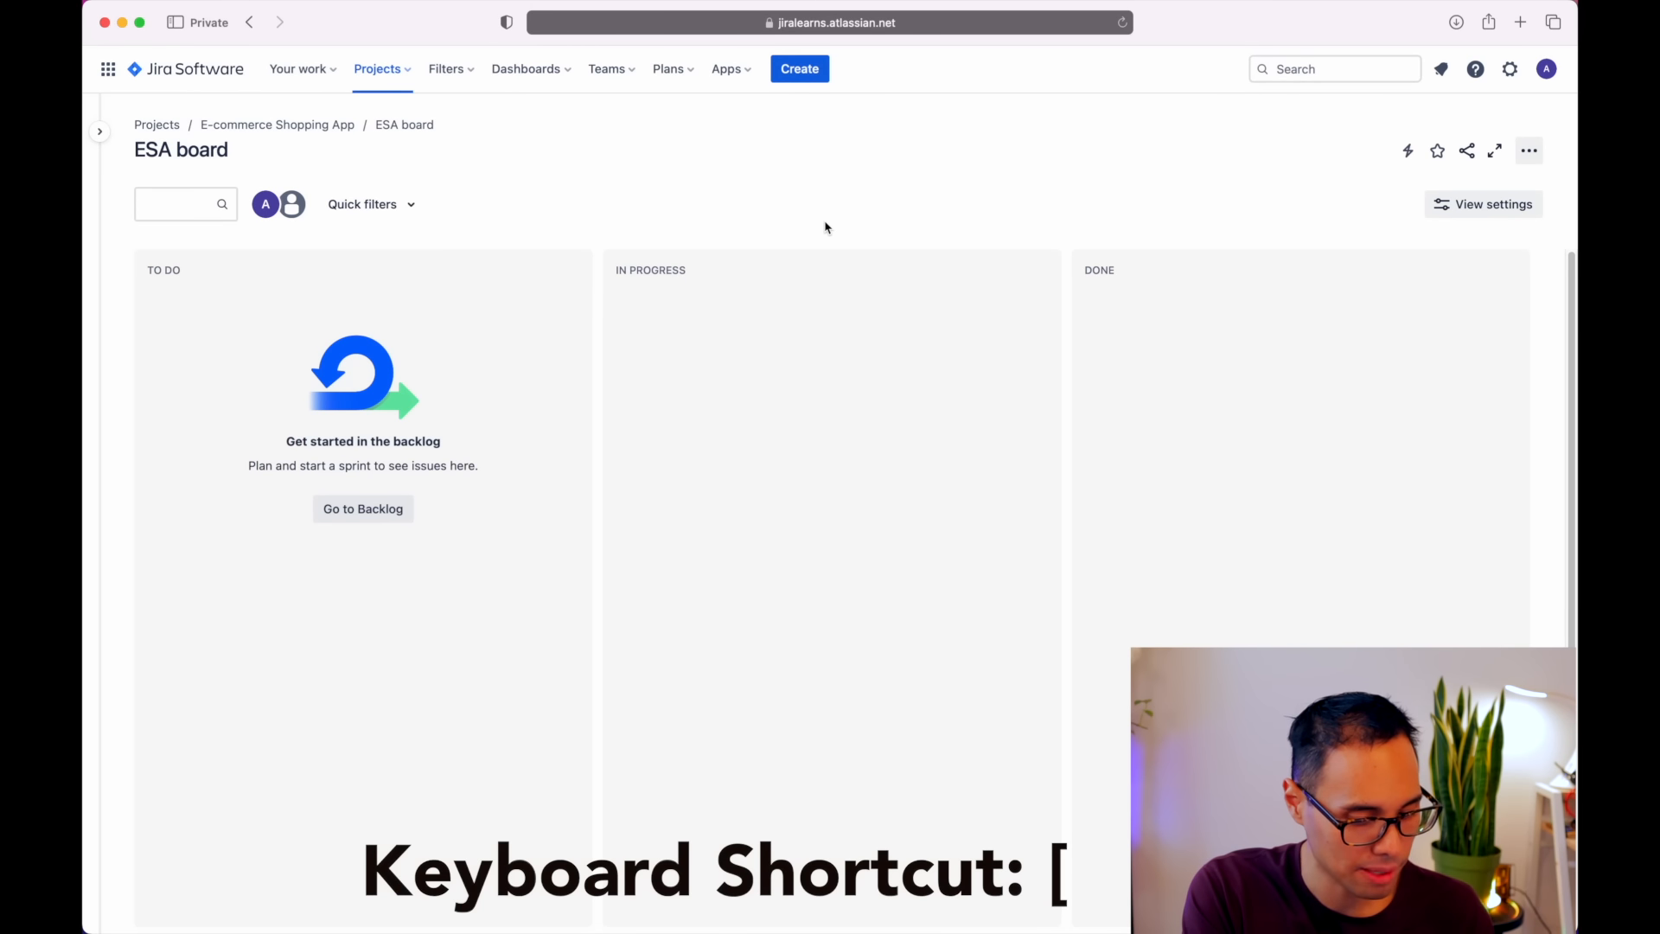
{"action": "key", "text": "bracketleft"}
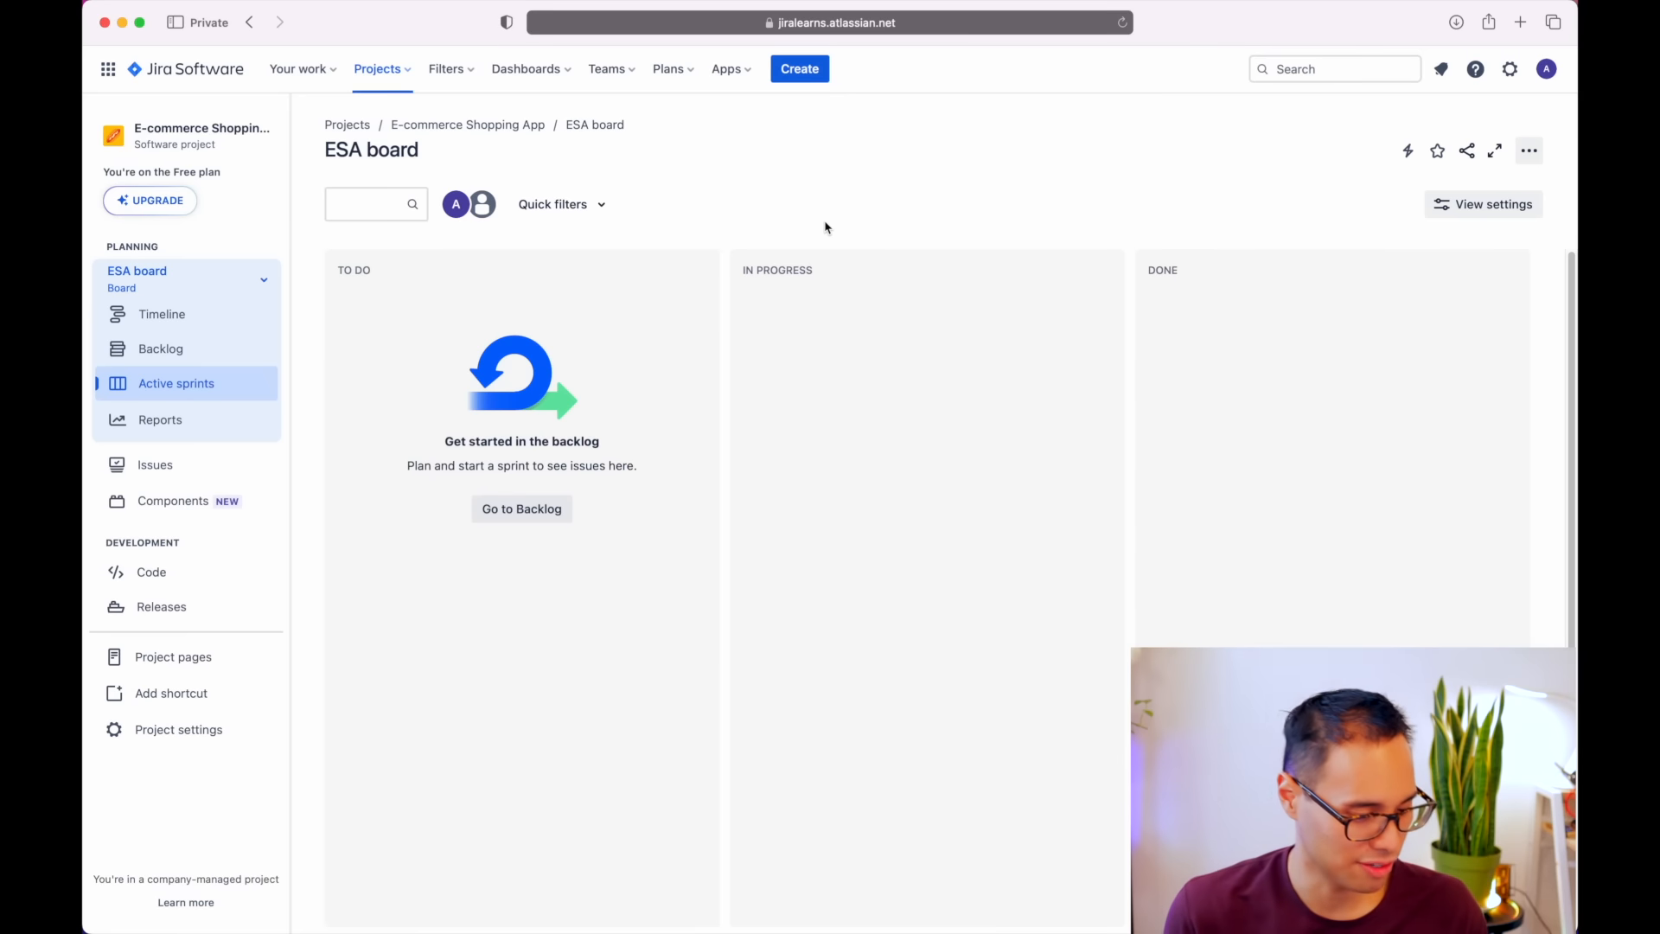
- View the project's backlog with ESA Sprint 1 and compare it with the active sprints board
{"action": "left_click", "coordinate": [168, 357]}
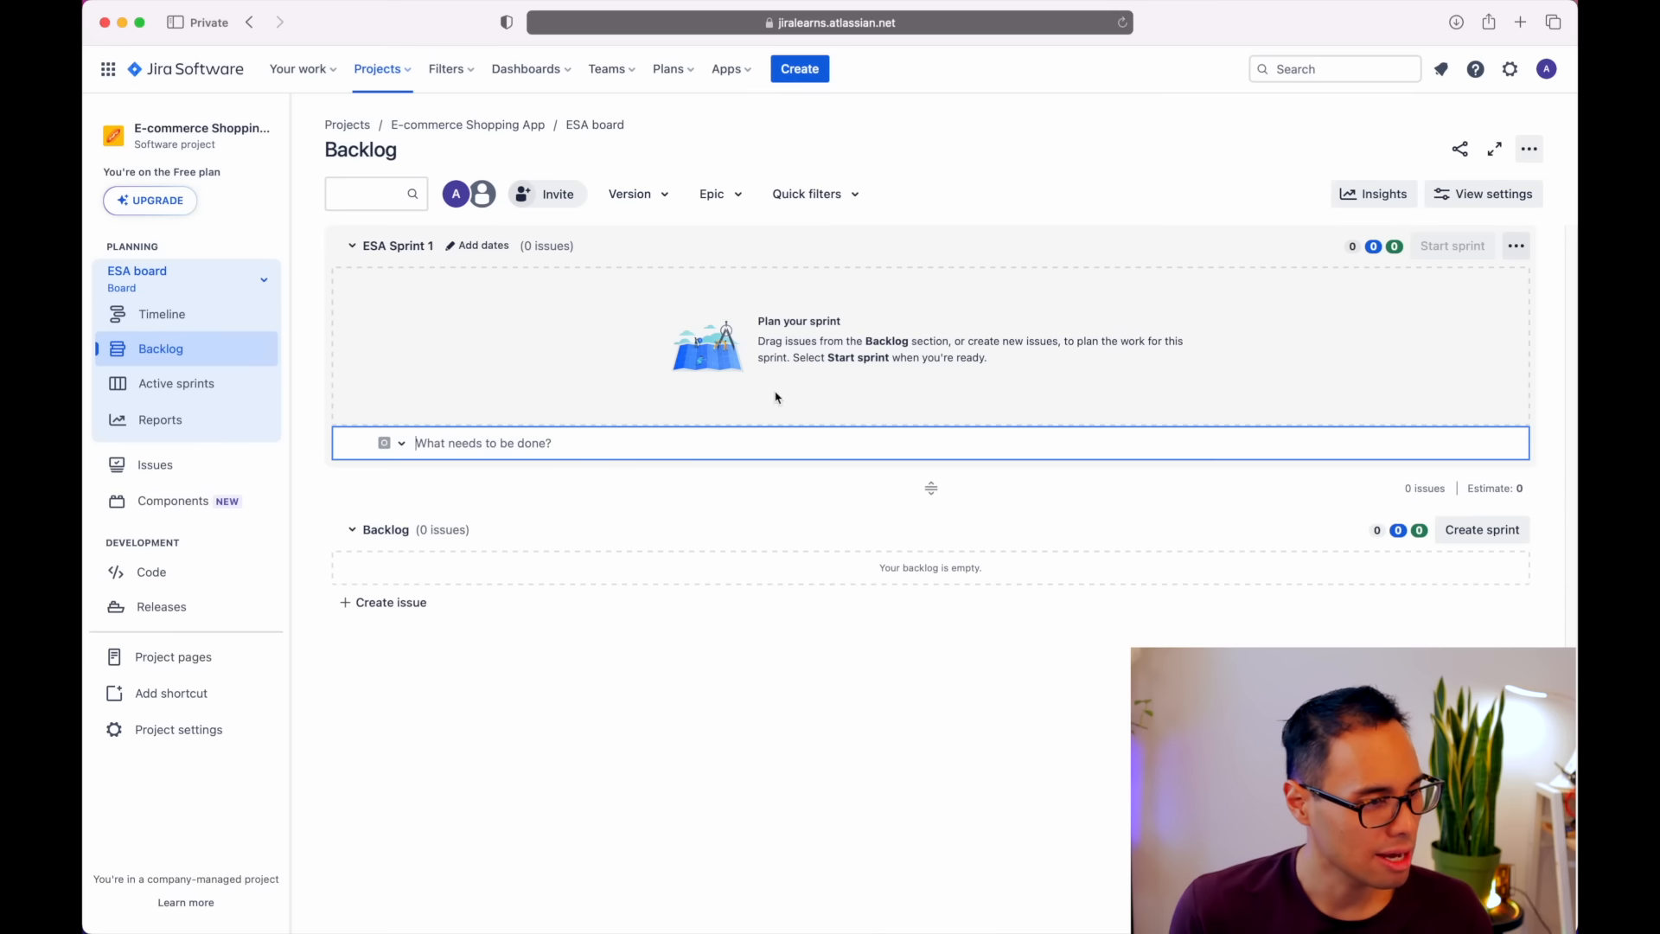
{"action": "left_click", "coordinate": [675, 519]}
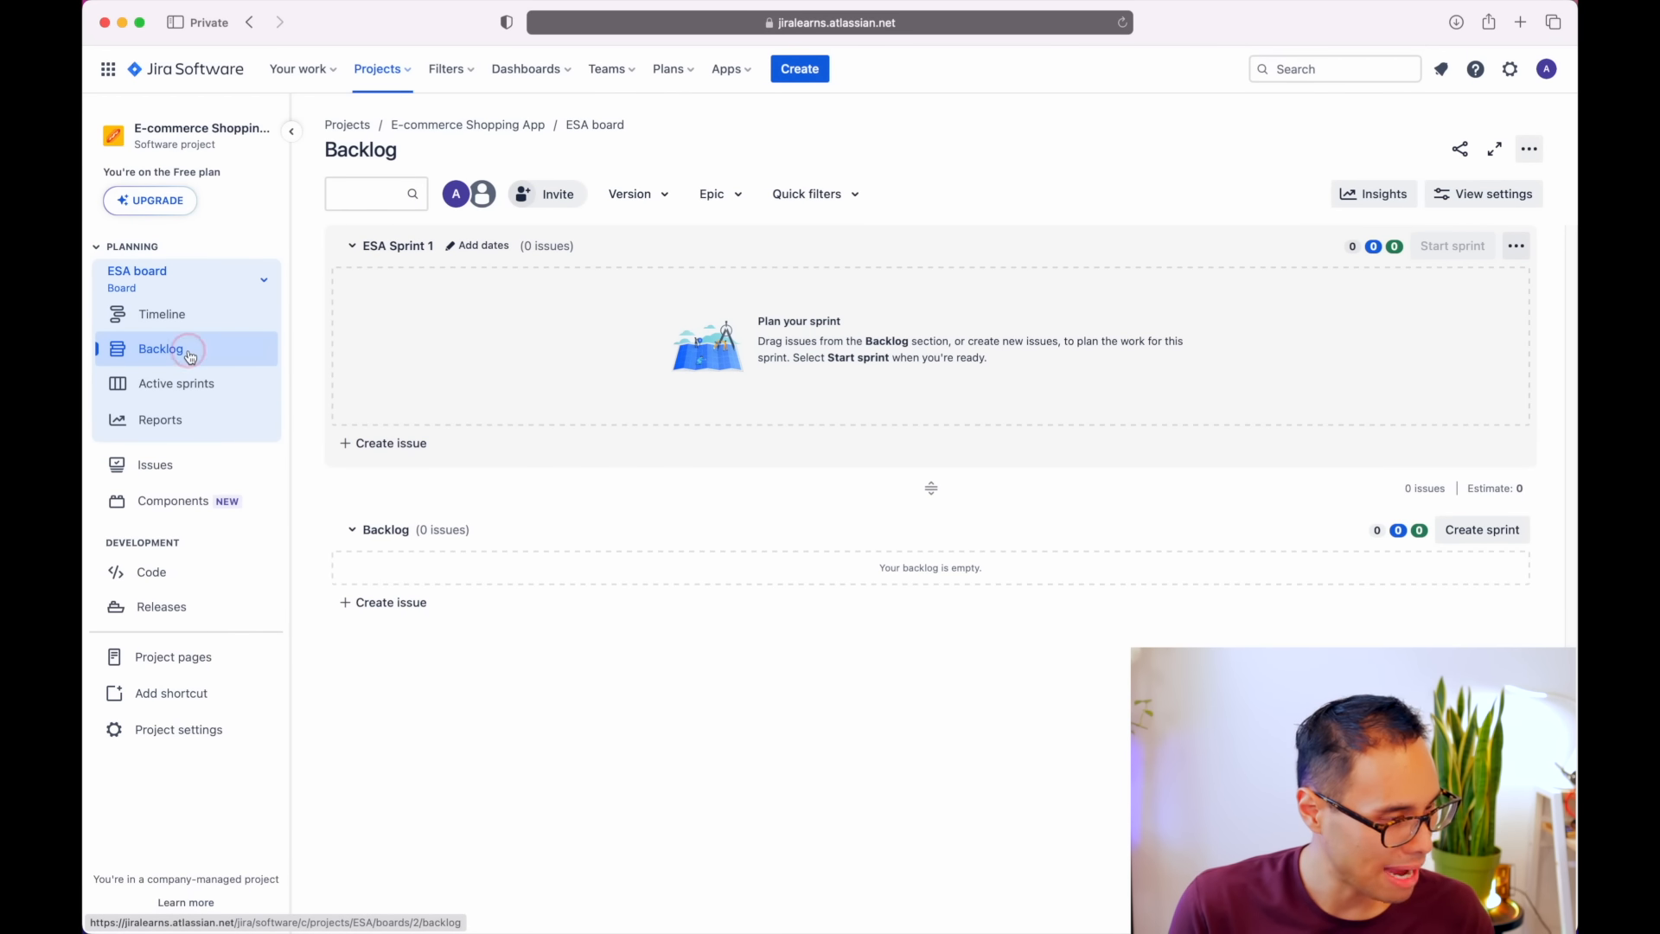
{"action": "left_click", "coordinate": [179, 398]}
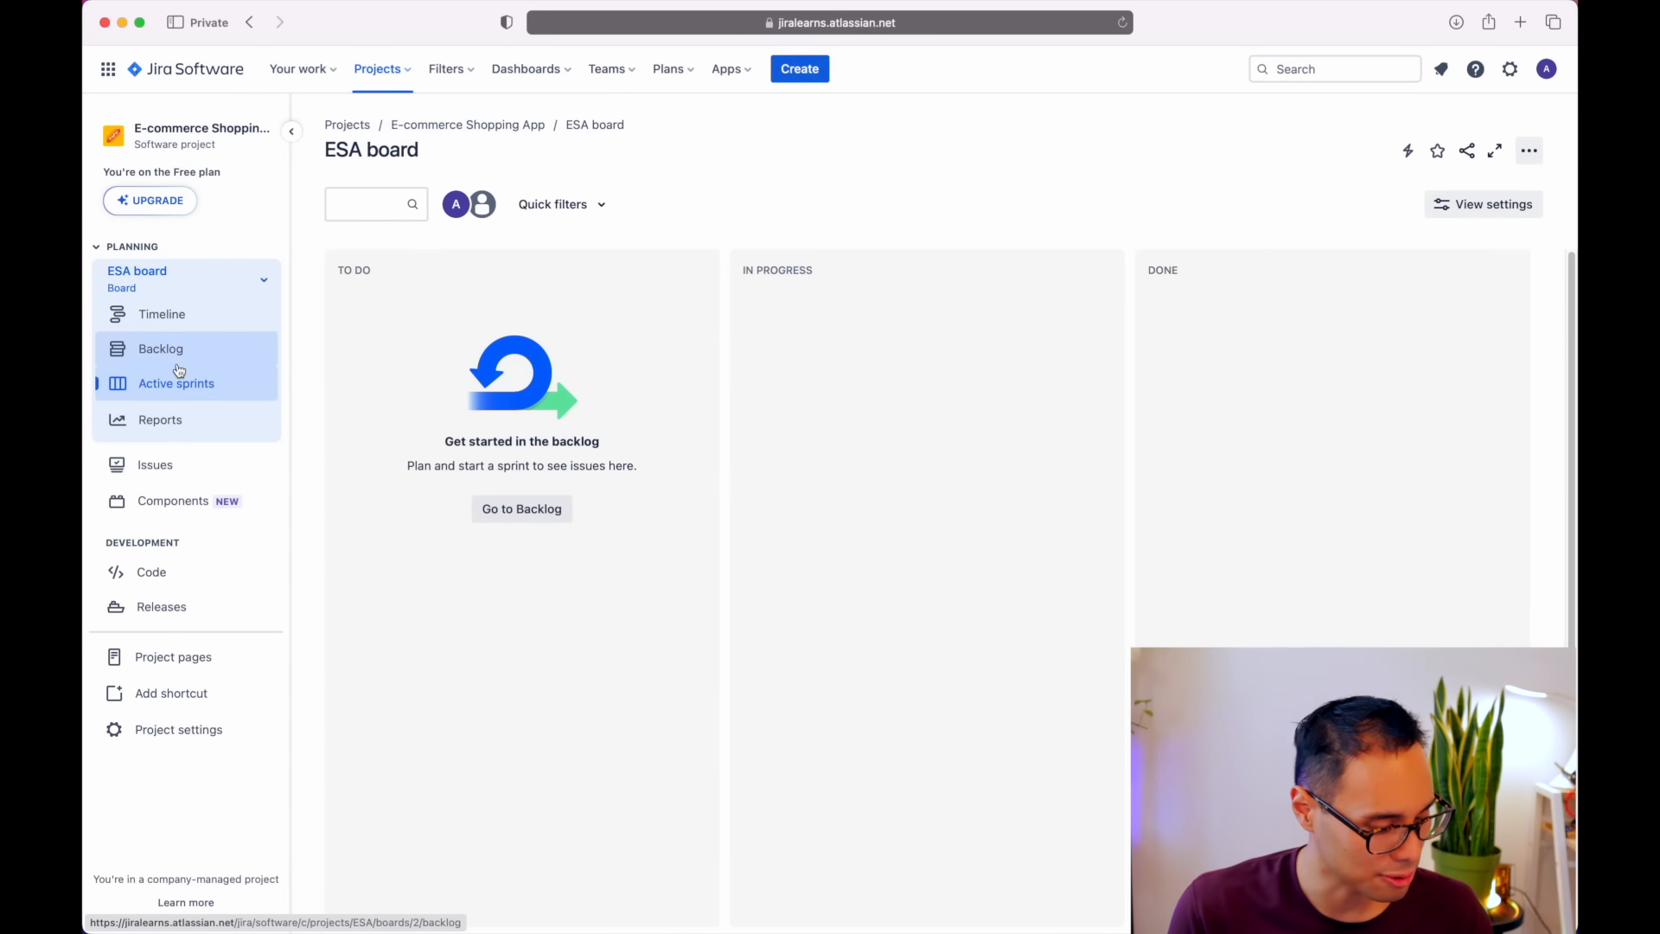
{"action": "left_click", "coordinate": [177, 356]}
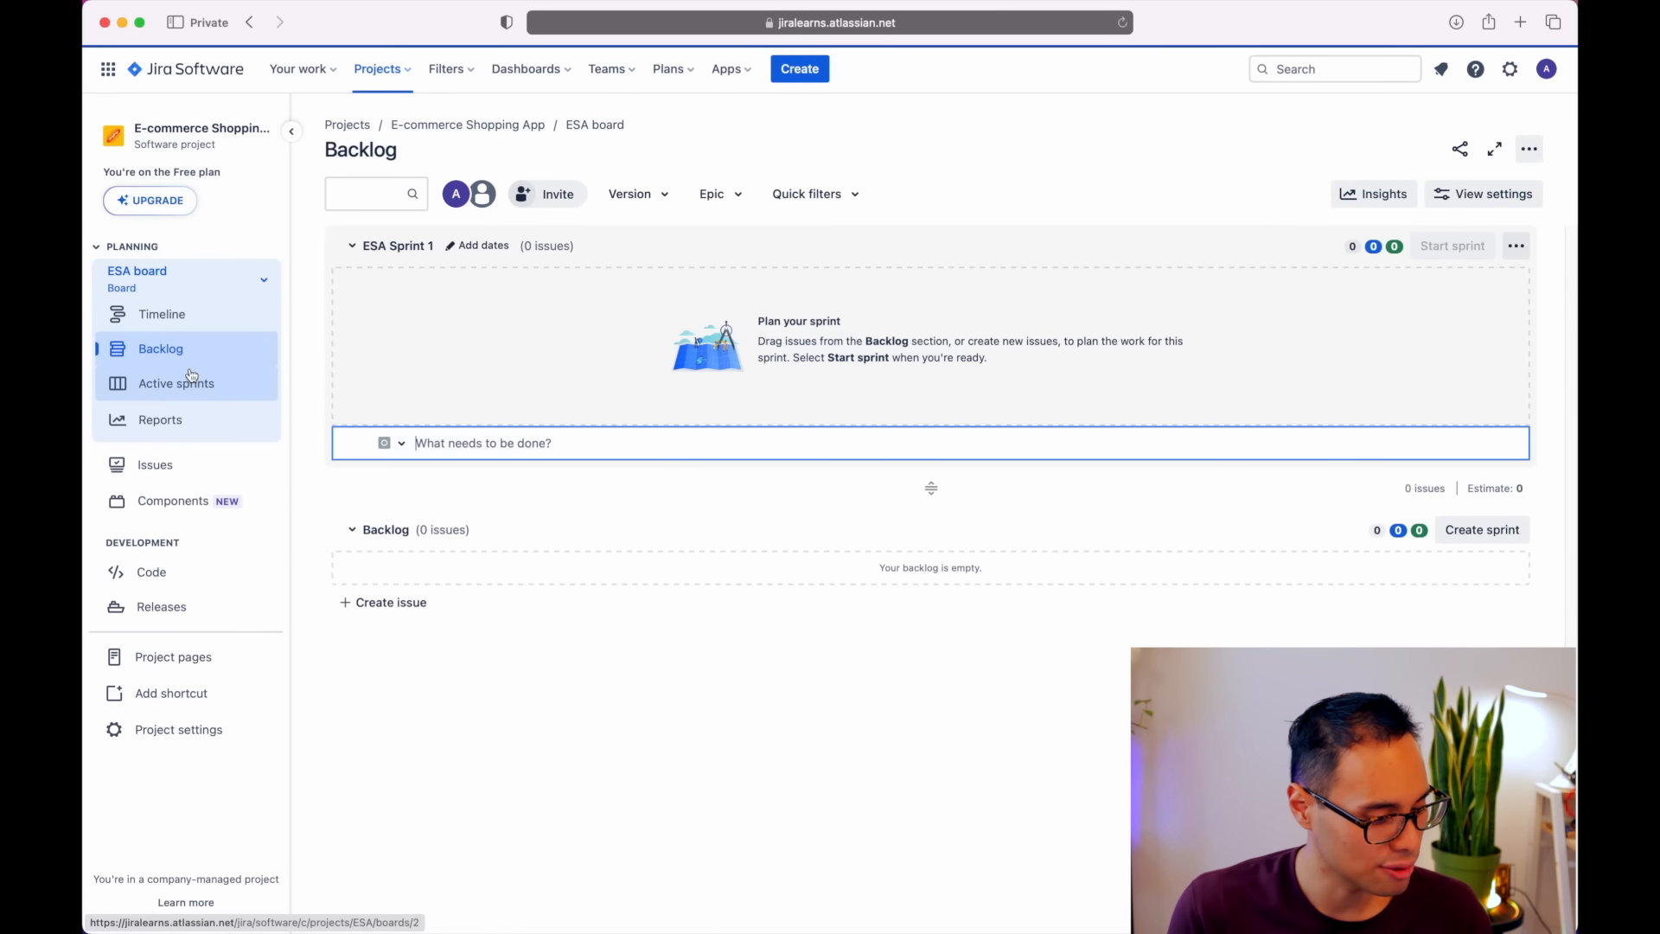
{"action": "left_click", "coordinate": [182, 382]}
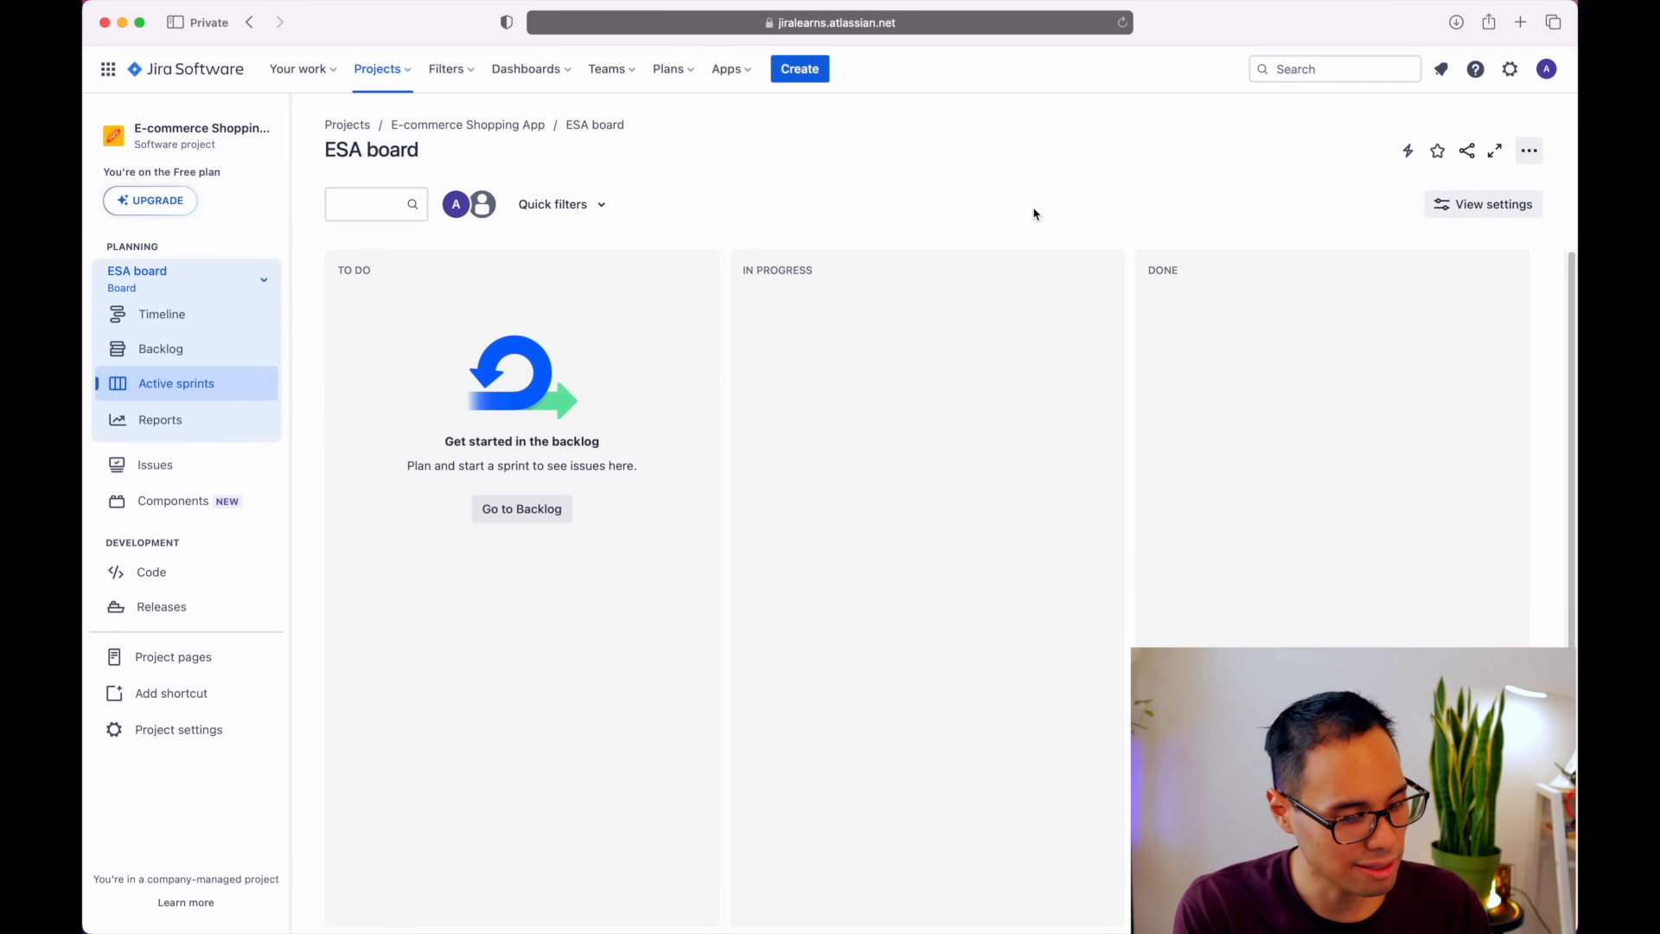
- Alternate twice more between the backlog and the active sprints board, ending on the board
{"action": "key", "text": "1"}
{"action": "left_click", "coordinate": [1034, 210]}
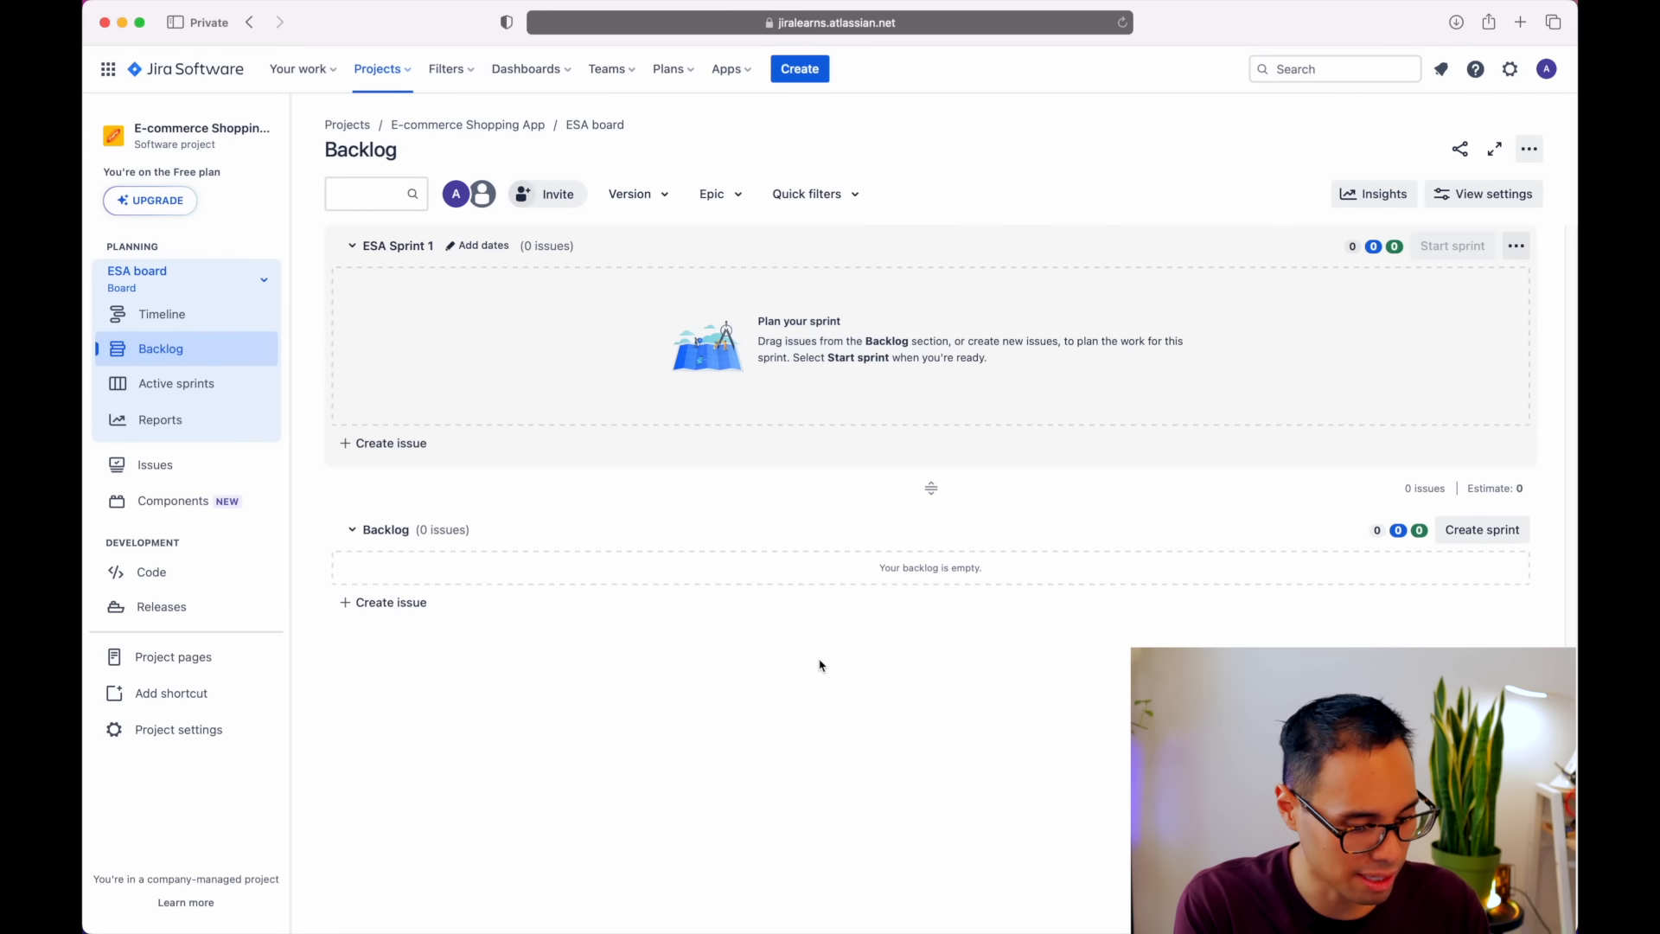
{"action": "key", "text": "2"}
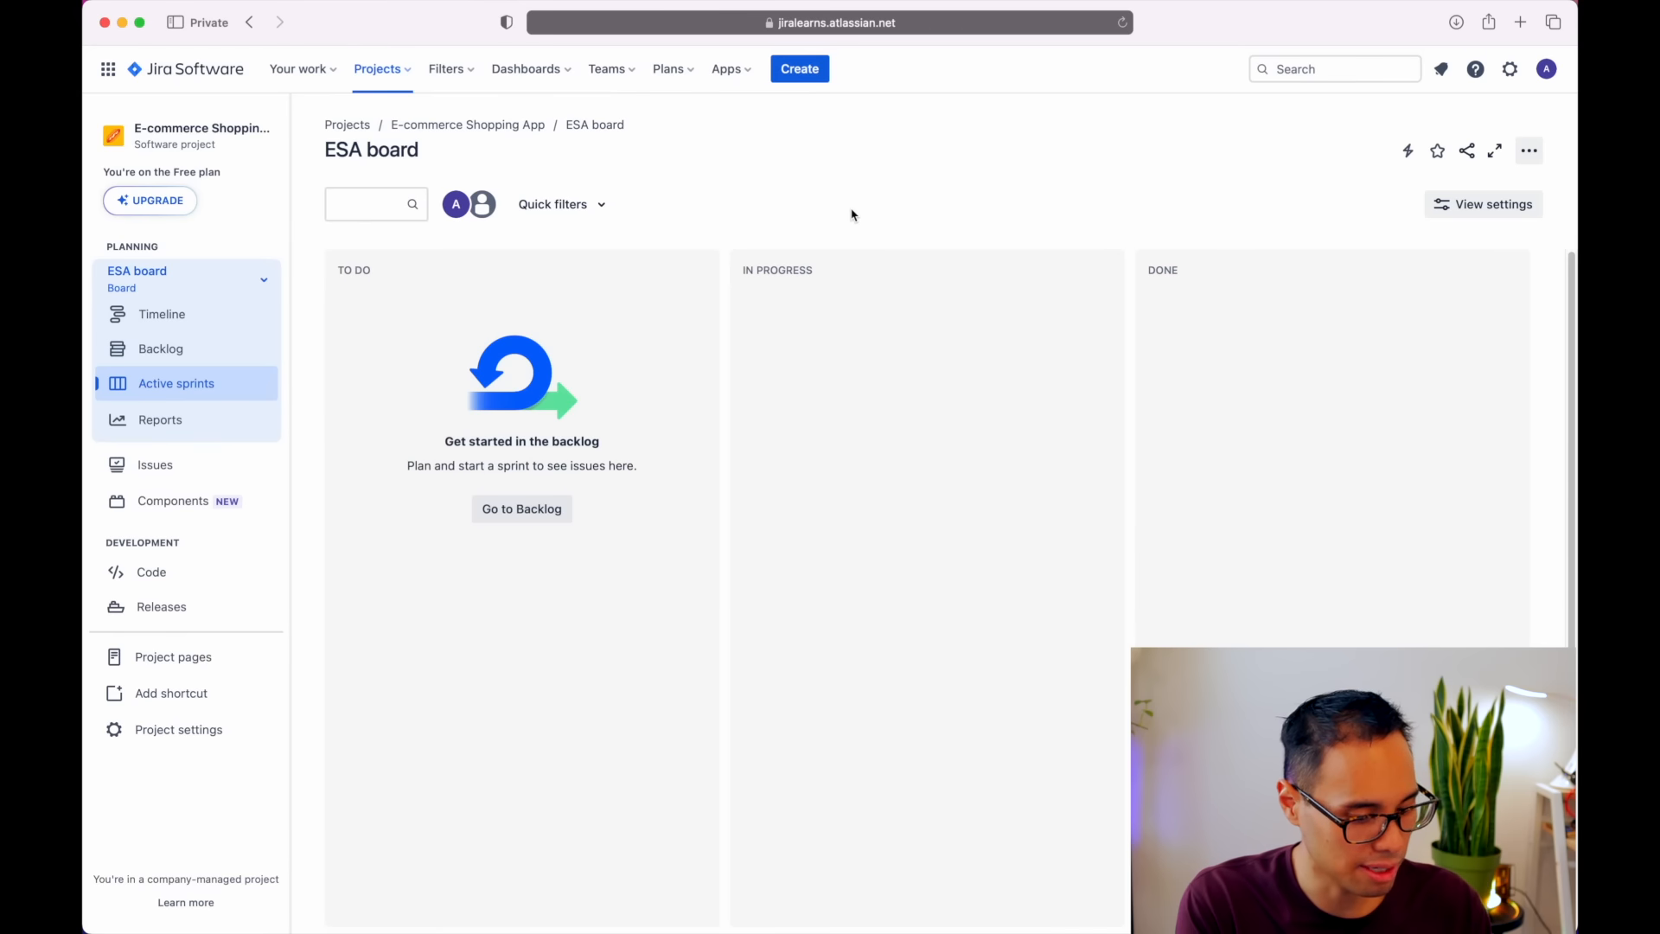
{"action": "key", "text": "1"}
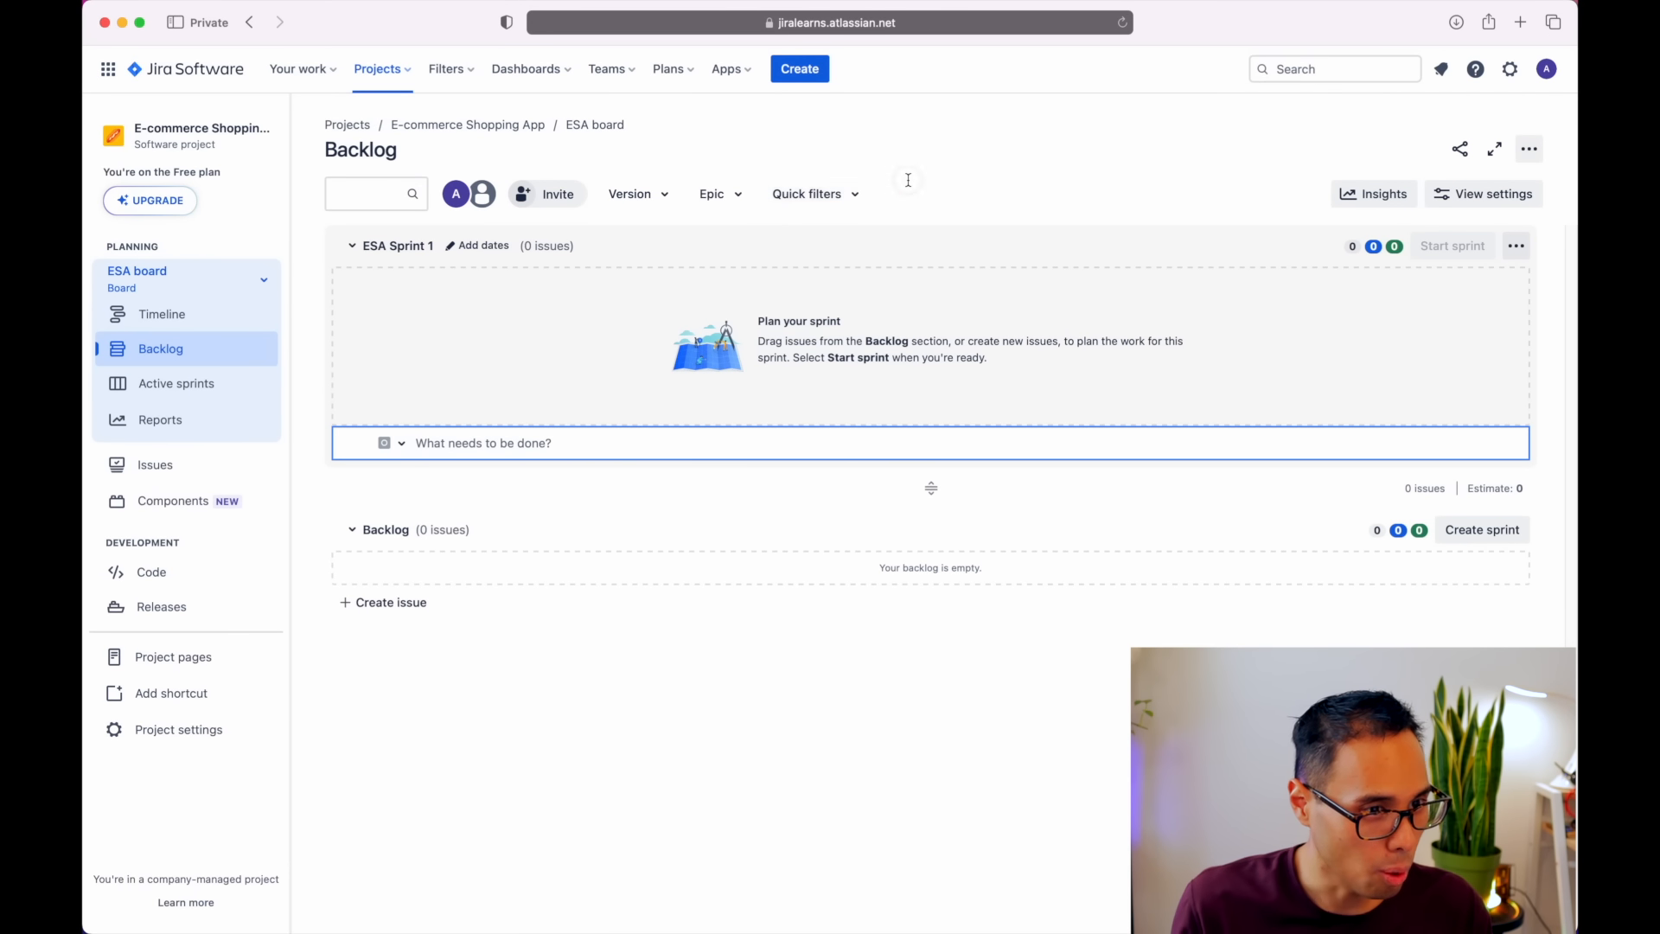
{"action": "double_click", "coordinate": [907, 180]}
{"action": "key", "text": "2"}
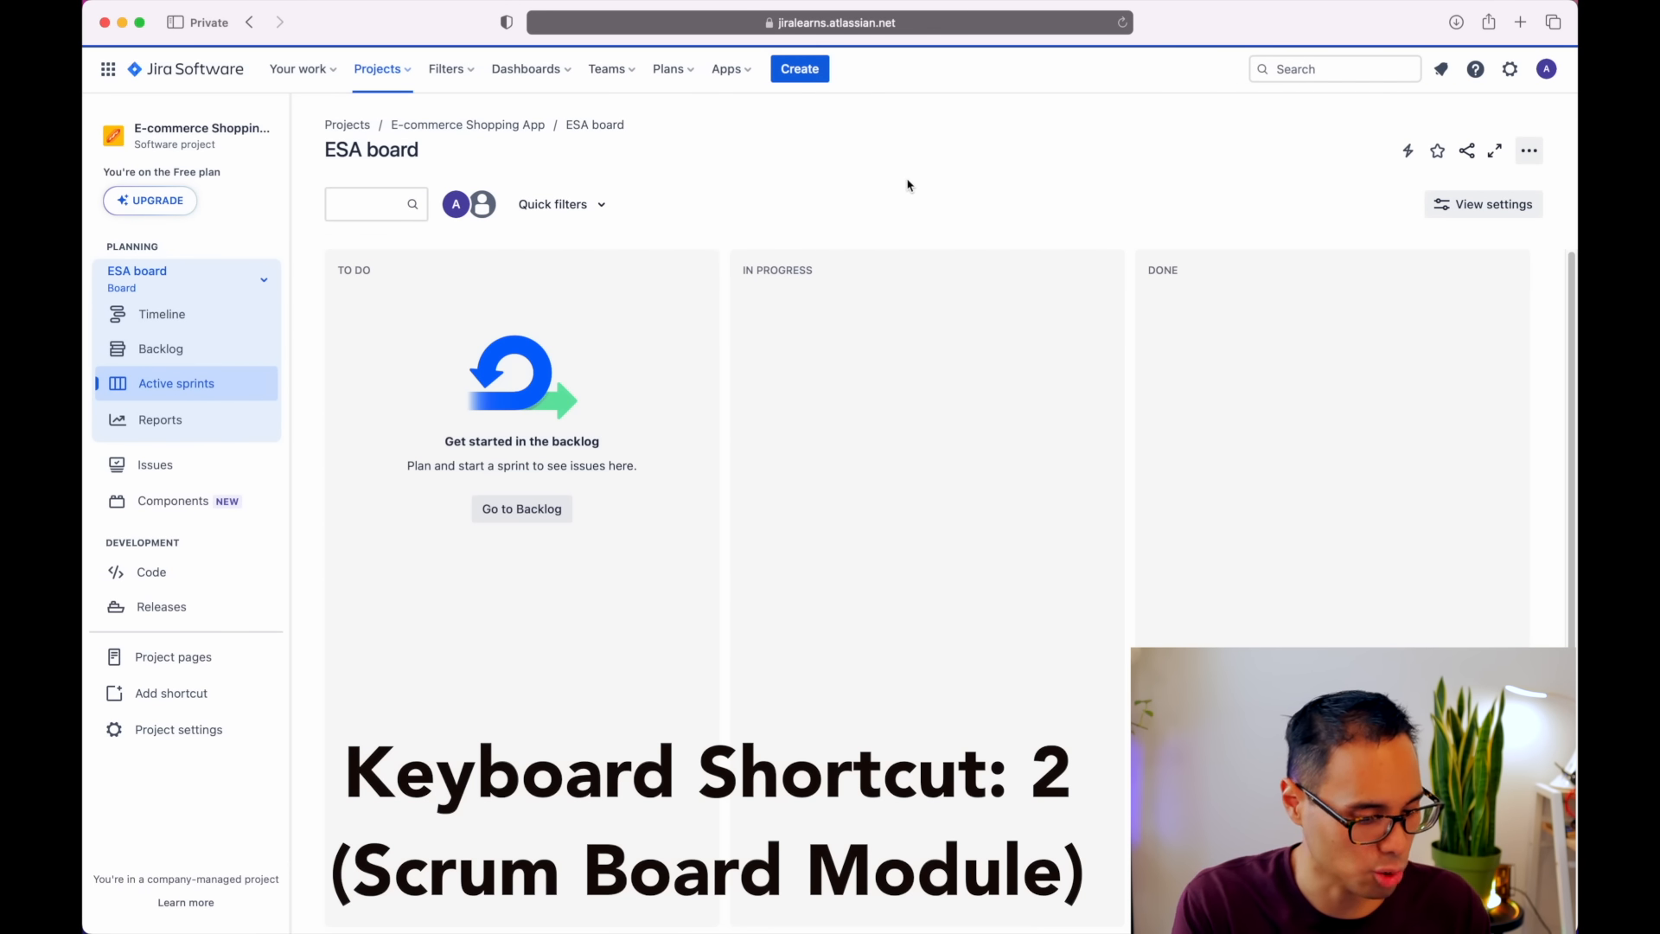
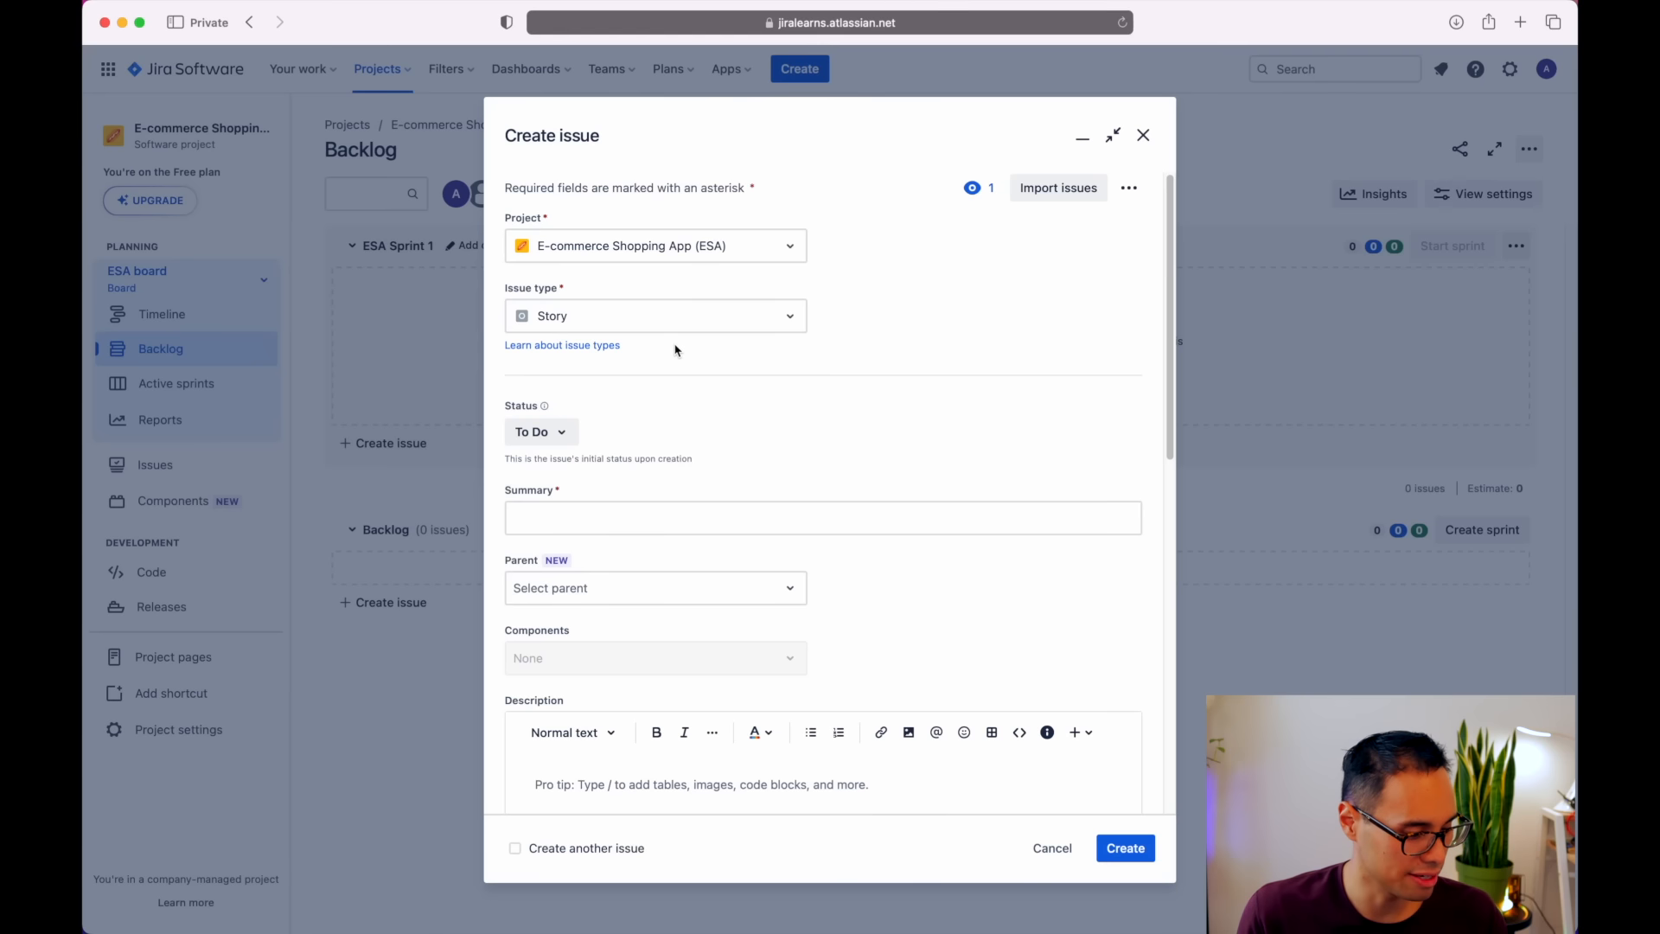
- Check the available projects for the new issue, keep E-commerce Shopping App (ESA), and set the issue type to Epic
{"action": "left_click", "coordinate": [870, 321]}
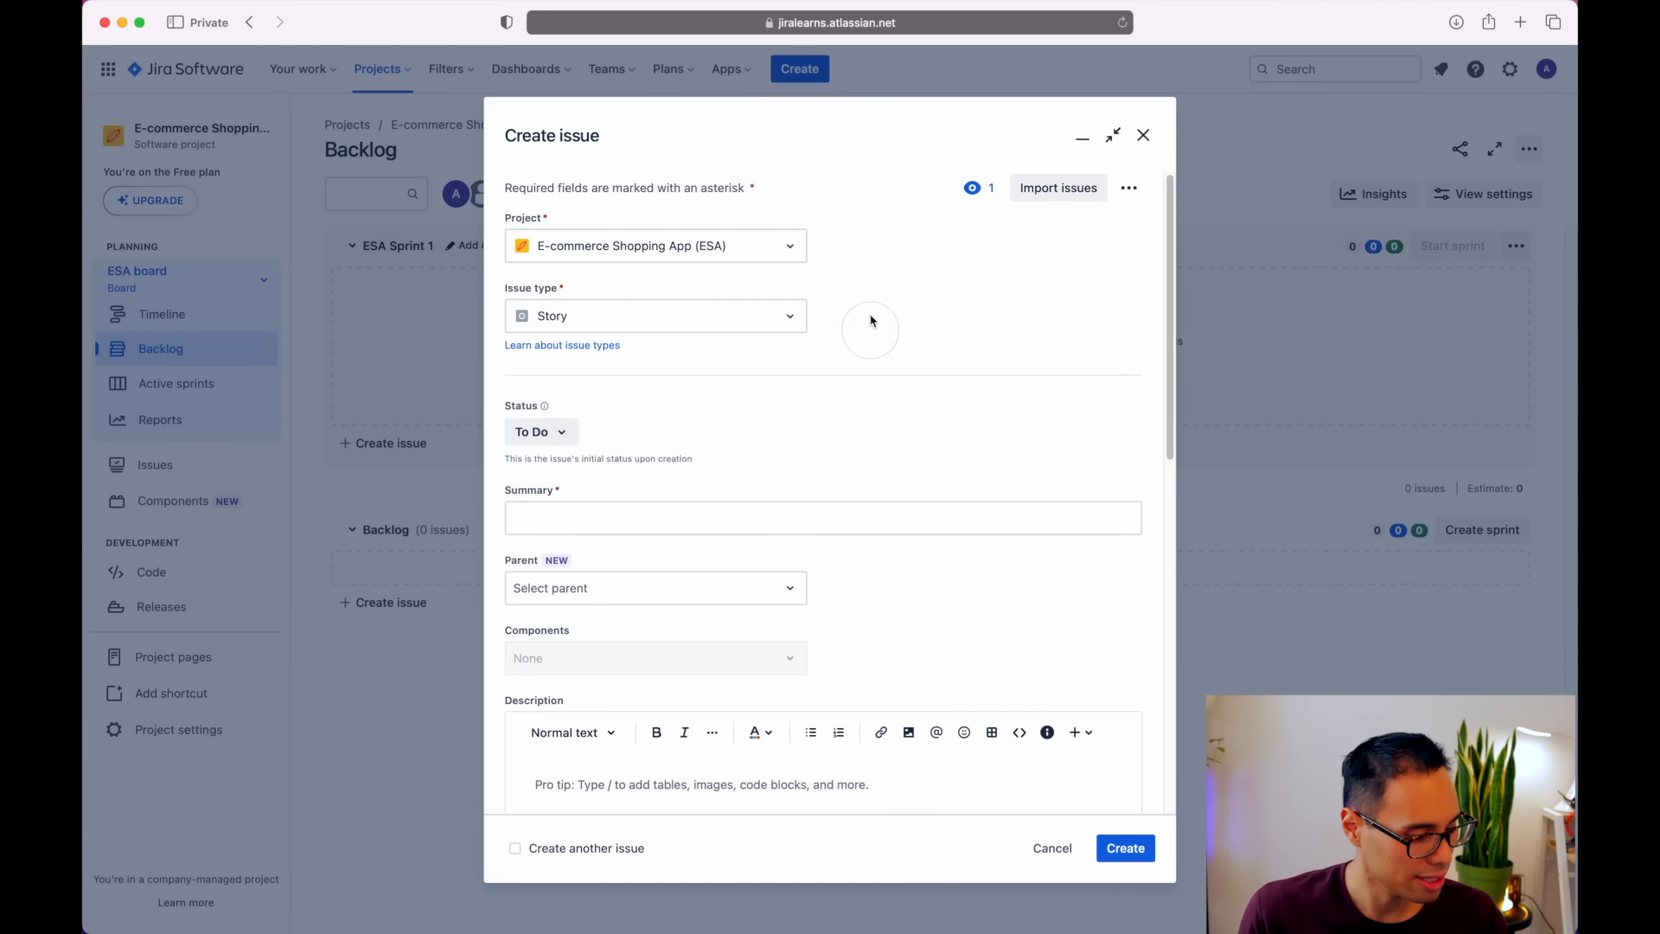
{"action": "left_click", "coordinate": [637, 247]}
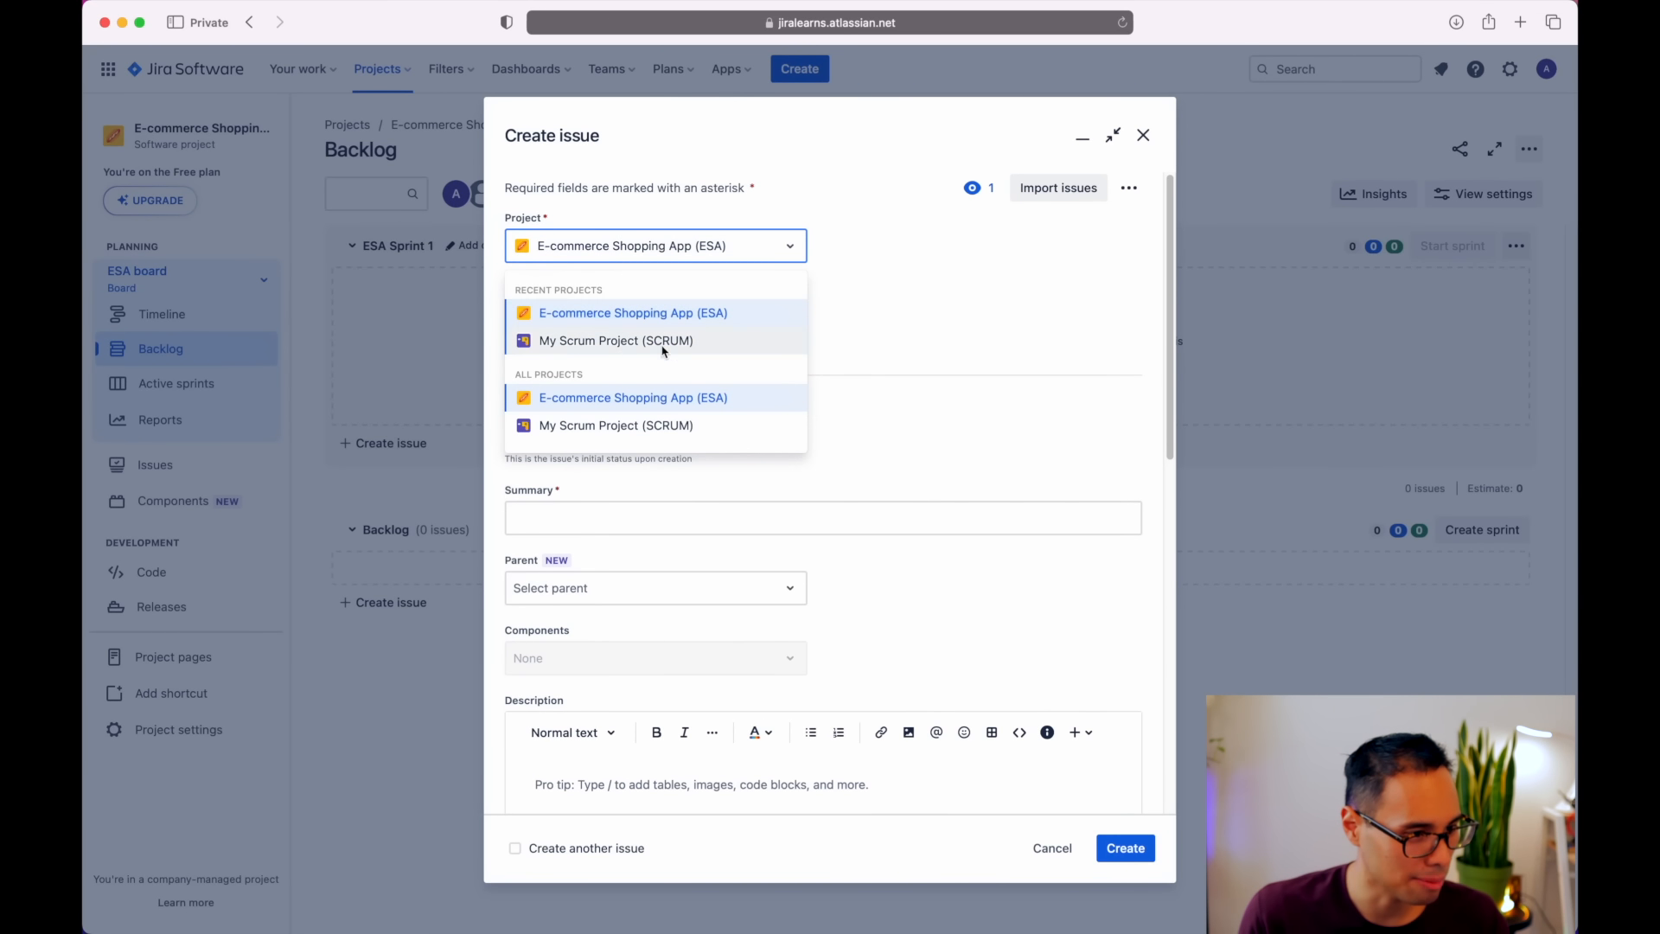
{"action": "left_click", "coordinate": [938, 307]}
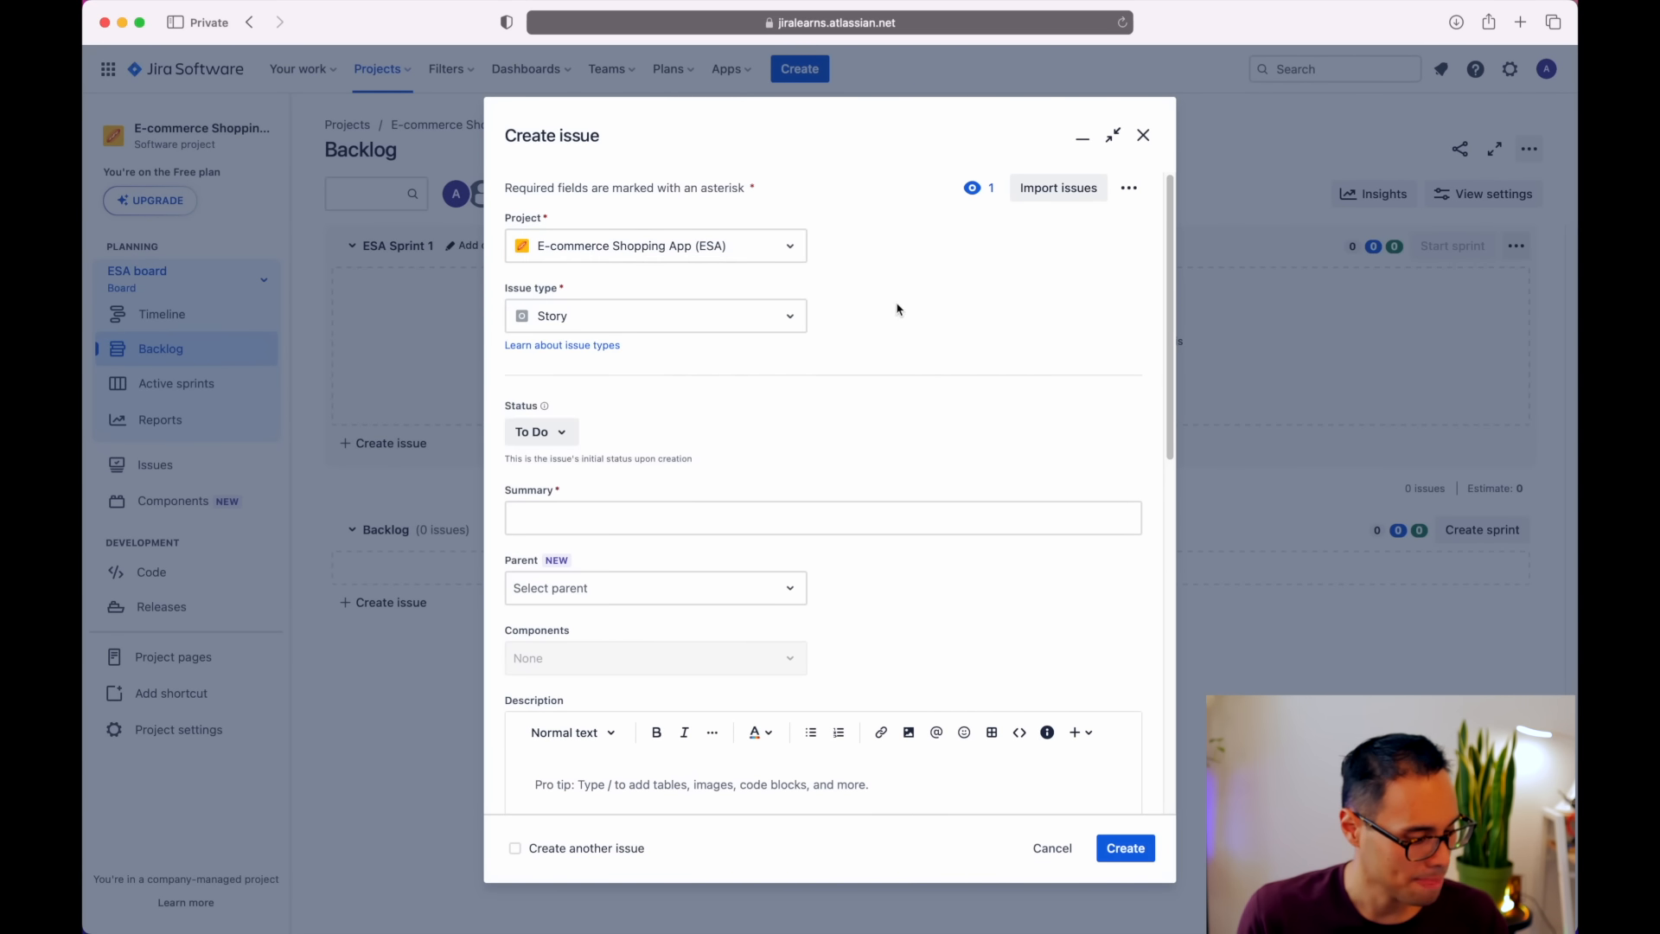
{"action": "left_click", "coordinate": [690, 333]}
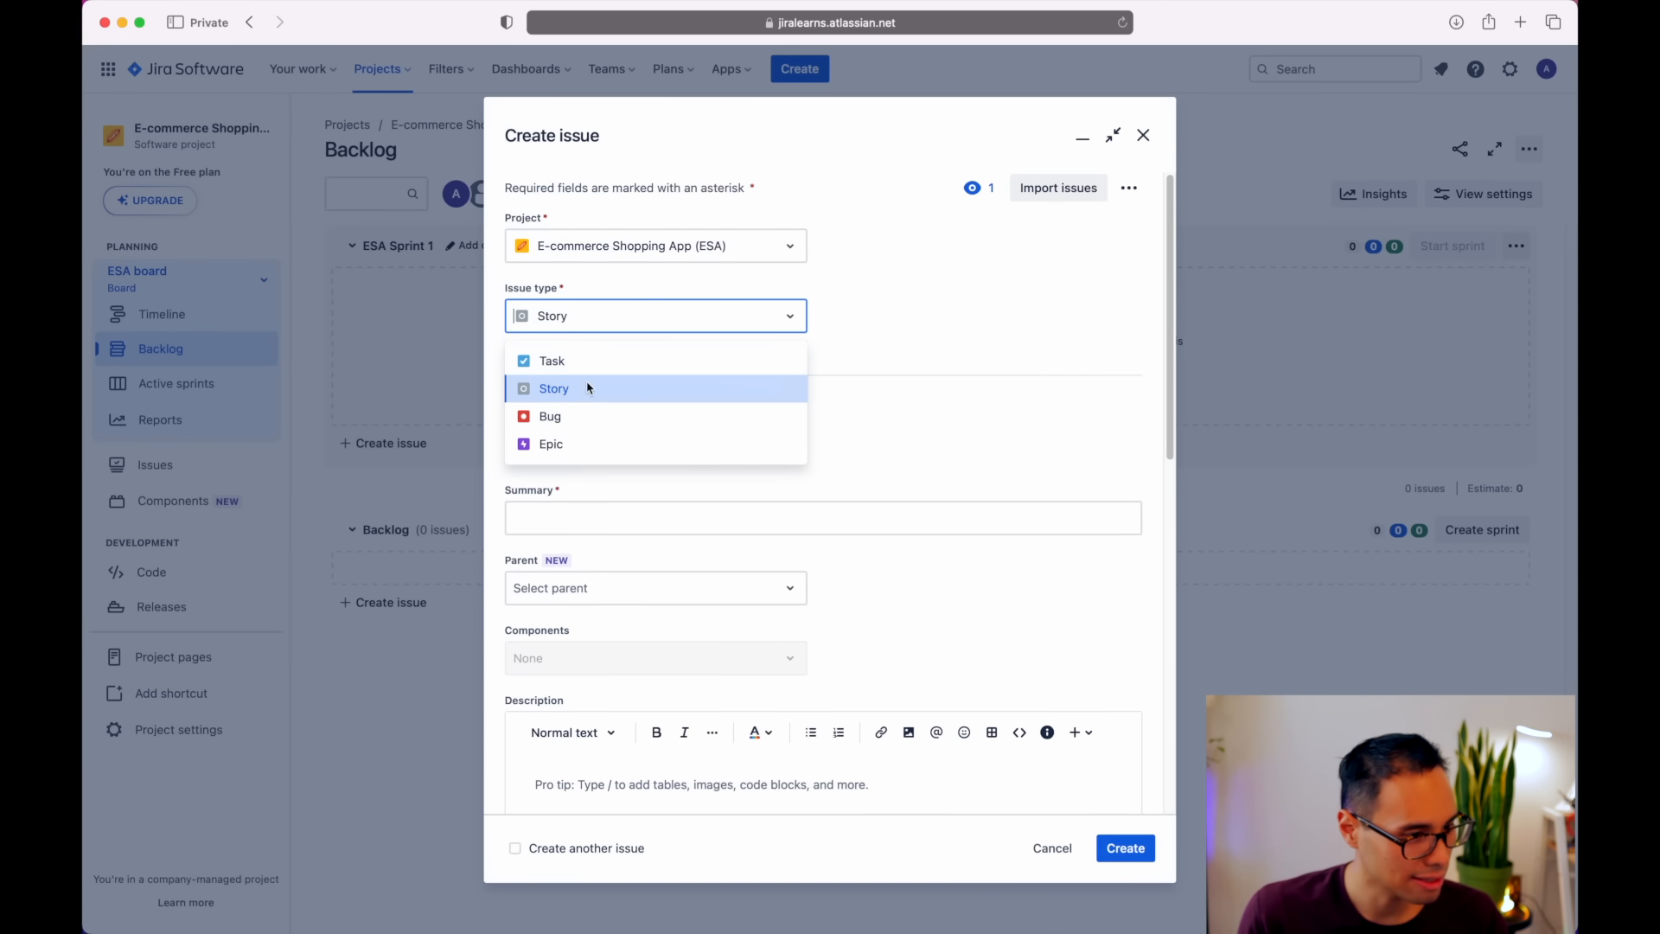
{"action": "left_click", "coordinate": [587, 446]}
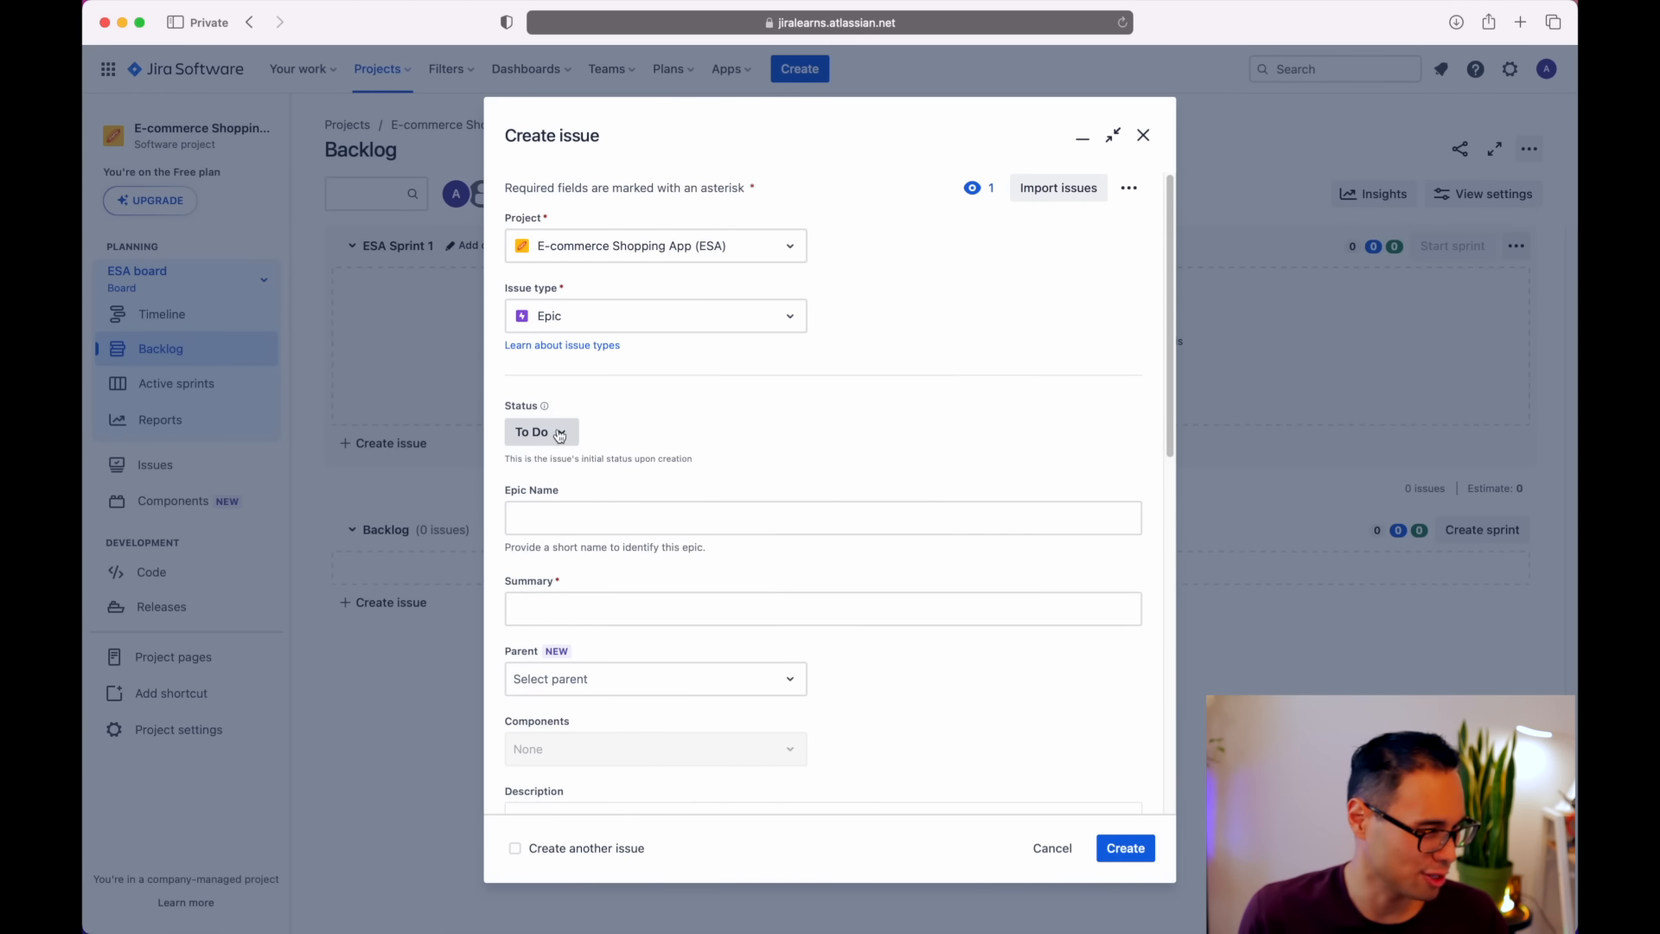
- Enter "Shopping Cart" as both the epic name and the summary
{"action": "left_click", "coordinate": [568, 512]}
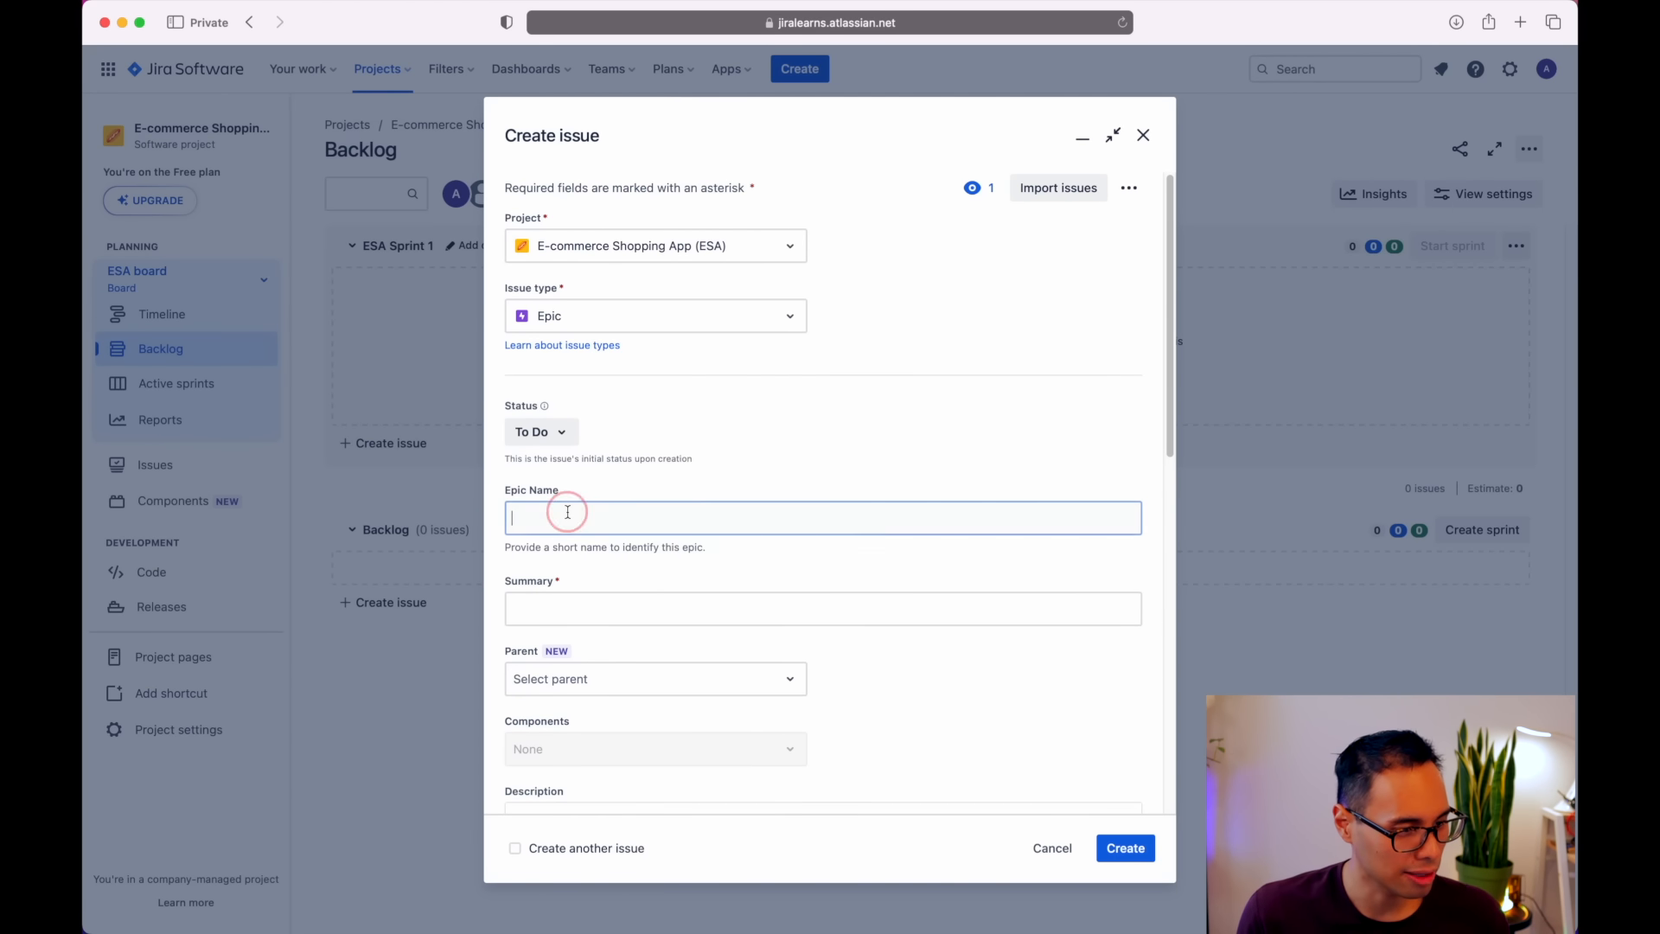
{"action": "type", "text": "Shopping Cart"}
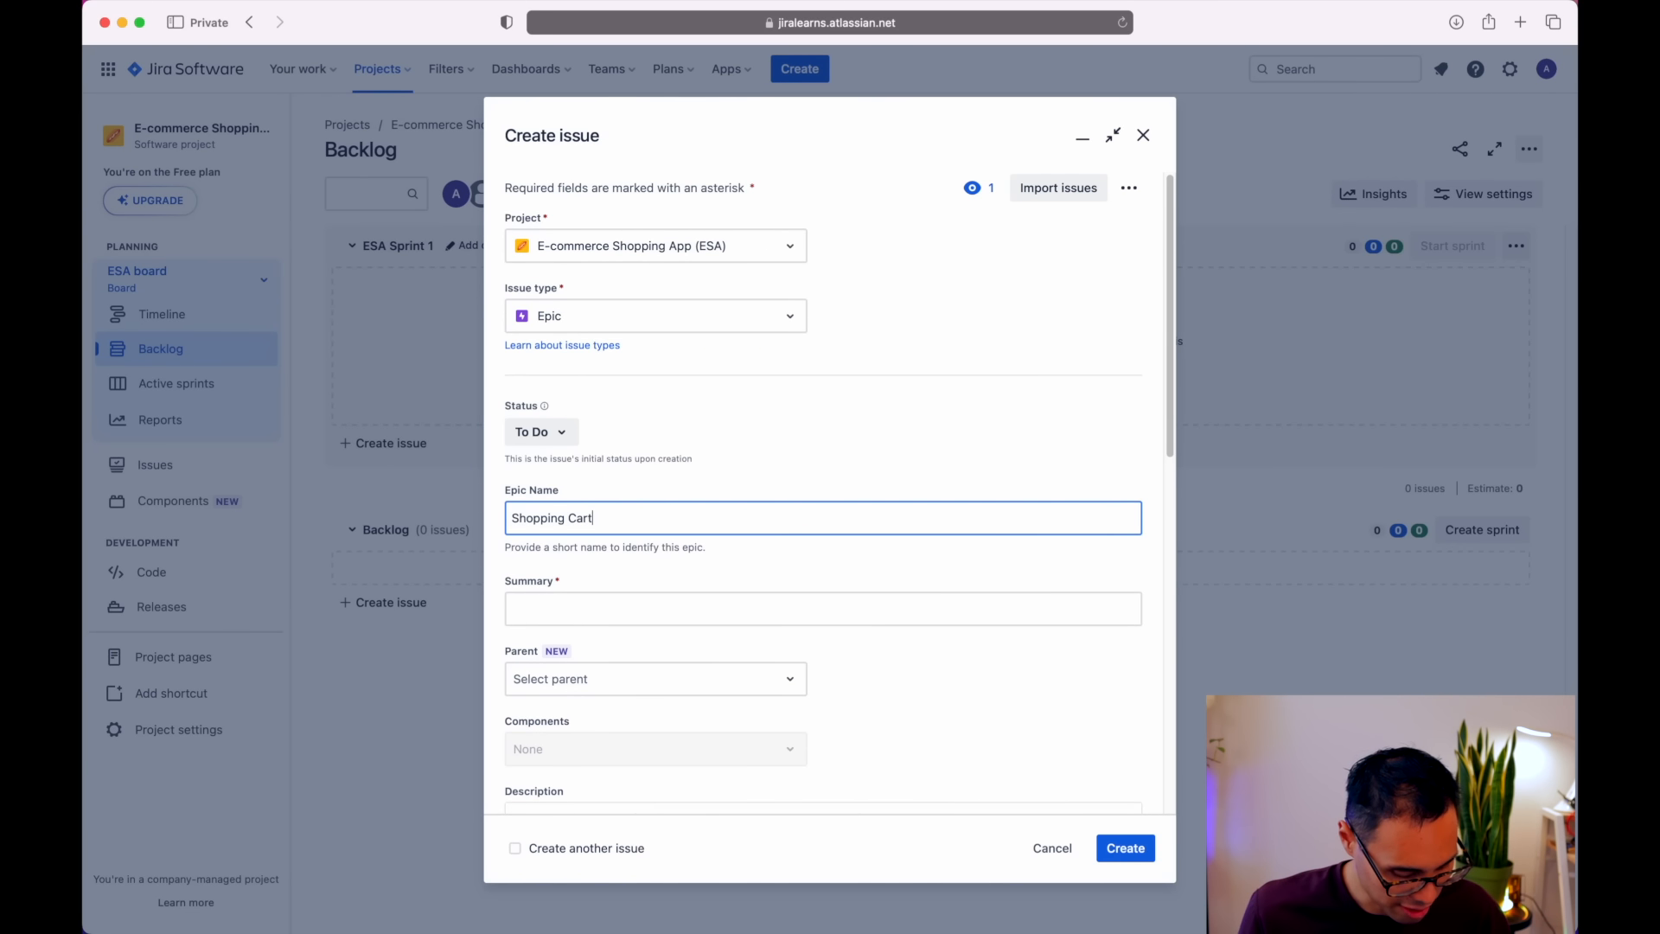
{"action": "left_click_drag", "start_coordinate": [598, 519], "coordinate": [401, 509]}
{"action": "key", "text": "super+c"}
{"action": "left_click", "coordinate": [551, 604]}
{"action": "key", "text": "super+v"}
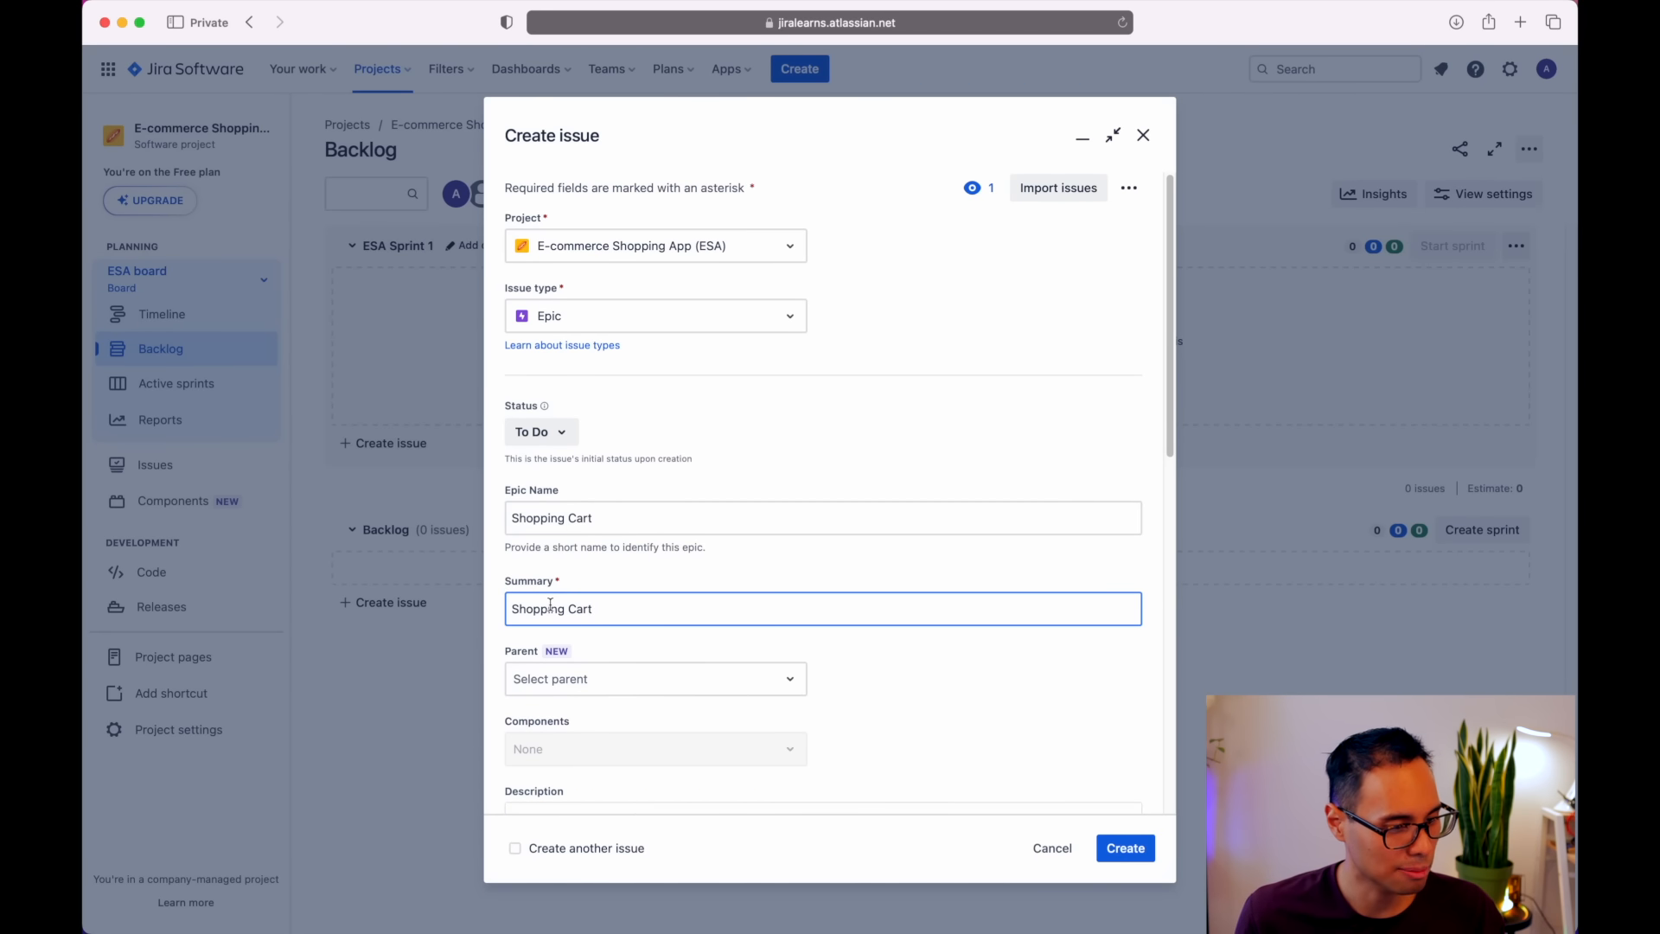
{"action": "left_click_drag", "start_coordinate": [622, 605], "coordinate": [474, 606]}
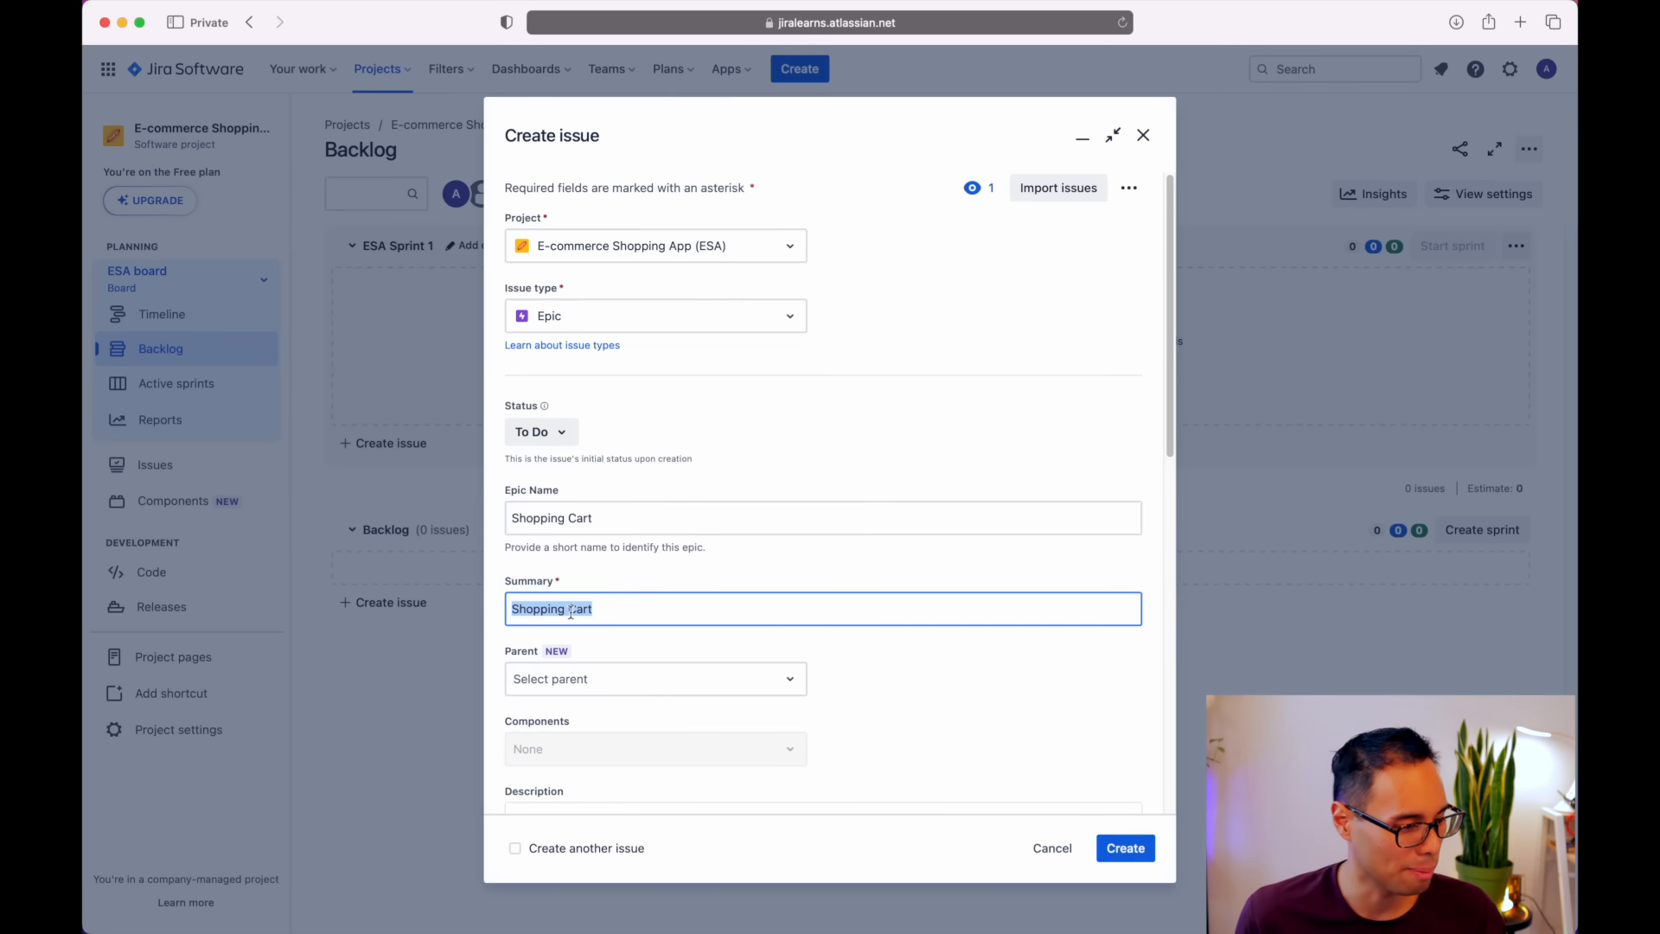
- Check the parent options for the epic and leave the parent unset
{"action": "scroll", "coordinate": [878, 589], "scroll_direction": "down", "scroll_amount": 3}
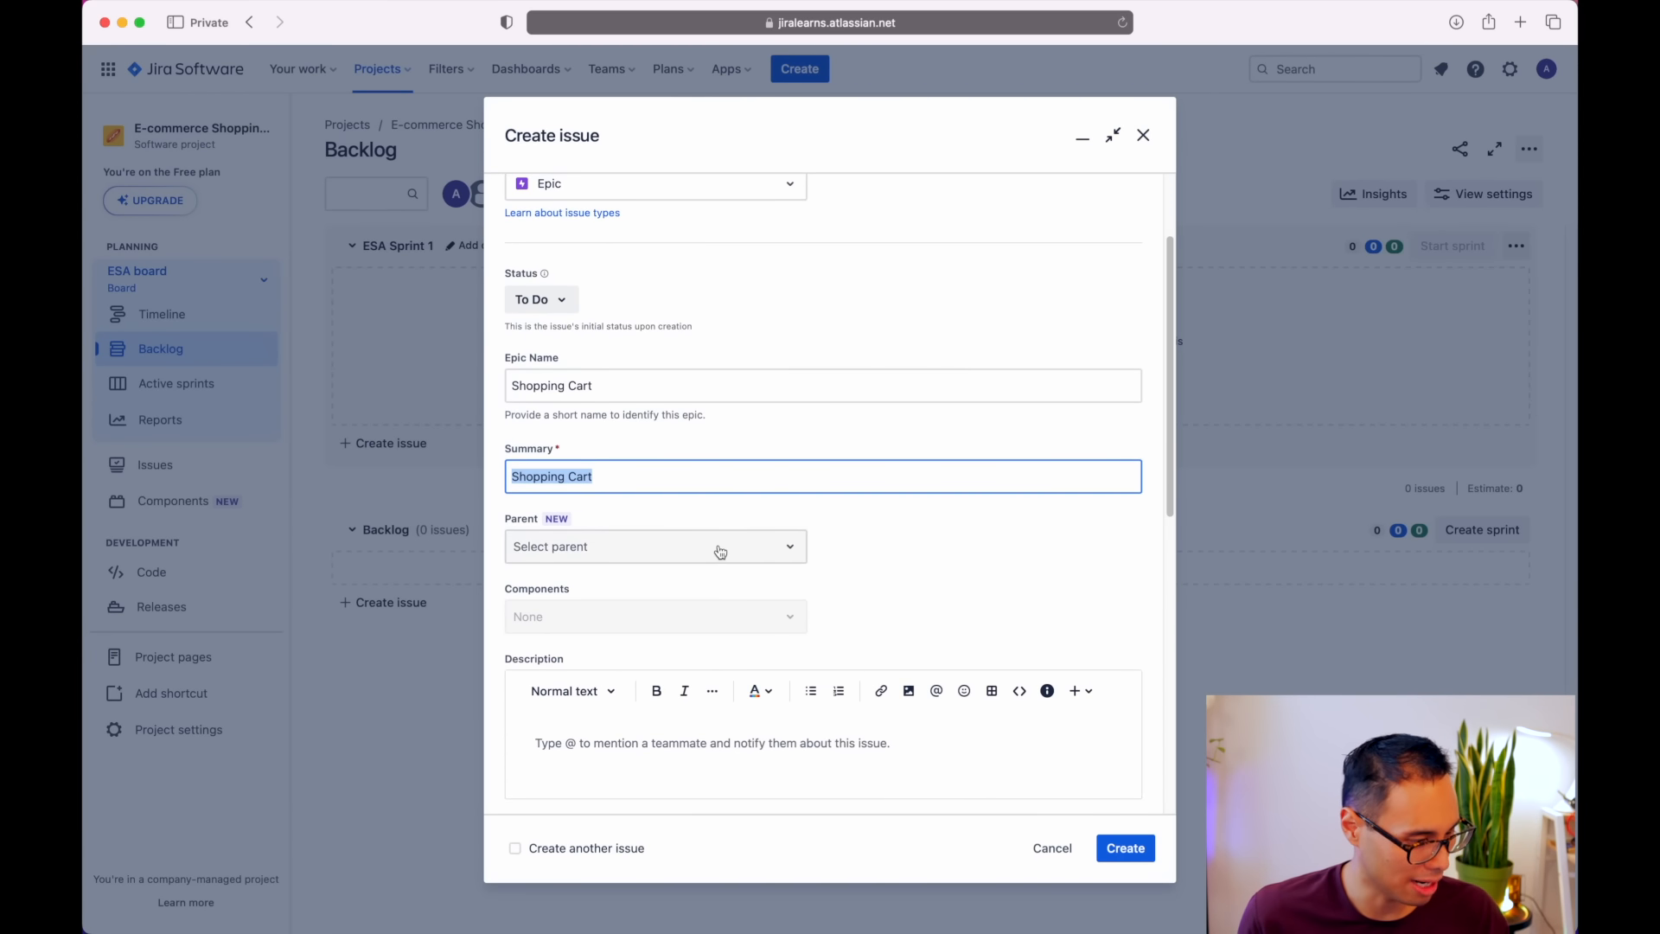
{"action": "left_click", "coordinate": [720, 551]}
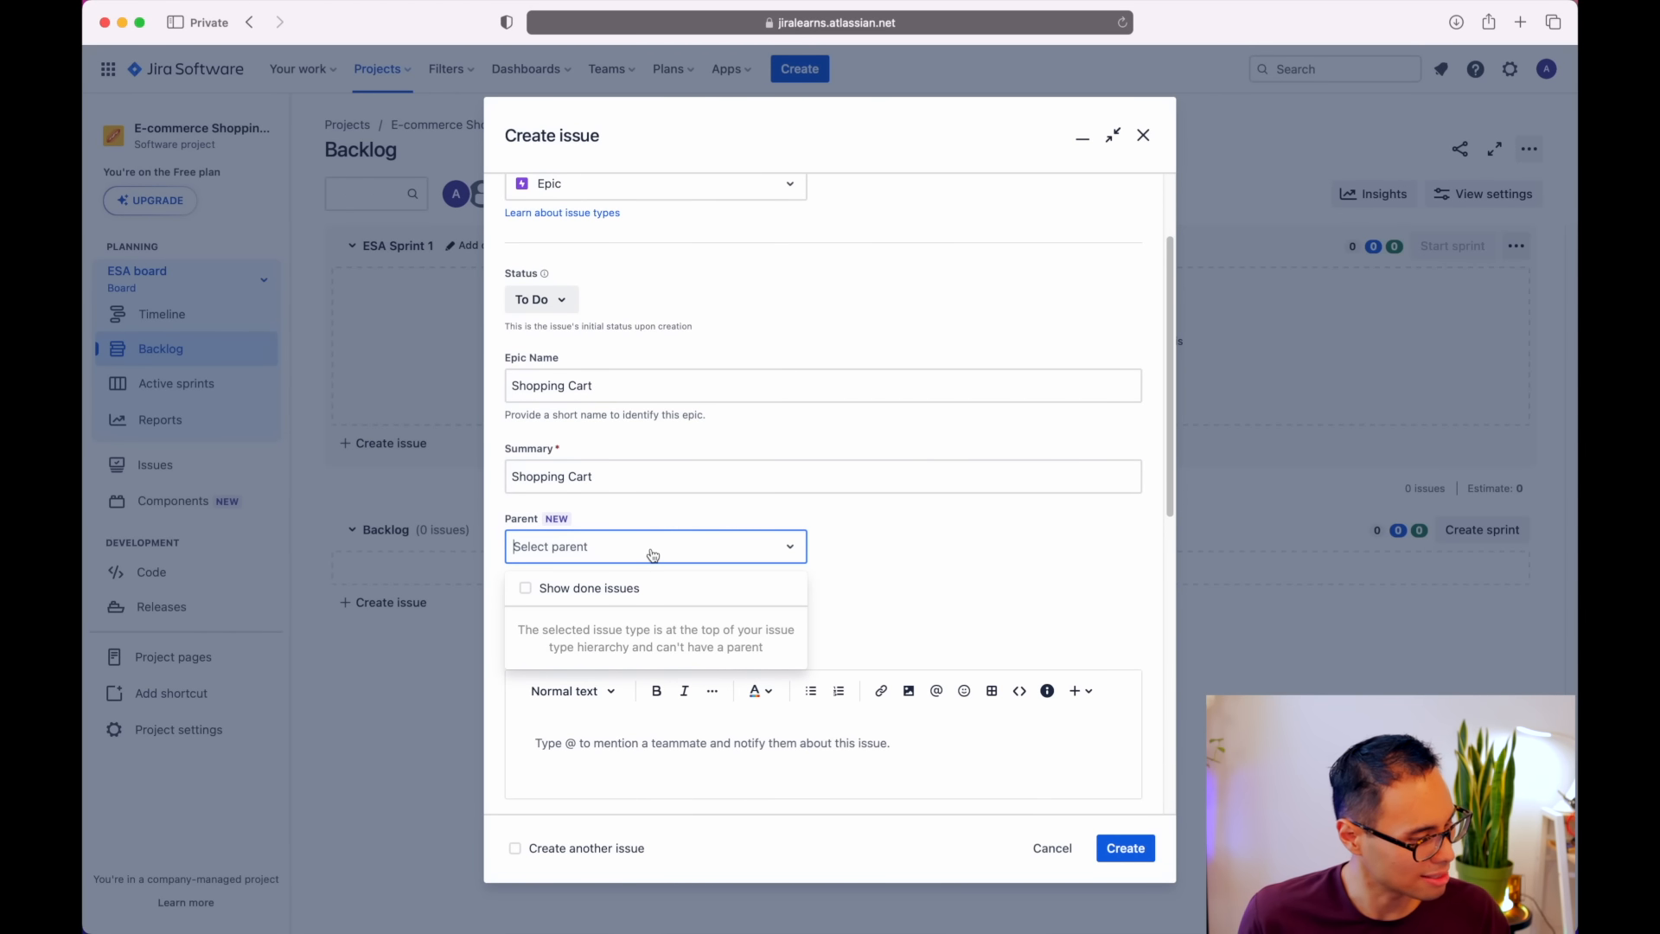
{"action": "left_click", "coordinate": [723, 557]}
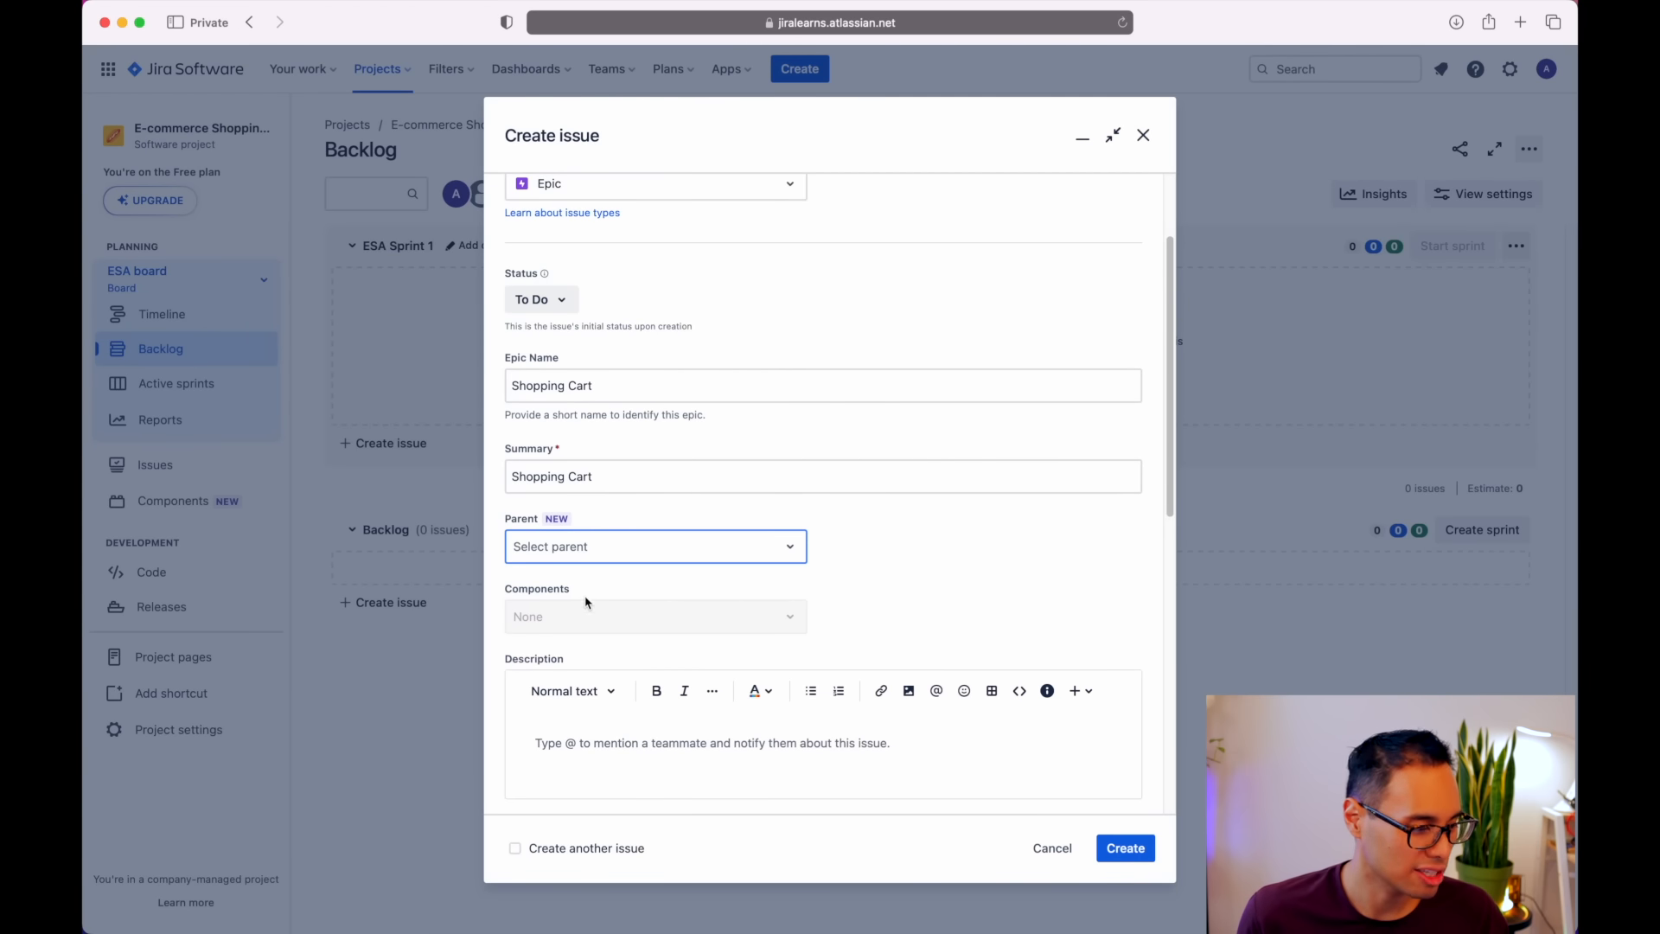
{"action": "left_click", "coordinate": [958, 577]}
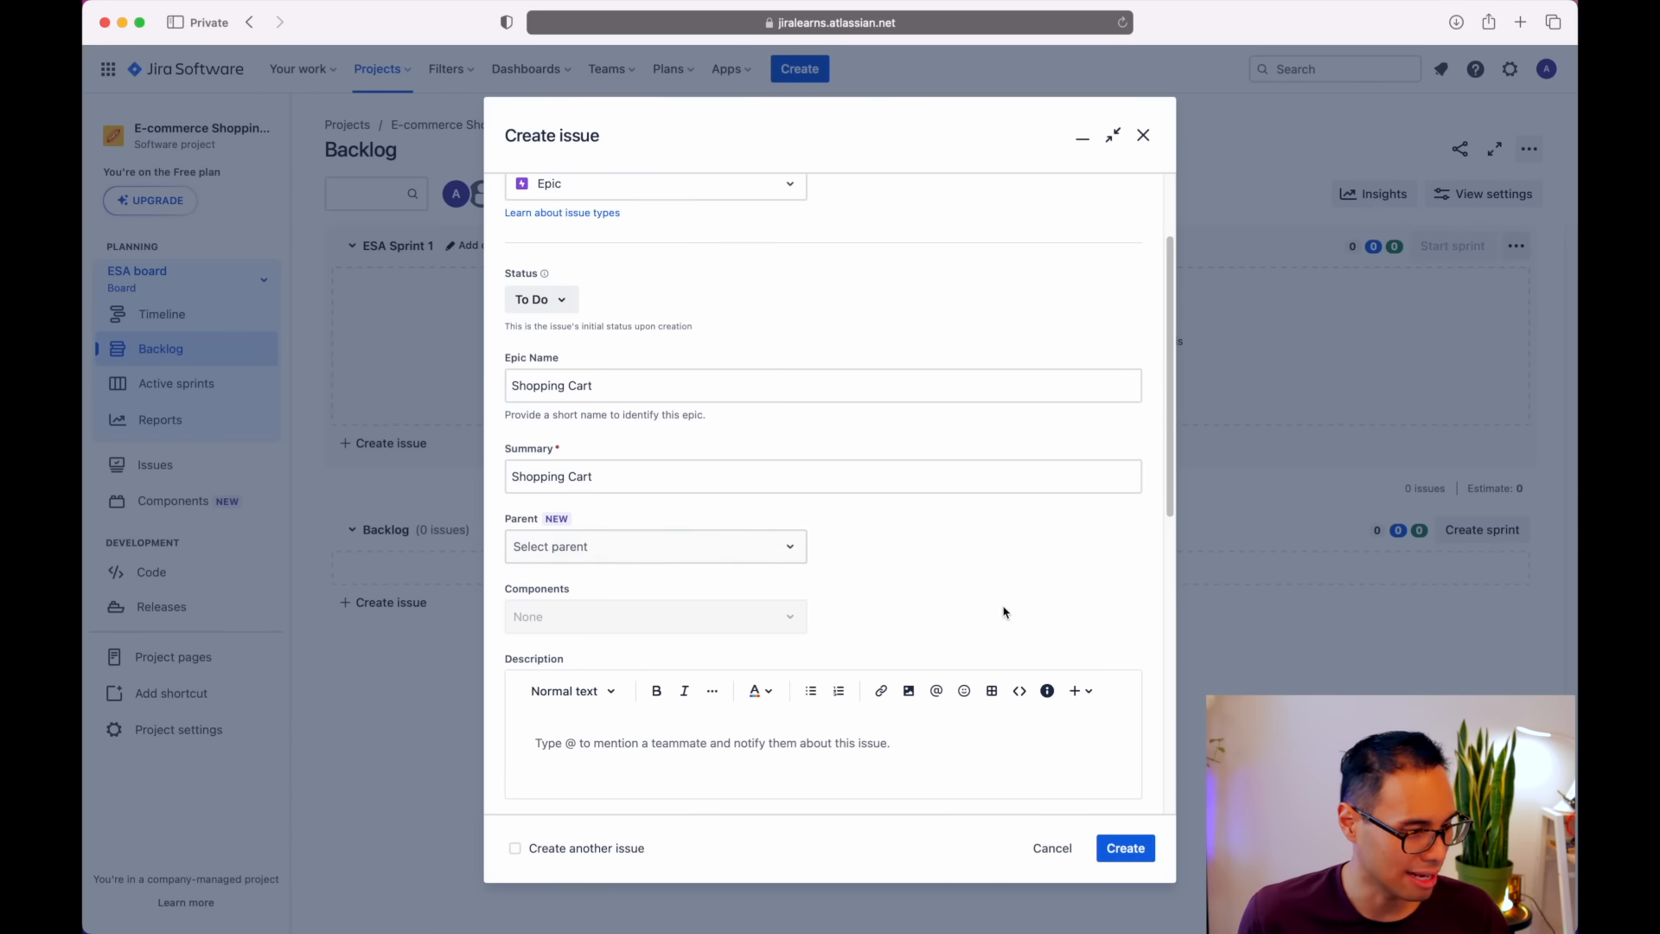
- Enter the epic's description "Purpose: Defining functionality for the shopping cart interface for checking out & purchasing items"
{"action": "scroll", "coordinate": [1010, 622], "scroll_direction": "down", "scroll_amount": 2}
{"action": "scroll", "coordinate": [1012, 627], "scroll_direction": "down", "scroll_amount": 1}
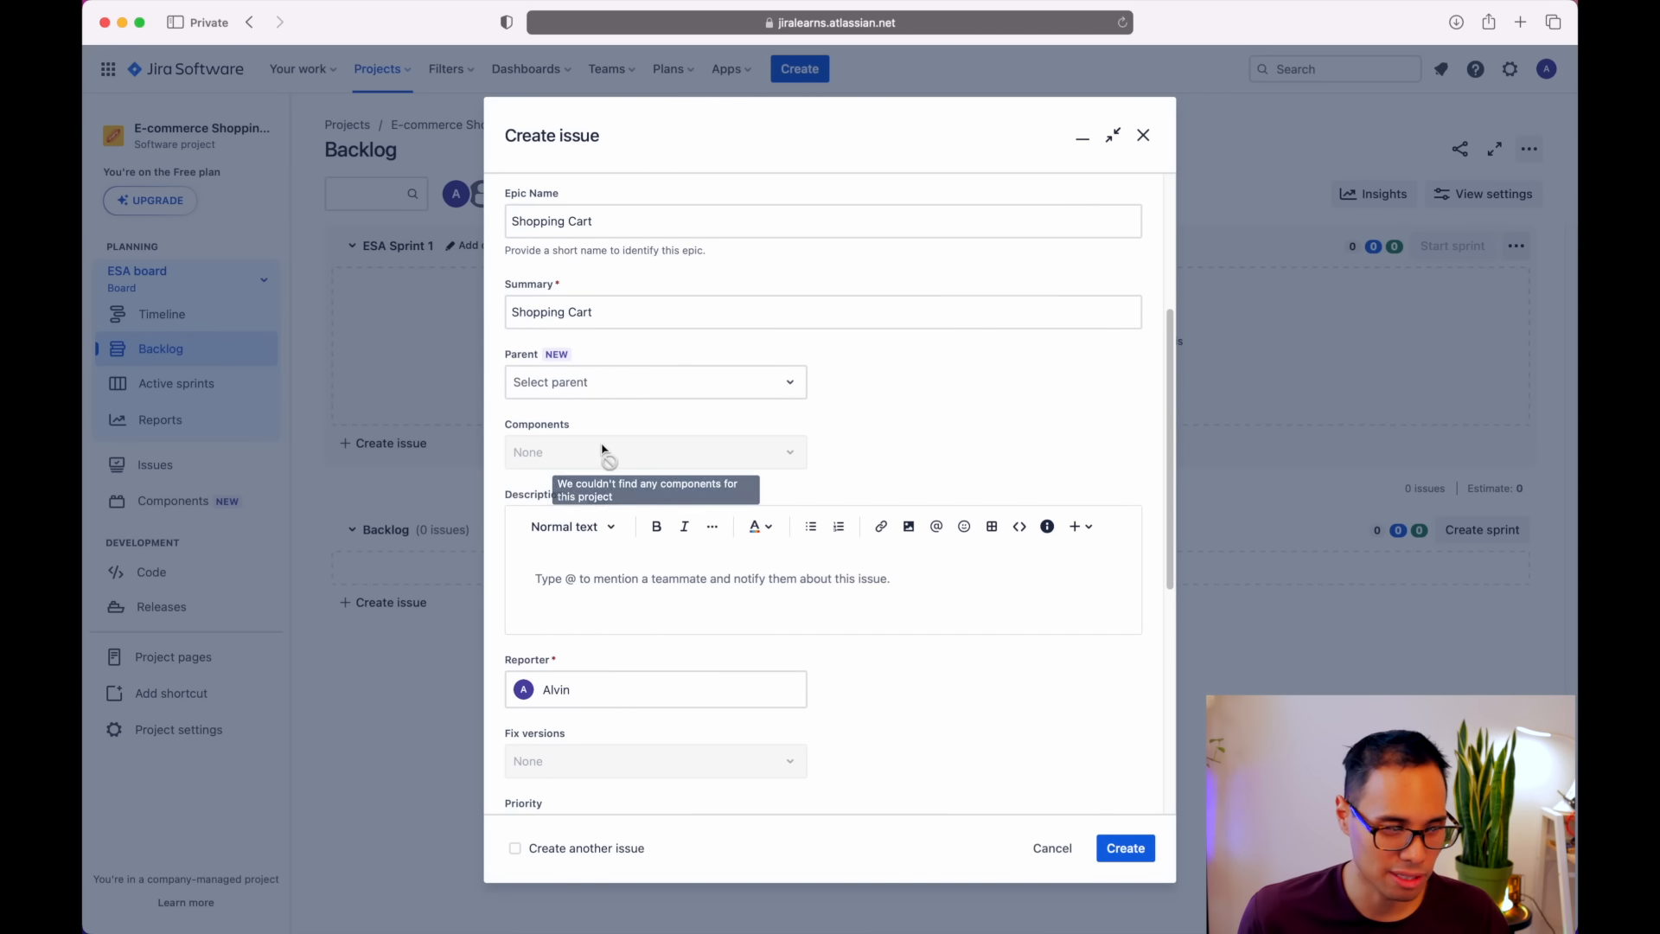
{"action": "left_click", "coordinate": [638, 588]}
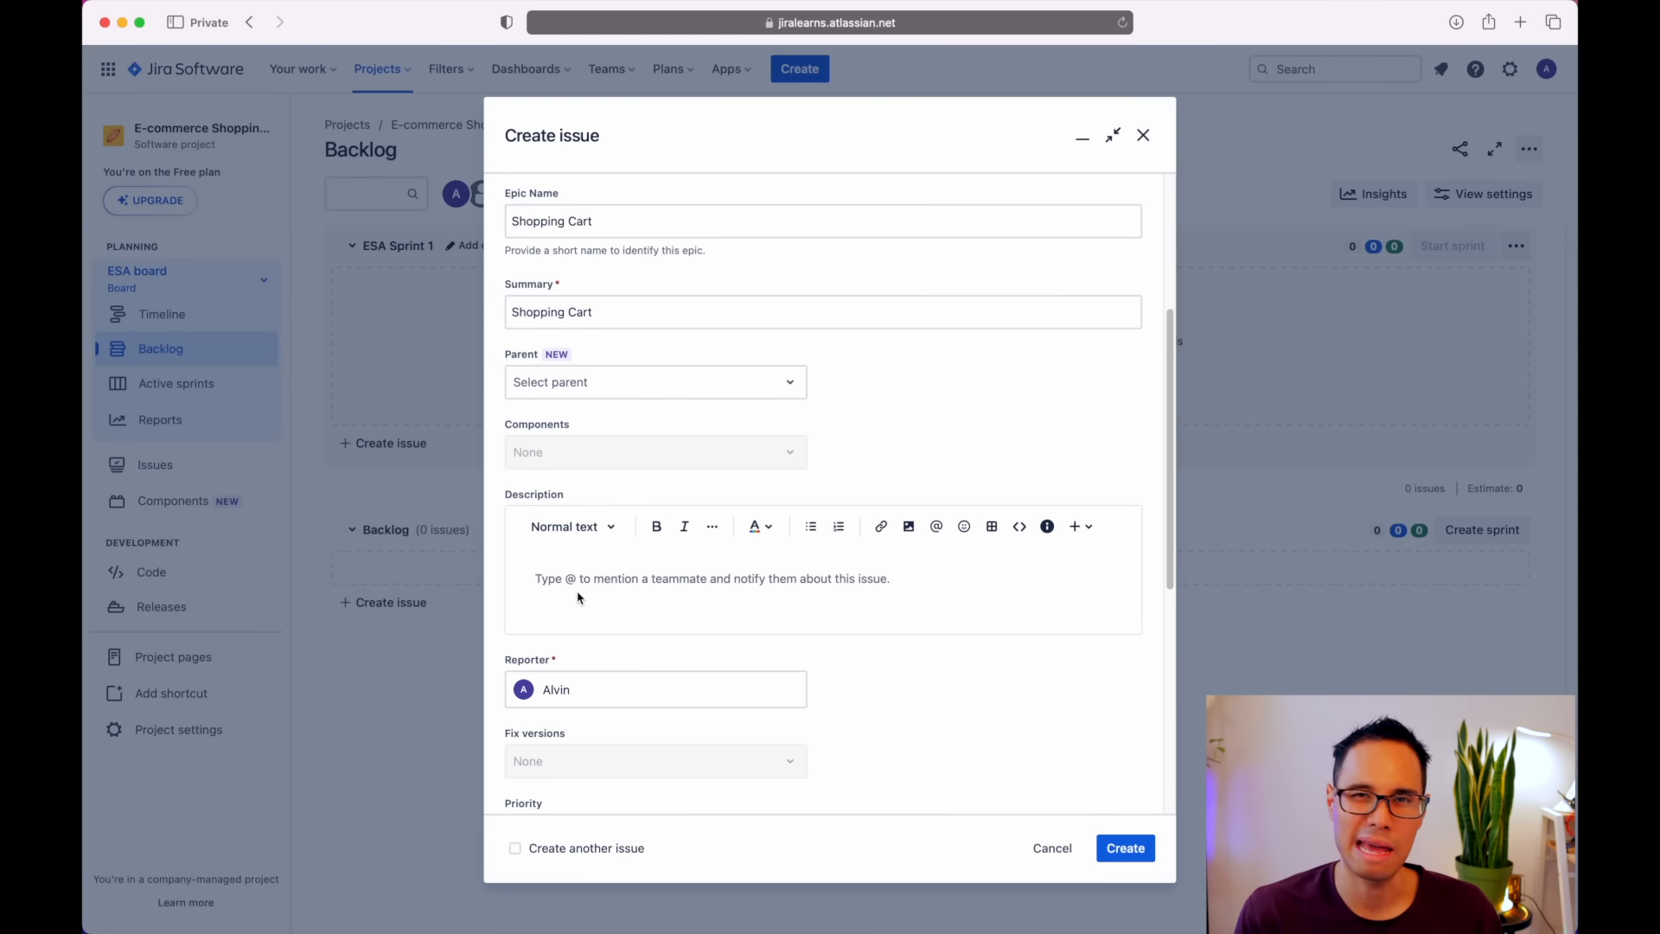
{"action": "type", "text": "Purp"}
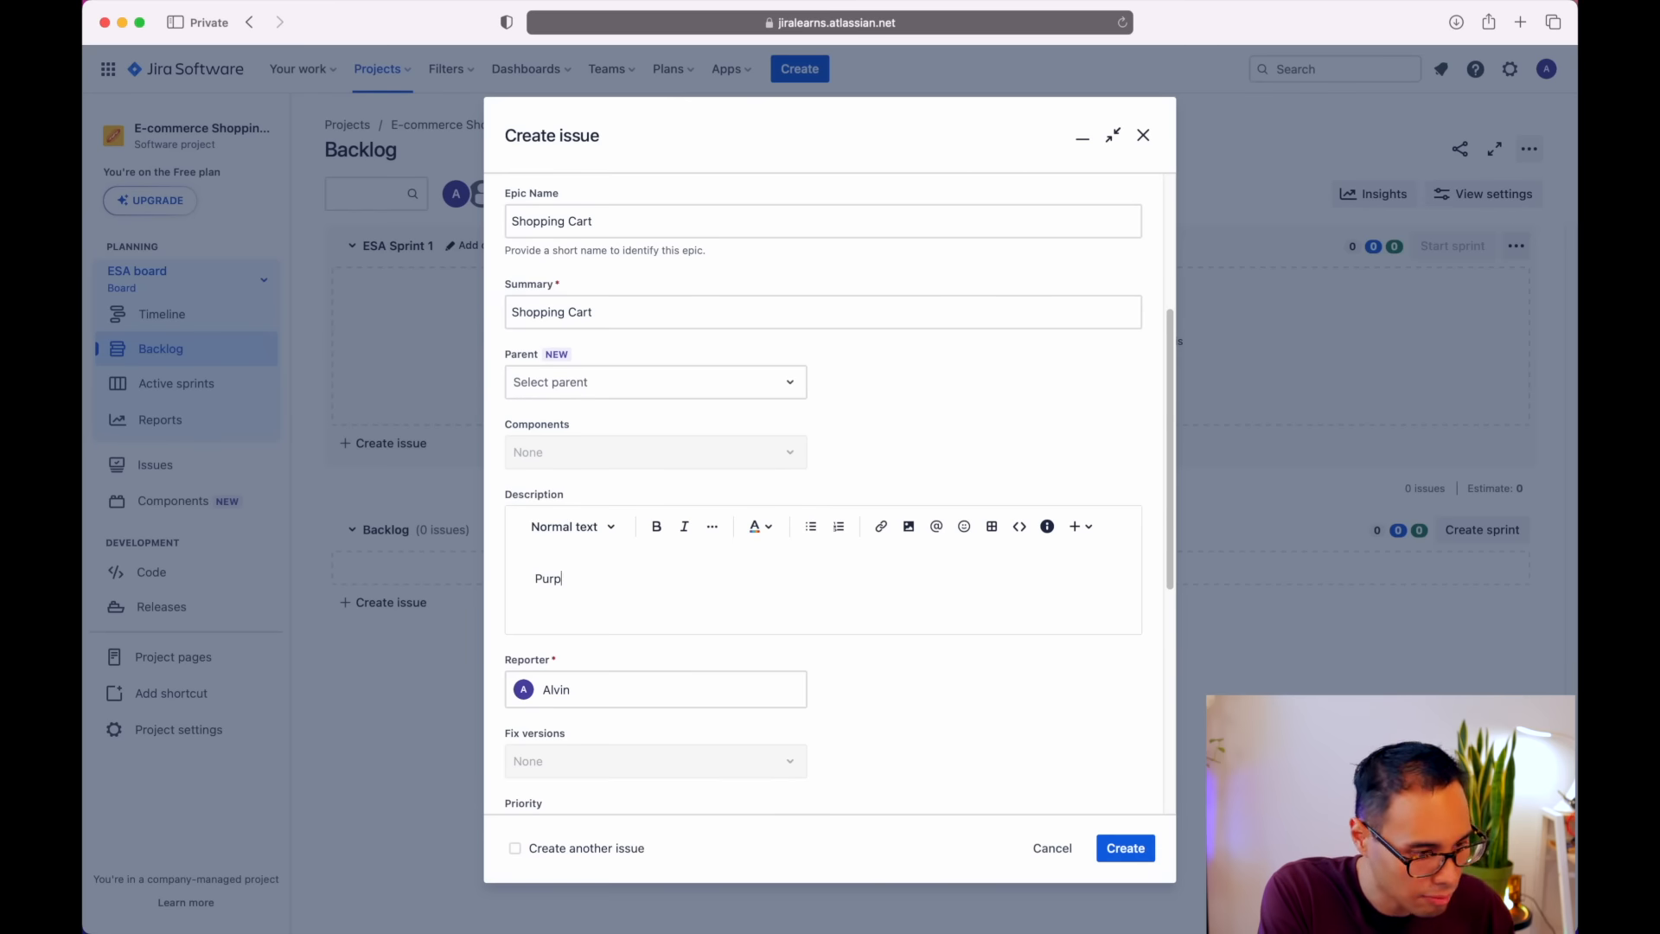
{"action": "type", "text": "ose: Defining functionality for the shopping cart interface for checking out & purchasing items"}
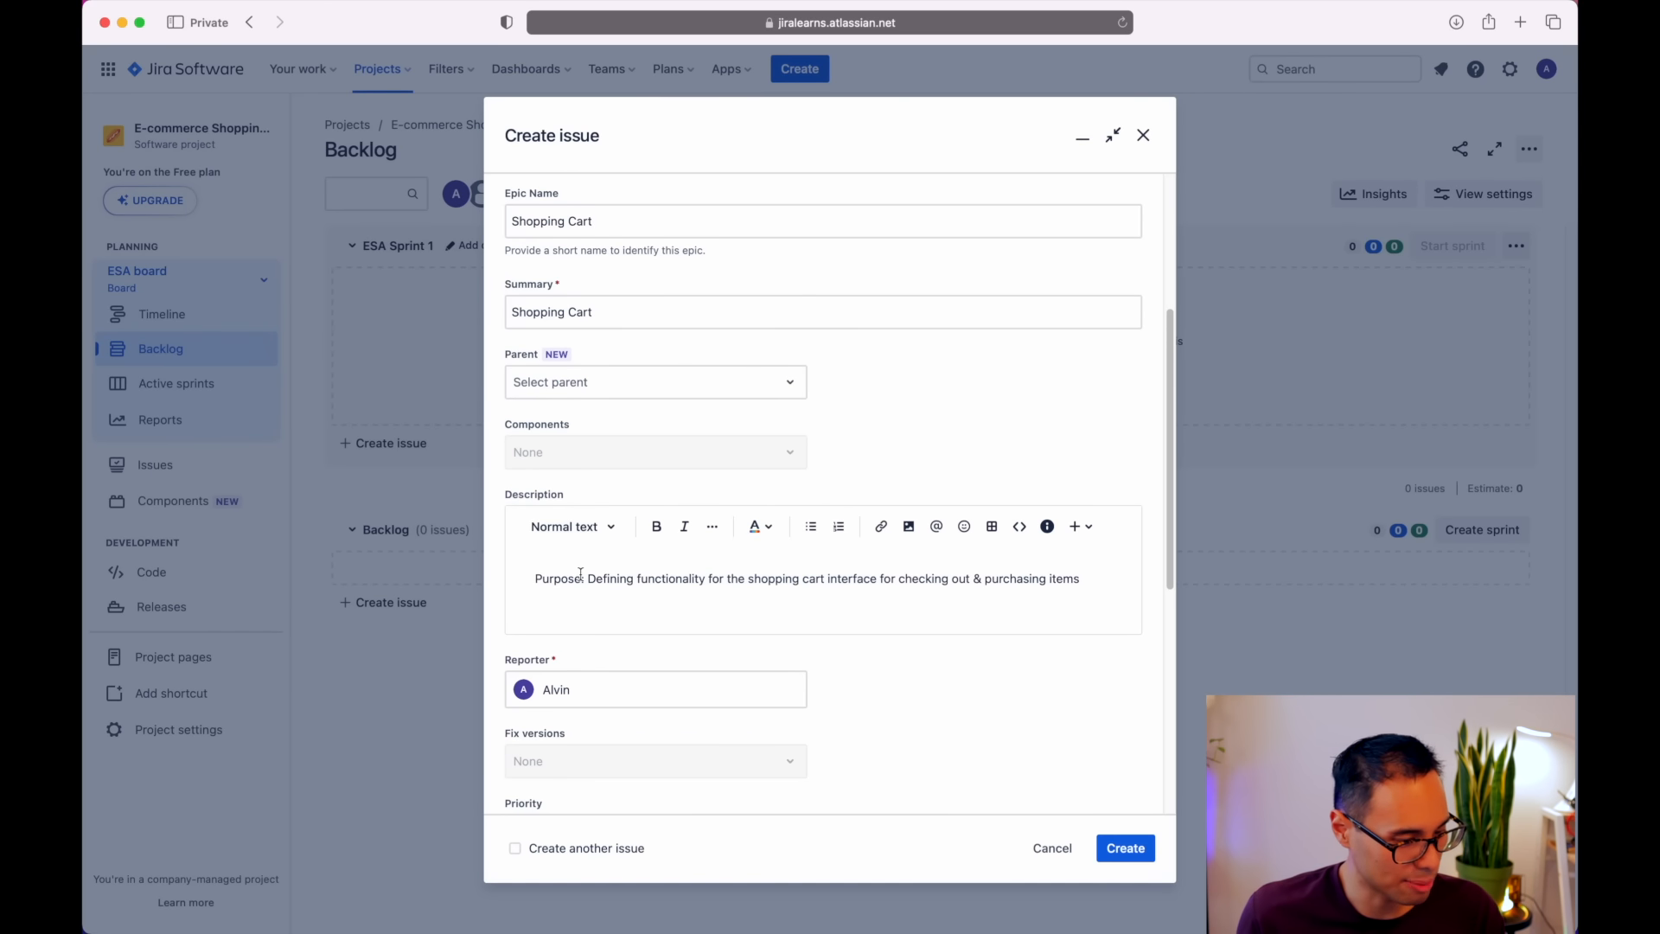
- Format the word "Purpose:" in the epic's description as bold and italic
{"action": "left_click_drag", "start_coordinate": [584, 580], "coordinate": [536, 580]}
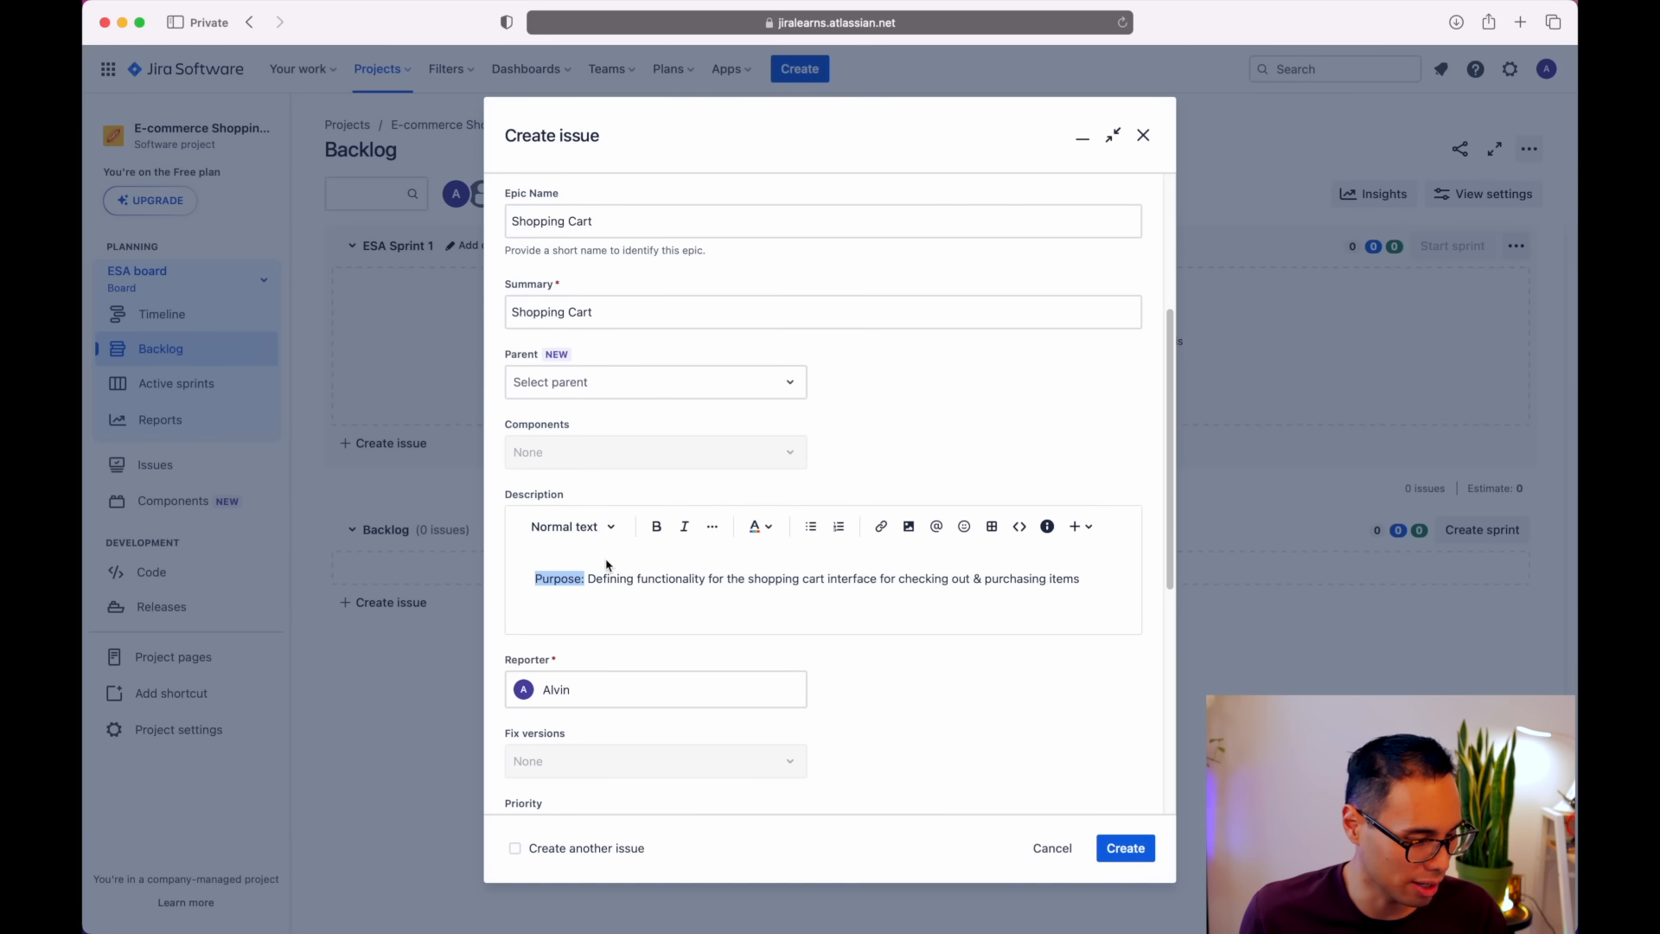
{"action": "left_click", "coordinate": [656, 527]}
{"action": "left_click", "coordinate": [684, 529]}
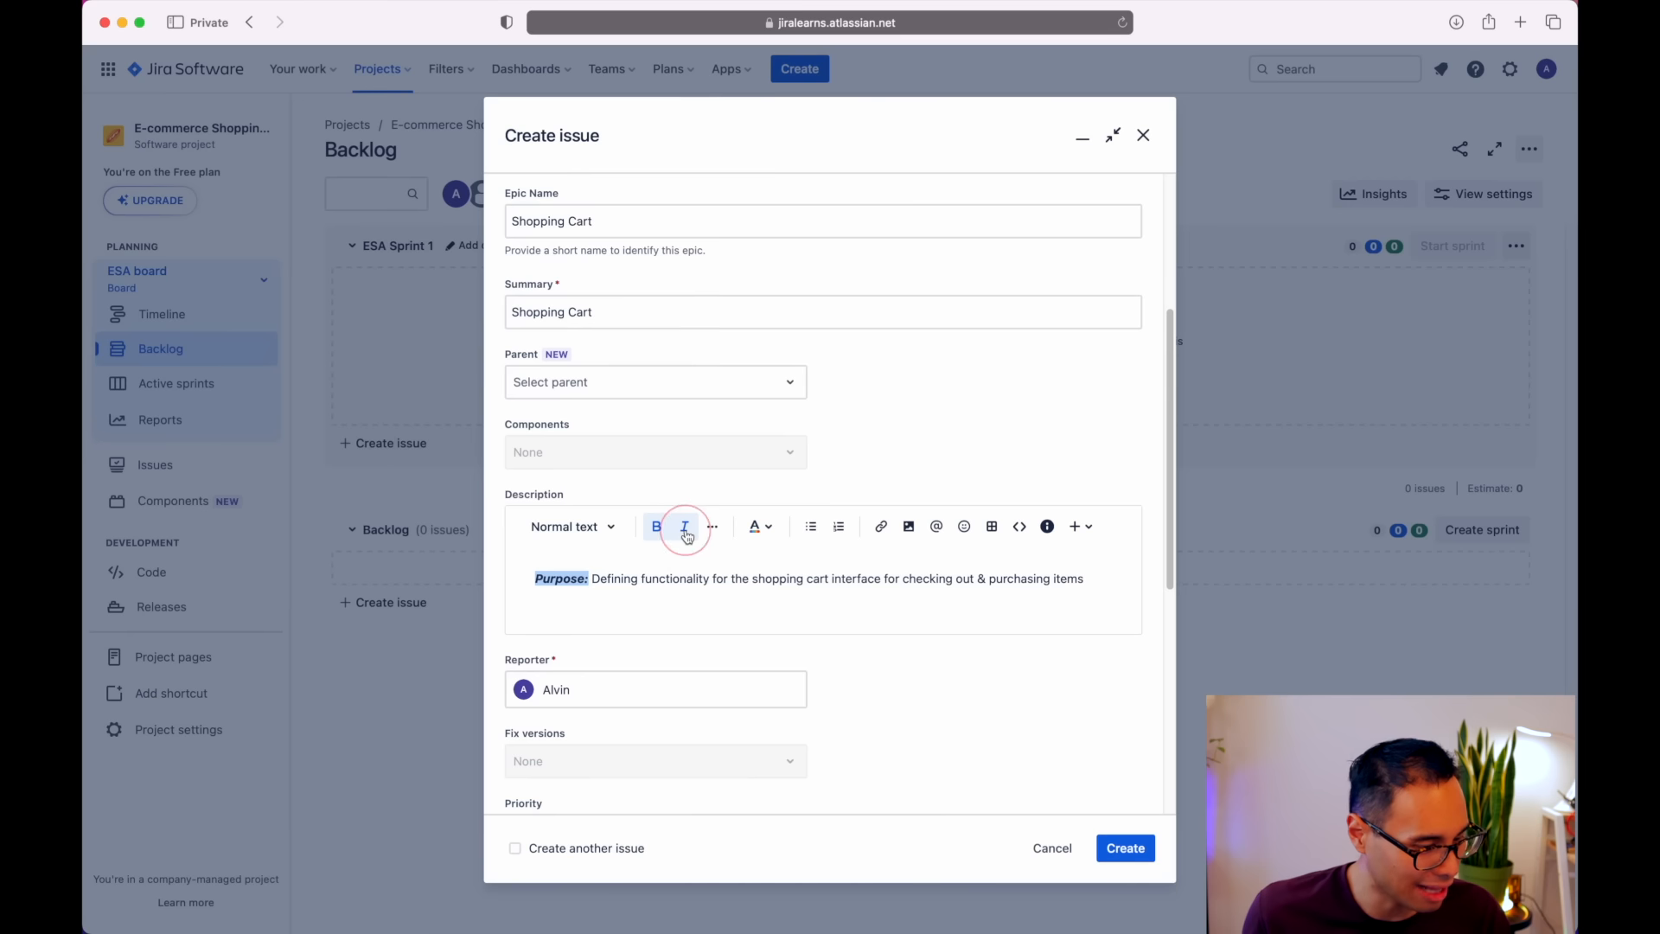
{"action": "left_click", "coordinate": [678, 637]}
{"action": "left_click", "coordinate": [673, 578]}
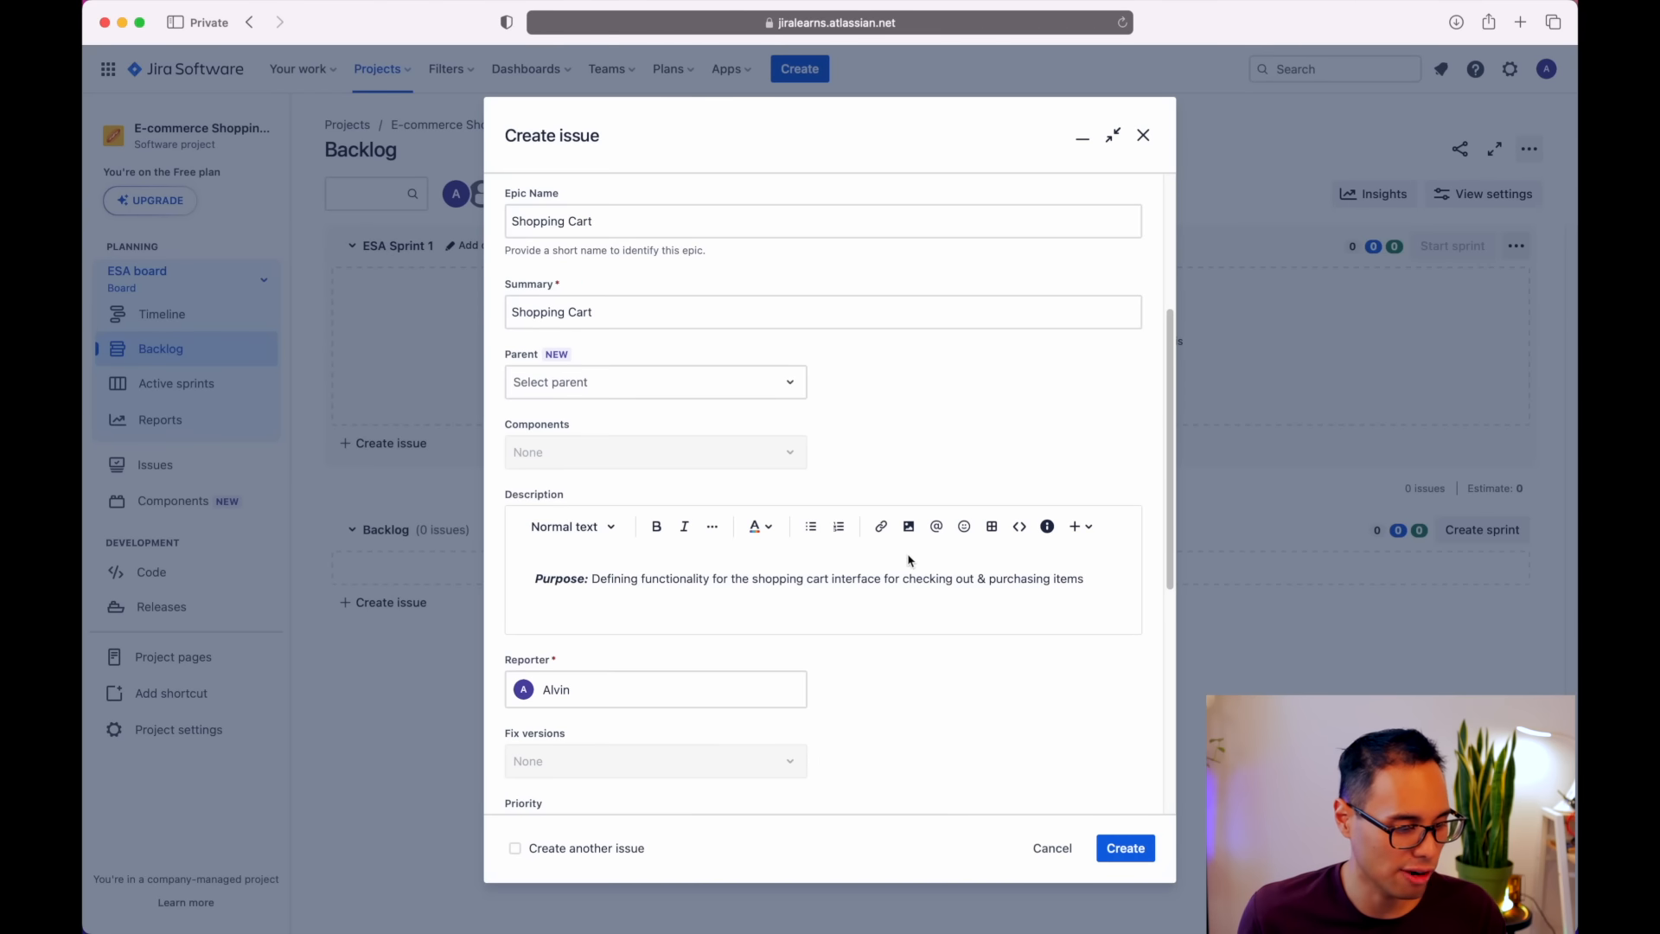
- Check the priority options for the epic and keep the priority at Medium
{"action": "scroll", "coordinate": [886, 580], "scroll_direction": "down", "scroll_amount": 5}
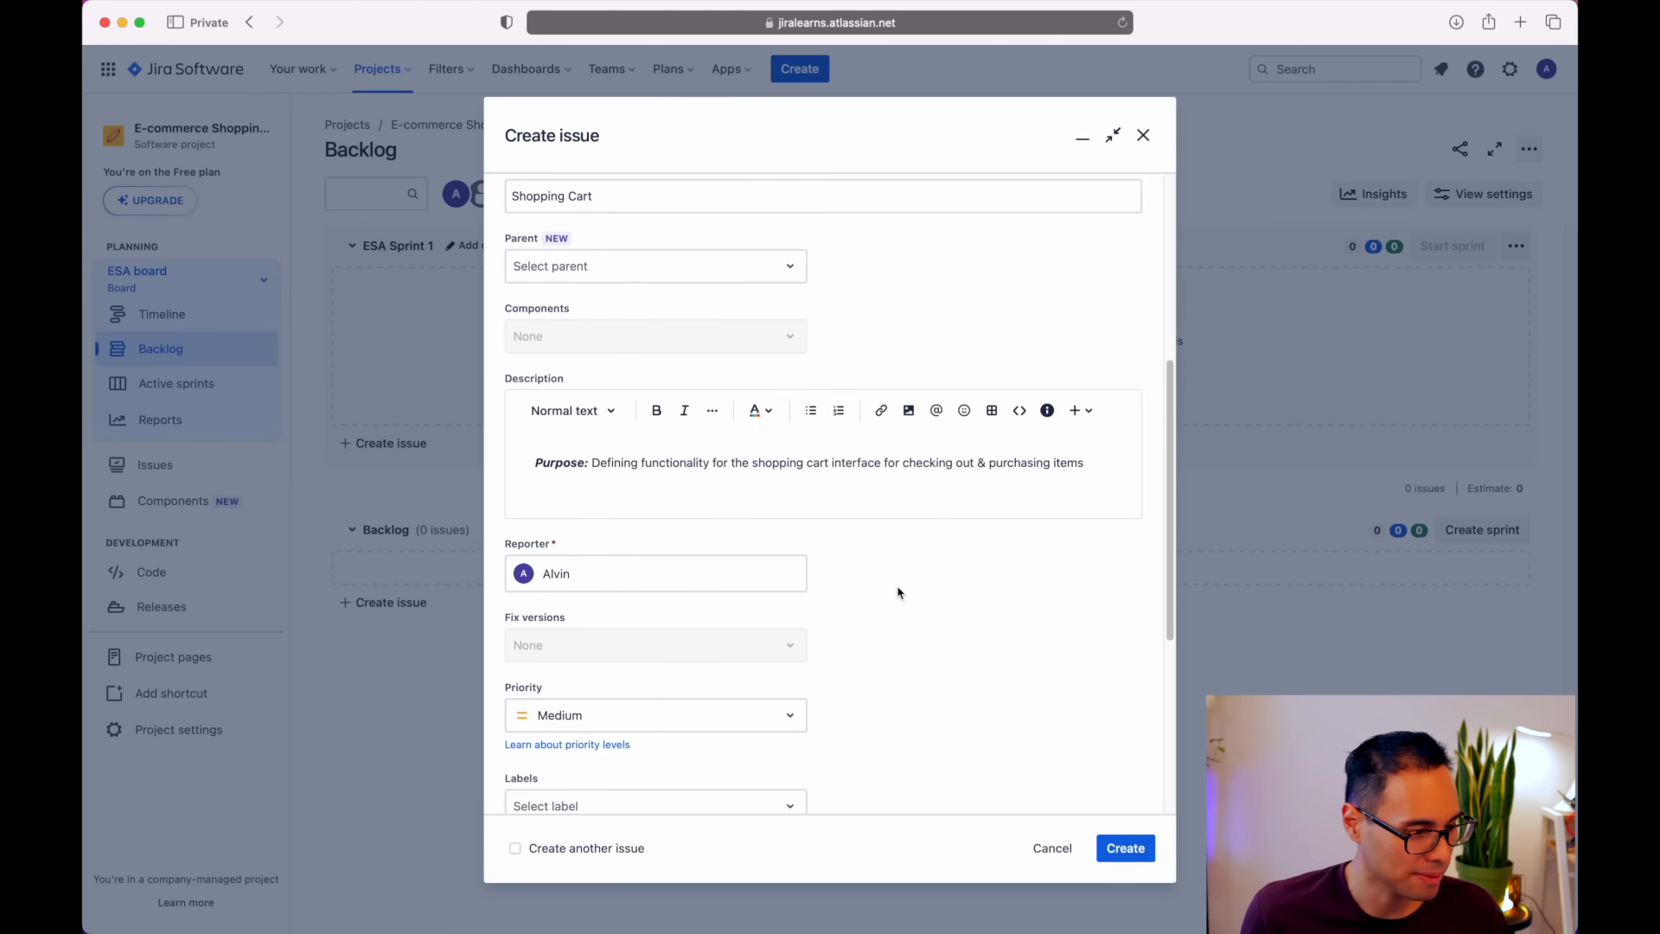
{"action": "left_click", "coordinate": [883, 404]}
{"action": "scroll", "coordinate": [747, 389], "scroll_direction": "down", "scroll_amount": 1}
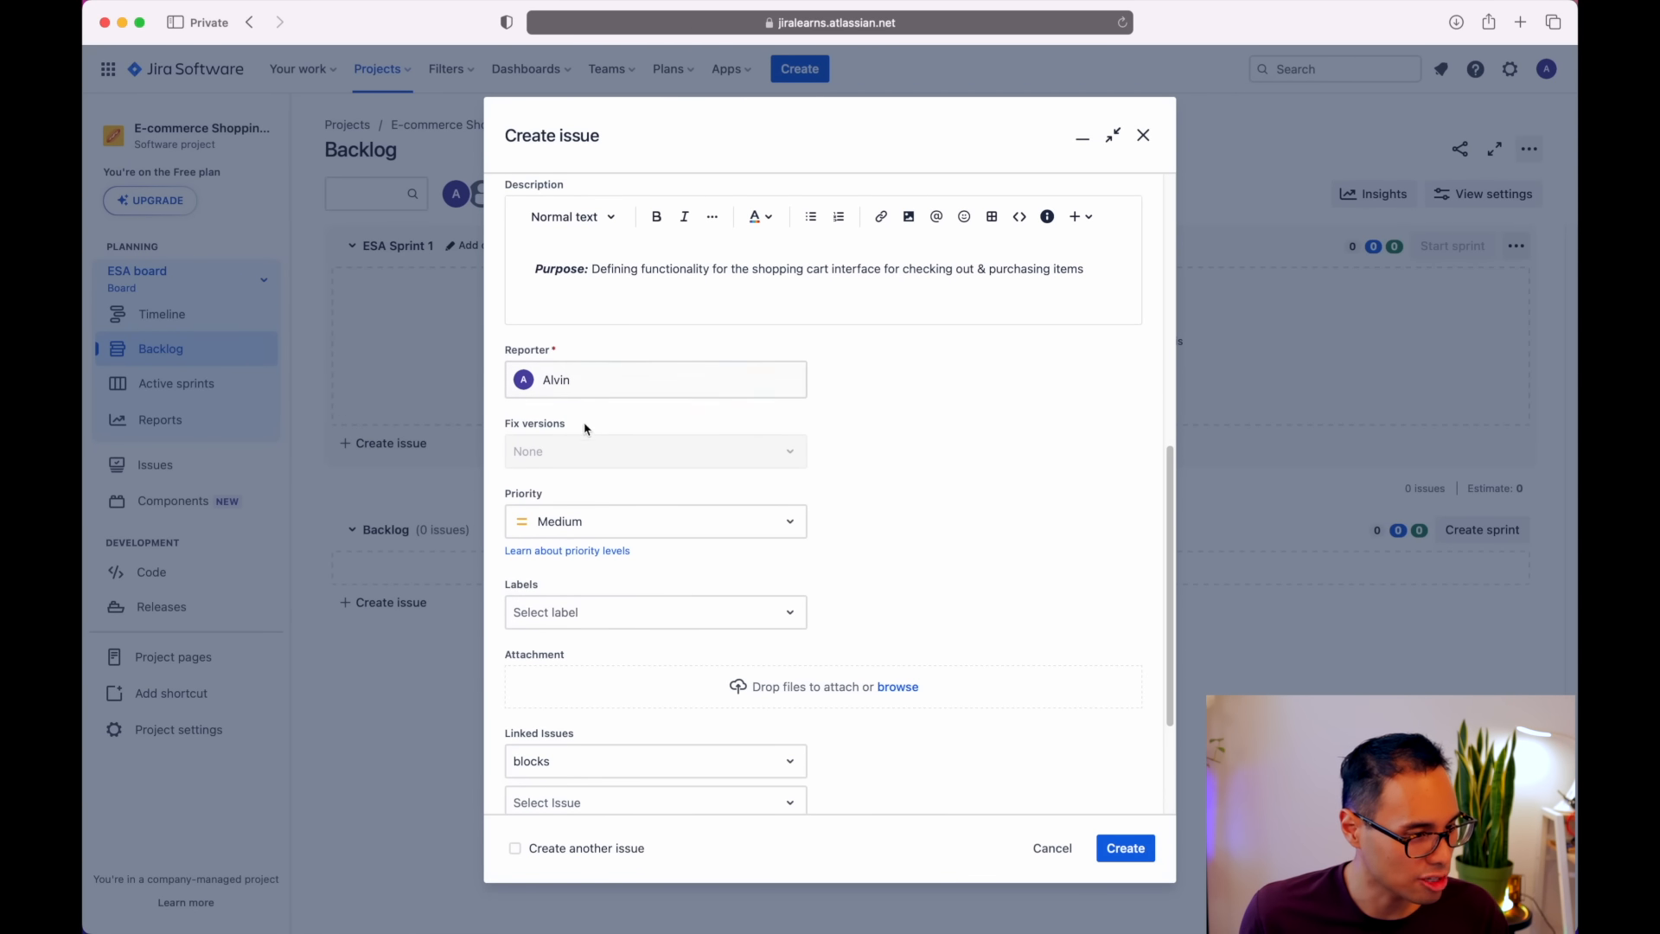
{"action": "left_click", "coordinate": [657, 520]}
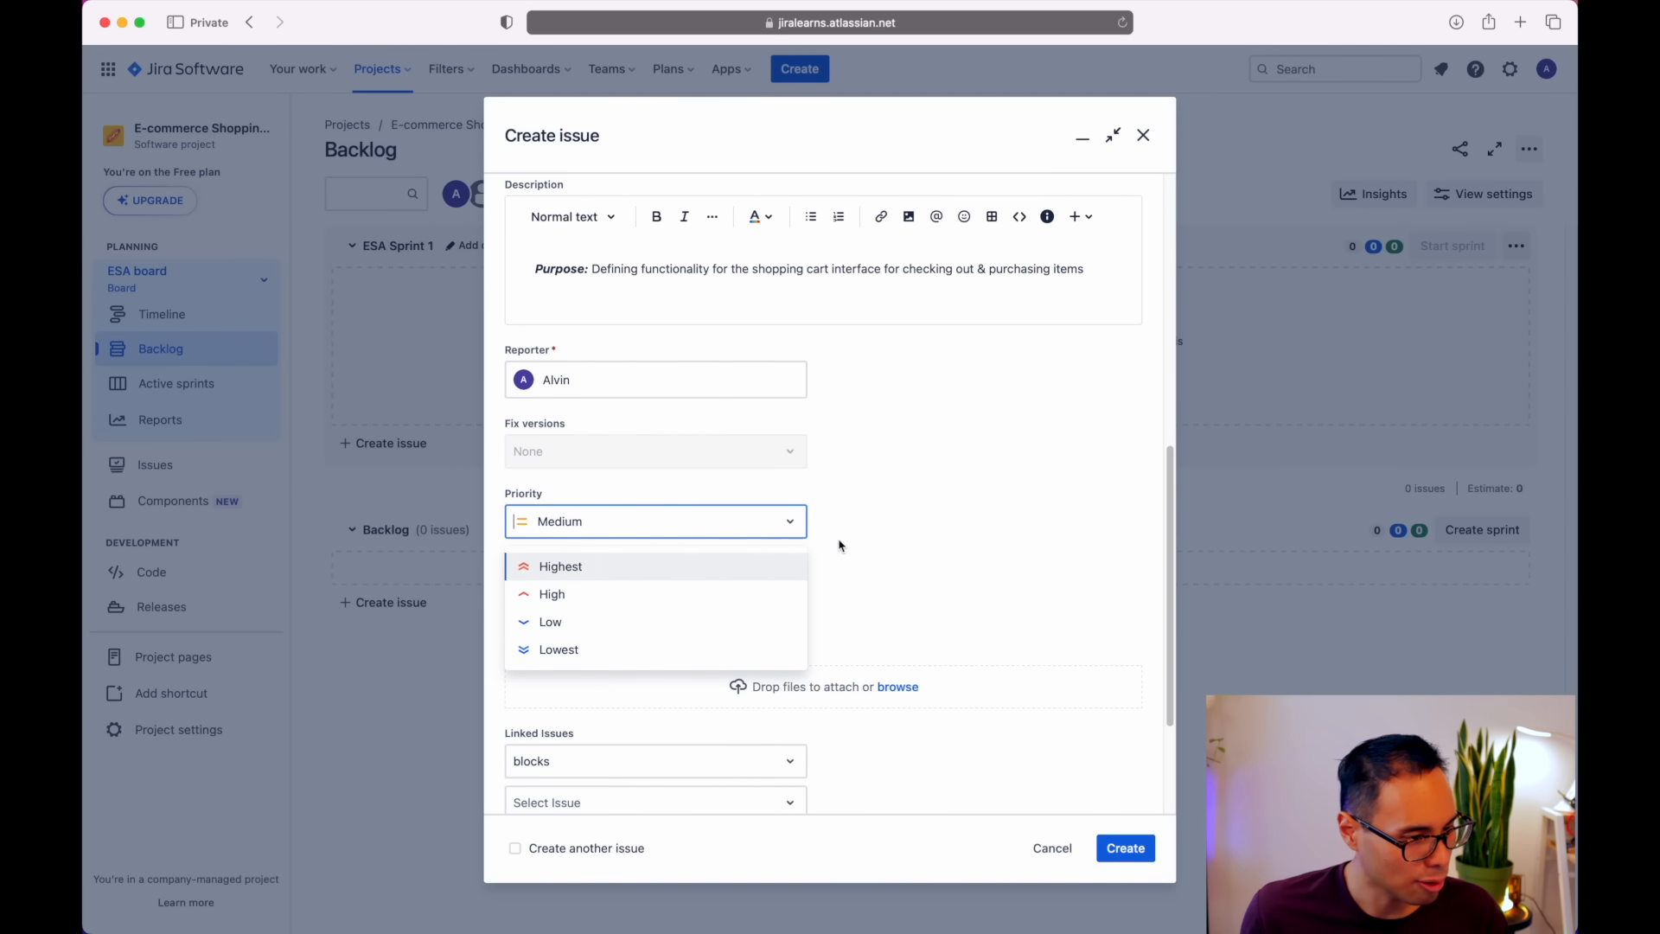
{"action": "left_click", "coordinate": [570, 529]}
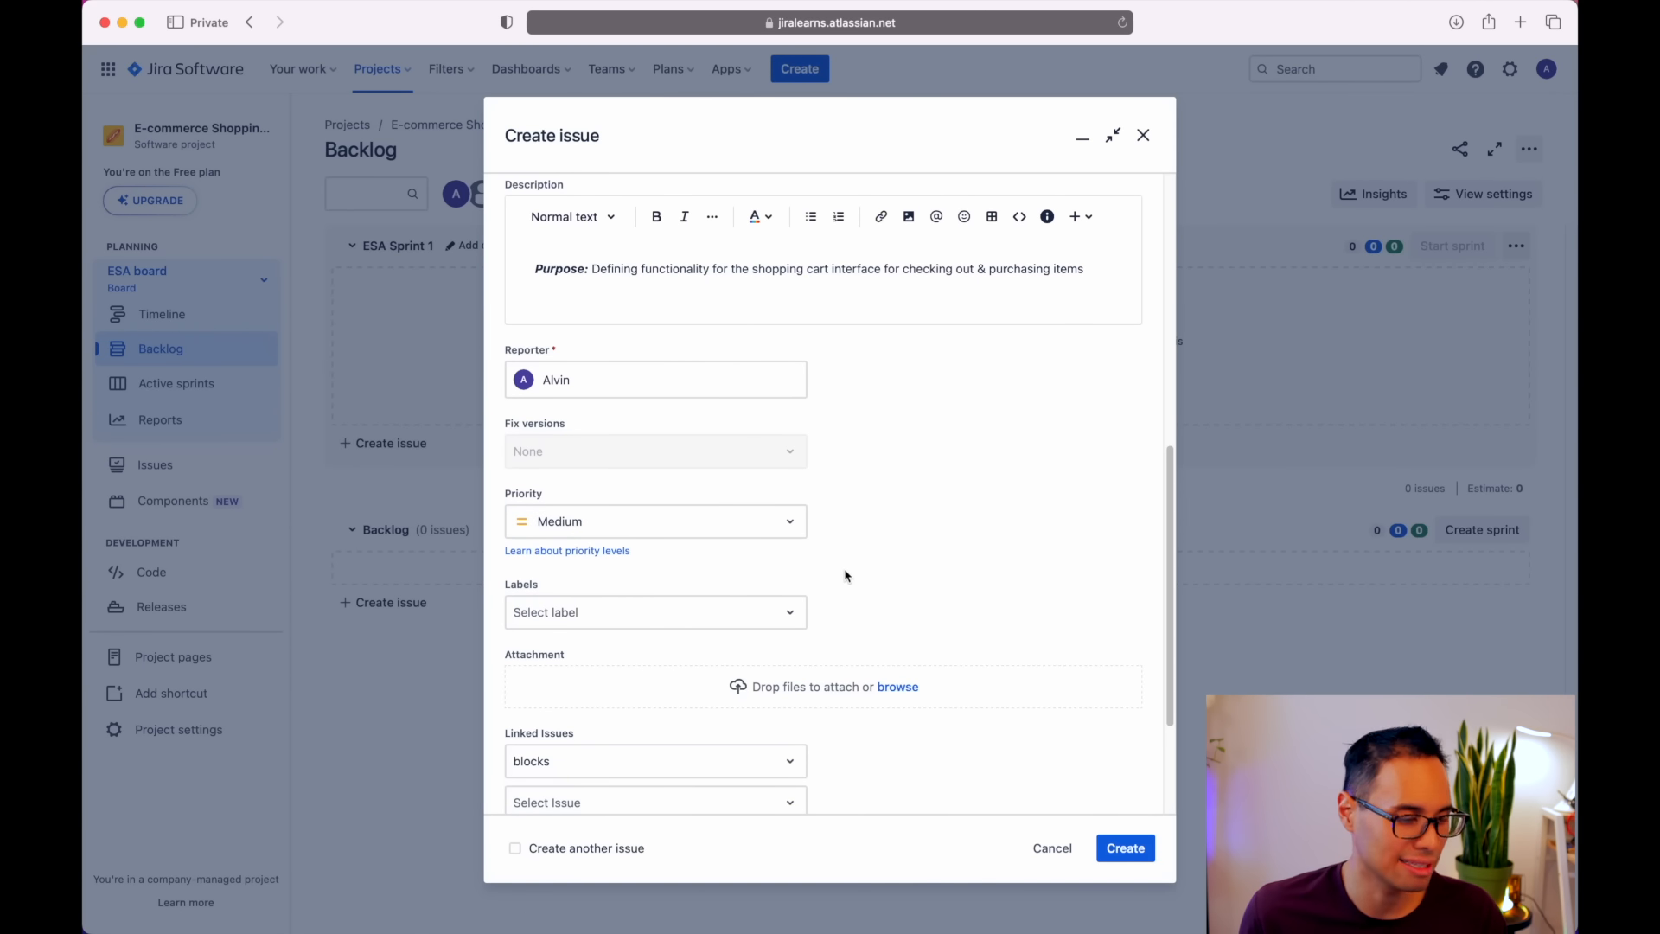
- Review the labels, attachment, linked issues, assignee and sprint fields, leave them at their defaults, and create the Shopping Cart epic
{"action": "scroll", "coordinate": [858, 570], "scroll_direction": "down", "scroll_amount": 3}
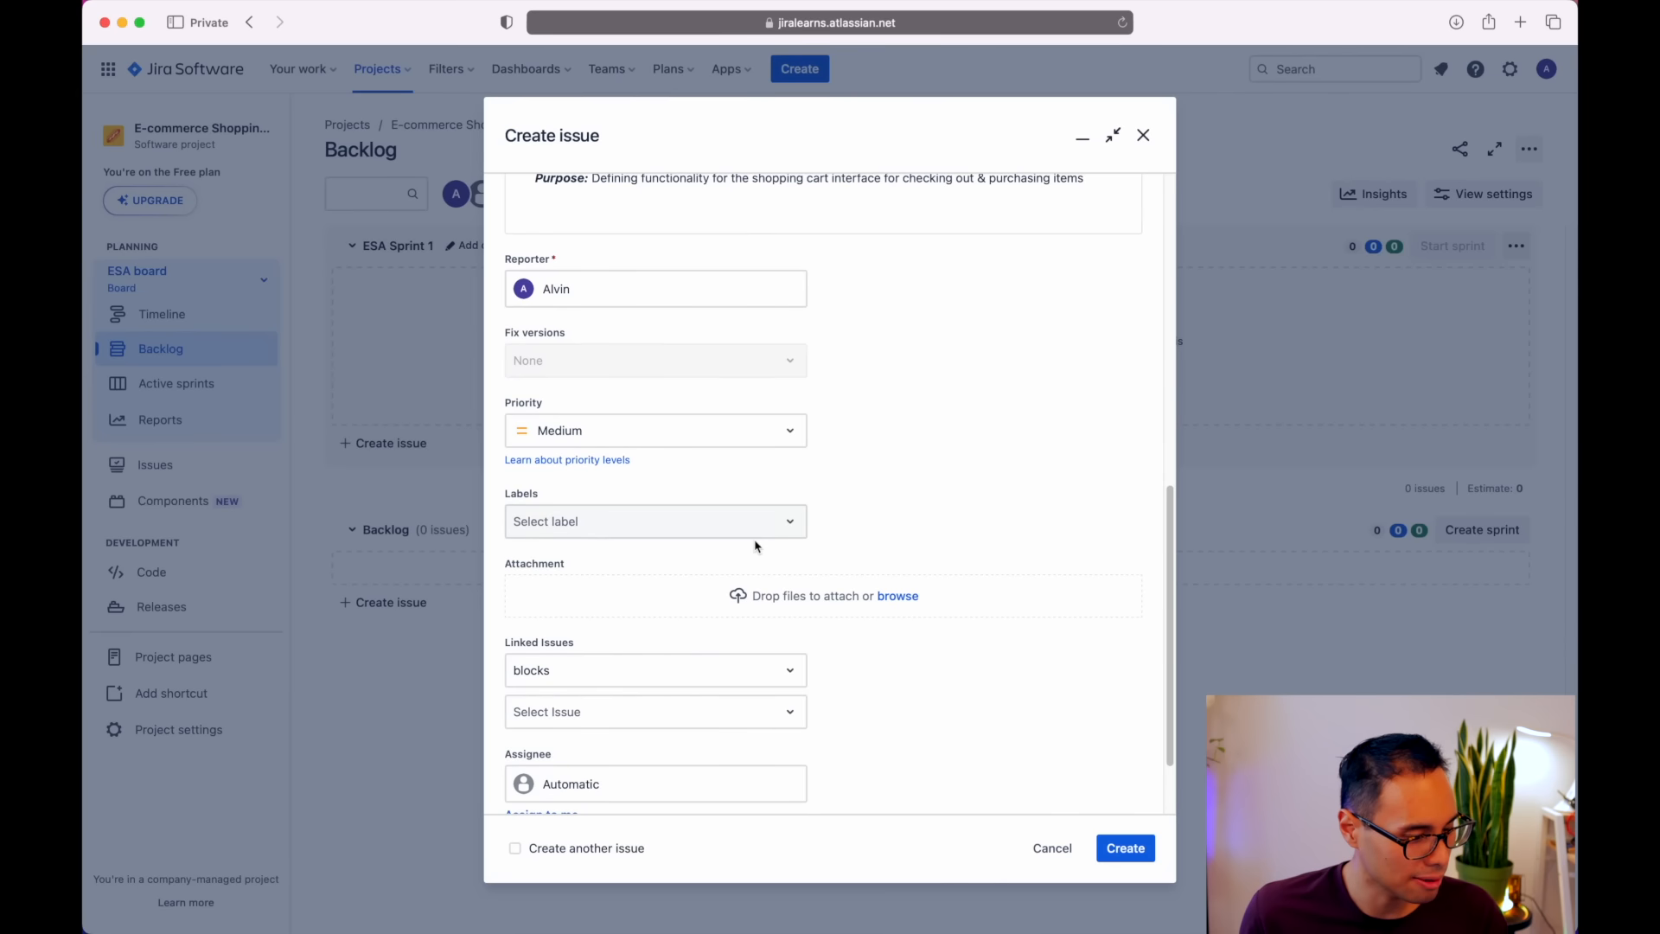
{"action": "scroll", "coordinate": [715, 521], "scroll_direction": "down", "scroll_amount": 1}
{"action": "scroll", "coordinate": [716, 522], "scroll_direction": "up", "scroll_amount": 1}
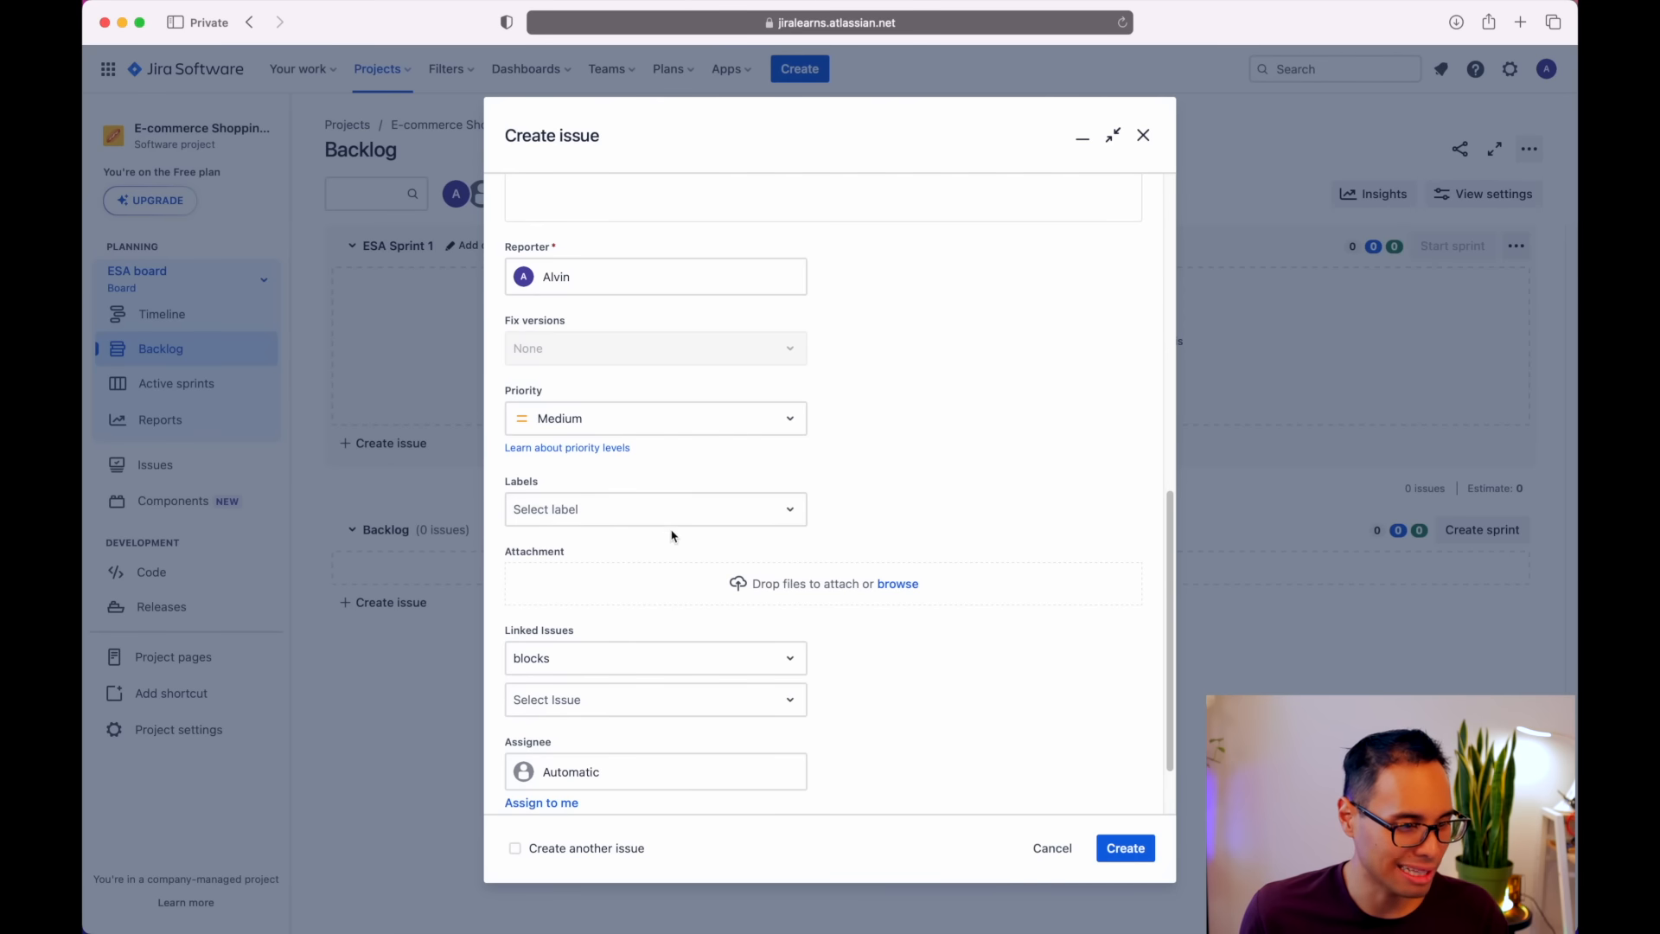
{"action": "scroll", "coordinate": [875, 552], "scroll_direction": "down", "scroll_amount": 2}
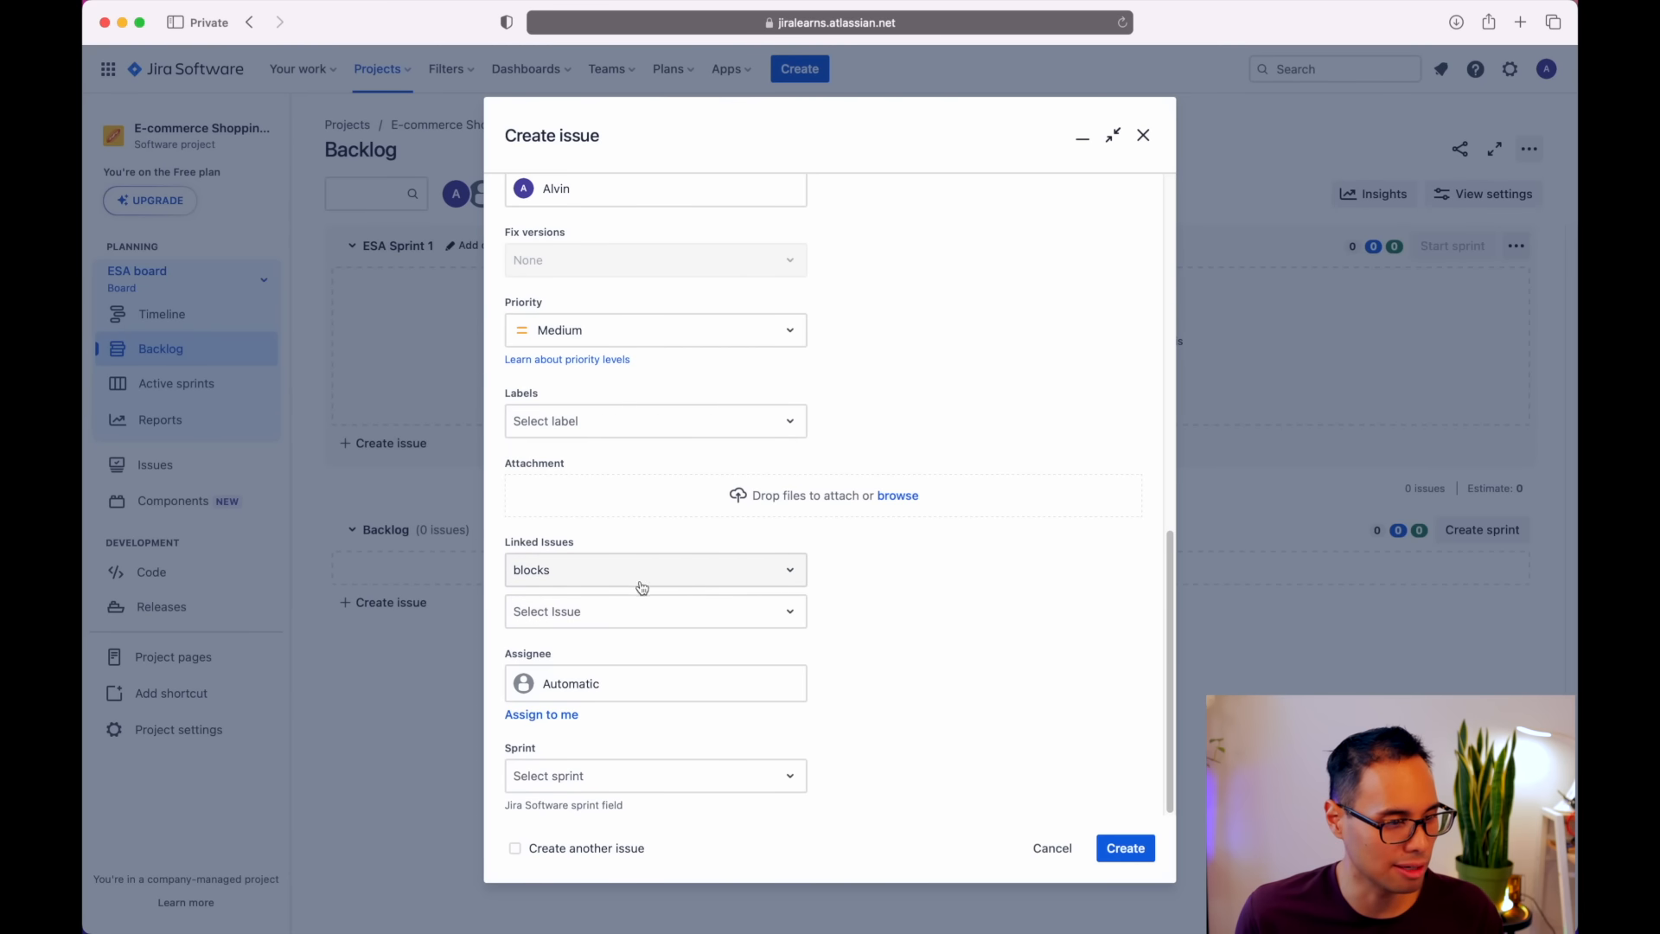
{"action": "left_click", "coordinate": [881, 682]}
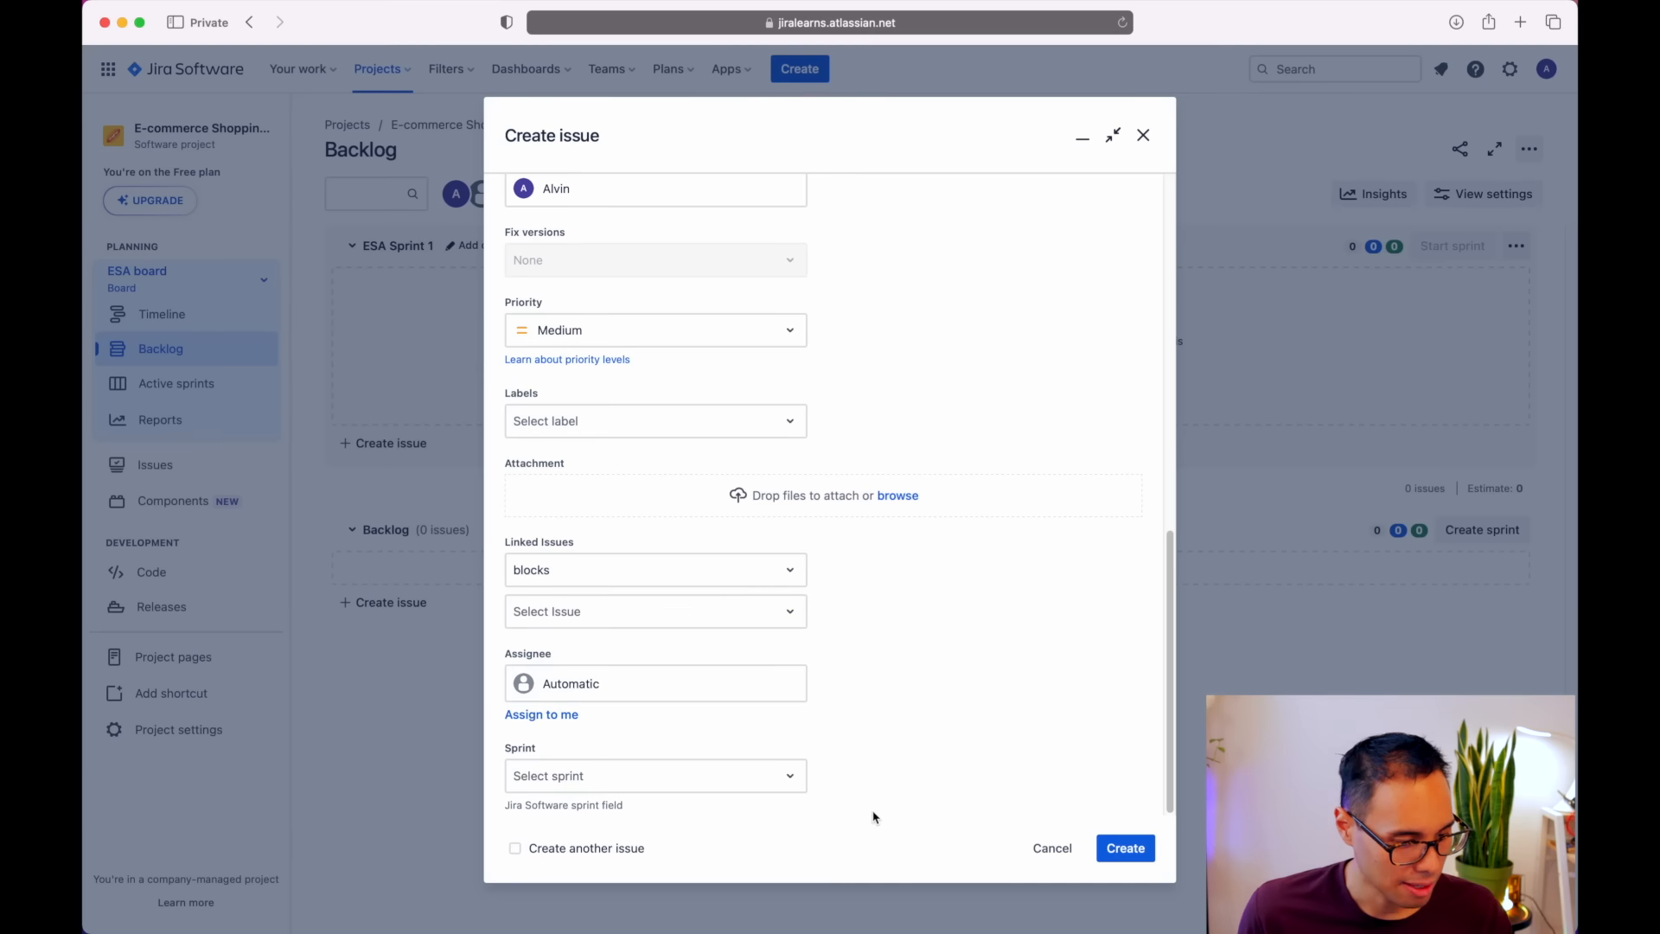
{"action": "left_click", "coordinate": [1123, 848]}
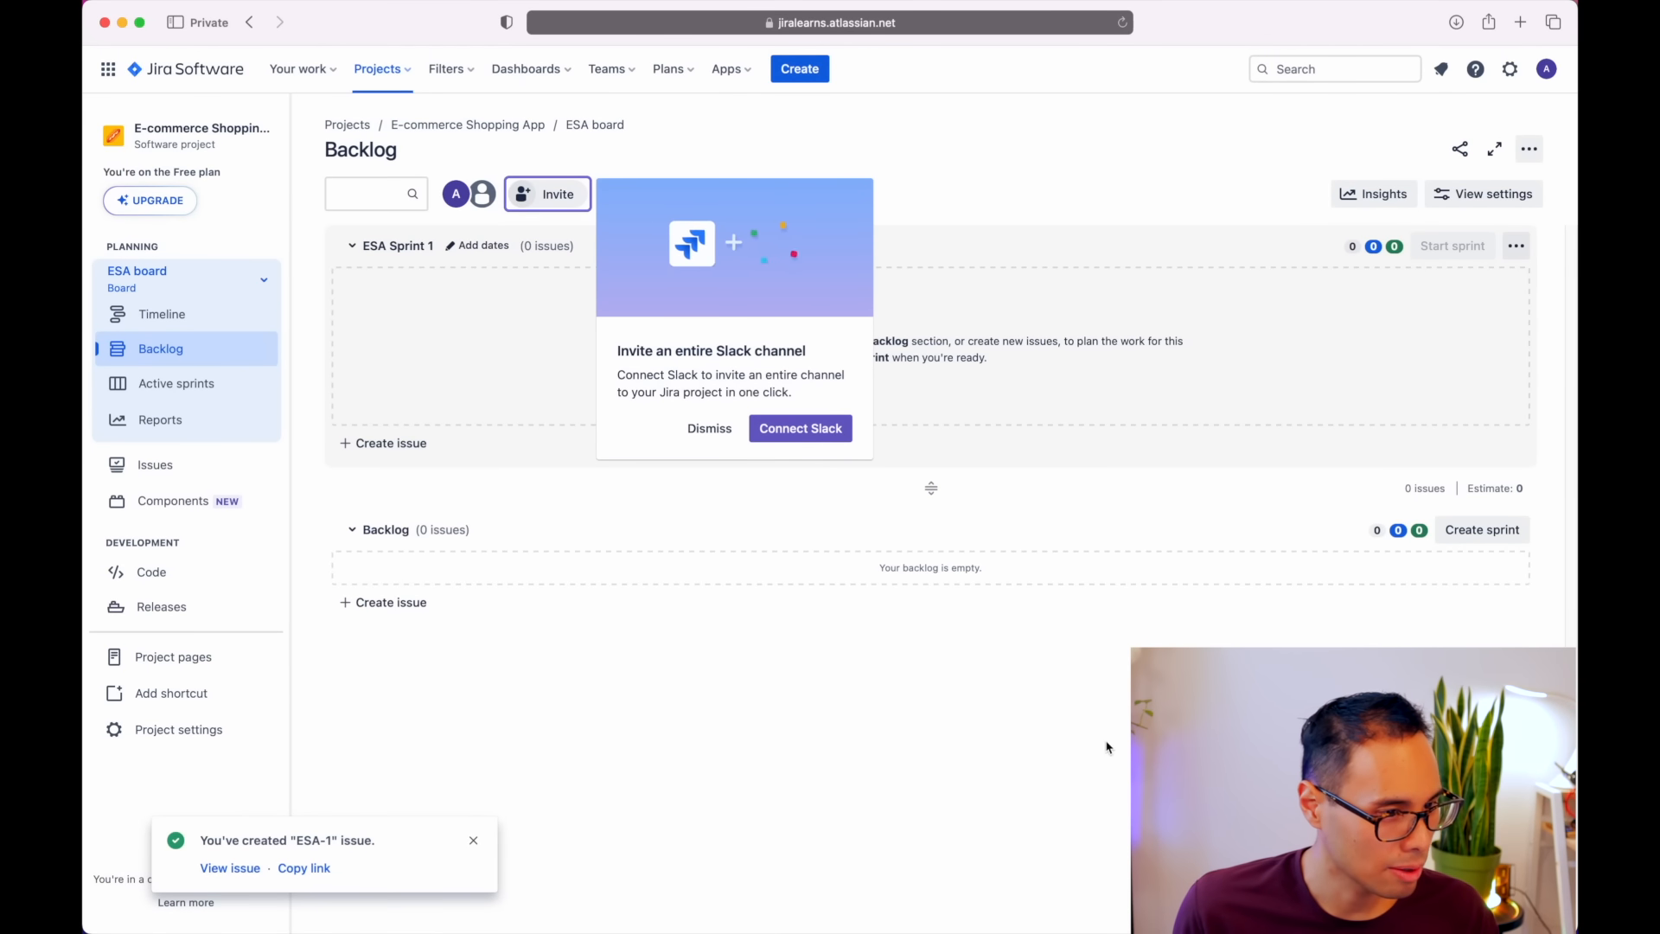
- Dismiss the Slack channel invitation and close the notification about the created issue
{"action": "left_click", "coordinate": [721, 435]}
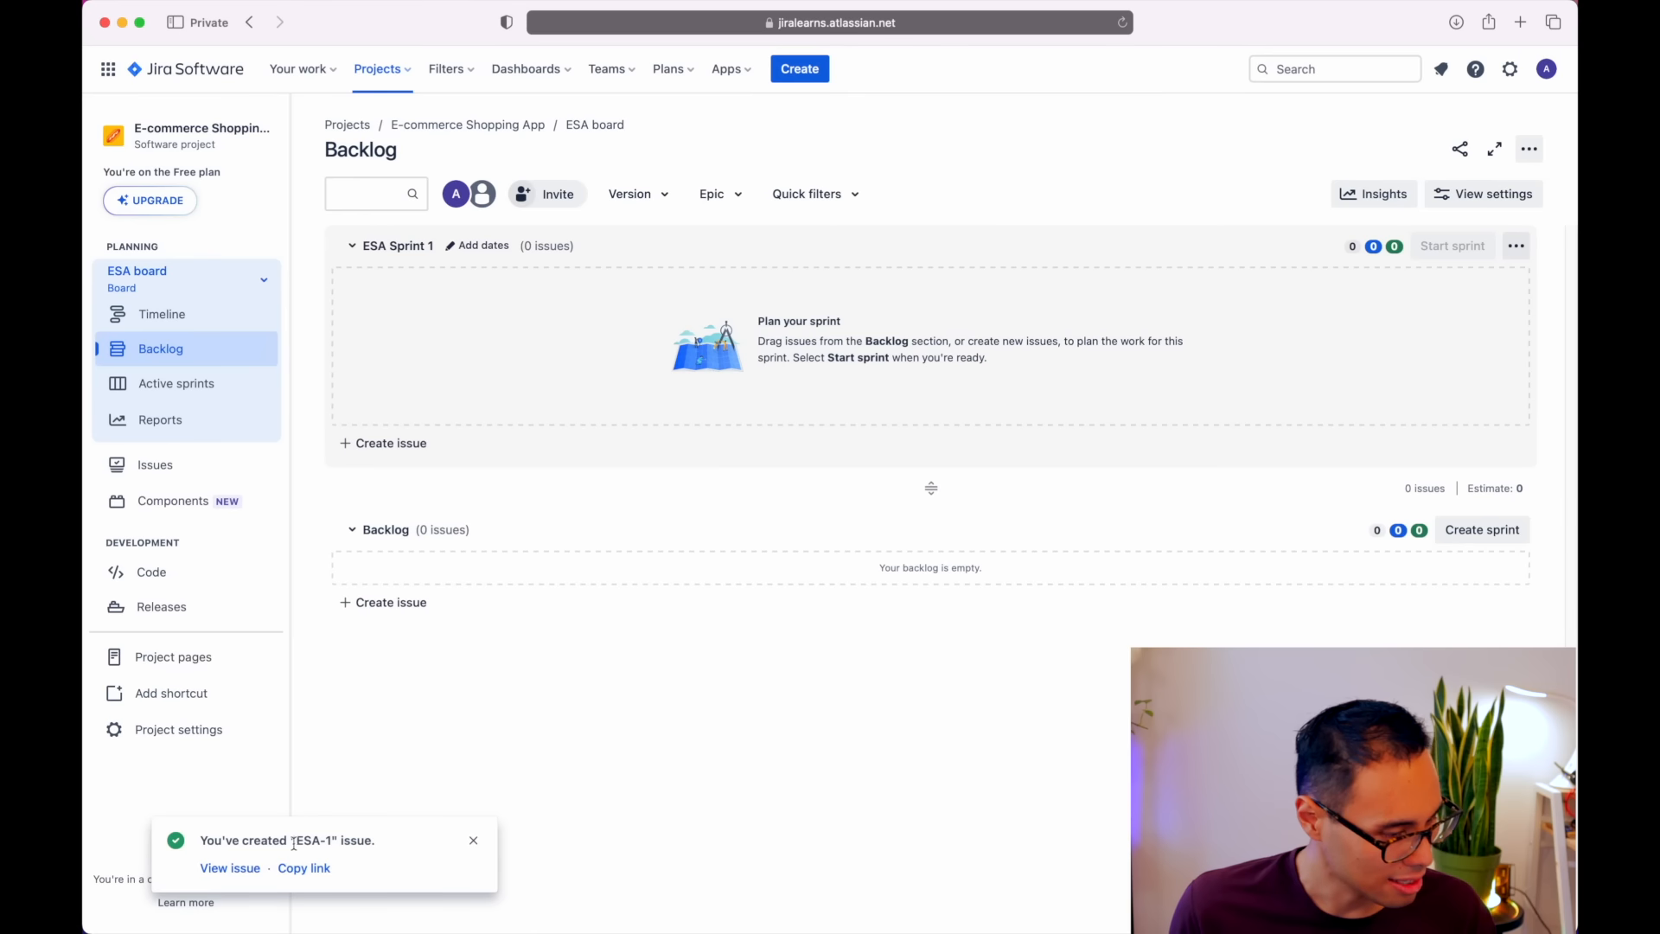
{"action": "left_click_drag", "start_coordinate": [266, 839], "coordinate": [378, 851]}
{"action": "left_click", "coordinate": [386, 848]}
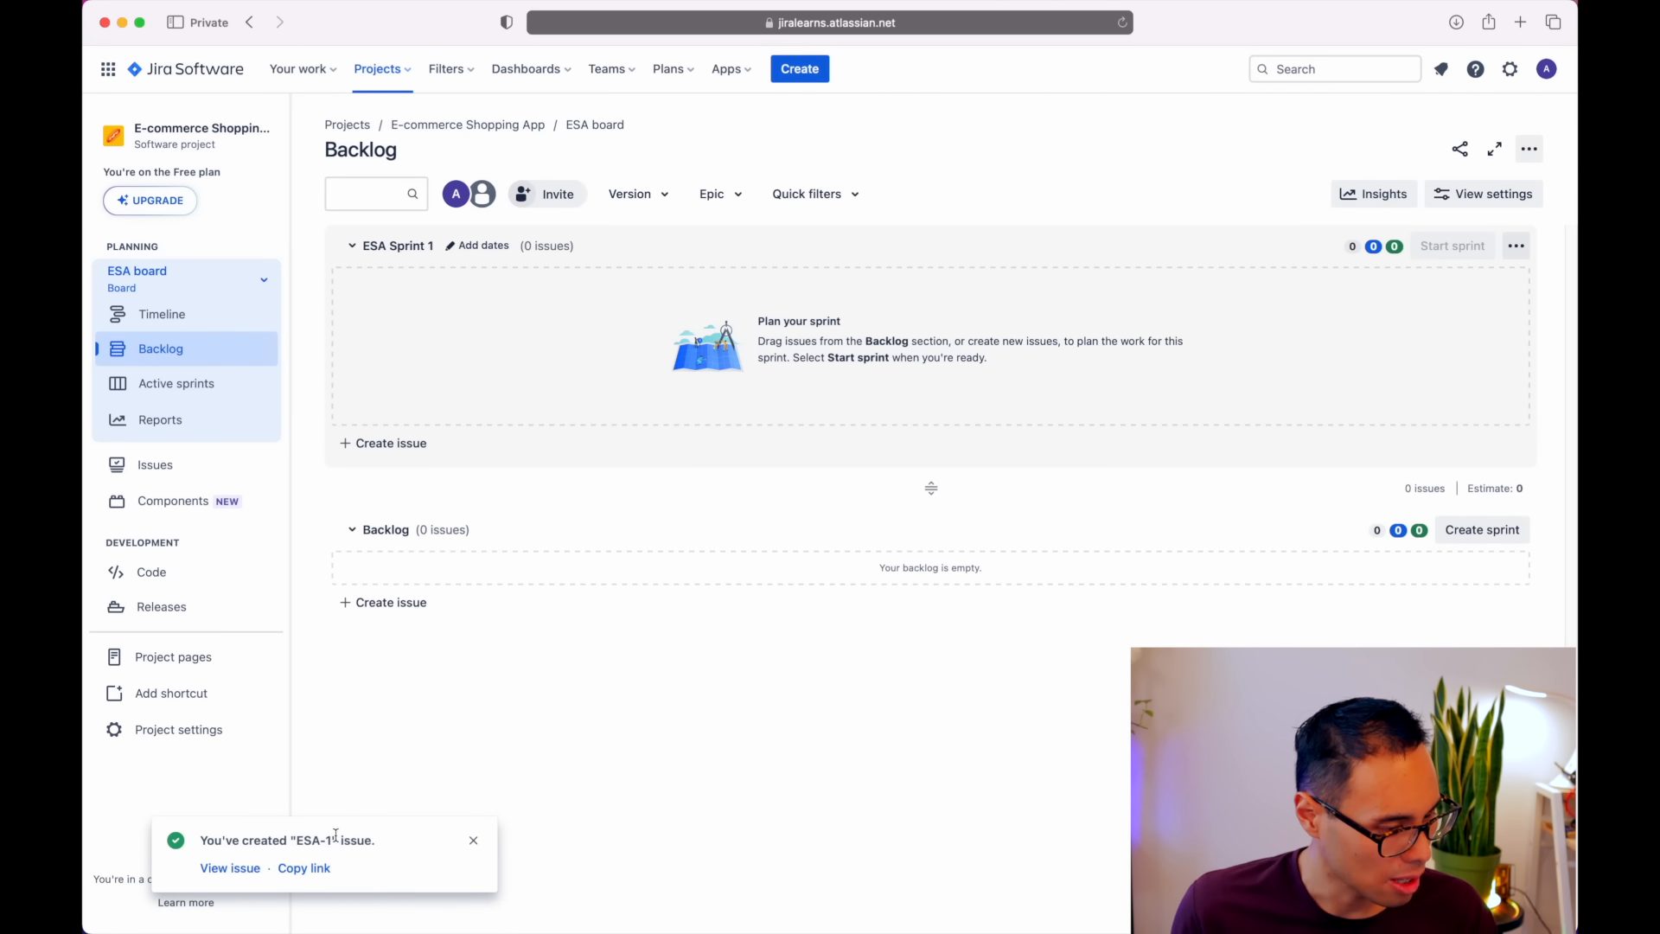
{"action": "left_click", "coordinate": [473, 842]}
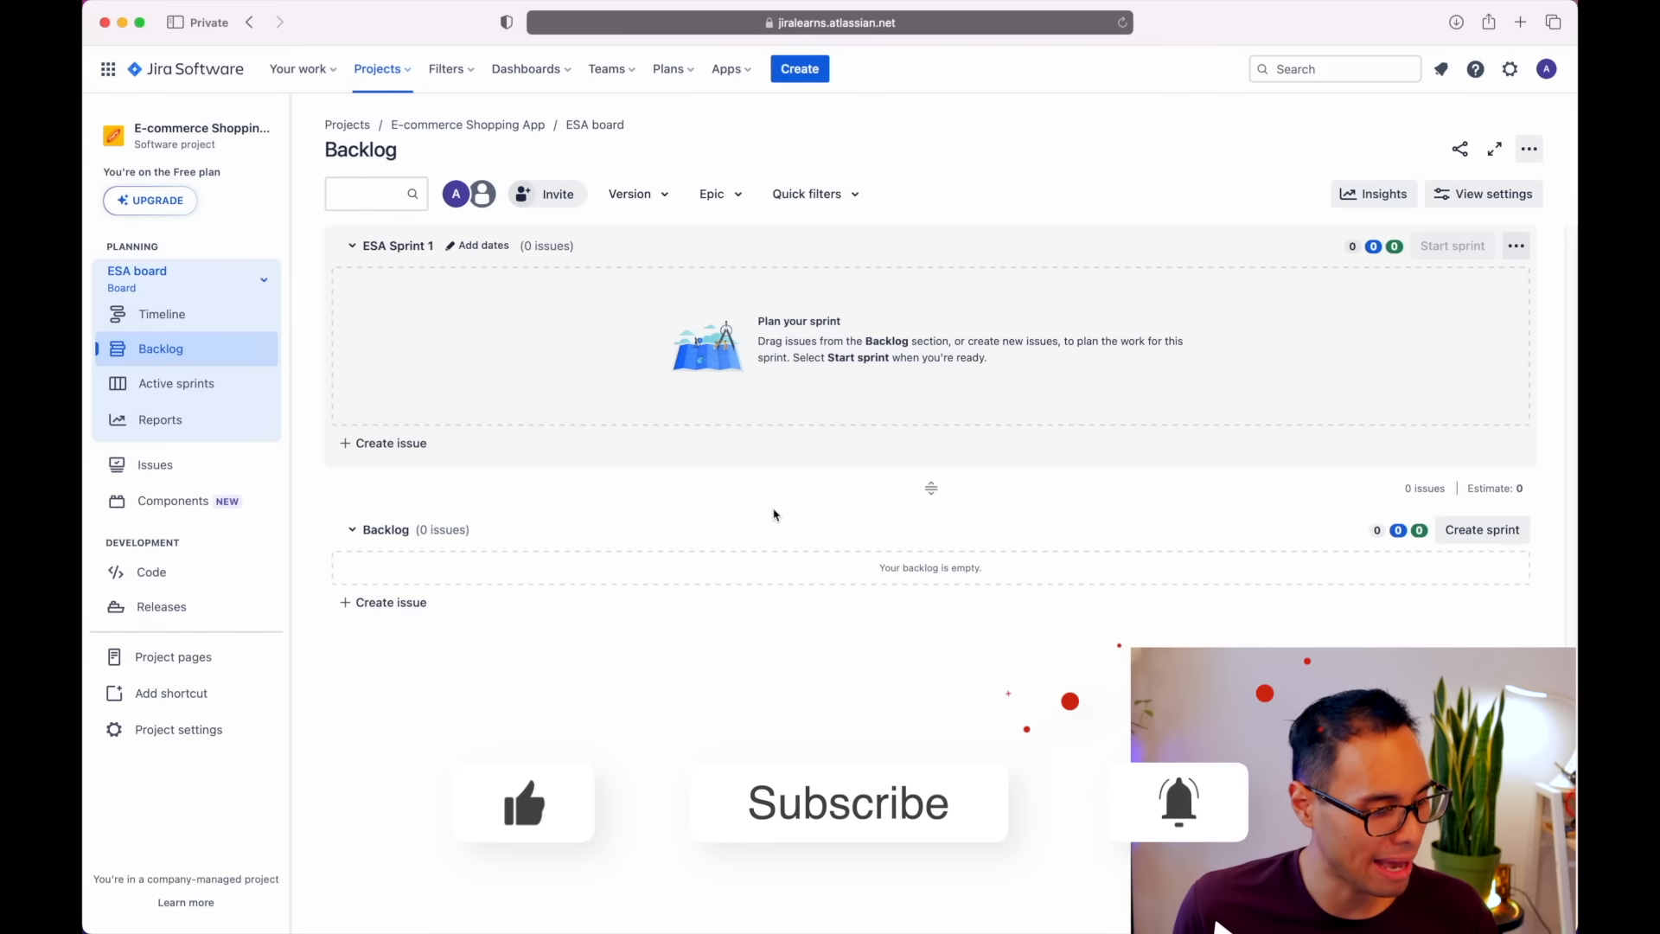
- Turn on the Epic panel in the backlog and close the epic filter options
{"action": "left_click", "coordinate": [716, 203]}
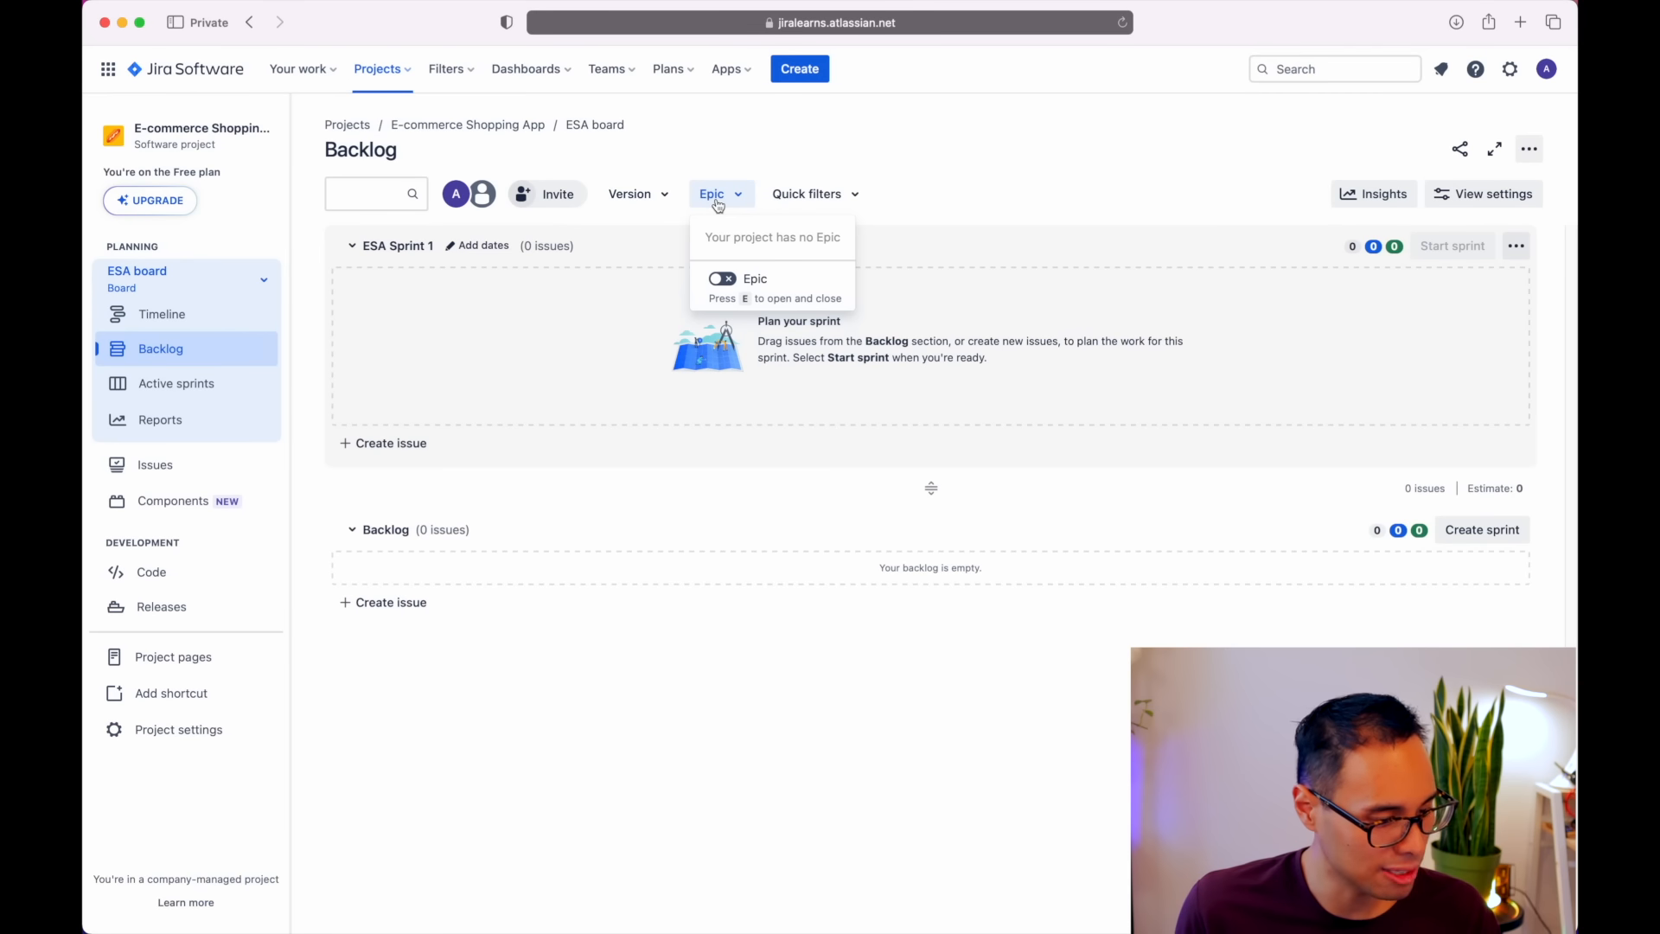
{"action": "left_click", "coordinate": [718, 281]}
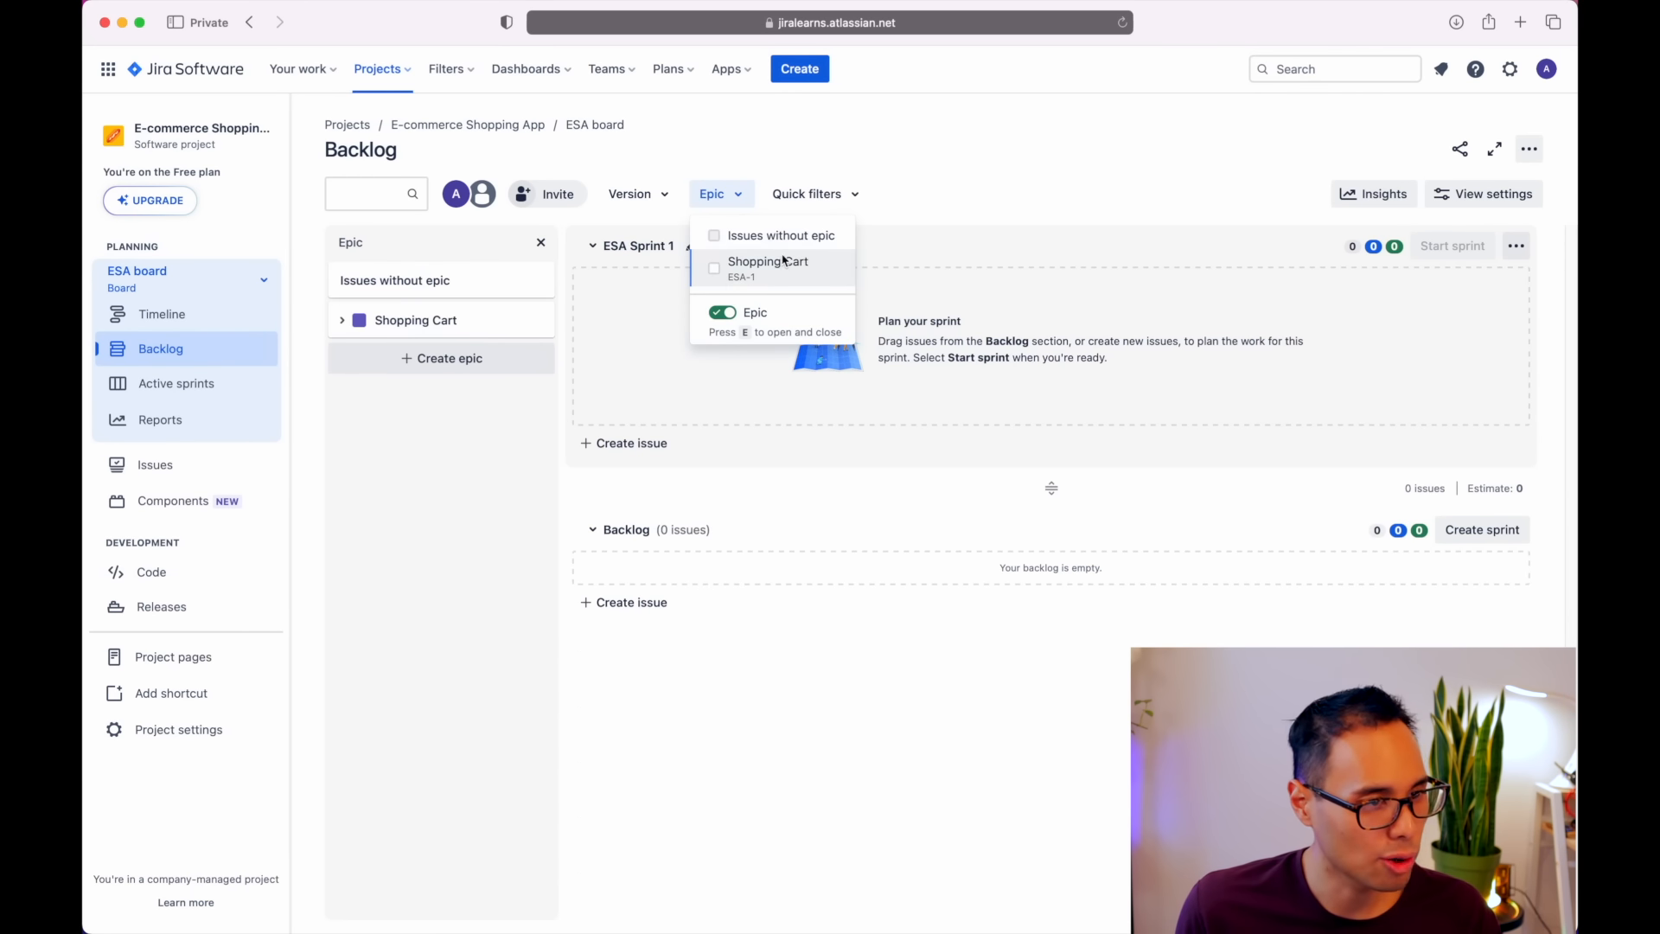
{"action": "left_click", "coordinate": [815, 170]}
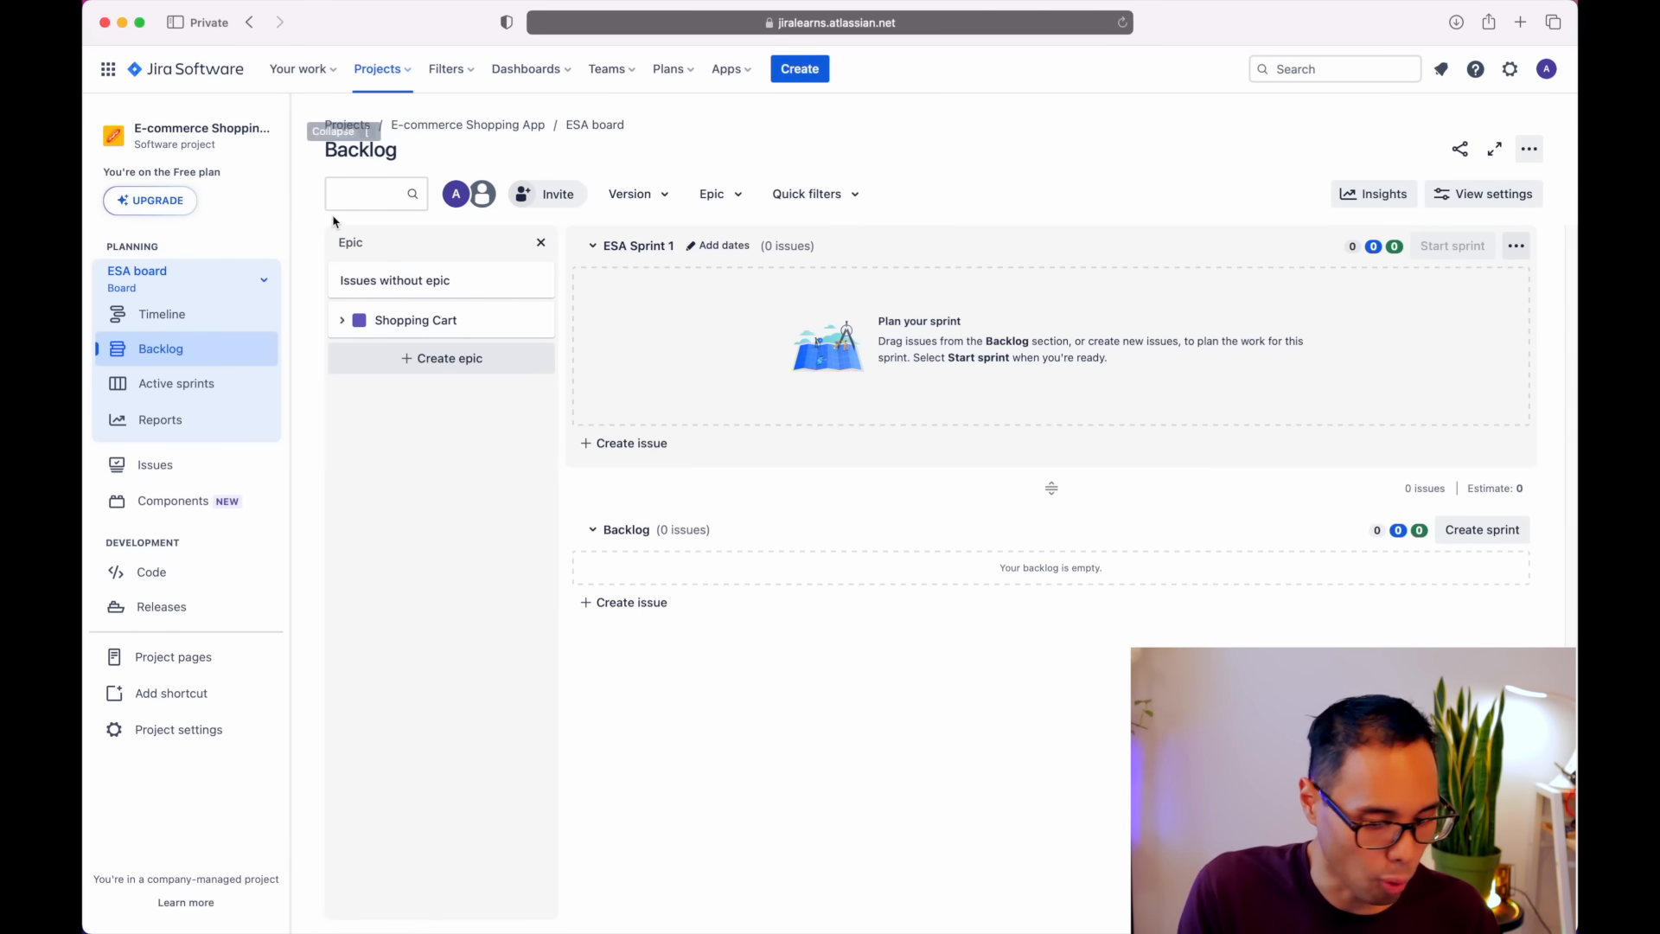
- Collapse the project sidebar, and hide and show the backlog's Epic panel again
{"action": "key", "text": "bracketleft"}
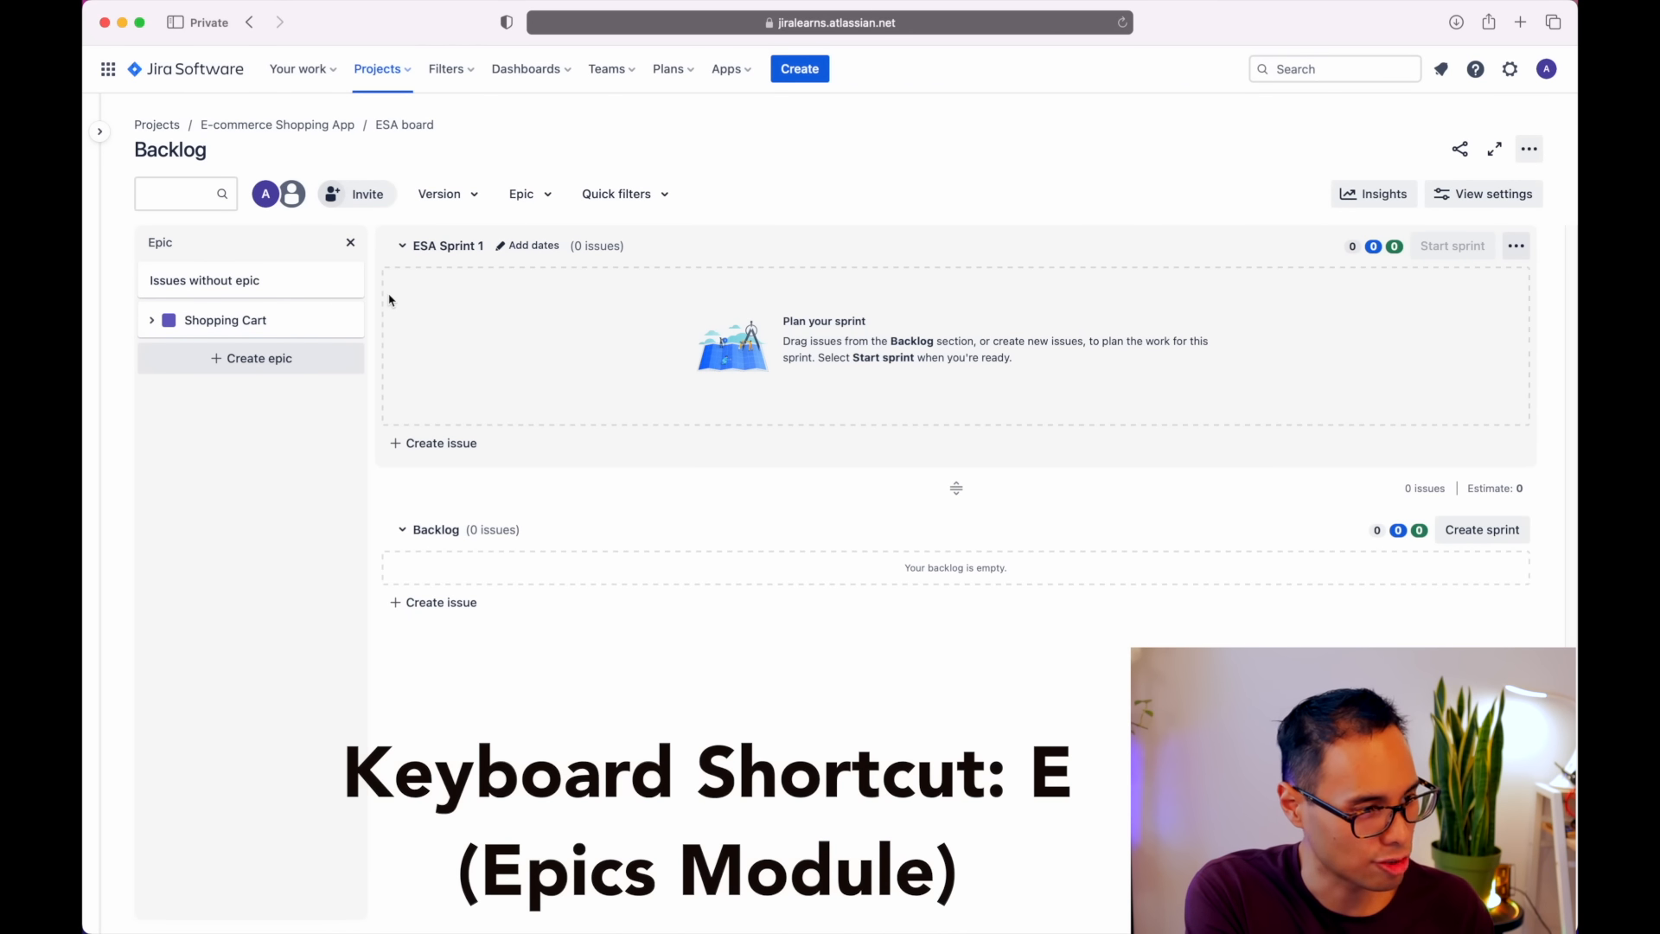
{"action": "key", "text": "e"}
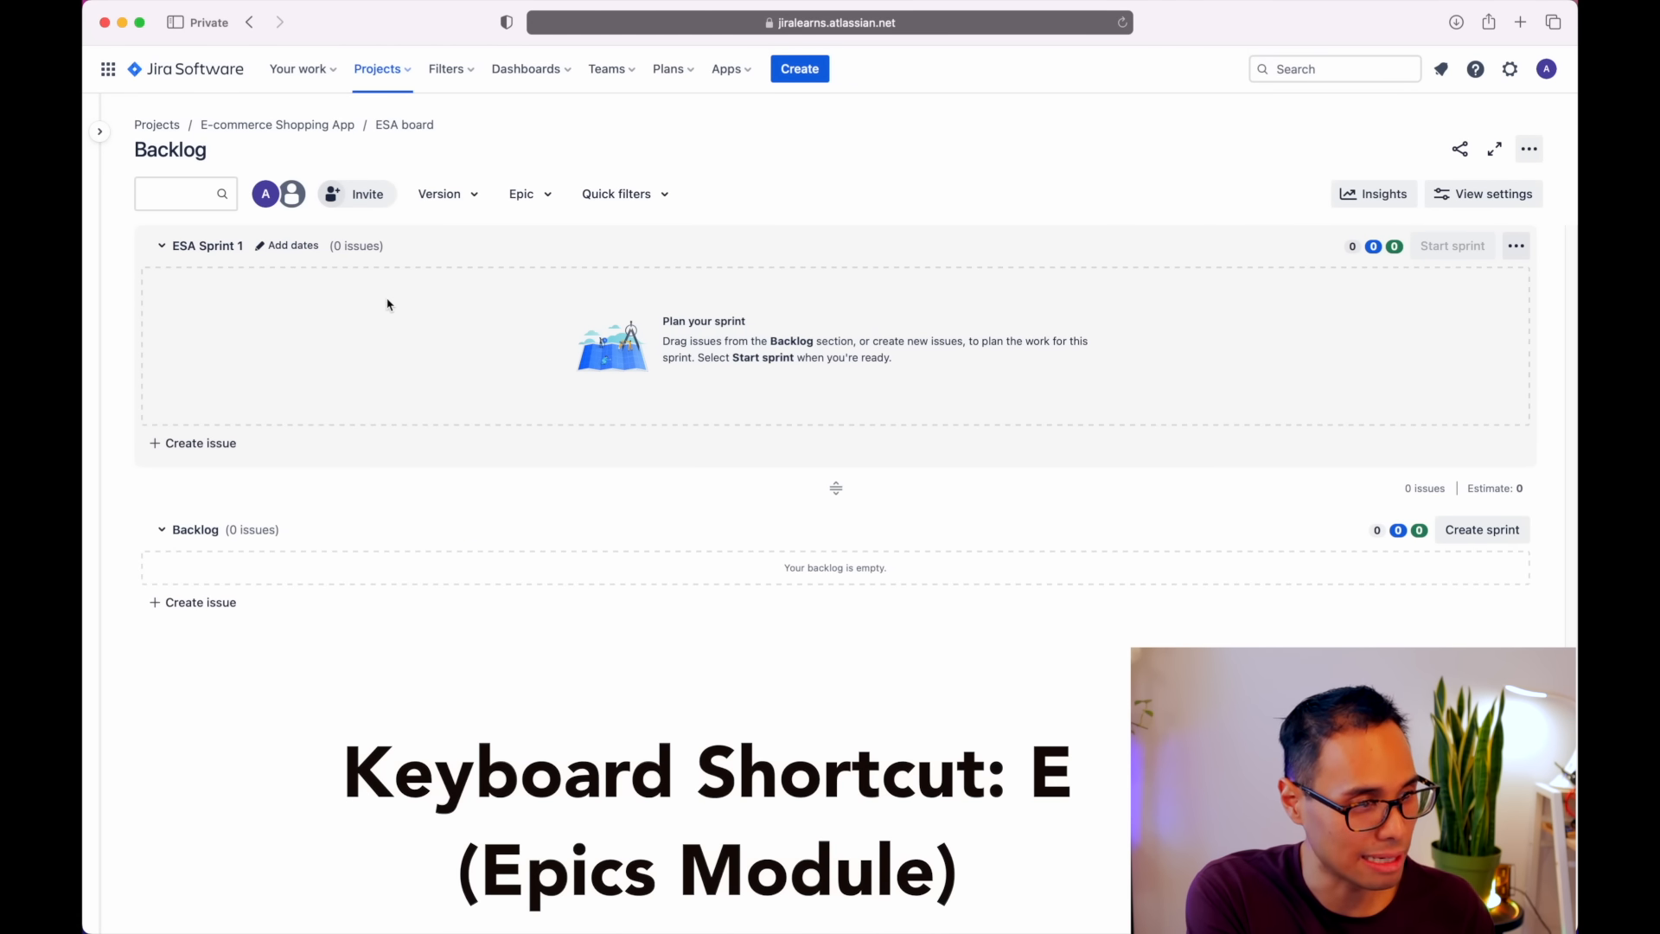
{"action": "key", "text": "e"}
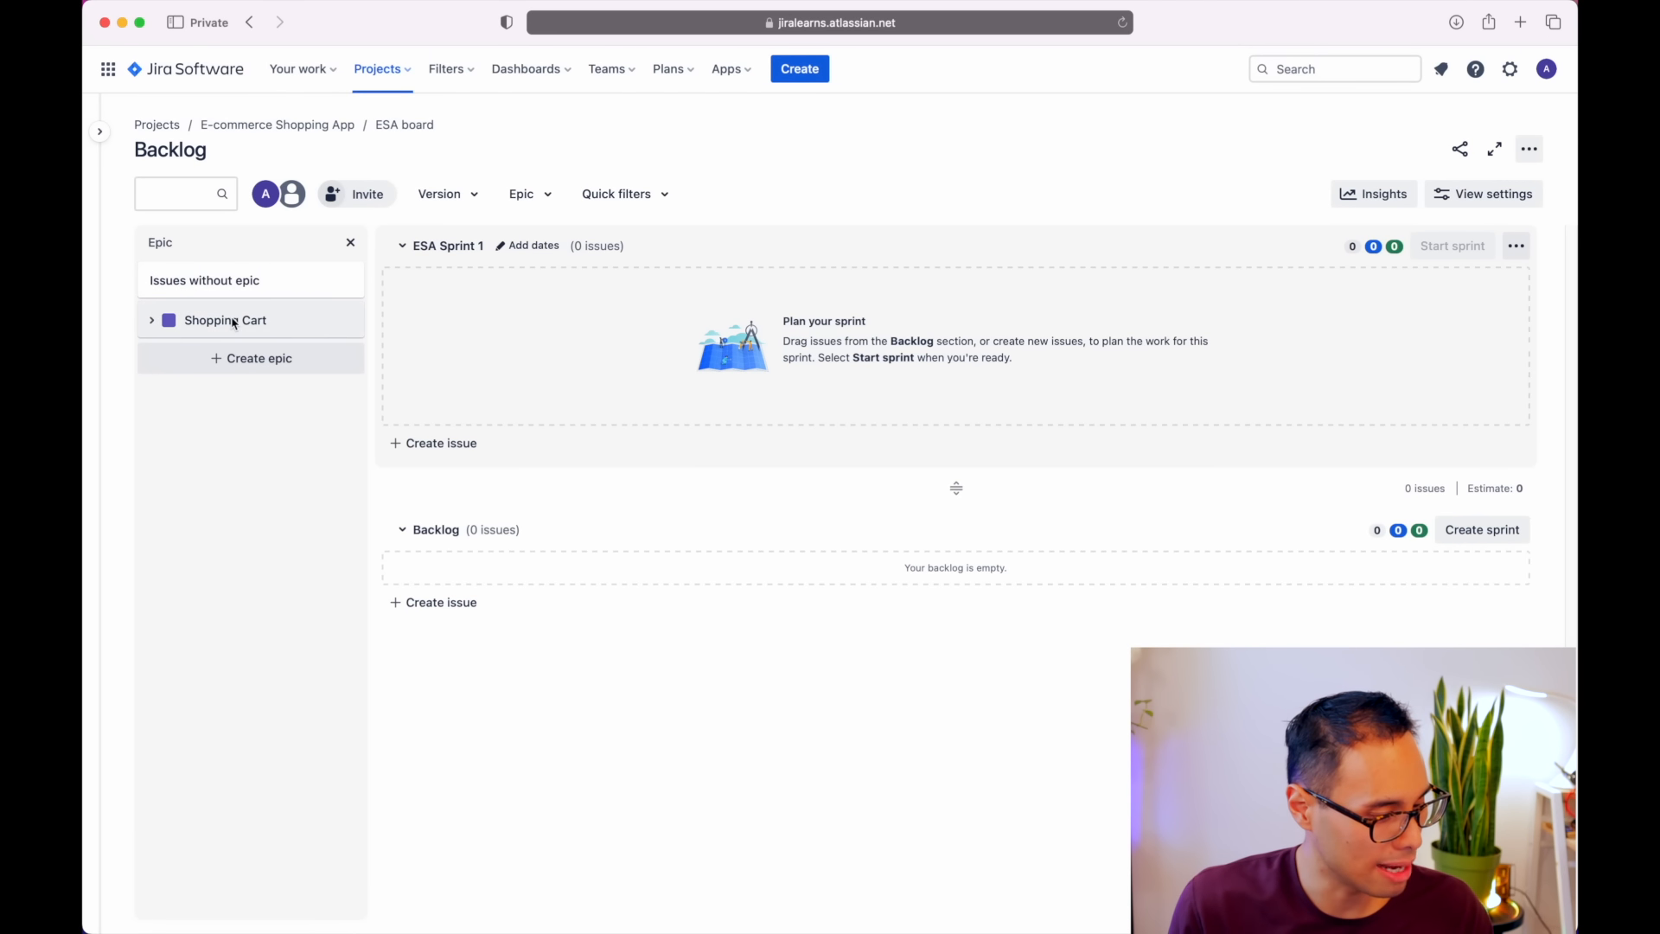
- Create a second epic named "Cancelling Orders" from the backlog's Epic panel
{"action": "left_click", "coordinate": [262, 370]}
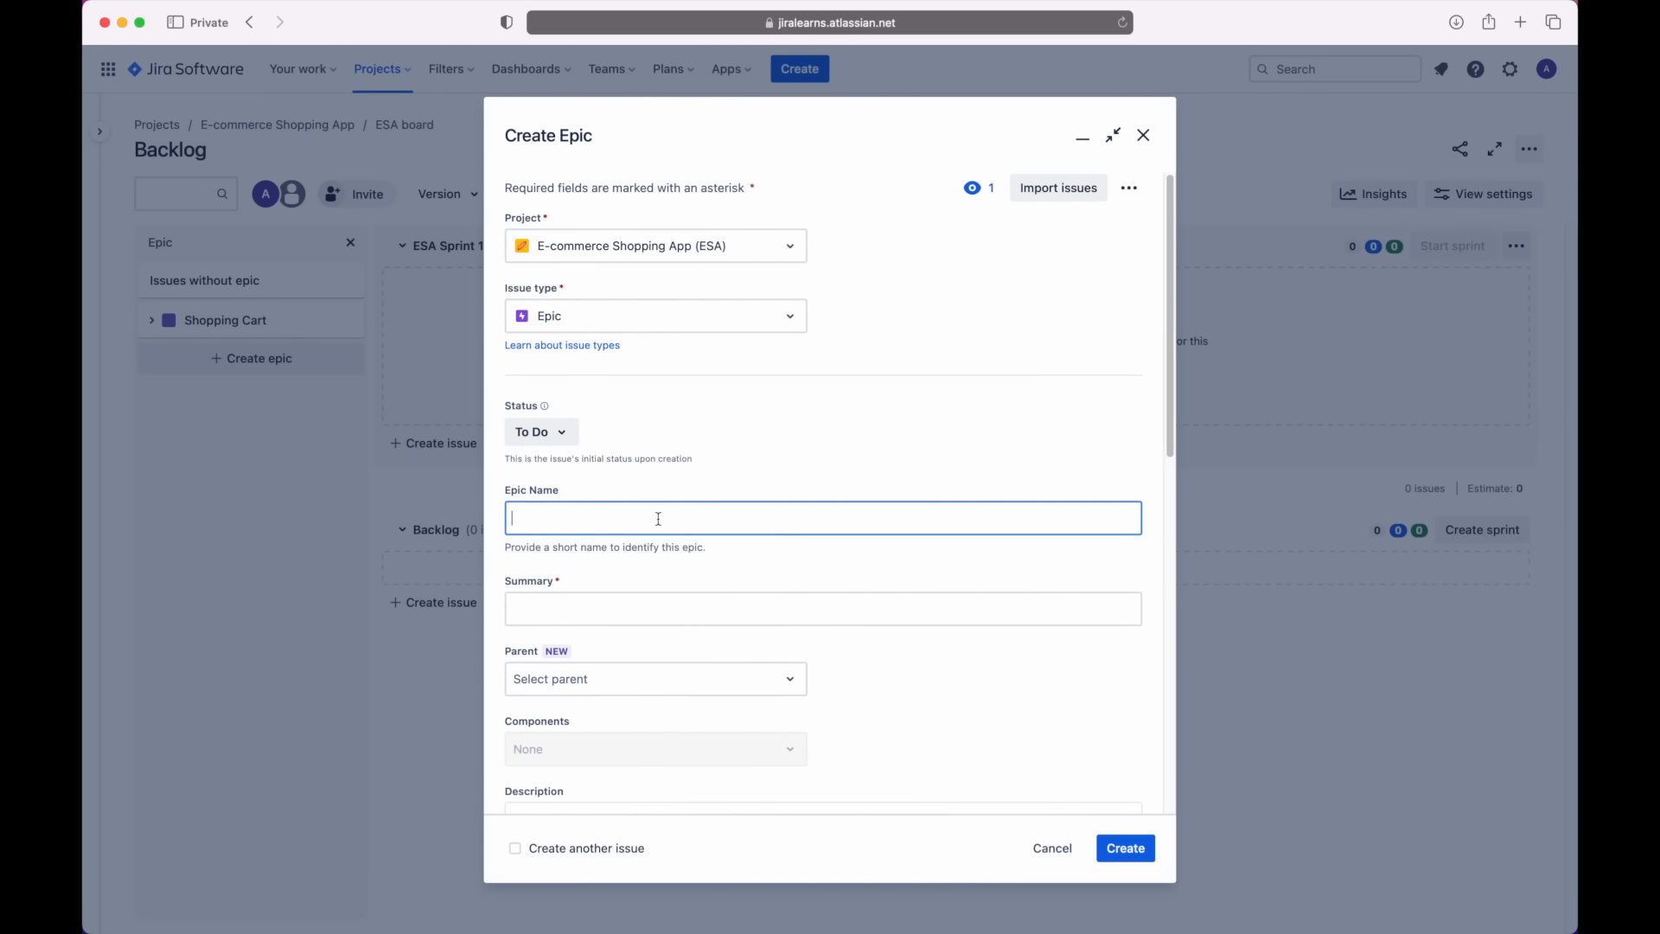
{"action": "left_click_drag", "start_coordinate": [569, 490], "coordinate": [501, 490]}
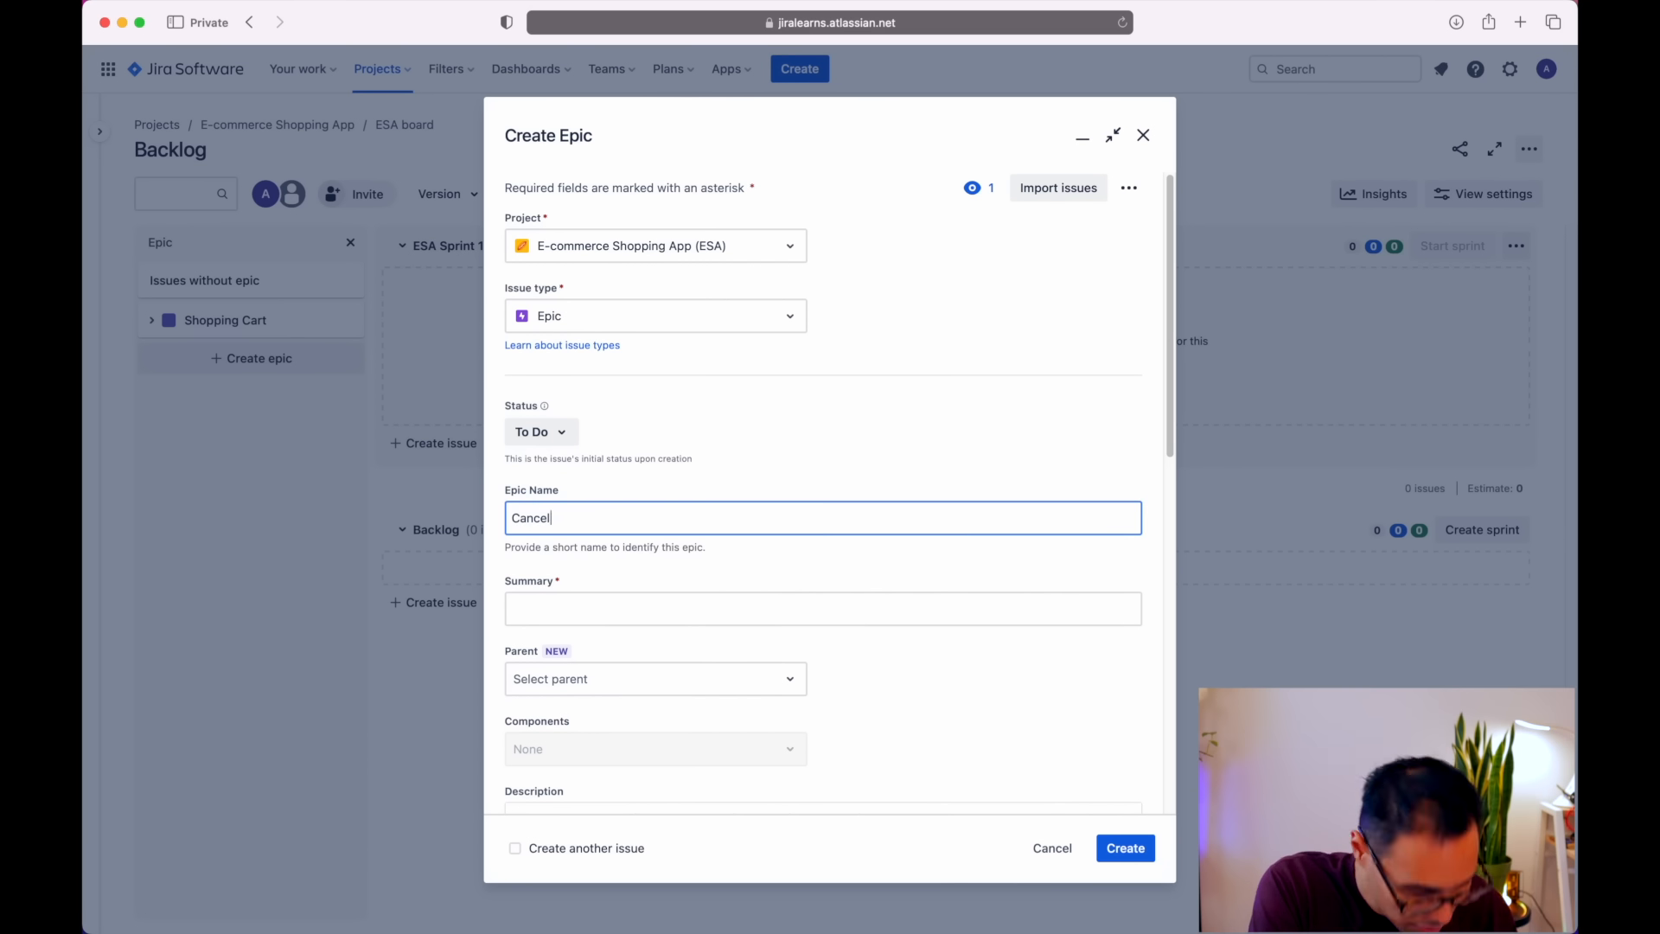
{"action": "key", "text": "super+a"}
{"action": "left_click", "coordinate": [1125, 847]}
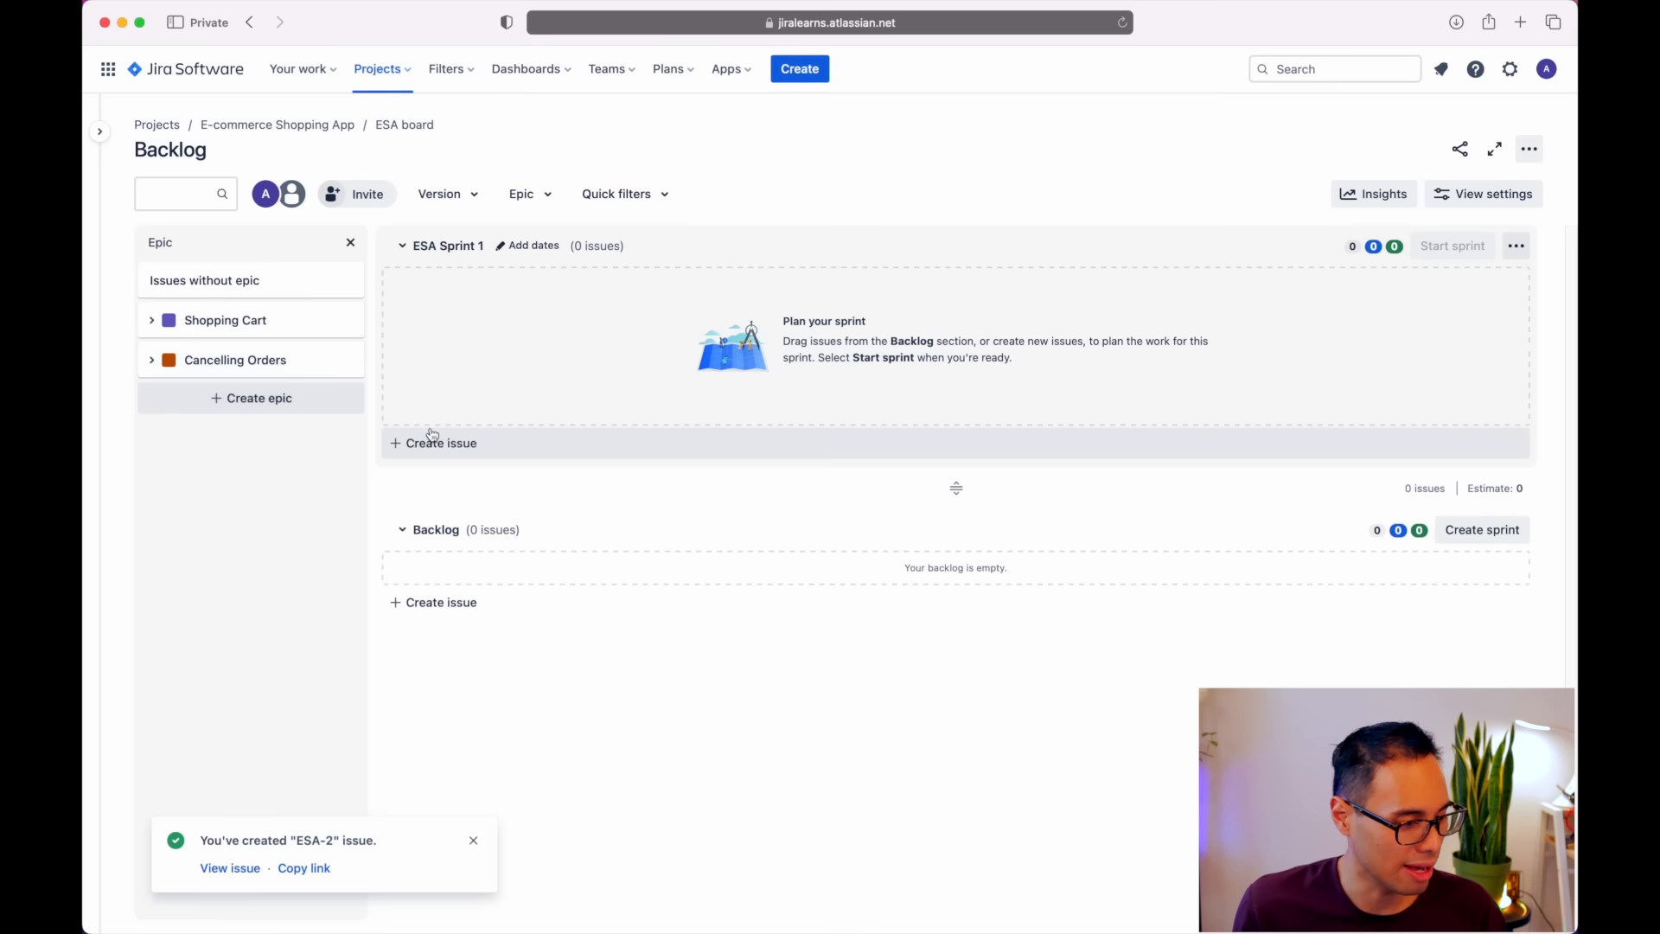
- Create an epic with "User Account" as both name and summary, keeping the form open to create another issue
{"action": "left_click", "coordinate": [360, 400]}
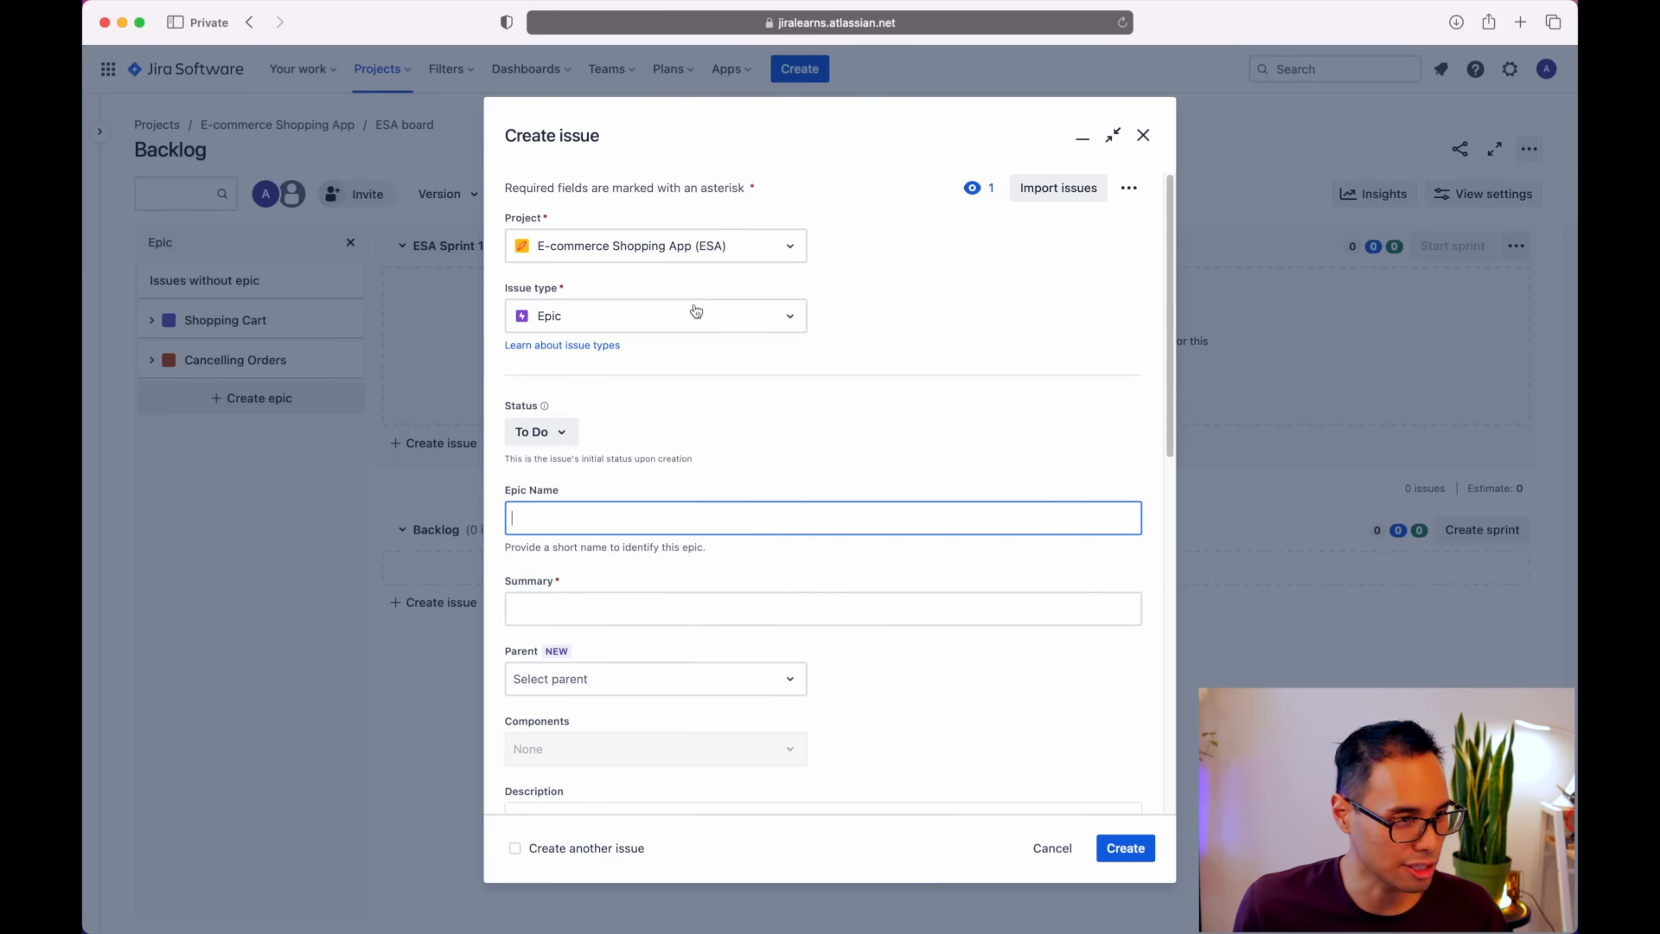
{"action": "left_click", "coordinate": [615, 520]}
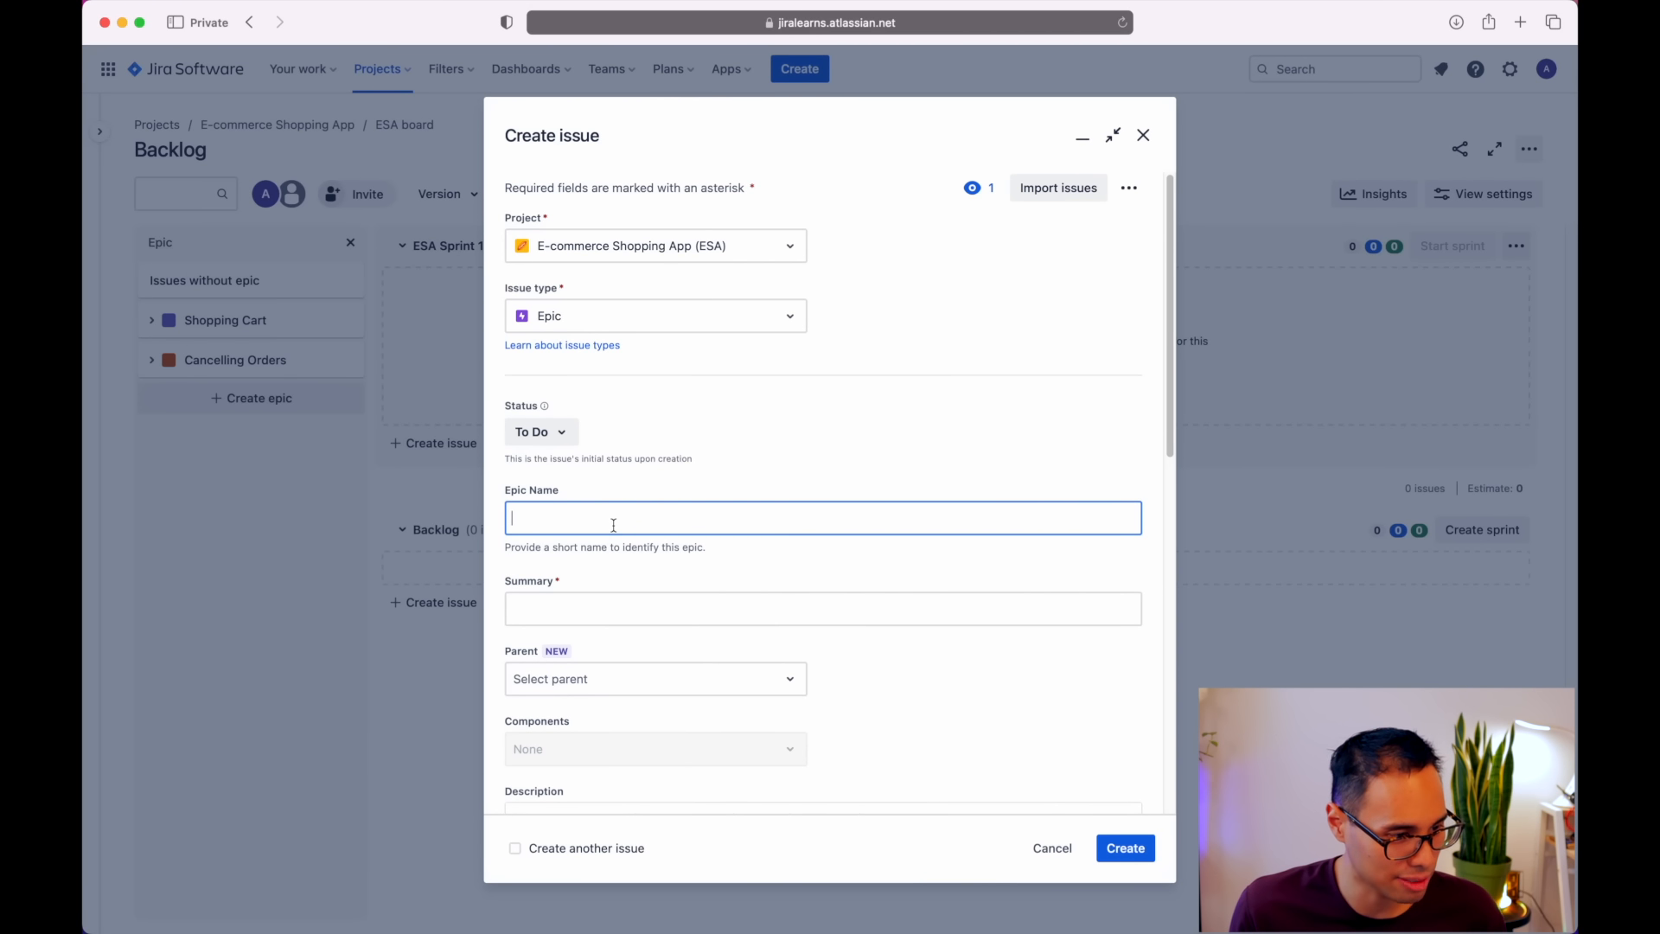
{"action": "type", "text": "User Account"}
{"action": "left_click_drag", "start_coordinate": [645, 523], "coordinate": [505, 521]}
{"action": "key", "text": "super+c"}
{"action": "left_click", "coordinate": [614, 605]}
{"action": "key", "text": "super+v"}
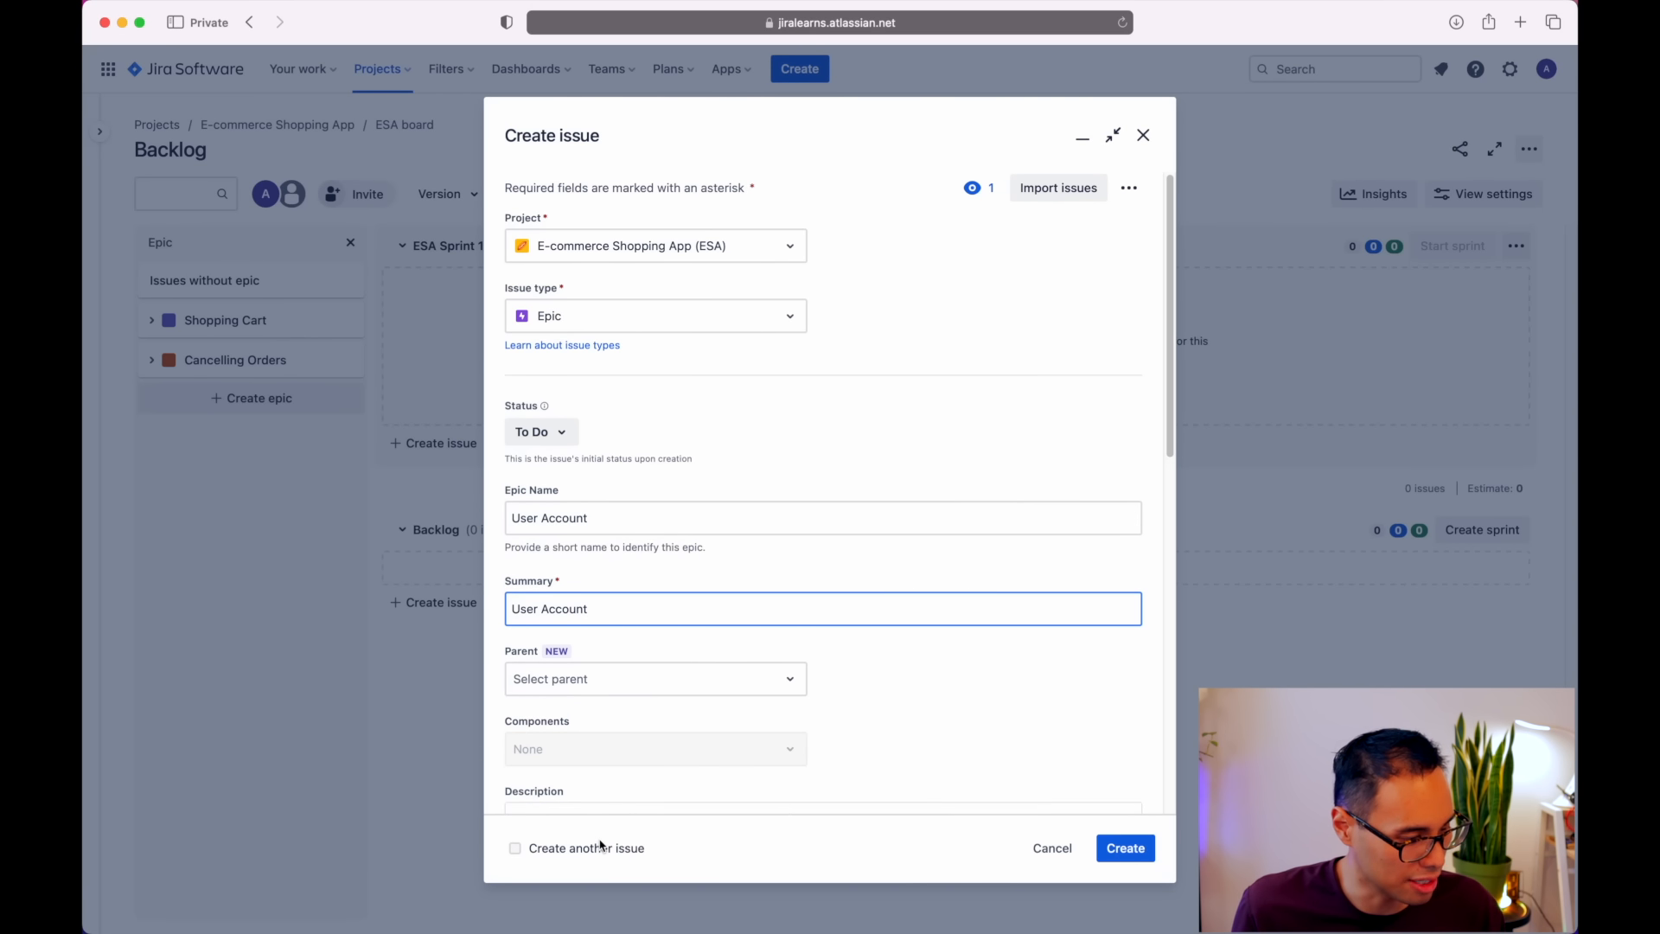
{"action": "left_click", "coordinate": [515, 849]}
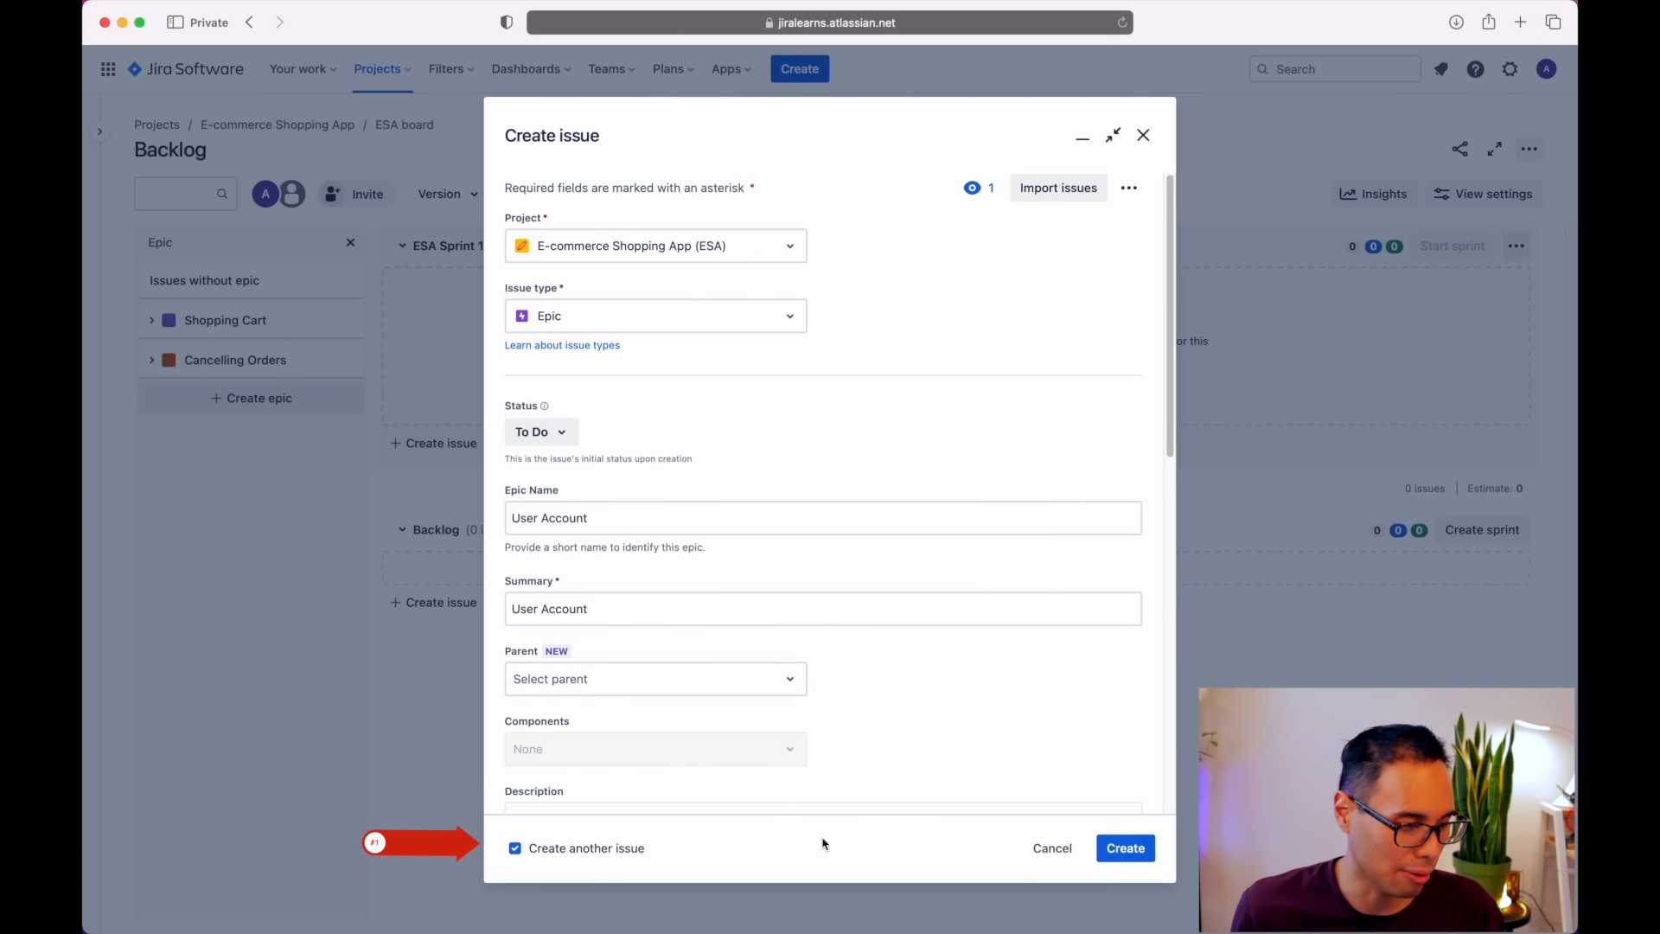
{"action": "left_click", "coordinate": [1125, 849]}
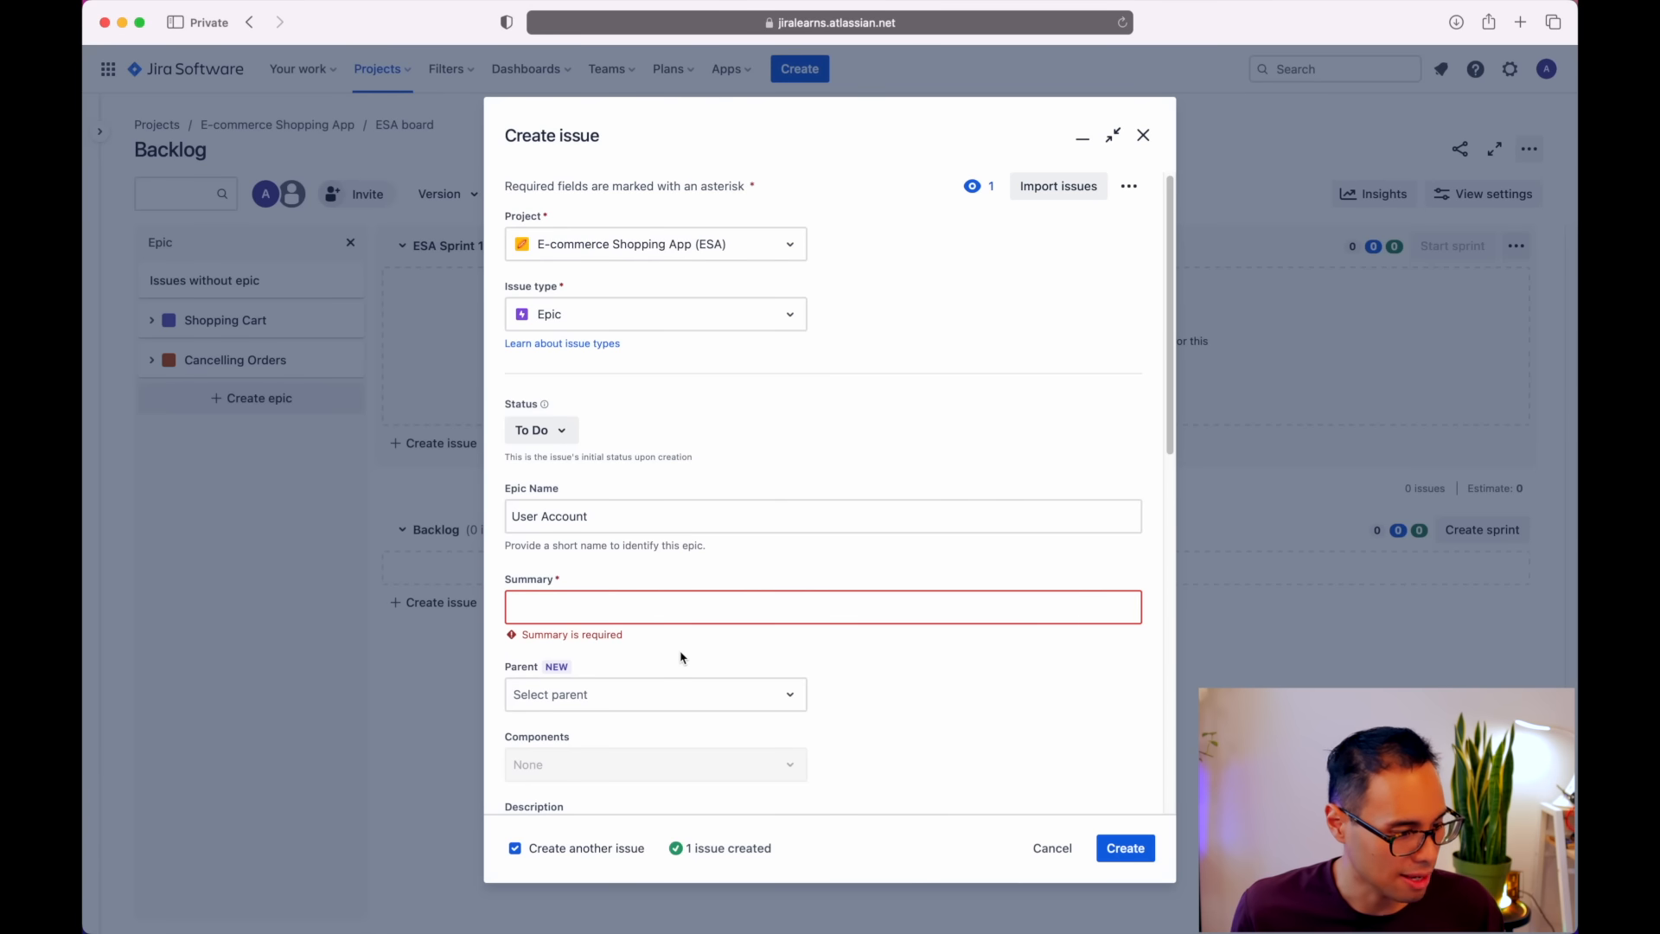
- Create an epic with "Shopping Interface" as both epic name and summary, keeping the form open for another issue
{"action": "left_click", "coordinate": [648, 611]}
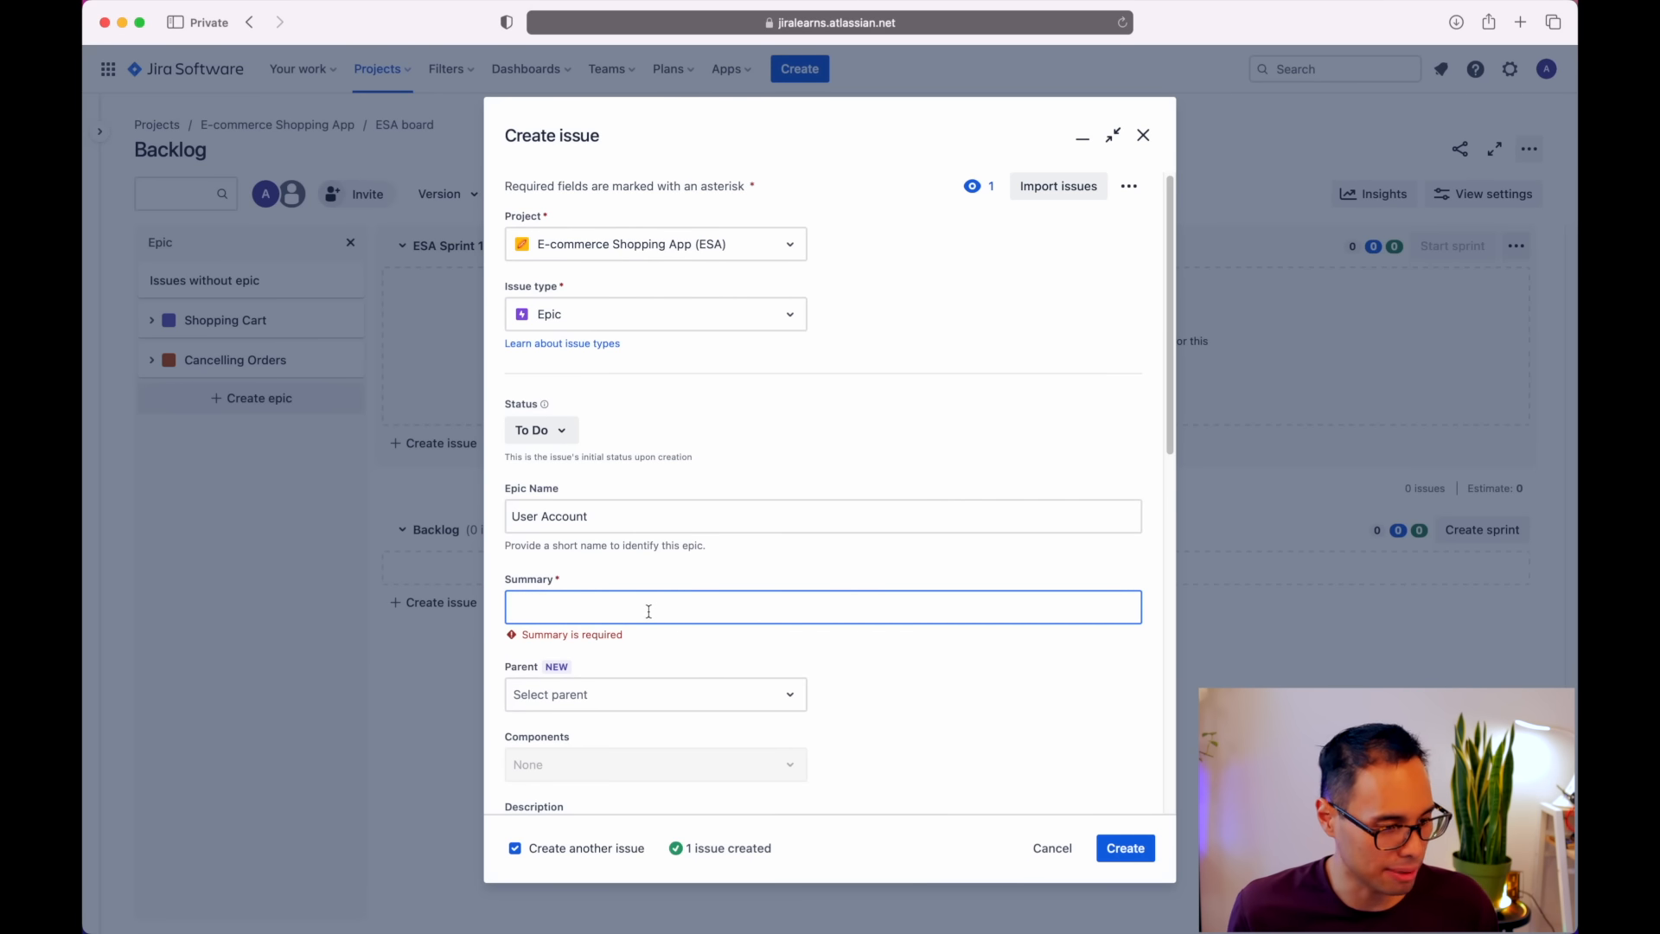
{"action": "type", "text": "Shopping Interface"}
{"action": "key", "text": "cmd+a"}
{"action": "key", "text": "cmd+c"}
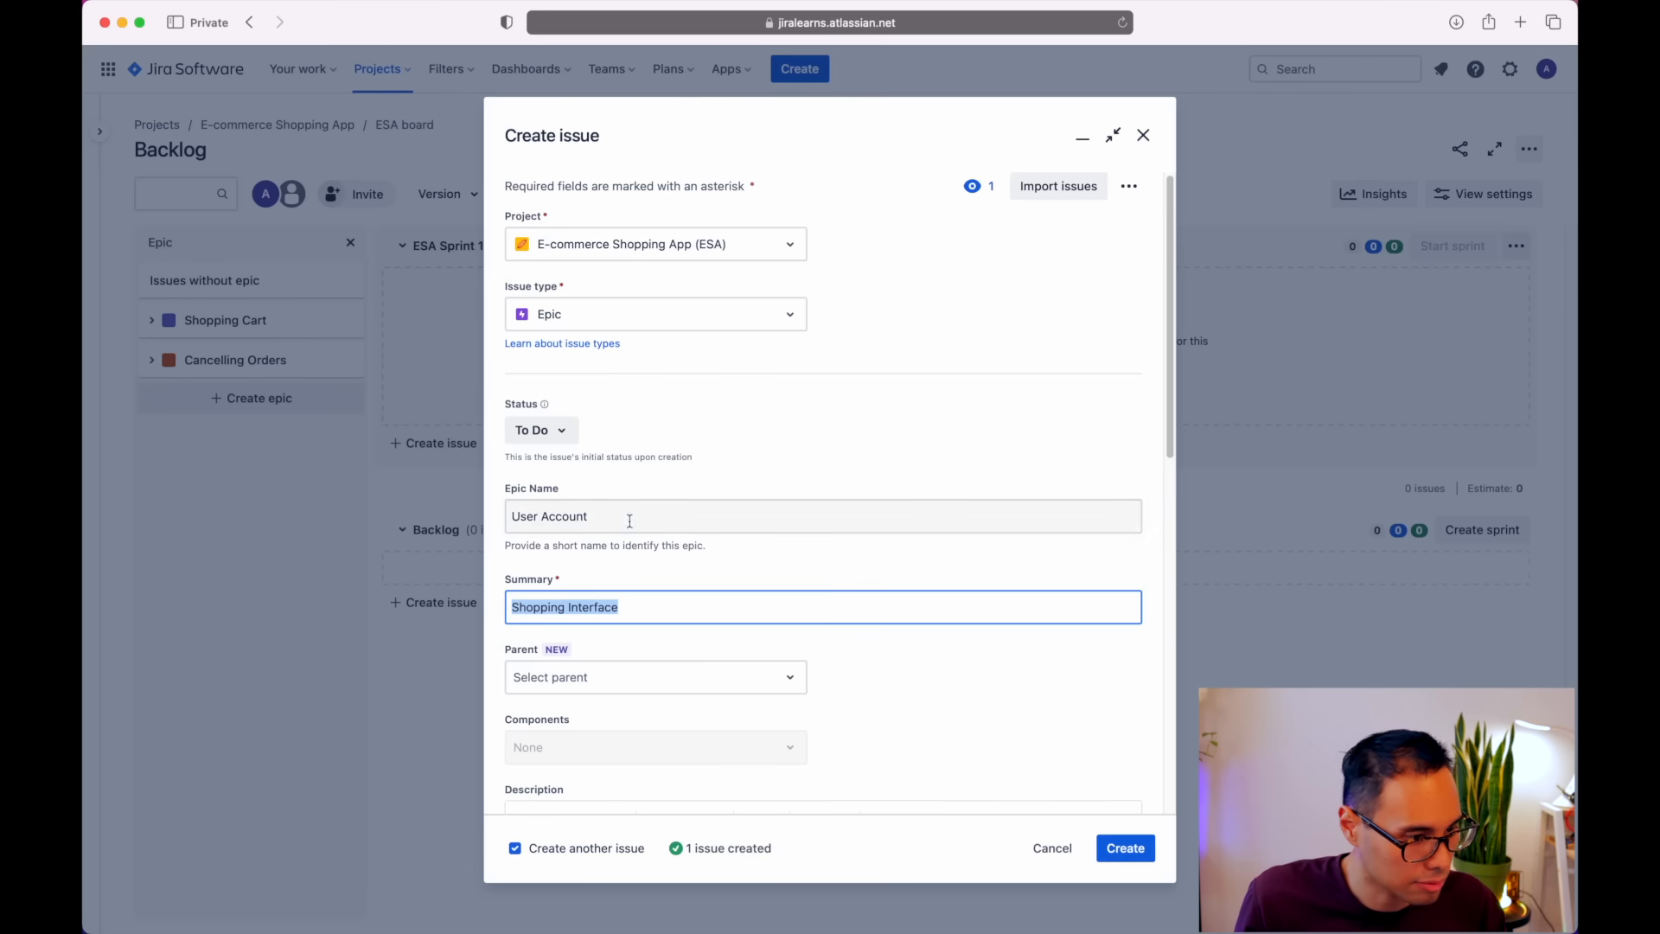
{"action": "left_click", "coordinate": [630, 519]}
{"action": "key", "text": "cmd+a"}
{"action": "key", "text": "cmd+v"}
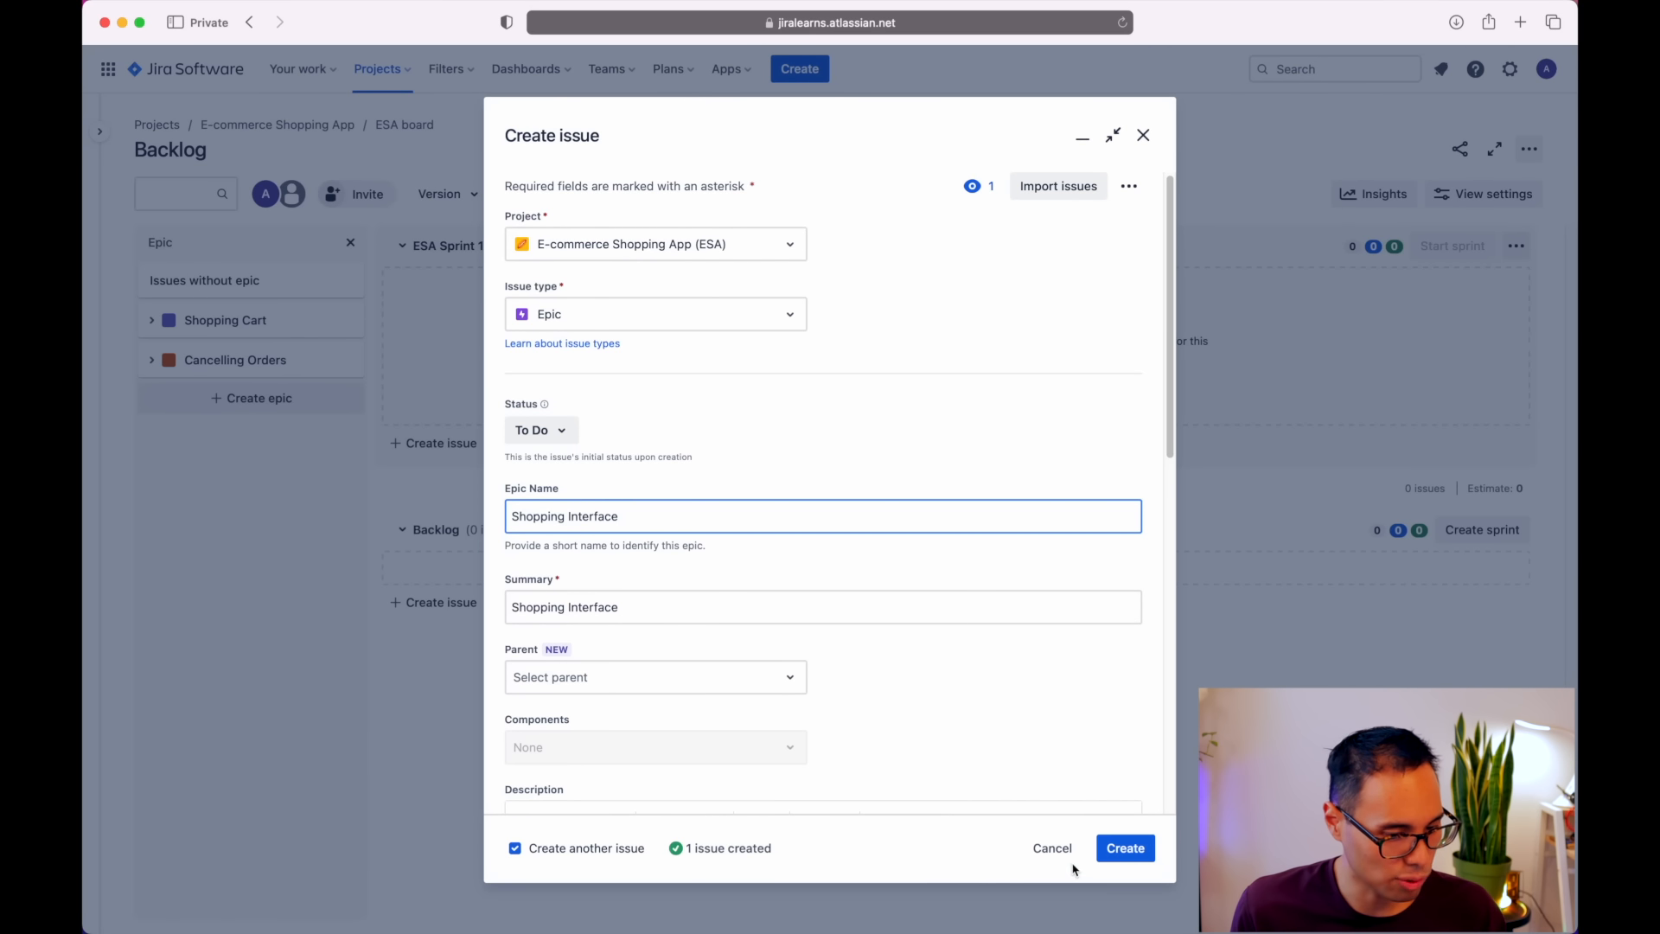
{"action": "left_click", "coordinate": [1120, 860]}
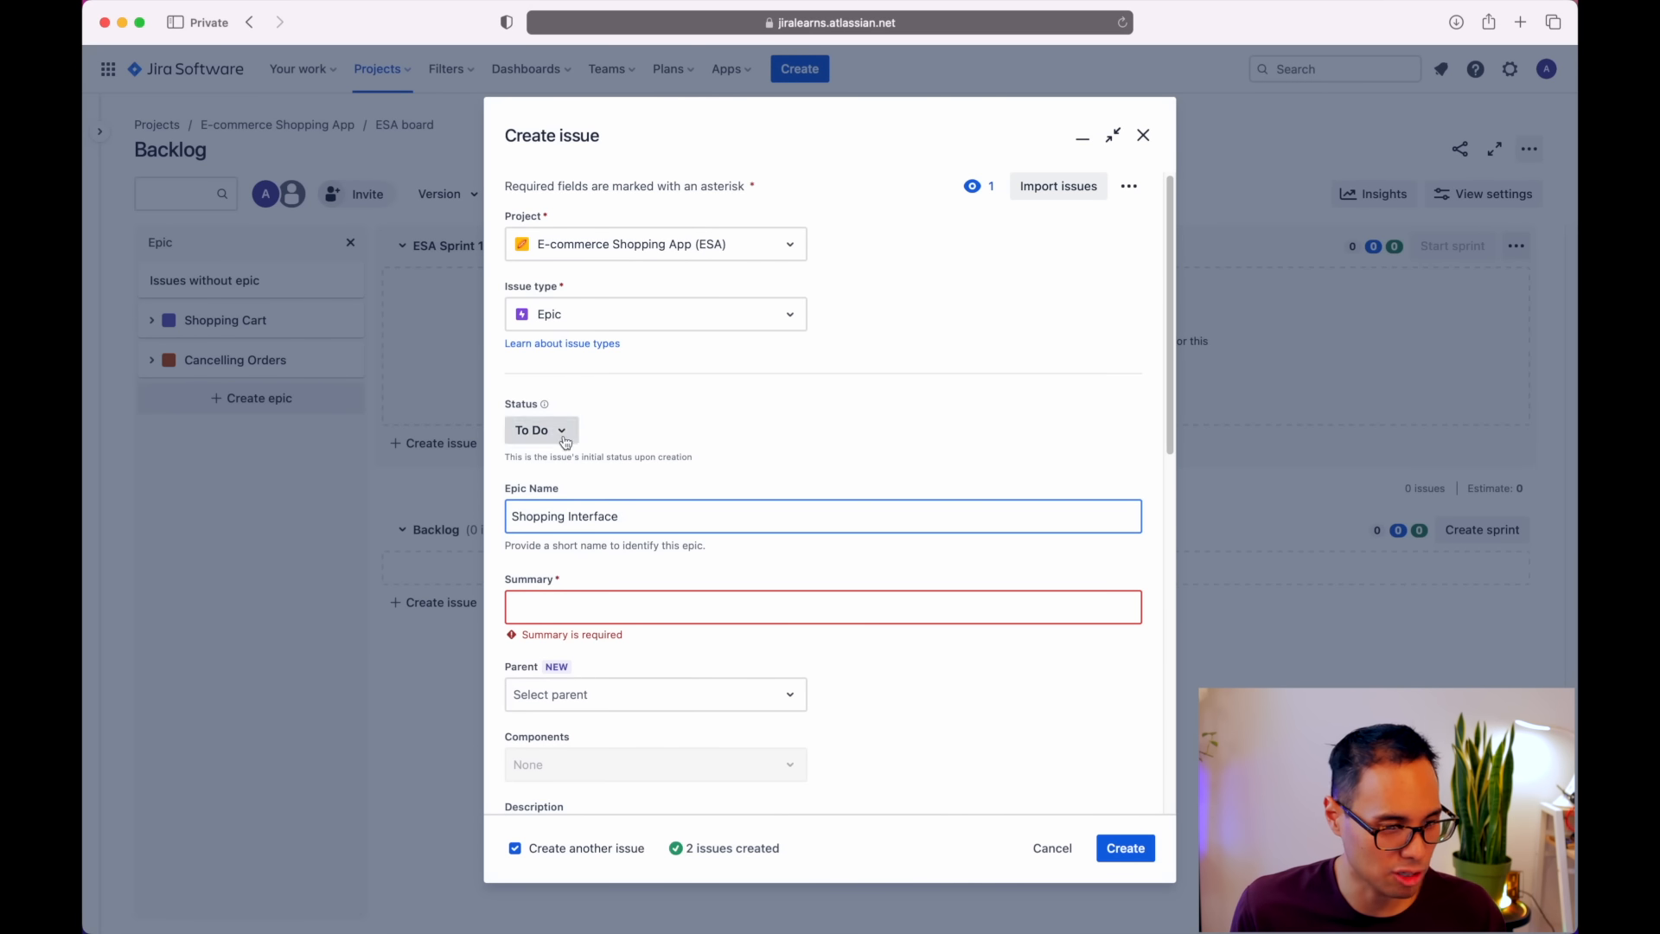
- Replace the leftover epic name and create an epic with "Product Search" as both name and summary
{"action": "left_click_drag", "start_coordinate": [622, 517], "coordinate": [85, 503]}
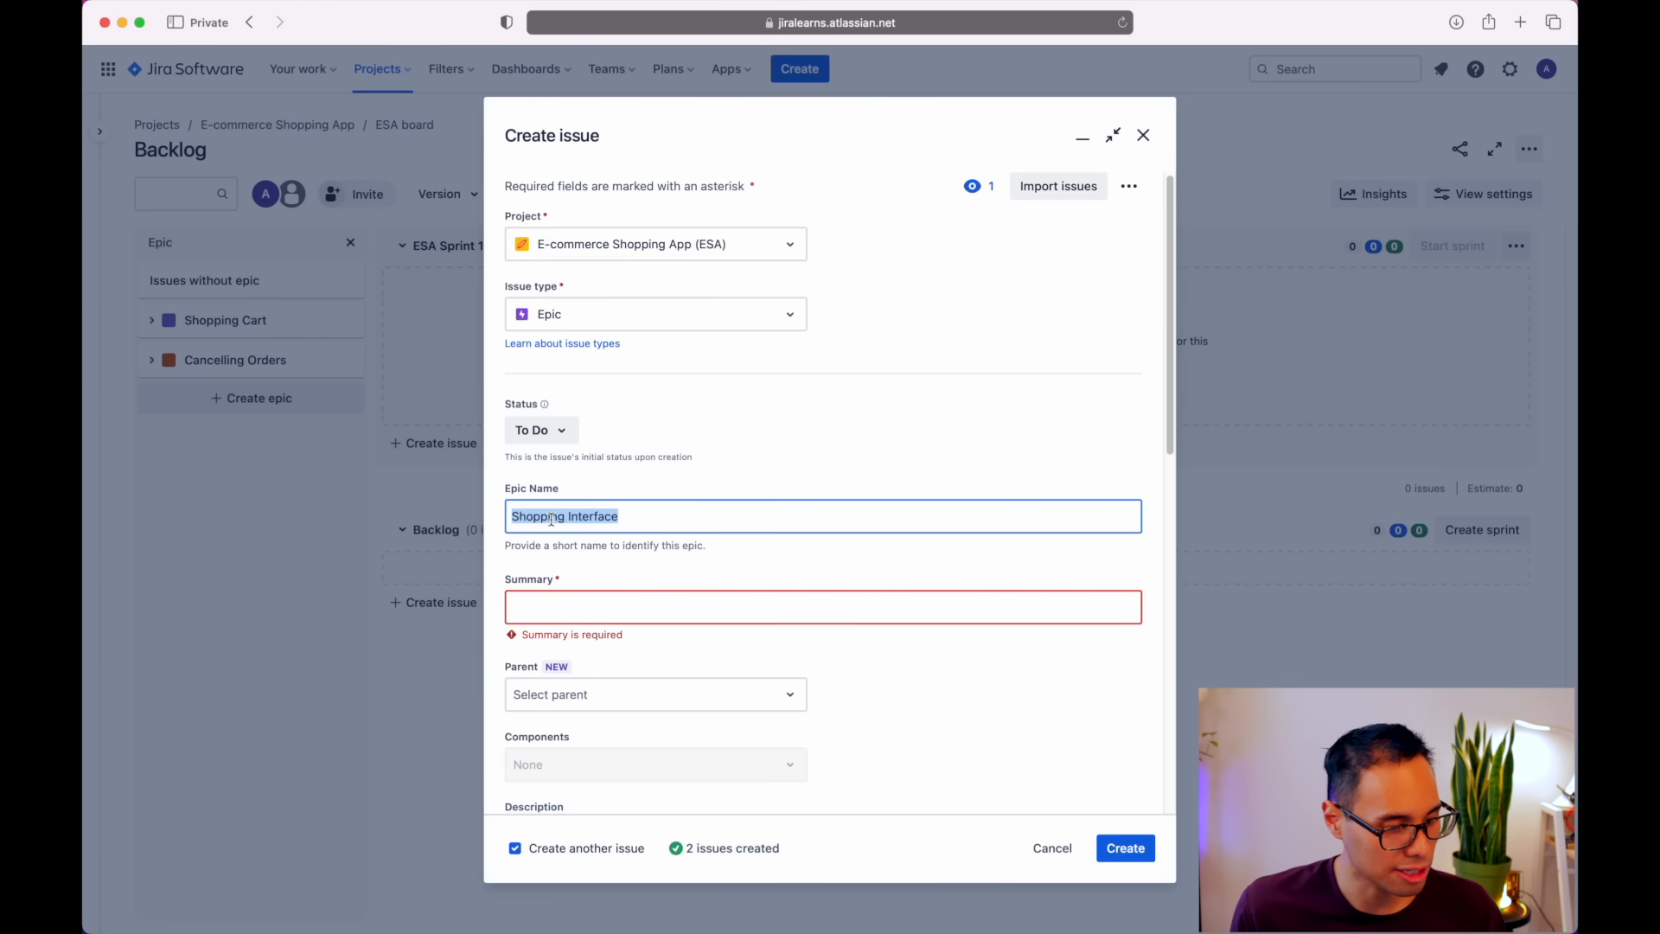
{"action": "key", "text": "BackSpace"}
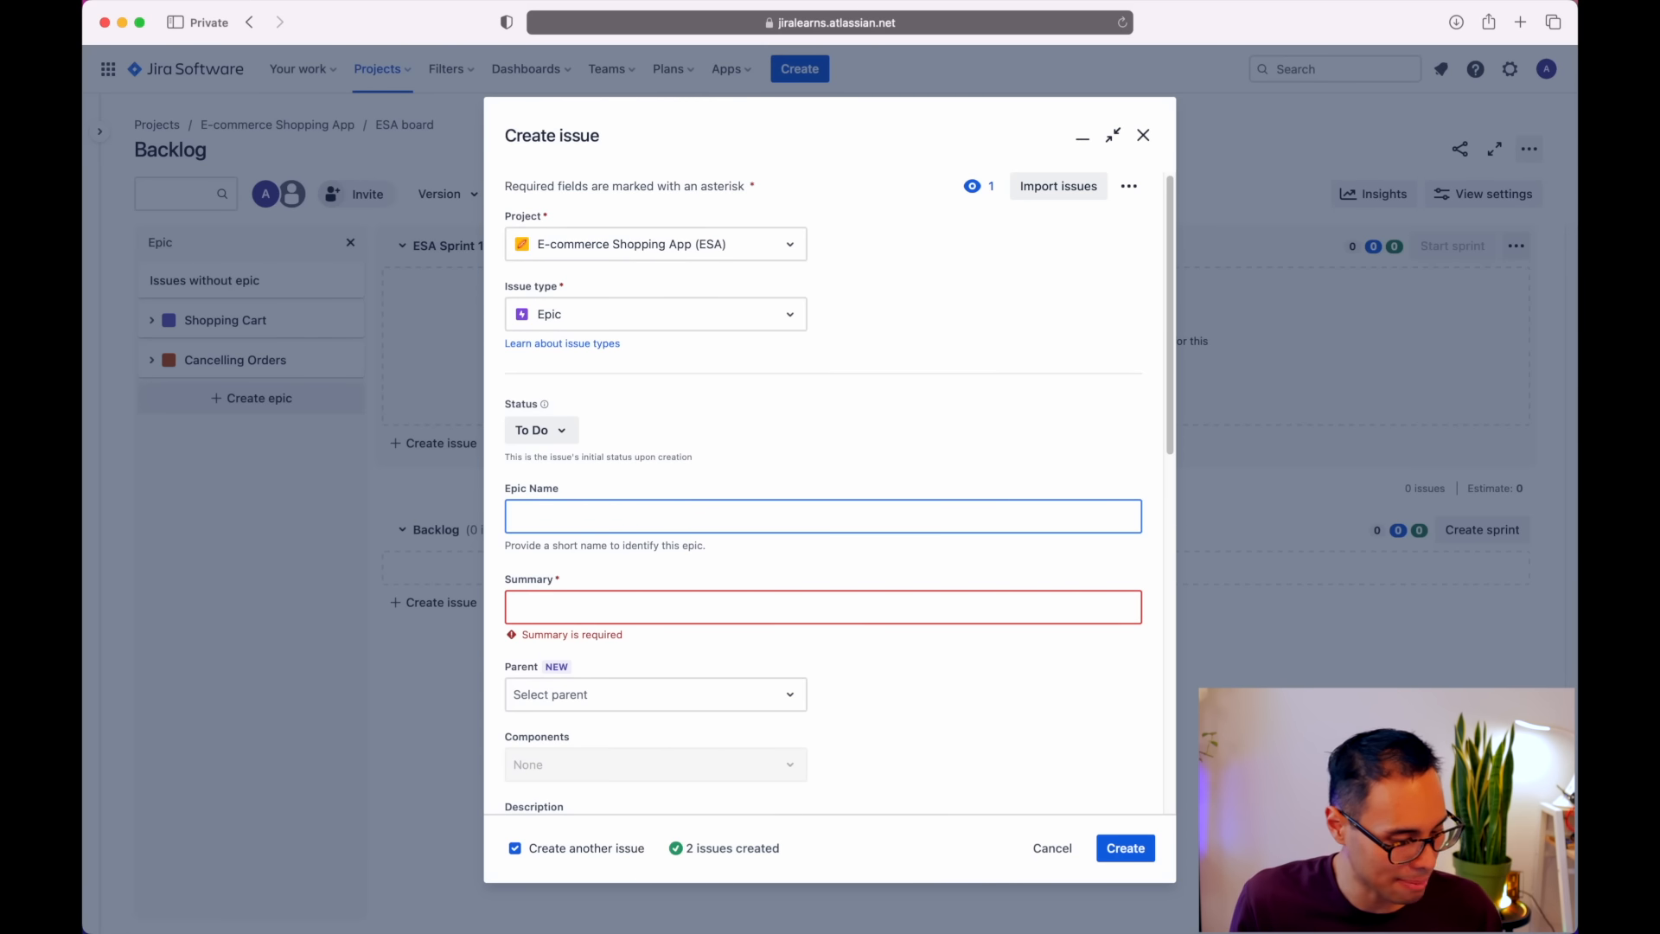
{"action": "type", "text": "Product Search"}
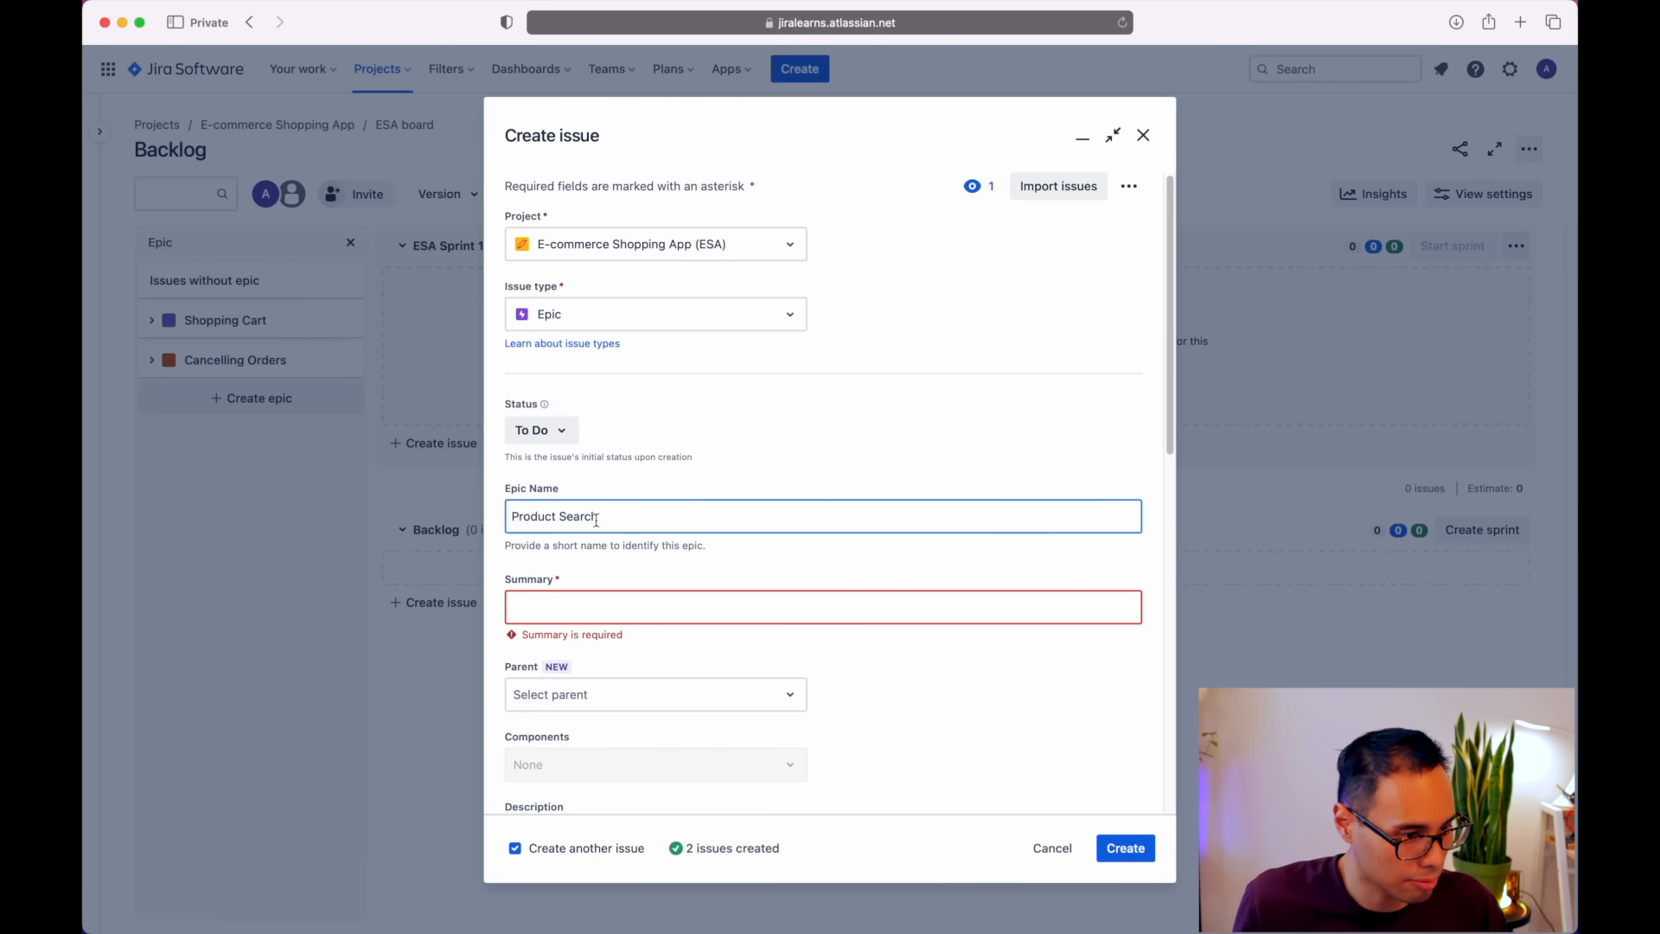
{"action": "left_click", "coordinate": [543, 607]}
{"action": "type", "text": "Product Search"}
{"action": "left_click", "coordinate": [1136, 854]}
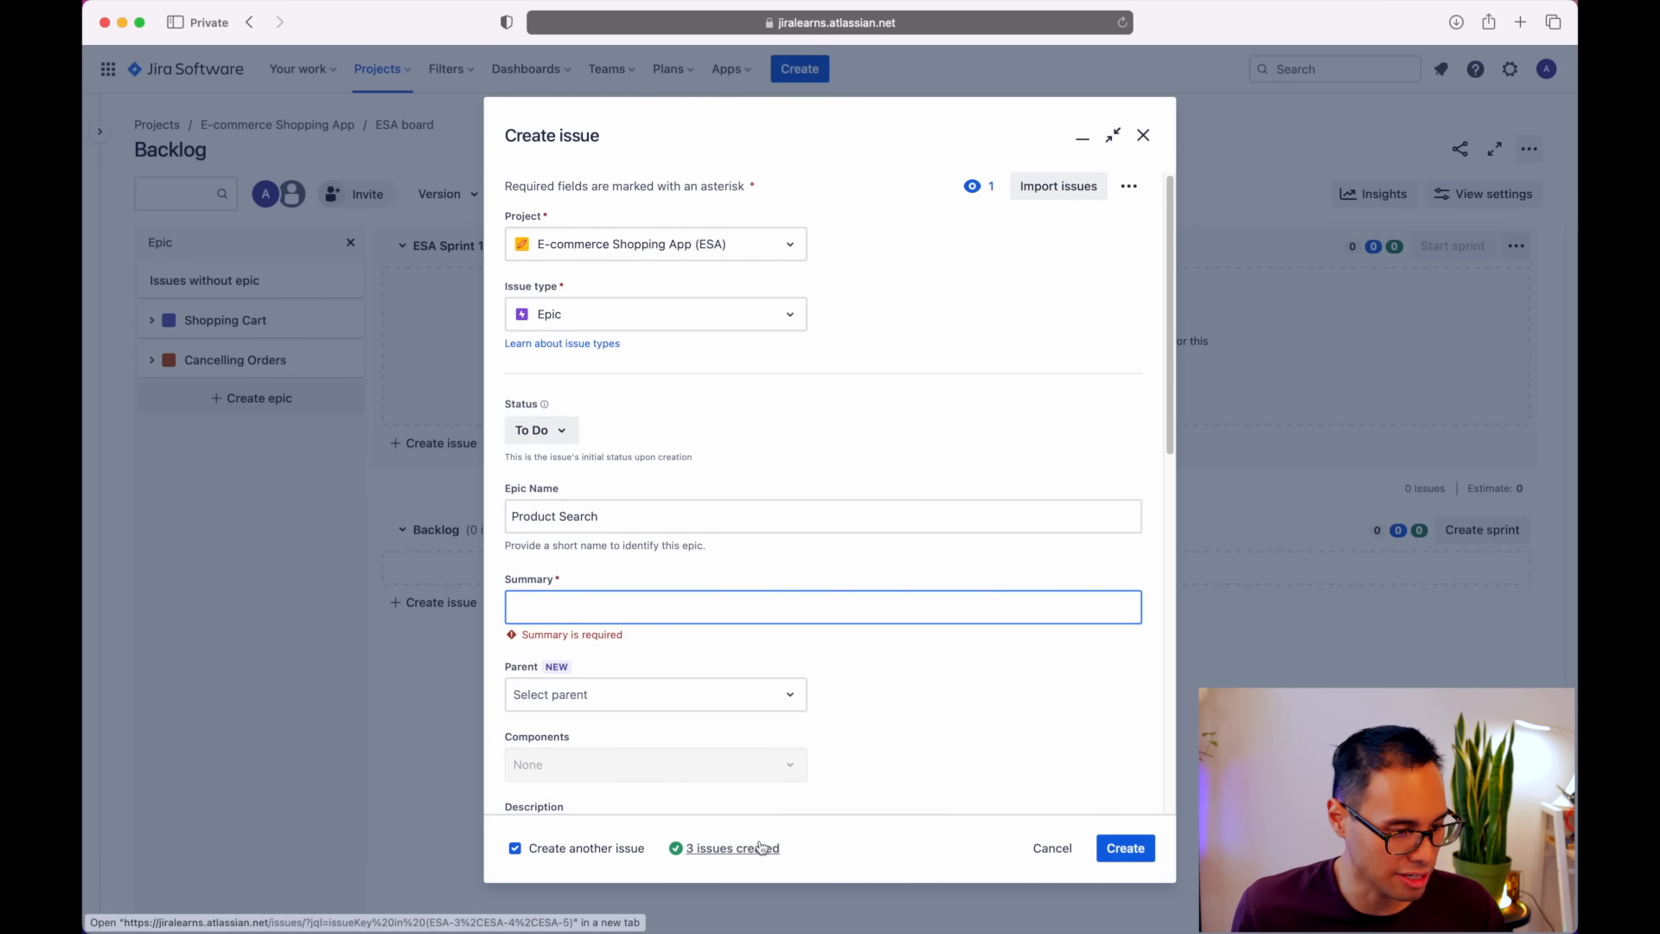
- Create another epic with "Loyalties Program" as both epic name and summary
{"action": "left_click_drag", "start_coordinate": [648, 531], "coordinate": [501, 519]}
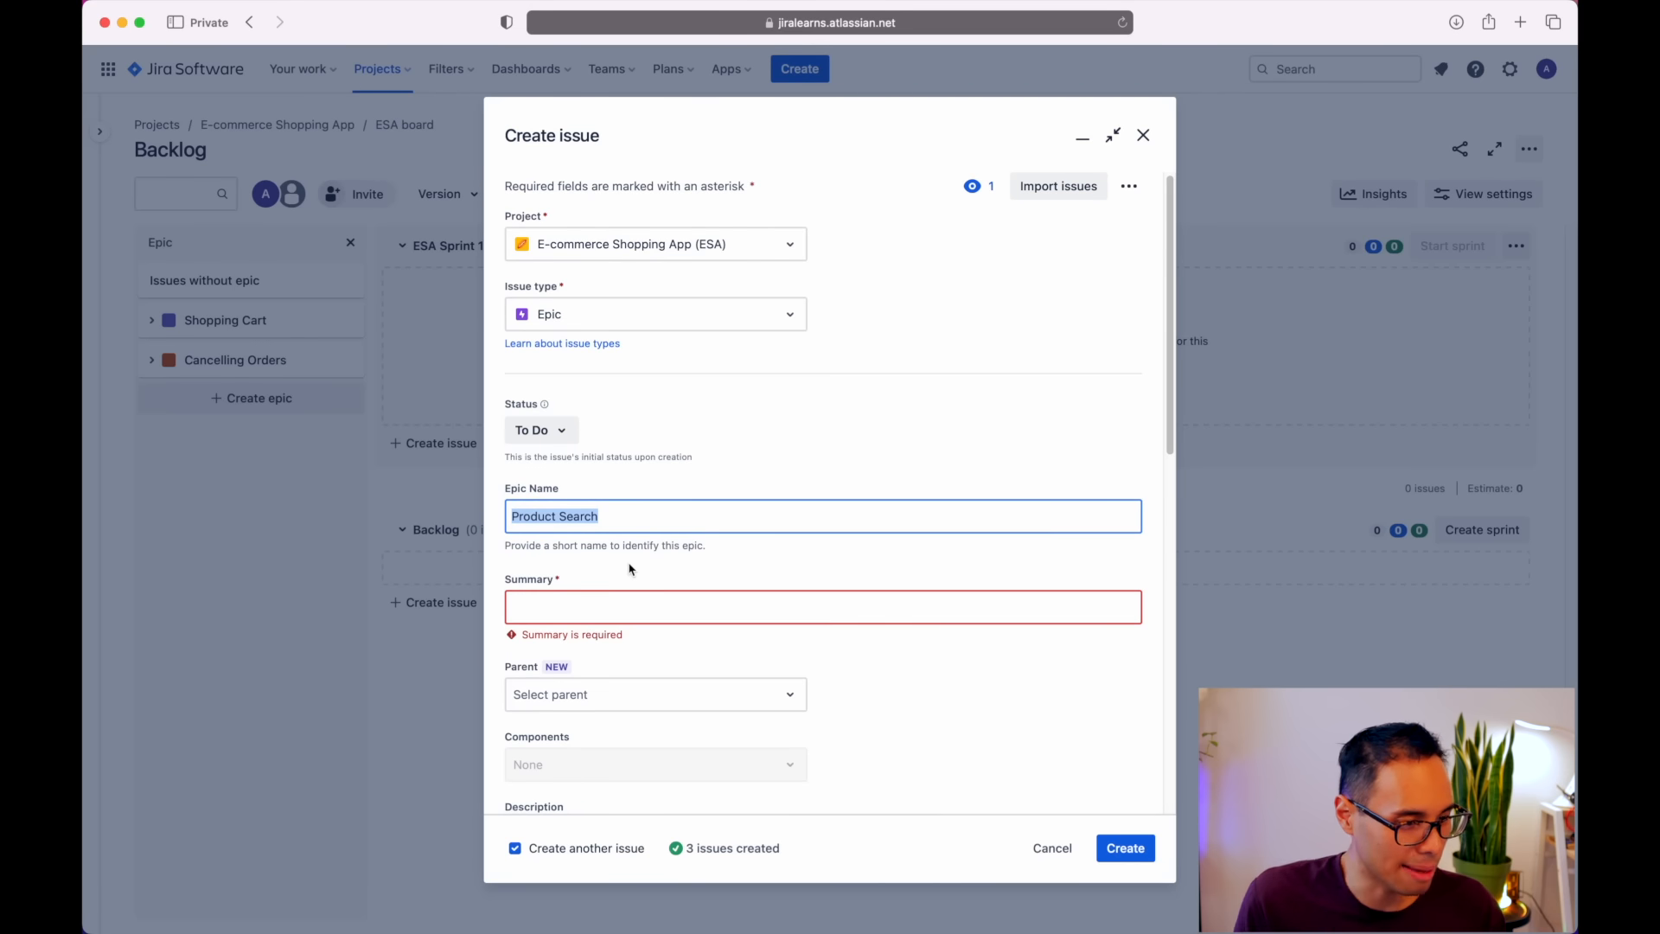
{"action": "key", "text": "BackSpace"}
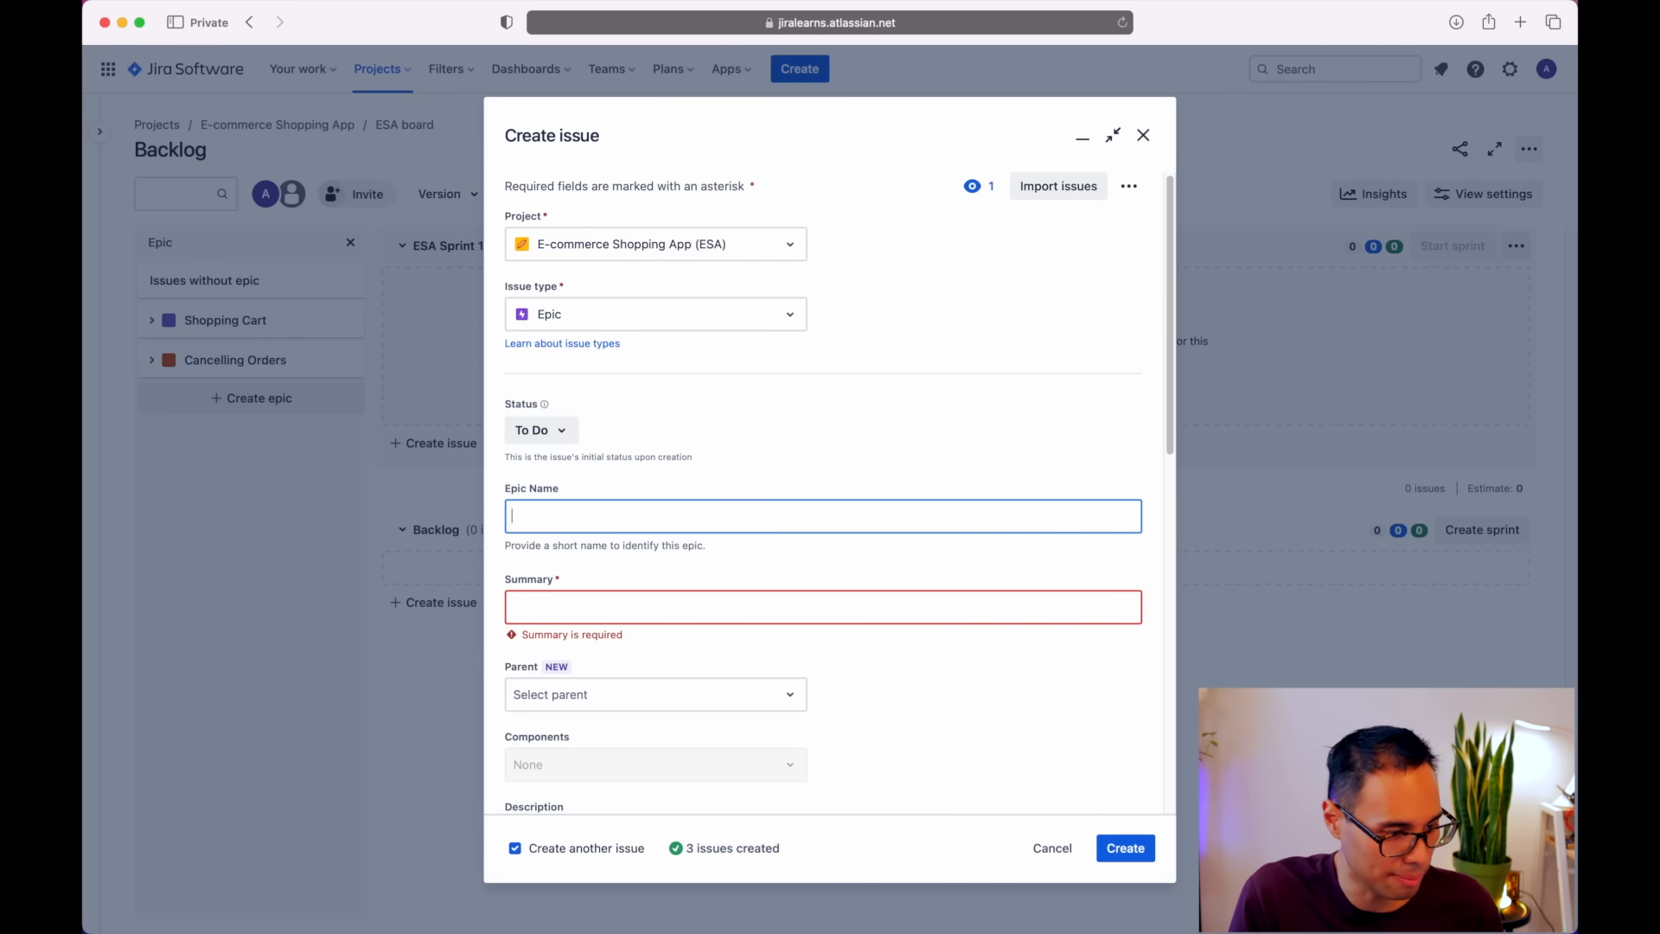
{"action": "type", "text": "Loyalties Program"}
{"action": "key", "text": "Tab"}
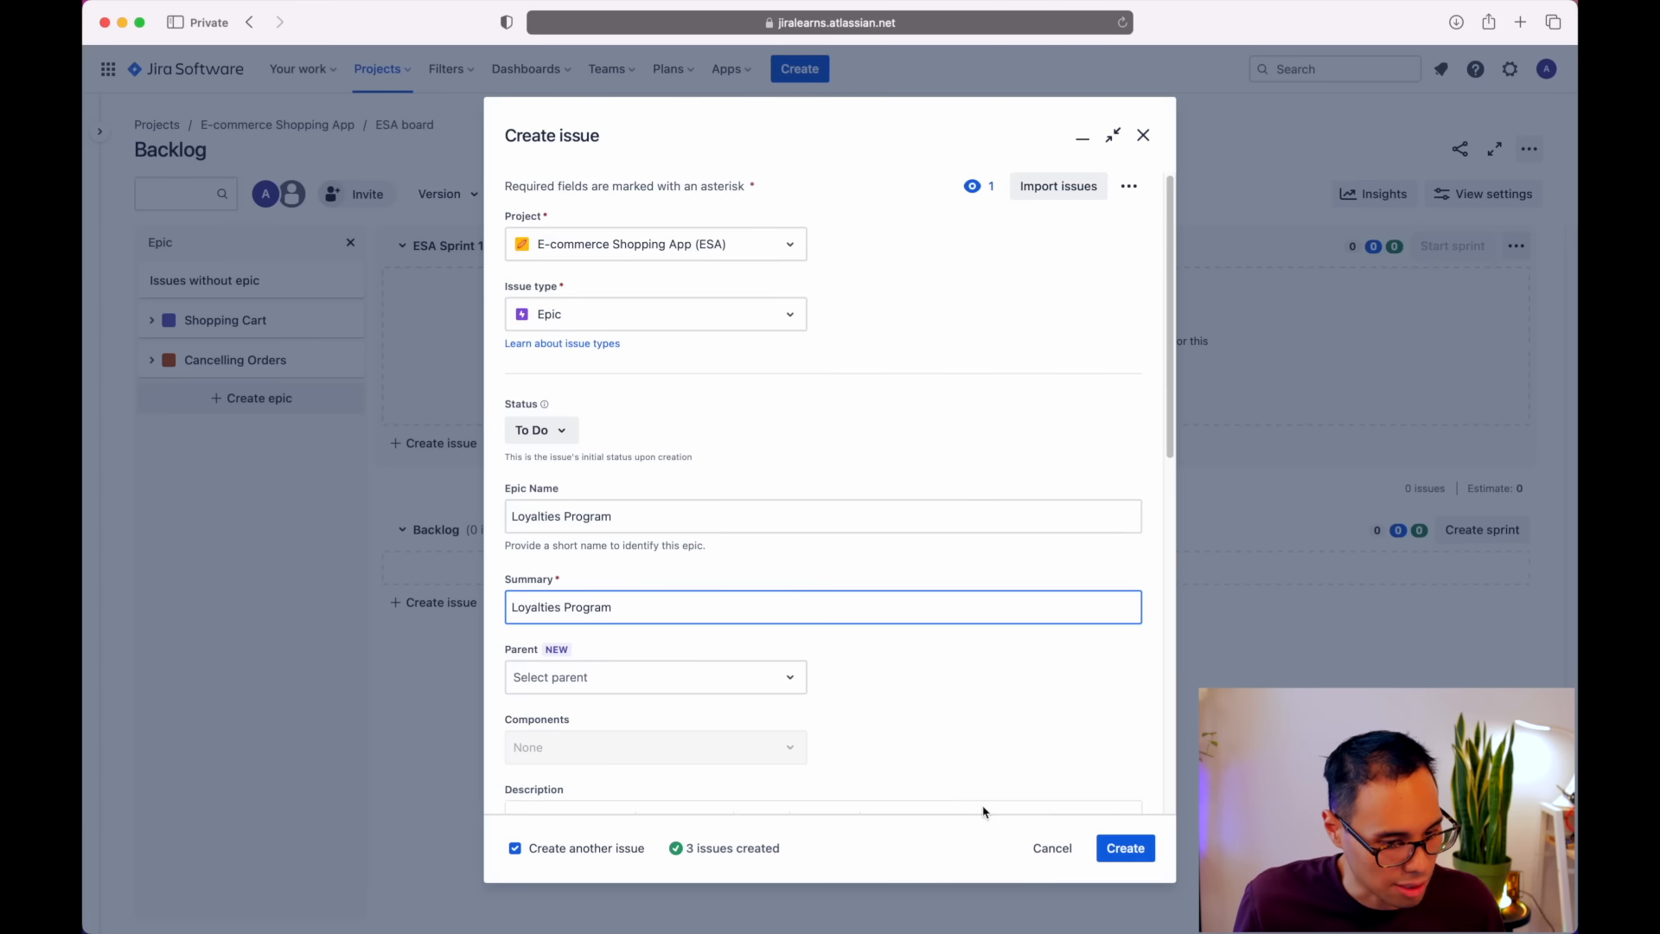
{"action": "left_click", "coordinate": [1115, 843]}
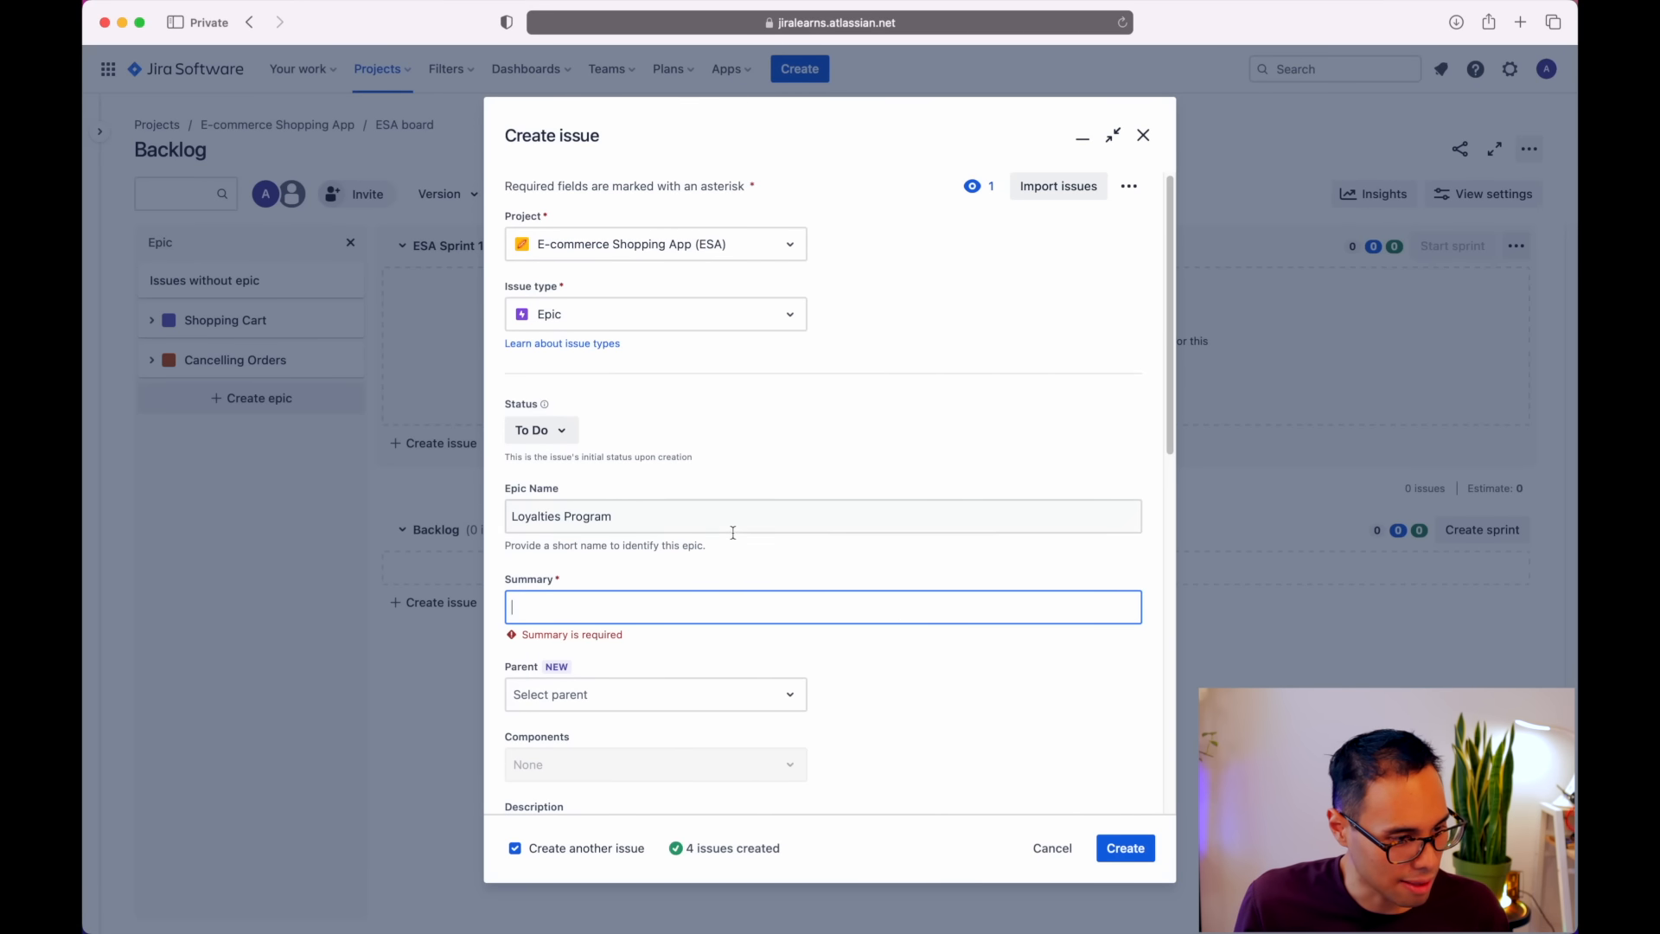
- Create another epic with "Shopping Location" as both epic name and summary
{"action": "left_click_drag", "start_coordinate": [689, 520], "coordinate": [374, 492]}
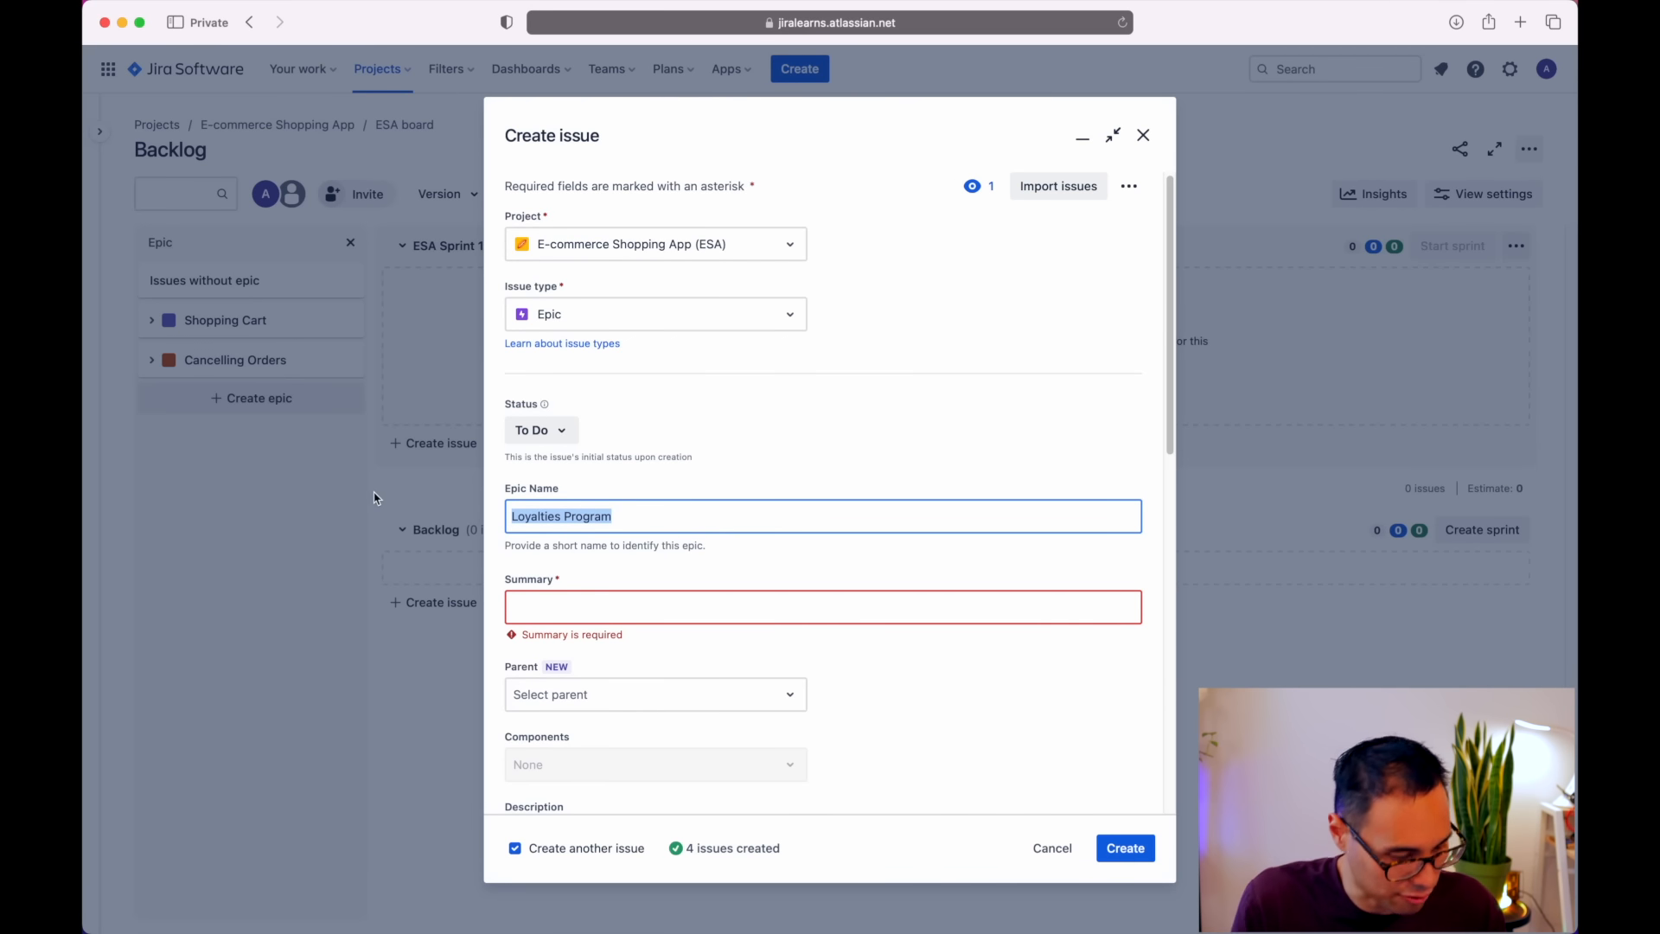
{"action": "type", "text": "Shopping Location"}
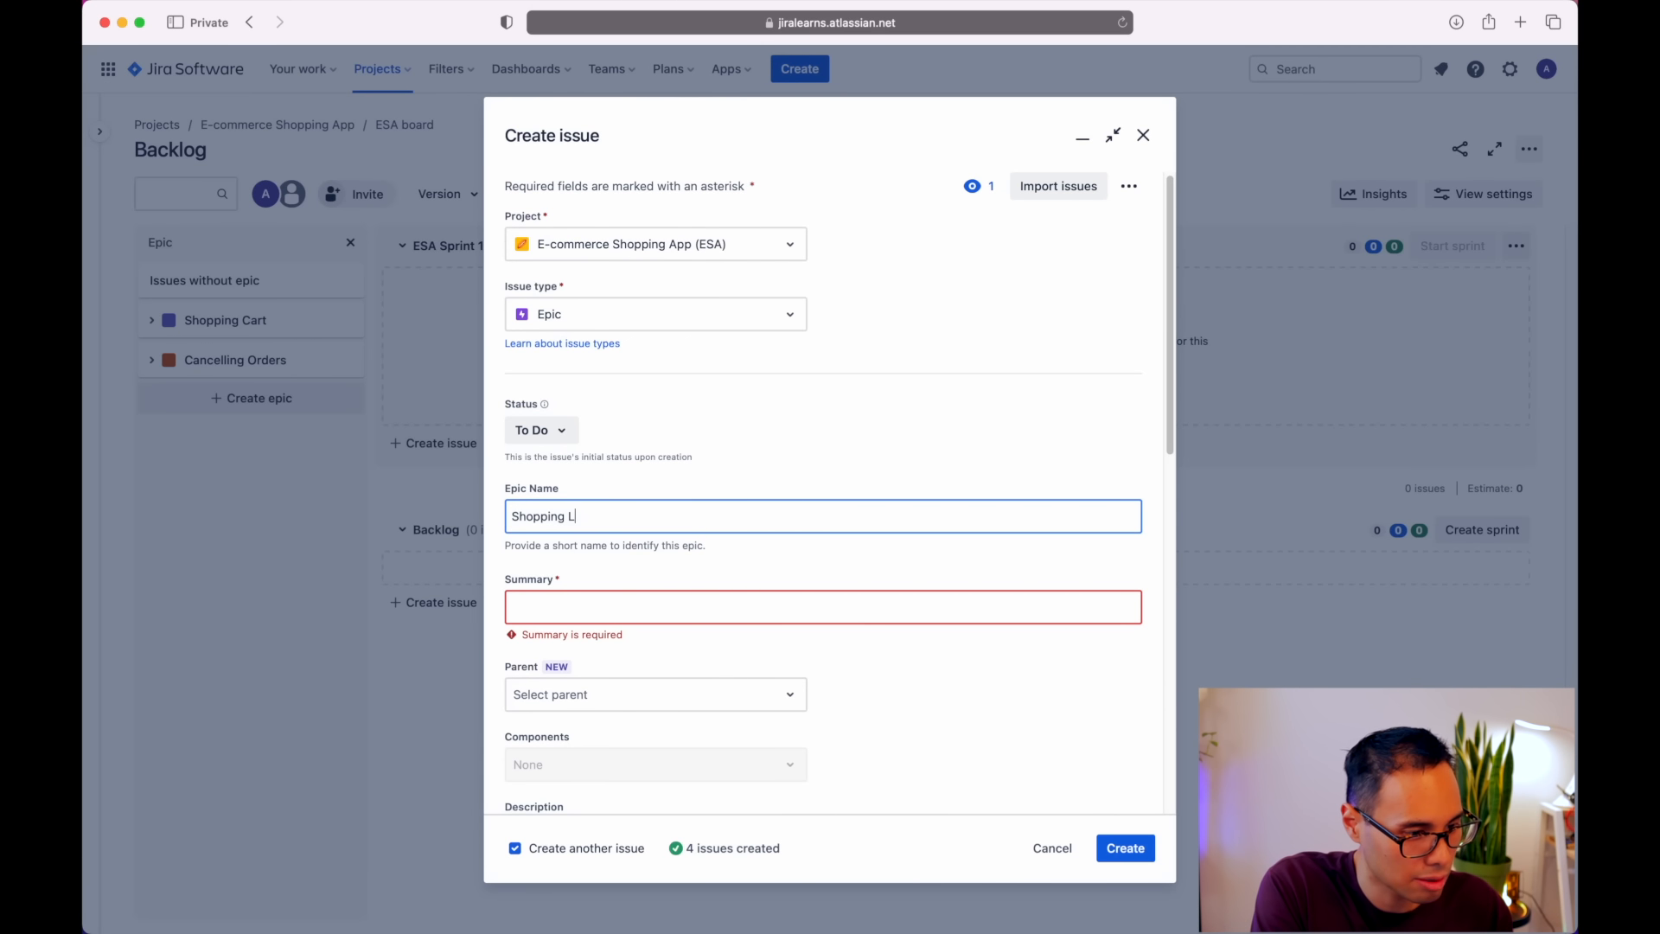
{"action": "triple_click", "coordinate": [631, 516]}
{"action": "key", "text": "super+c"}
{"action": "left_click", "coordinate": [646, 617]}
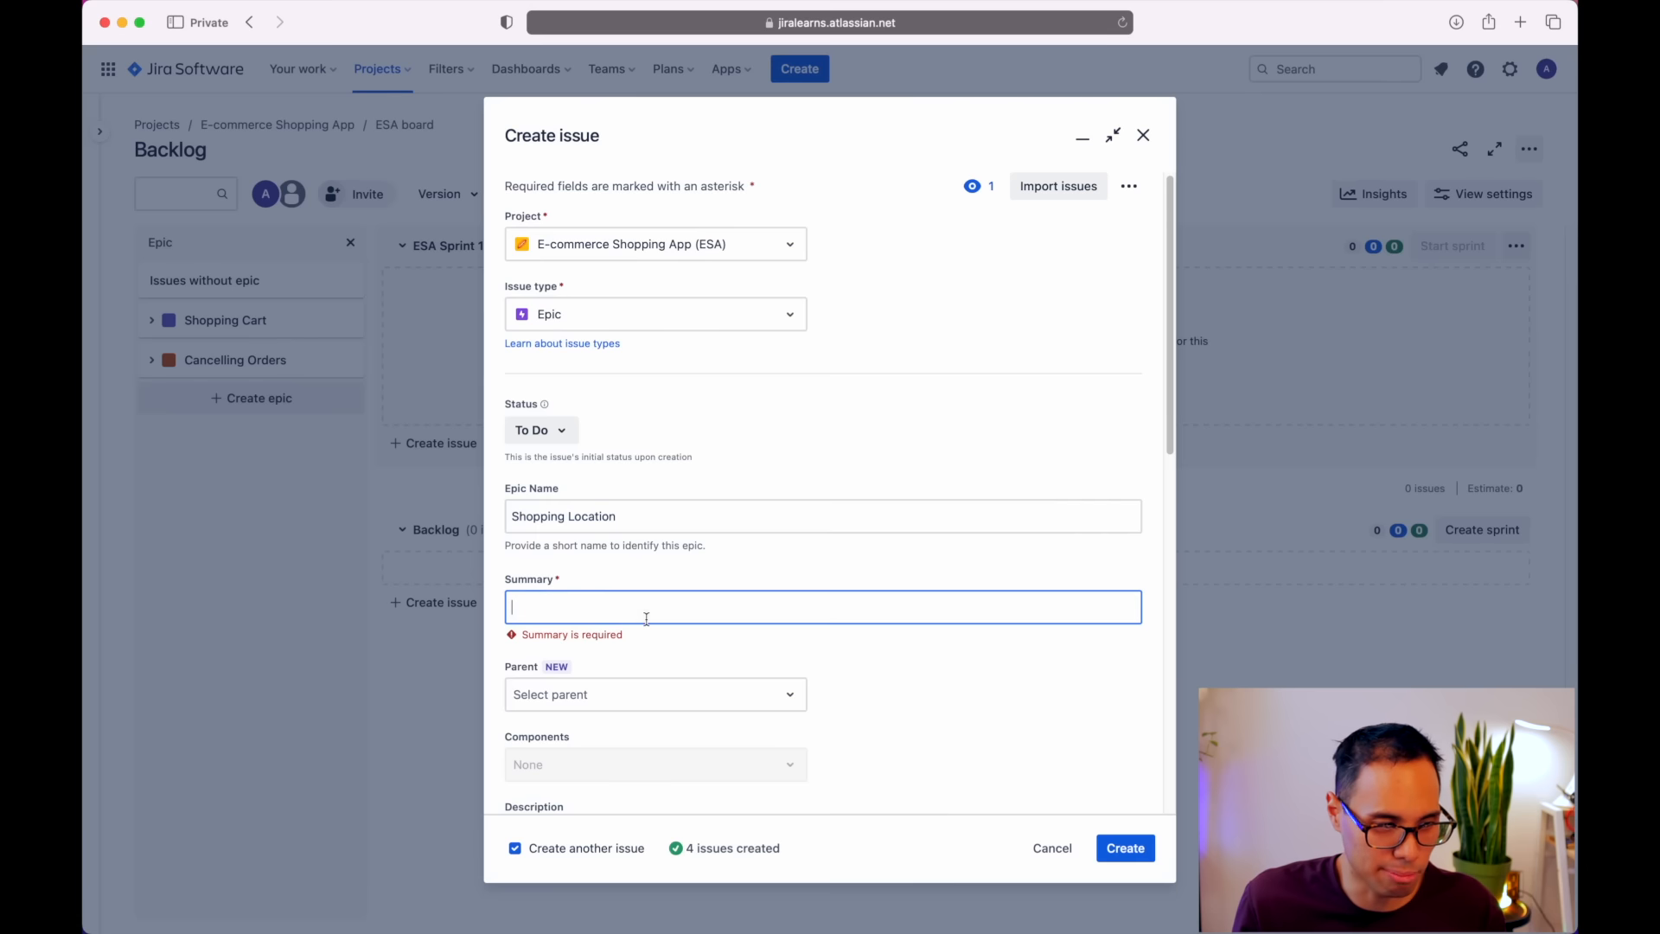
{"action": "key", "text": "super+v"}
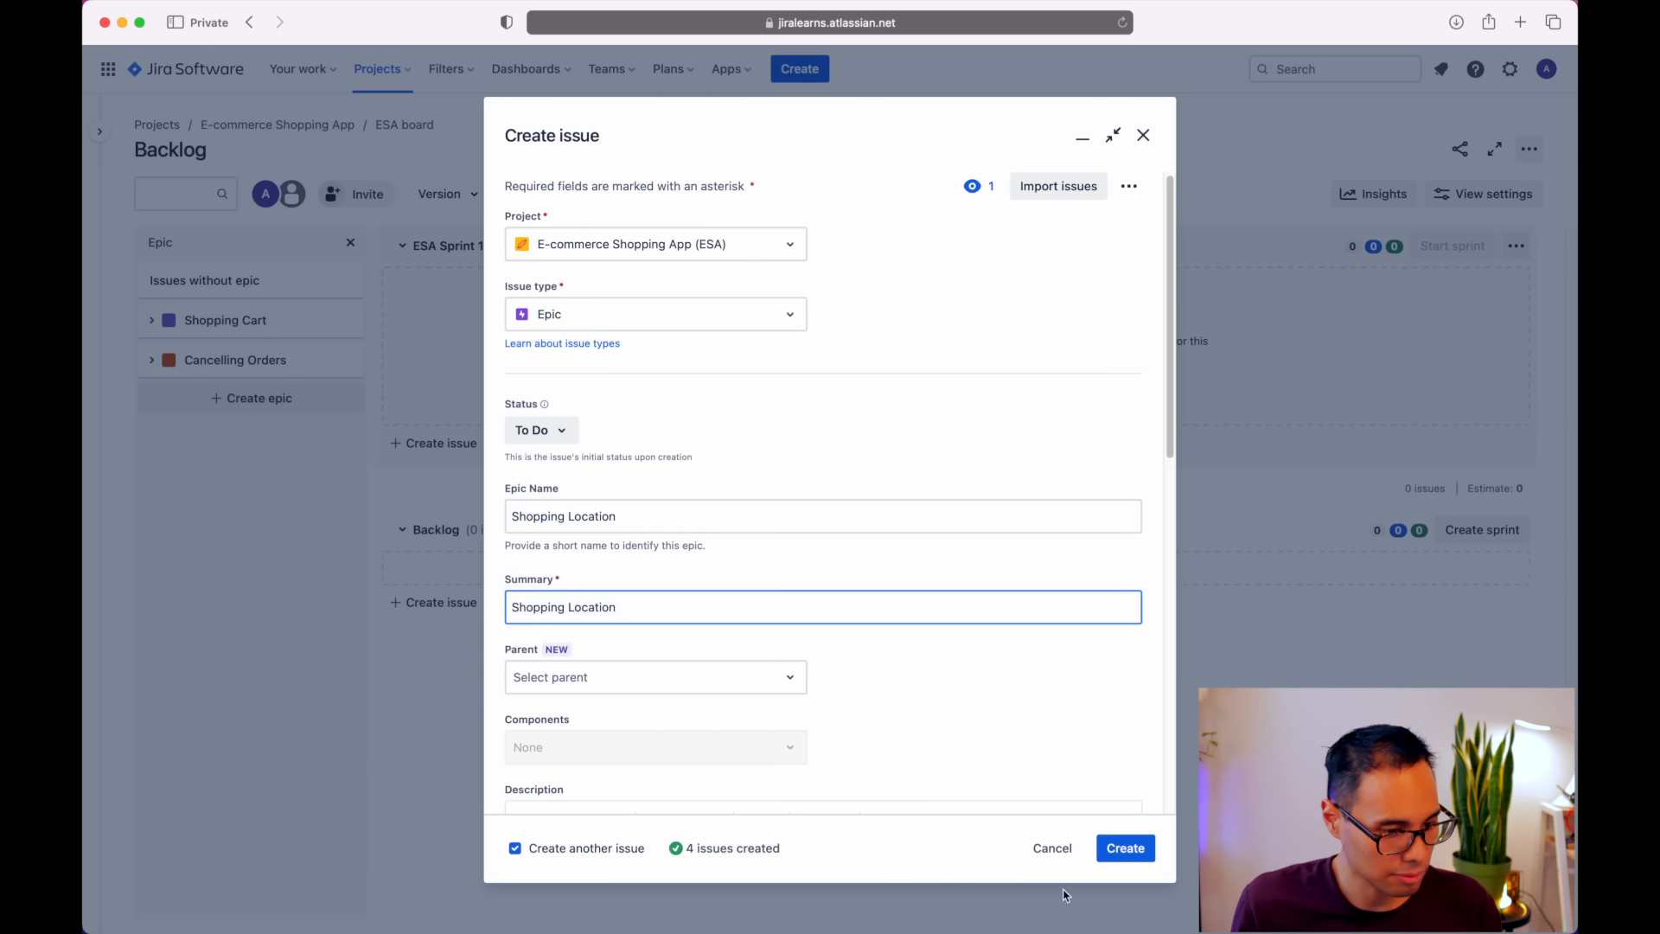
{"action": "left_click", "coordinate": [1134, 856]}
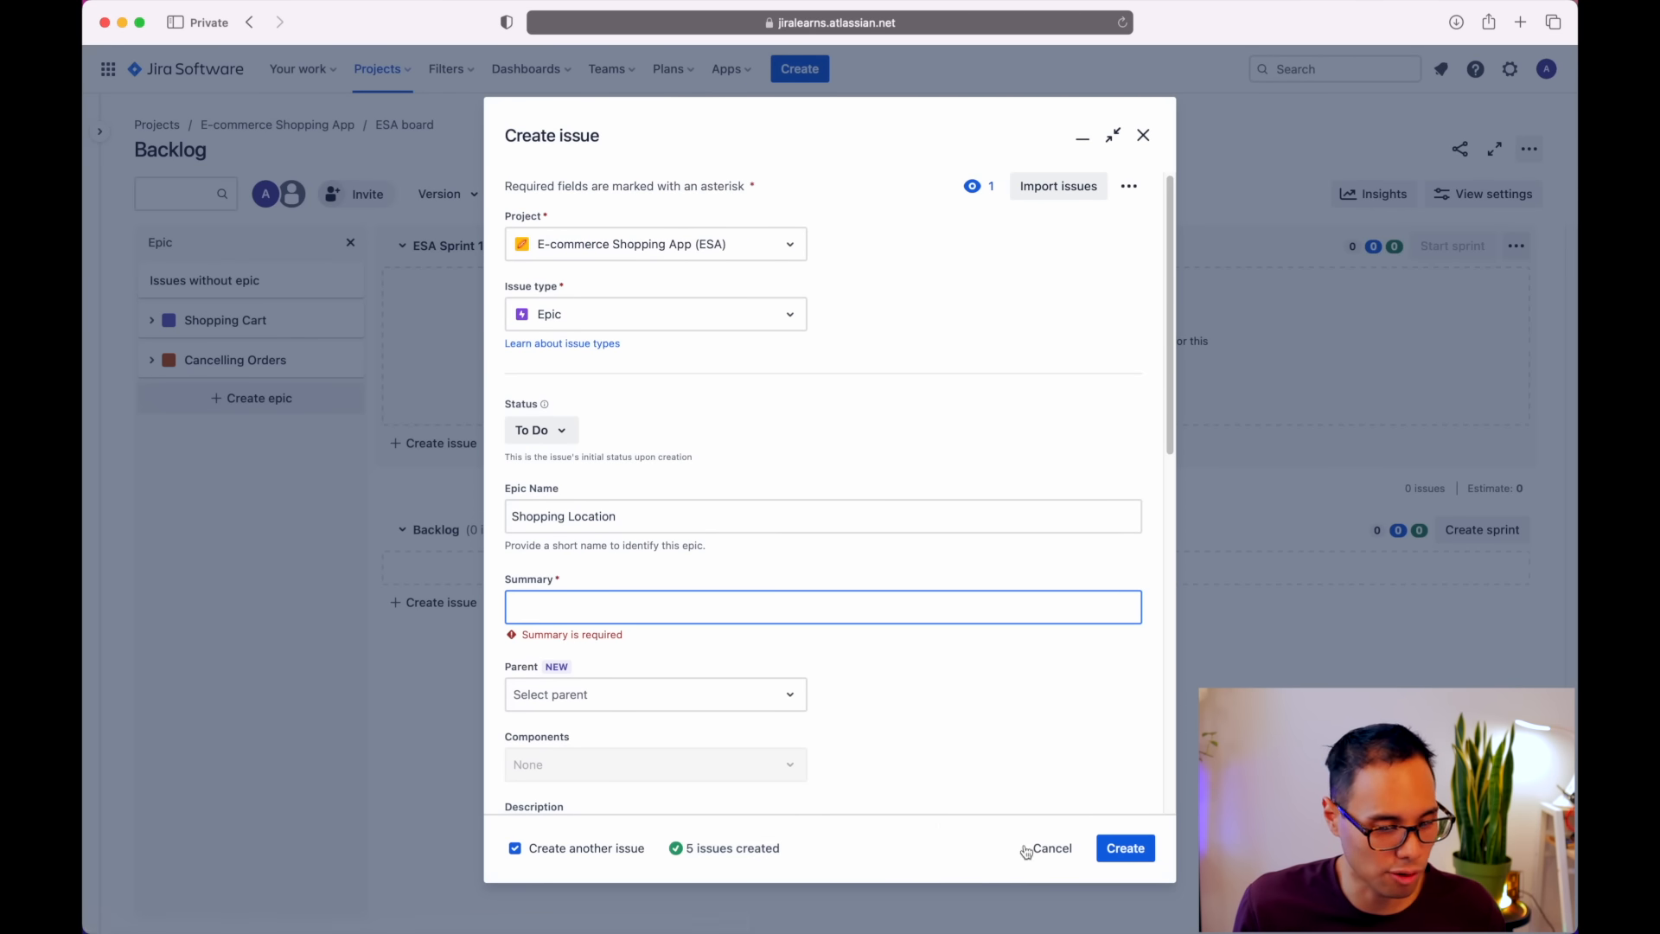
- Close the issue creation form, discarding the unsaved issue, and dismiss the creation notification
{"action": "left_click", "coordinate": [1143, 138]}
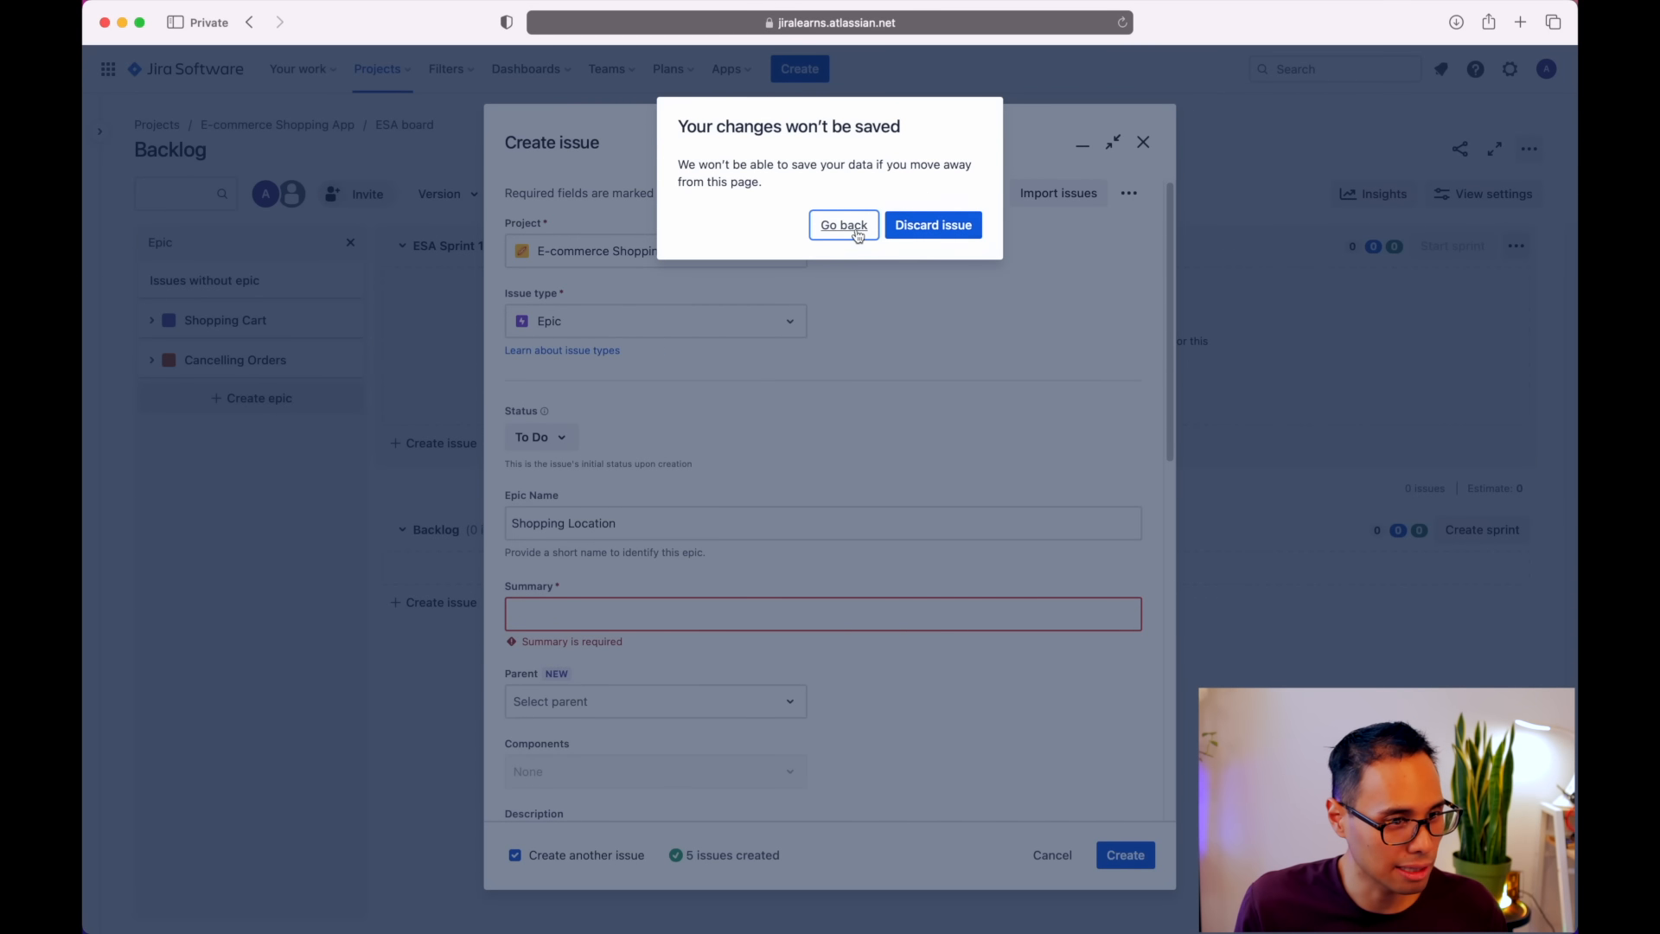
{"action": "left_click", "coordinate": [918, 231]}
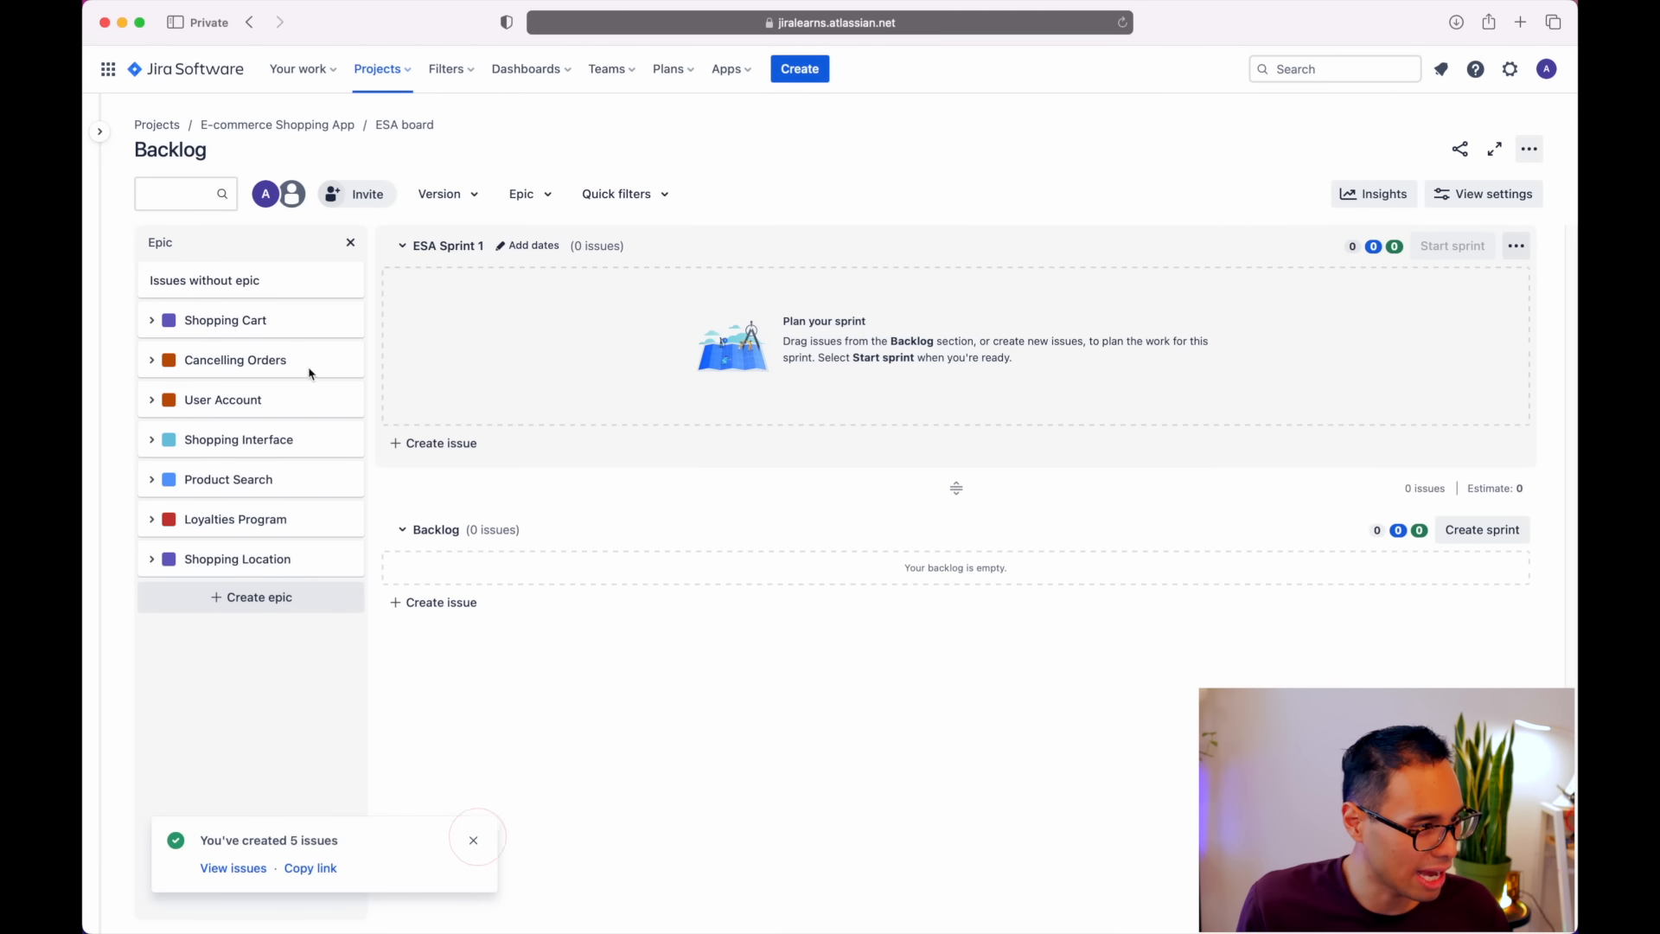
{"action": "left_click", "coordinate": [473, 840]}
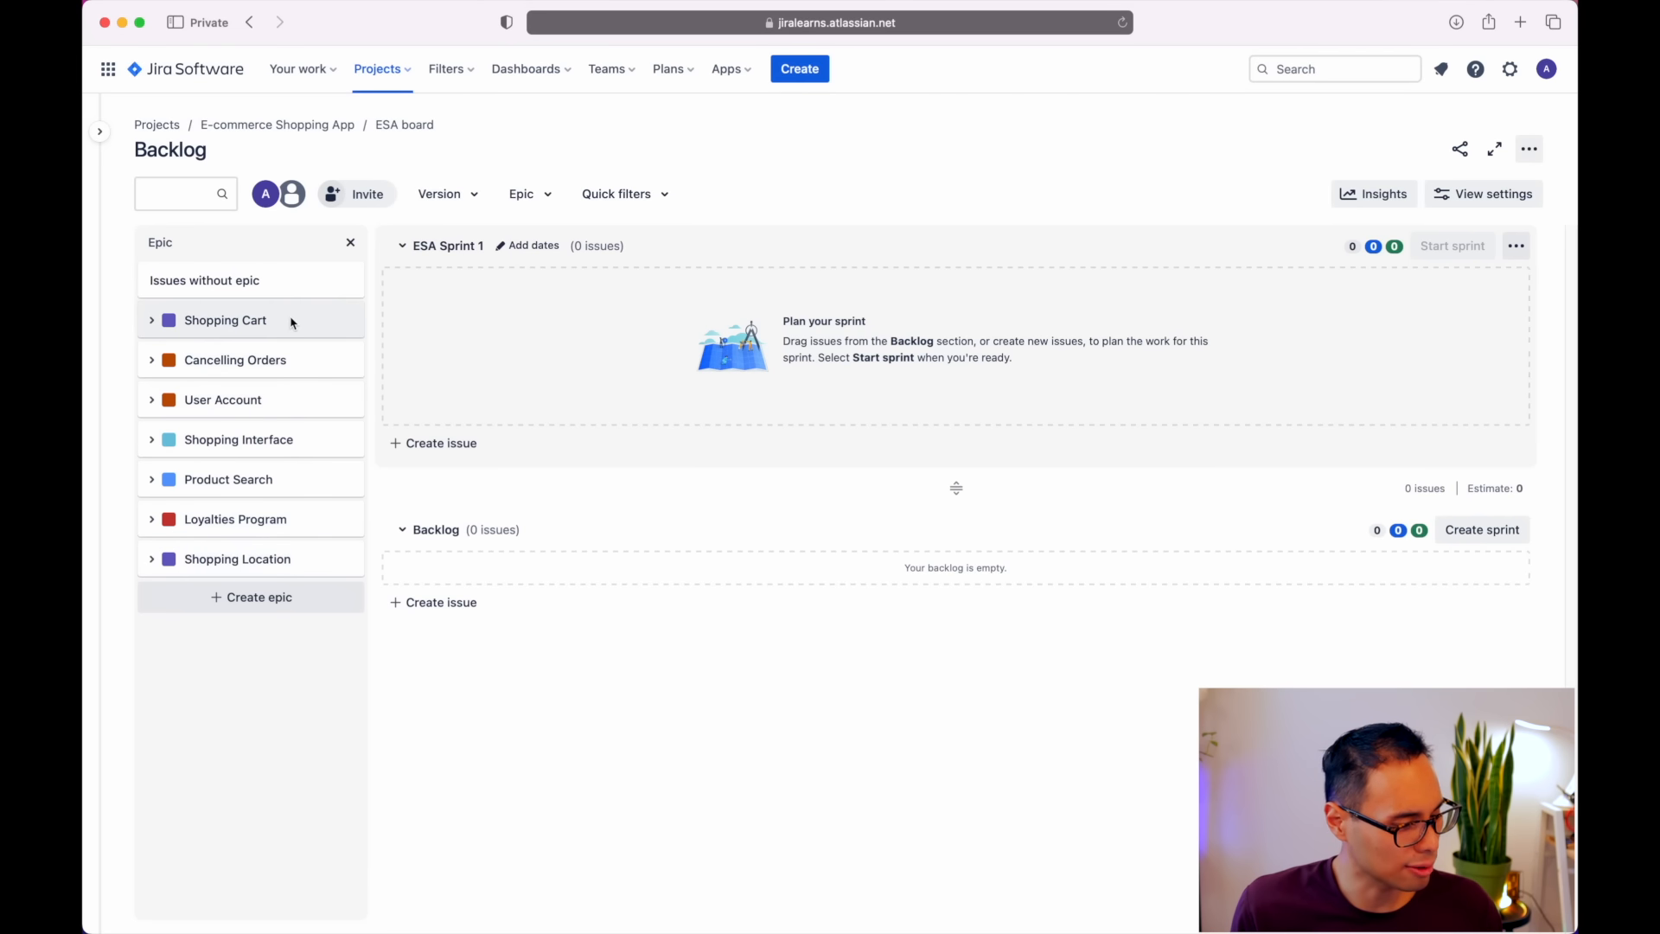
- Expand the Shopping Cart epic in the backlog's Epic panel and open its details
{"action": "left_click", "coordinate": [153, 322]}
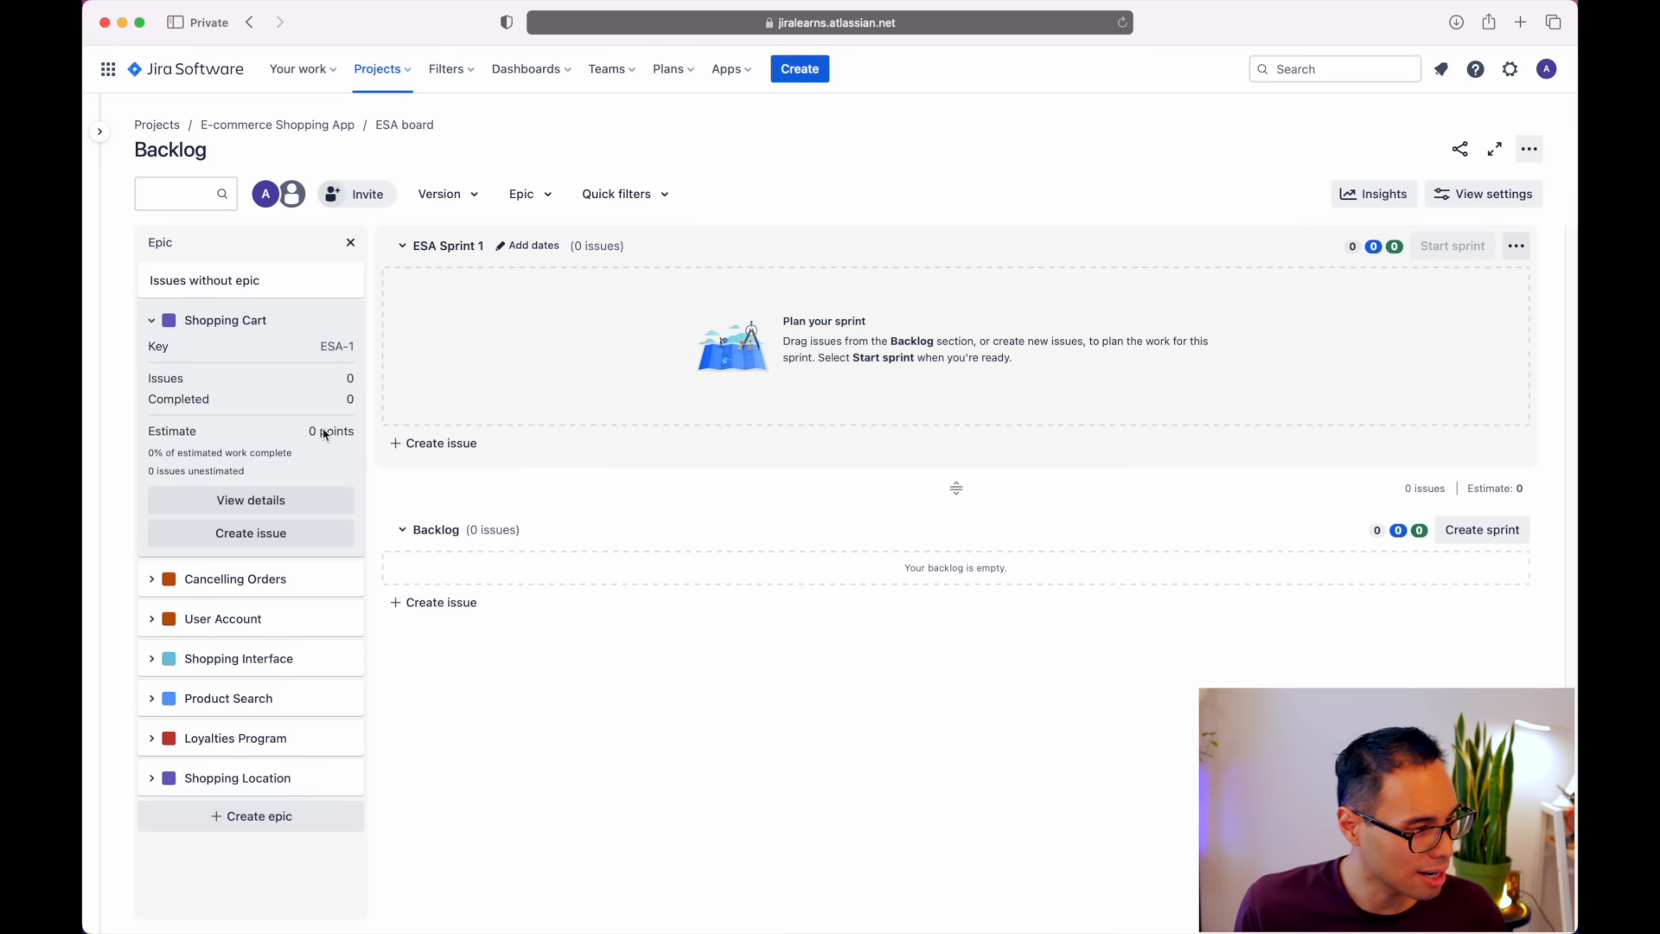
{"action": "left_click_drag", "start_coordinate": [312, 434], "coordinate": [271, 458]}
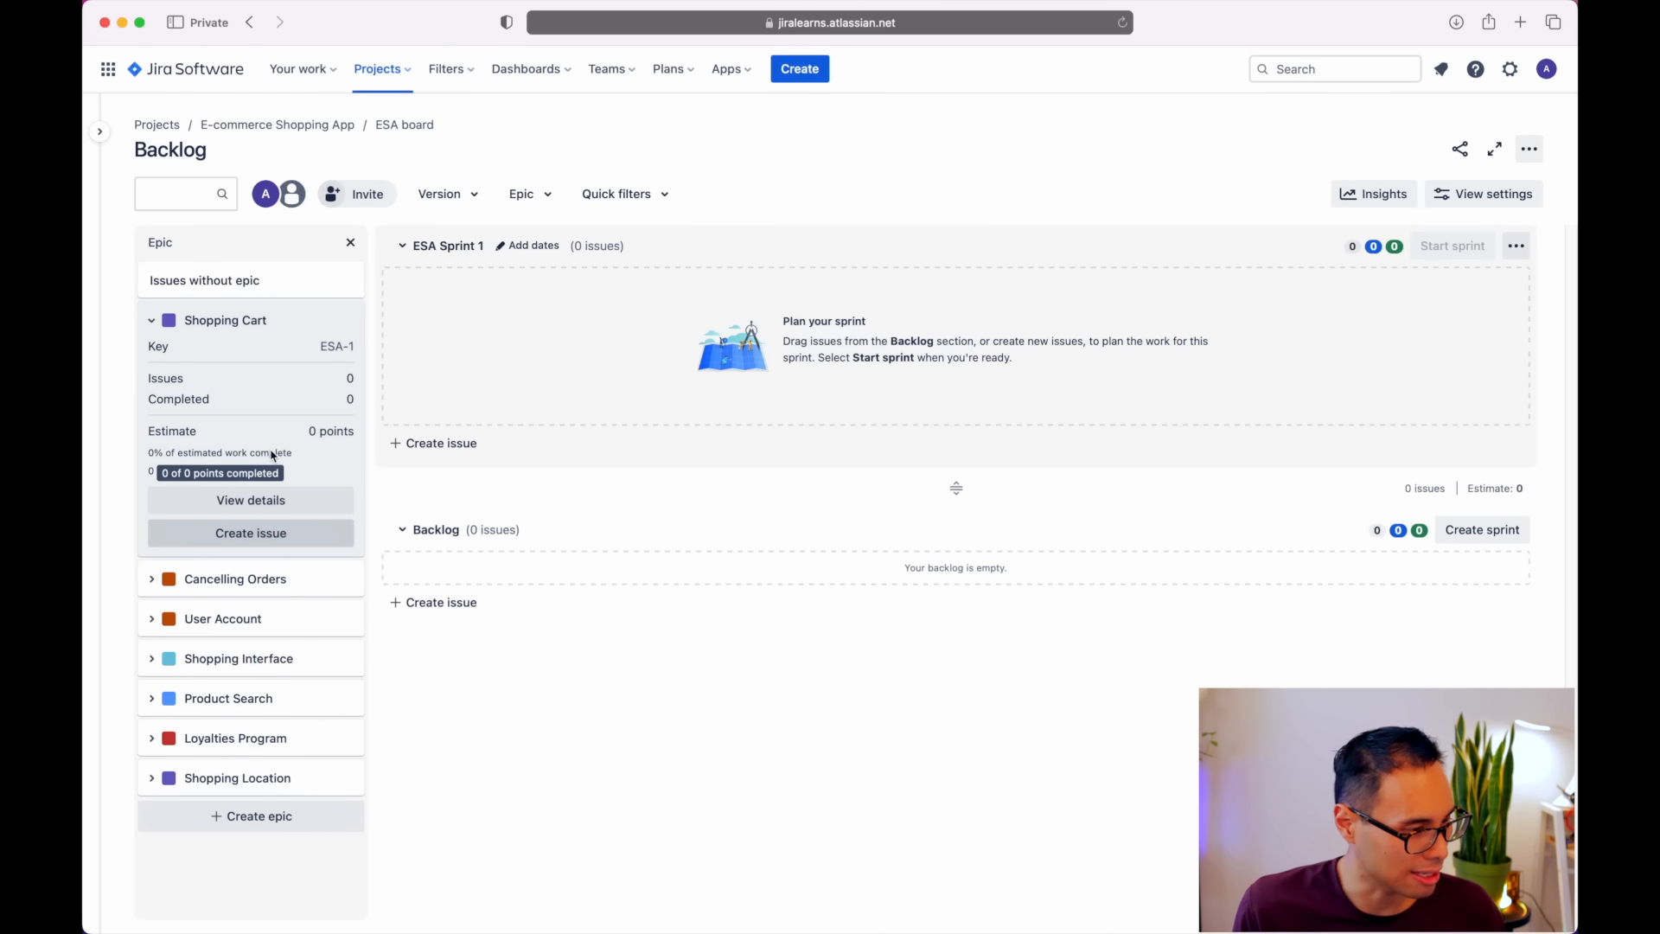
{"action": "left_click", "coordinate": [269, 505]}
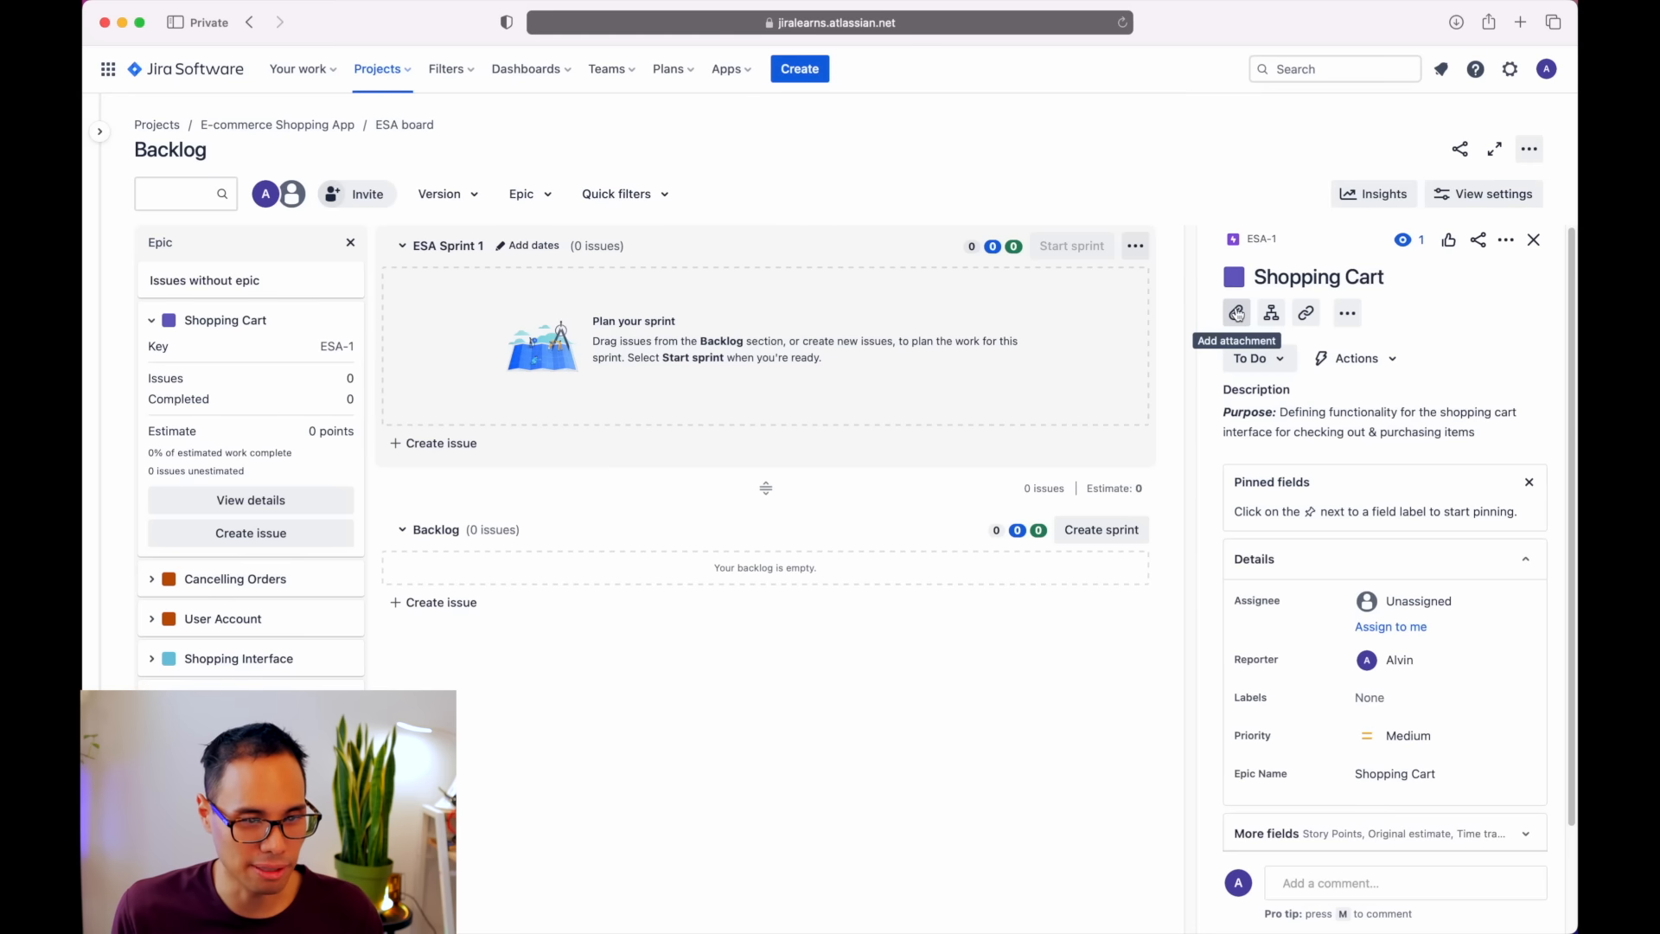
- Examine the Shopping Cart epic's link options and the statuses it can be moved to
{"action": "left_click", "coordinate": [1347, 313]}
{"action": "left_click", "coordinate": [1308, 317]}
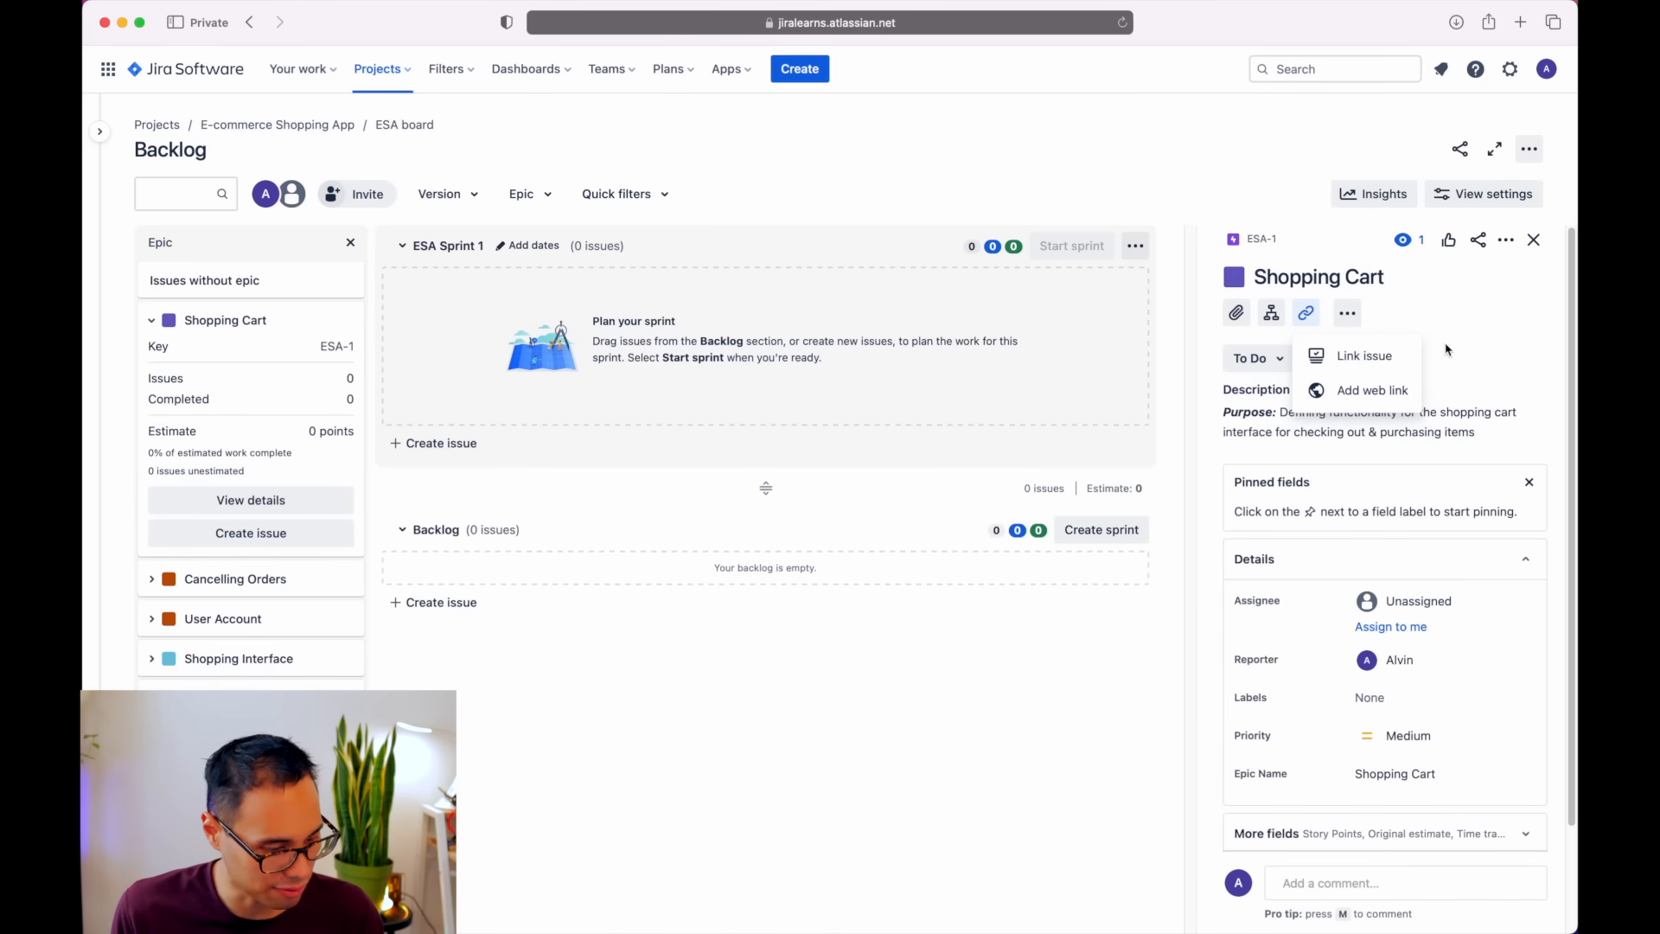
{"action": "left_click", "coordinate": [1452, 343]}
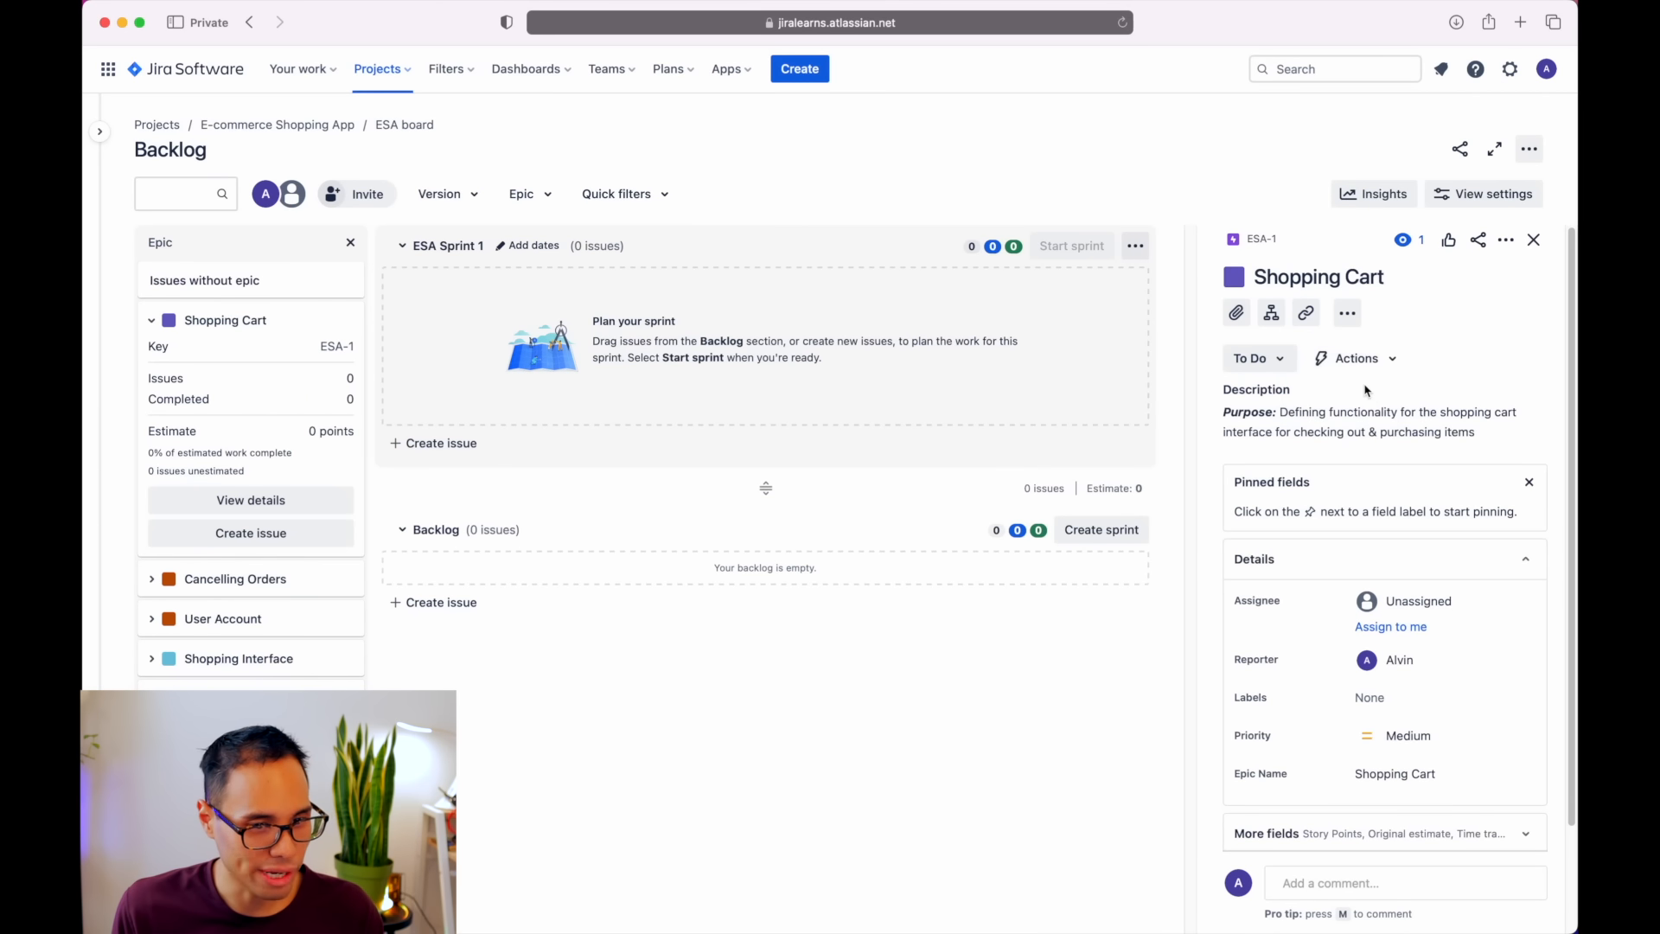
{"action": "left_click", "coordinate": [1278, 361]}
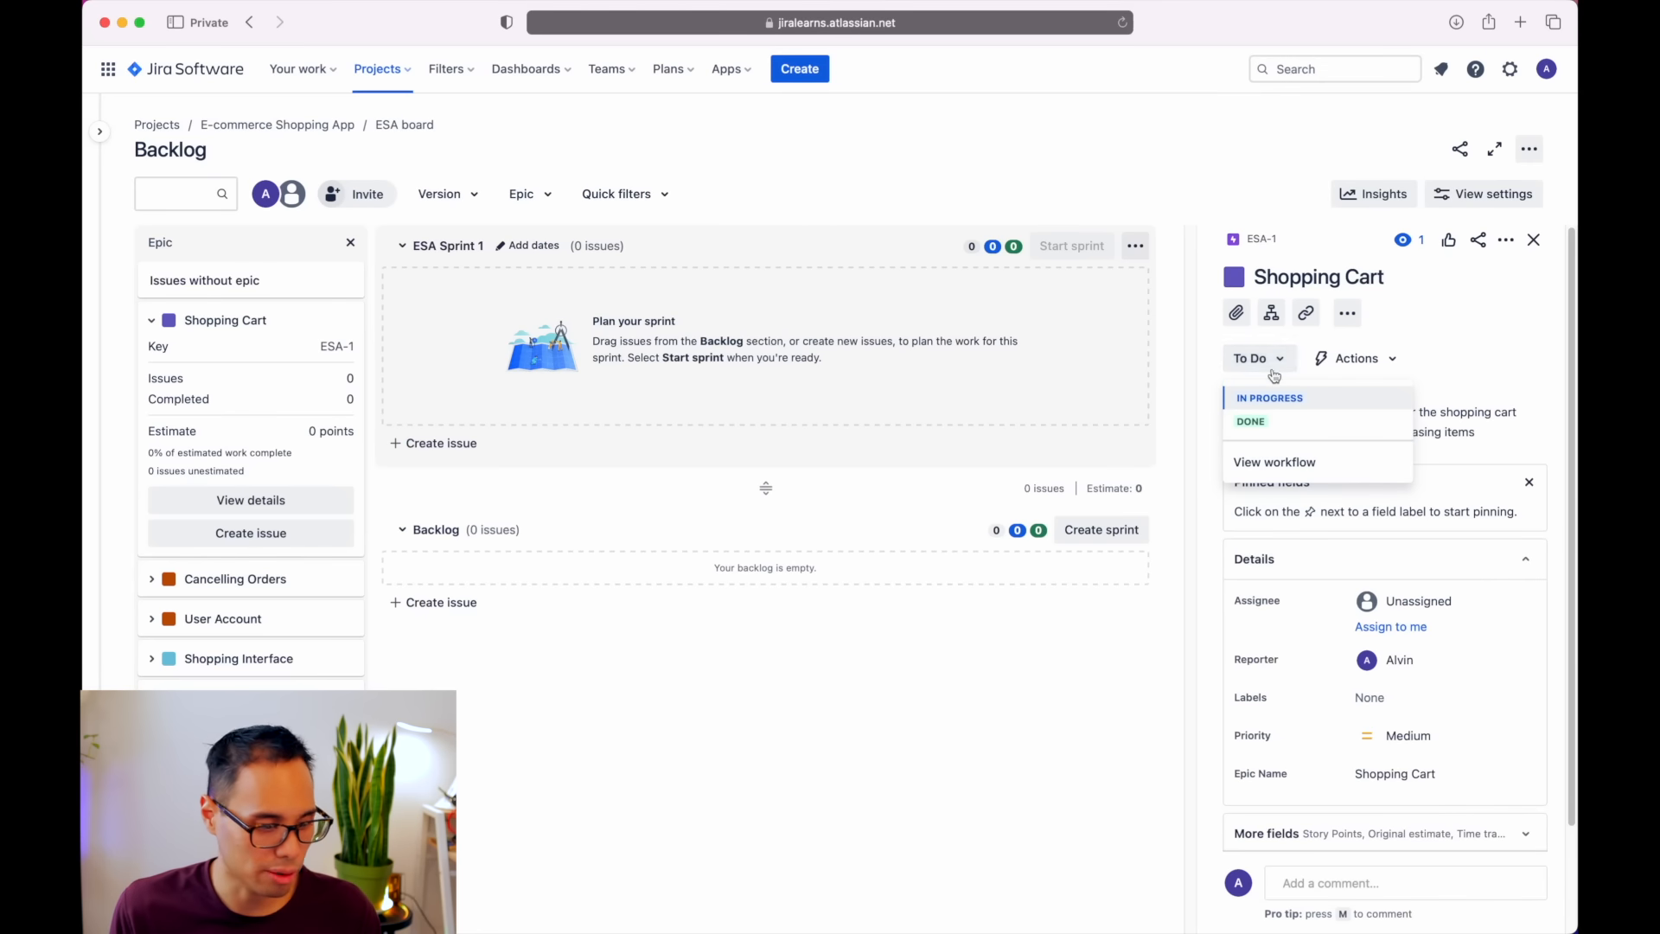
{"action": "left_click", "coordinate": [1280, 362]}
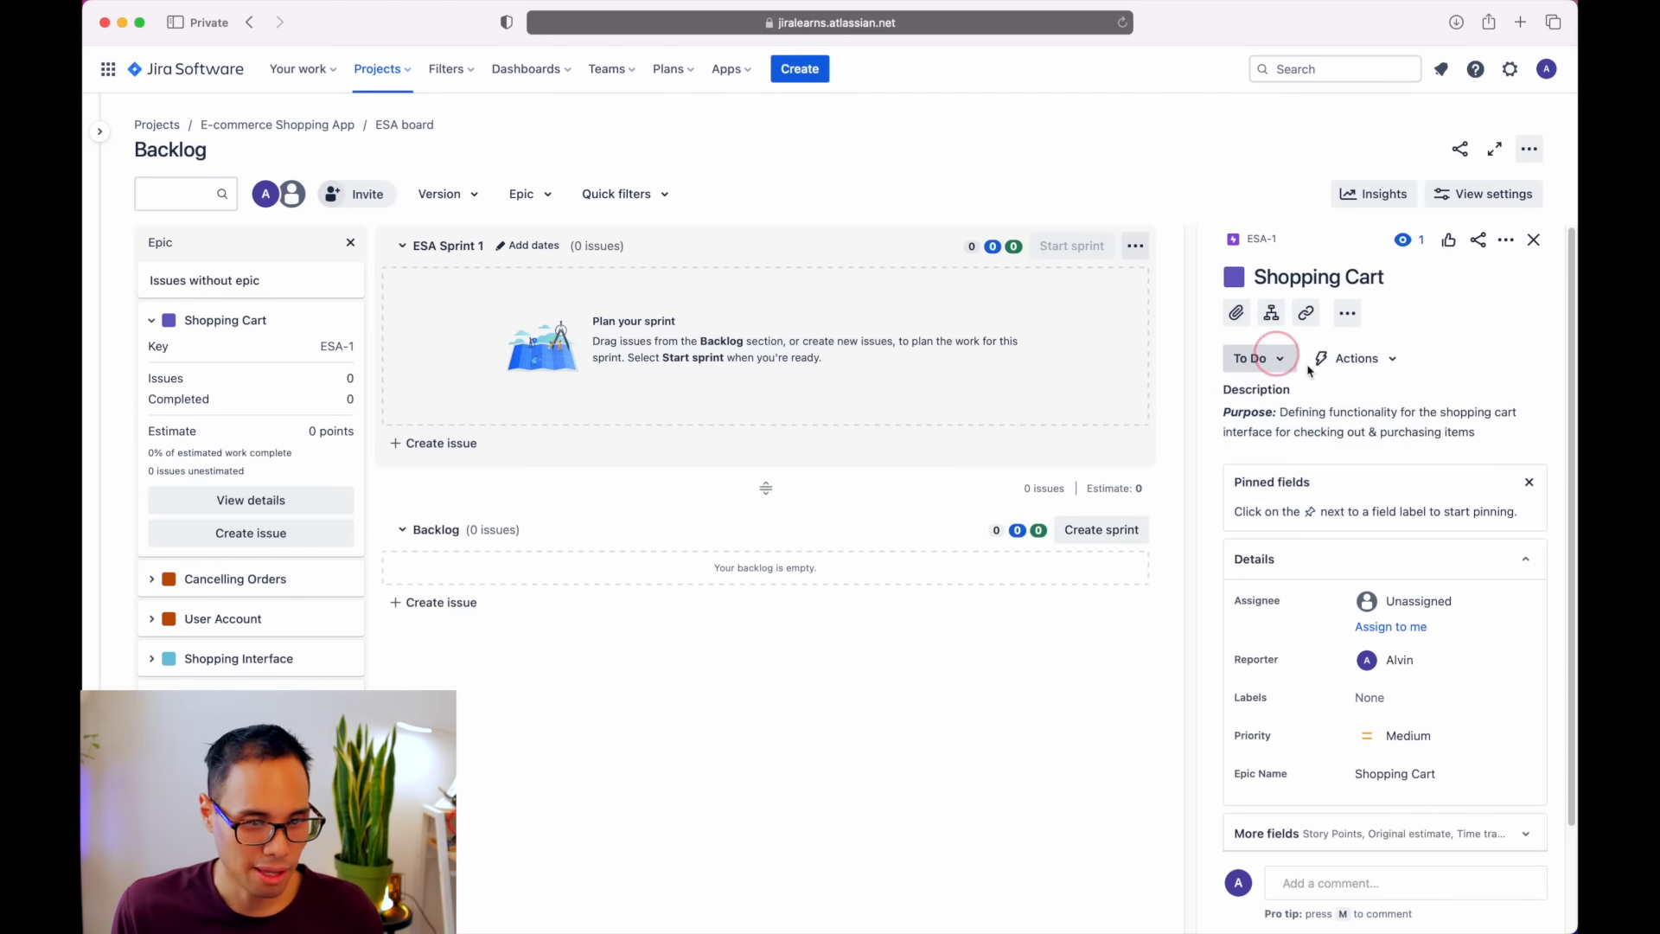
- Open the Shopping Cart epic's description for editing and review its details and additional fields
{"action": "left_click", "coordinate": [1380, 426]}
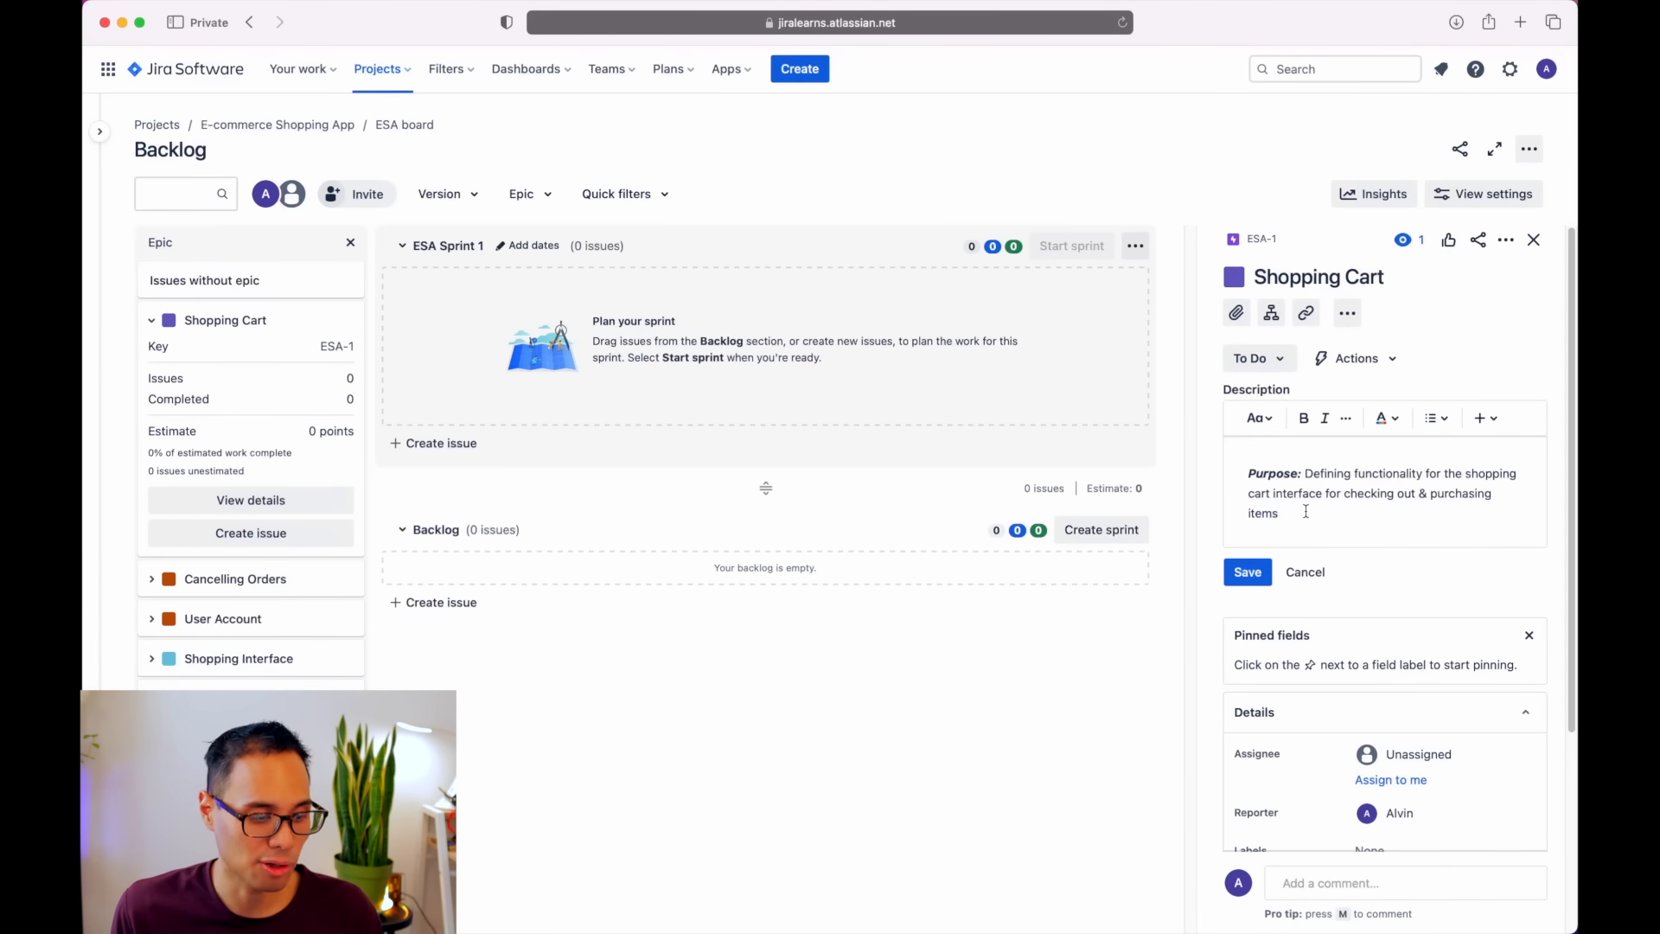
{"action": "scroll", "coordinate": [1350, 644], "scroll_direction": "down", "scroll_amount": 3}
{"action": "scroll", "coordinate": [1335, 552], "scroll_direction": "down", "scroll_amount": 3}
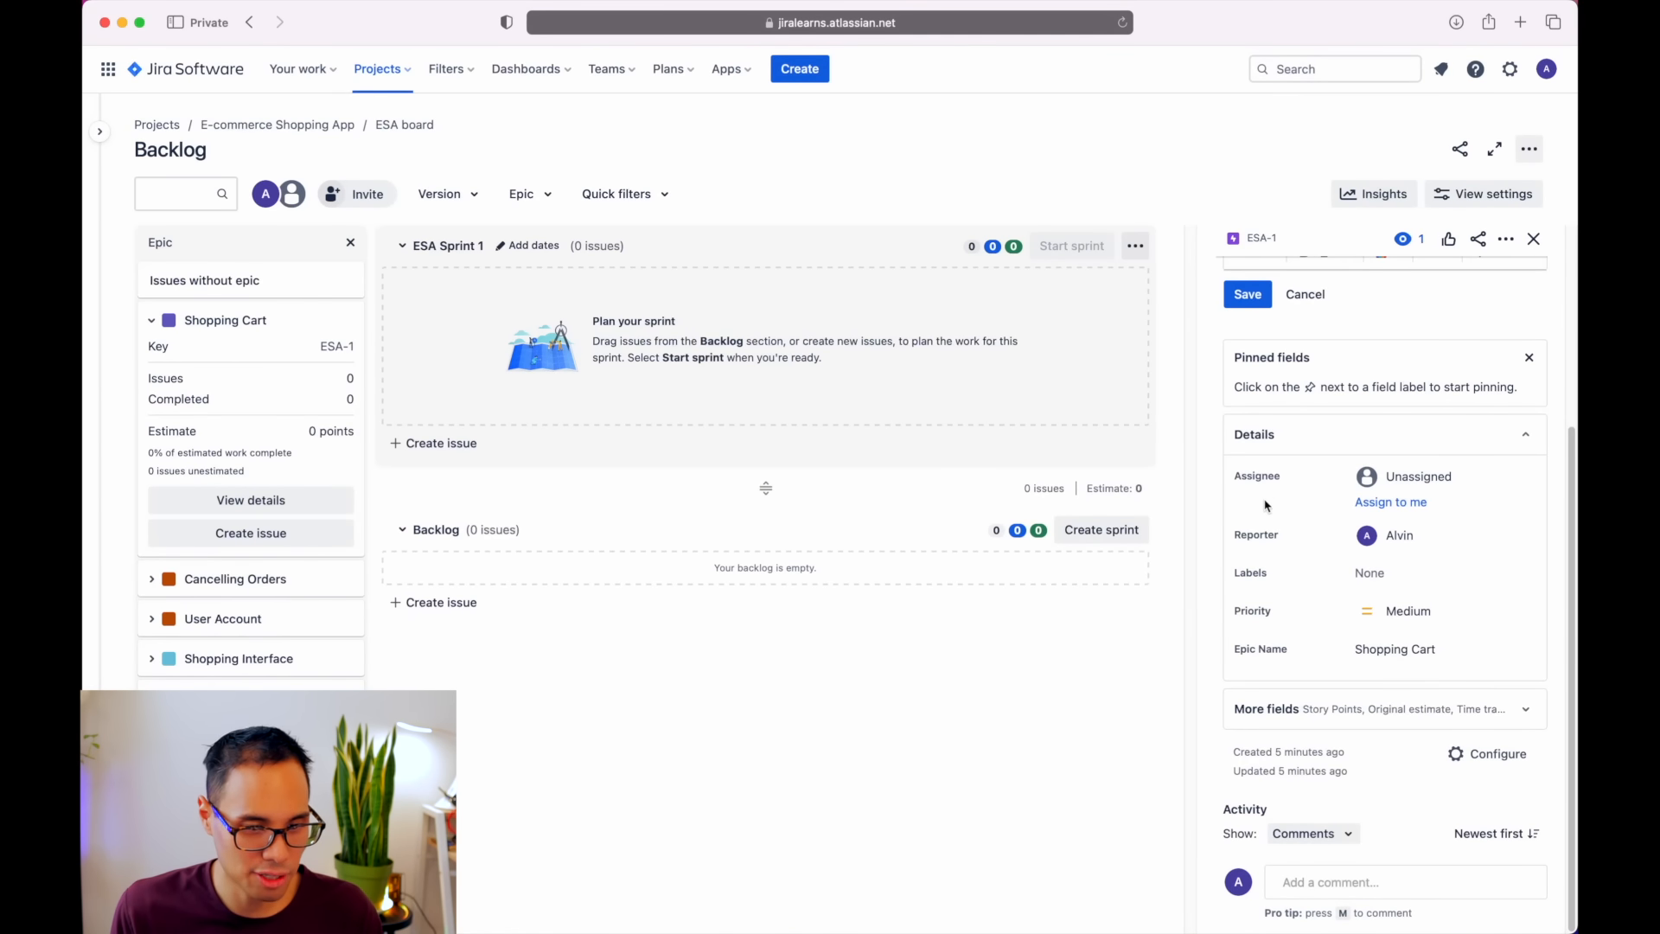
{"action": "mouse_move", "coordinate": [1401, 535]}
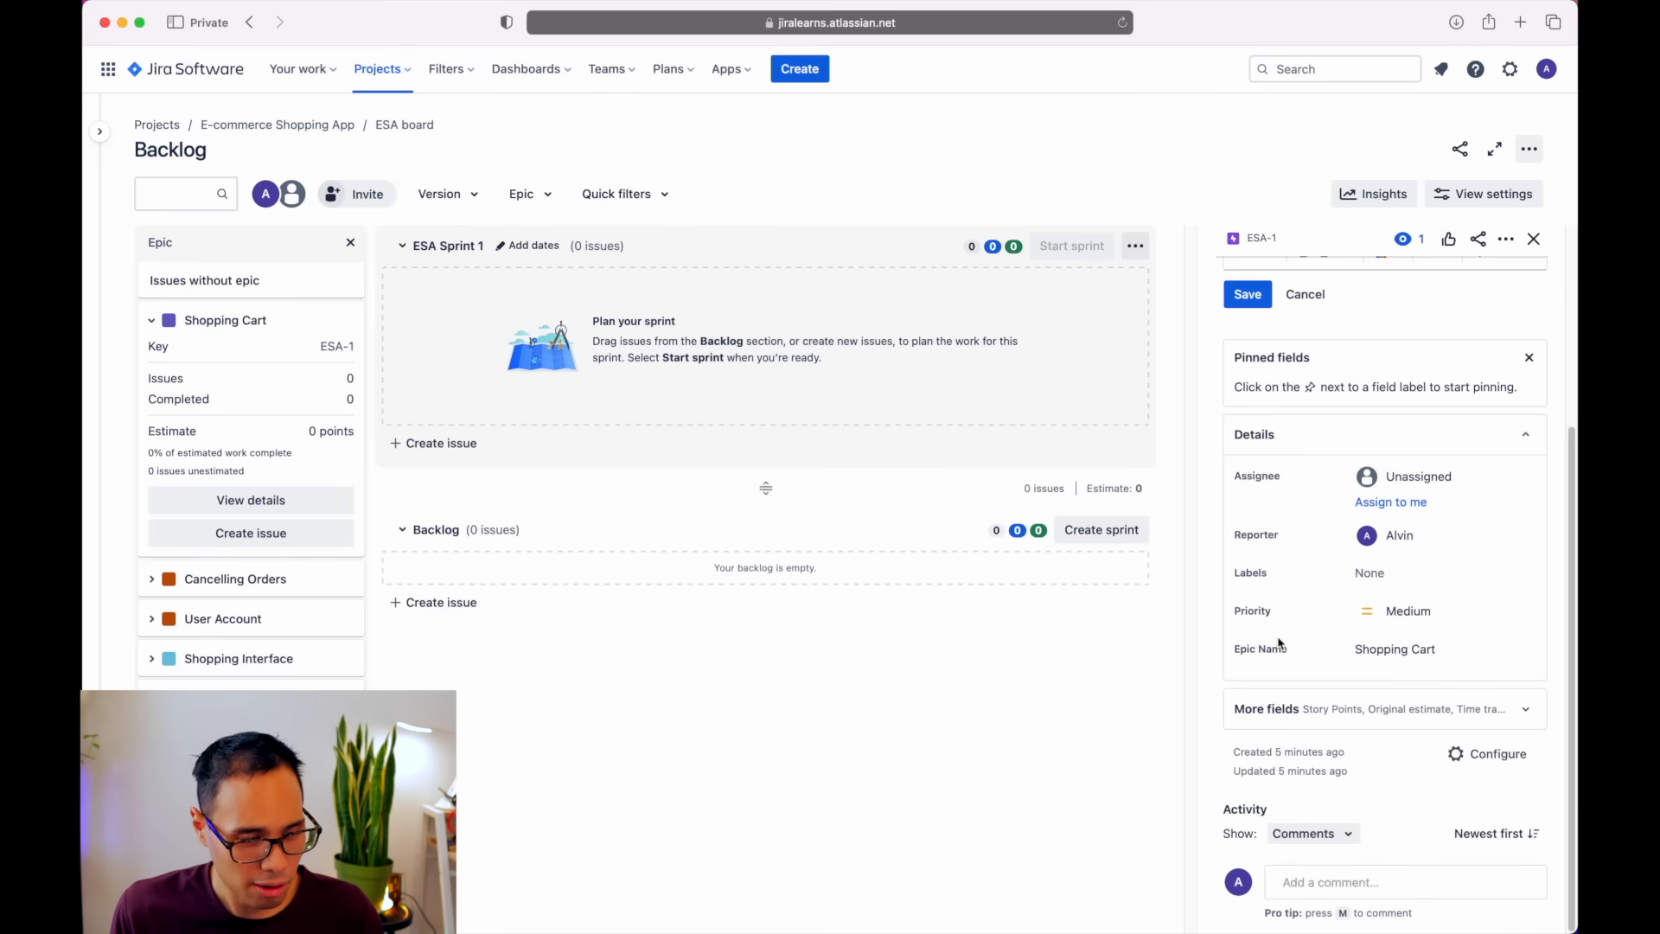
{"action": "left_click", "coordinate": [1292, 709]}
{"action": "scroll", "coordinate": [1292, 639], "scroll_direction": "down", "scroll_amount": 3}
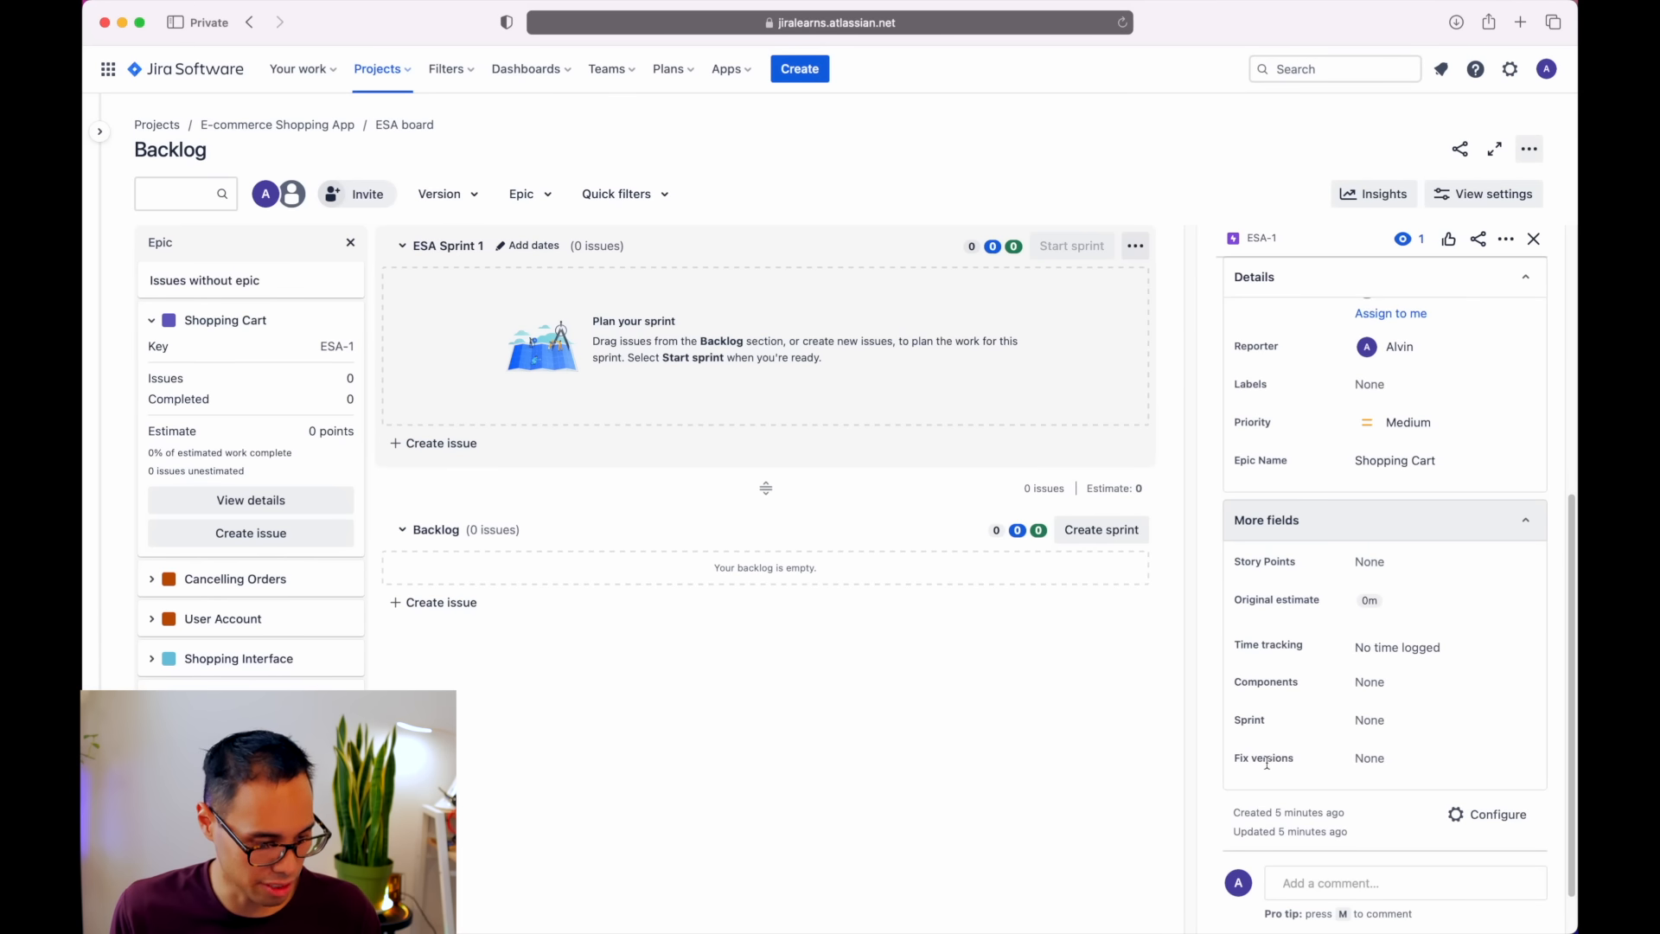
{"action": "scroll", "coordinate": [1296, 631], "scroll_direction": "up", "scroll_amount": 10}
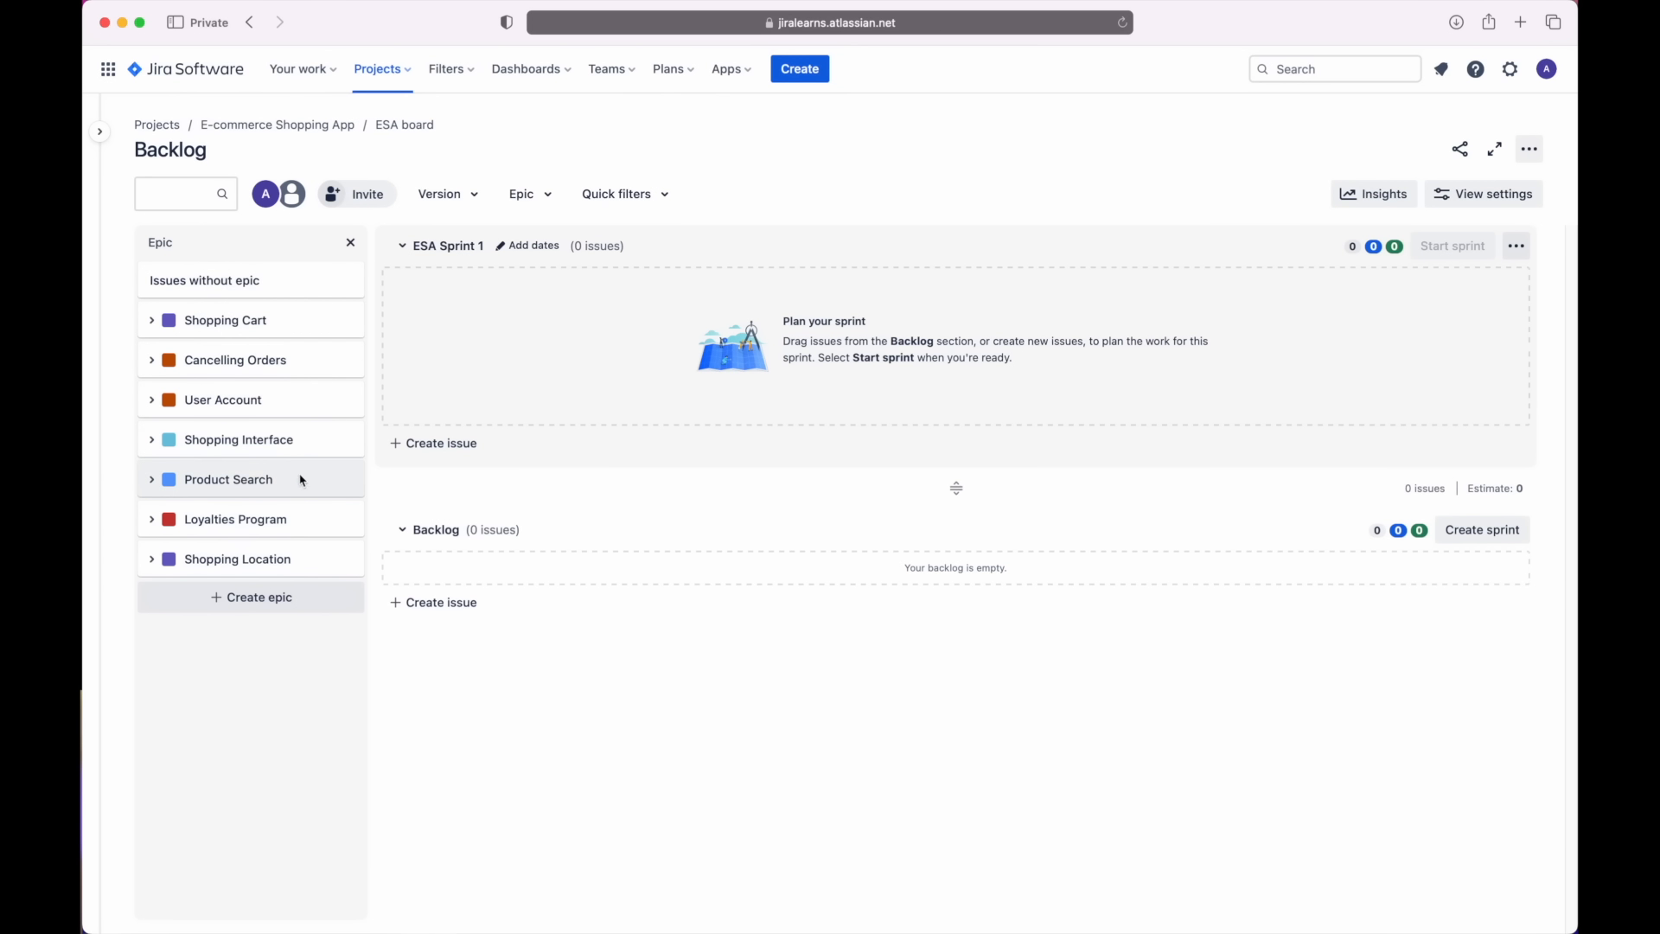
- Reopen the Shopping Cart epic's details and change the epic's colour to dark blue
{"action": "left_click", "coordinate": [180, 337]}
{"action": "left_click", "coordinate": [251, 499]}
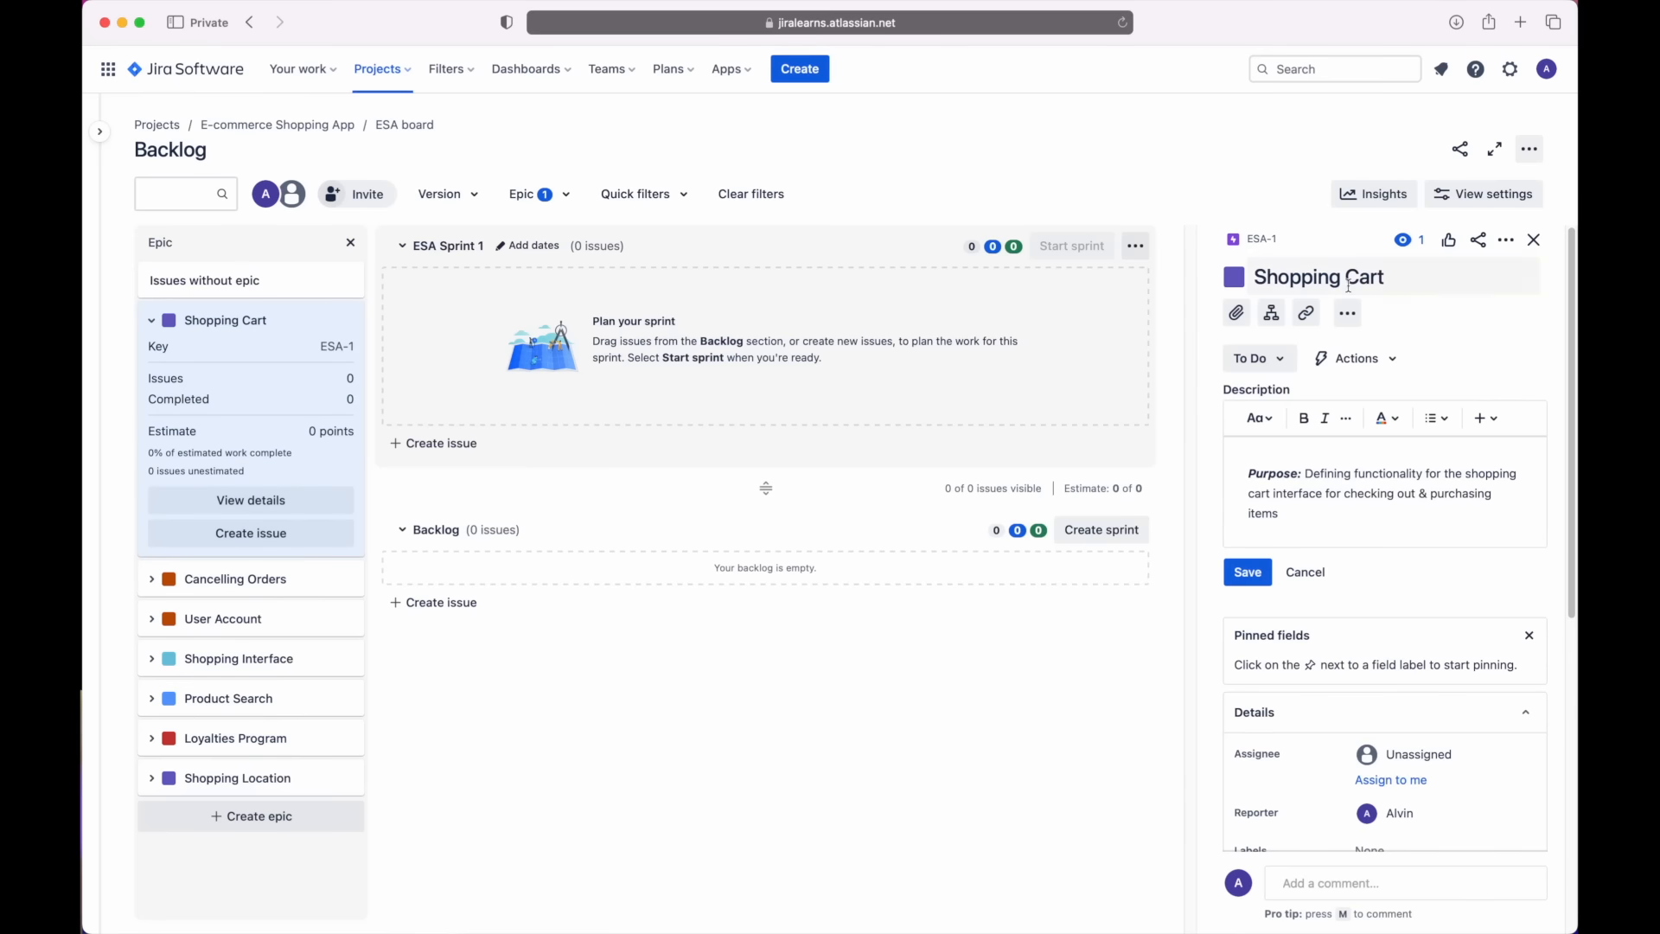
{"action": "left_click", "coordinate": [1237, 277]}
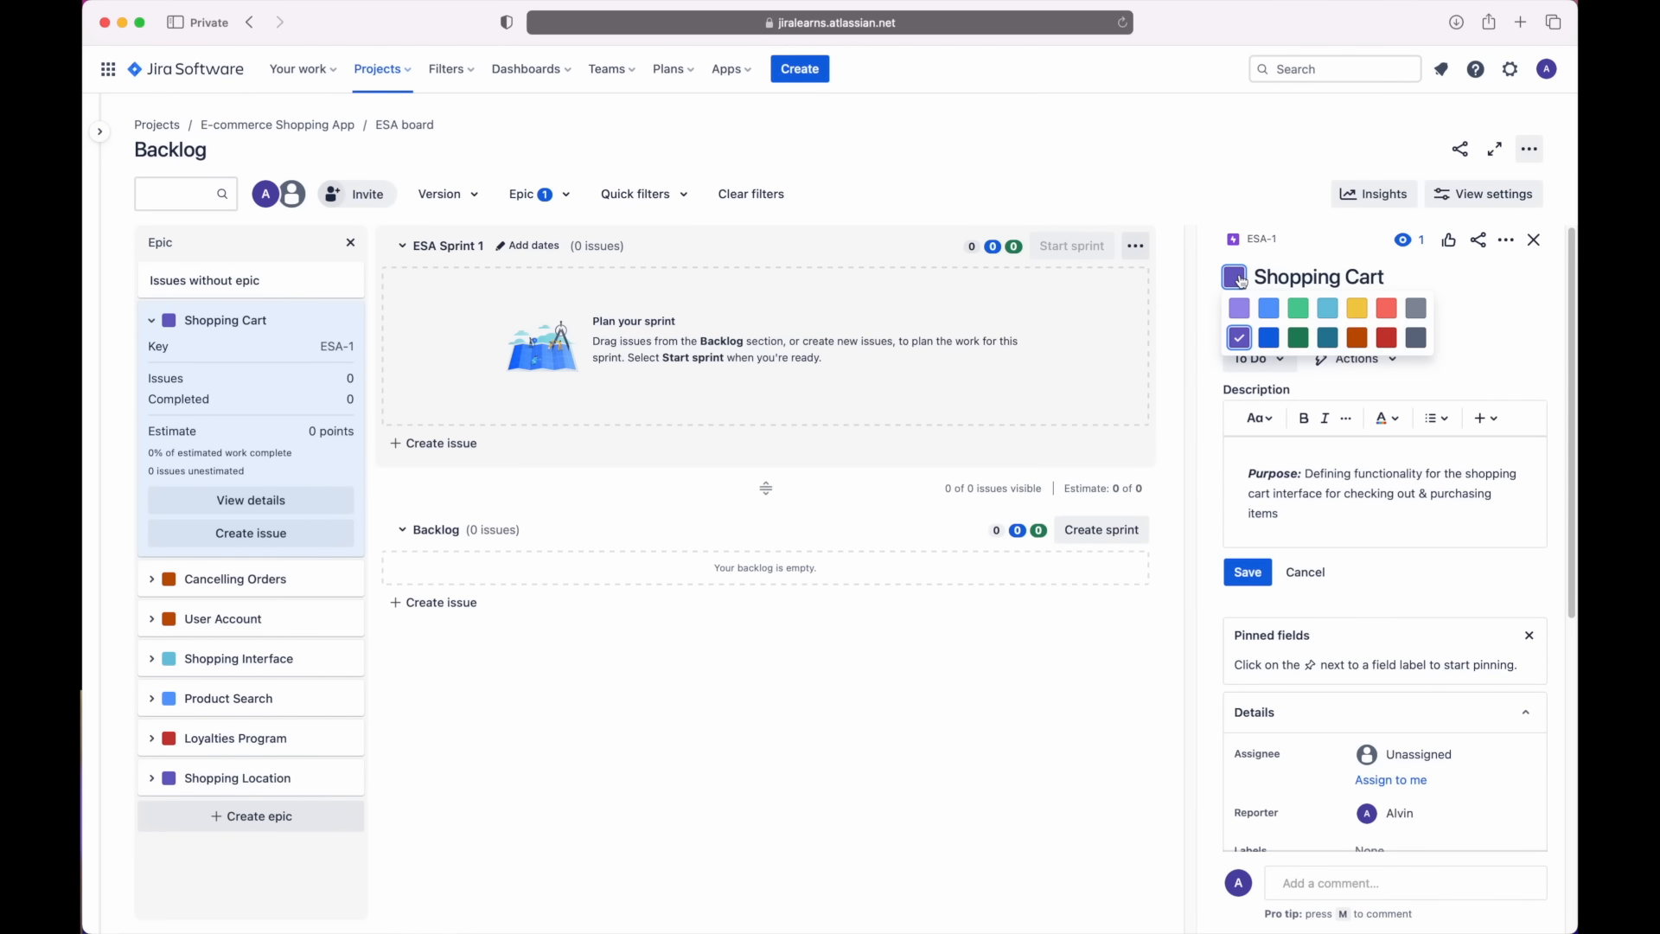
{"action": "left_click", "coordinate": [1269, 338]}
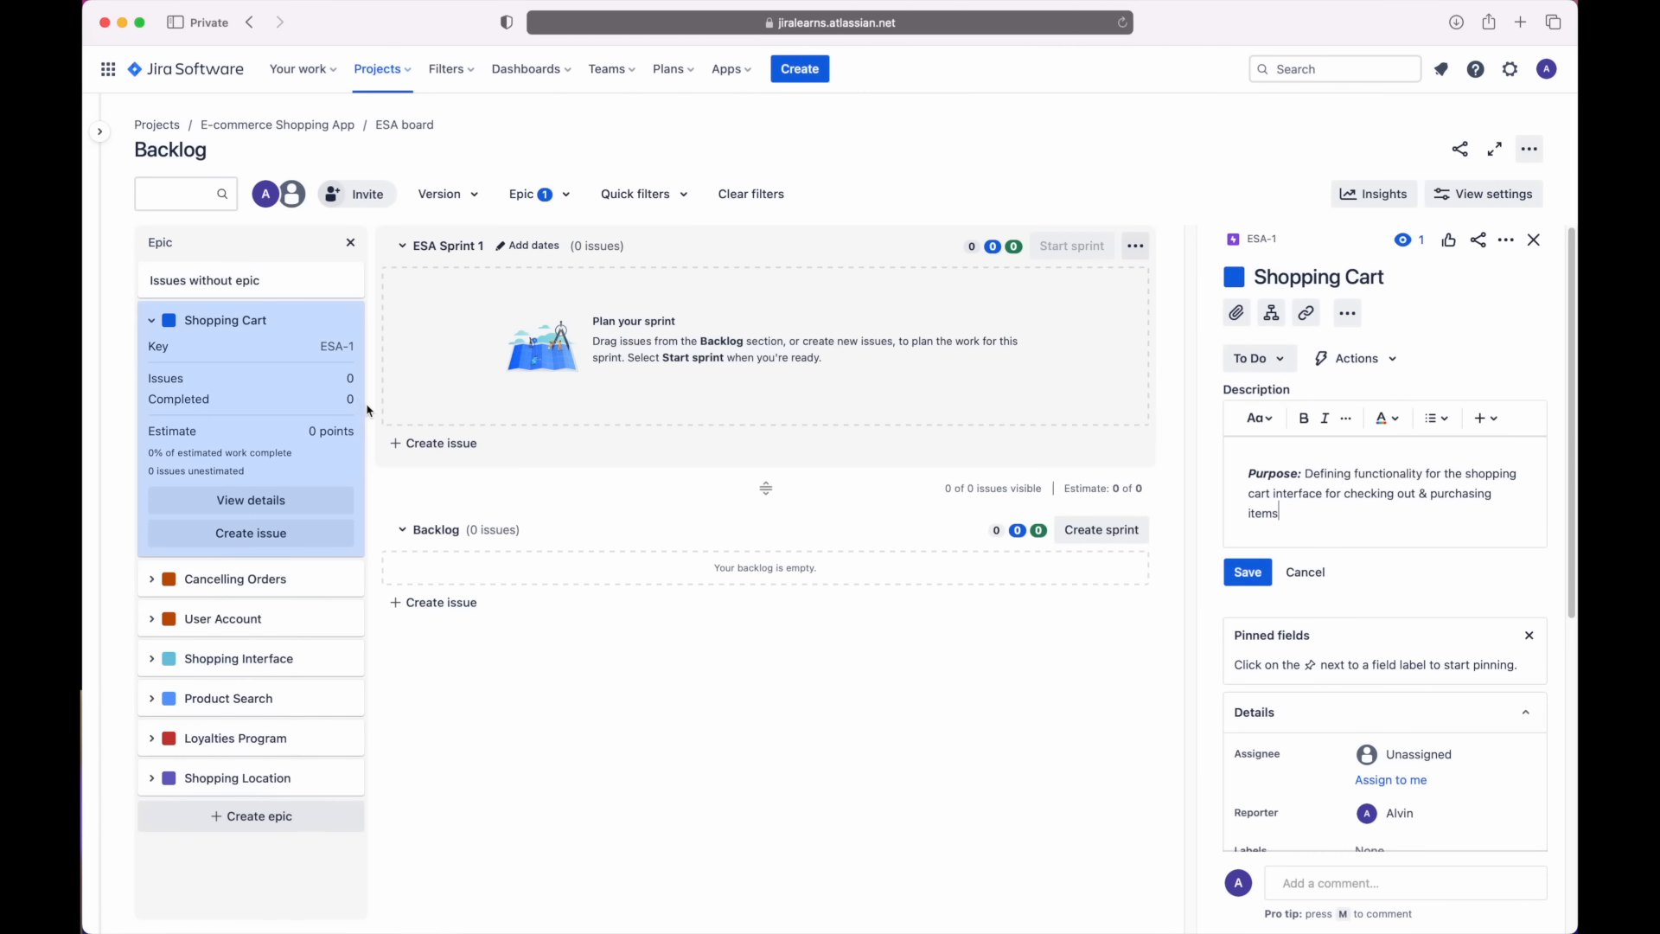
- Change the Cancelling Orders epic's colour to light blue and collapse the epic
{"action": "left_click", "coordinate": [152, 320]}
{"action": "left_click", "coordinate": [151, 359]}
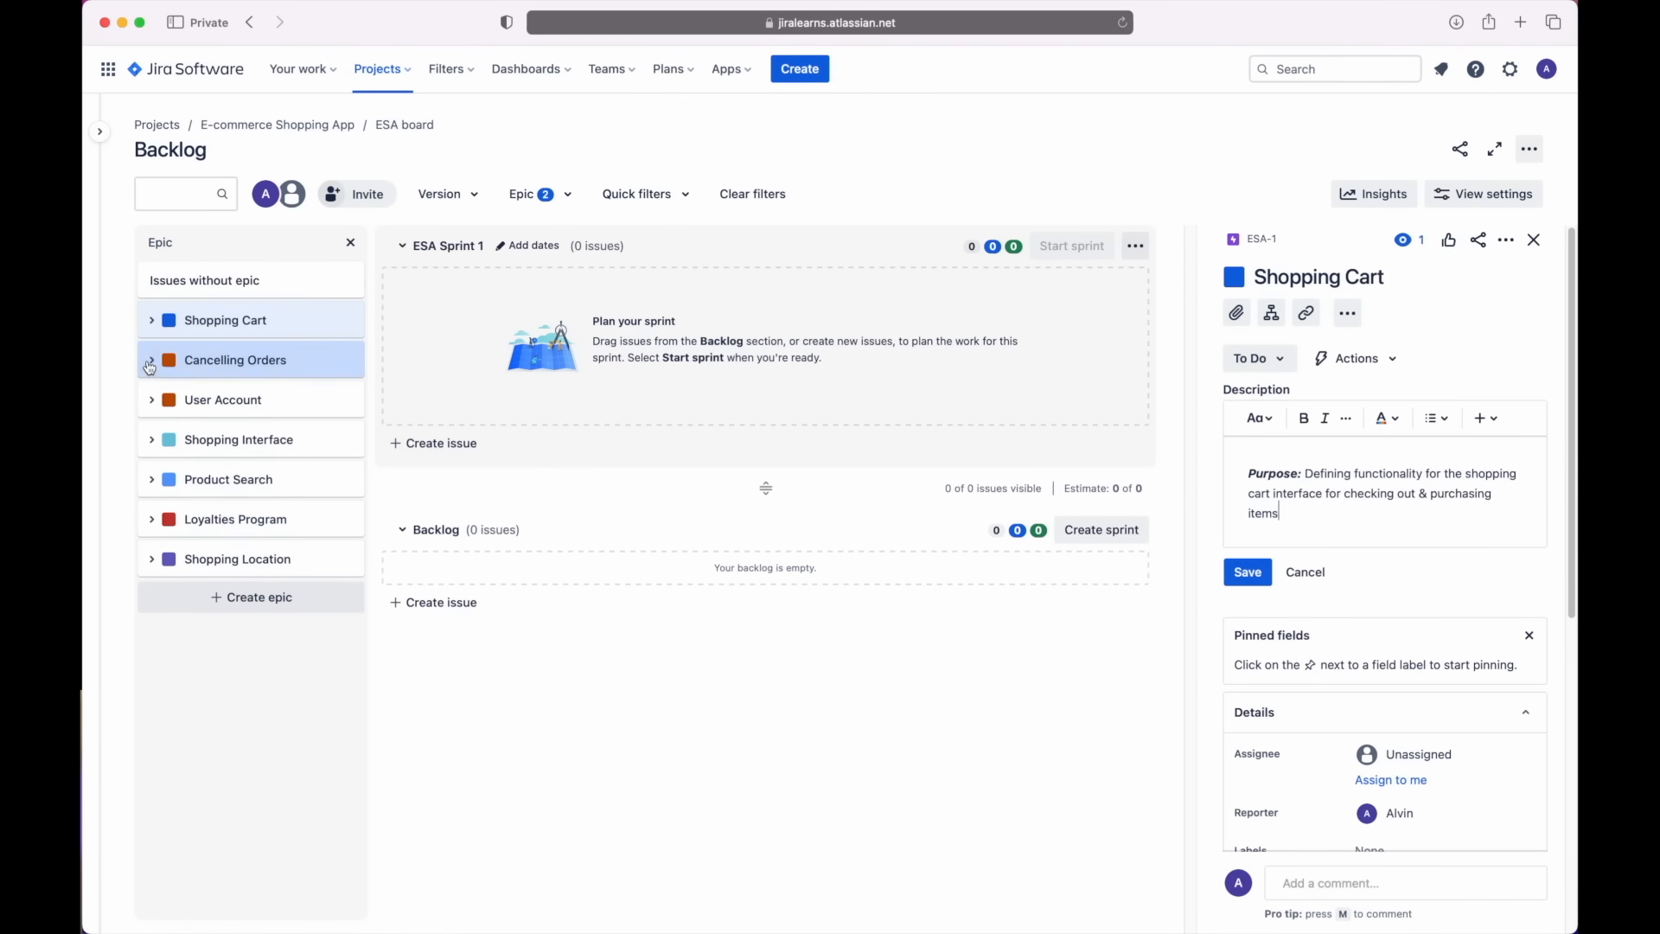
{"action": "left_click", "coordinate": [242, 538]}
{"action": "left_click", "coordinate": [1235, 277]}
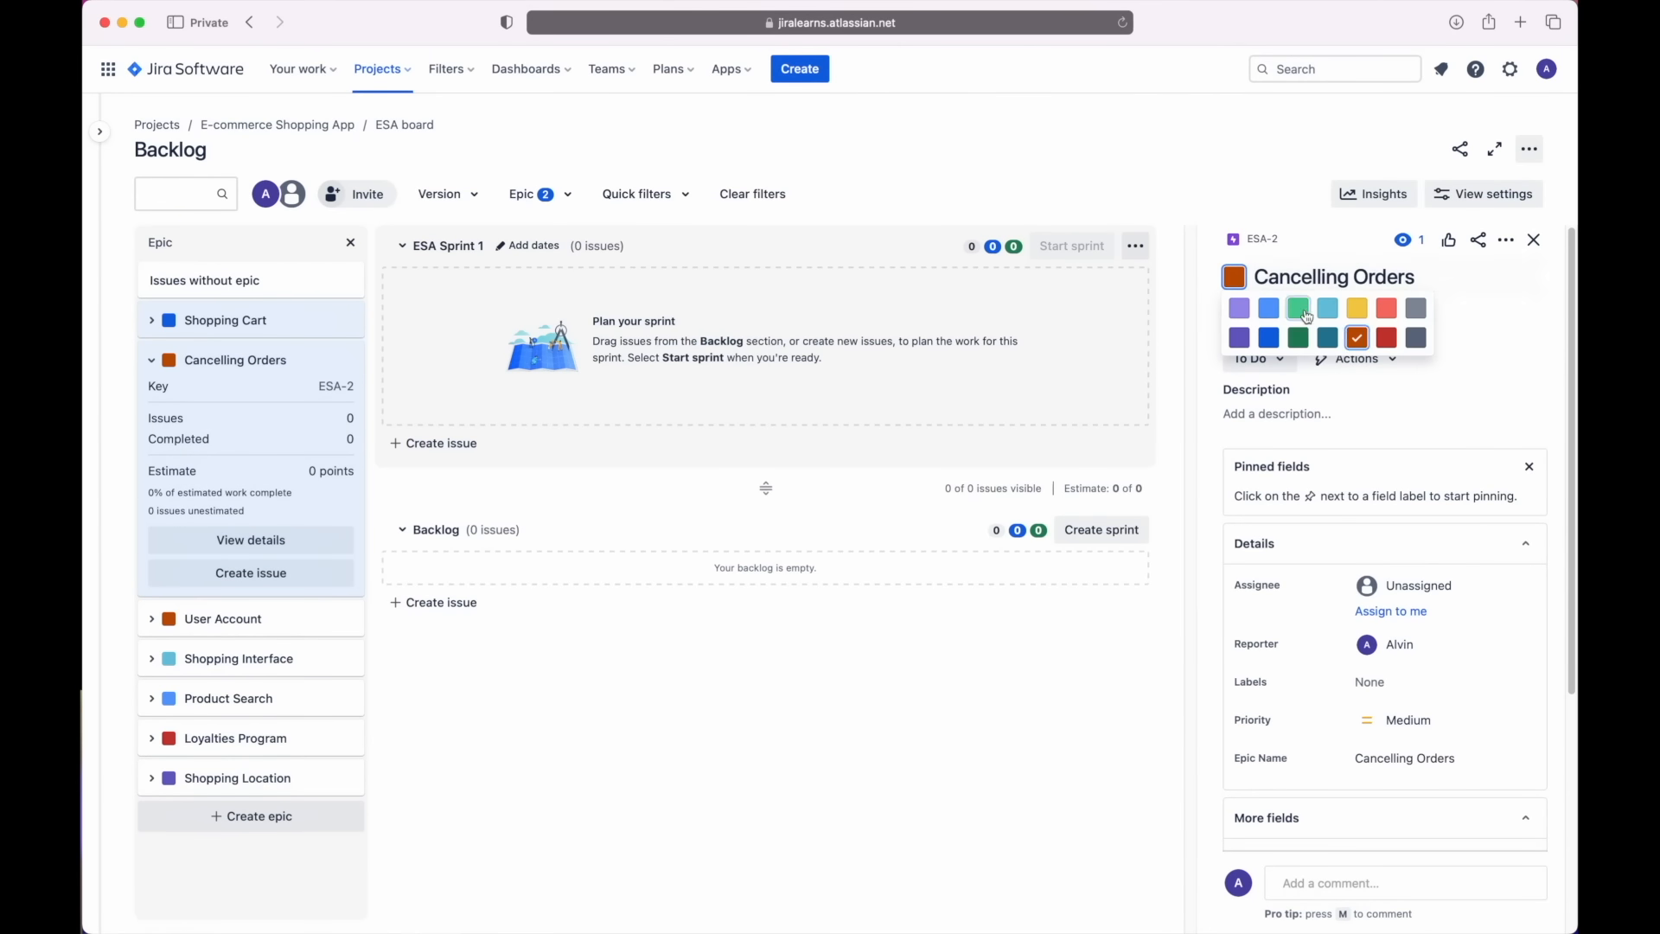
{"action": "left_click", "coordinate": [1271, 322]}
{"action": "left_click", "coordinate": [152, 360]}
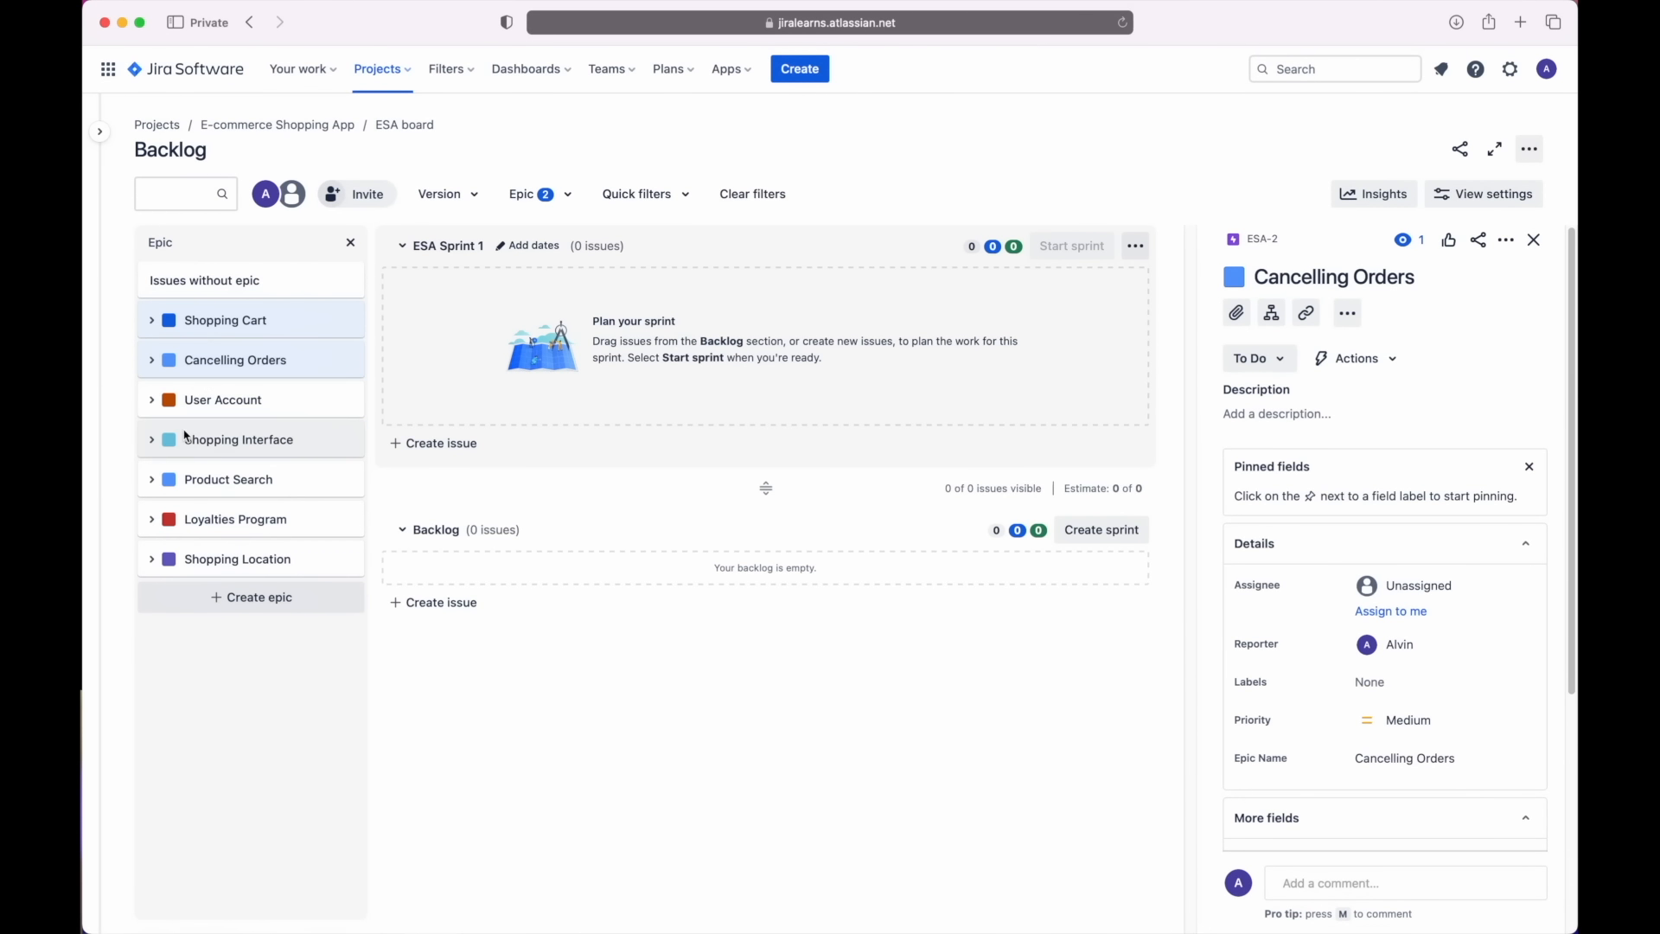
- Change the Product Search epic's colour to dark teal and collapse the epic
{"action": "left_click", "coordinate": [152, 479]}
{"action": "left_click", "coordinate": [245, 659]}
{"action": "left_click", "coordinate": [1234, 276]}
{"action": "left_click", "coordinate": [1327, 337]}
{"action": "left_click", "coordinate": [152, 478]}
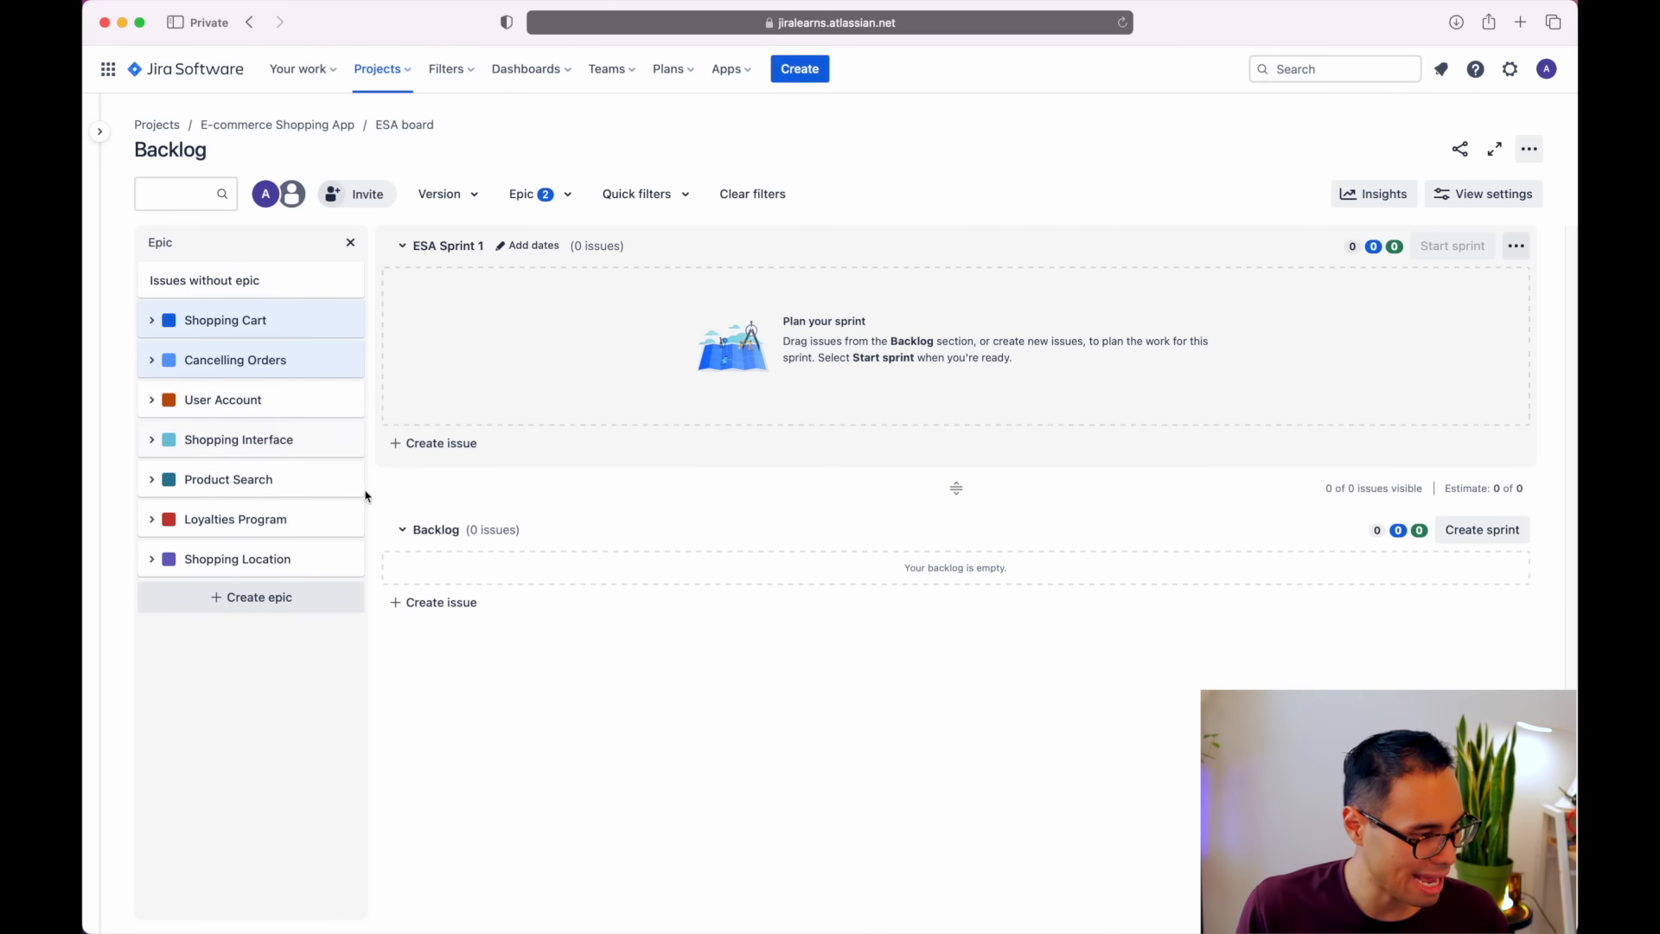
- Change the User Account epic's colour to light red and close its details
{"action": "left_click", "coordinate": [226, 402]}
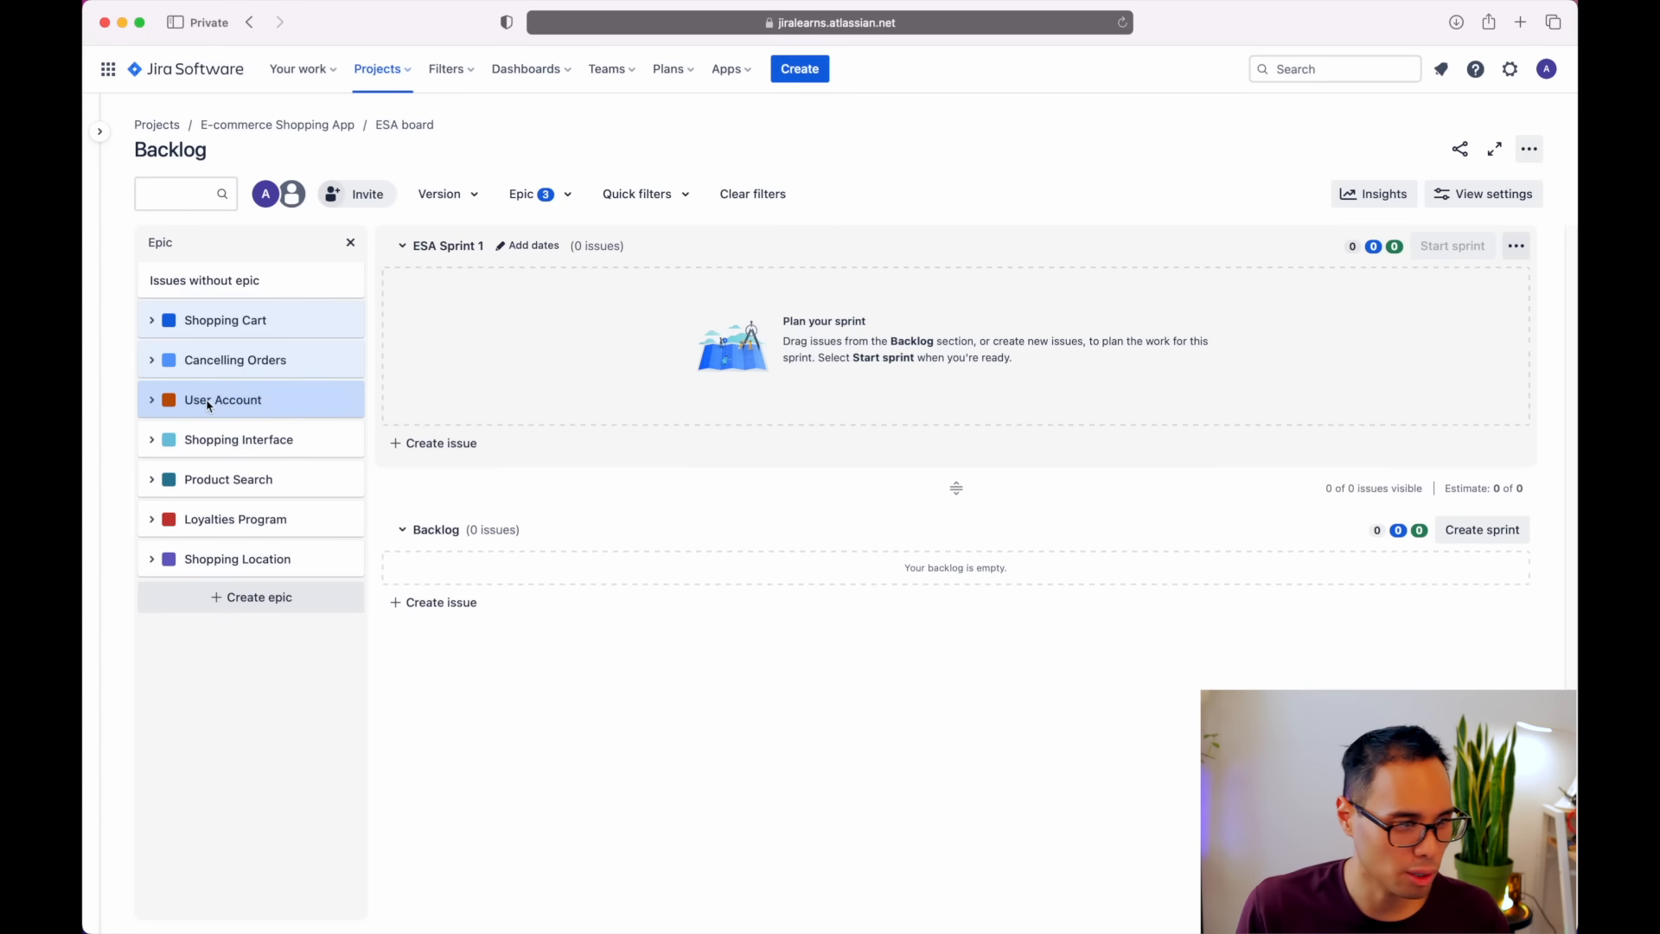
{"action": "left_click", "coordinate": [152, 400]}
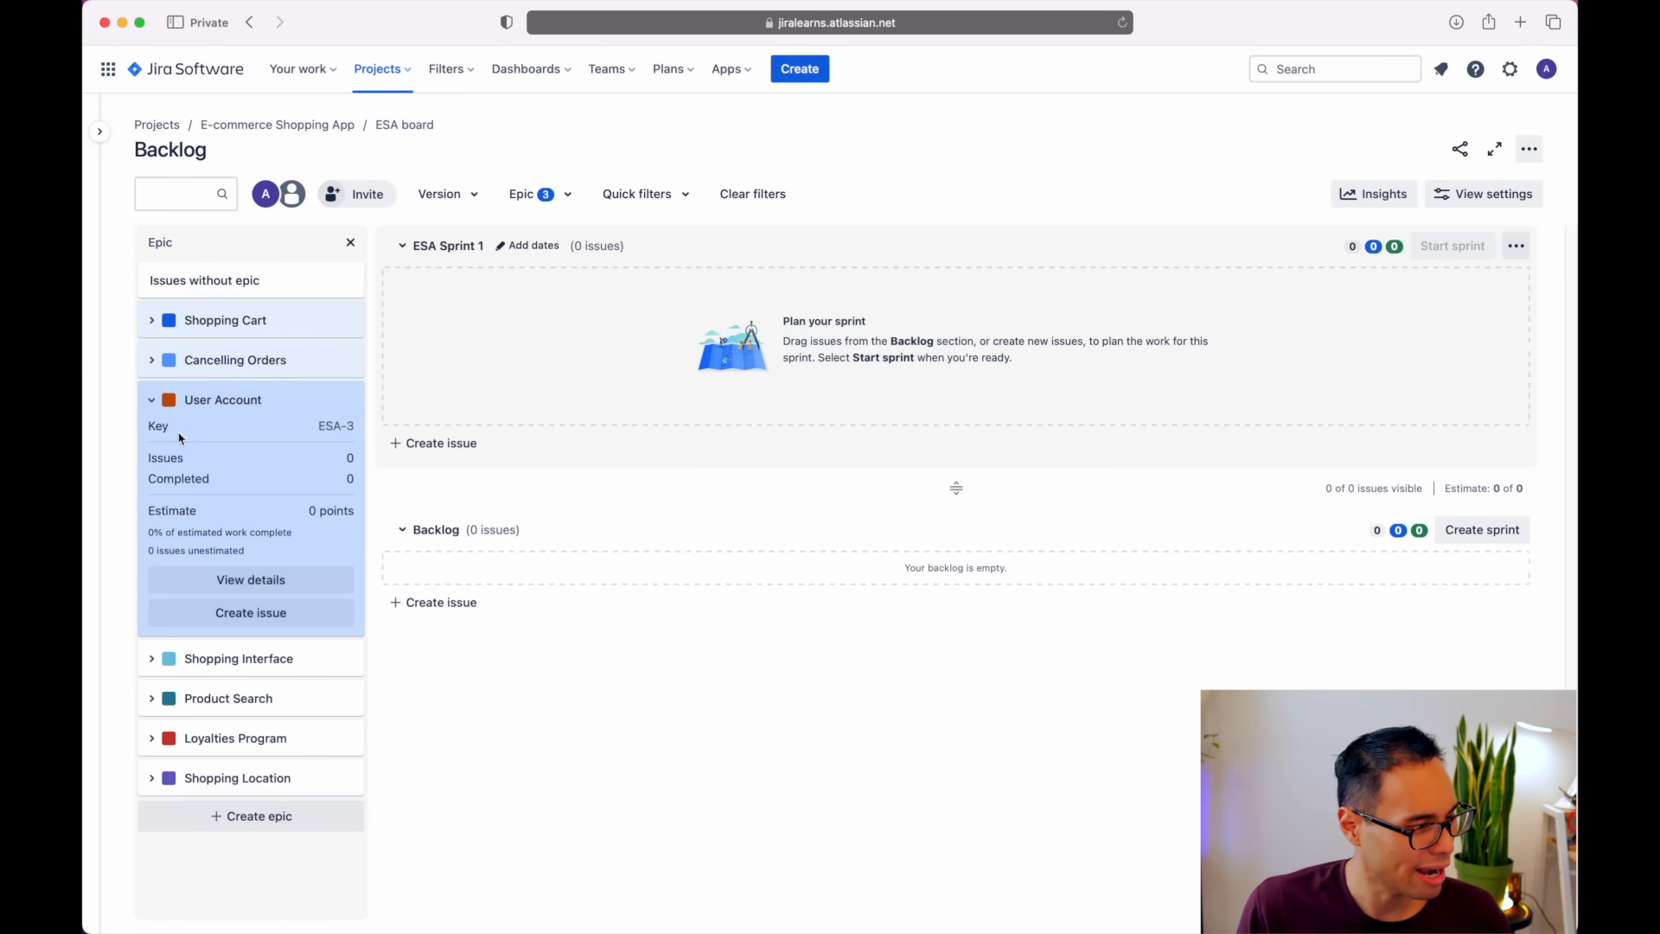
{"action": "left_click", "coordinate": [272, 580]}
{"action": "left_click", "coordinate": [1233, 277]}
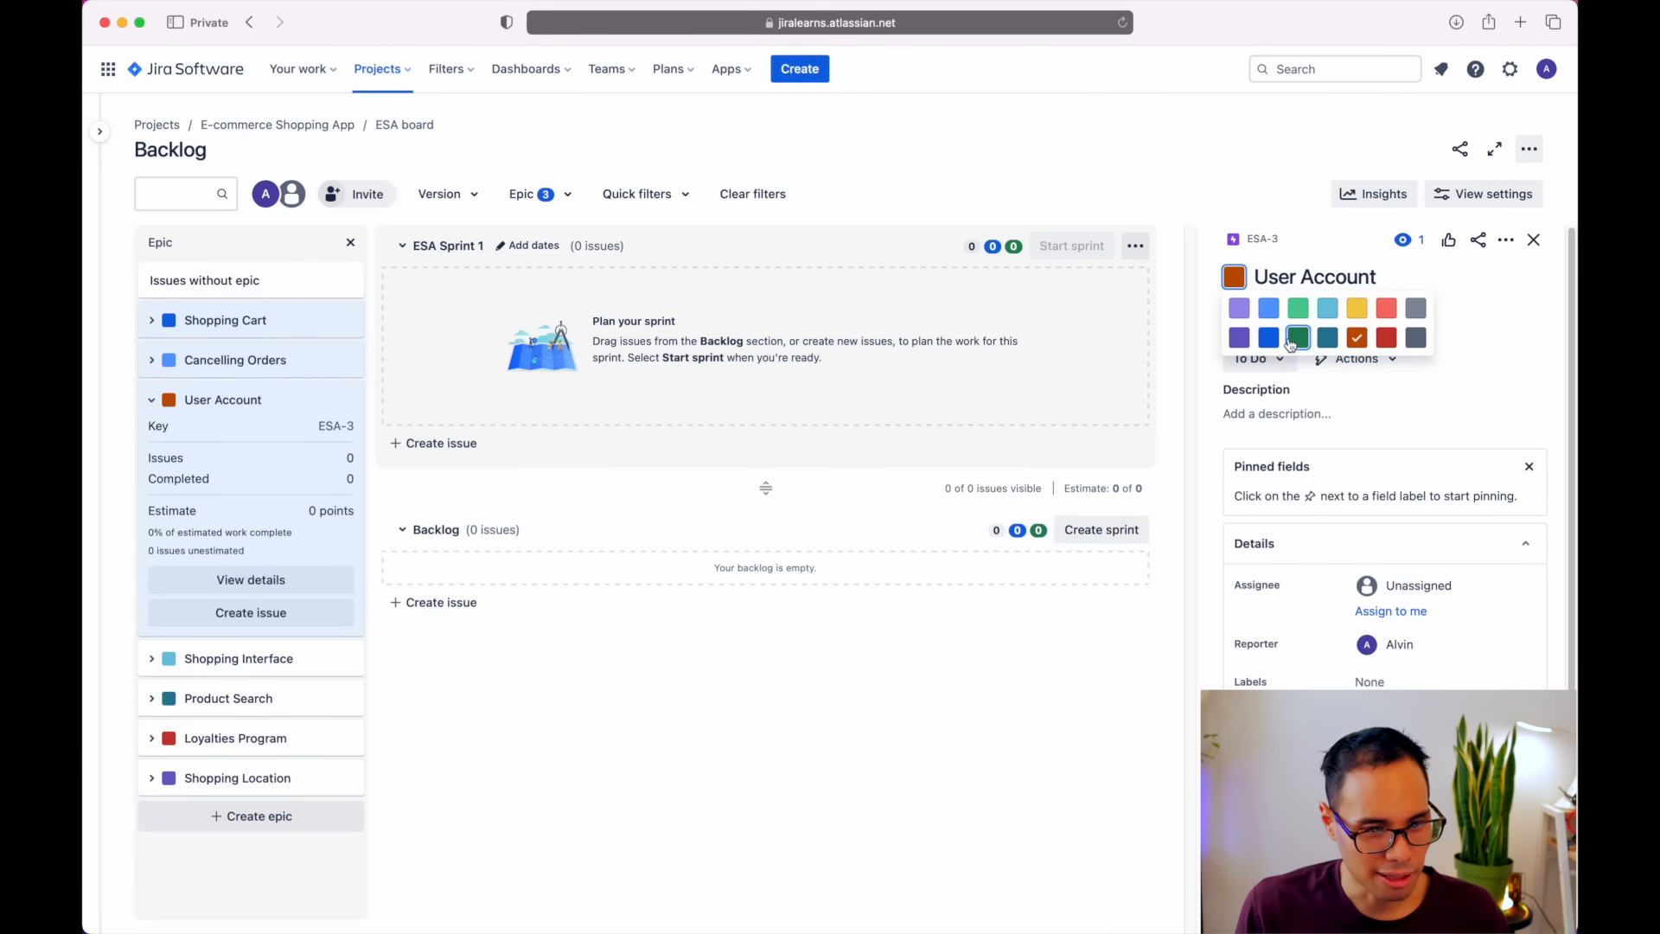
{"action": "left_click", "coordinate": [1381, 319]}
{"action": "left_click", "coordinate": [1534, 239]}
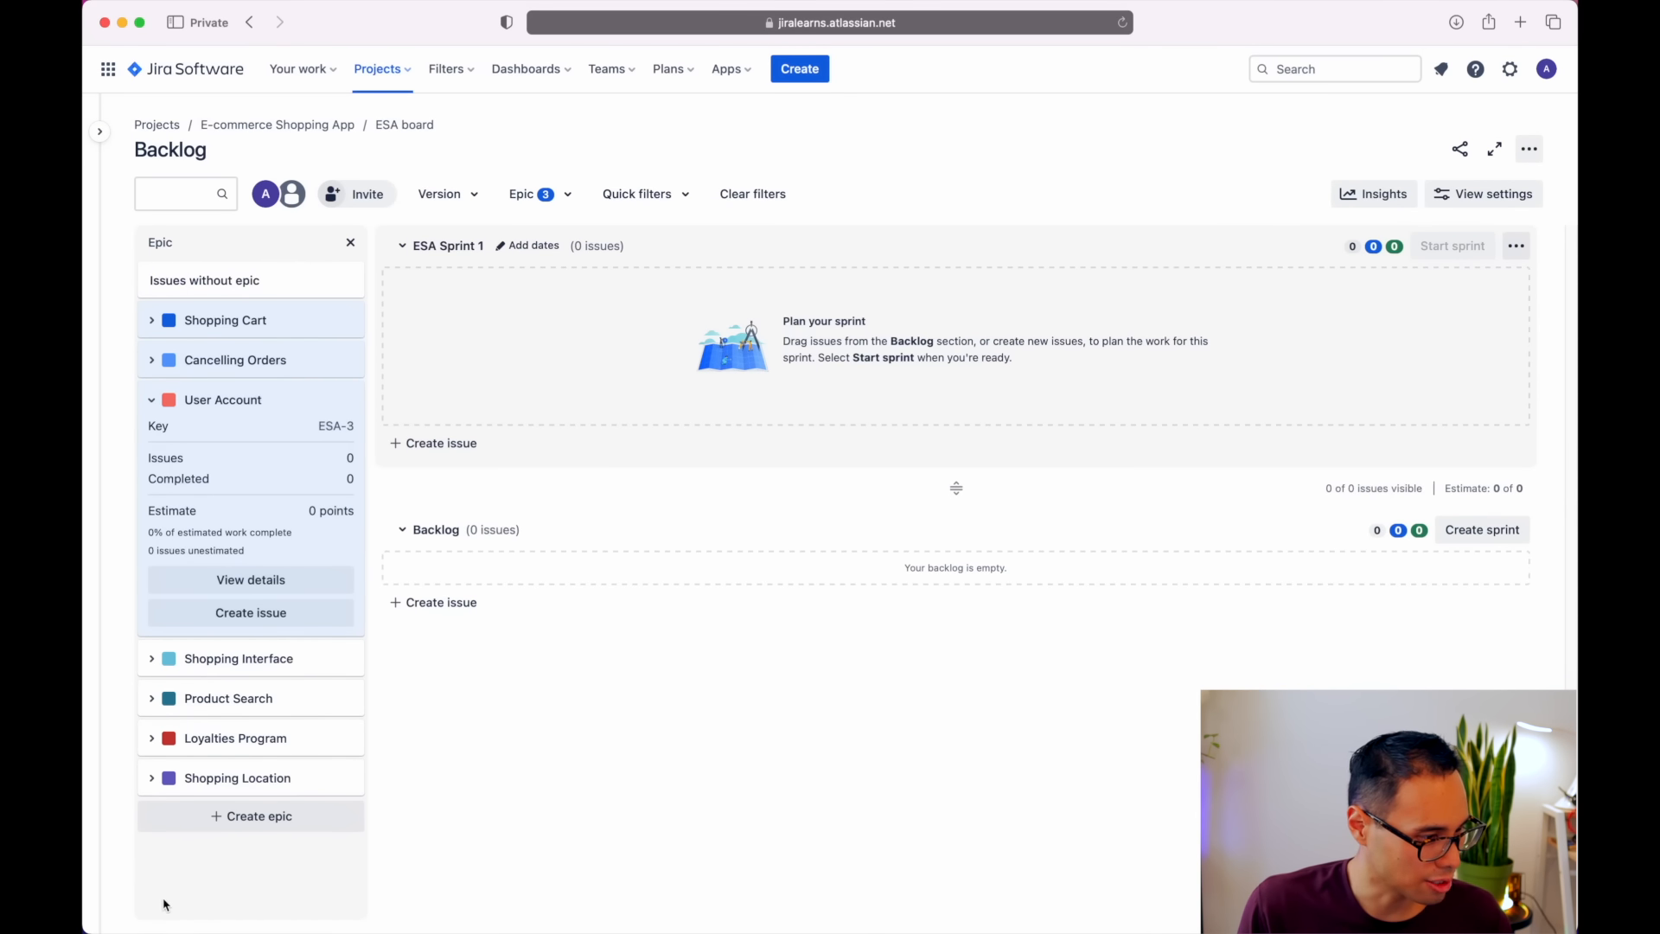
- Change the Loyalties Program epic's colour to dark orange and close its details
{"action": "left_click", "coordinate": [150, 738]}
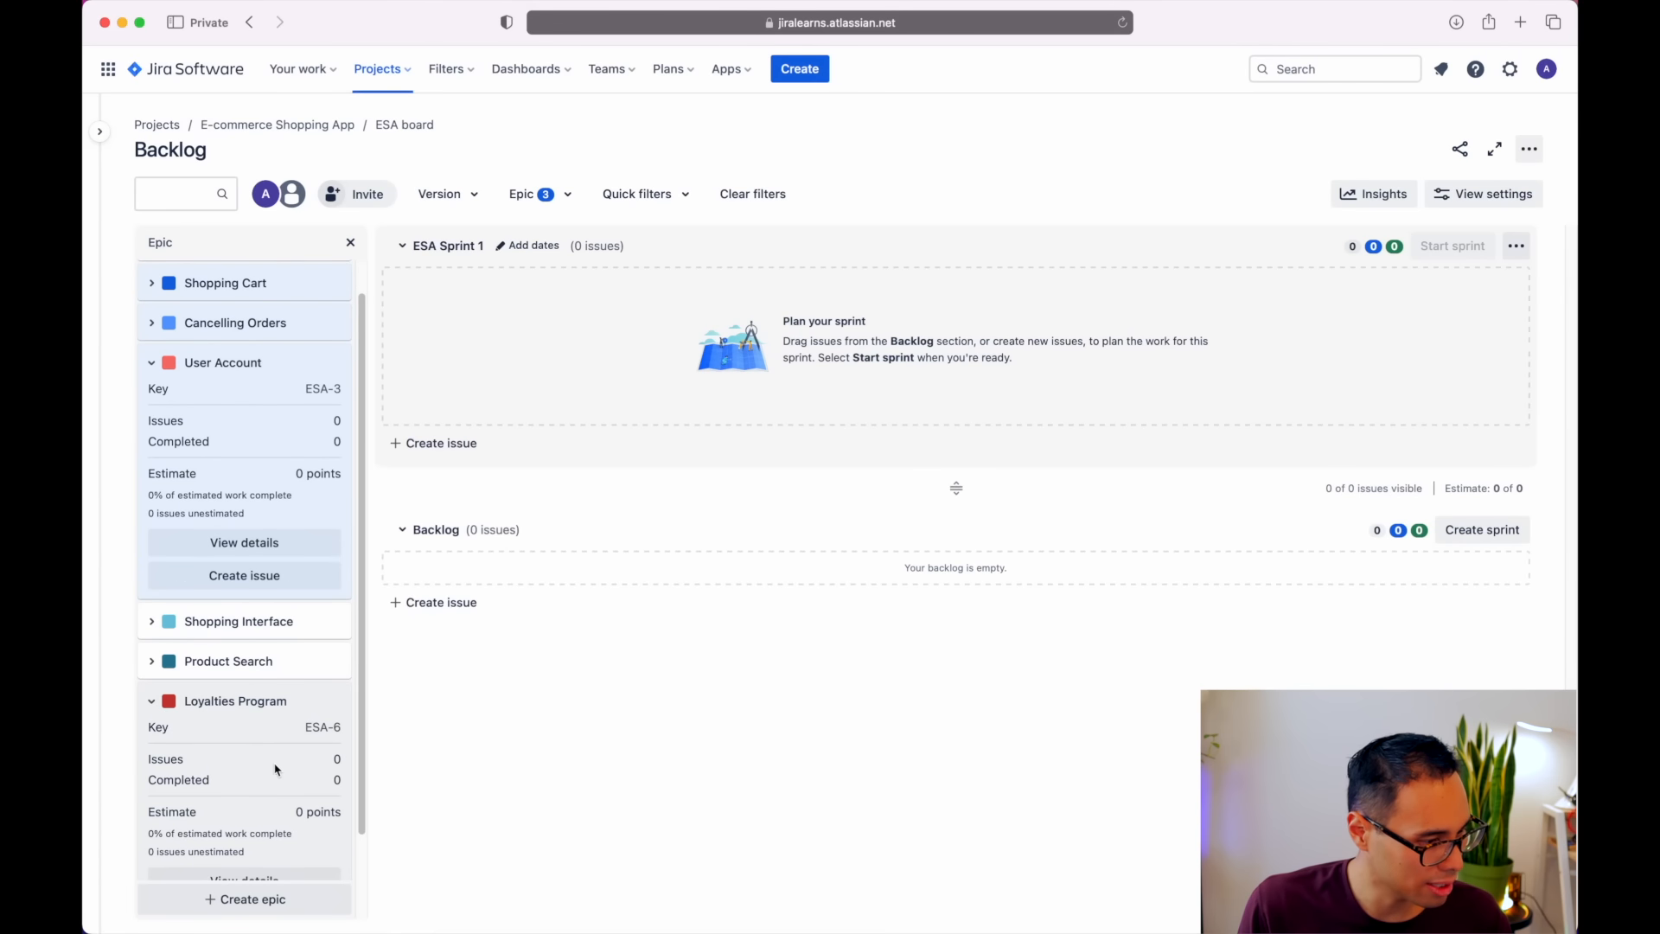
{"action": "scroll", "coordinate": [275, 768], "scroll_direction": "down", "scroll_amount": 2}
{"action": "left_click", "coordinate": [270, 822]}
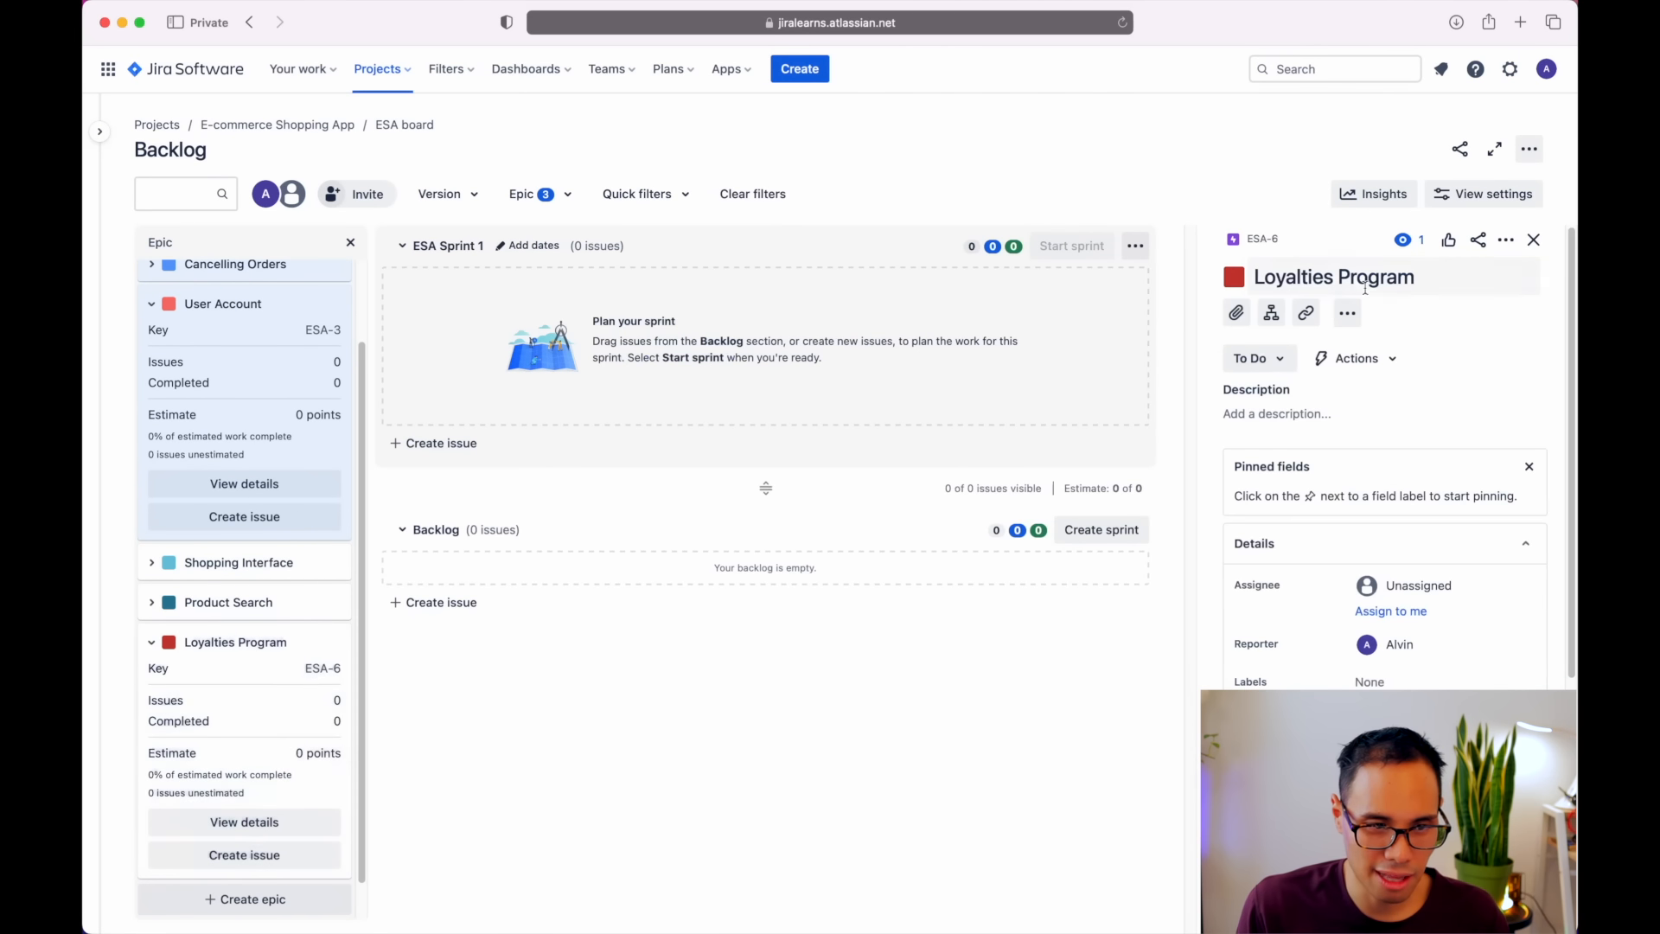
{"action": "left_click", "coordinate": [1233, 277]}
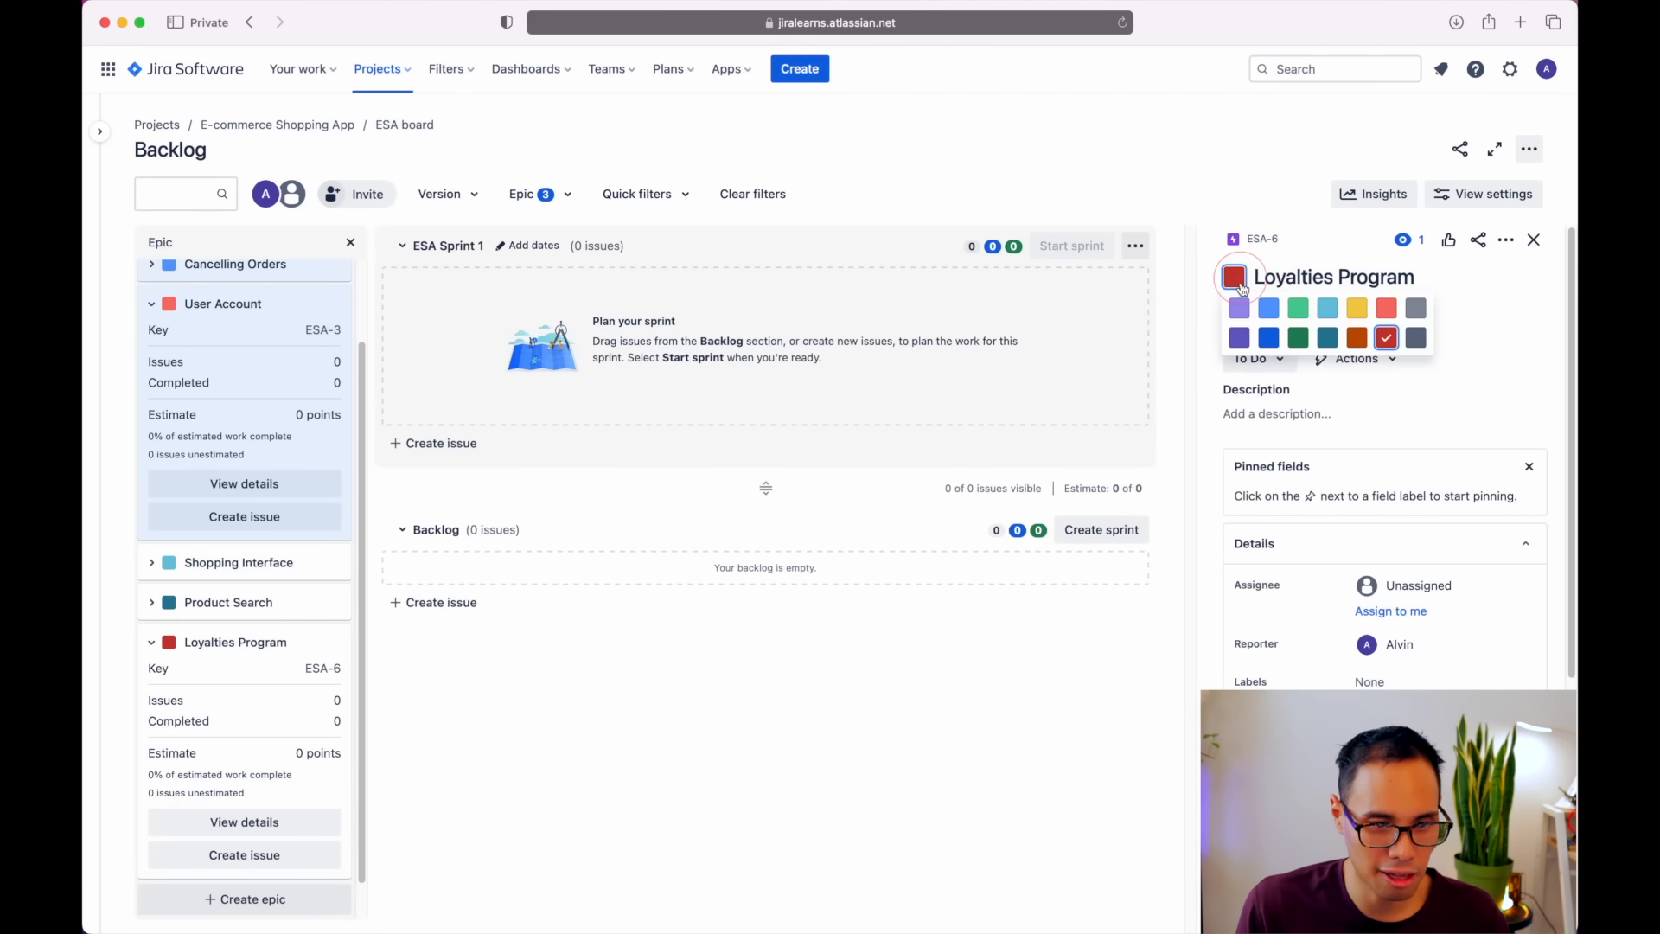
{"action": "left_click", "coordinate": [1363, 338]}
{"action": "left_click", "coordinate": [1533, 240]}
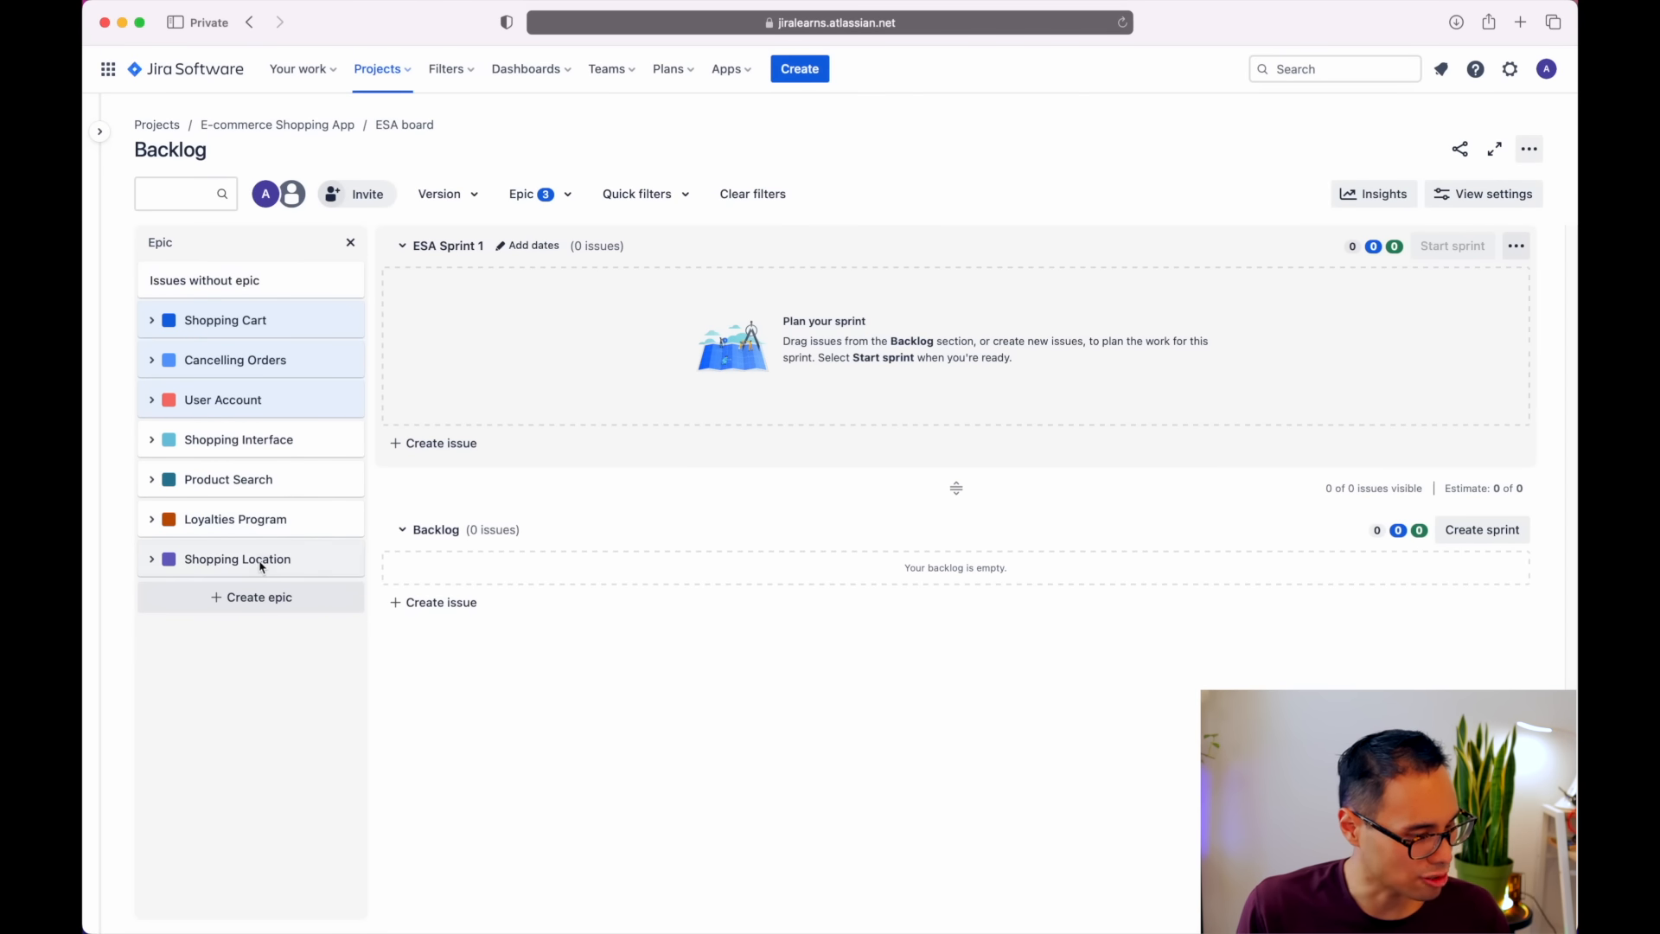
- Change the Shopping Location epic's colour to dark red and collapse the epic
{"action": "left_click", "coordinate": [197, 558]}
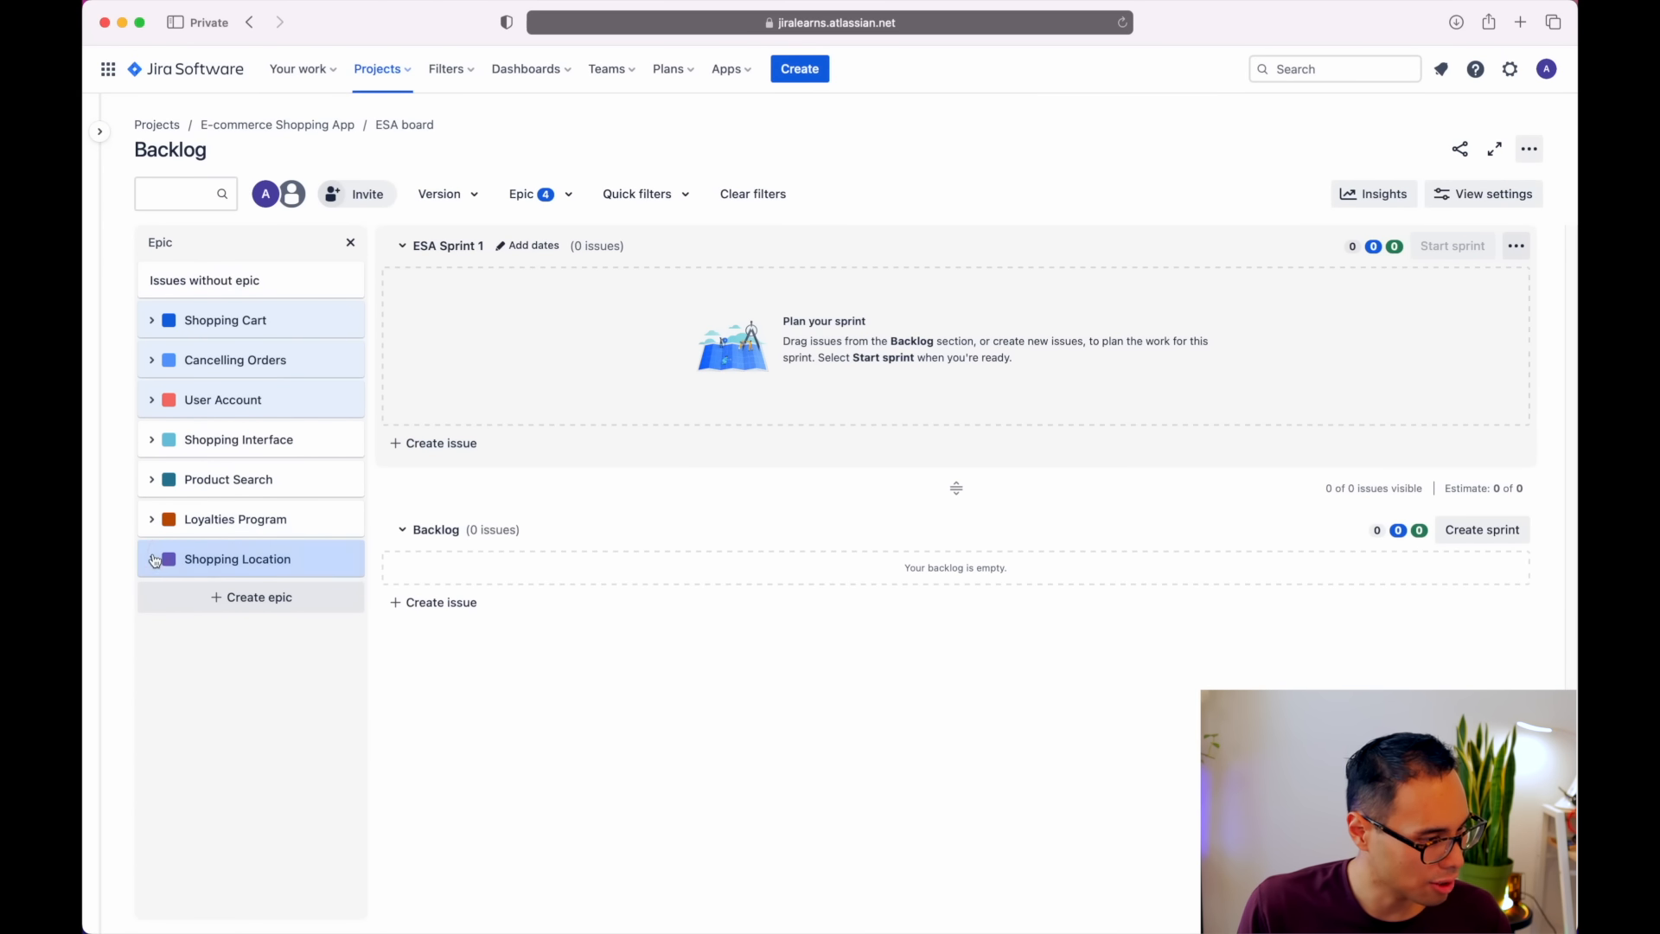
{"action": "left_click", "coordinate": [153, 559]}
{"action": "left_click", "coordinate": [250, 739]}
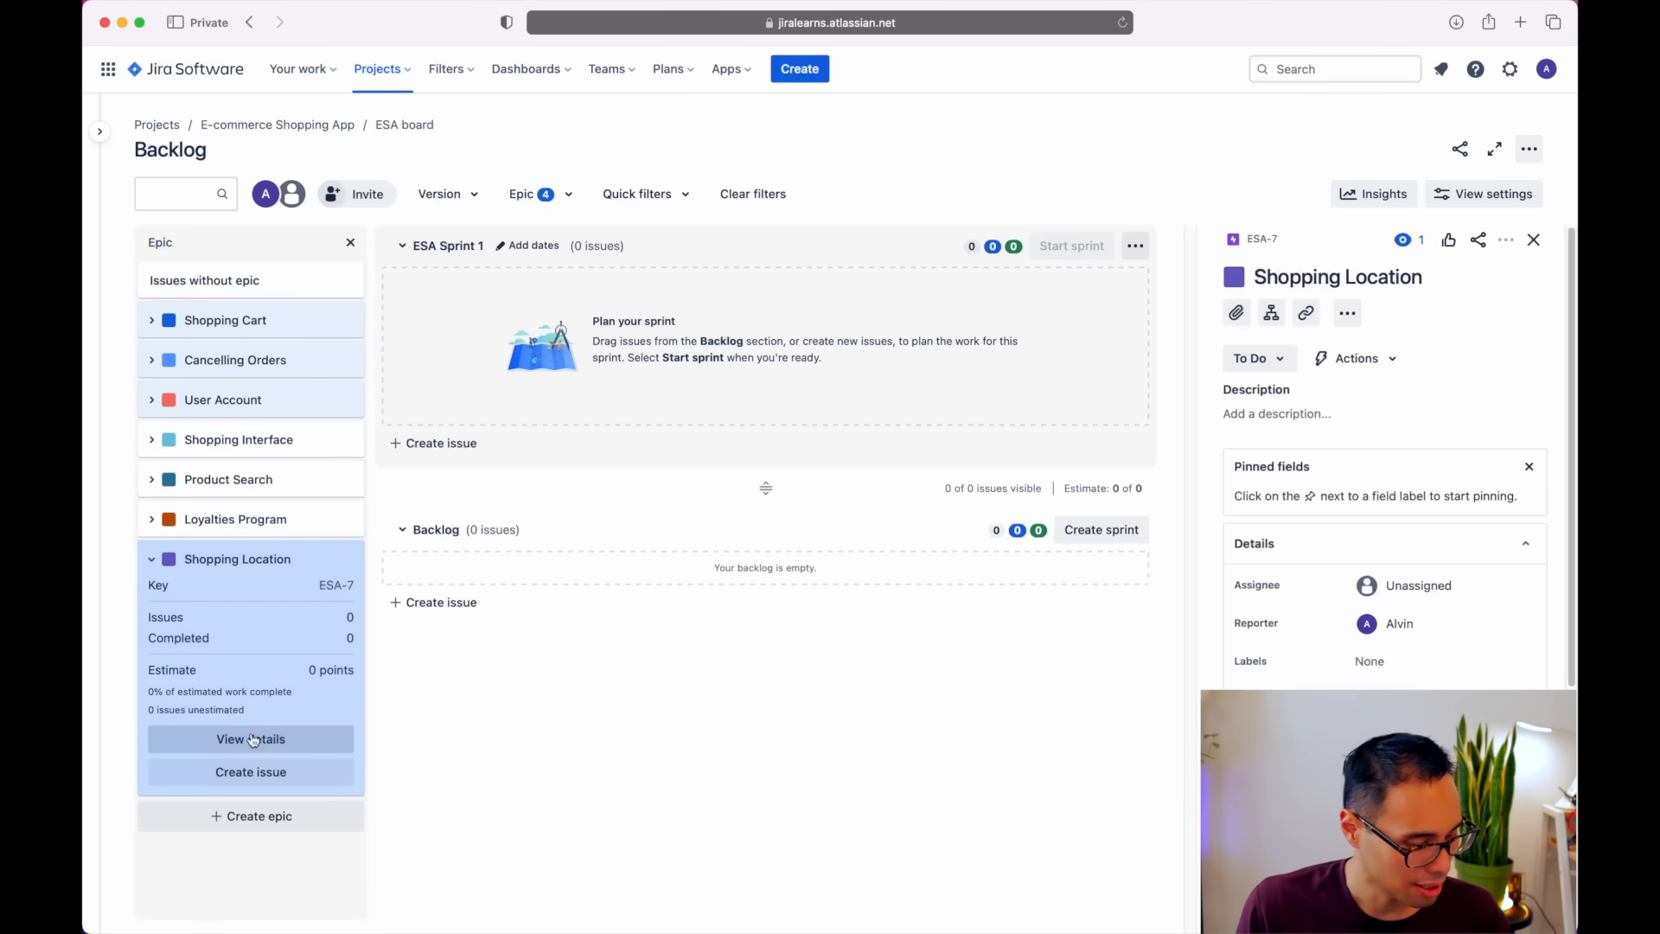
{"action": "left_click", "coordinate": [1233, 277]}
{"action": "left_click", "coordinate": [1385, 337]}
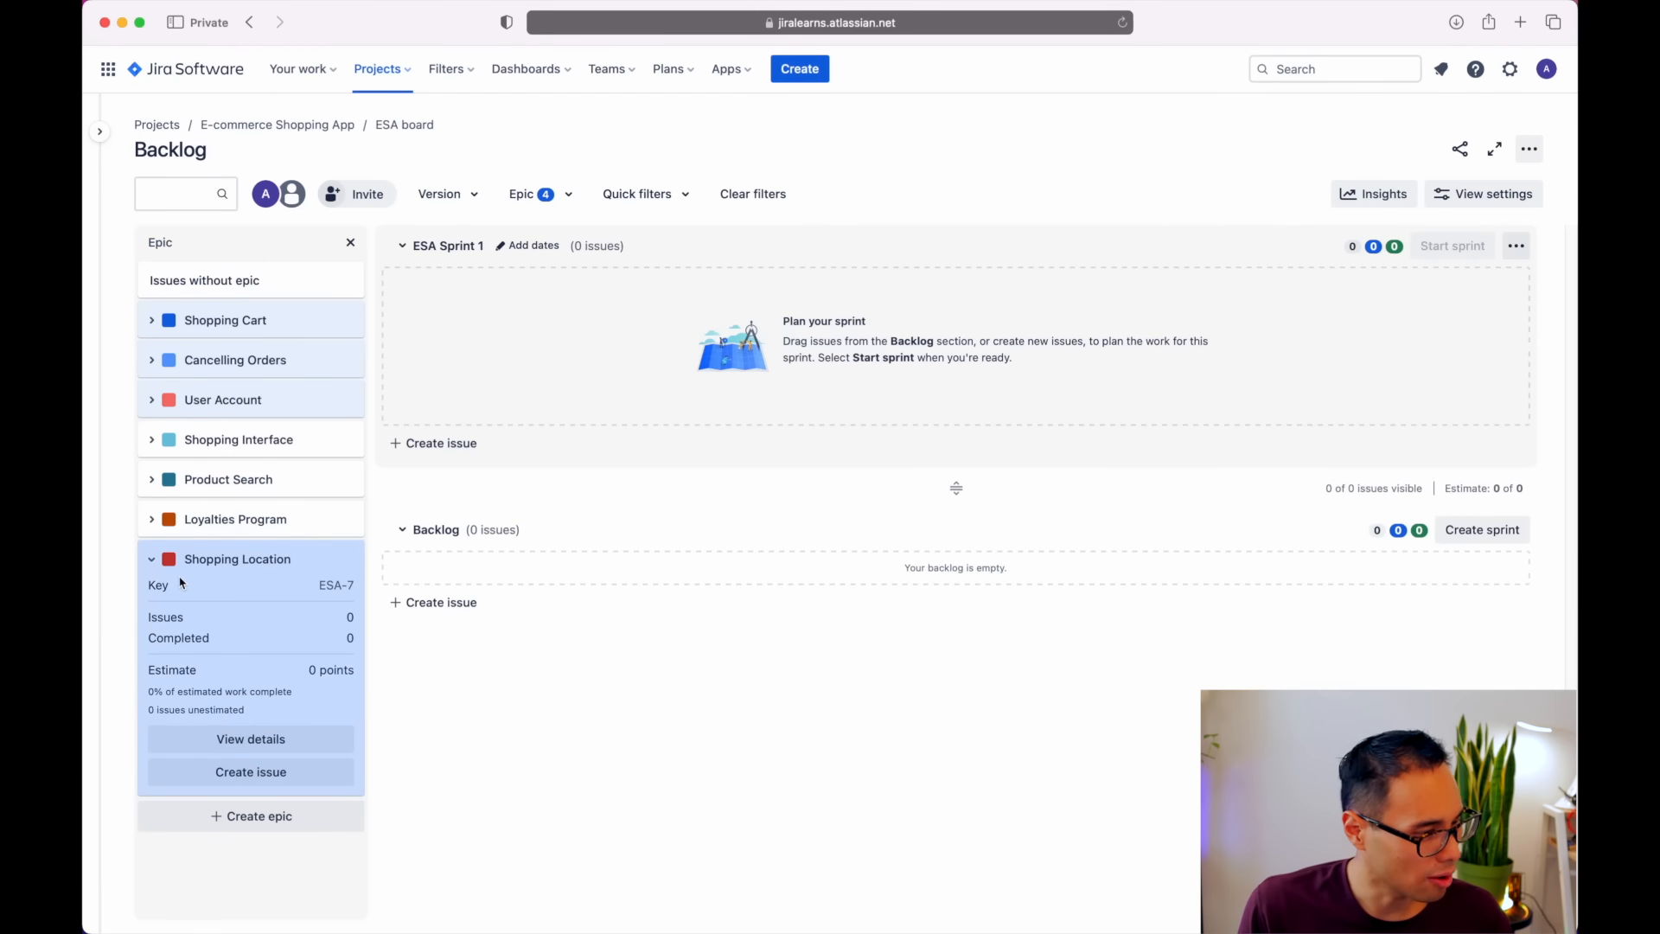
{"action": "left_click", "coordinate": [152, 562]}
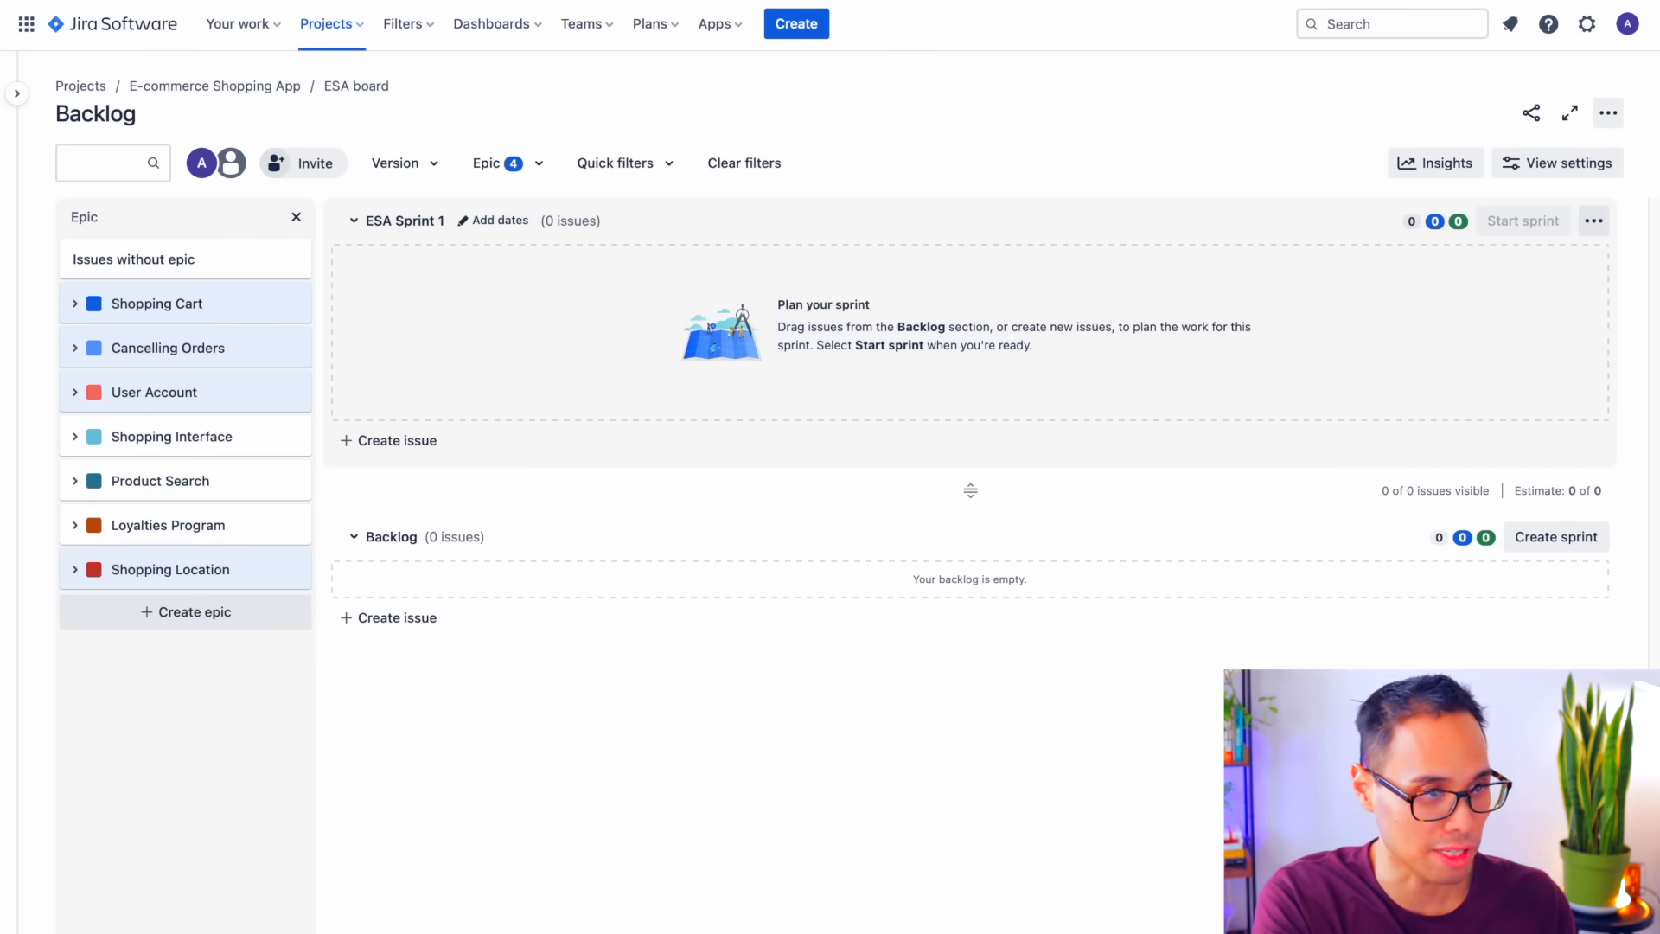
- Start a Story titled "As a customer, I want to check out the items from my shopping cart, so that I can pay for my selected items"
{"action": "key", "text": "c"}
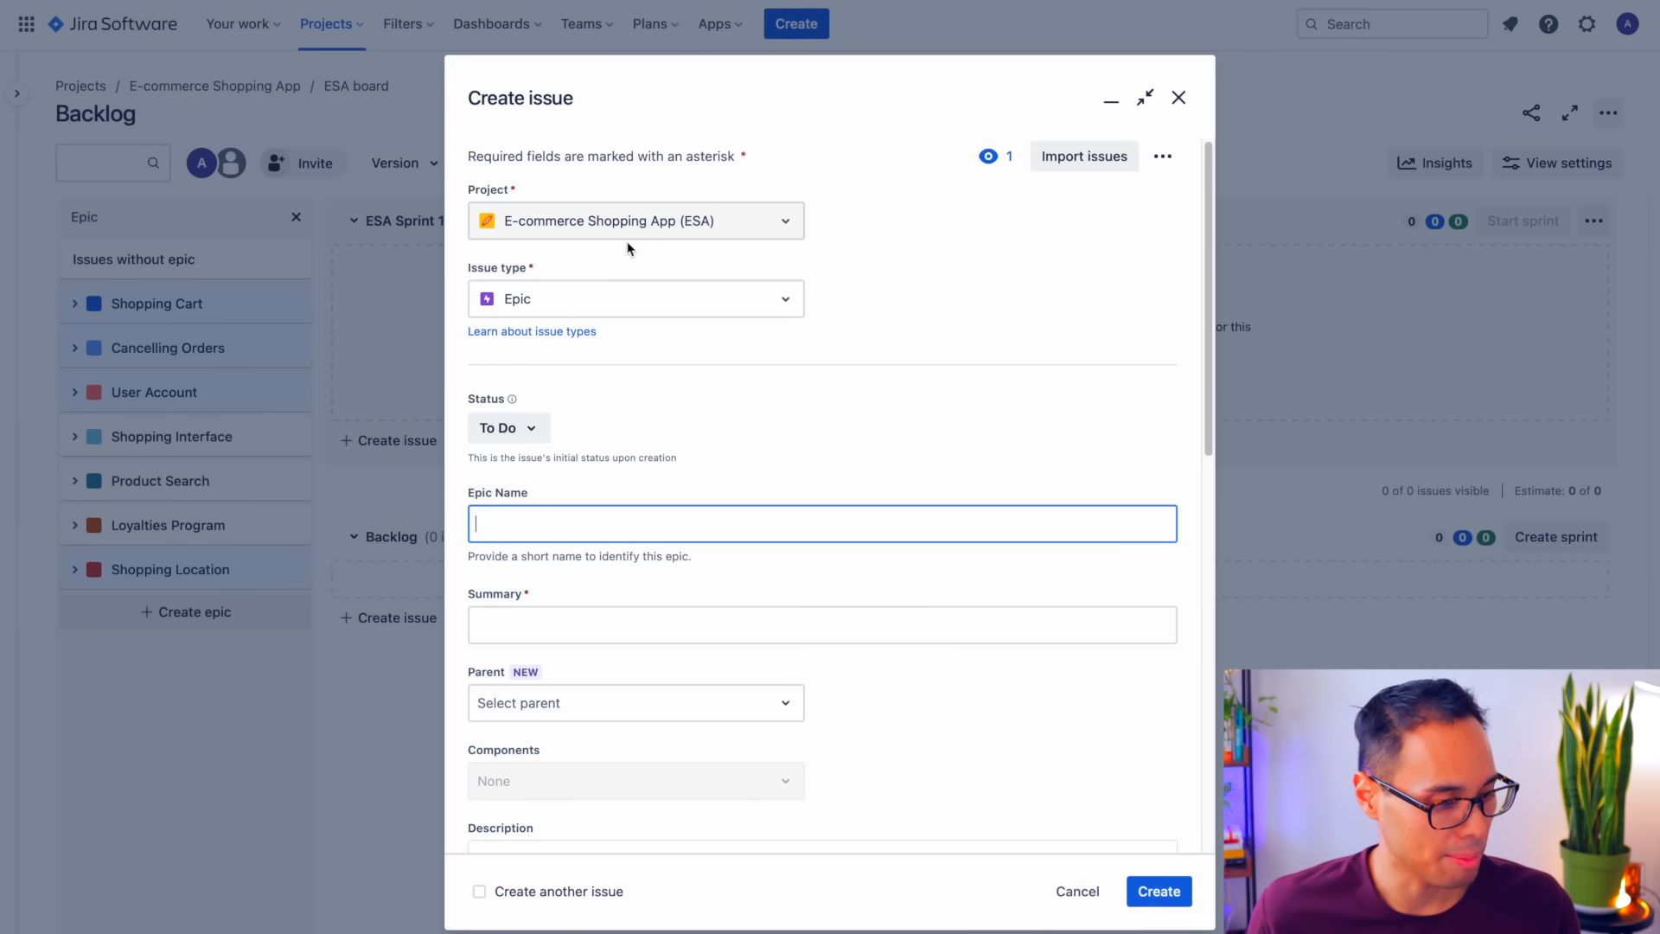
{"action": "left_click", "coordinate": [567, 306]}
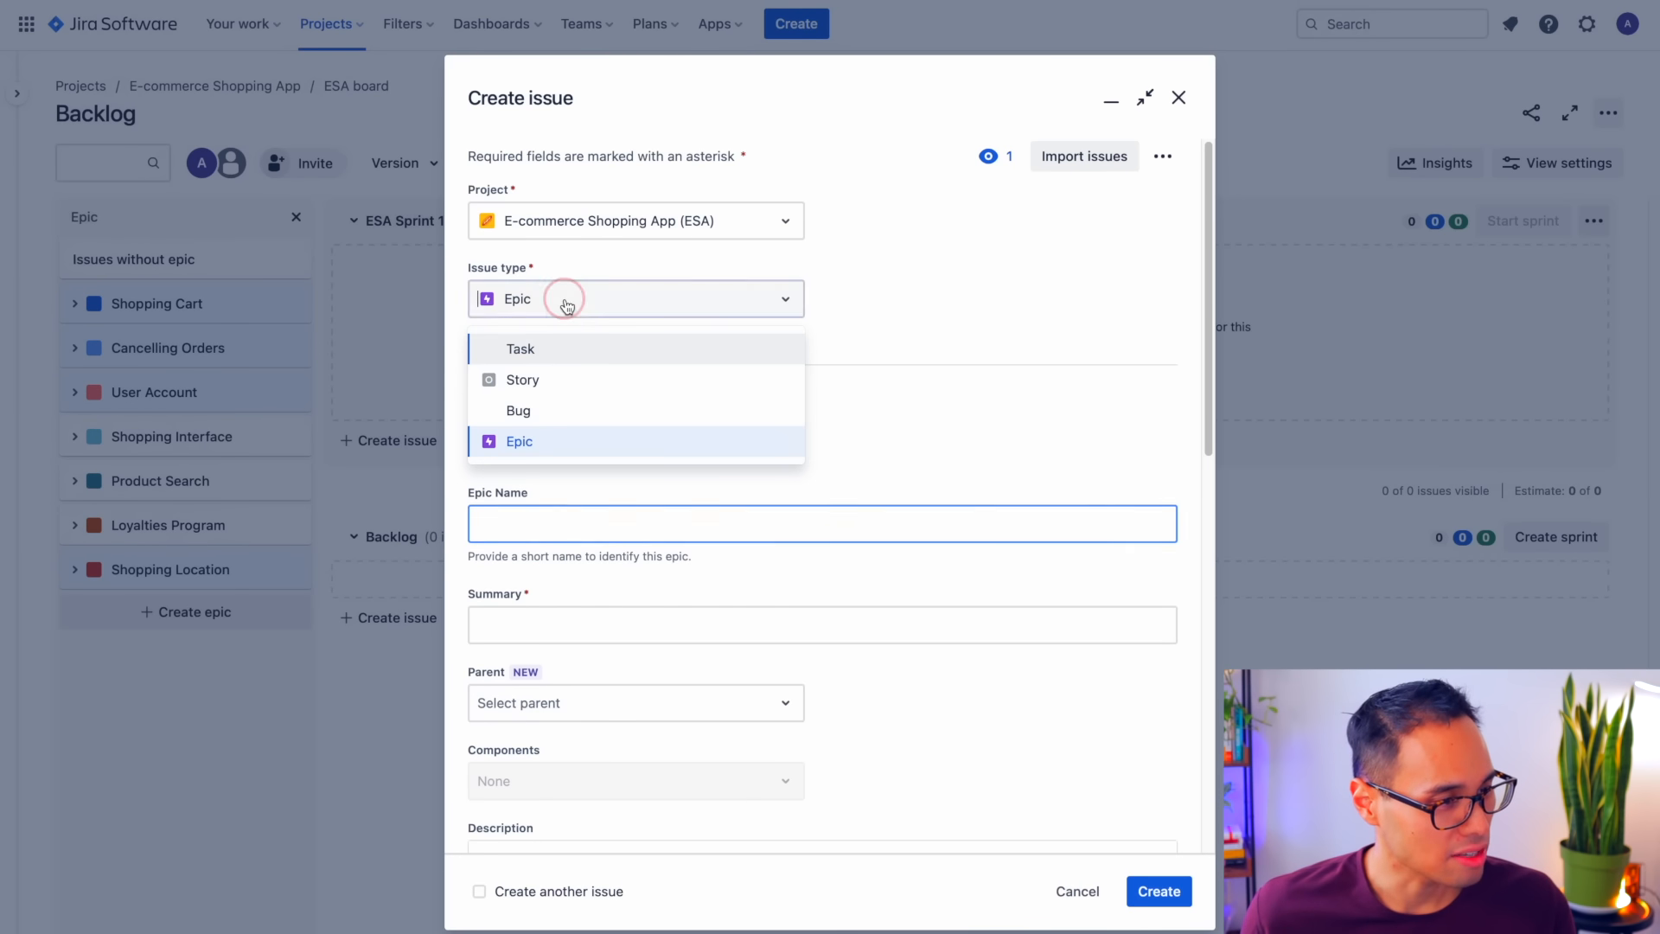
{"action": "left_click", "coordinate": [563, 381]}
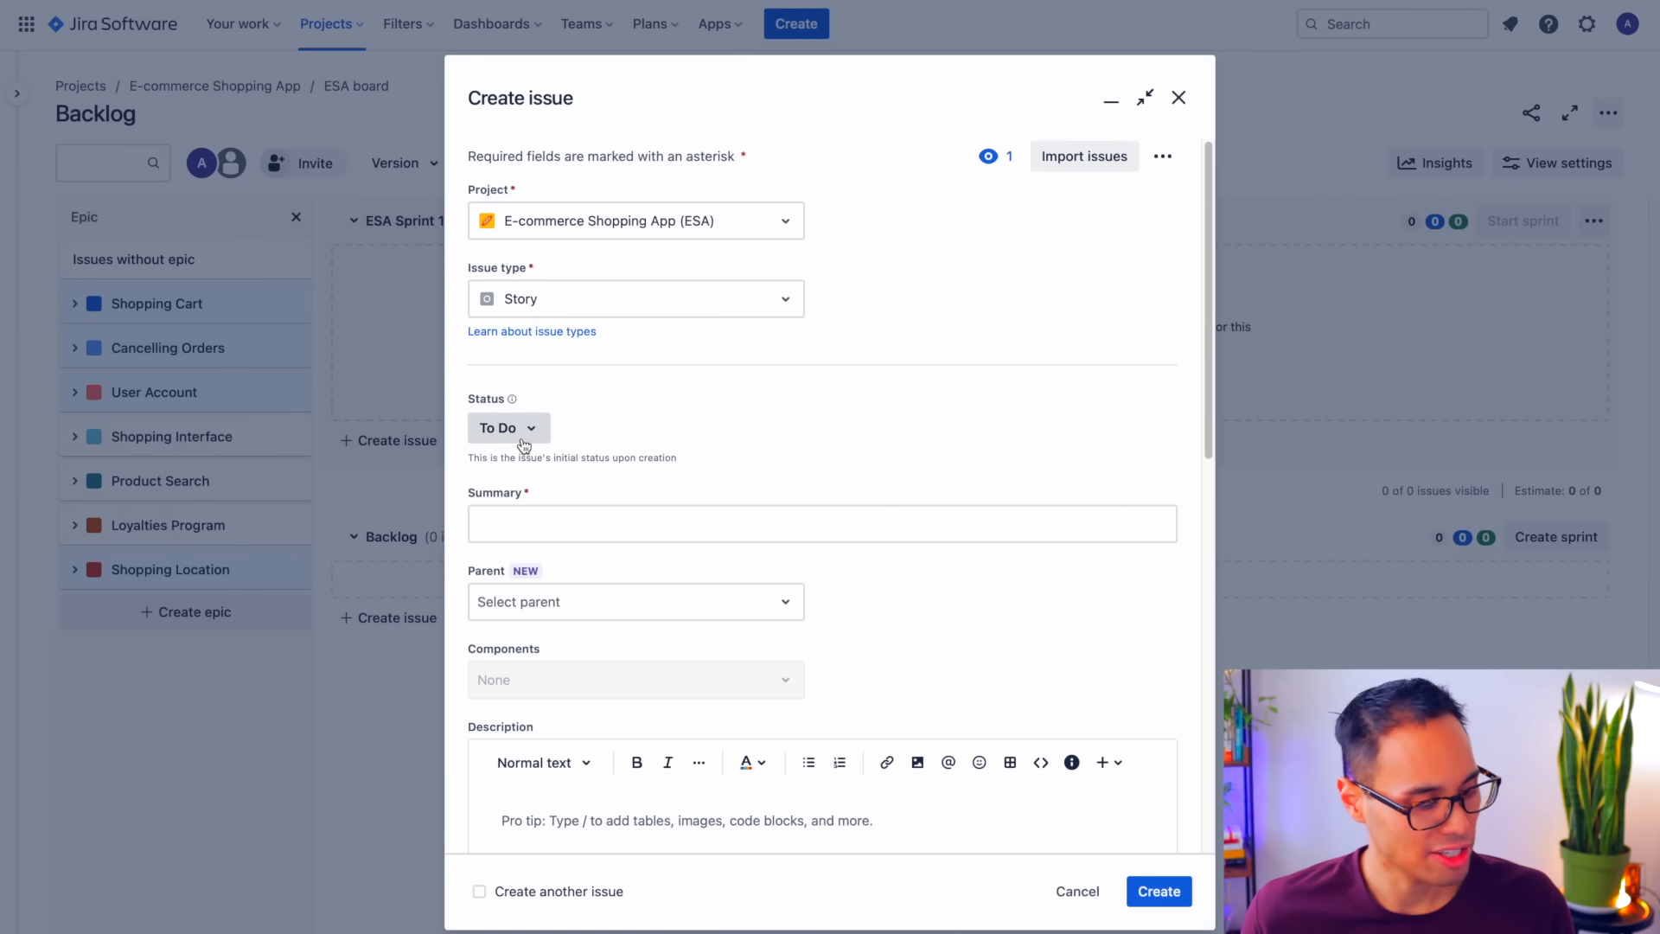
{"action": "left_click", "coordinate": [560, 527]}
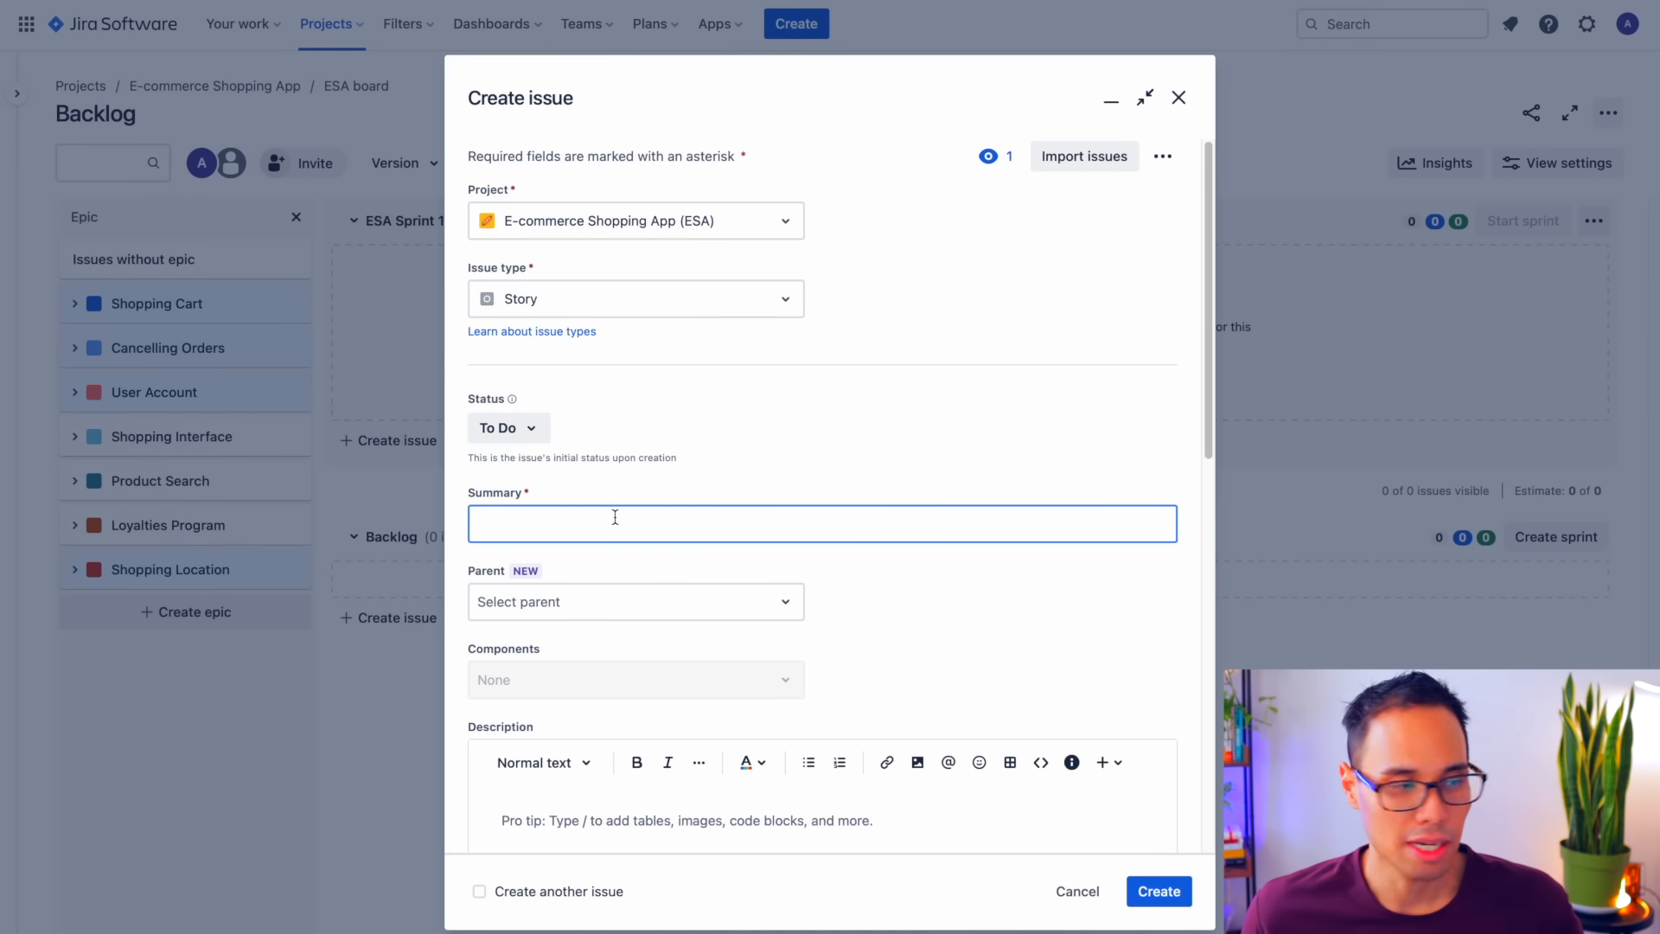
{"action": "left_click", "coordinate": [614, 528]}
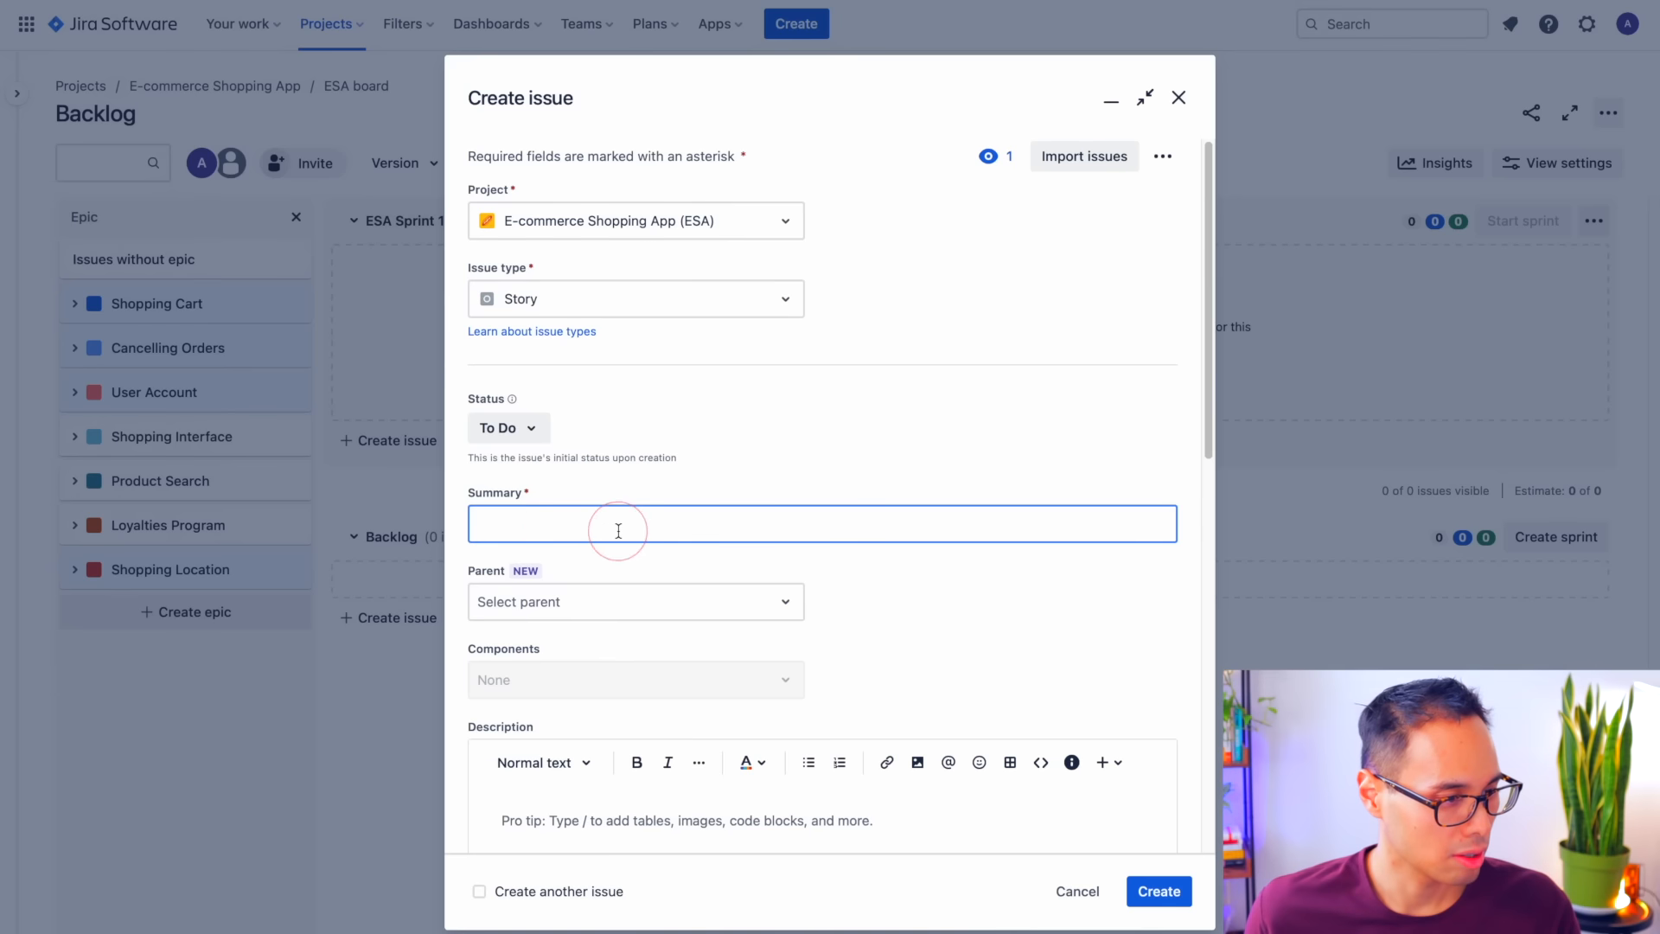
{"action": "type", "text": "As a customer, I want to check out the items from my shopping cart, so that I can pay for my selected items"}
{"action": "left_click", "coordinate": [903, 616]}
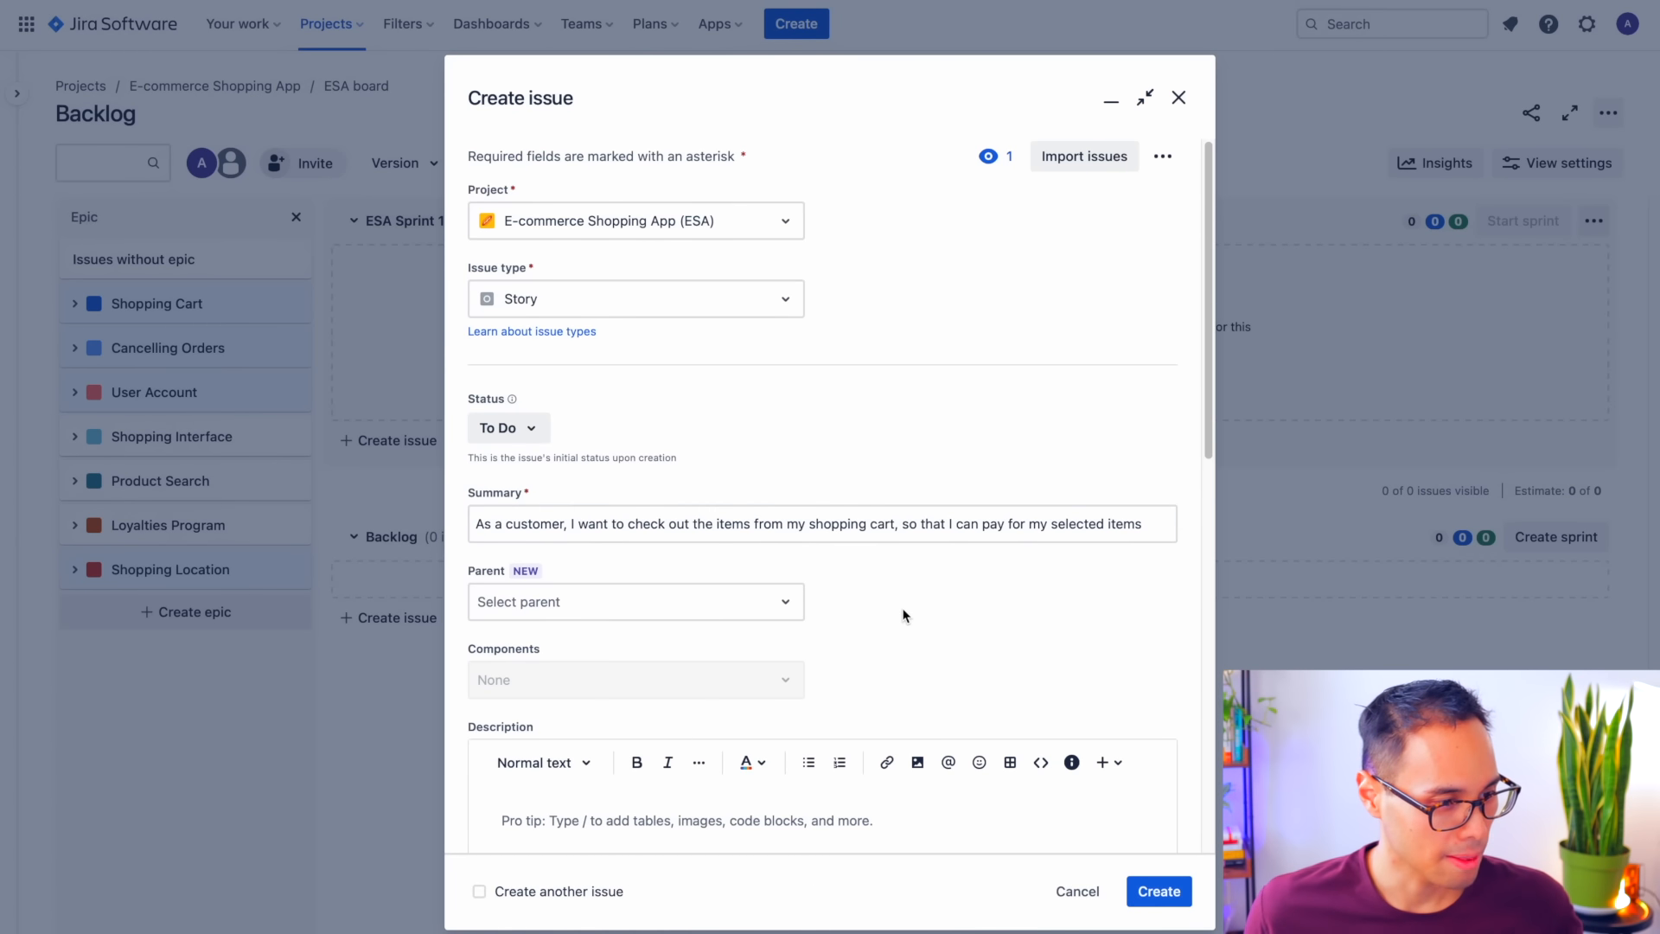
- Set the new story's parent to the ESA-1 Shopping Cart epic
{"action": "scroll", "coordinate": [903, 616], "scroll_direction": "down", "scroll_amount": 3}
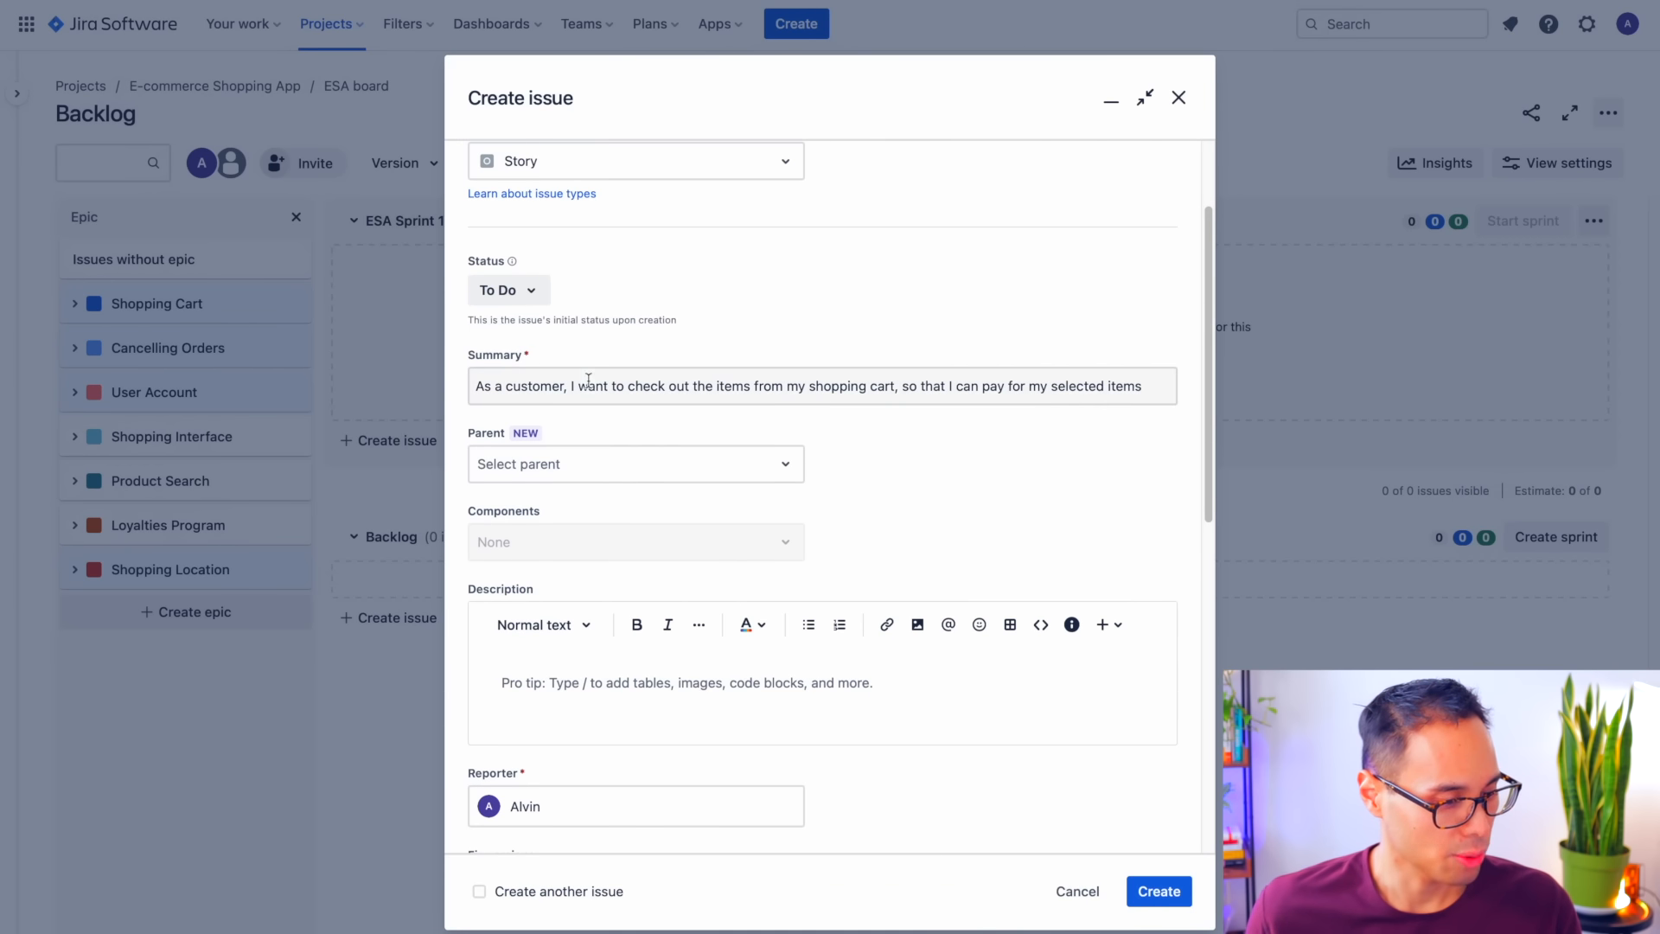
{"action": "left_click_drag", "start_coordinate": [571, 388], "coordinate": [1095, 404]}
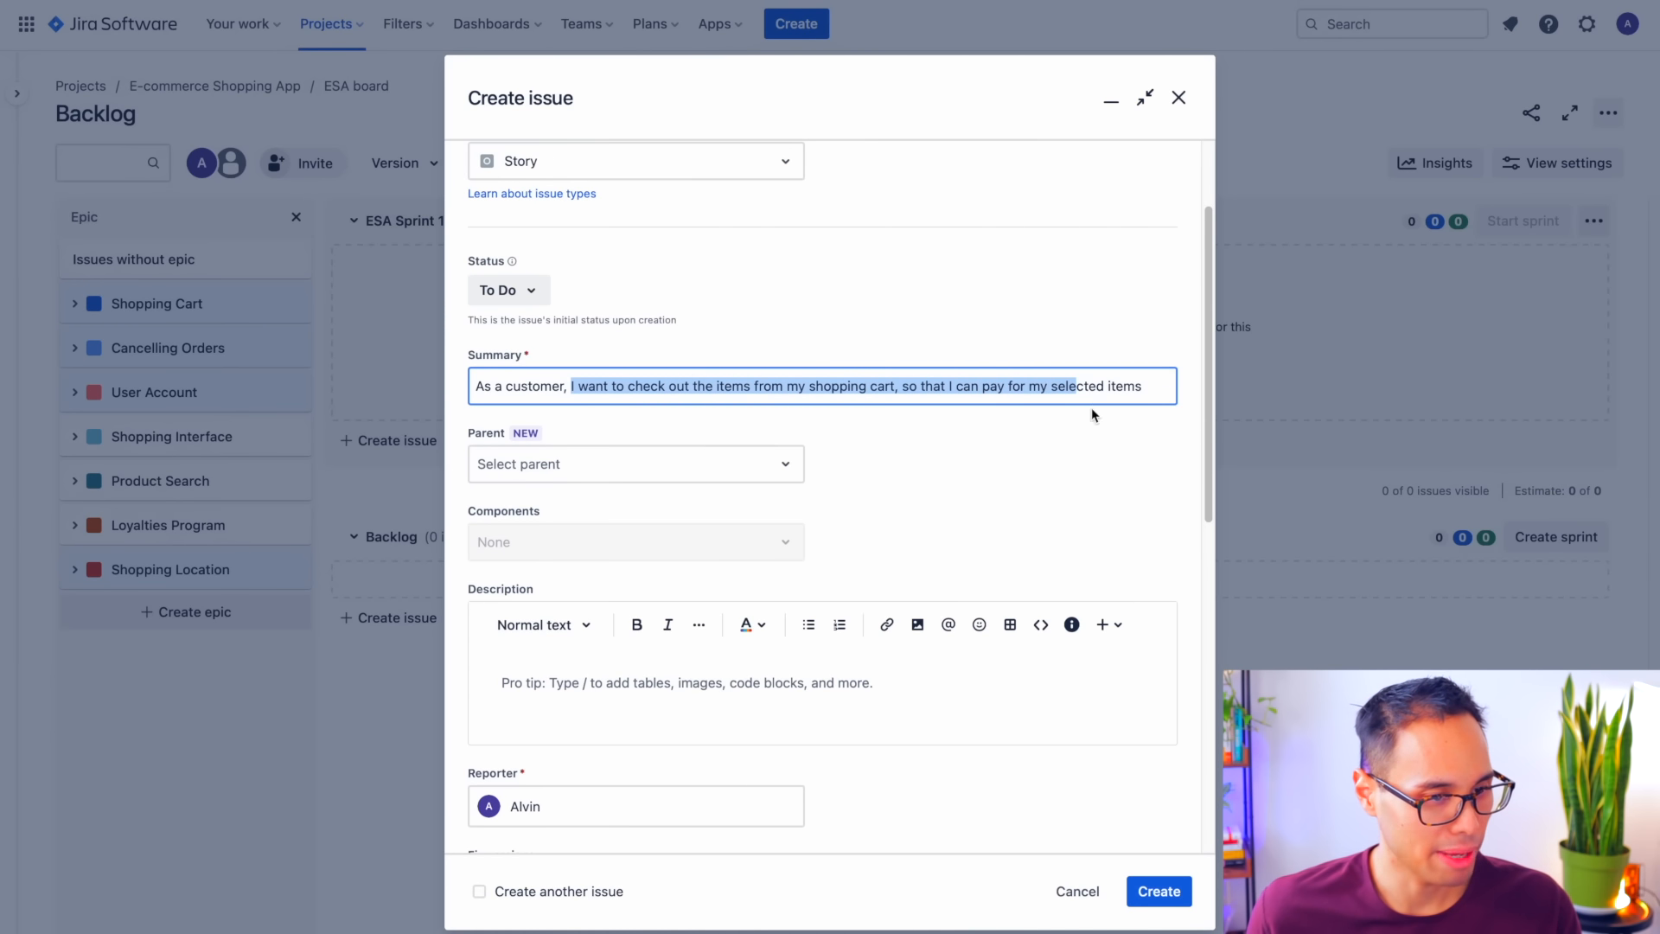
{"action": "left_click", "coordinate": [1038, 428]}
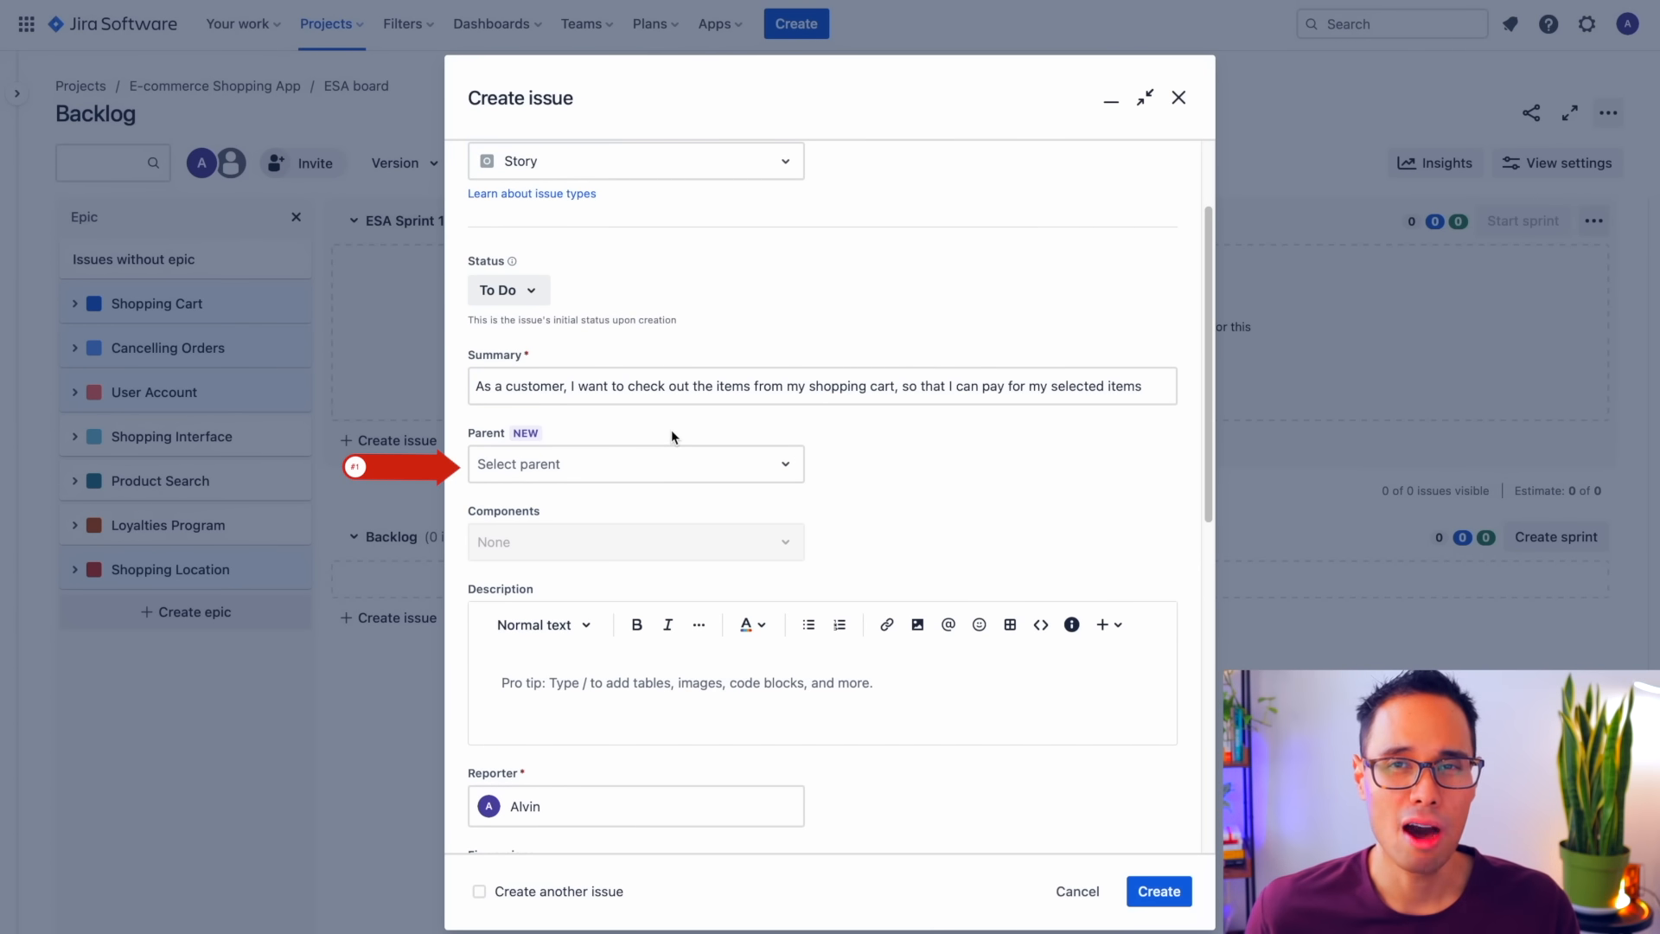
{"action": "left_click", "coordinate": [672, 465]}
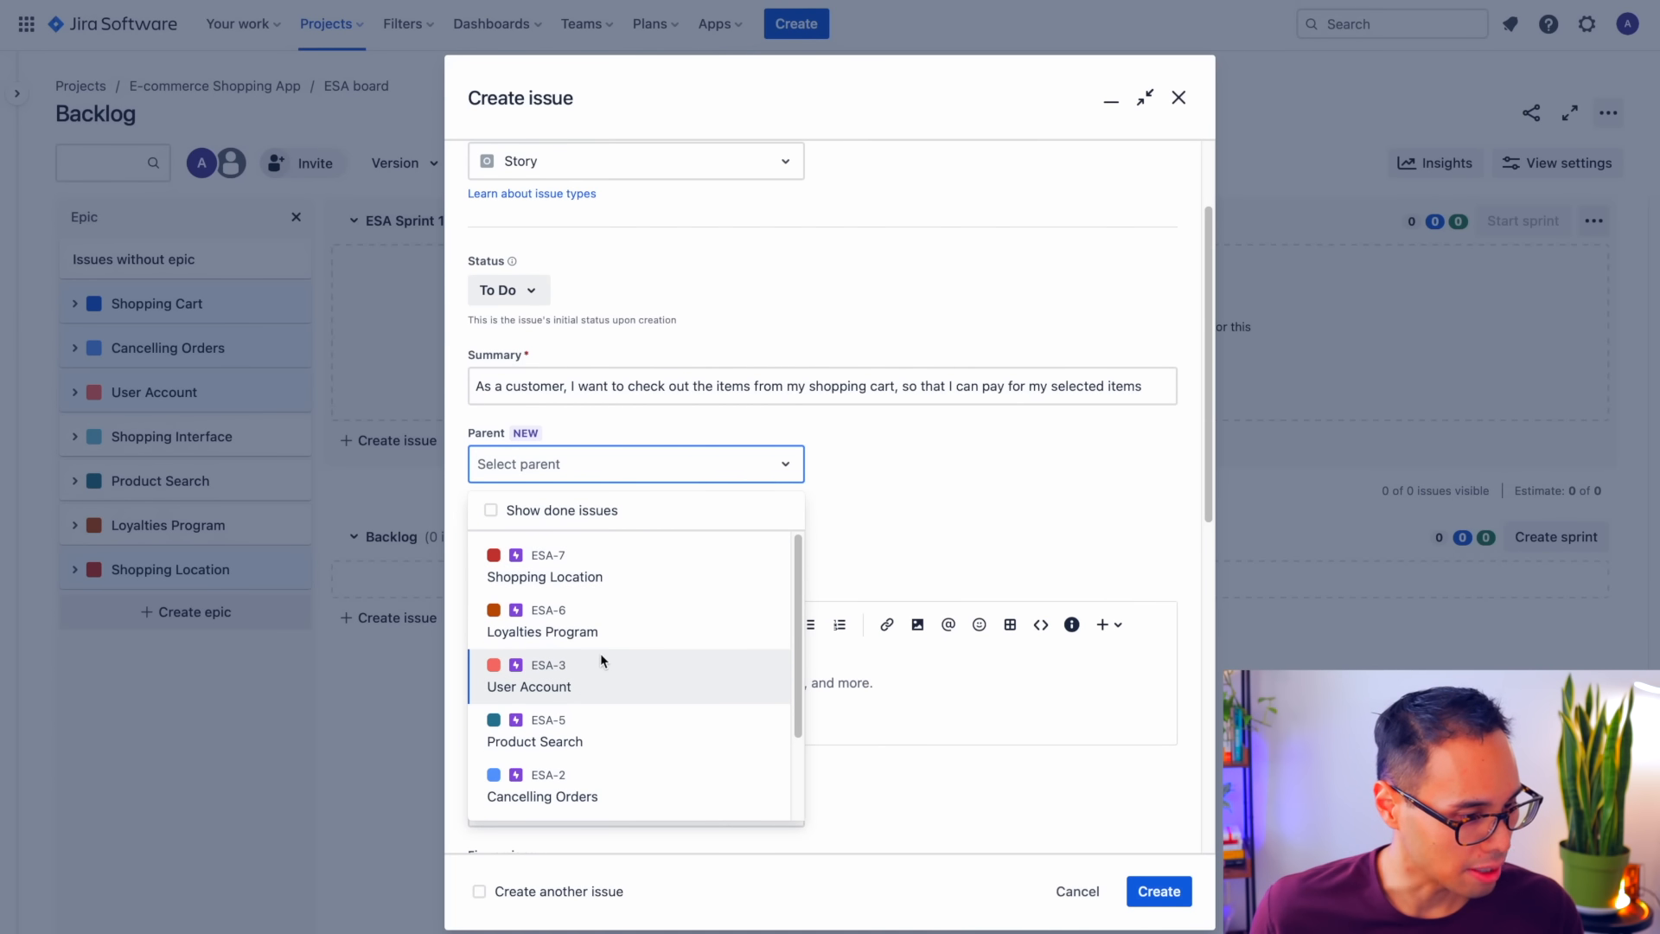
{"action": "scroll", "coordinate": [616, 697], "scroll_direction": "down", "scroll_amount": 2}
{"action": "left_click", "coordinate": [572, 724]}
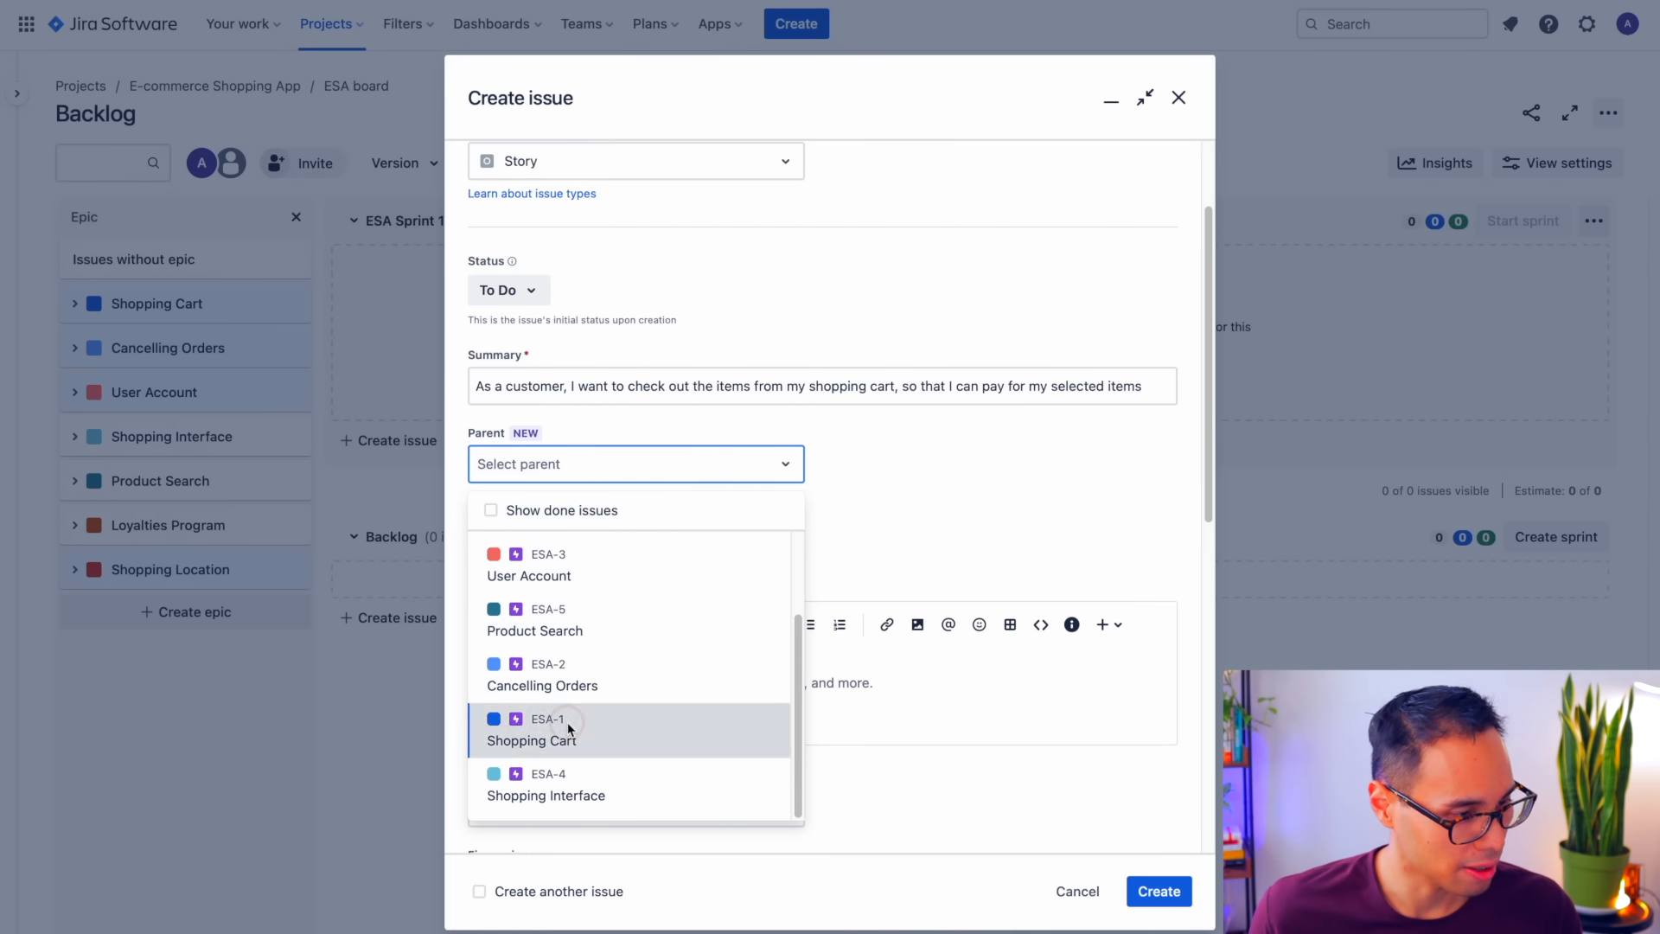
{"action": "left_click", "coordinate": [880, 529]}
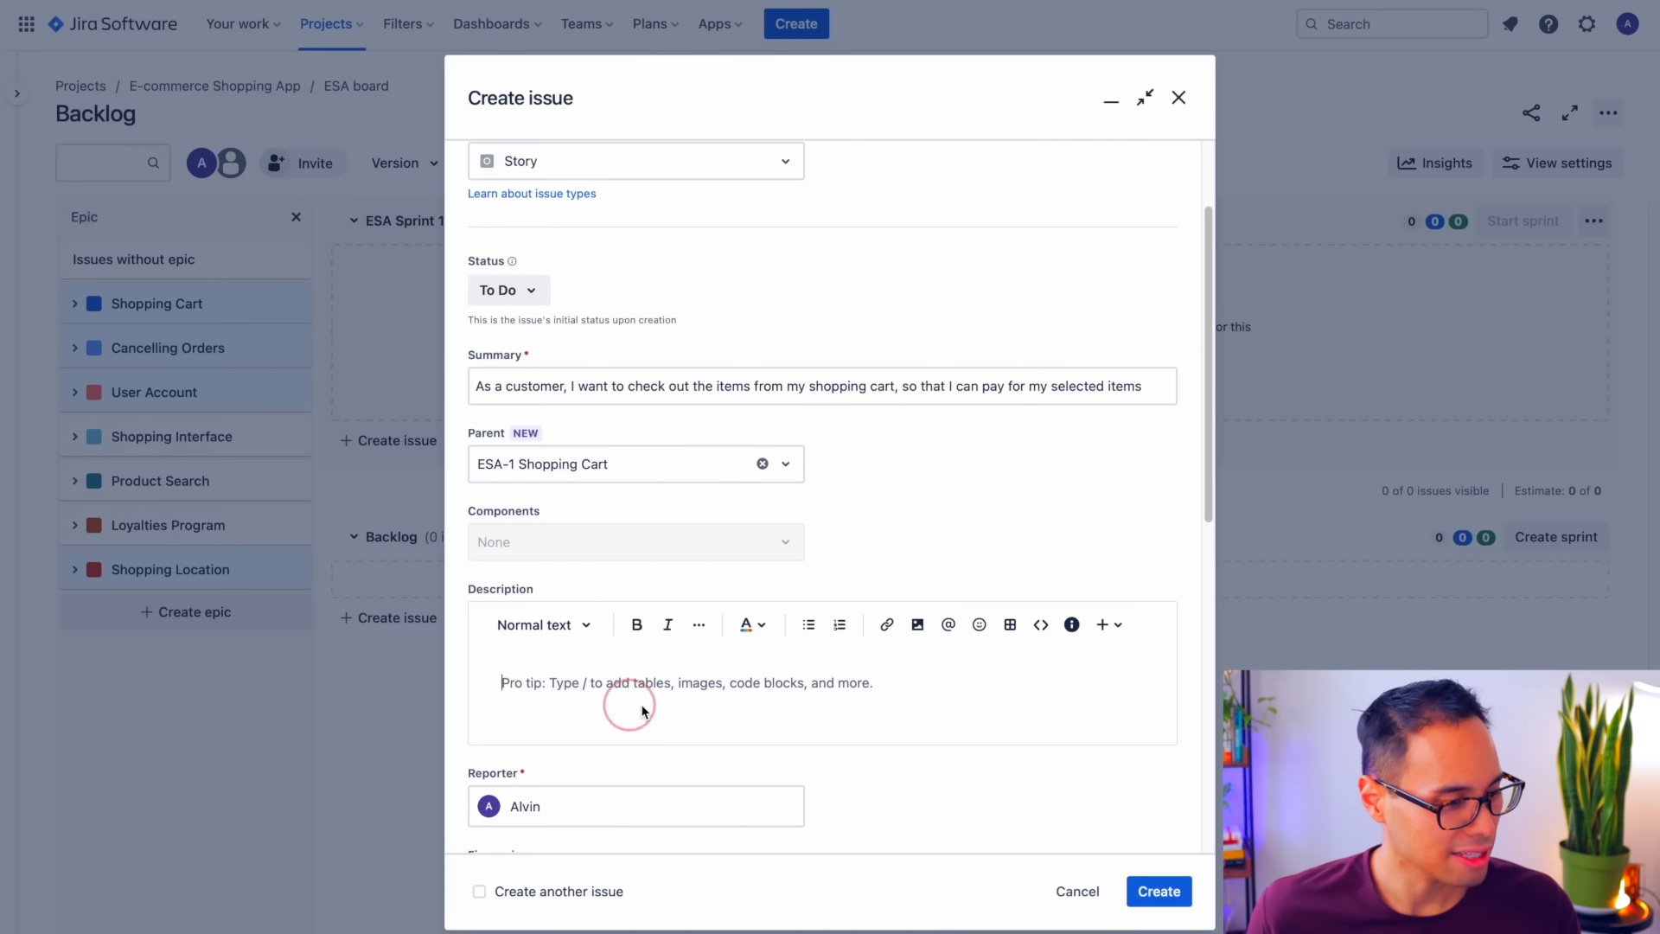
- Describe the story with "Acceptance Criteria for checking out:" and numbered points on item list, addresses, total costs, confirmation and order email, and create it
{"action": "scroll", "coordinate": [742, 677], "scroll_direction": "down", "scroll_amount": 1}
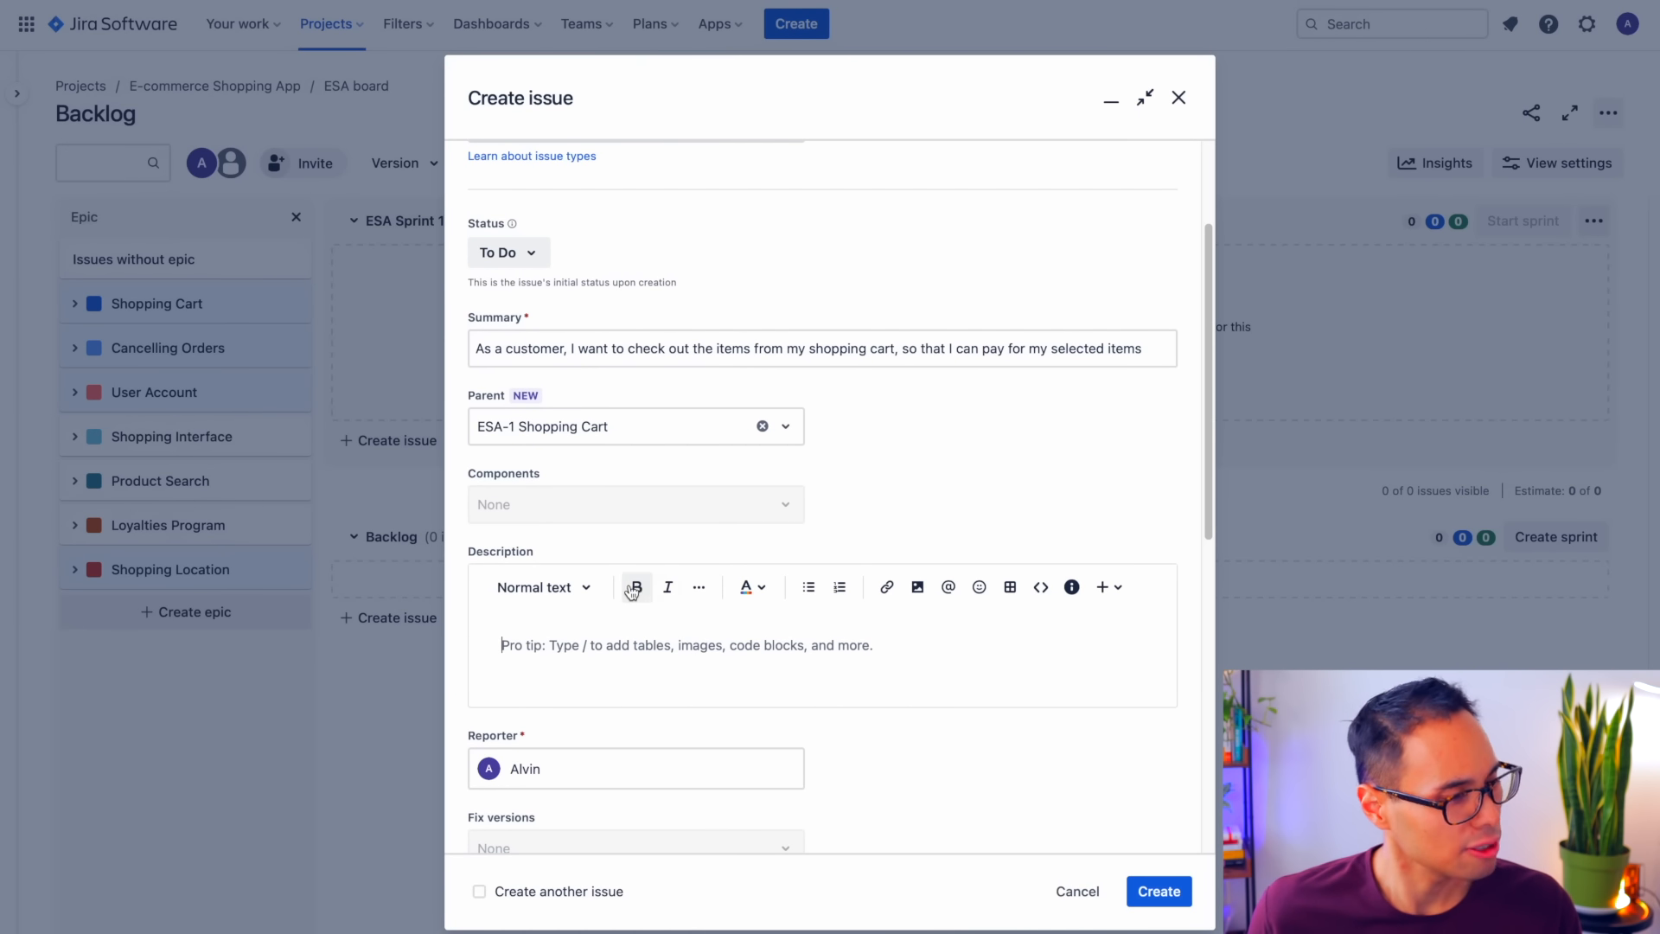
{"action": "left_click", "coordinate": [645, 626]}
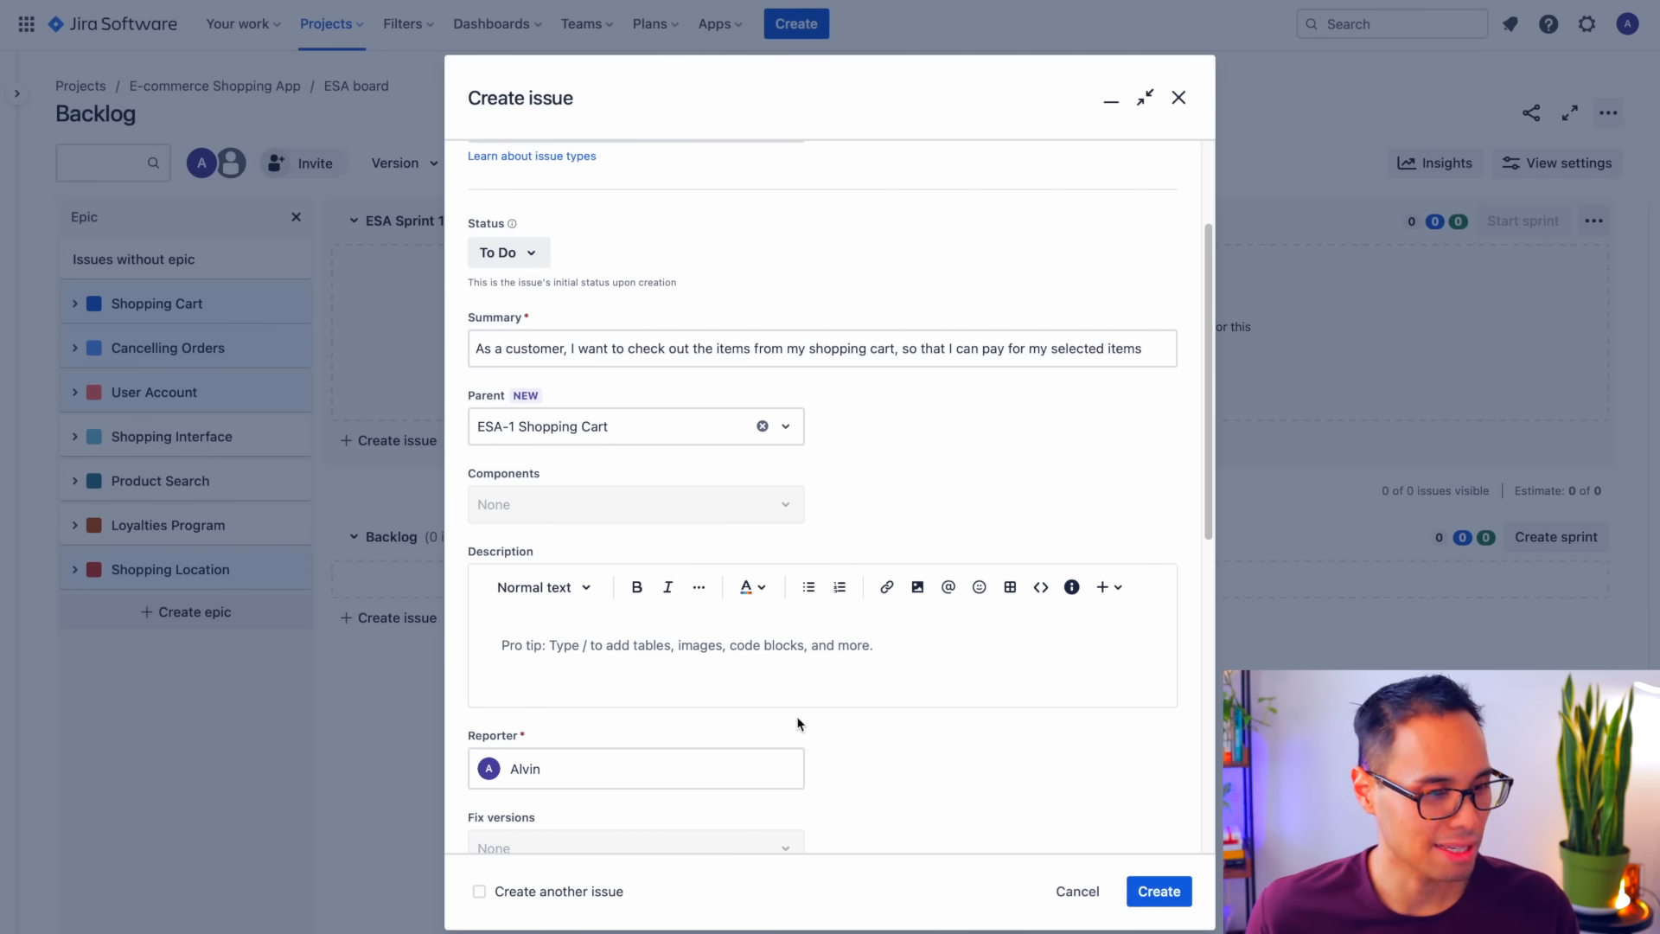
{"action": "left_click", "coordinate": [518, 637]}
{"action": "type", "text": "Acceptance Criteria for checking out: I can see the list of items I'm buying I can enter my billing and shipping addresses I can see the total costs, including shipping and tax. I can confirm I am ready to check out. I receive an email after my order has been placed."}
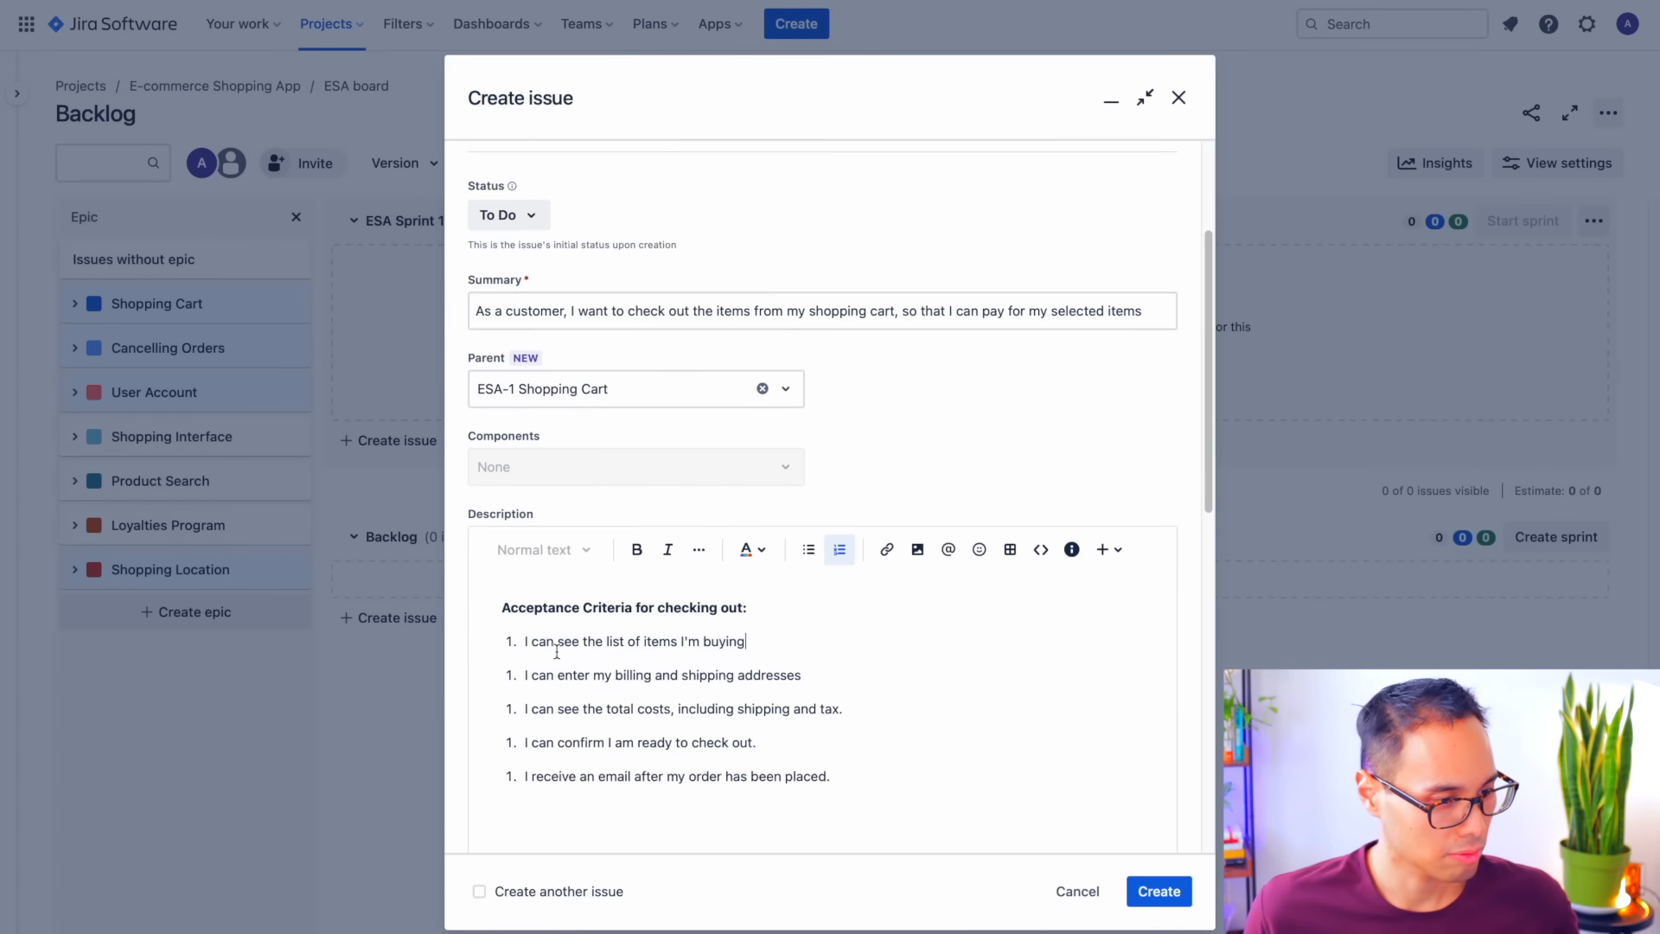
{"action": "scroll", "coordinate": [949, 683], "scroll_direction": "down", "scroll_amount": 1}
{"action": "scroll", "coordinate": [949, 685], "scroll_direction": "down", "scroll_amount": 4}
{"action": "scroll", "coordinate": [949, 689], "scroll_direction": "up", "scroll_amount": 10}
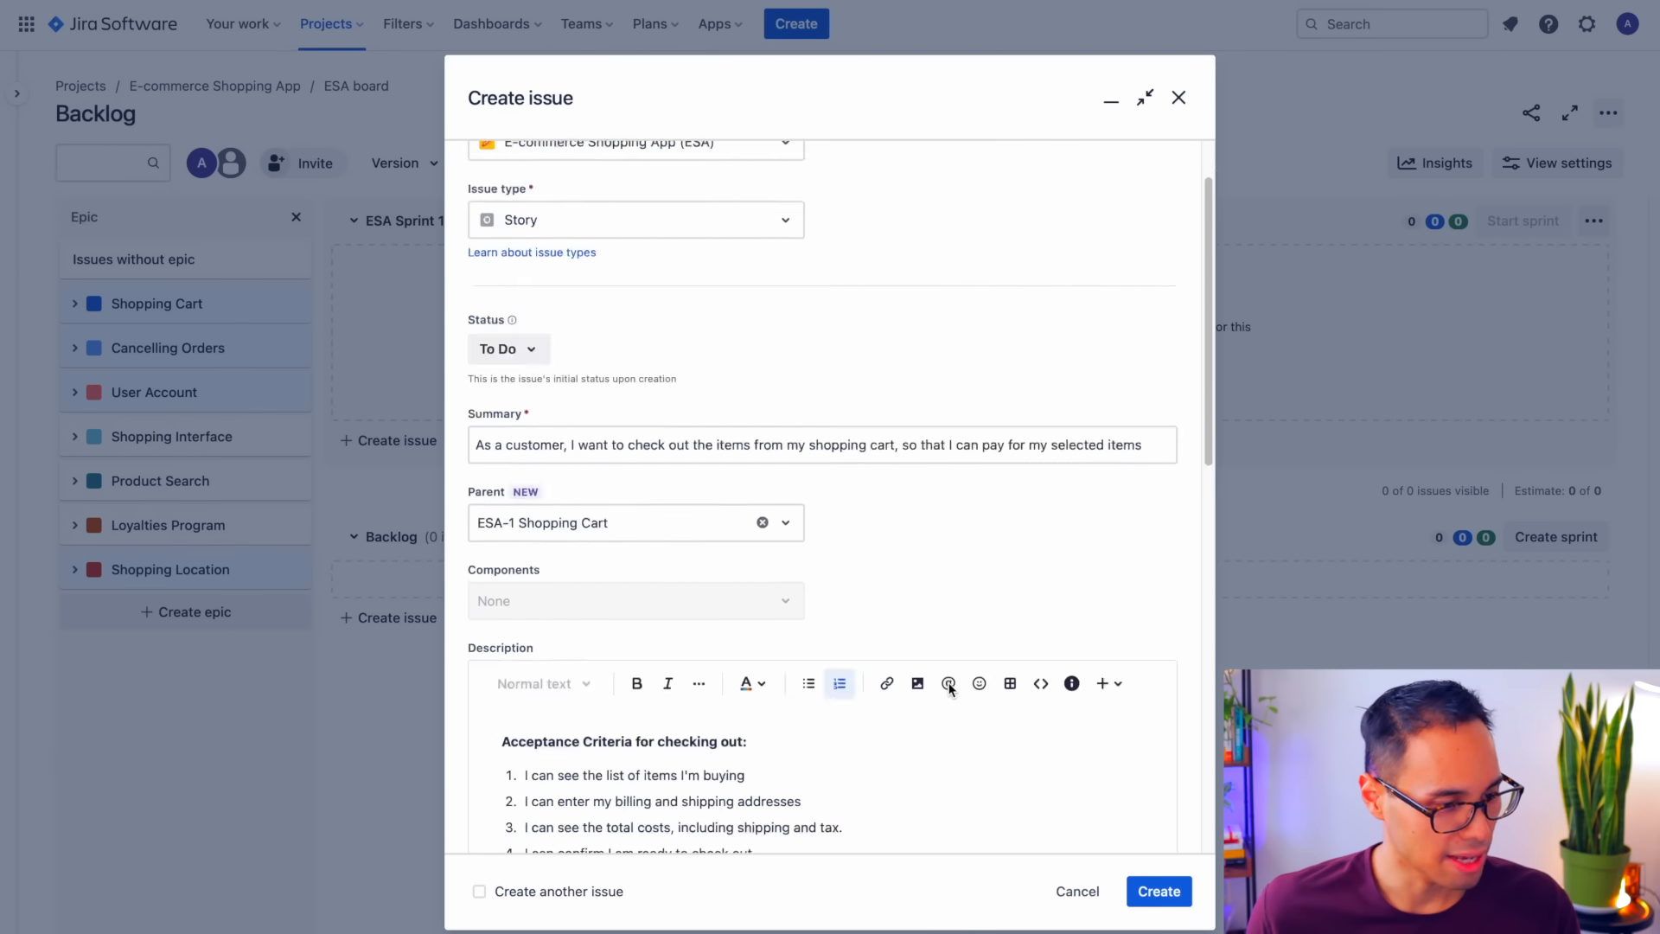
{"action": "left_click", "coordinate": [1173, 897]}
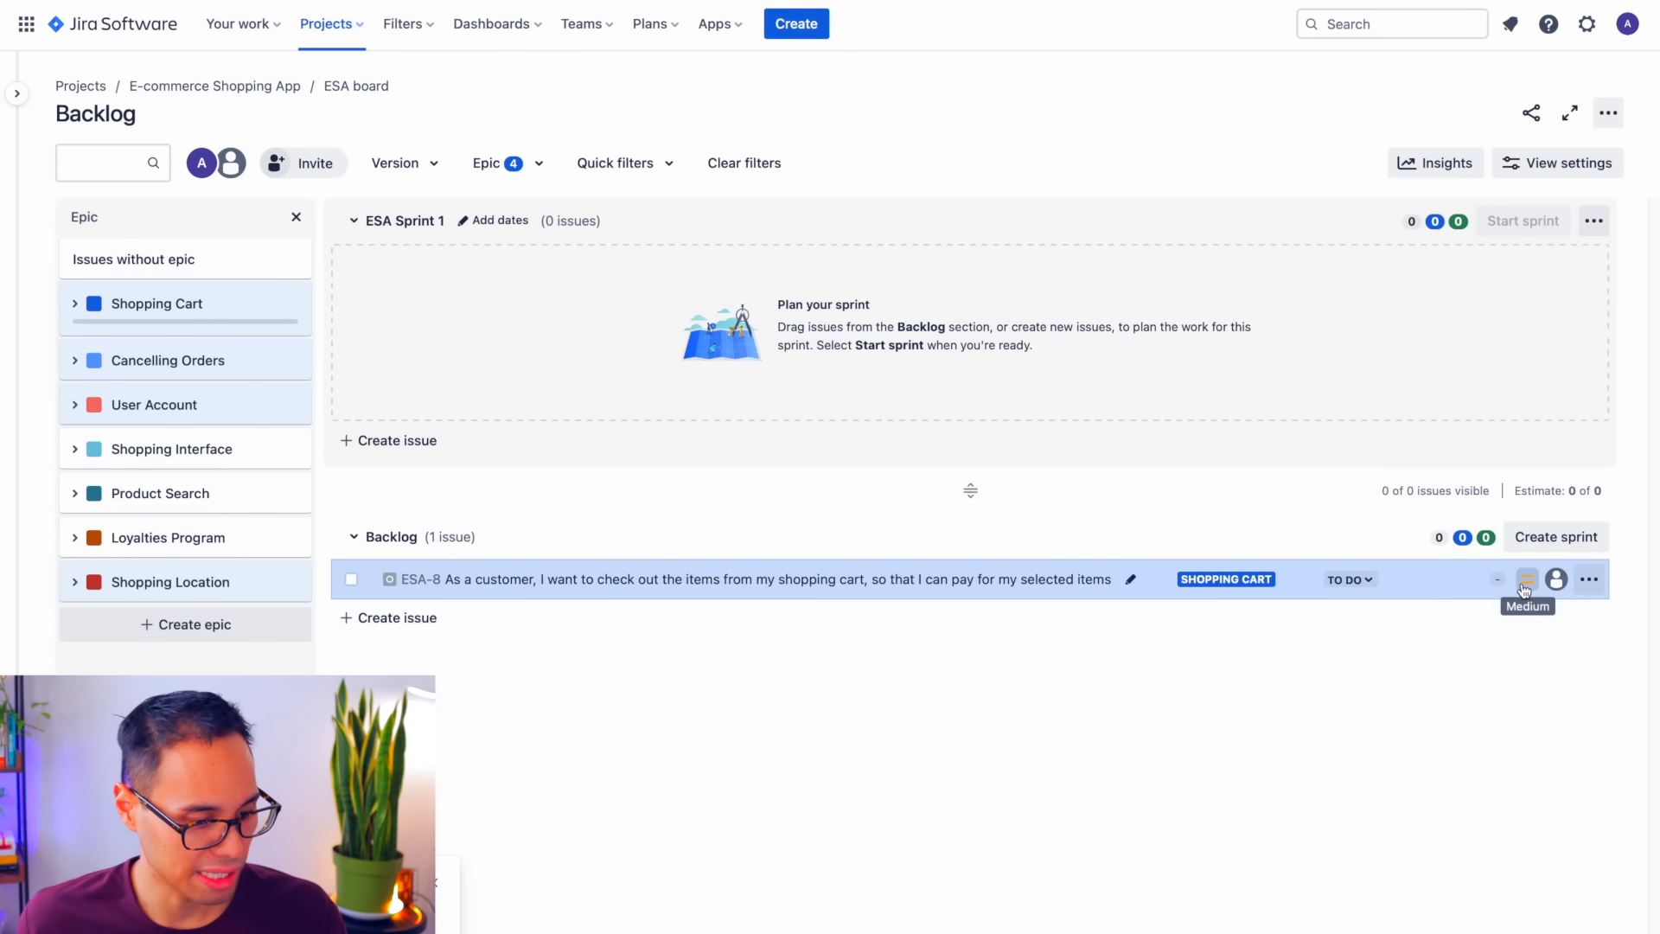
- Examine the priority options available for the checkout story in the backlog
{"action": "left_click", "coordinate": [1526, 591]}
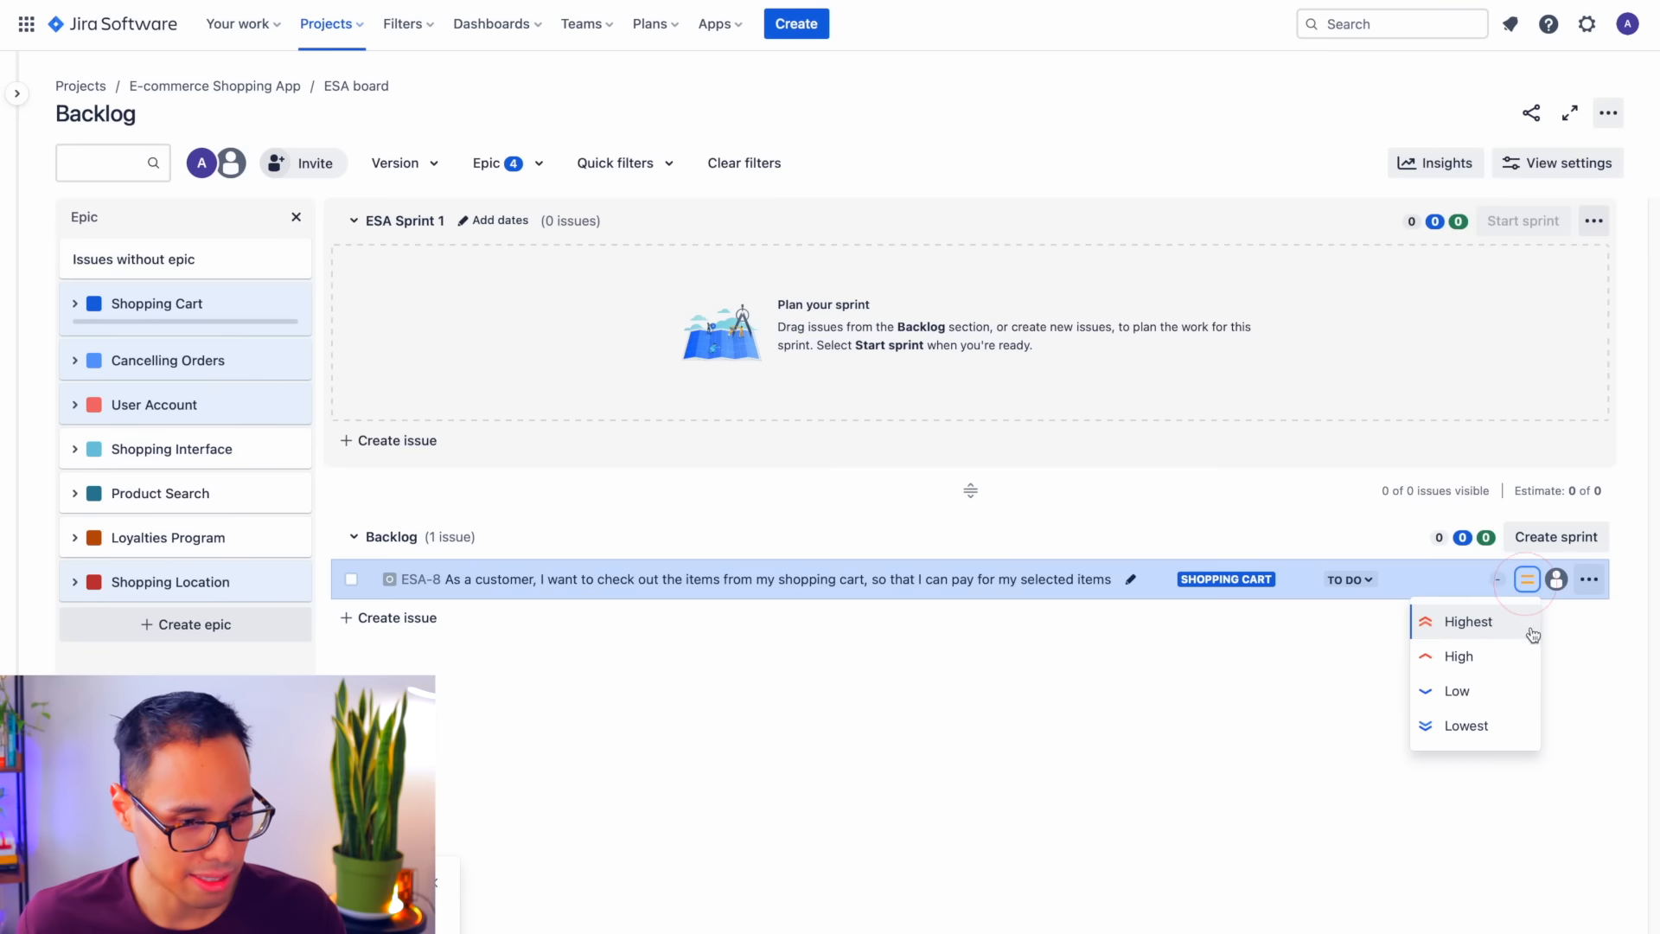
{"action": "left_click", "coordinate": [1582, 671]}
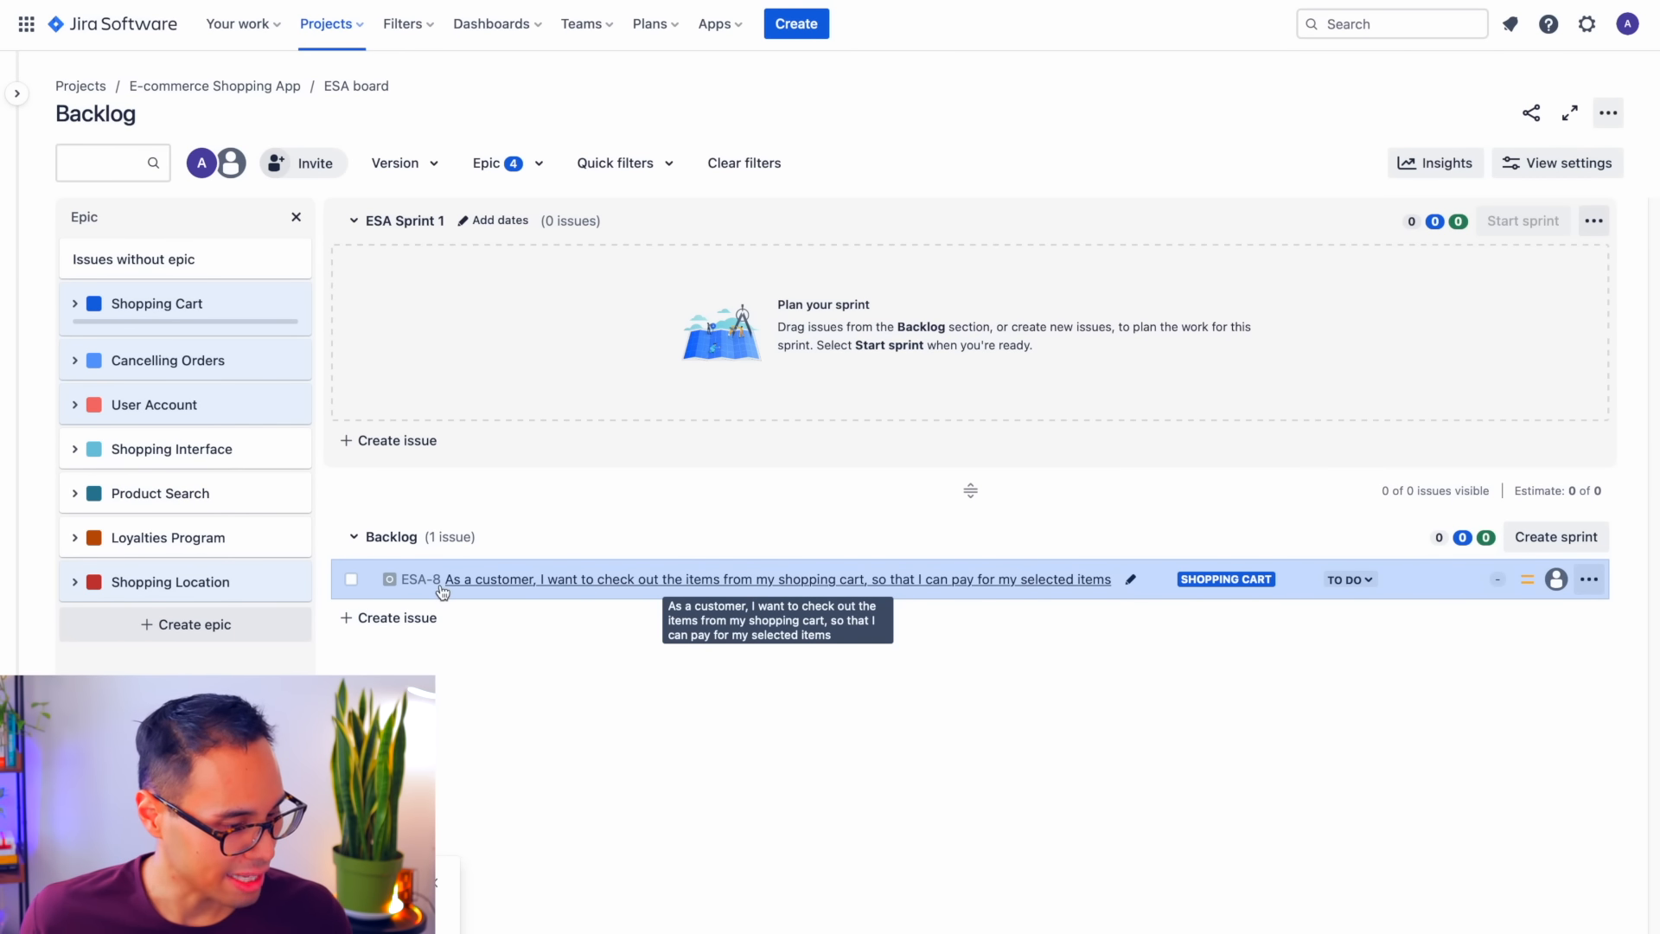
- Examine the ESA-8 checkout story on its own page, including its history and work log, and return to the backlog
{"action": "left_click", "coordinate": [470, 589]}
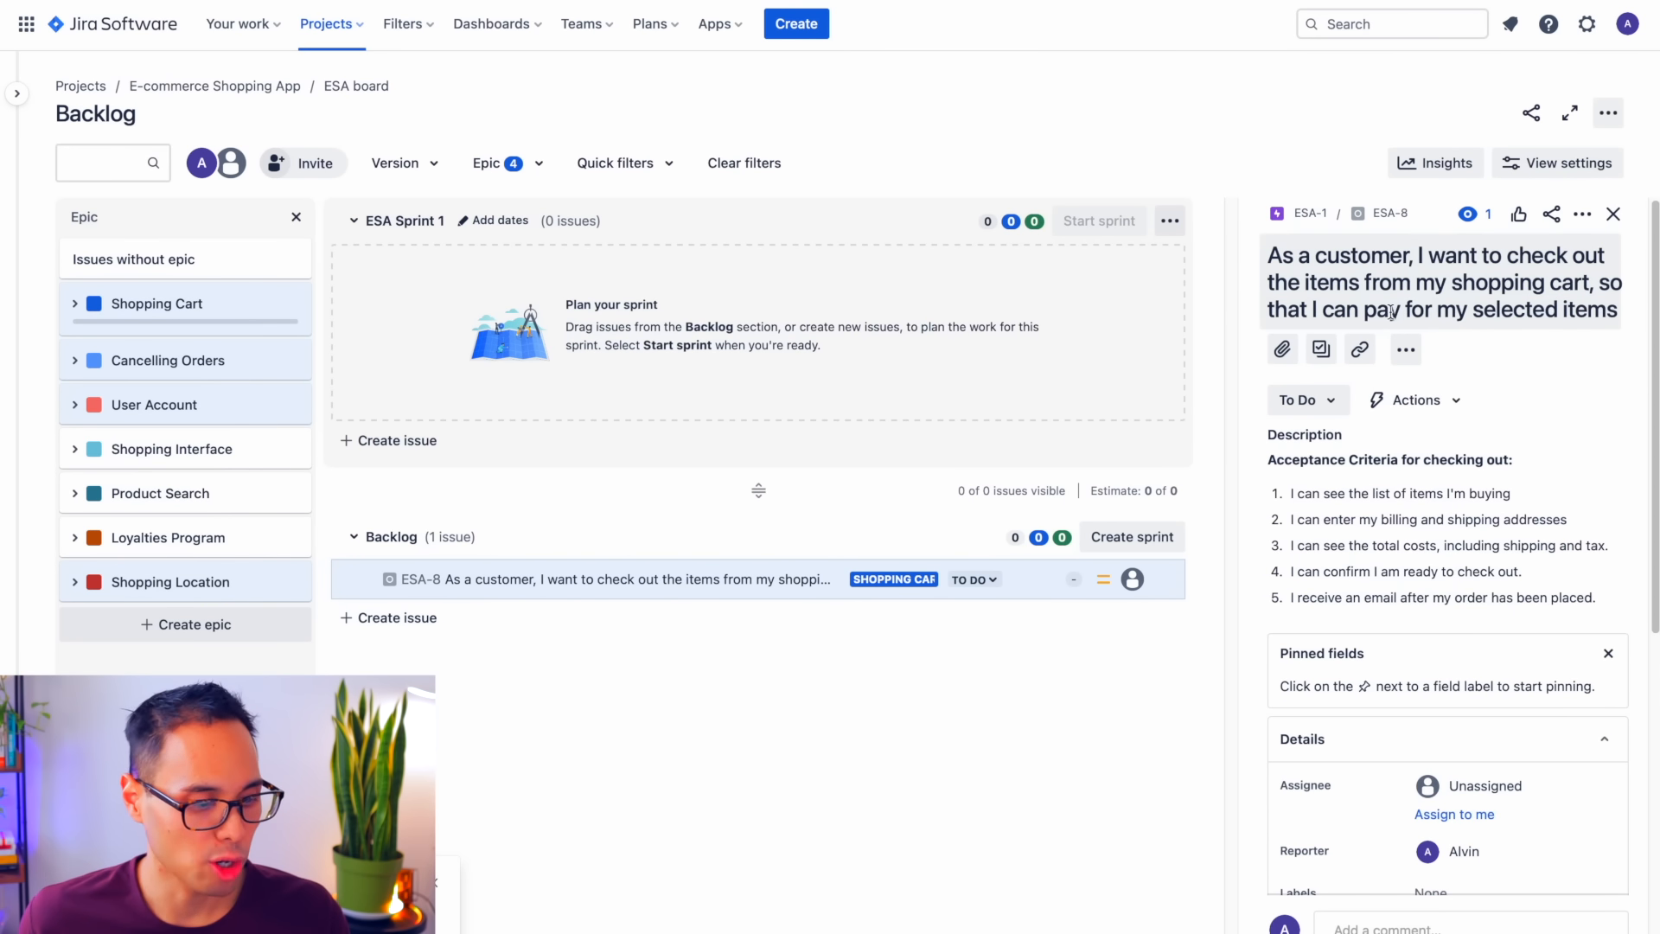
{"action": "left_click", "coordinate": [1386, 218]}
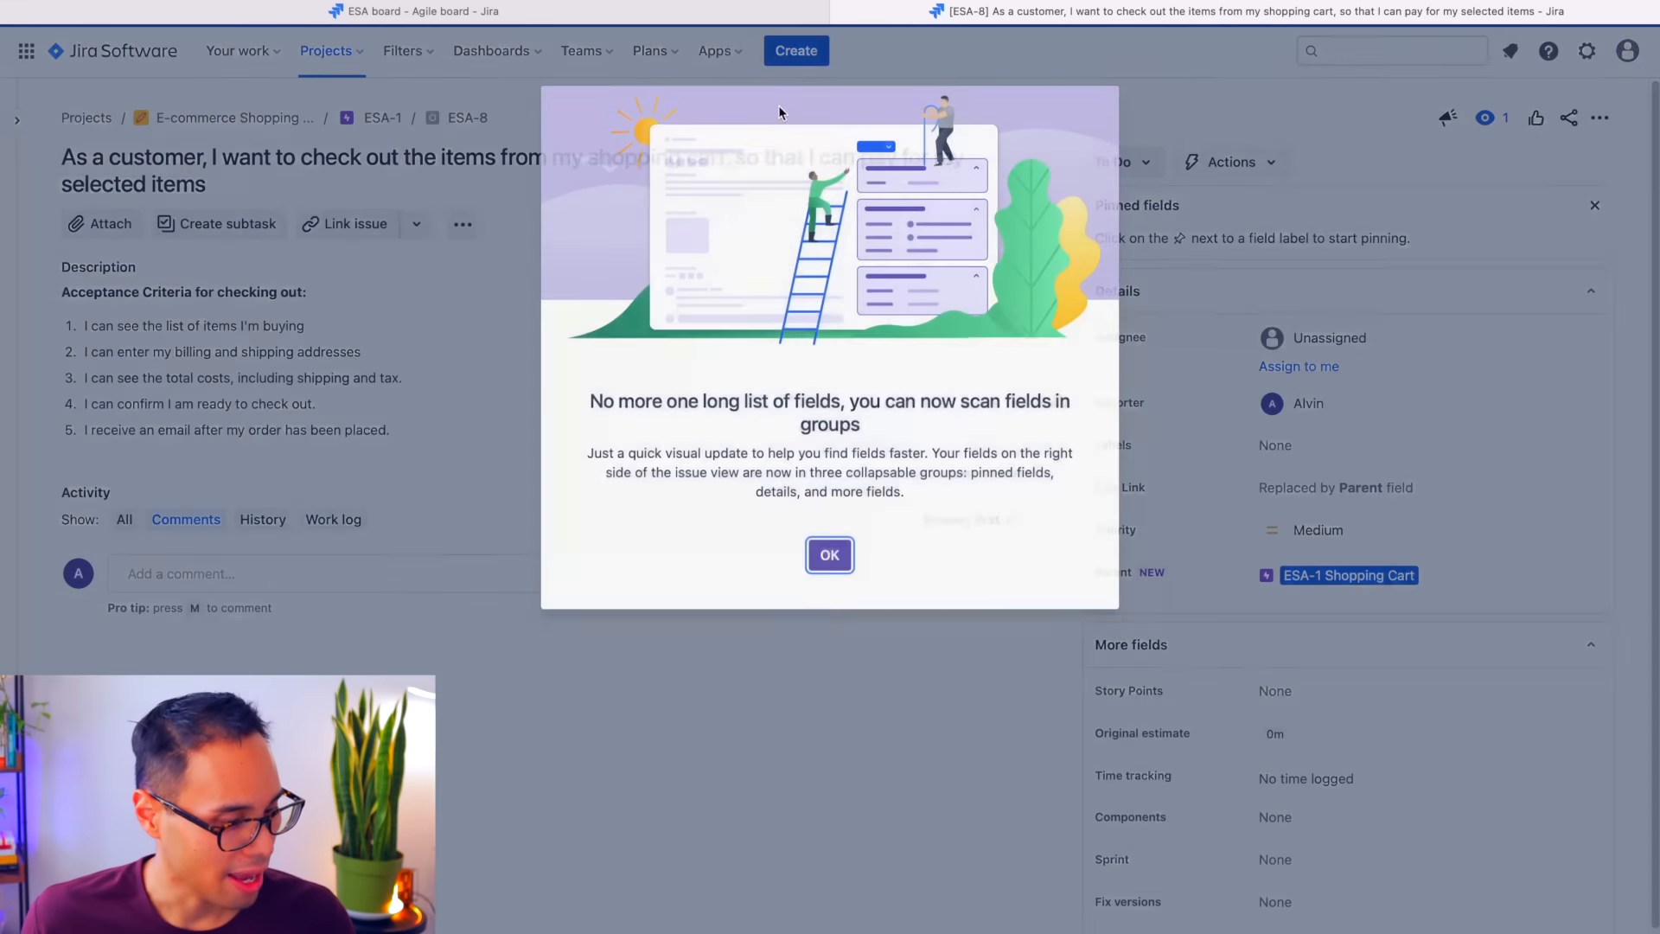
{"action": "left_click", "coordinate": [828, 554]}
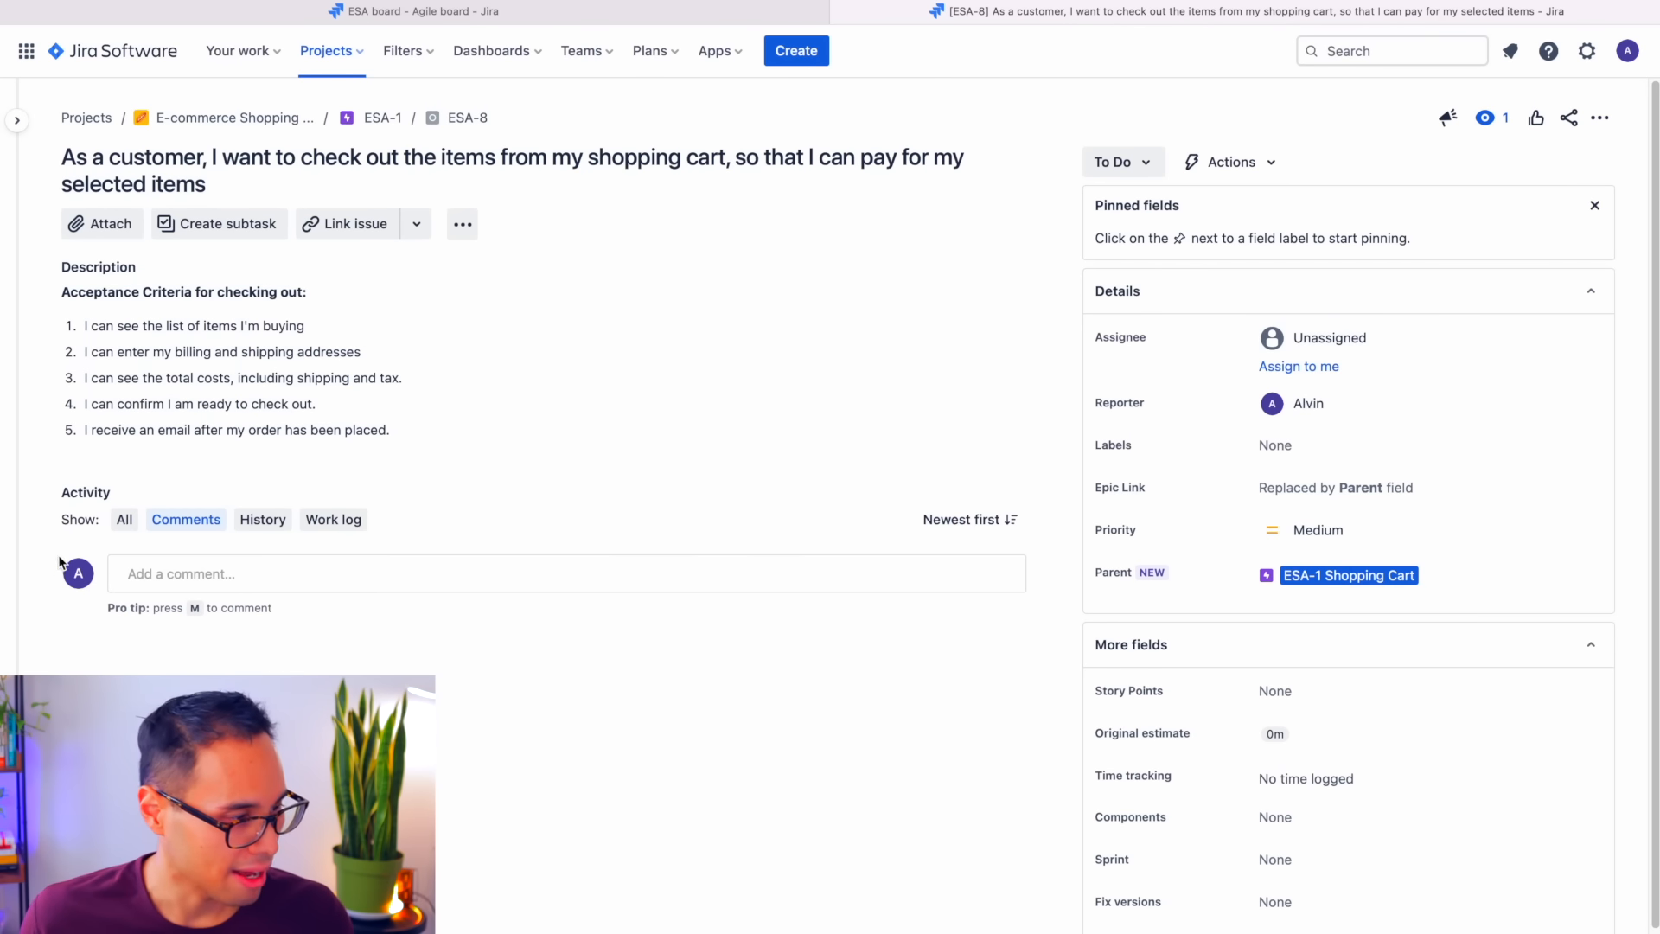
{"action": "left_click_drag", "start_coordinate": [55, 480], "coordinate": [200, 486]}
{"action": "left_click", "coordinate": [261, 519]}
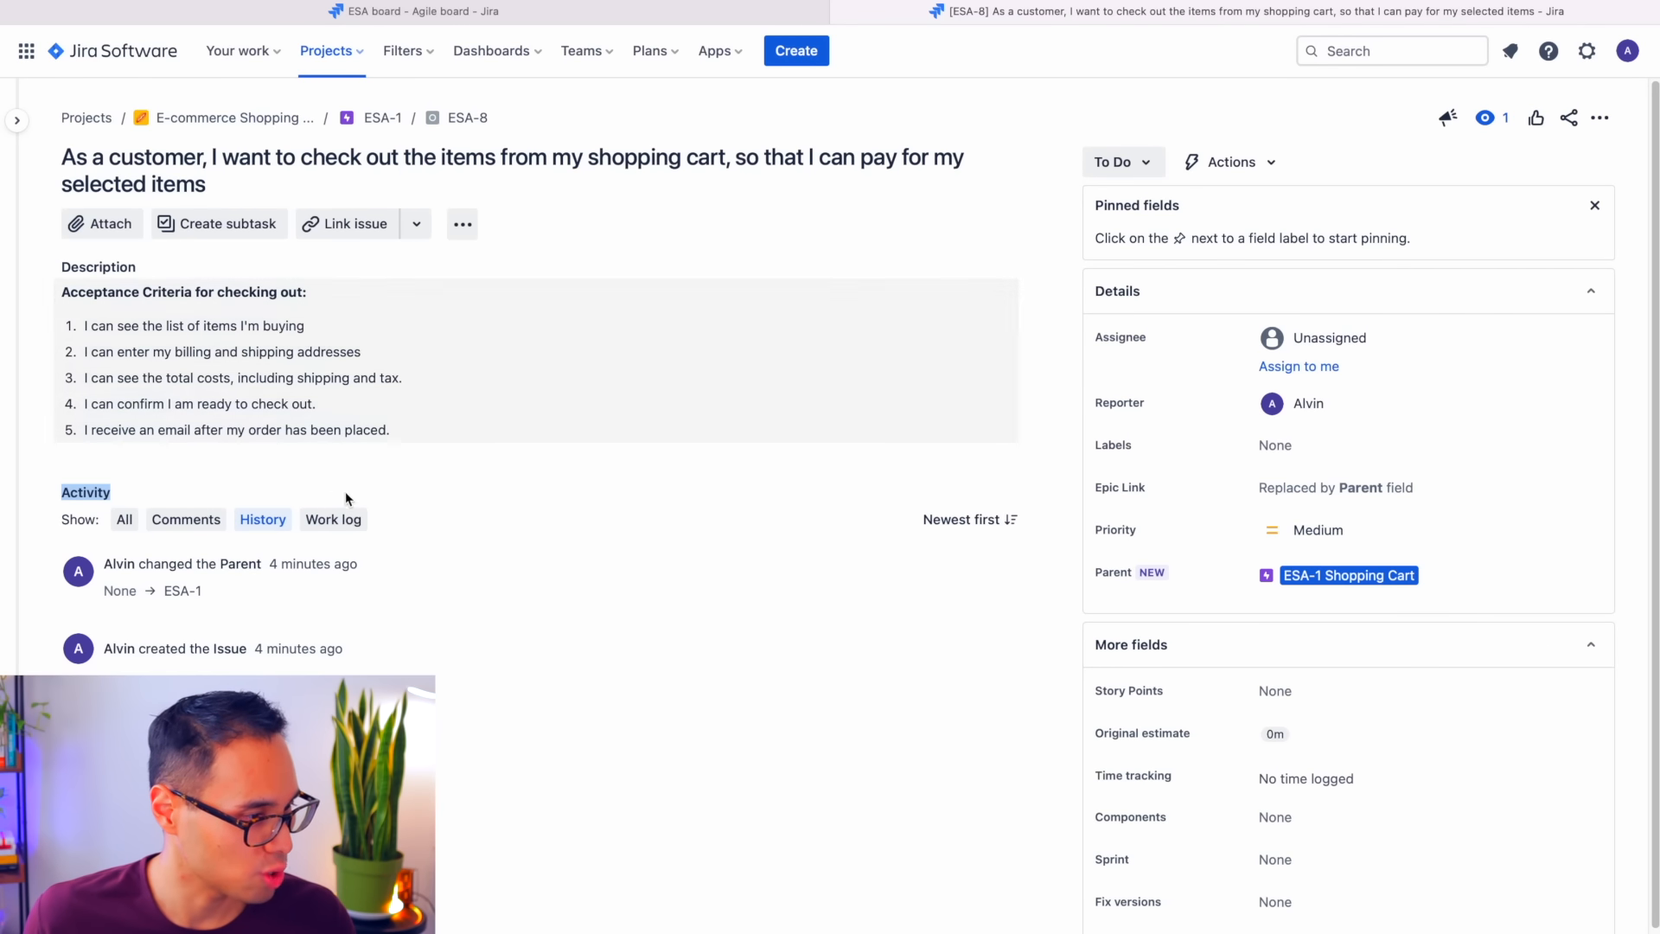
{"action": "left_click", "coordinate": [338, 522]}
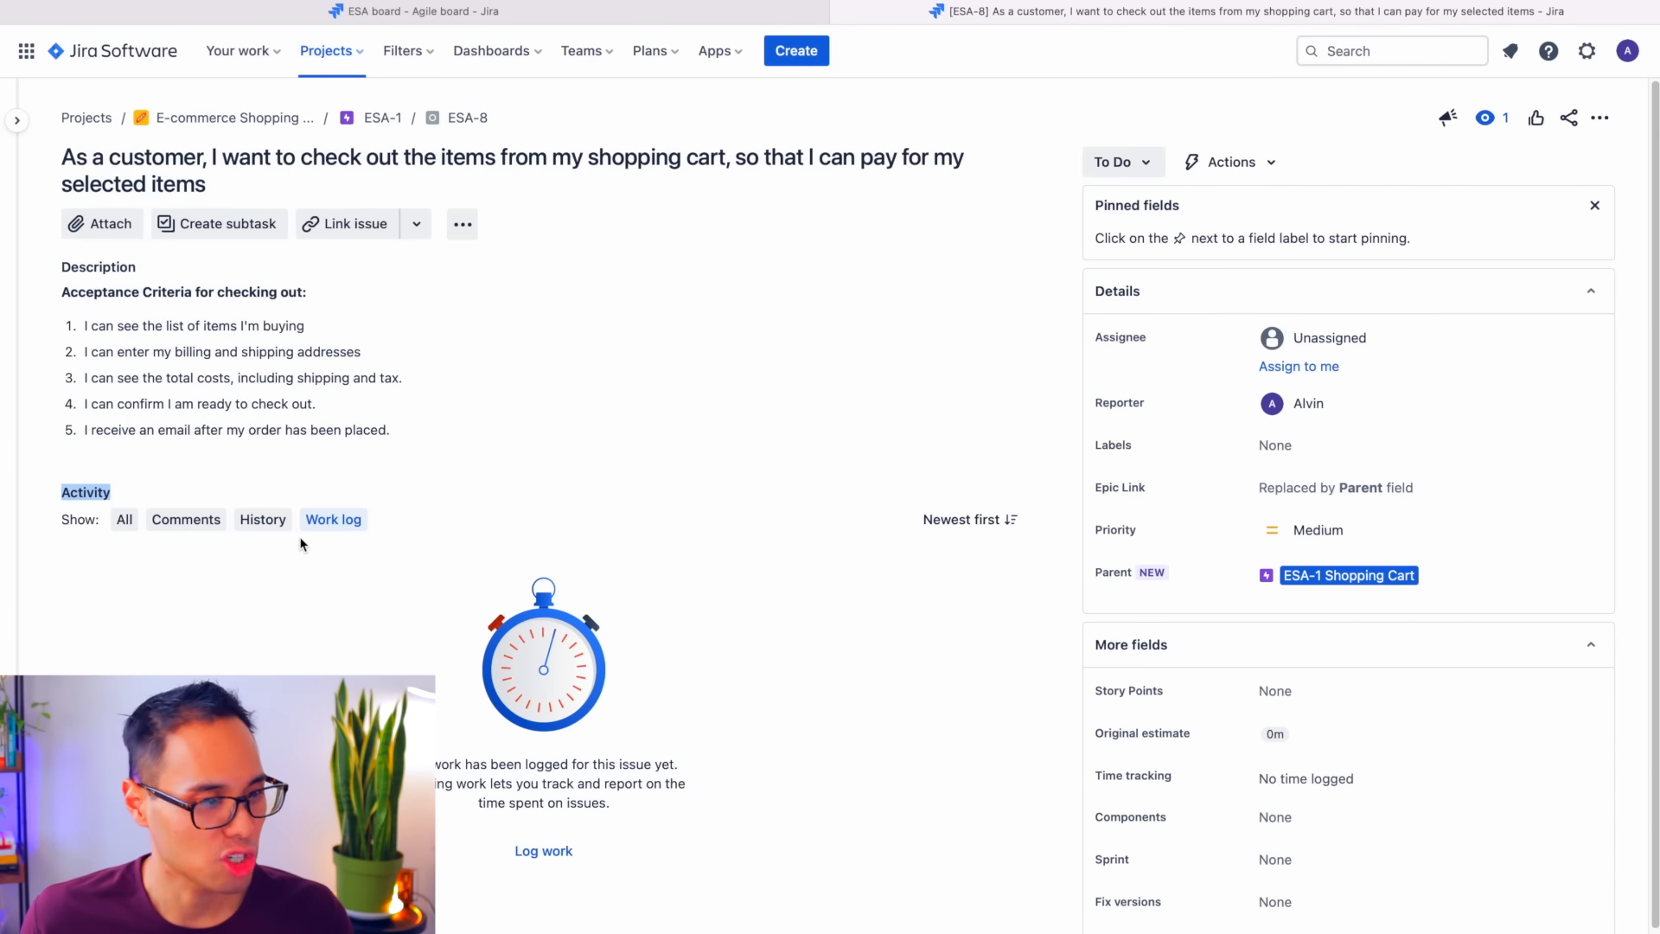
{"action": "left_click", "coordinate": [263, 519]}
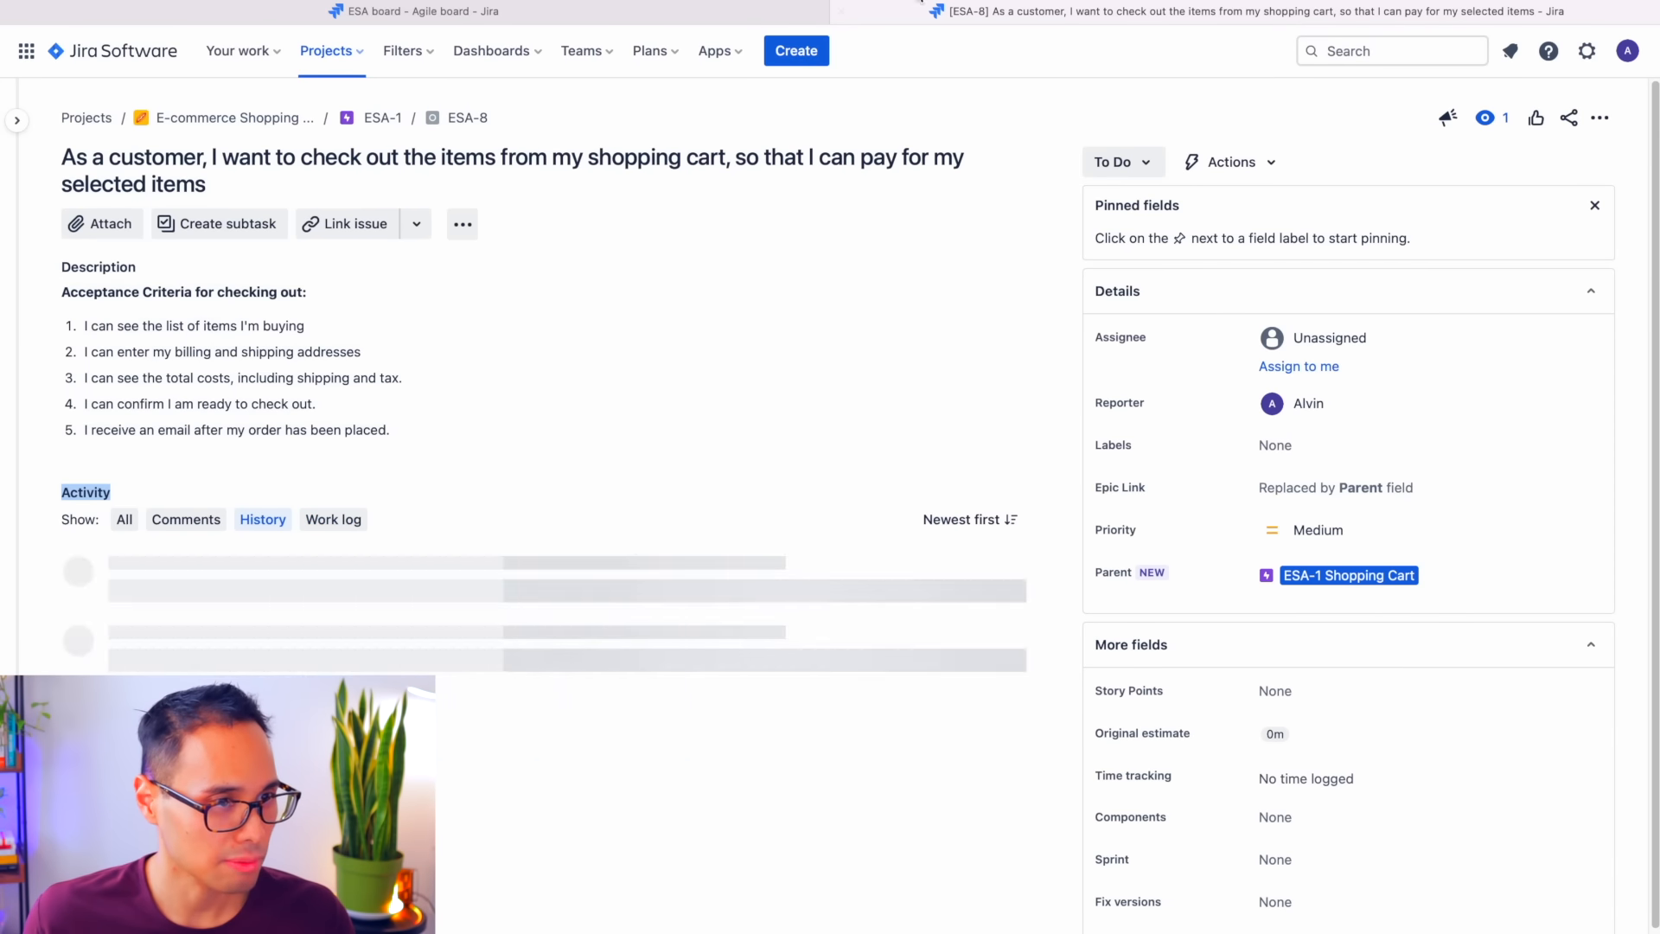
{"action": "left_click", "coordinate": [825, 12]}
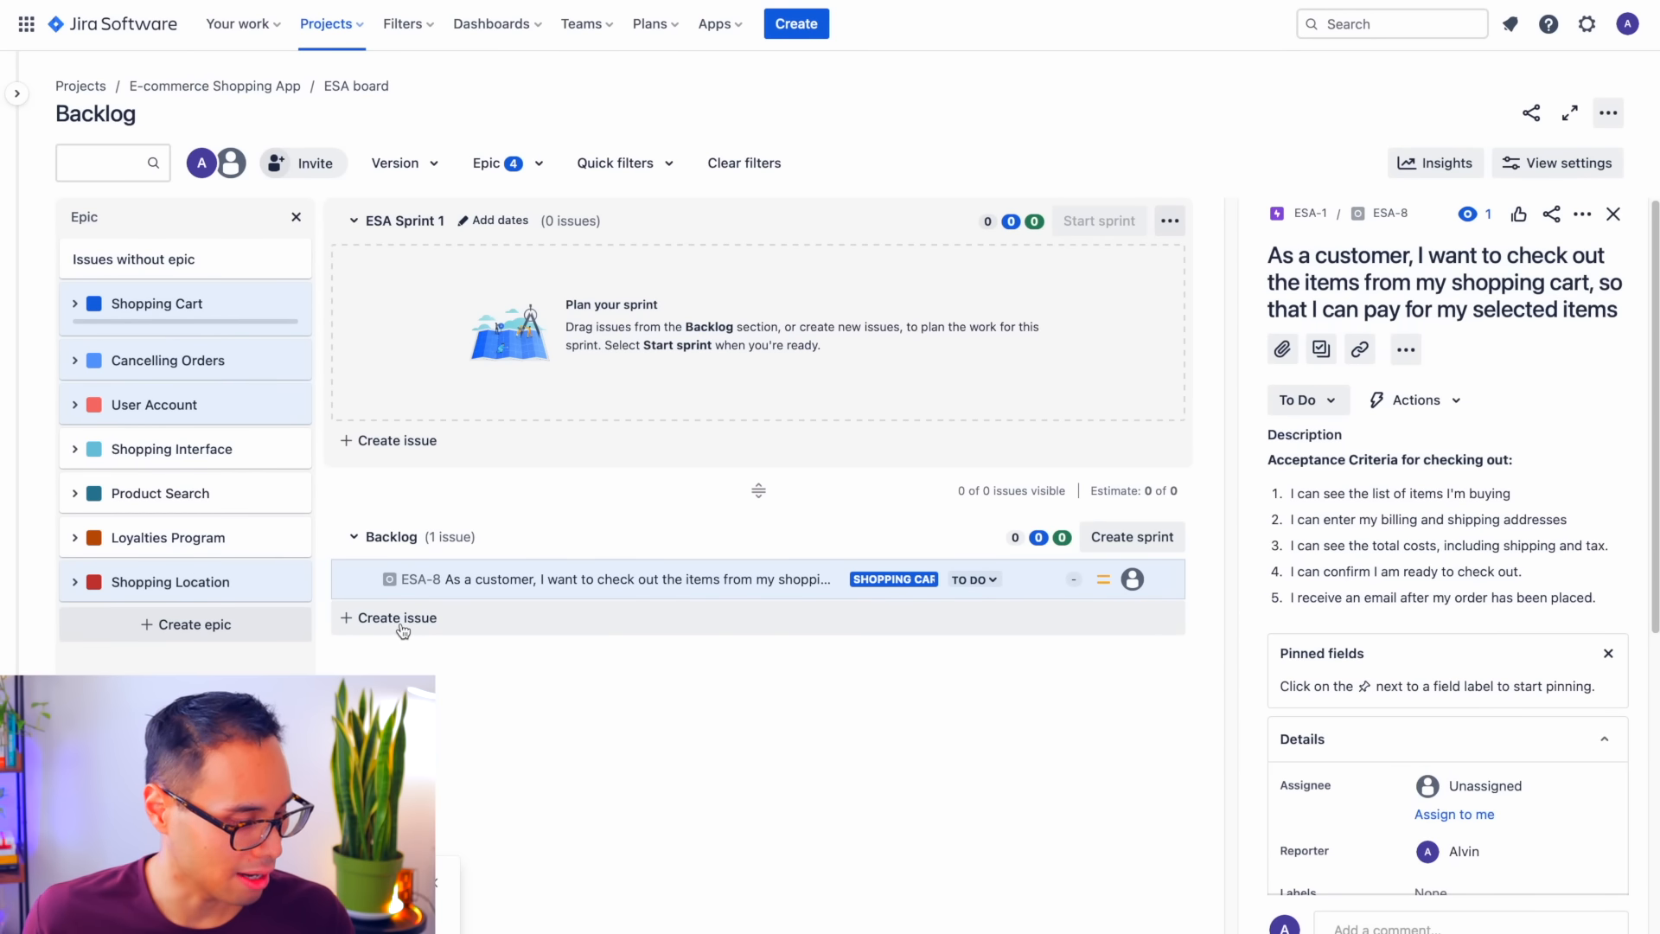
- Clear the epic filters for Shopping Location, User Account, Cancelling Orders and Shopping Cart in the backlog
{"action": "left_click", "coordinate": [241, 582]}
{"action": "left_click", "coordinate": [204, 406]}
{"action": "left_click", "coordinate": [195, 361]}
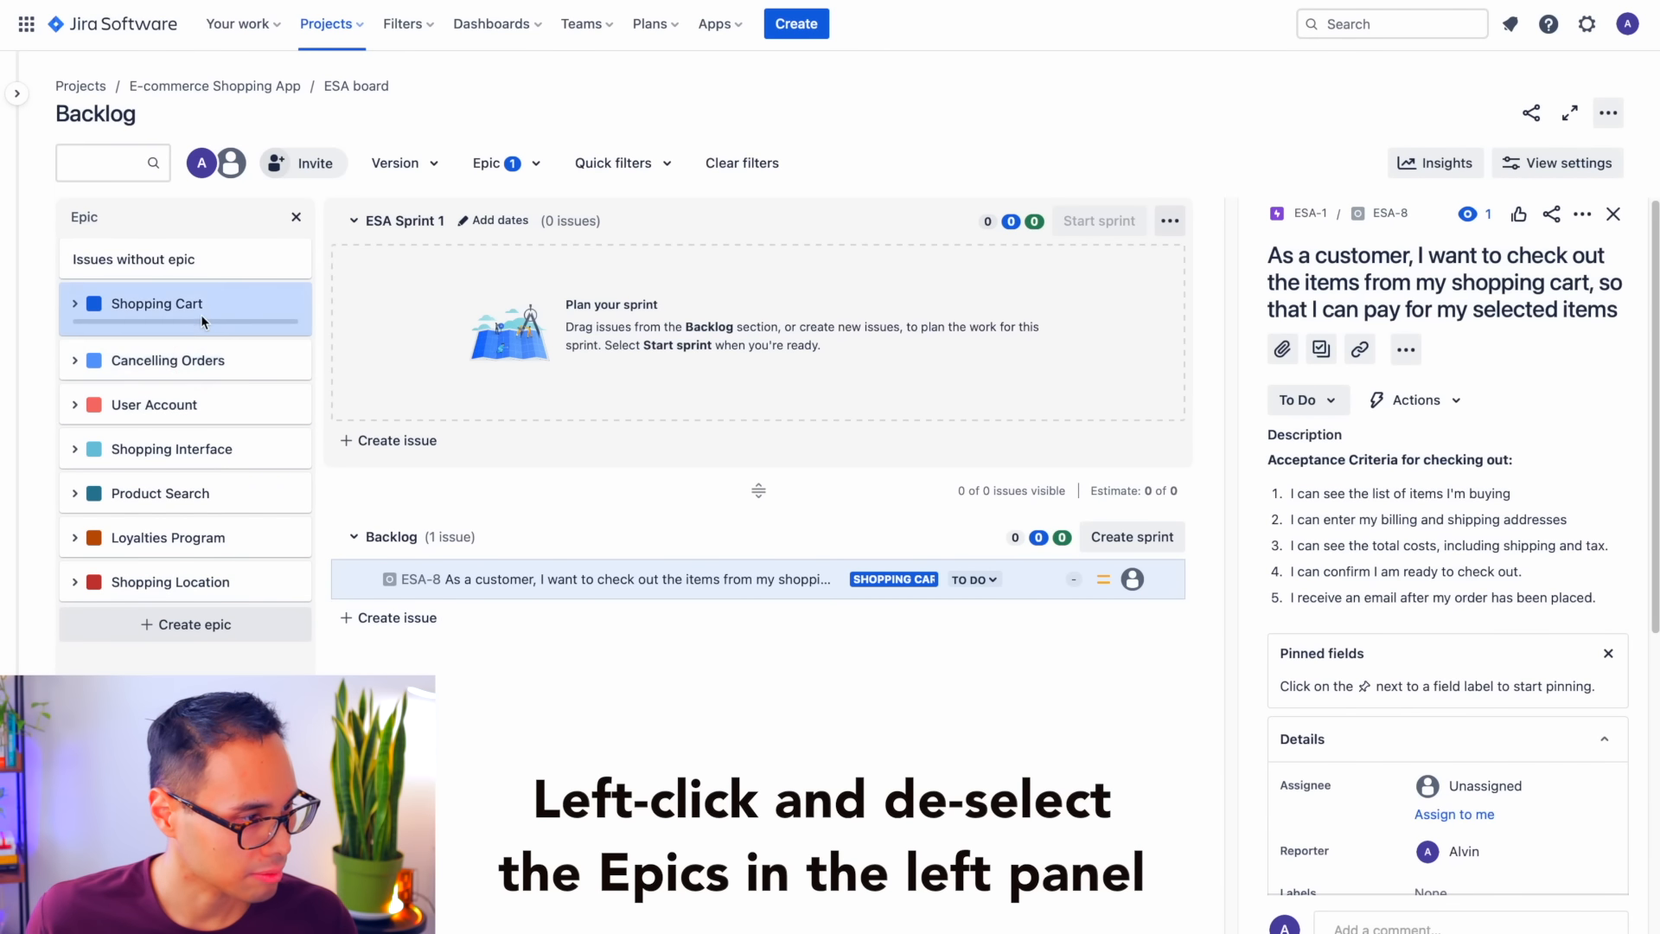
{"action": "left_click", "coordinate": [200, 308]}
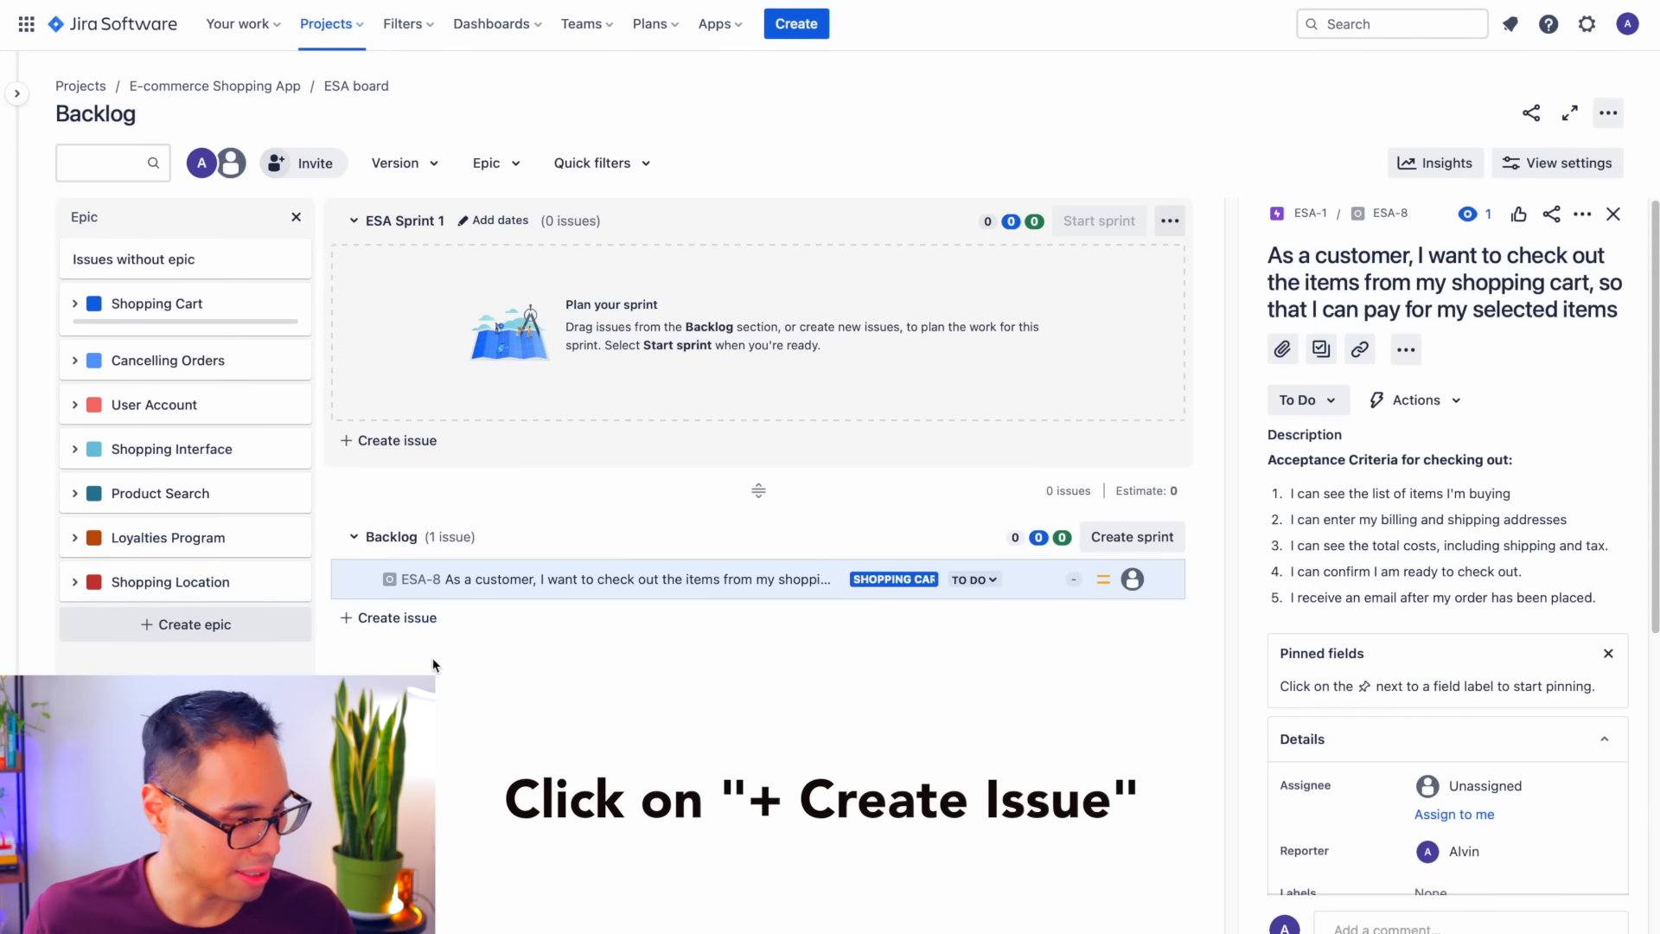
- Create the backlog story "As a customer, I want to review the items in my cart, so that I can correct any items before I purchase them."
{"action": "left_click", "coordinate": [418, 624]}
{"action": "key", "text": "Escape"}
{"action": "left_click", "coordinate": [429, 623]}
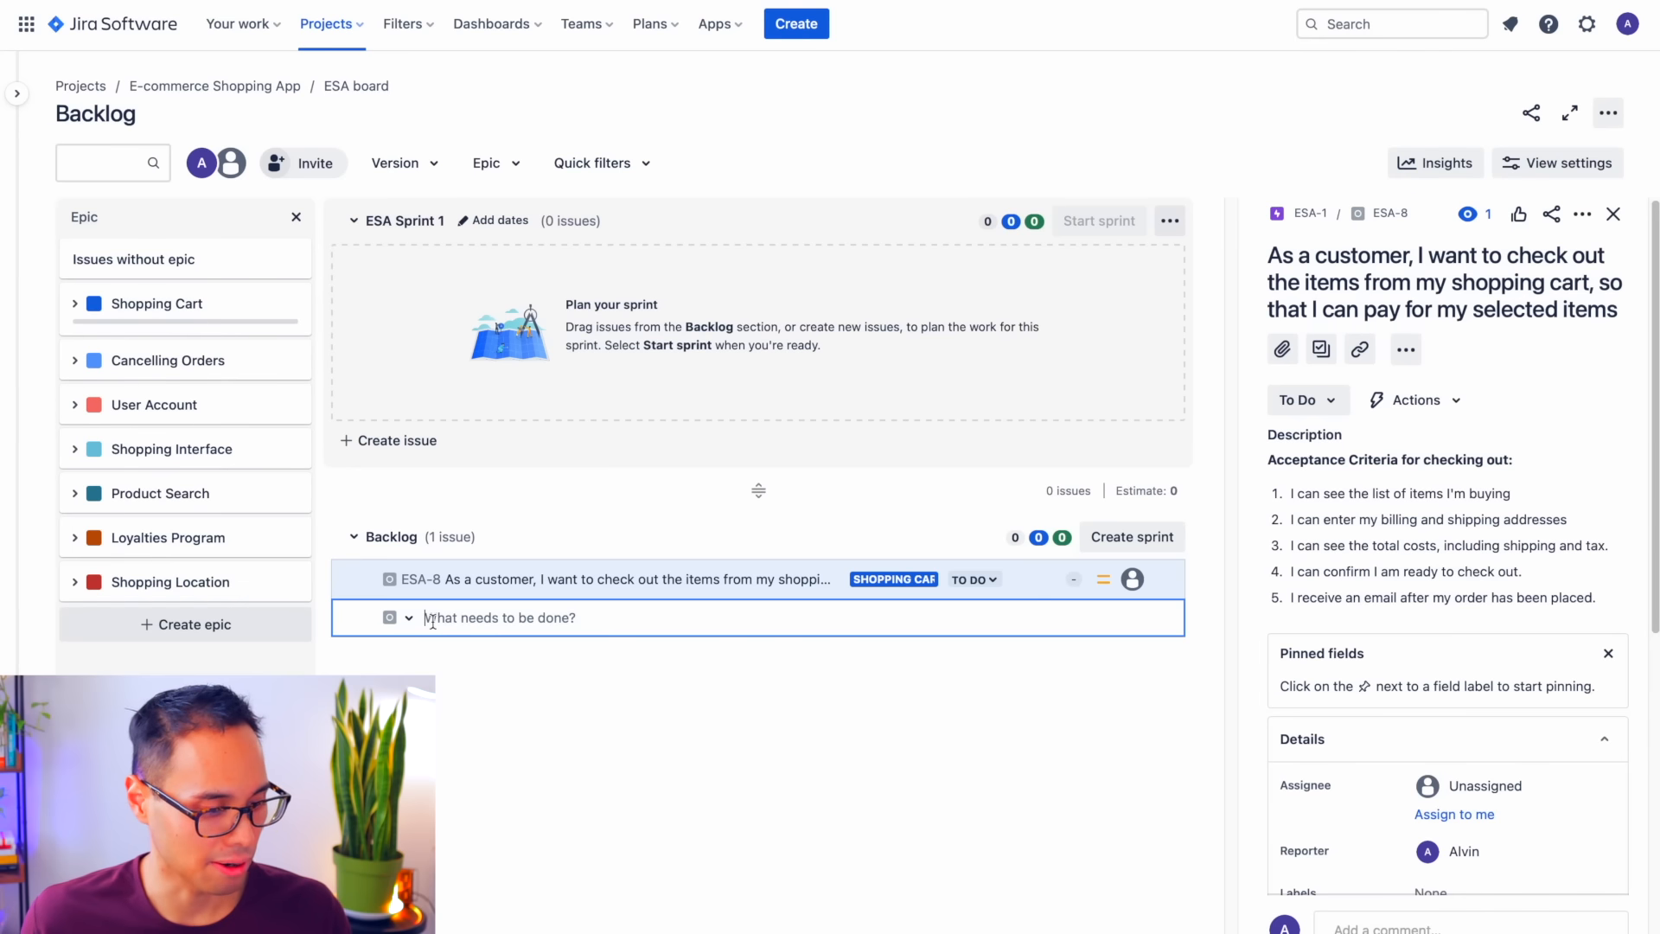
{"action": "type", "text": "As a customer, I want to review the items in my cart, so that I can correct any items before I purchase them."}
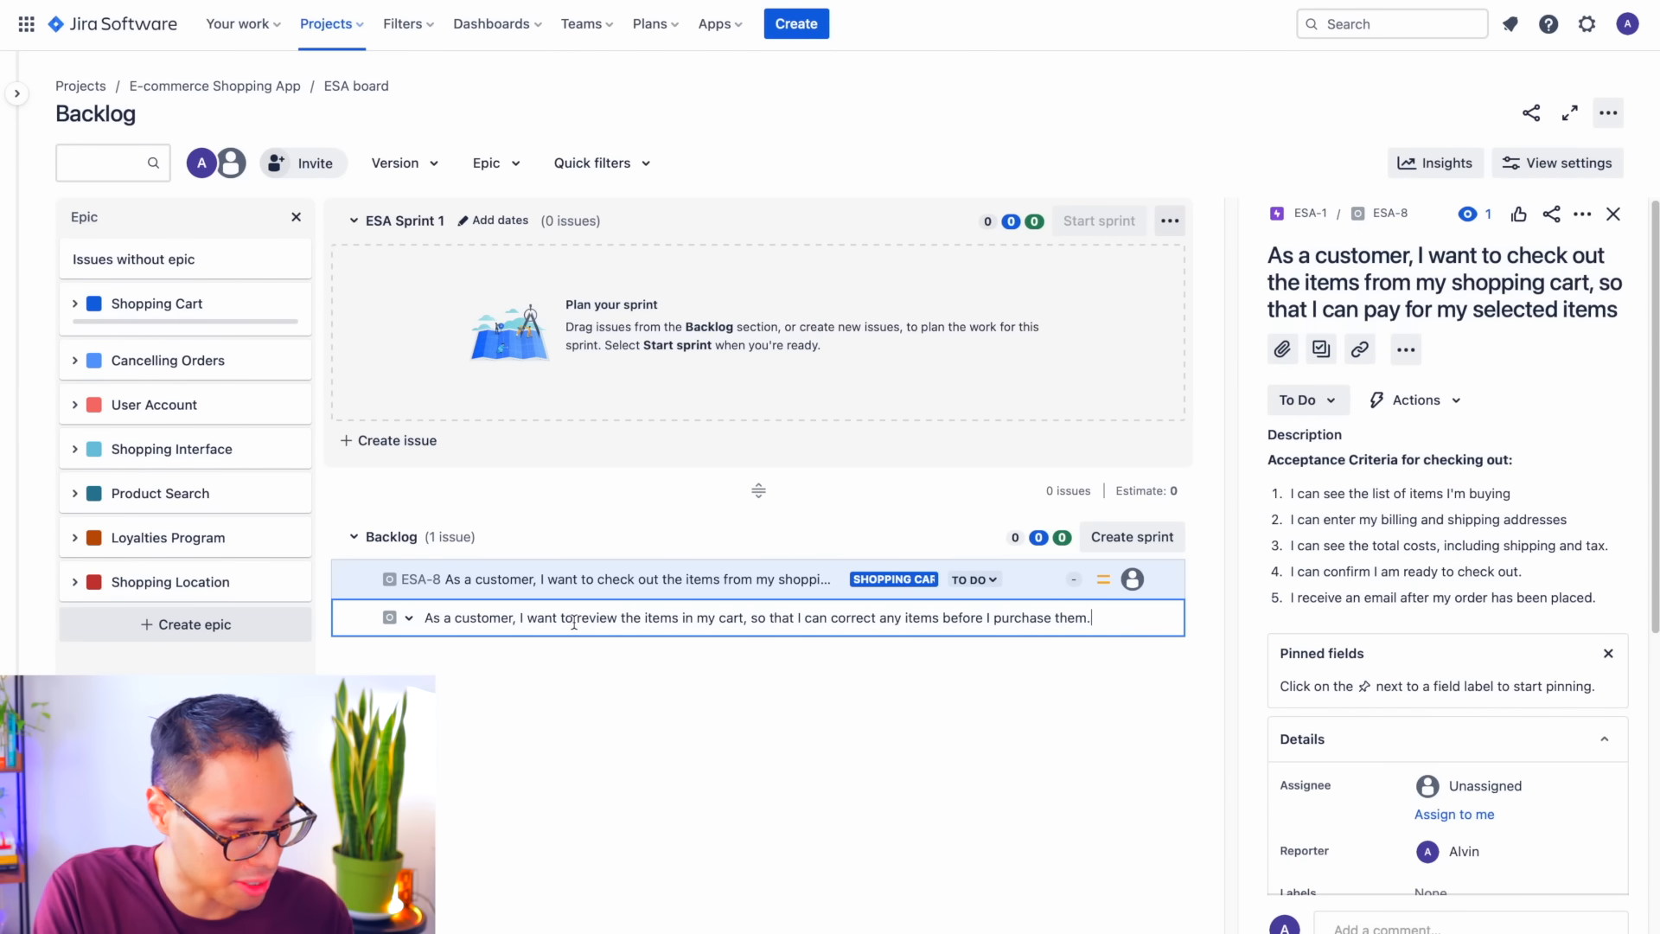
{"action": "key", "text": "Return"}
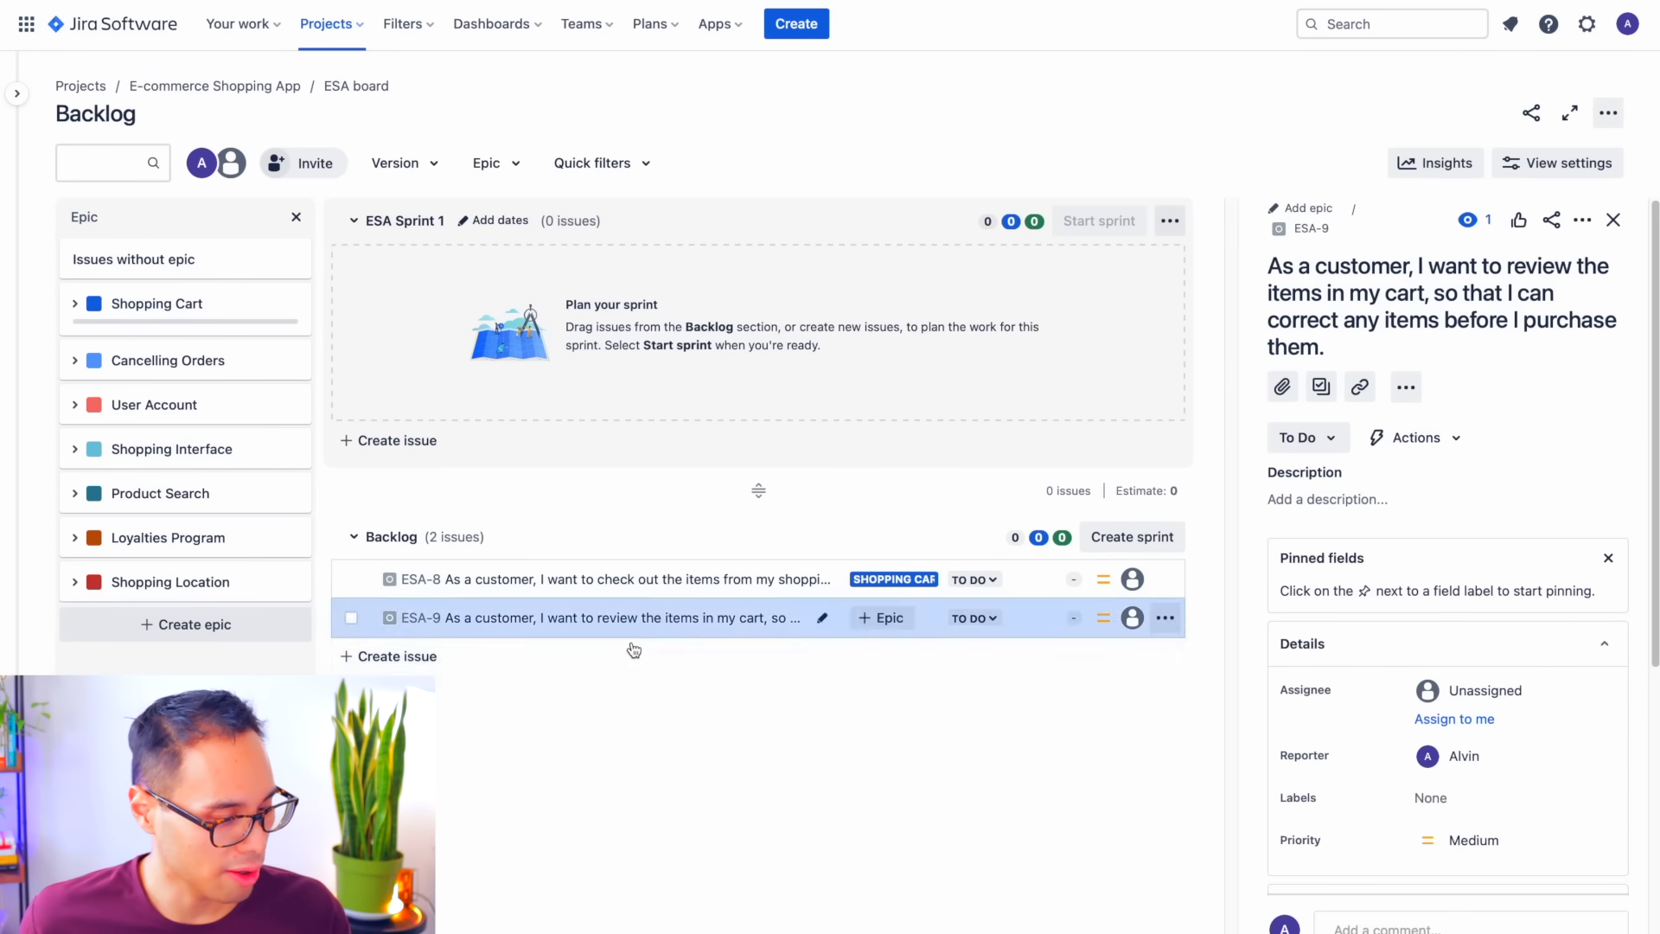
- Add the remaining customer stories to the backlog, covering cart quantities, addresses, payment, cancellations, accounts, product search, discounts and store locations
{"action": "left_click", "coordinate": [642, 671]}
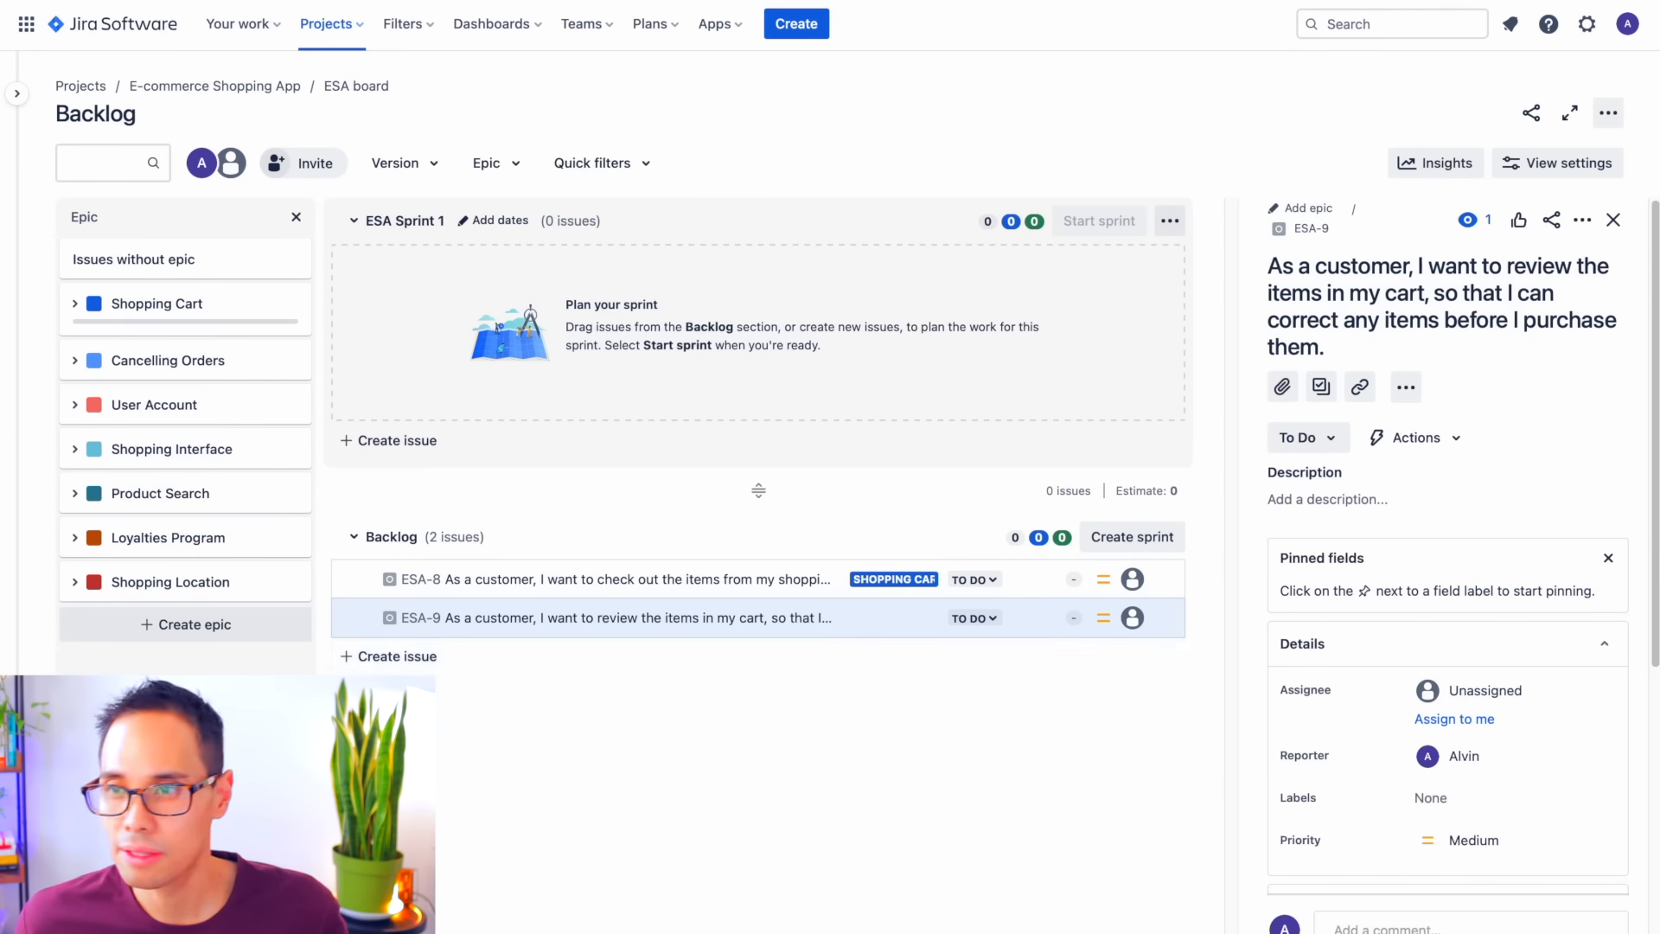
{"action": "key", "text": "ctrl+v"}
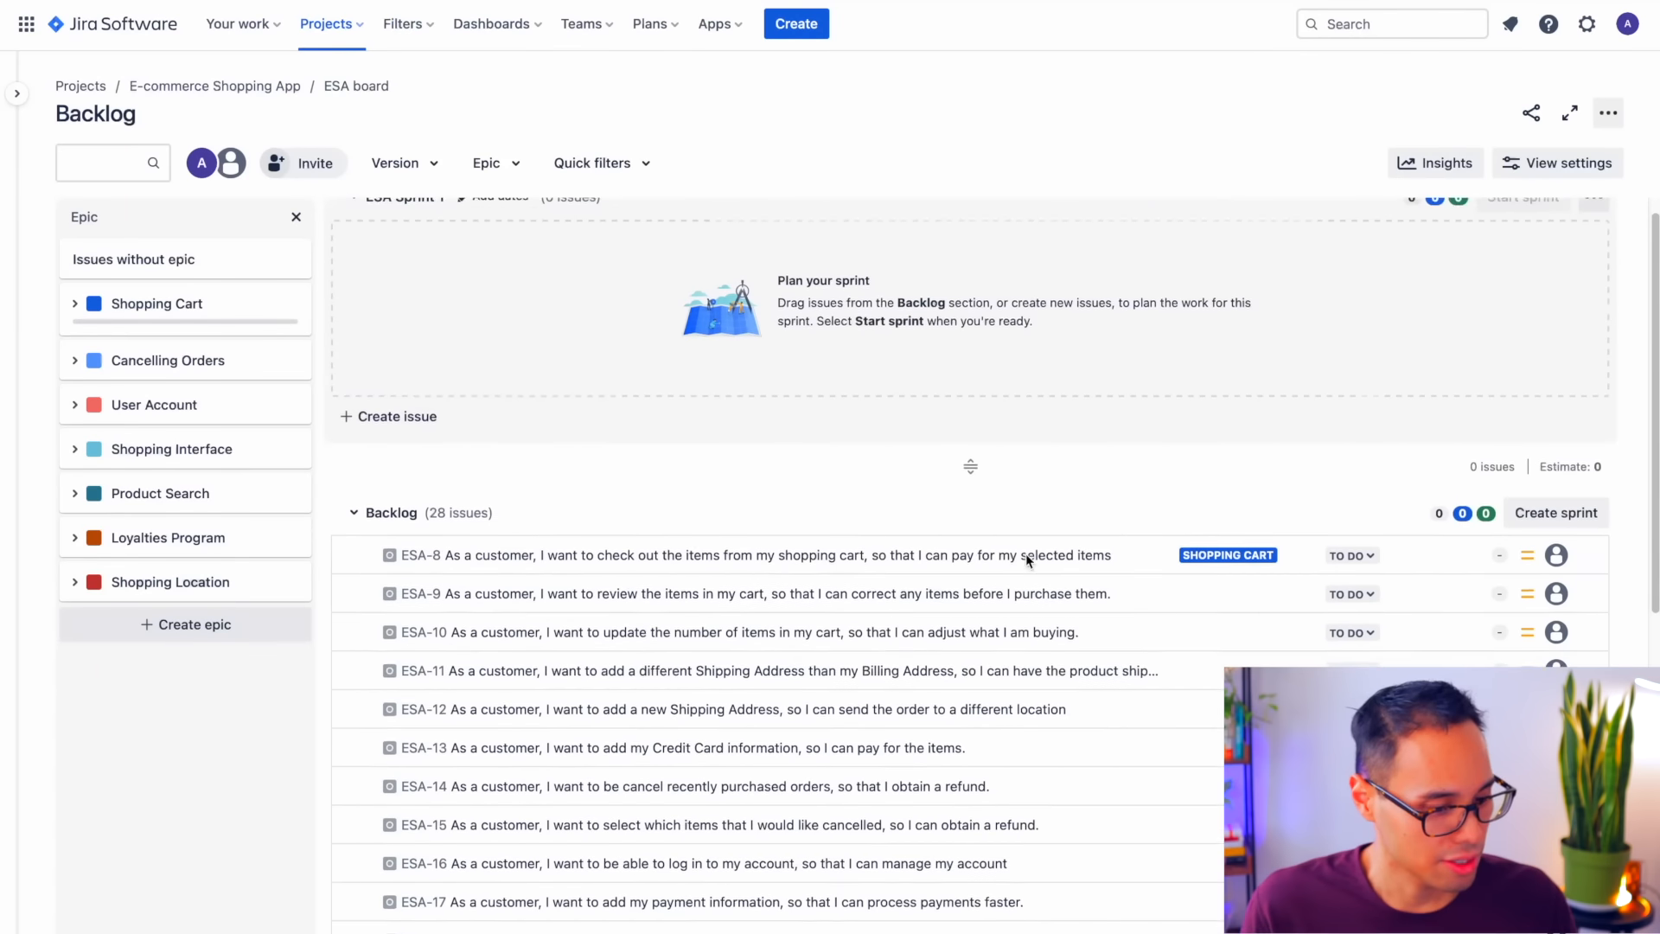
{"action": "scroll", "coordinate": [1038, 680], "scroll_direction": "down", "scroll_amount": 2}
{"action": "scroll", "coordinate": [1039, 680], "scroll_direction": "down", "scroll_amount": 5}
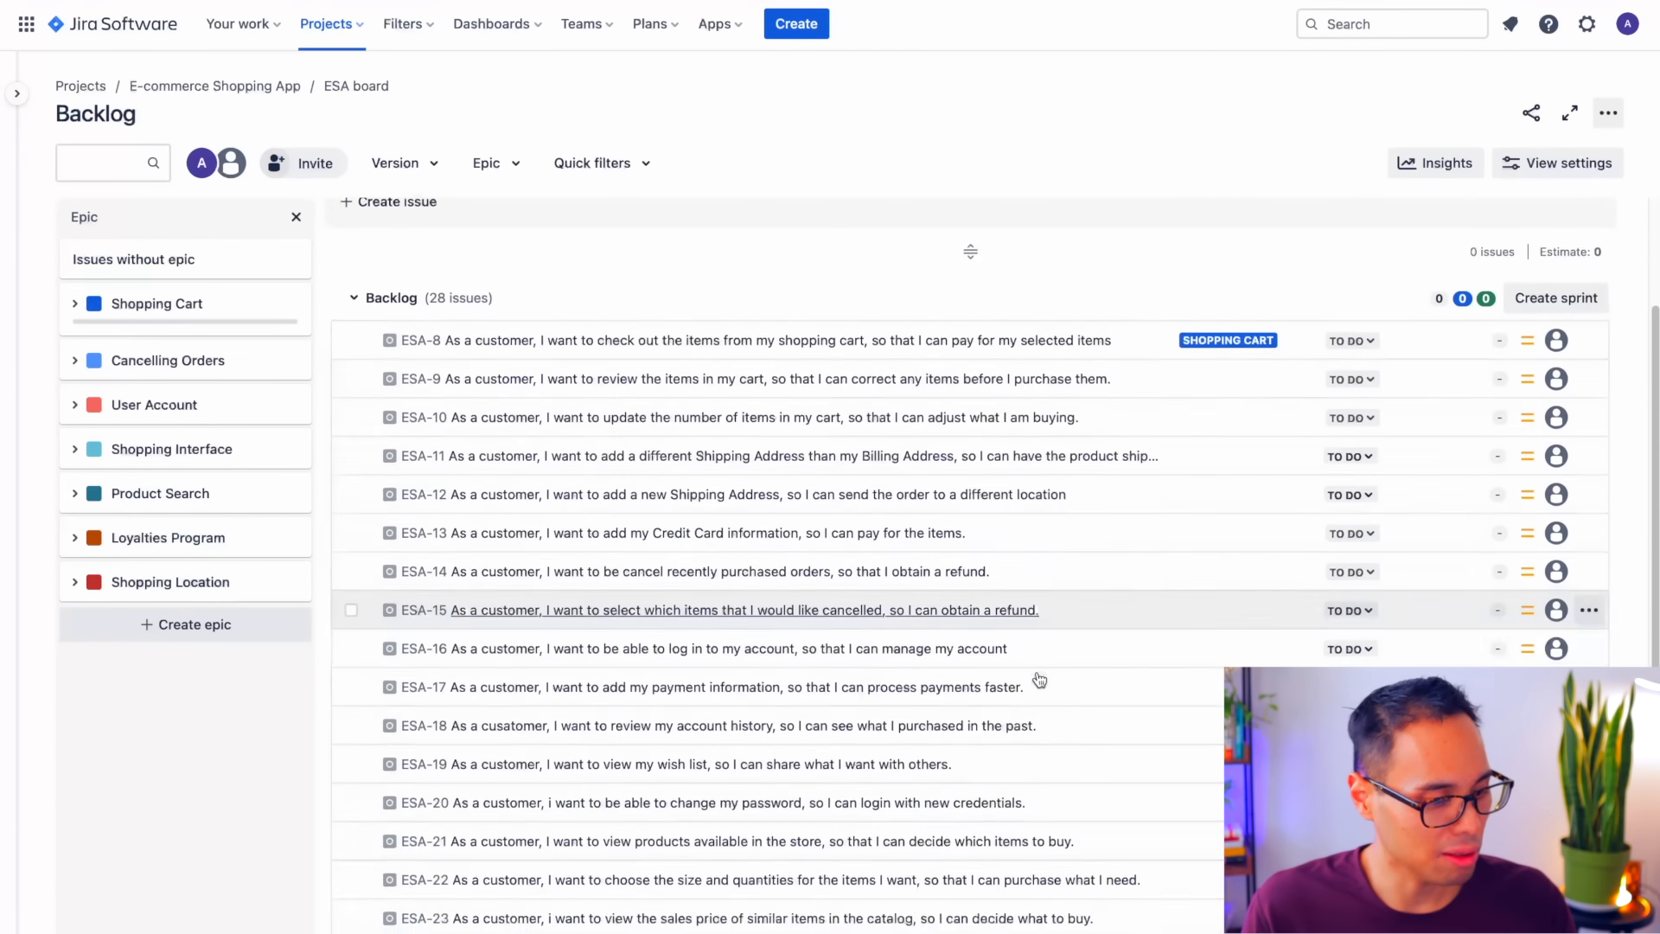
{"action": "scroll", "coordinate": [1039, 680], "scroll_direction": "down", "scroll_amount": 2}
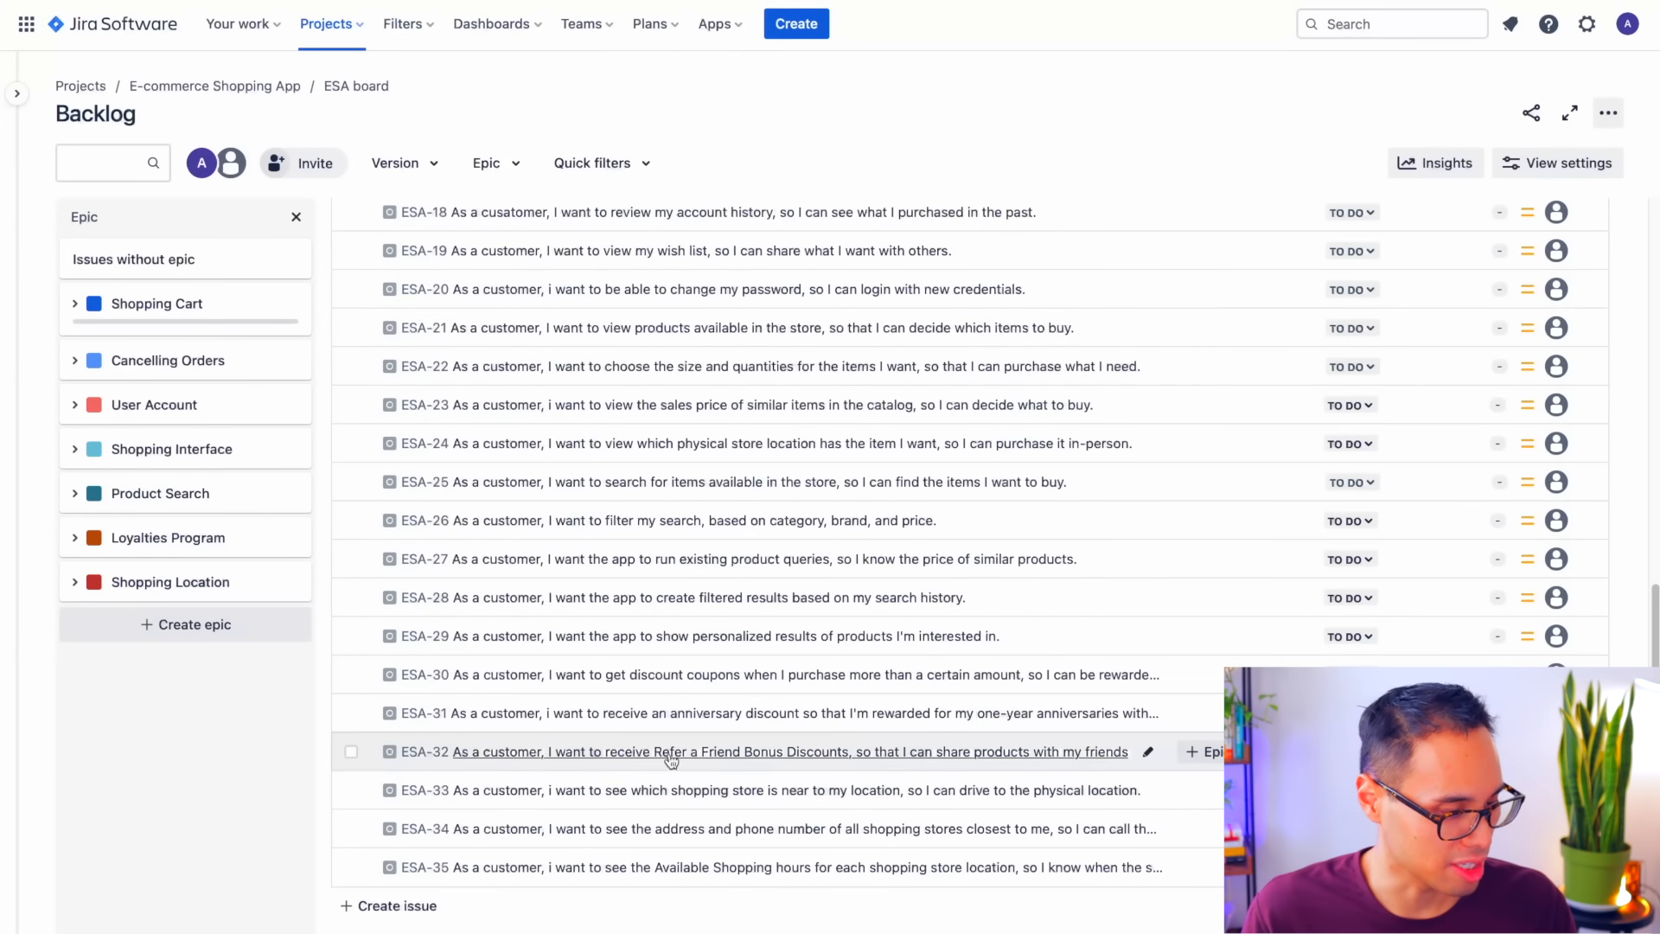
- Create bugs "bug: Error message when user tries to check out with the shopping cart" and "bug: Search results do not appear, when using the Android mobile app"
{"action": "left_click", "coordinate": [427, 906]}
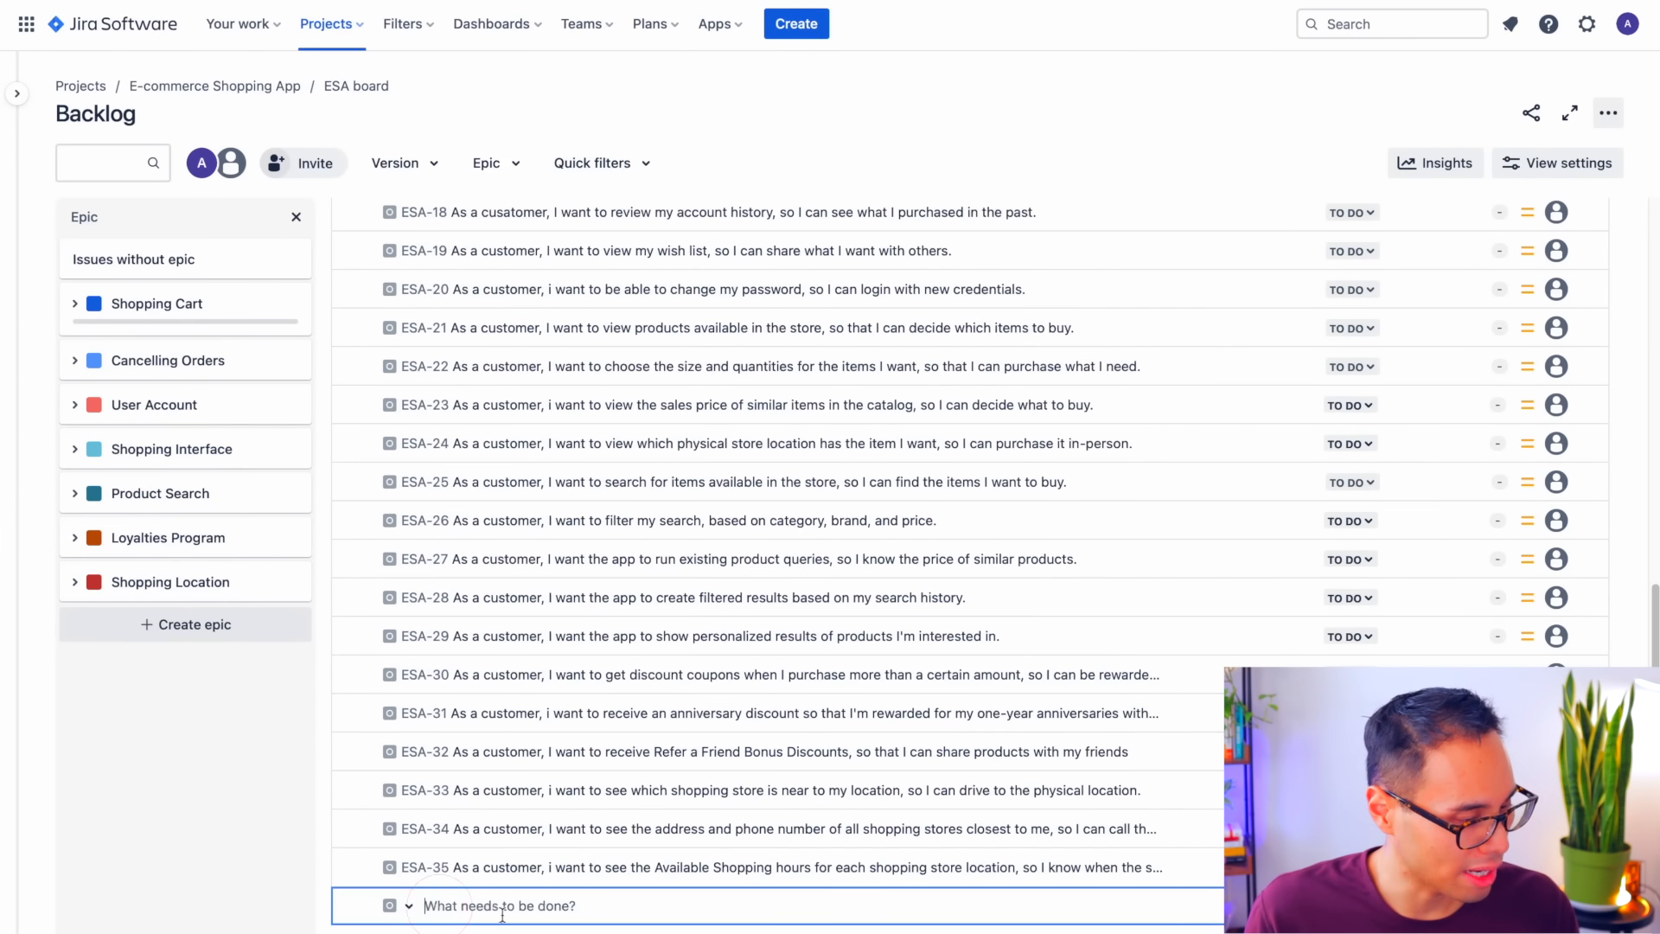
{"action": "left_click", "coordinate": [410, 907]}
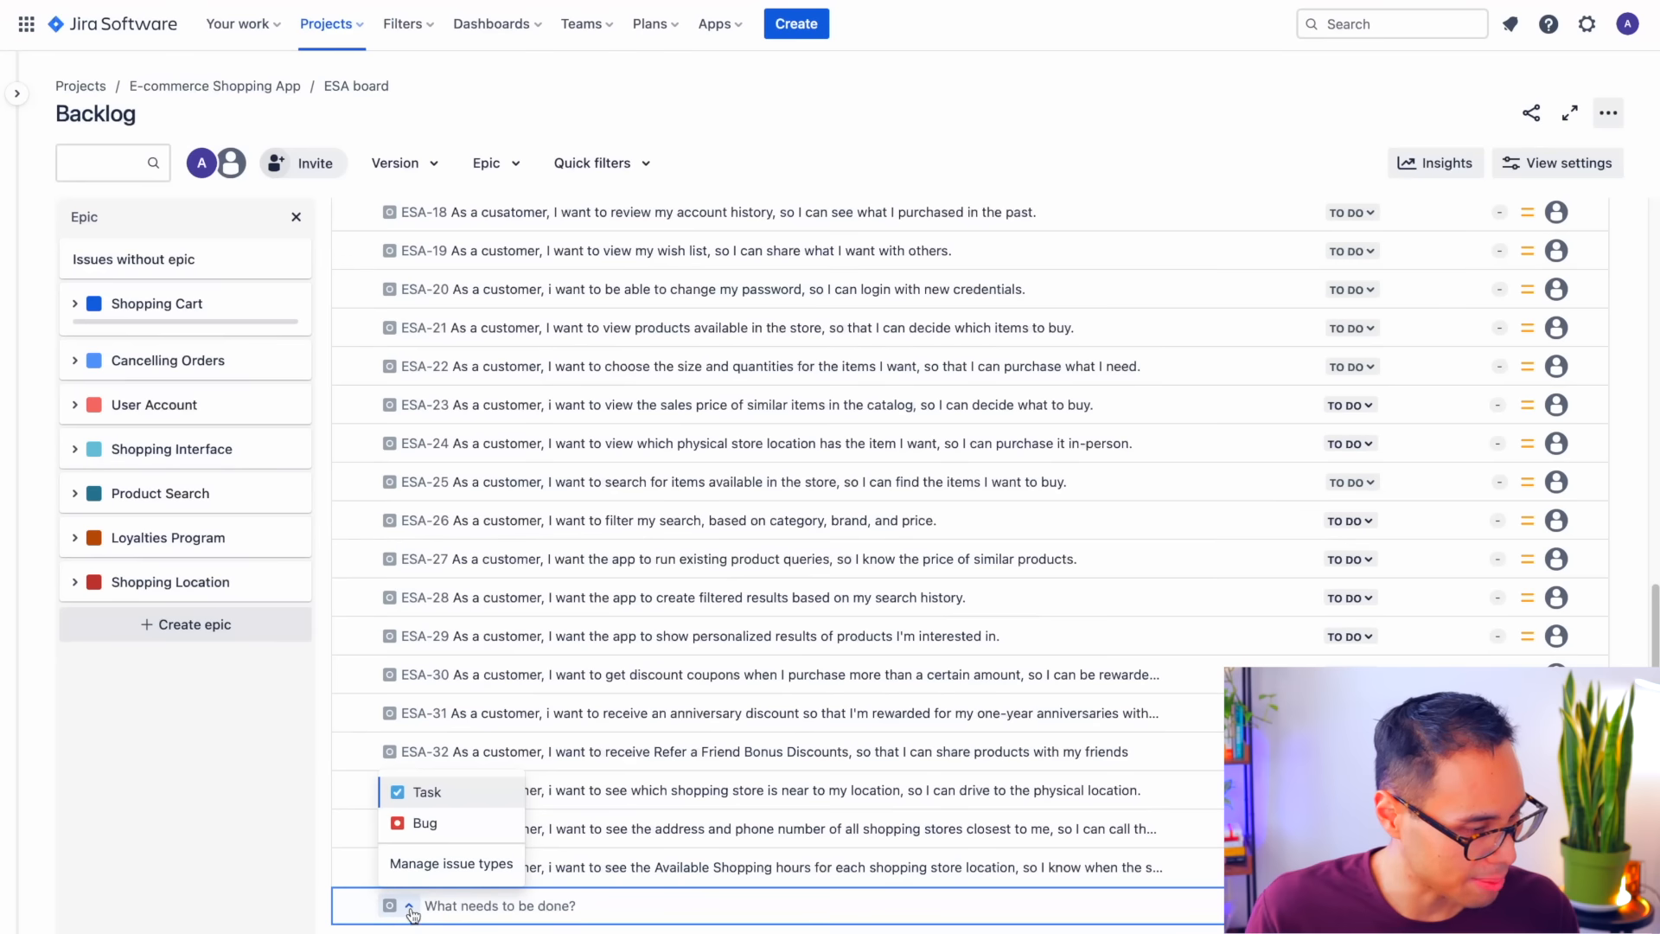
{"action": "left_click", "coordinate": [413, 823]}
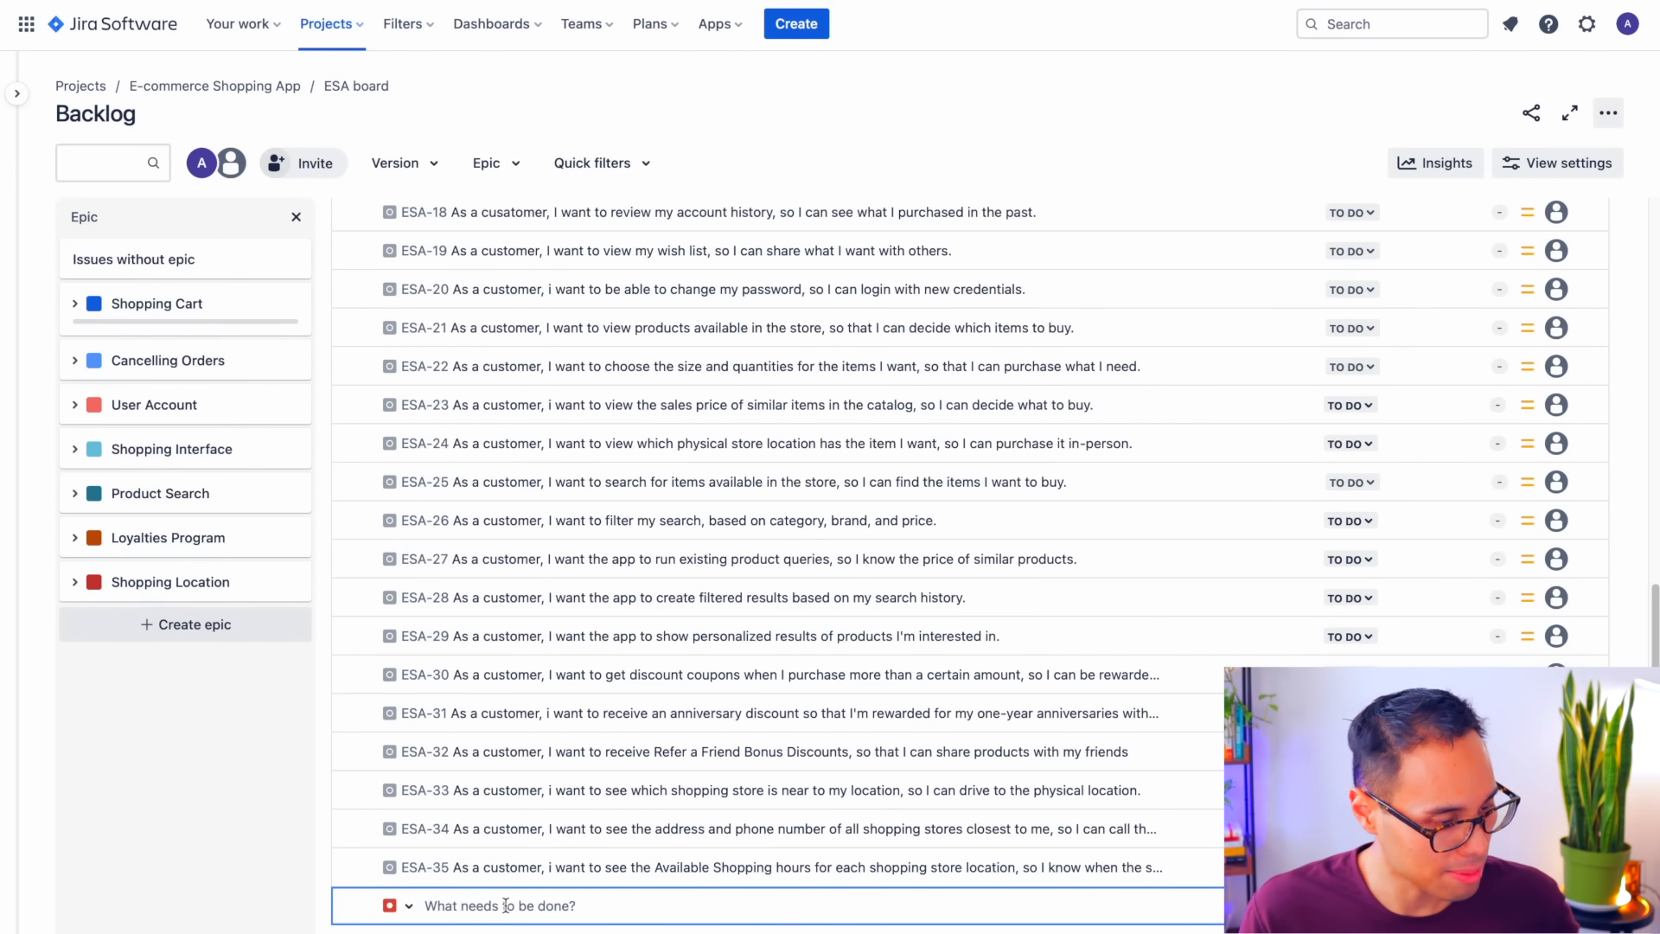
{"action": "type", "text": "bug: Error message when user tries to check out with the shopping cart"}
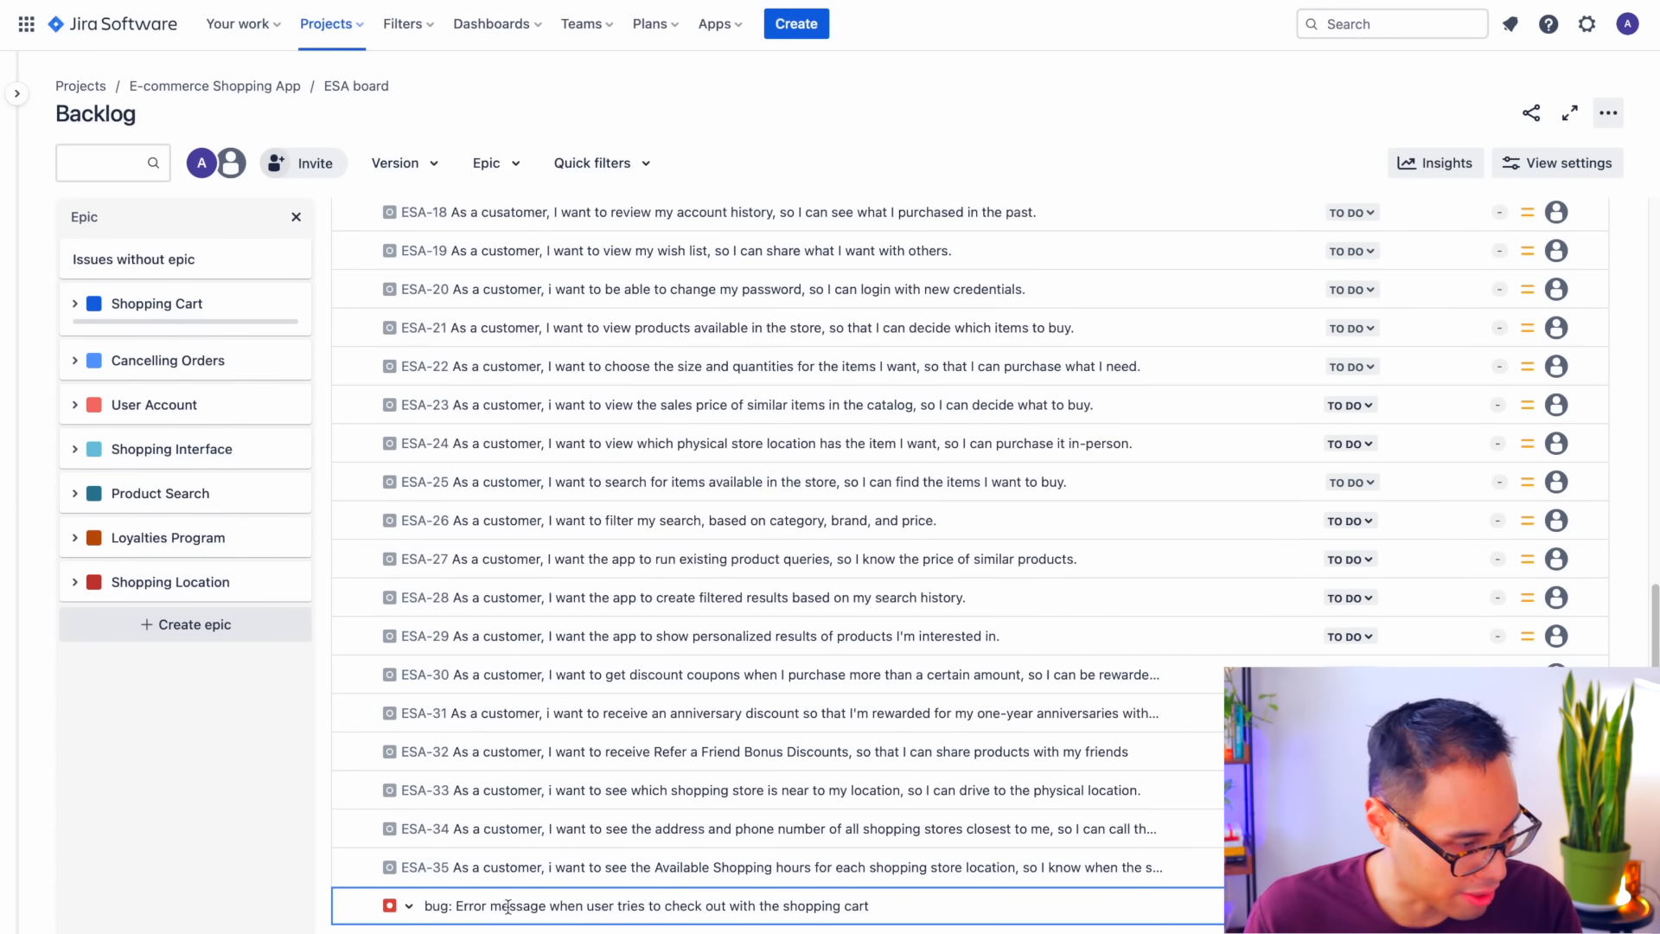
{"action": "key", "text": "Return"}
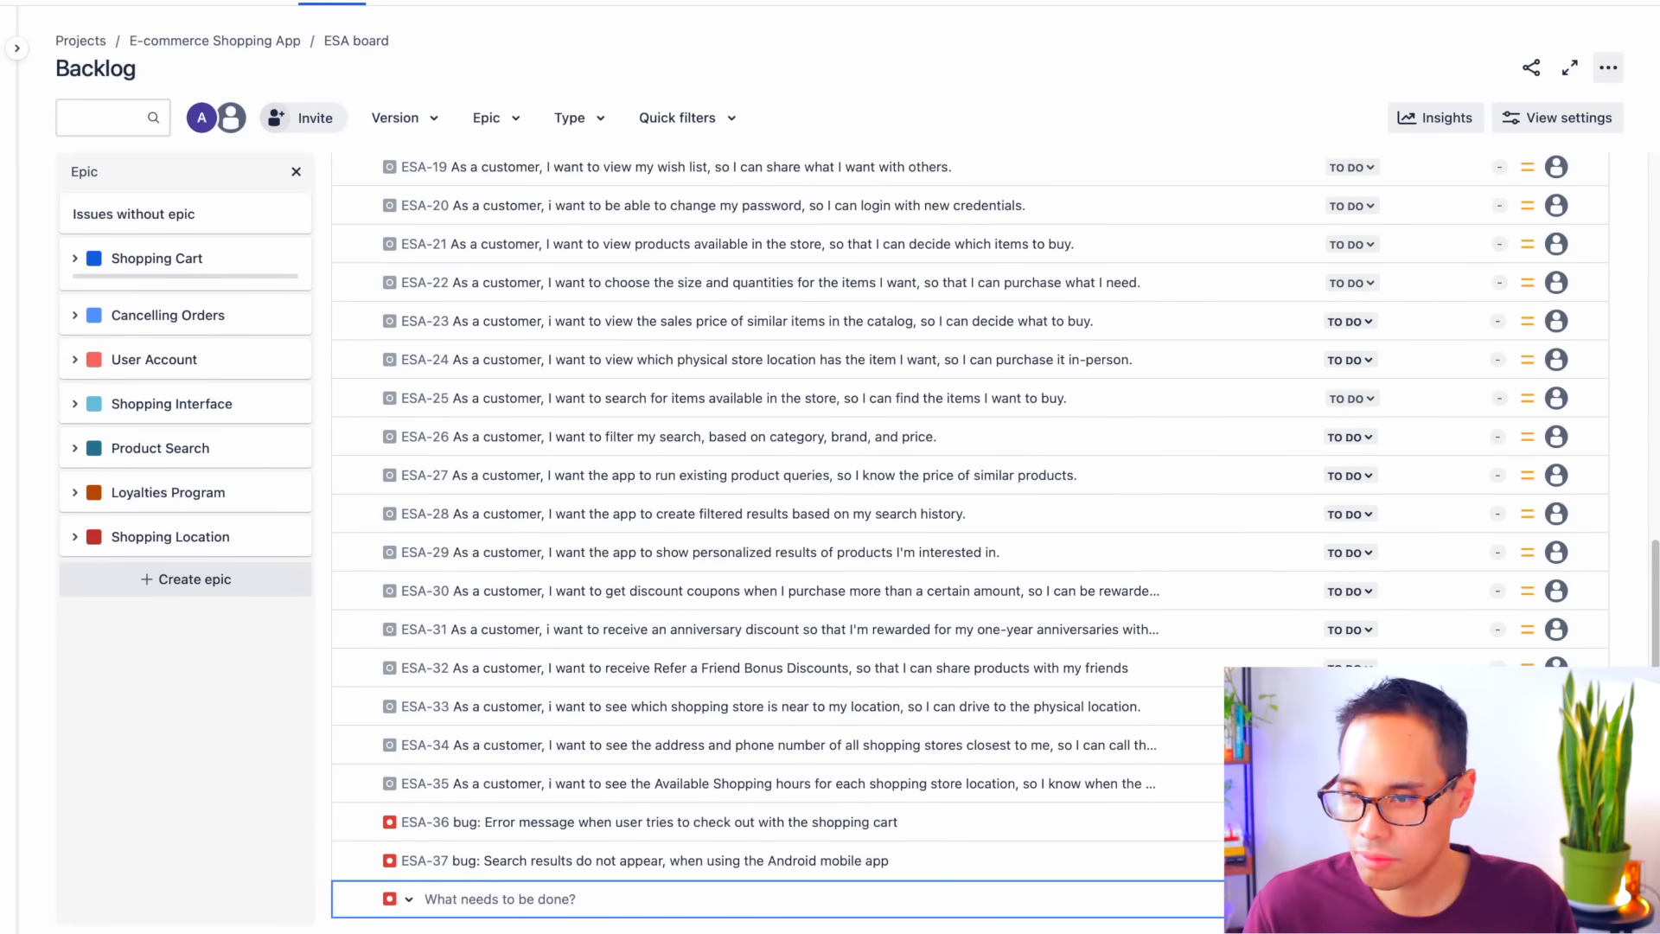
- Create "bug: Windows do not resize when the app begins loading" and "bug: Incorrect amount is added up, during checkout, for shopping carts containing more than 5 items"
{"action": "type", "text": "bug: Windows do not resize when the app begins loading"}
{"action": "key", "text": "Return"}
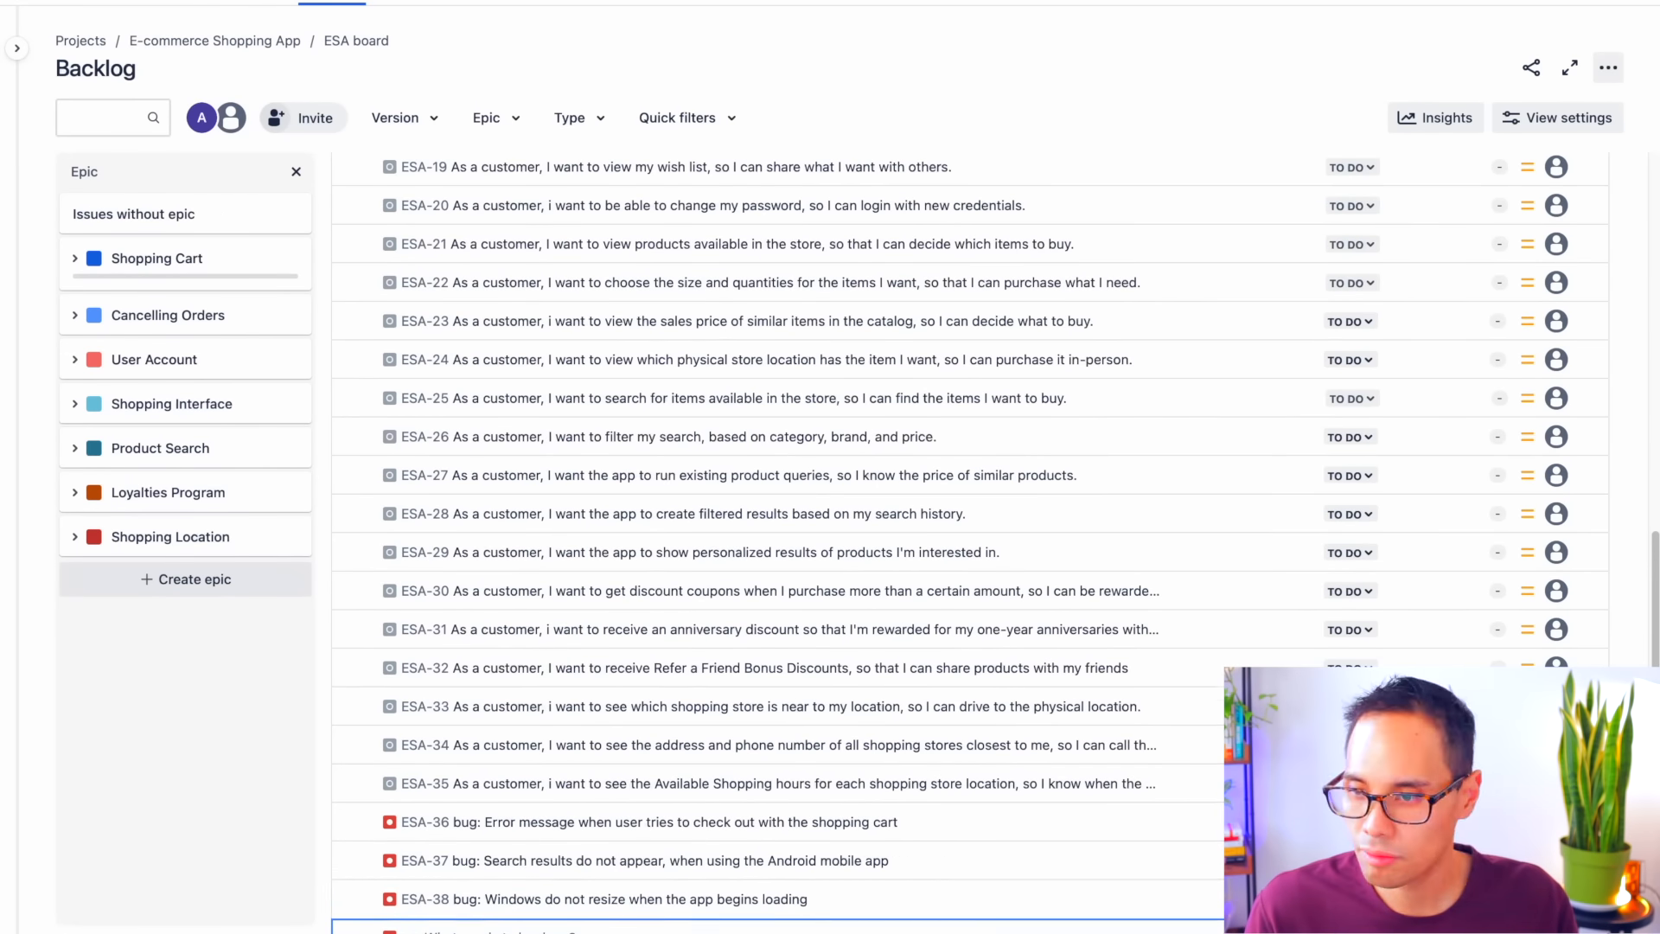
{"action": "type", "text": "bug: Incorrect amount is added up, during checkout, for shopping carts containing more than 5 items"}
{"action": "key", "text": "Return"}
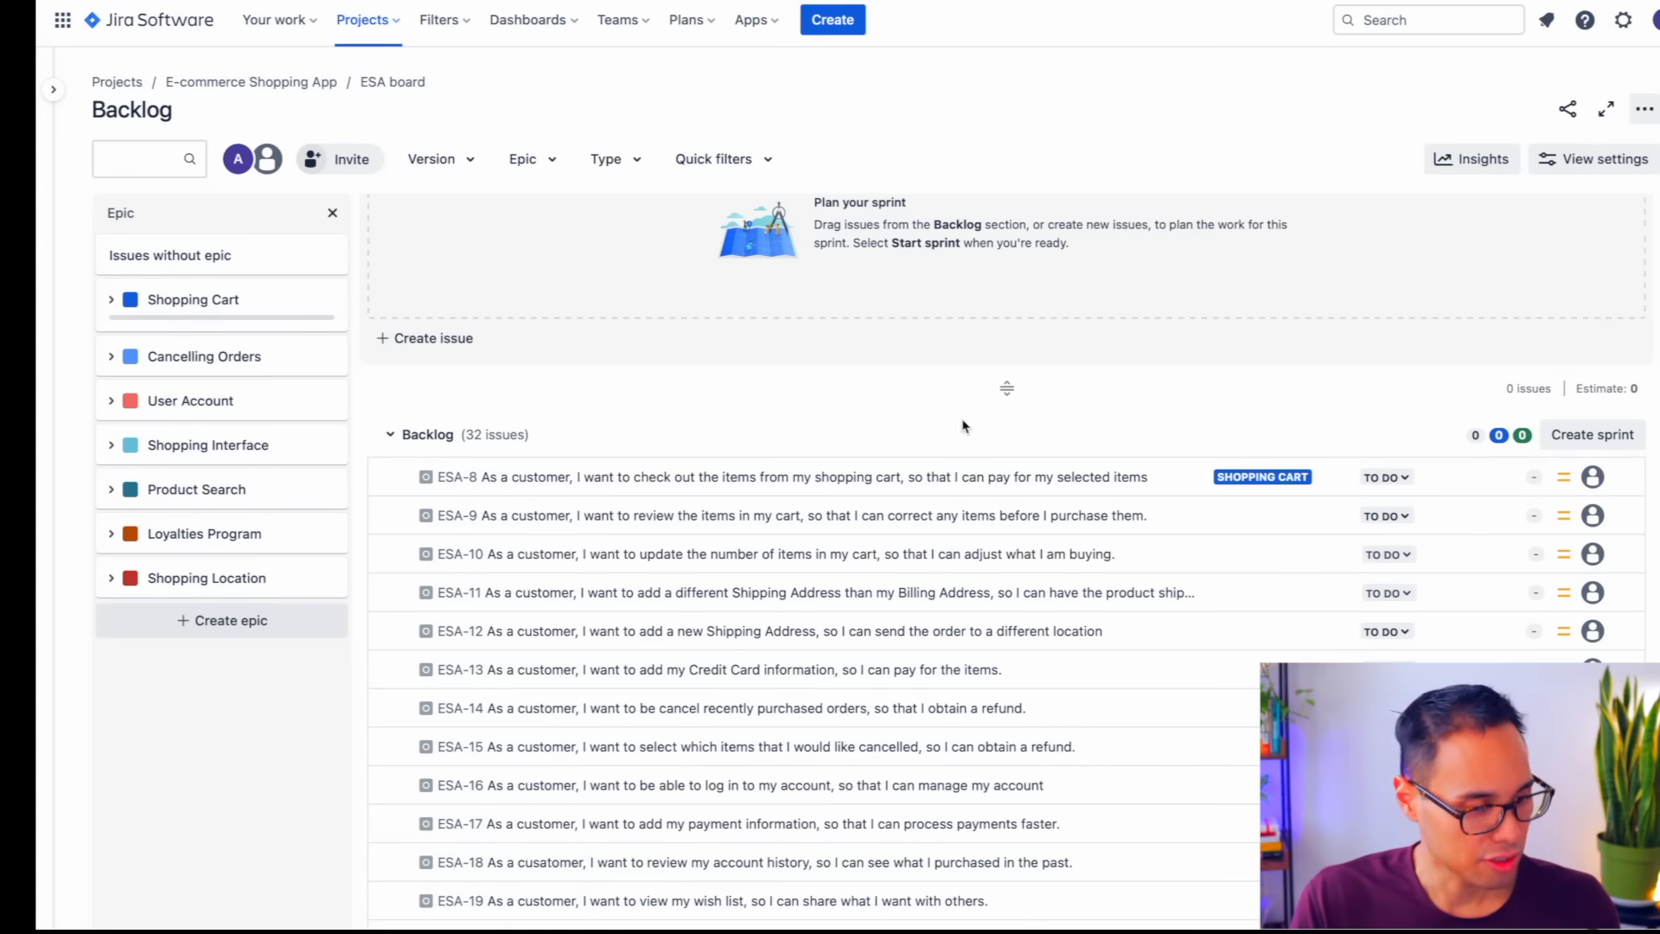
- Open the ESA-8 checkout story on its own page and add the subtask "Create user interface mockup"
{"action": "scroll", "coordinate": [829, 683], "scroll_direction": "down", "scroll_amount": 10}
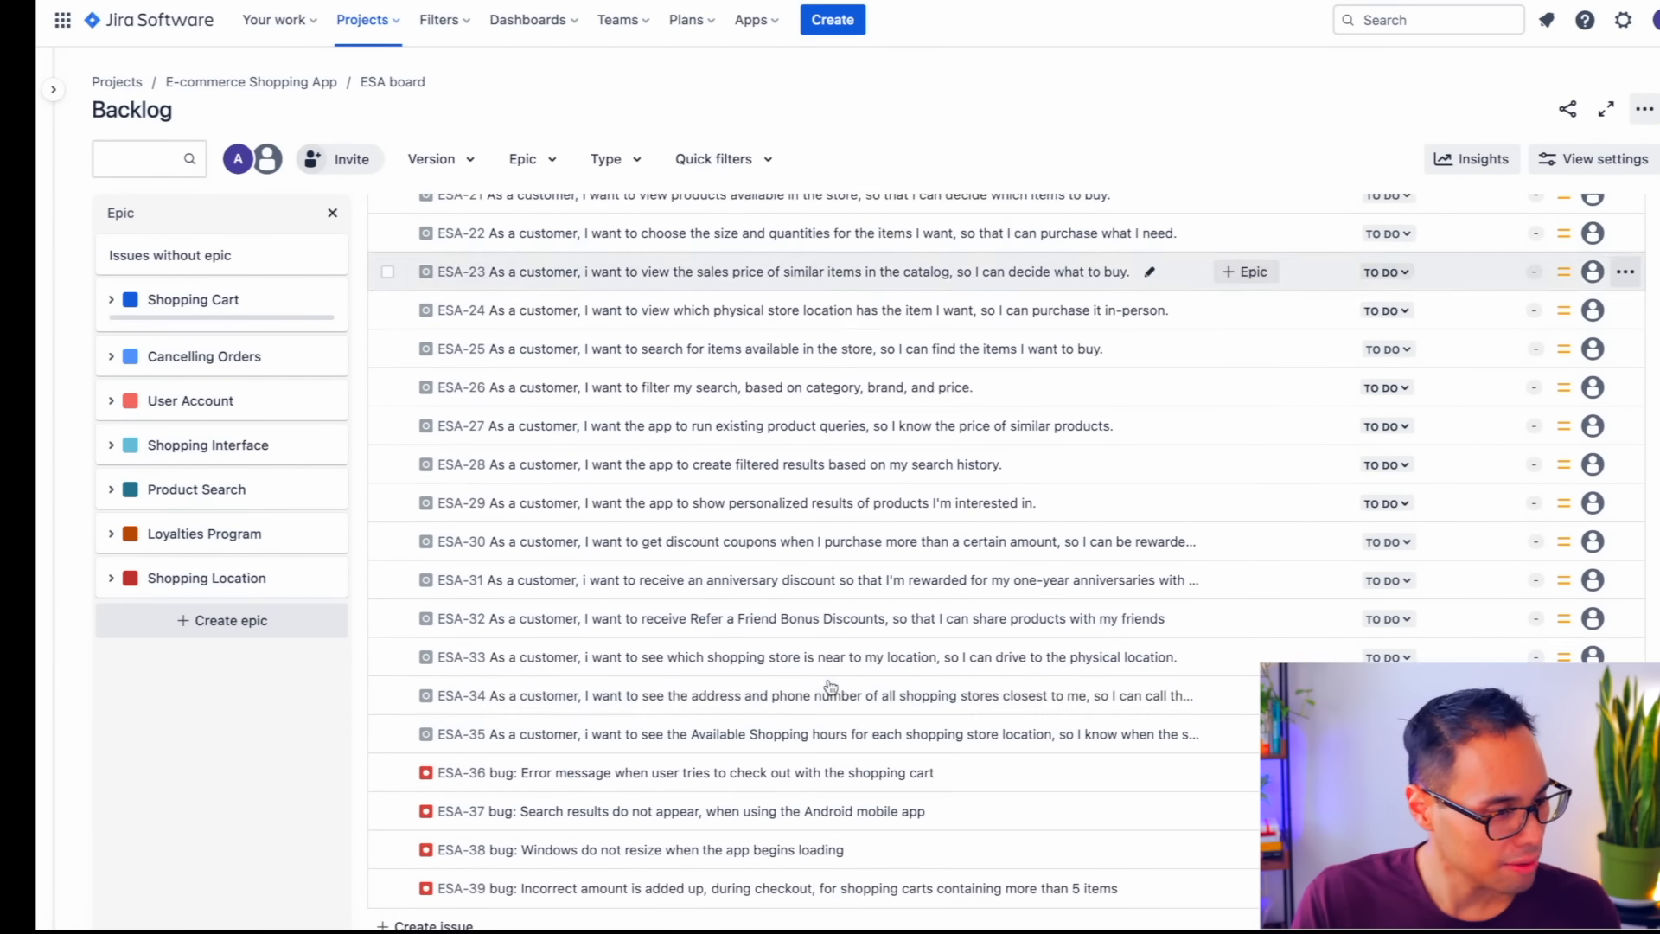
{"action": "scroll", "coordinate": [829, 687], "scroll_direction": "up", "scroll_amount": 10}
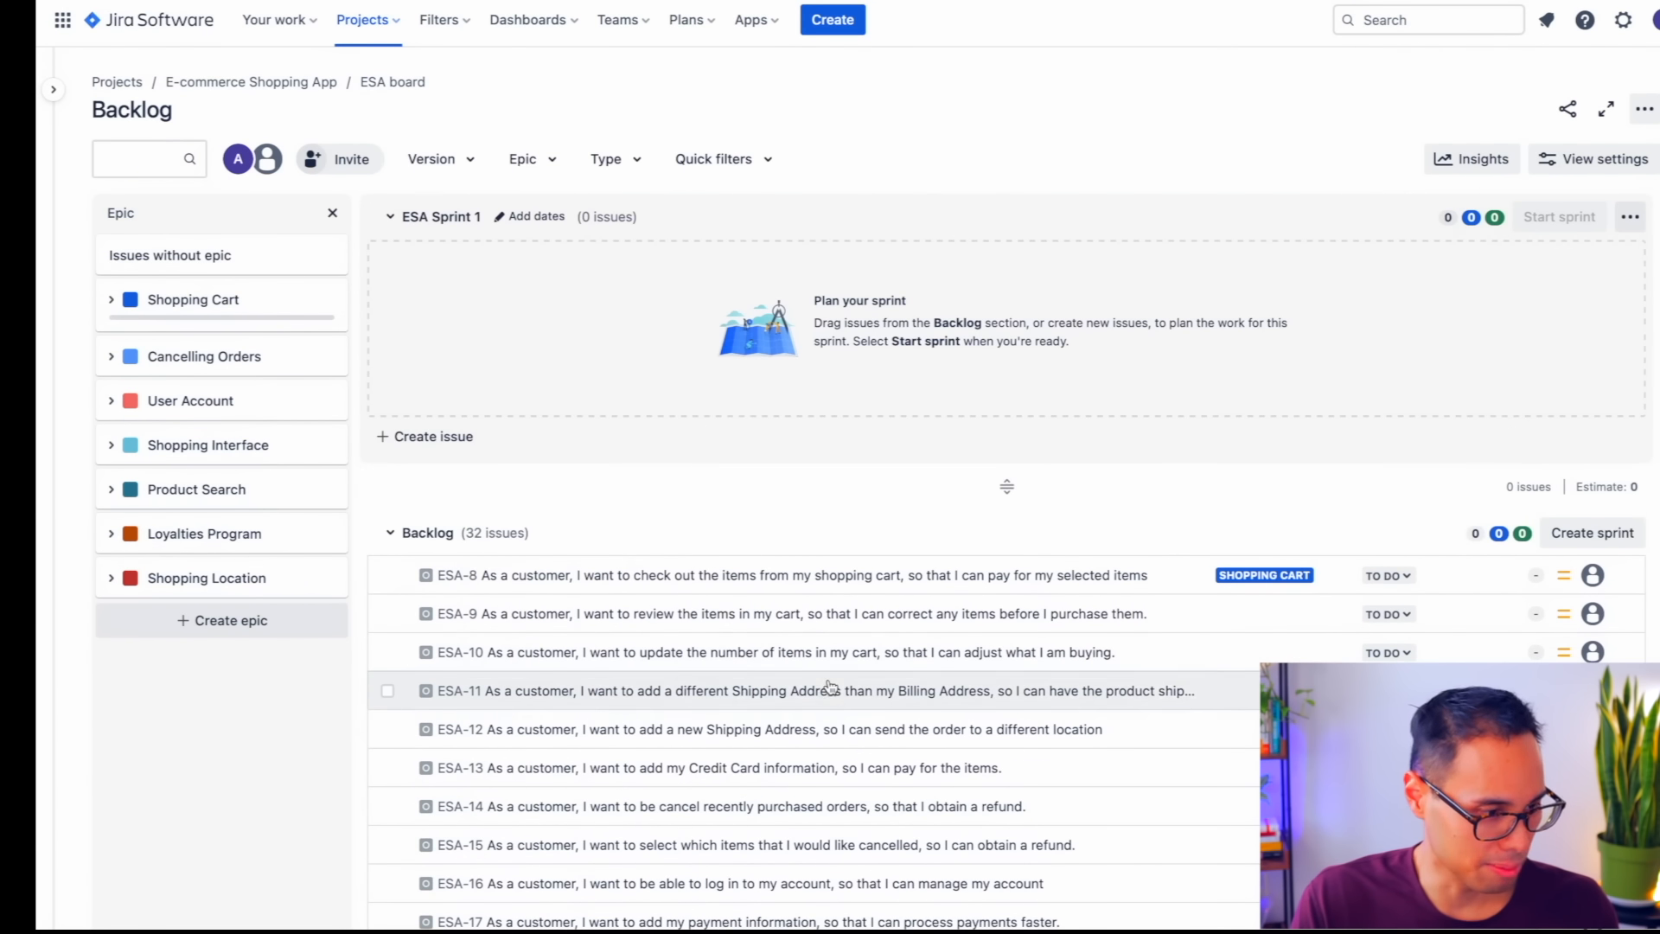
{"action": "left_click", "coordinate": [690, 582]}
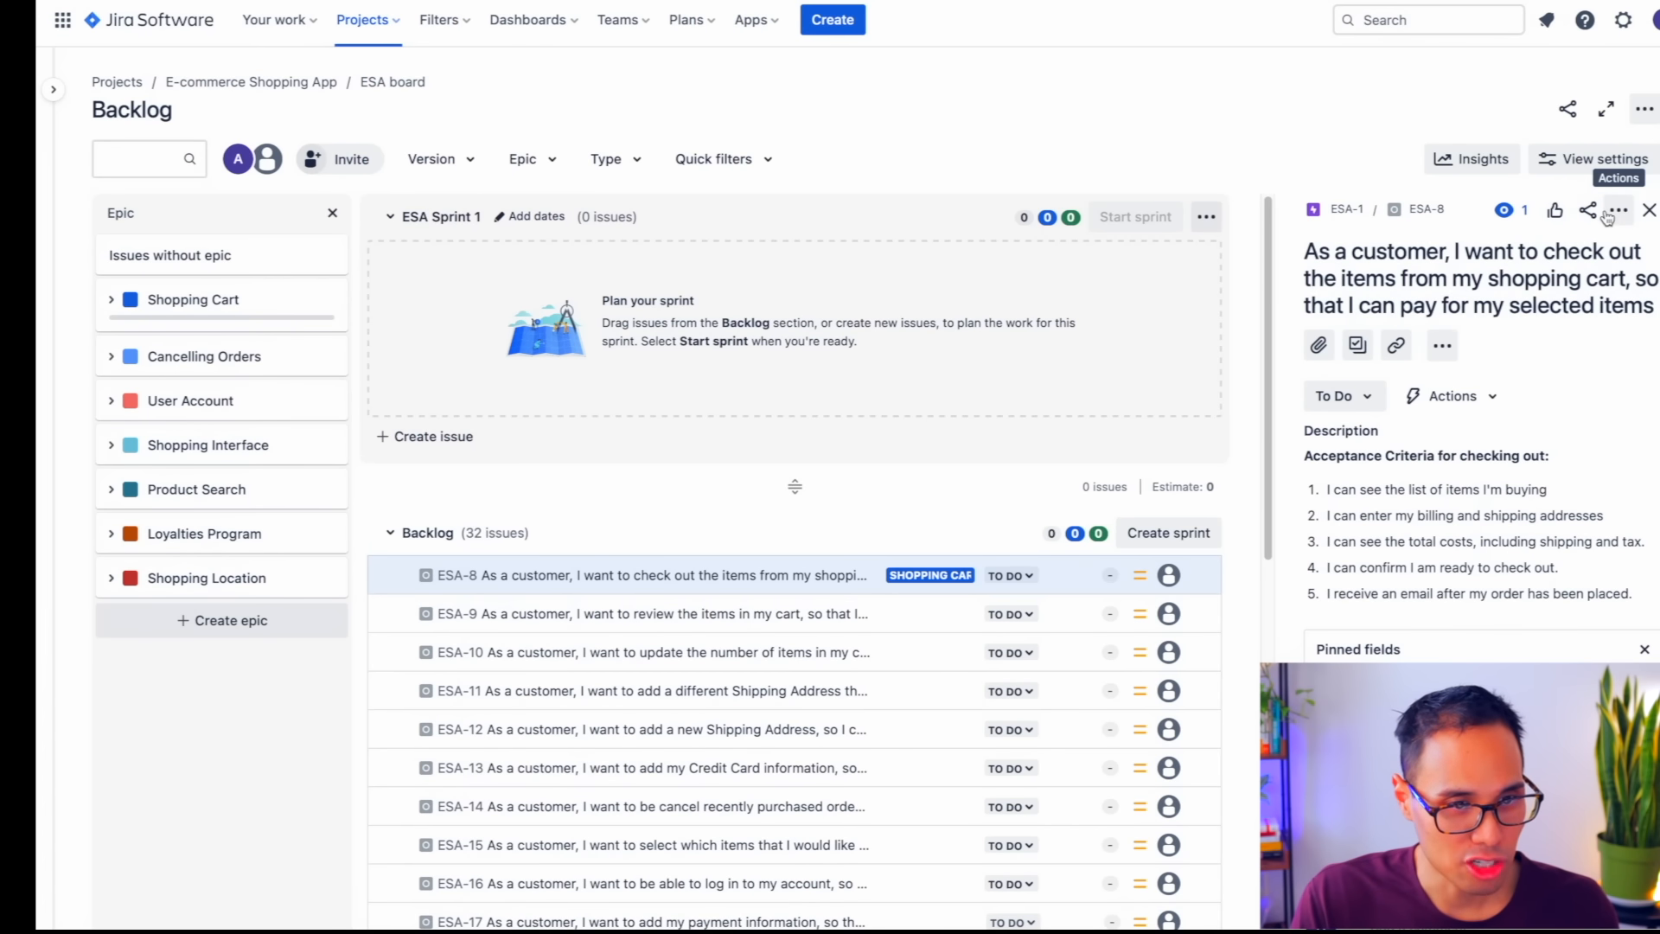
{"action": "left_click", "coordinate": [1420, 209]}
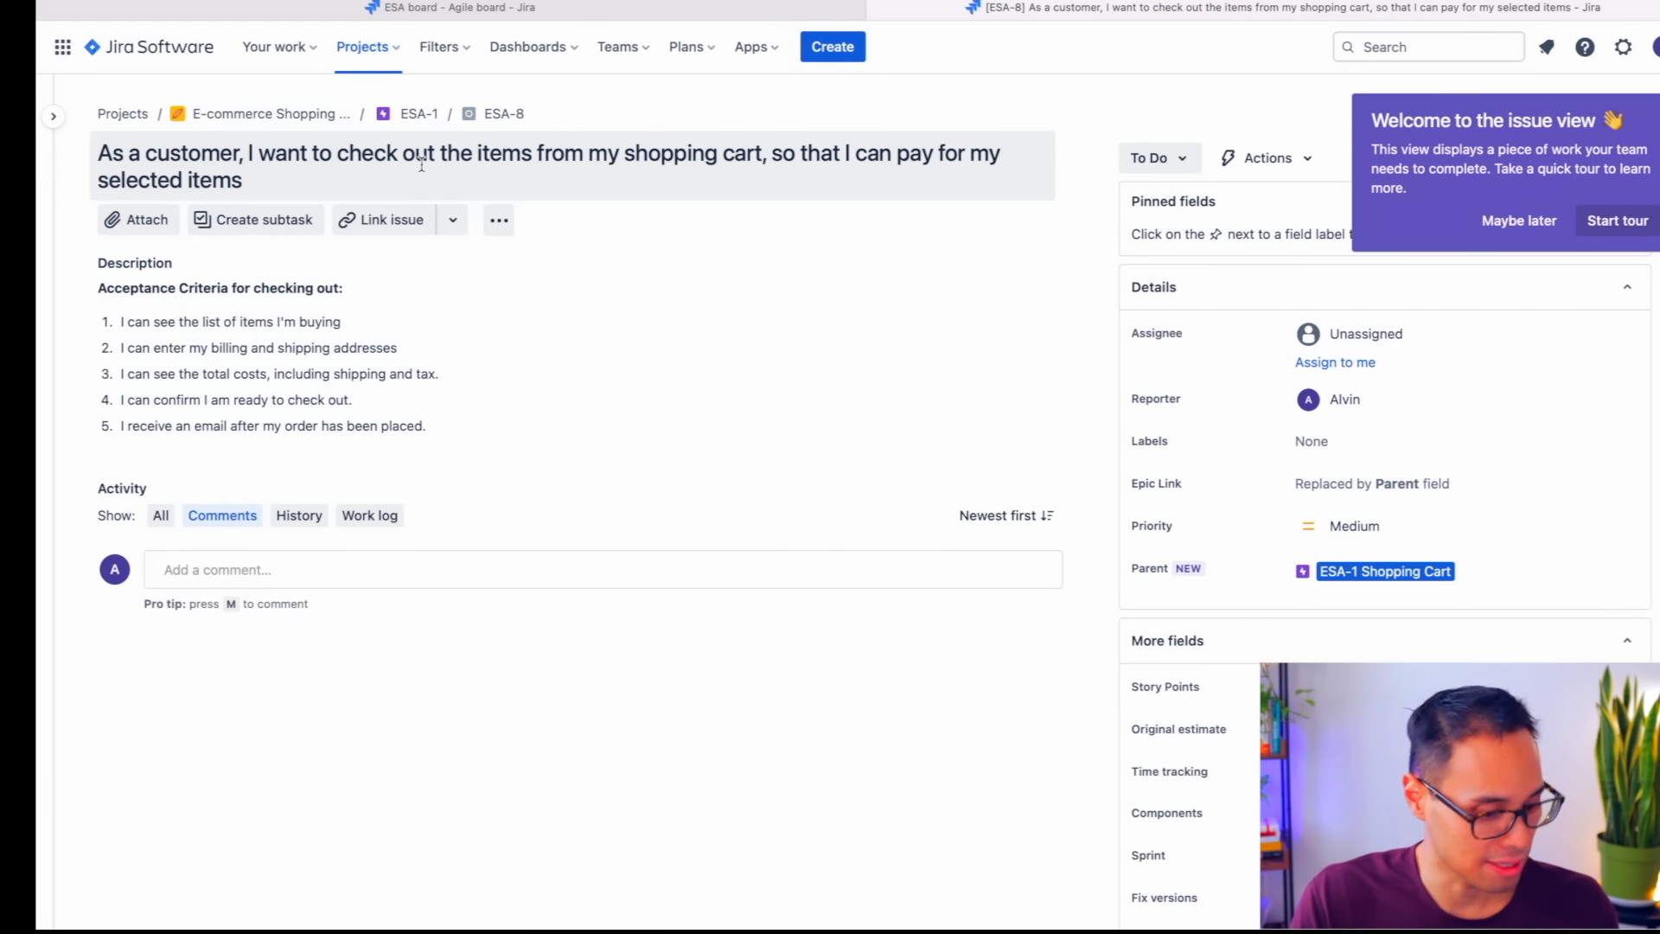
{"action": "left_click", "coordinate": [273, 223]}
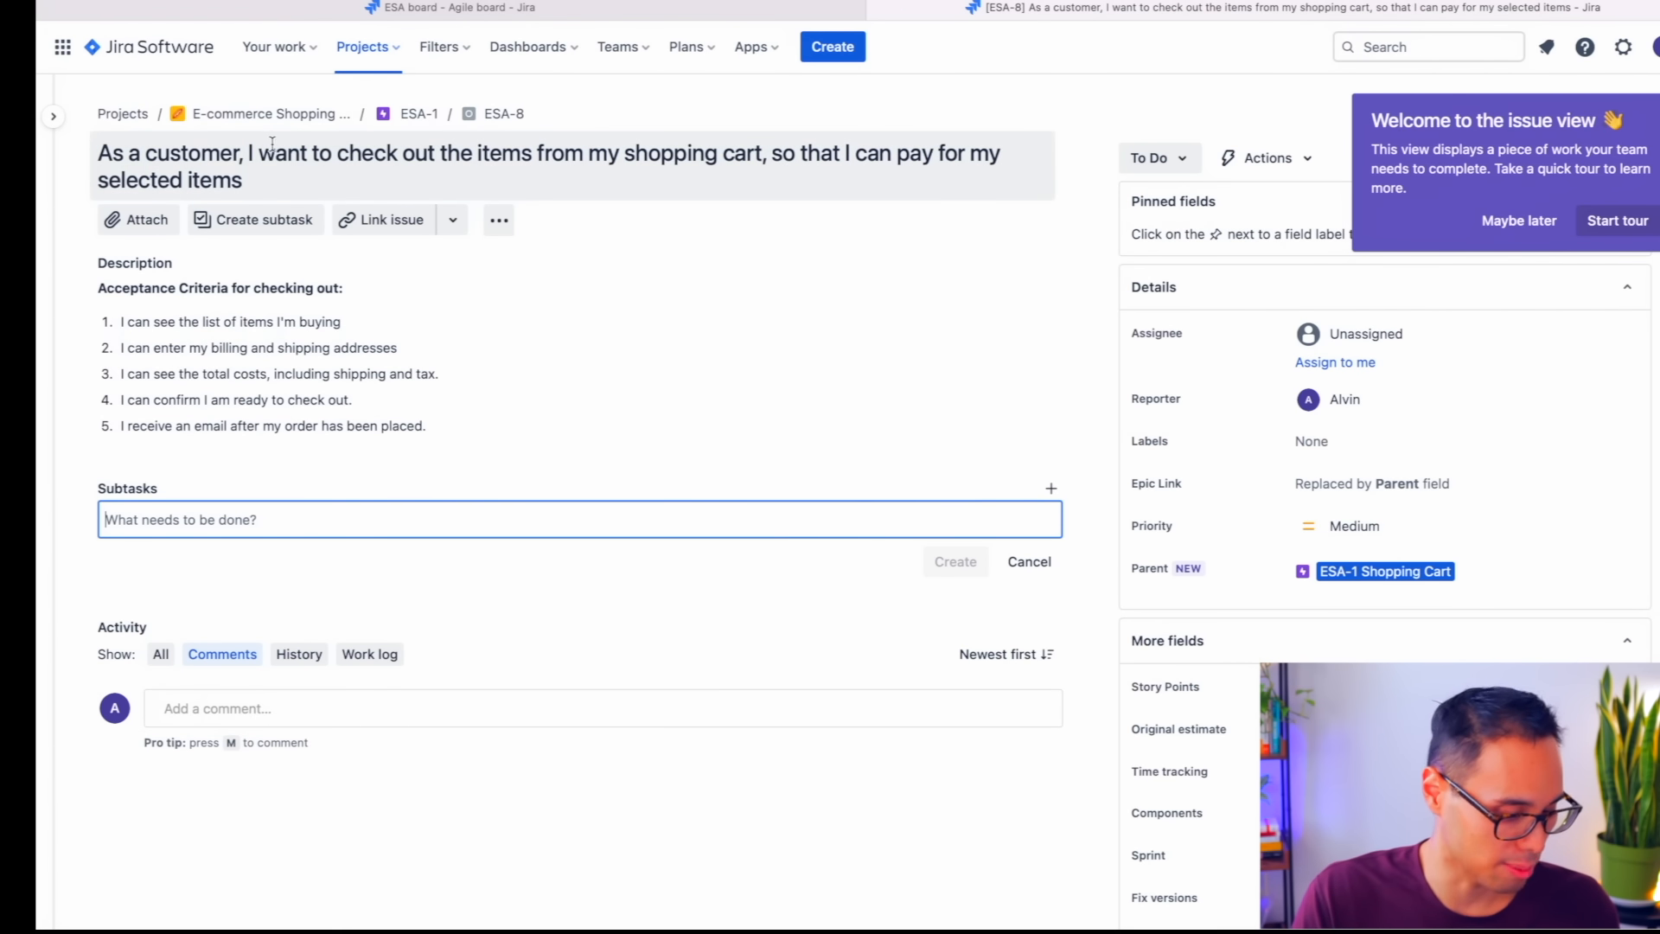
{"action": "type", "text": "Create user interface mockup"}
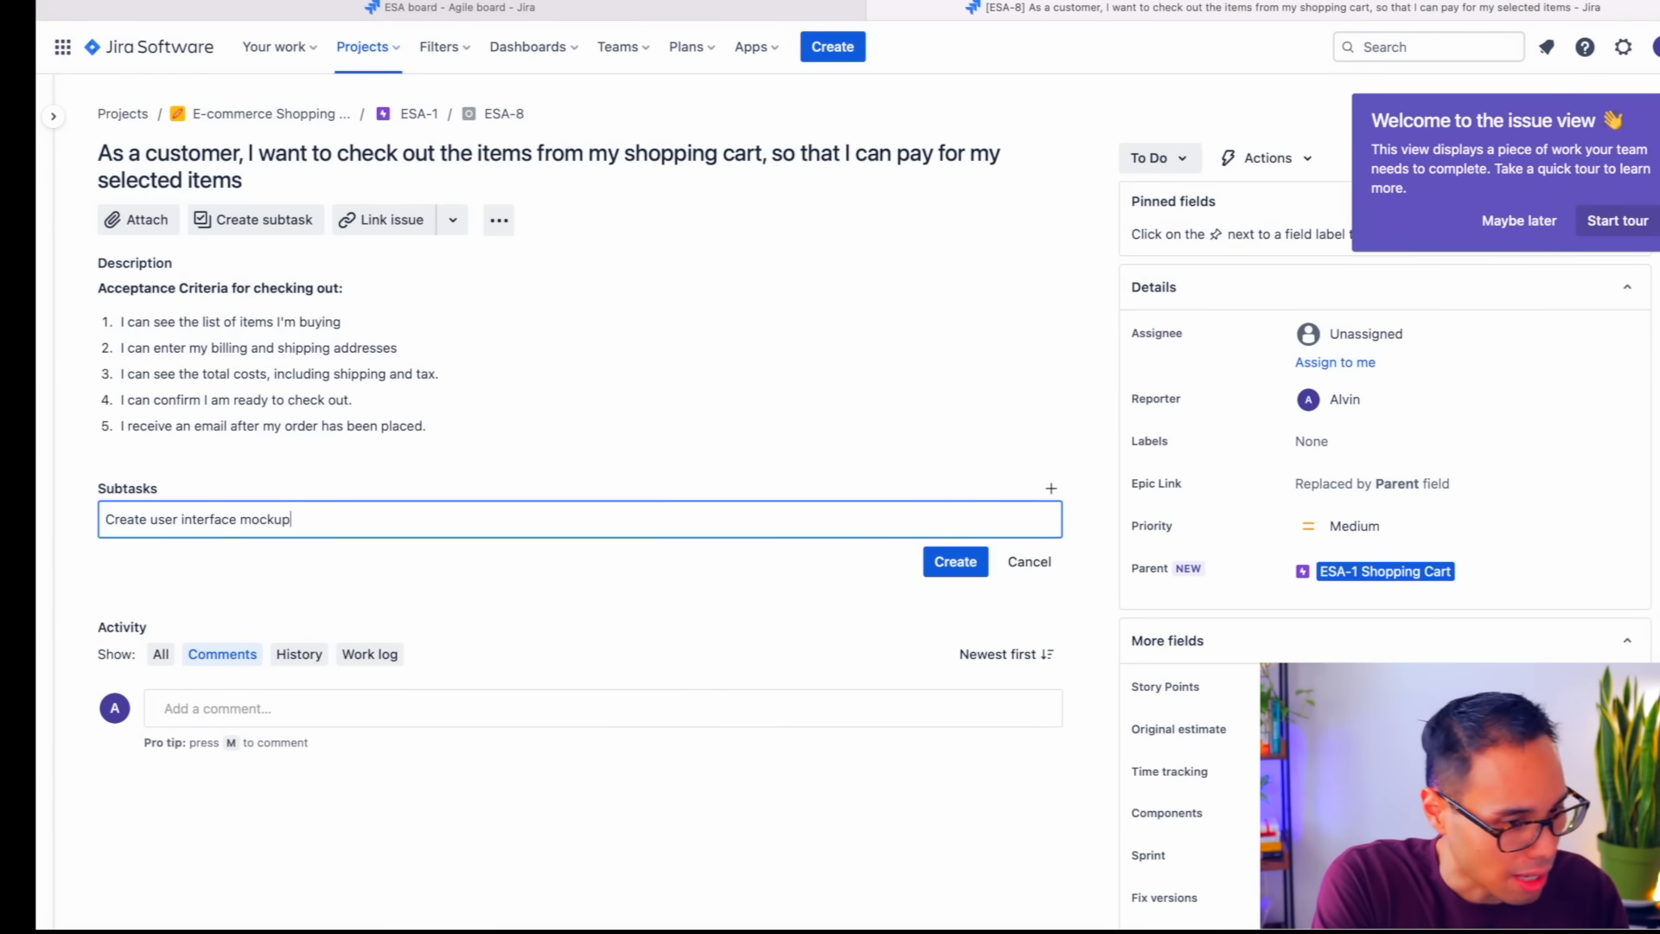
{"action": "key", "text": "Return"}
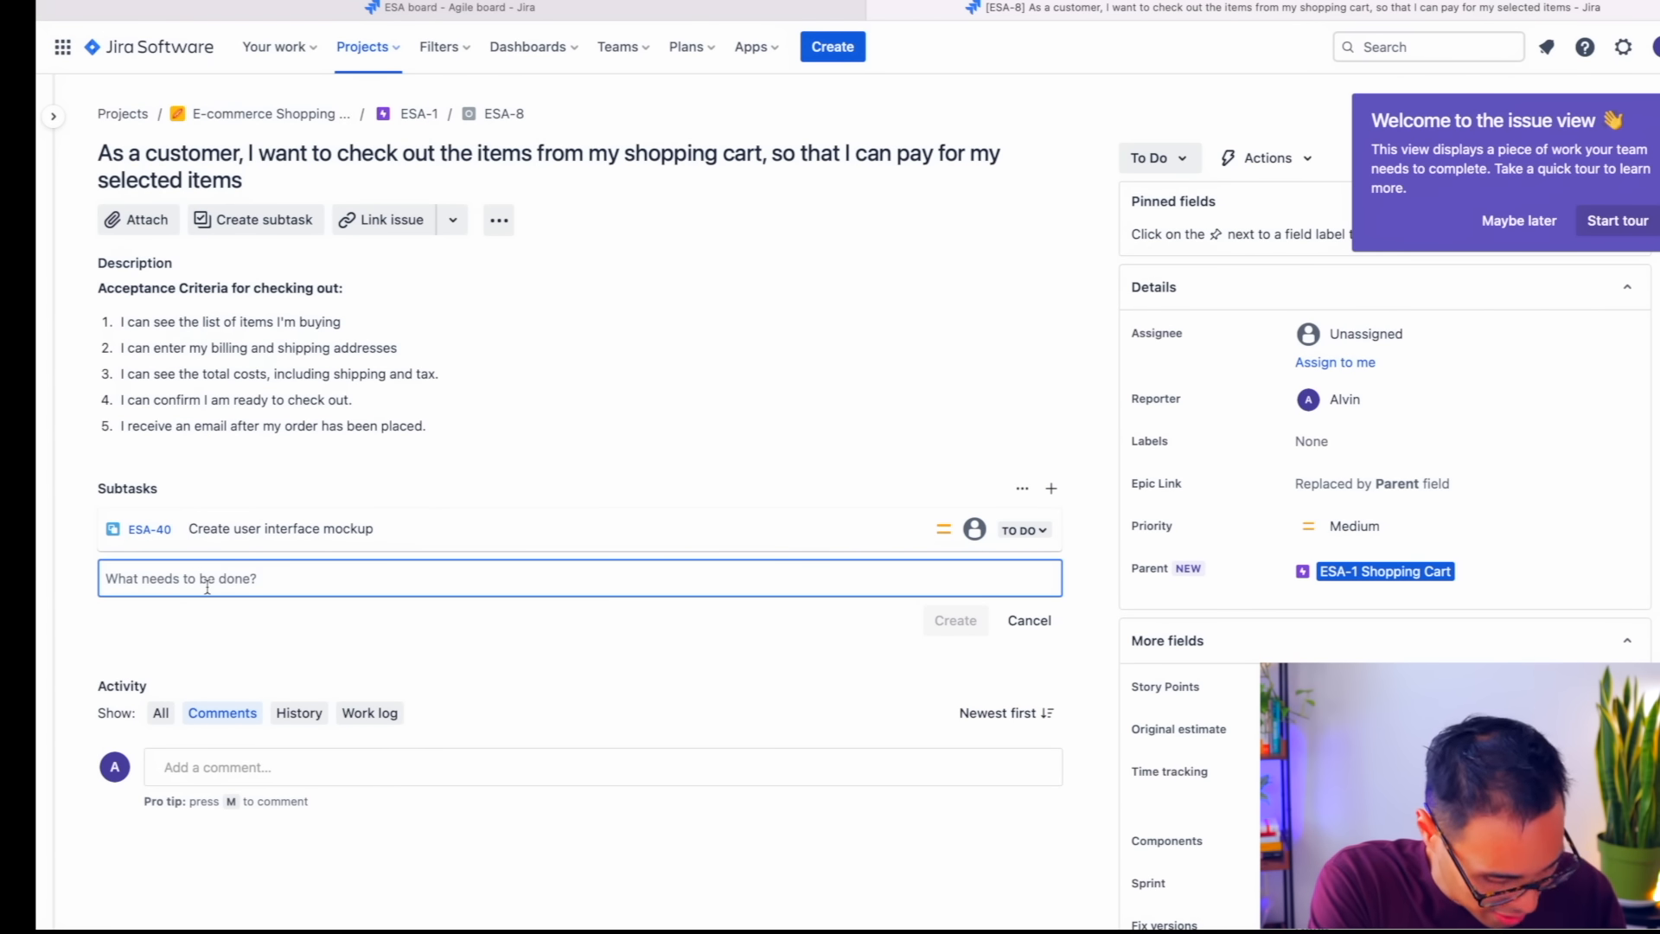
- Add the subtasks "Write technical implementation strategy" and "write acceptance tests and review" to the checkout story
{"action": "type", "text": "Write"}
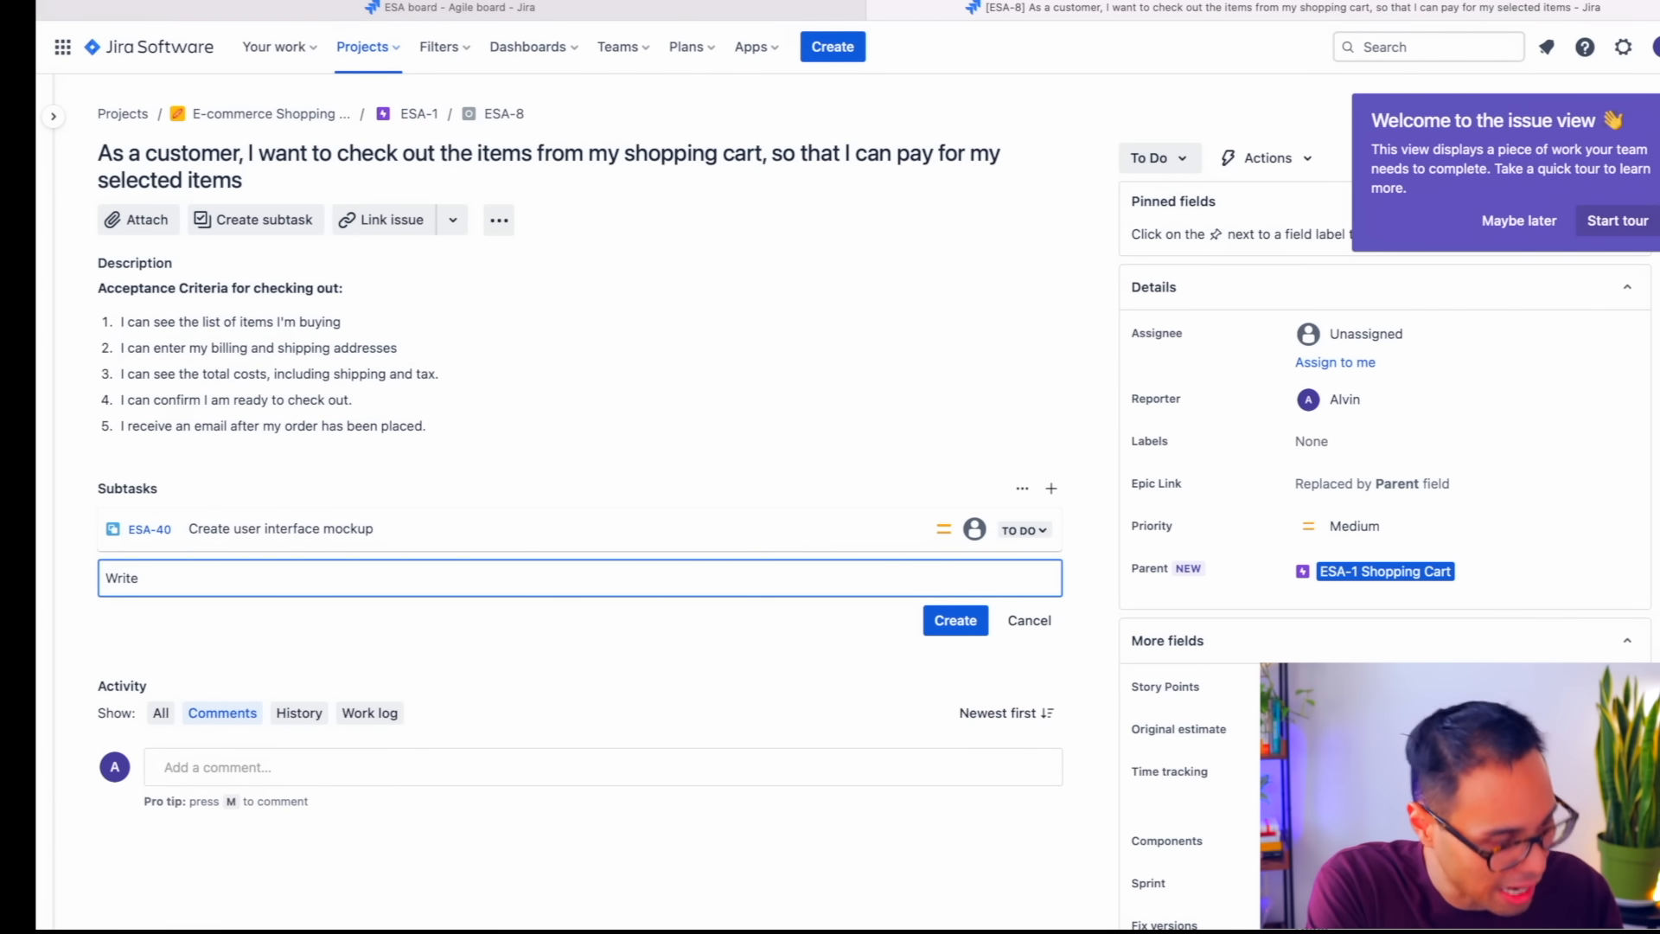
{"action": "type", "text": " technica"}
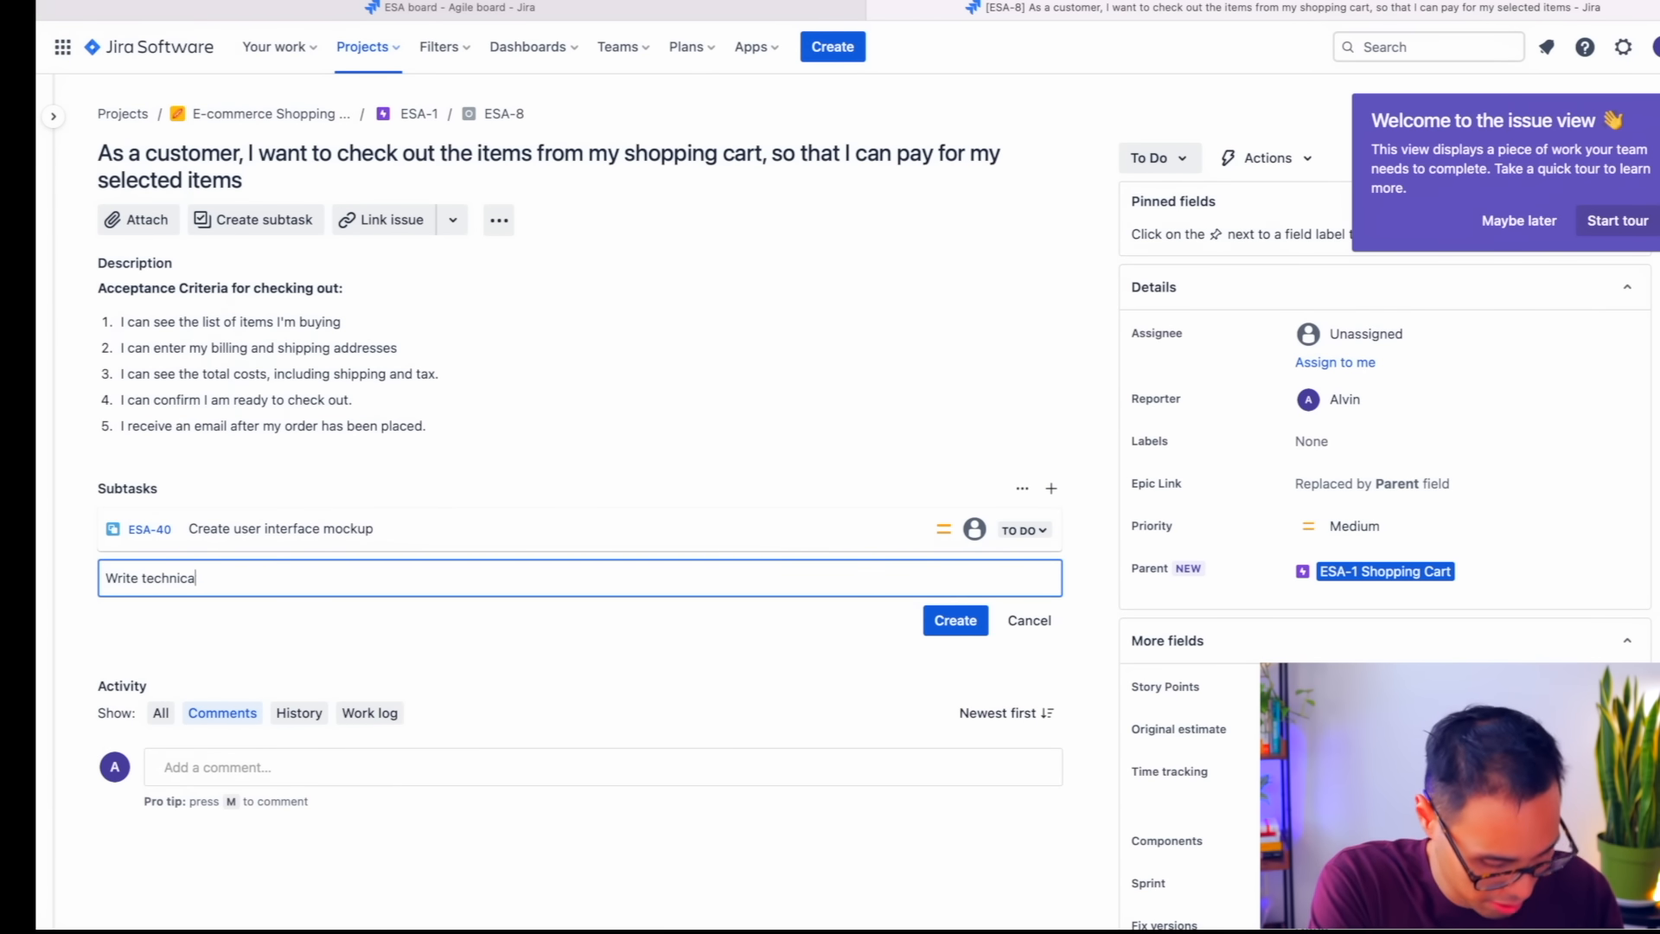
{"action": "type", "text": "l implementation strategy"}
{"action": "key", "text": "Return"}
{"action": "type", "text": "write acceptance tests and review"}
{"action": "key", "text": "Return"}
- Add the subtasks "Create user interface layout" and "Write unit tests and code for front end" to the checkout story
{"action": "type", "text": "Create user interface layout"}
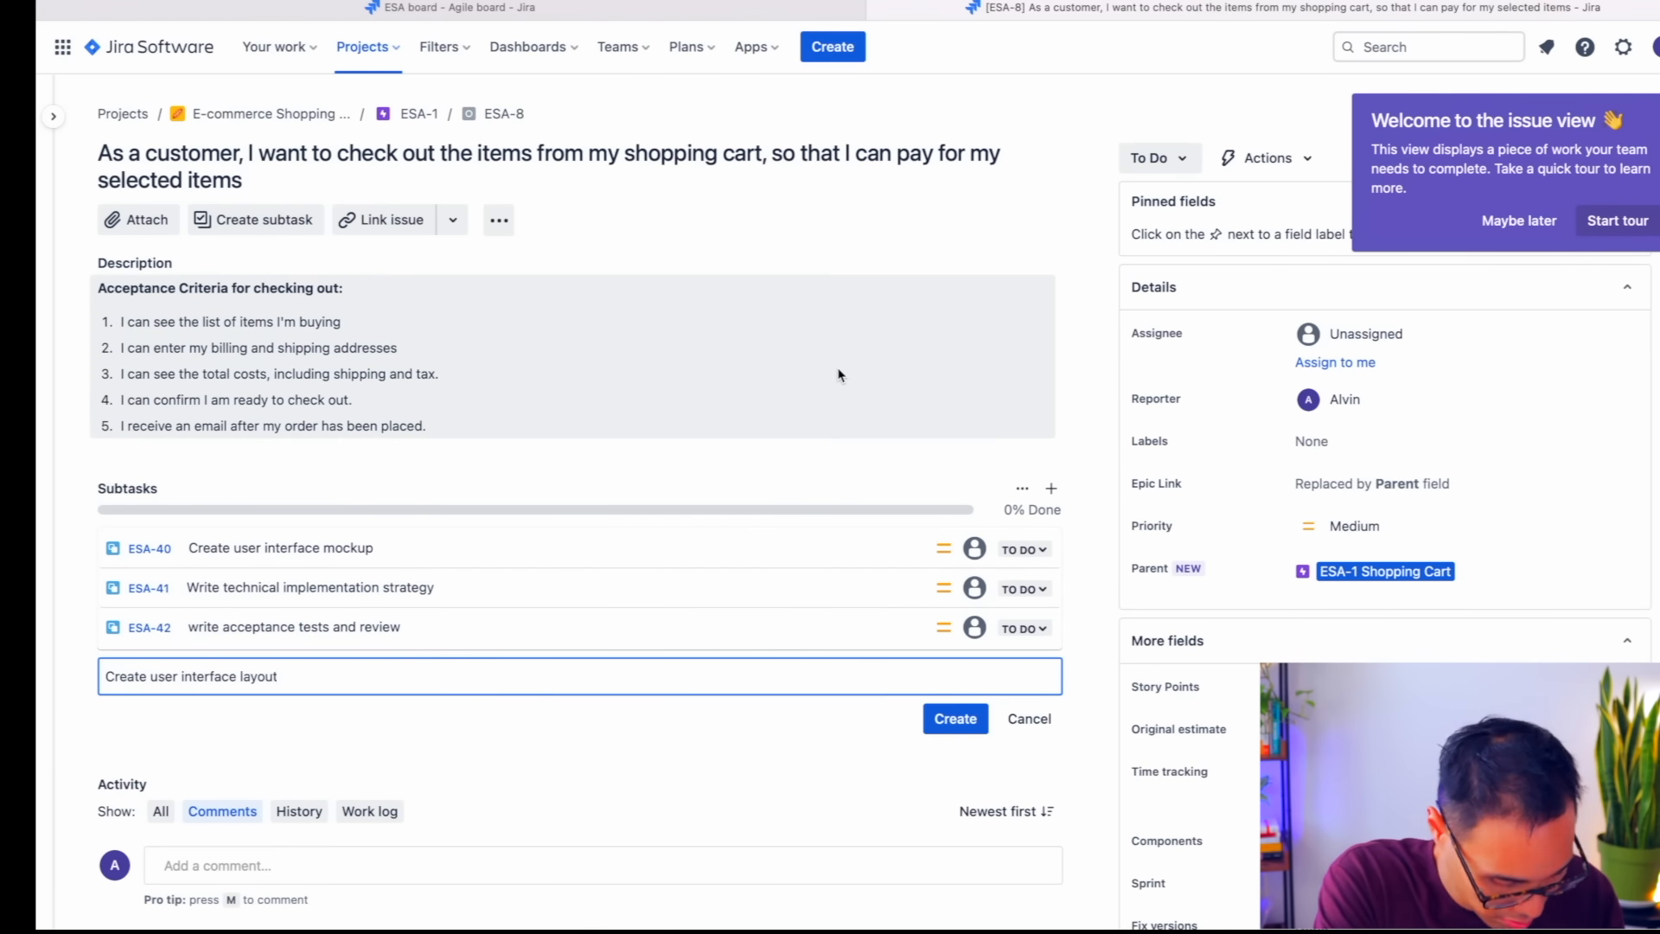
{"action": "key", "text": "Return"}
{"action": "type", "text": "Write unit tests and code for front end"}
{"action": "key", "text": "Return"}
- Add the subtasks "Write unit tests and code for back end" and "Run acceptance tests" to the checkout story
{"action": "type", "text": "Write unit tests and code for back end"}
{"action": "key", "text": "Return"}
{"action": "type", "text": "Run acceptance tests"}
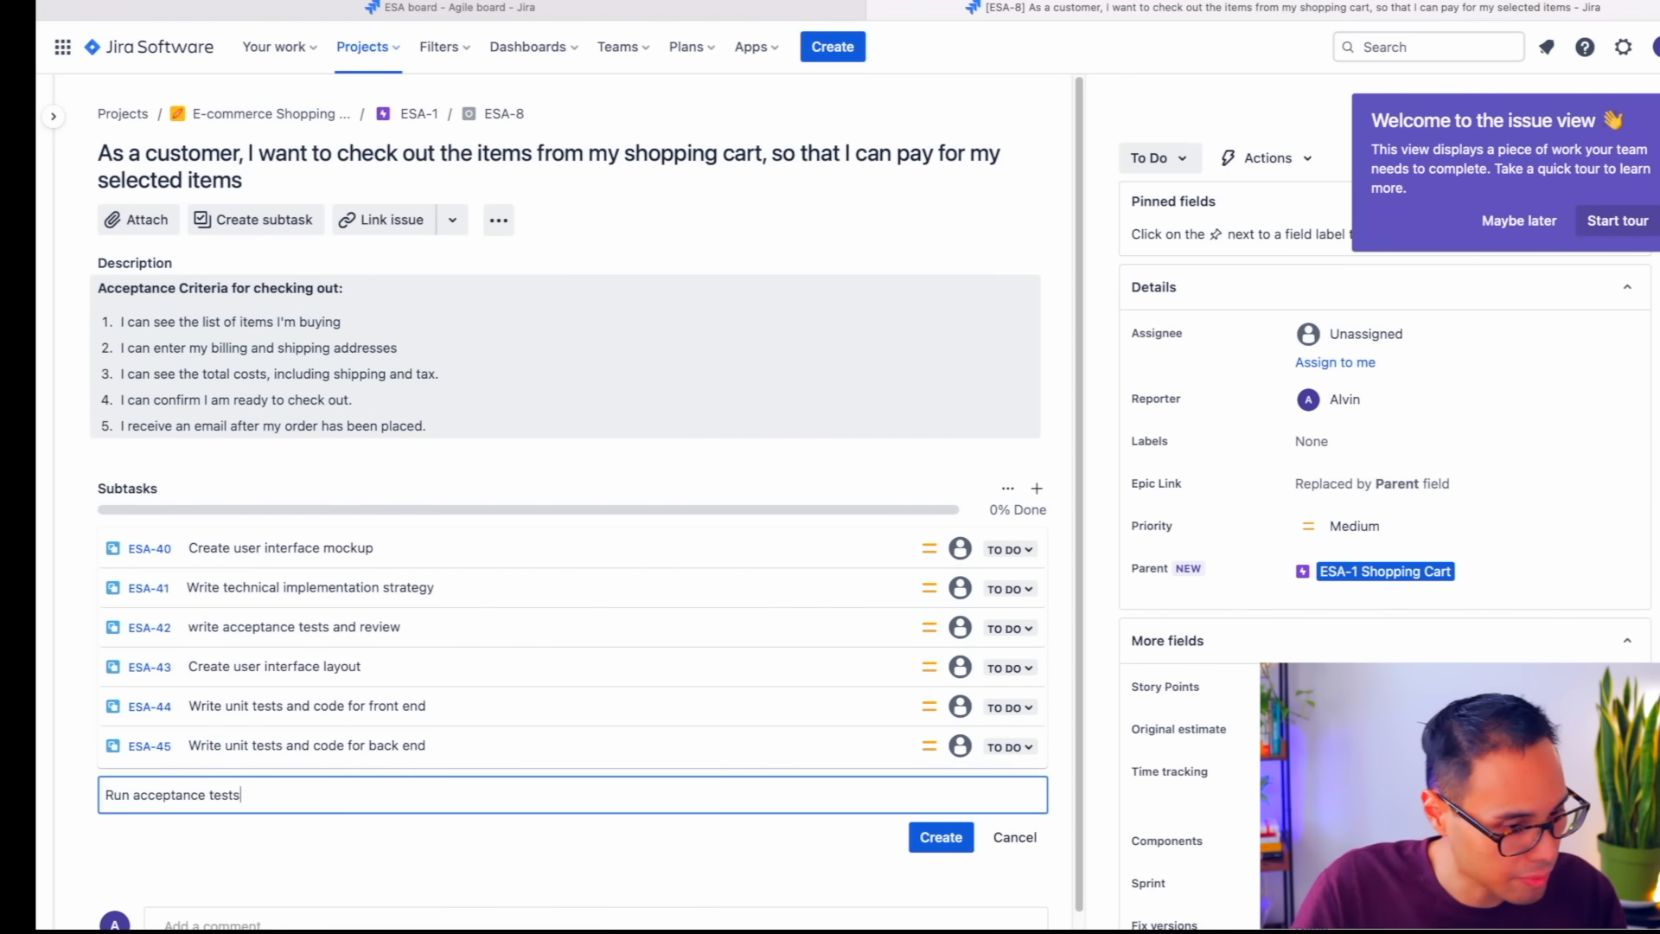
{"action": "key", "text": "Return"}
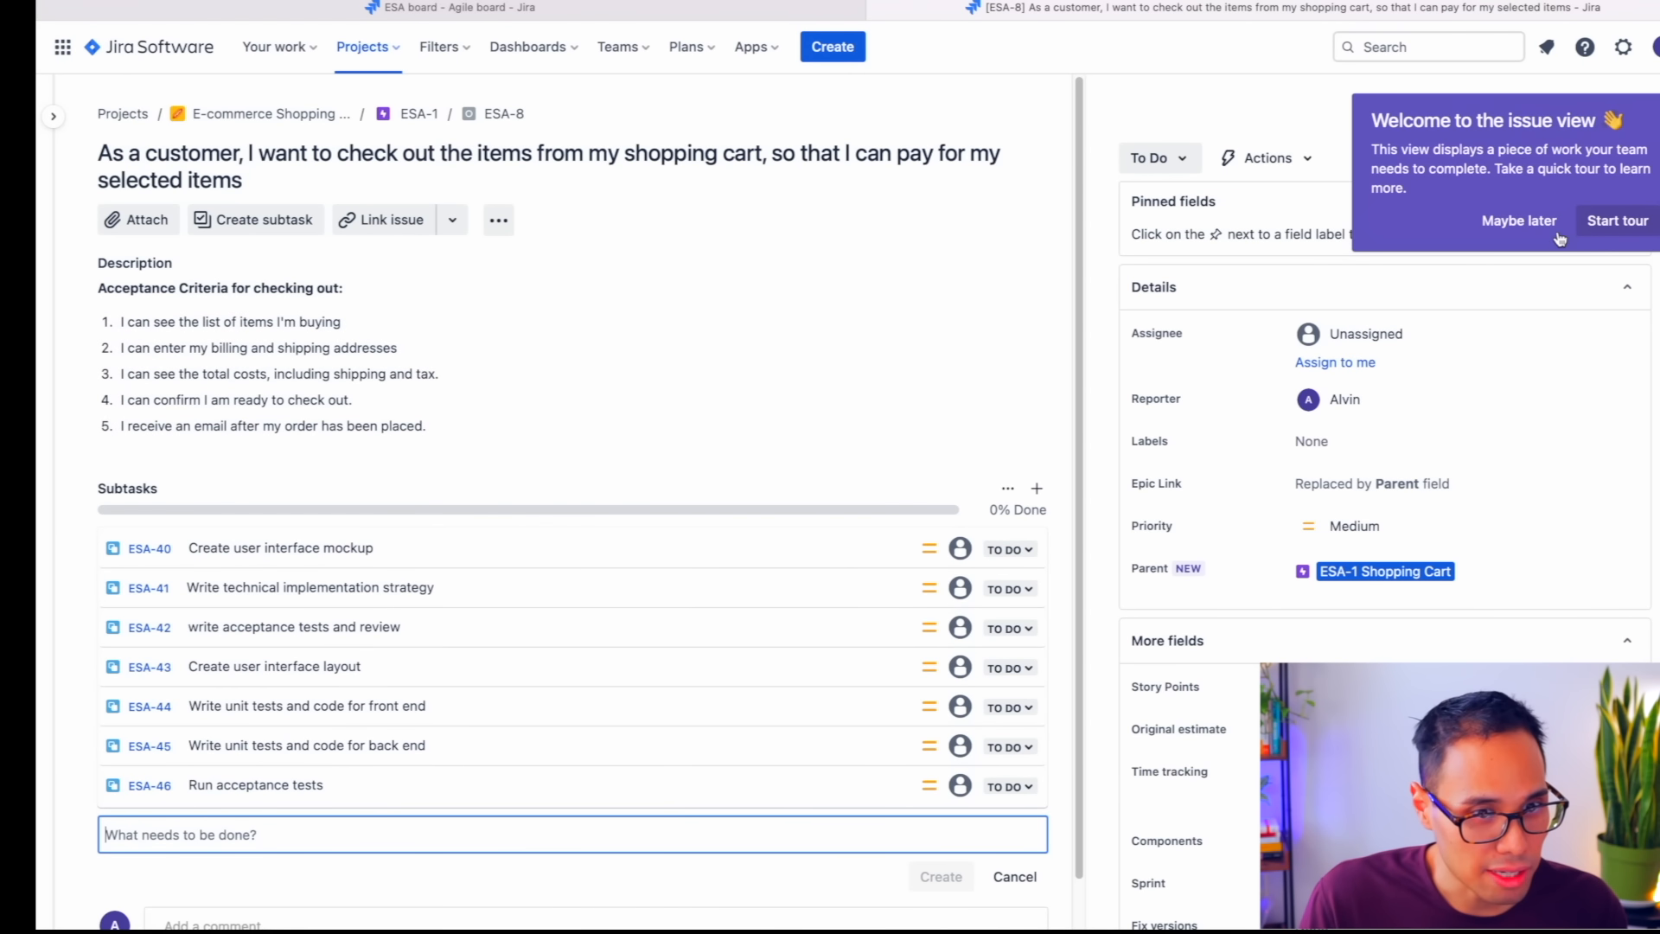
- Dismiss the issue tour, return from the checkout story's page to the backlog, and reload it to review the story's subtasks
{"action": "left_click", "coordinate": [1521, 222]}
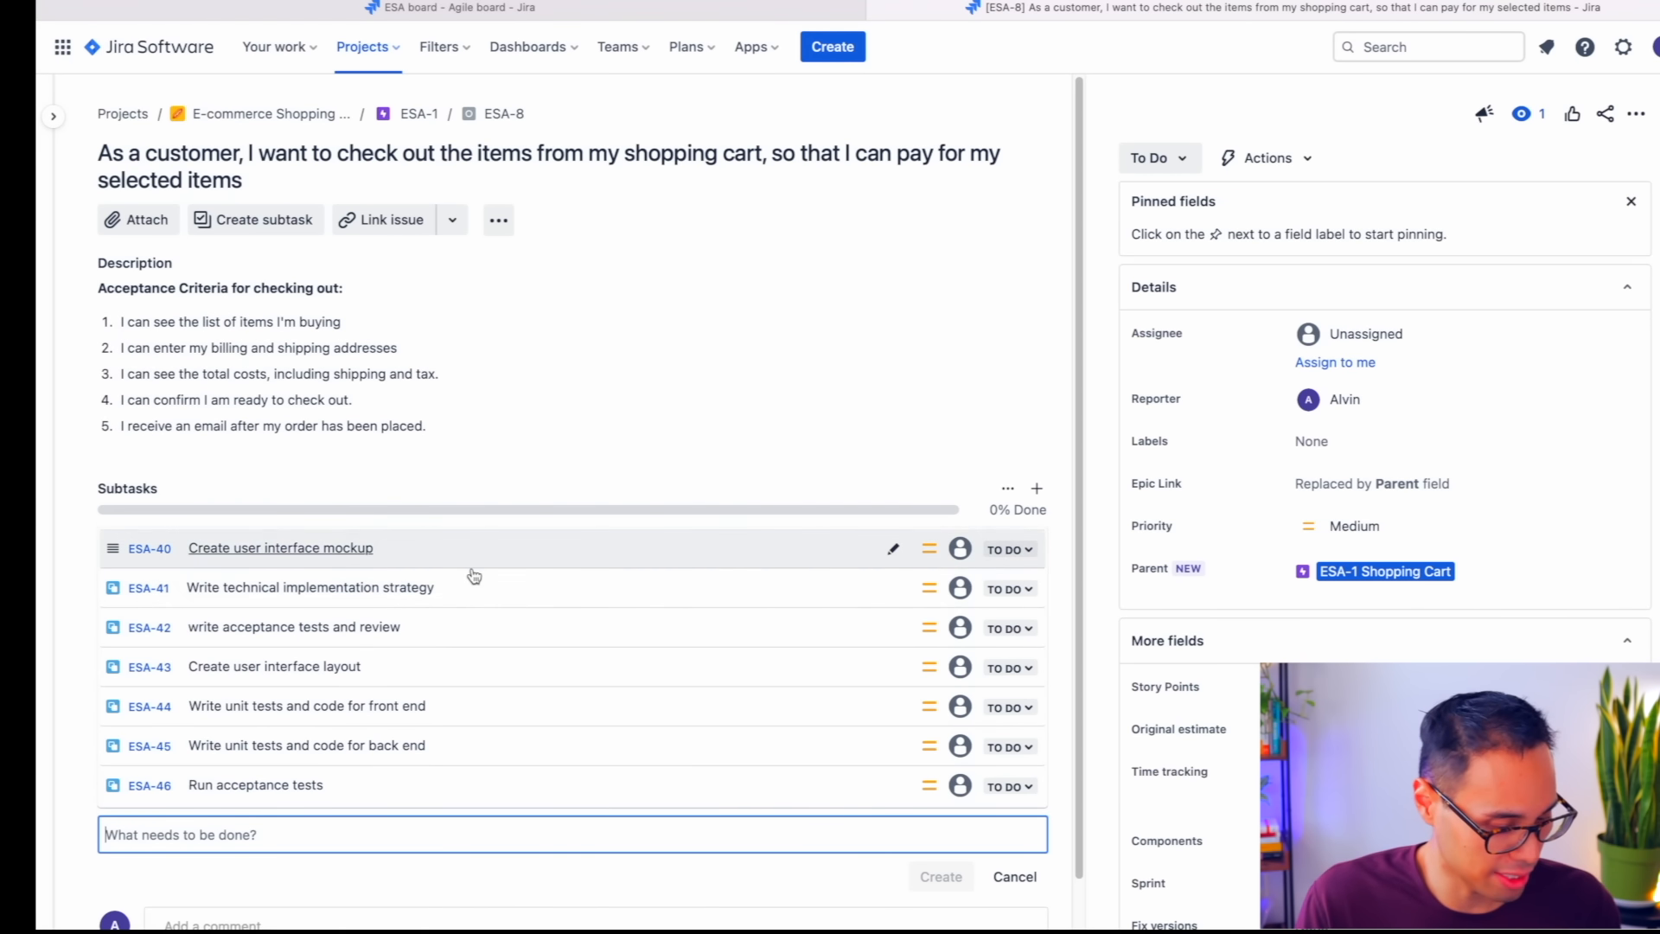
{"action": "left_click", "coordinate": [715, 433]}
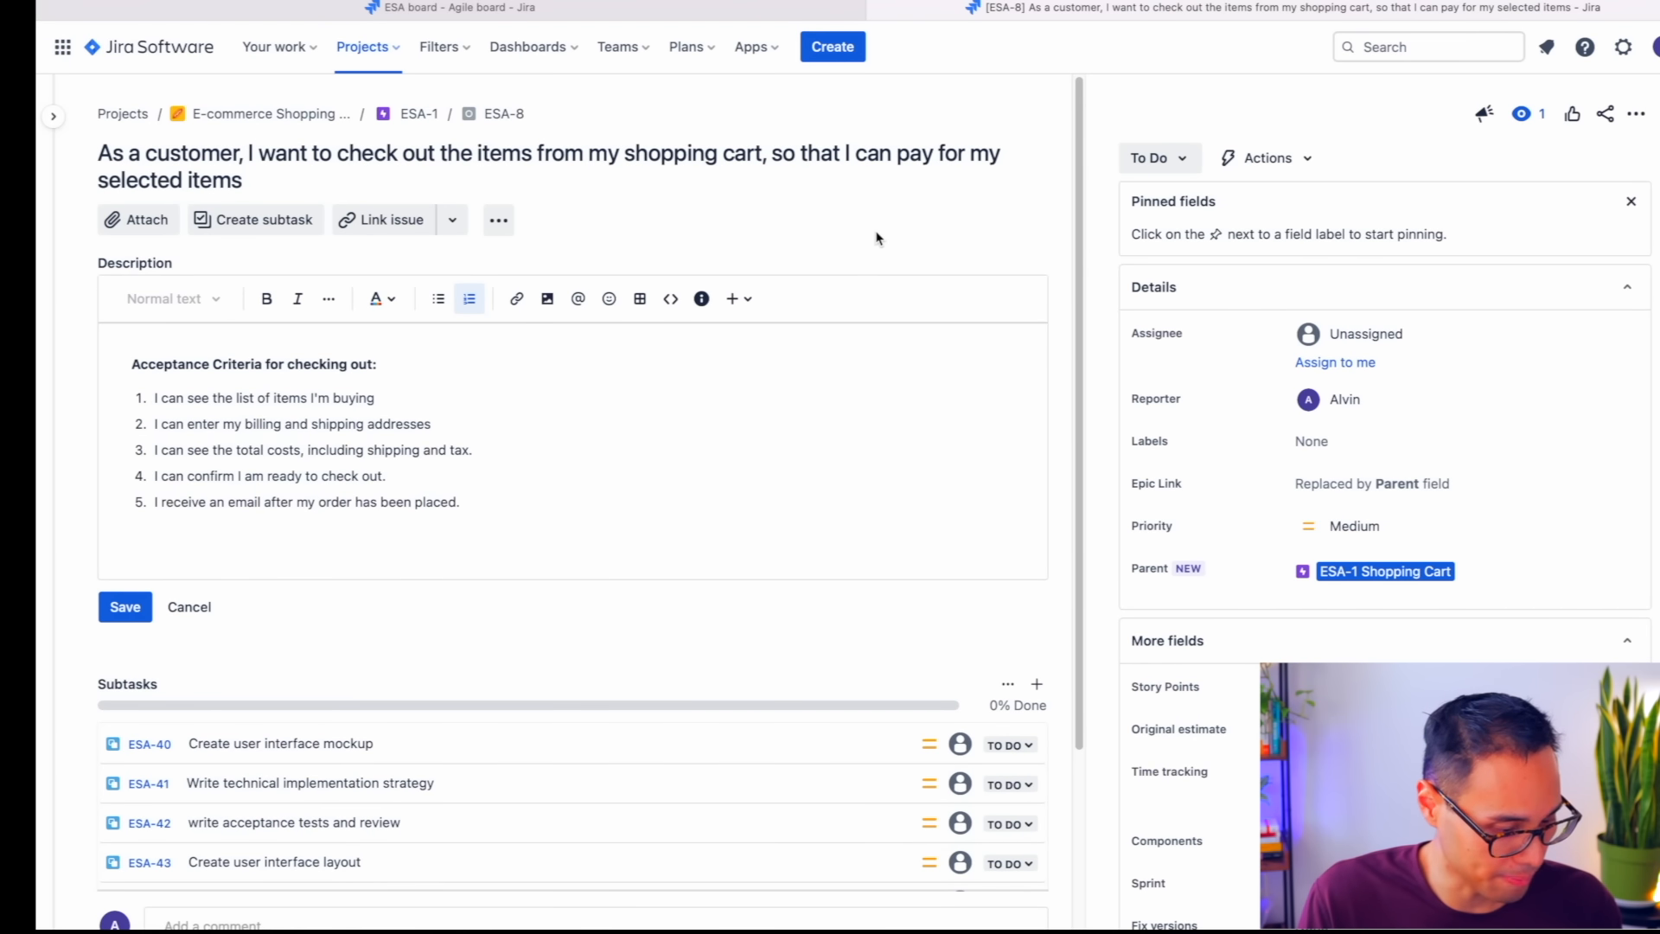
{"action": "left_click", "coordinate": [869, 13]}
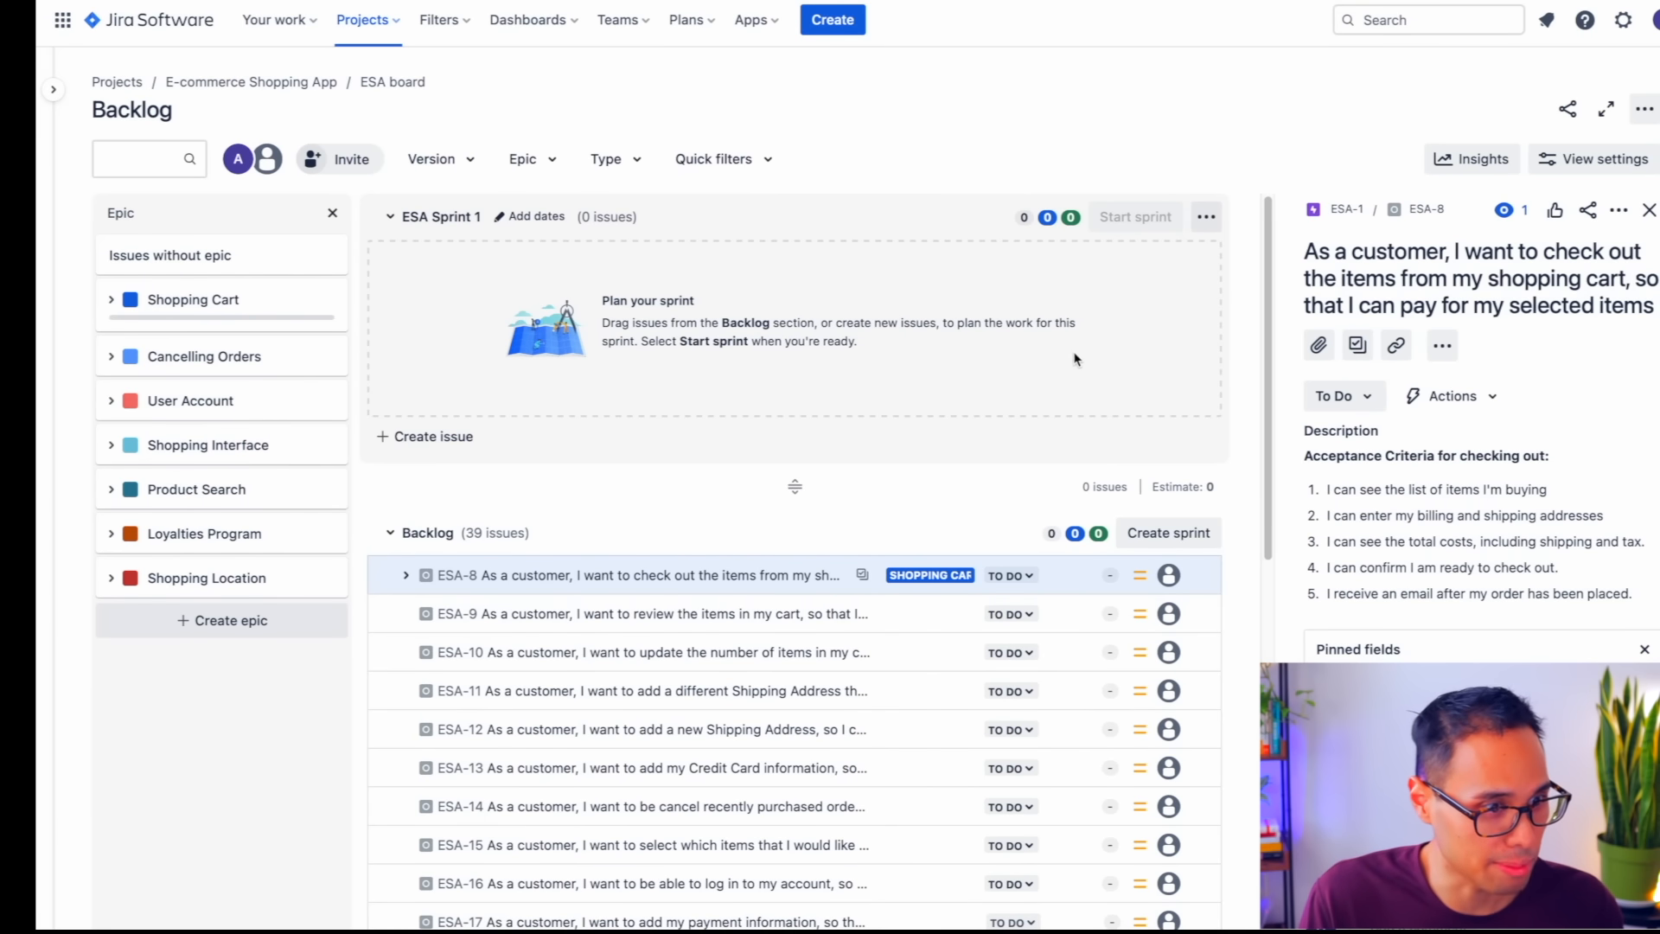
{"action": "key", "text": "super+r"}
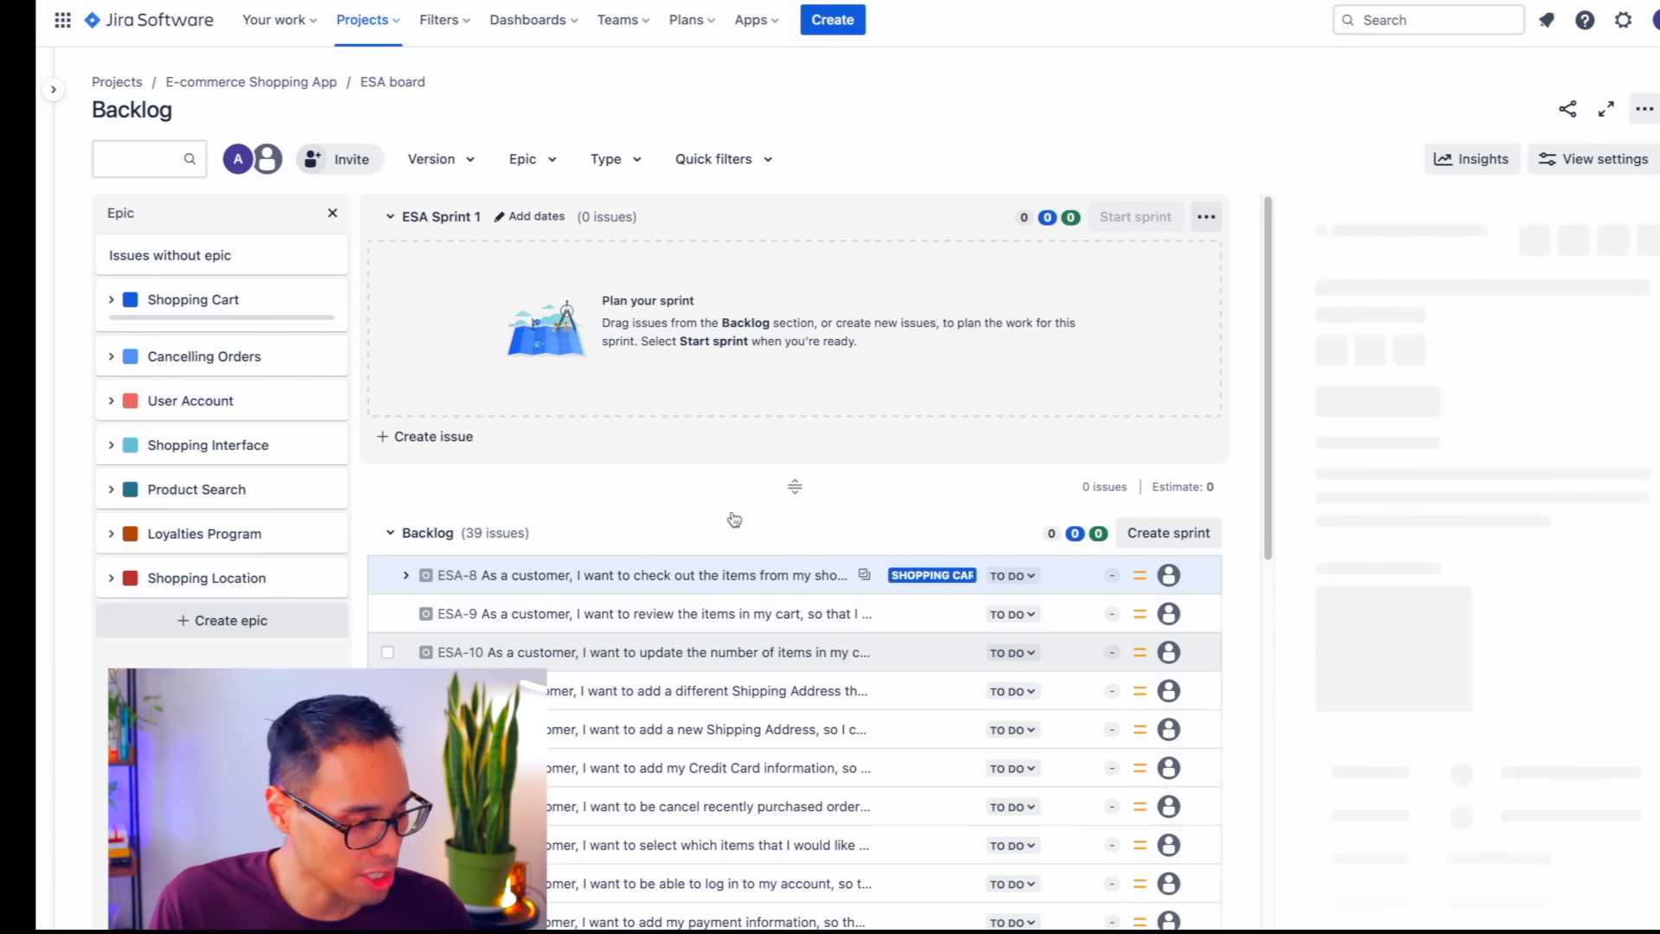
{"action": "scroll", "coordinate": [690, 550], "scroll_direction": "down", "scroll_amount": 1}
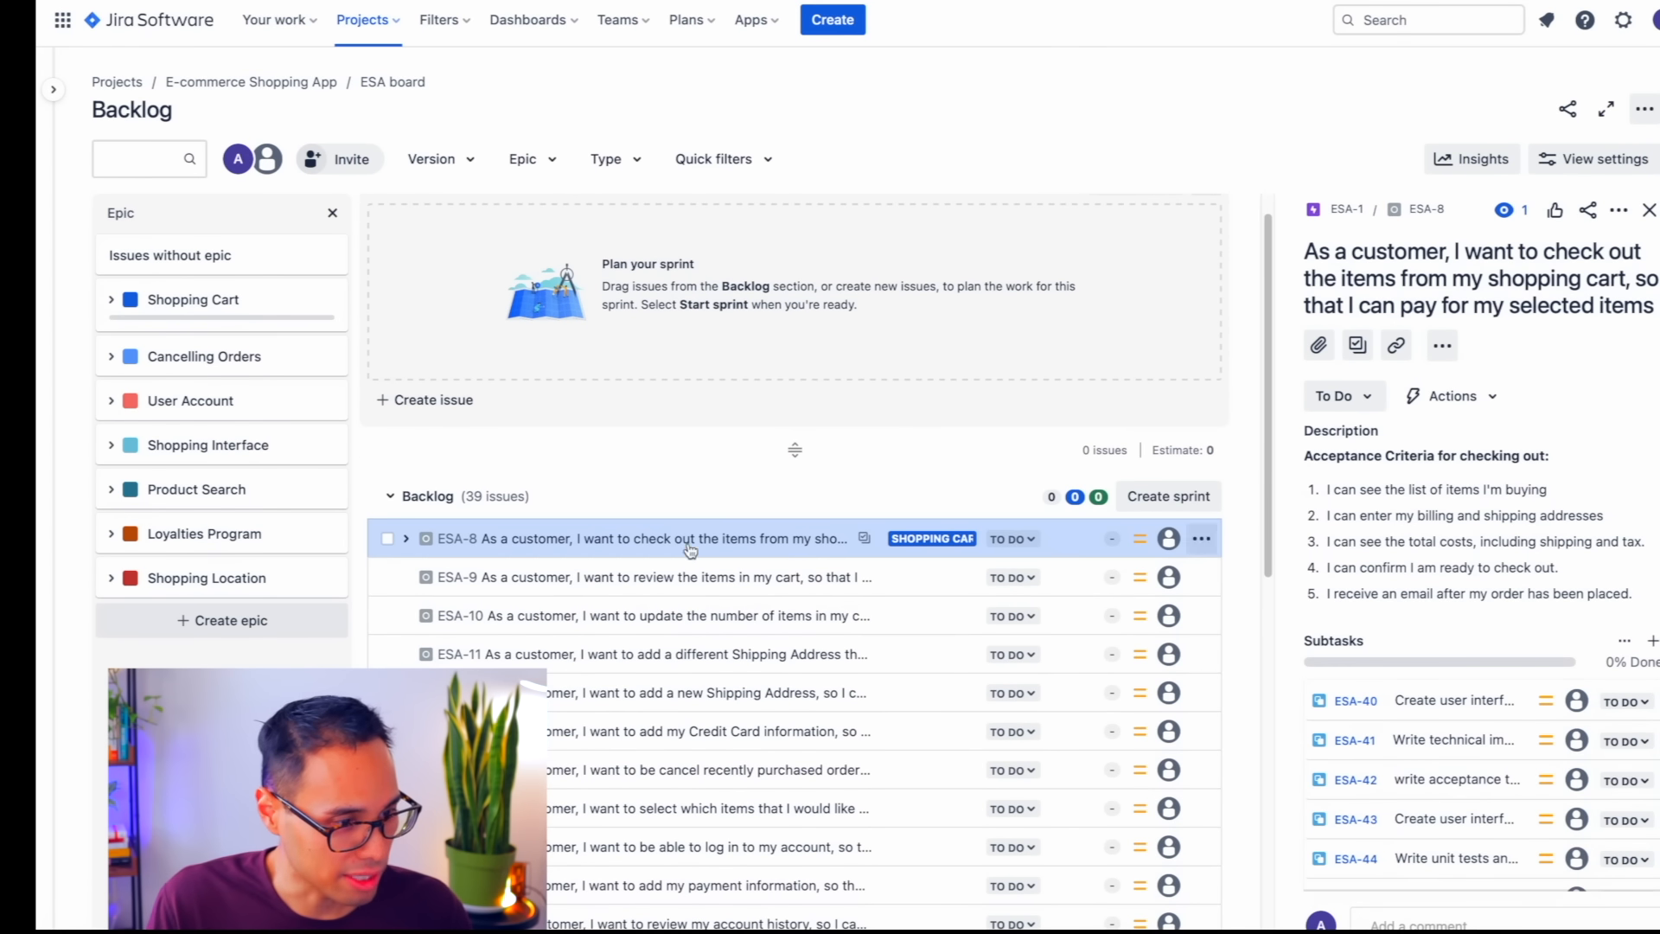
{"action": "scroll", "coordinate": [690, 550], "scroll_direction": "down", "scroll_amount": 1}
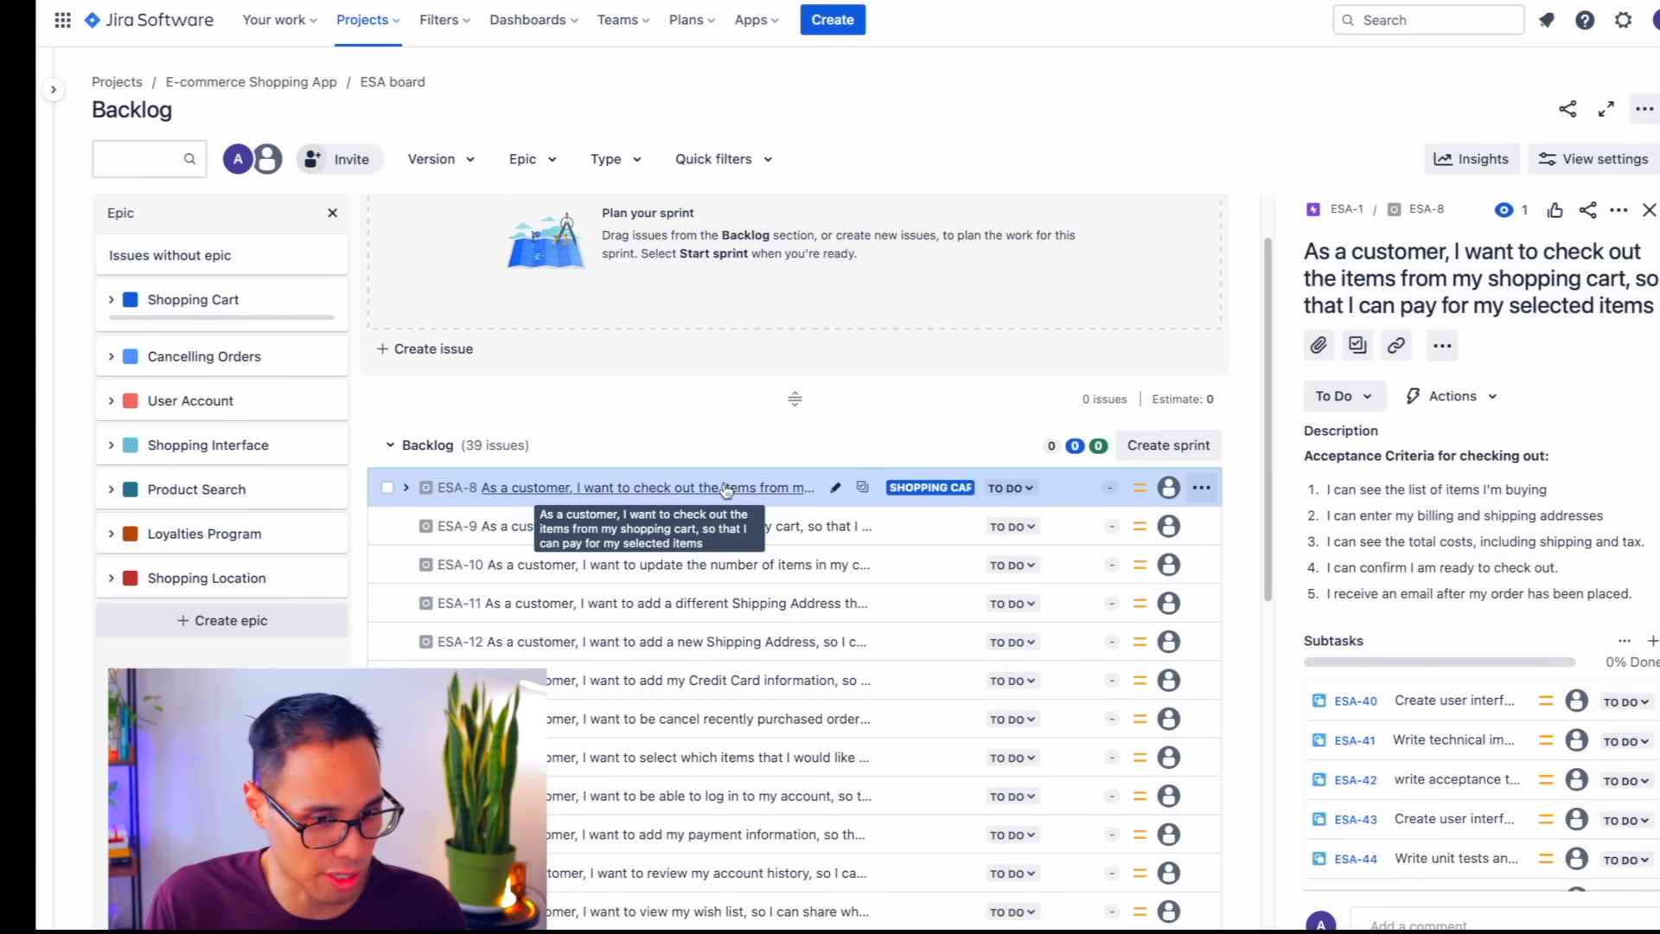
{"action": "scroll", "coordinate": [1434, 553], "scroll_direction": "down", "scroll_amount": 2}
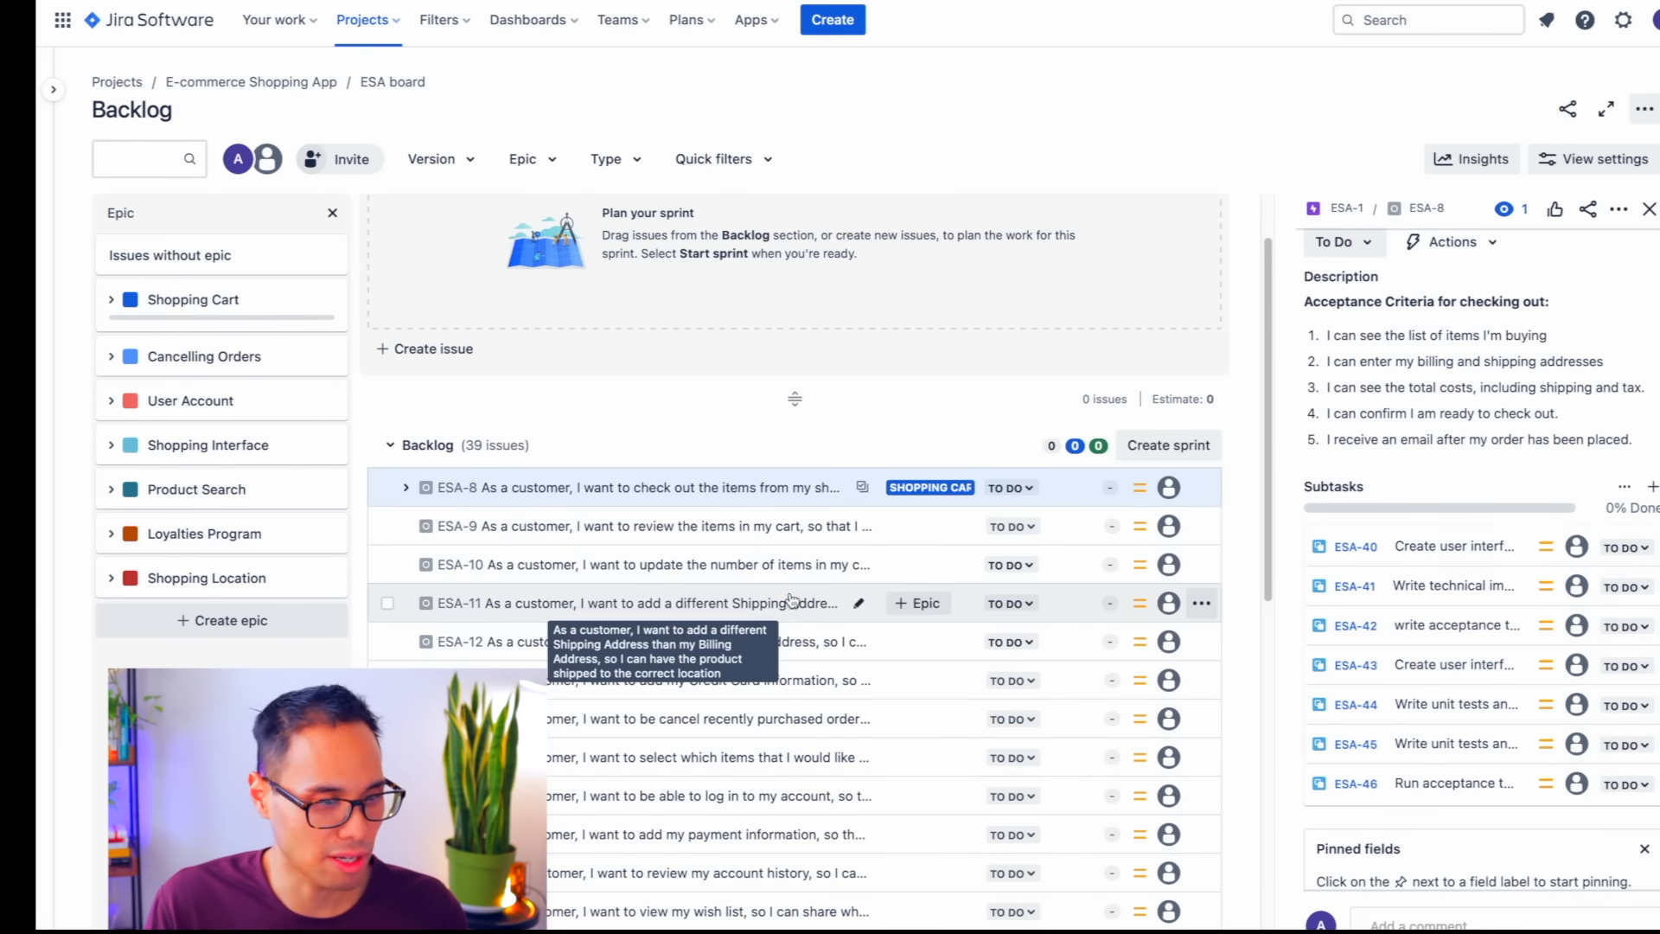
- Open the ESA-10 story about updating cart item quantities on its own page and add the subtask "Write and review acceptance tests"
{"action": "left_click", "coordinate": [722, 564]}
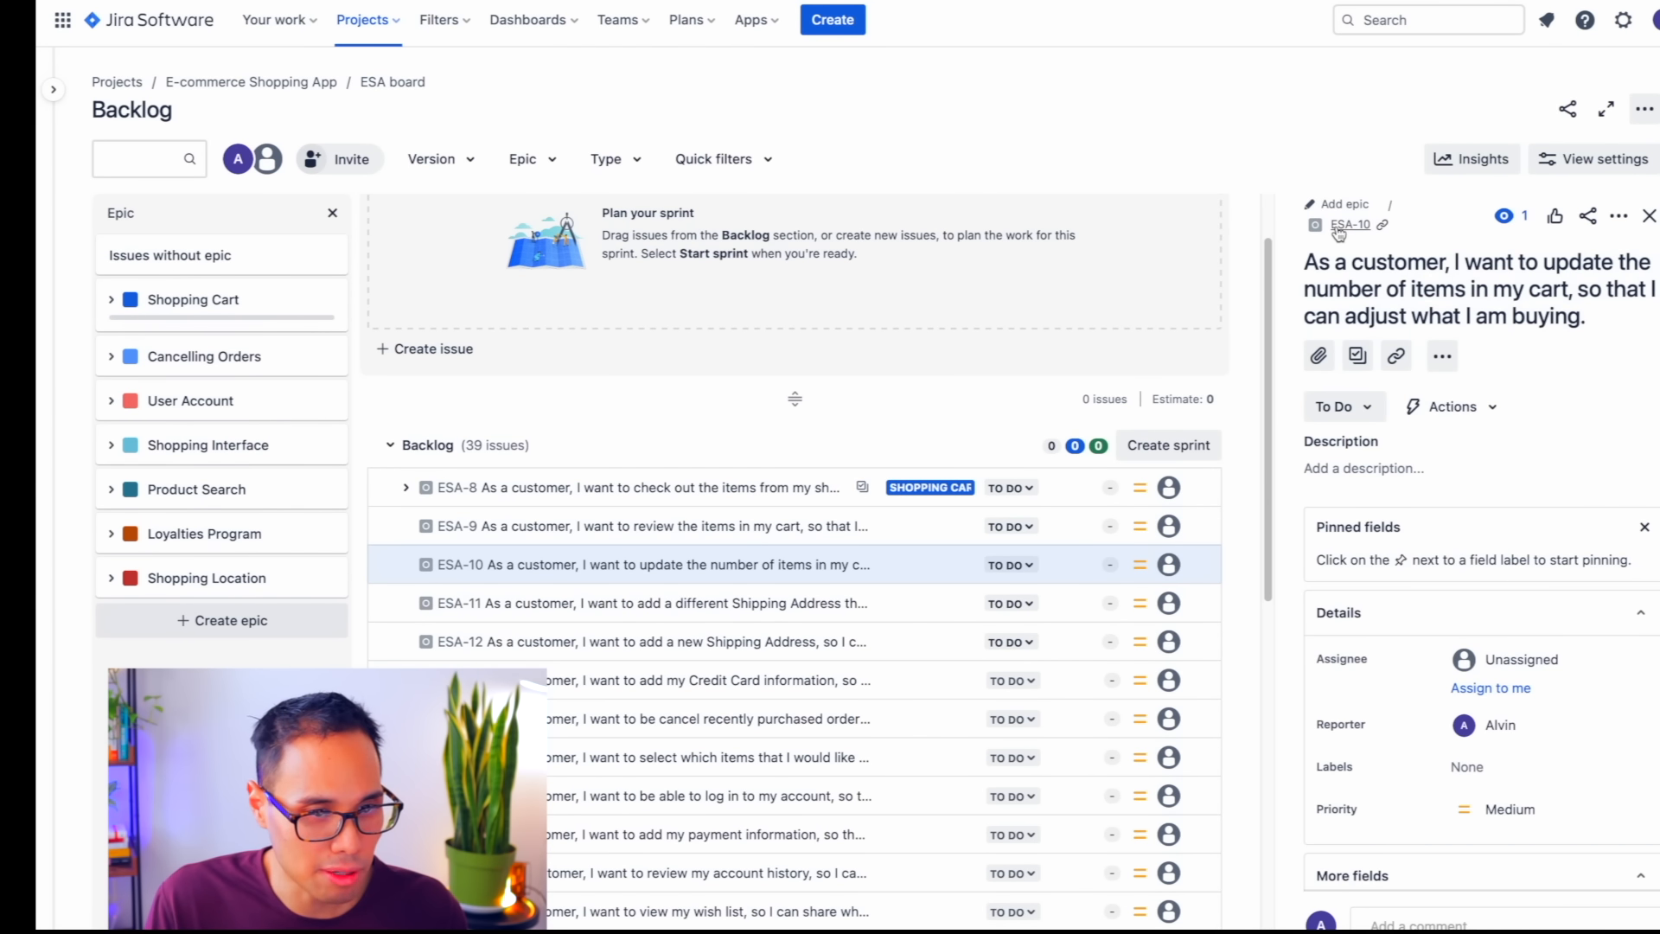
{"action": "left_click", "coordinate": [1343, 227]}
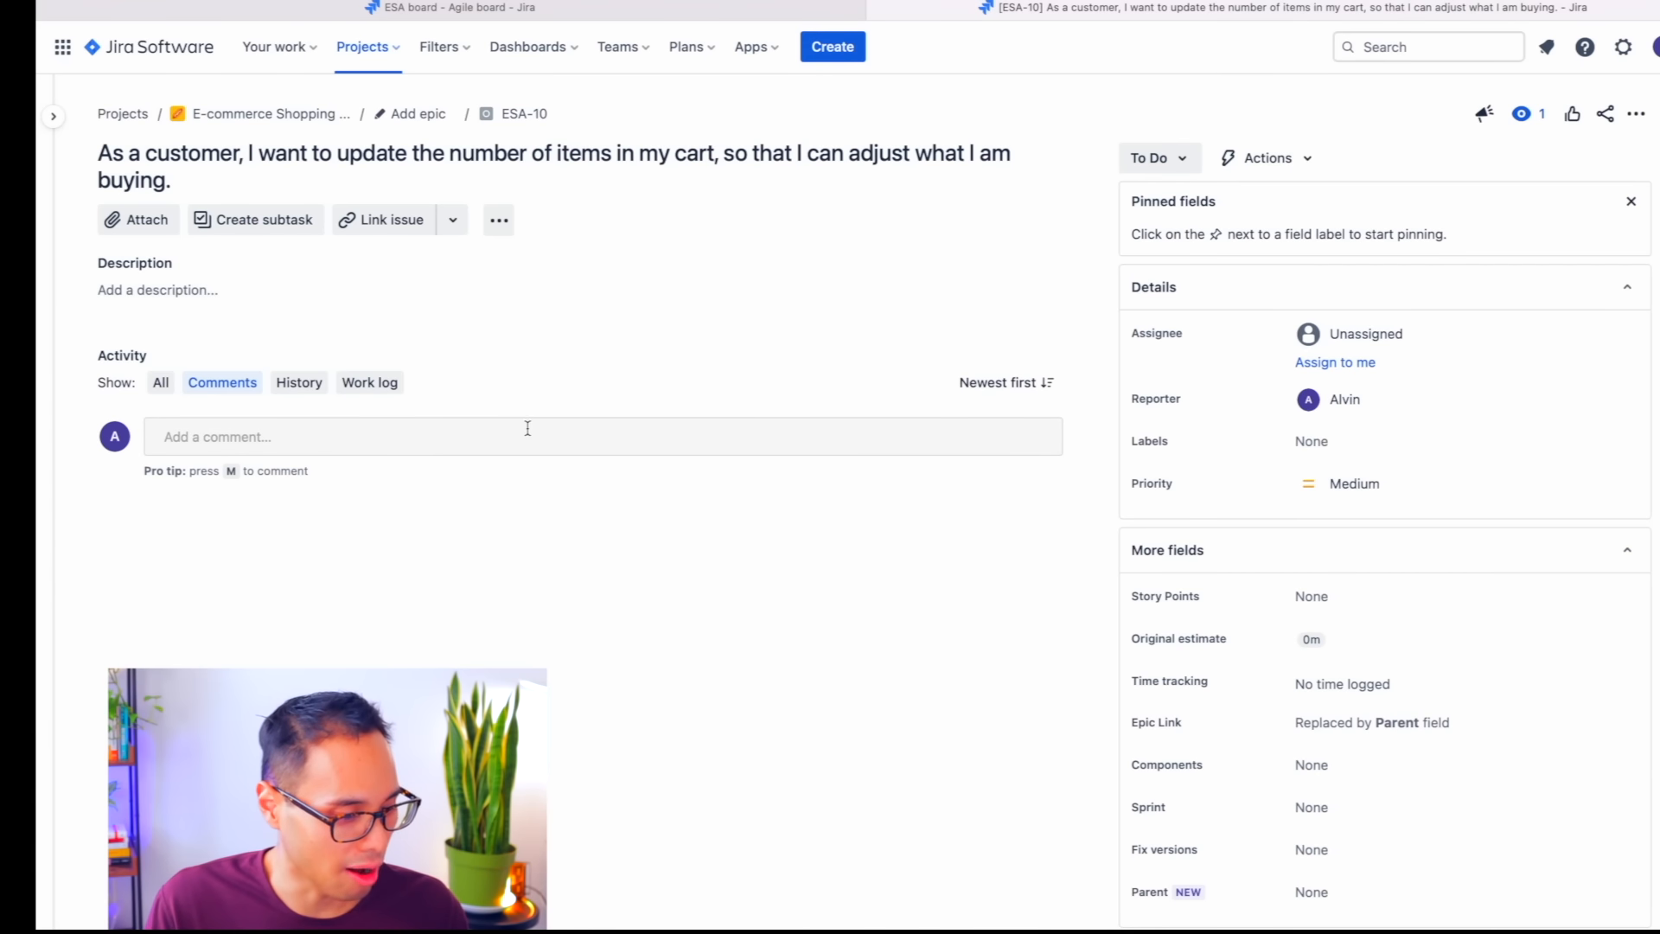
{"action": "left_click", "coordinate": [255, 219]}
{"action": "type", "text": "Write and review acceptance tests"}
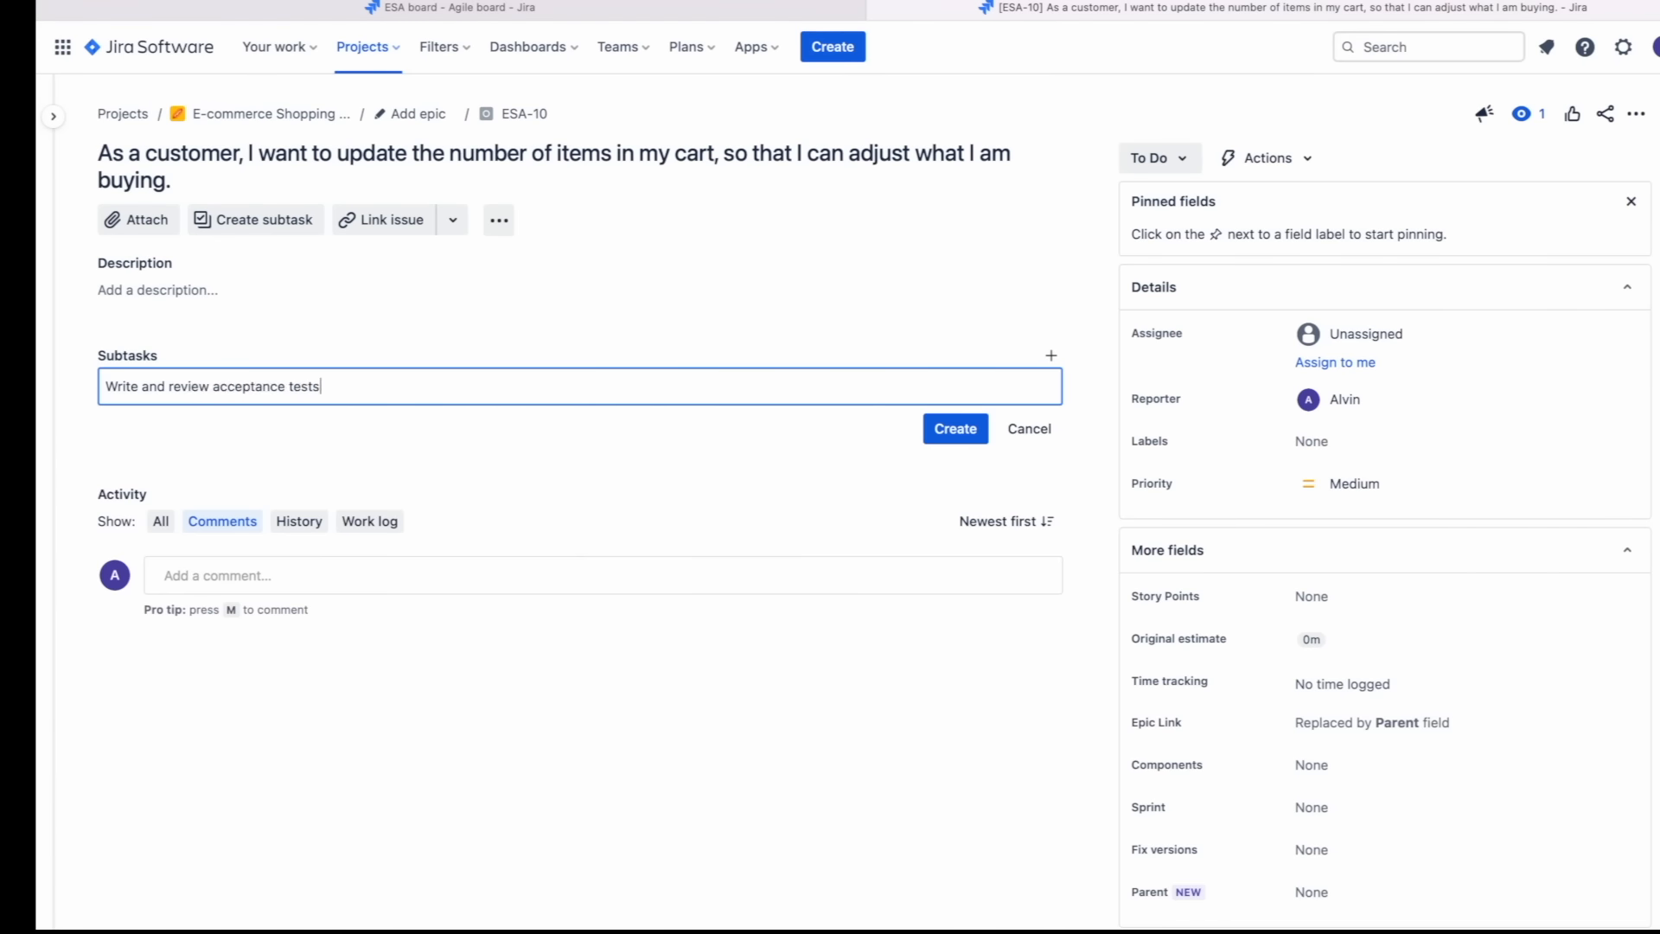
{"action": "key", "text": "Return"}
- Add the subtasks "Write unit tests and code for cart mobile service", "Run acceptance tests", "Fix bugs" and "Perform code review" to ESA-10
{"action": "type", "text": "Write unit tests and code for cart mobile service"}
{"action": "key", "text": "Return"}
{"action": "type", "text": "Run acceptance tests Fix bugs Perform code"}
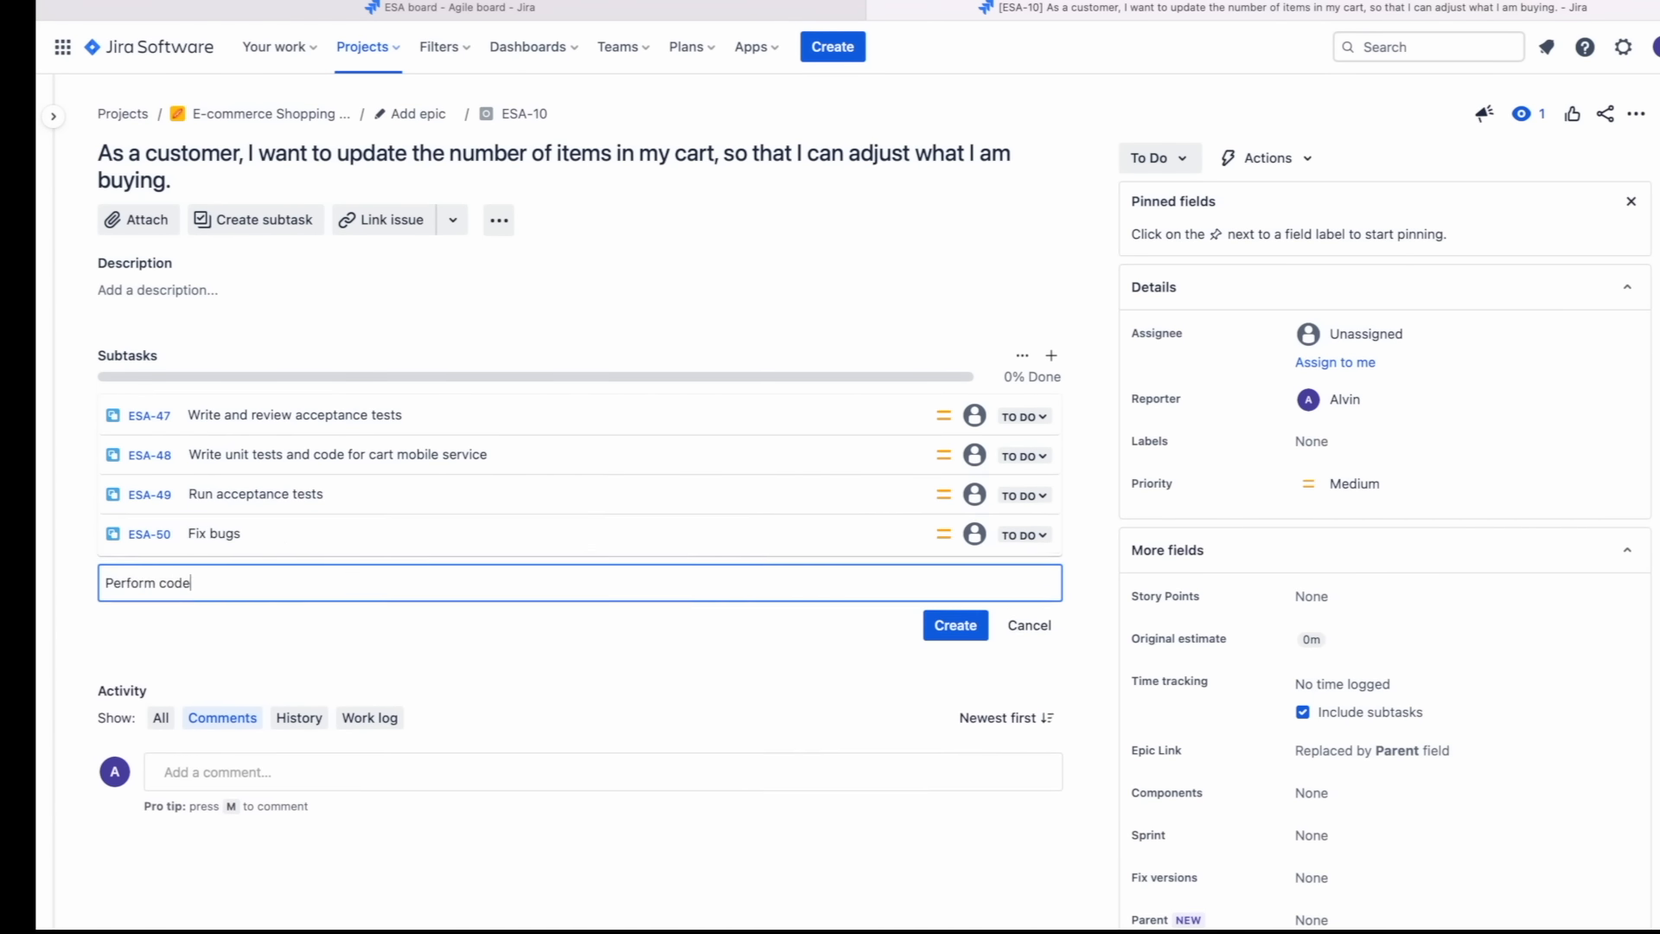
{"action": "type", "text": " review"}
{"action": "key", "text": "Return"}
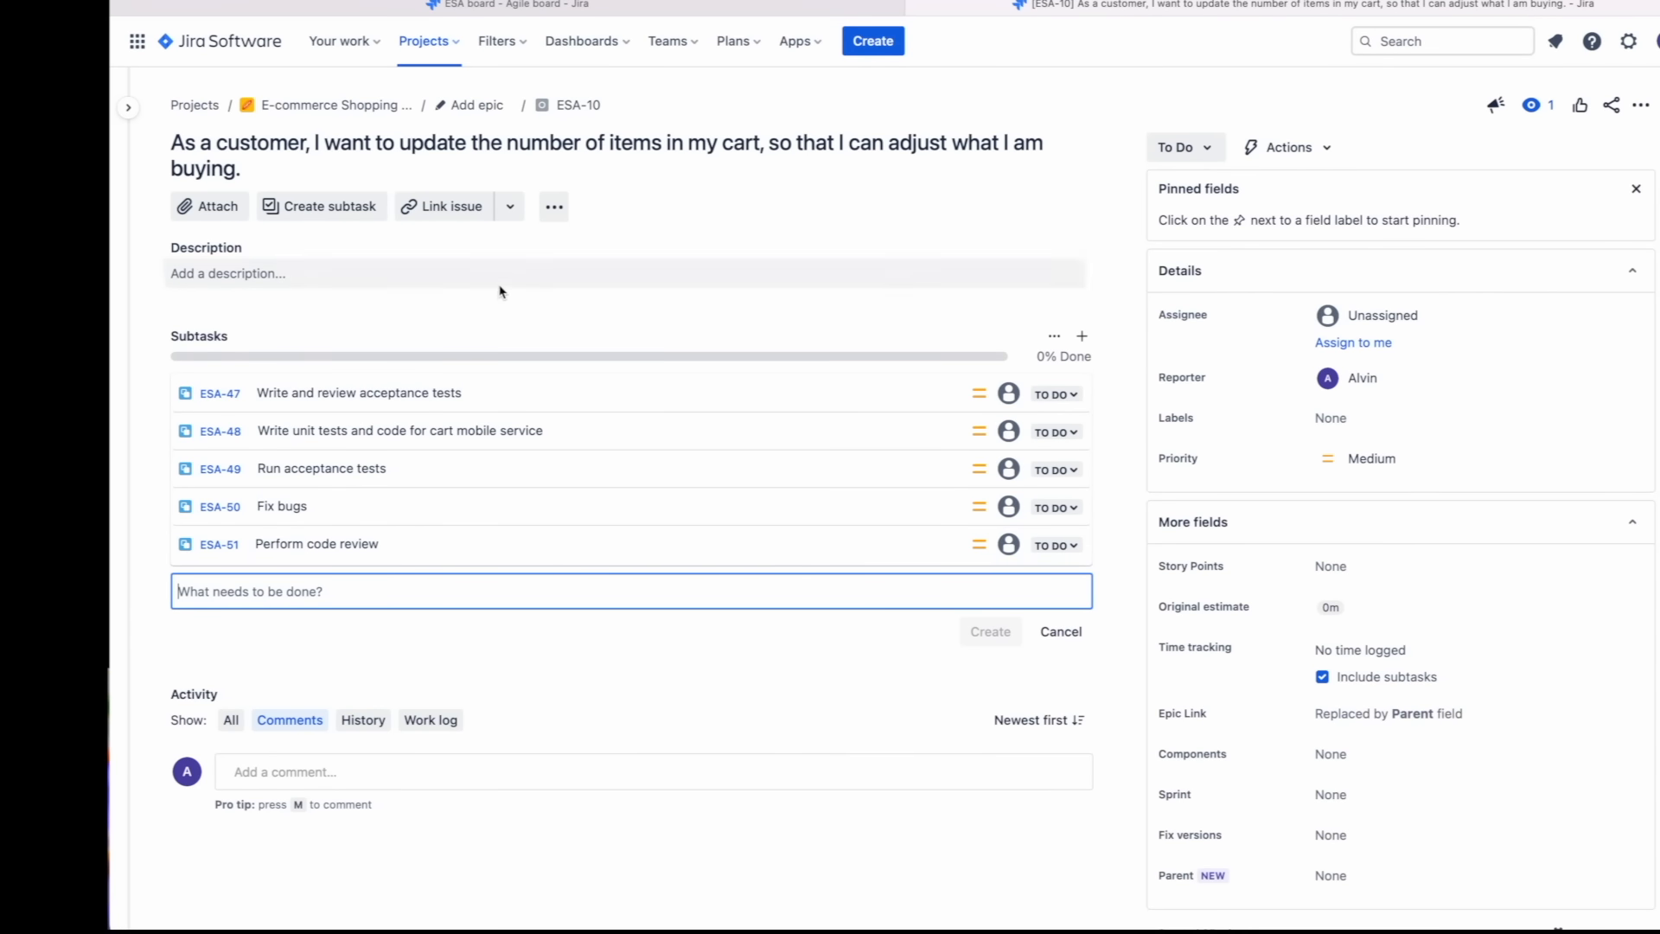
- Leave the ESA-10 page and reload the backlog
{"action": "left_click", "coordinate": [829, 209]}
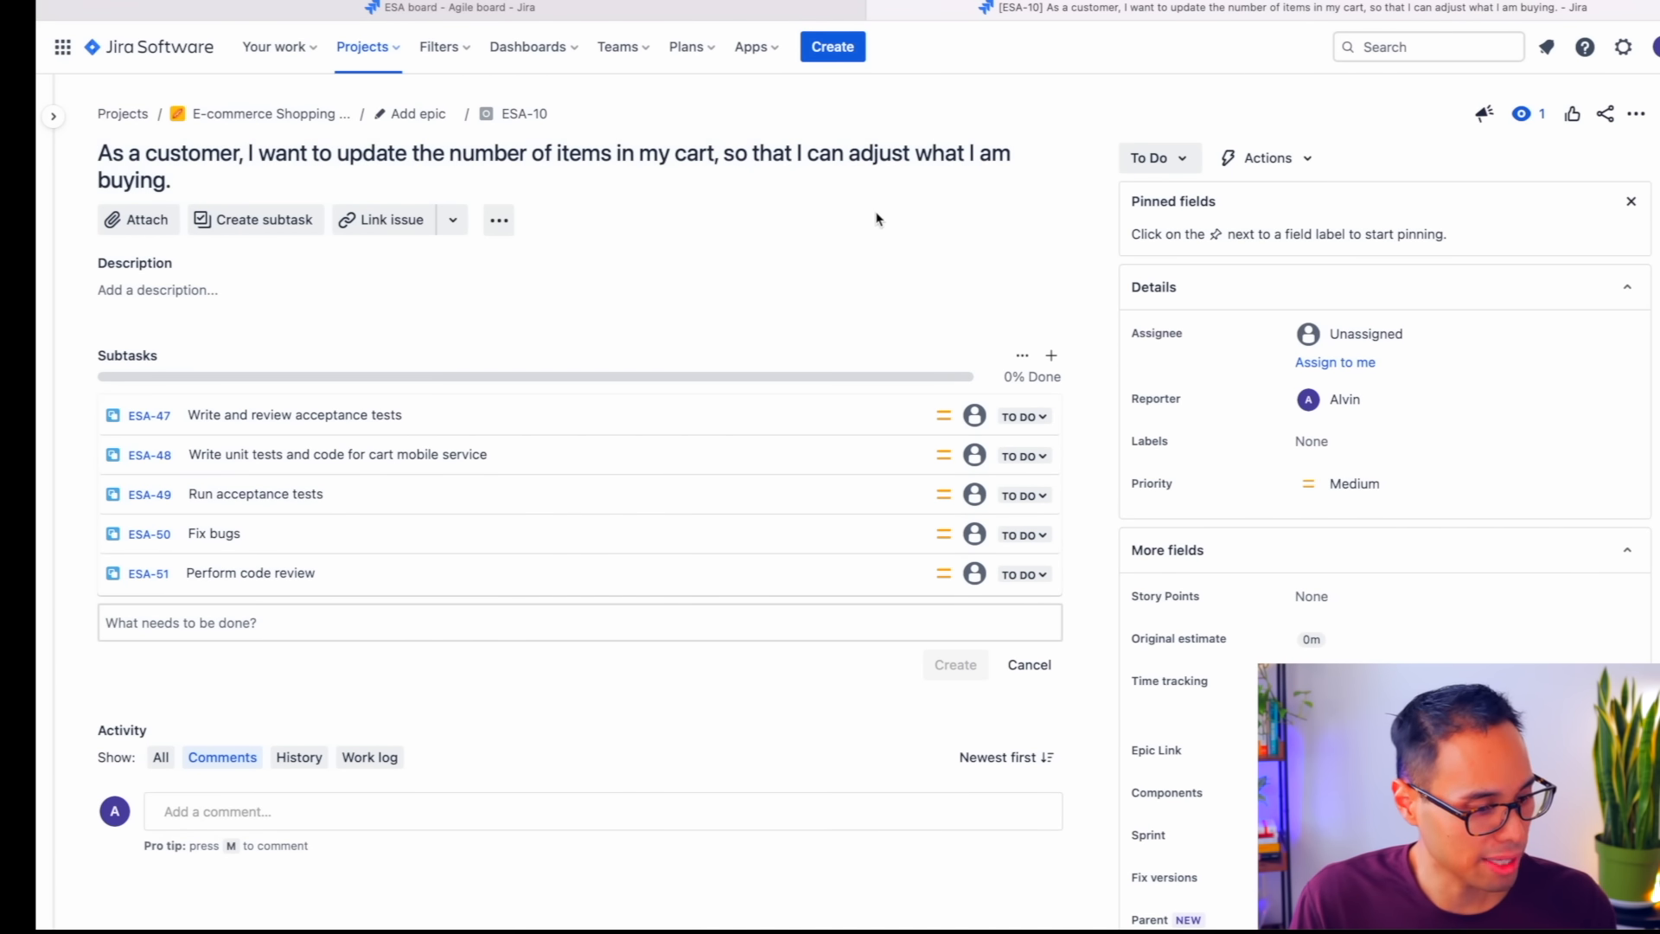
{"action": "left_click", "coordinate": [875, 9]}
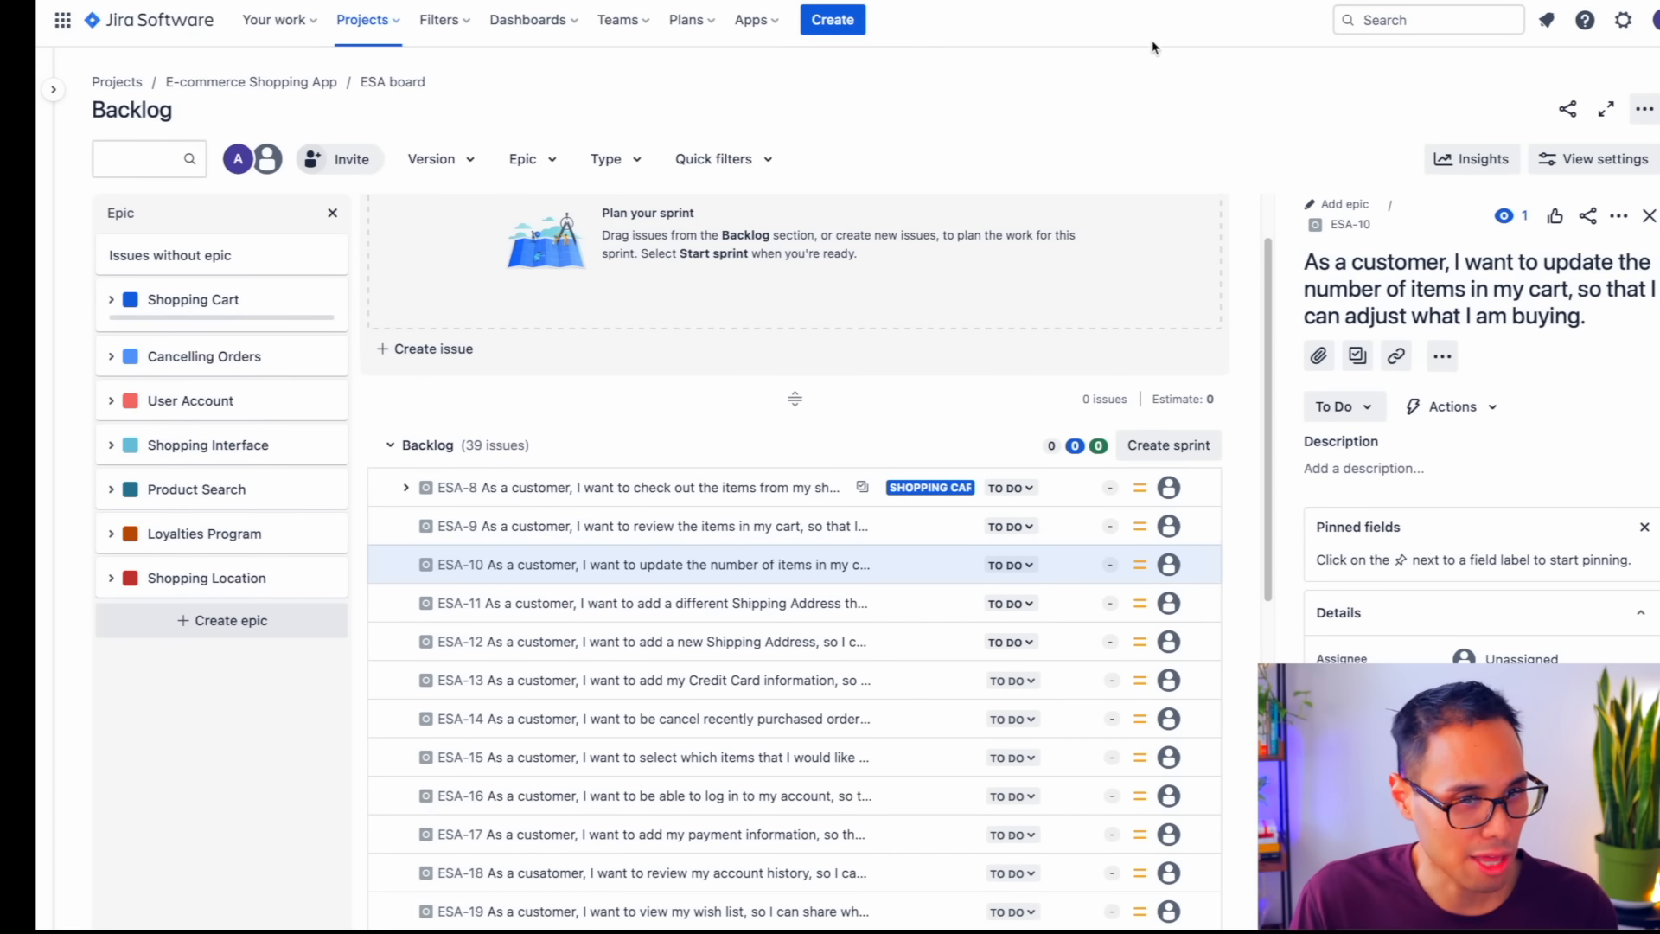
{"action": "key", "text": "super+r"}
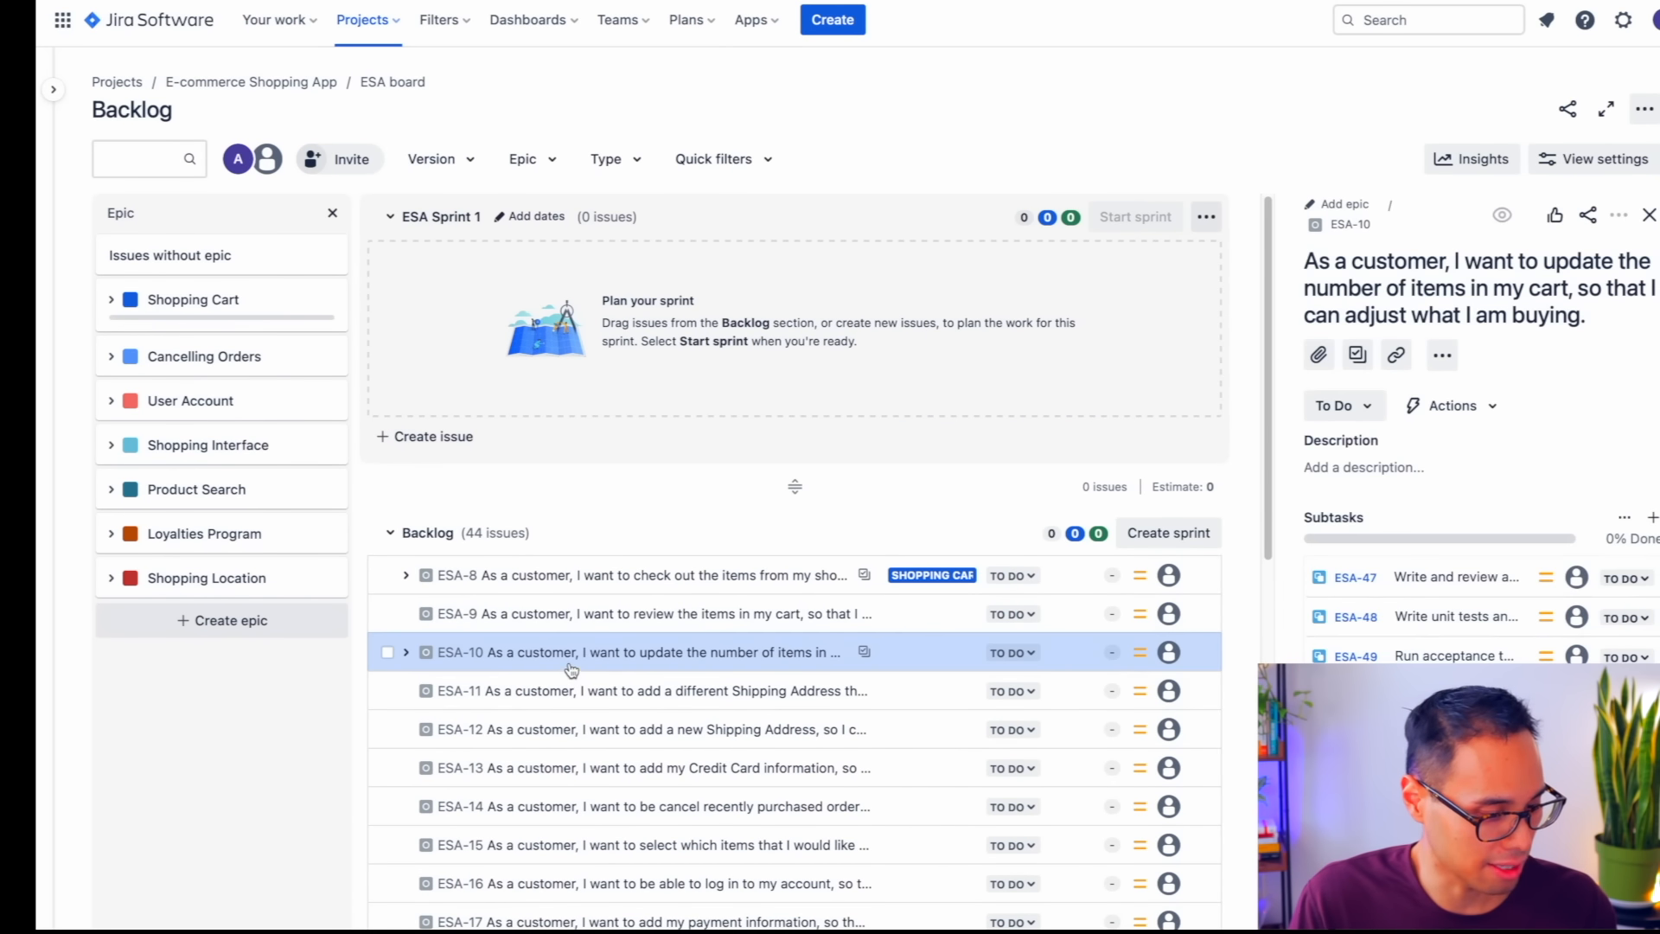
- Close the ESA-10 details and look through the full backlog of user stories and bugs
{"action": "scroll", "coordinate": [752, 733], "scroll_direction": "down", "scroll_amount": 3}
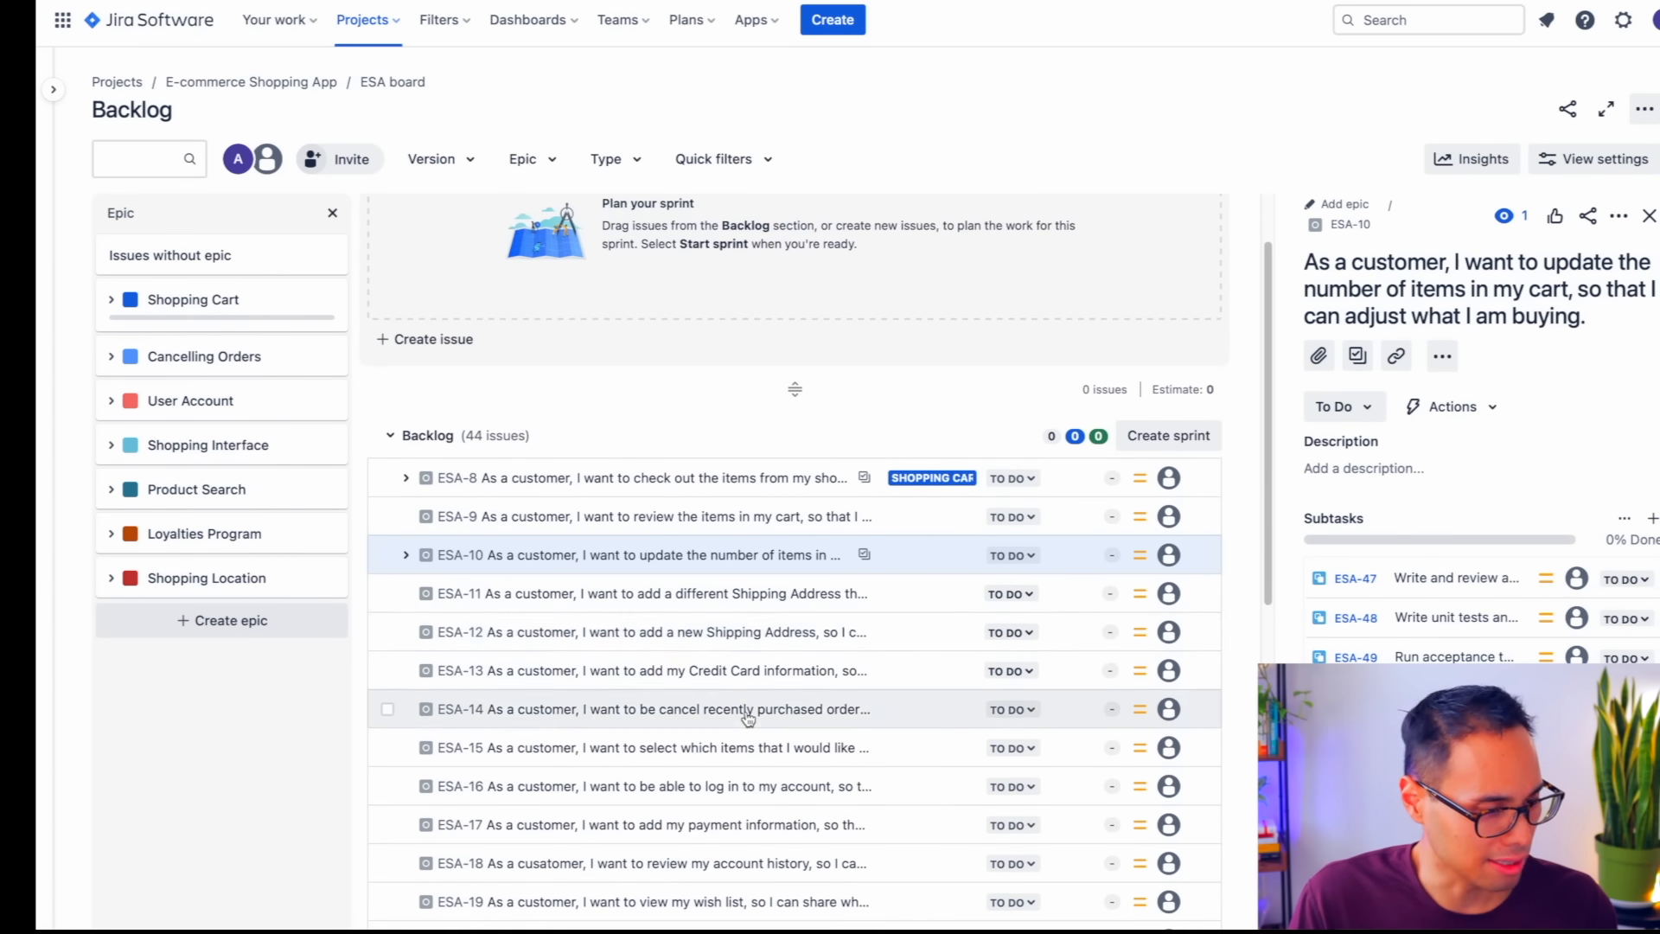
{"action": "scroll", "coordinate": [748, 718], "scroll_direction": "down", "scroll_amount": 4}
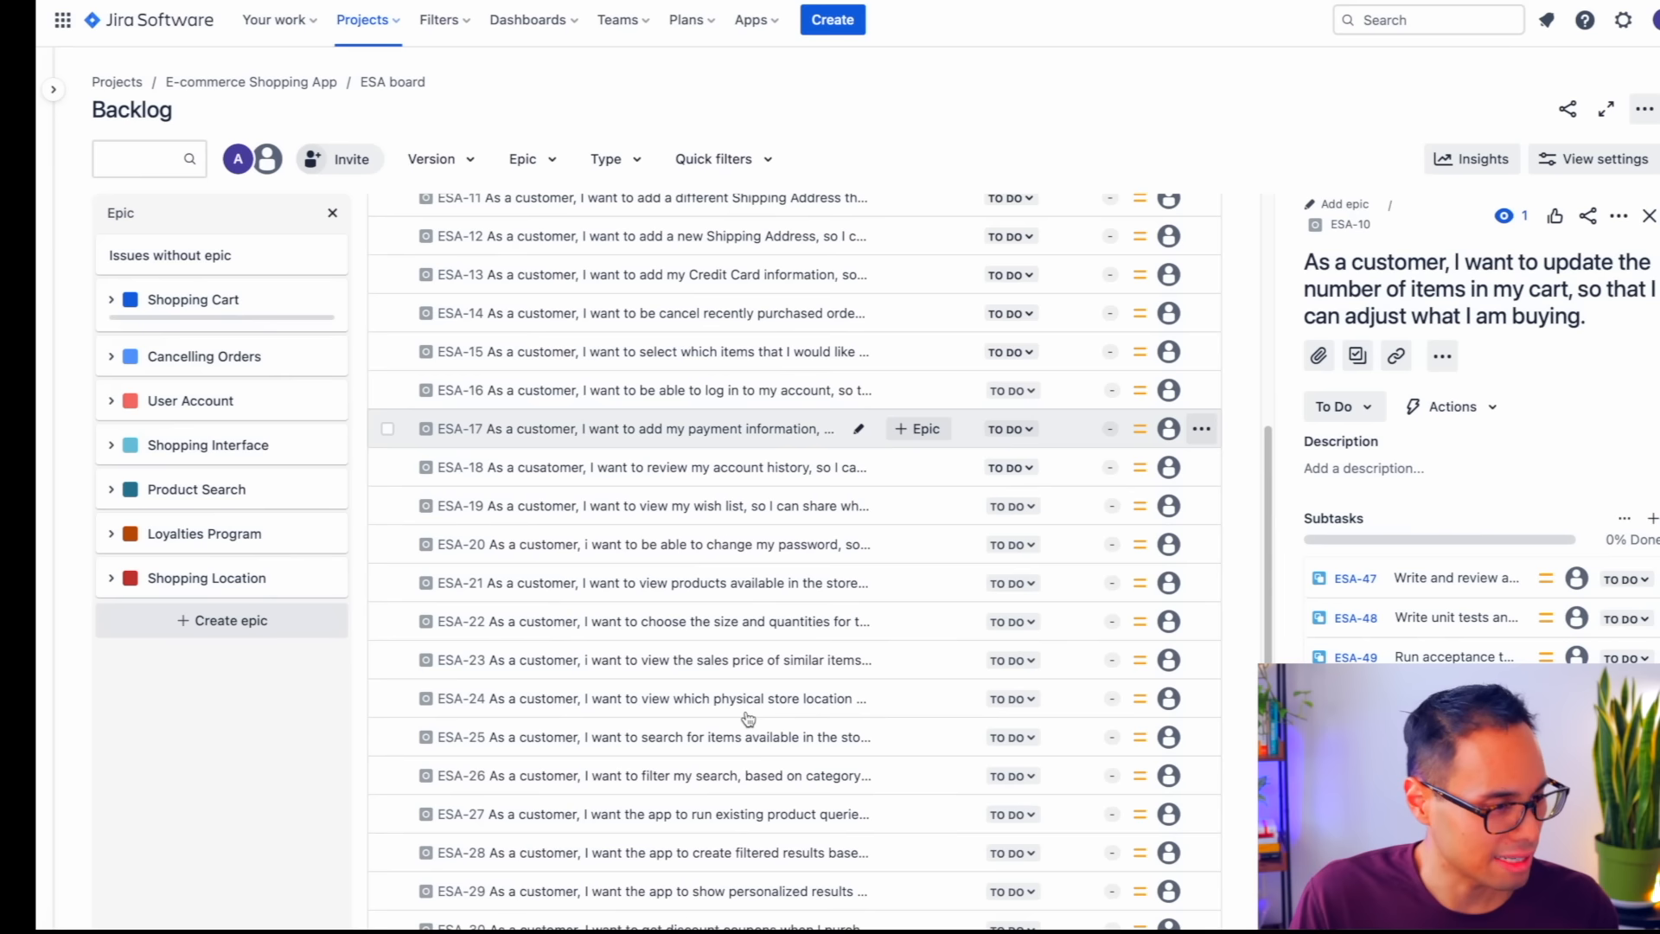
{"action": "scroll", "coordinate": [748, 717], "scroll_direction": "down", "scroll_amount": 2}
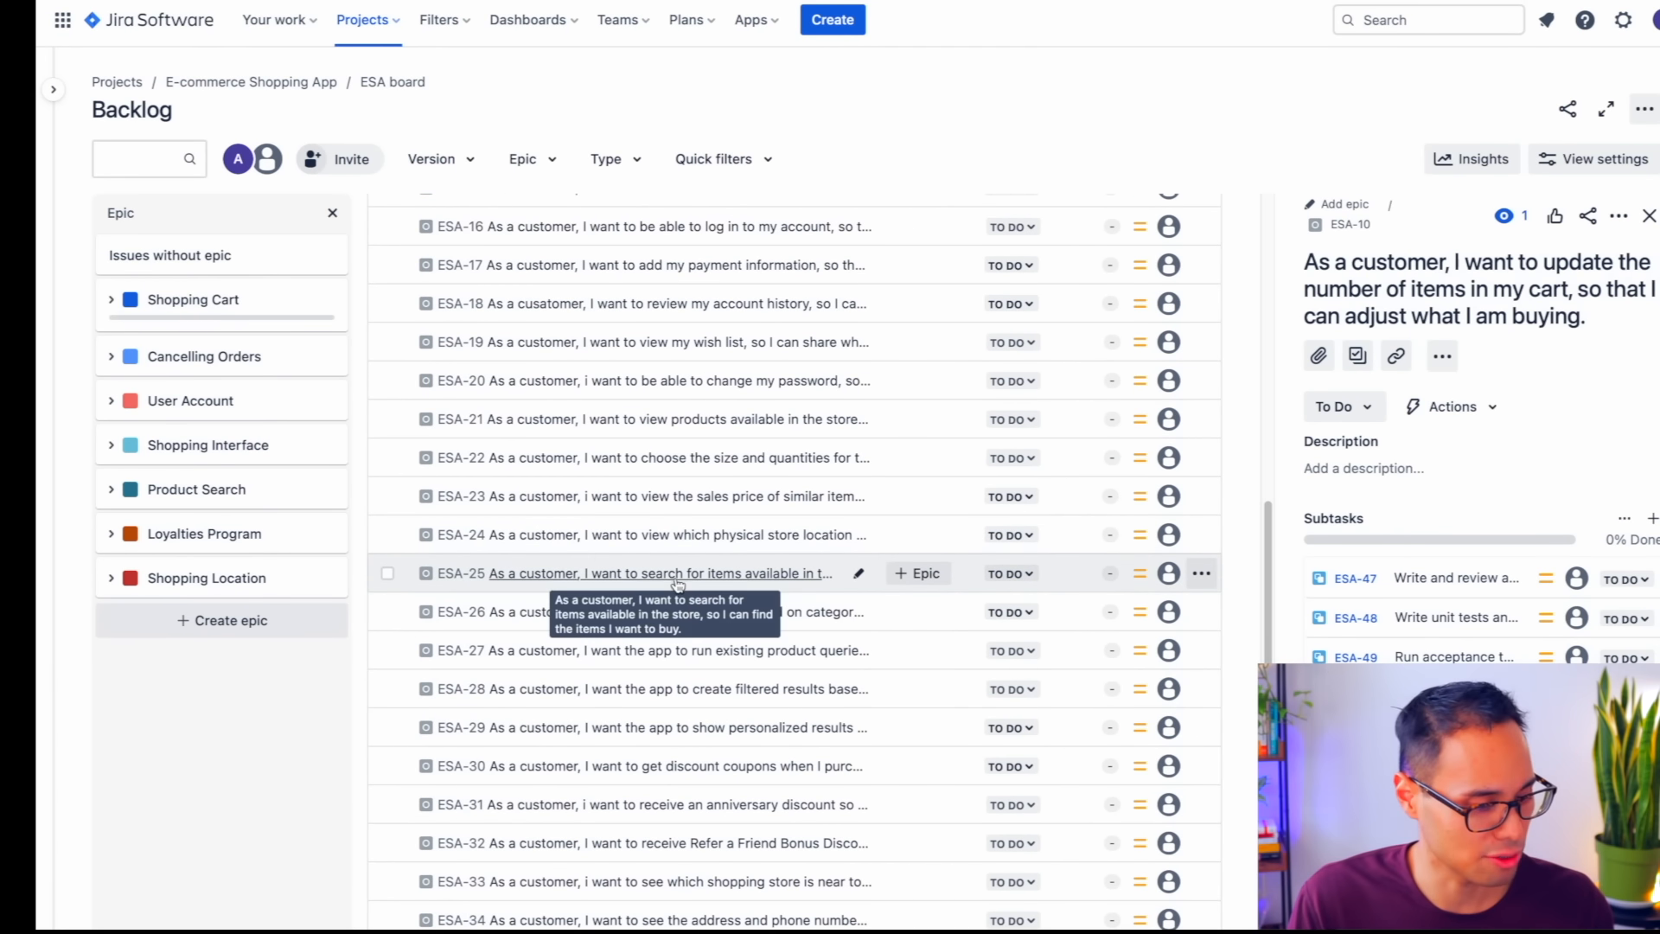
{"action": "scroll", "coordinate": [714, 597], "scroll_direction": "down", "scroll_amount": 3}
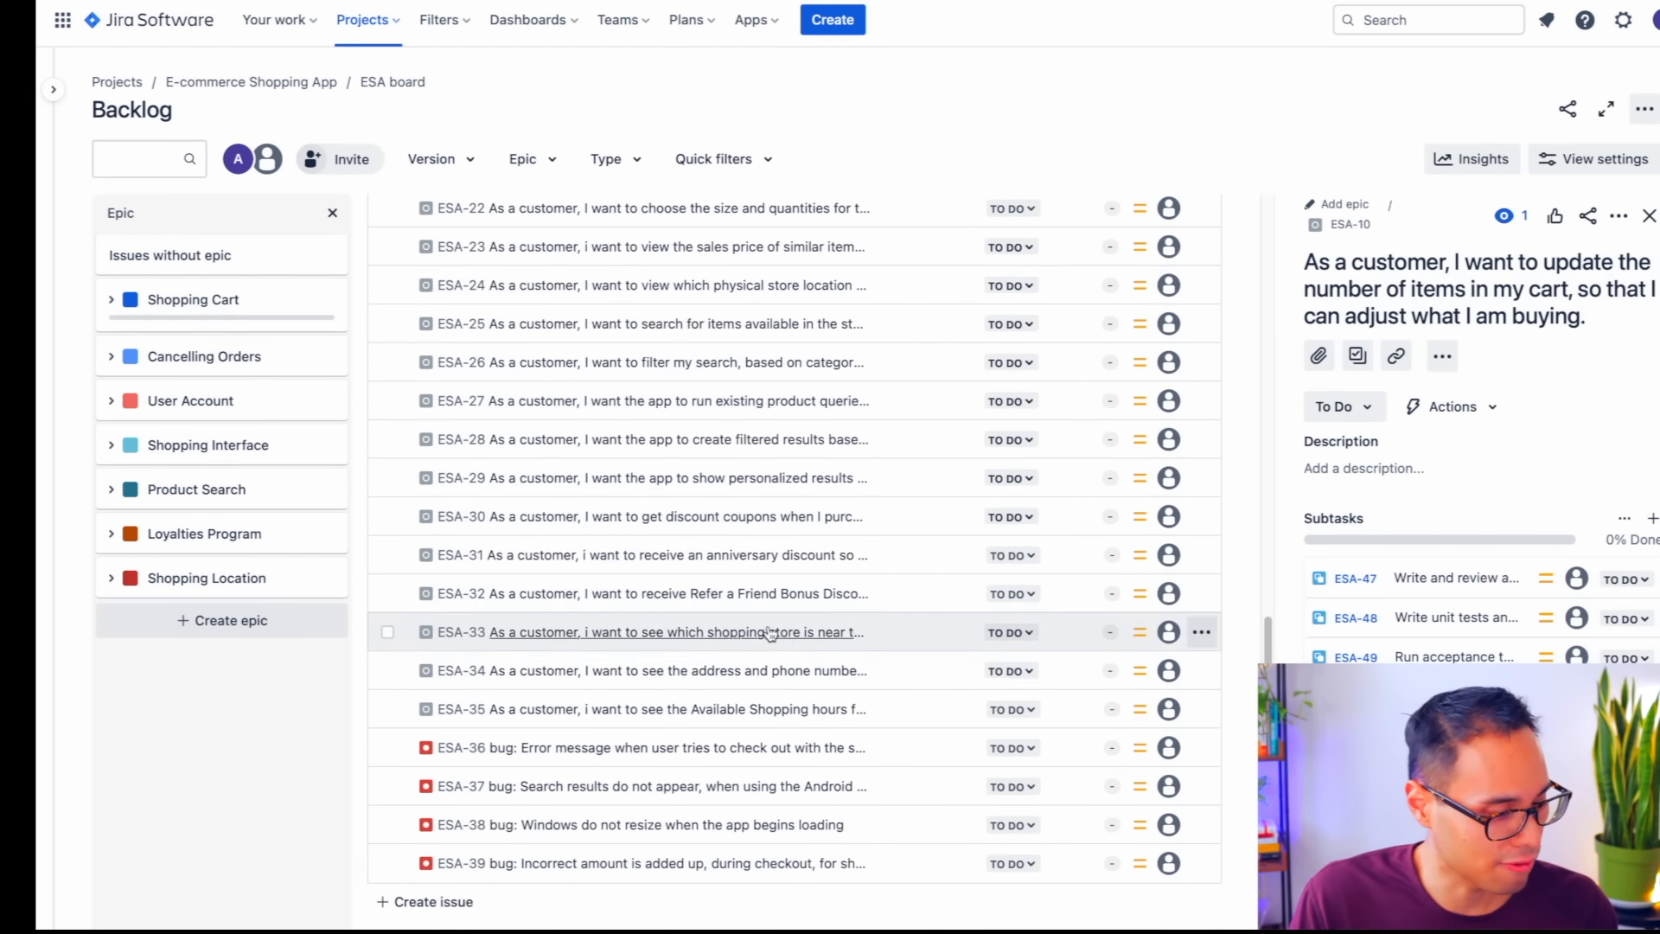
{"action": "scroll", "coordinate": [768, 627], "scroll_direction": "up", "scroll_amount": 5}
{"action": "scroll", "coordinate": [770, 633], "scroll_direction": "up", "scroll_amount": 6}
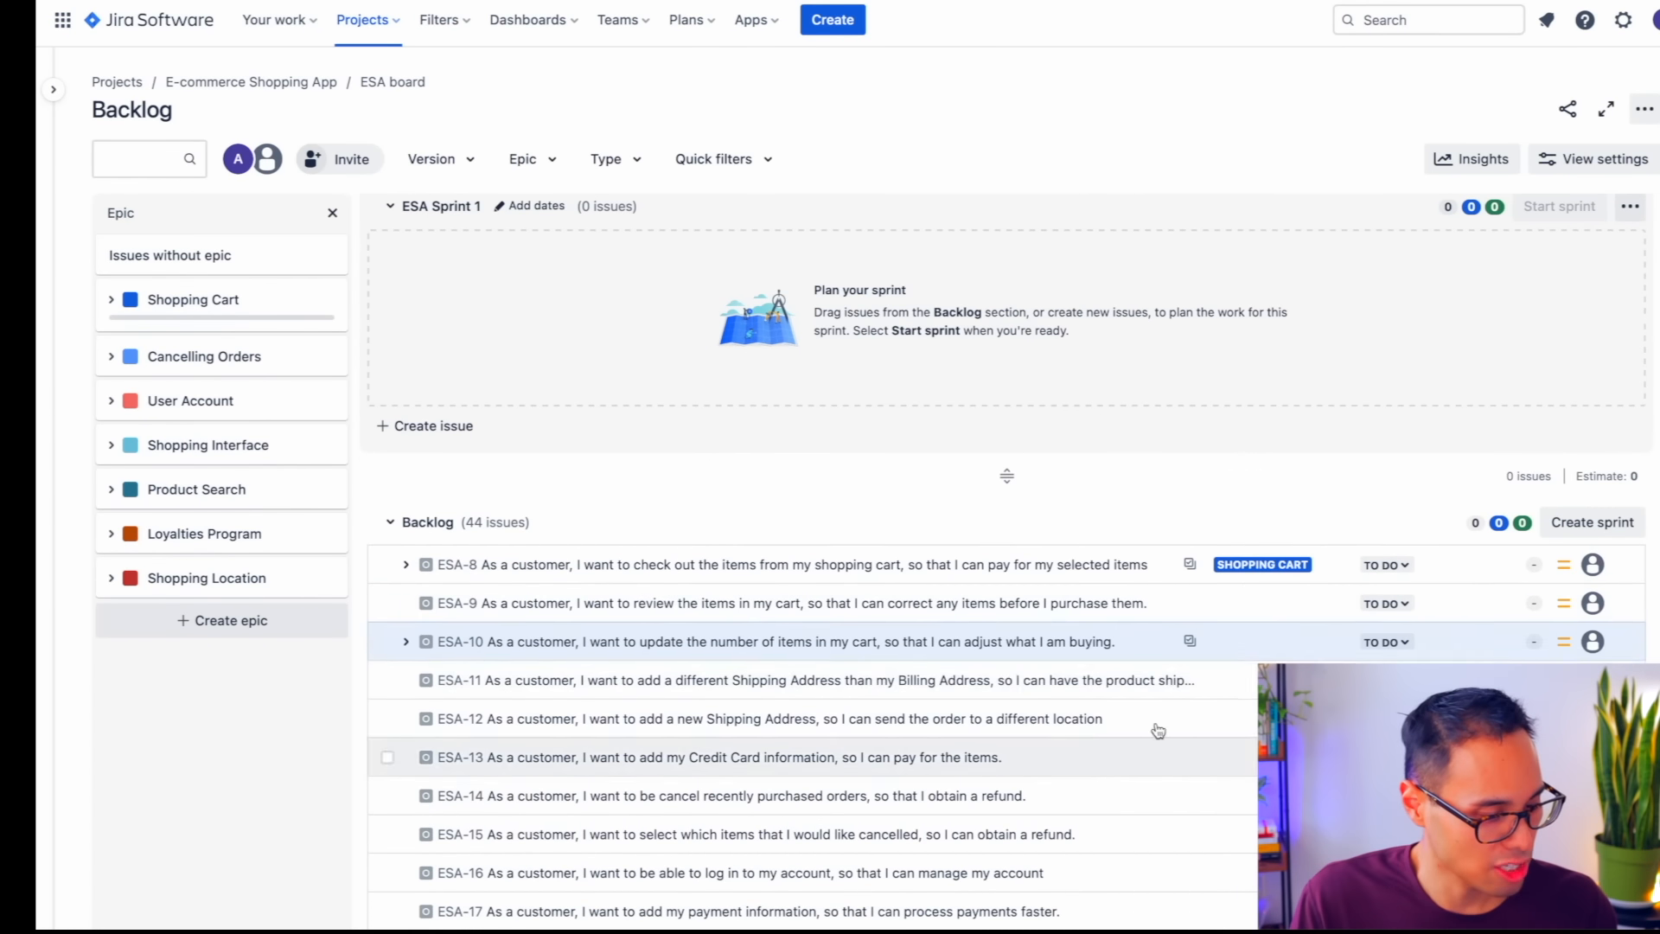
{"action": "scroll", "coordinate": [1156, 778], "scroll_direction": "down", "scroll_amount": 10}
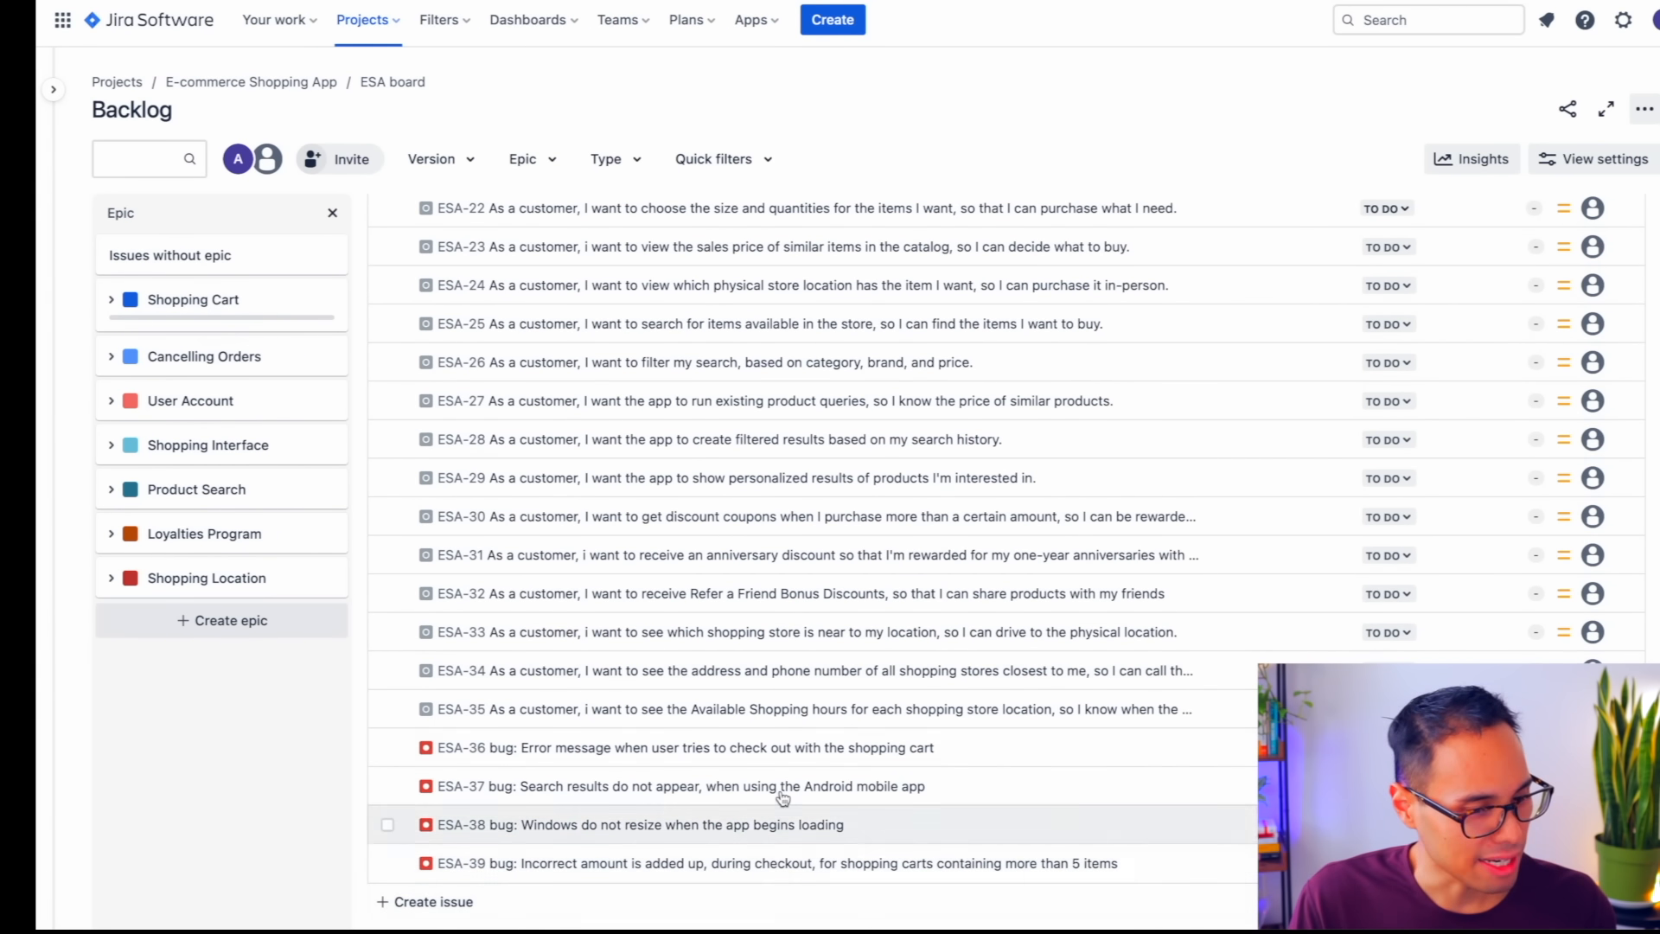
{"action": "scroll", "coordinate": [788, 461], "scroll_direction": "up", "scroll_amount": 3}
{"action": "scroll", "coordinate": [788, 460], "scroll_direction": "up", "scroll_amount": 7}
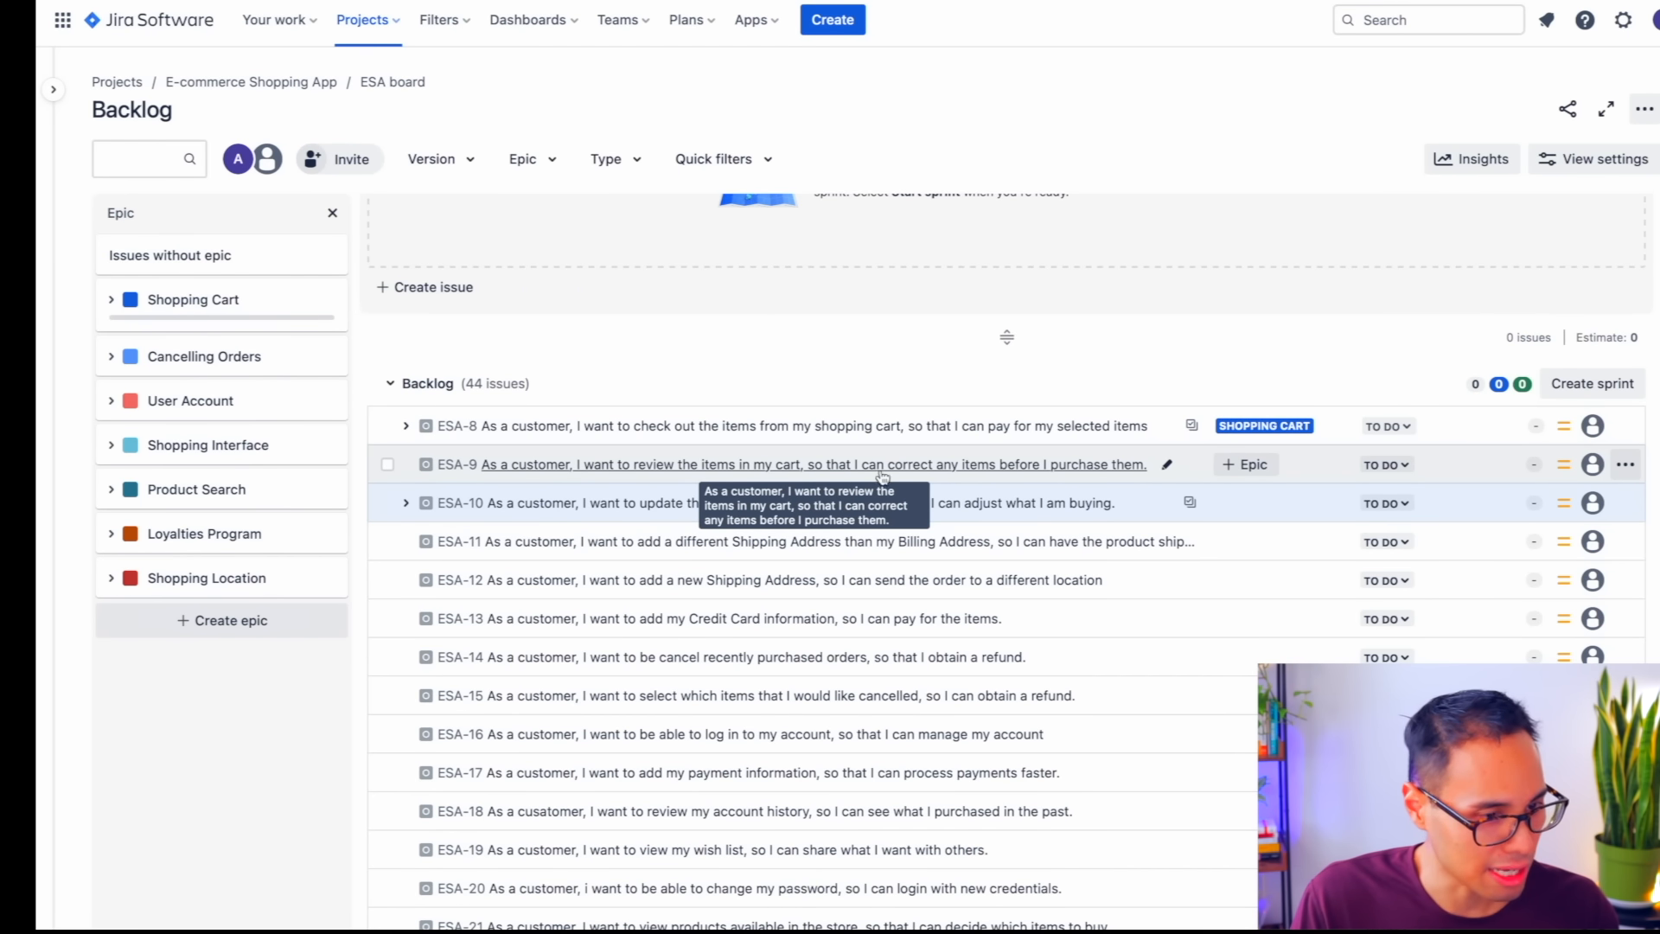
- Assign the stories ESA-9 through ESA-13 to the Shopping Cart epic and clear the selection
{"action": "left_click_drag", "start_coordinate": [1237, 464], "coordinate": [246, 308]}
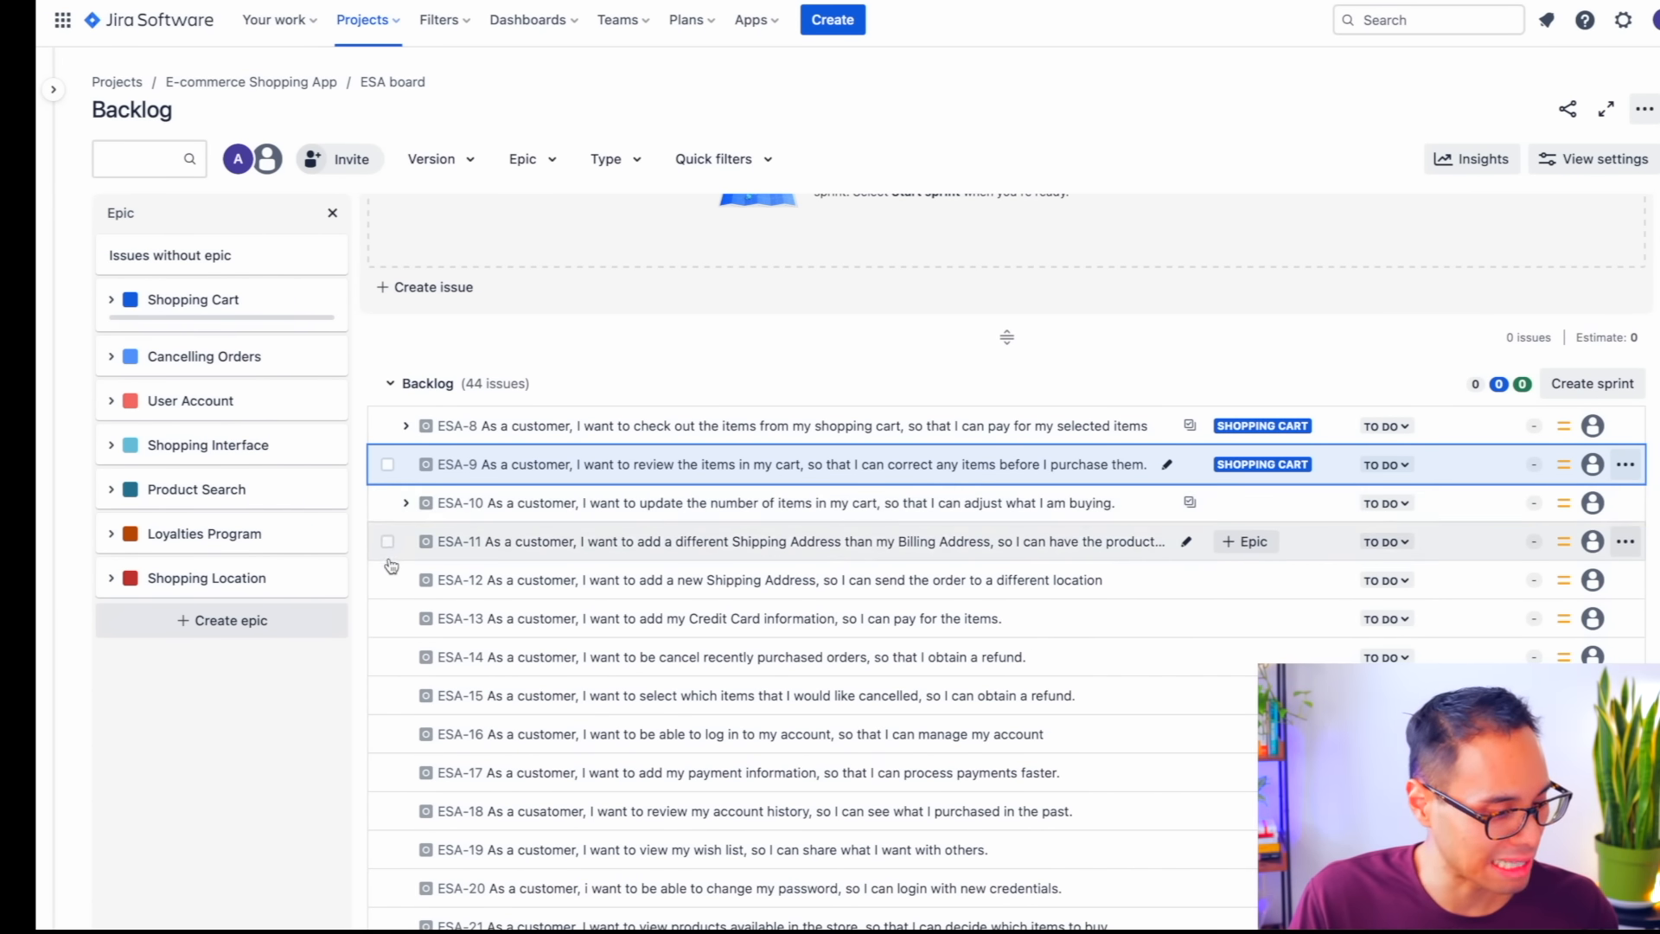
{"action": "left_click", "coordinate": [388, 503]}
{"action": "left_click", "coordinate": [387, 506]}
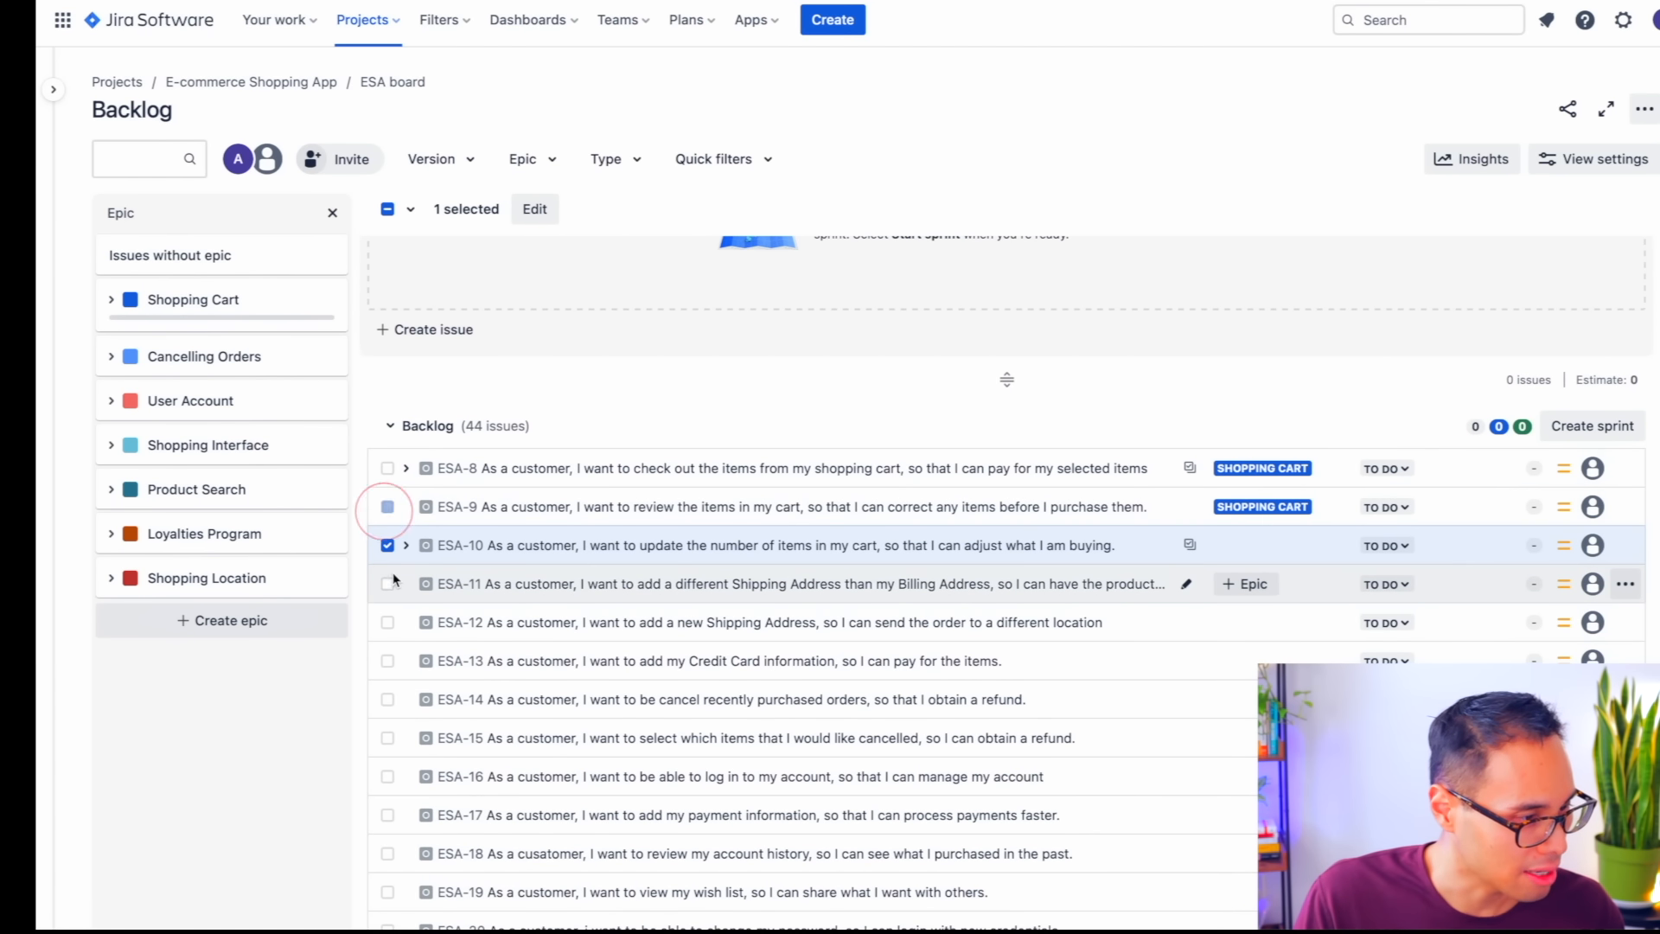
{"action": "left_click", "coordinate": [387, 584]}
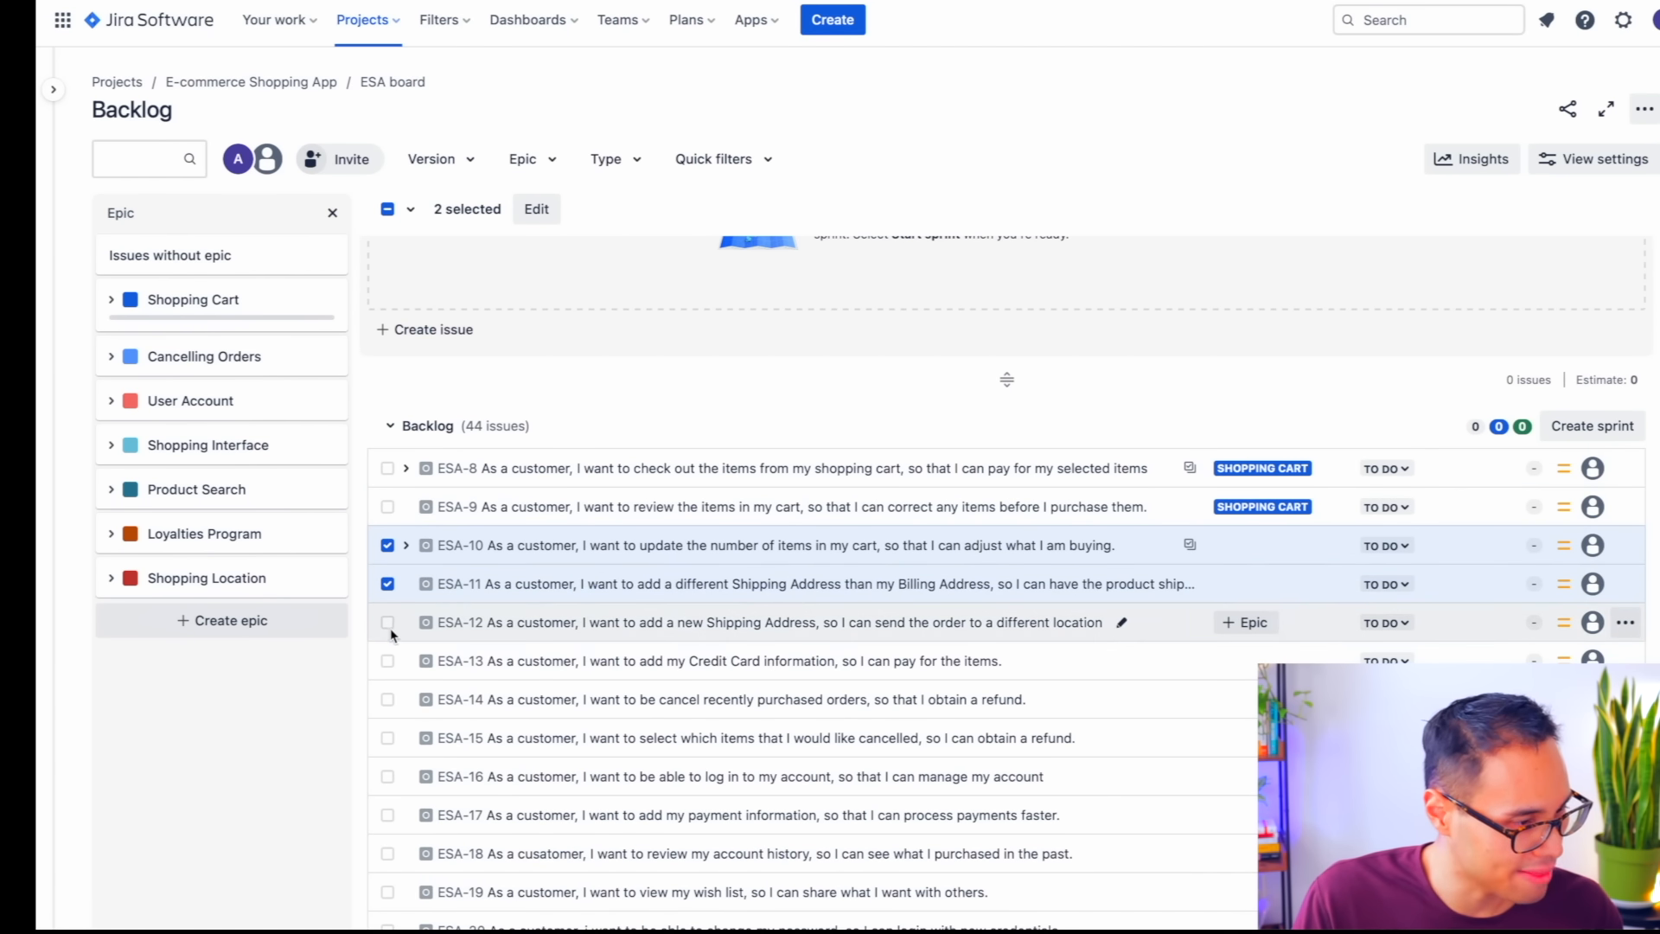
{"action": "left_click", "coordinate": [388, 633]}
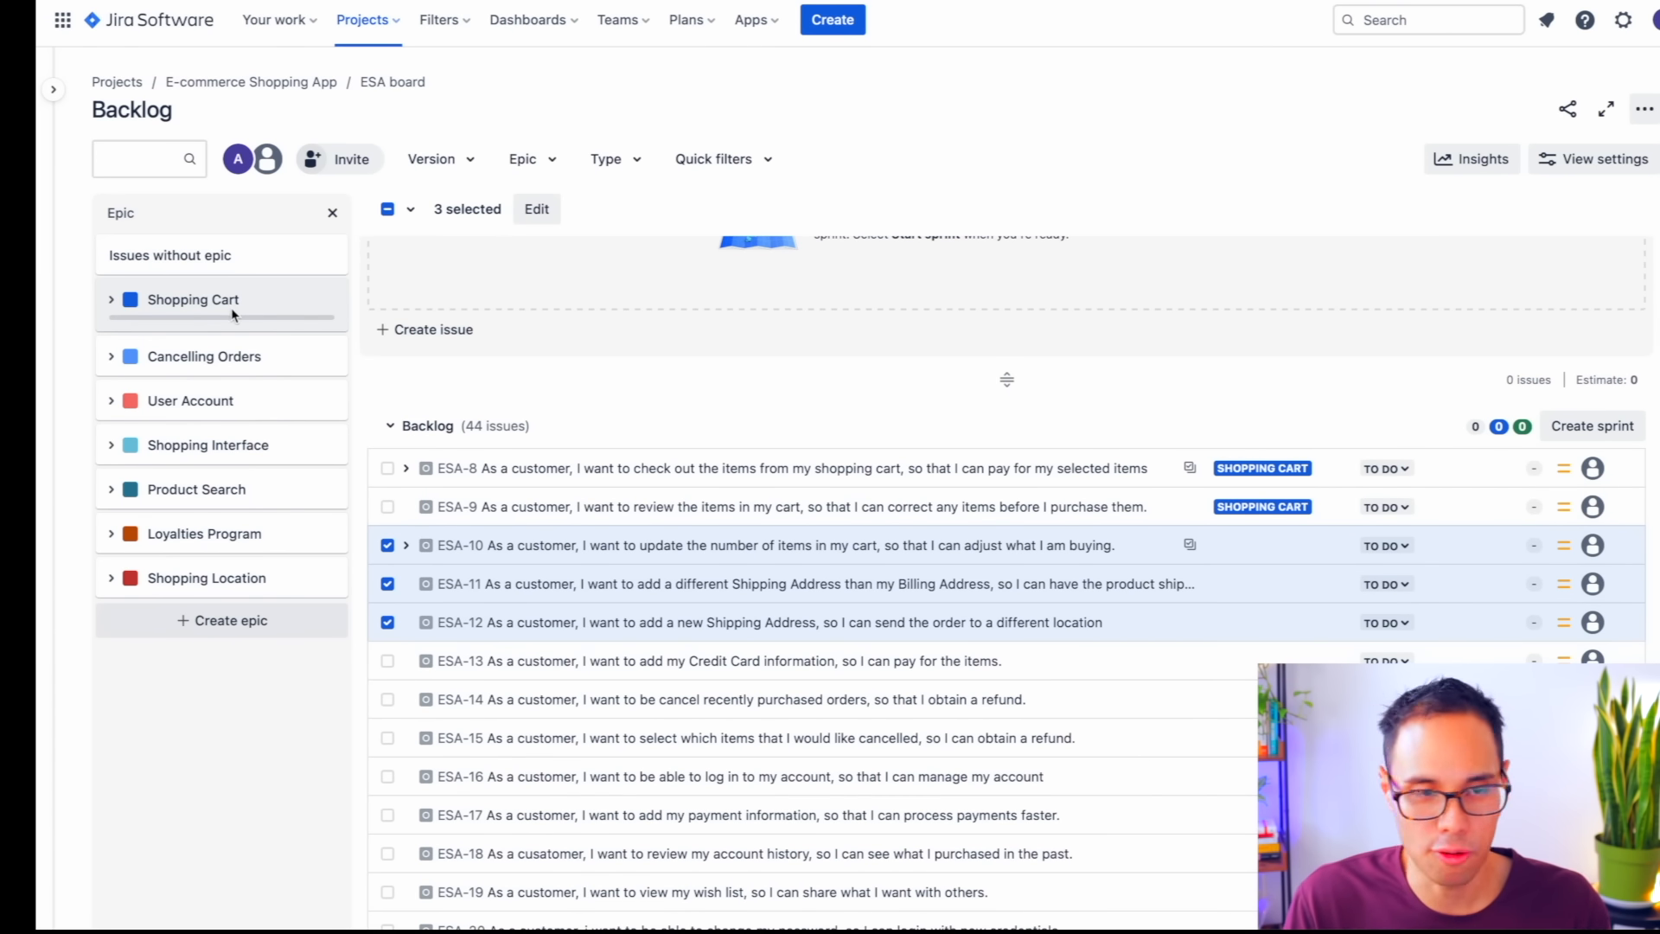
{"action": "left_click", "coordinate": [387, 660]}
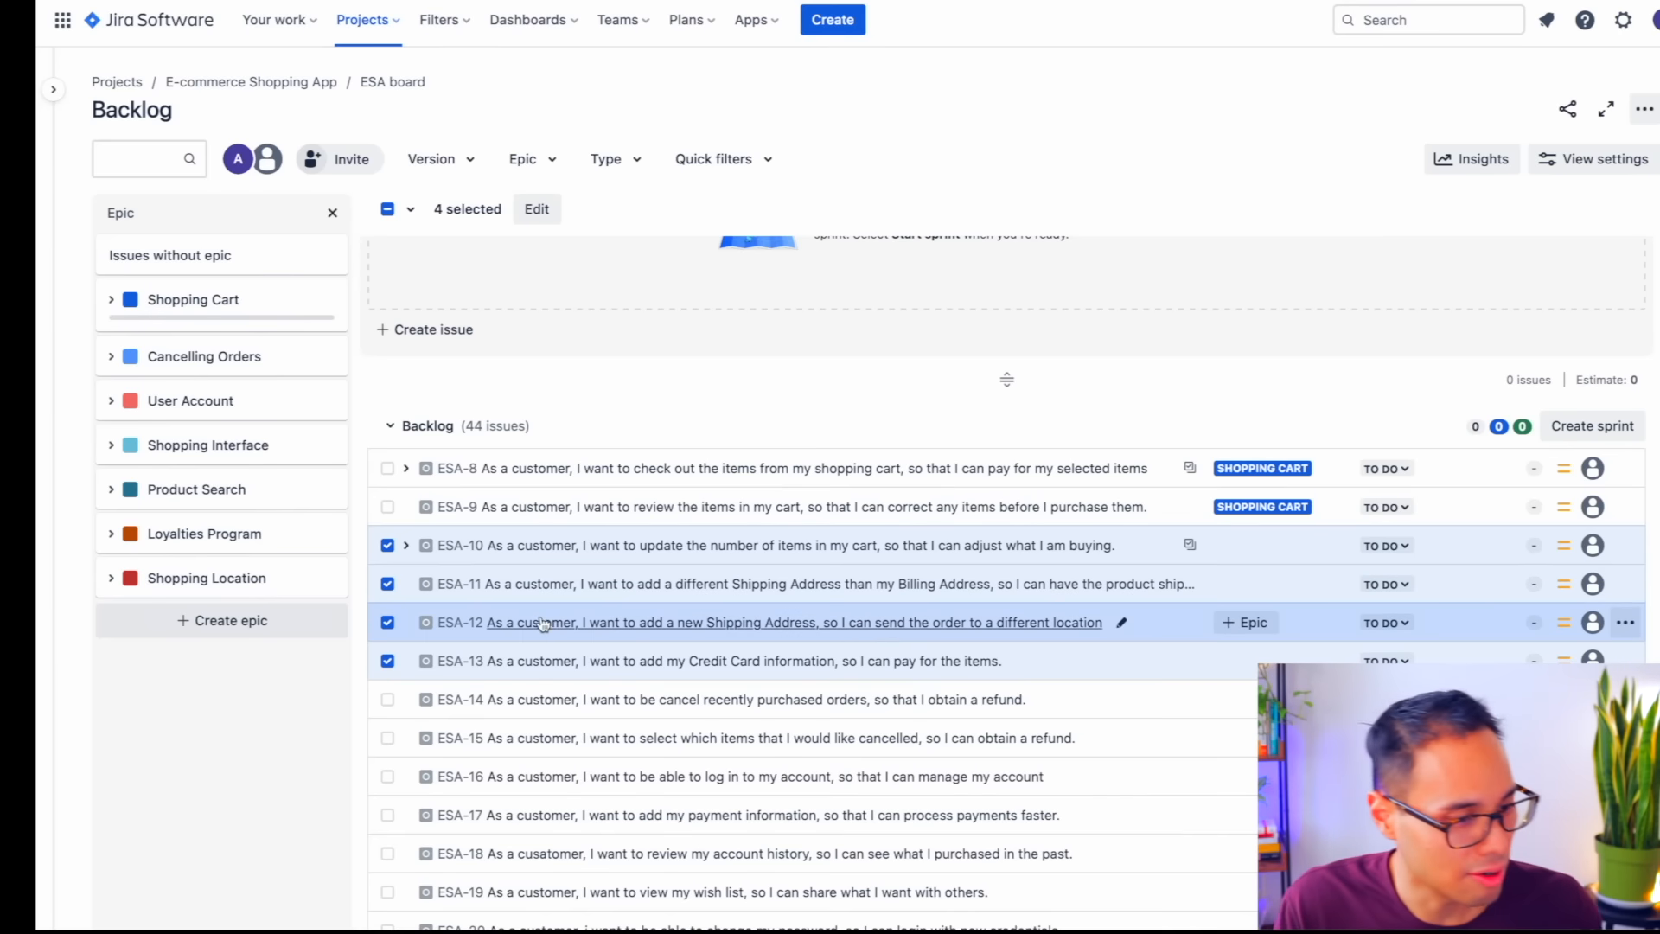
{"action": "left_click_drag", "start_coordinate": [586, 628], "coordinate": [227, 304]}
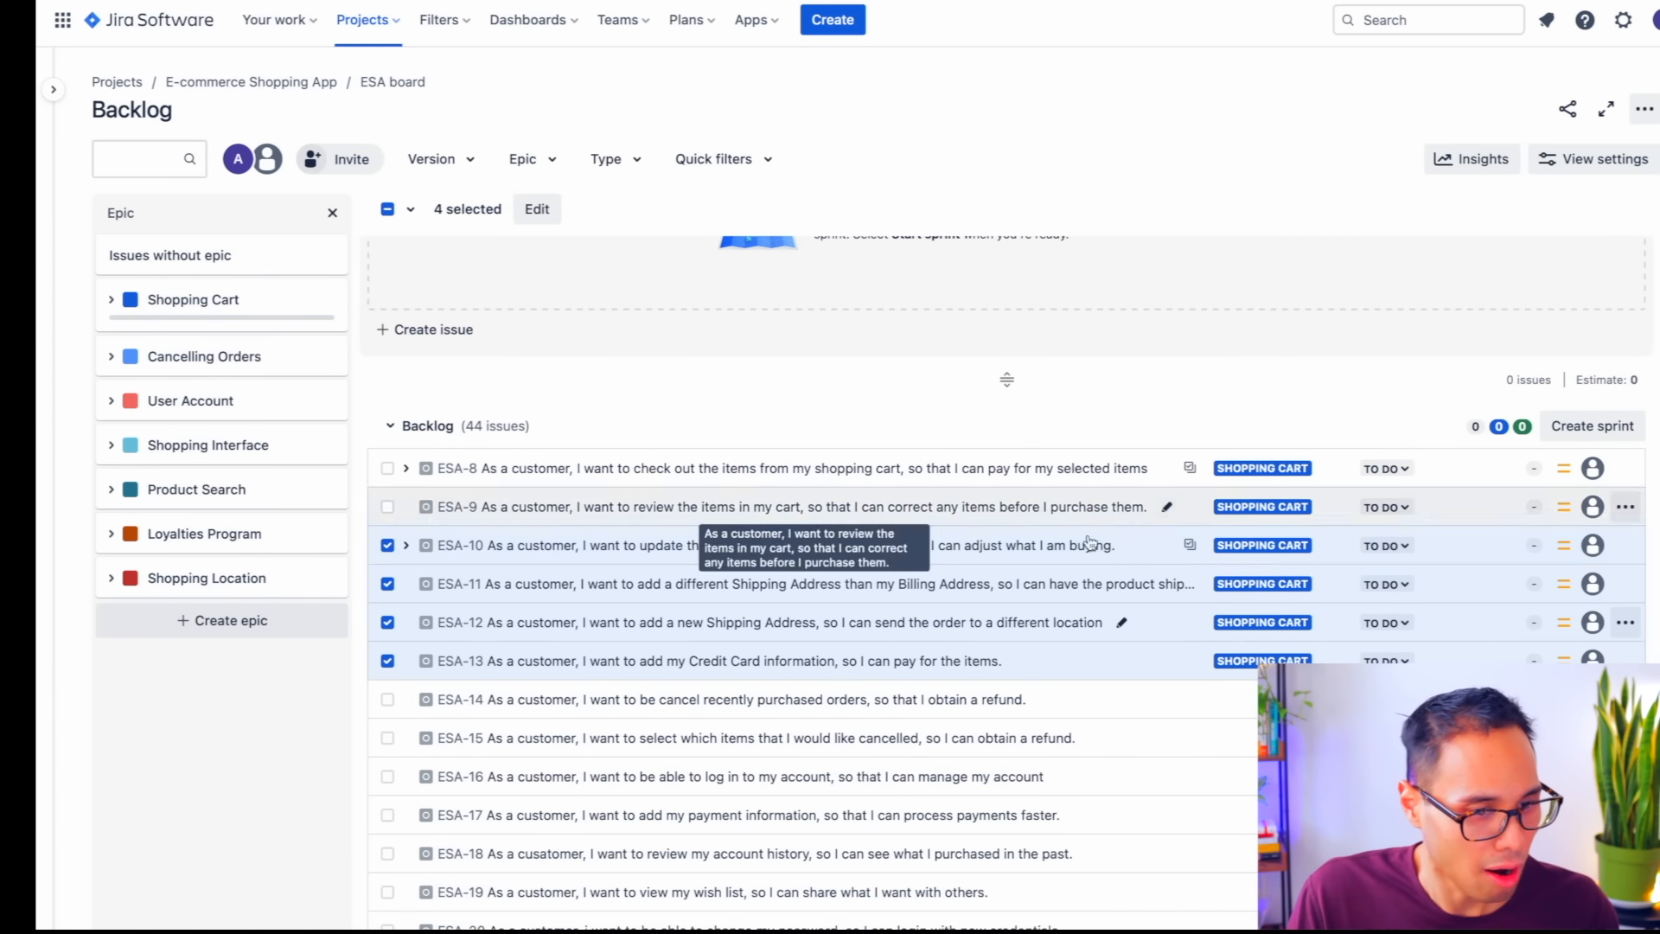
{"action": "left_click", "coordinate": [388, 544]}
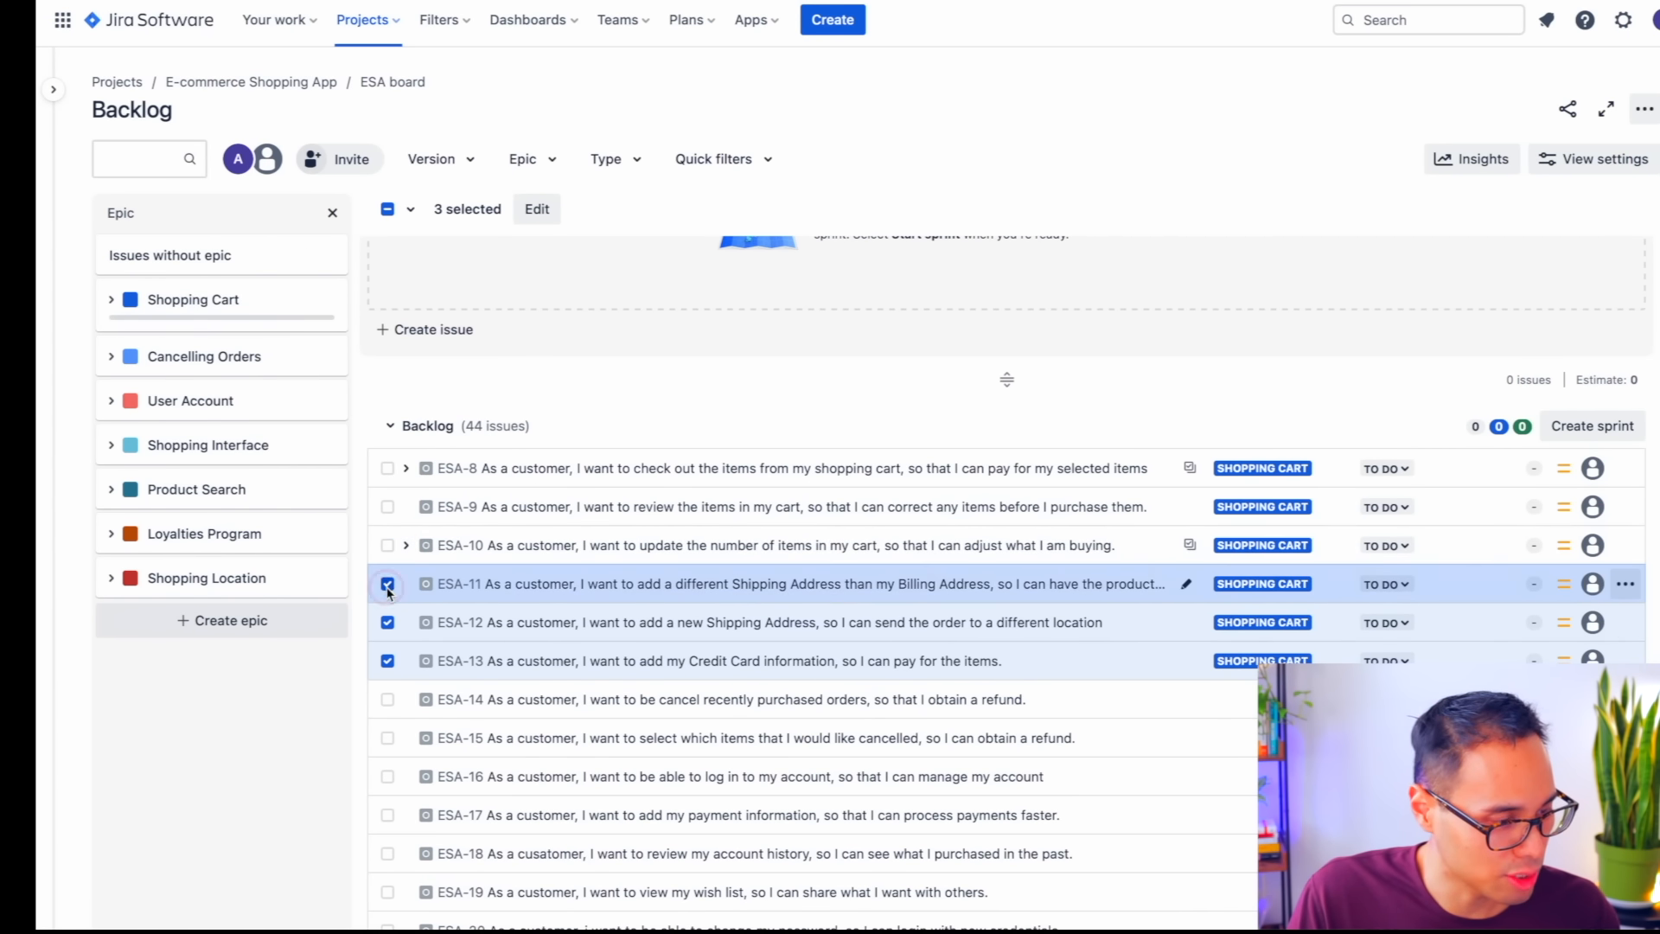
{"action": "left_click", "coordinate": [387, 584]}
{"action": "left_click", "coordinate": [387, 622]}
{"action": "left_click", "coordinate": [387, 661]}
- Assign the order cancellation stories ESA-14 and ESA-15 to the Cancelling Orders epic and clear the selection
{"action": "scroll", "coordinate": [652, 692], "scroll_direction": "down", "scroll_amount": 2}
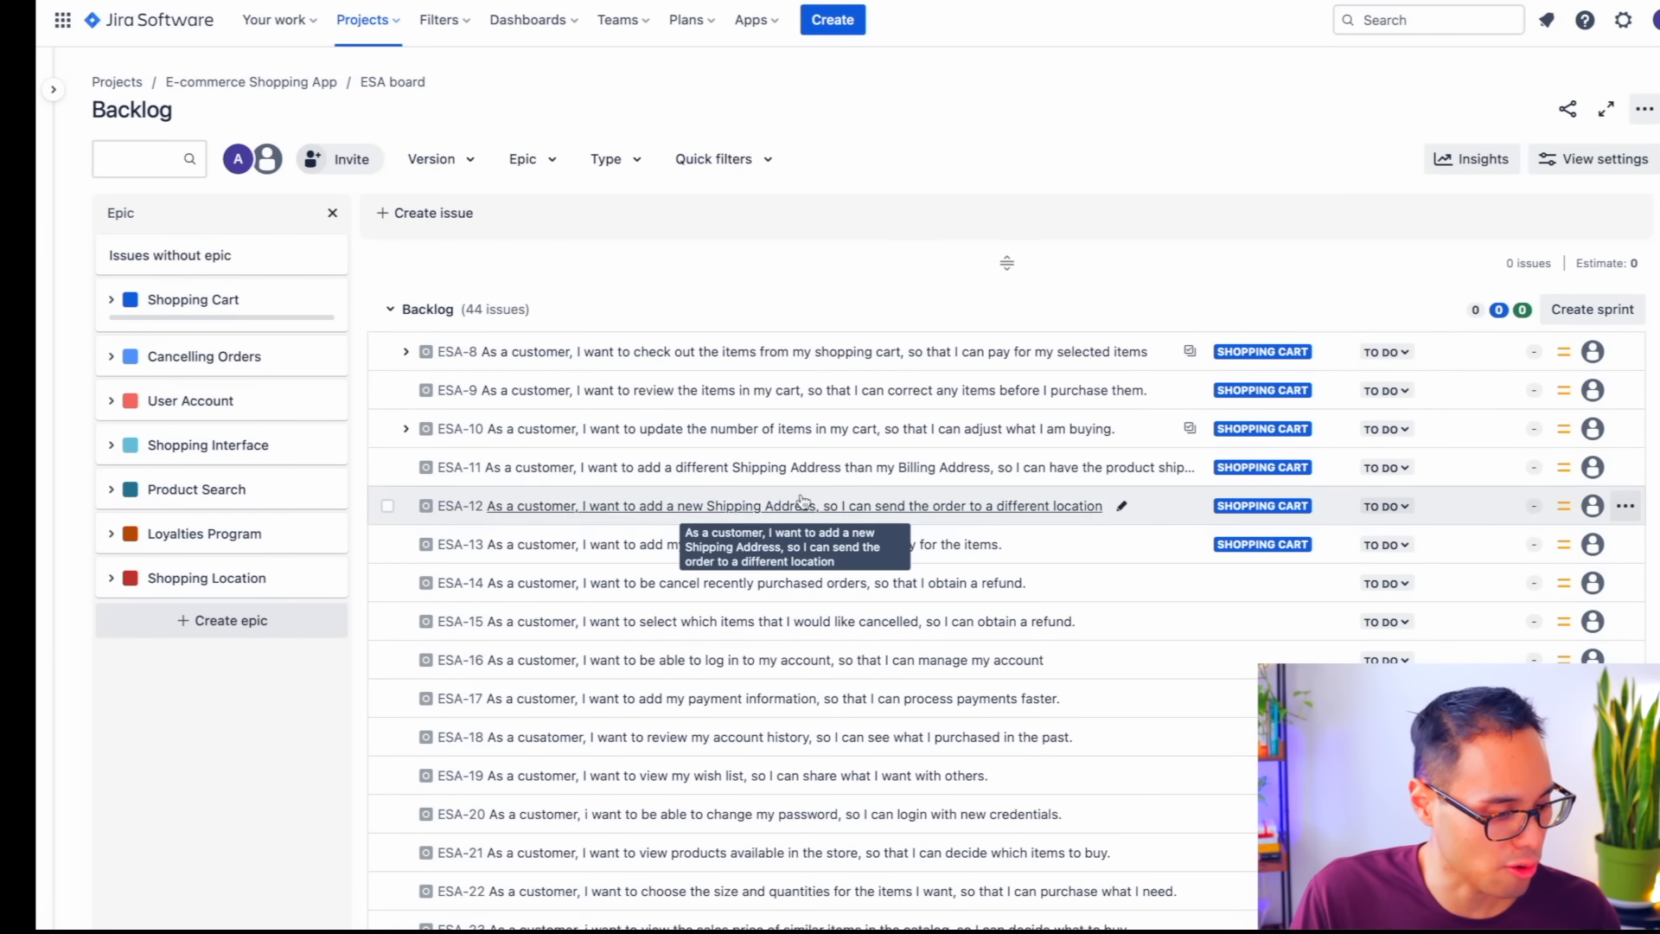
{"action": "scroll", "coordinate": [910, 760], "scroll_direction": "down", "scroll_amount": 3}
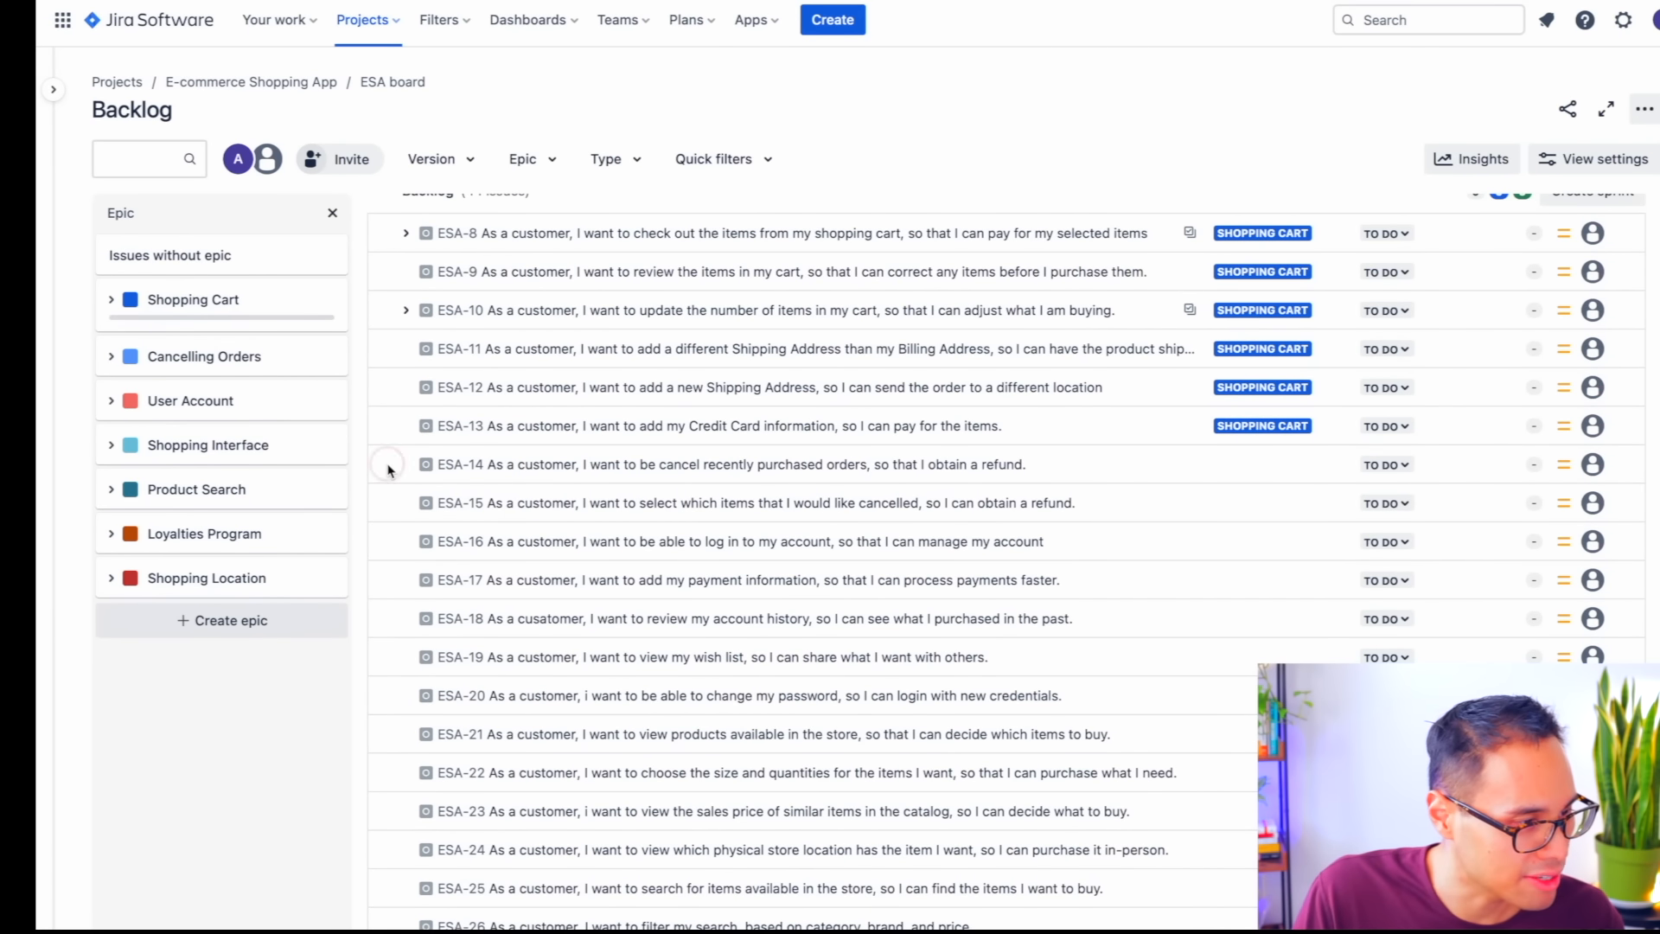
{"action": "left_click", "coordinate": [387, 464]}
{"action": "left_click", "coordinate": [387, 506]}
{"action": "left_click", "coordinate": [387, 467]}
{"action": "left_click", "coordinate": [387, 543]}
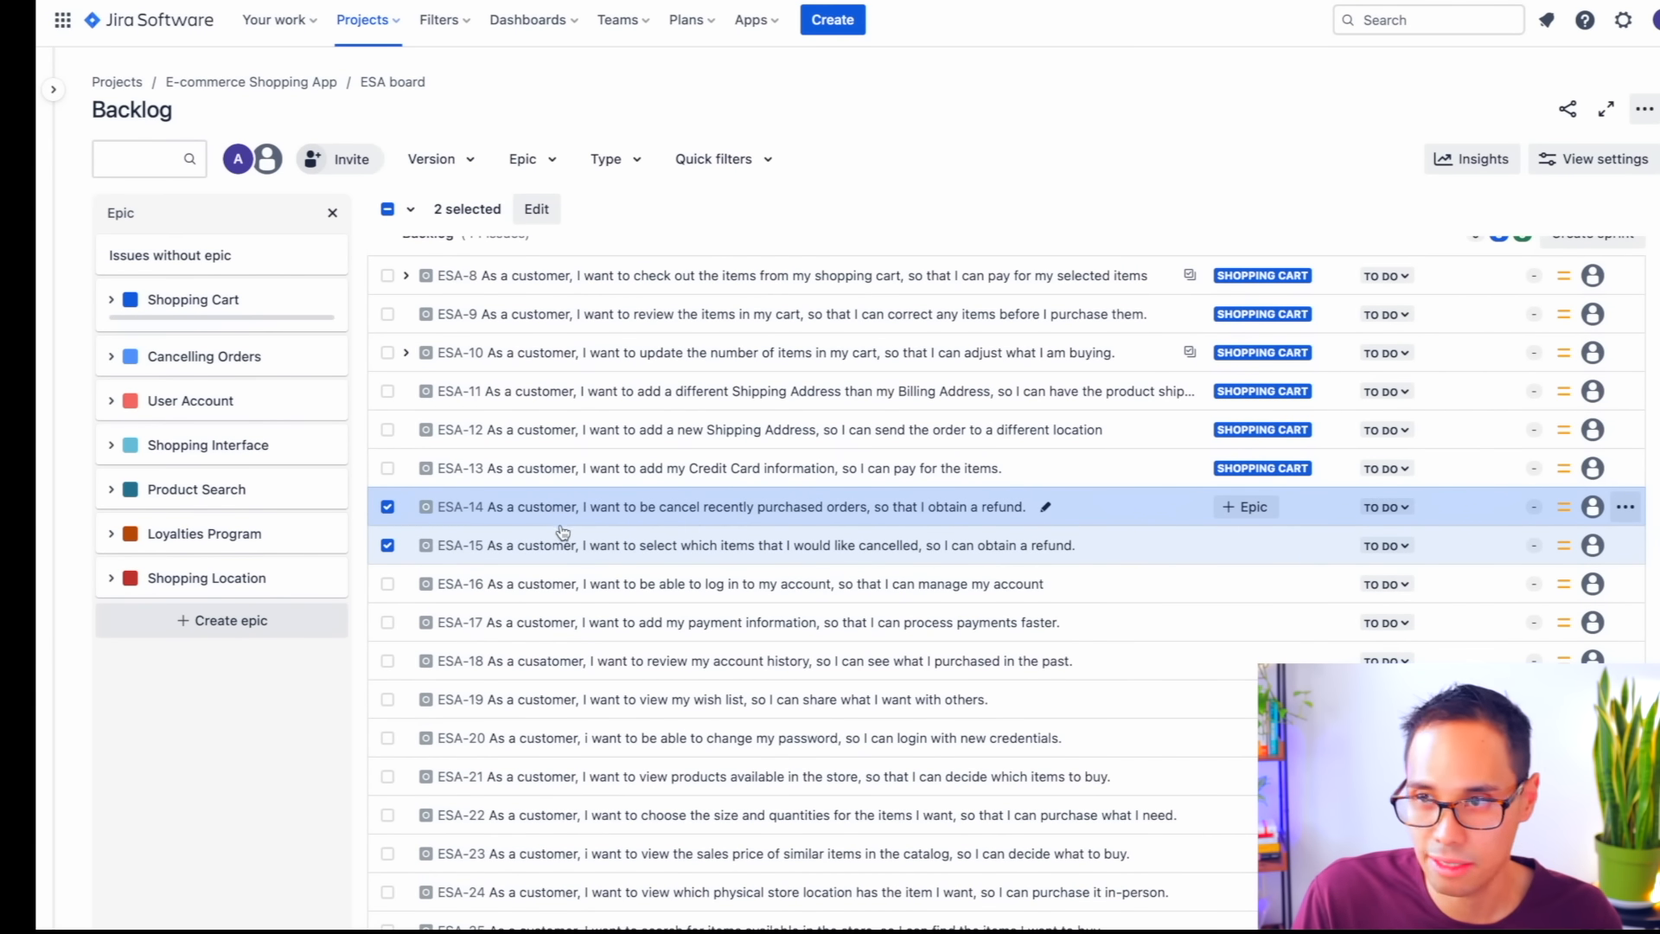
{"action": "left_click_drag", "start_coordinate": [609, 538], "coordinate": [210, 364]}
{"action": "left_click", "coordinate": [387, 507]}
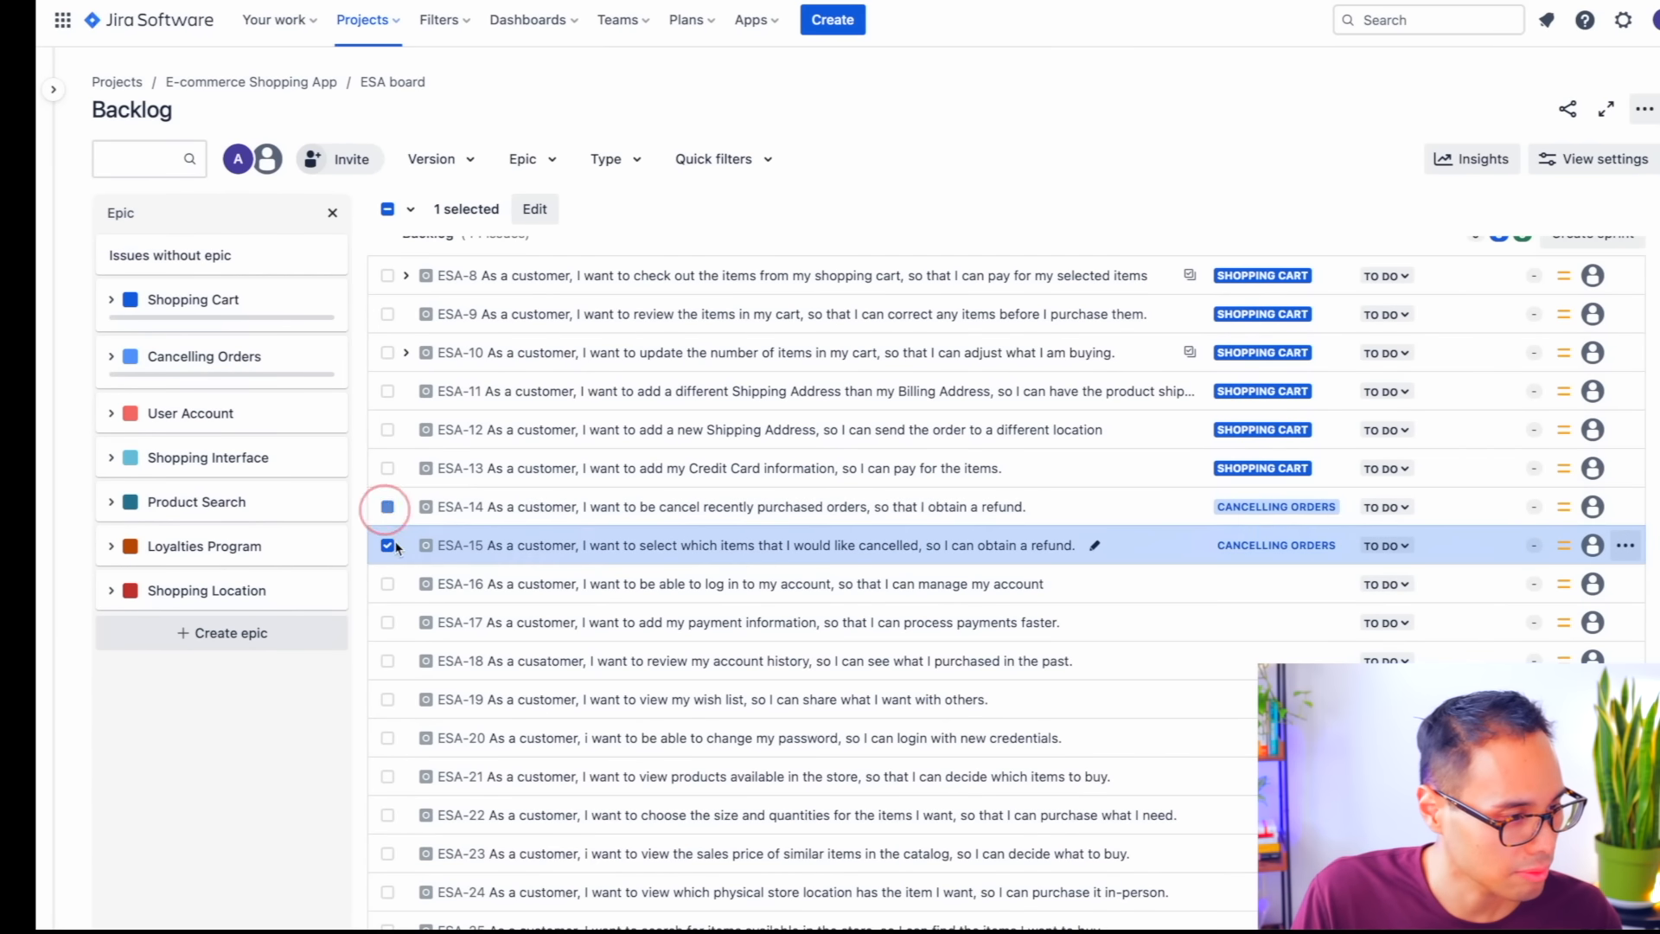
{"action": "left_click", "coordinate": [387, 545]}
- Assign the account-related stories ESA-16 through ESA-20 to the User Account epic and clear the selection
{"action": "scroll", "coordinate": [804, 670], "scroll_direction": "down", "scroll_amount": 3}
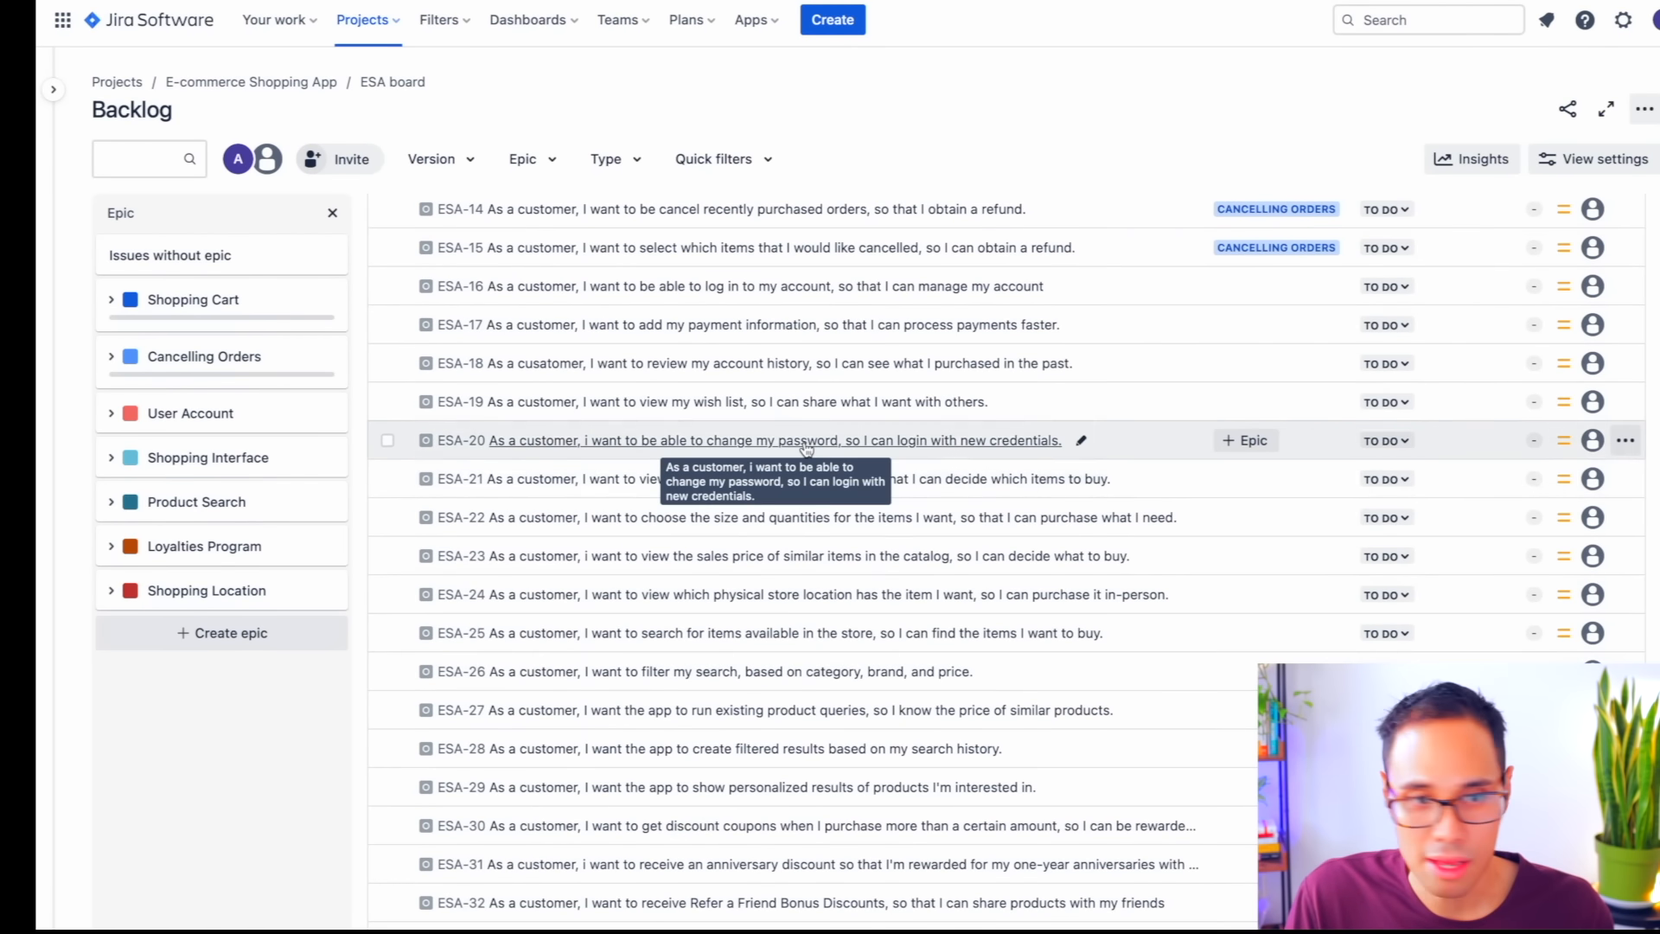
{"action": "left_click", "coordinate": [388, 286]}
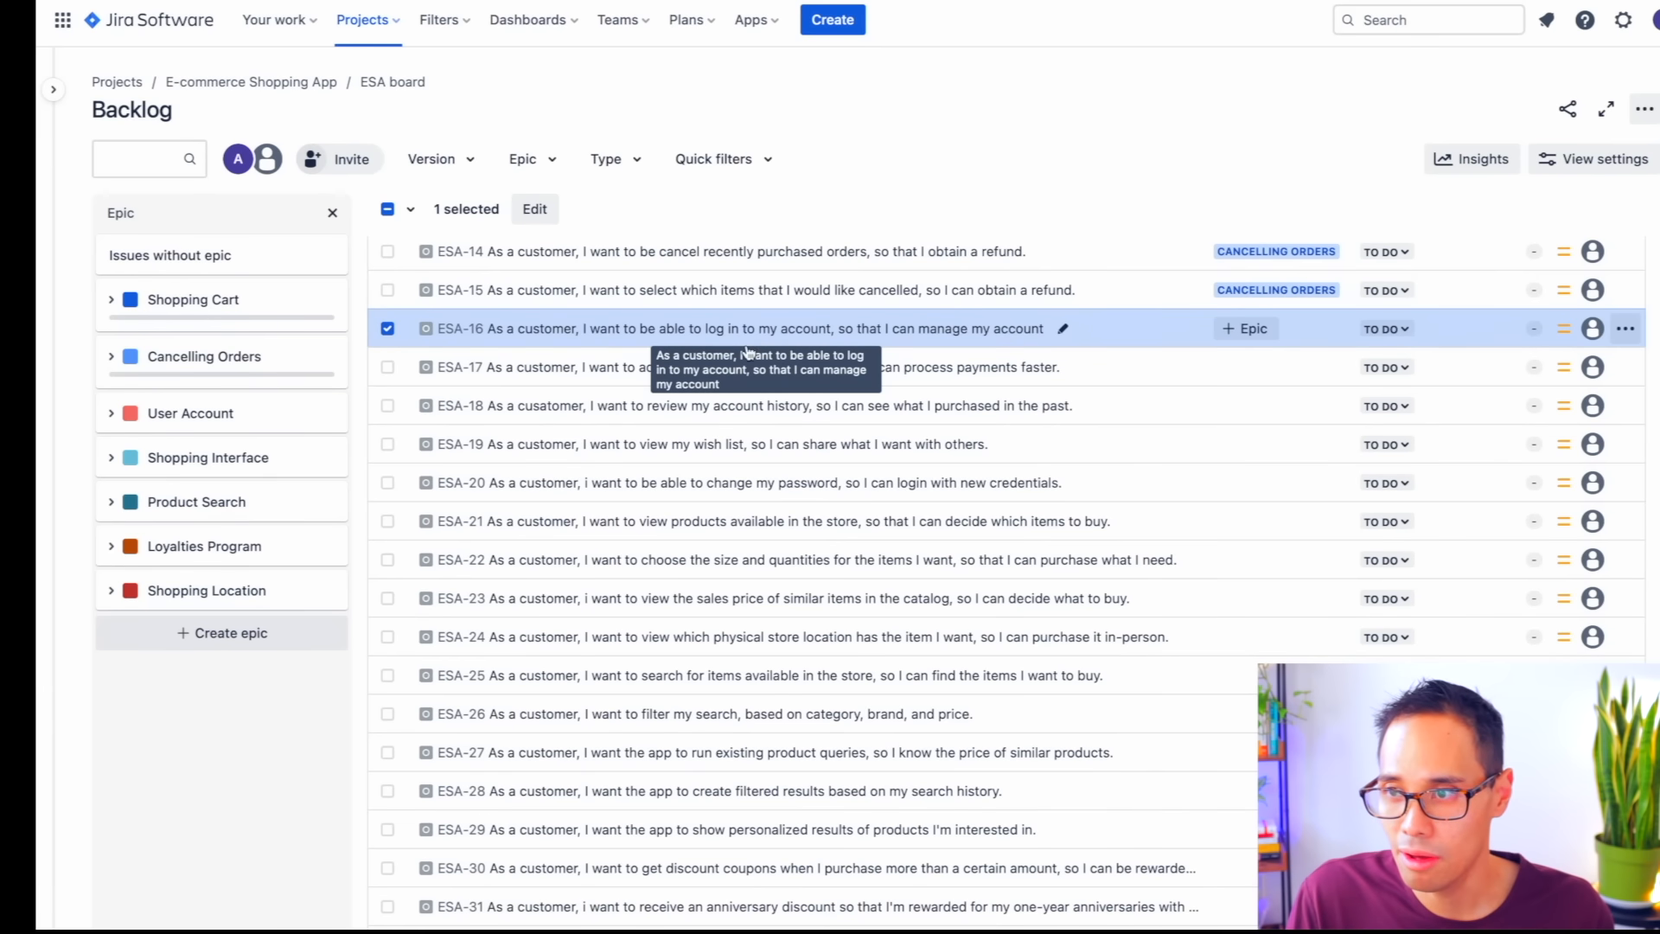
{"action": "left_click", "coordinate": [388, 366]}
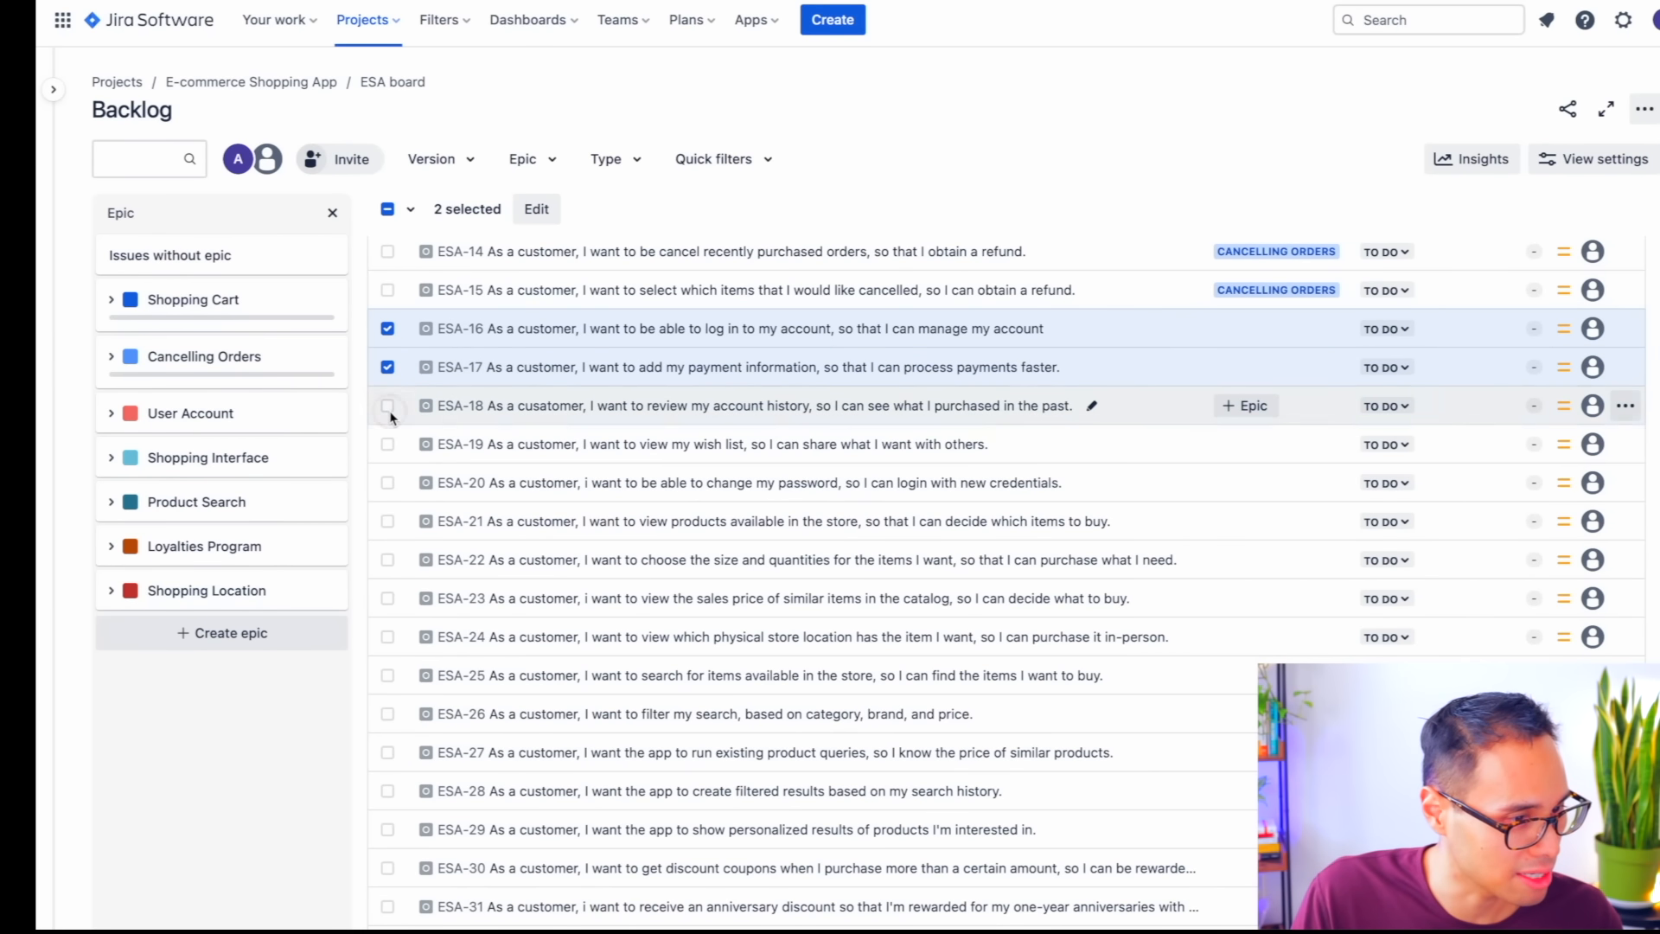
{"action": "left_click", "coordinate": [387, 405]}
{"action": "left_click", "coordinate": [387, 444]}
{"action": "left_click", "coordinate": [388, 483]}
{"action": "left_click_drag", "start_coordinate": [812, 482], "coordinate": [207, 424]}
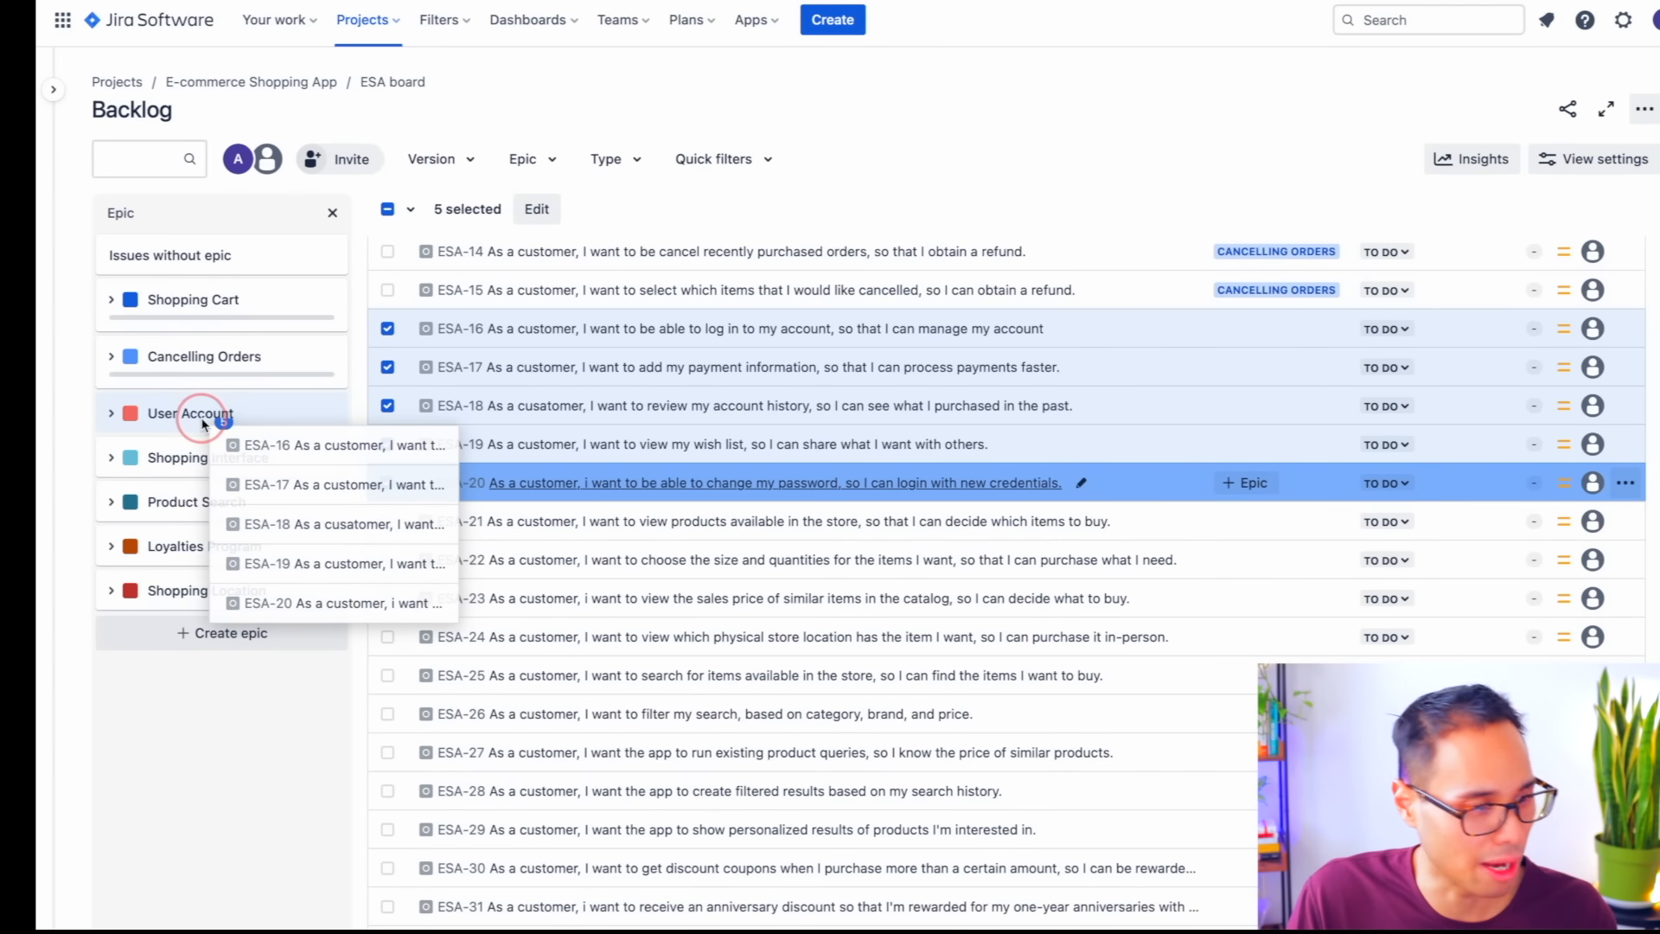
{"action": "left_click_drag", "start_coordinate": [204, 423], "coordinate": [204, 420]}
{"action": "left_click", "coordinate": [387, 328]}
{"action": "left_click", "coordinate": [388, 368]}
{"action": "left_click", "coordinate": [387, 405]}
{"action": "left_click", "coordinate": [387, 444]}
{"action": "left_click", "coordinate": [387, 483]}
- Assign the store browsing stories ESA-21 through ESA-24 to the Shopping Interface epic and clear the selection
{"action": "scroll", "coordinate": [1355, 406], "scroll_direction": "up", "scroll_amount": 8}
{"action": "scroll", "coordinate": [1262, 277], "scroll_direction": "down", "scroll_amount": 8}
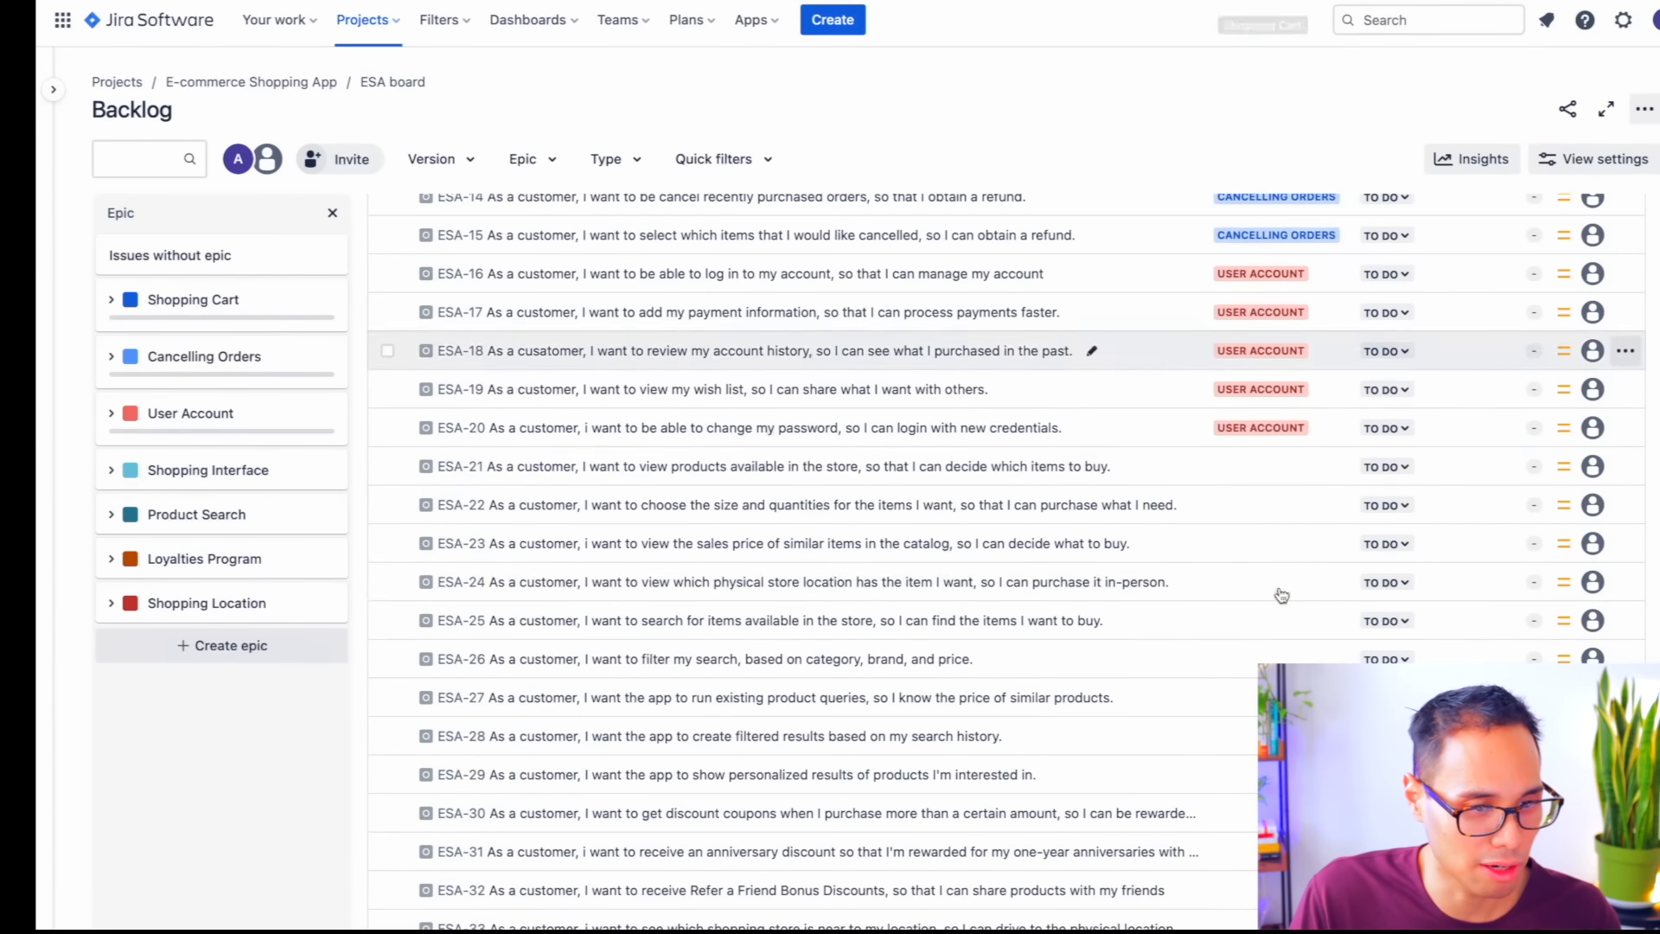
{"action": "scroll", "coordinate": [1248, 446], "scroll_direction": "down", "scroll_amount": 1}
{"action": "scroll", "coordinate": [1267, 497], "scroll_direction": "up", "scroll_amount": 3}
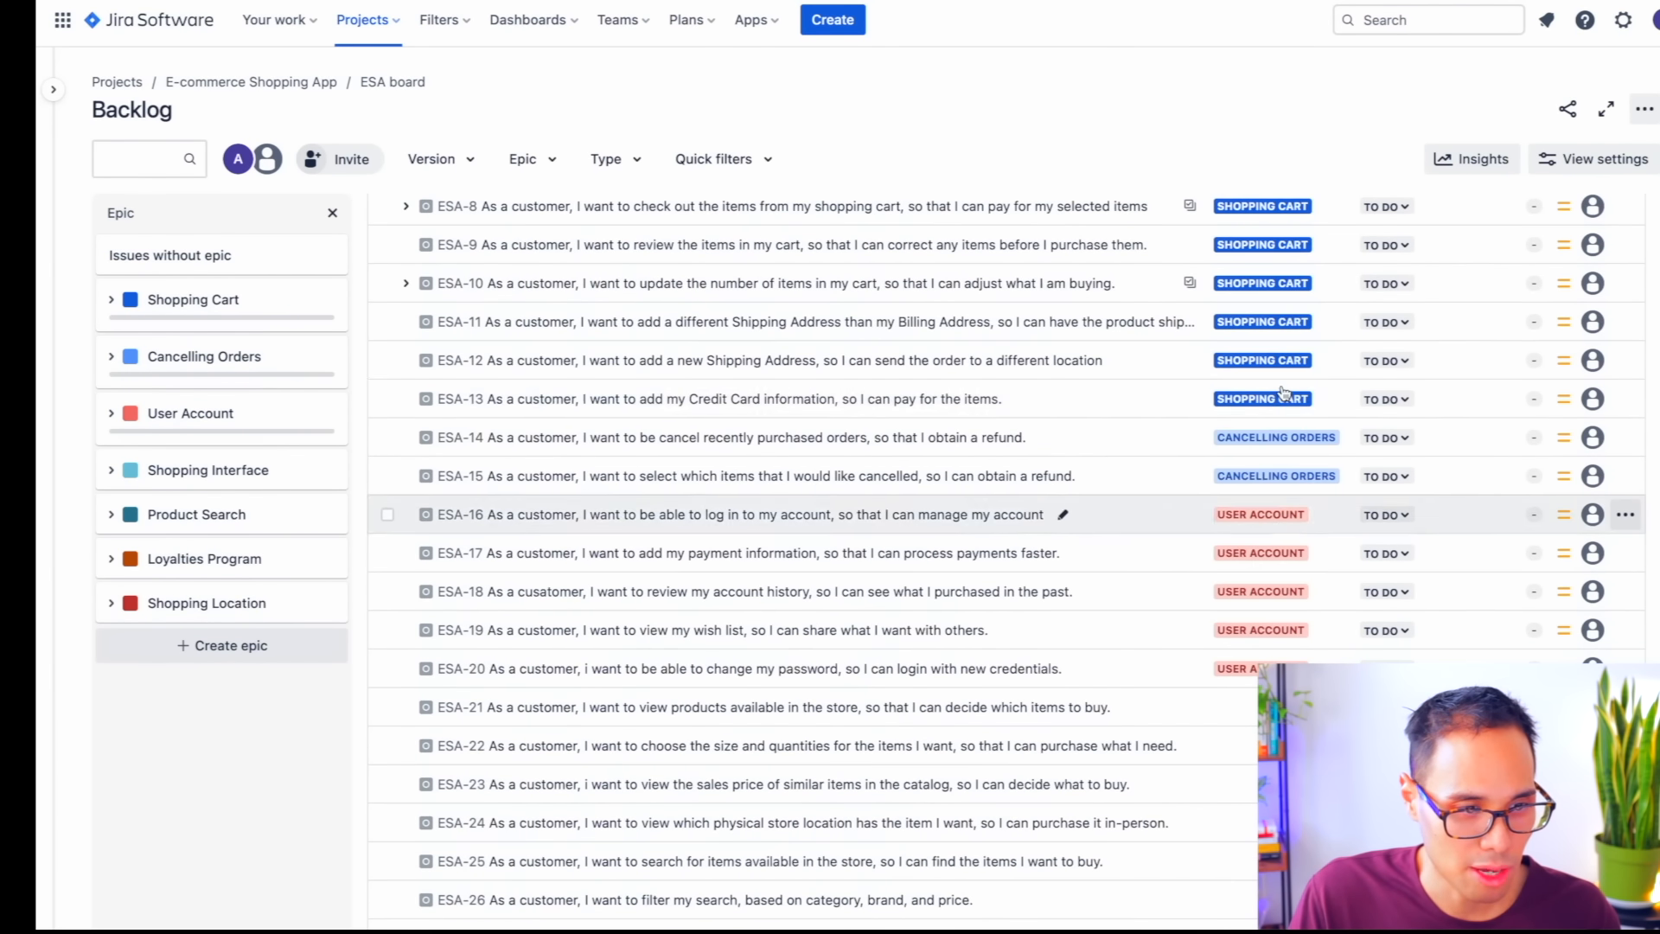
{"action": "scroll", "coordinate": [1254, 656], "scroll_direction": "down", "scroll_amount": 3}
{"action": "scroll", "coordinate": [1253, 657], "scroll_direction": "down", "scroll_amount": 1}
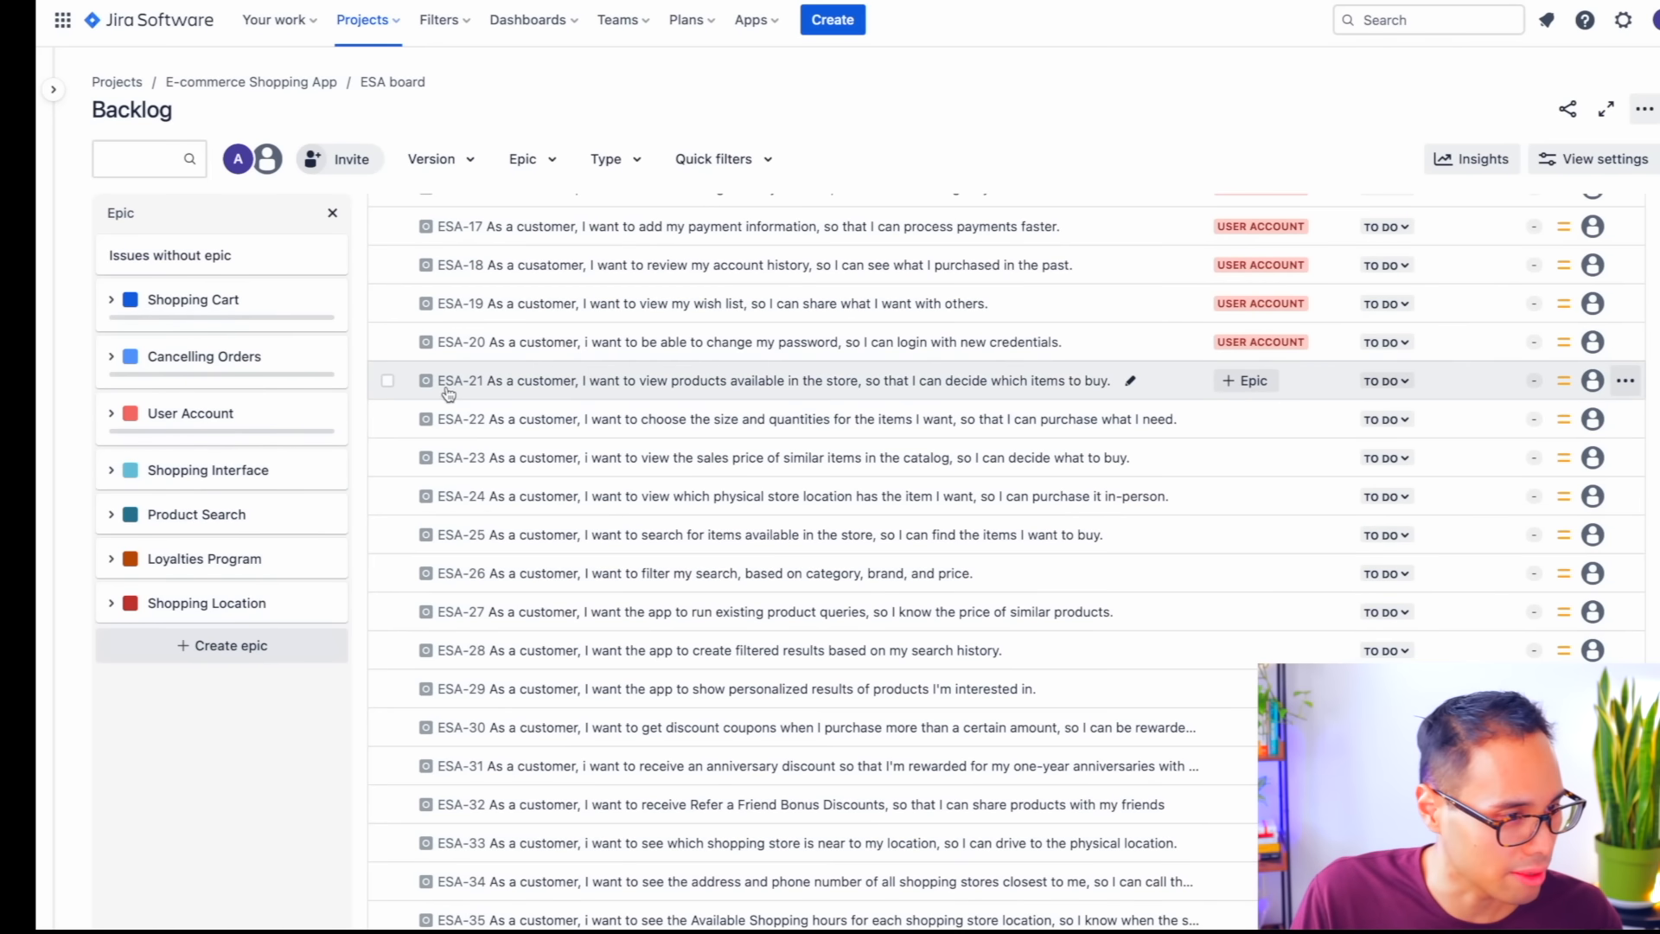
{"action": "left_click", "coordinate": [387, 381]}
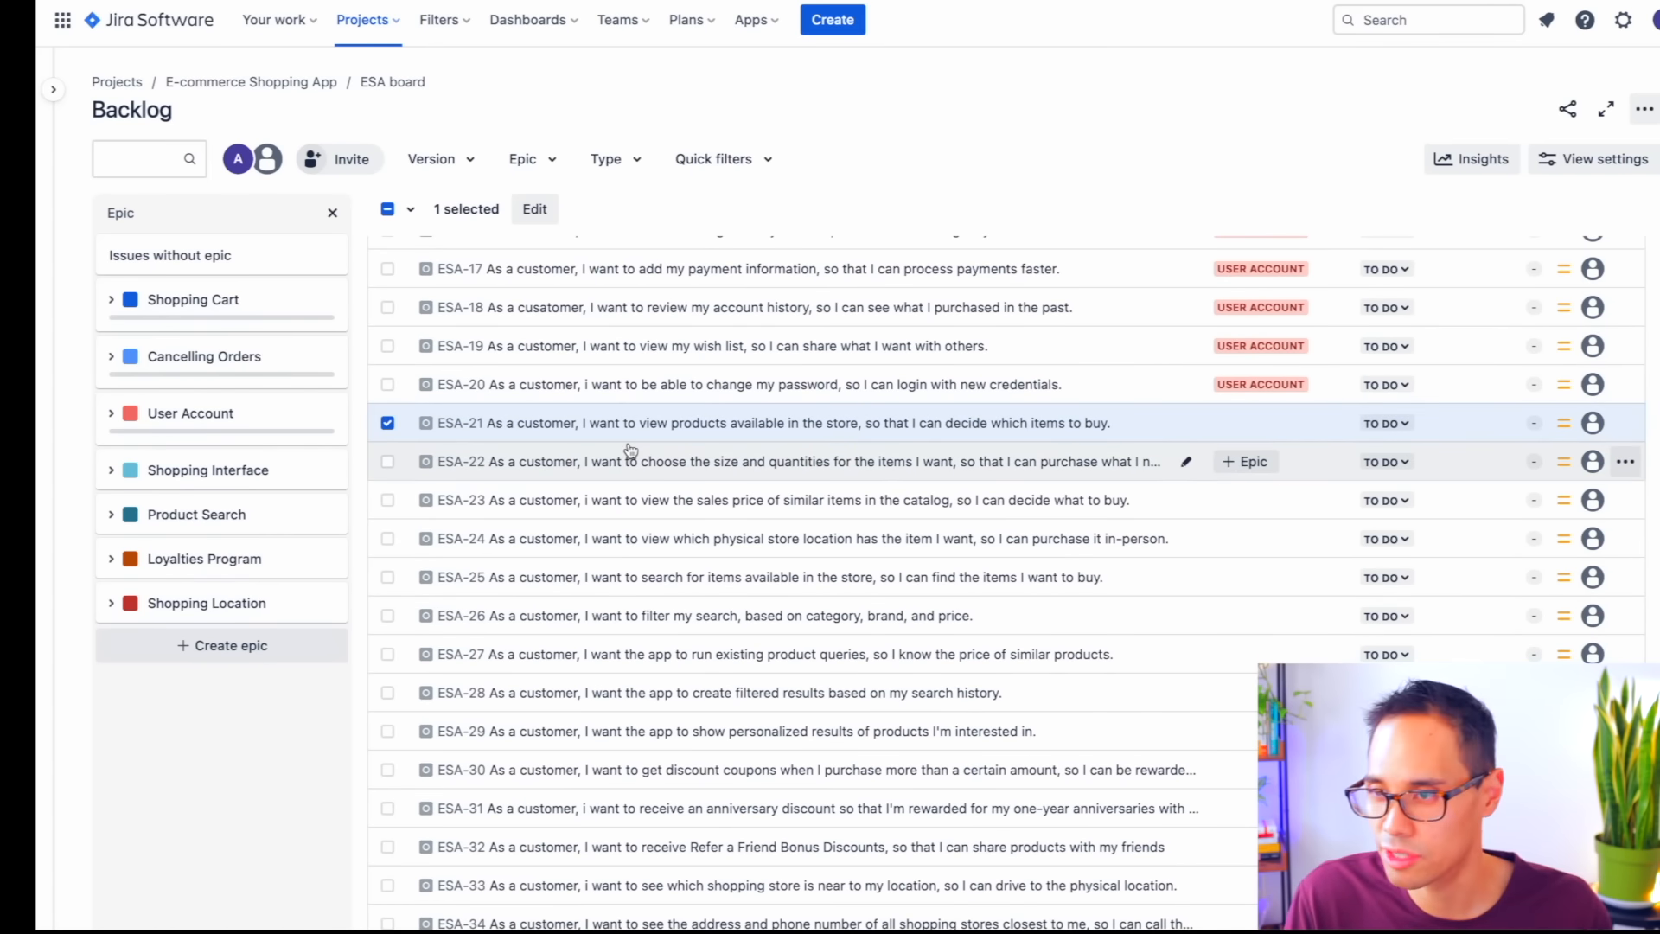
{"action": "left_click", "coordinate": [387, 539]}
{"action": "left_click", "coordinate": [388, 500]}
{"action": "left_click", "coordinate": [388, 461]}
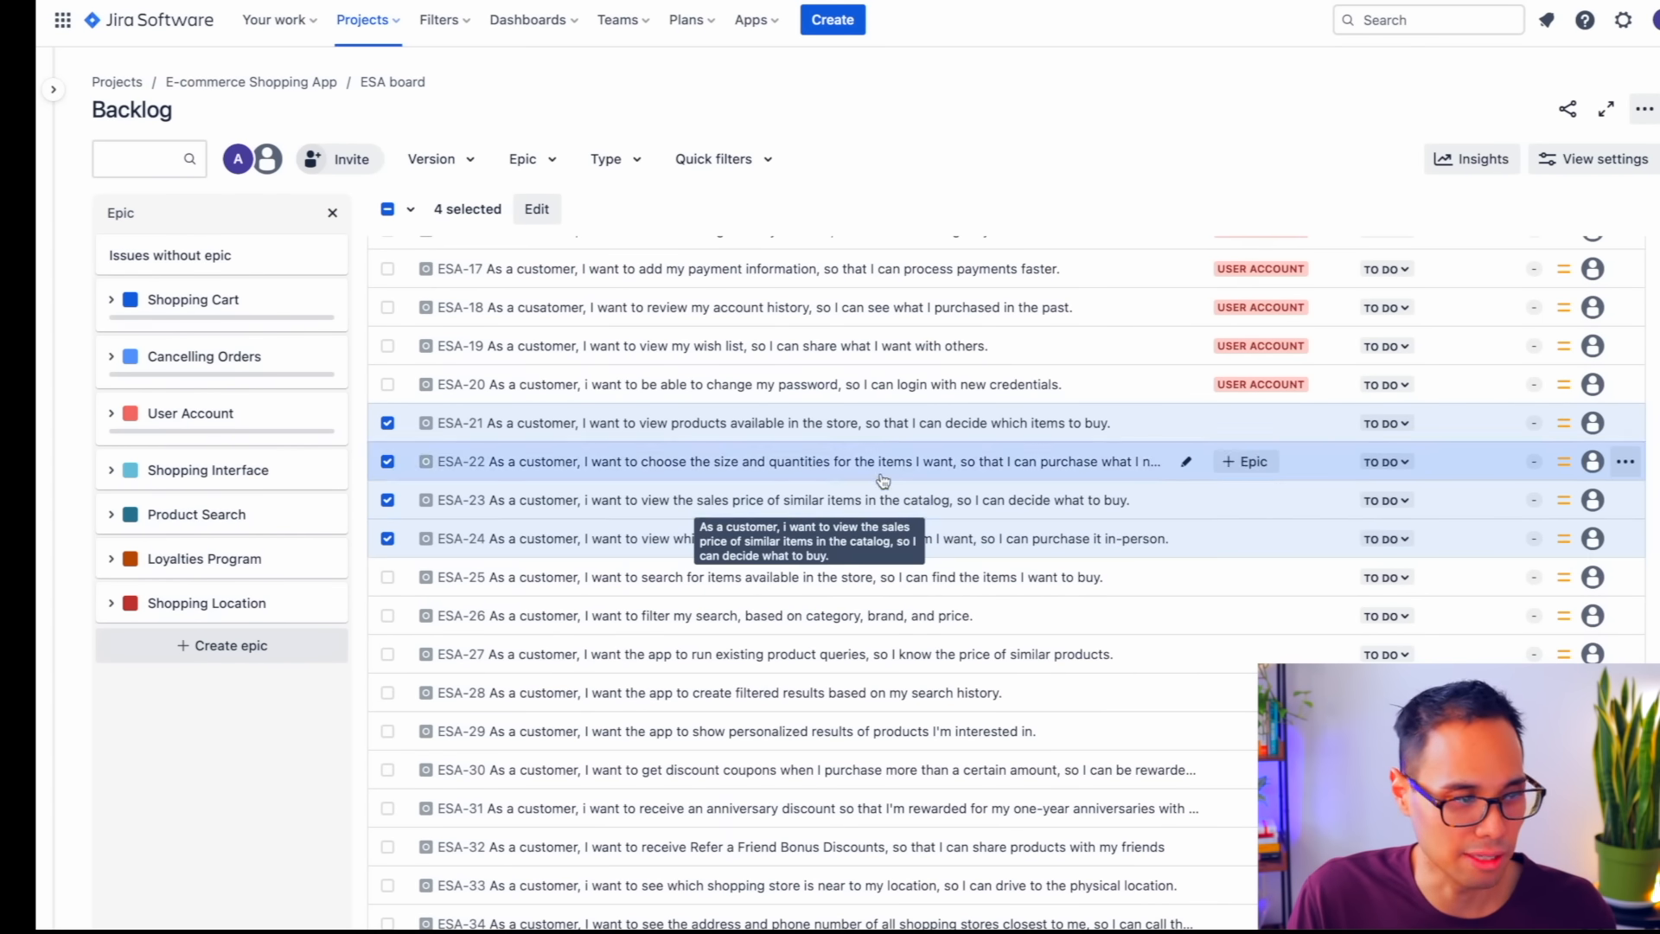
{"action": "left_click_drag", "start_coordinate": [912, 497], "coordinate": [192, 476]}
{"action": "left_click", "coordinate": [387, 539]}
{"action": "left_click", "coordinate": [387, 499]}
{"action": "left_click", "coordinate": [387, 462]}
{"action": "left_click", "coordinate": [387, 423]}
- Assign the search and personalized results stories ESA-25 through ESA-29 to the Product Search epic and clear the selection
{"action": "scroll", "coordinate": [630, 593], "scroll_direction": "down", "scroll_amount": 3}
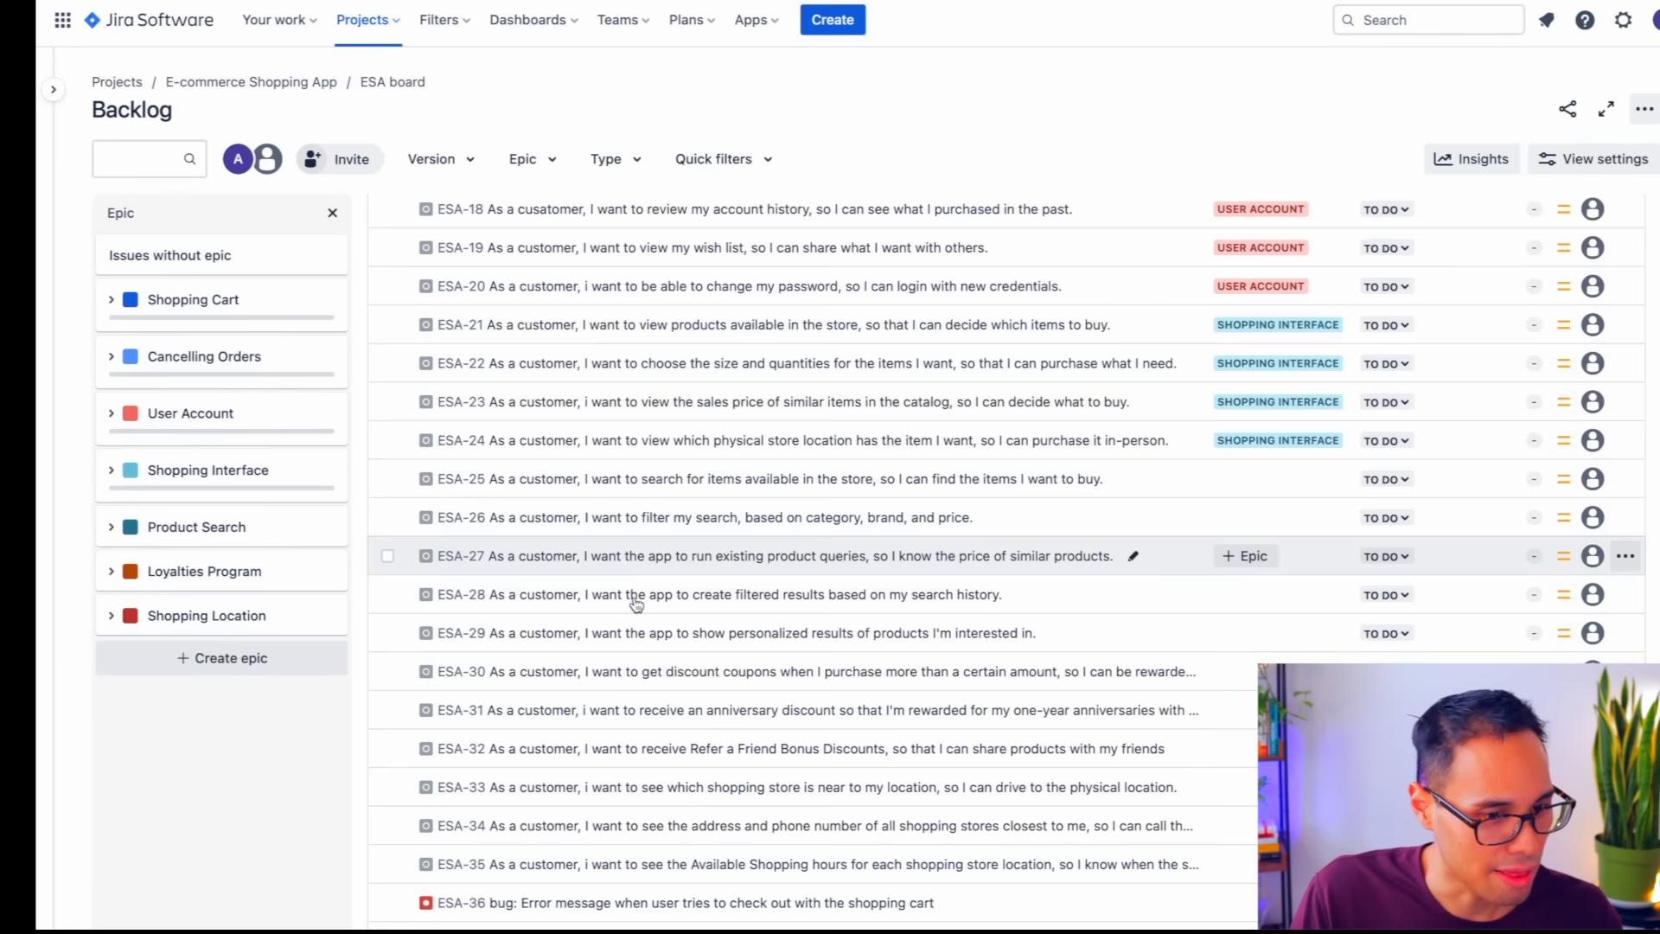
{"action": "scroll", "coordinate": [723, 587], "scroll_direction": "down", "scroll_amount": 1}
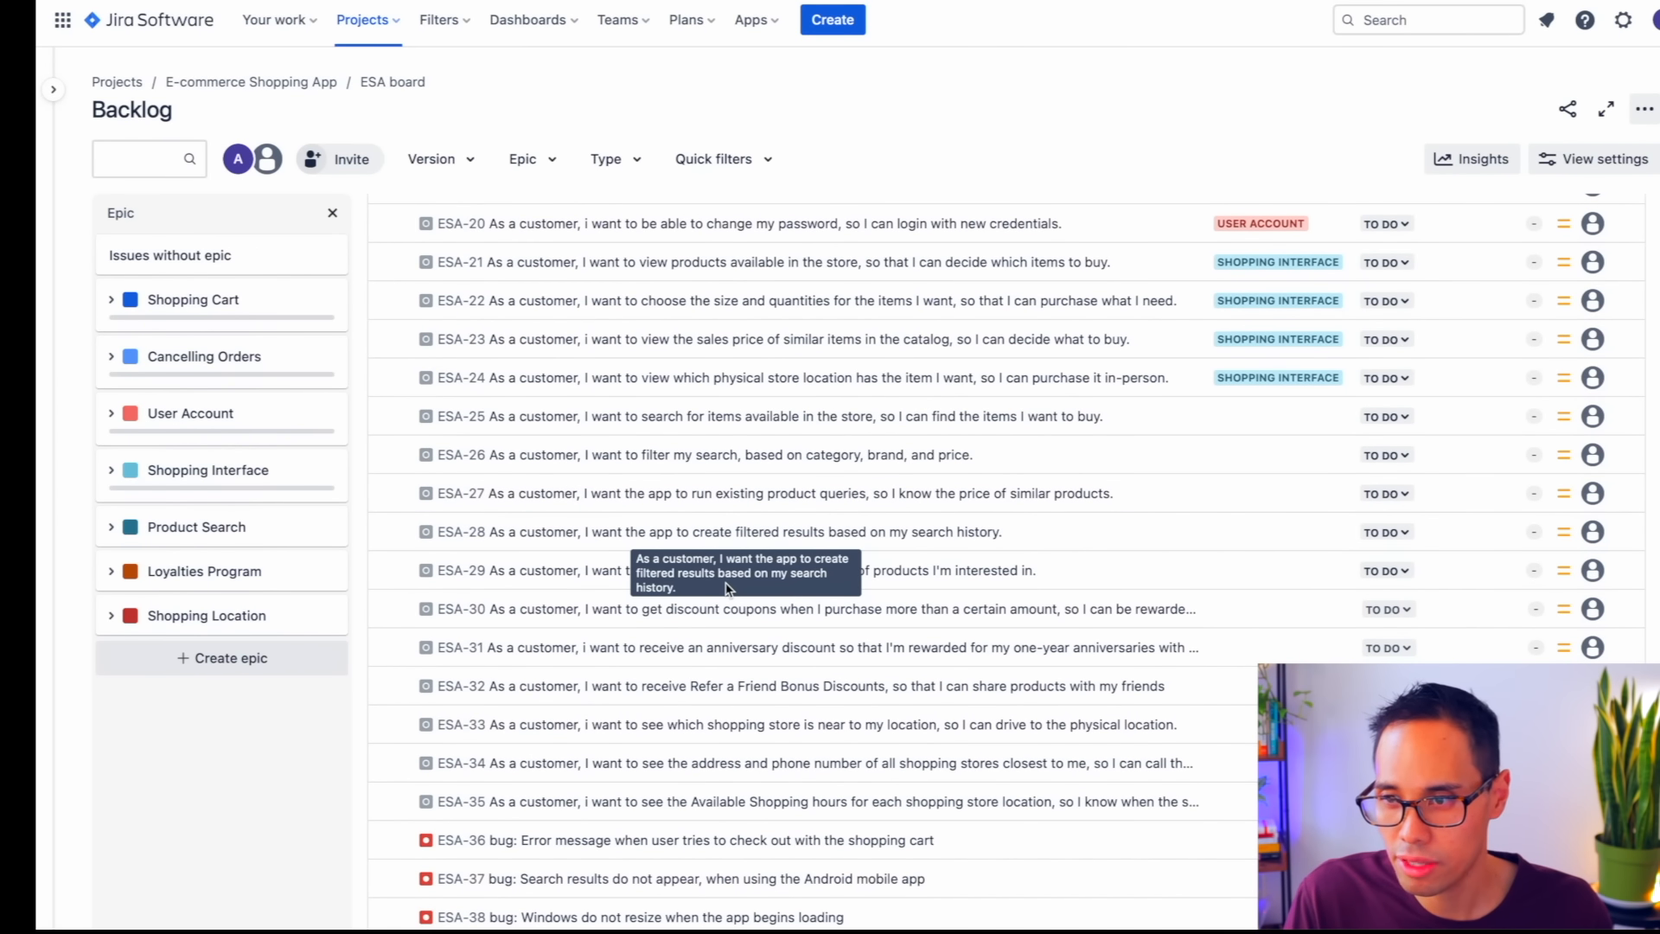
{"action": "left_click", "coordinate": [388, 418]}
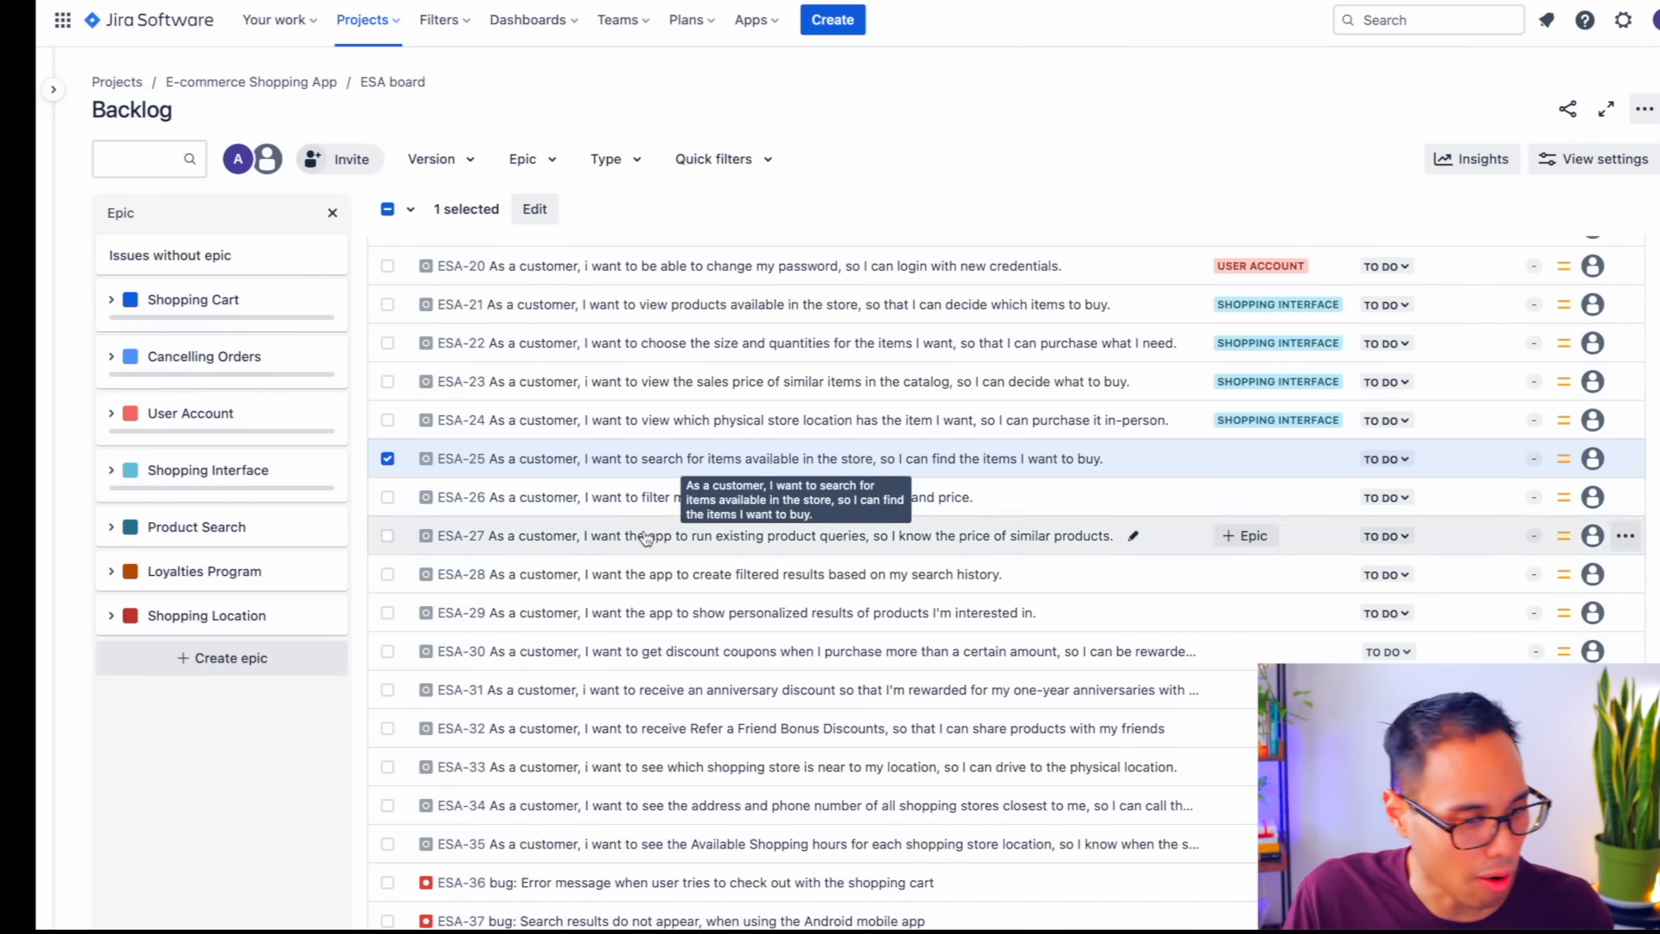
{"action": "left_click", "coordinate": [387, 615]}
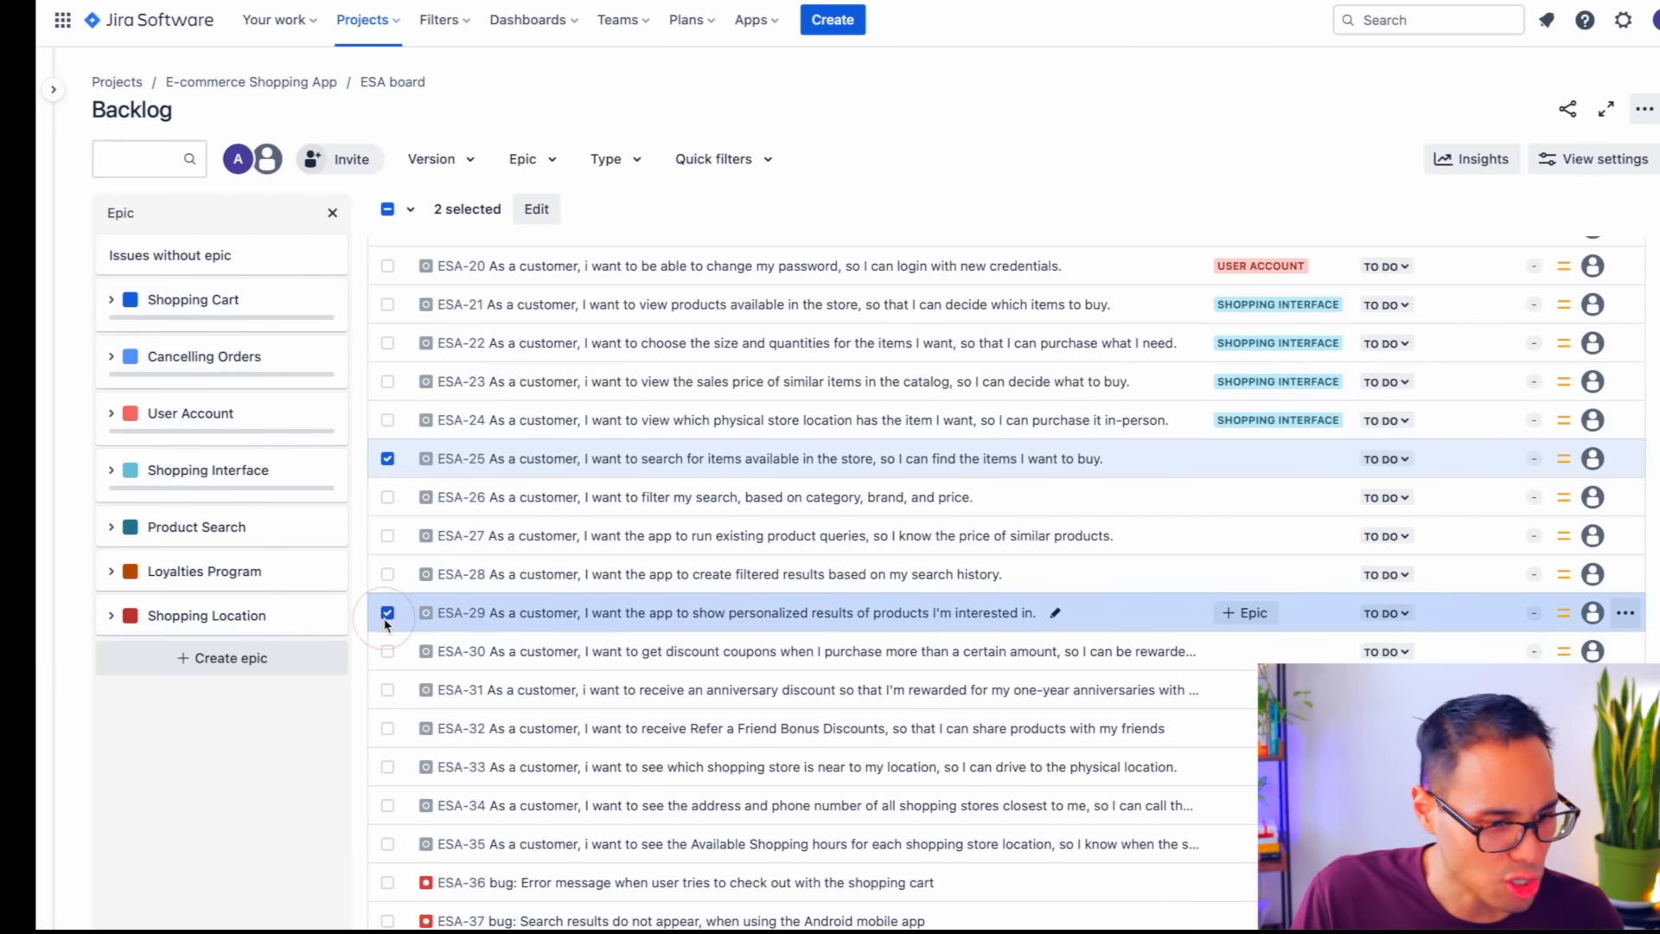
{"action": "left_click", "coordinate": [388, 574]}
{"action": "left_click", "coordinate": [387, 535]}
{"action": "left_click", "coordinate": [387, 497]}
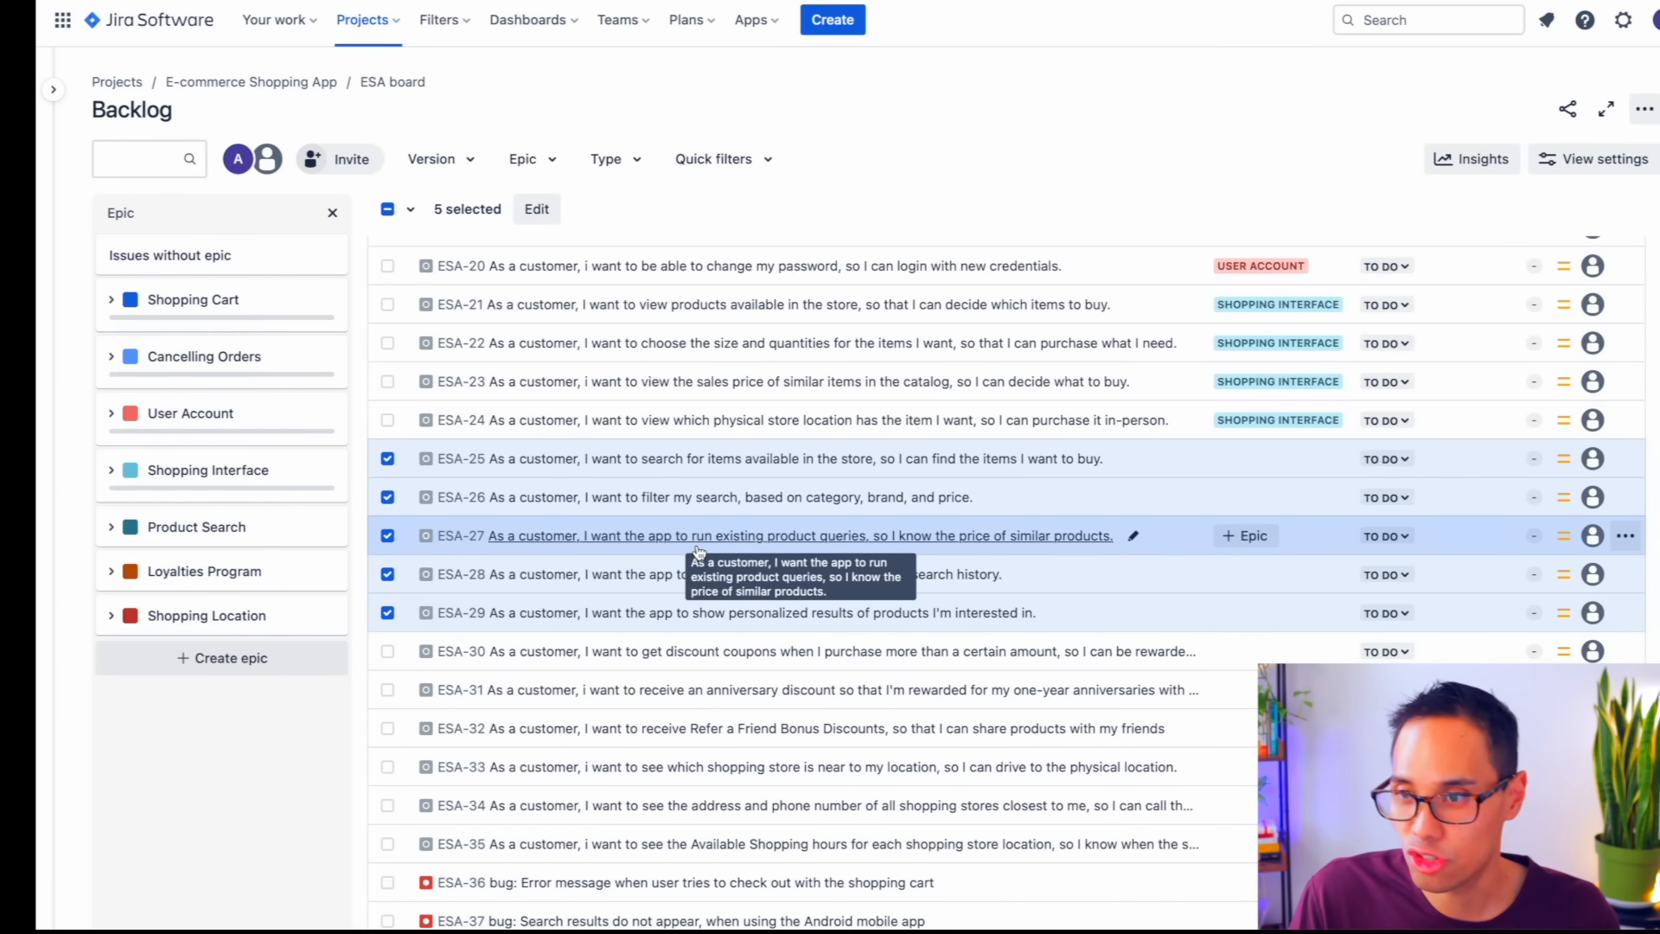
{"action": "left_click_drag", "start_coordinate": [813, 567], "coordinate": [735, 547]}
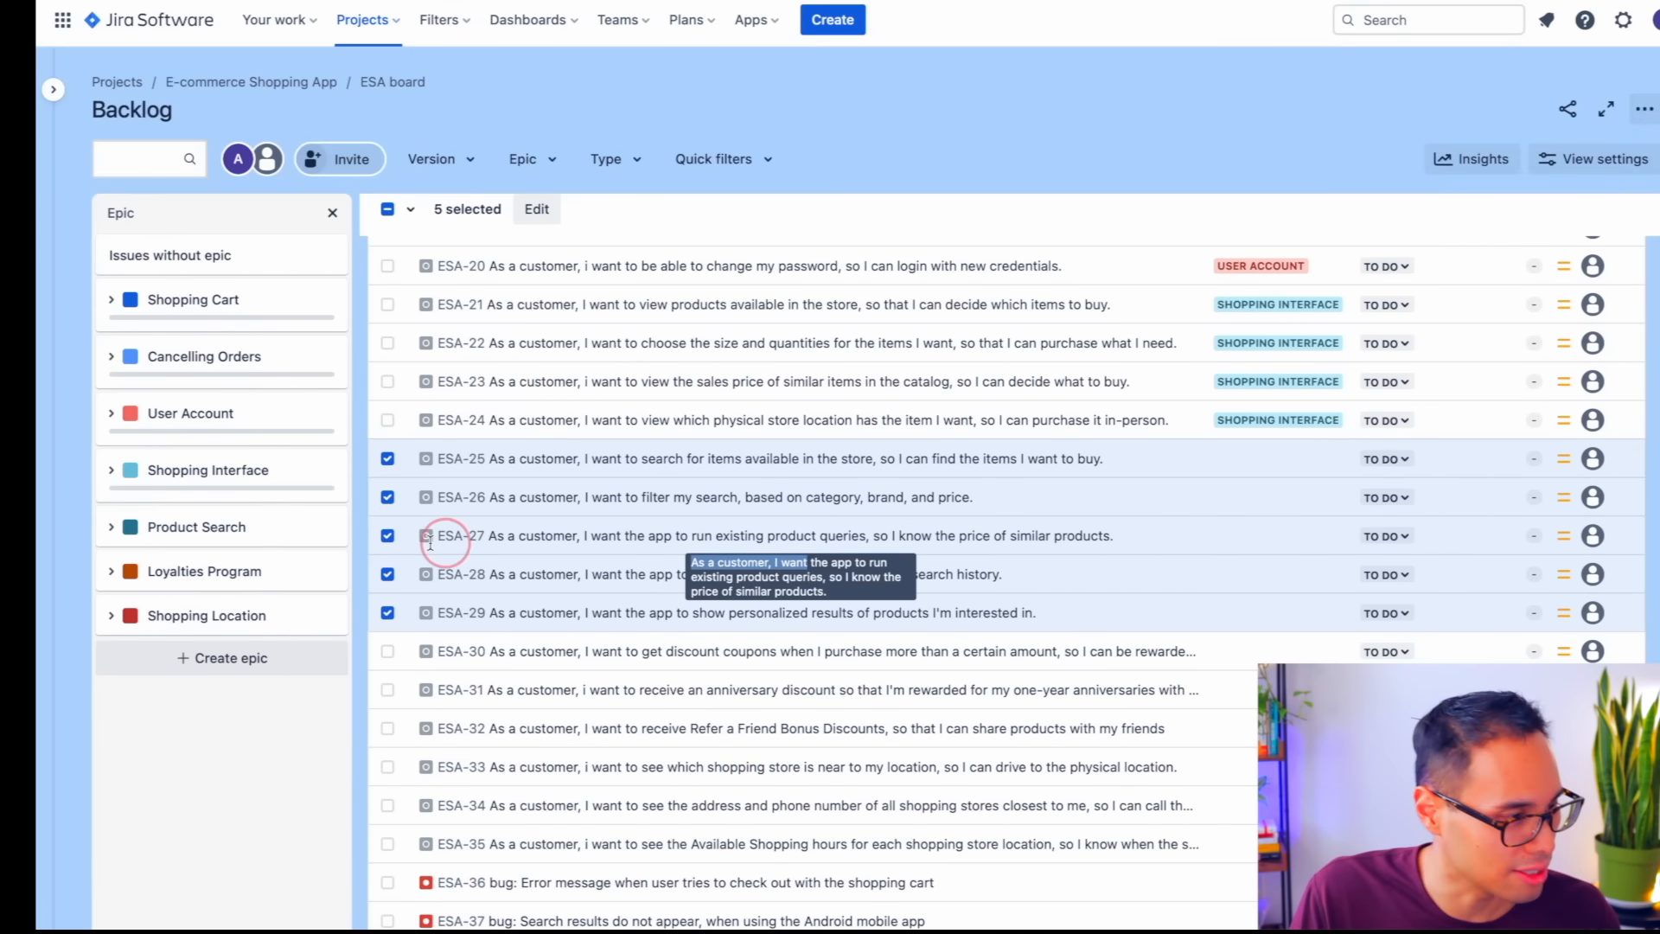
{"action": "left_click", "coordinate": [322, 542]}
{"action": "left_click_drag", "start_coordinate": [583, 537], "coordinate": [255, 542]}
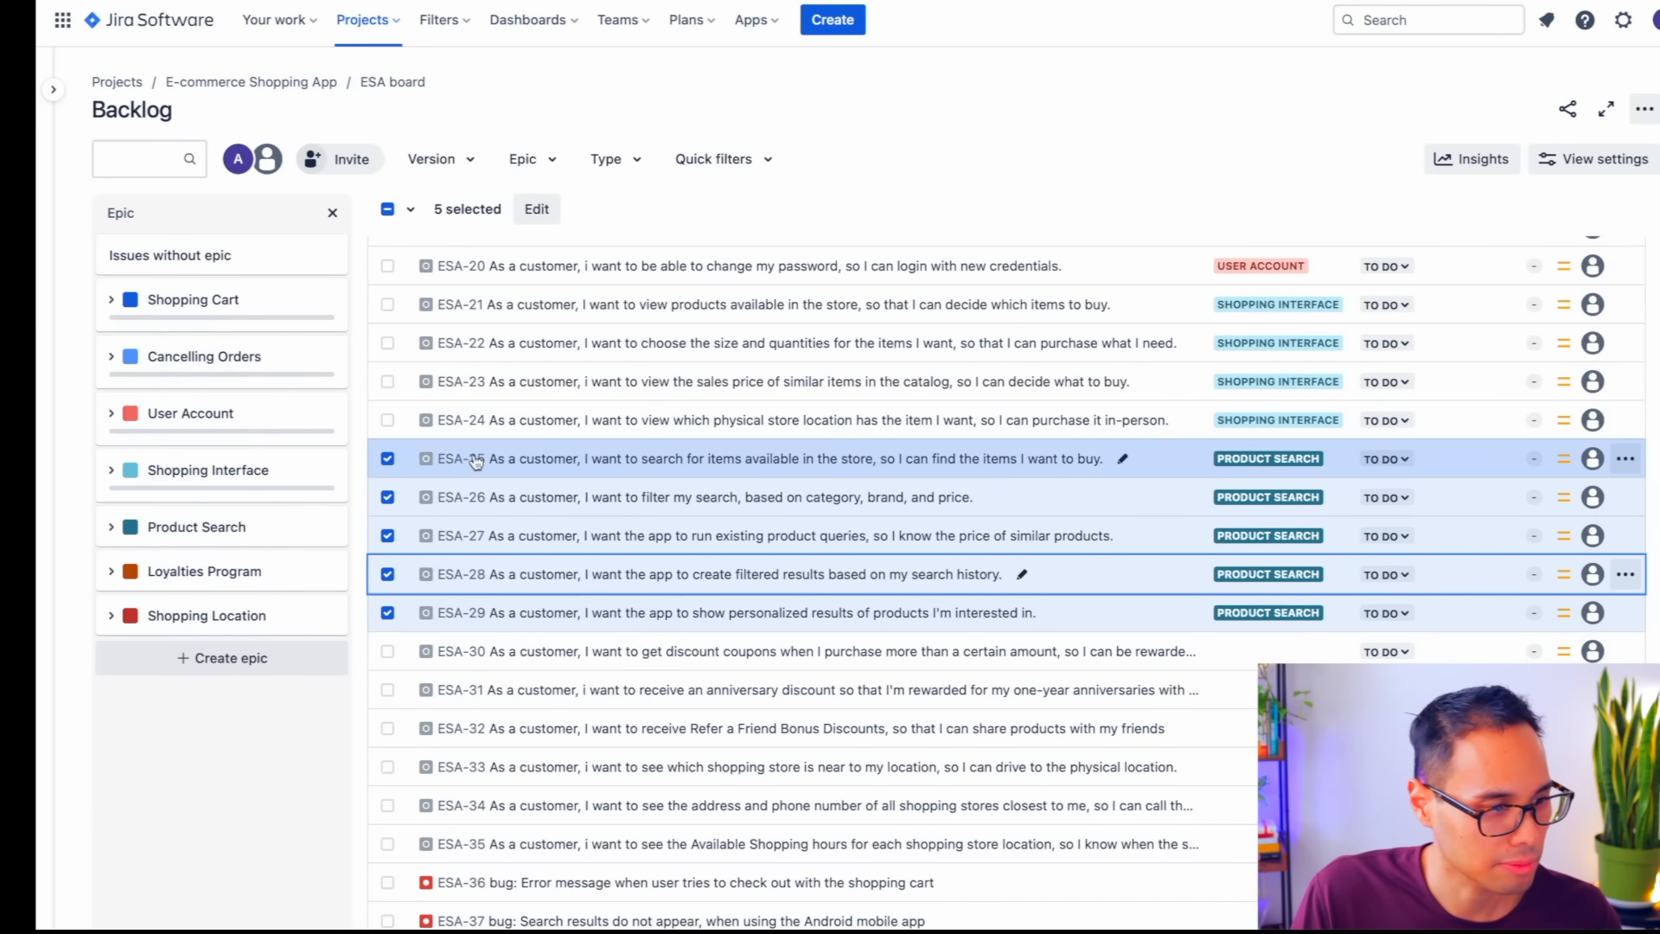
{"action": "left_click", "coordinate": [388, 458]}
{"action": "left_click", "coordinate": [387, 497]}
{"action": "left_click", "coordinate": [388, 536]}
{"action": "left_click", "coordinate": [387, 574]}
{"action": "left_click", "coordinate": [387, 612]}
- Assign the discount and coupon stories ESA-30 through ESA-32 to the Loyalties Program epic and clear the selection
{"action": "scroll", "coordinate": [726, 644], "scroll_direction": "down", "scroll_amount": 2}
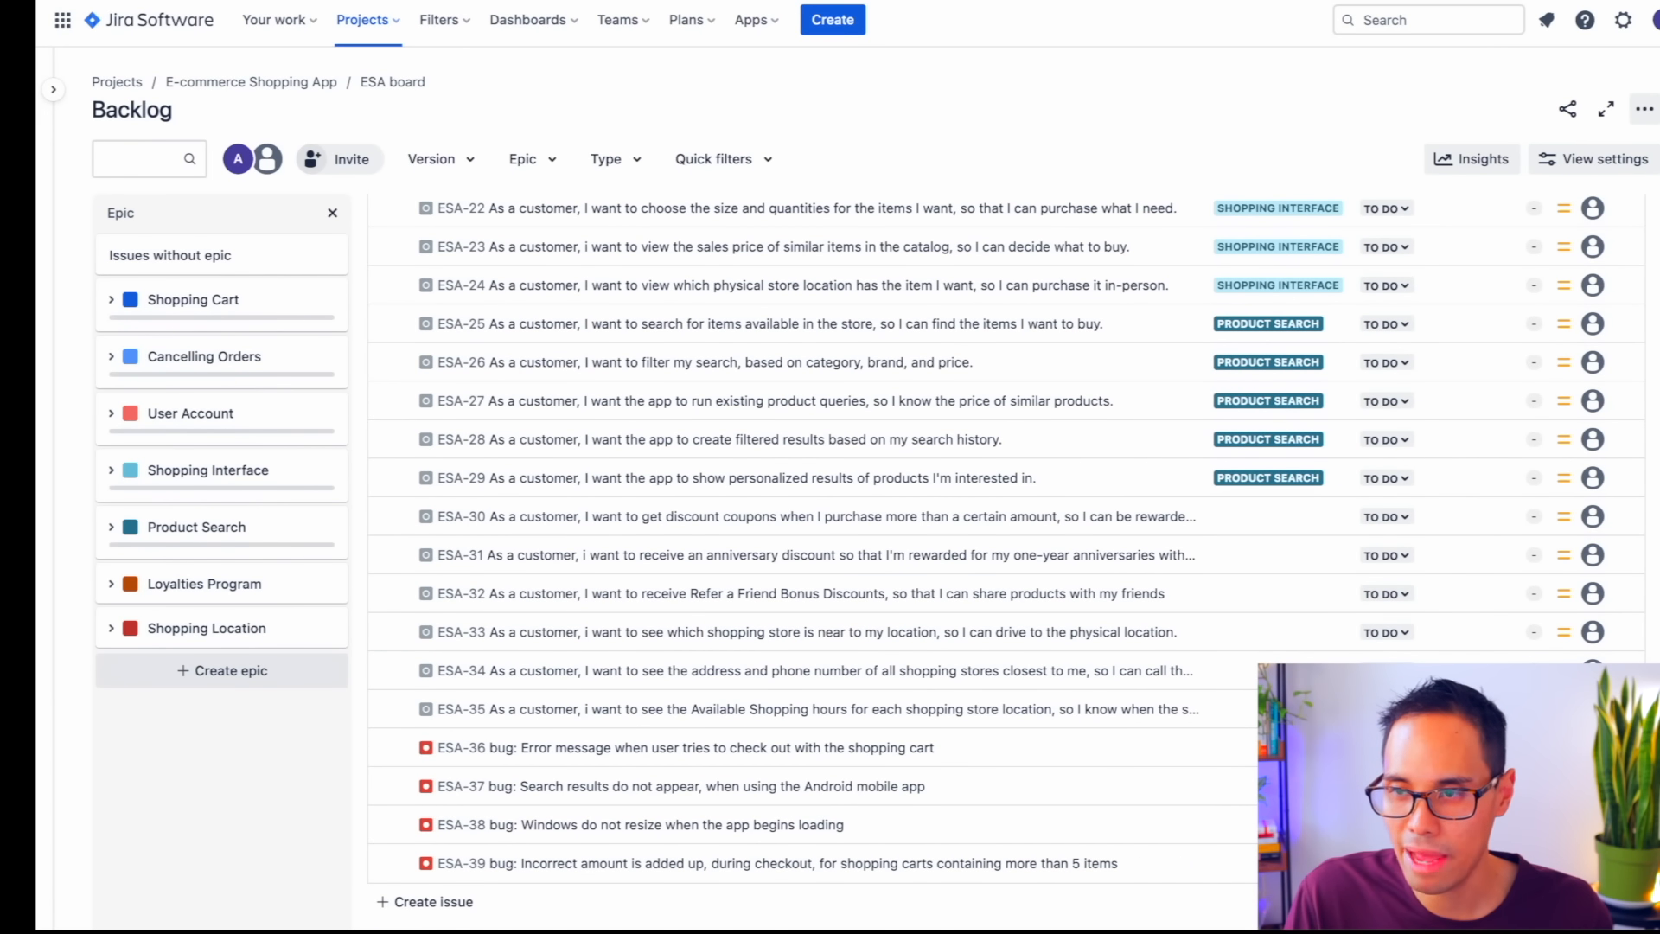
{"action": "left_click", "coordinate": [387, 517]}
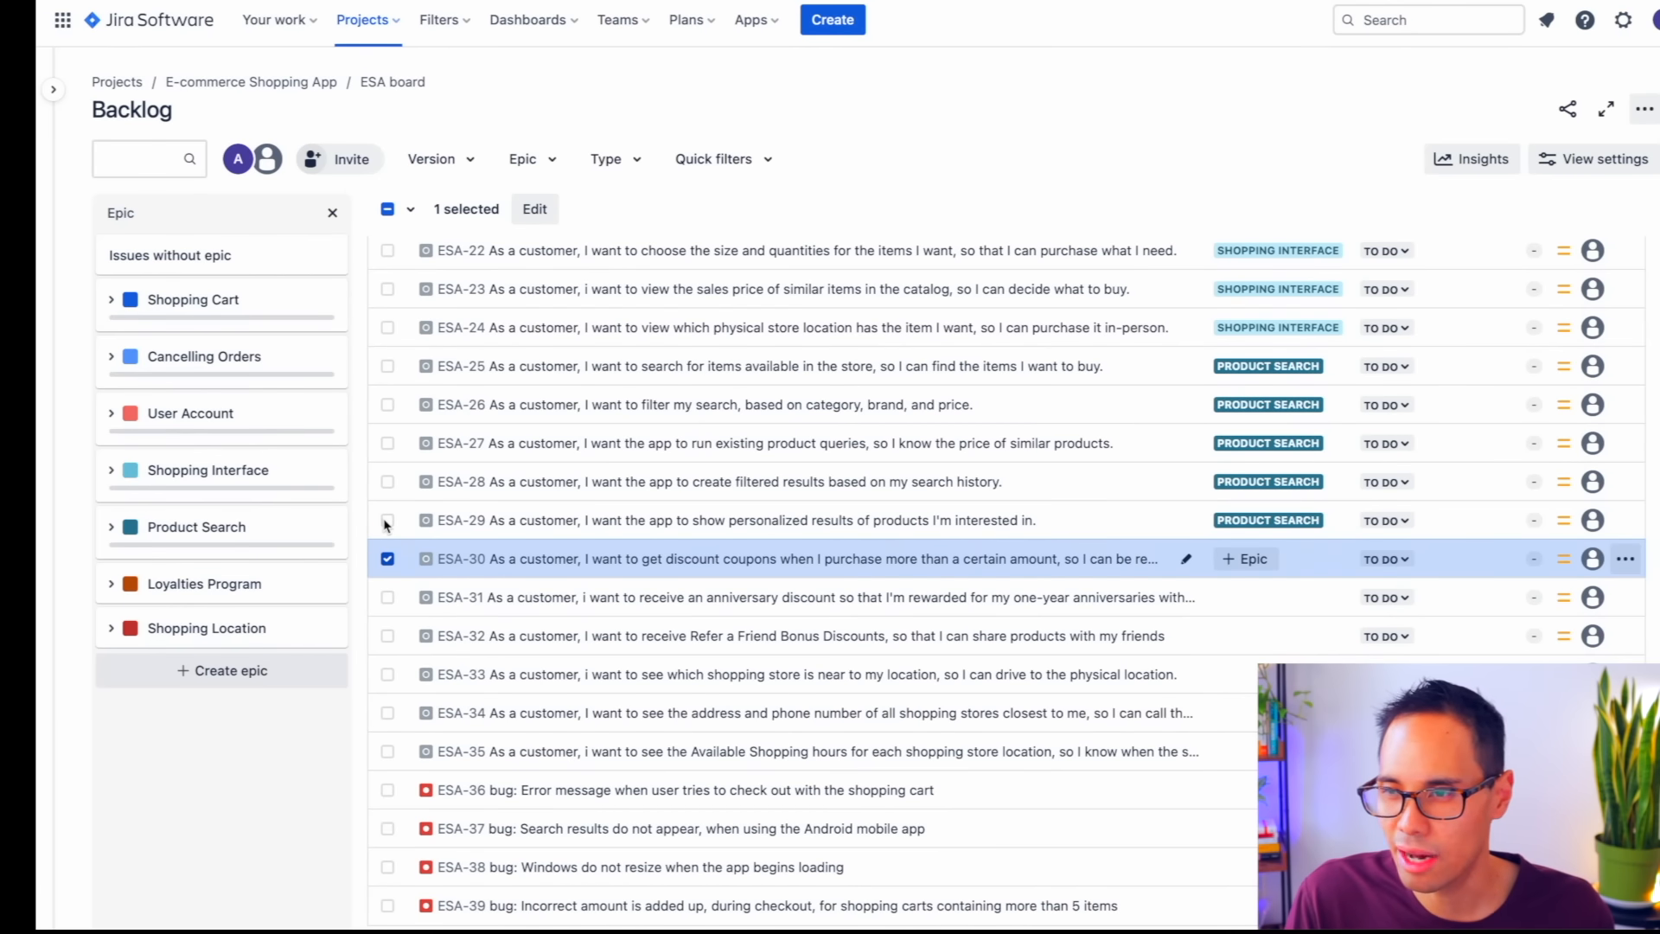
{"action": "left_click", "coordinate": [383, 600]}
{"action": "left_click", "coordinate": [388, 638]}
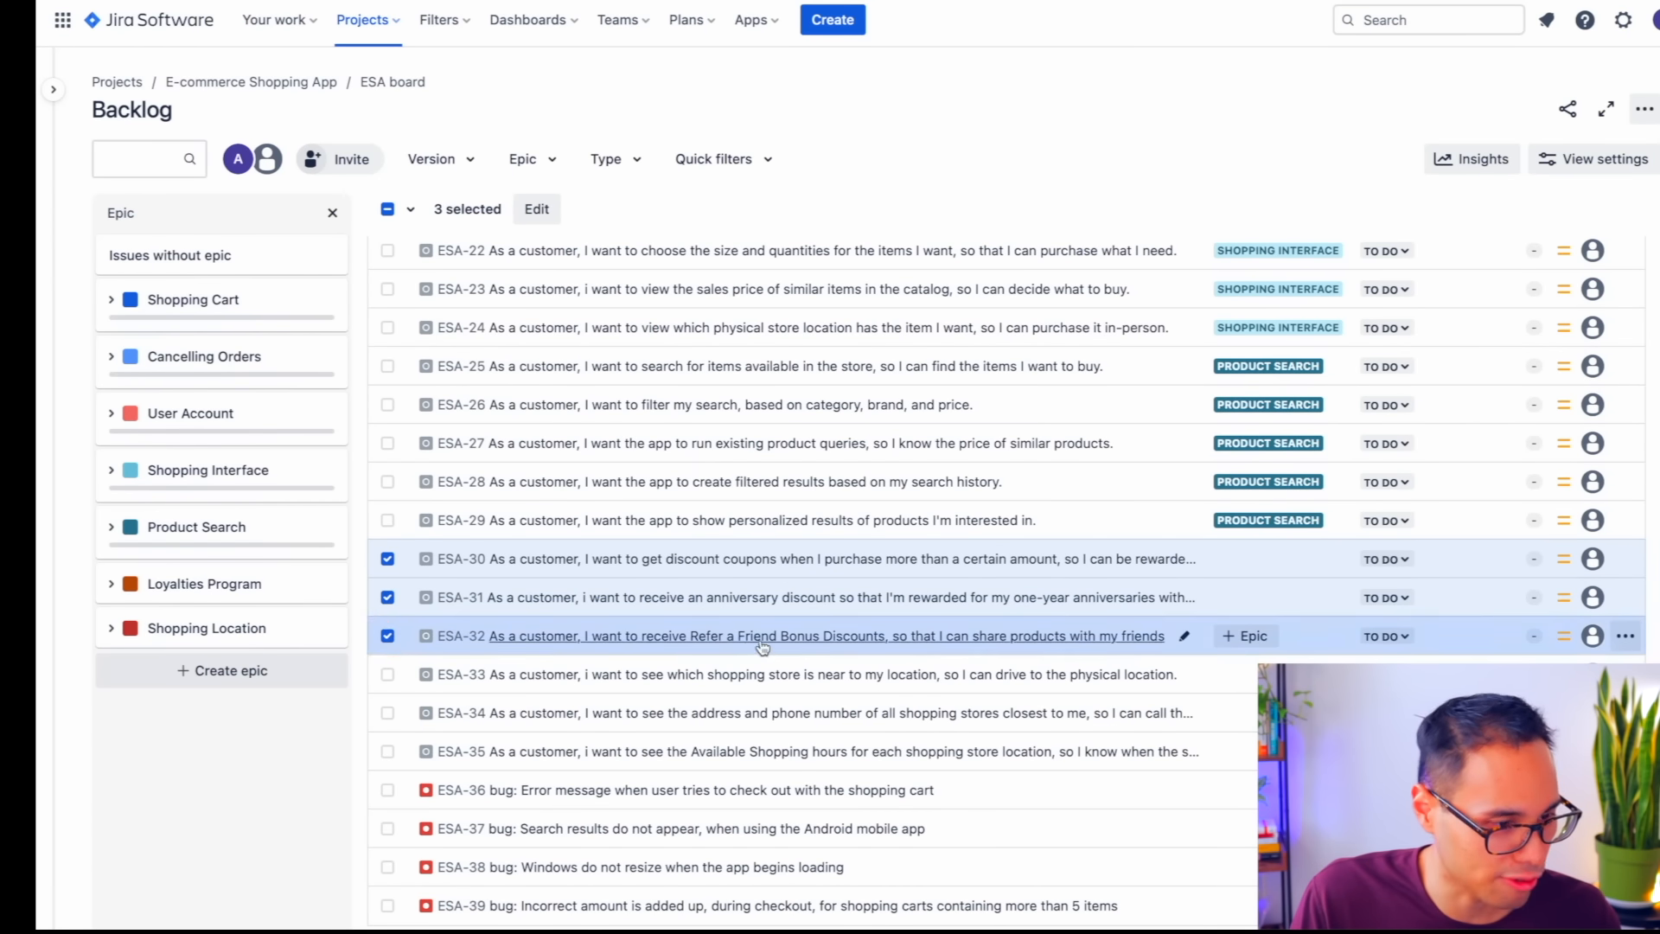
{"action": "left_click_drag", "start_coordinate": [913, 640], "coordinate": [195, 591]}
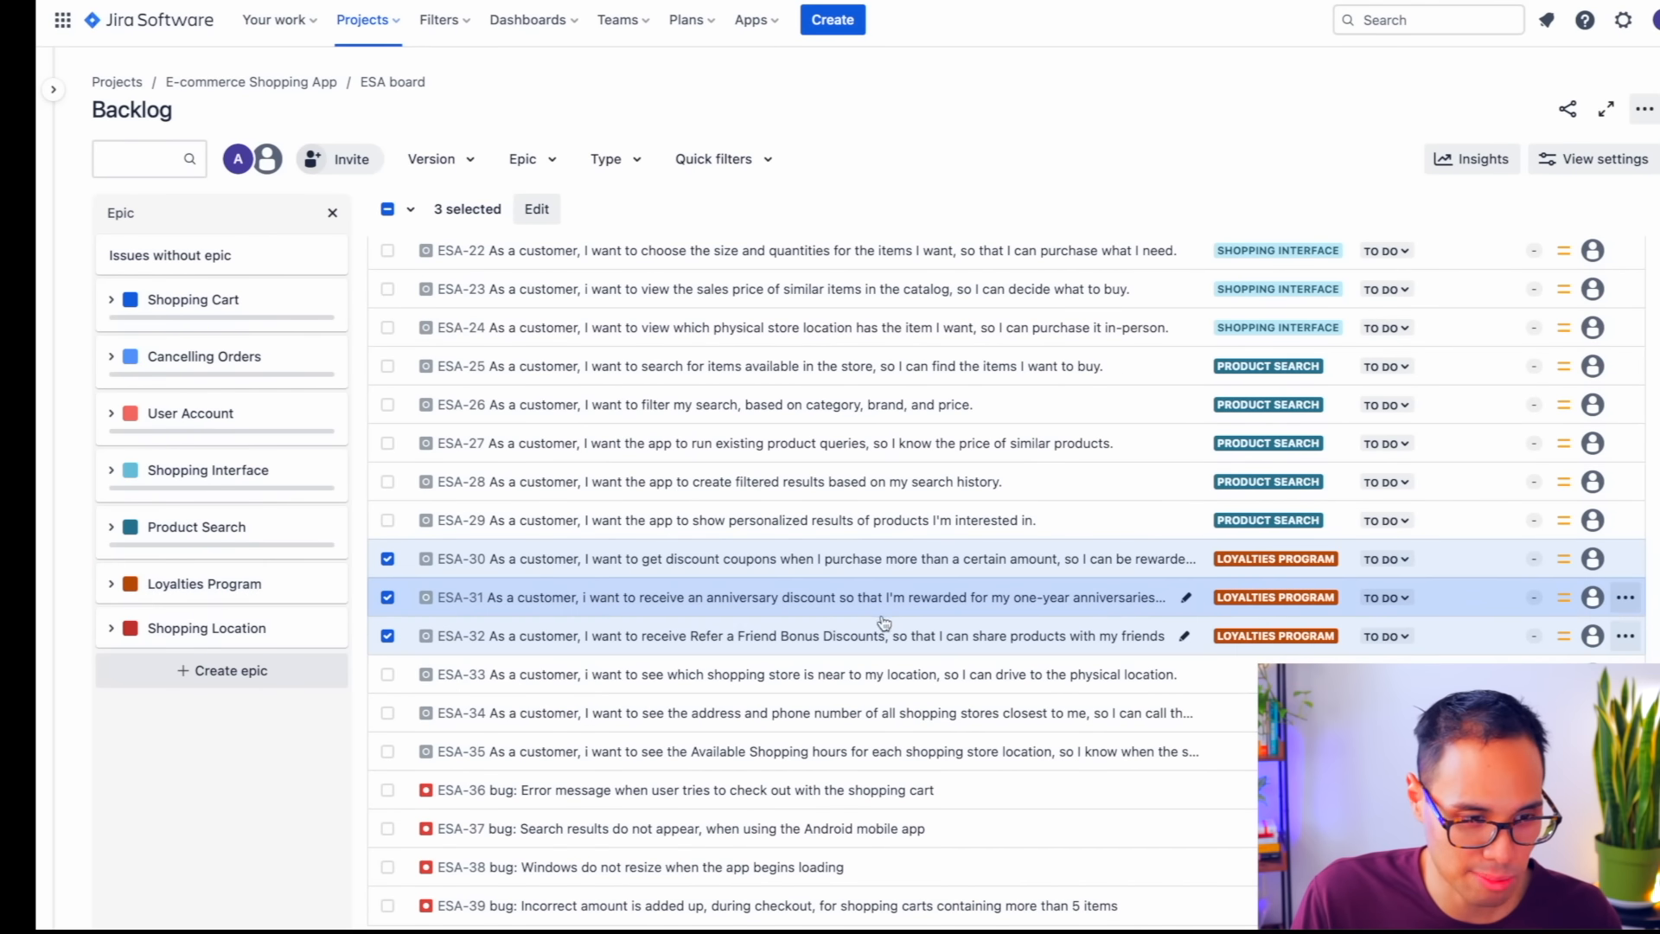
{"action": "left_click", "coordinate": [387, 559]}
{"action": "left_click", "coordinate": [387, 597]}
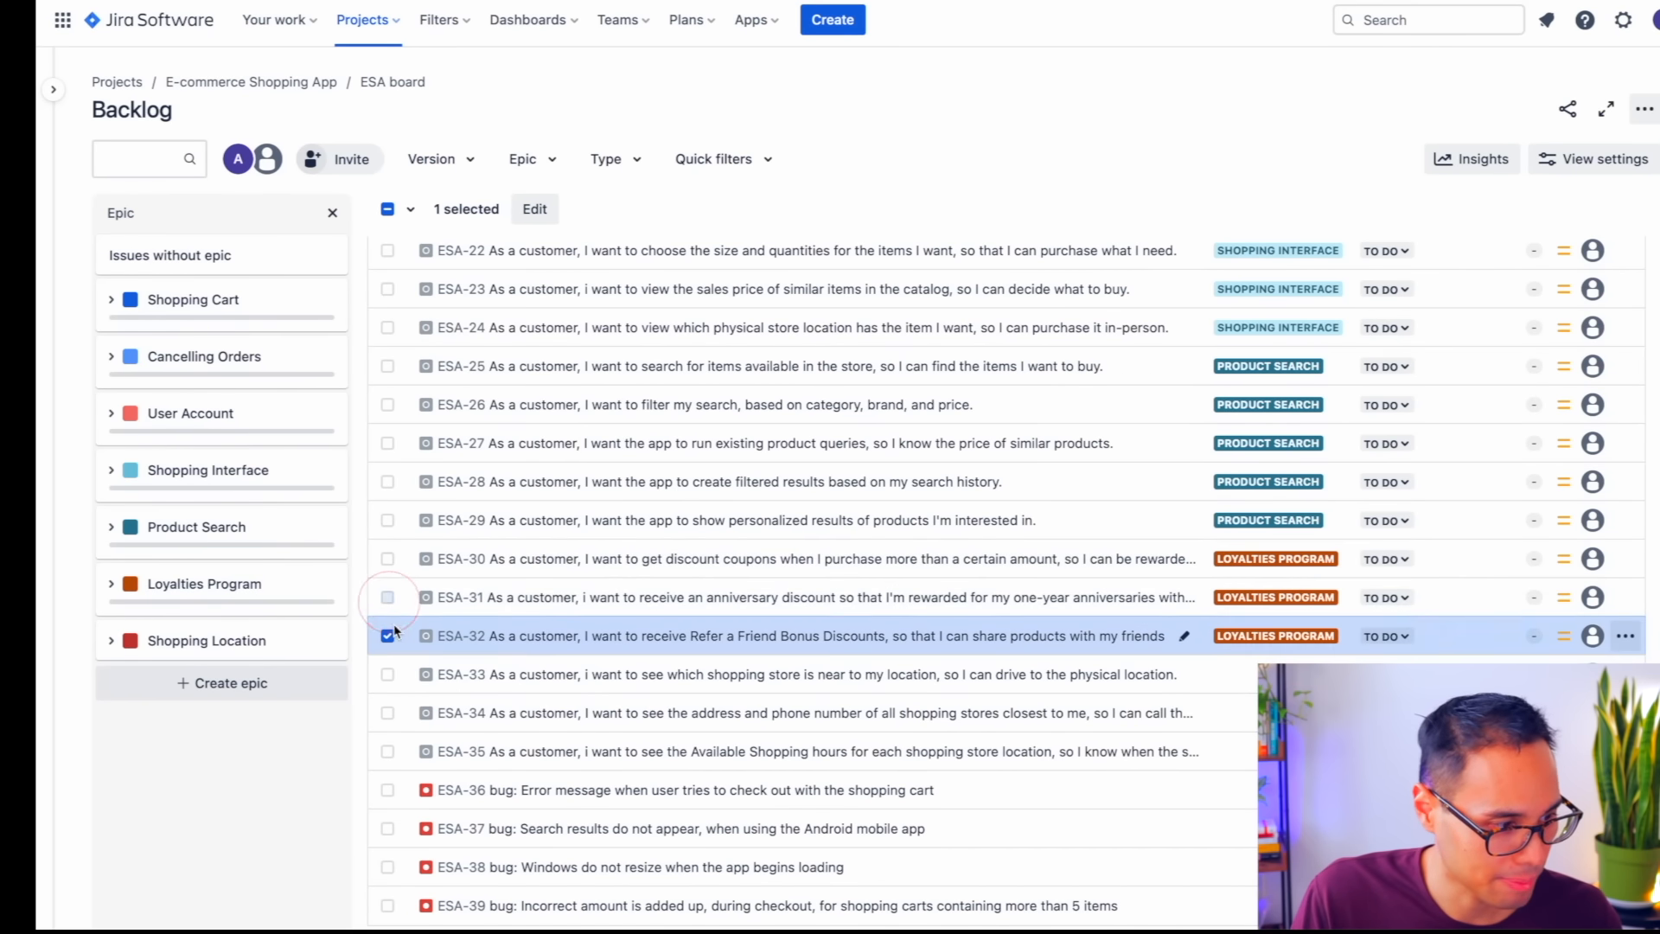
{"action": "left_click", "coordinate": [387, 636]}
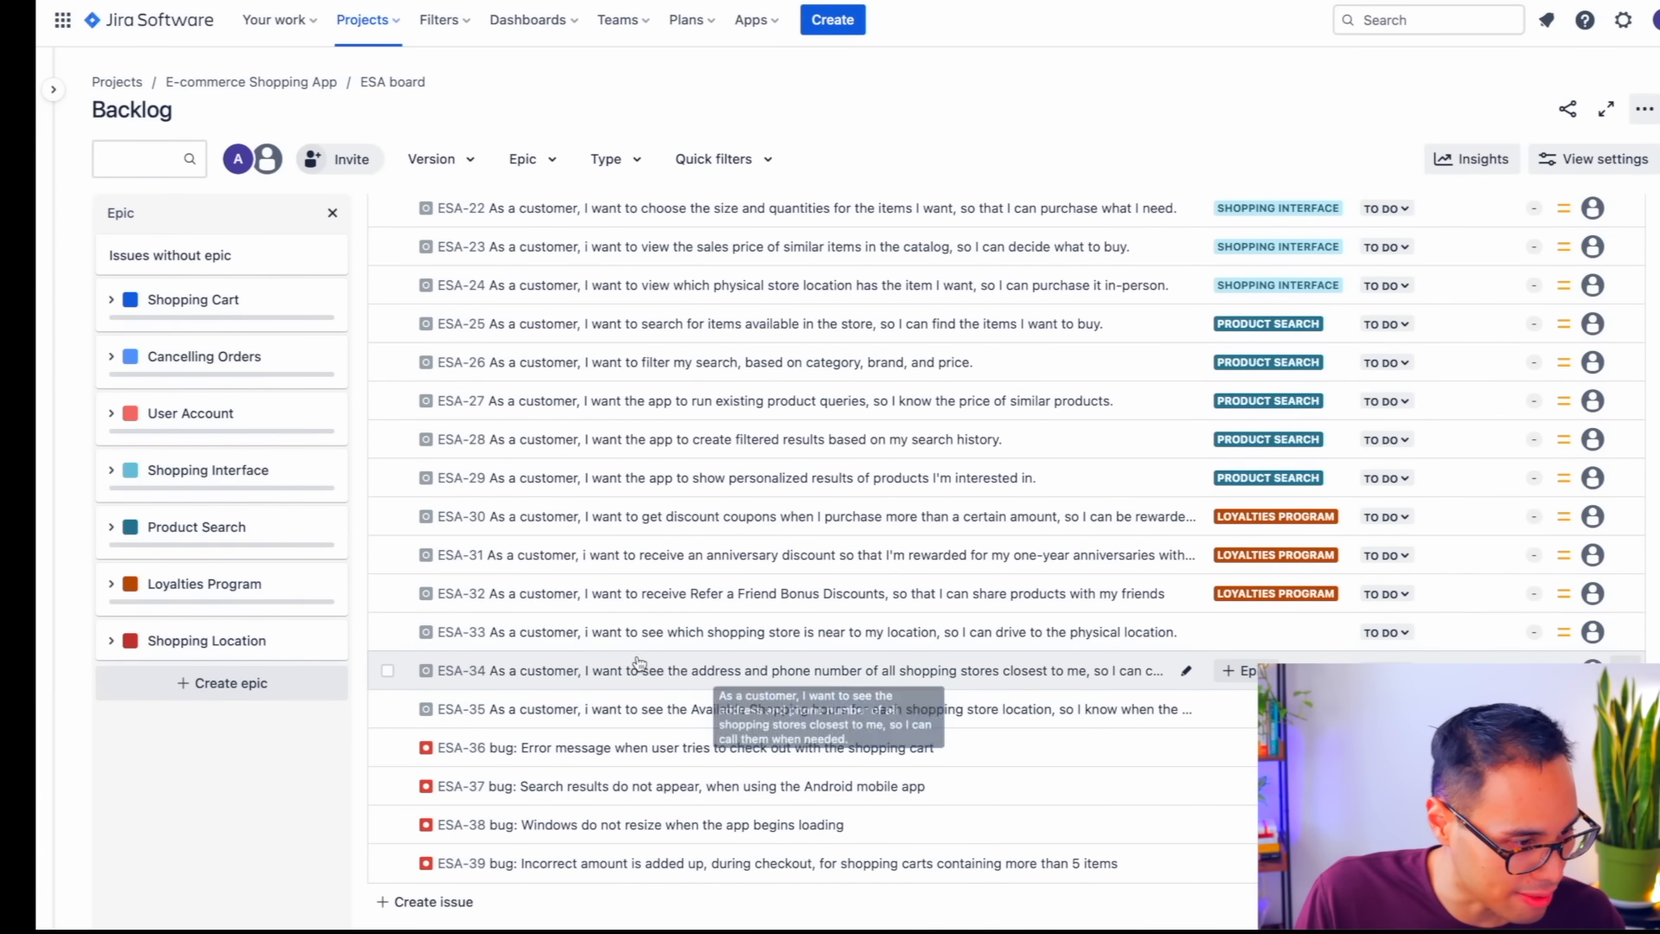
- Assign the store location stories ESA-33 through ESA-35 to the Shopping Location epic and clear the selection
{"action": "left_click", "coordinate": [385, 637]}
{"action": "left_click", "coordinate": [387, 712]}
{"action": "left_click", "coordinate": [387, 751]}
{"action": "left_click_drag", "start_coordinate": [713, 741], "coordinate": [221, 656]}
{"action": "left_click", "coordinate": [387, 677]}
{"action": "left_click", "coordinate": [387, 713]}
{"action": "left_click", "coordinate": [387, 751]}
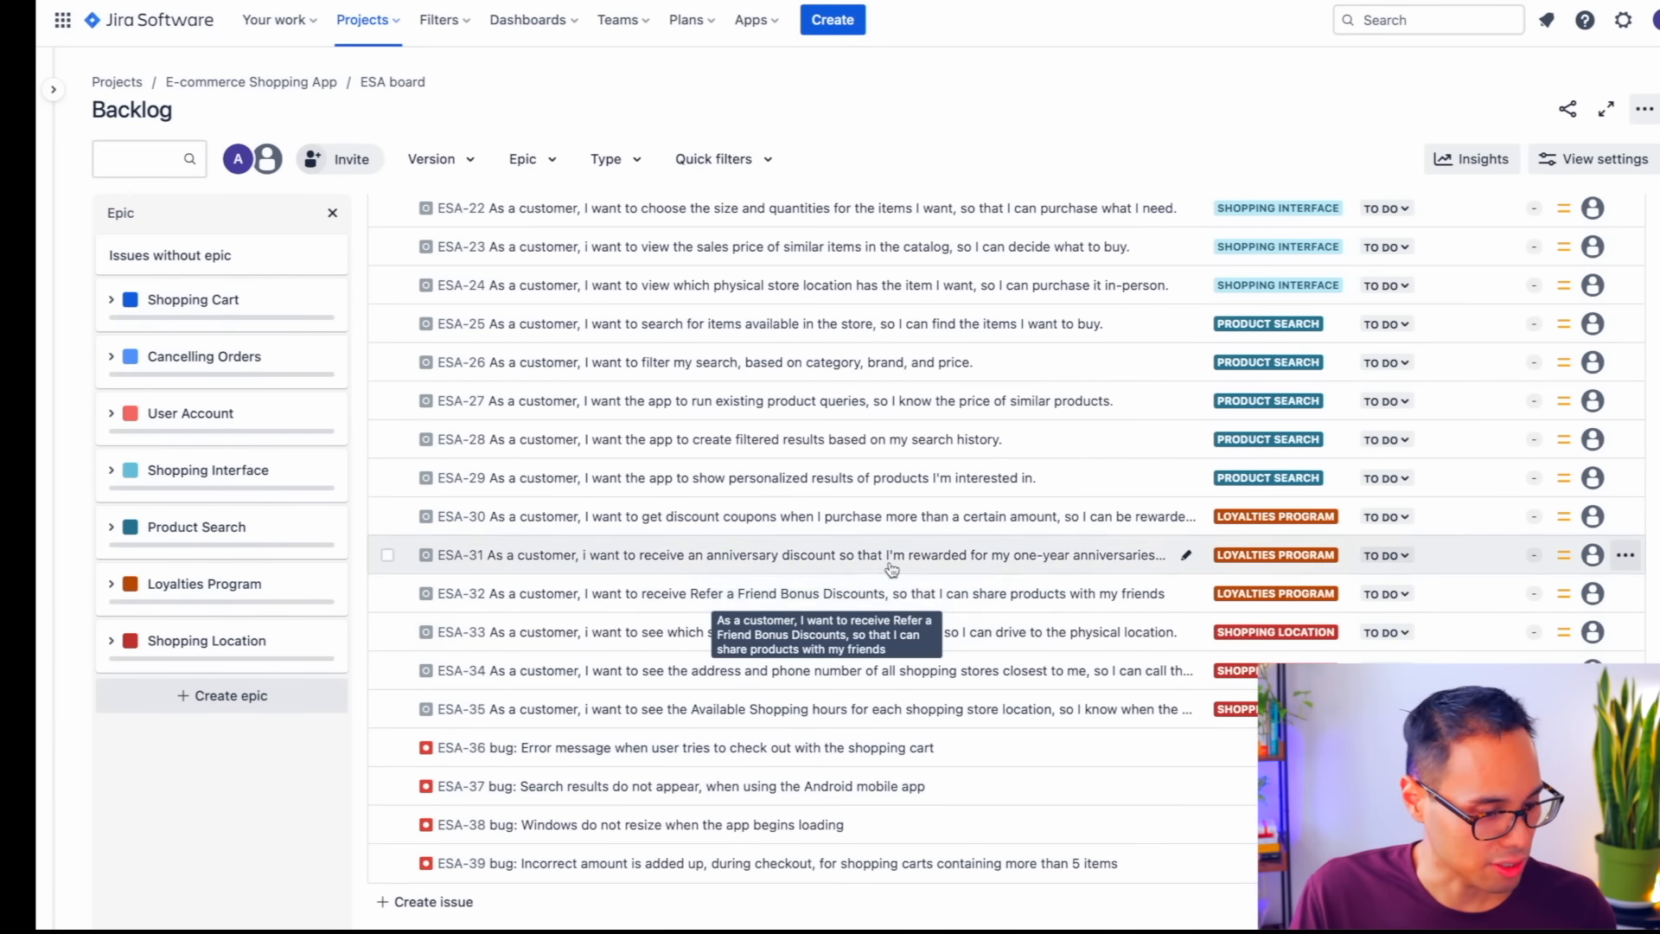
- Look through the whole backlog to check the epic labels on the user stories
{"action": "scroll", "coordinate": [927, 615], "scroll_direction": "up", "scroll_amount": 2}
{"action": "scroll", "coordinate": [927, 615], "scroll_direction": "up", "scroll_amount": 5}
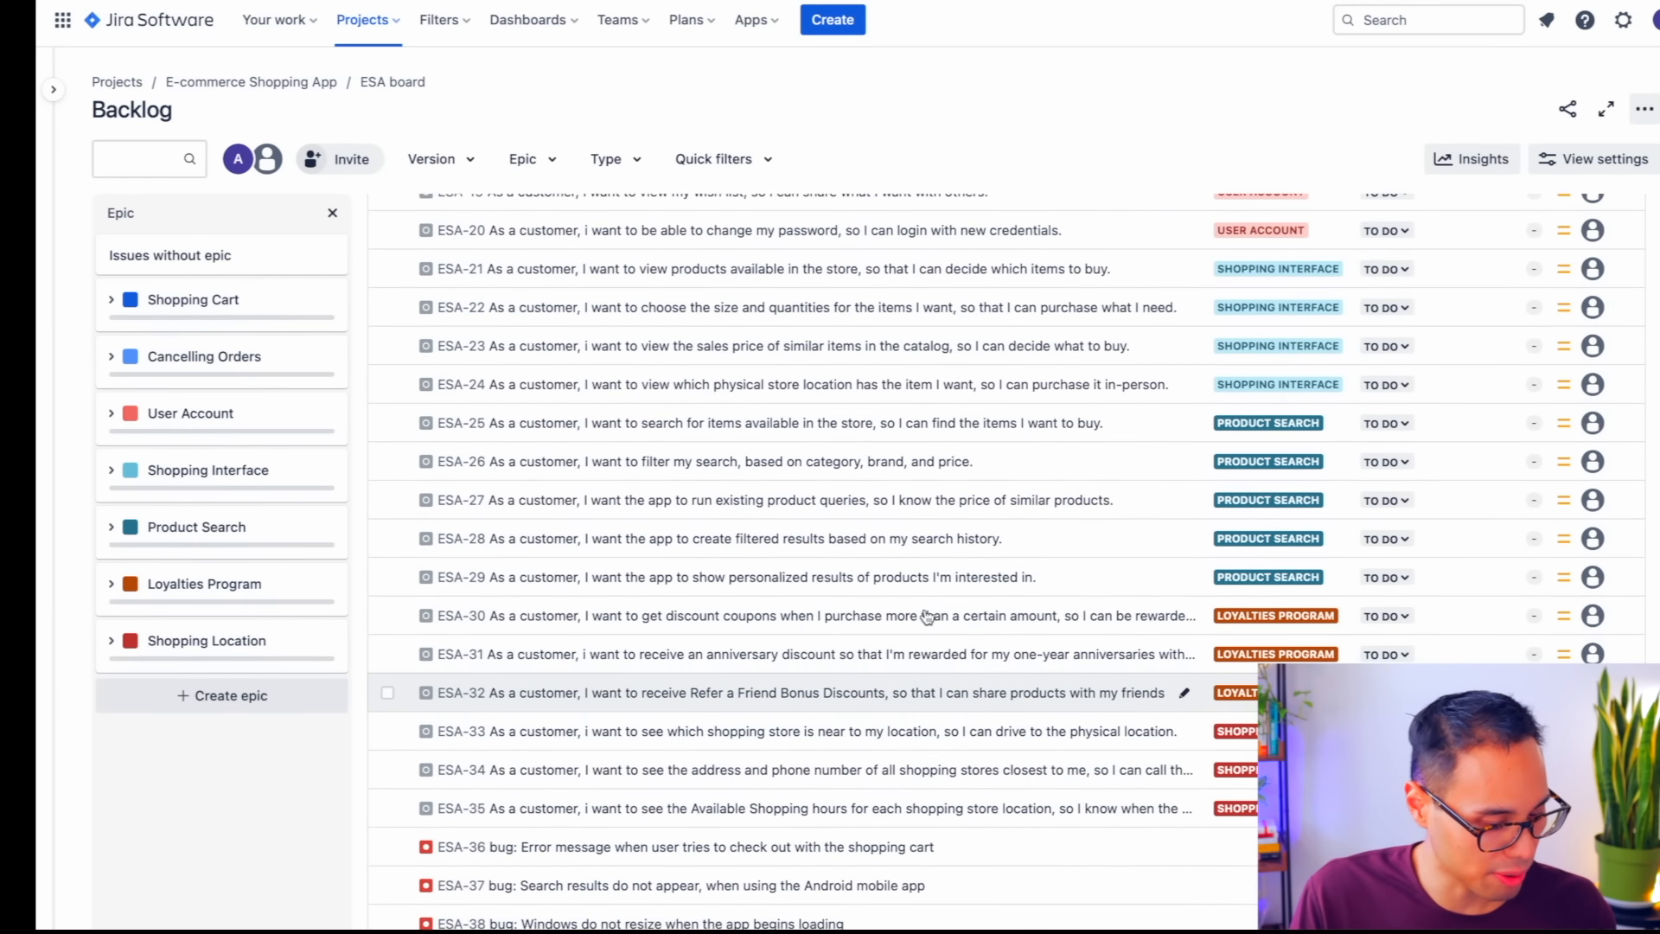
{"action": "scroll", "coordinate": [927, 616], "scroll_direction": "up", "scroll_amount": 5}
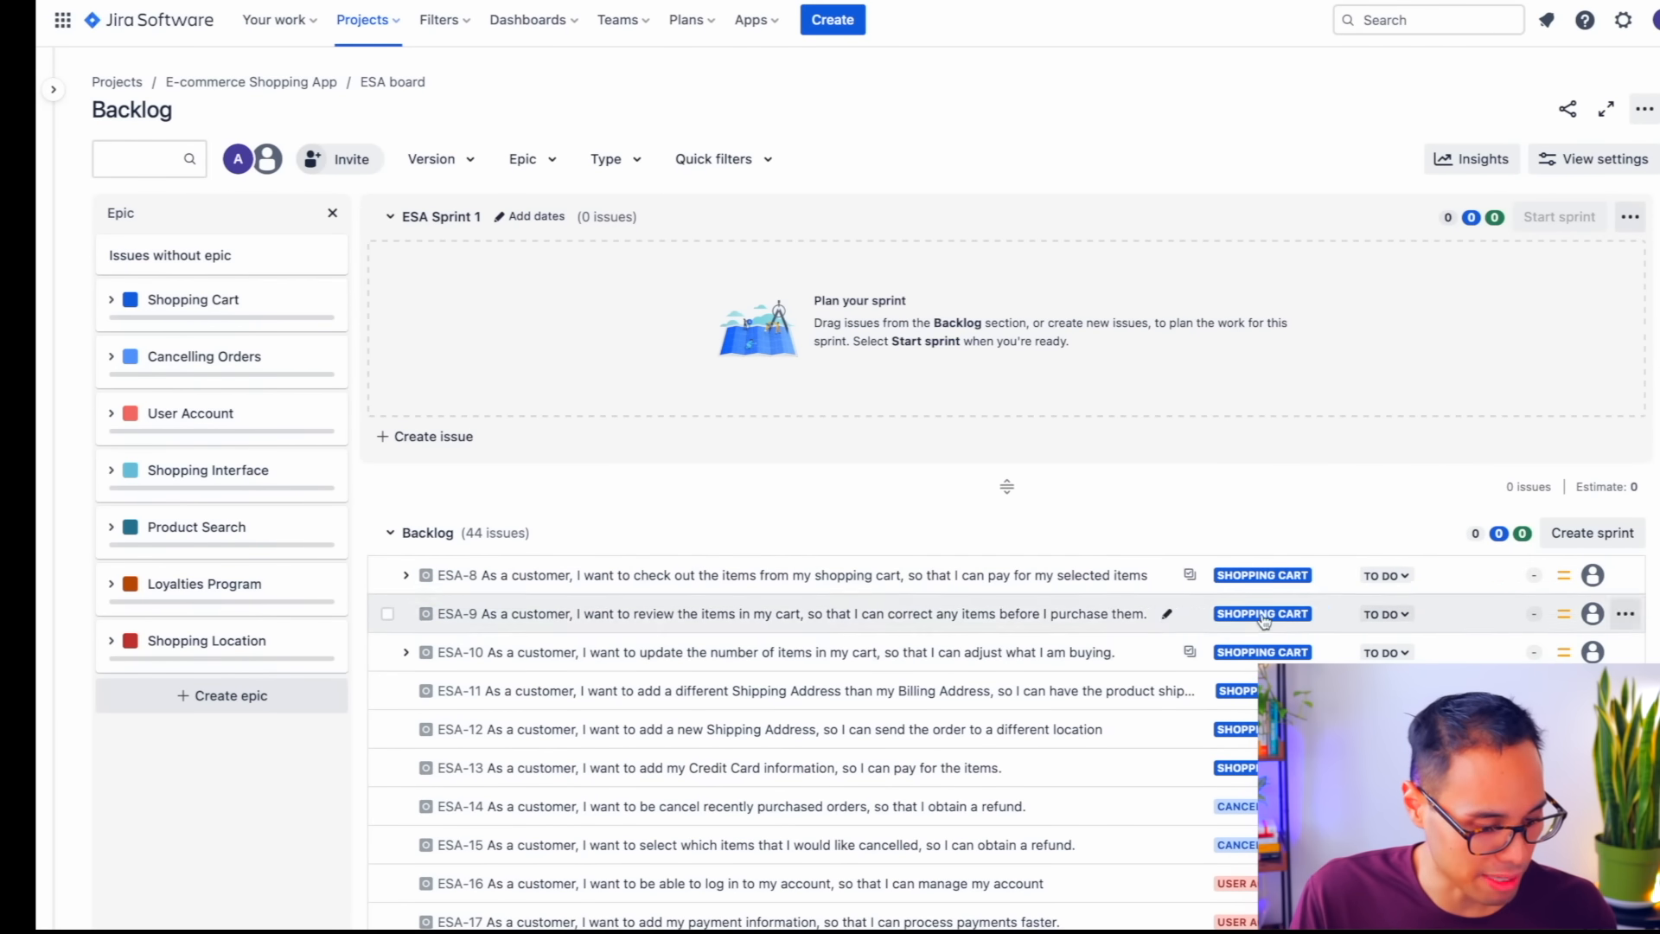
{"action": "scroll", "coordinate": [940, 688], "scroll_direction": "down", "scroll_amount": 2}
{"action": "scroll", "coordinate": [1275, 658], "scroll_direction": "down", "scroll_amount": 8}
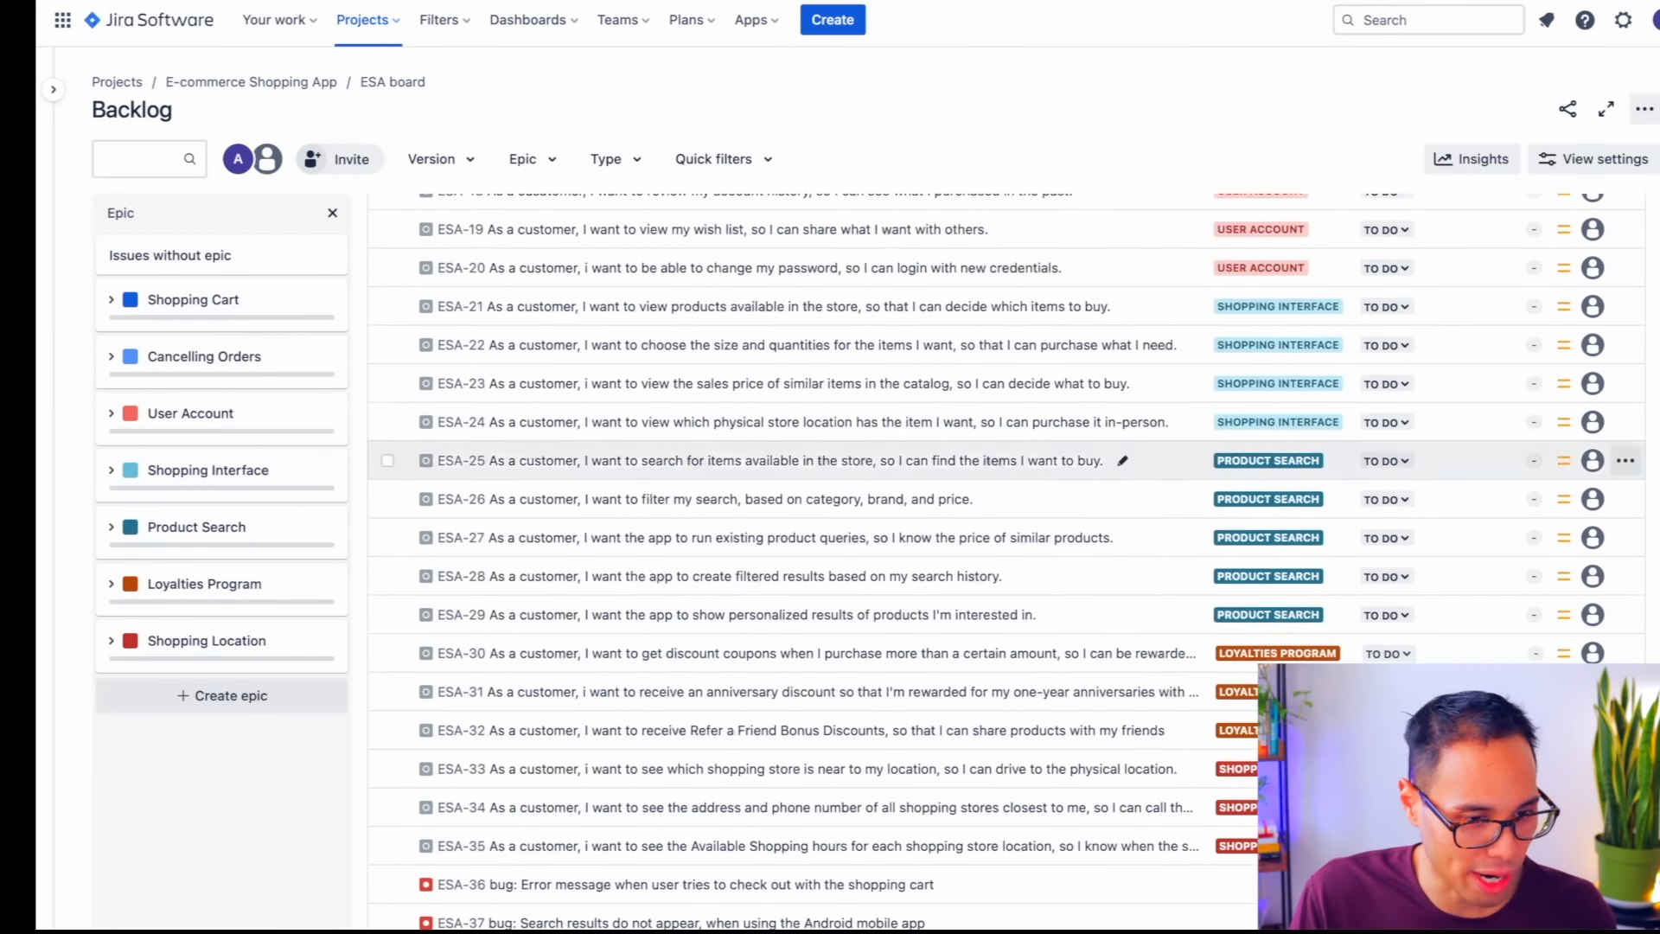
{"action": "scroll", "coordinate": [1275, 659], "scroll_direction": "up", "scroll_amount": 4}
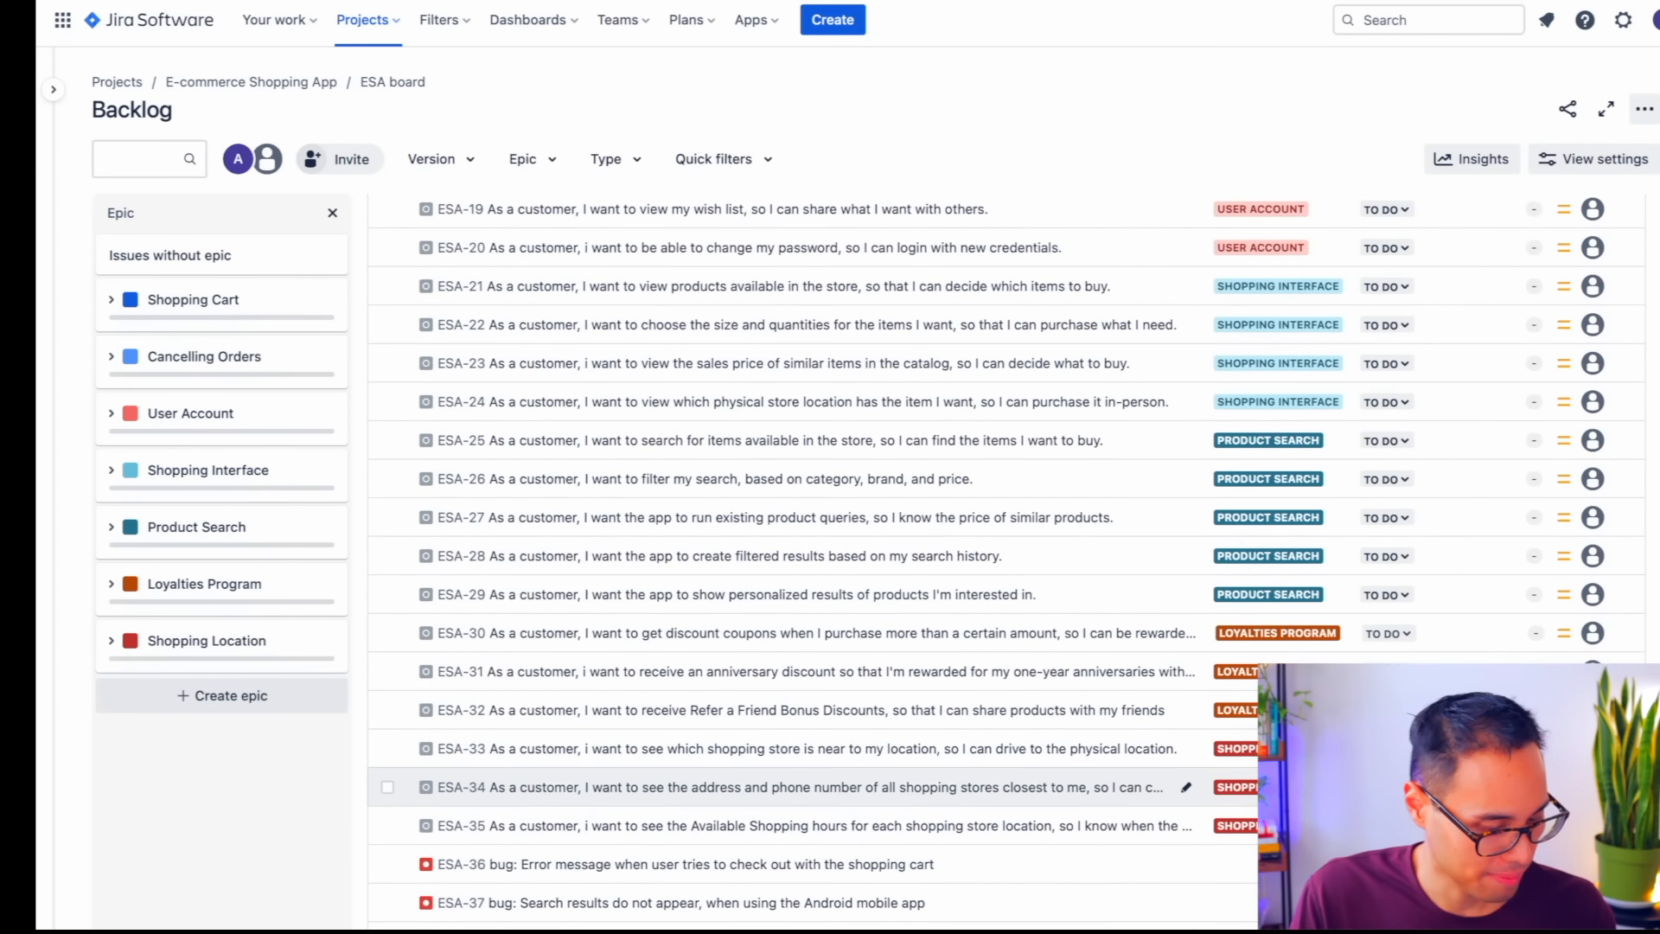
{"action": "scroll", "coordinate": [796, 474], "scroll_direction": "up", "scroll_amount": 6}
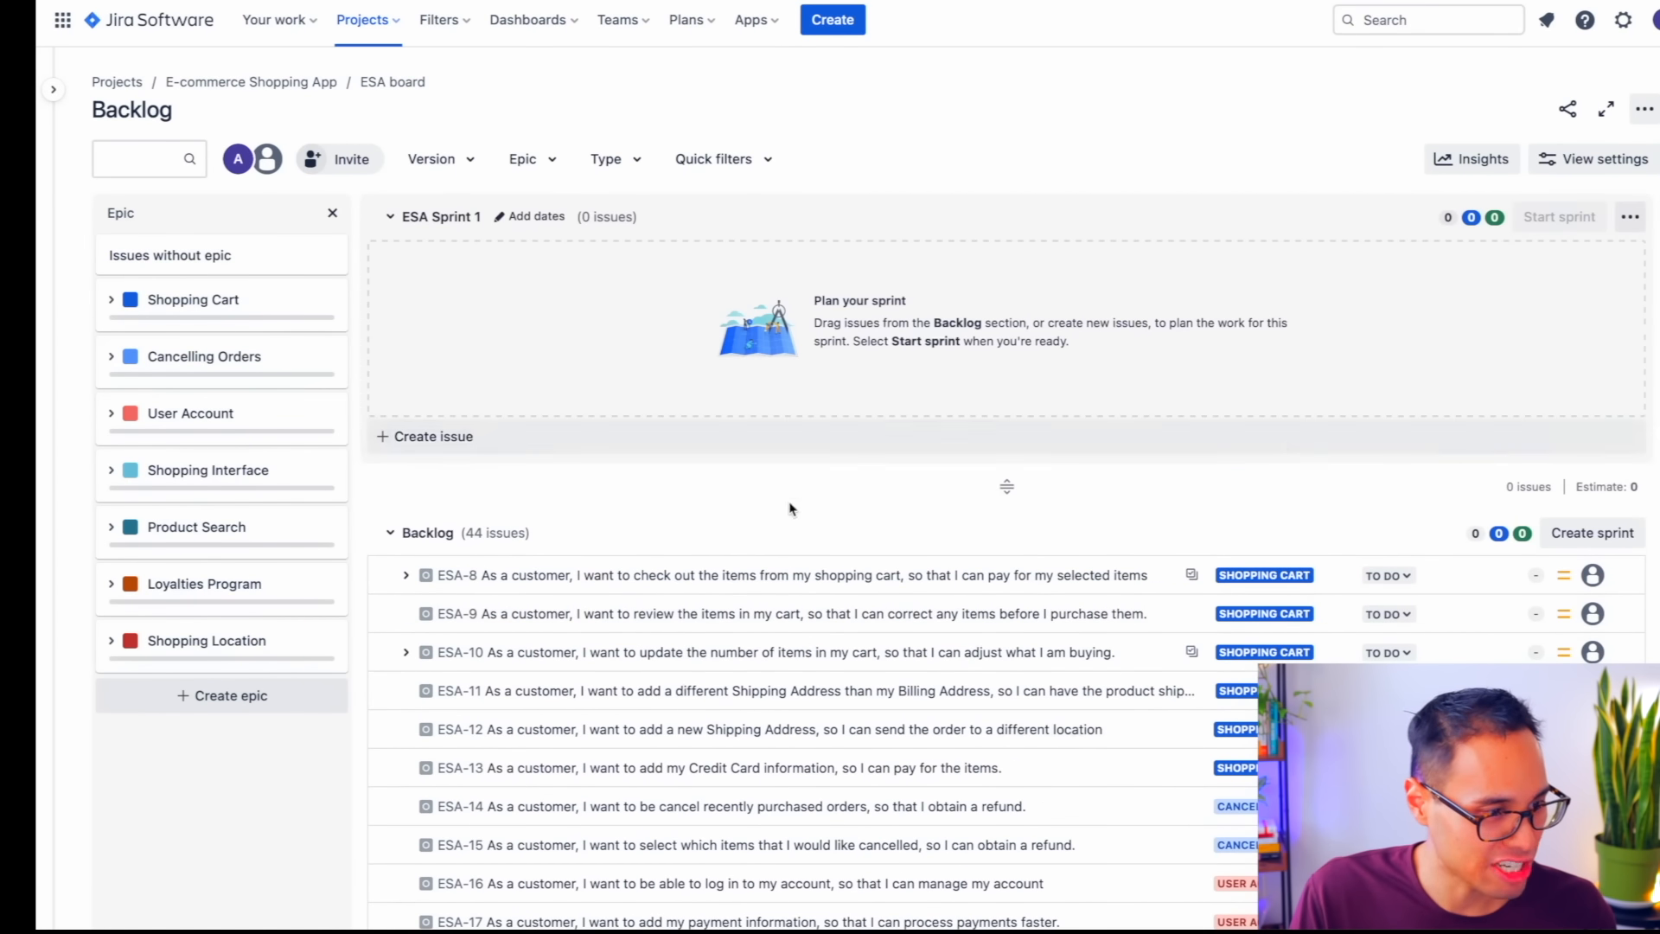
{"action": "scroll", "coordinate": [879, 613], "scroll_direction": "down", "scroll_amount": 1}
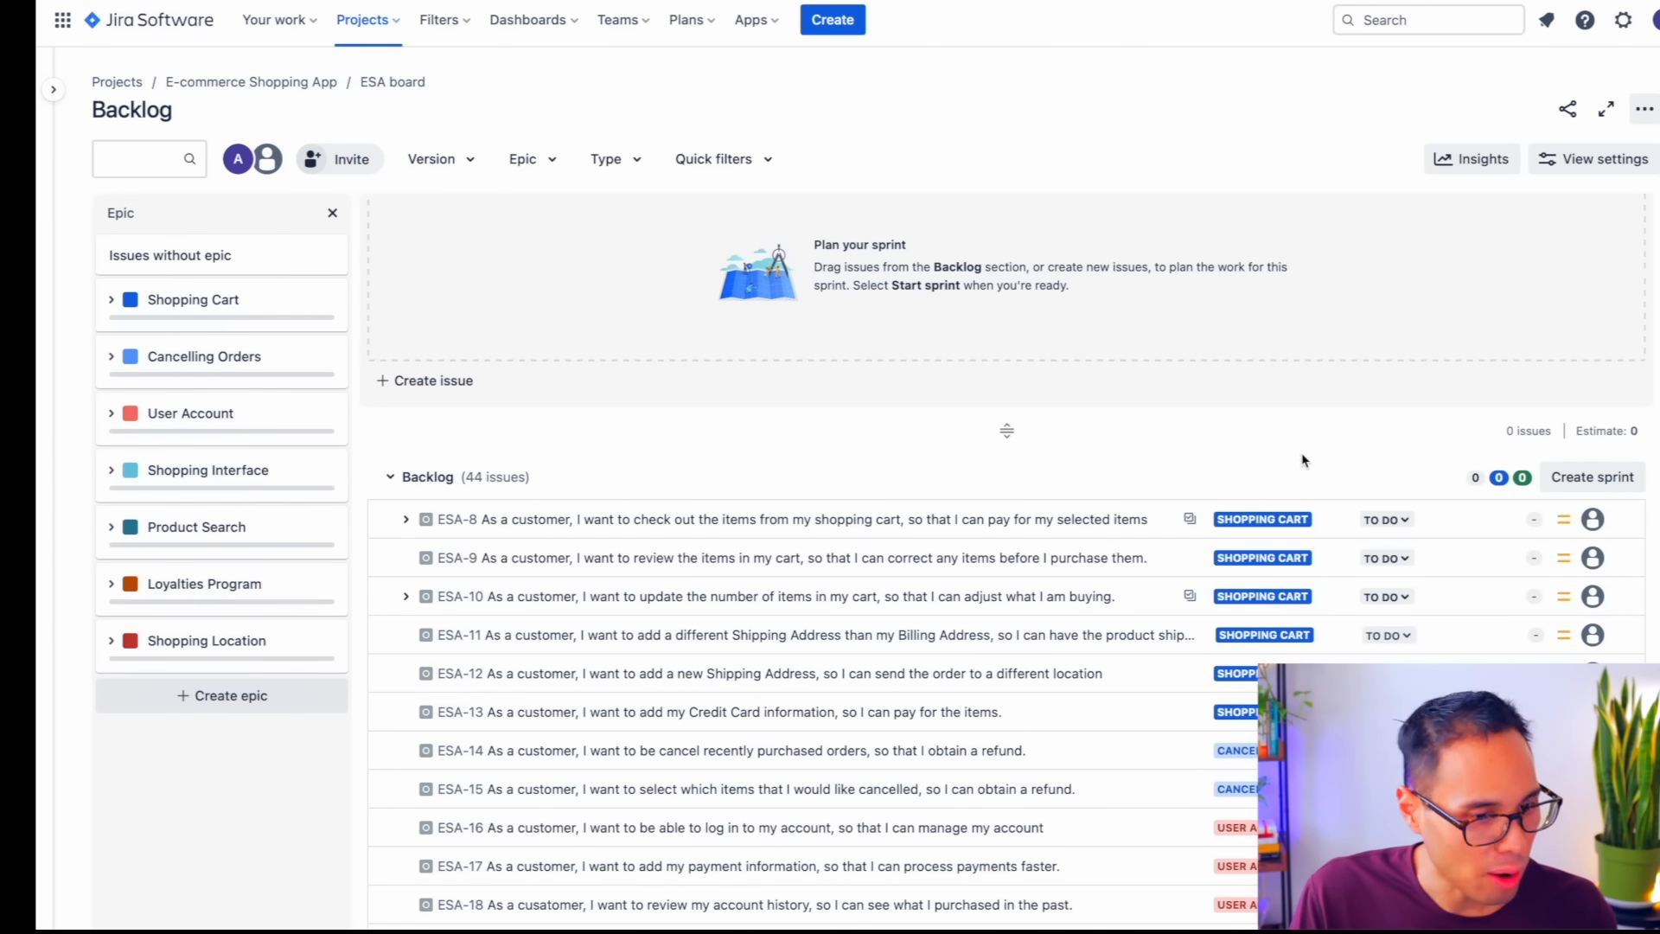
{"action": "scroll", "coordinate": [1277, 461], "scroll_direction": "down", "scroll_amount": 2}
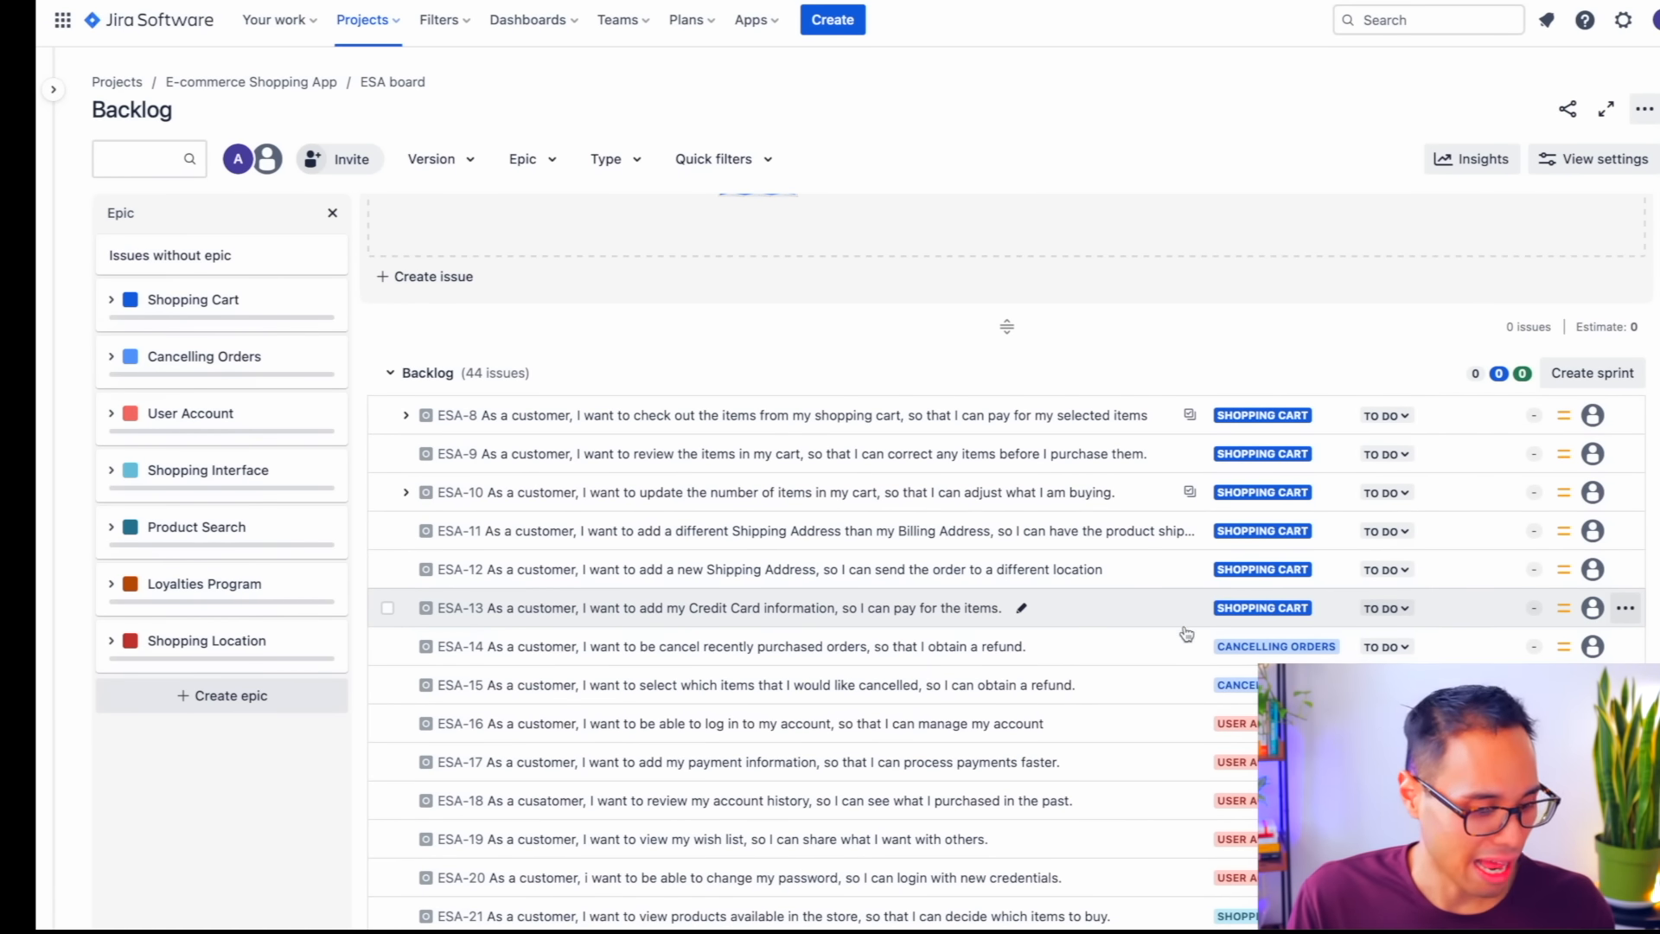
{"action": "scroll", "coordinate": [856, 532], "scroll_direction": "down", "scroll_amount": 2}
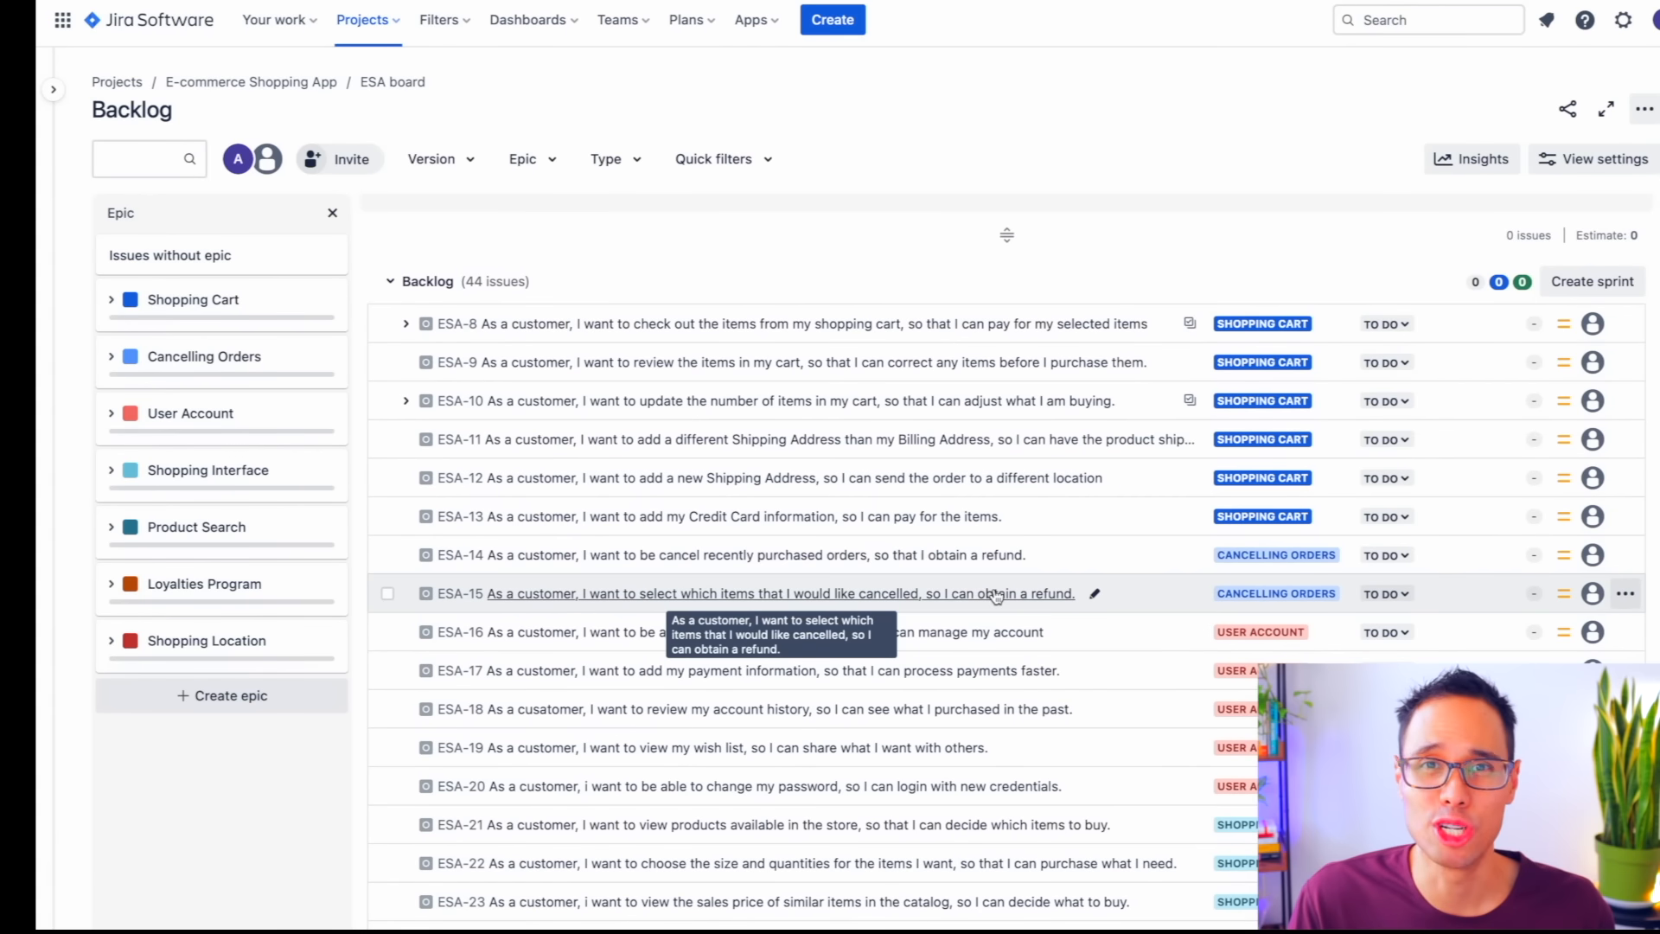
- Filter the backlog by the Shopping Cart epic, and replace that filter with the Cancelling Orders epic
{"action": "scroll", "coordinate": [882, 452], "scroll_direction": "up", "scroll_amount": 3}
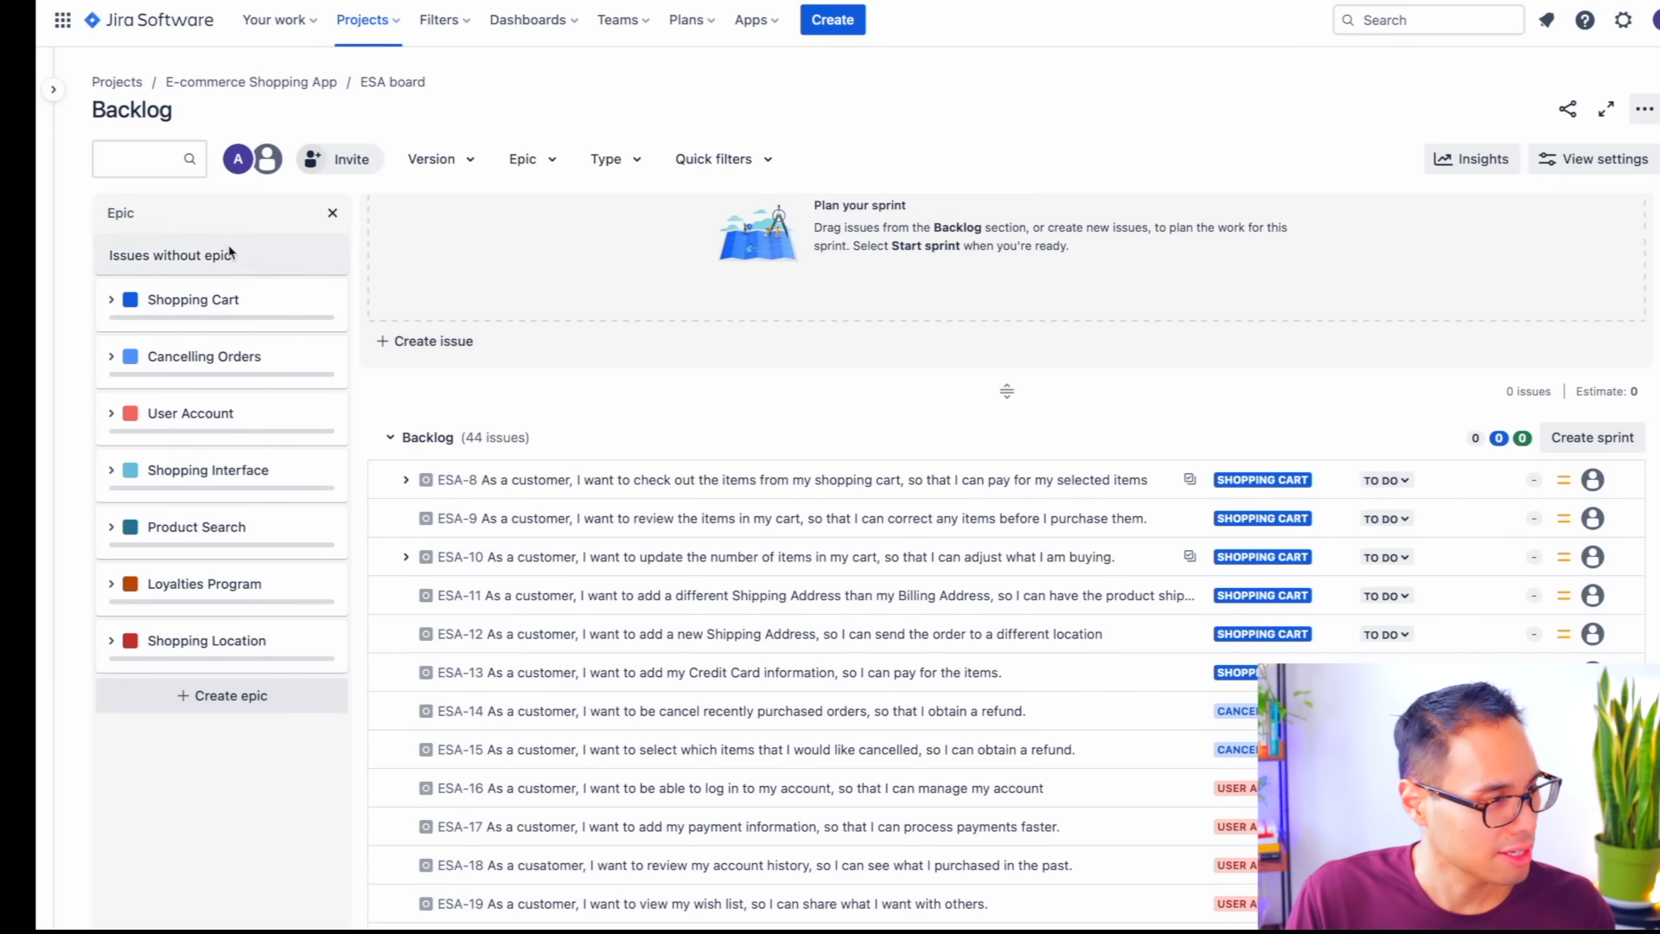
{"action": "left_click", "coordinate": [207, 308]}
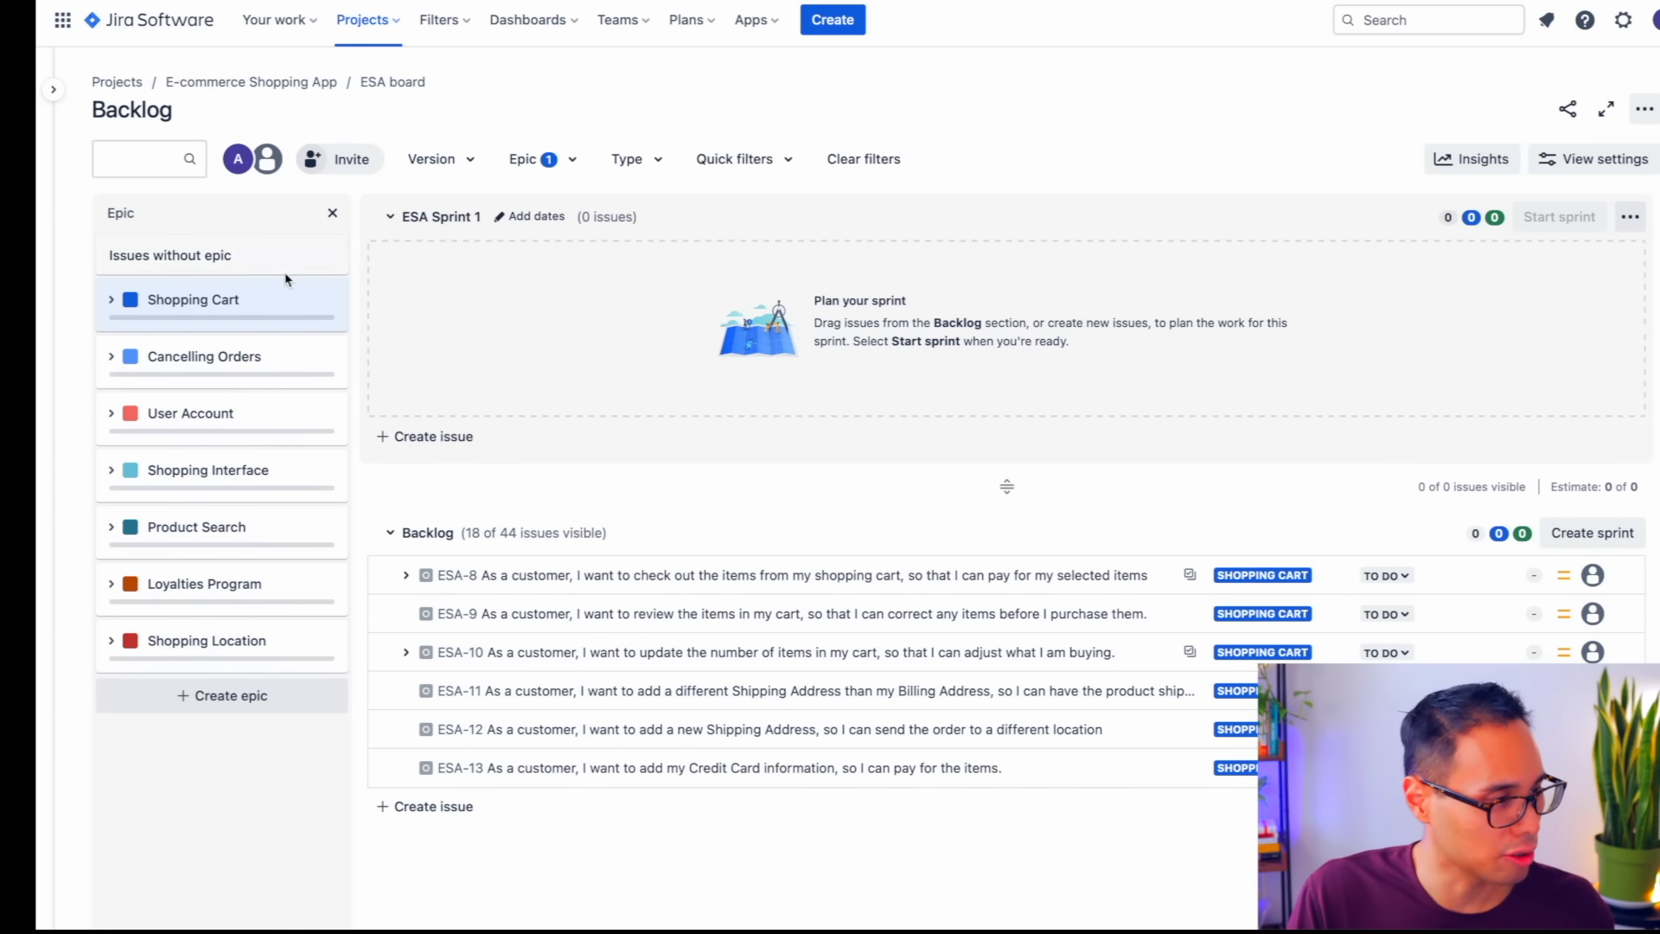
{"action": "left_click", "coordinate": [212, 309]}
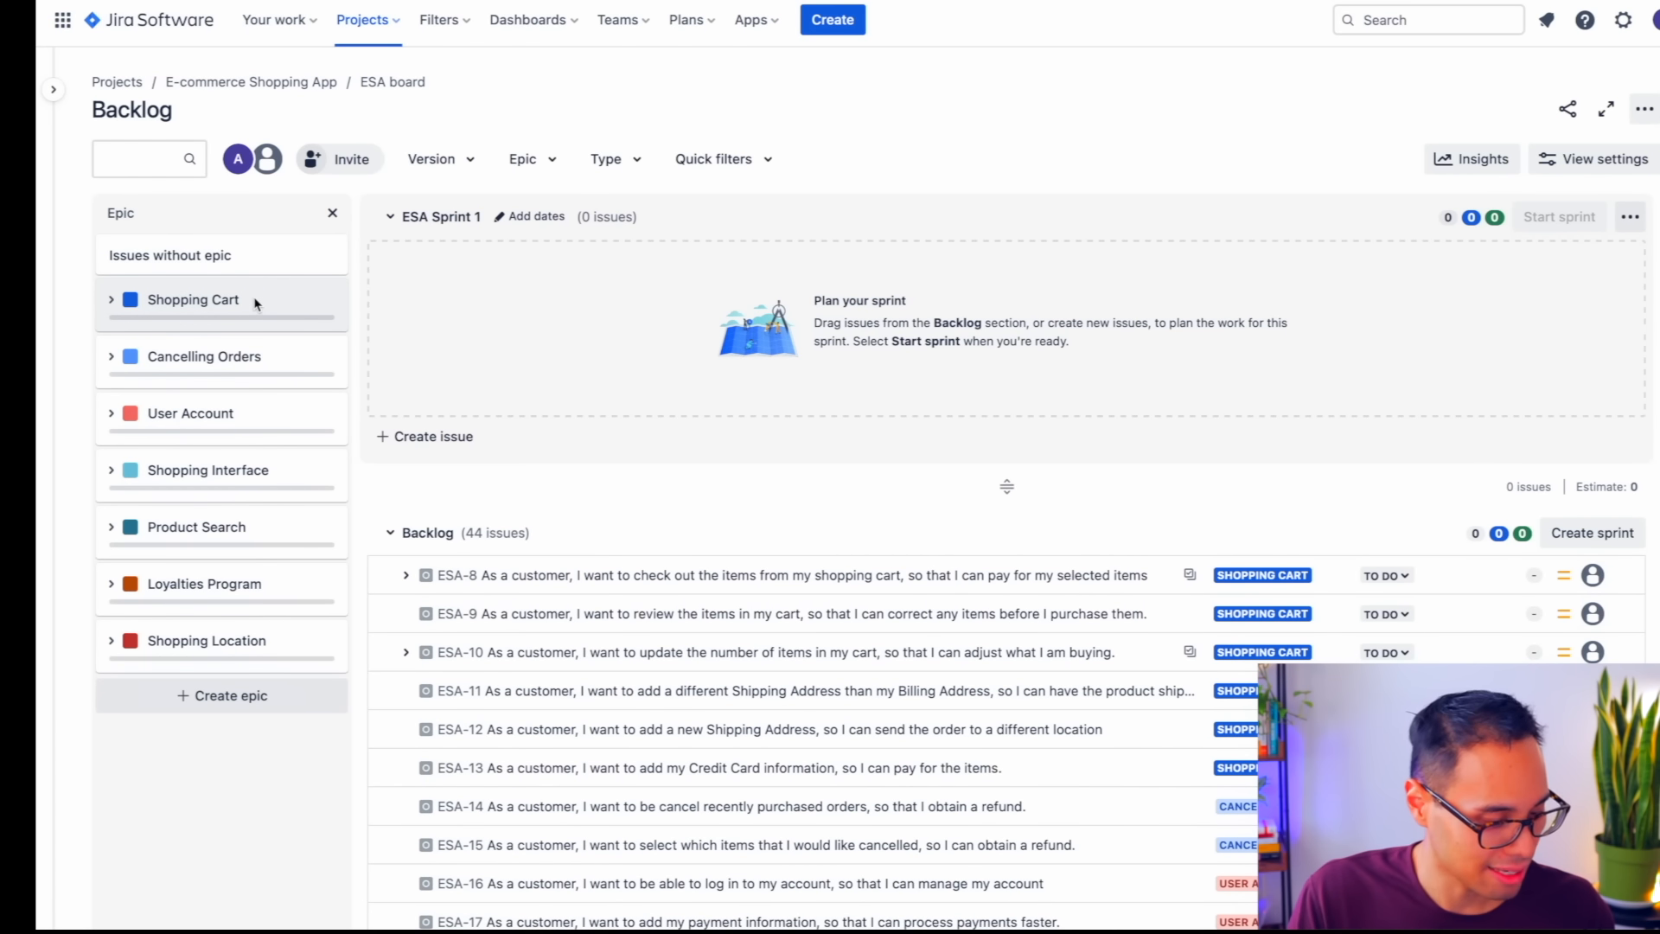
{"action": "left_click", "coordinate": [241, 359]}
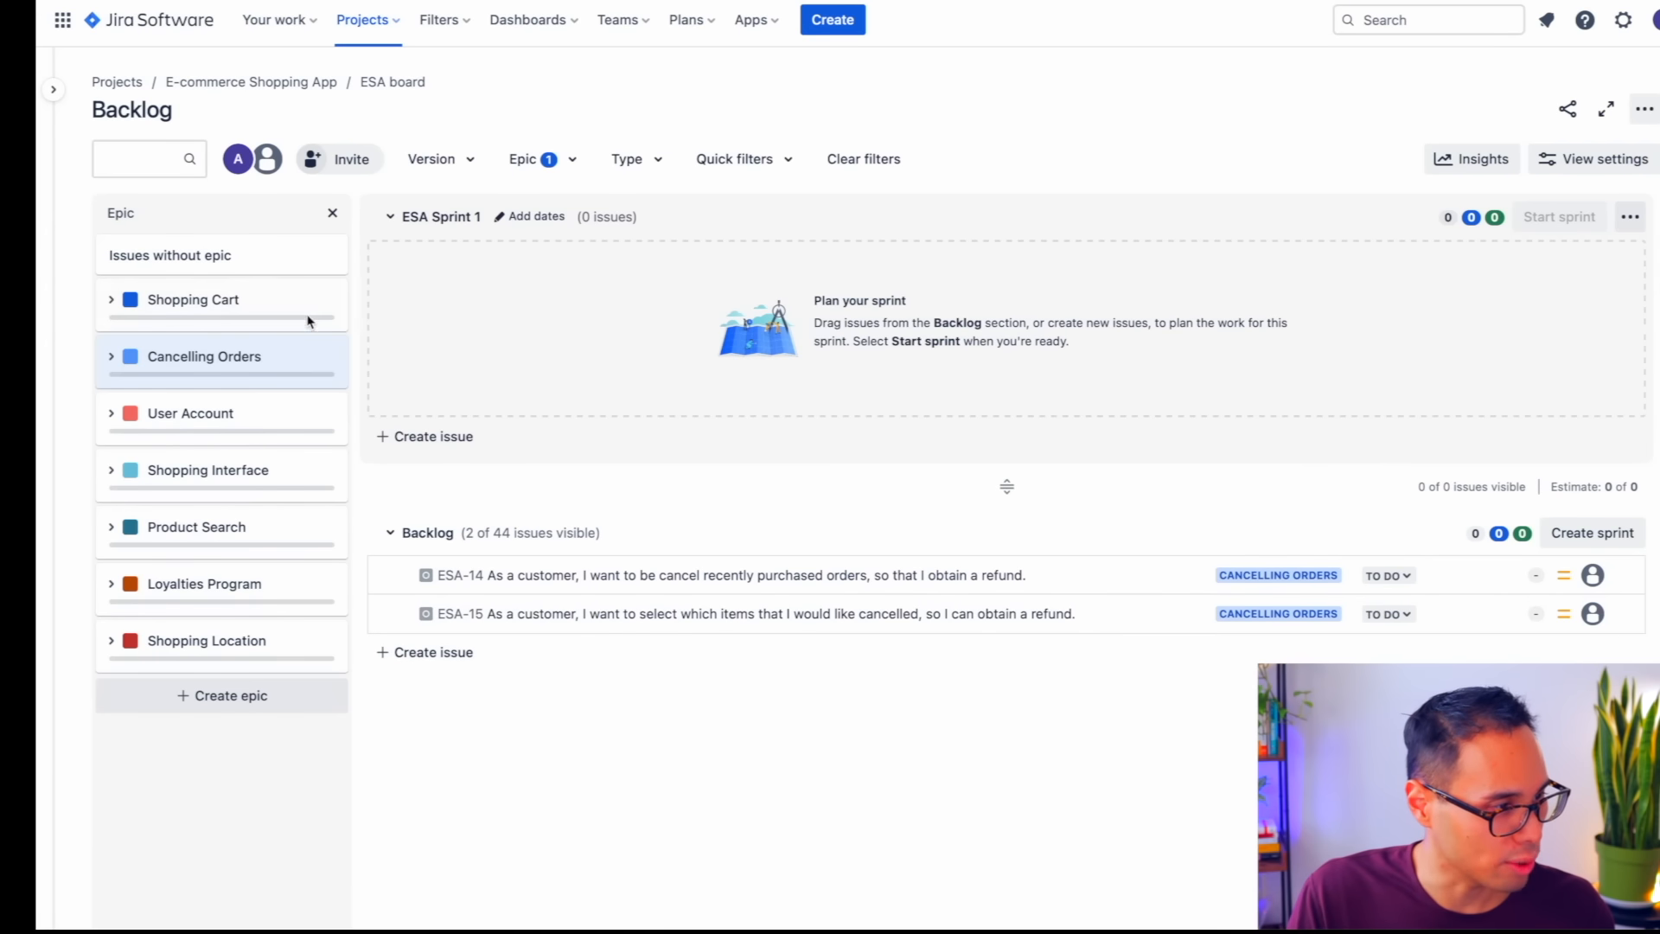
- Replace the Cancelling Orders filter with the User Account epic, and that filter with the Shopping Interface epic
{"action": "left_click", "coordinate": [237, 360]}
{"action": "left_click", "coordinate": [219, 429]}
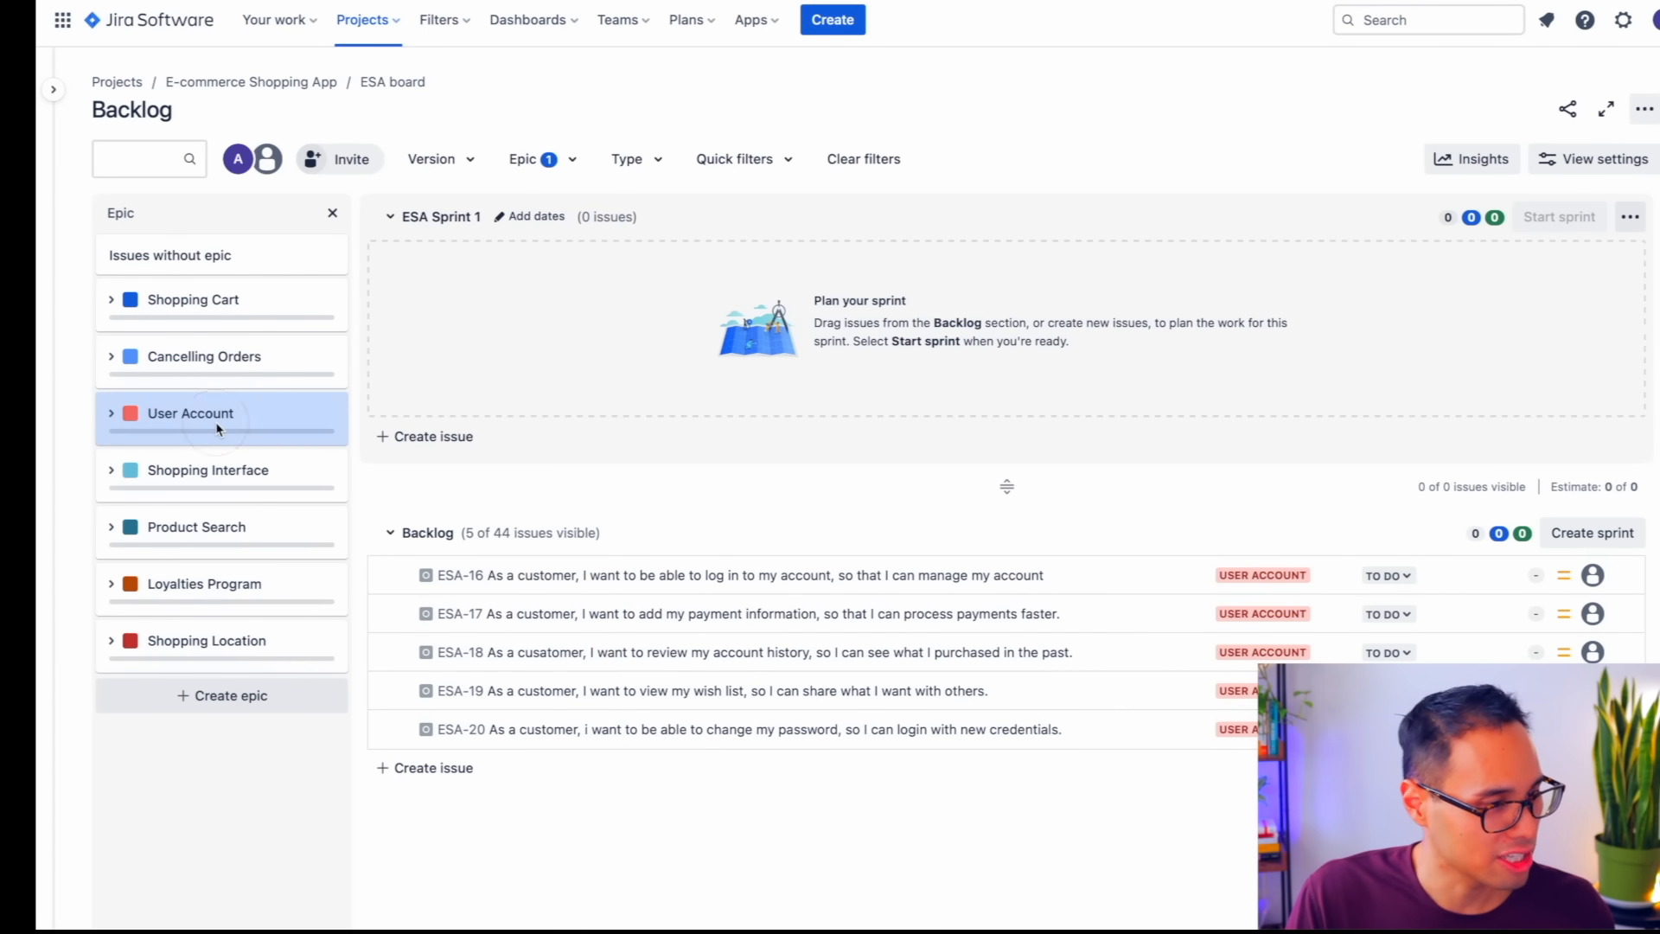
{"action": "left_click", "coordinate": [216, 428]}
{"action": "left_click", "coordinate": [222, 481]}
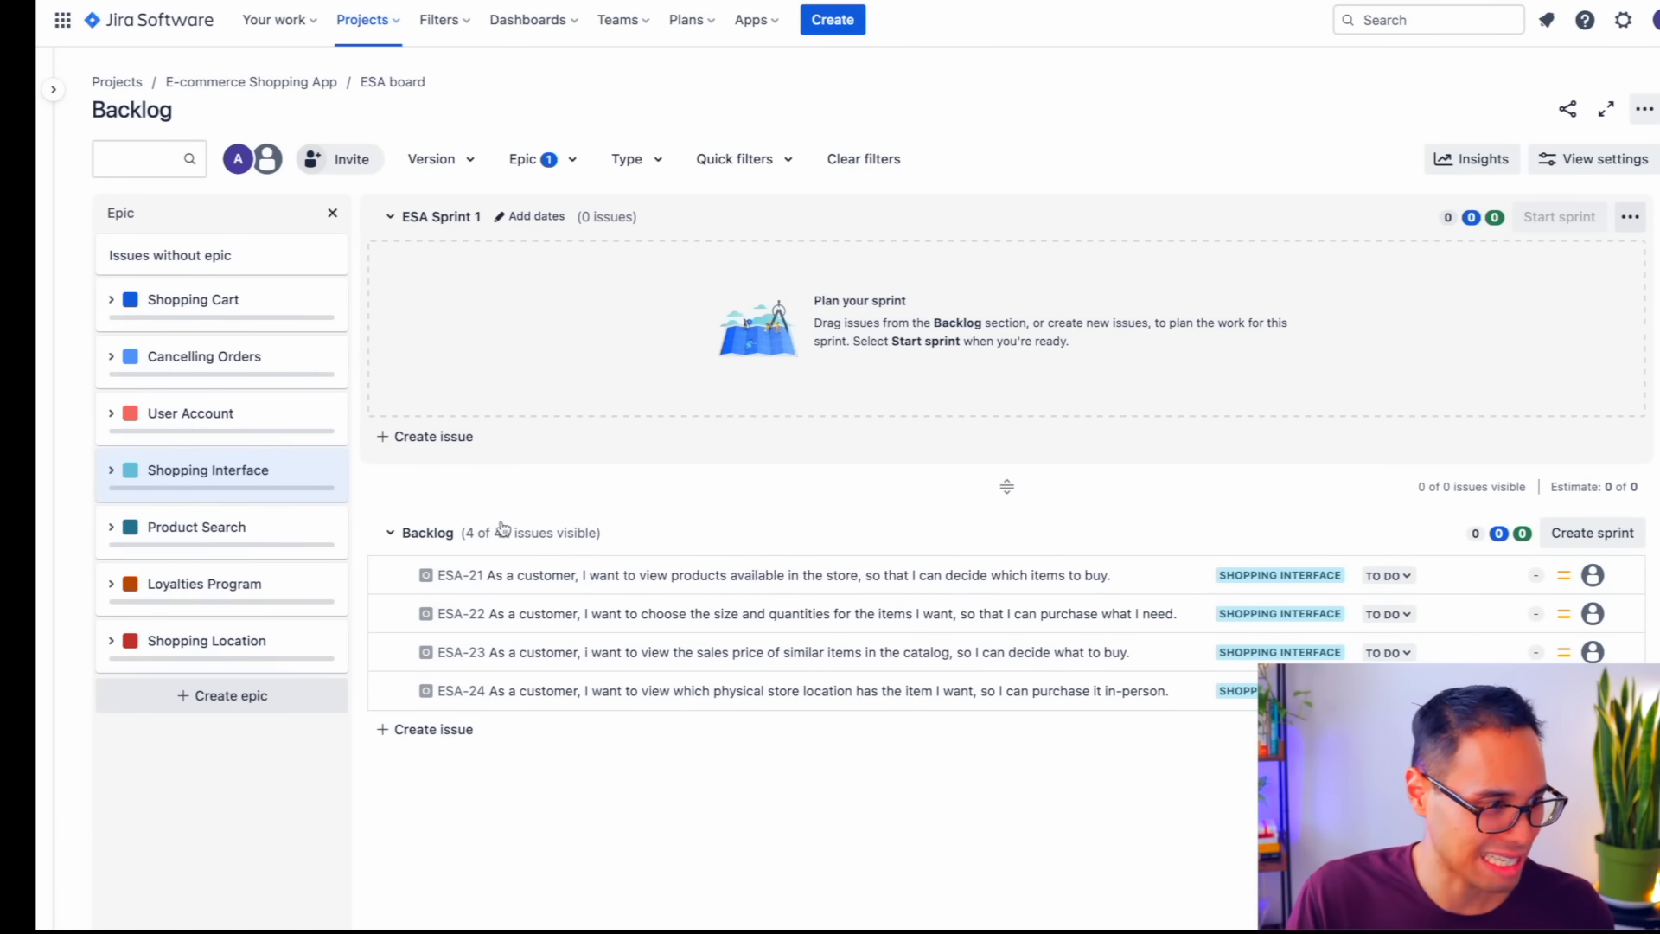
- Switch the backlog filter to the Loyalties Program epic, replace it with Product Search, and clear the epic filter
{"action": "left_click", "coordinate": [221, 479]}
{"action": "left_click", "coordinate": [208, 588]}
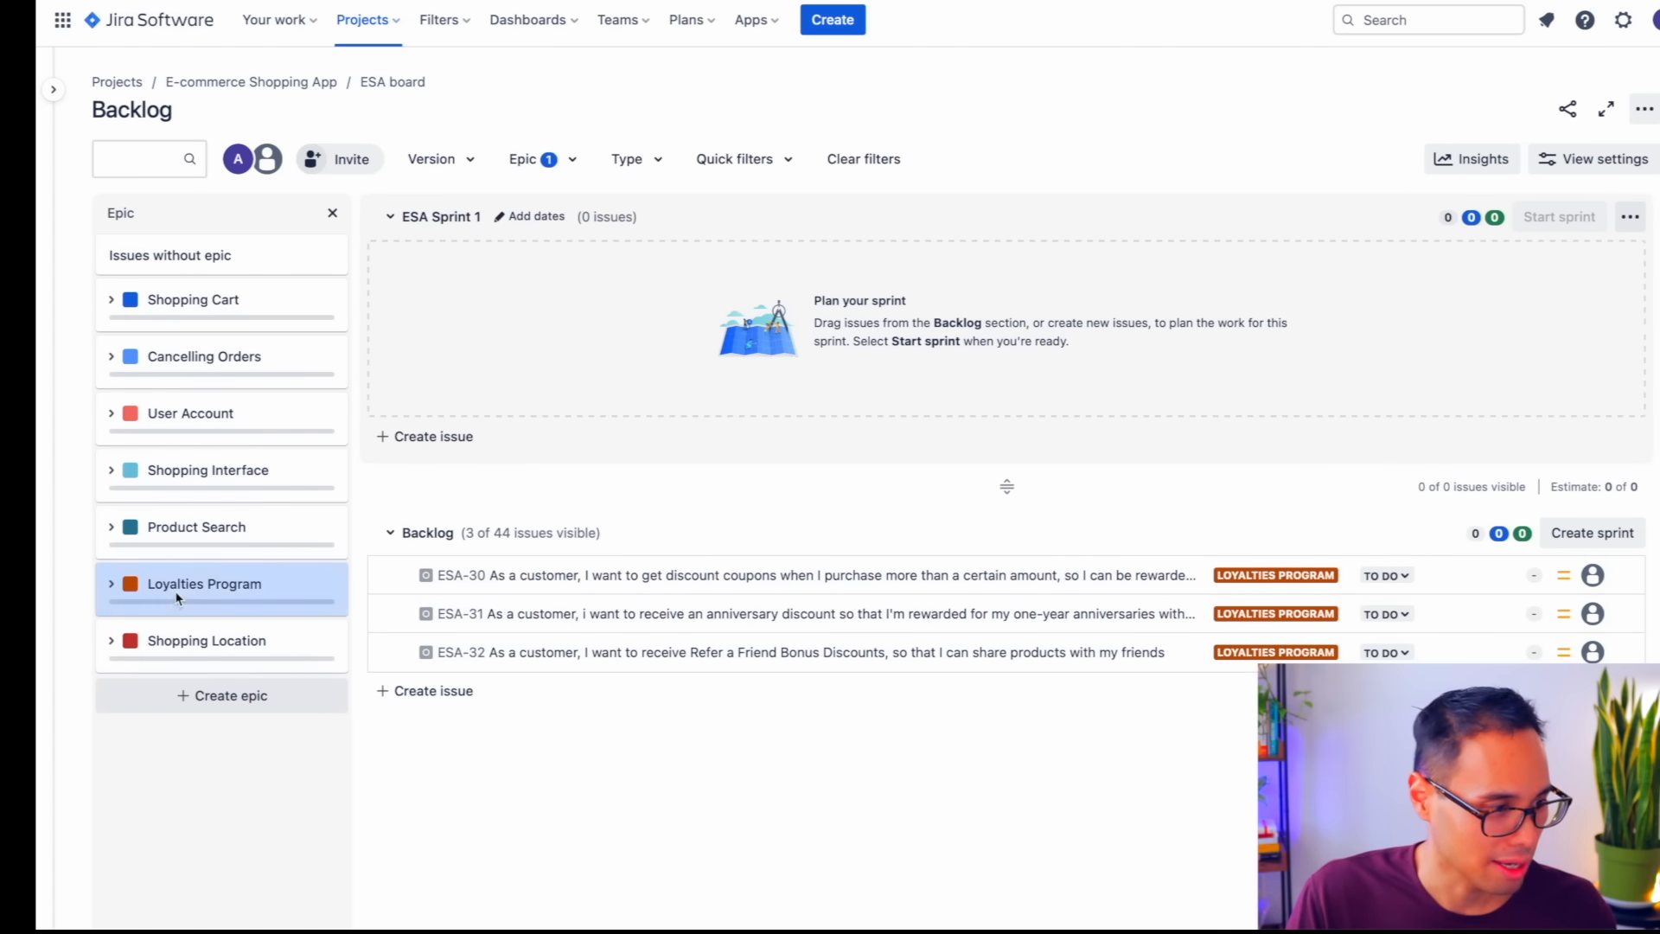
{"action": "left_click", "coordinate": [207, 586]}
{"action": "left_click", "coordinate": [207, 538]}
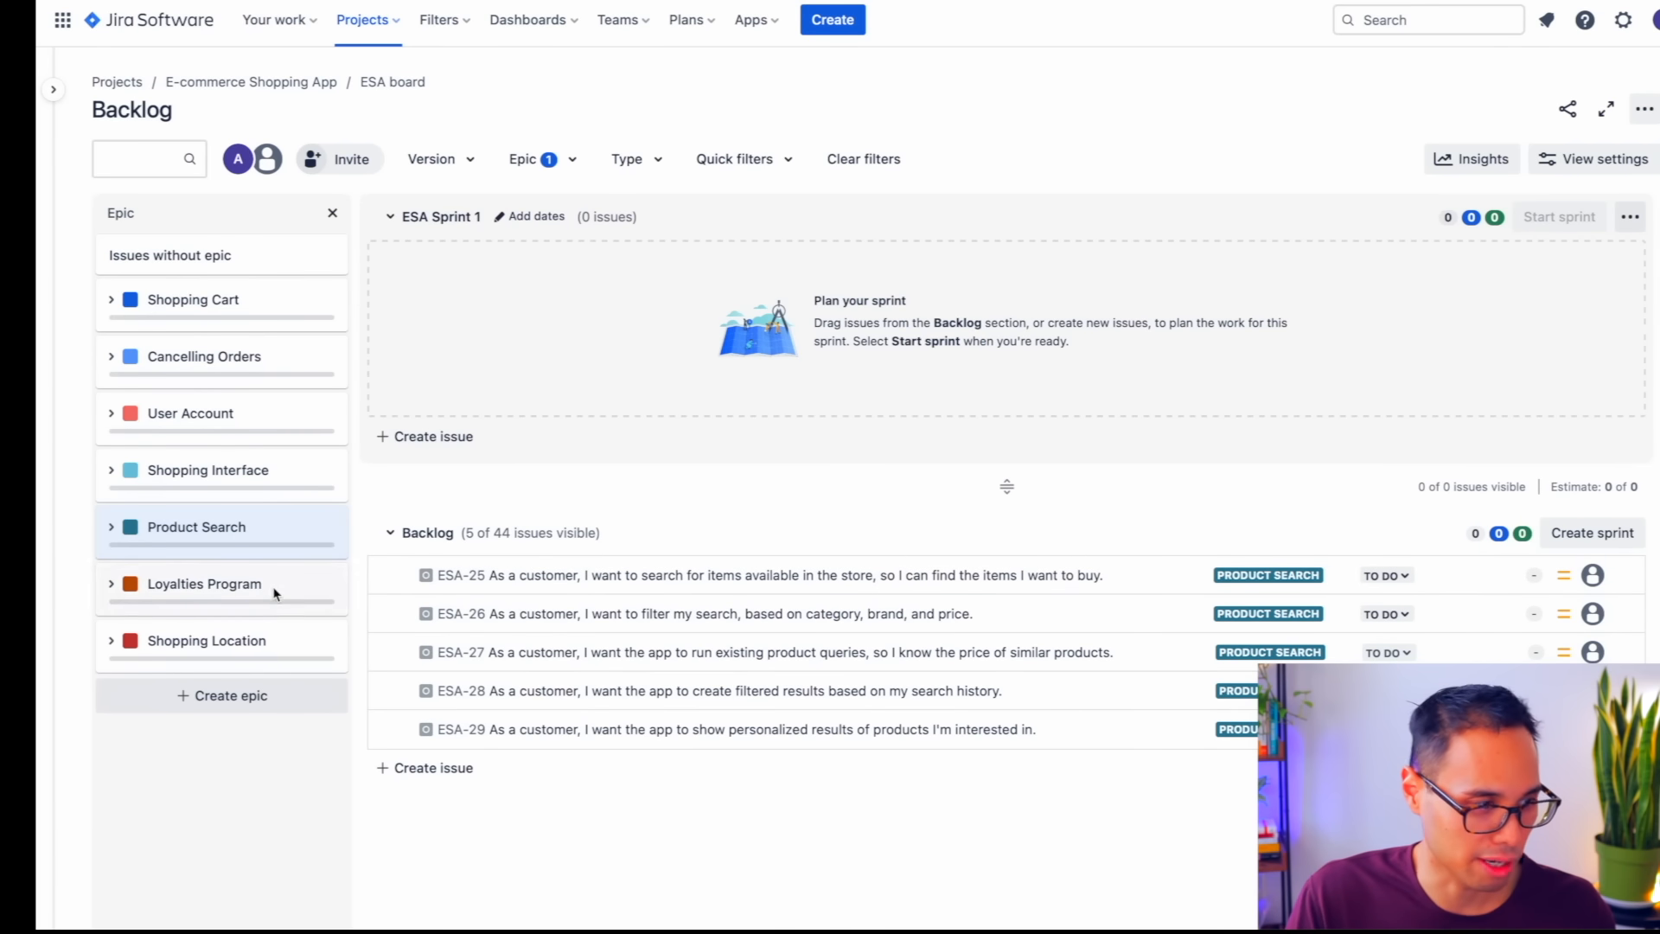
{"action": "left_click", "coordinate": [197, 543]}
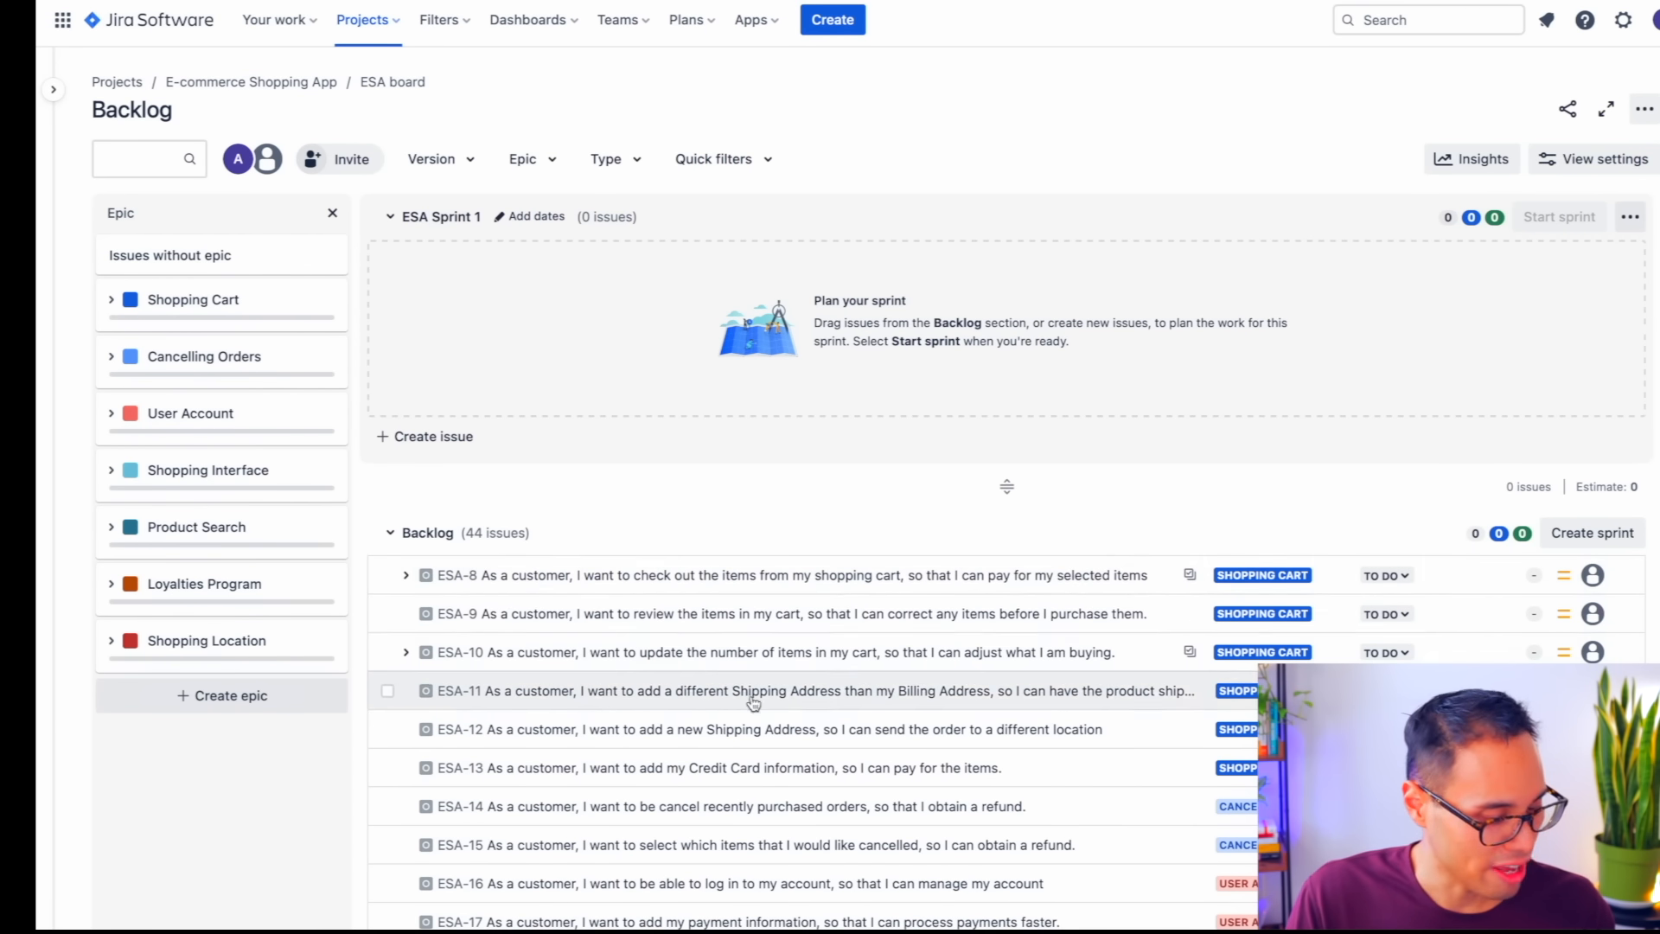
- Look through the unfiltered backlog to review how the user stories are grouped by epic
{"action": "scroll", "coordinate": [769, 692], "scroll_direction": "down", "scroll_amount": 2}
{"action": "scroll", "coordinate": [868, 797], "scroll_direction": "down", "scroll_amount": 3}
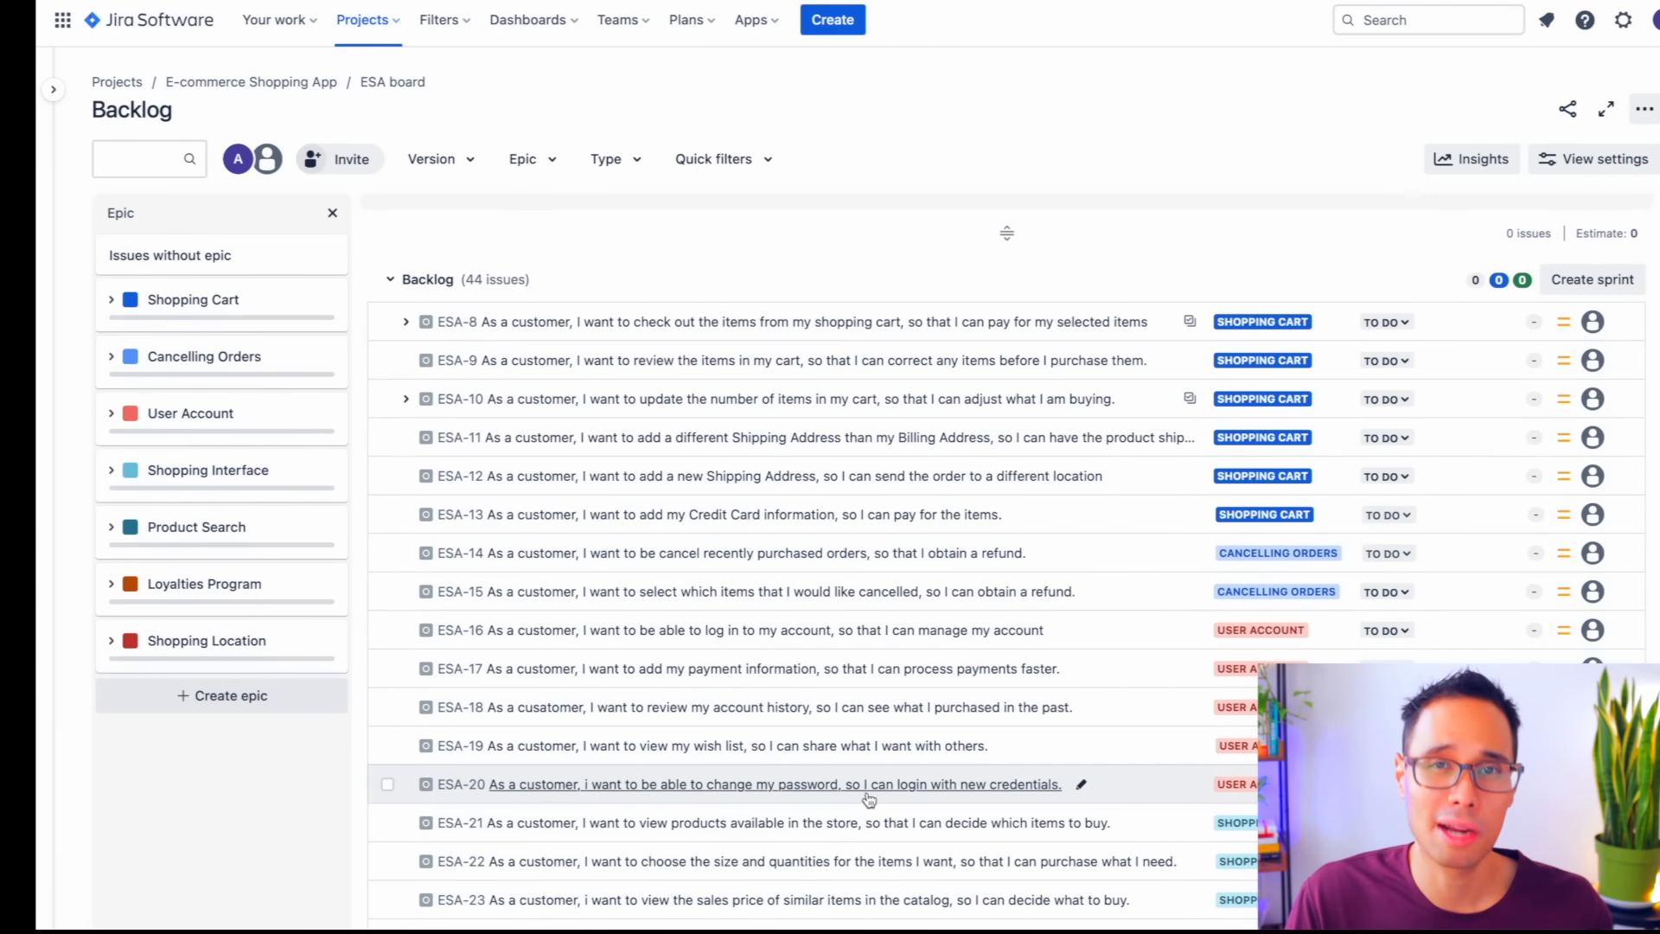
{"action": "scroll", "coordinate": [868, 797], "scroll_direction": "down", "scroll_amount": 1}
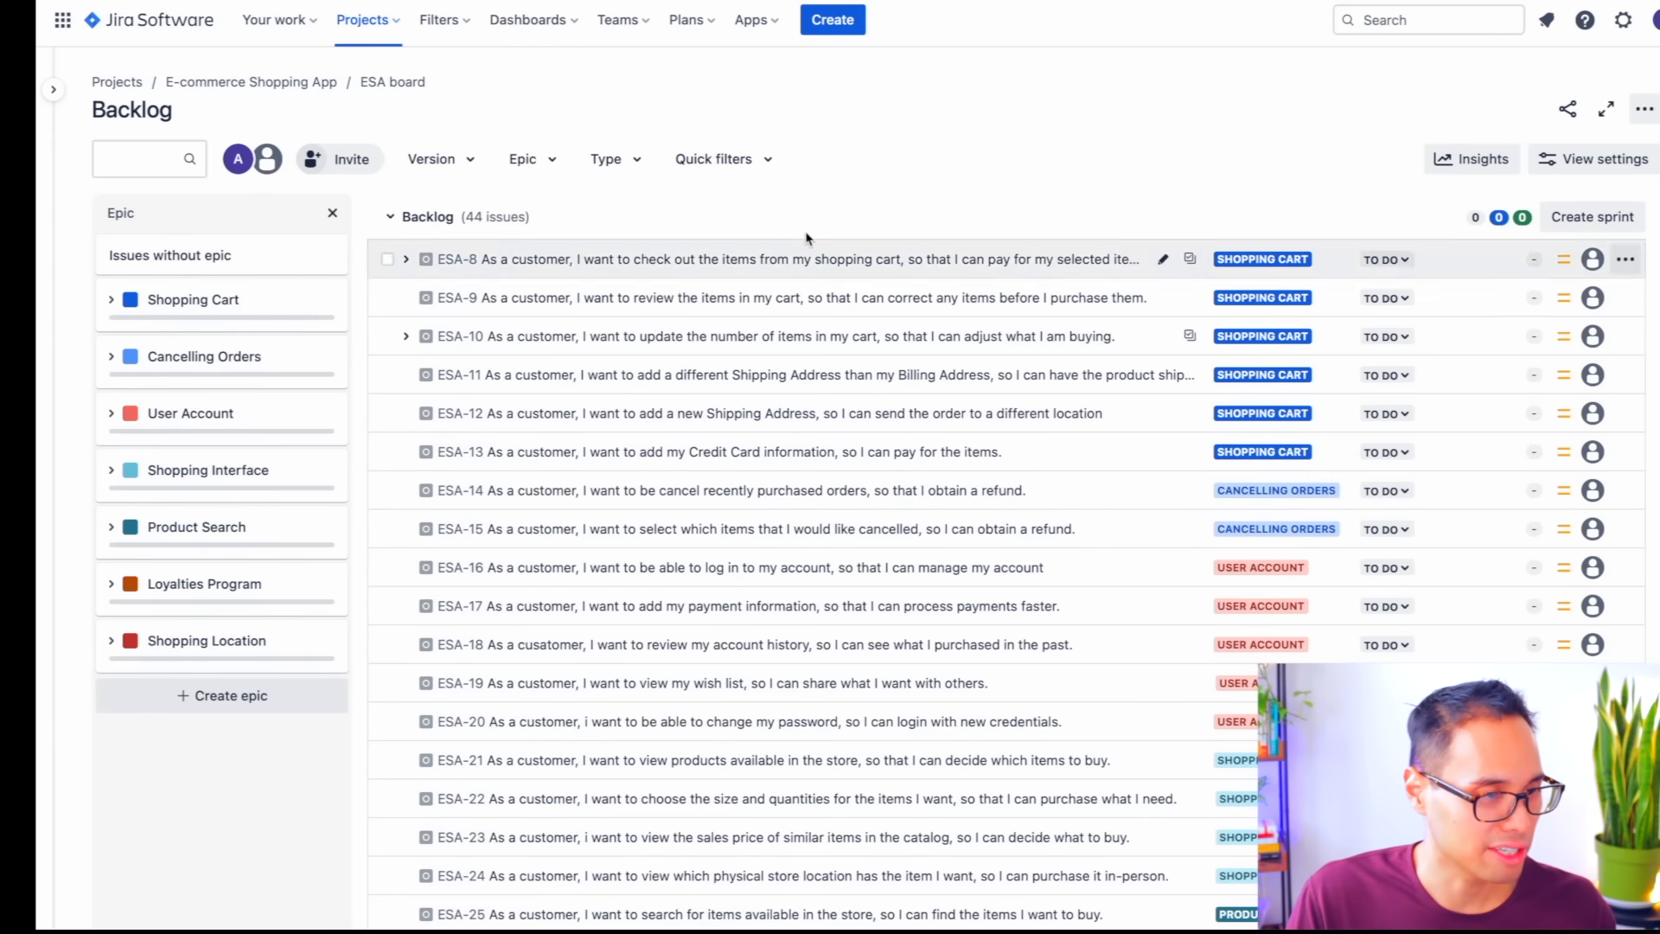
{"action": "scroll", "coordinate": [819, 616], "scroll_direction": "down", "scroll_amount": 5}
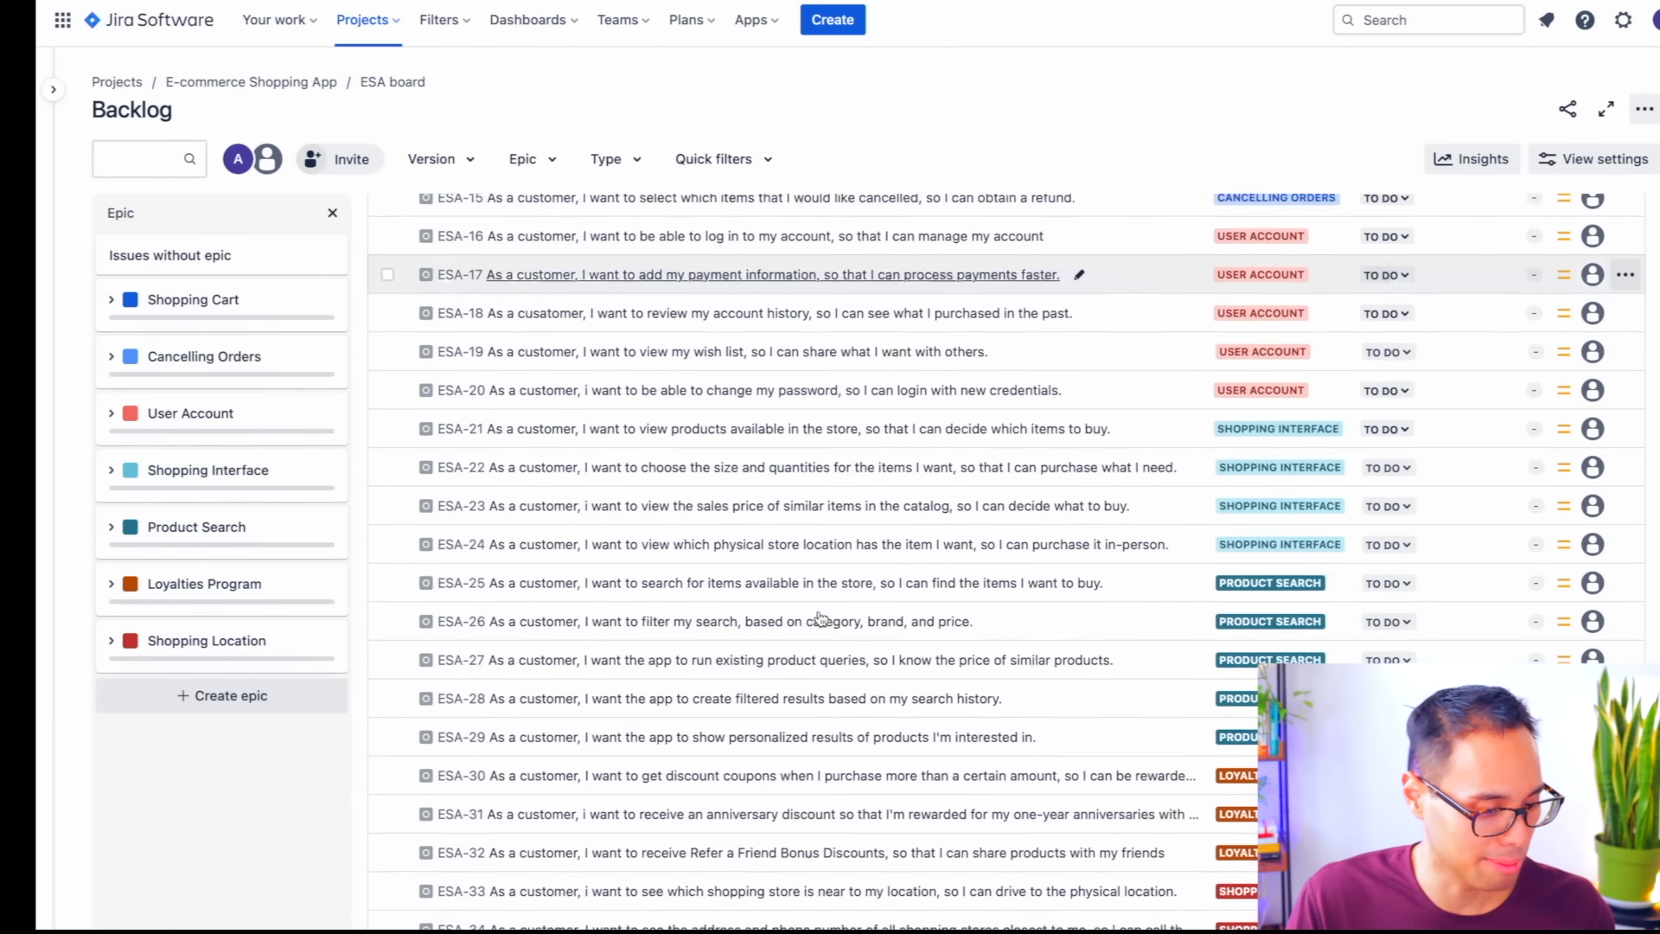
{"action": "scroll", "coordinate": [1250, 676], "scroll_direction": "up", "scroll_amount": 6}
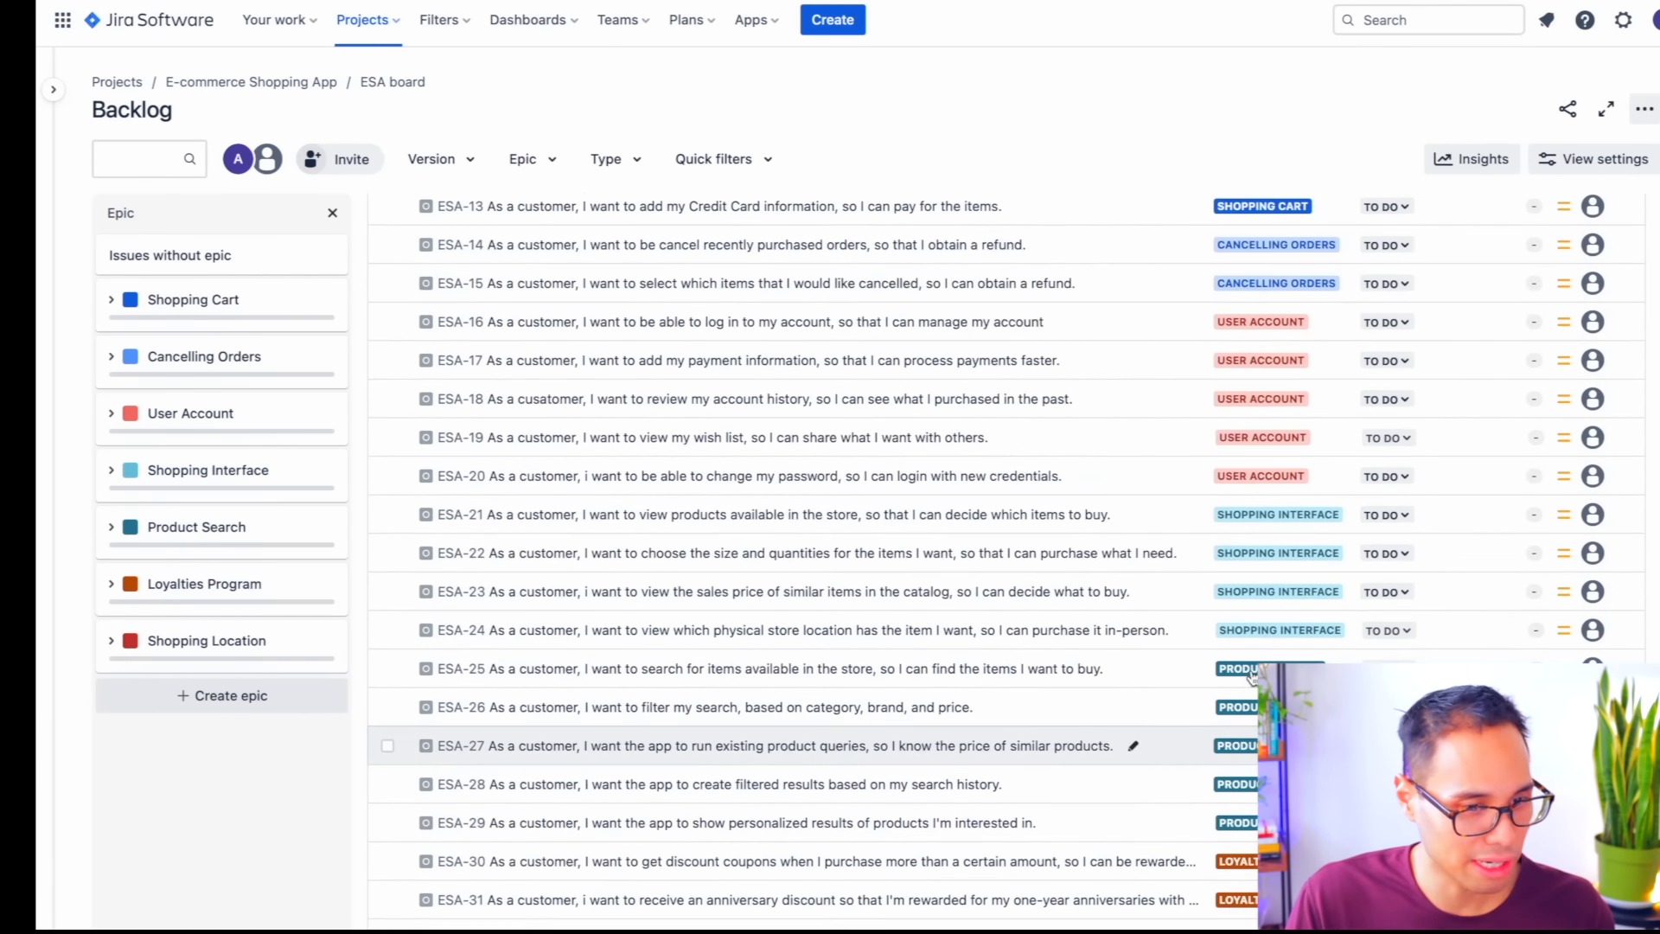
{"action": "scroll", "coordinate": [1251, 665], "scroll_direction": "down", "scroll_amount": 3}
{"action": "scroll", "coordinate": [1242, 640], "scroll_direction": "down", "scroll_amount": 5}
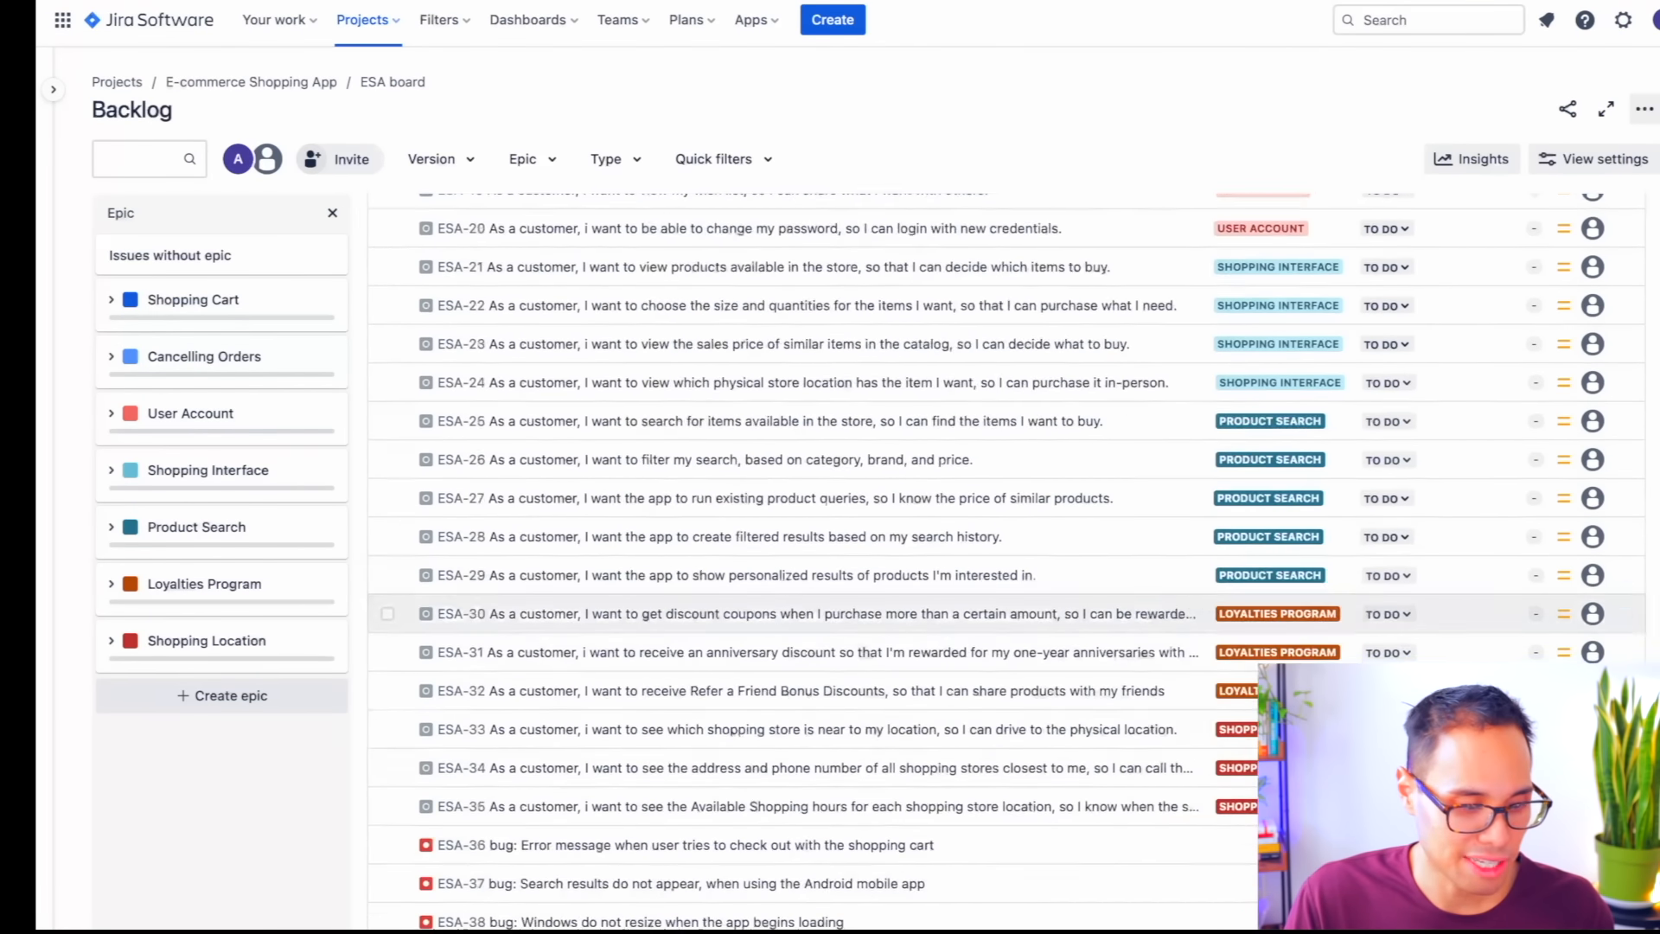
{"action": "scroll", "coordinate": [1242, 638], "scroll_direction": "up", "scroll_amount": 4}
{"action": "scroll", "coordinate": [1242, 638], "scroll_direction": "up", "scroll_amount": 6}
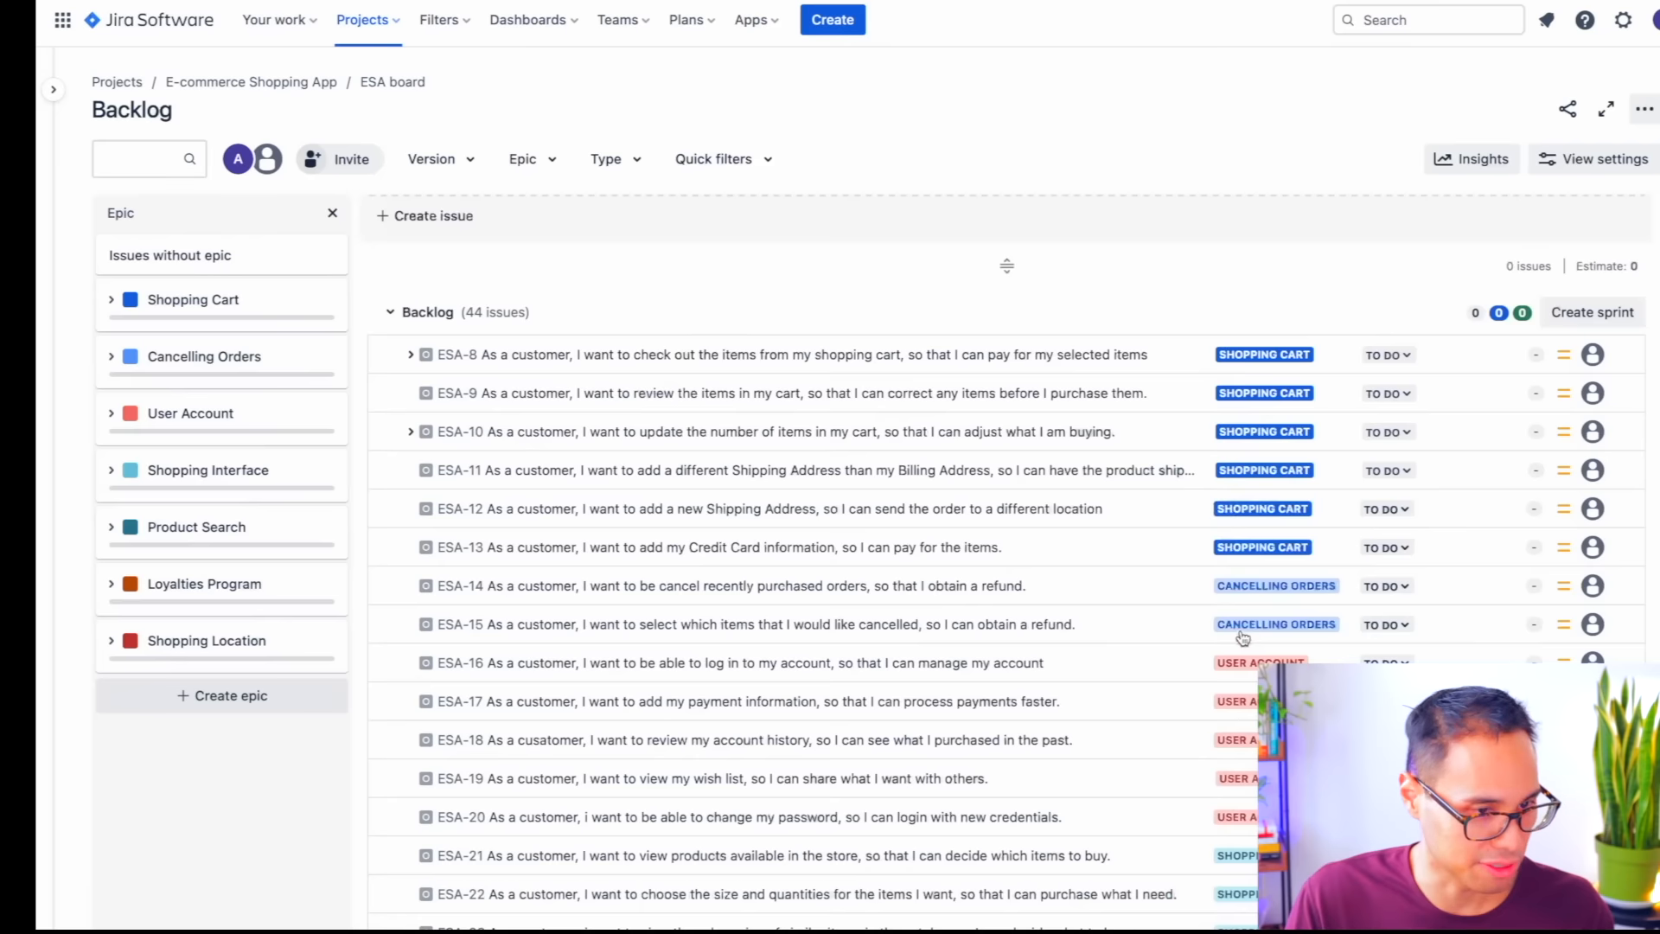
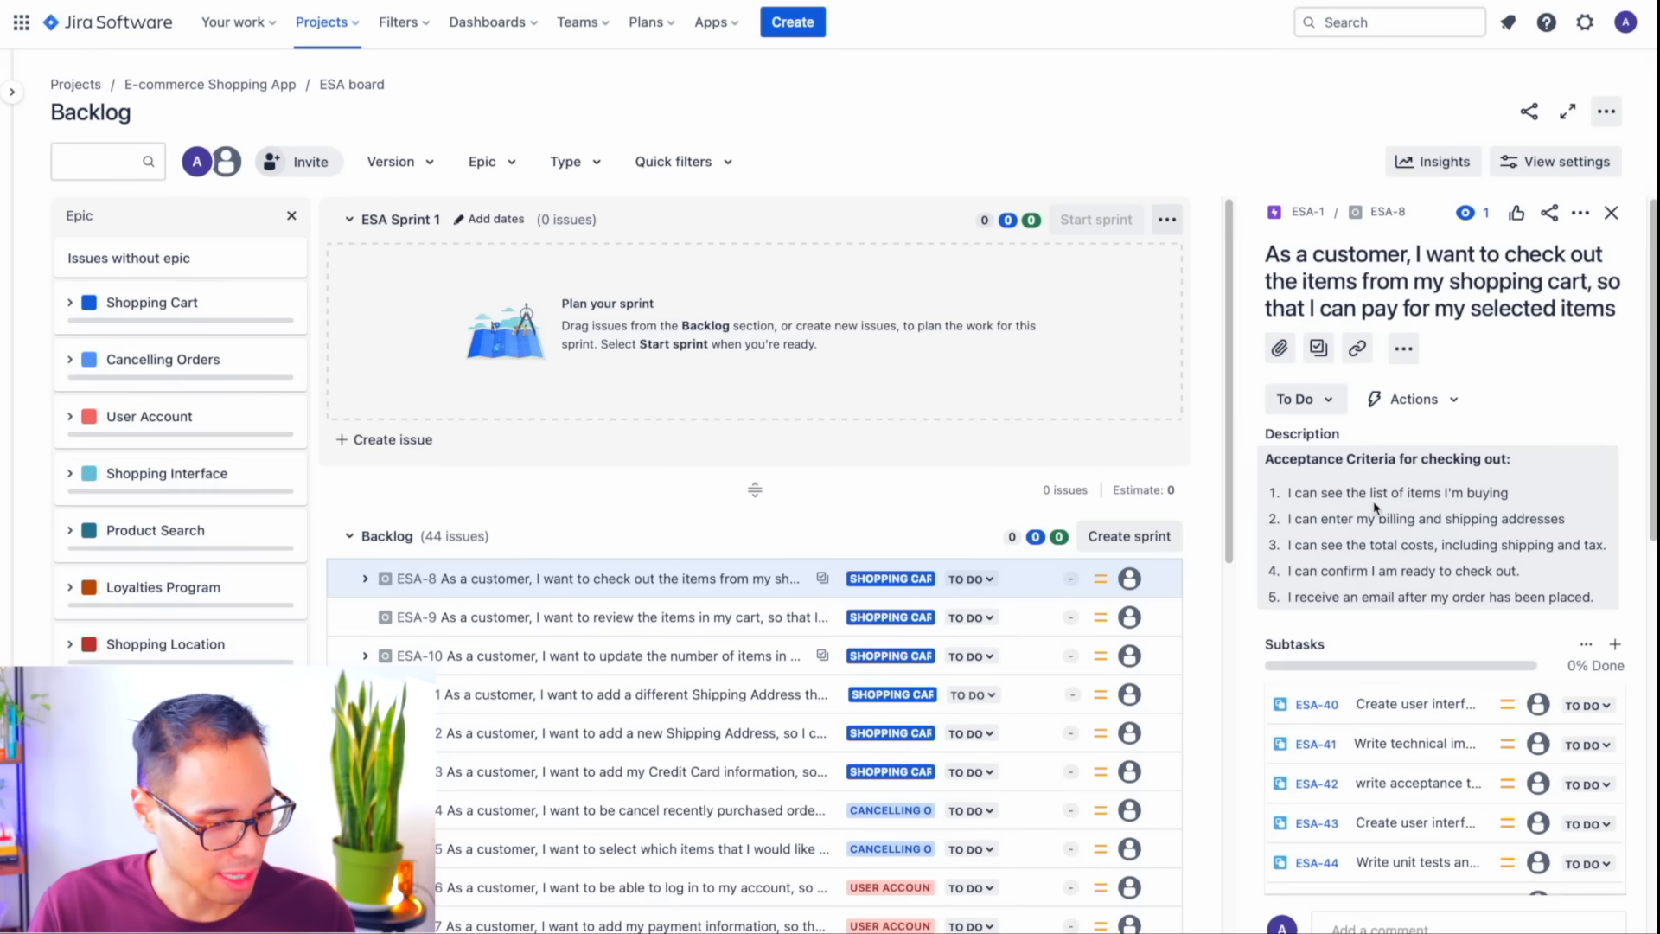
- Create a new label named Shopping and add it to the checkout story ESA-8
{"action": "scroll", "coordinate": [1383, 605], "scroll_direction": "down", "scroll_amount": 6}
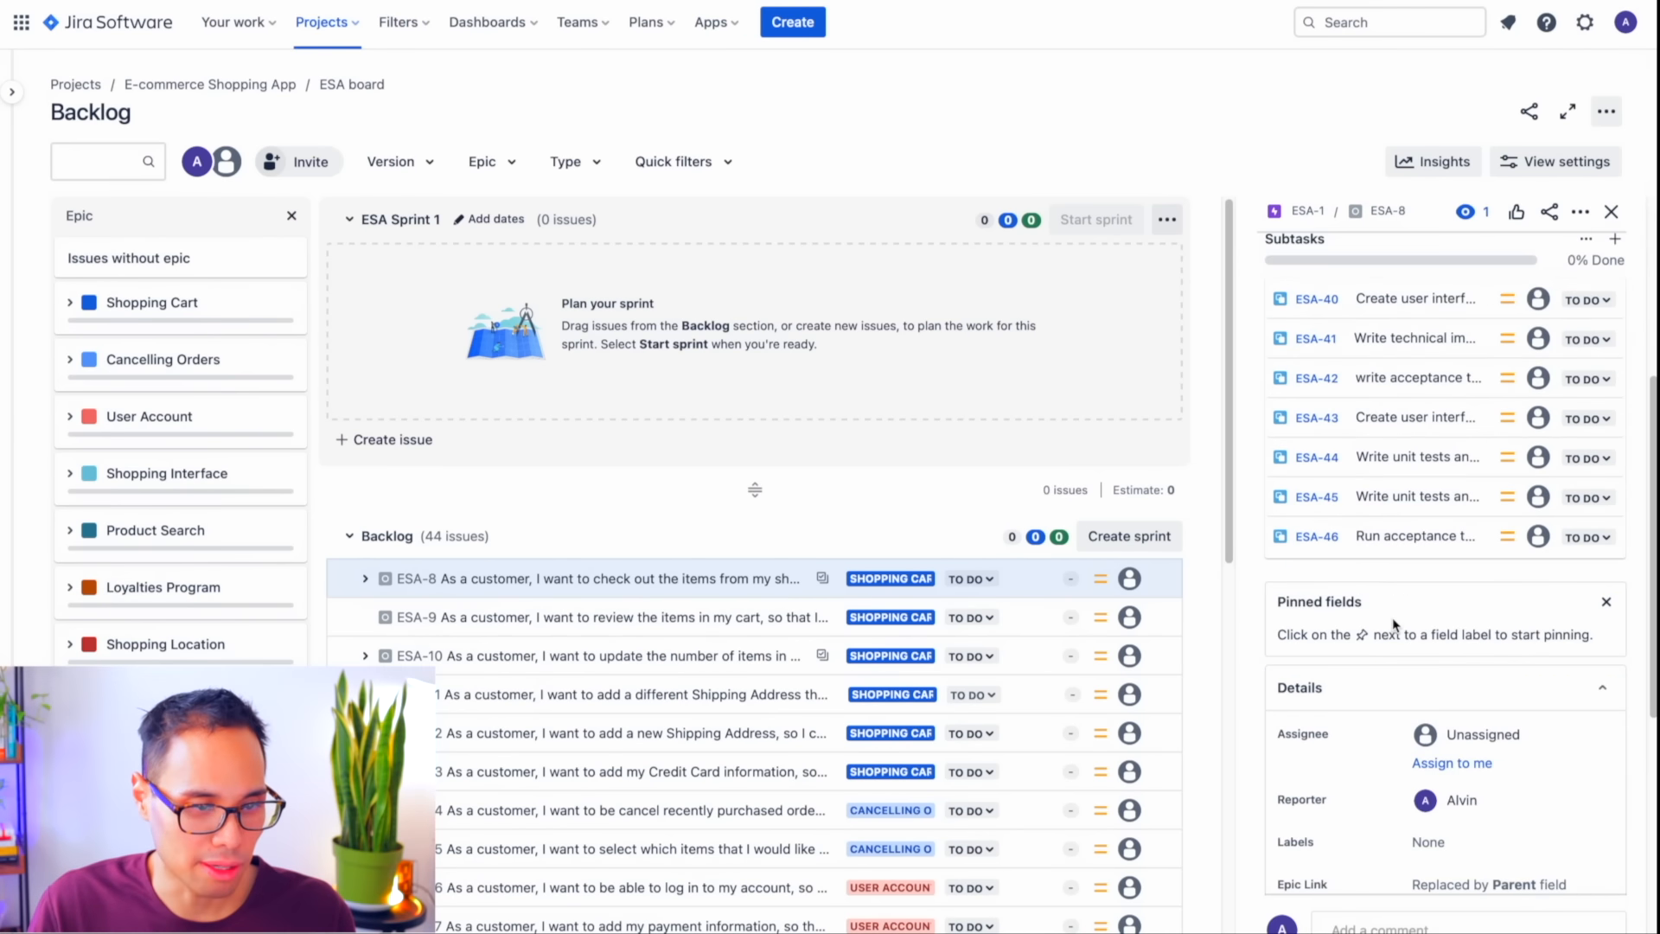
{"action": "scroll", "coordinate": [1393, 624], "scroll_direction": "down", "scroll_amount": 2}
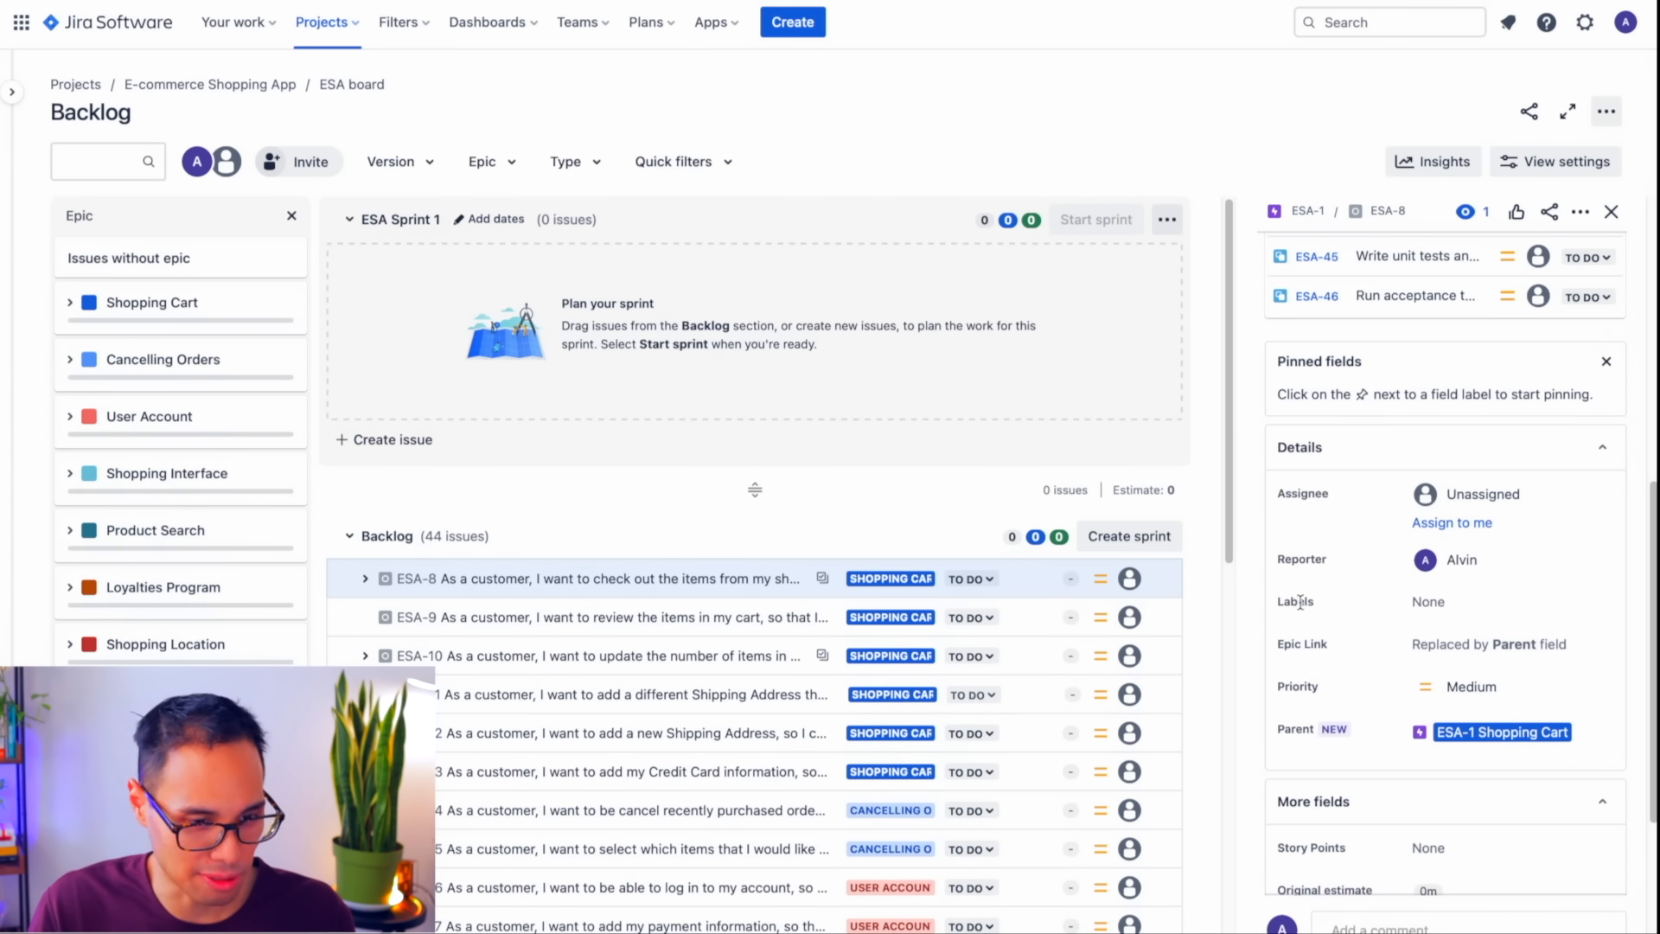
{"action": "left_click", "coordinate": [1508, 603]}
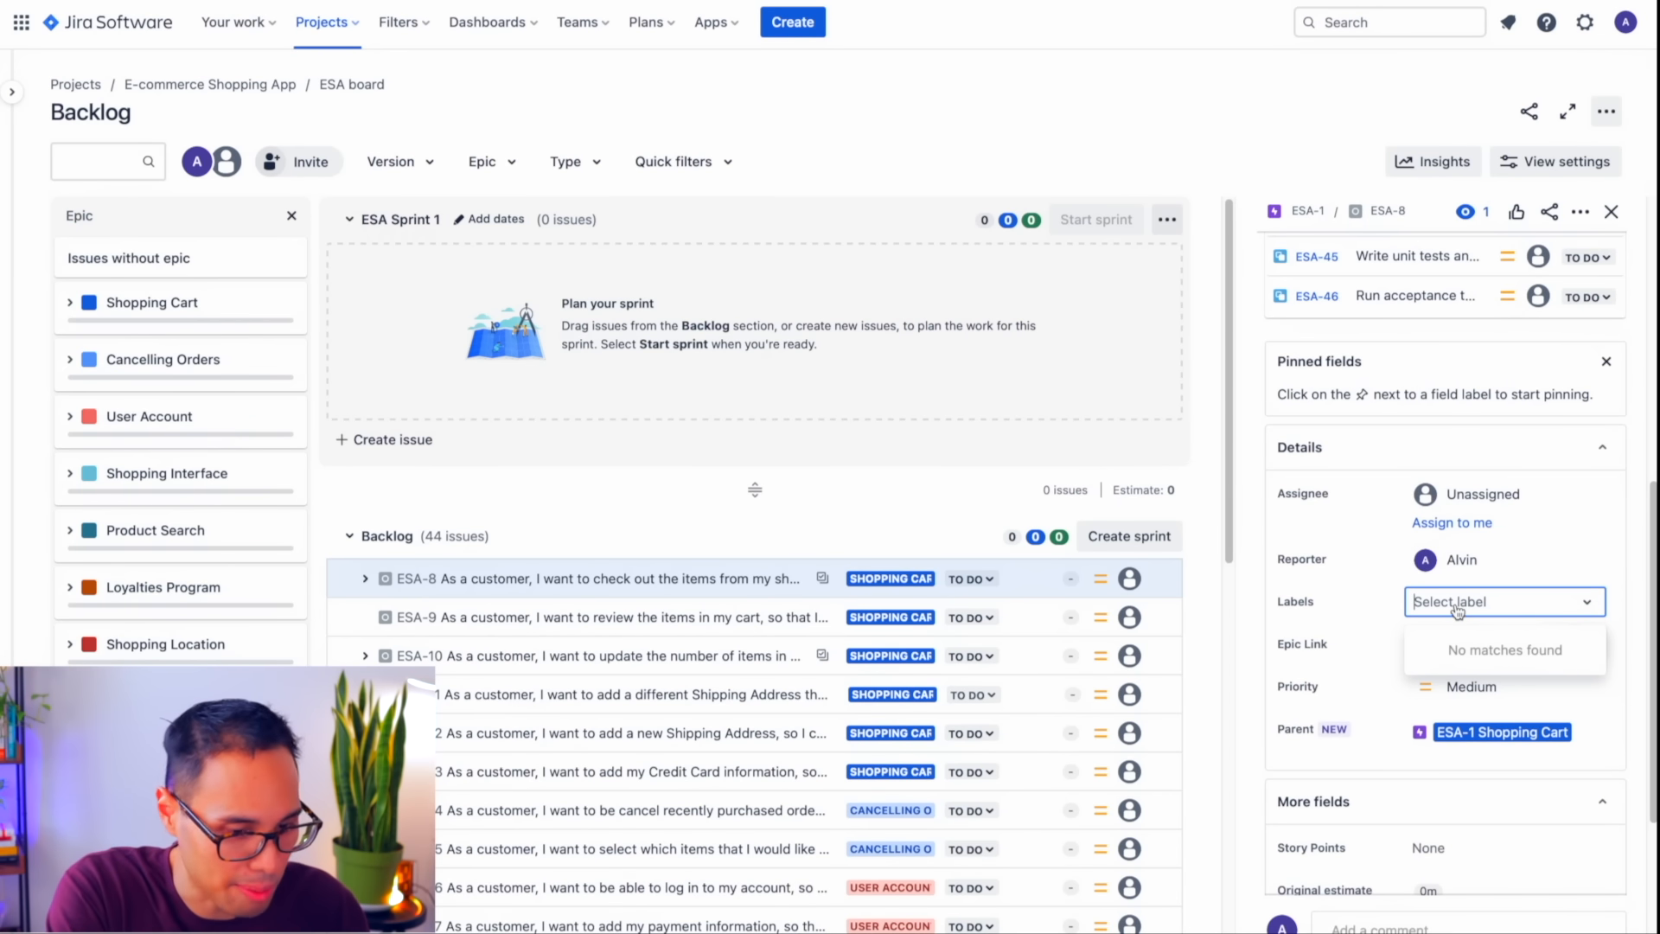
{"action": "type", "text": "Shopping"}
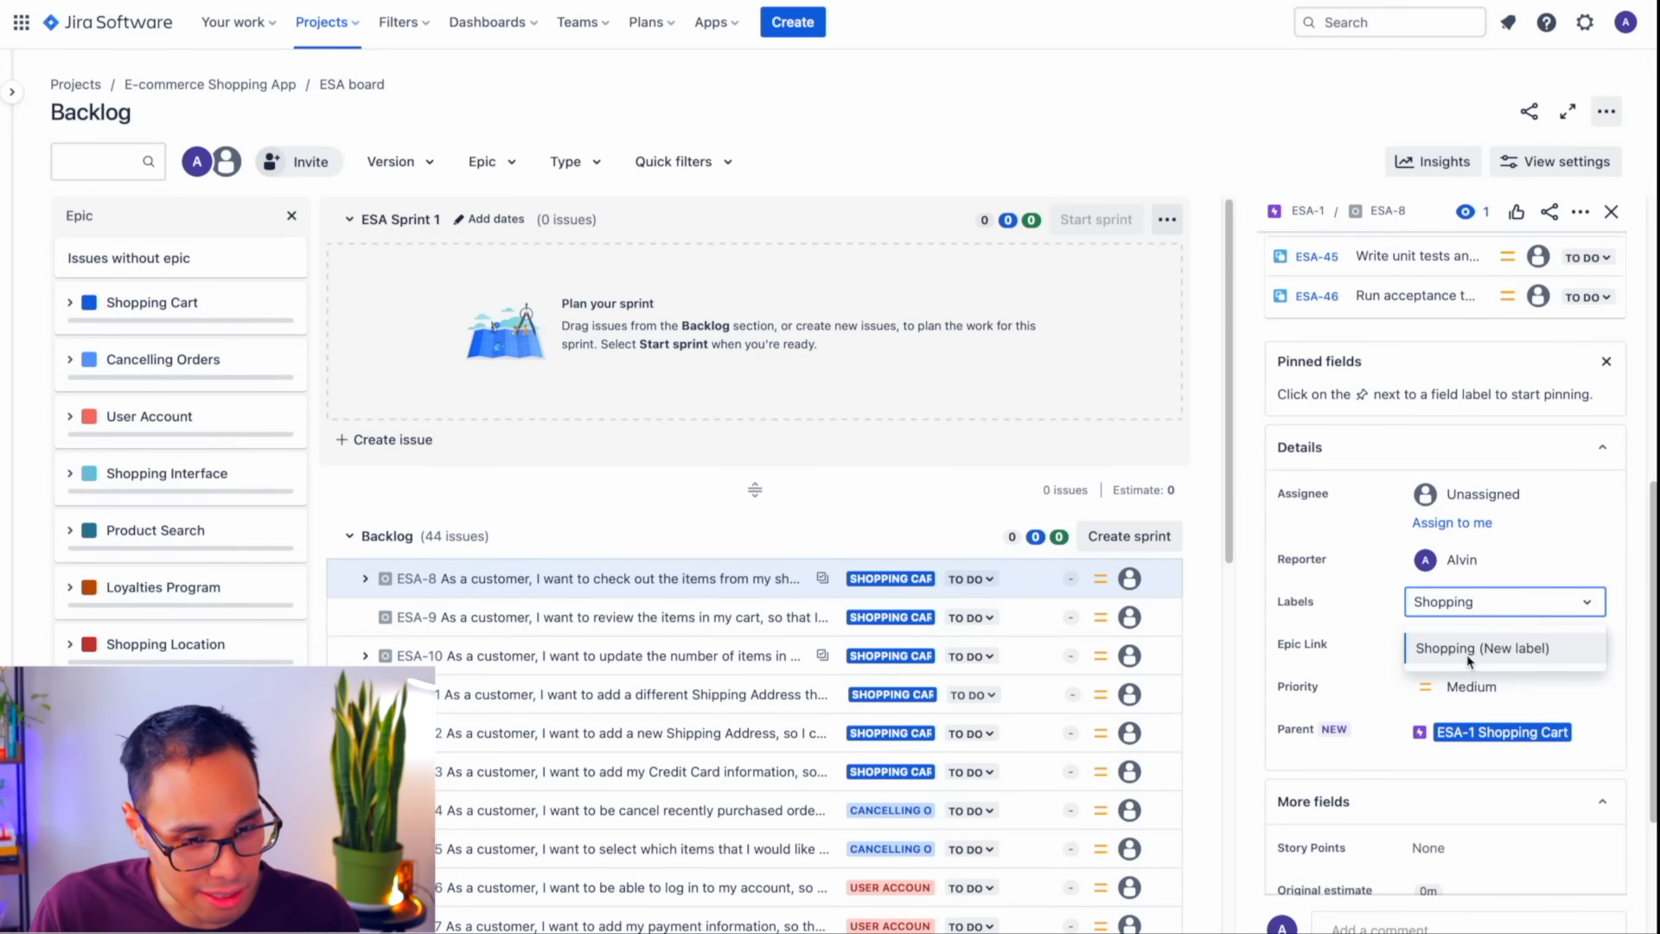
{"action": "left_click", "coordinate": [1487, 660]}
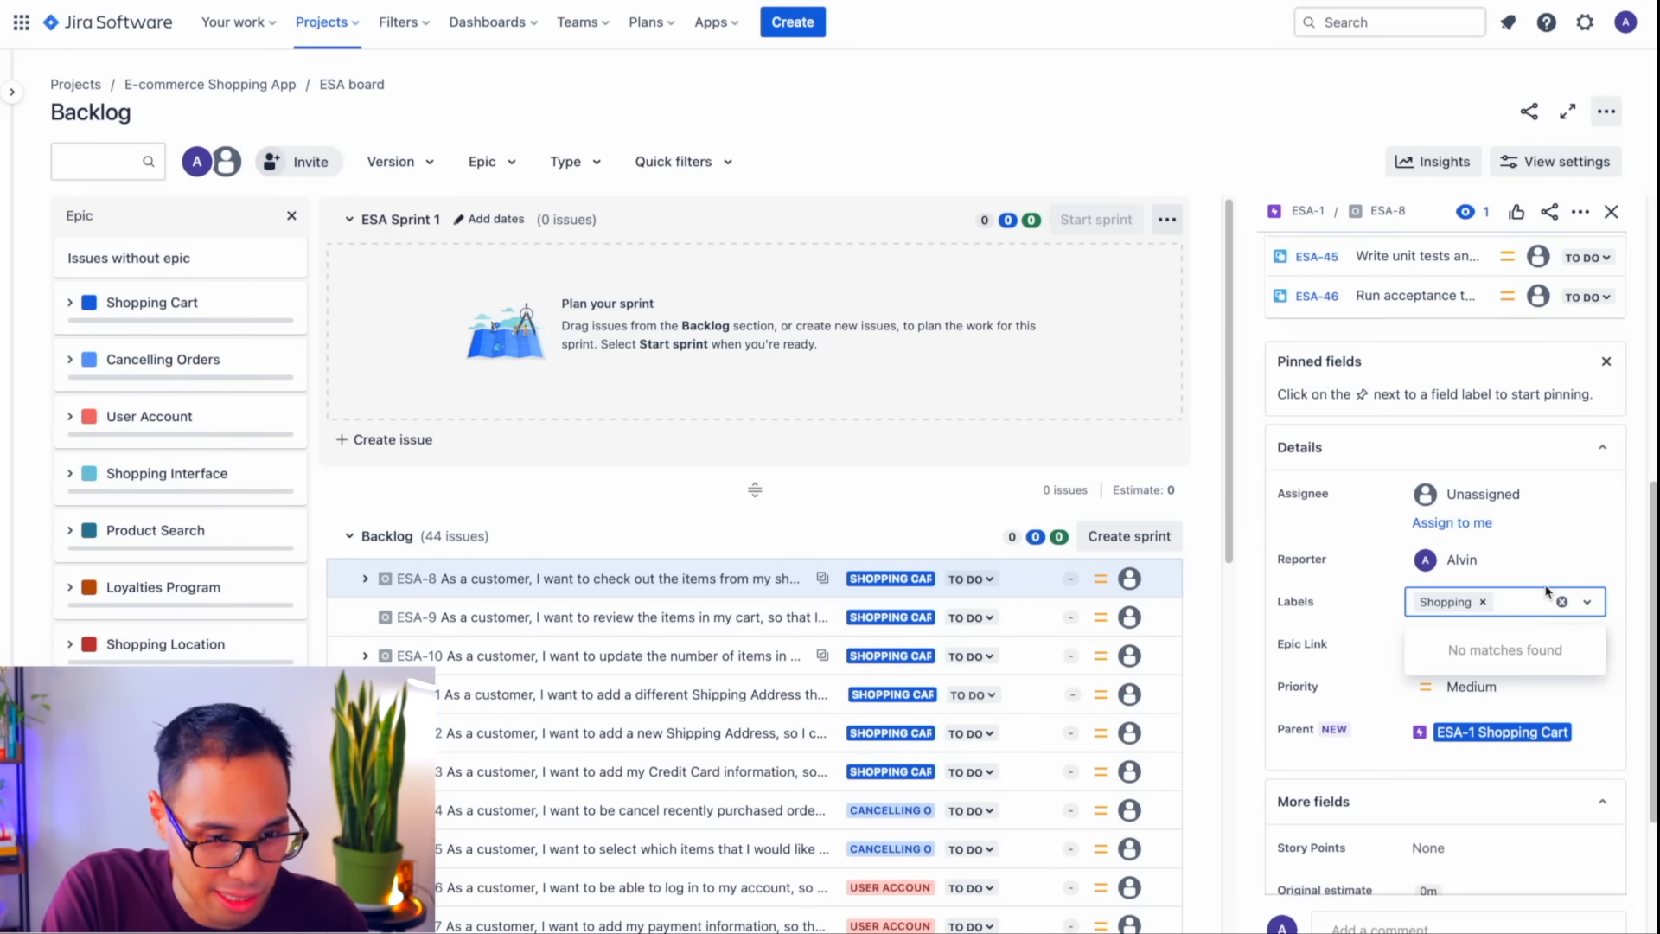
{"action": "key", "text": "Return"}
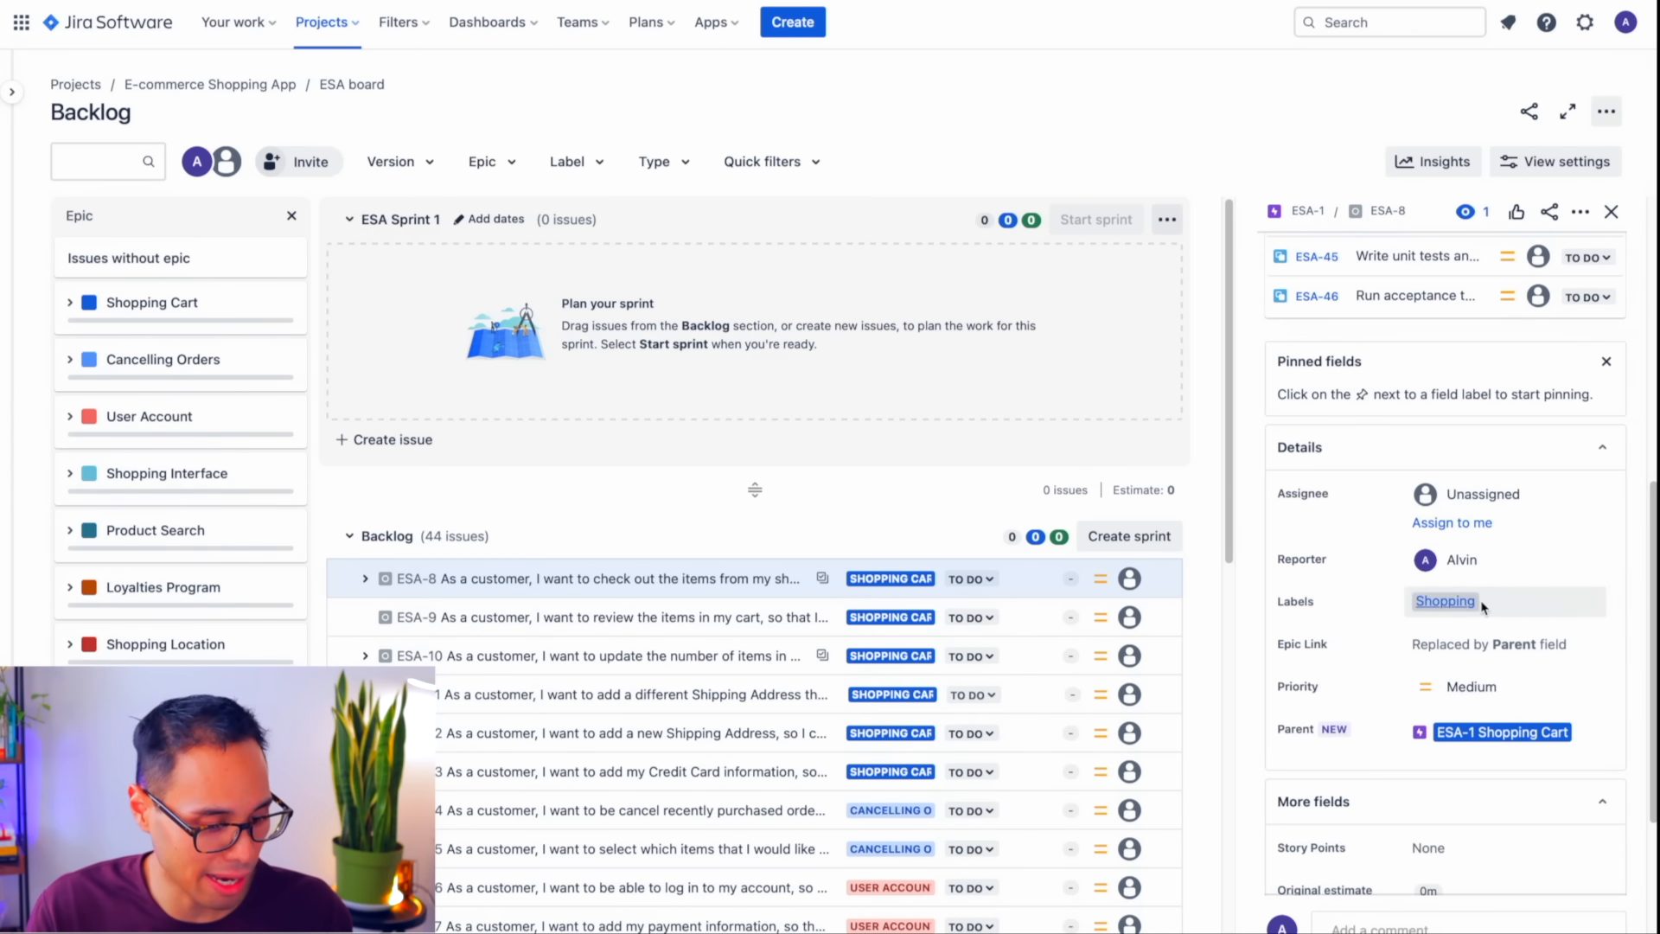
- Add the existing Shopping label to the cart review story ESA-9 and close its details
{"action": "mouse_move", "coordinate": [1493, 571]}
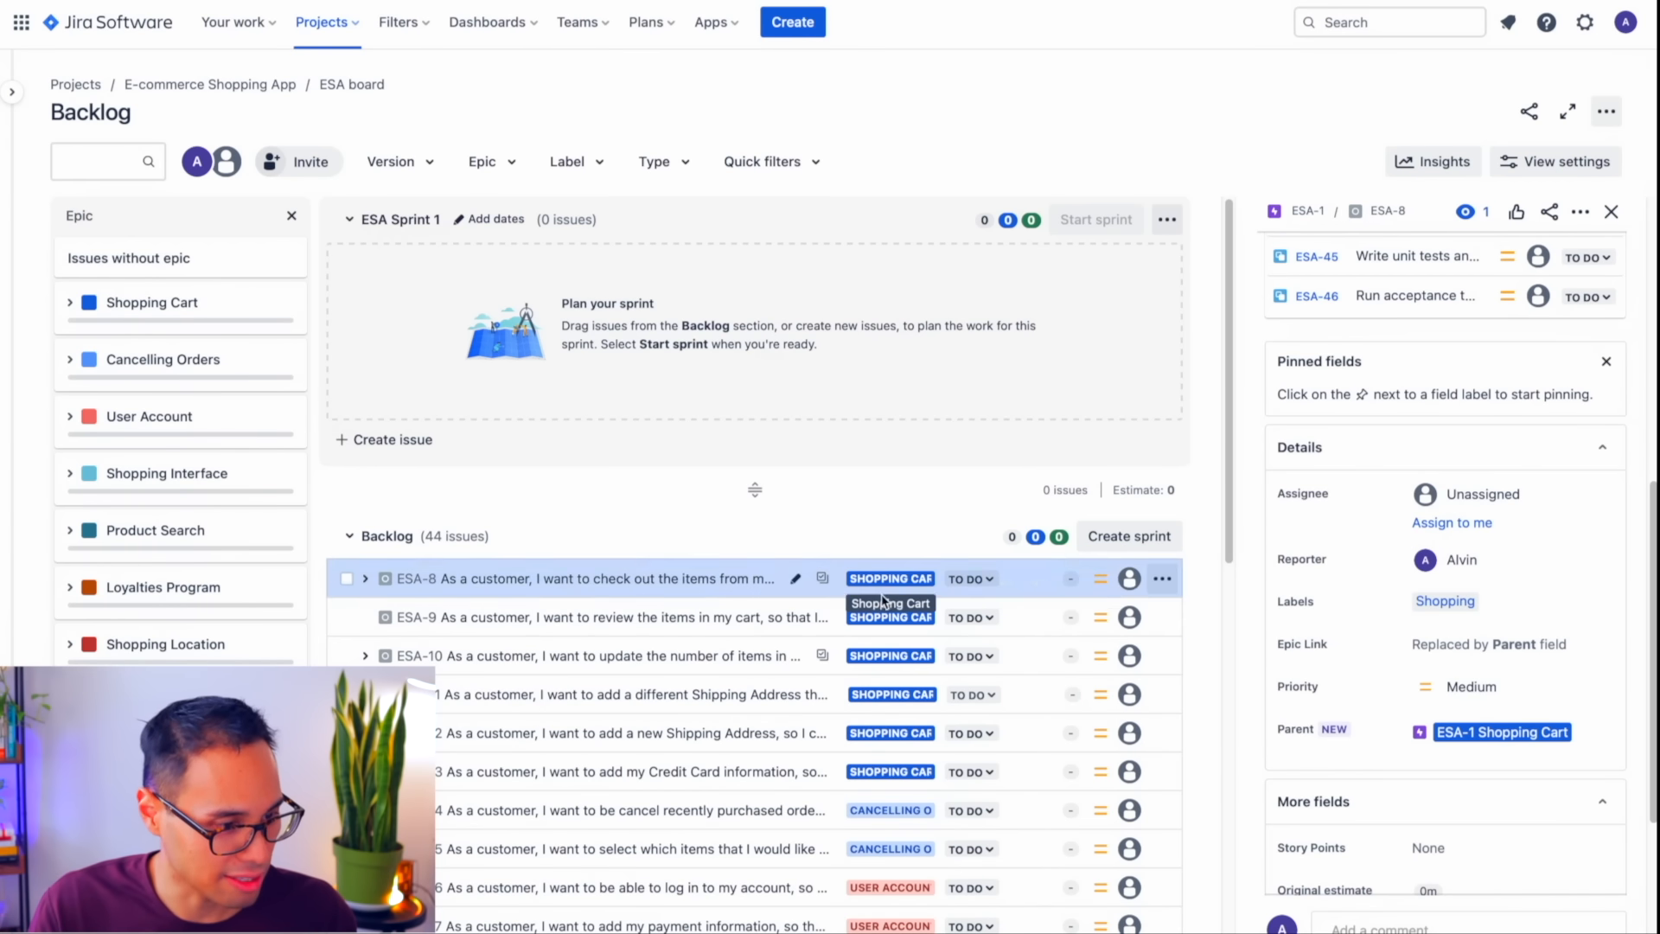
{"action": "left_click", "coordinate": [1030, 626]}
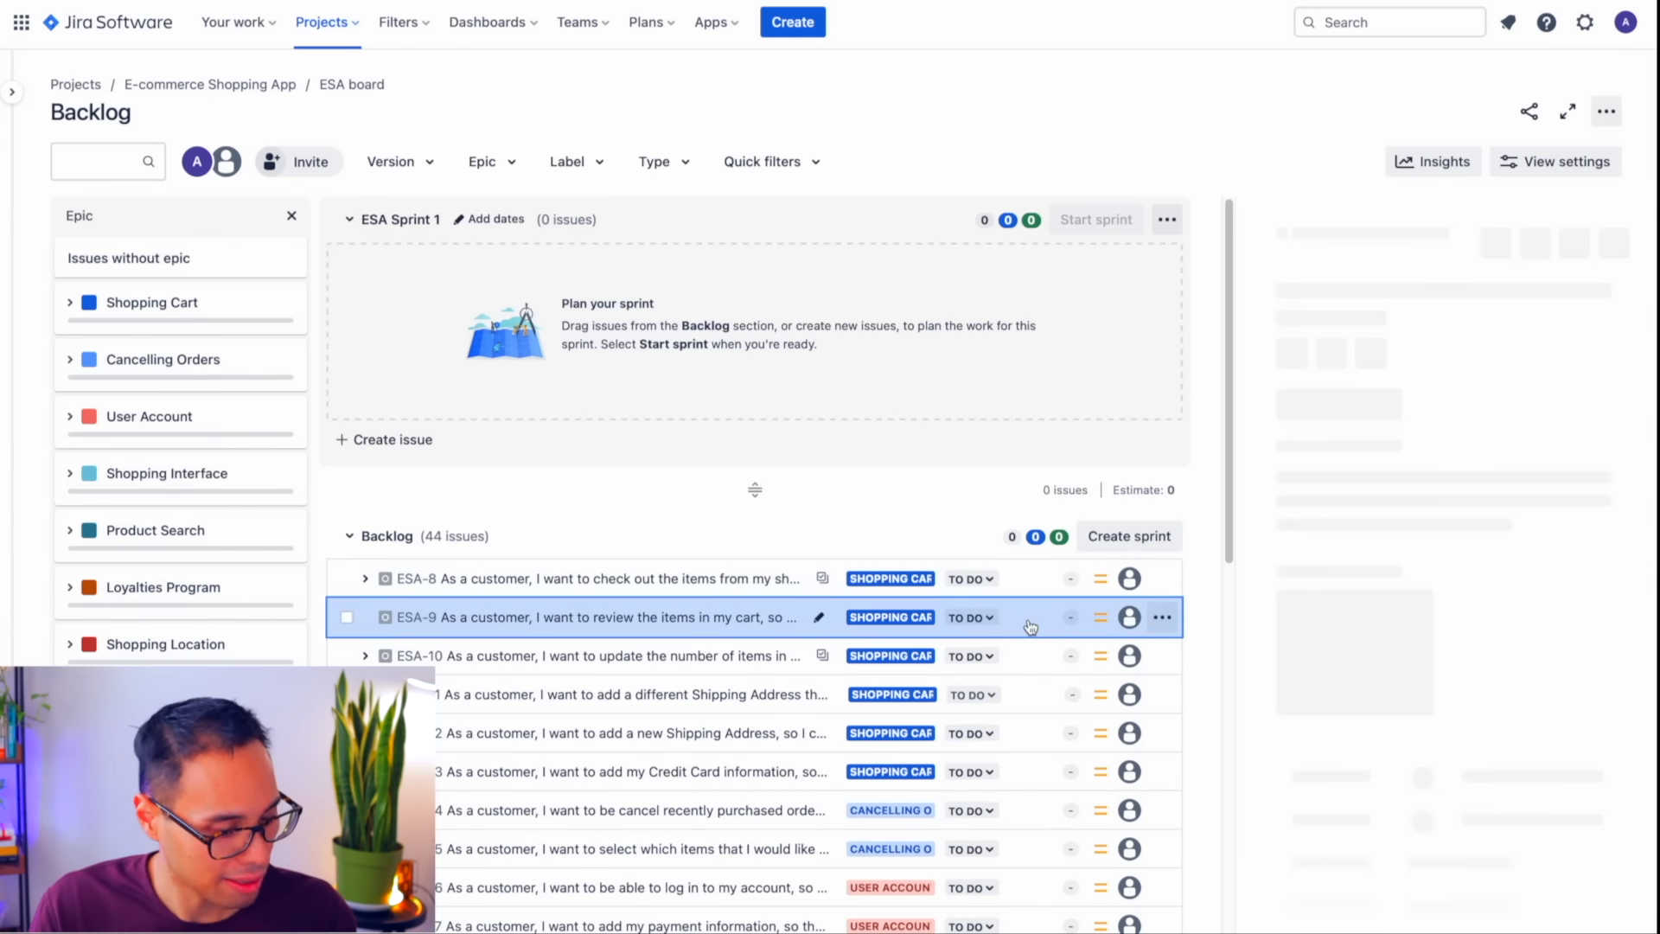
{"action": "scroll", "coordinate": [1383, 623], "scroll_direction": "down", "scroll_amount": 3}
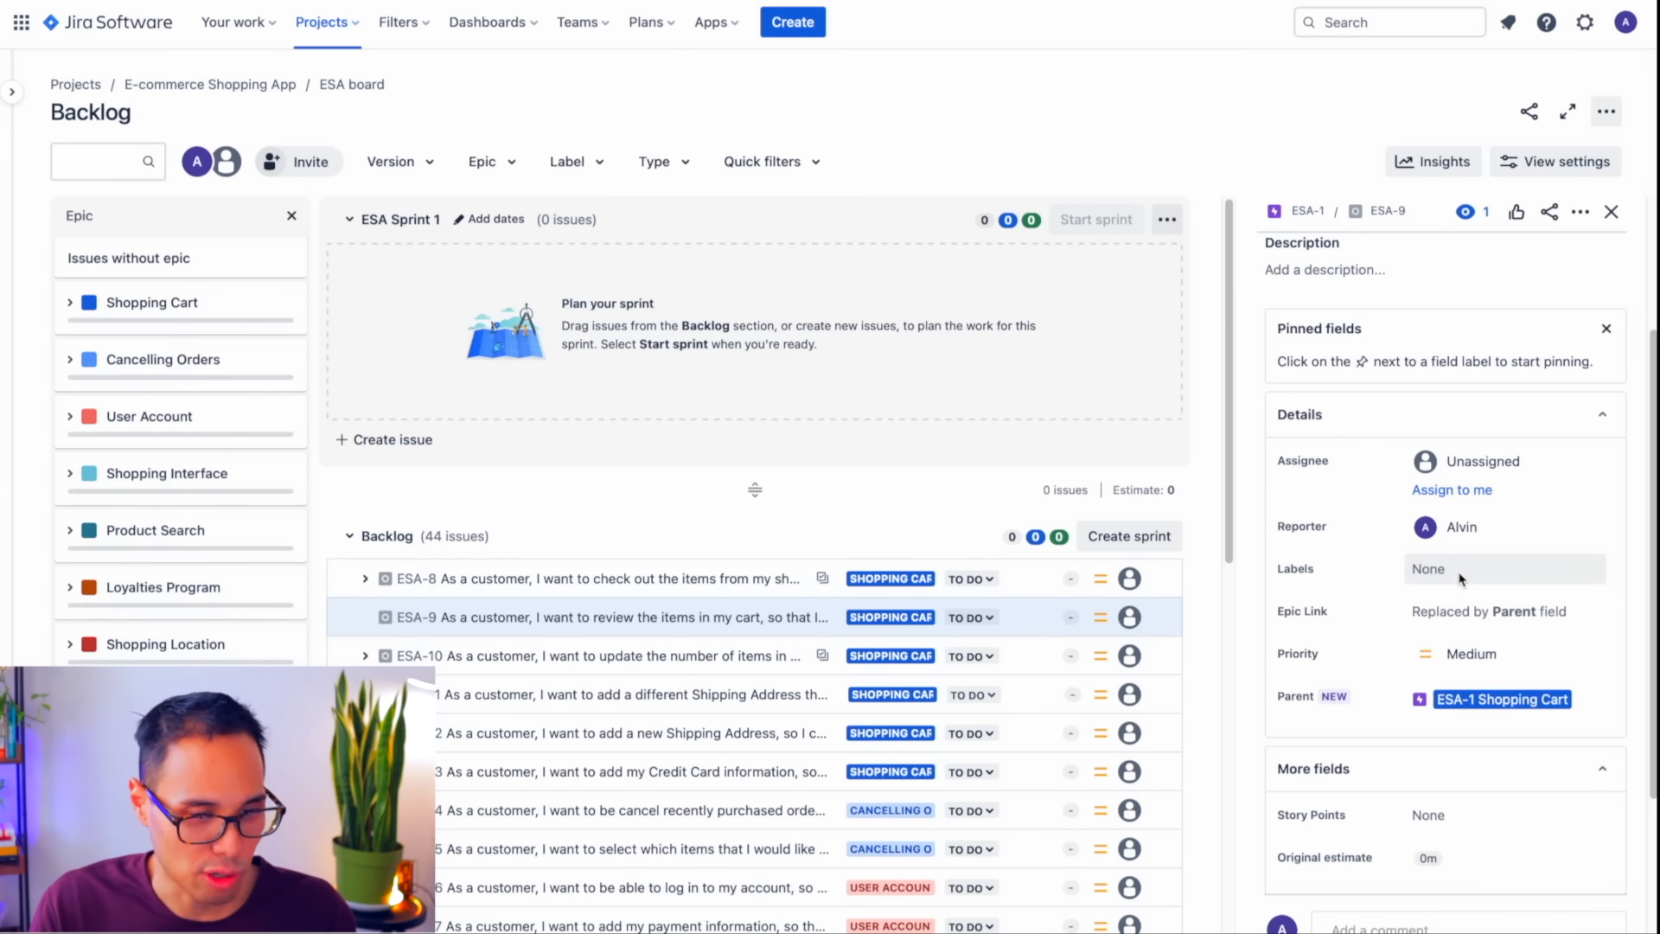
{"action": "left_click", "coordinate": [1459, 577]}
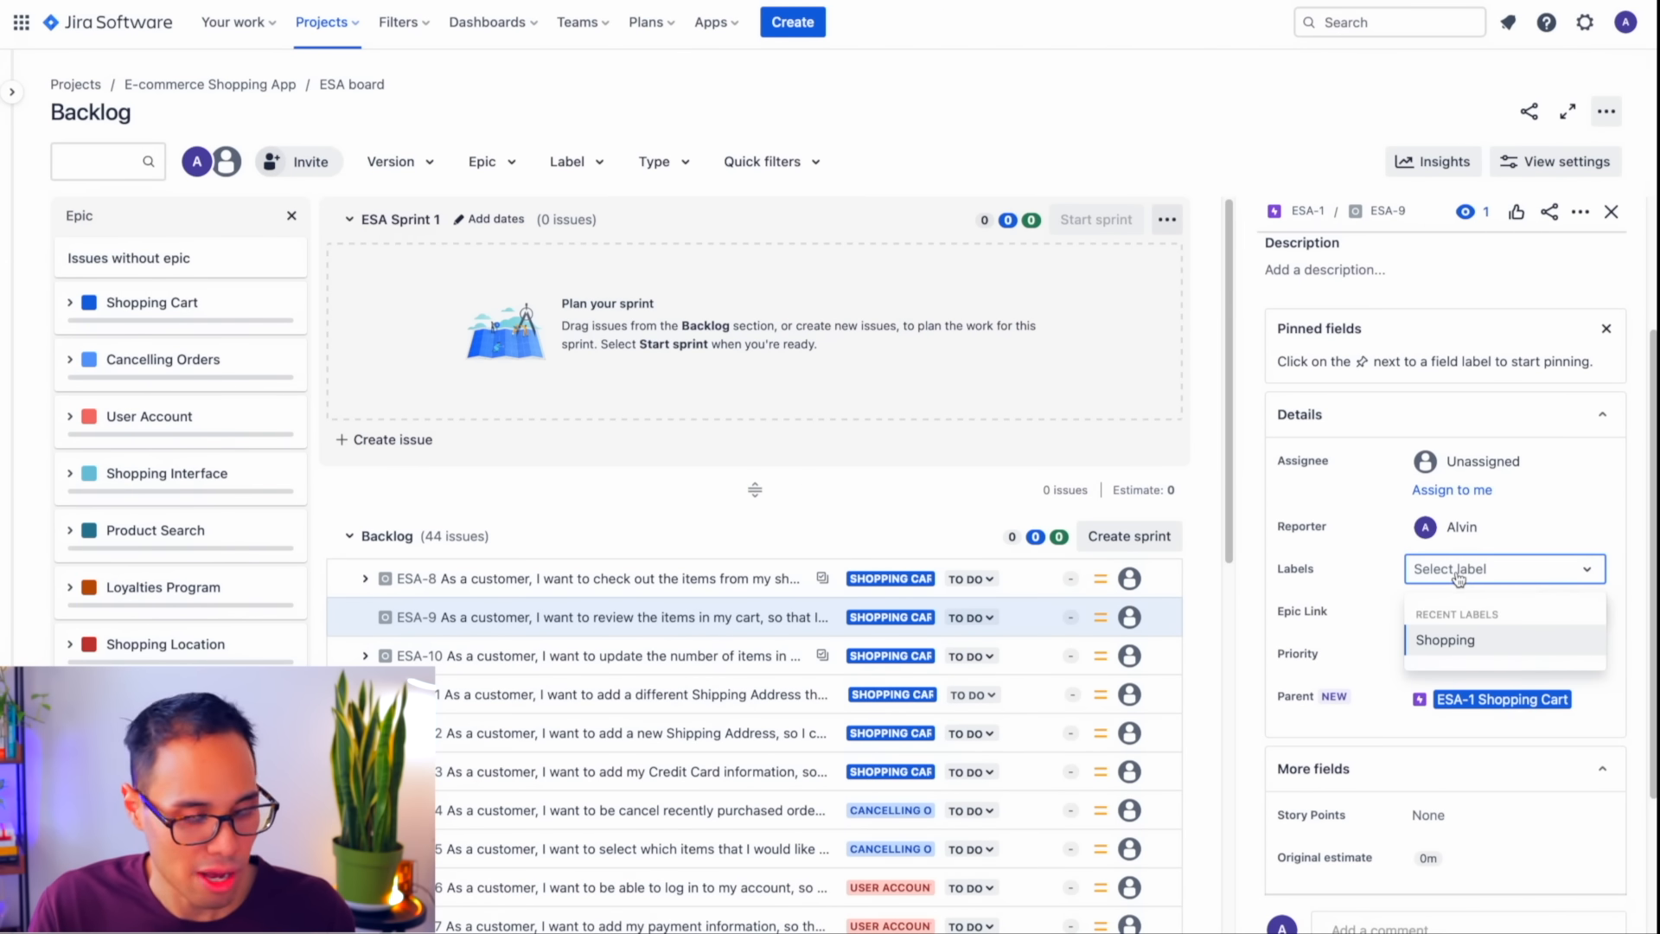
{"action": "left_click", "coordinate": [1464, 641]}
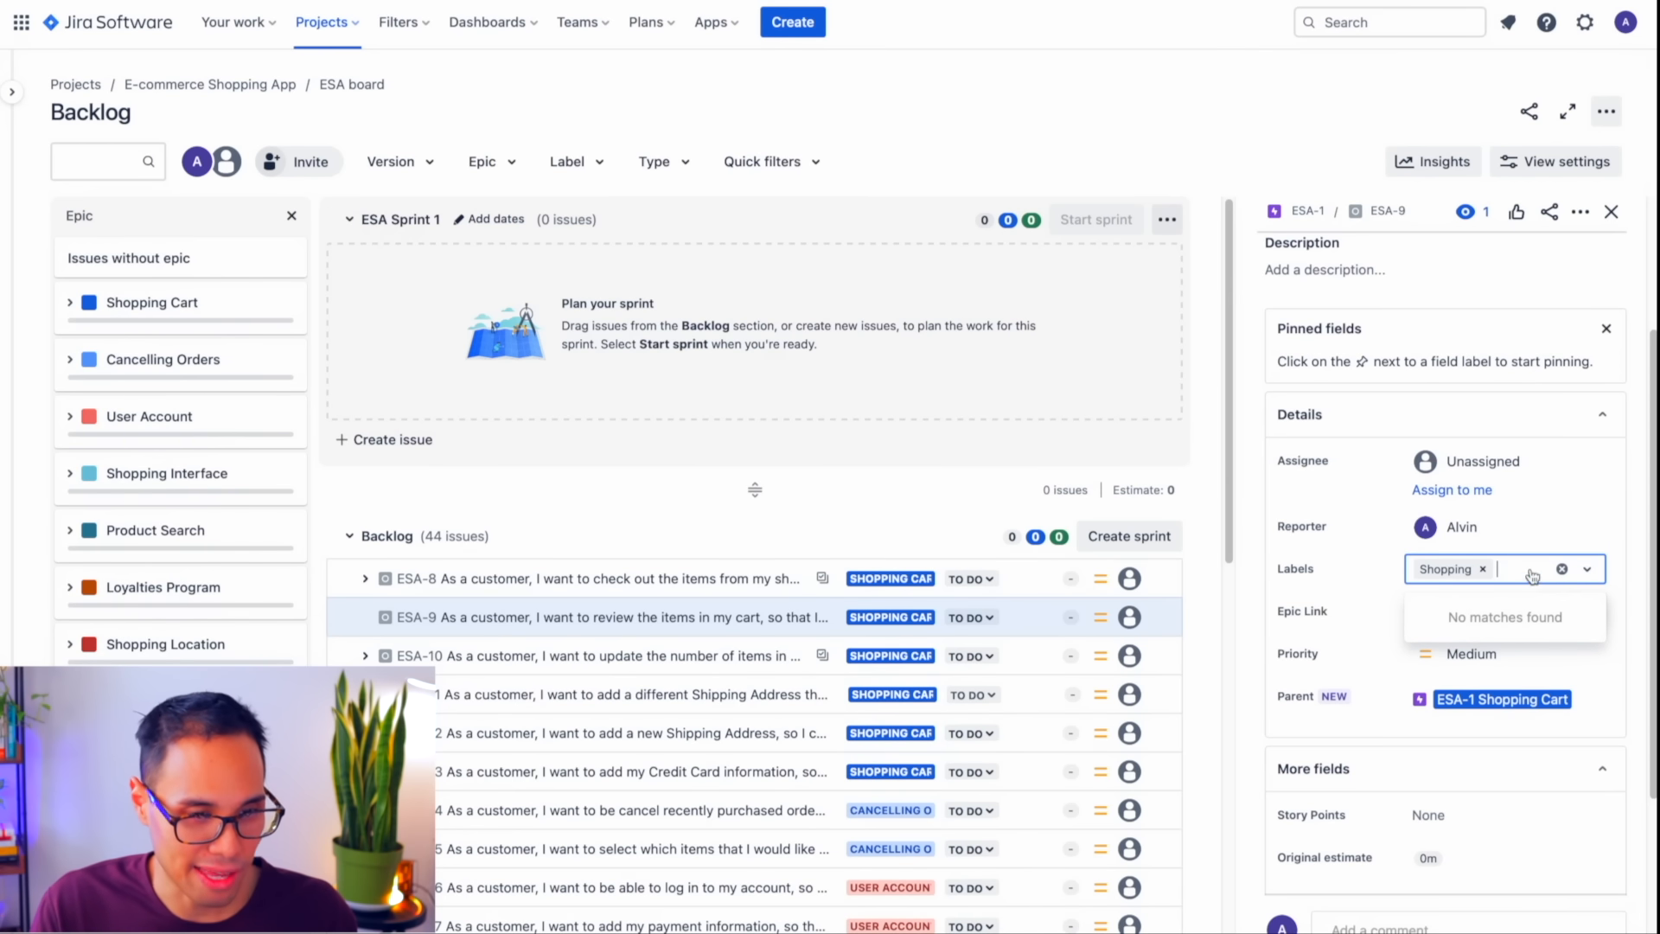
{"action": "left_click", "coordinate": [1628, 508]}
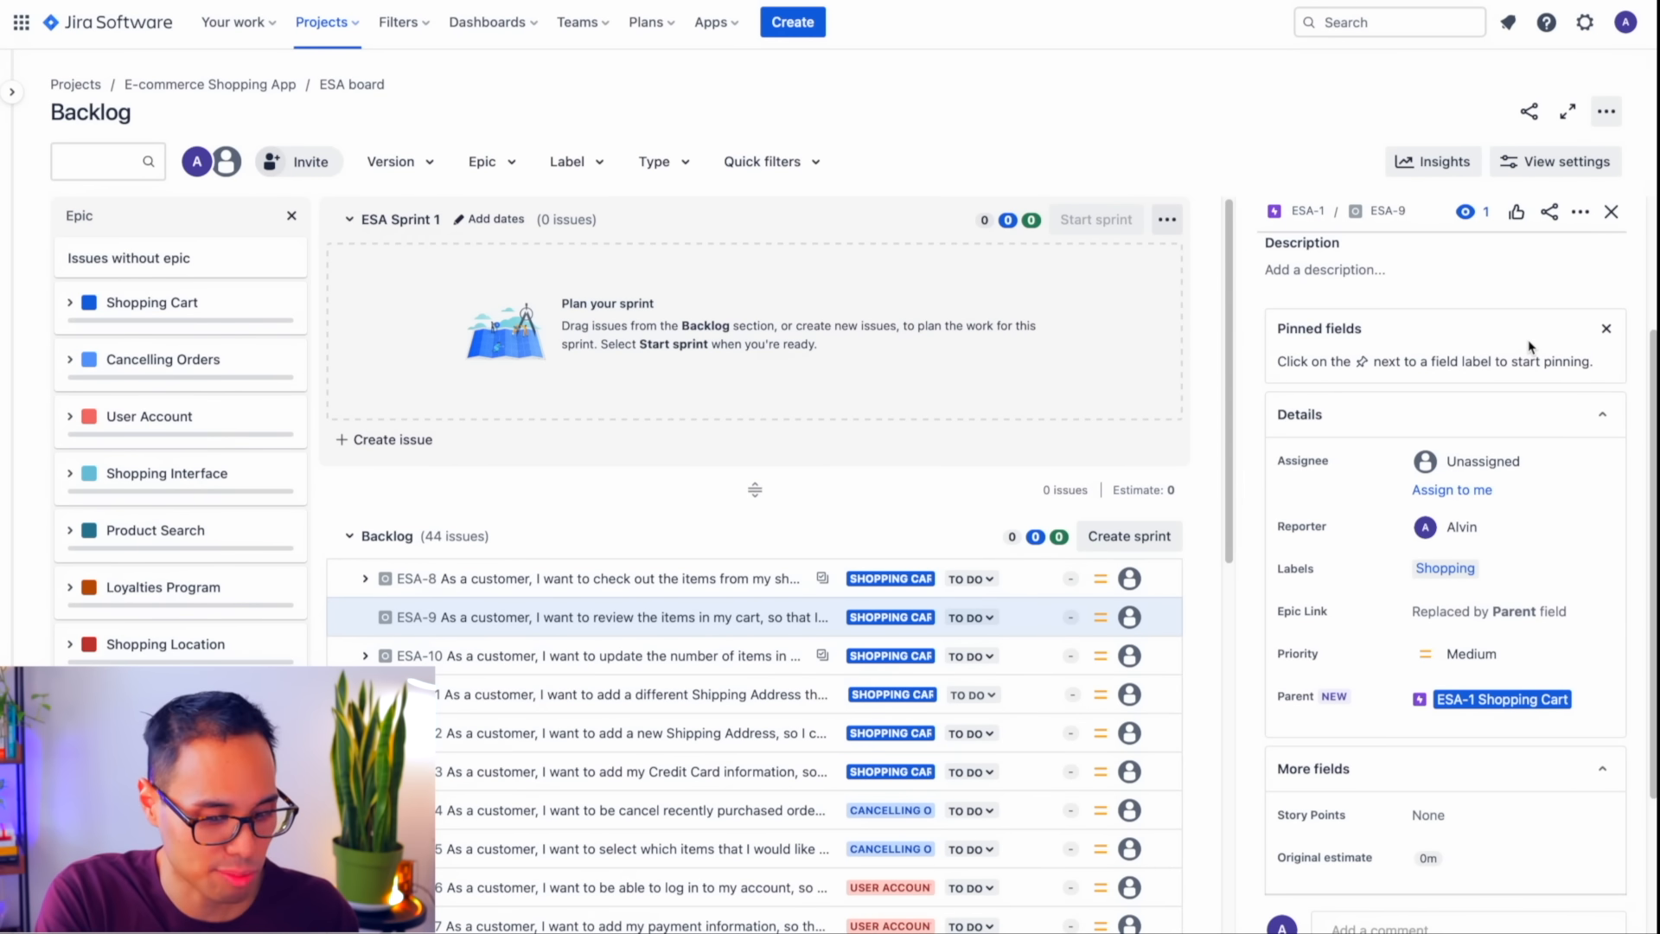
{"action": "key", "text": "l"}
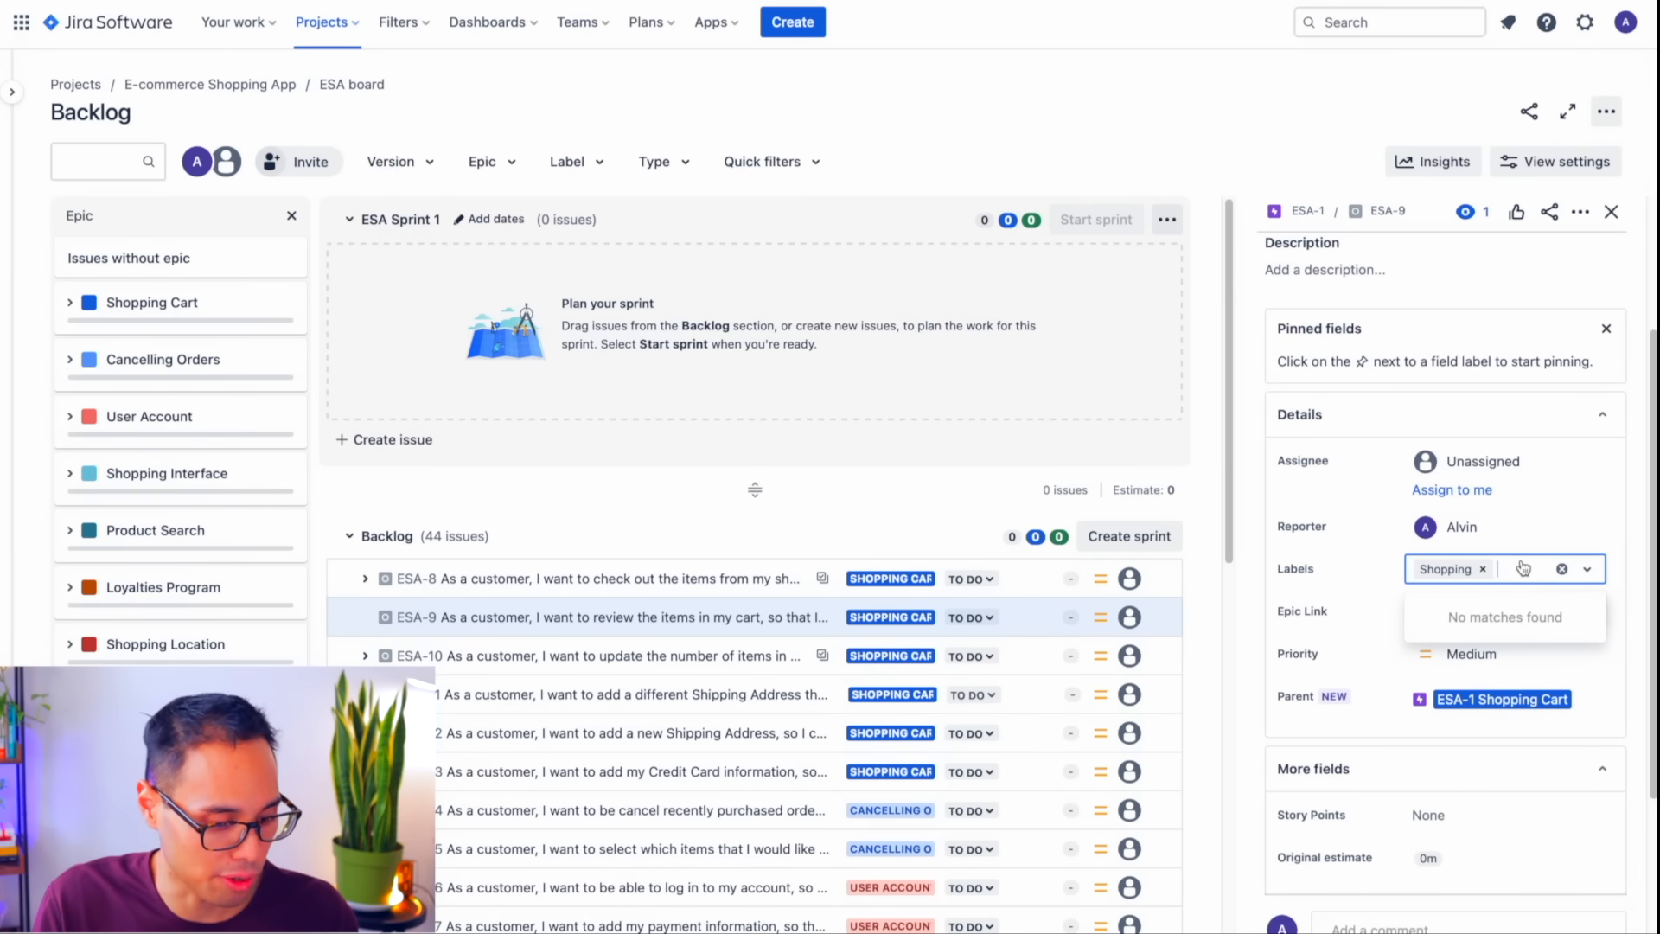
{"action": "left_click", "coordinate": [1610, 211]}
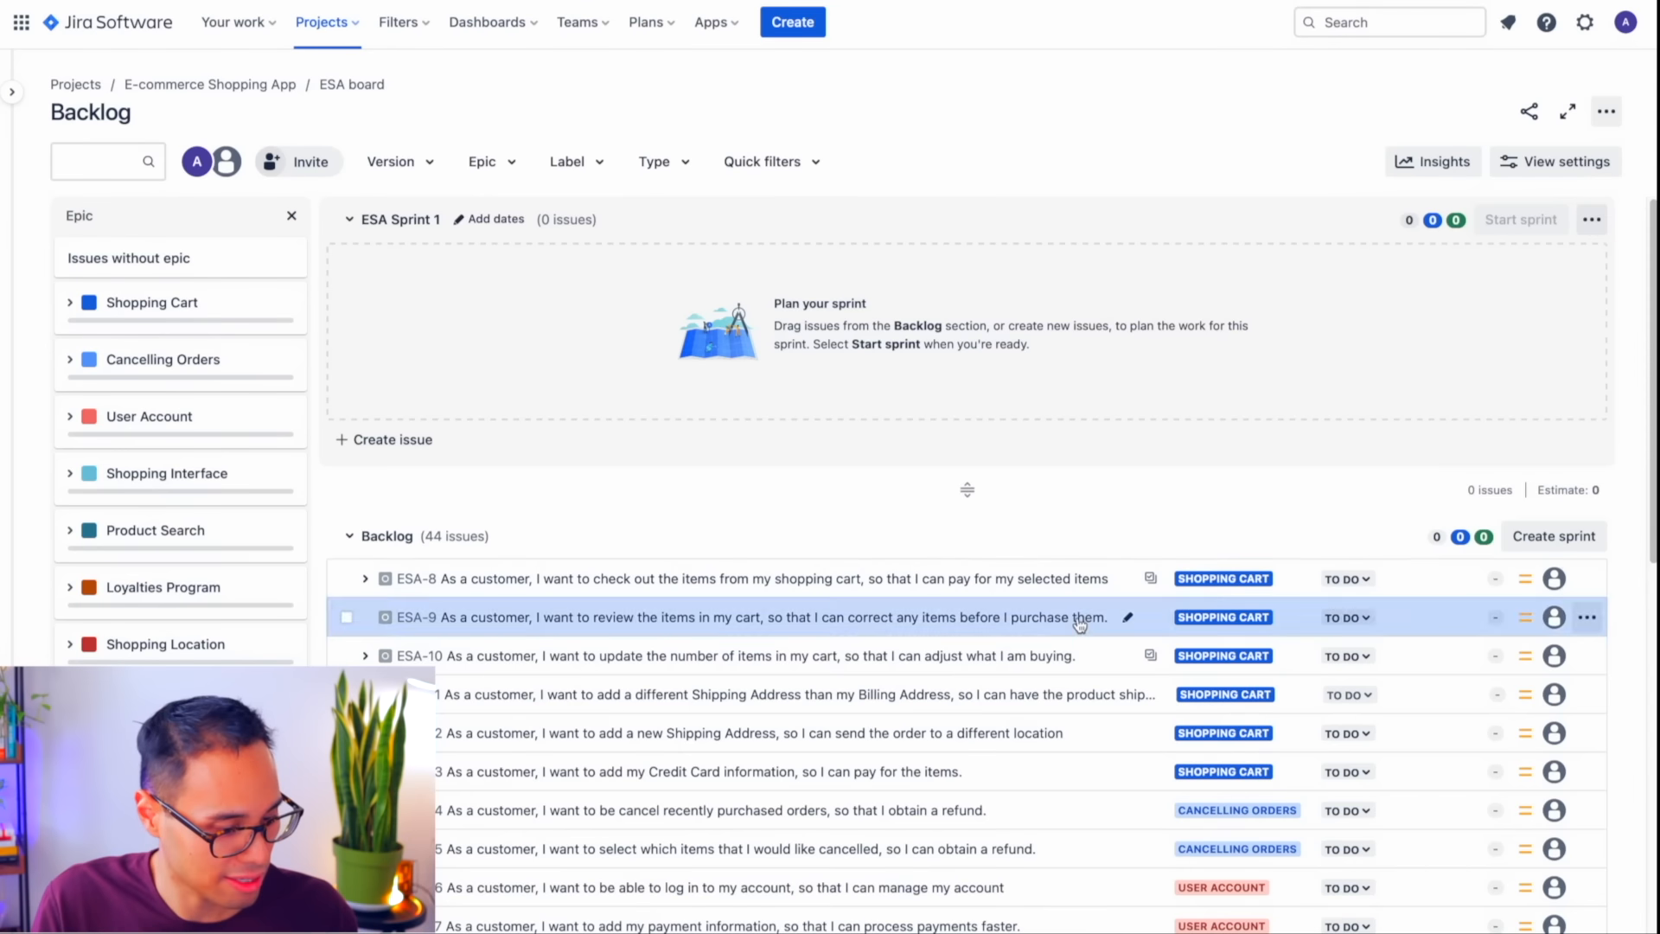
- Continue through the Shopping Cart stories from ESA-10 and apply the Shopping label up to ESA-12
{"action": "scroll", "coordinate": [1076, 646], "scroll_direction": "down", "scroll_amount": 1}
{"action": "scroll", "coordinate": [1076, 647], "scroll_direction": "down", "scroll_amount": 1}
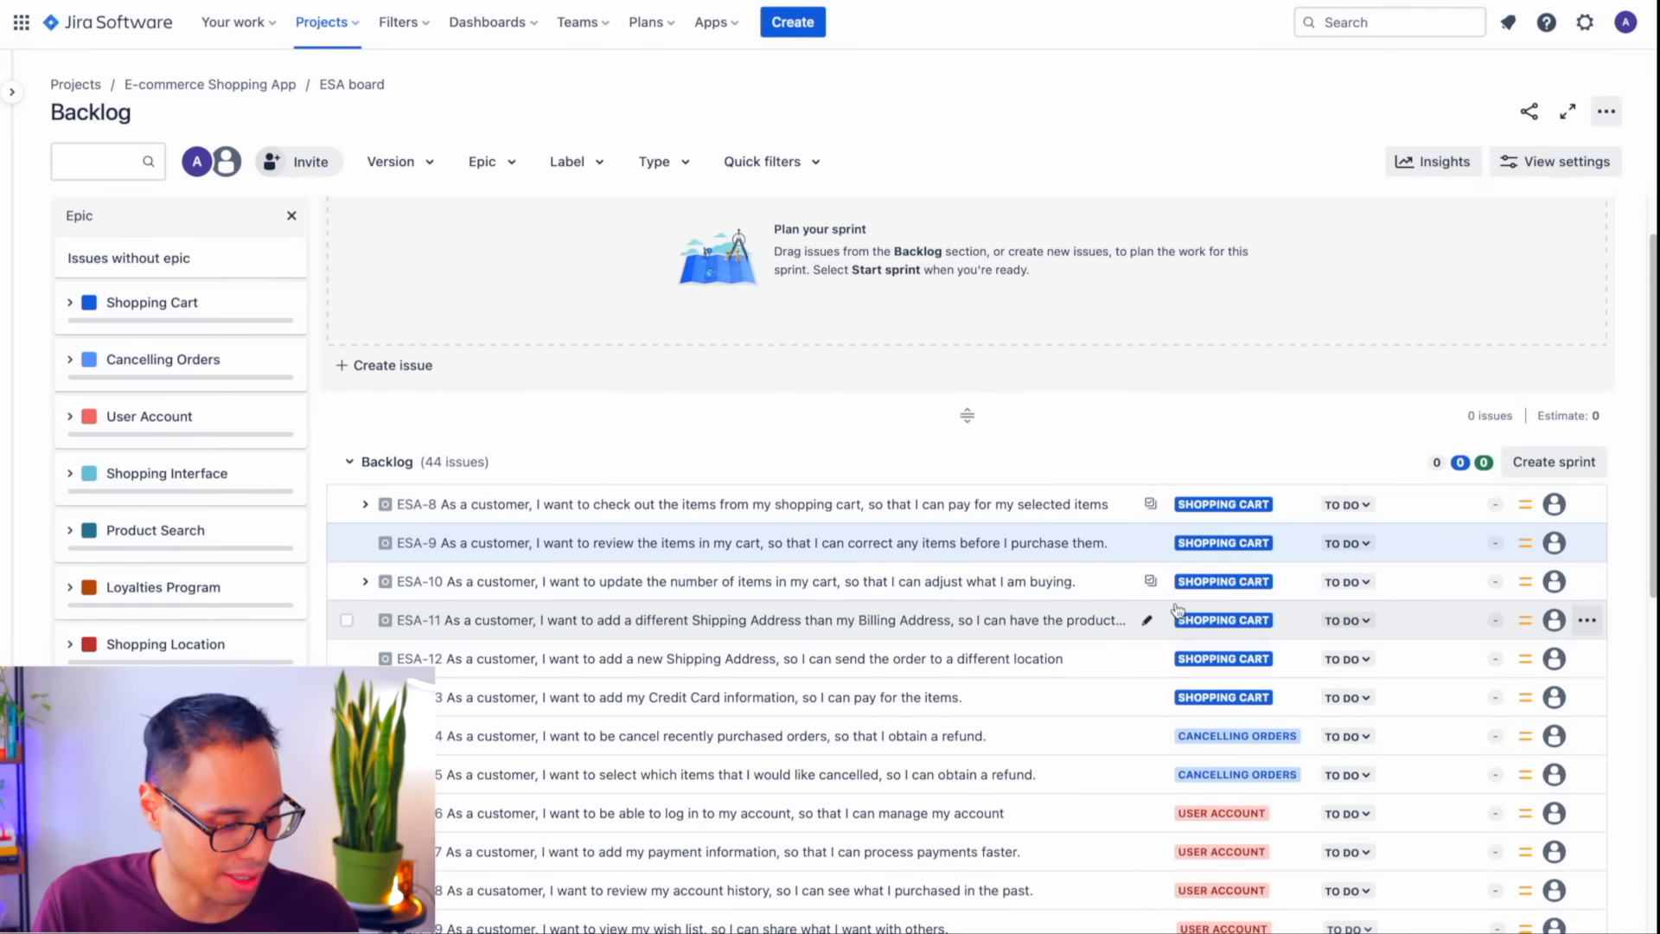
{"action": "left_click", "coordinate": [1255, 635]}
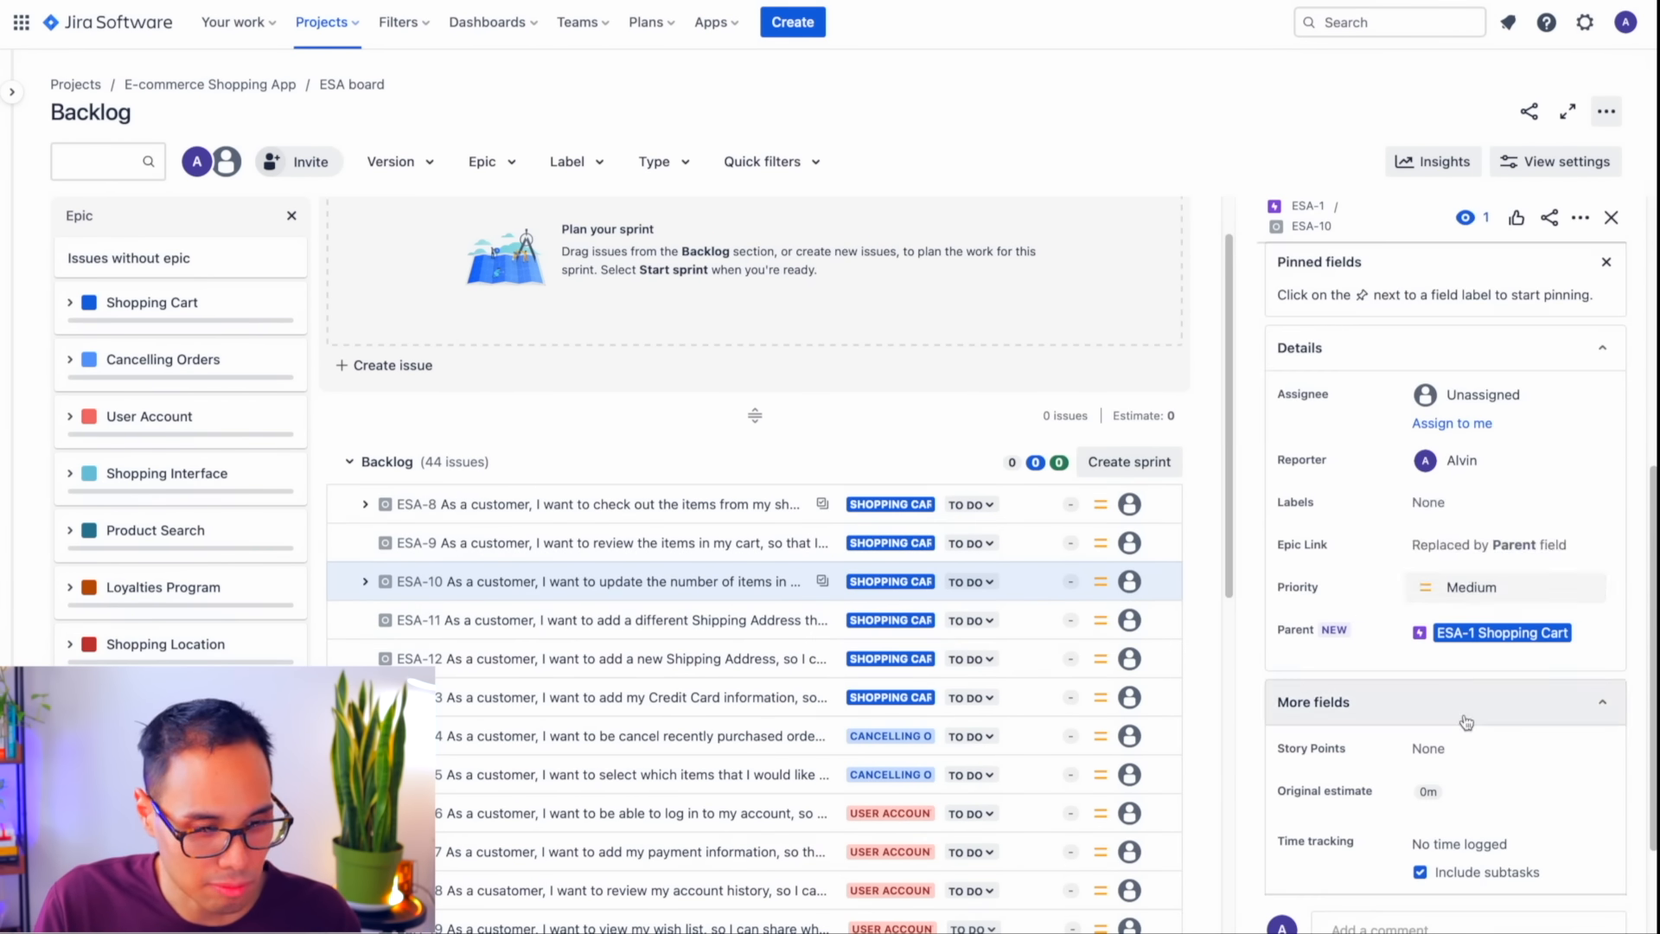
{"action": "left_click", "coordinate": [1028, 530]}
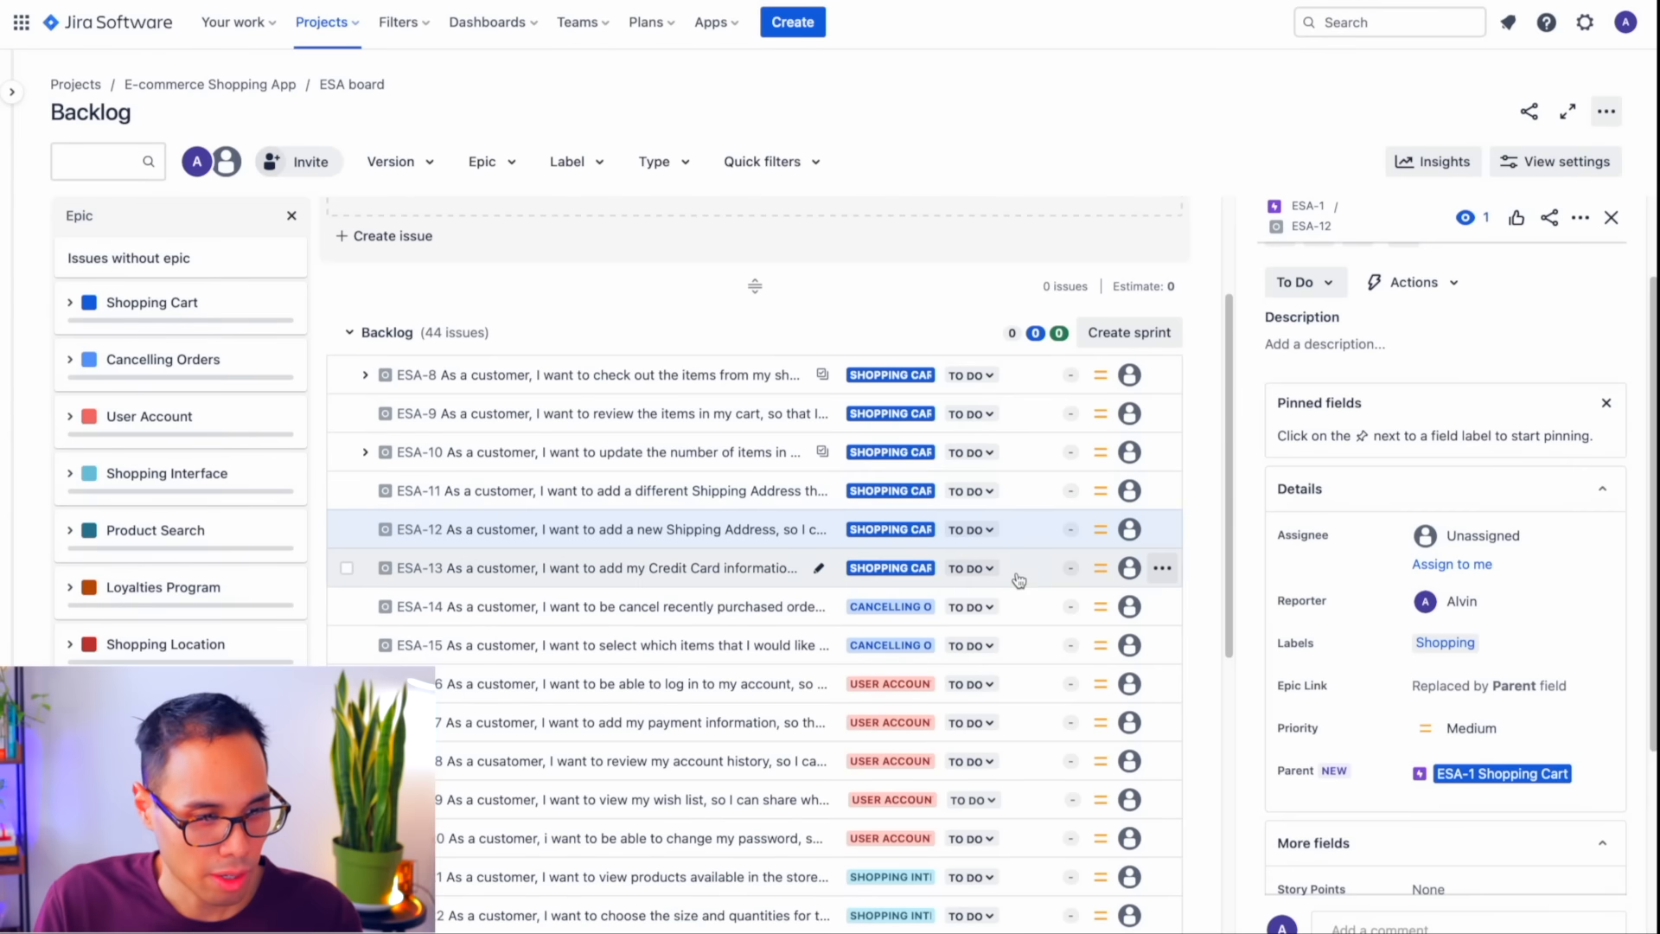
- Add the Shopping label to the credit card information story ESA-13
{"action": "left_click", "coordinate": [1020, 572]}
{"action": "left_click", "coordinate": [1517, 771]}
{"action": "left_click", "coordinate": [1472, 843]}
{"action": "left_click", "coordinate": [1604, 680]}
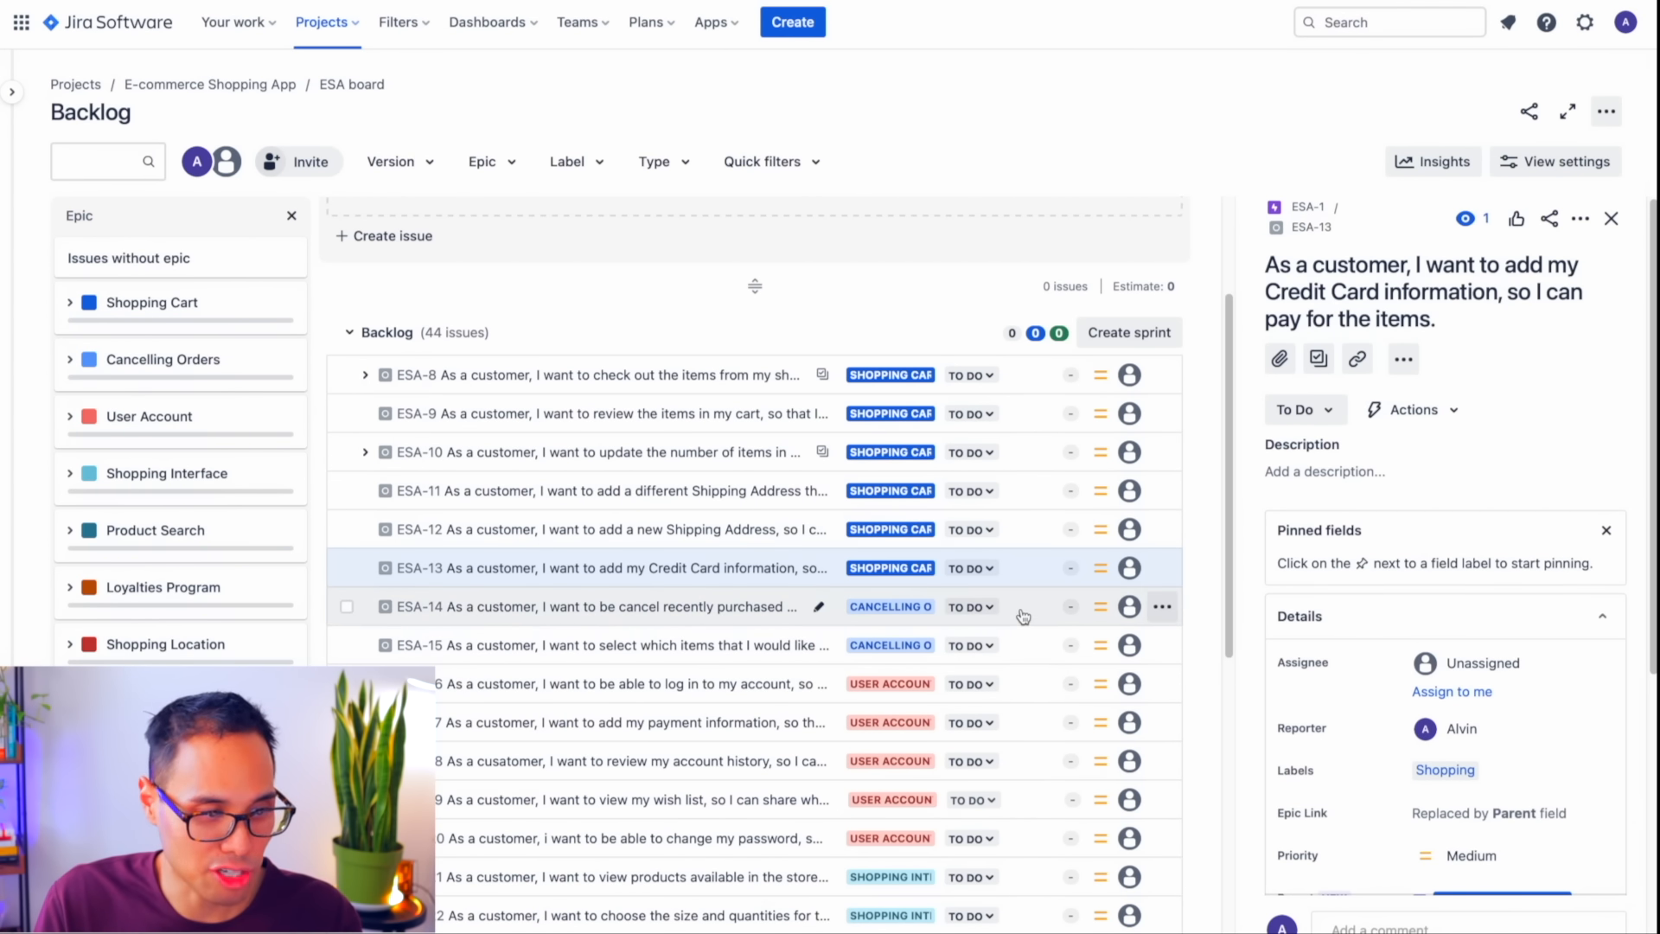
- Add the Shopping label to the order cancellation story ESA-14
{"action": "left_click", "coordinate": [1022, 614]}
{"action": "left_click", "coordinate": [1472, 772]}
{"action": "left_click", "coordinate": [1452, 841]}
{"action": "left_click", "coordinate": [1604, 707]}
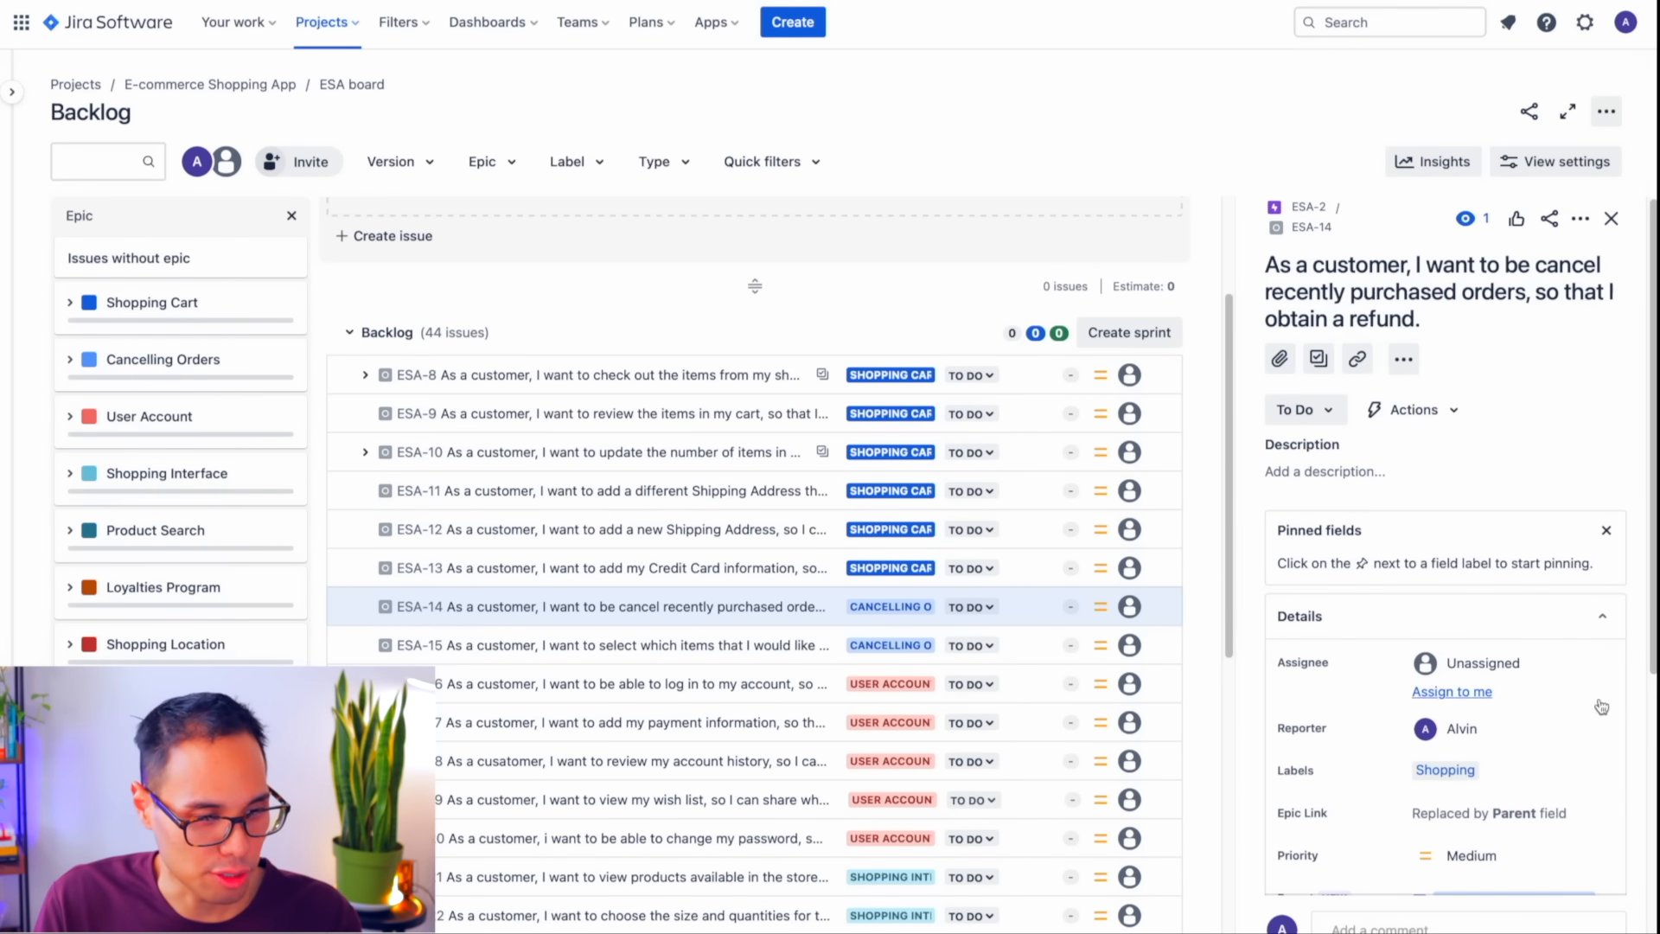
- Add the Shopping label to backlog issue ESA-15 about selecting which items to cancel
{"action": "left_click", "coordinate": [1027, 645]}
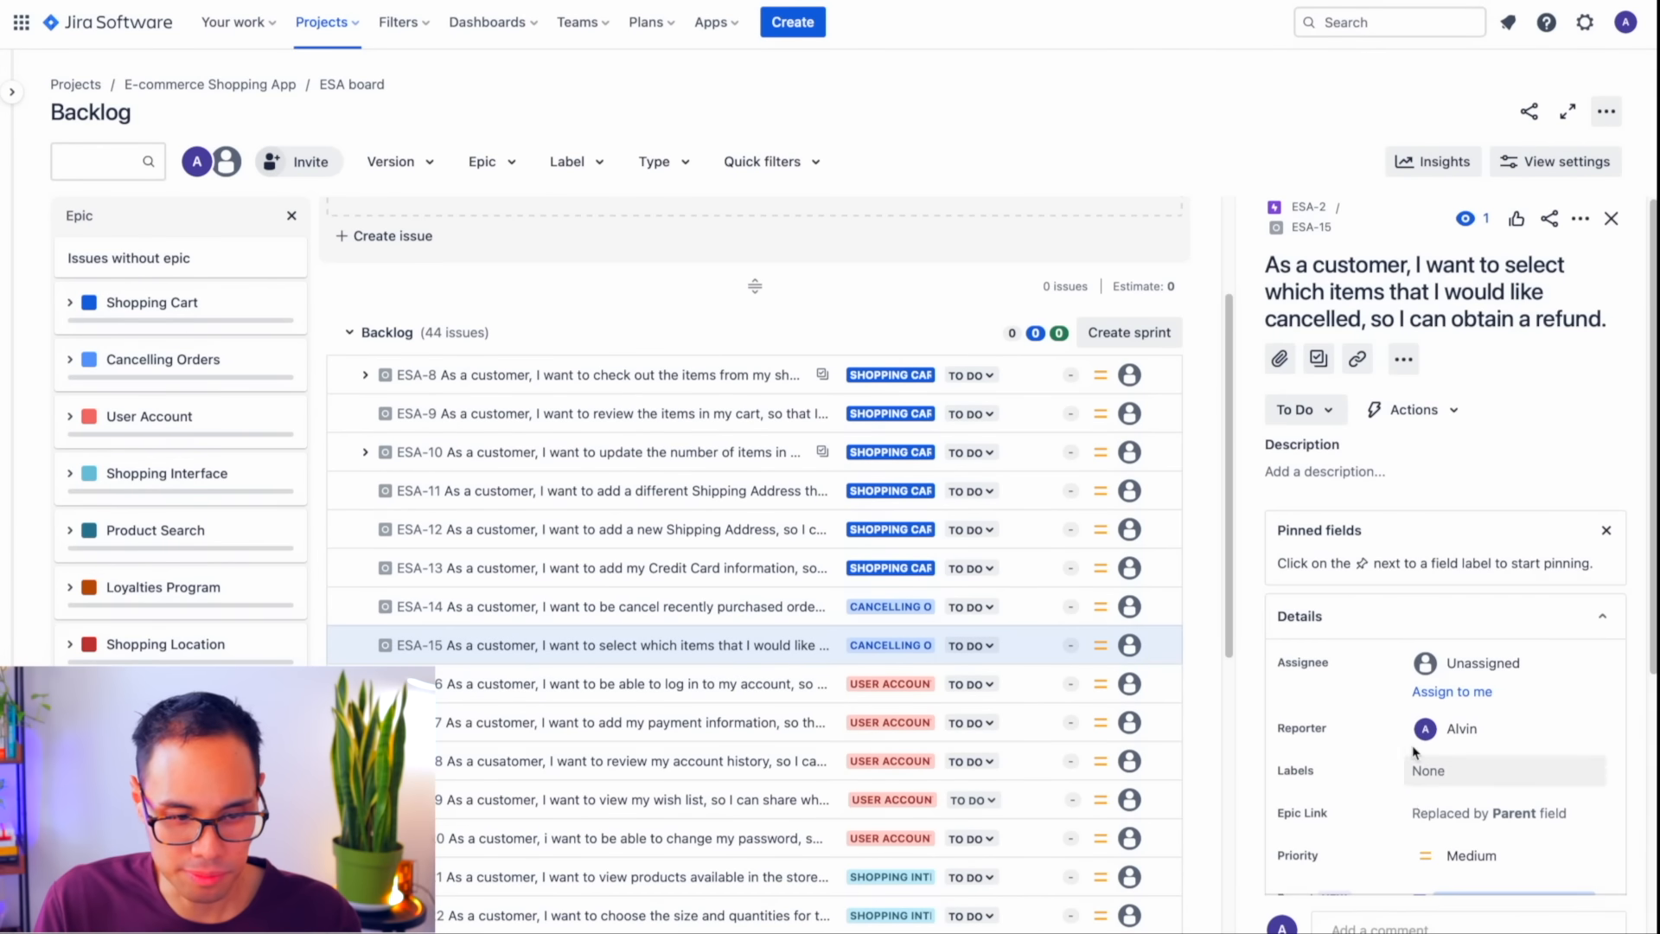
{"action": "left_click", "coordinate": [1426, 770]}
{"action": "left_click", "coordinate": [1450, 839]}
{"action": "left_click", "coordinate": [1600, 712]}
- Add the Shopping label to issue ESA-21 about viewing products available in the store
{"action": "scroll", "coordinate": [1018, 519], "scroll_direction": "down", "scroll_amount": 5}
{"action": "left_click", "coordinate": [1013, 506]}
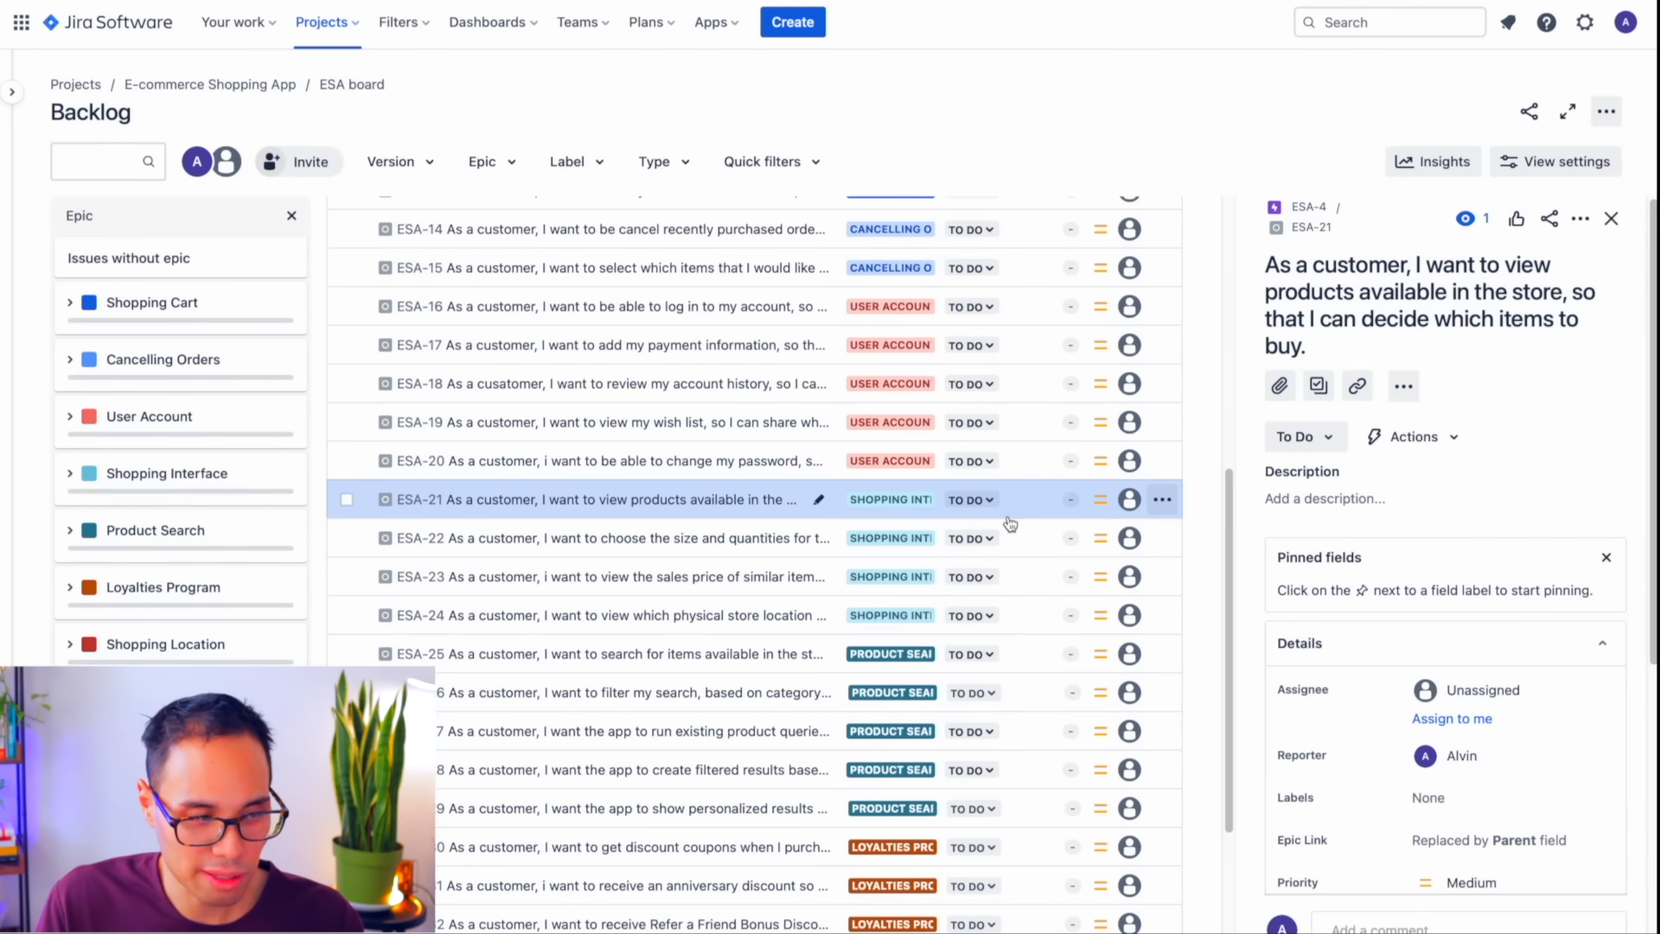
{"action": "left_click", "coordinate": [1413, 795]}
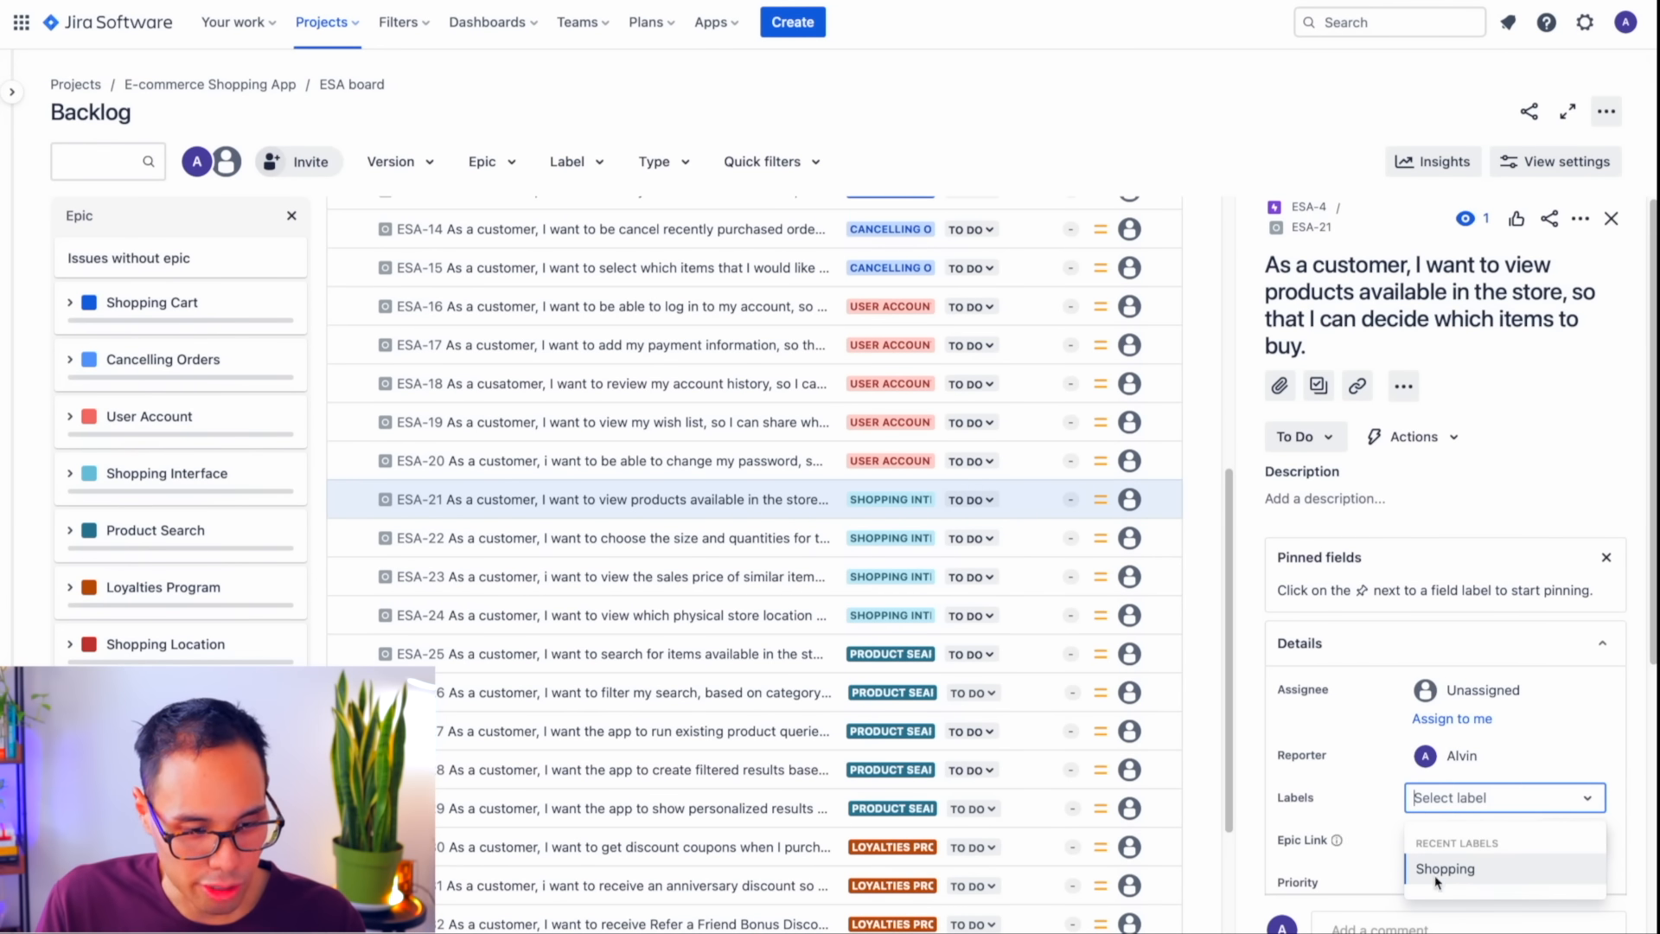
{"action": "left_click", "coordinate": [1464, 869]}
{"action": "left_click", "coordinate": [1611, 485]}
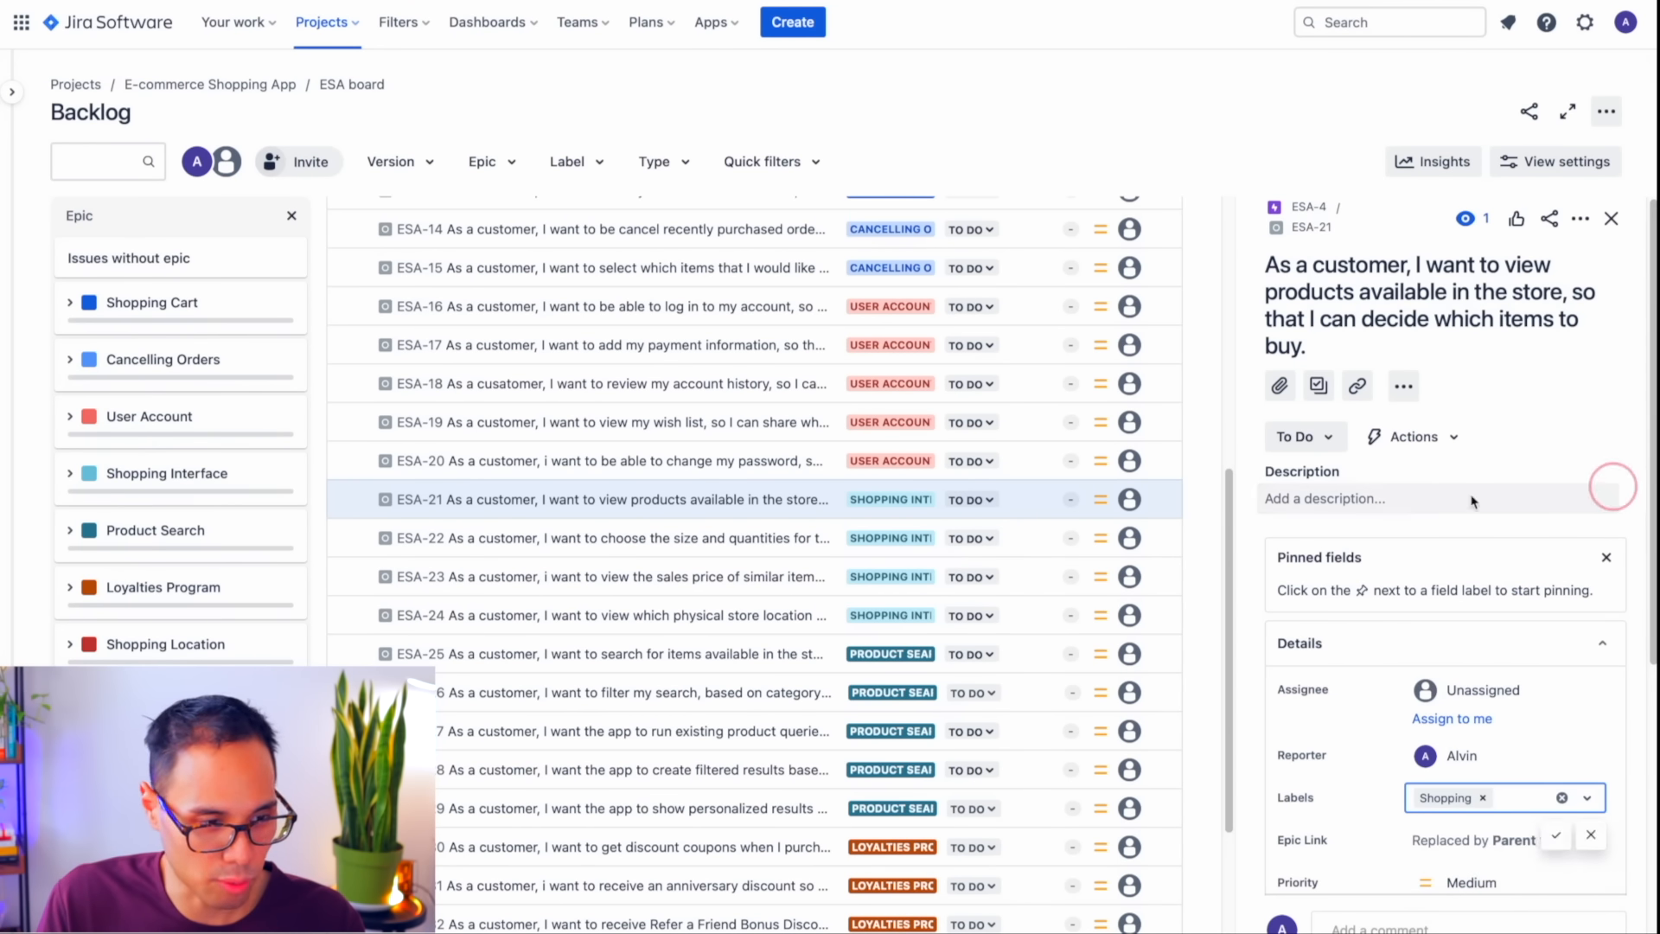
- Add the Shopping label to issue ESA-22 and assign the issue to your own account
{"action": "left_click", "coordinate": [1024, 542]}
{"action": "left_click", "coordinate": [1421, 795]}
{"action": "left_click", "coordinate": [1460, 868]}
{"action": "left_click", "coordinate": [1461, 720]}
- Label issue ESA-23 about viewing sales prices as Shopping and assign it to your own account
{"action": "left_click", "coordinate": [1050, 580]}
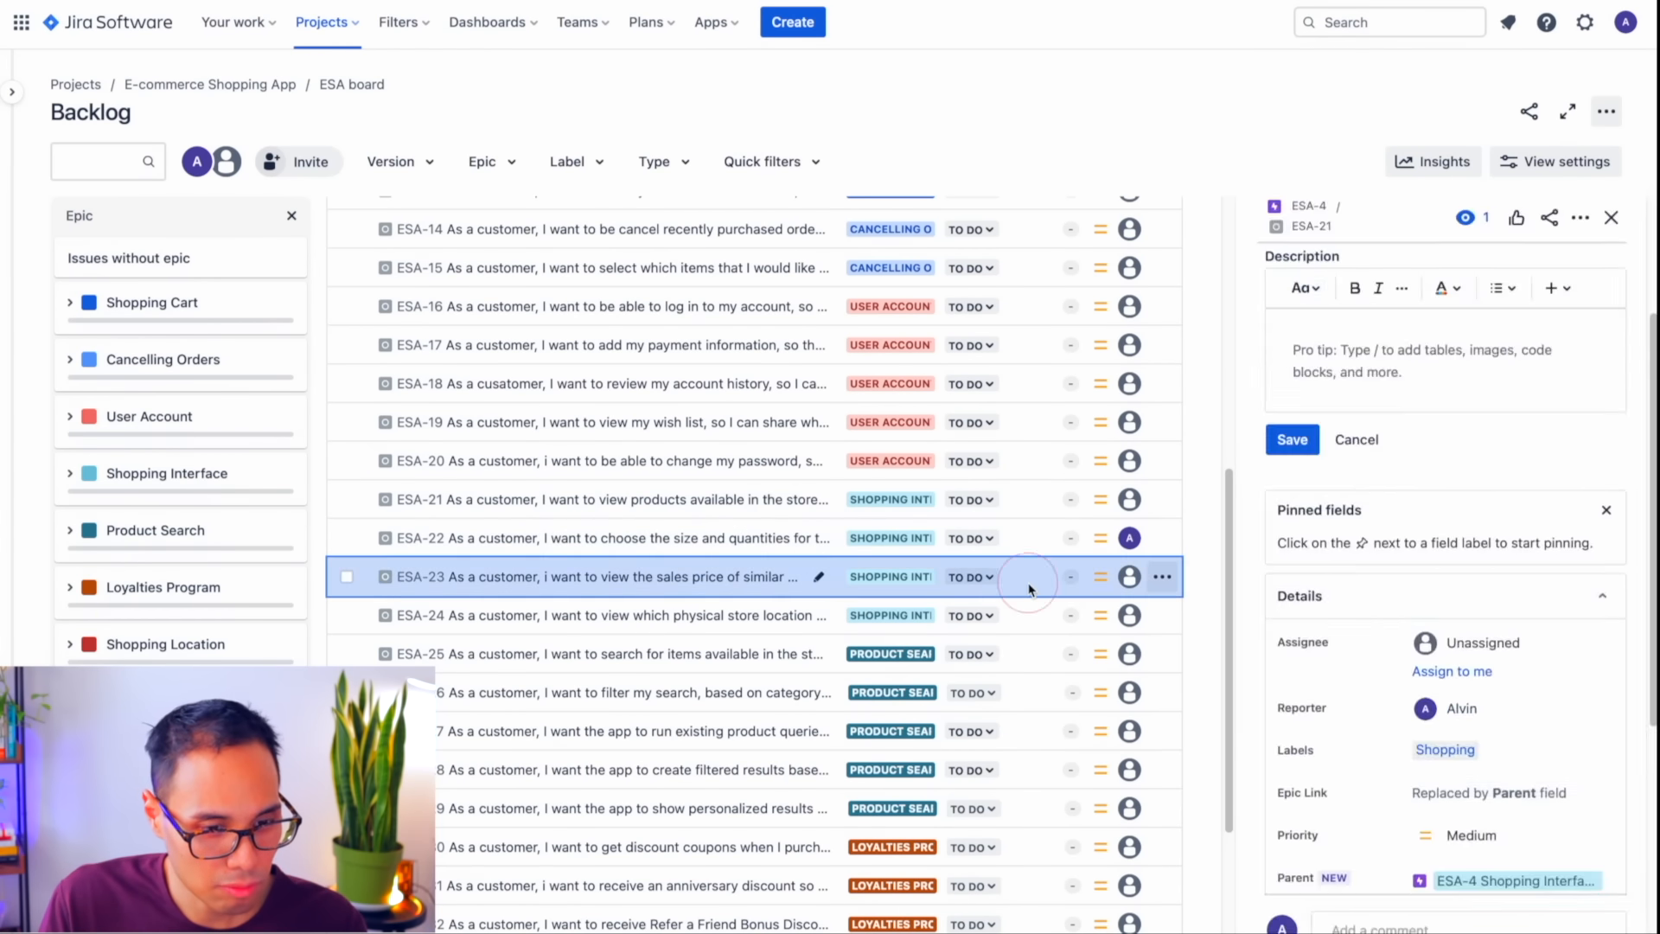
{"action": "scroll", "coordinate": [1444, 518], "scroll_direction": "down", "scroll_amount": 3}
{"action": "left_click", "coordinate": [1469, 490]}
{"action": "left_click", "coordinate": [1446, 560]}
{"action": "left_click", "coordinate": [1453, 412]}
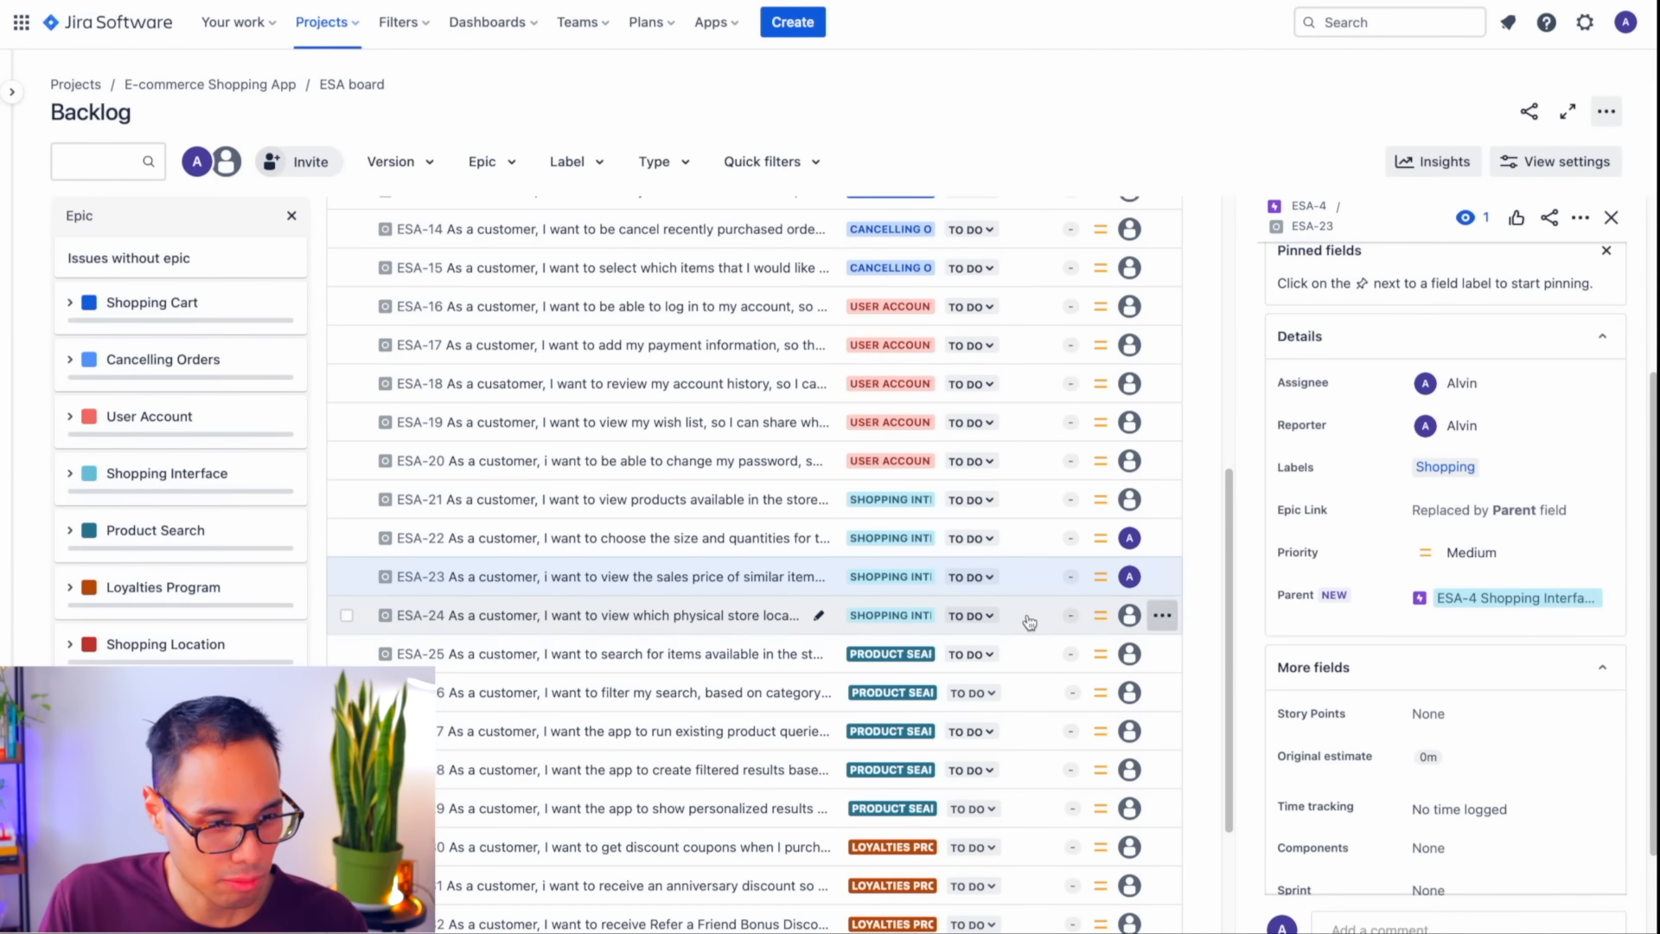
- Add the Shopping label to issue ESA-24 about finding which physical store has the item
{"action": "left_click", "coordinate": [1141, 613]}
{"action": "left_click", "coordinate": [1464, 457]}
{"action": "left_click", "coordinate": [1452, 524]}
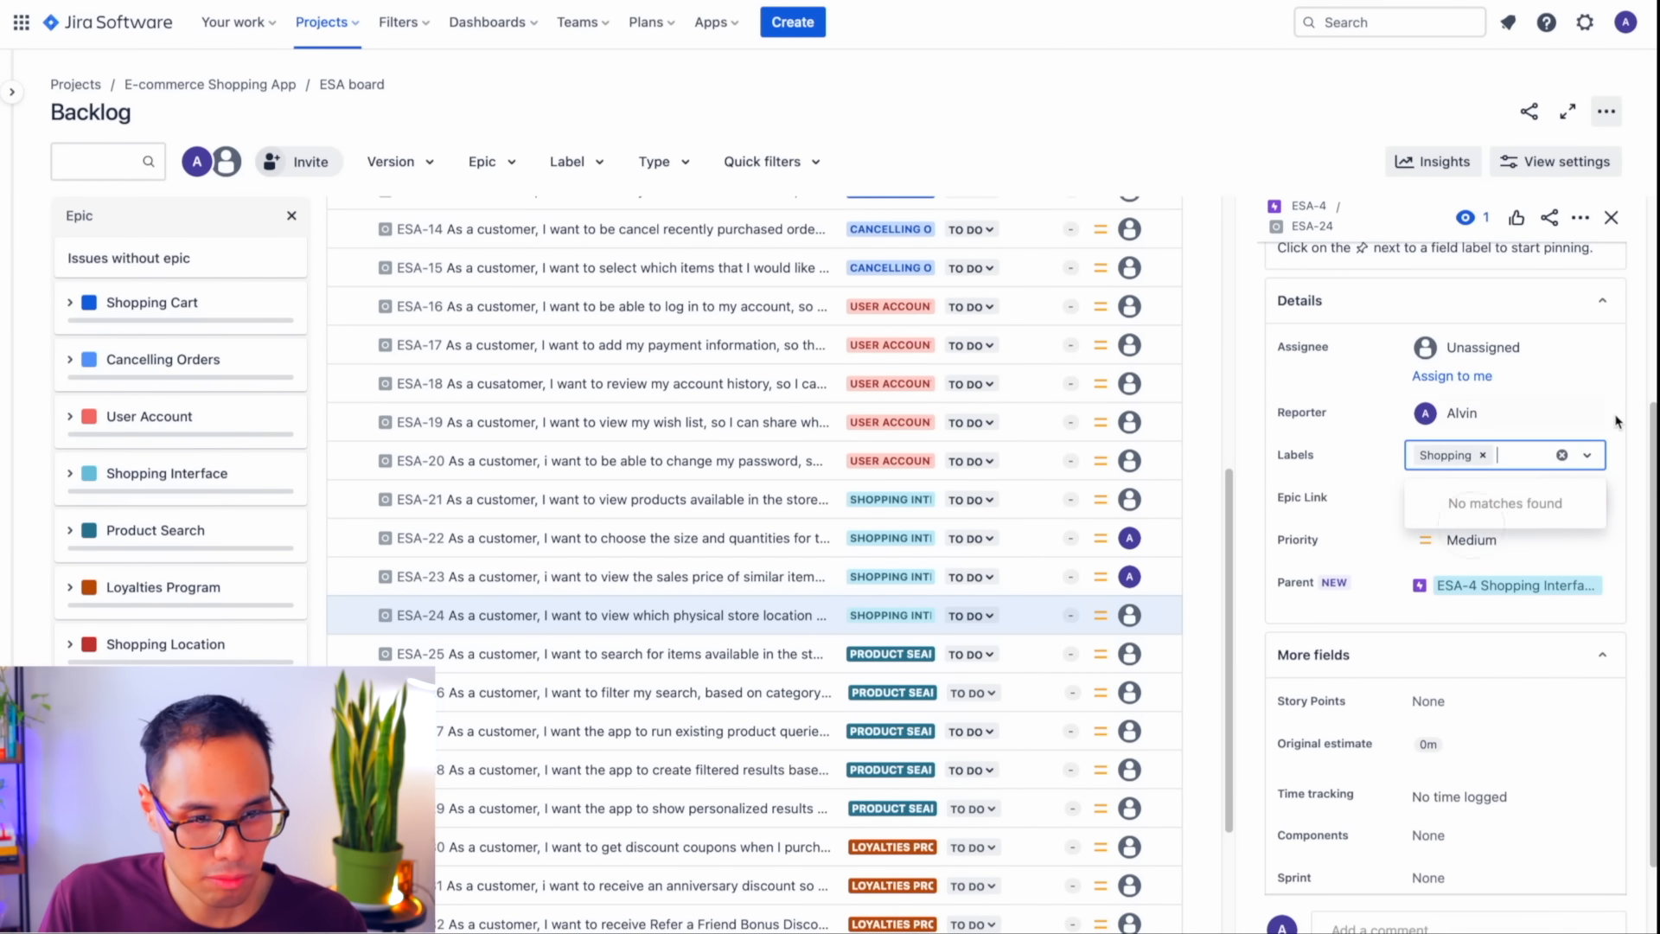
{"action": "left_click", "coordinate": [1618, 416]}
- Add the Shopping label to issue ESA-25 about searching for items in the store
{"action": "scroll", "coordinate": [1023, 625], "scroll_direction": "down", "scroll_amount": 1}
{"action": "left_click", "coordinate": [1027, 635]}
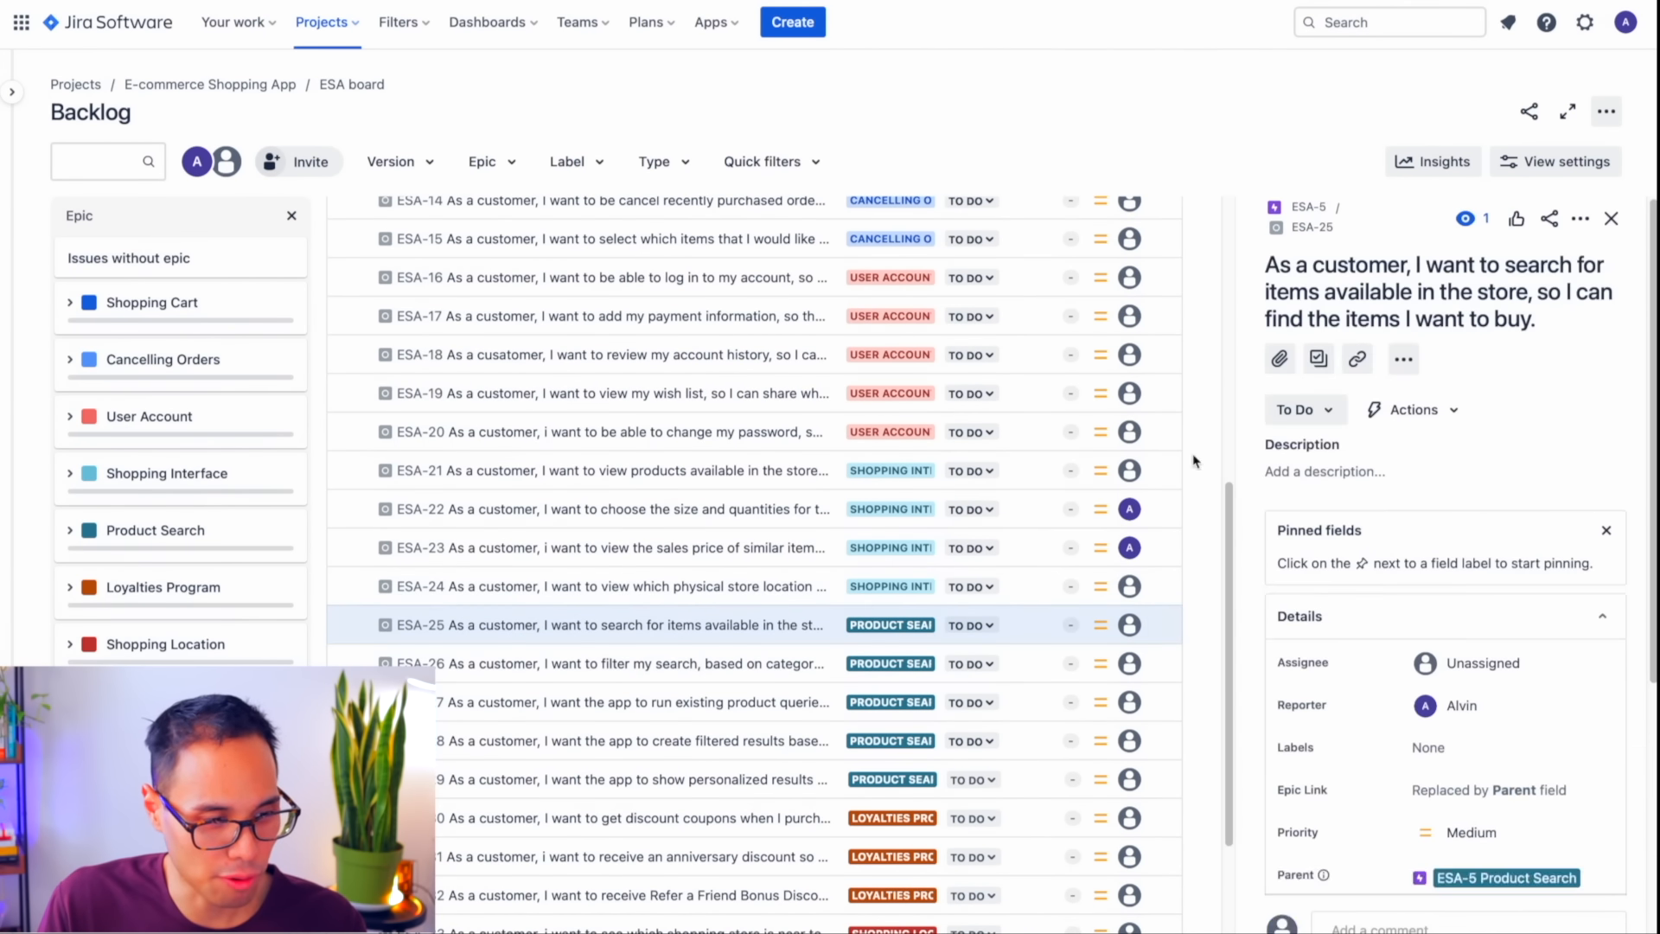
{"action": "scroll", "coordinate": [1556, 656], "scroll_direction": "down", "scroll_amount": 2}
{"action": "left_click", "coordinate": [1461, 621]}
{"action": "left_click", "coordinate": [1449, 689]}
{"action": "left_click", "coordinate": [1621, 570]}
- Add the Shopping label to the Product Search issues ESA-26 and ESA-27
{"action": "left_click", "coordinate": [1461, 662]}
{"action": "left_click", "coordinate": [1451, 732]}
{"action": "left_click", "coordinate": [1612, 619]}
{"action": "left_click", "coordinate": [1032, 707]}
{"action": "left_click", "coordinate": [1461, 771]}
{"action": "left_click", "coordinate": [1451, 841]}
{"action": "left_click", "coordinate": [1598, 704]}
- Add the Shopping label to the Product Search issues ESA-28 and ESA-29
{"action": "left_click", "coordinate": [1025, 748]}
{"action": "left_click", "coordinate": [1461, 768]}
{"action": "left_click", "coordinate": [1450, 841]}
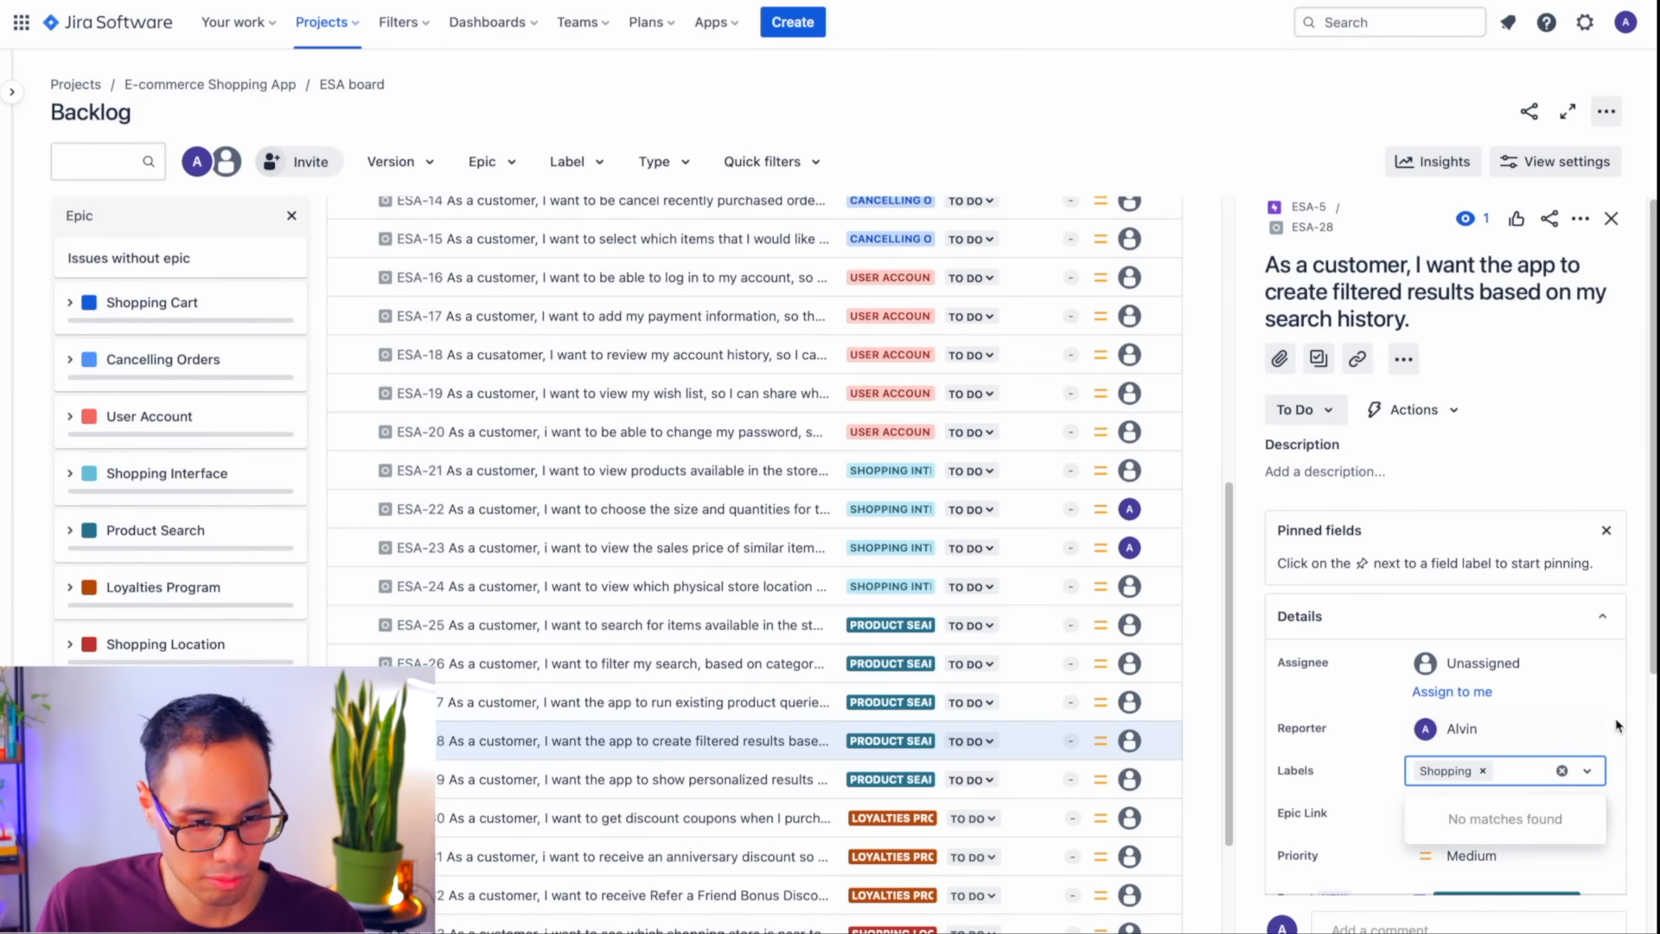
{"action": "left_click", "coordinate": [1616, 728]}
{"action": "left_click", "coordinate": [1018, 782]}
{"action": "left_click", "coordinate": [1461, 769]}
{"action": "left_click", "coordinate": [1451, 841]}
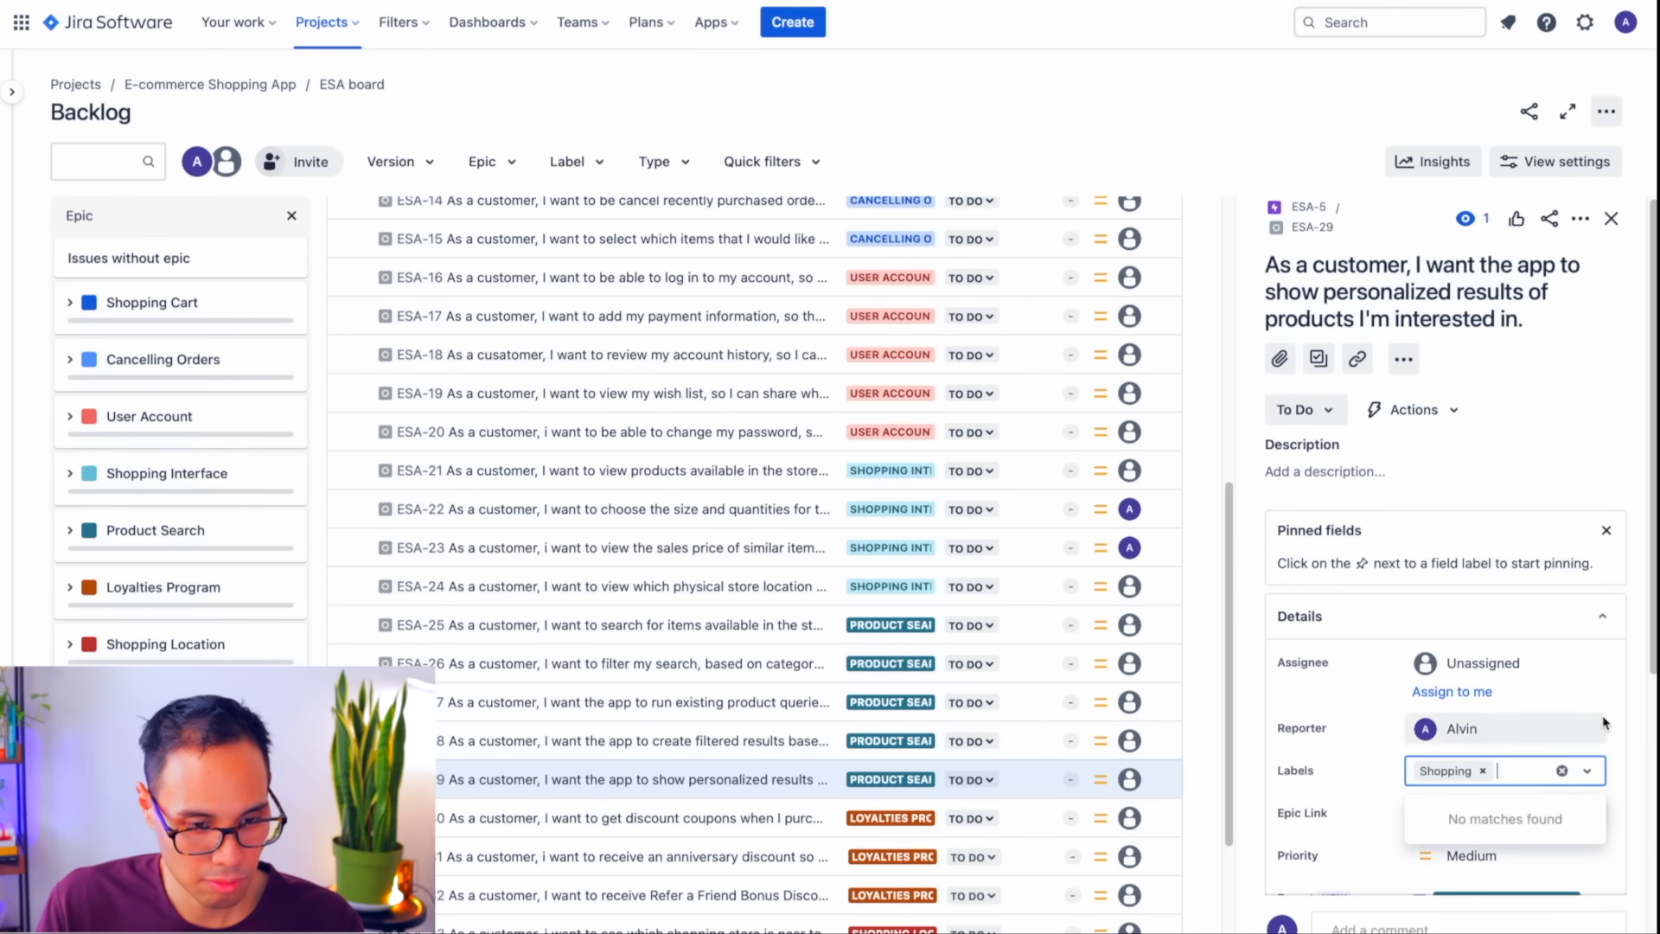
{"action": "left_click", "coordinate": [1599, 726]}
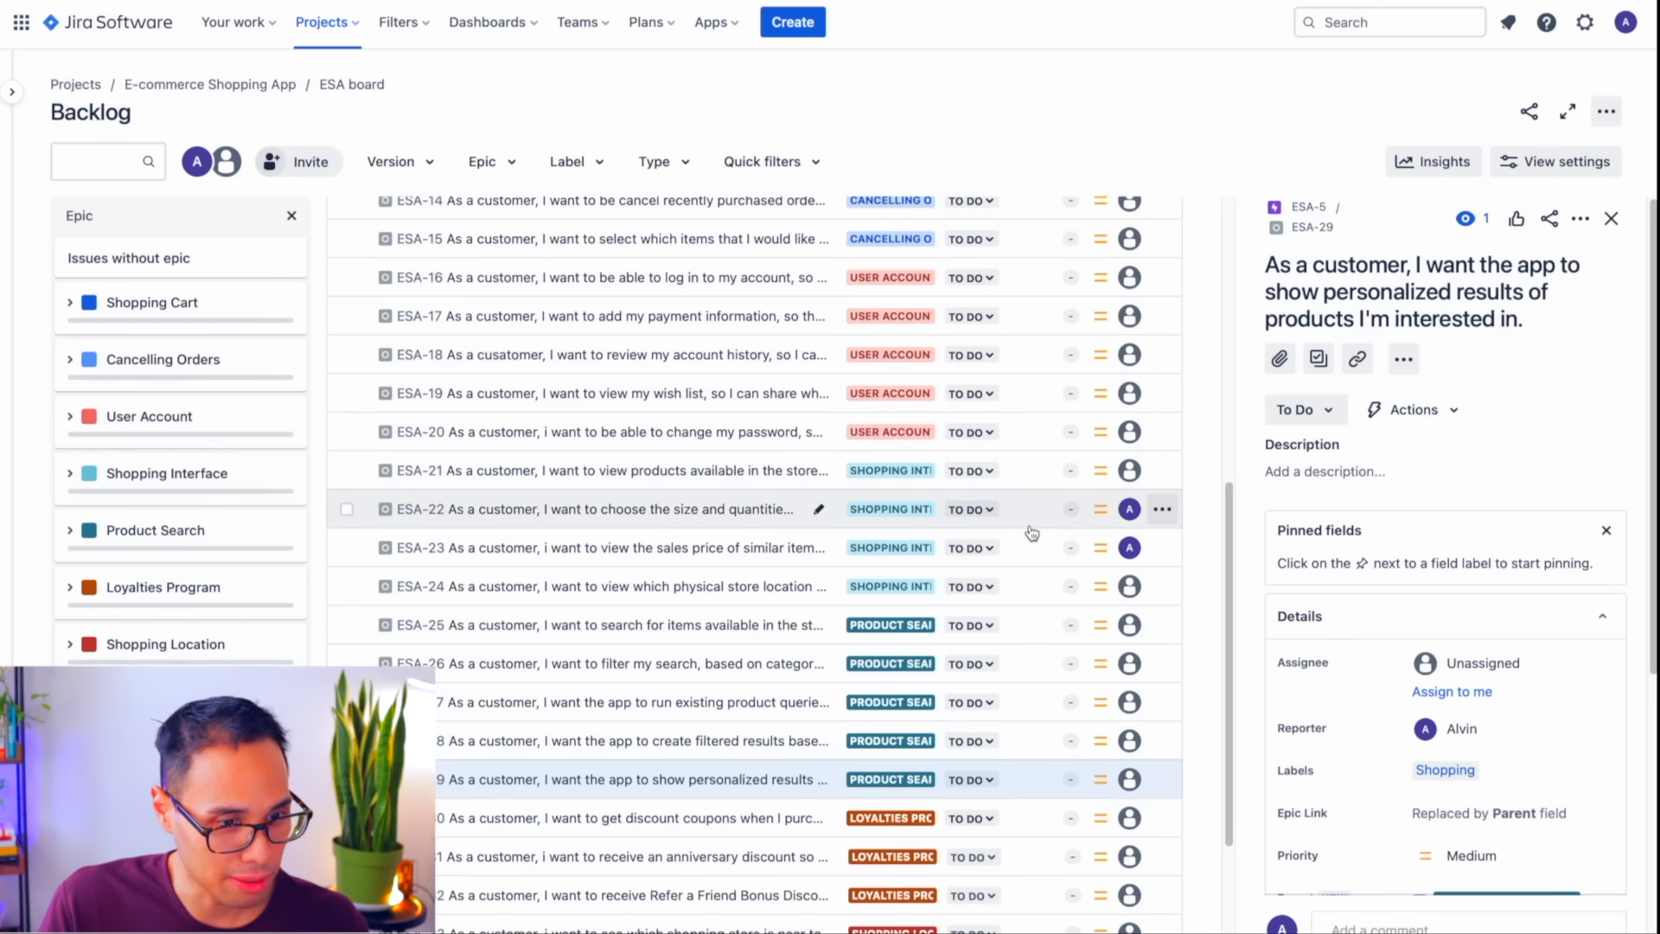
- Create a new User-Admin label on issue ESA-16 about logging in to the account
{"action": "scroll", "coordinate": [1024, 501], "scroll_direction": "up", "scroll_amount": 2}
{"action": "left_click", "coordinate": [1018, 468]}
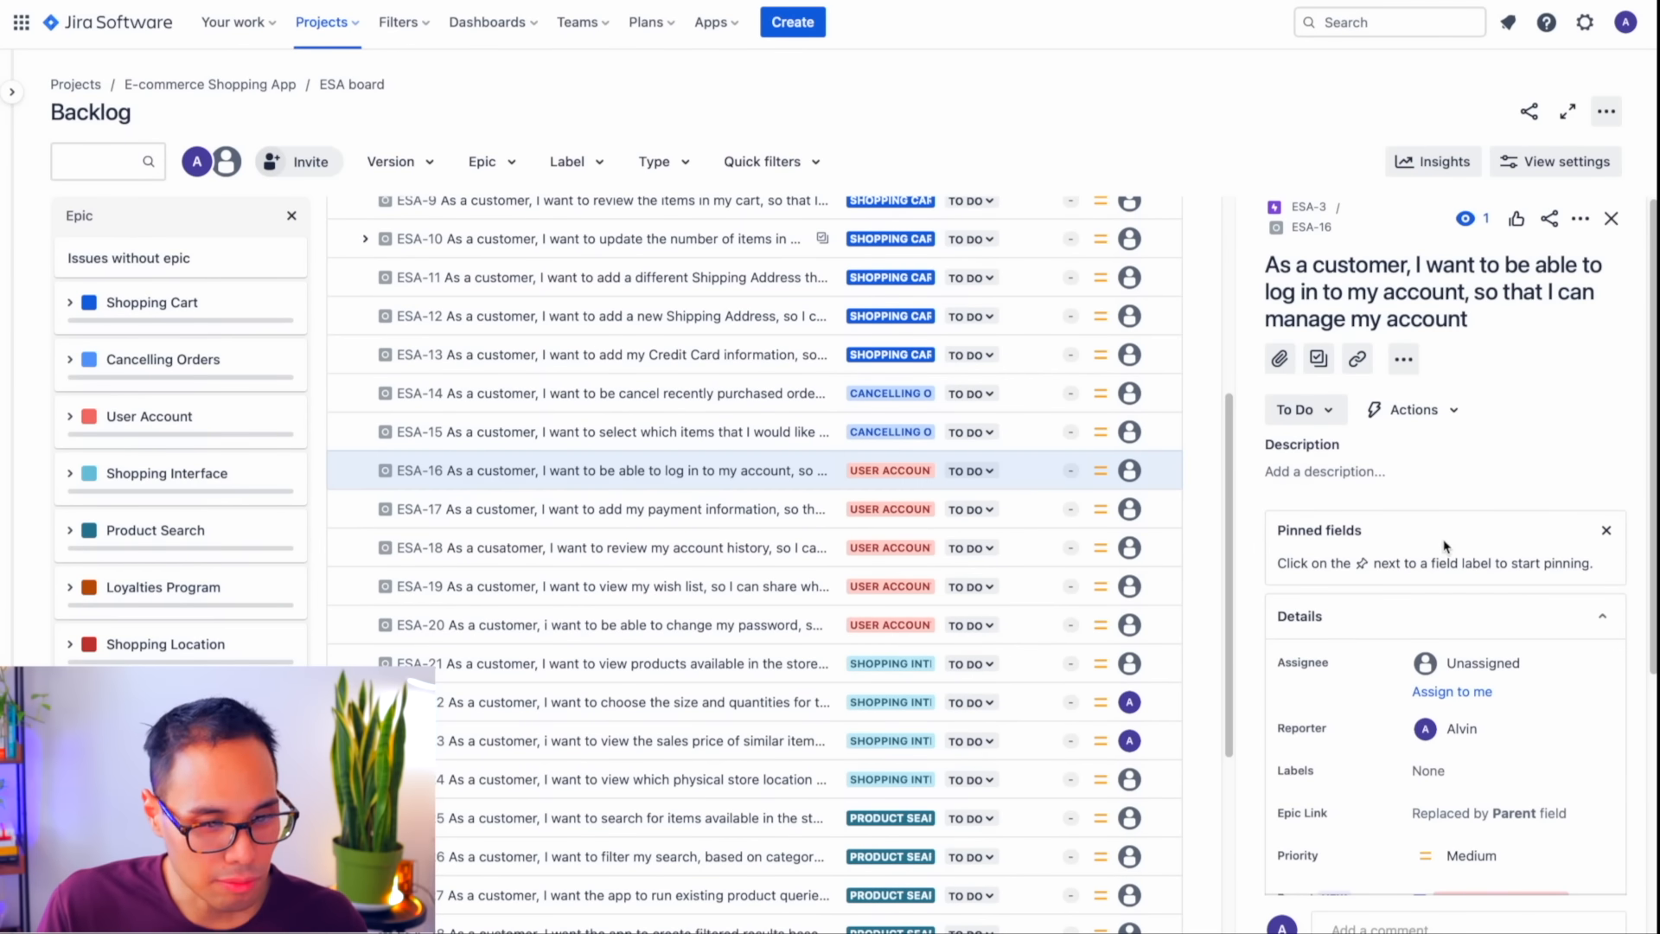
{"action": "left_click", "coordinate": [1461, 770]}
{"action": "type", "text": "User-Admin"}
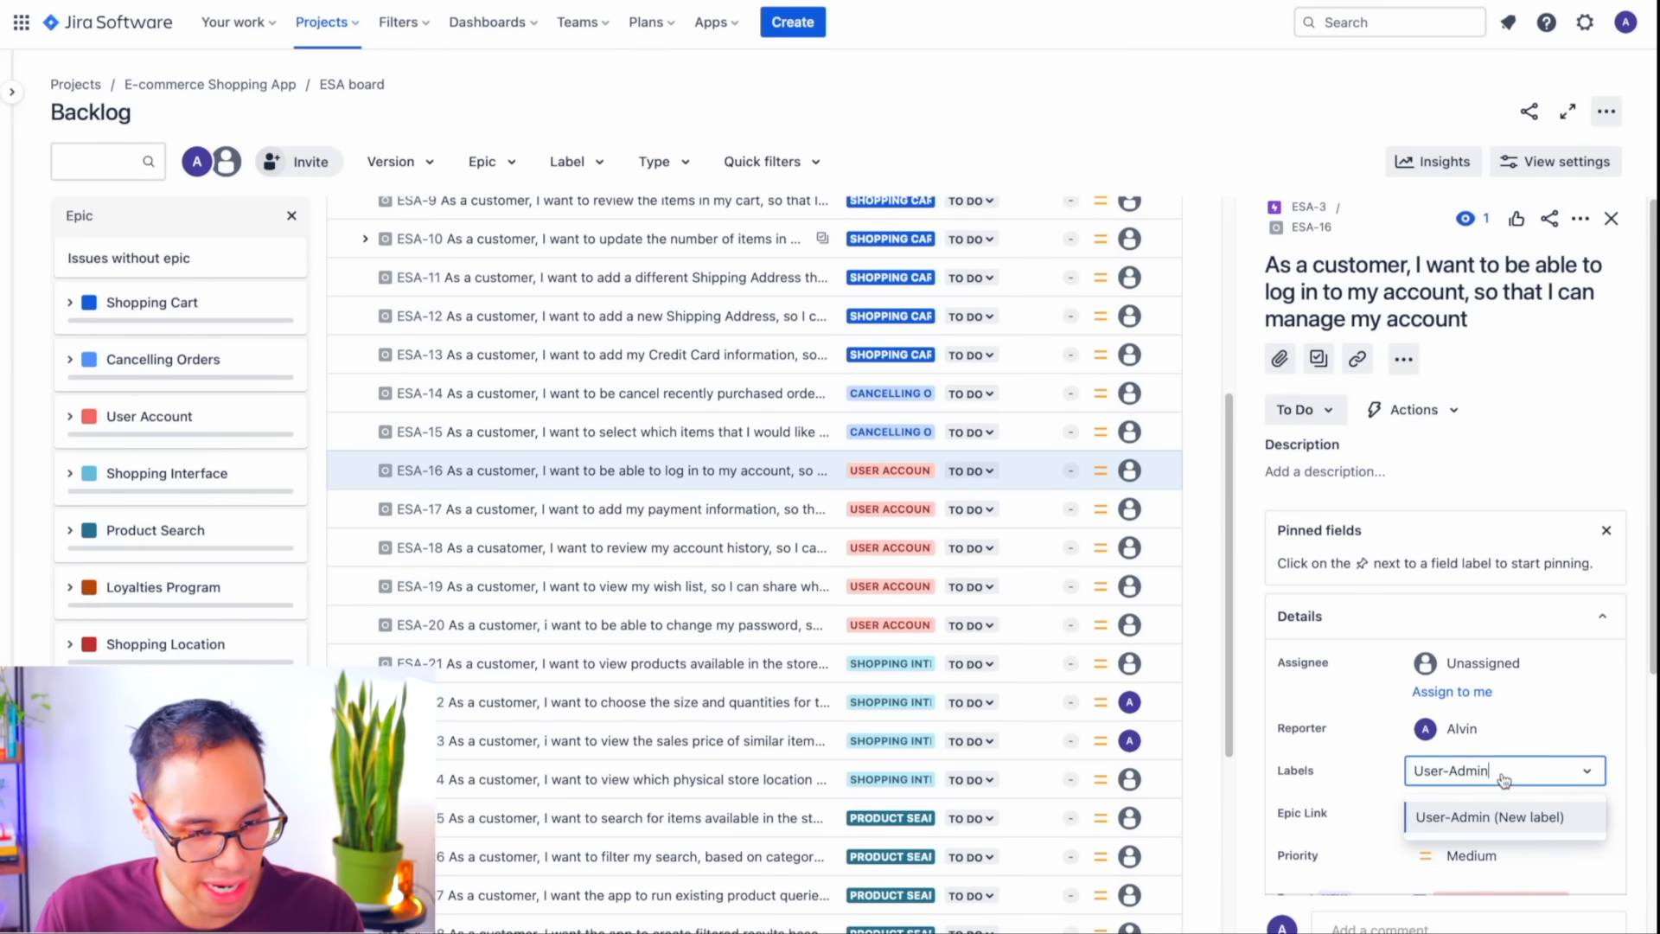
{"action": "left_click", "coordinate": [1556, 817]}
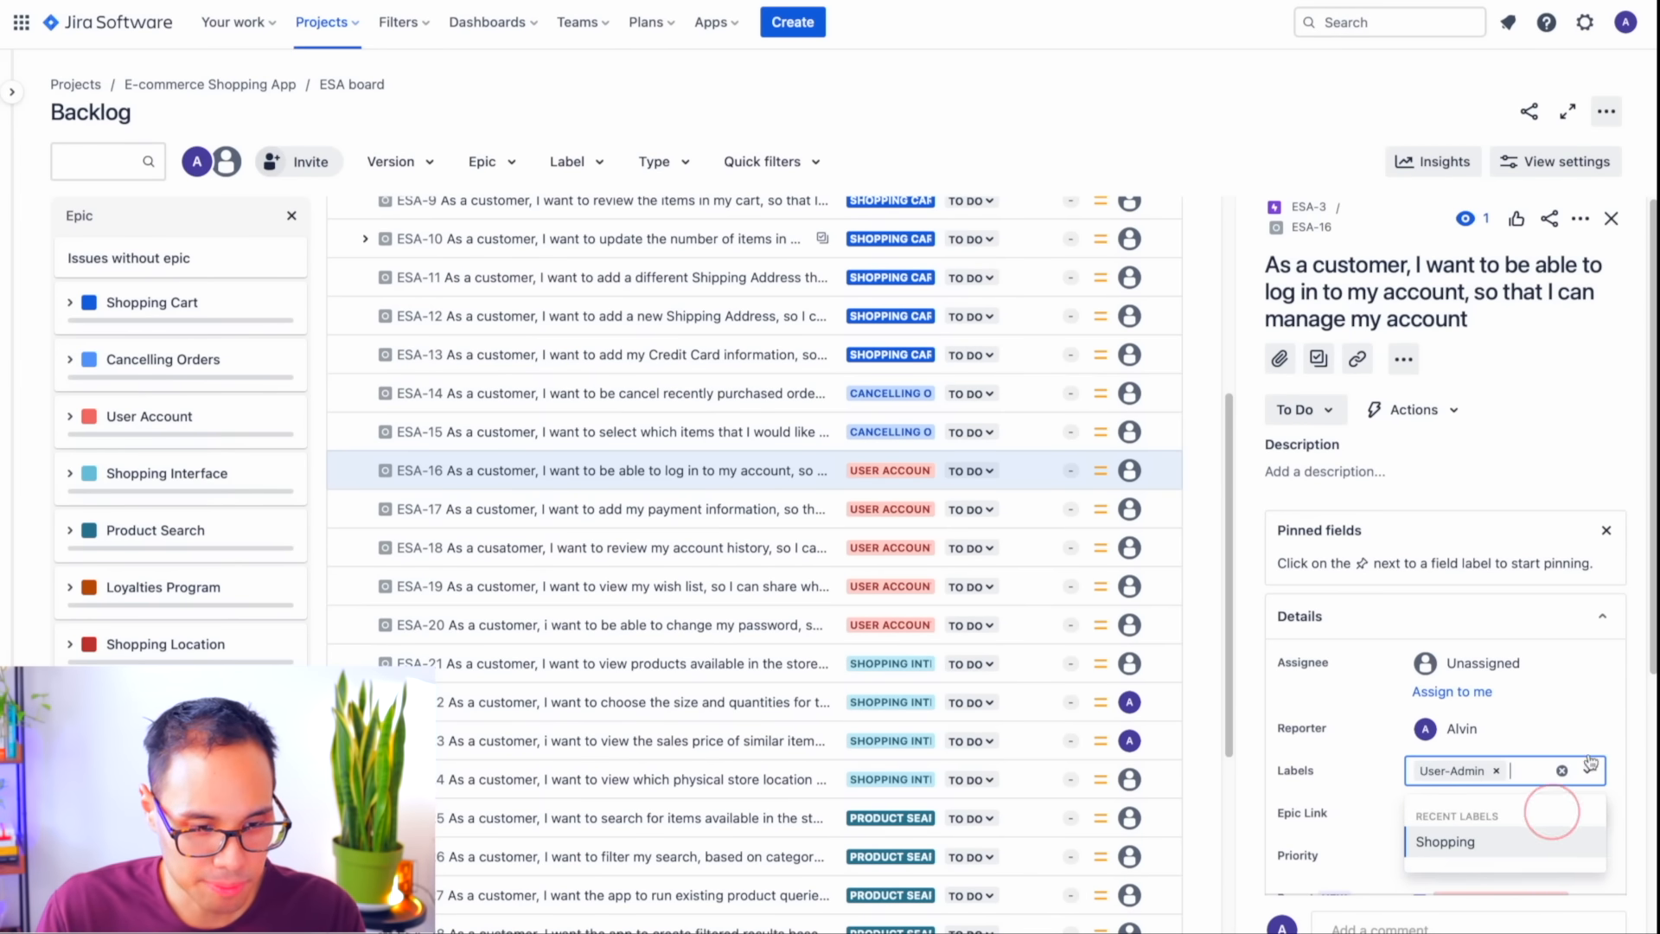
{"action": "left_click", "coordinate": [1615, 722]}
- Add the User-Admin label to the User Account issues ESA-17 and ESA-18
{"action": "left_click", "coordinate": [1027, 519]}
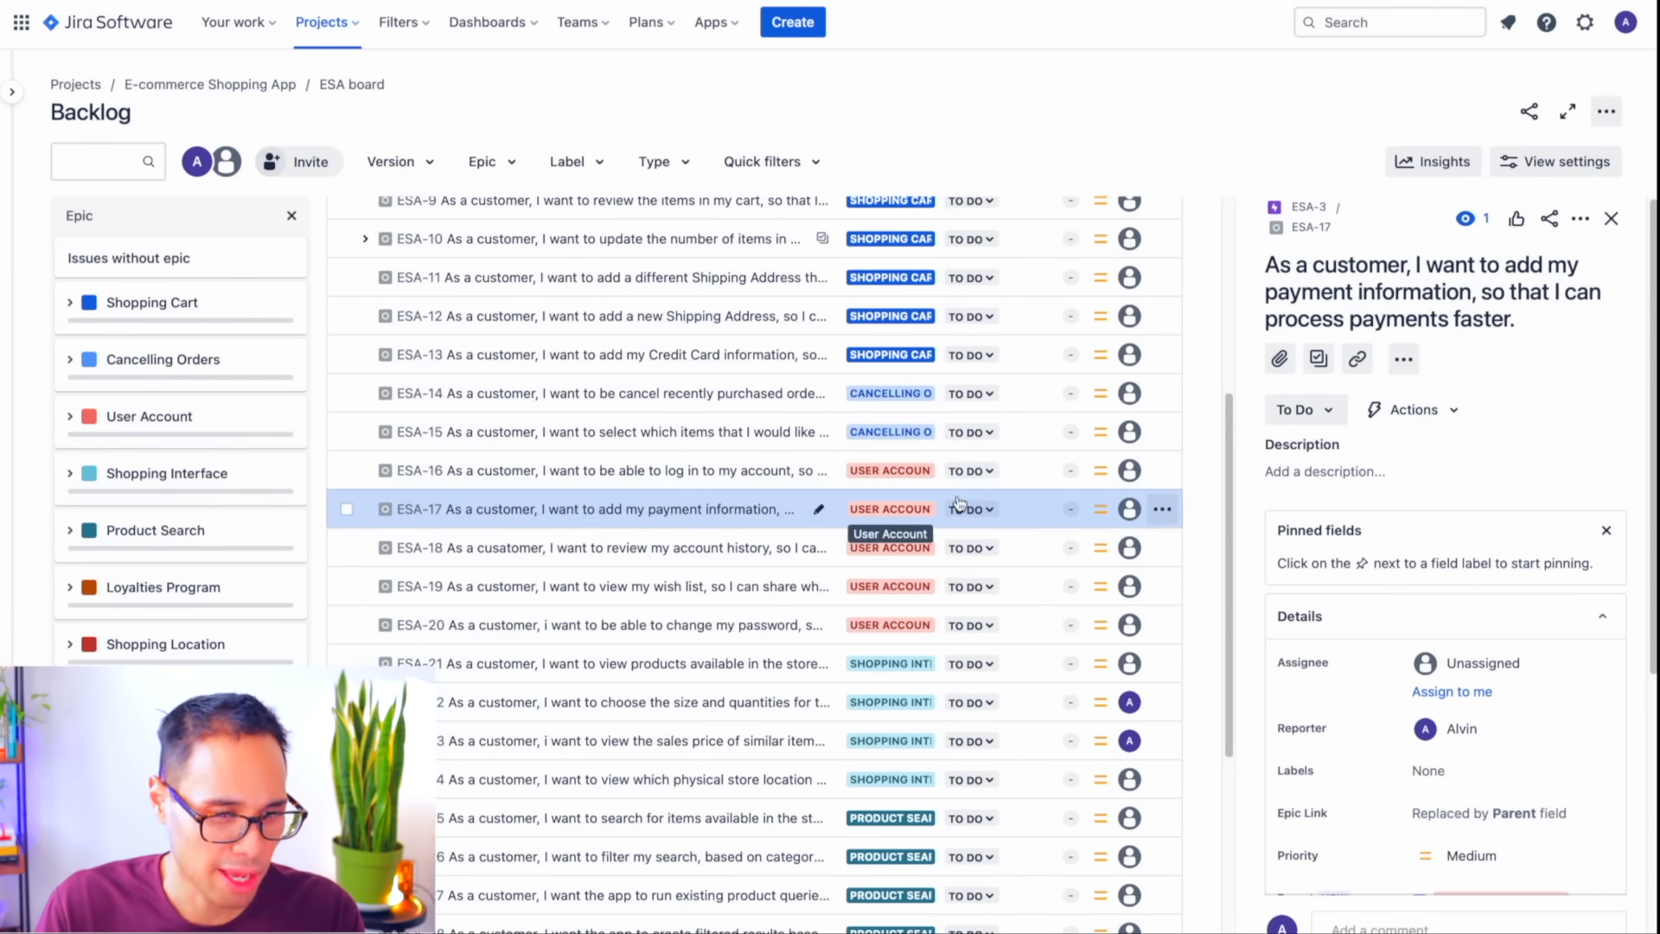
{"action": "left_click", "coordinate": [1476, 778]}
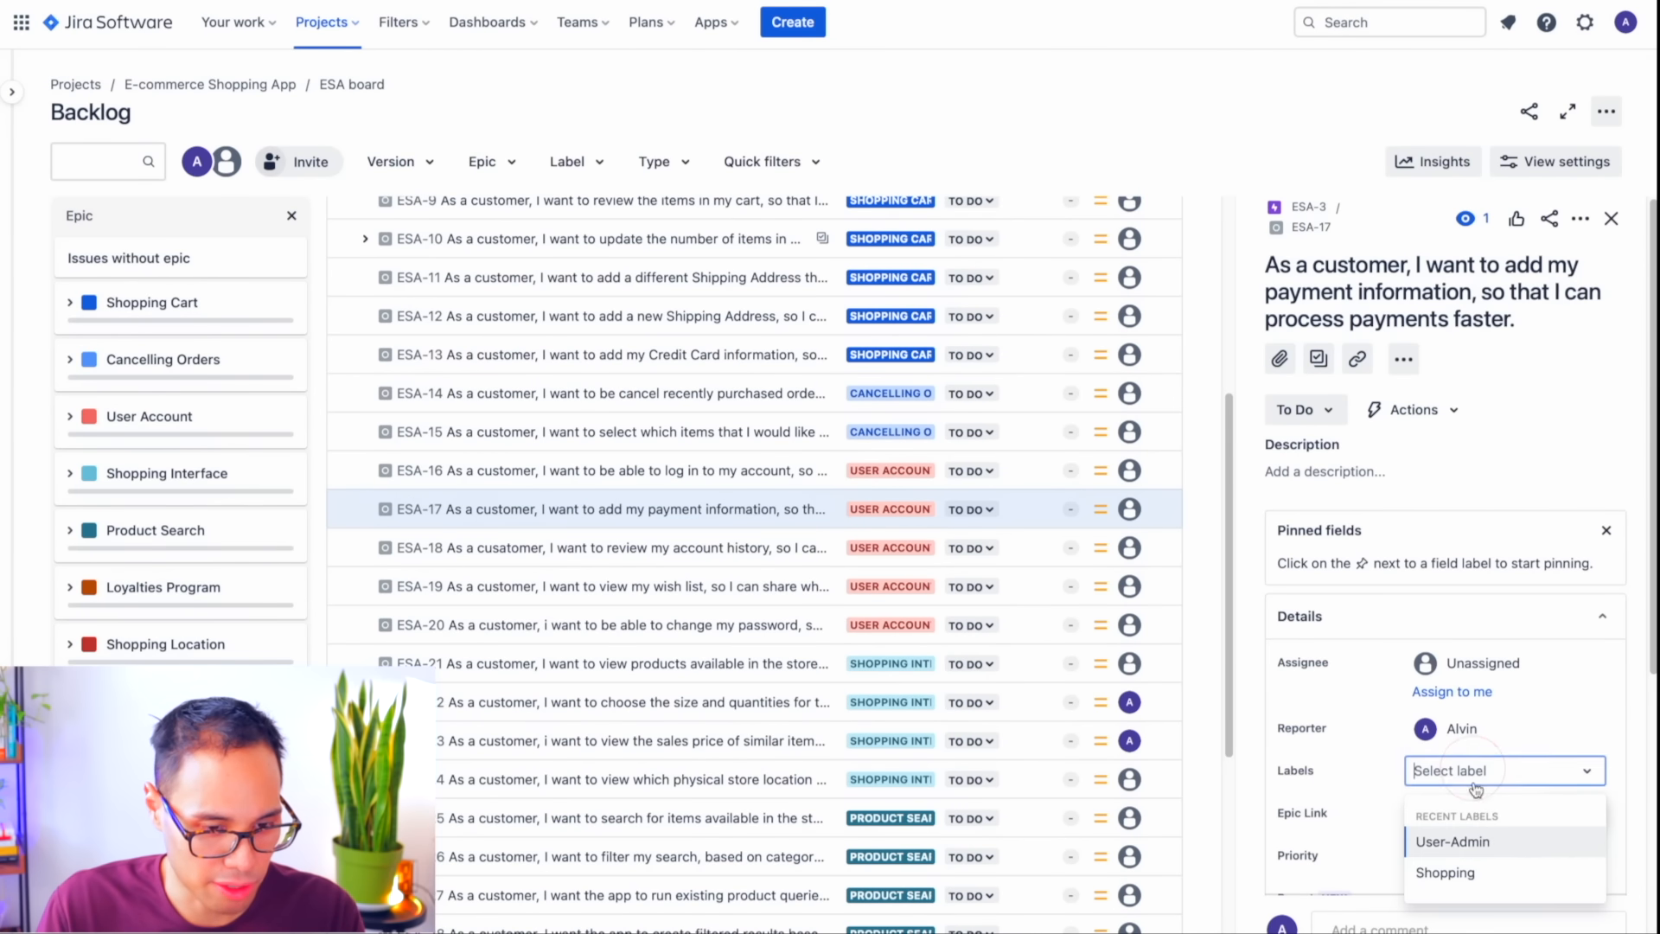
{"action": "left_click", "coordinate": [1476, 843]}
{"action": "left_click", "coordinate": [1176, 588]}
{"action": "left_click", "coordinate": [1020, 546]}
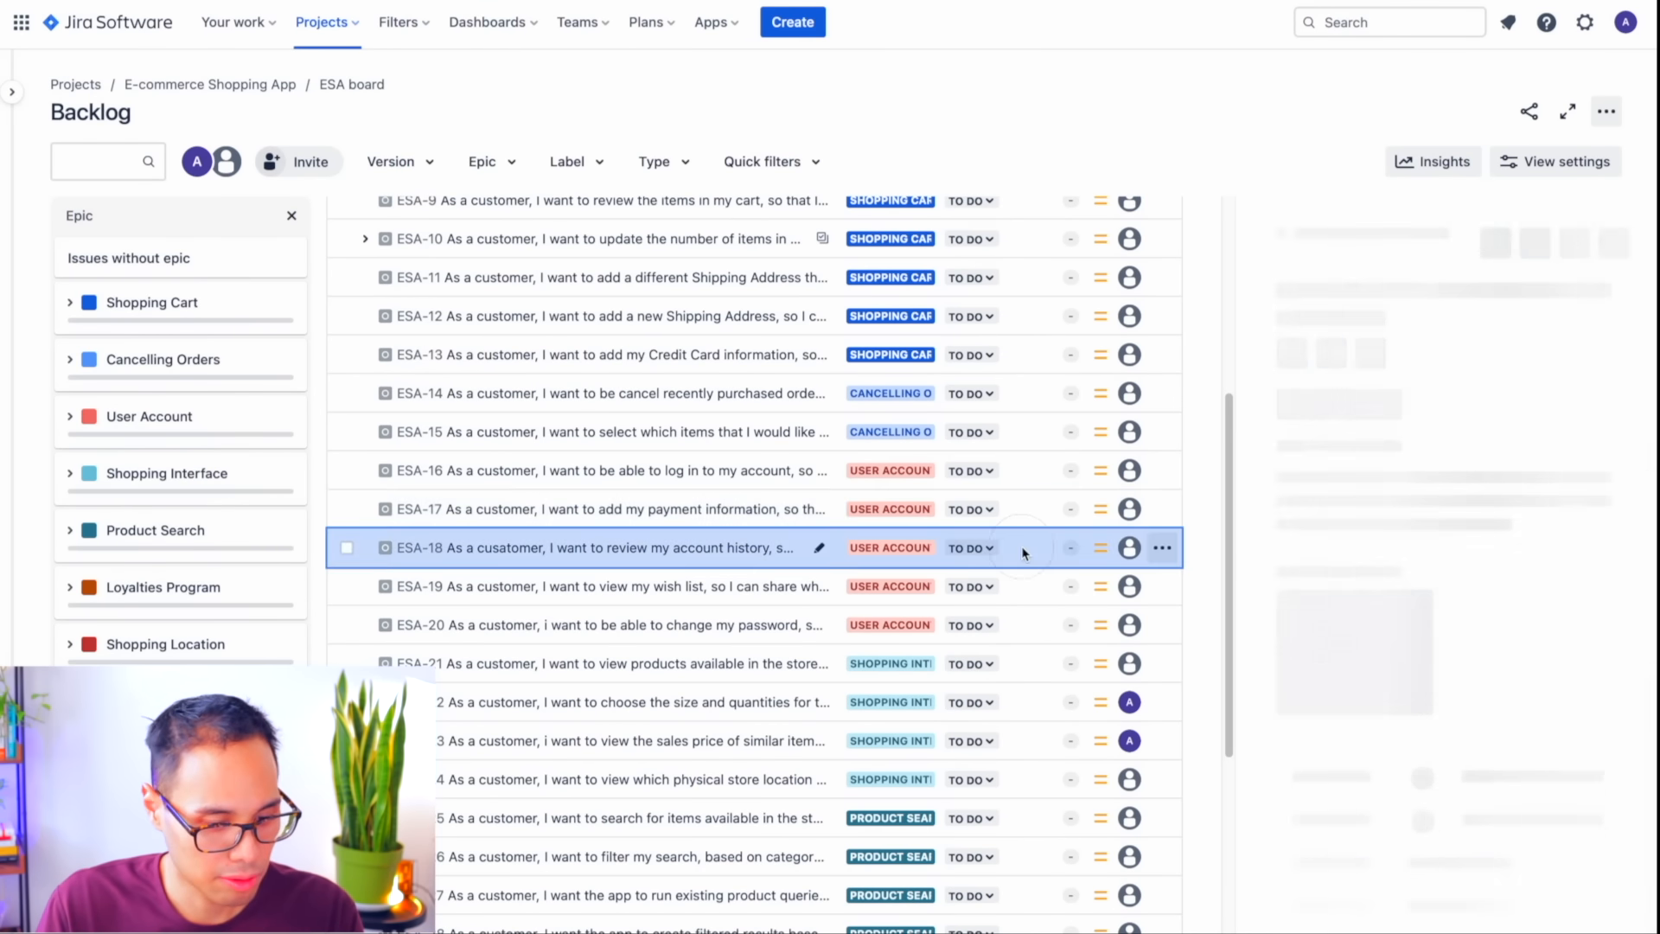
{"action": "left_click", "coordinate": [1480, 769]}
{"action": "left_click", "coordinate": [1446, 841]}
{"action": "left_click", "coordinate": [979, 573]}
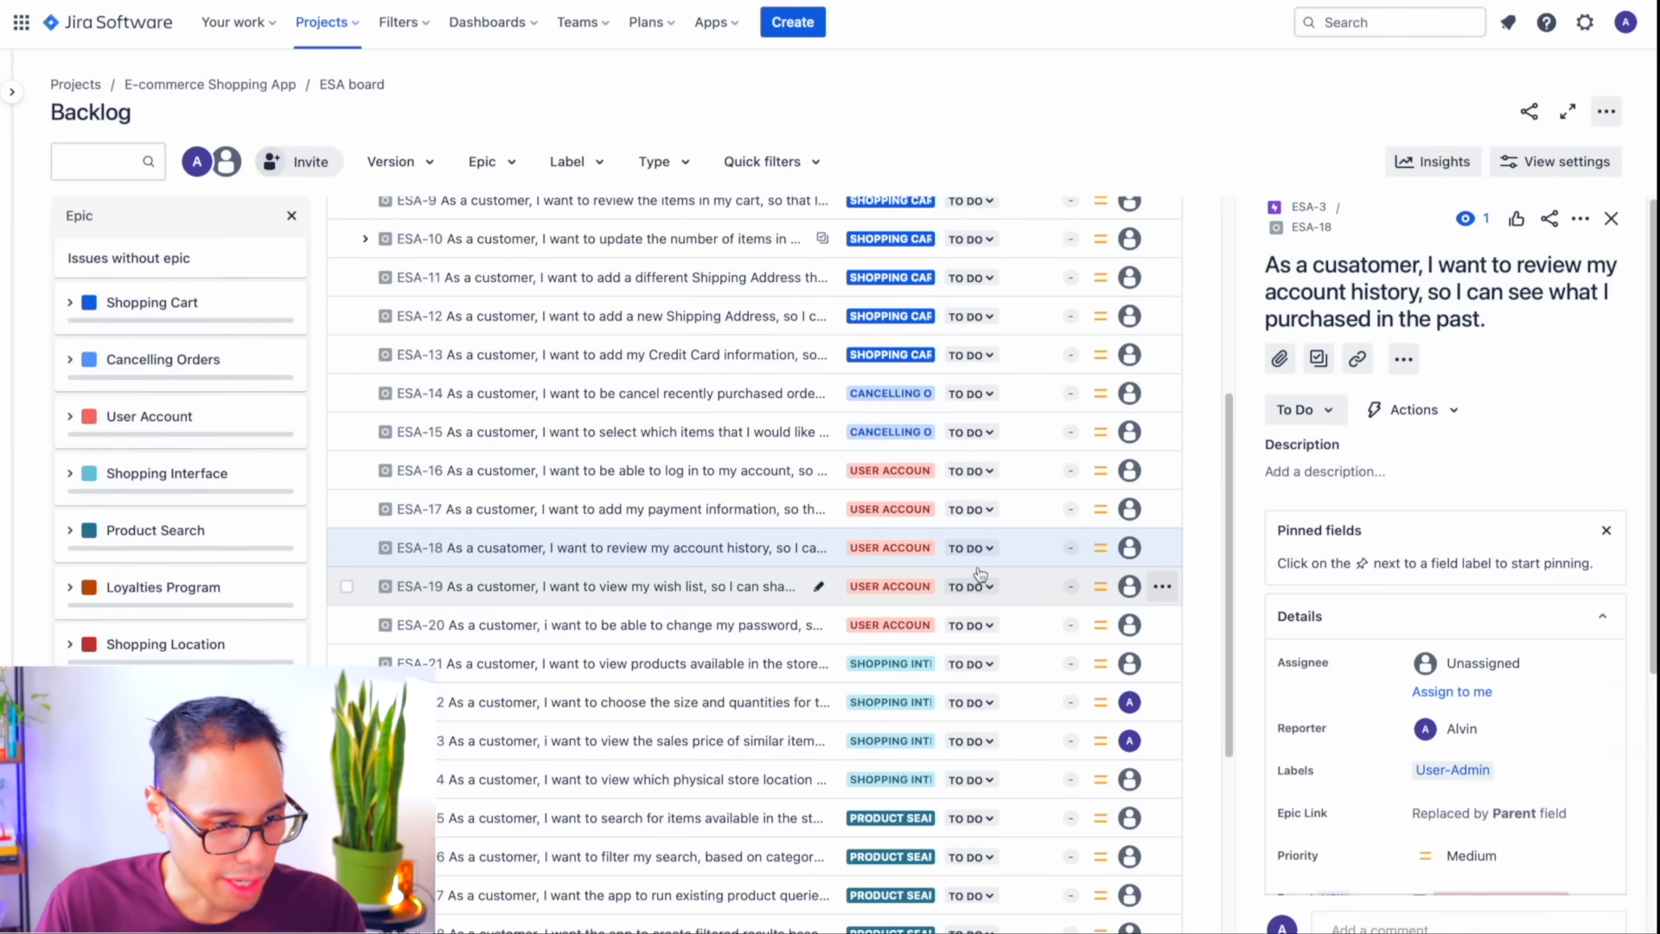
- Add the User-Admin label to the User Account issues ESA-19 and ESA-20
{"action": "left_click", "coordinate": [1020, 594]}
{"action": "left_click", "coordinate": [1547, 768]}
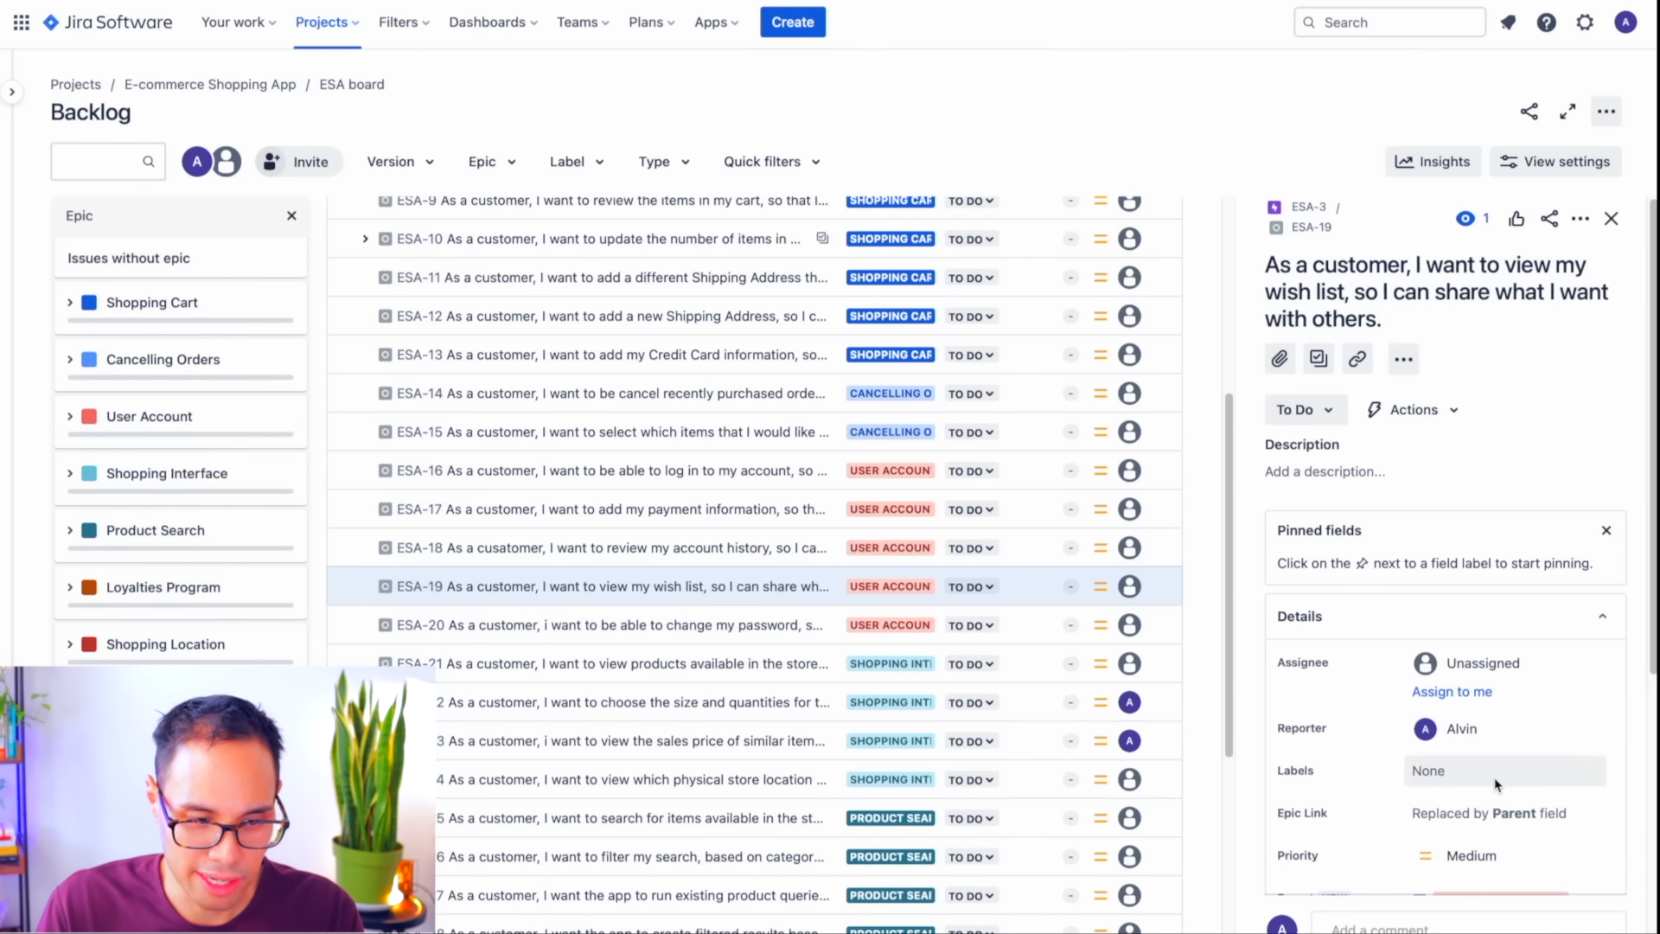
{"action": "left_click", "coordinate": [1445, 840]}
{"action": "left_click", "coordinate": [1624, 717]}
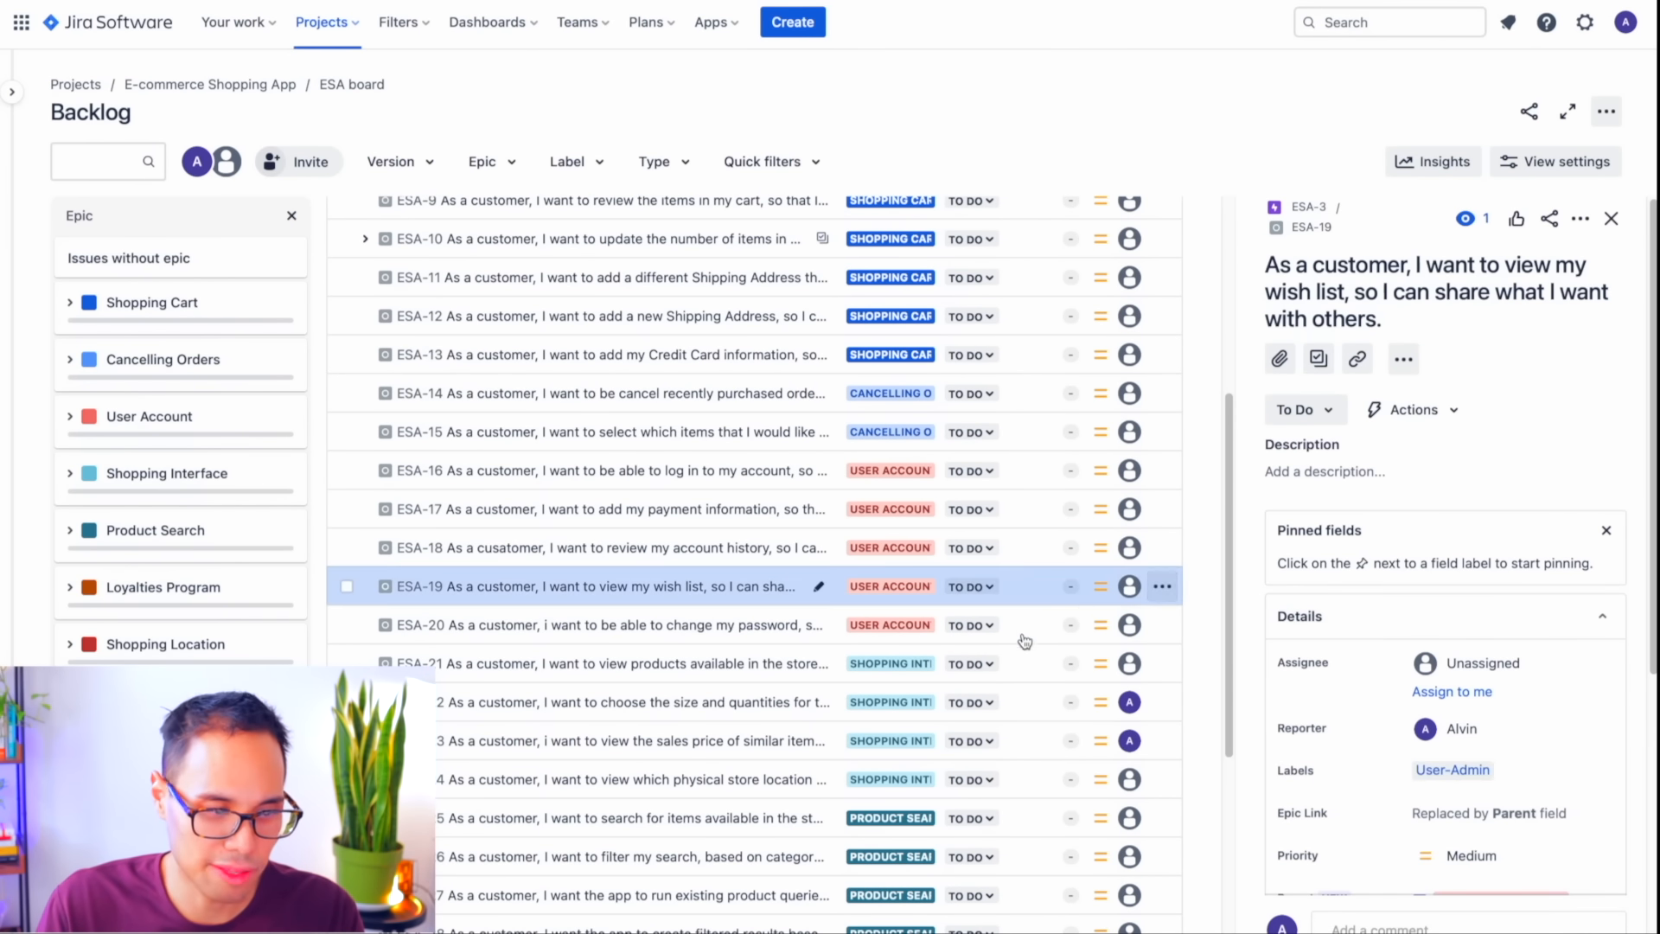
{"action": "left_click", "coordinate": [1022, 624]}
{"action": "left_click", "coordinate": [1493, 771]}
{"action": "left_click", "coordinate": [1446, 836]}
{"action": "left_click", "coordinate": [1610, 732]}
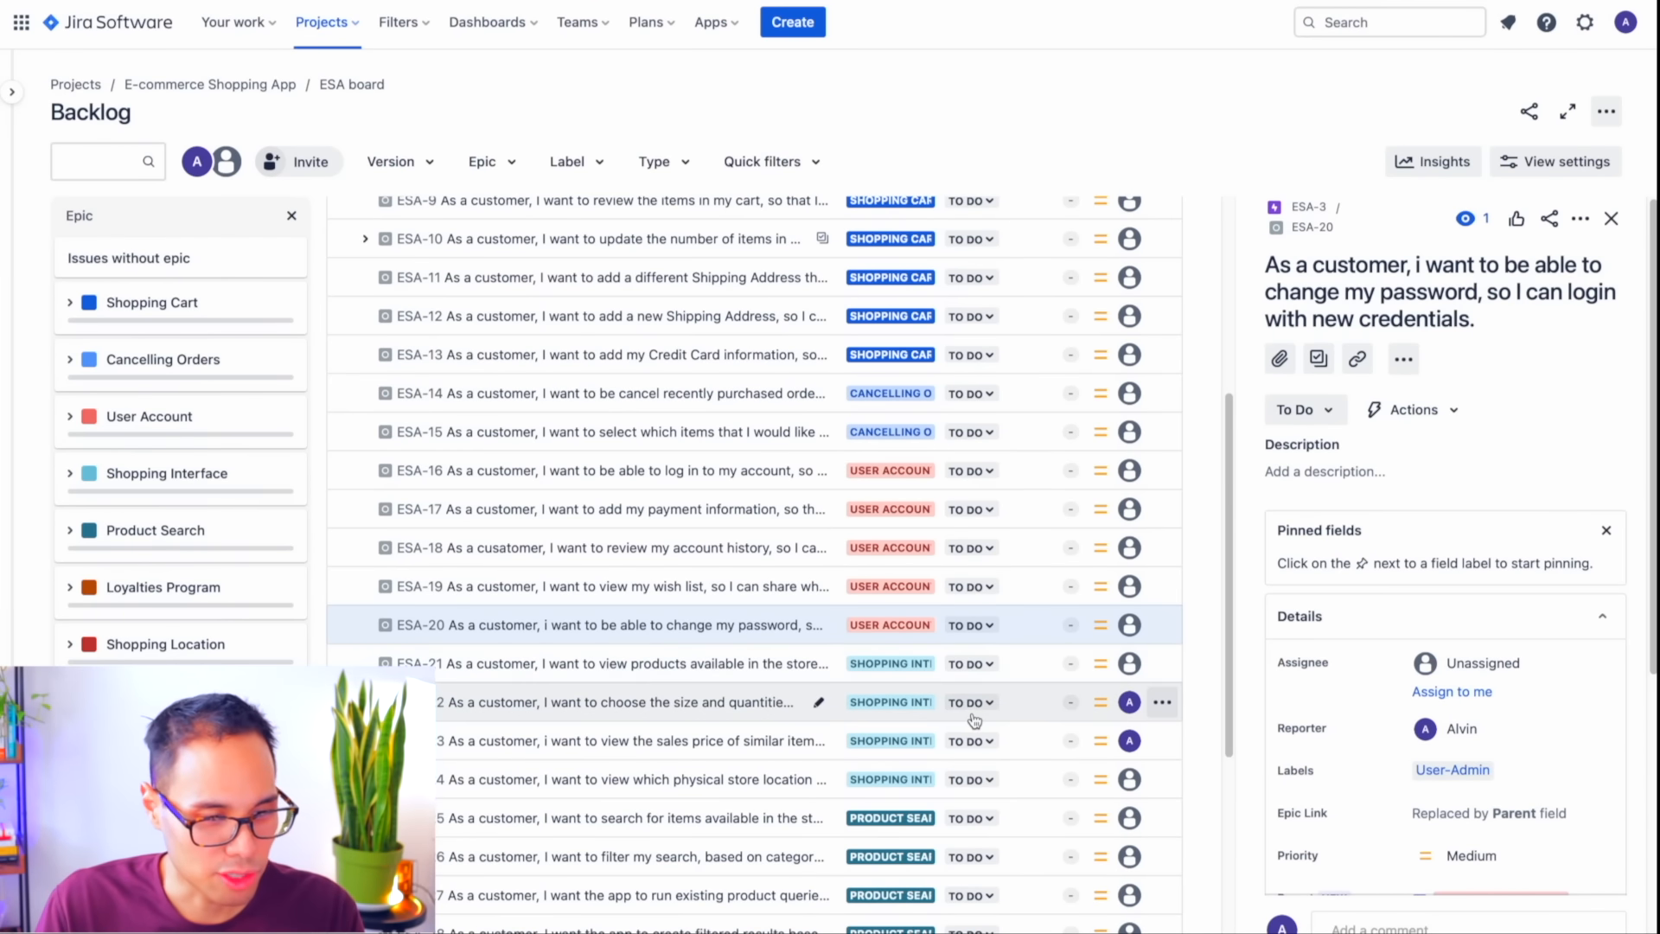
- Add the User-Admin label to issues ESA-30, ESA-35 and ESA-32 in the Loyalties Program and Shopping Location epics
{"action": "scroll", "coordinate": [1141, 683], "scroll_direction": "down", "scroll_amount": 2}
{"action": "scroll", "coordinate": [983, 782], "scroll_direction": "down", "scroll_amount": 3}
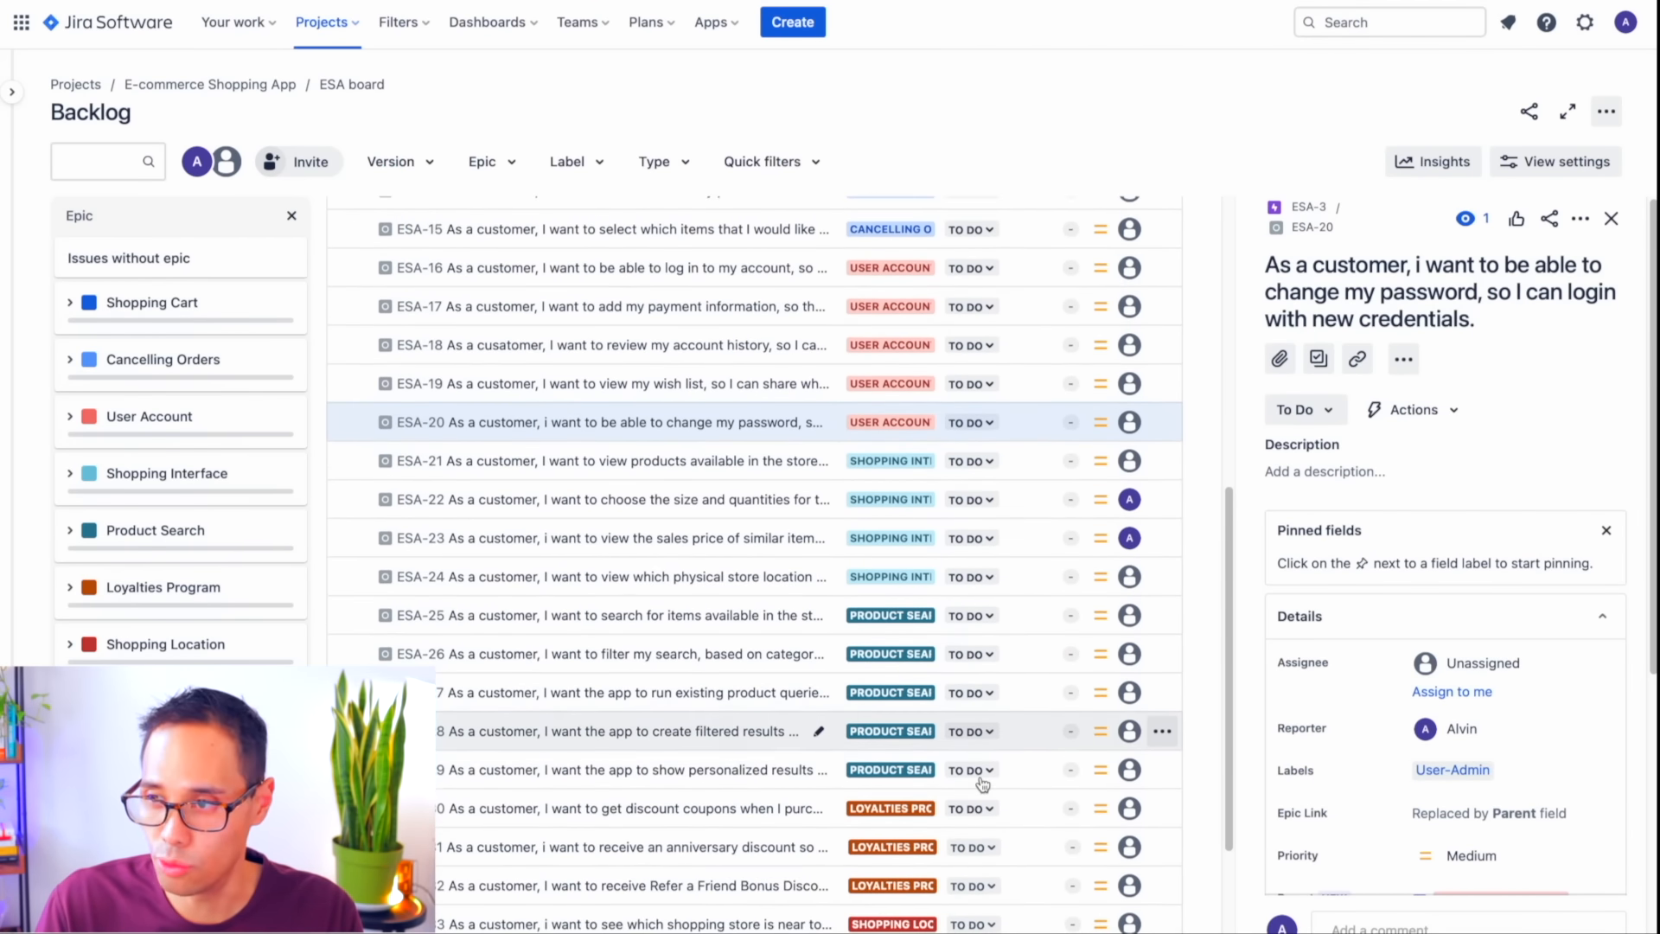
{"action": "left_click", "coordinate": [1041, 719]}
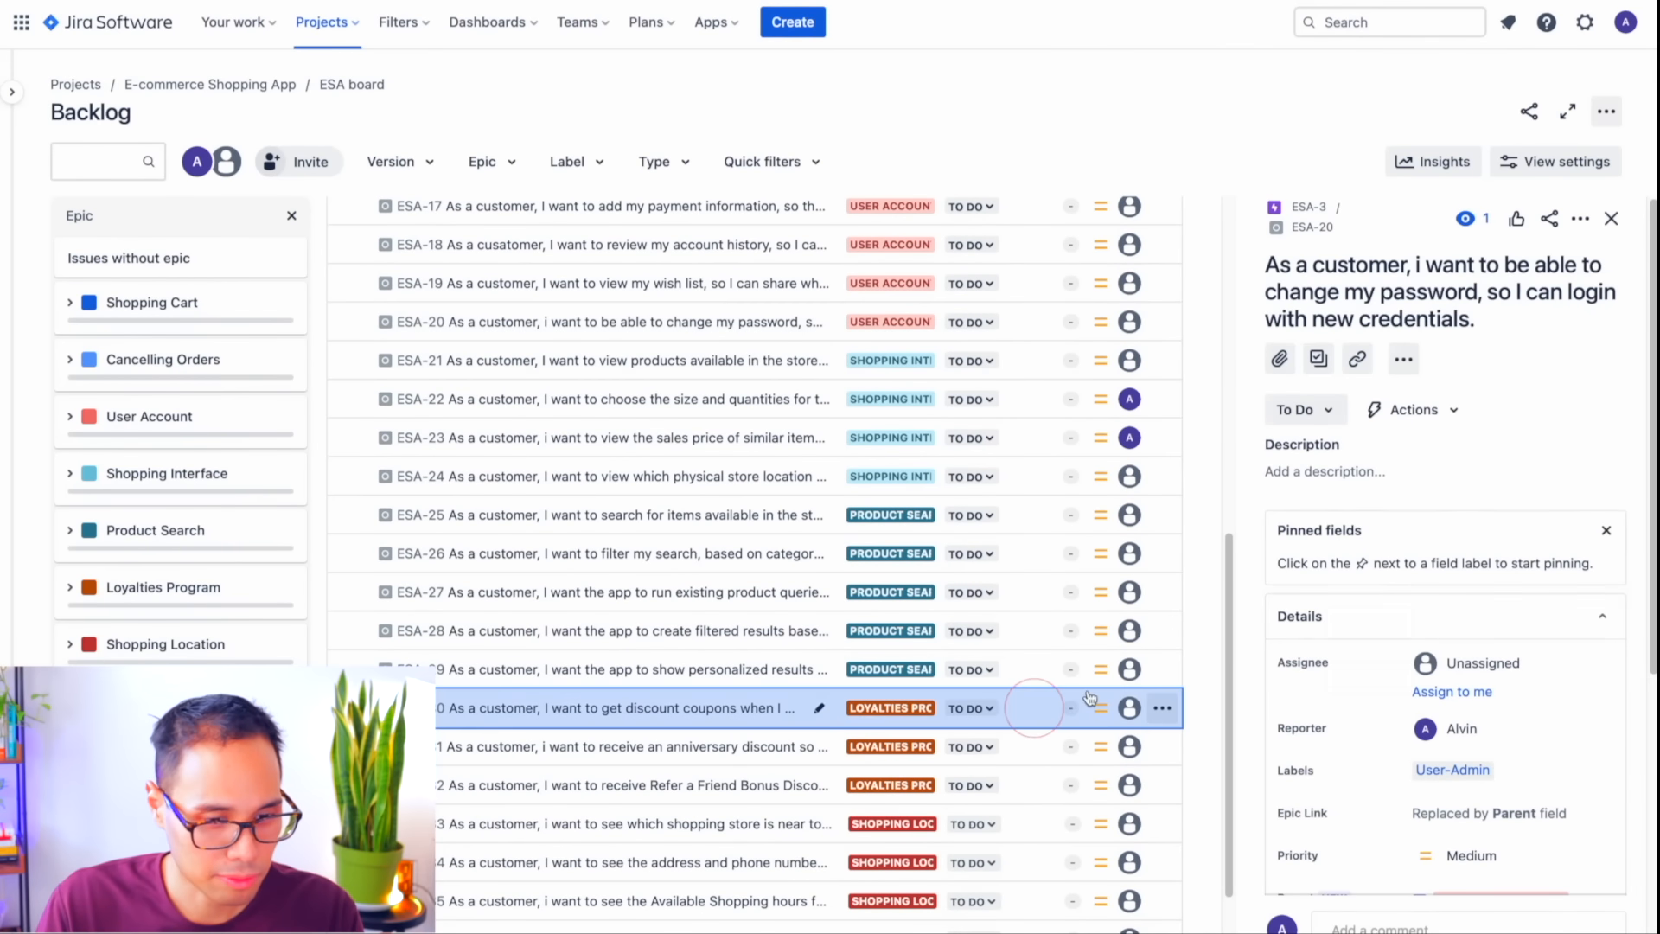
{"action": "left_click", "coordinate": [1450, 826]}
{"action": "left_click", "coordinate": [1452, 894]}
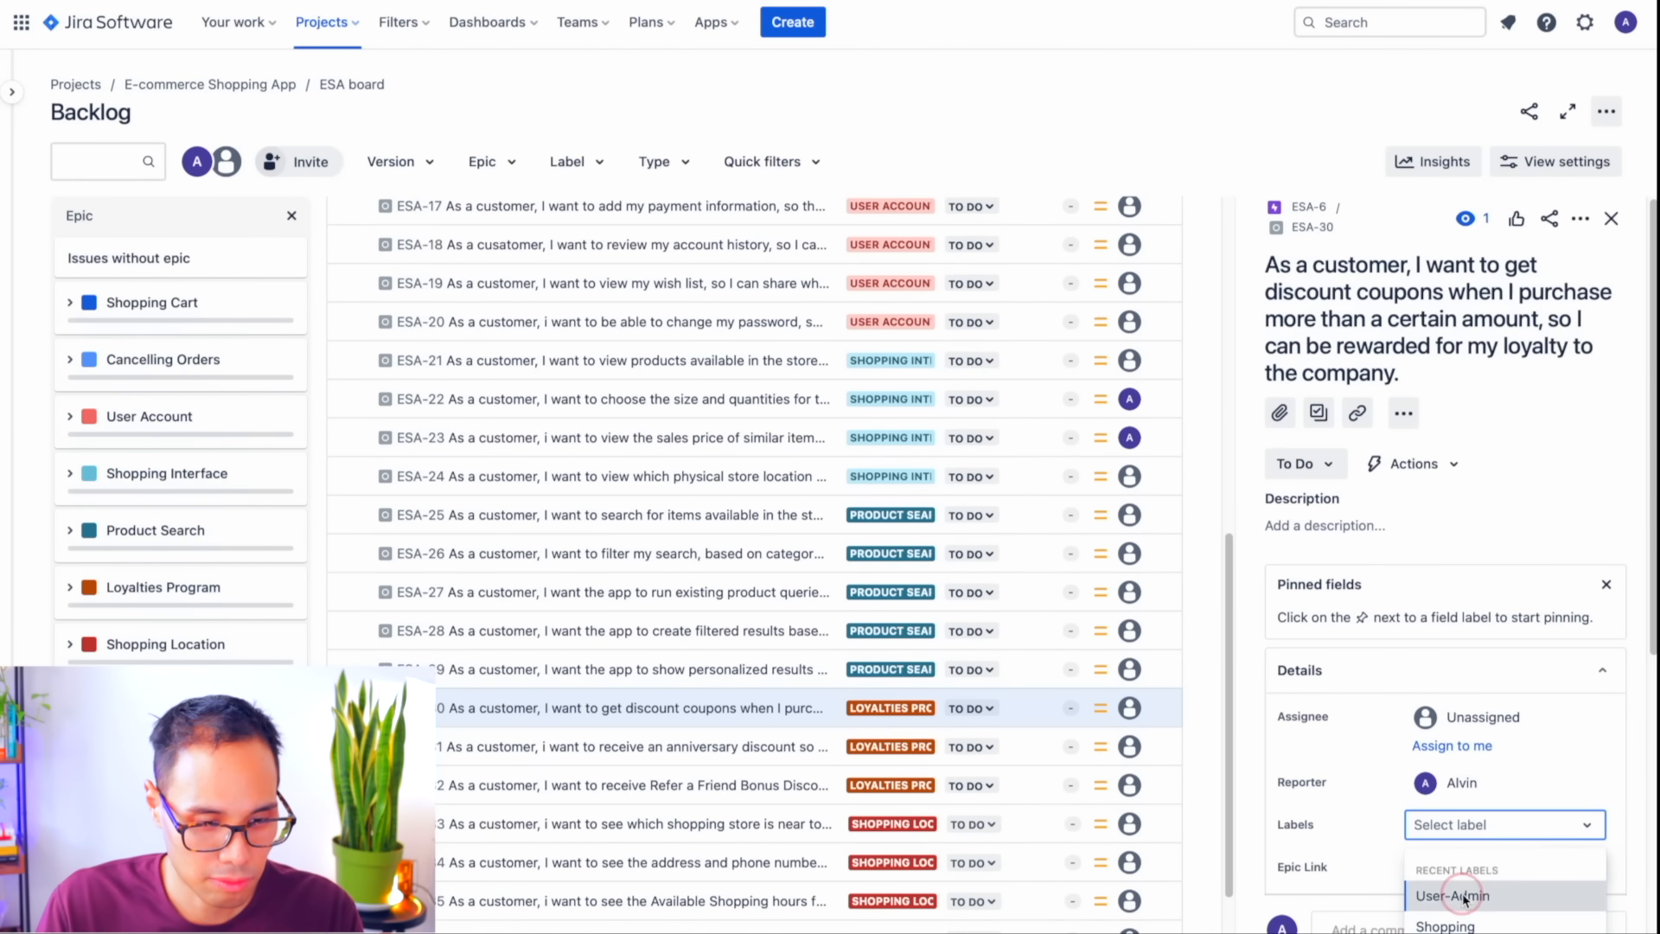
{"action": "left_click", "coordinate": [1459, 871]}
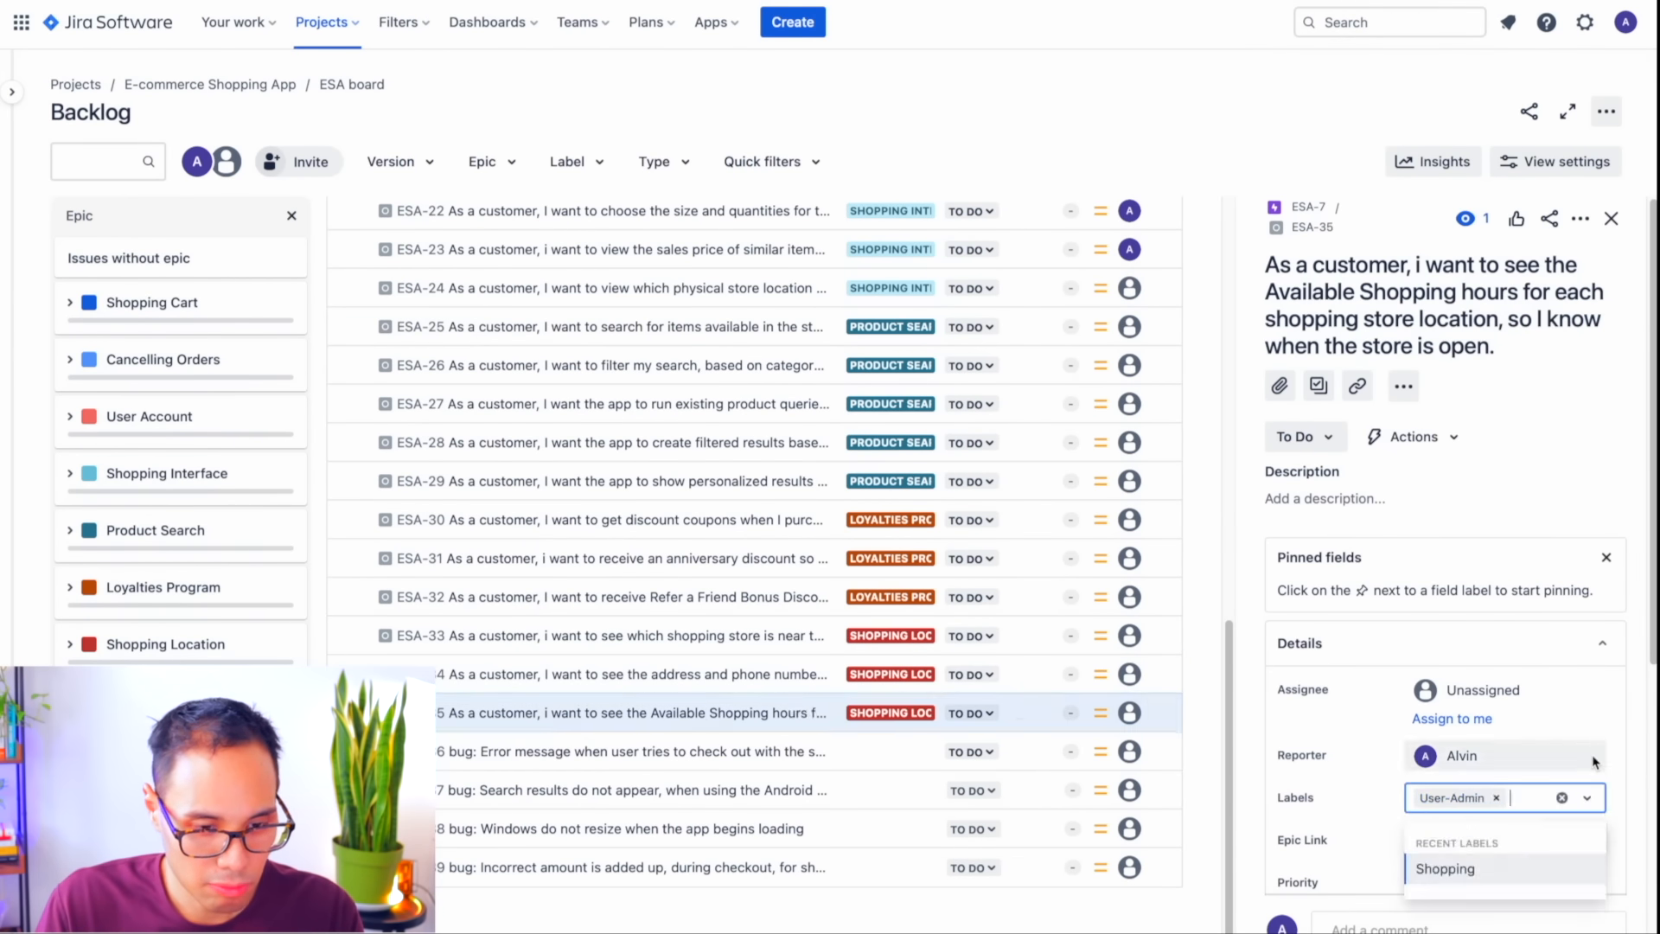
{"action": "left_click", "coordinate": [1051, 714]}
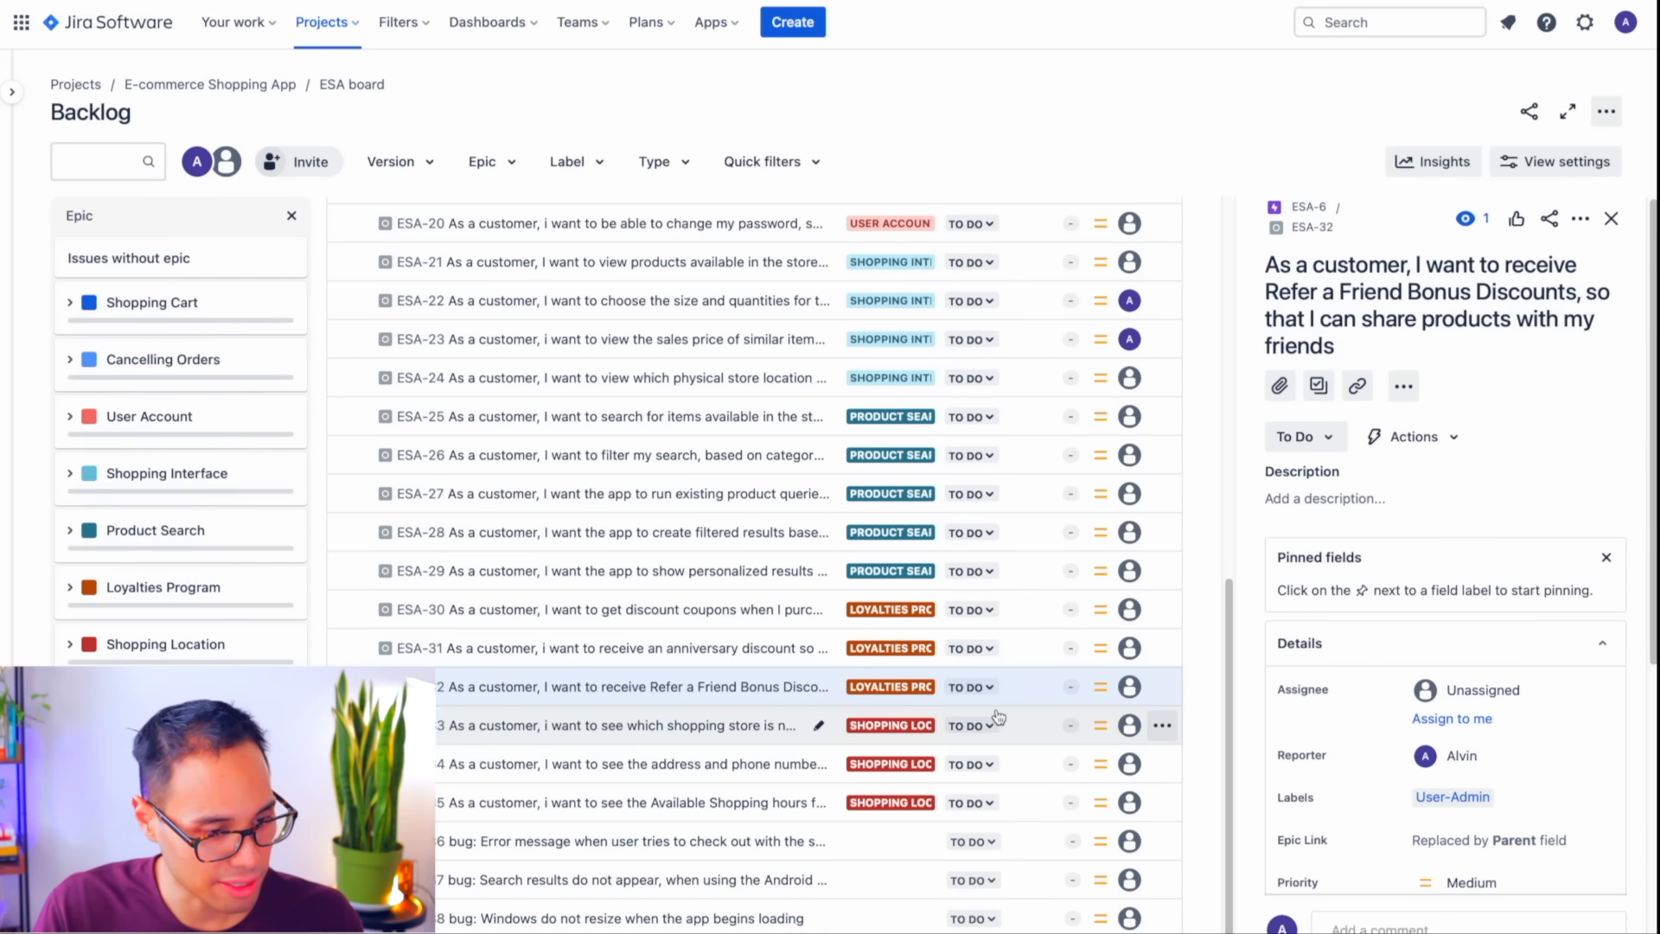
- Create a new Store-Info label on issue ESA-33 about nearby stores, in place of User-Admin
{"action": "left_click", "coordinate": [1026, 736]}
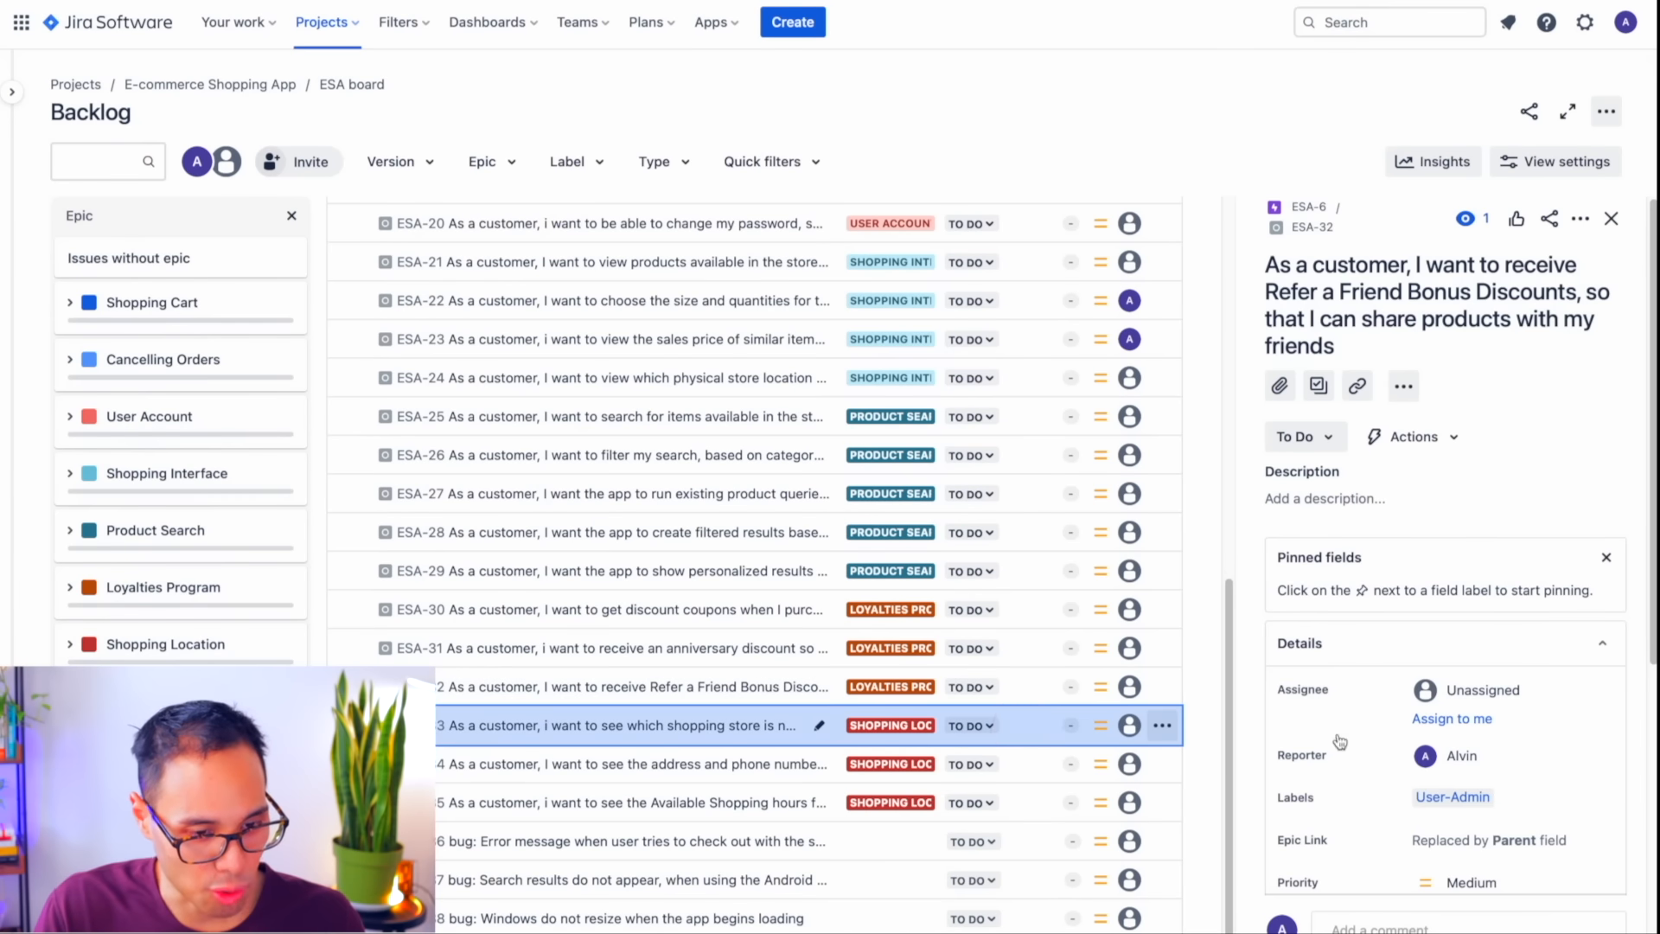
{"action": "left_click", "coordinate": [1521, 809]}
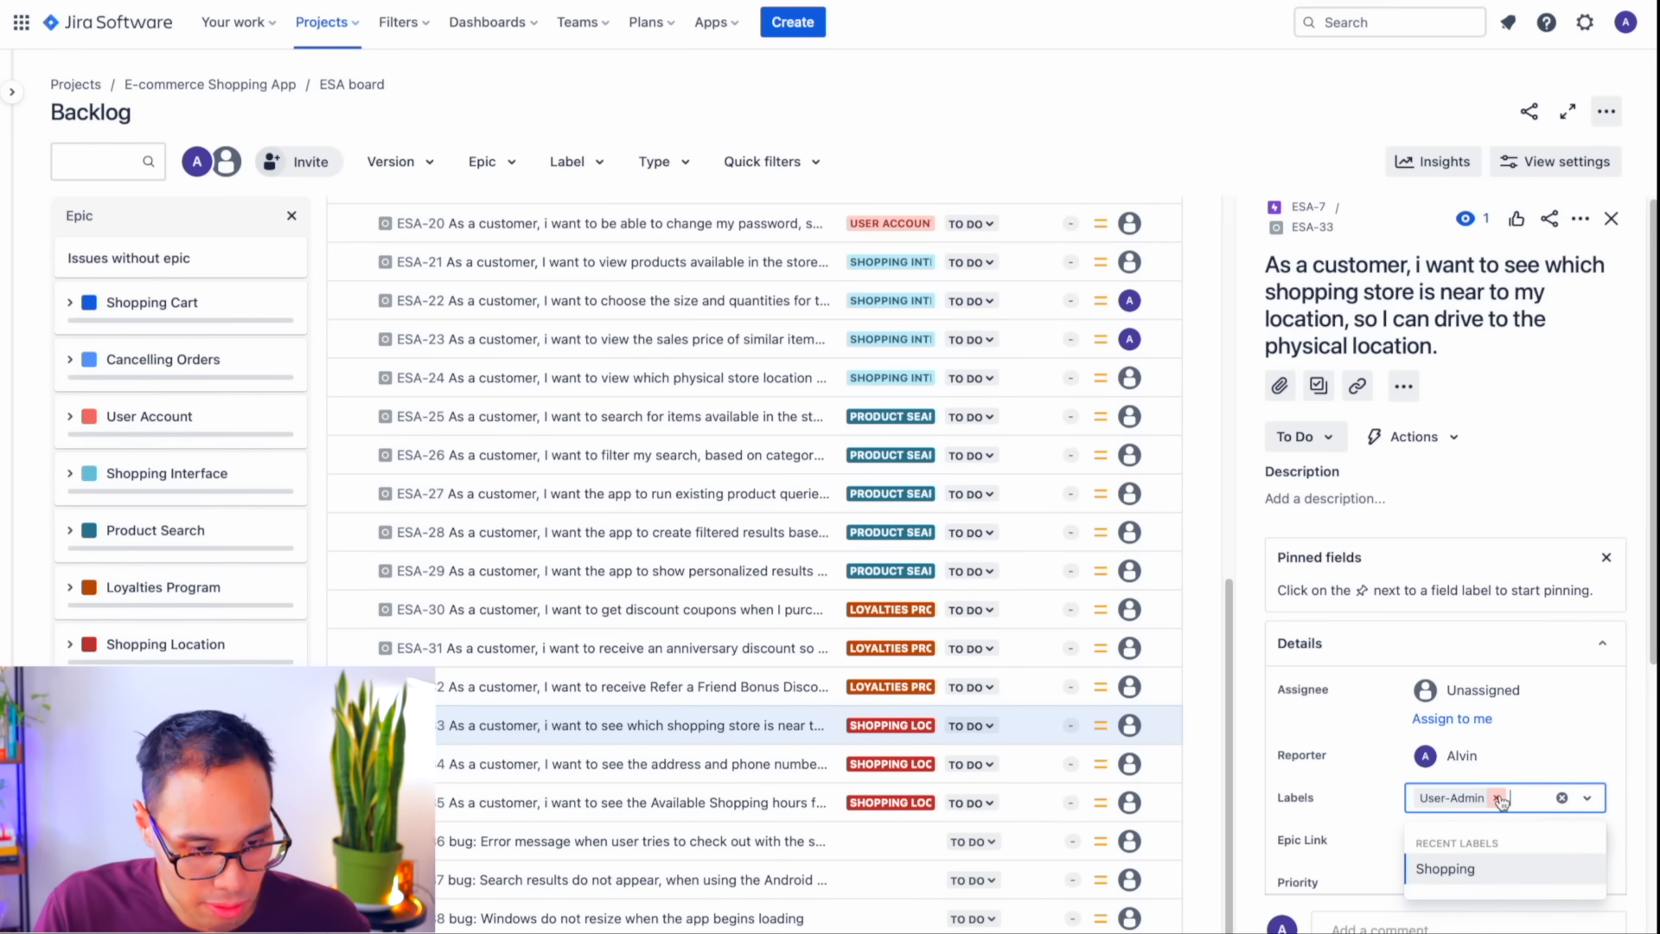
{"action": "left_click", "coordinate": [1497, 798]}
{"action": "type", "text": "Store-Info"}
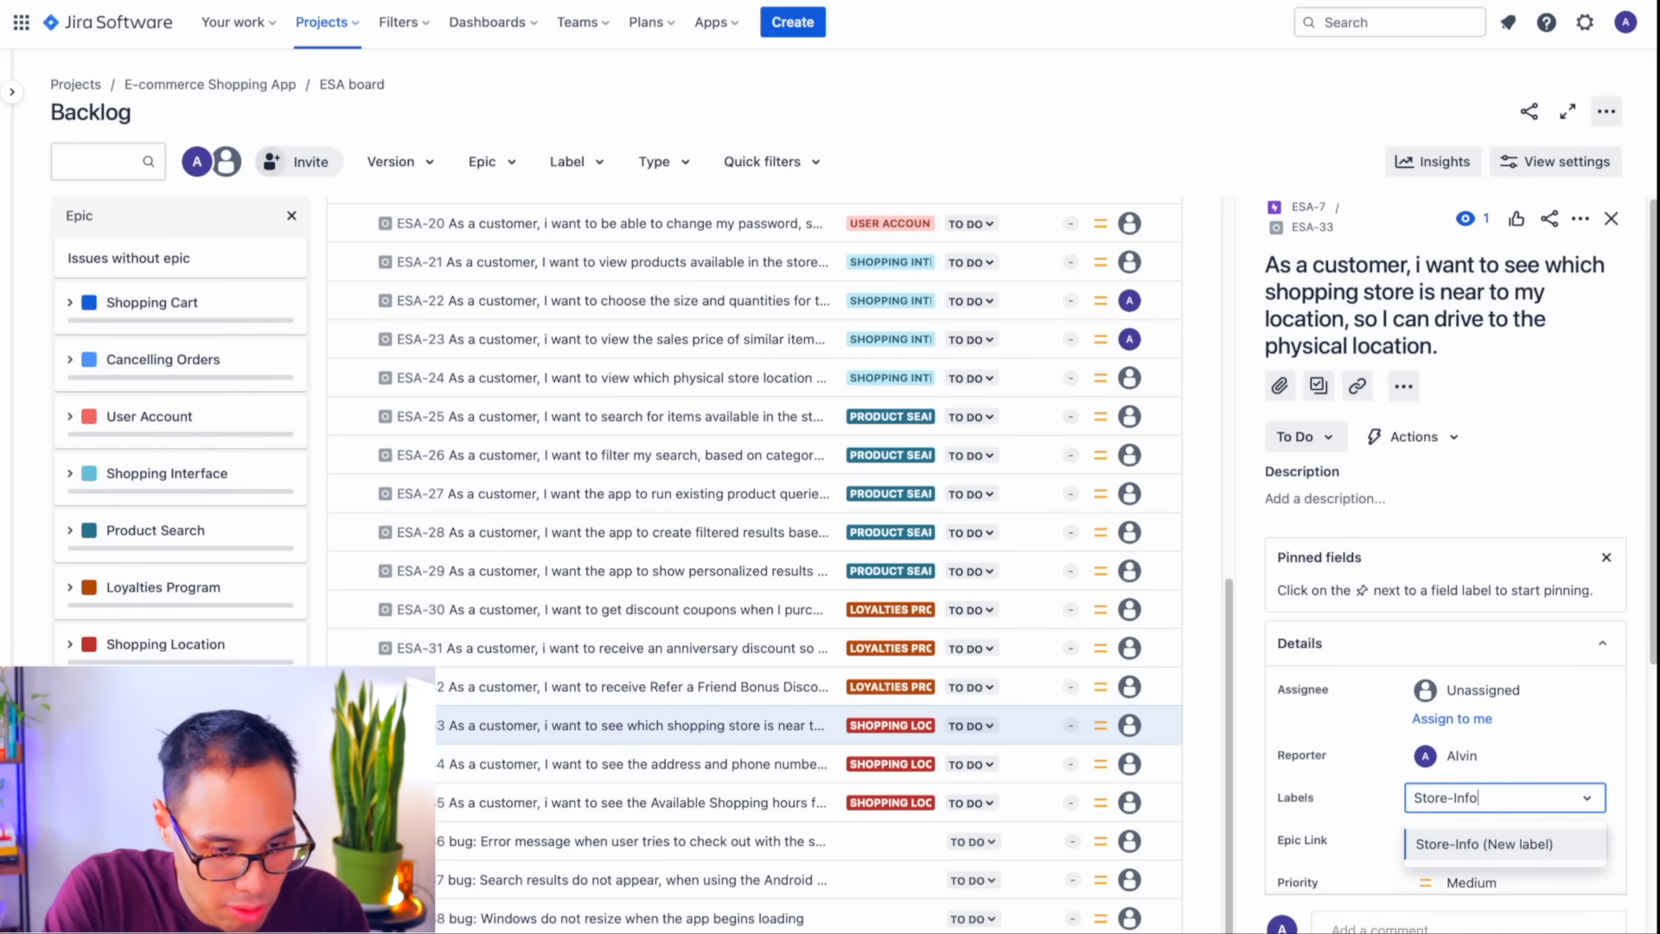
{"action": "left_click", "coordinate": [1525, 861]}
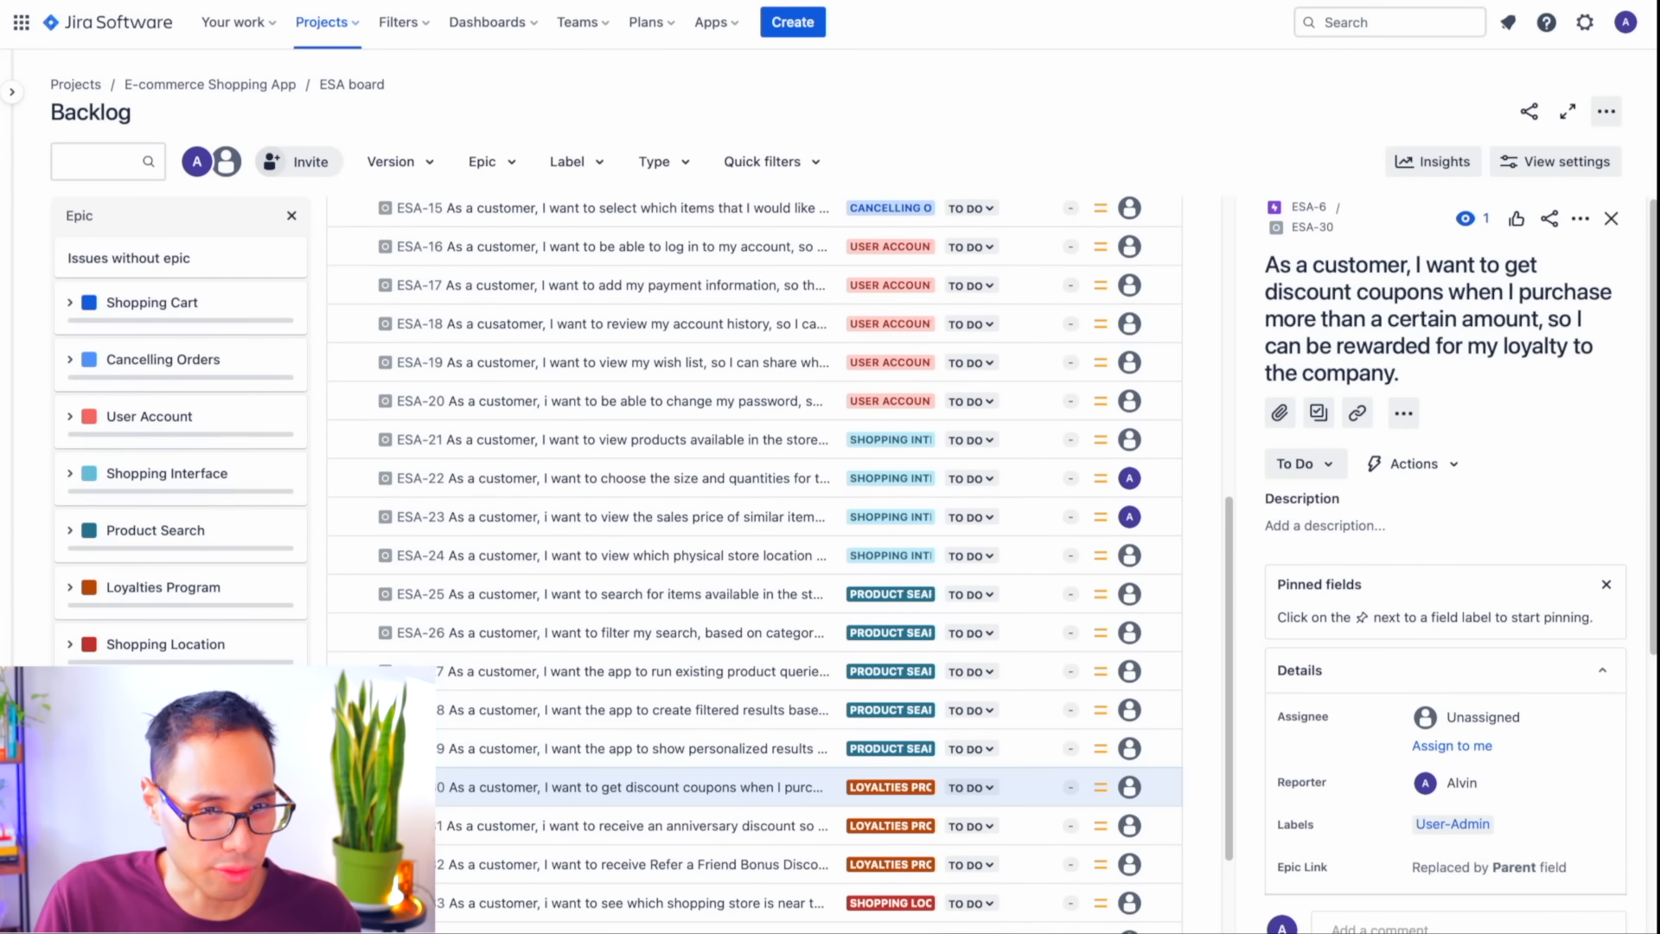
- Close the issue details and filter the backlog by the Shopping label
{"action": "left_click", "coordinate": [1610, 219]}
{"action": "scroll", "coordinate": [1059, 367], "scroll_direction": "up", "scroll_amount": 2}
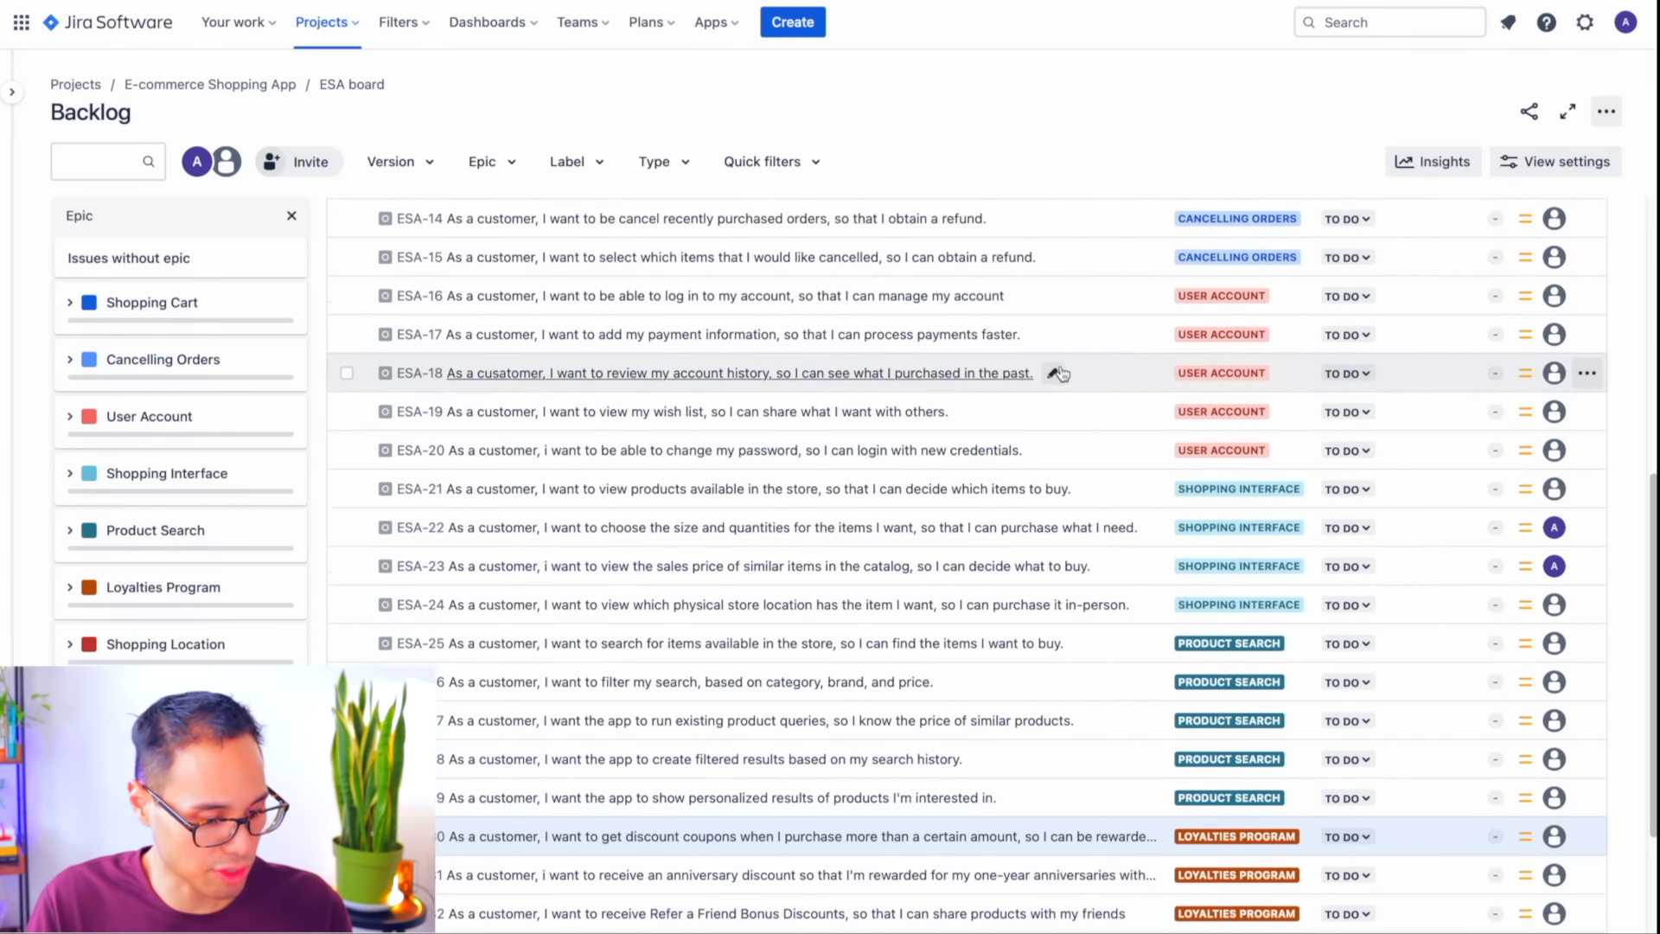
{"action": "scroll", "coordinate": [1056, 380], "scroll_direction": "up", "scroll_amount": 6}
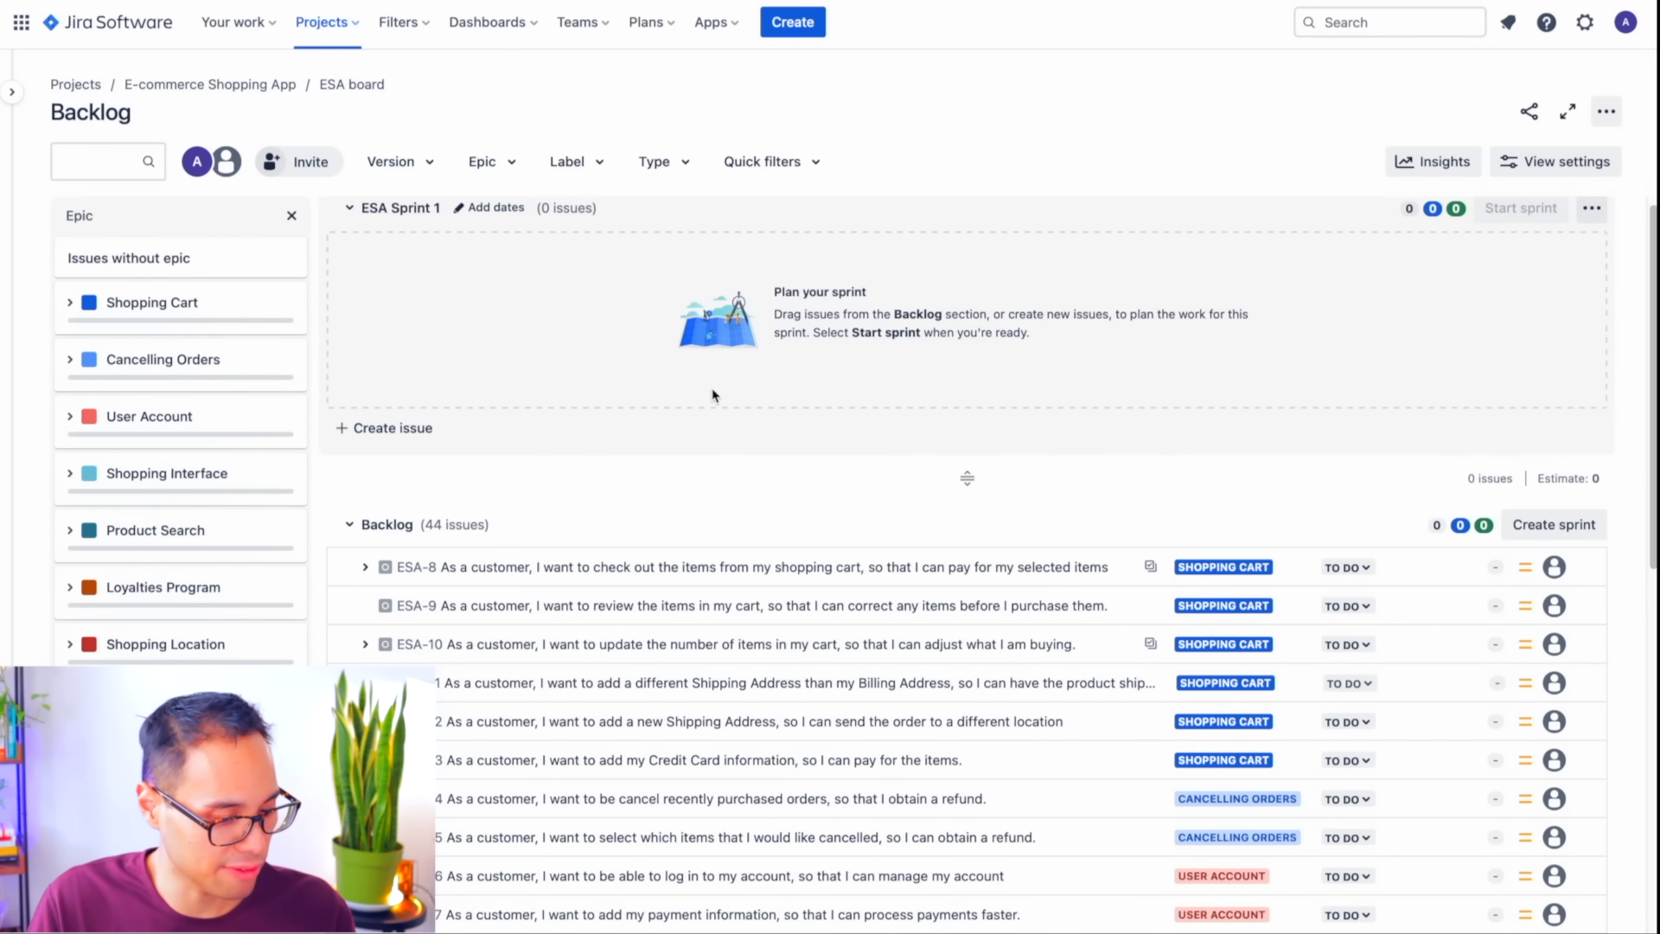
{"action": "scroll", "coordinate": [882, 517], "scroll_direction": "down", "scroll_amount": 1}
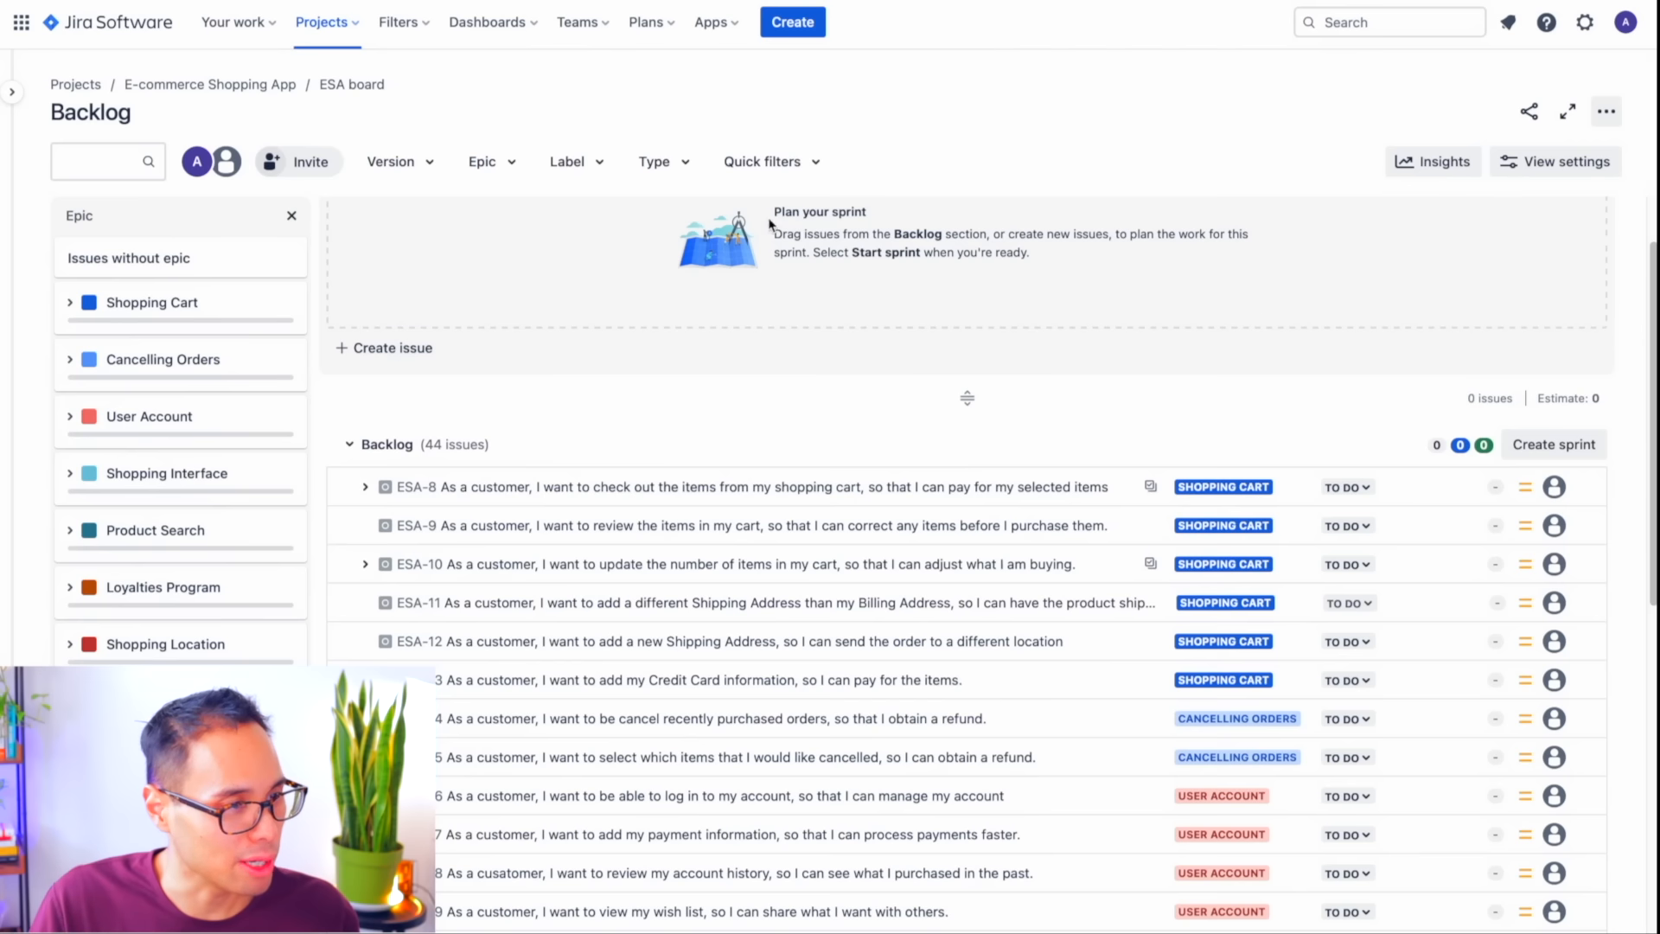
{"action": "left_click", "coordinate": [585, 166]}
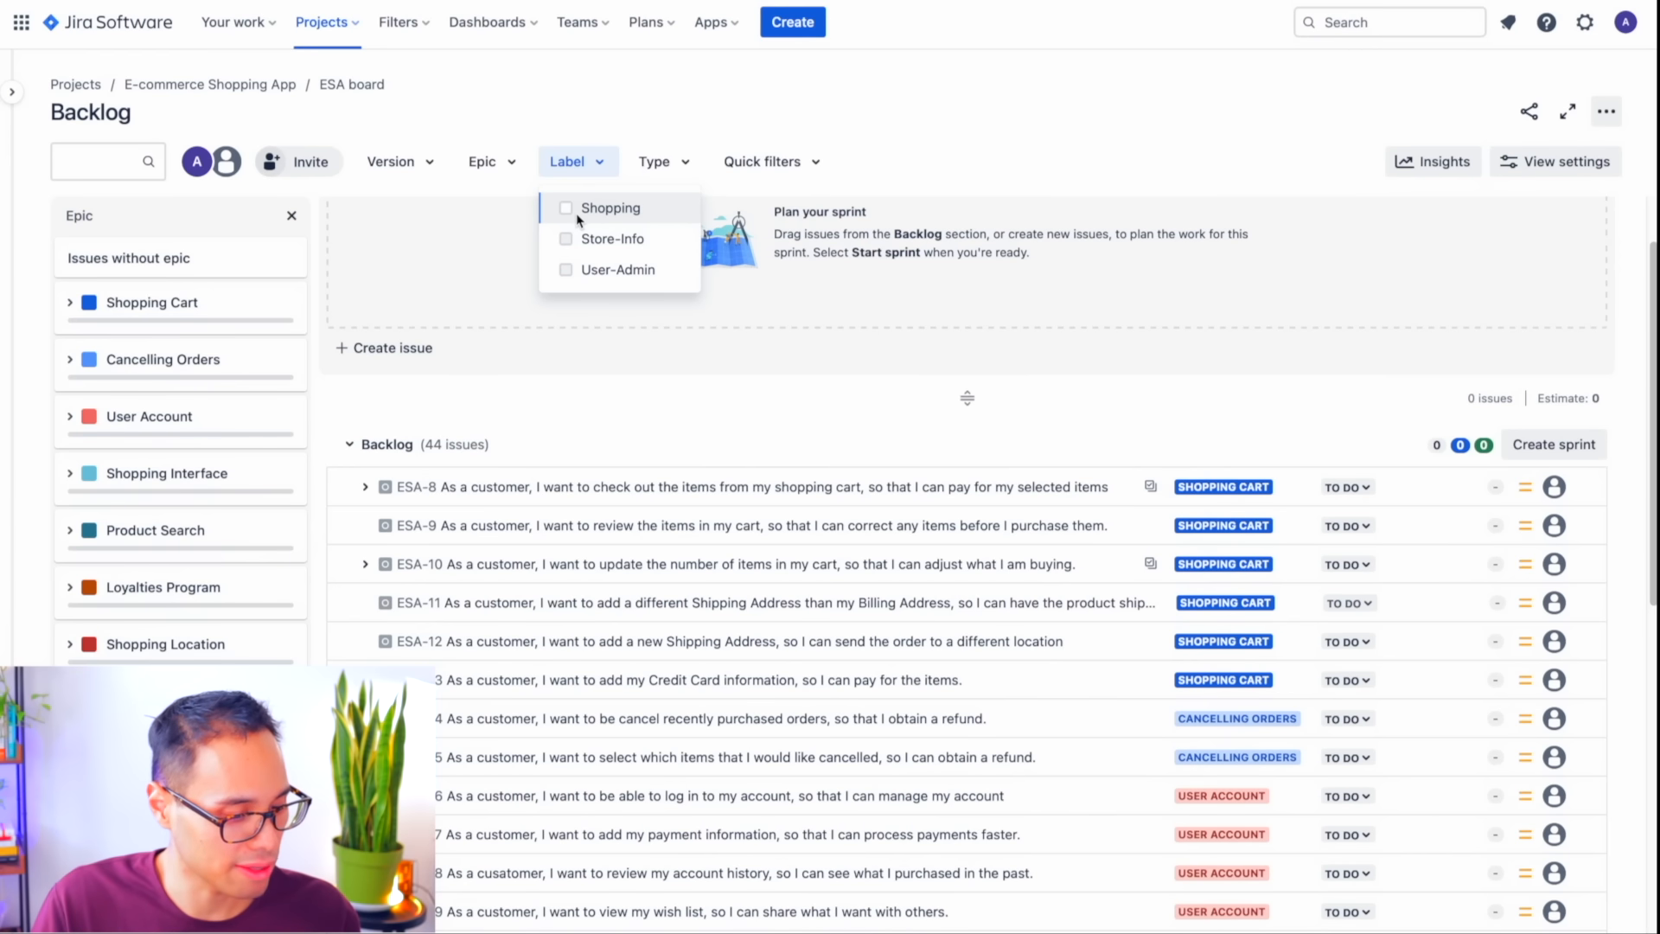
{"action": "left_click", "coordinate": [576, 210]}
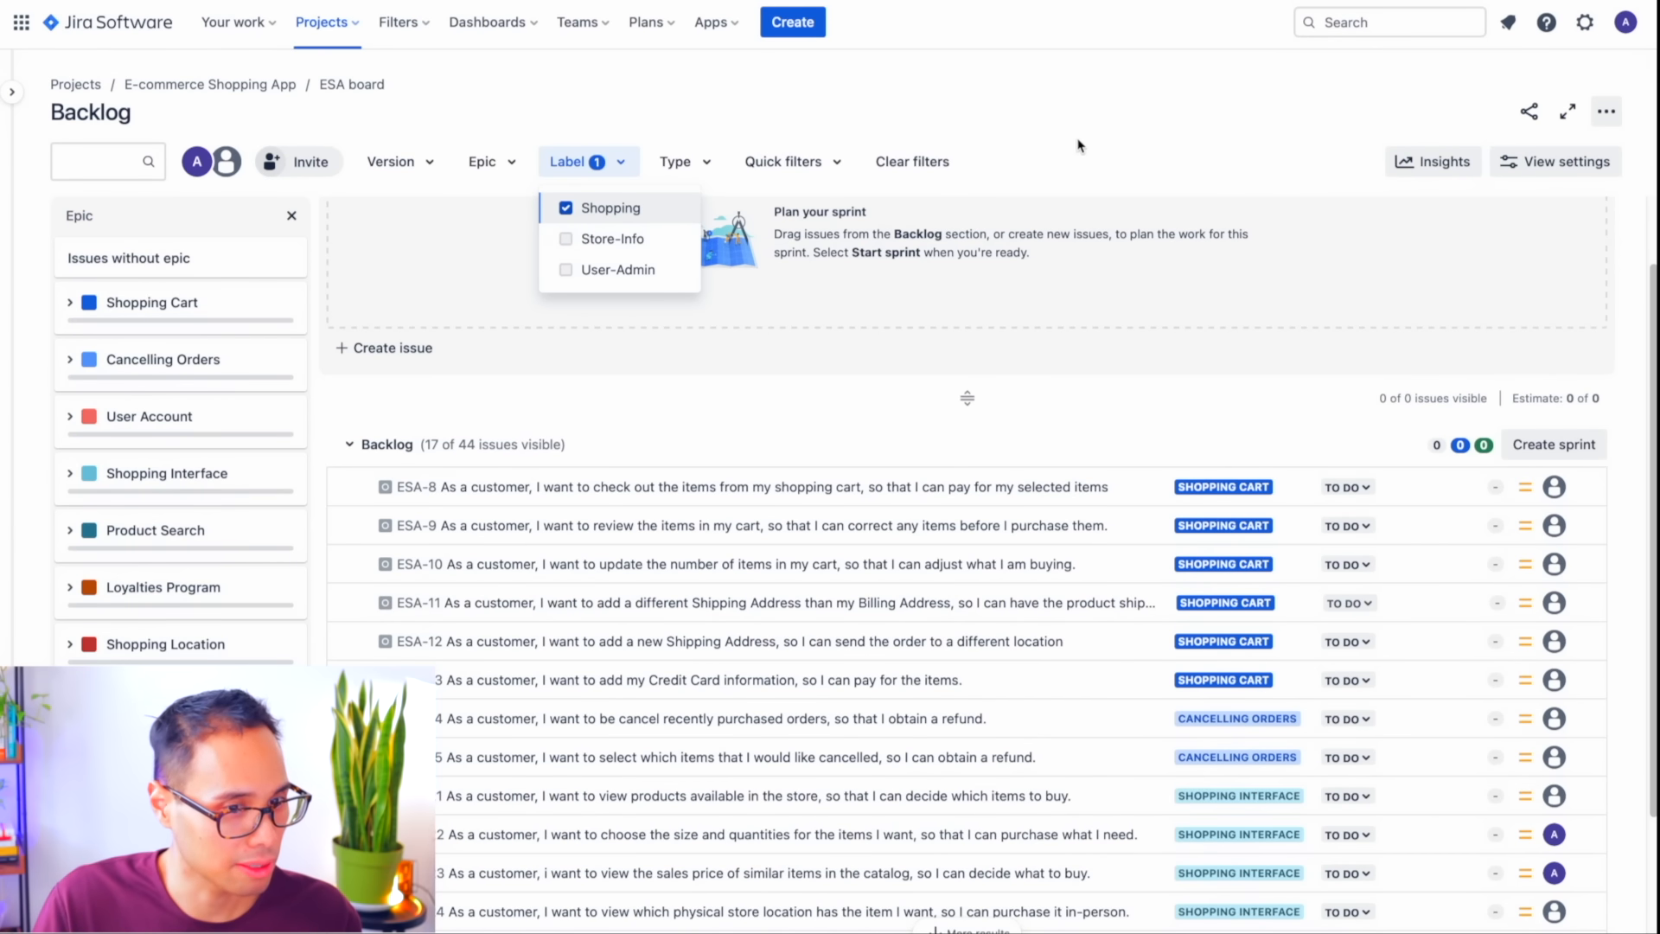
- Look through the backlog issues filtered by the Shopping label, checking which epics they belong to
{"action": "left_click", "coordinate": [1072, 149]}
{"action": "scroll", "coordinate": [1220, 493], "scroll_direction": "down", "scroll_amount": 3}
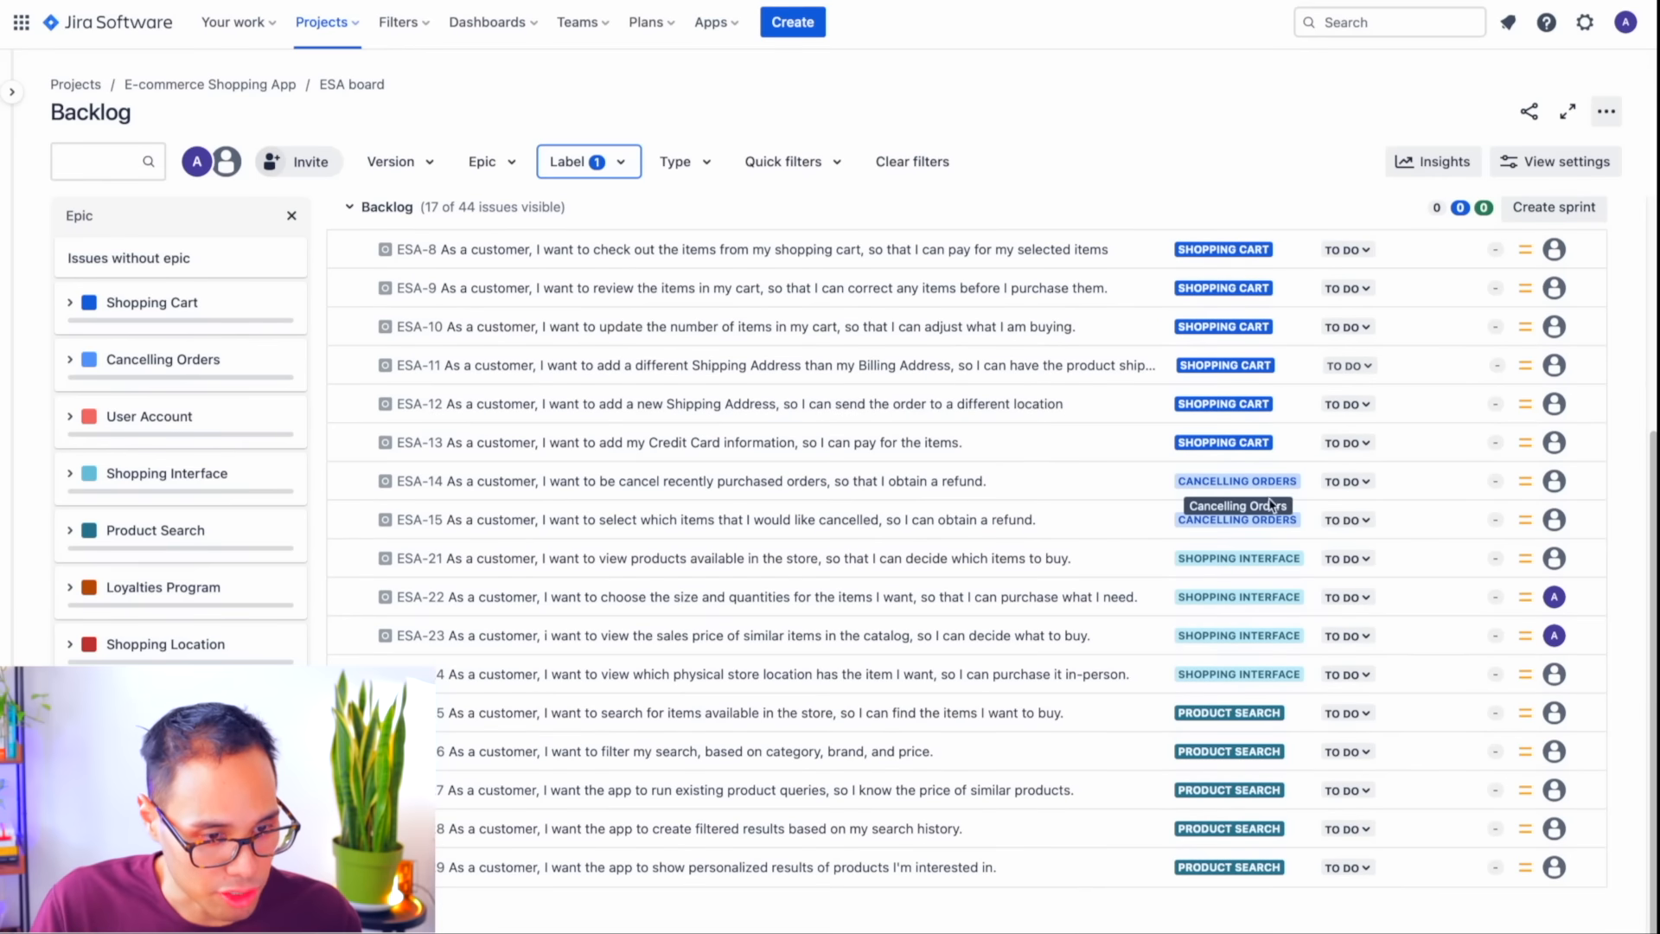
{"action": "scroll", "coordinate": [1268, 294], "scroll_direction": "up", "scroll_amount": 1}
{"action": "scroll", "coordinate": [1269, 288], "scroll_direction": "down", "scroll_amount": 1}
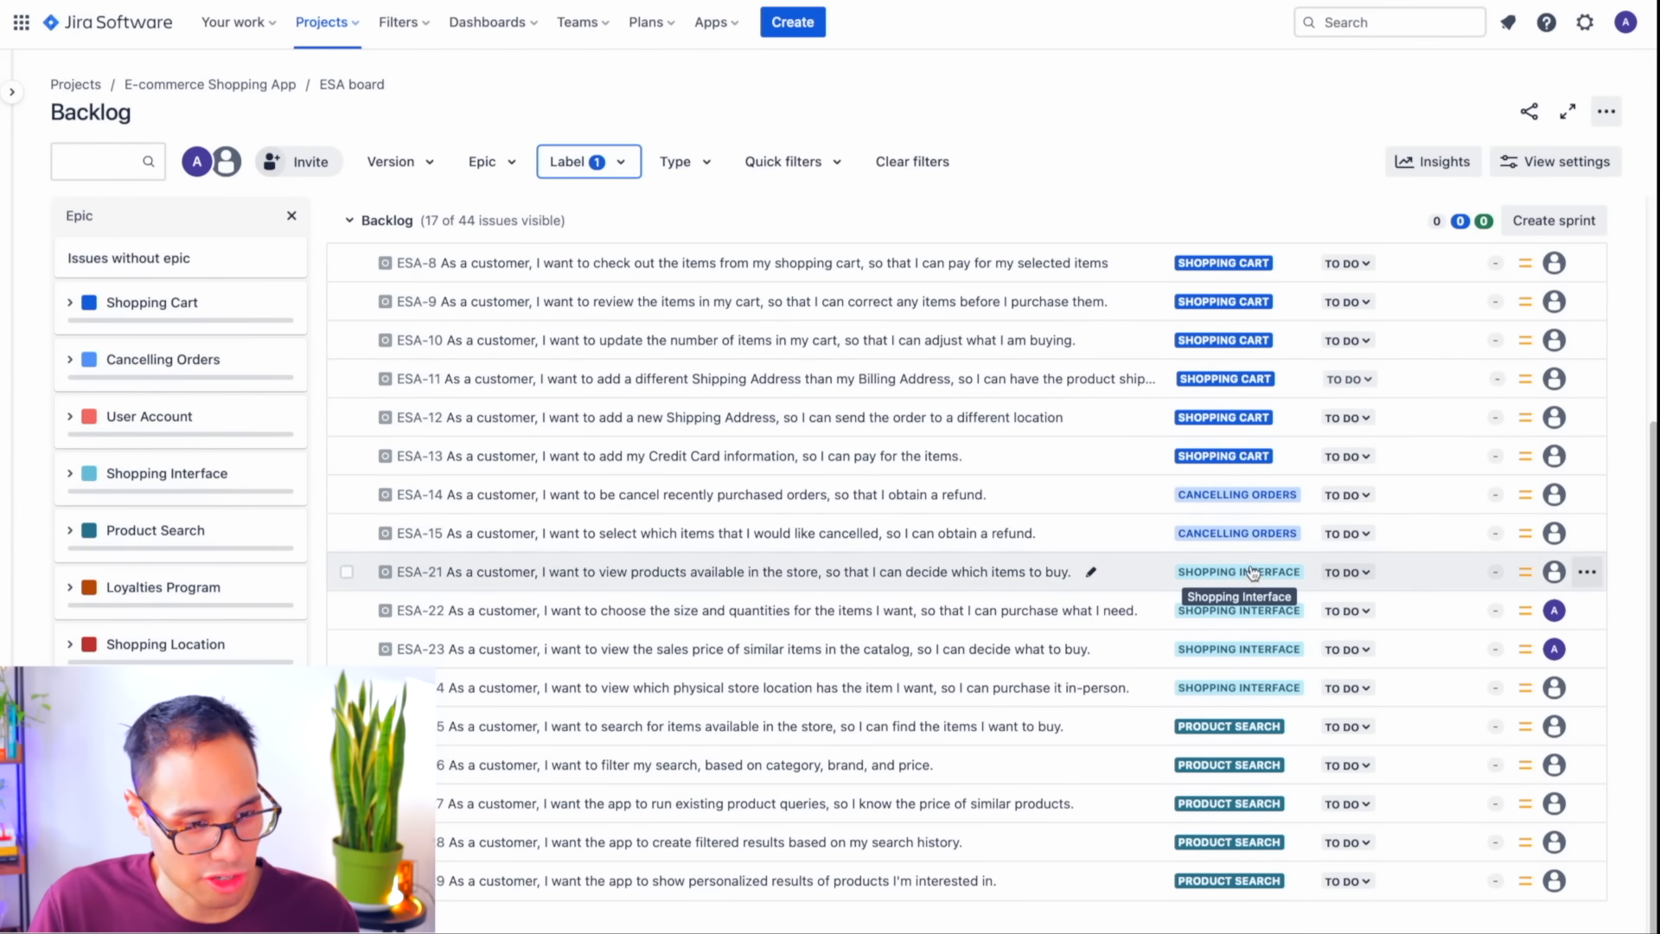
{"action": "scroll", "coordinate": [1055, 530], "scroll_direction": "up", "scroll_amount": 3}
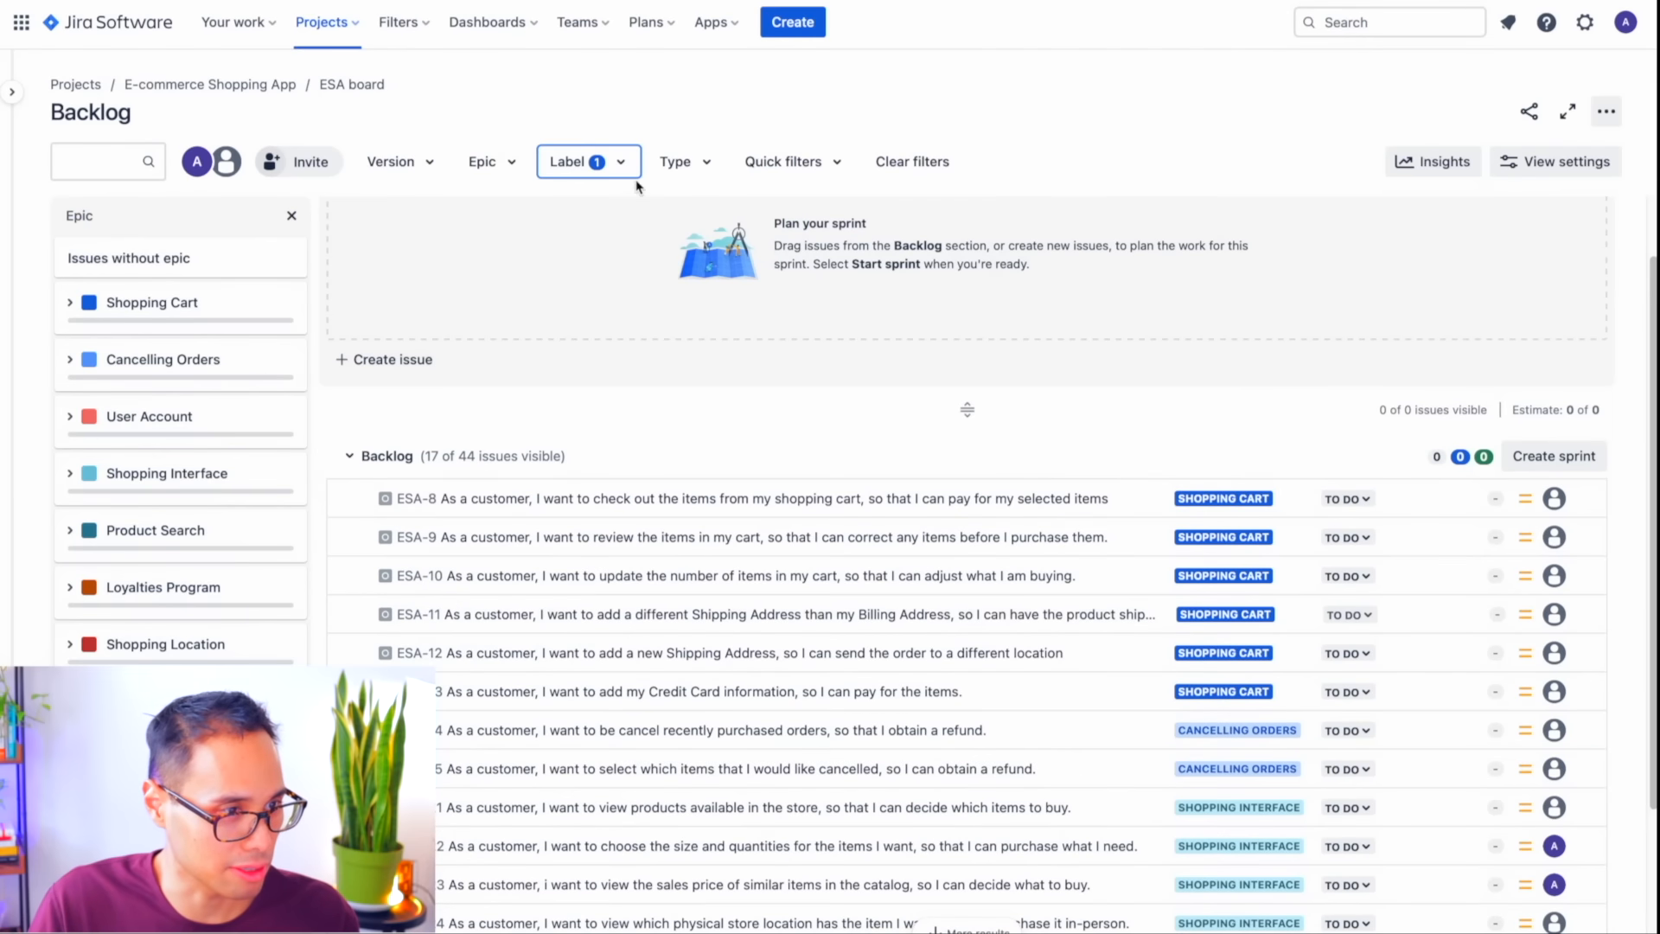
- Replace the Shopping label filter with Store-Info and switch it to User-Admin to view each label's backlog issues
{"action": "left_click", "coordinate": [615, 164]}
{"action": "left_click", "coordinate": [605, 216]}
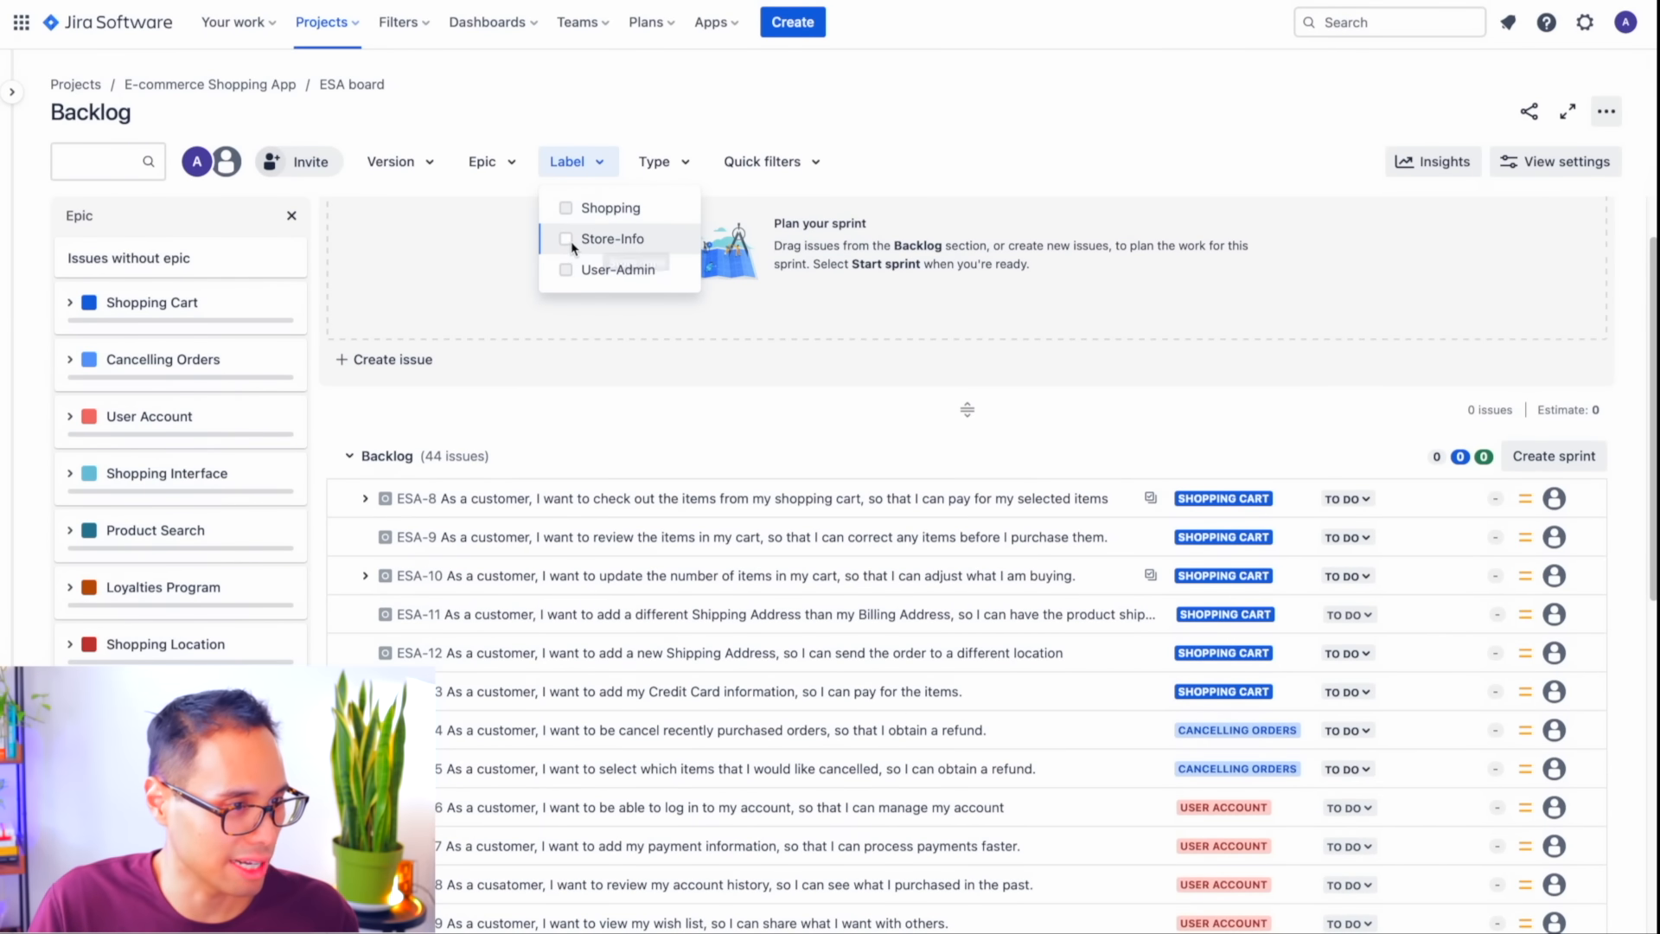
{"action": "left_click", "coordinate": [566, 239]}
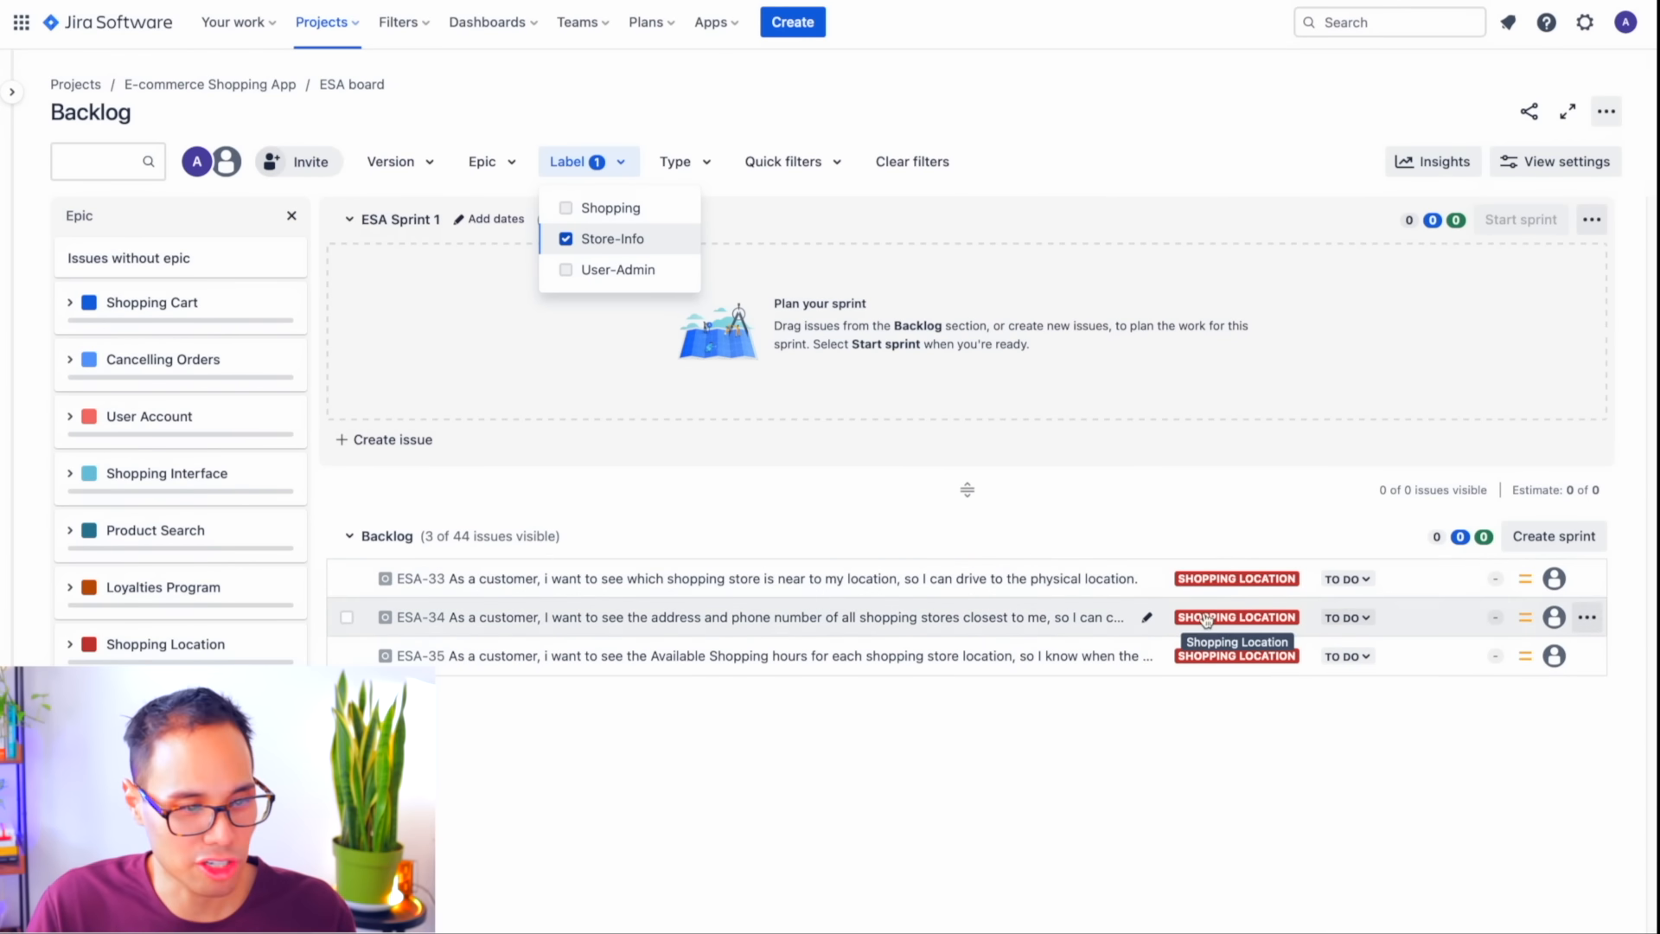
{"action": "left_click", "coordinate": [603, 242]}
{"action": "left_click", "coordinate": [593, 269]}
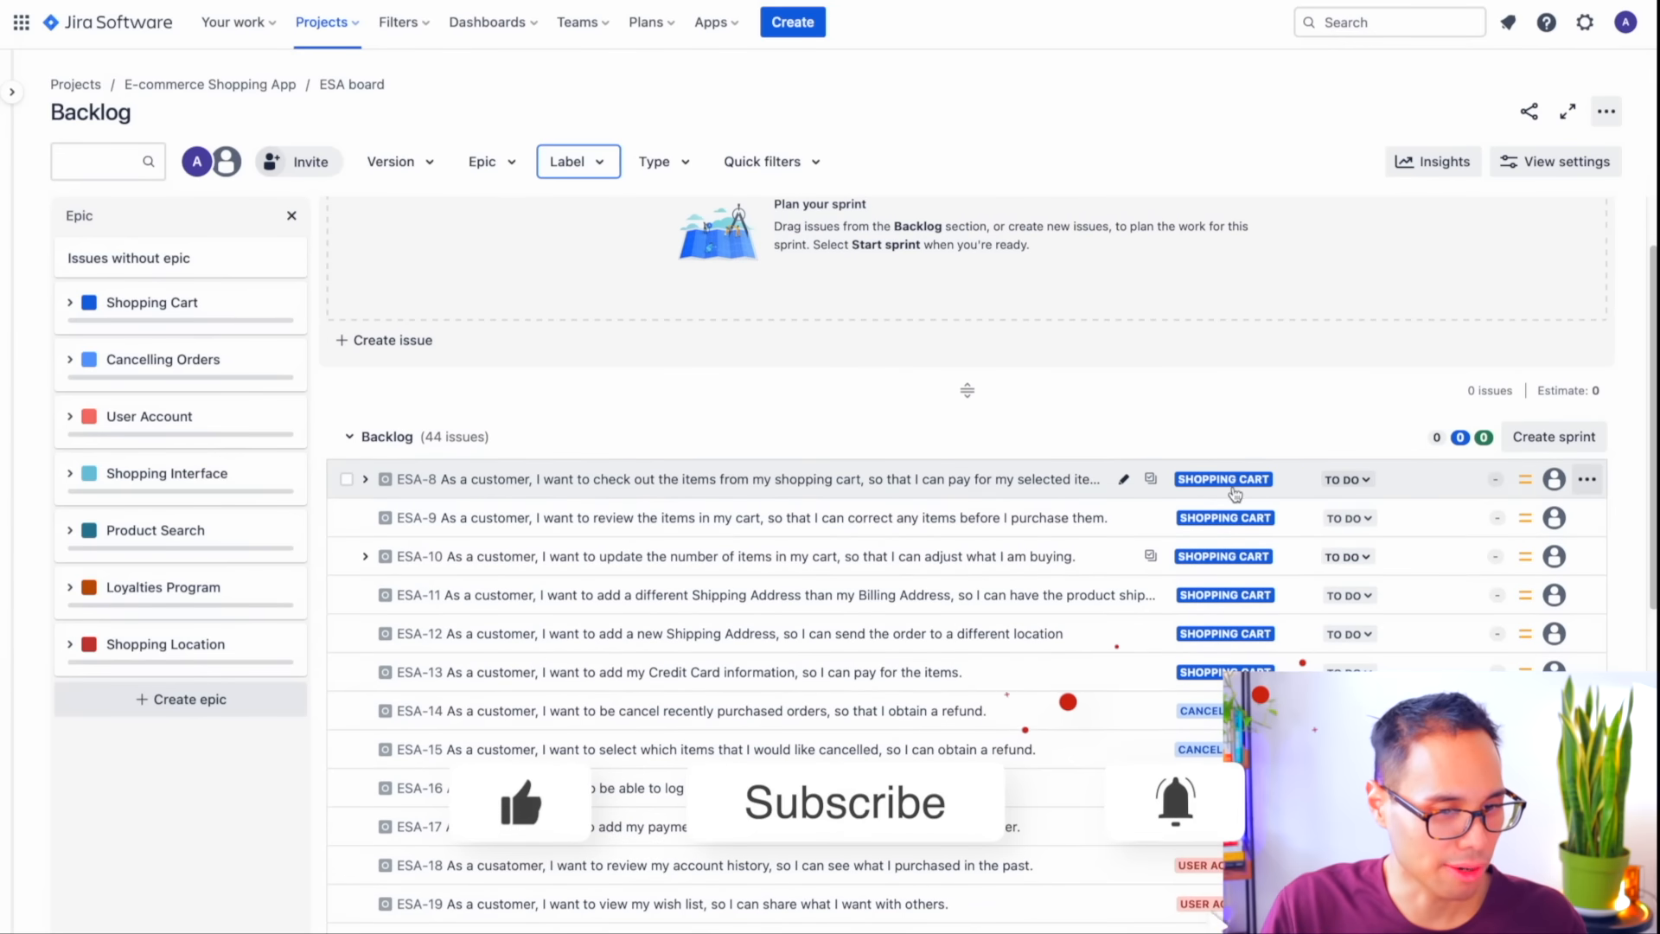
- Open the project's Components page and switch it from Compass components to Jira components
{"action": "scroll", "coordinate": [1233, 494], "scroll_direction": "down", "scroll_amount": 3}
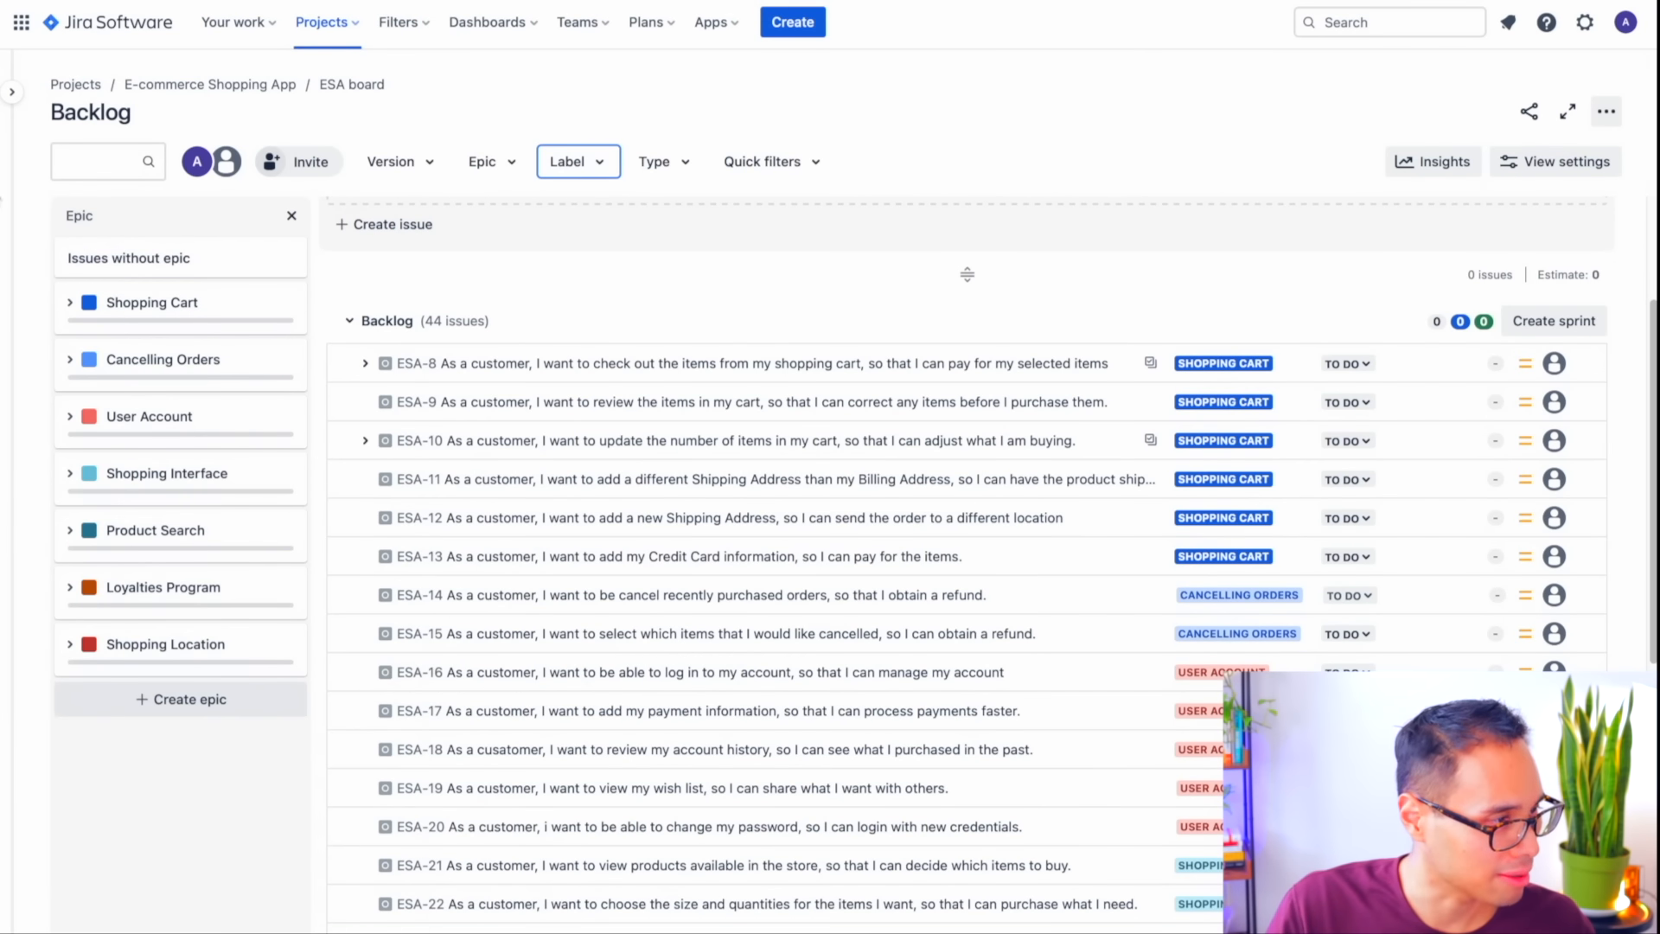
{"action": "mouse_move", "coordinate": [56, 201]}
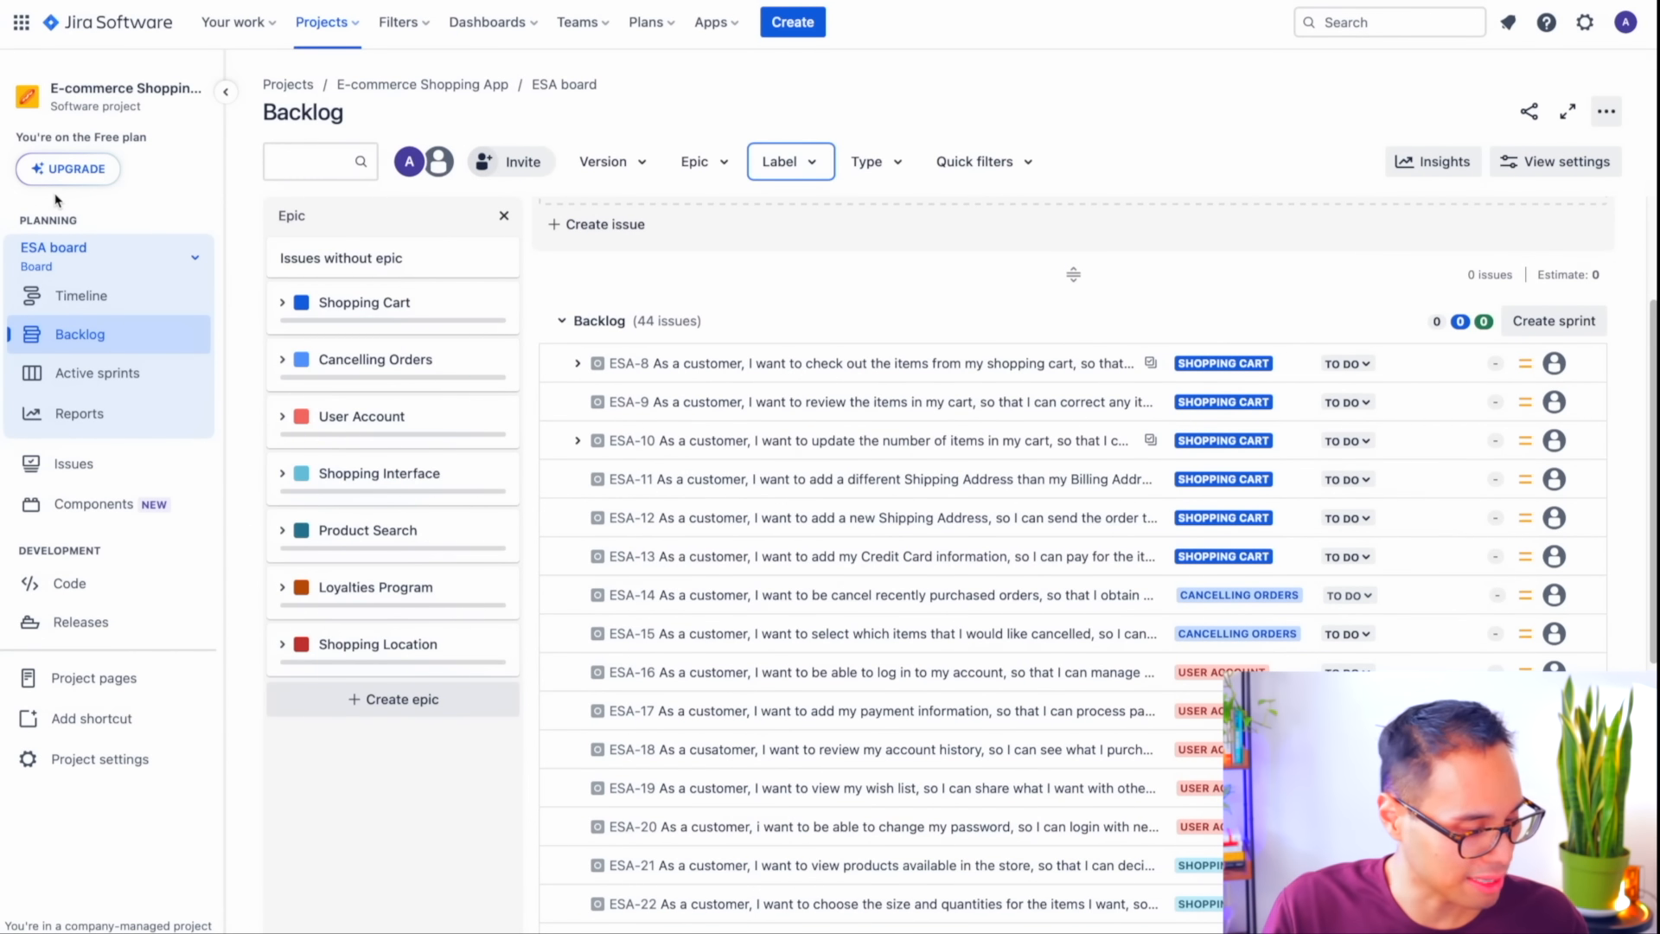
{"action": "left_click", "coordinate": [85, 513]}
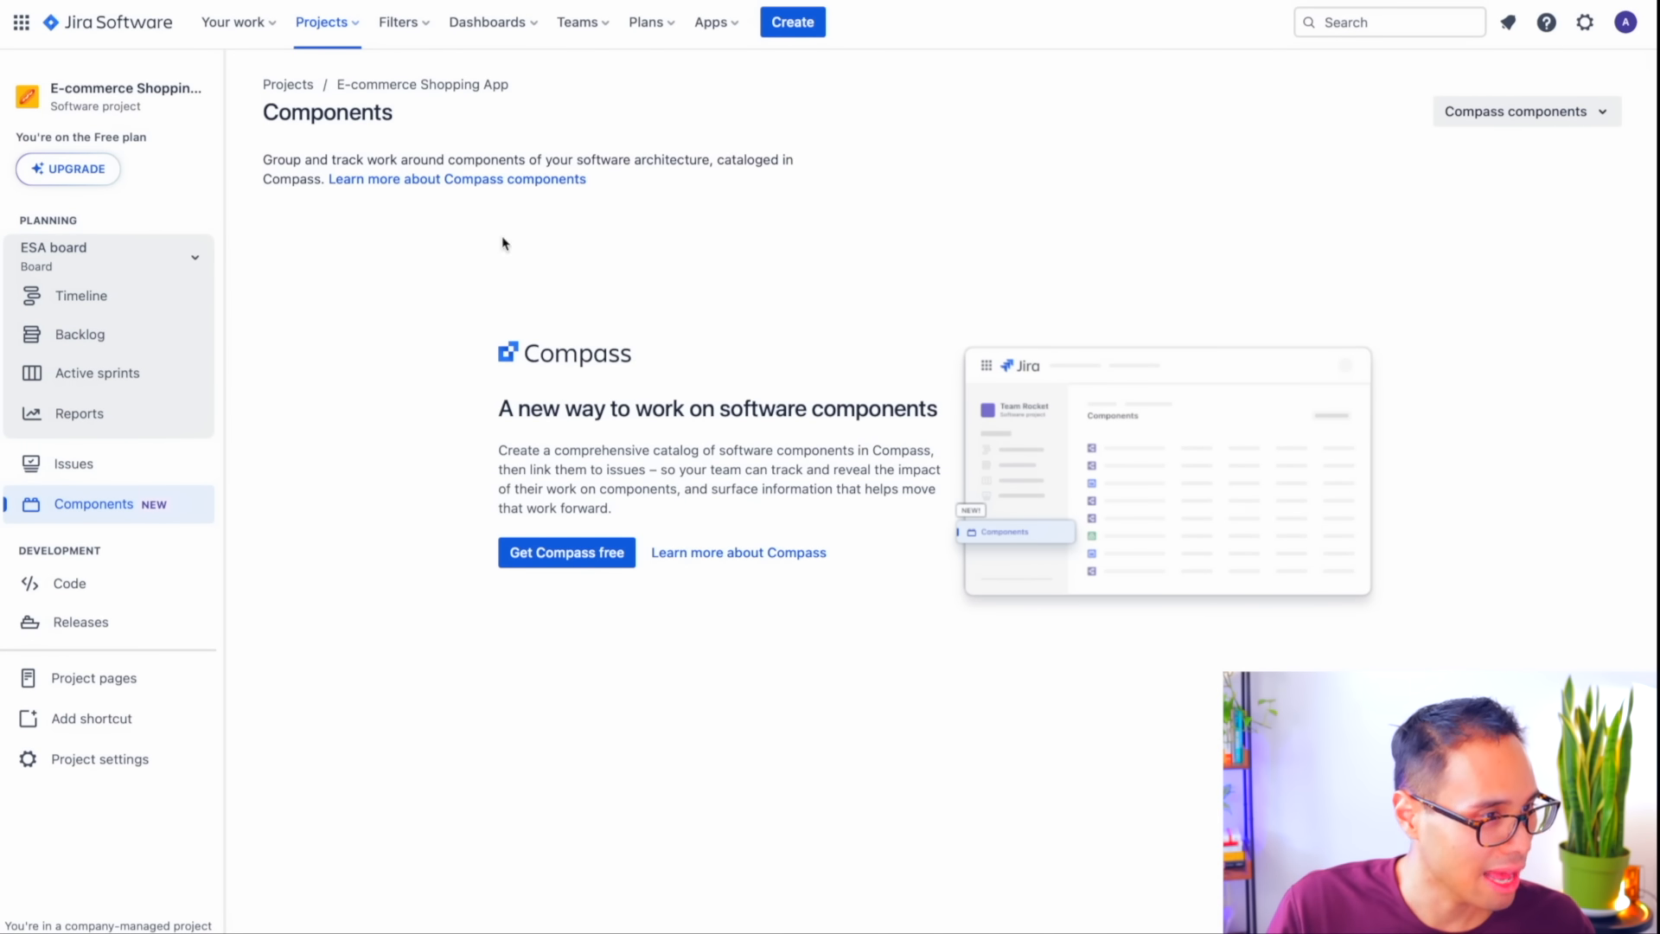
{"action": "left_click", "coordinate": [1574, 111]}
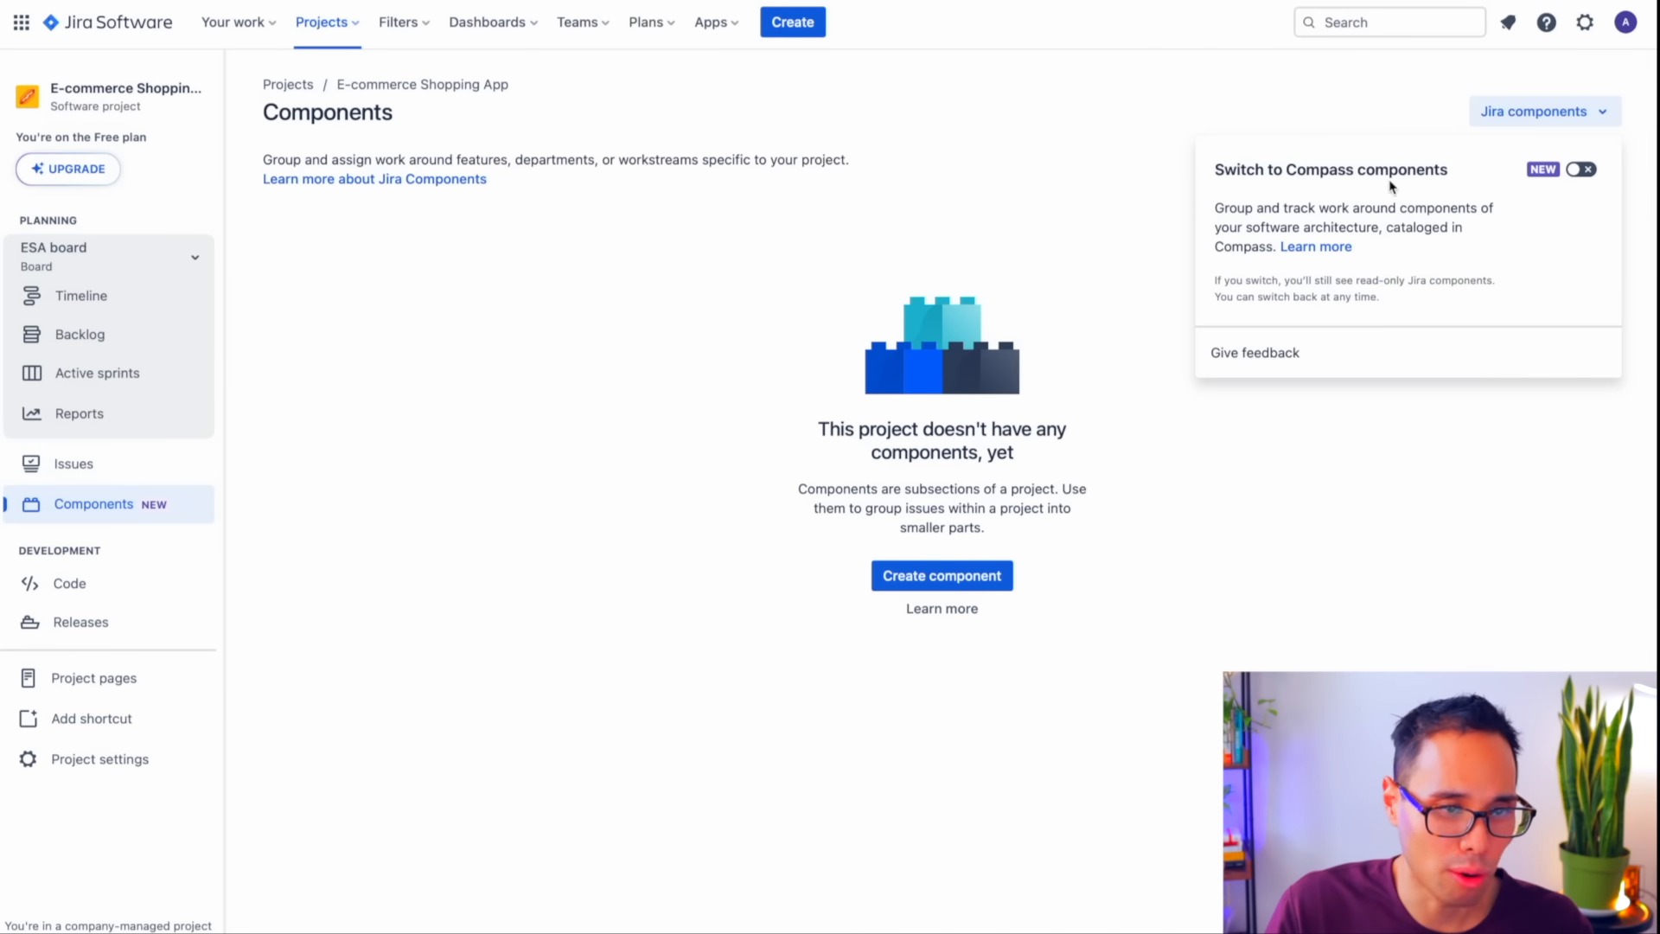
{"action": "left_click", "coordinate": [1183, 115]}
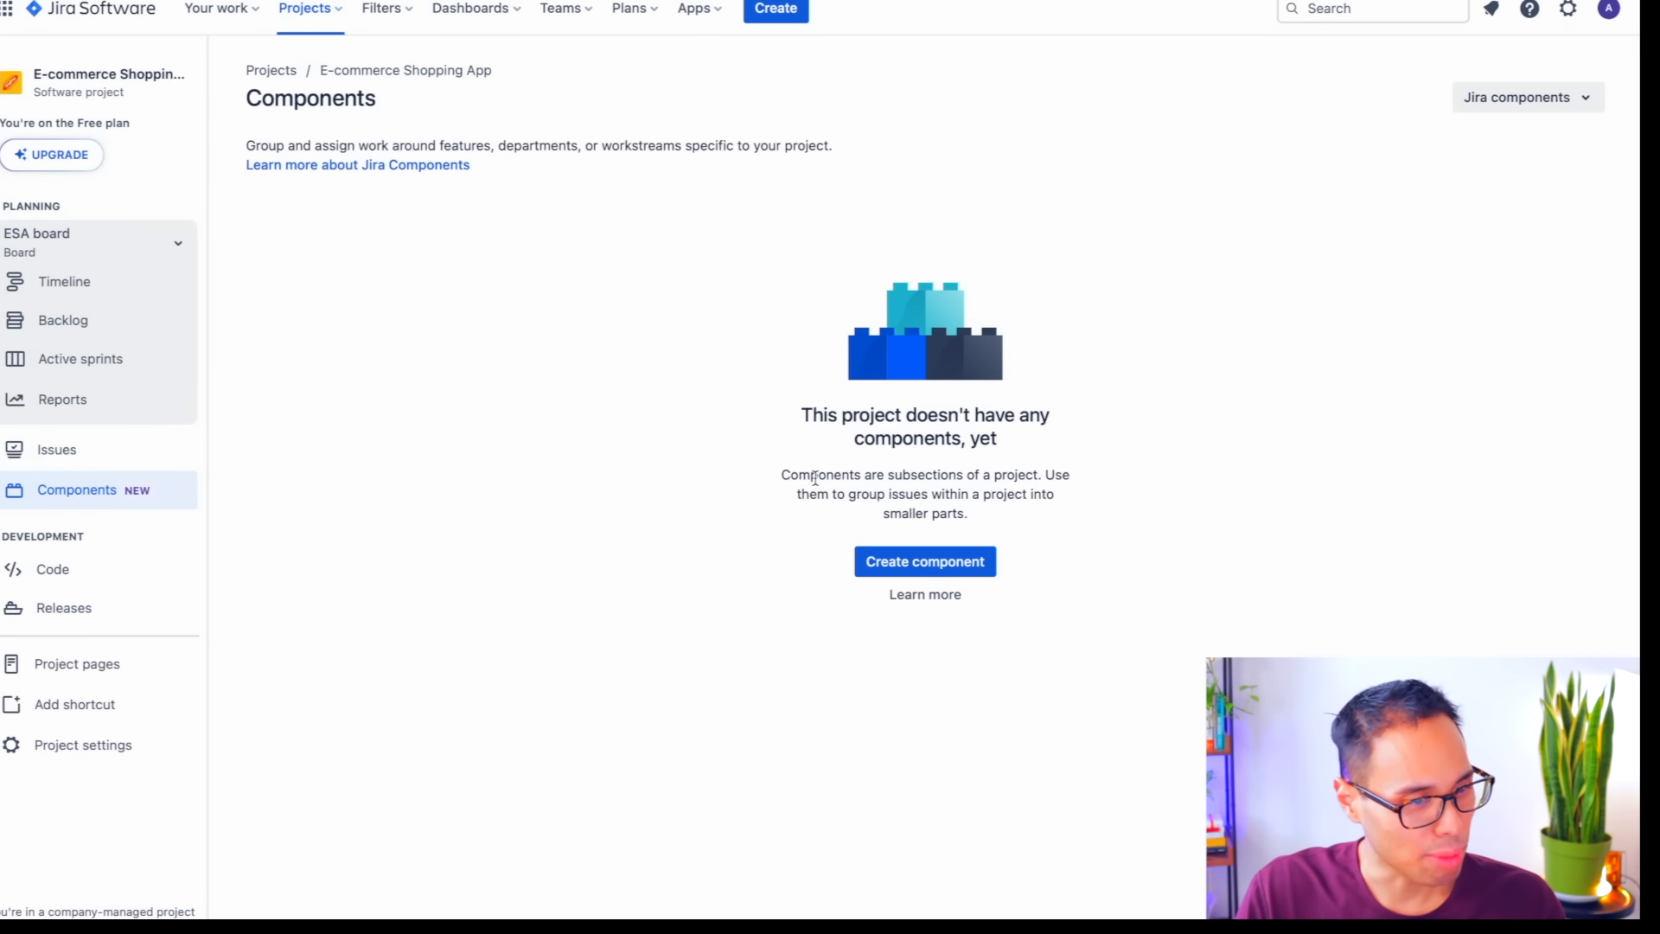
- Read the Components page's explanation of how components divide a project and group its issues
{"action": "left_click_drag", "start_coordinate": [790, 473], "coordinate": [1035, 478]}
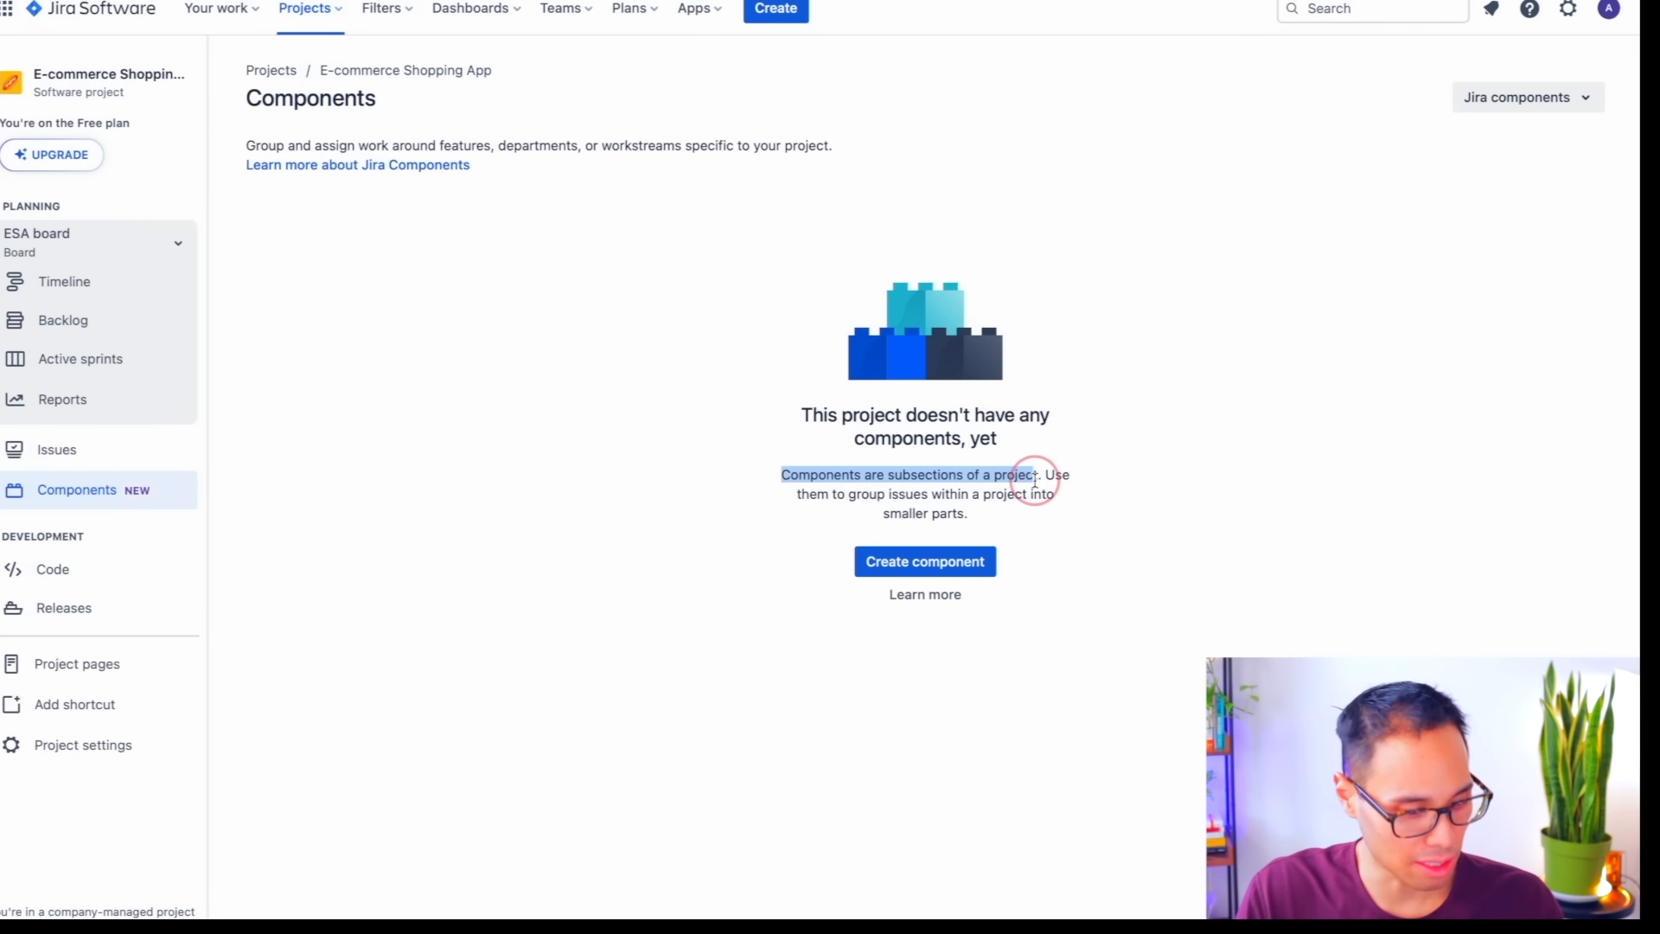
{"action": "left_click", "coordinate": [1109, 493]}
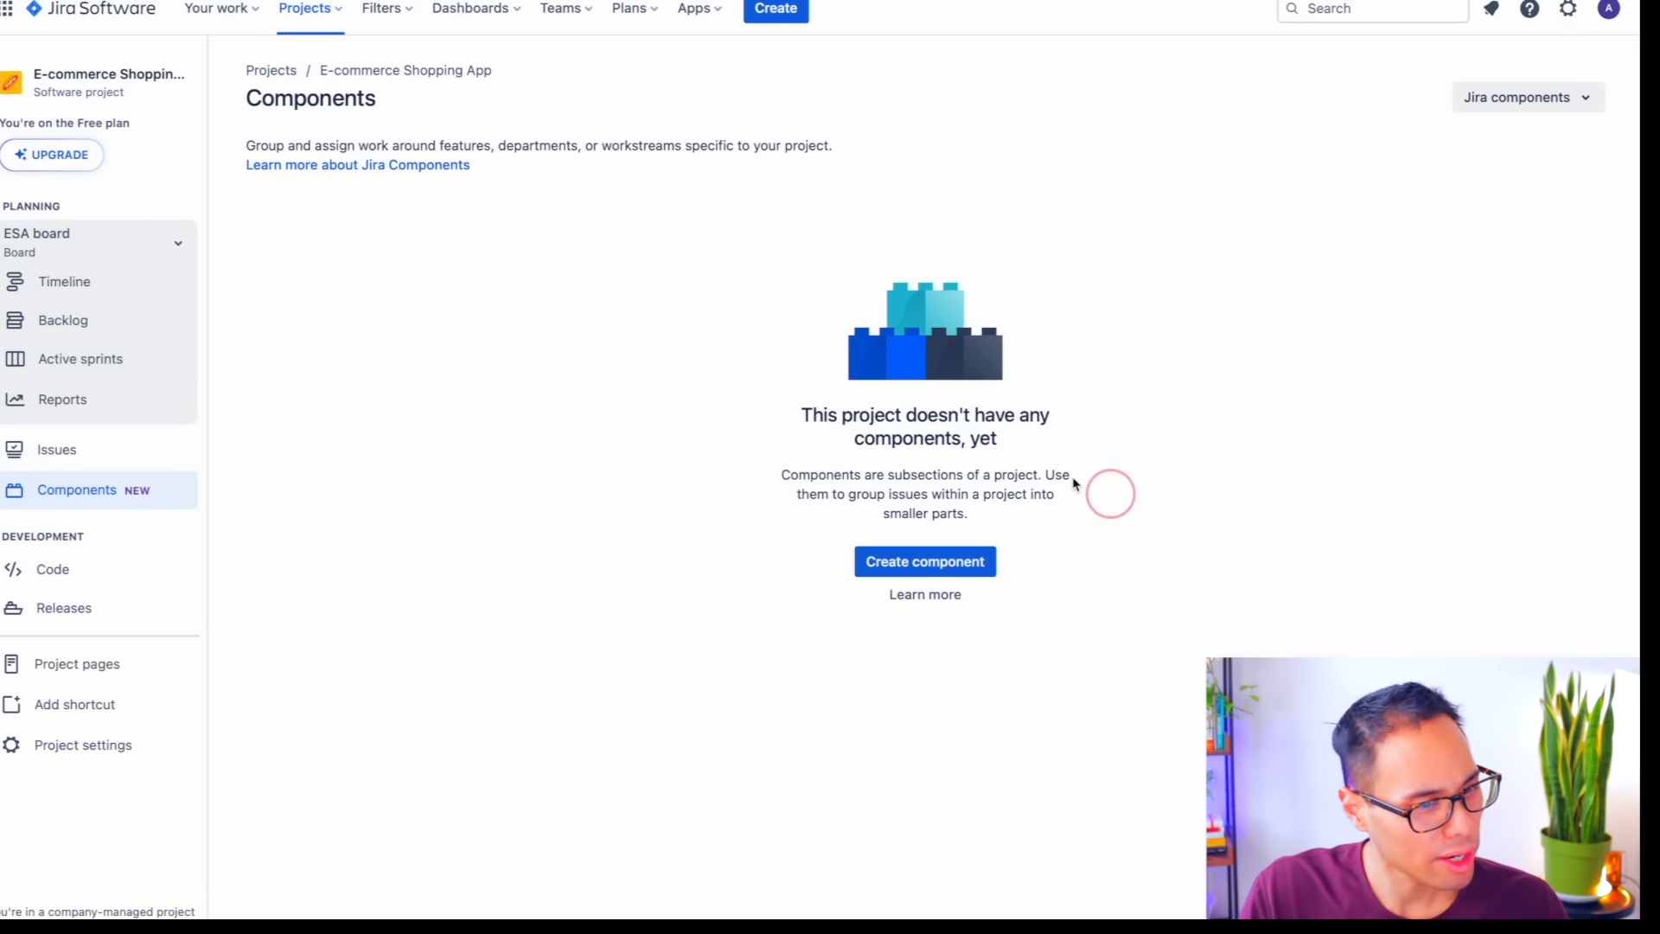
{"action": "left_click_drag", "start_coordinate": [851, 496], "coordinate": [1050, 493]}
{"action": "left_click_drag", "start_coordinate": [882, 515], "coordinate": [945, 512]}
{"action": "left_click", "coordinate": [1034, 527]}
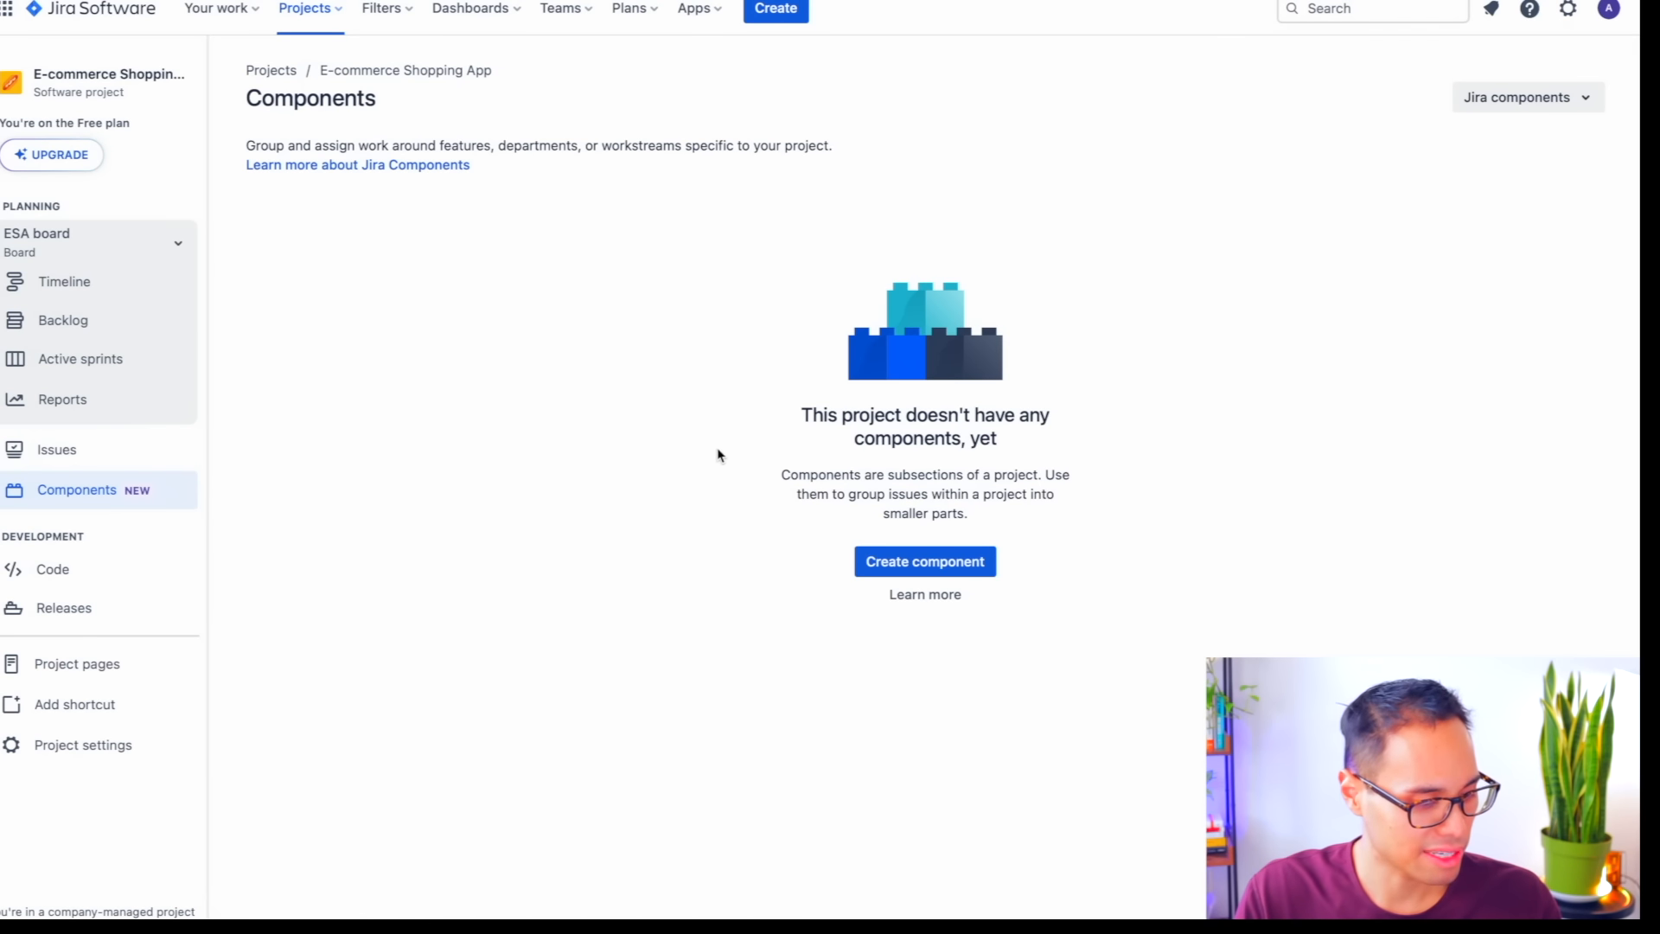
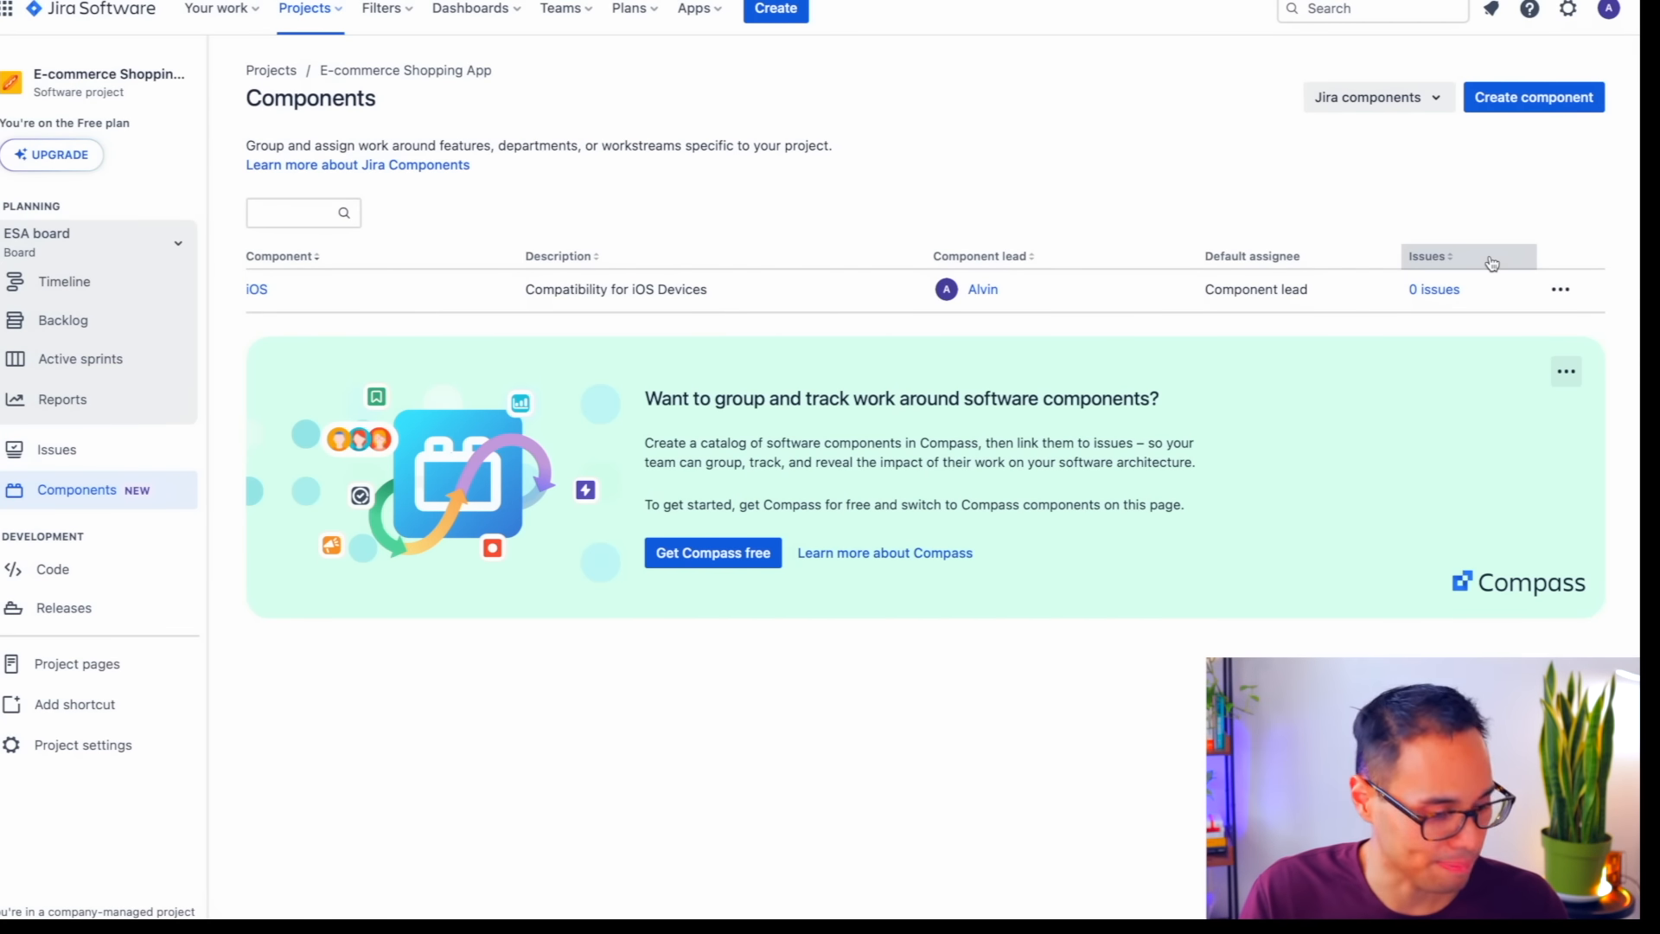
- Create a Jira component named Android with the description "Compatibility for Android Devices"
{"action": "left_click", "coordinate": [1513, 108]}
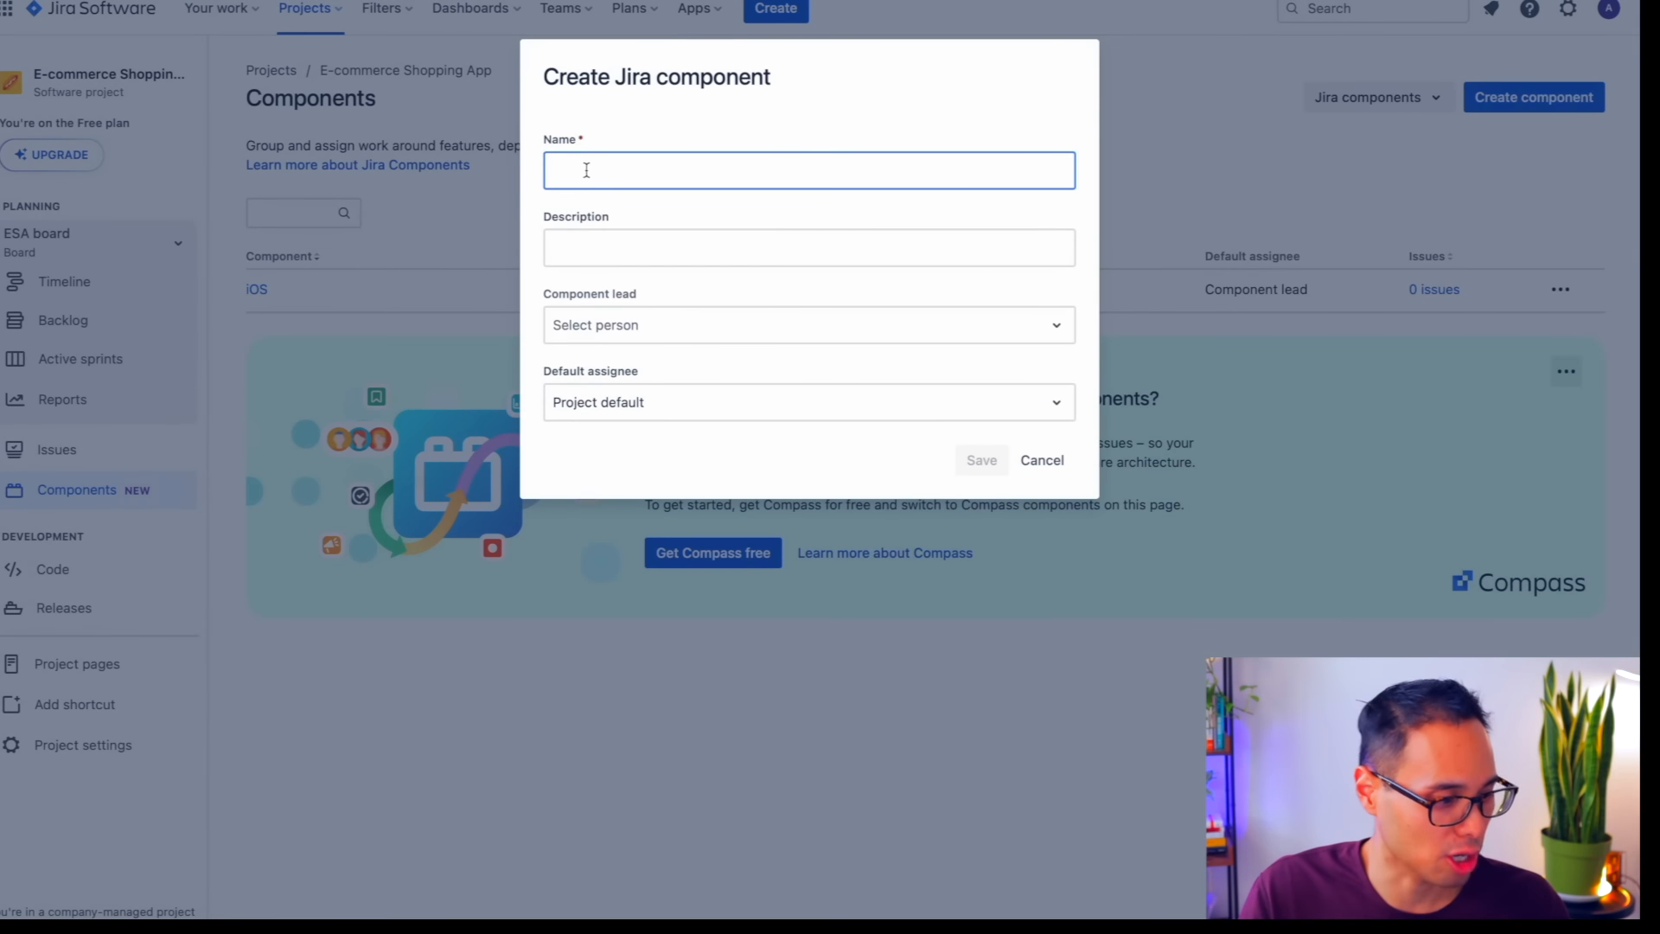
{"action": "left_click", "coordinate": [612, 173]}
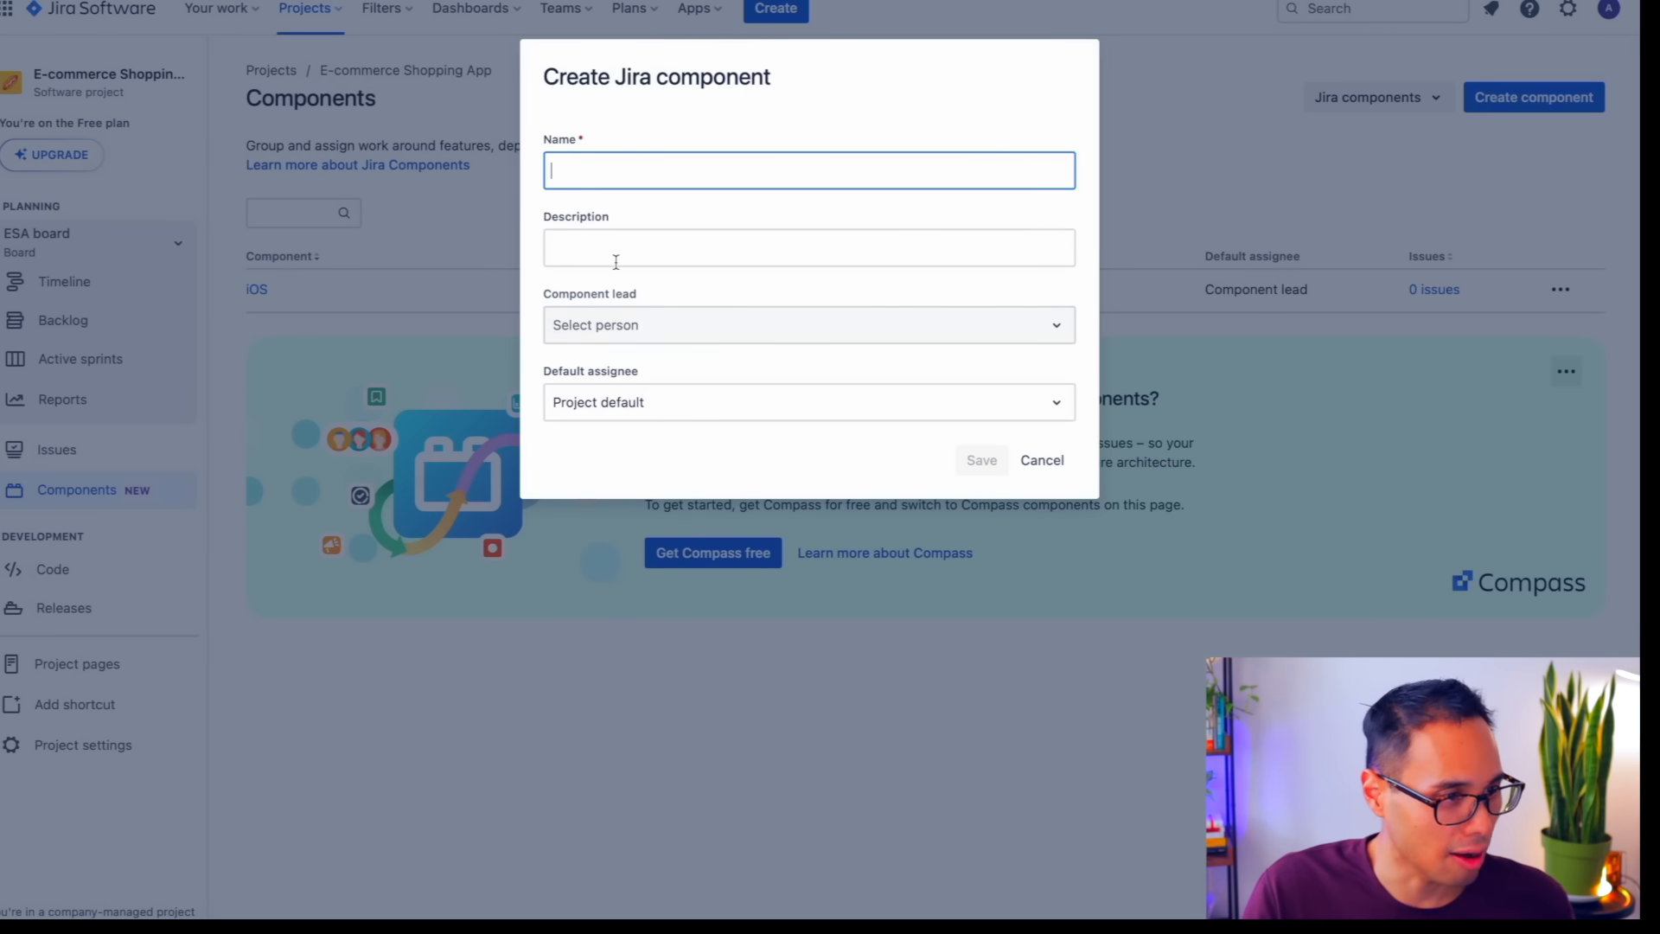
{"action": "left_click", "coordinate": [617, 177]}
{"action": "type", "text": "Android"}
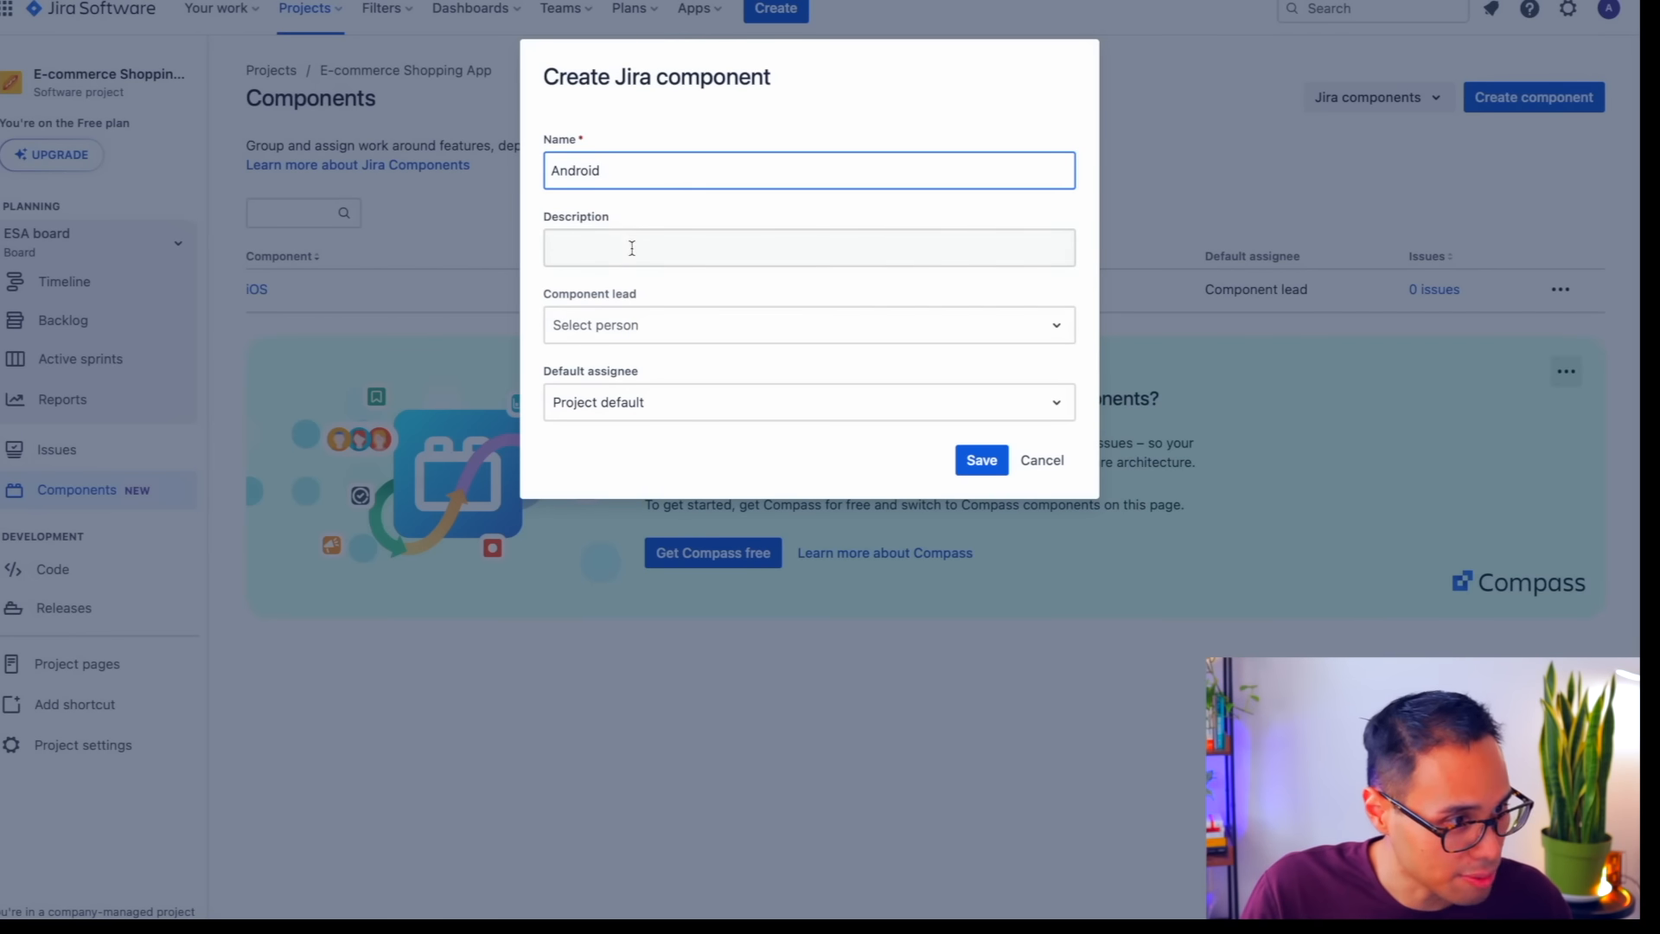
{"action": "left_click", "coordinate": [632, 248]}
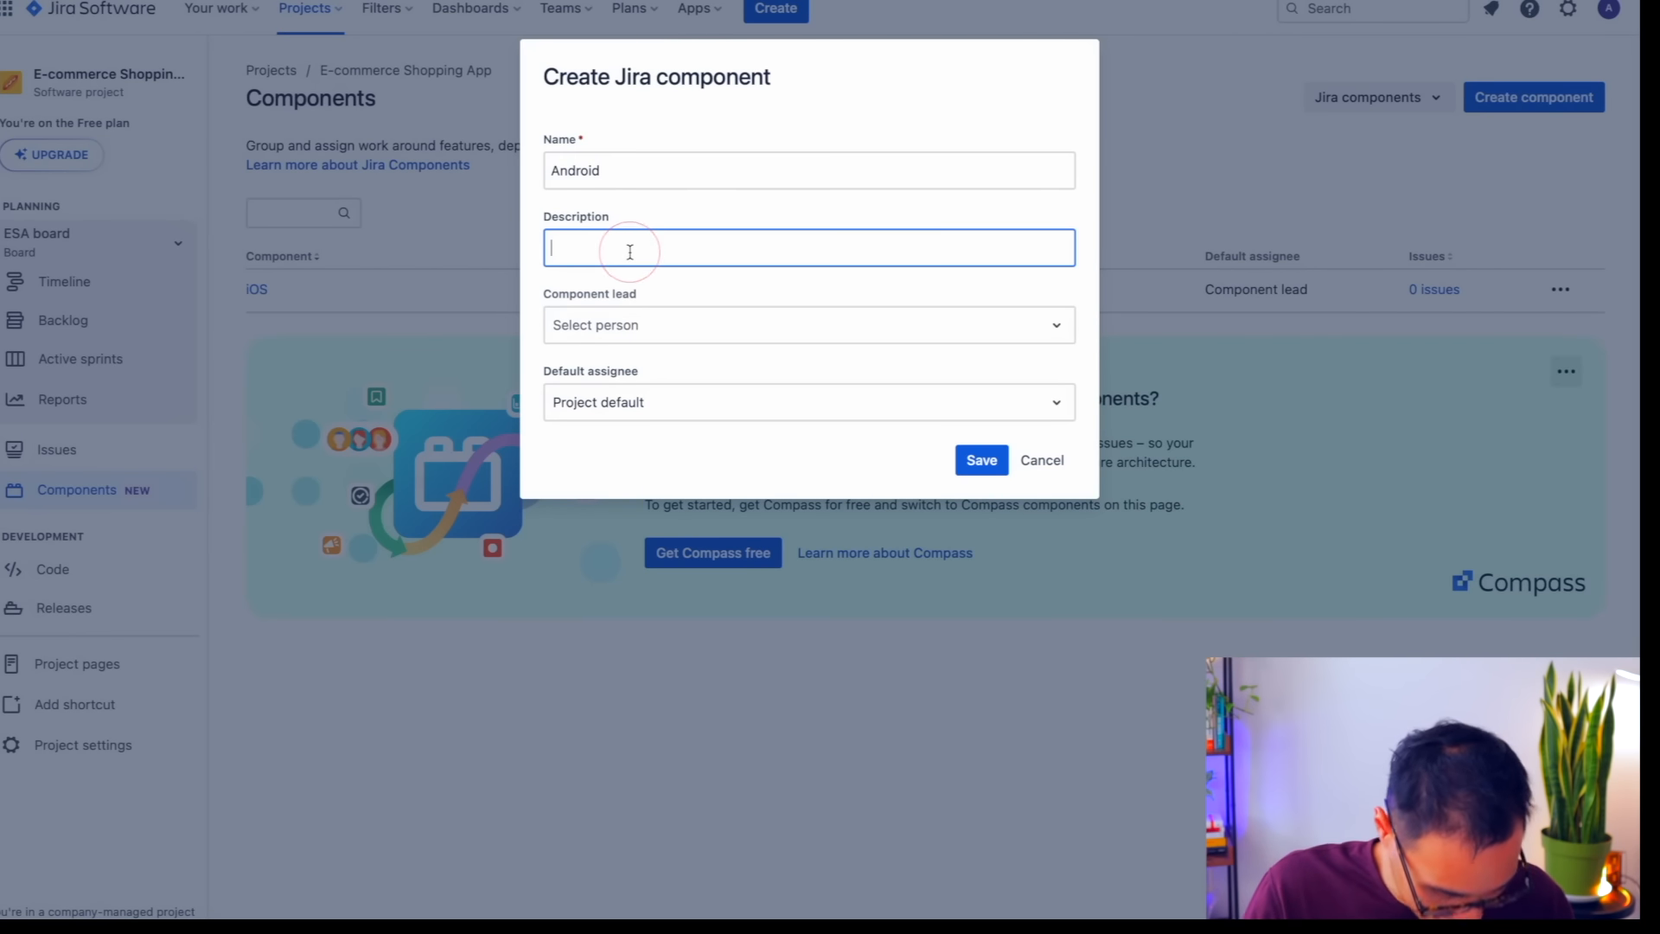
{"action": "type", "text": "Compa"}
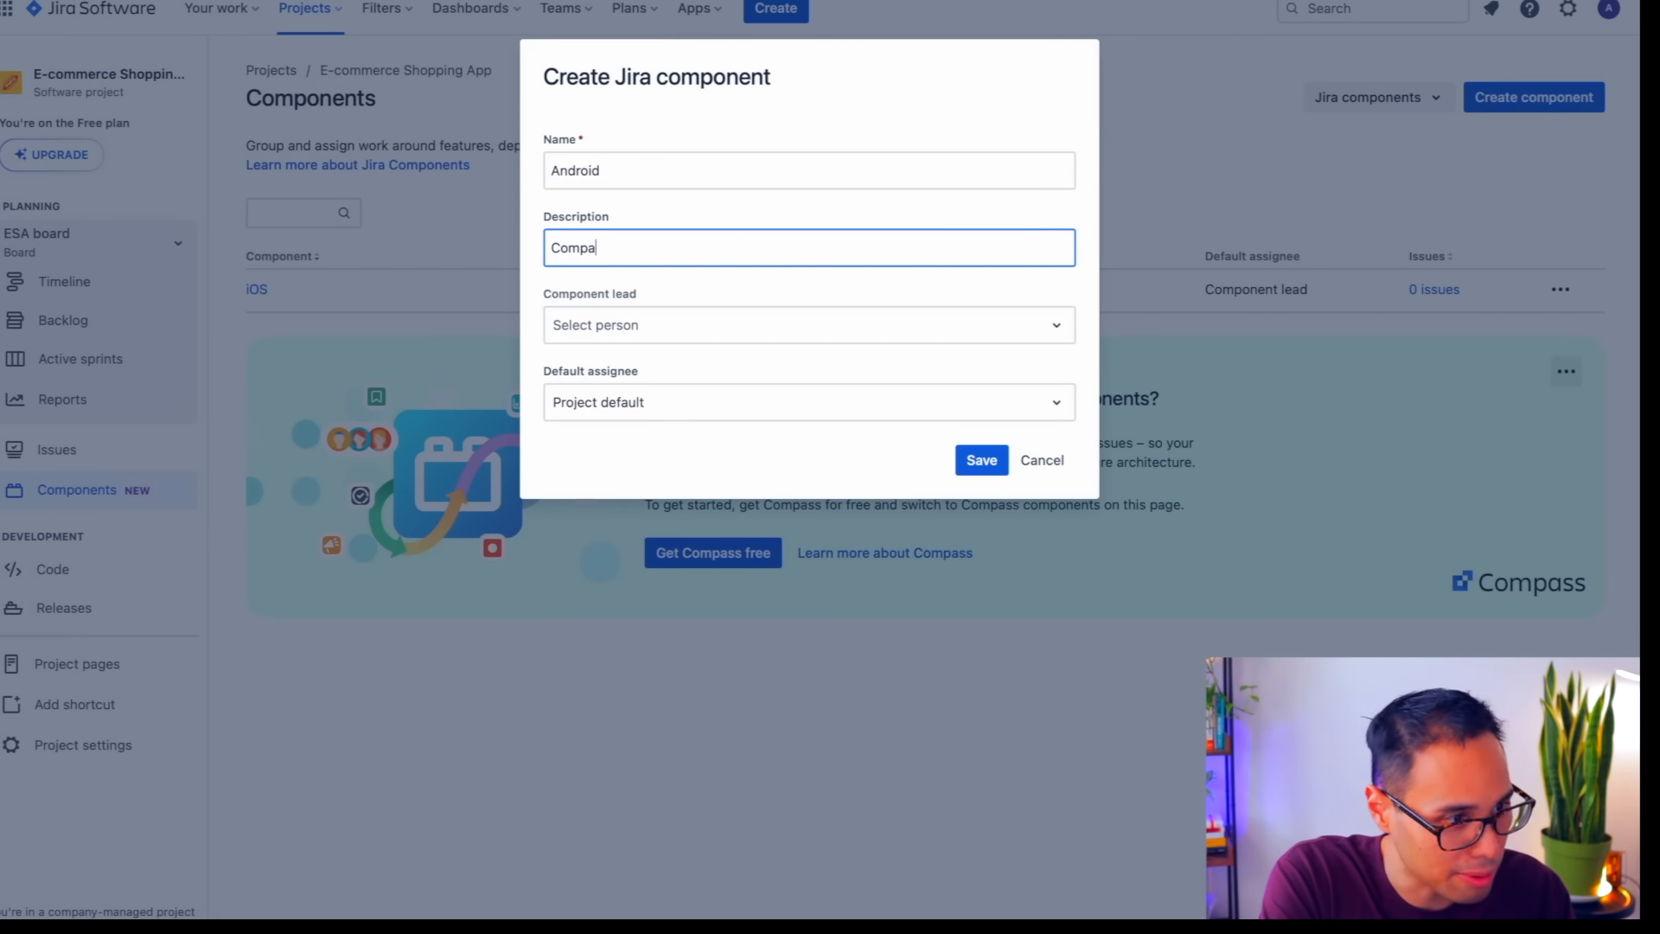
{"action": "type", "text": "tibility for Android Devices"}
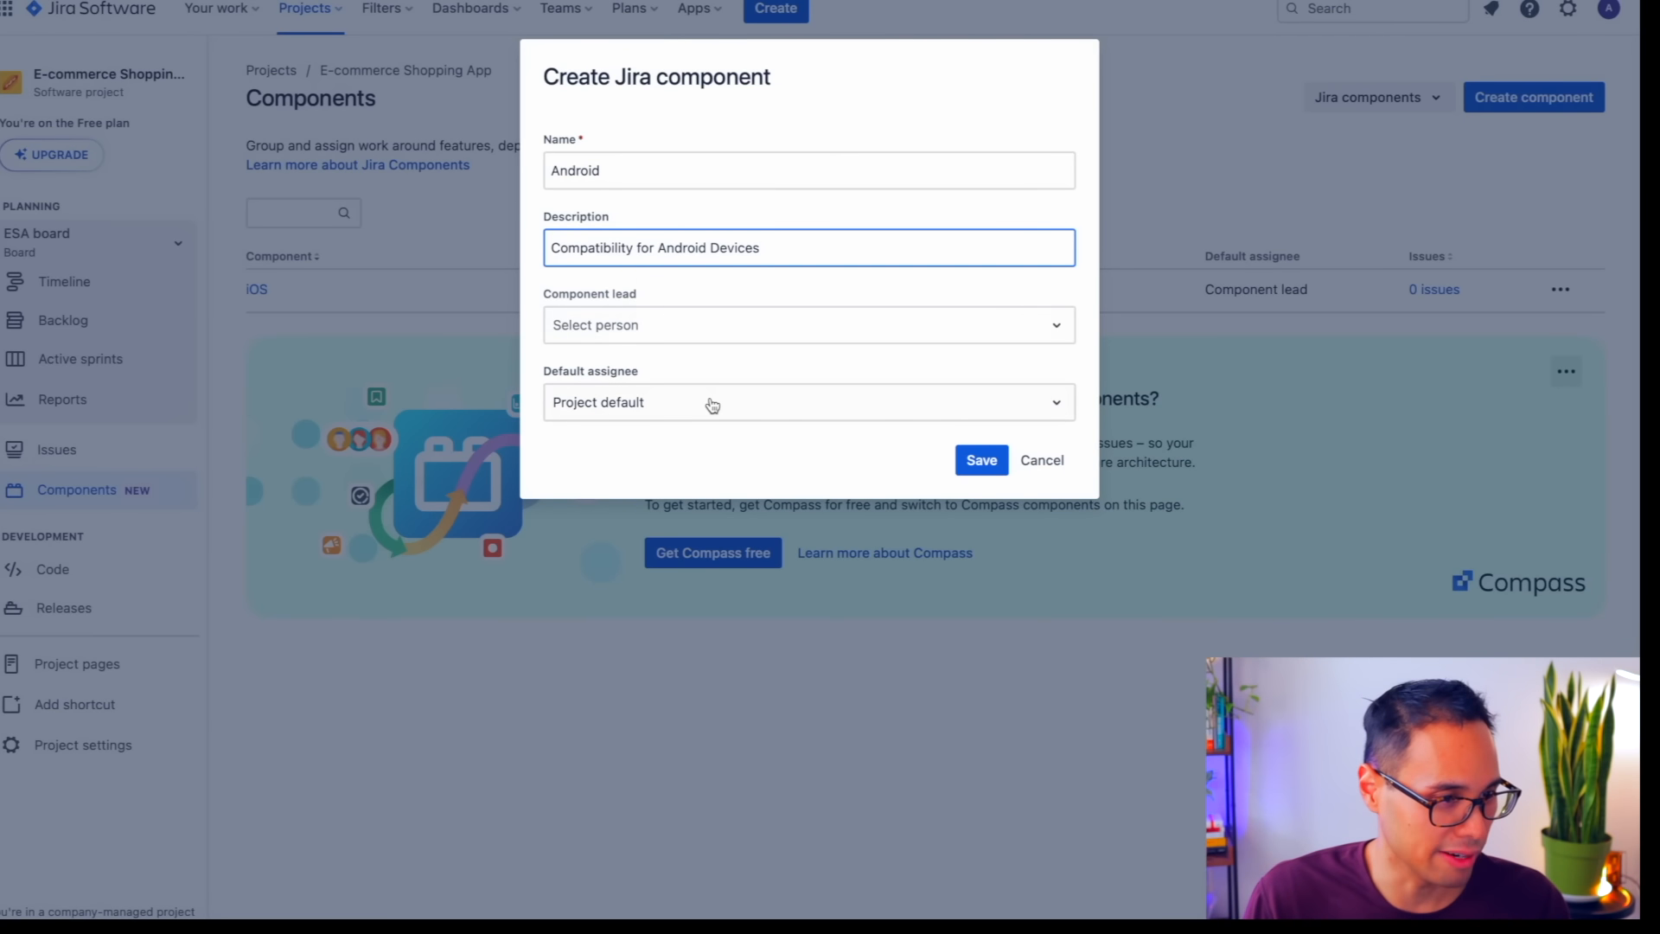
{"action": "left_click", "coordinate": [980, 463]}
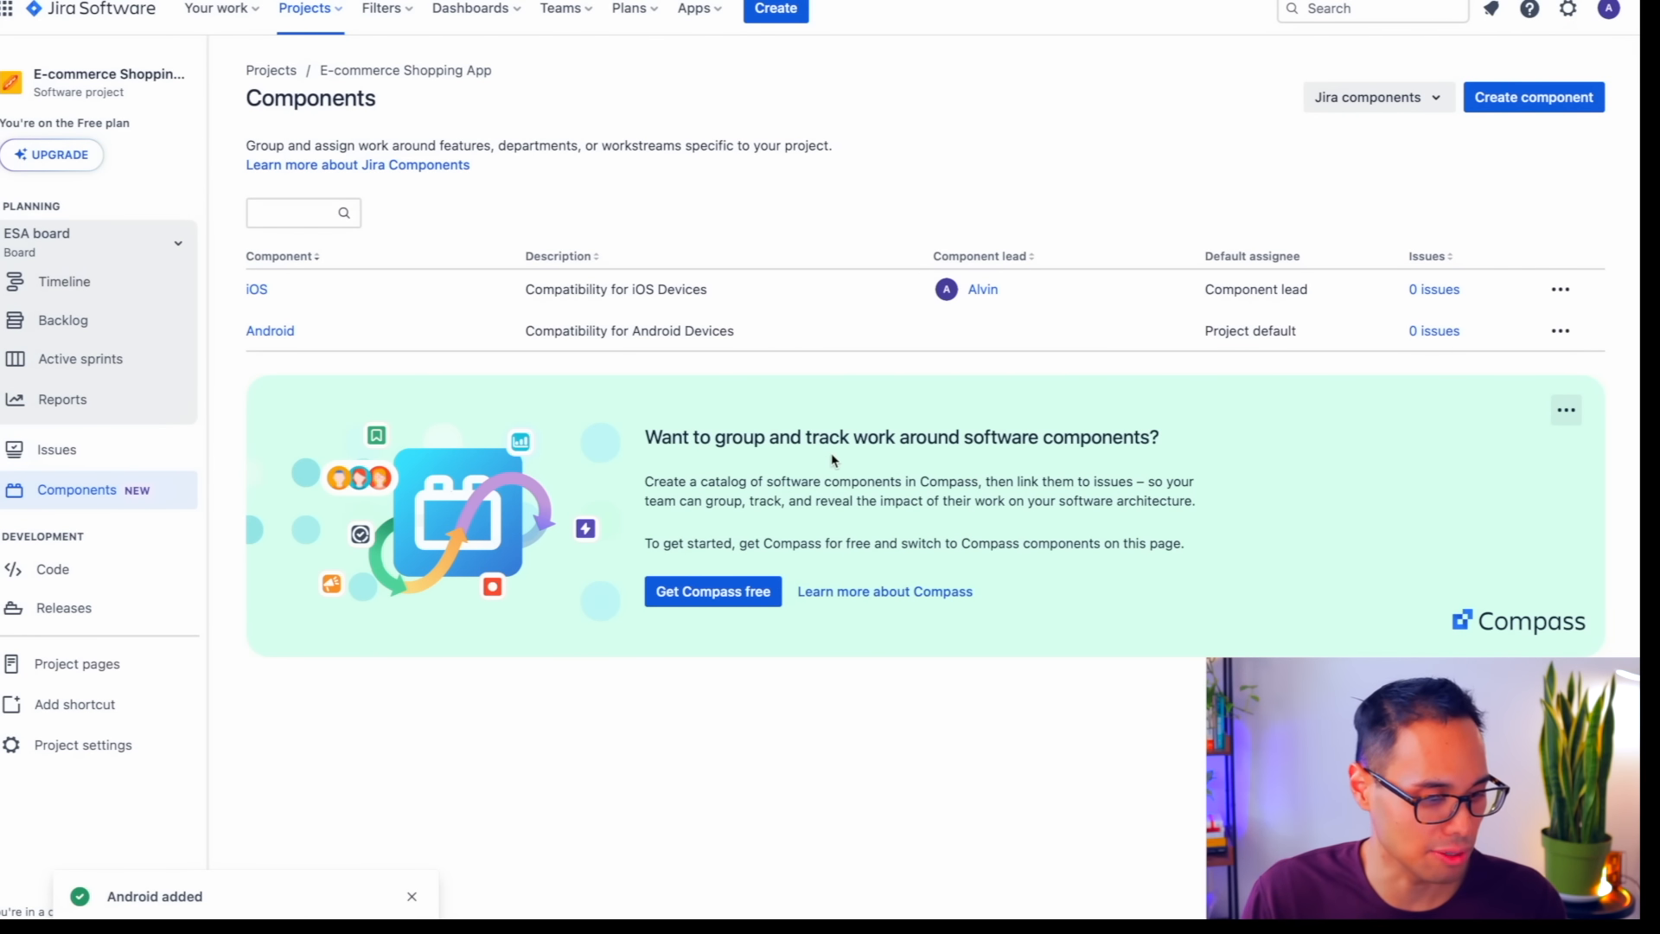
- Return to the backlog and open the shopping cart checkout issue ESA-8 in its full view
{"action": "left_click", "coordinate": [85, 323]}
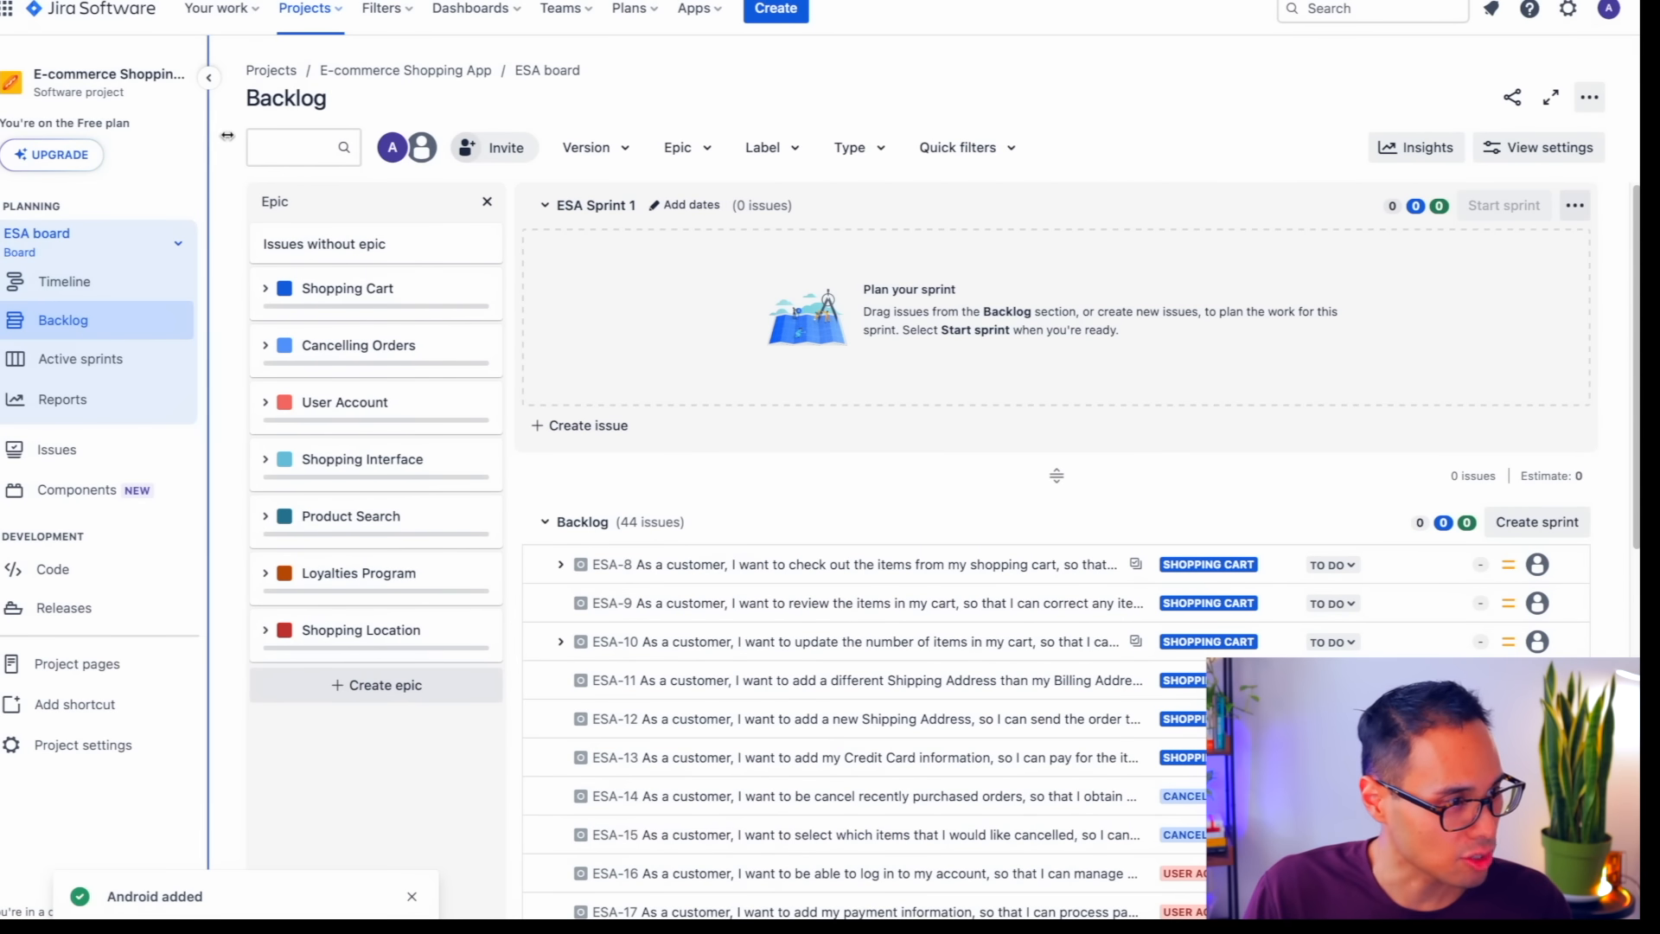
{"action": "left_click", "coordinate": [207, 87]}
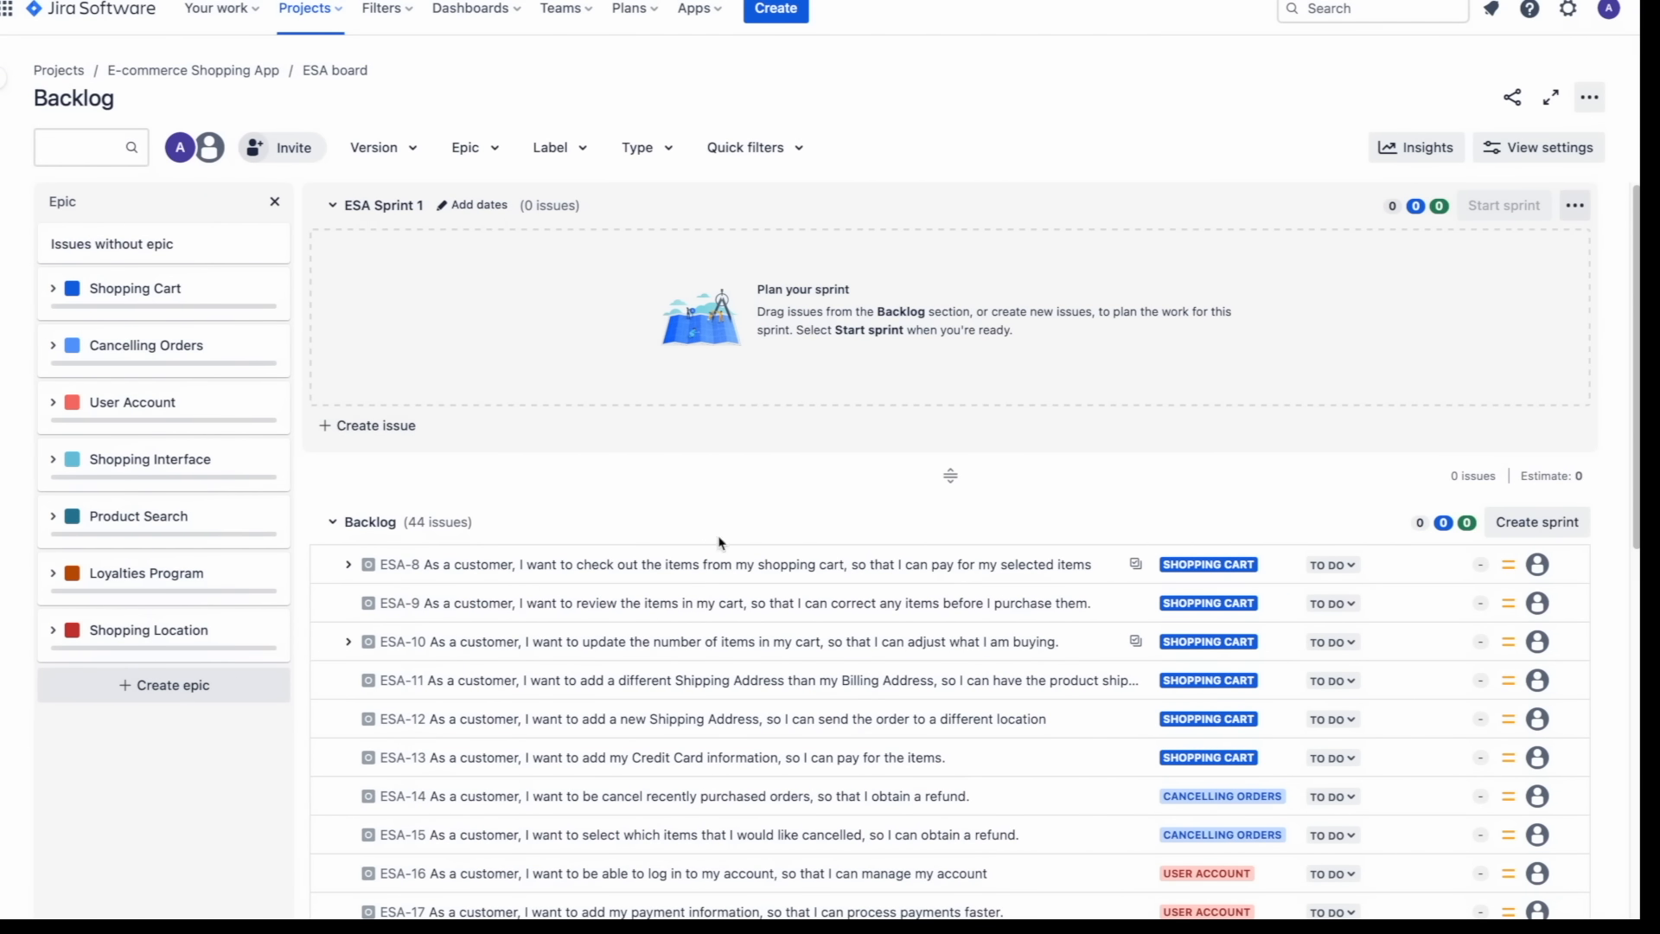
{"action": "scroll", "coordinate": [752, 484], "scroll_direction": "down", "scroll_amount": 1}
{"action": "left_click", "coordinate": [784, 512]}
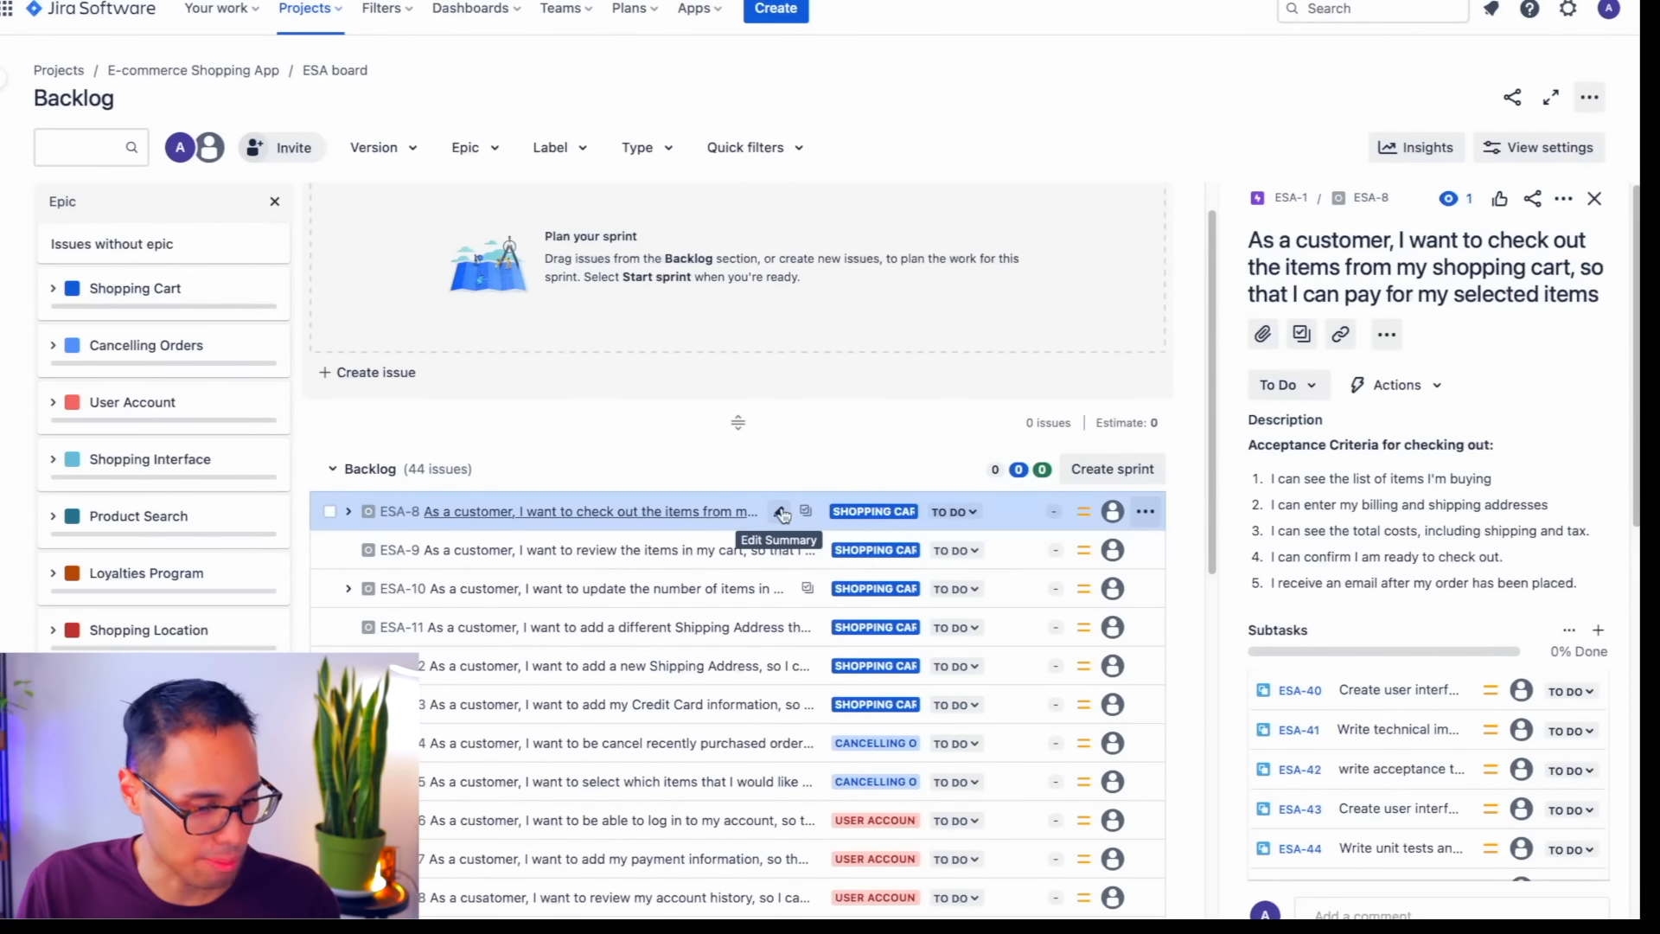
{"action": "left_click", "coordinate": [1370, 204]}
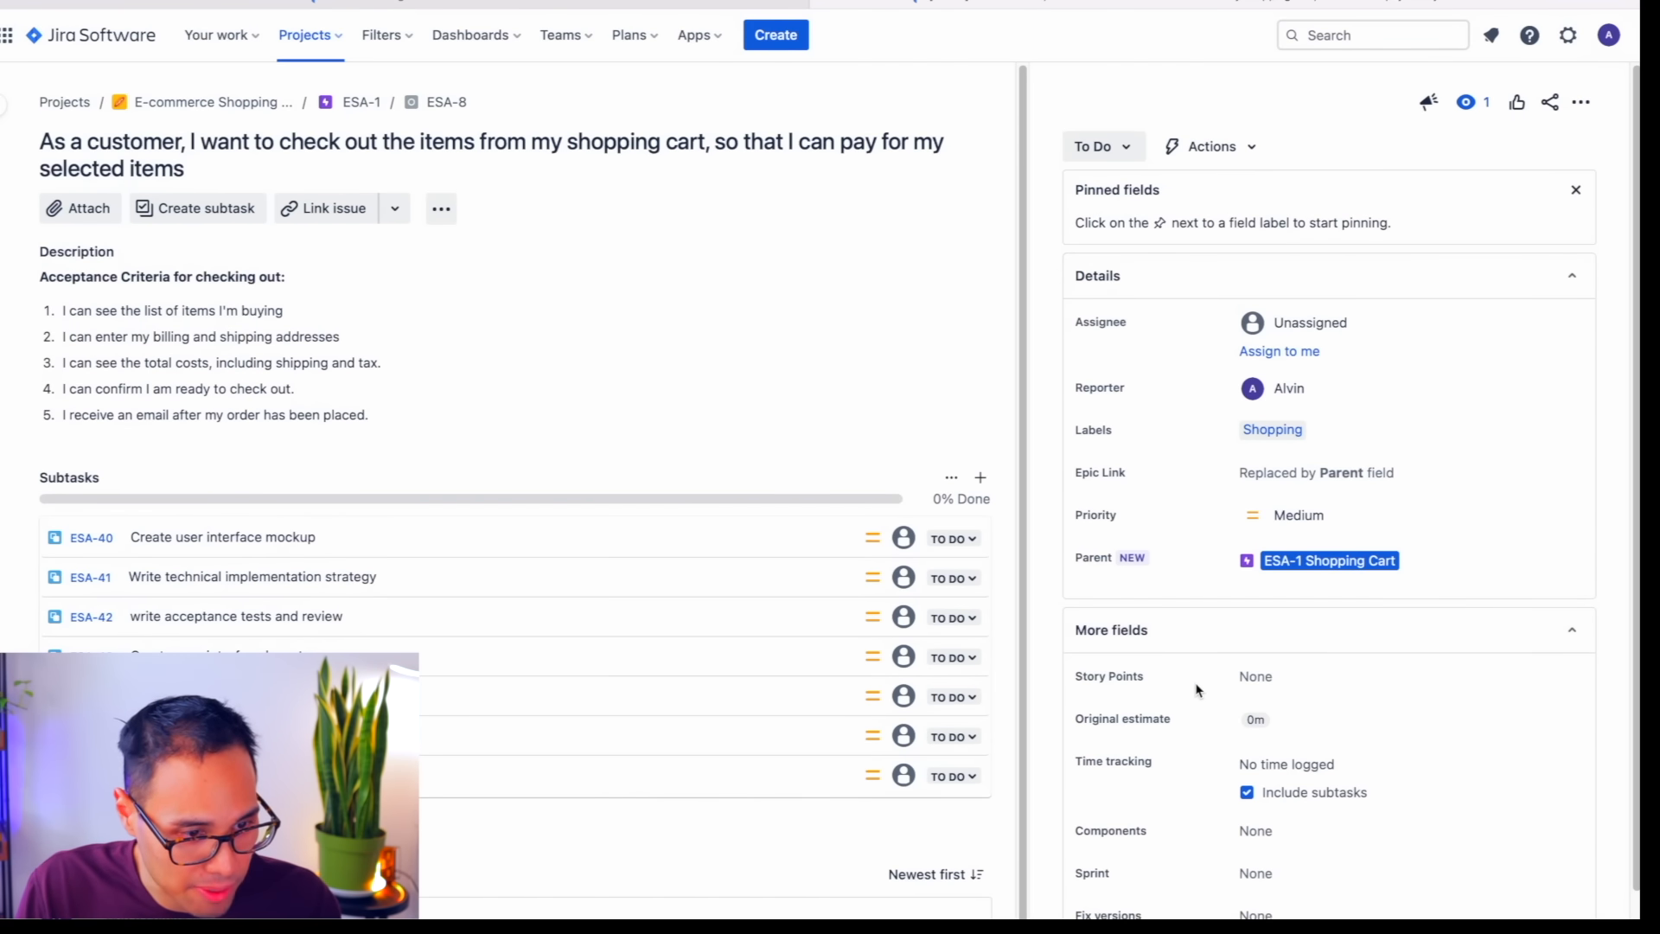
- Assign the iOS component to issue ESA-8
{"action": "scroll", "coordinate": [1197, 691], "scroll_direction": "down", "scroll_amount": 1}
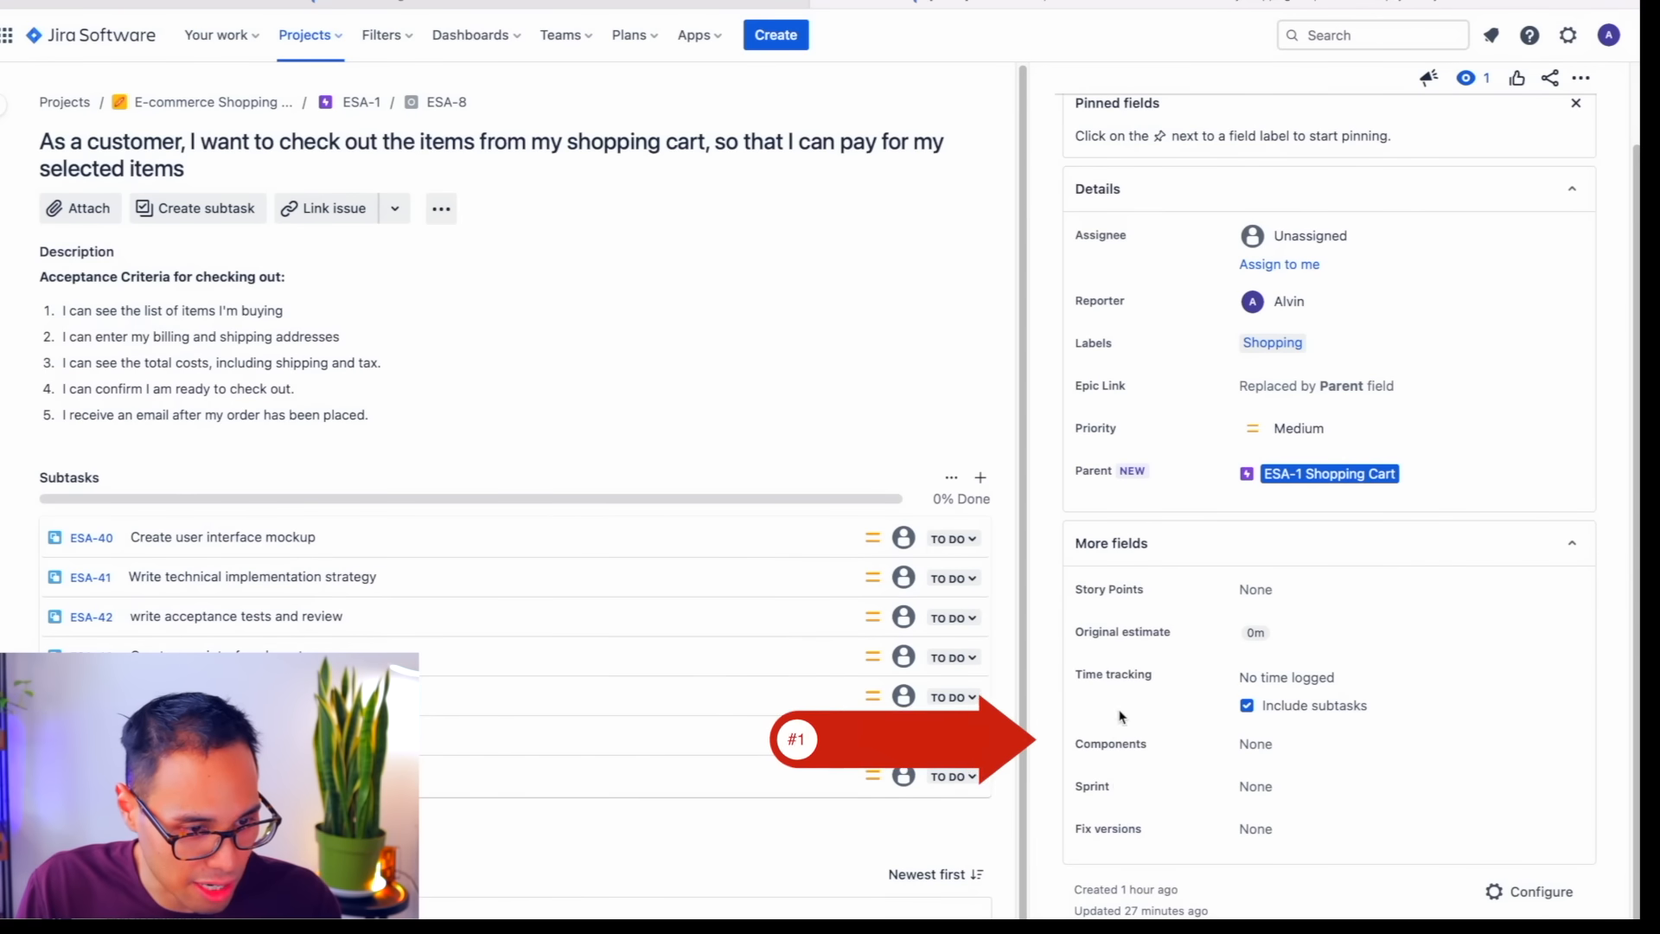
{"action": "left_click", "coordinate": [1268, 745]}
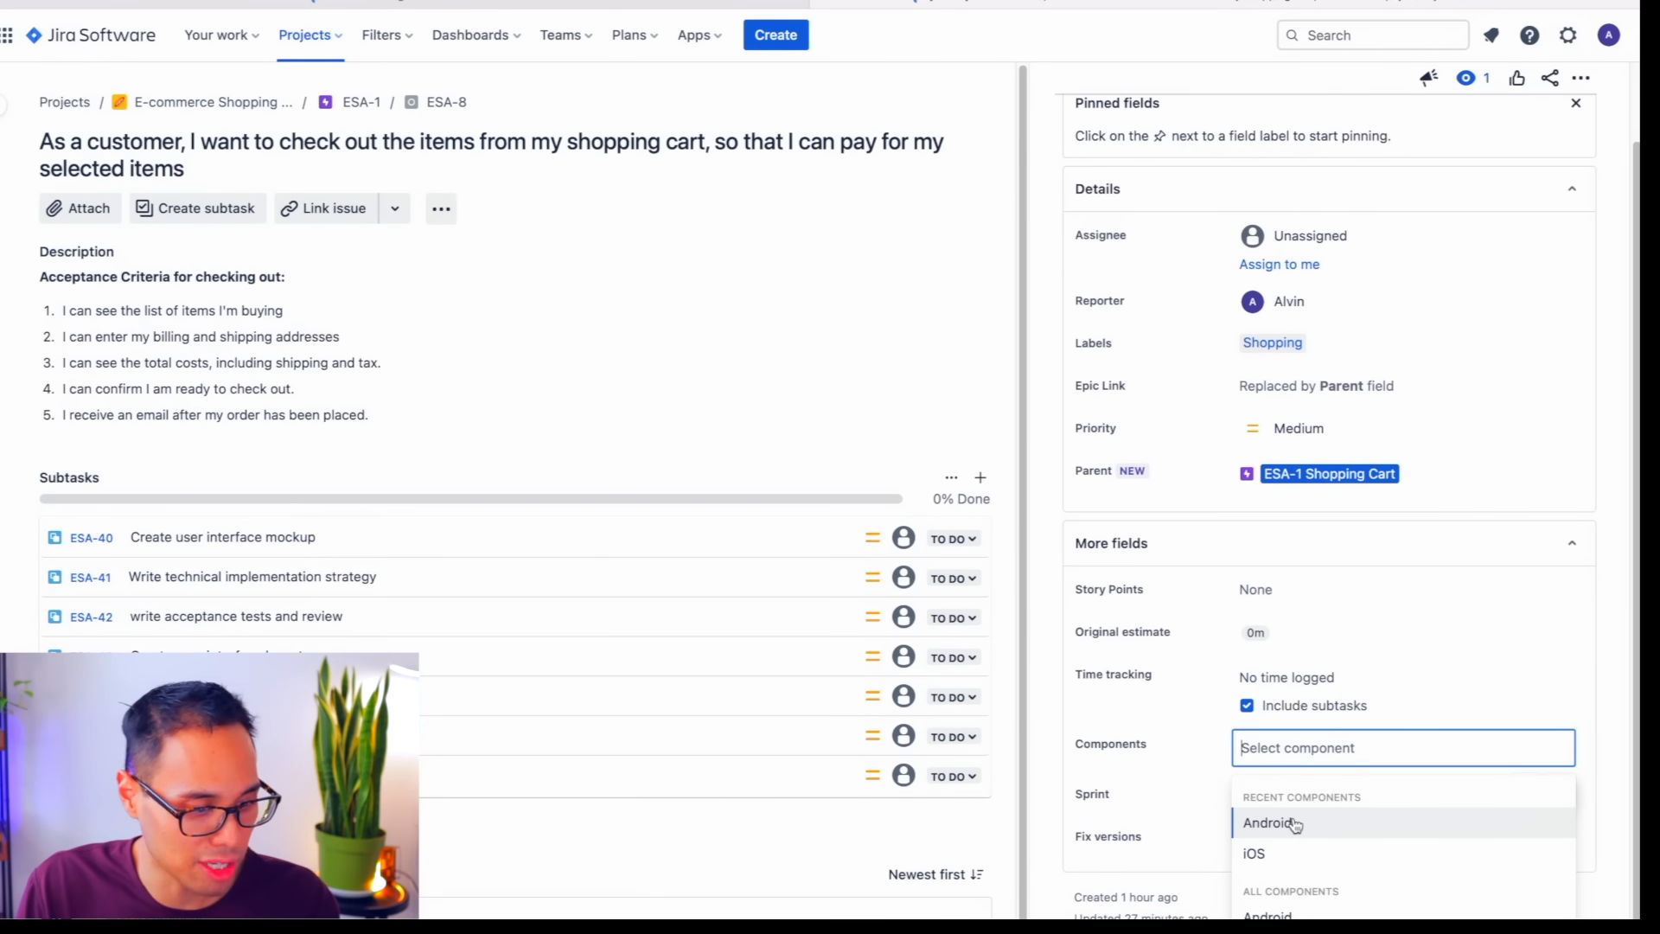
{"action": "left_click", "coordinate": [1277, 865]}
{"action": "left_click", "coordinate": [1463, 666]}
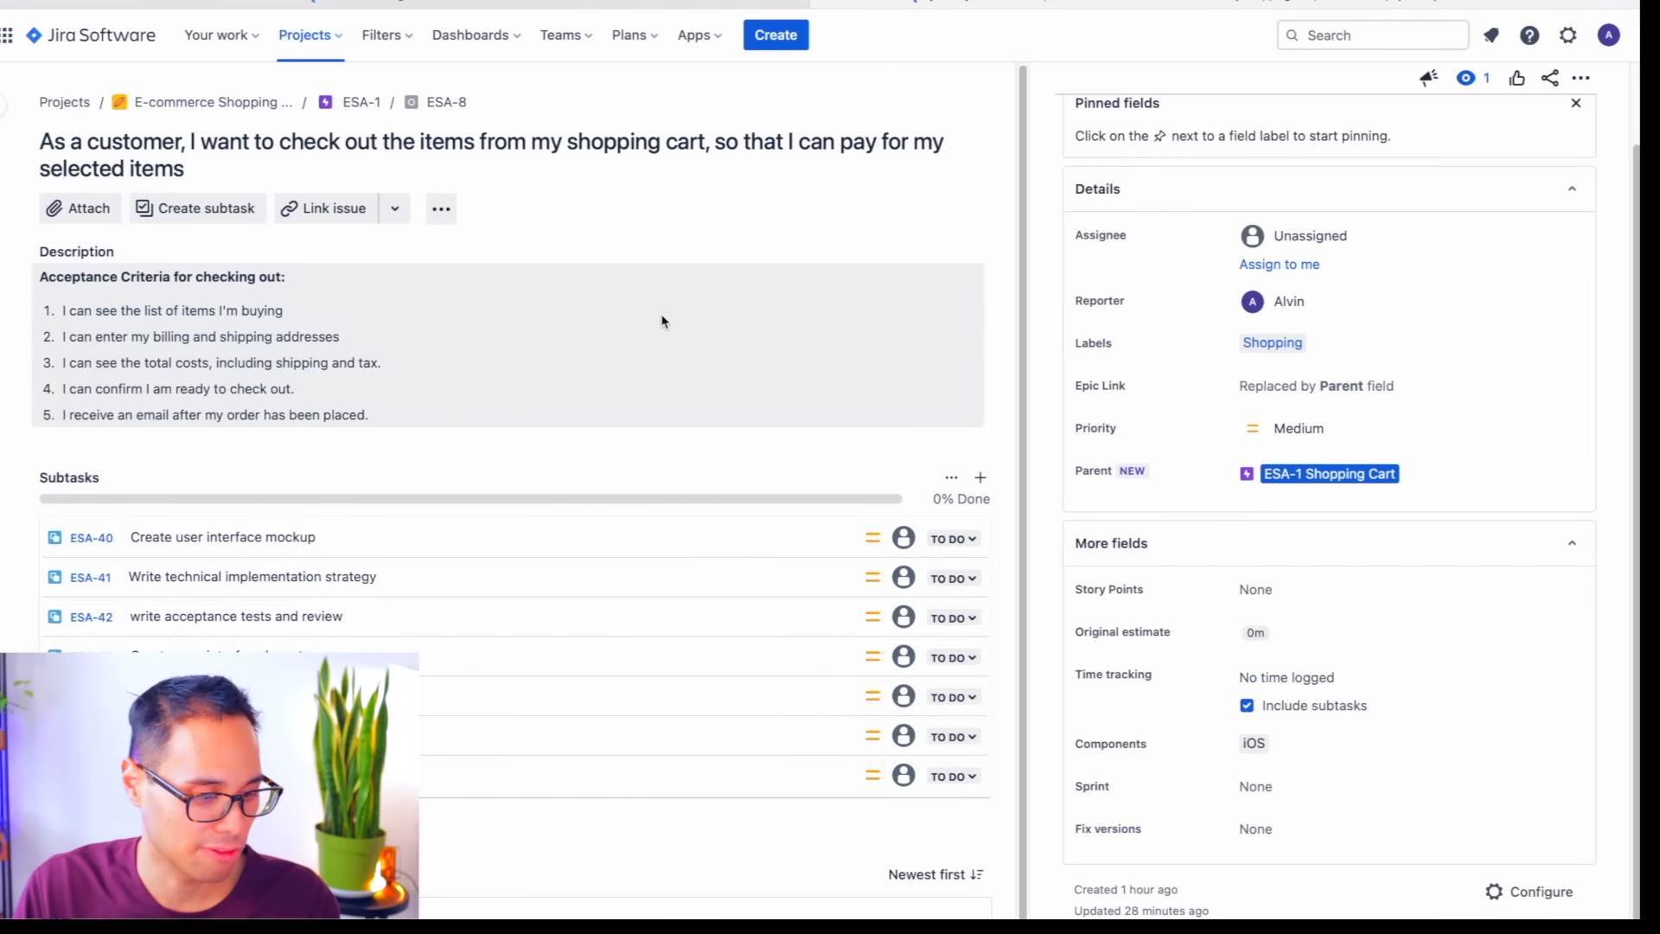
- Go back to the project's Components page and check the issues linked to the iOS component
{"action": "left_click", "coordinate": [818, 1]}
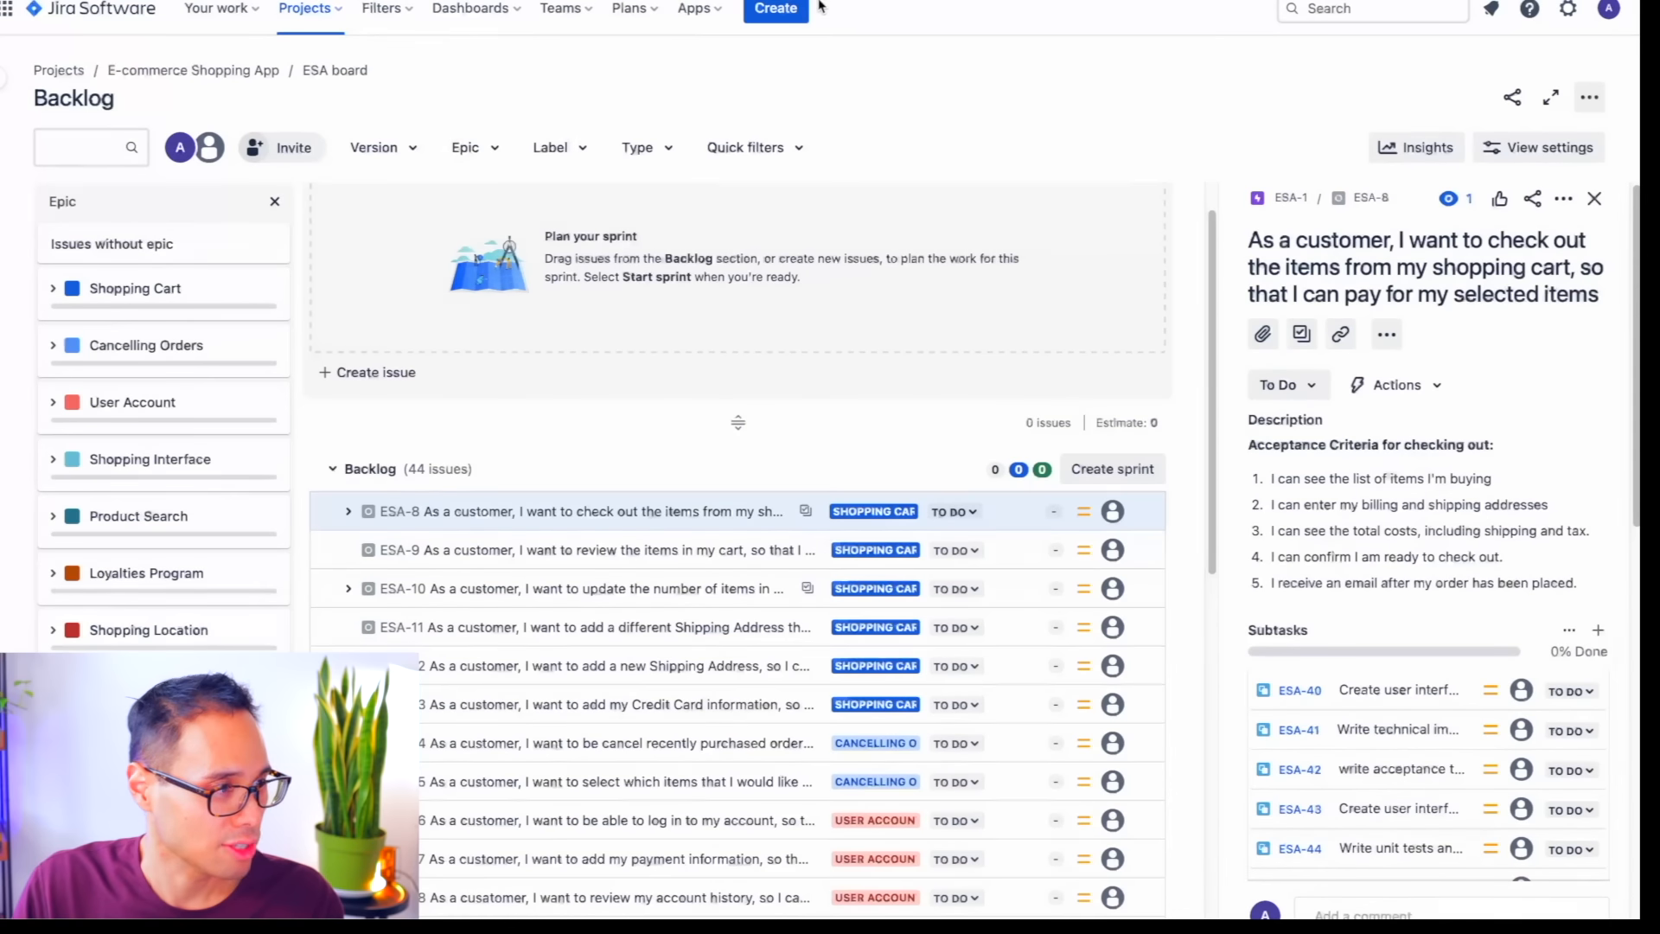
{"action": "left_click", "coordinate": [8, 78]}
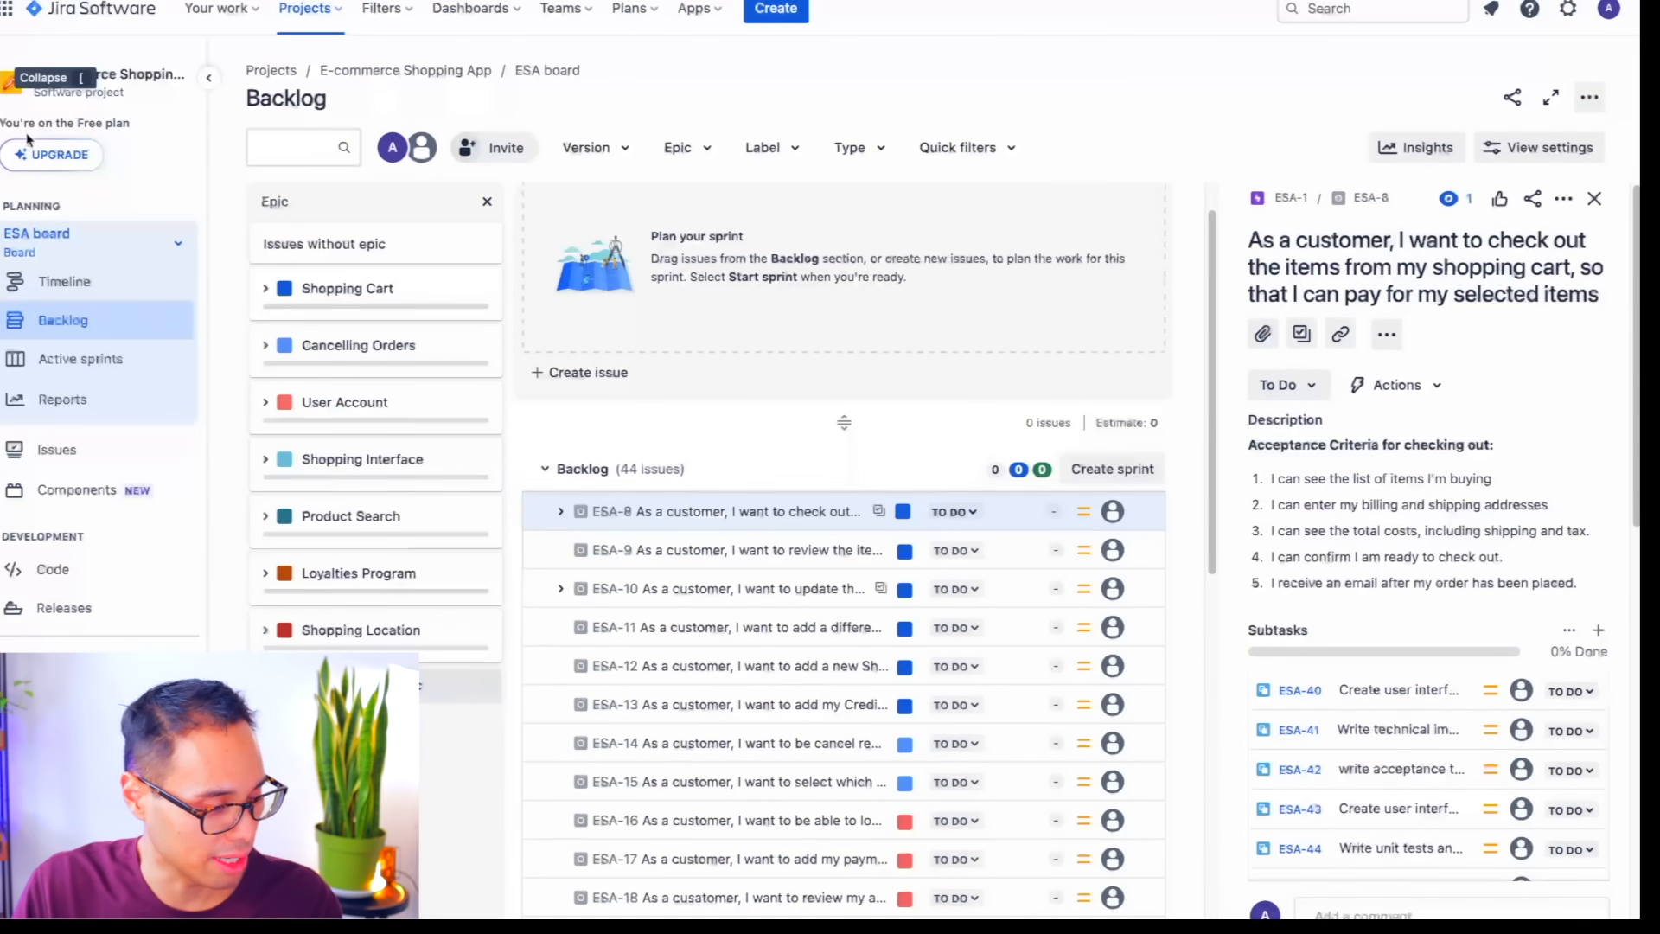
{"action": "left_click", "coordinate": [82, 491]}
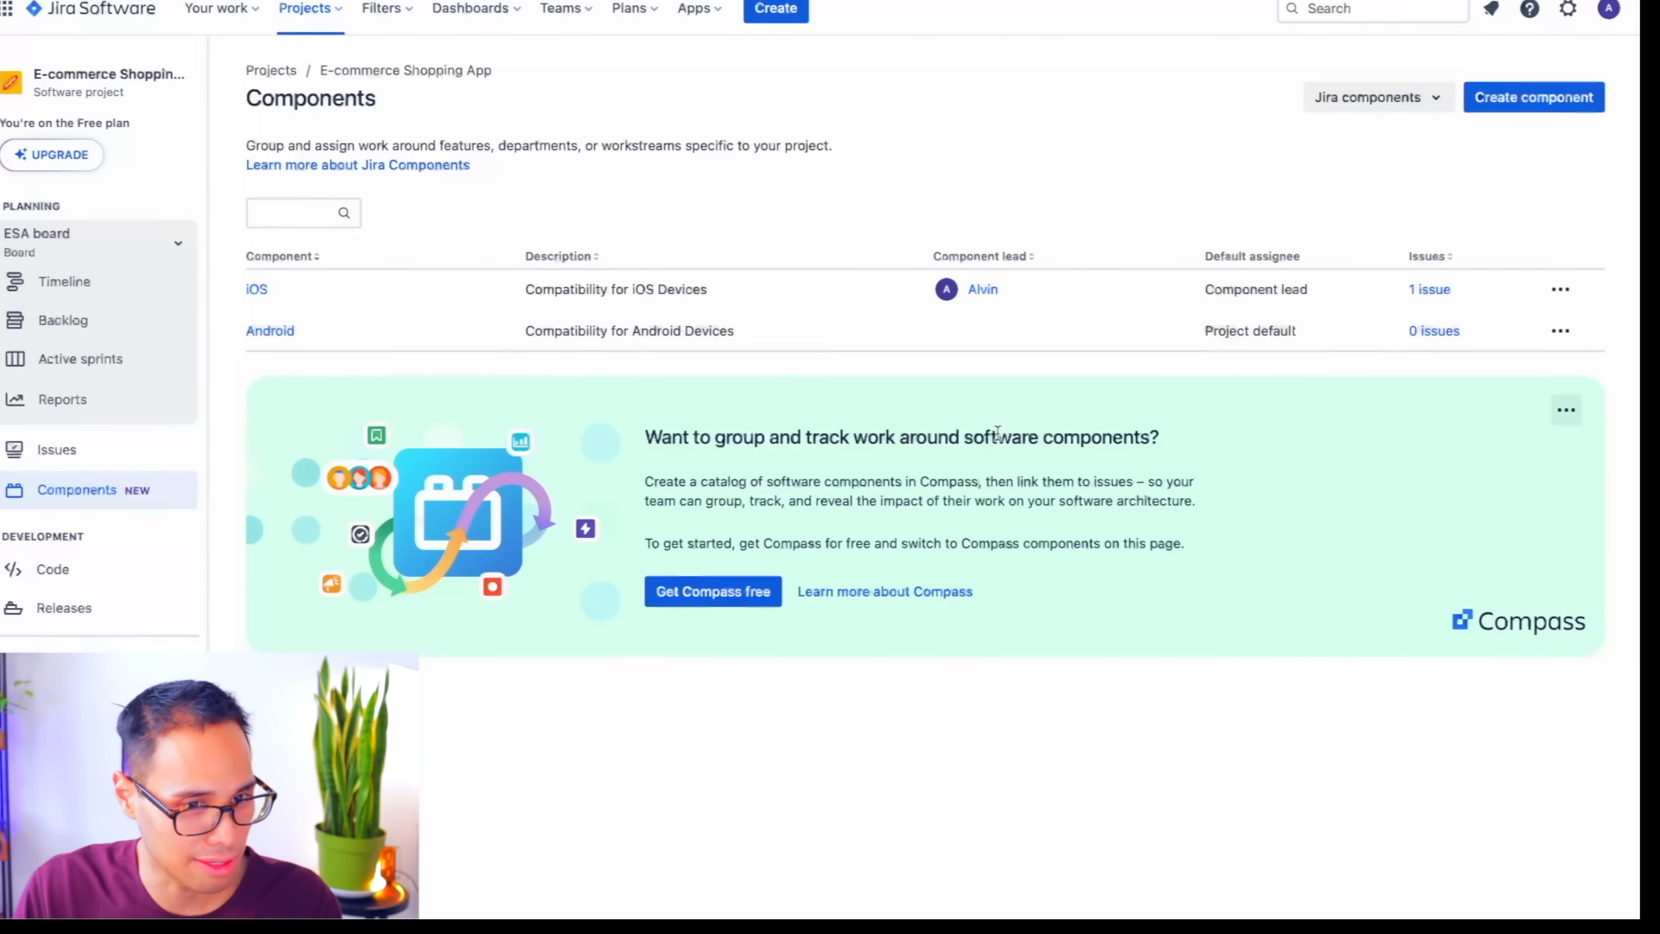
{"action": "left_click", "coordinate": [1426, 292]}
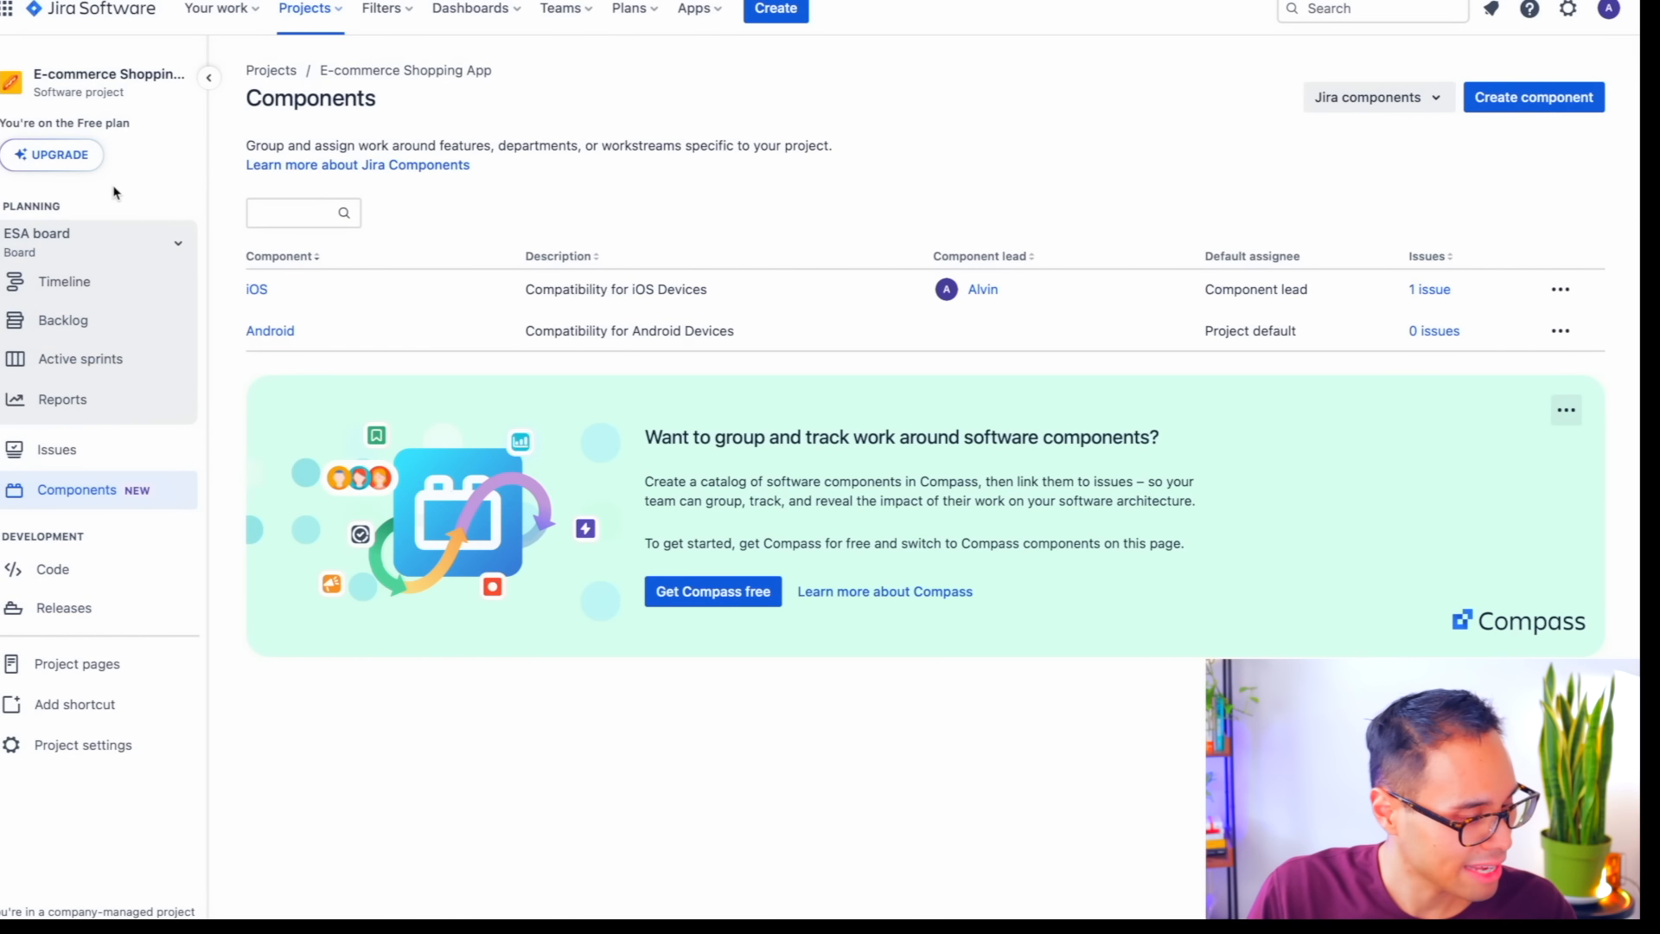
- Open the project's Releases page and start creating a version named "Version 1"
{"action": "left_click", "coordinate": [96, 609]}
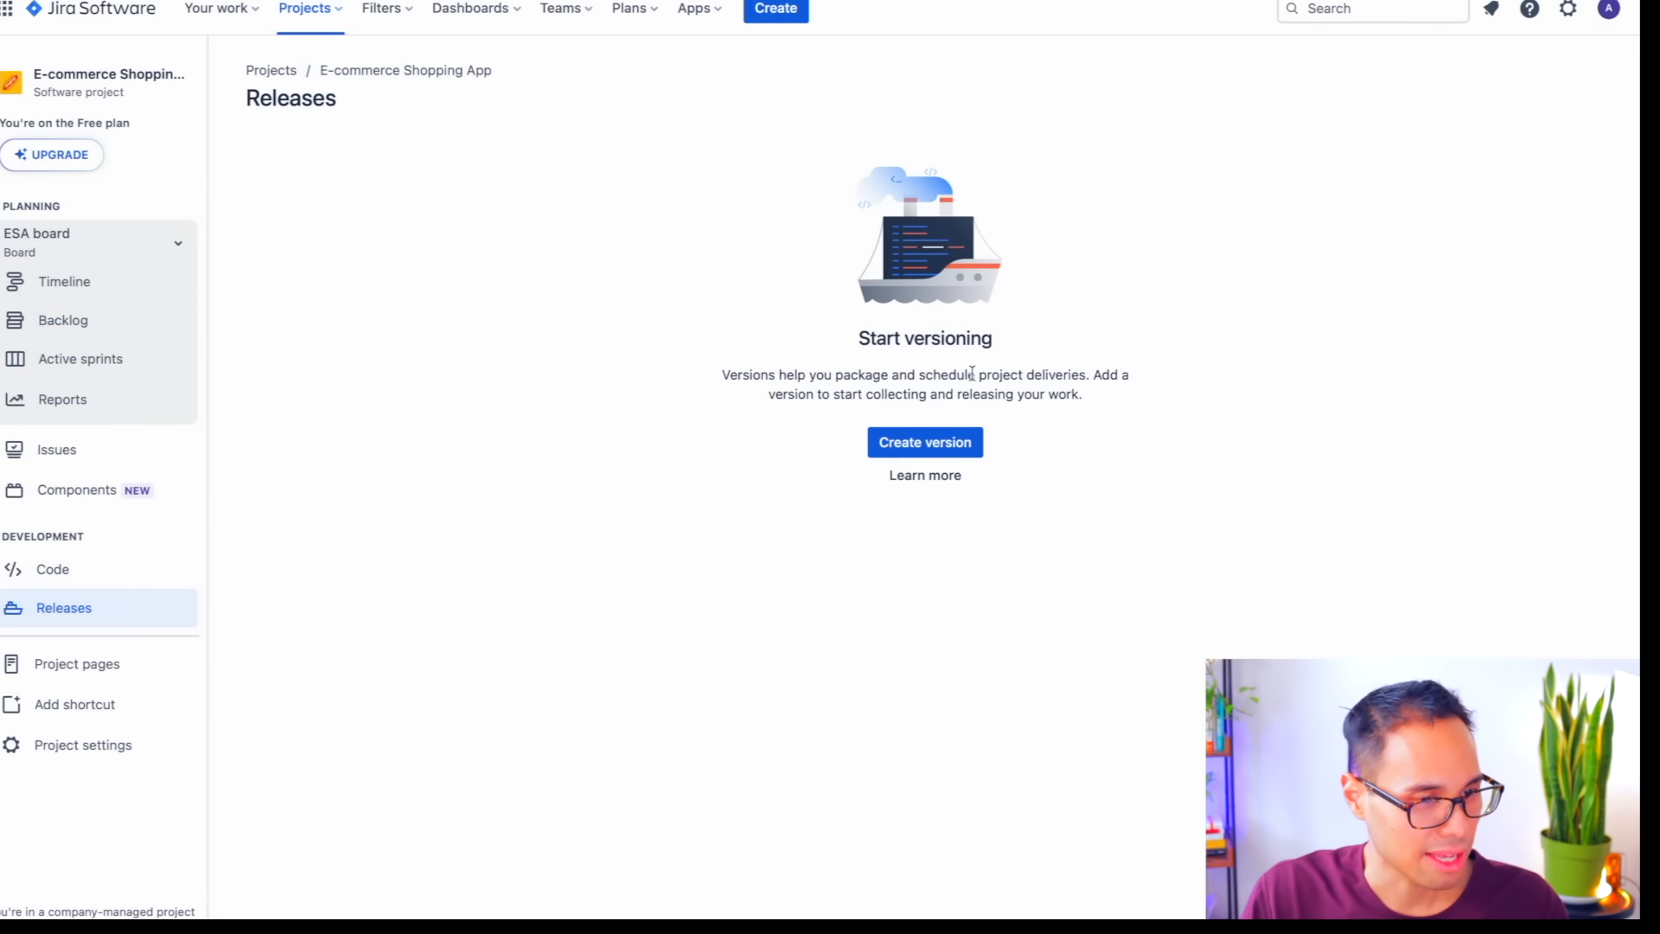
{"action": "left_click_drag", "start_coordinate": [720, 378], "coordinate": [1090, 376]}
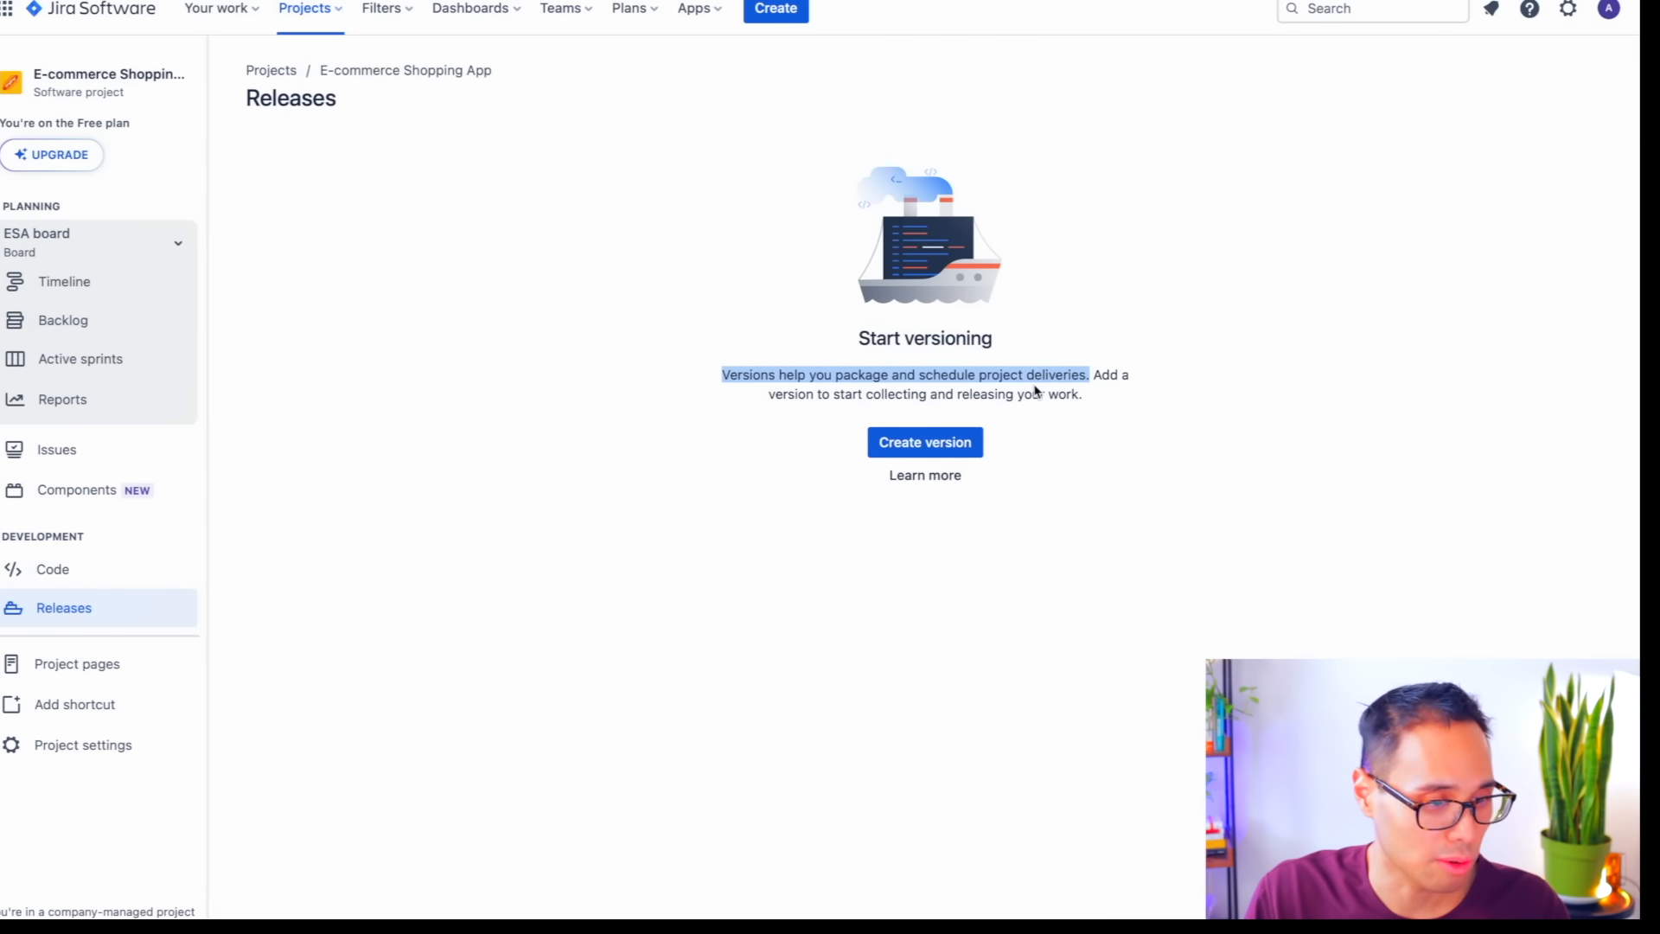
{"action": "left_click", "coordinate": [602, 465]}
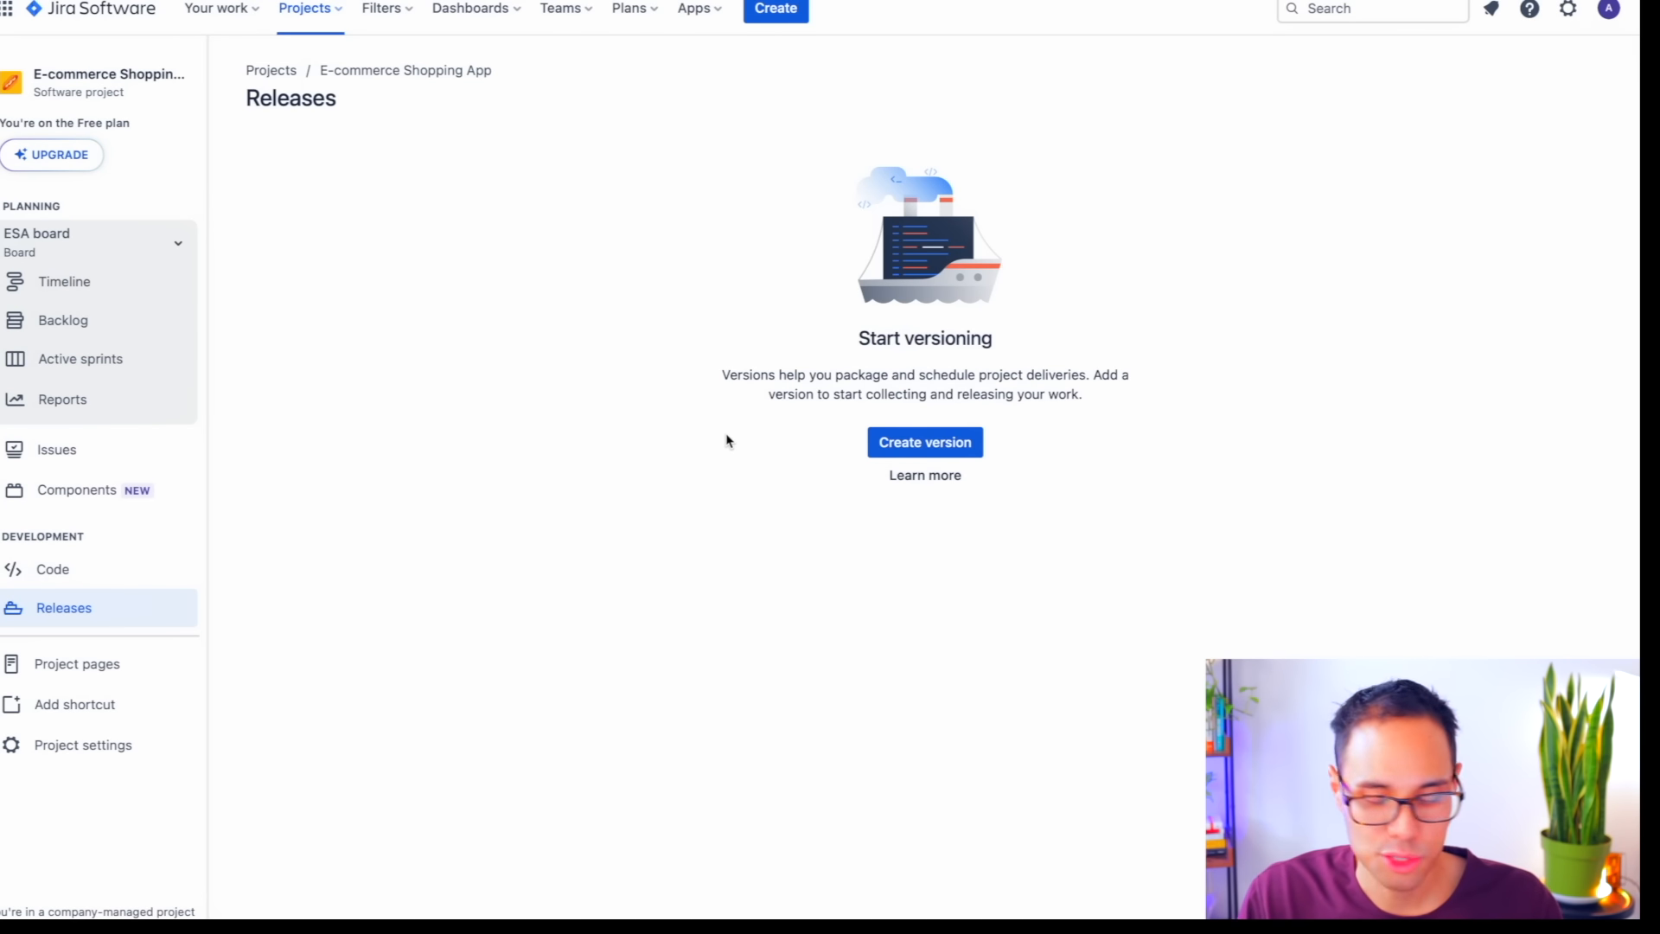
{"action": "left_click", "coordinate": [922, 445]}
{"action": "left_click", "coordinate": [732, 152]}
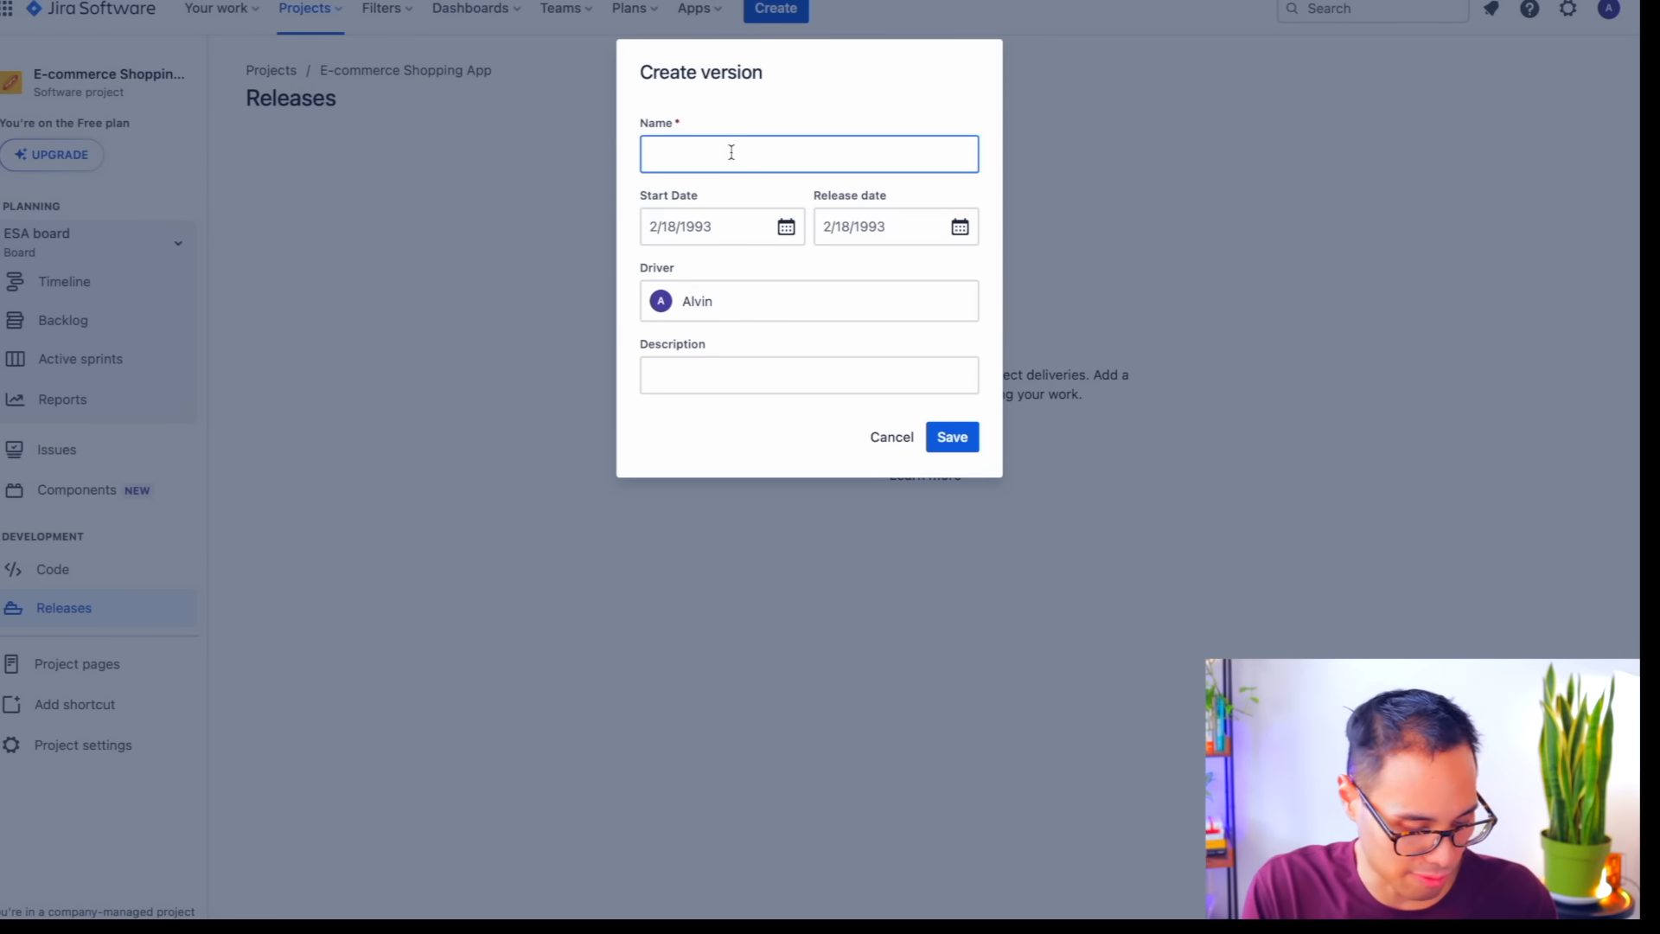
{"action": "type", "text": "Version 1"}
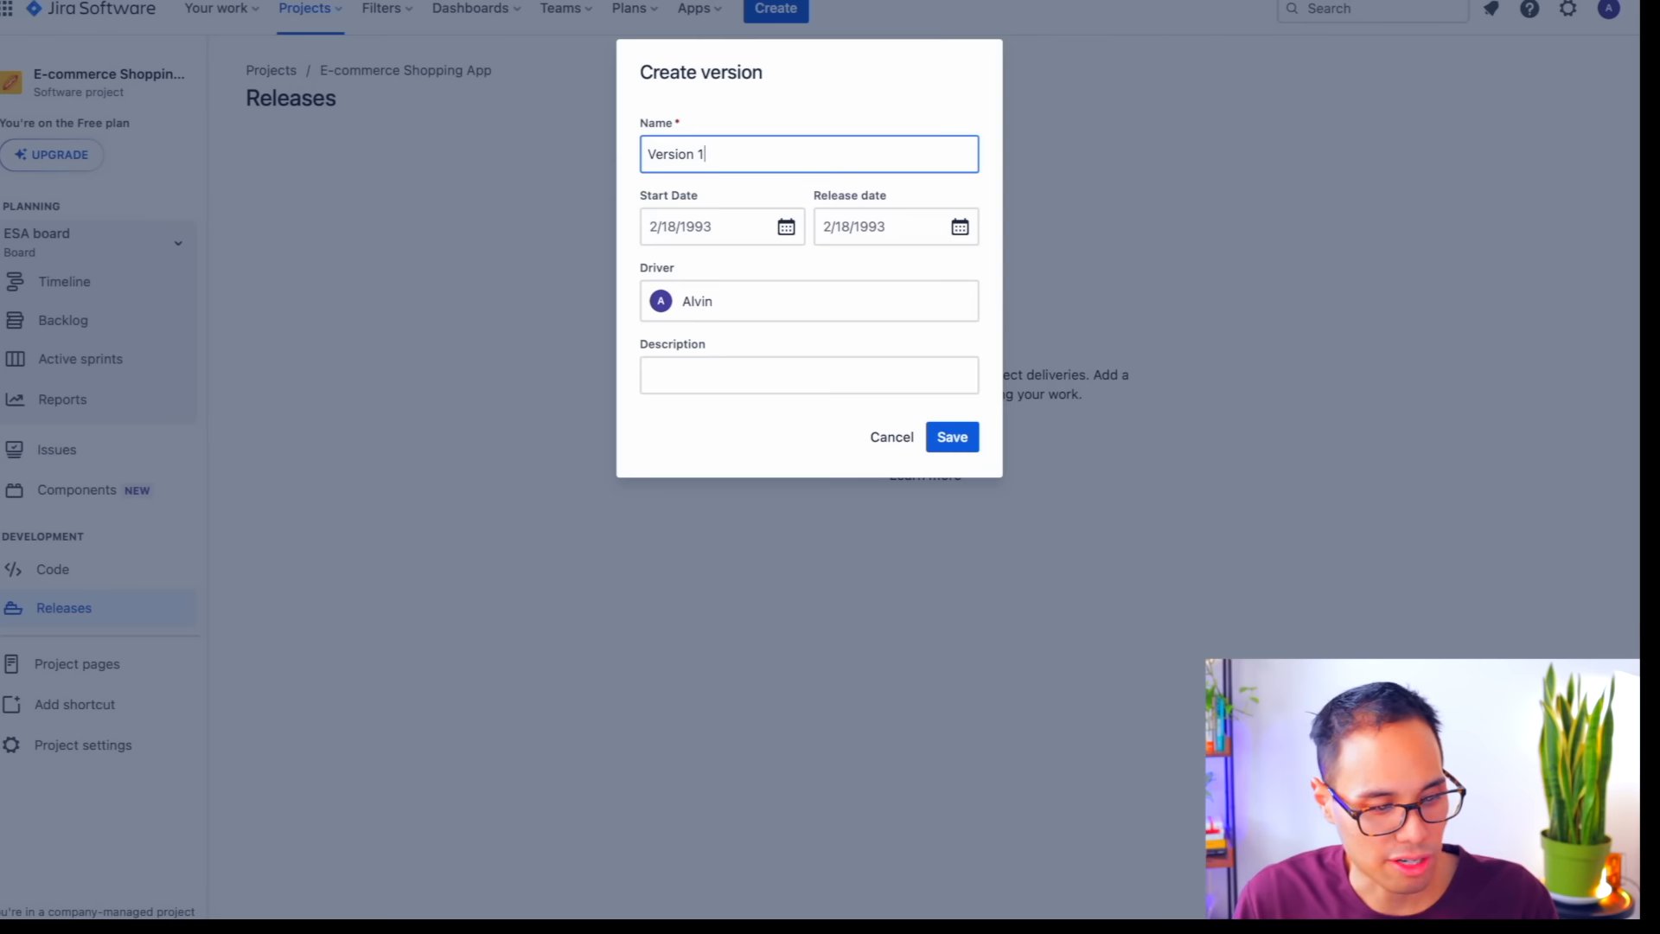
- Set the new version's start date to 1/15/2024 and its release date to 6/28/2024
{"action": "left_click", "coordinate": [711, 231]}
{"action": "left_click", "coordinate": [718, 414]}
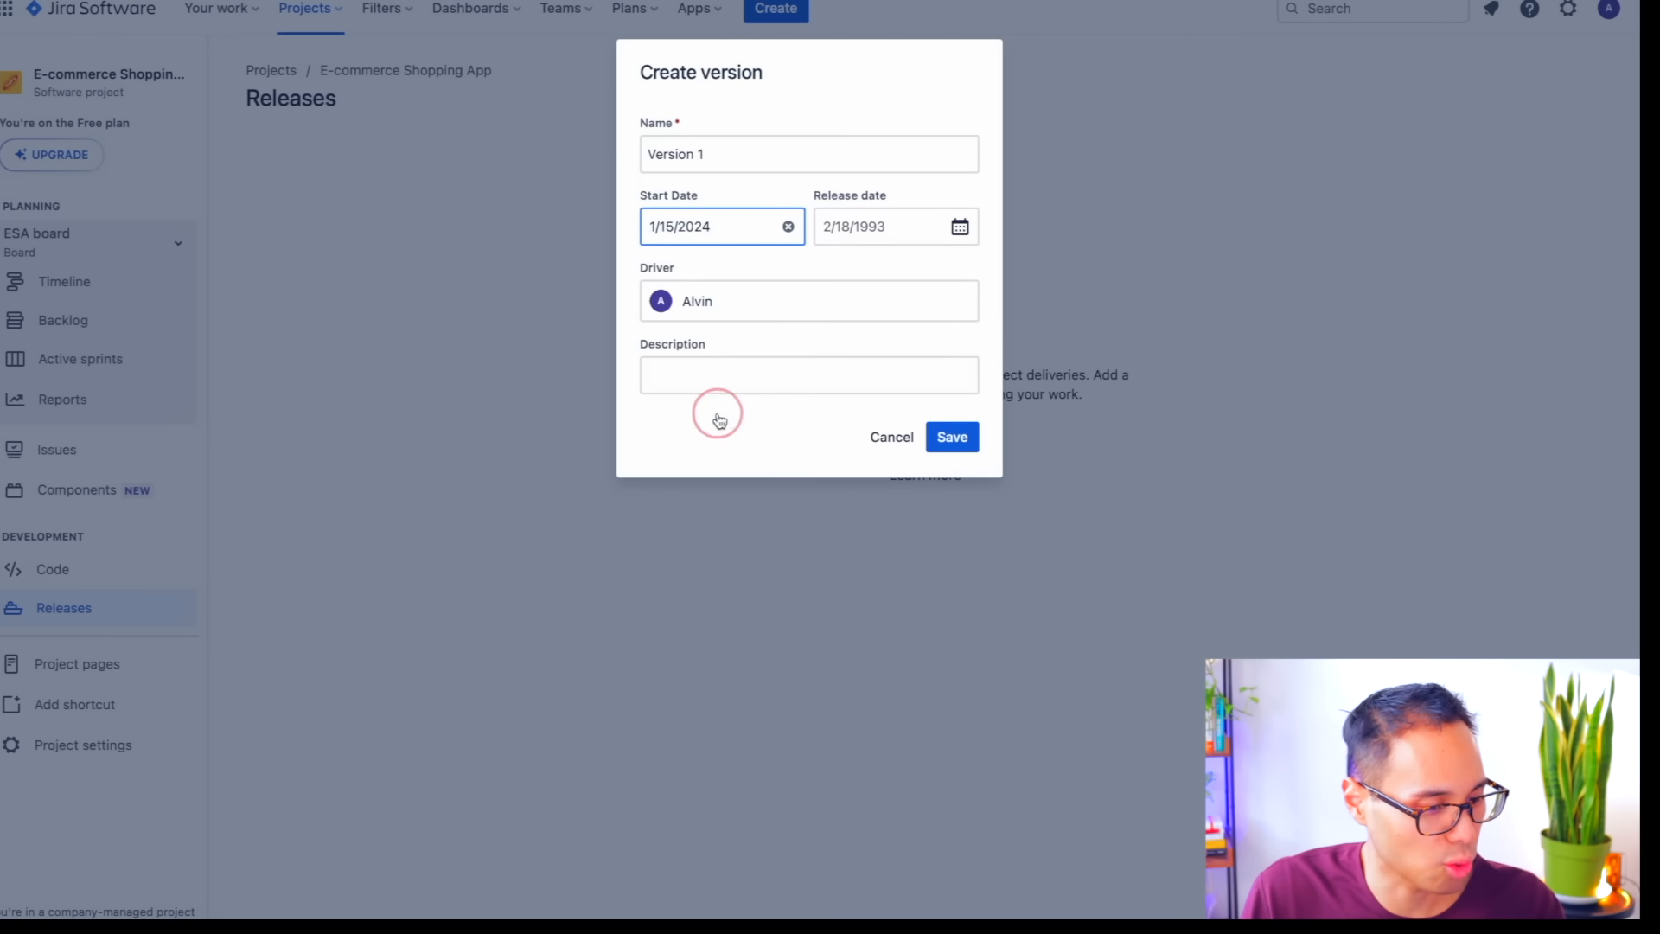
{"action": "left_click", "coordinate": [900, 238]}
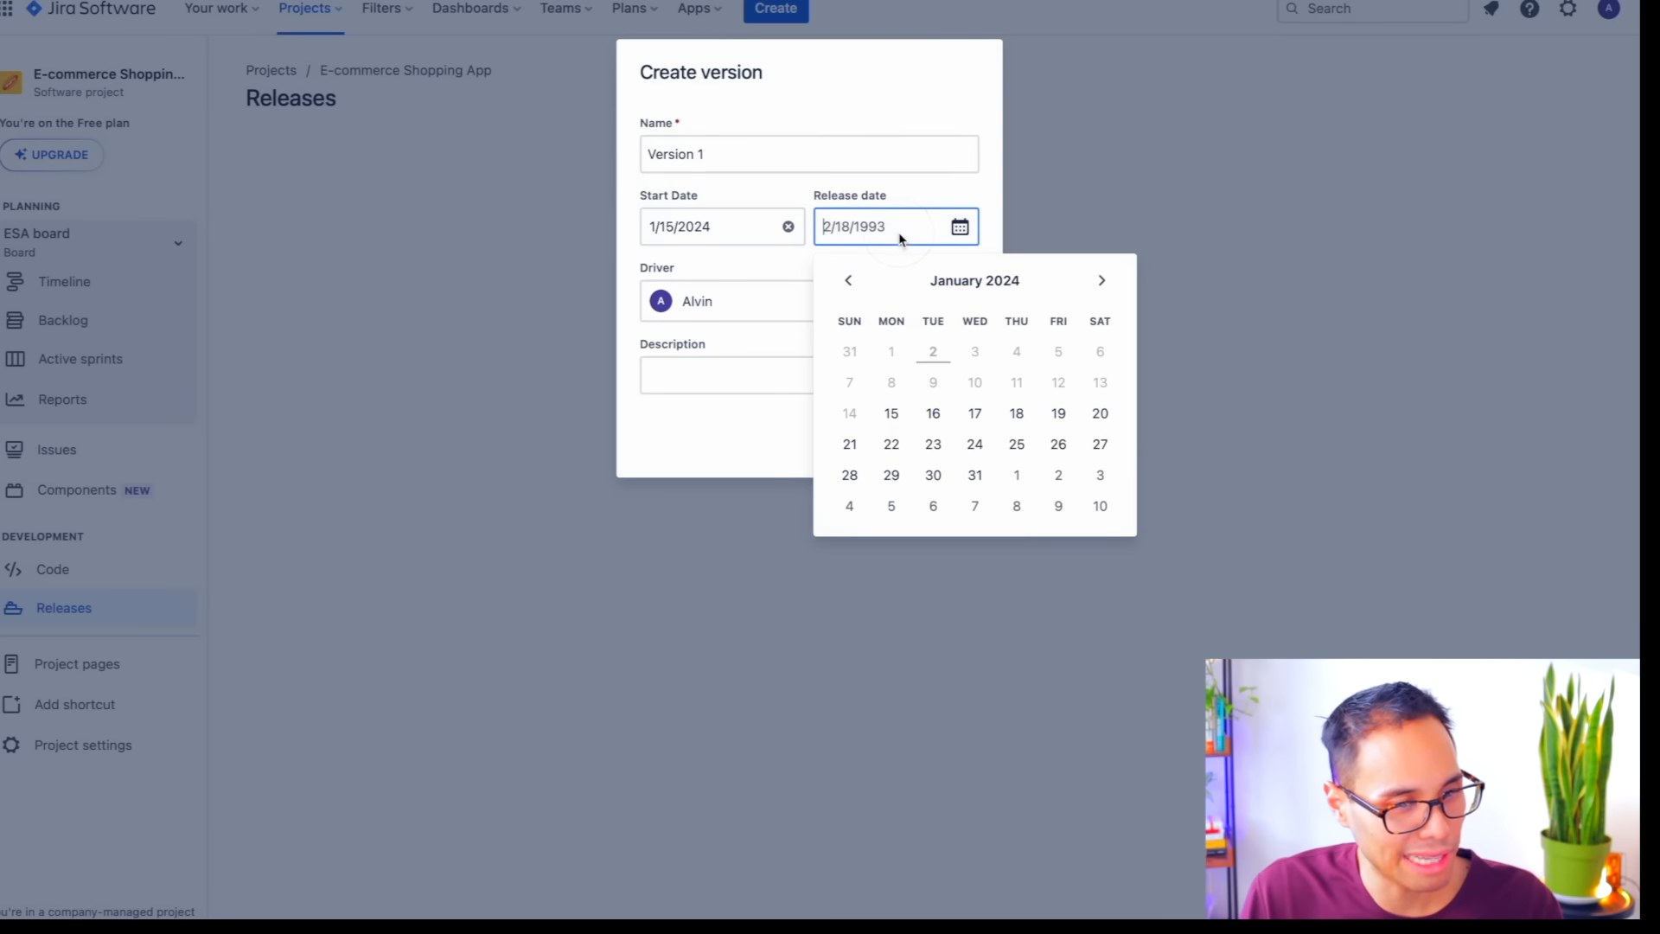
{"action": "left_click", "coordinate": [1102, 281]}
{"action": "left_click", "coordinate": [1101, 281]}
{"action": "left_click", "coordinate": [1101, 282]}
{"action": "left_click", "coordinate": [1102, 282]}
{"action": "left_click", "coordinate": [1101, 282]}
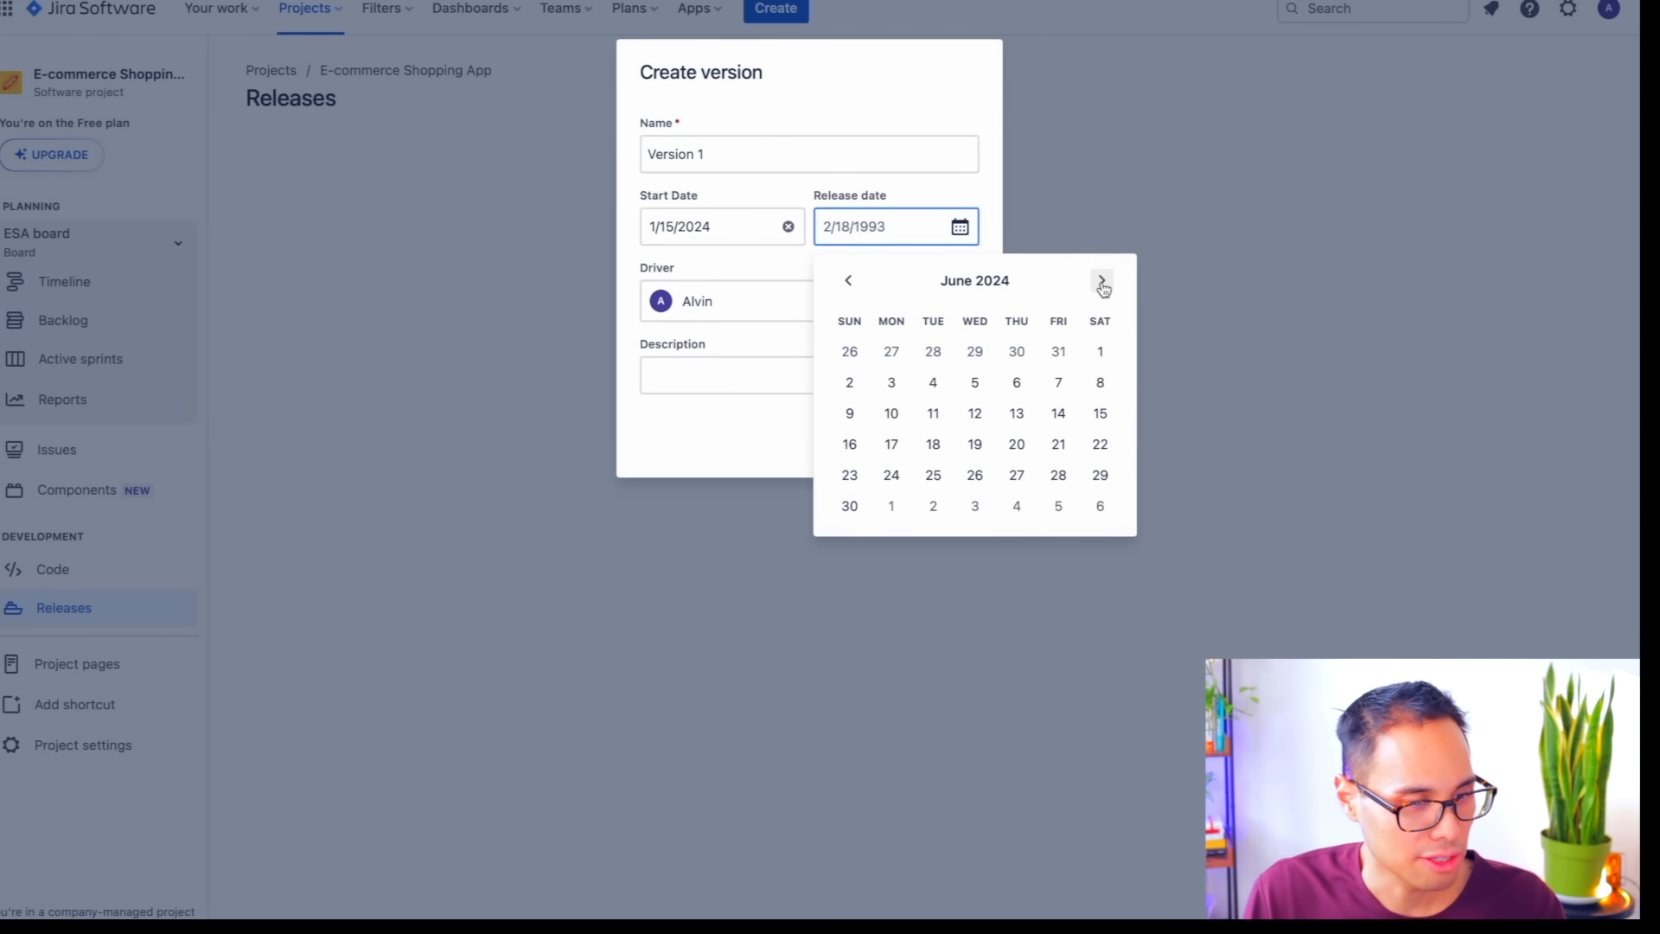
{"action": "left_click", "coordinate": [1063, 481]}
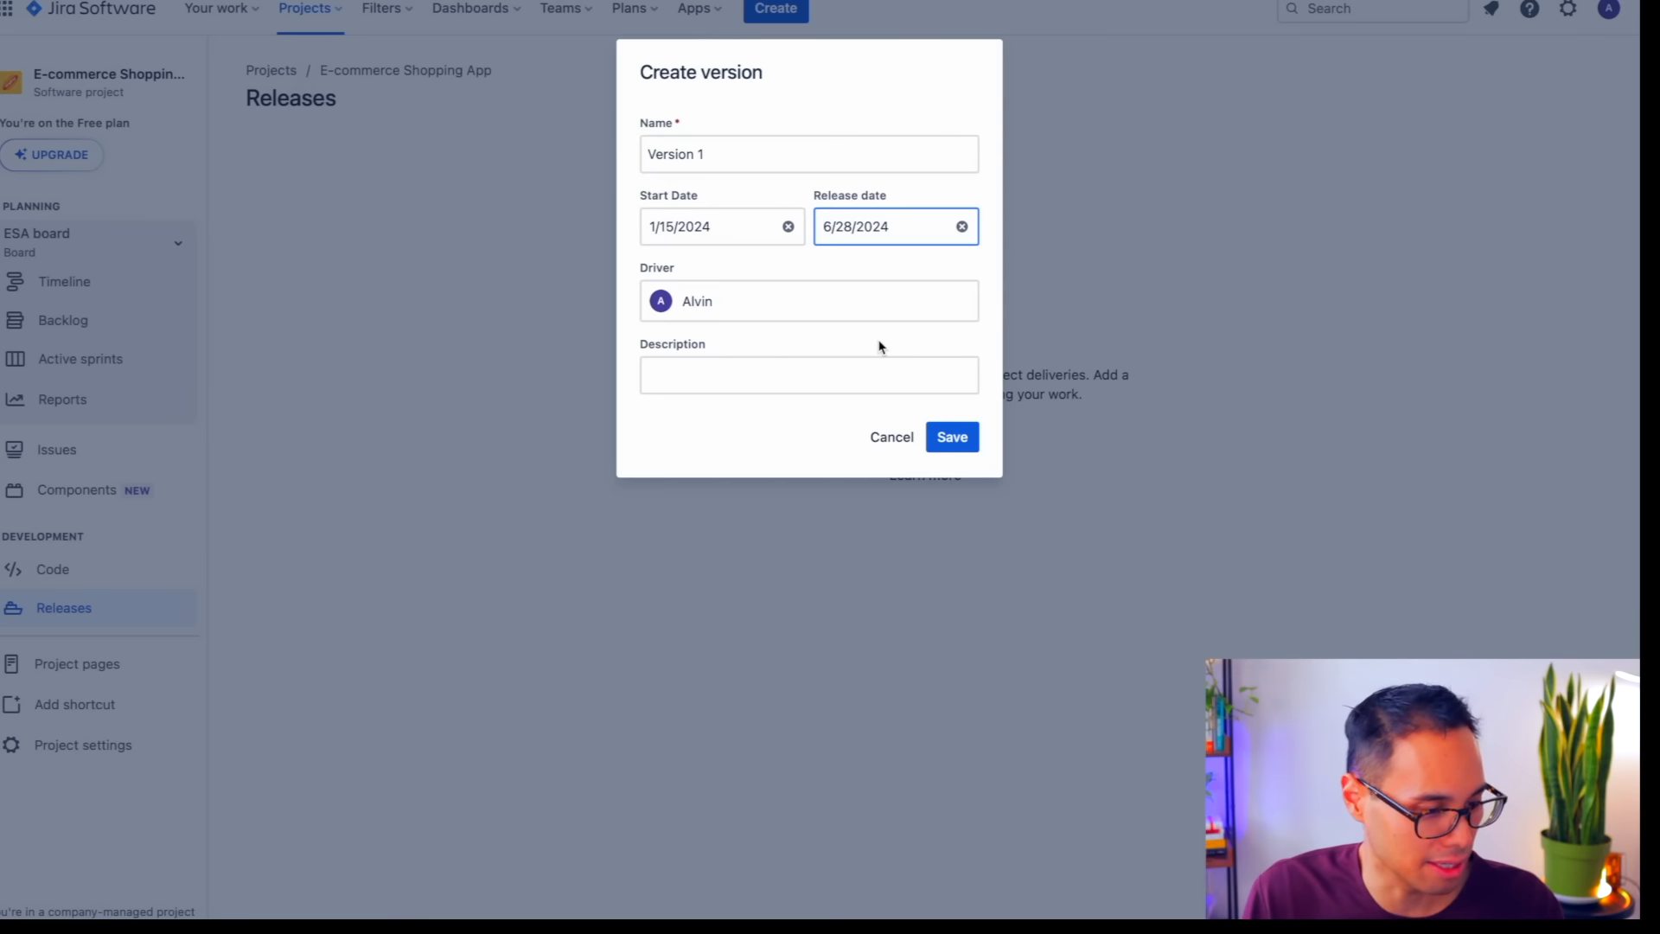
- Add the description "Initial Release - Allow customers to buy products online" and save the version
{"action": "left_click", "coordinate": [739, 378]}
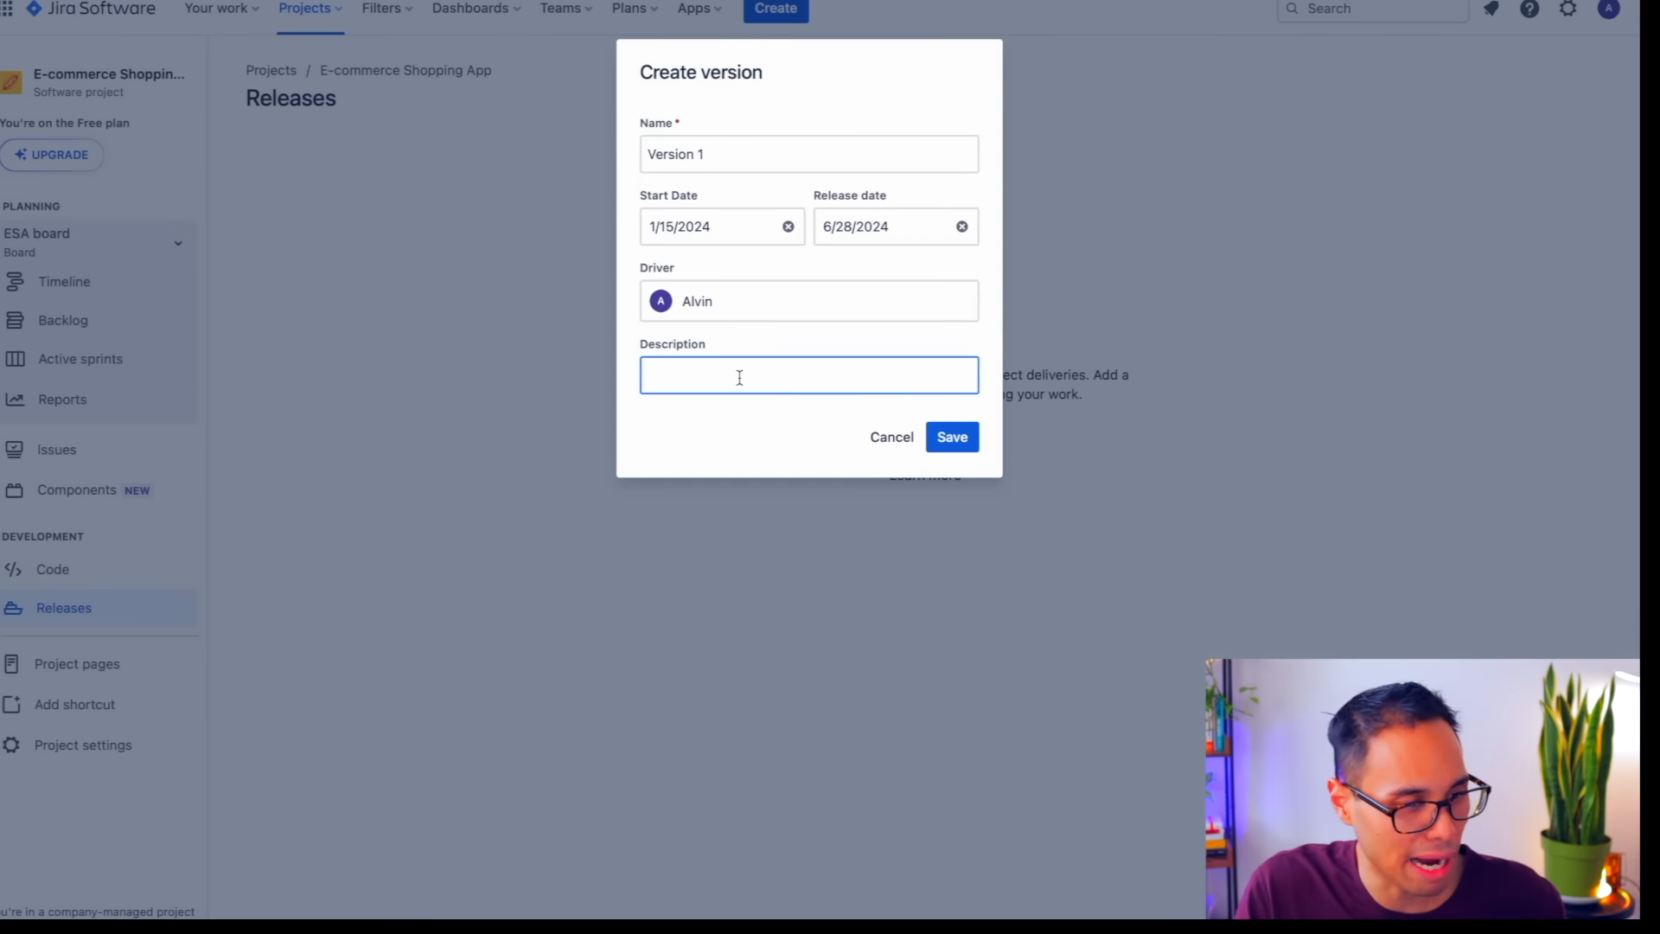
{"action": "type", "text": "Allow customers to buy products online"}
{"action": "left_click", "coordinate": [648, 375]}
{"action": "type", "text": "Initial Release - Allow customers to buy products on"}
{"action": "left_click", "coordinate": [961, 439]}
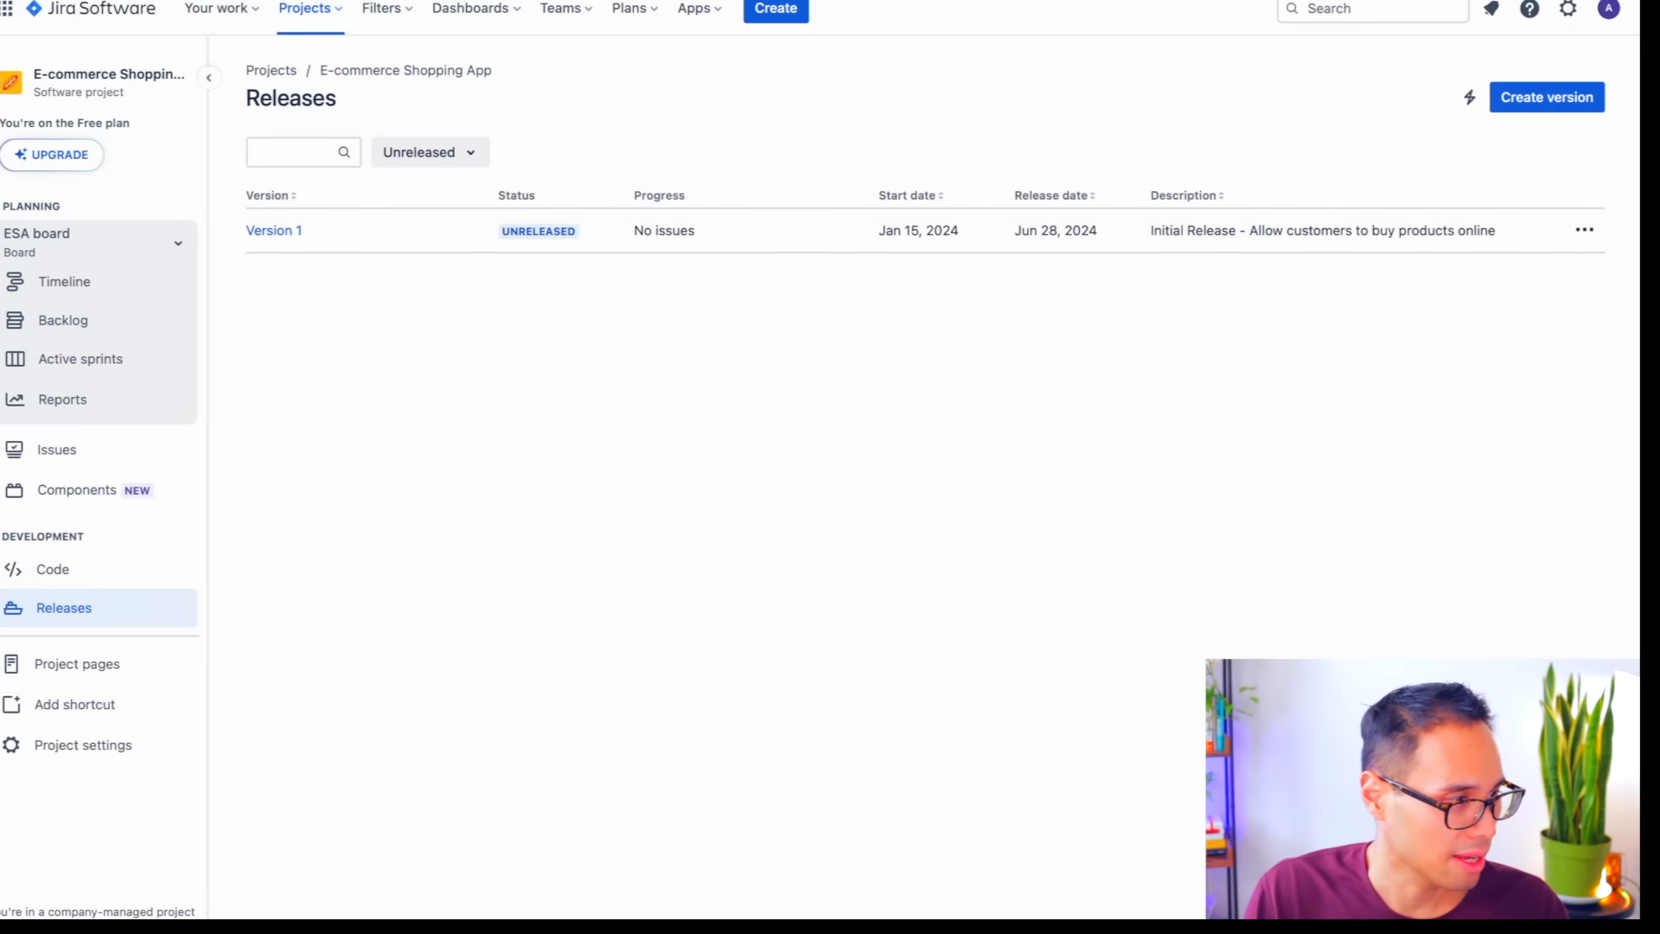
- Return to the backlog, collapse the project sidebar and toggle the display of the Version panel
{"action": "left_click", "coordinate": [66, 325]}
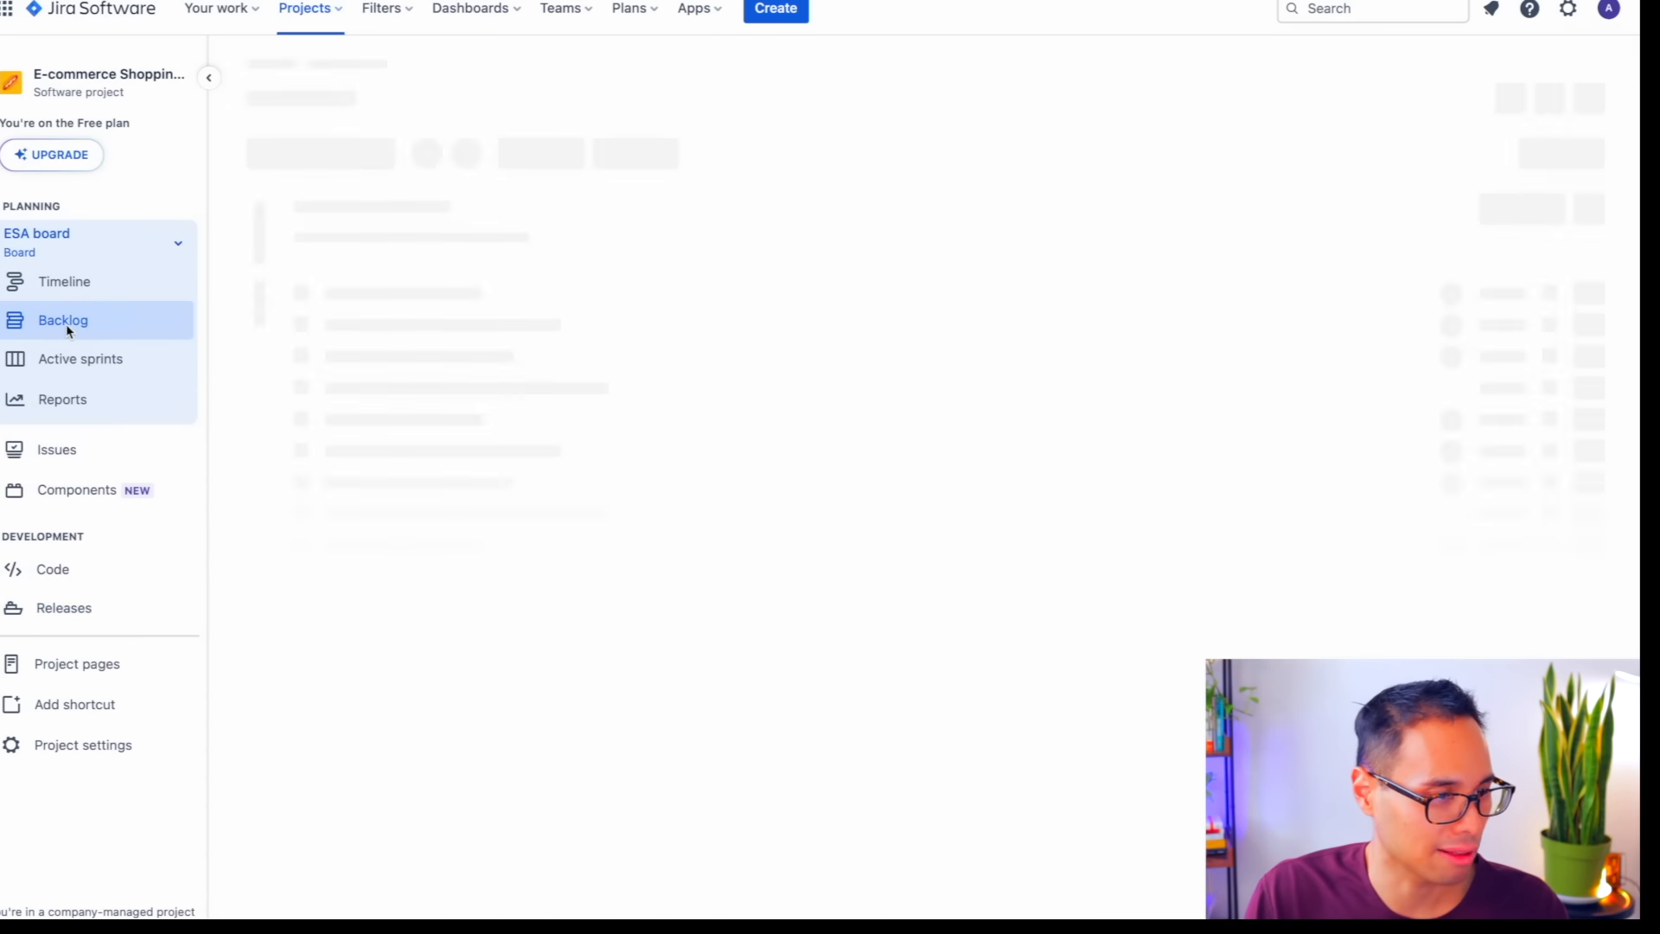
{"action": "left_click", "coordinate": [208, 78]}
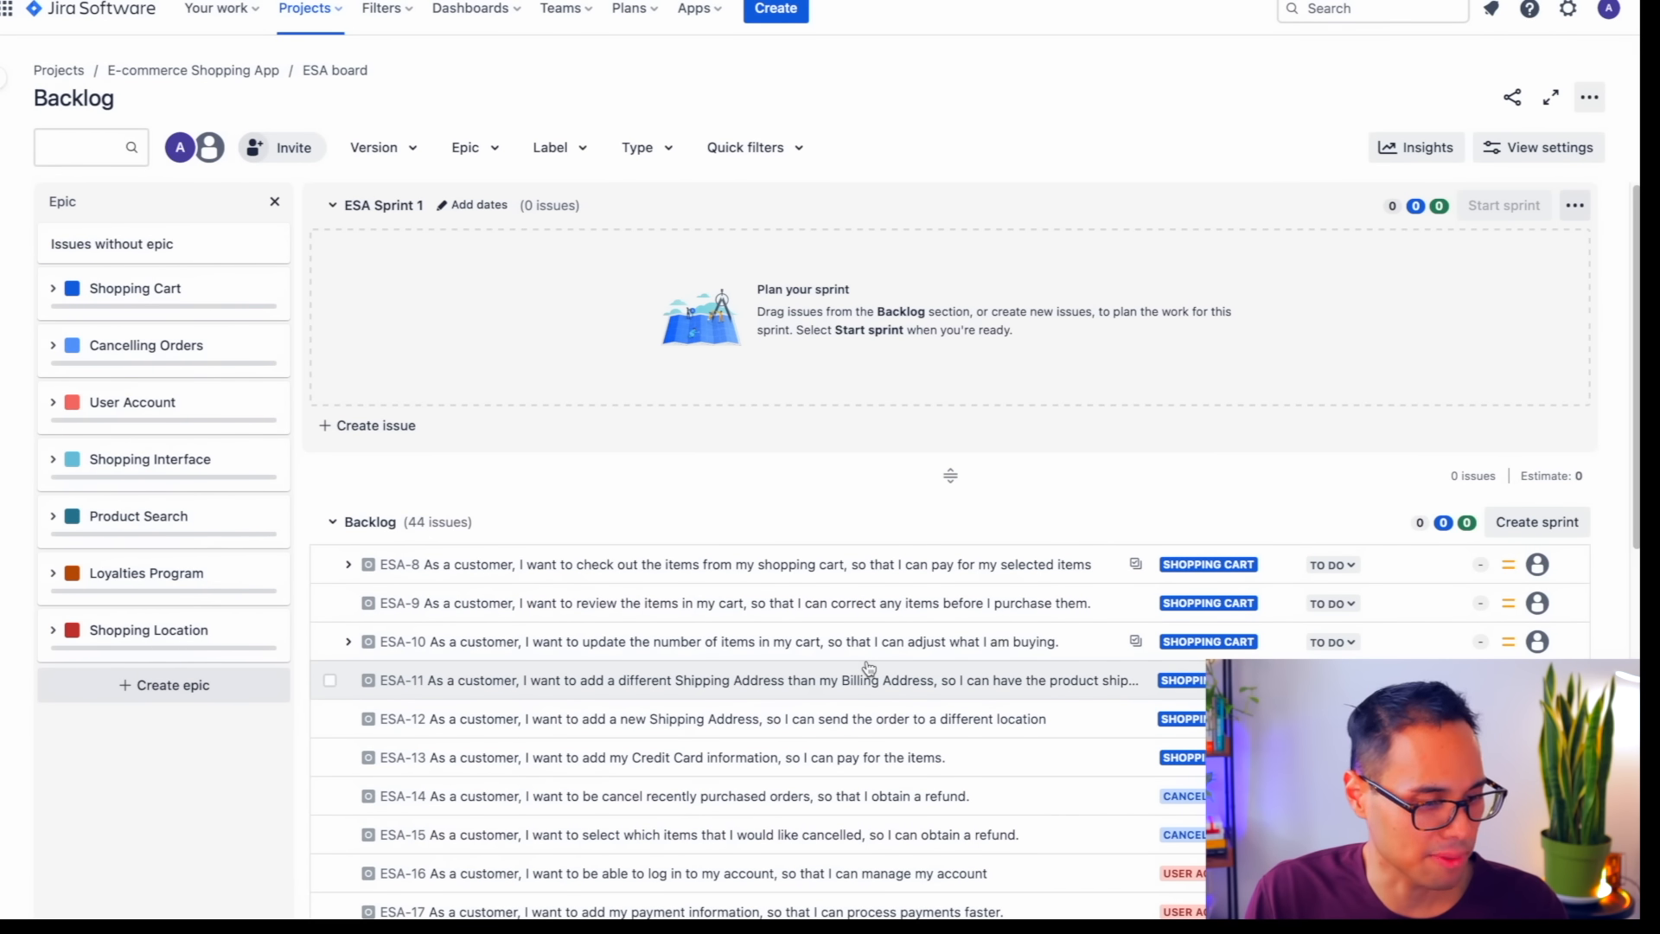
{"action": "scroll", "coordinate": [868, 667], "scroll_direction": "down", "scroll_amount": 2}
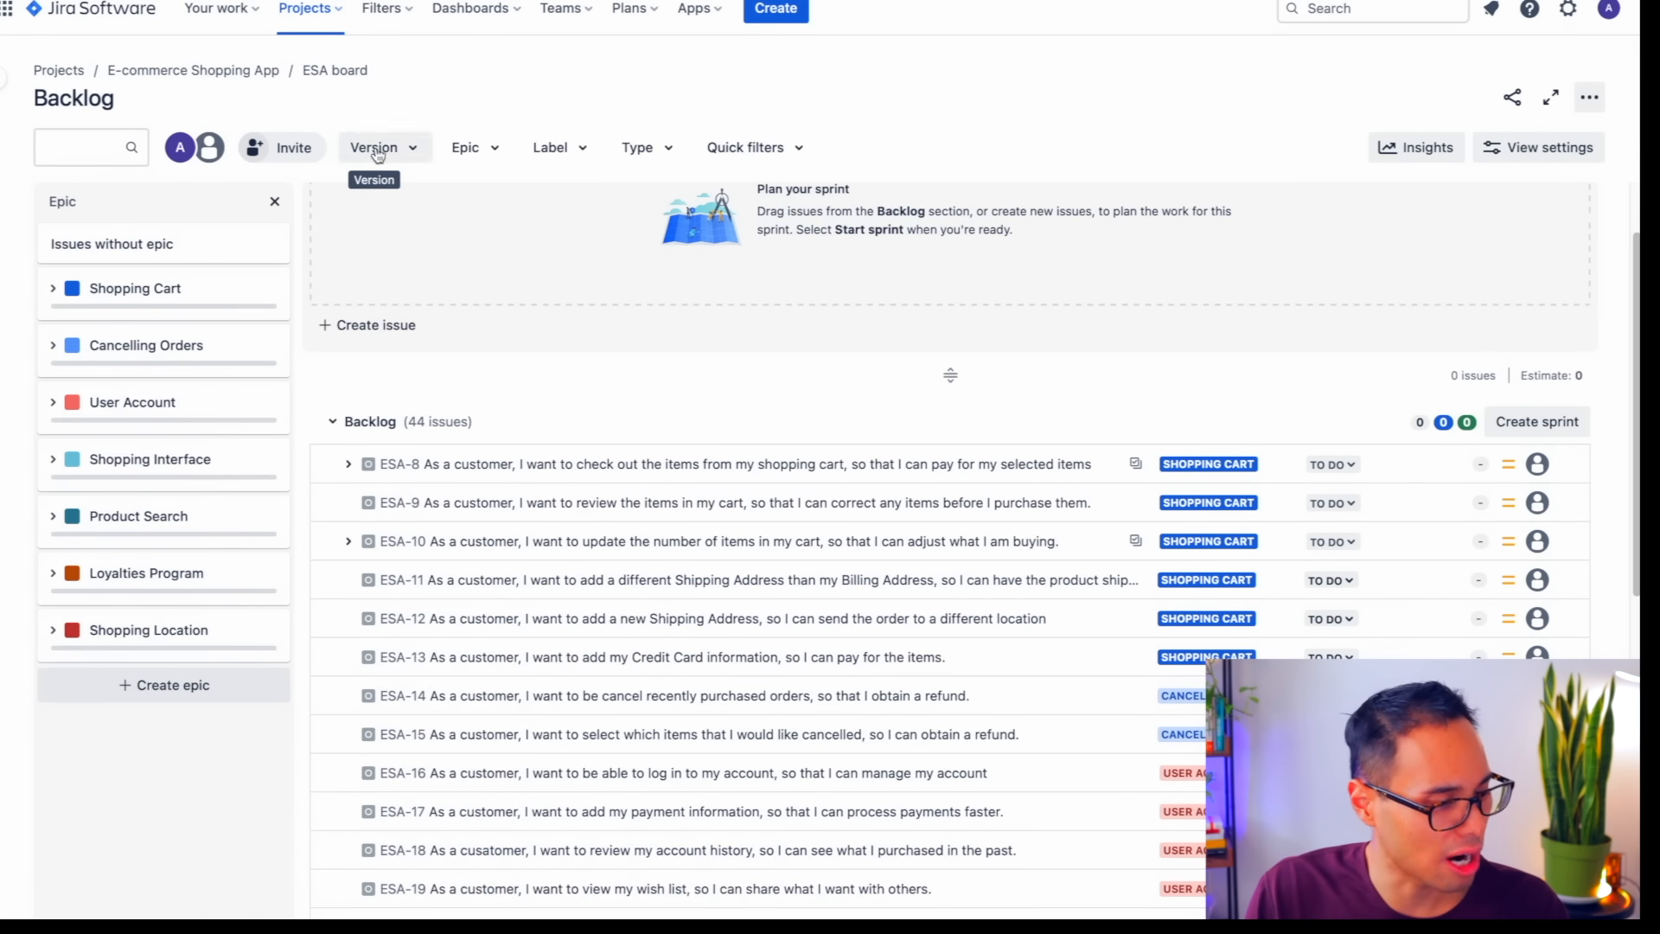
{"action": "left_click", "coordinate": [406, 158]}
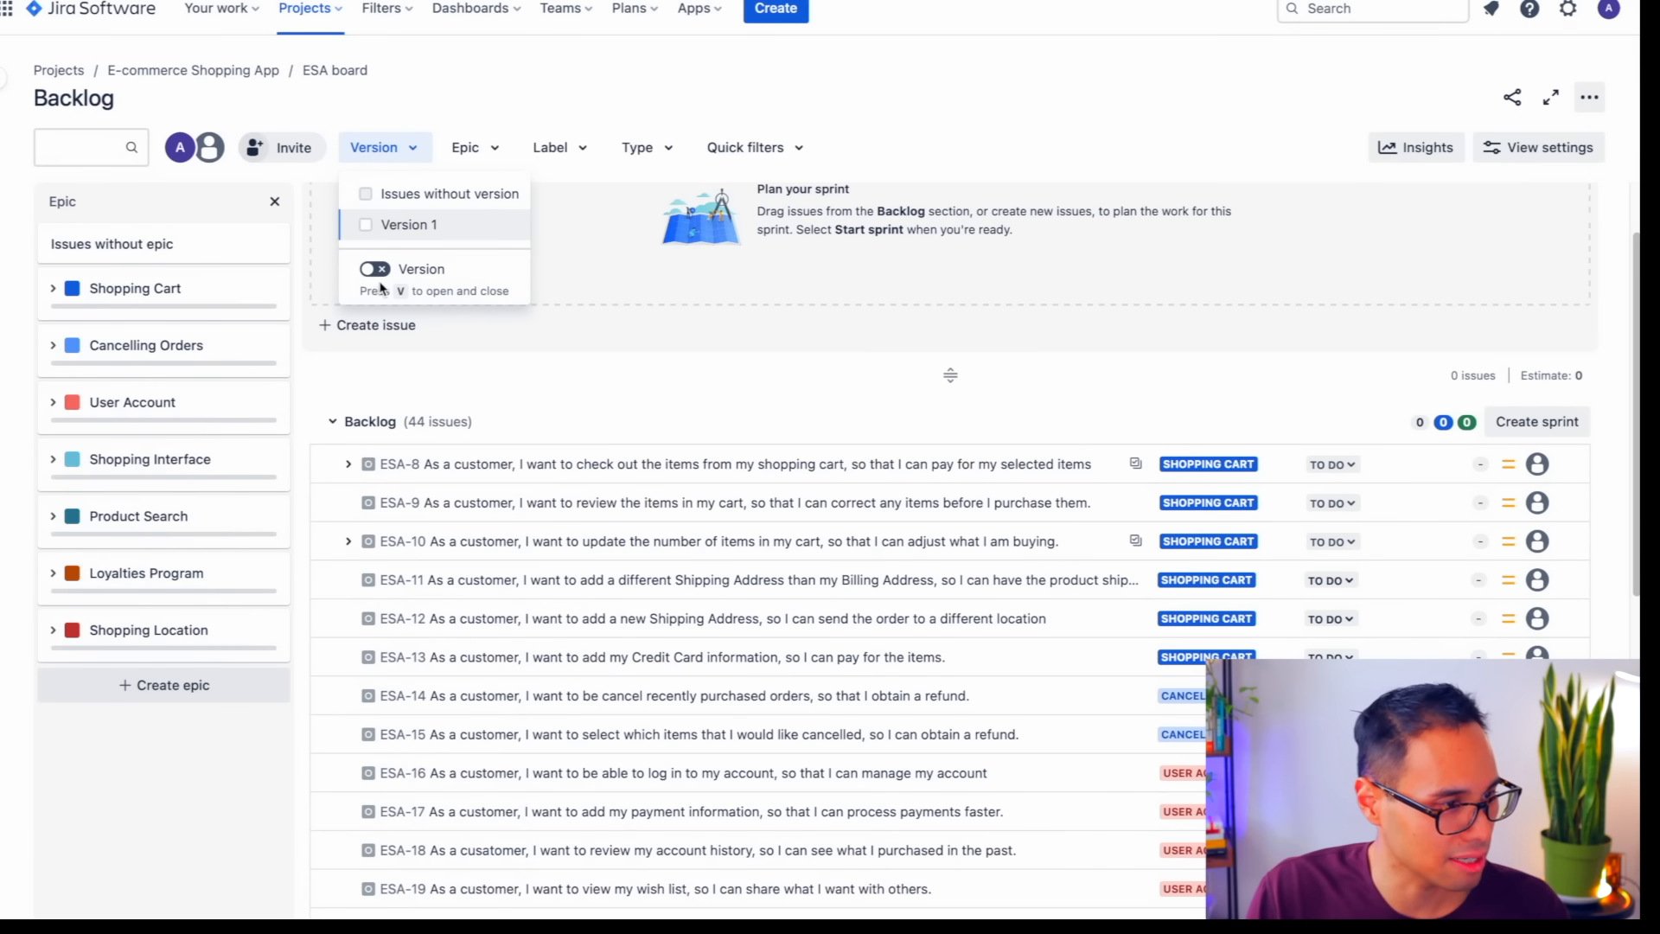
{"action": "left_click", "coordinate": [375, 270]}
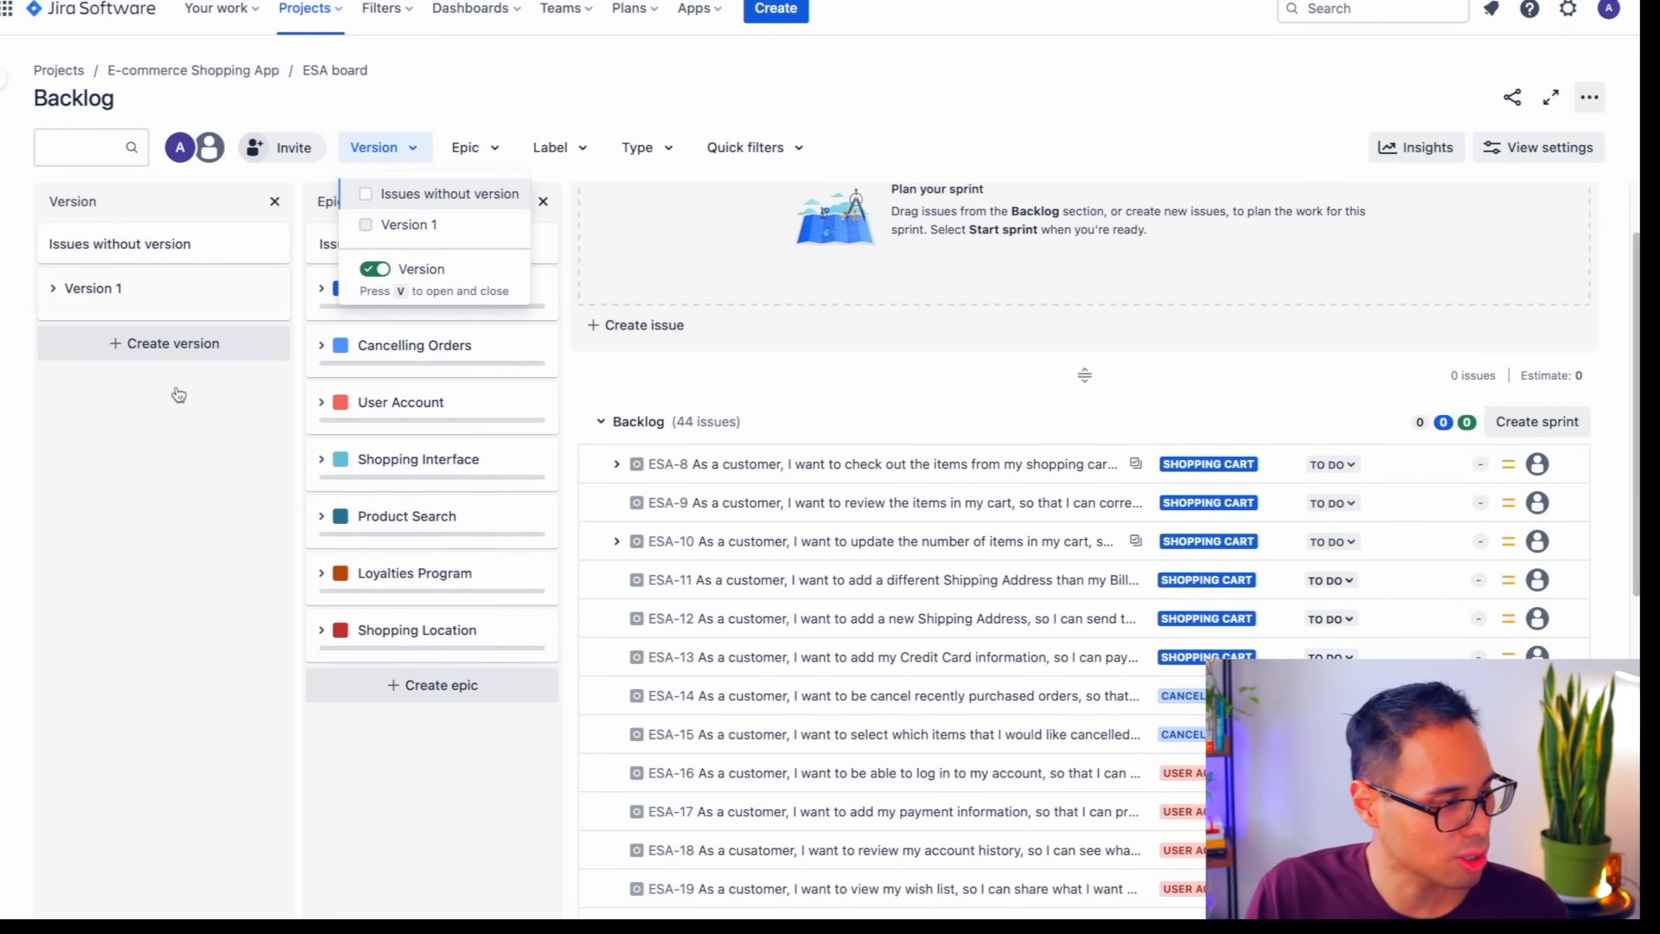
{"action": "left_click", "coordinate": [268, 576]}
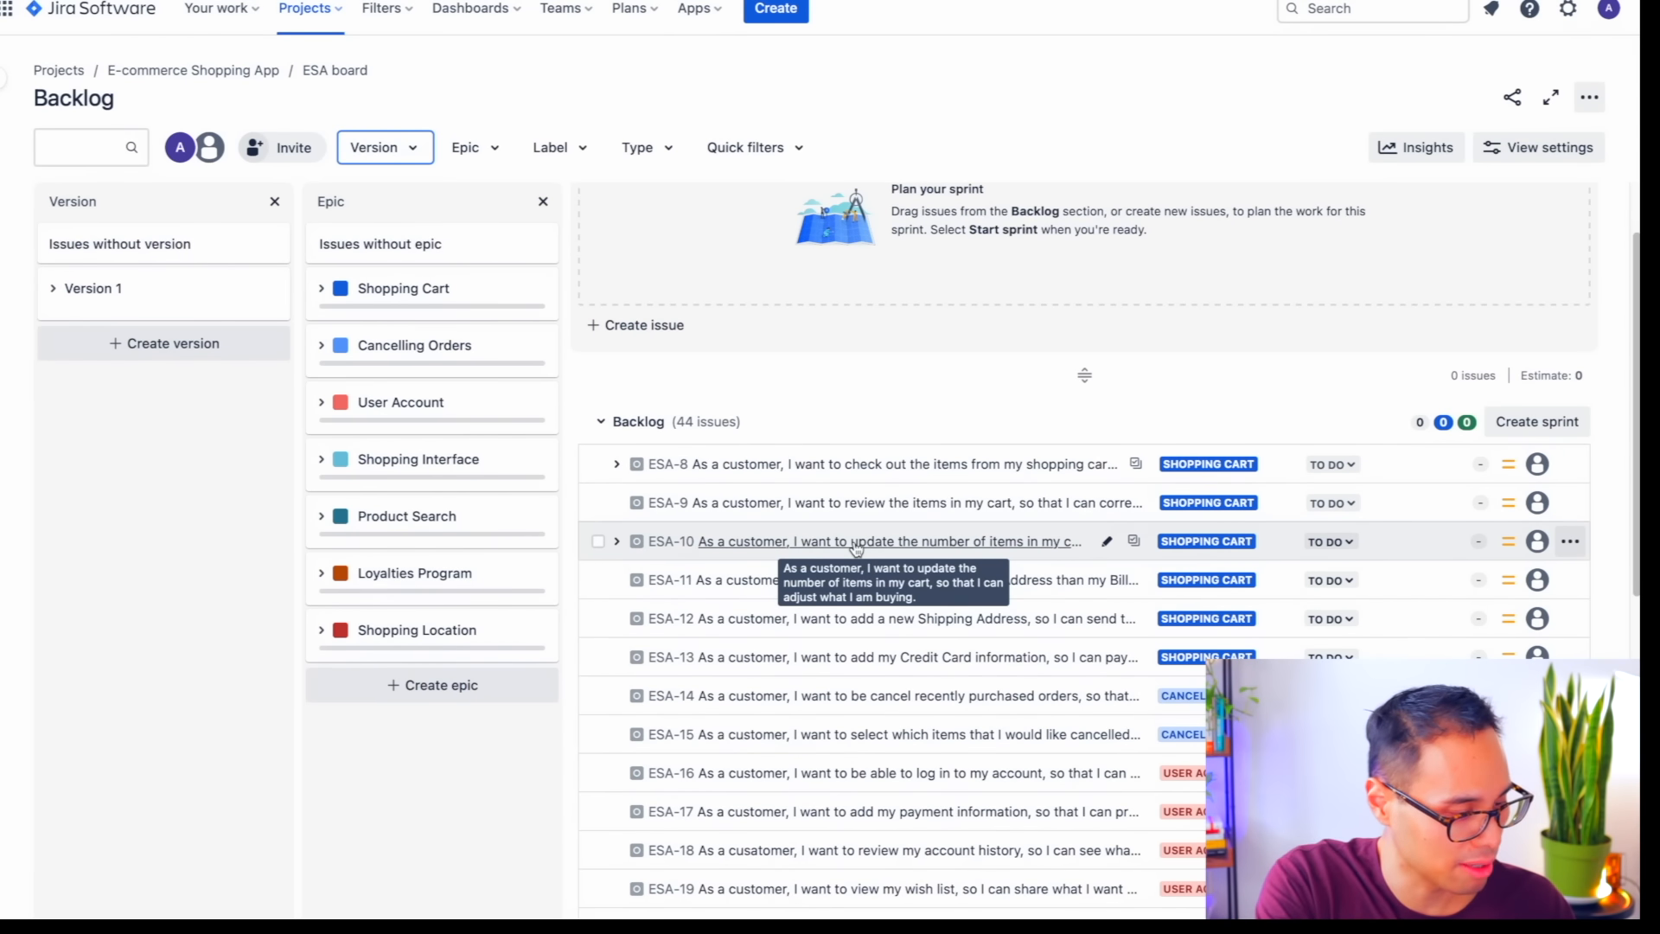
{"action": "key", "text": "v"}
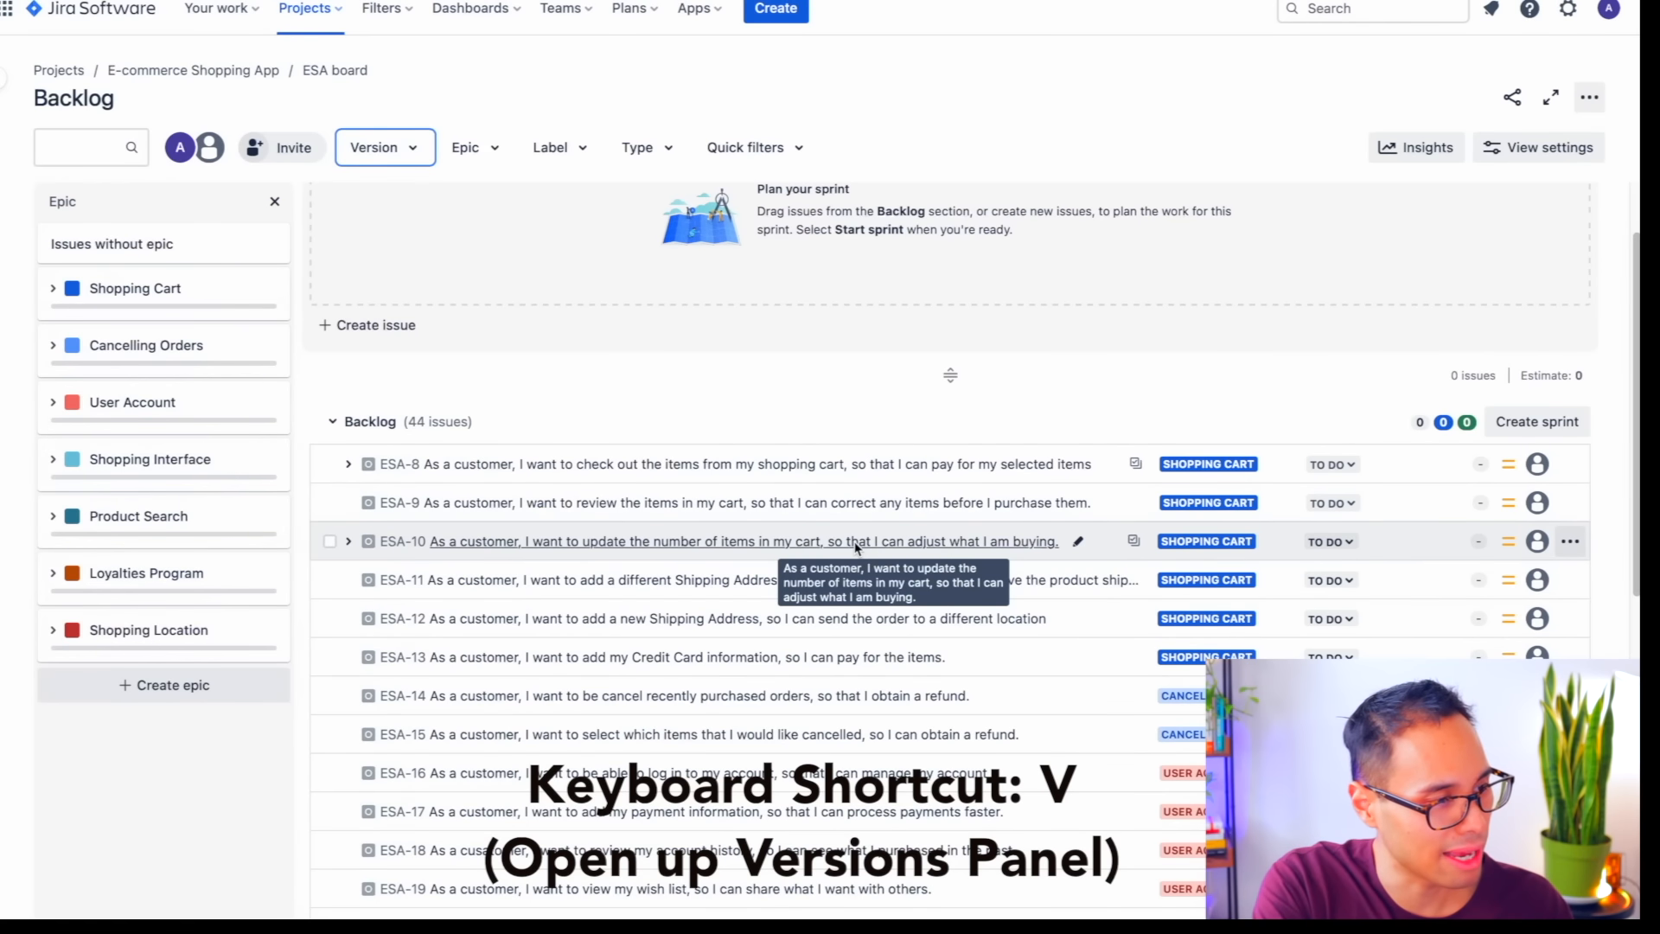
{"action": "key", "text": "v"}
{"action": "key", "text": "v"}
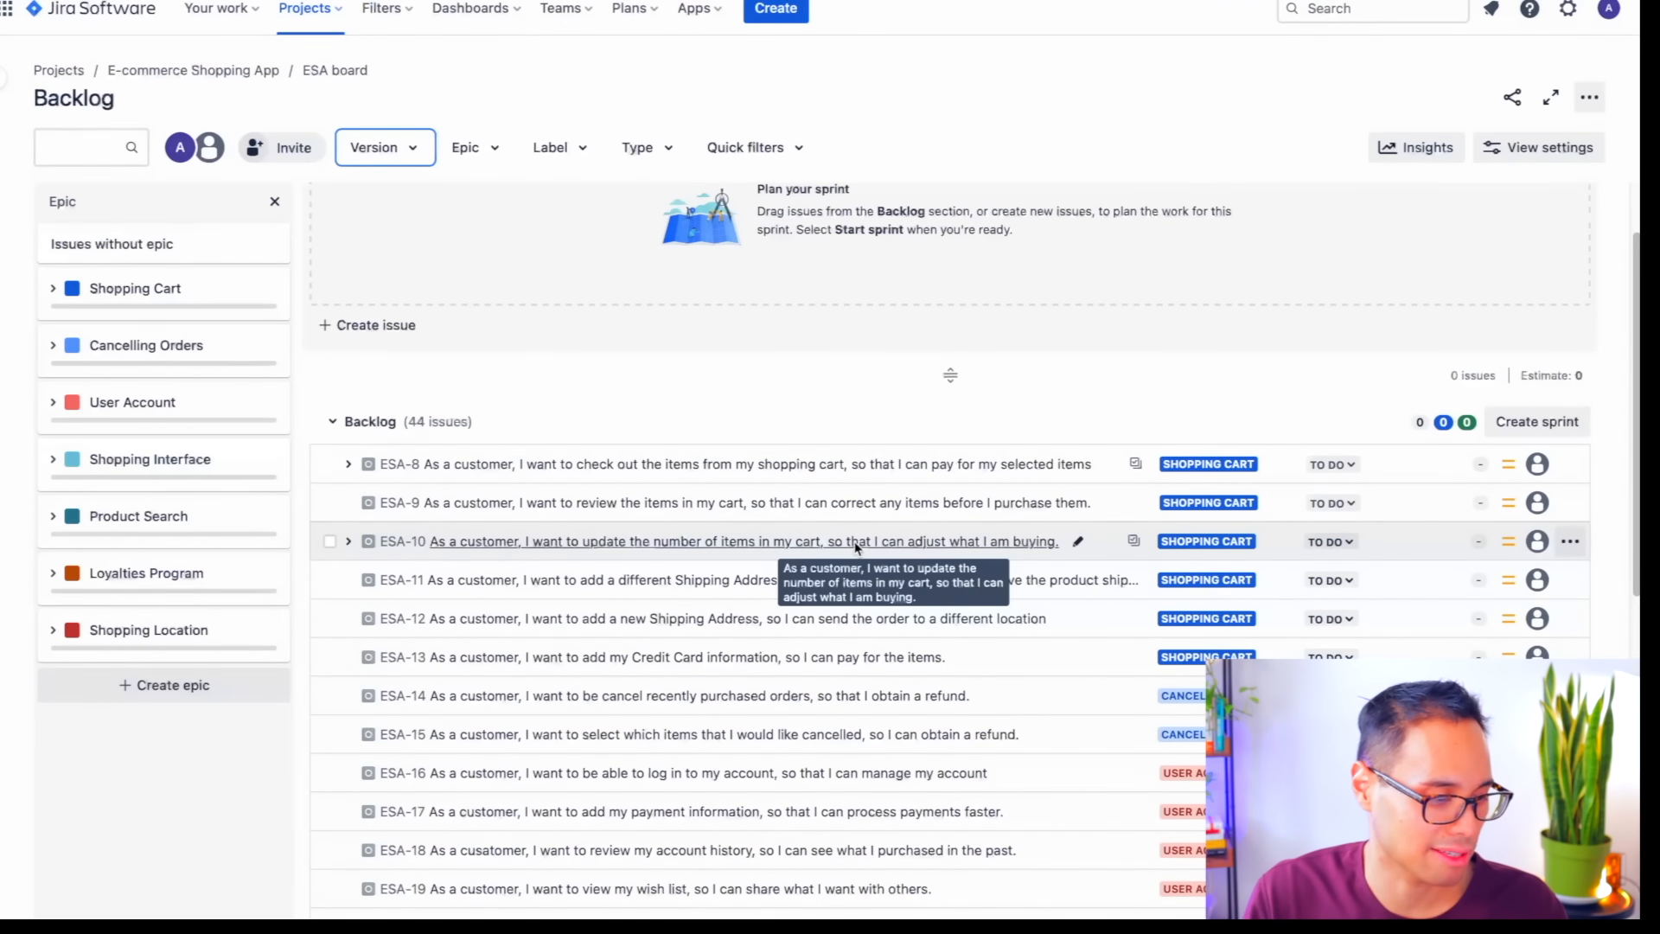
- Close the Epic panel and assign issue ESA-8 to Version 1 with the version's details expanded
{"action": "left_click", "coordinate": [275, 204]}
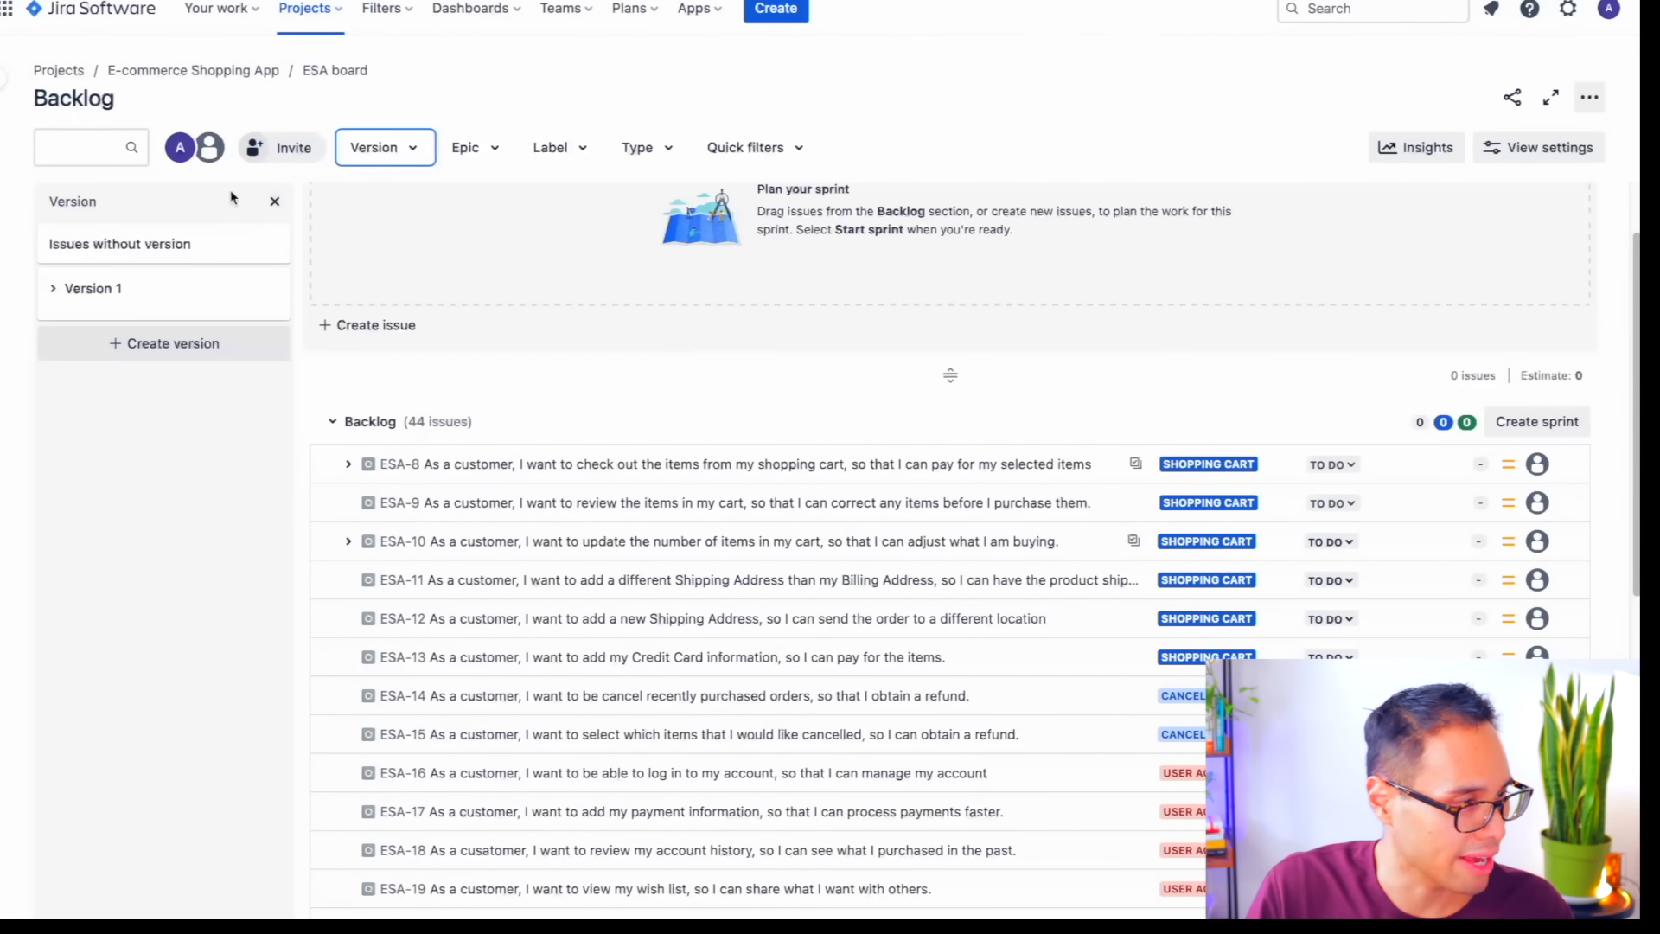
{"action": "left_click", "coordinate": [56, 293]}
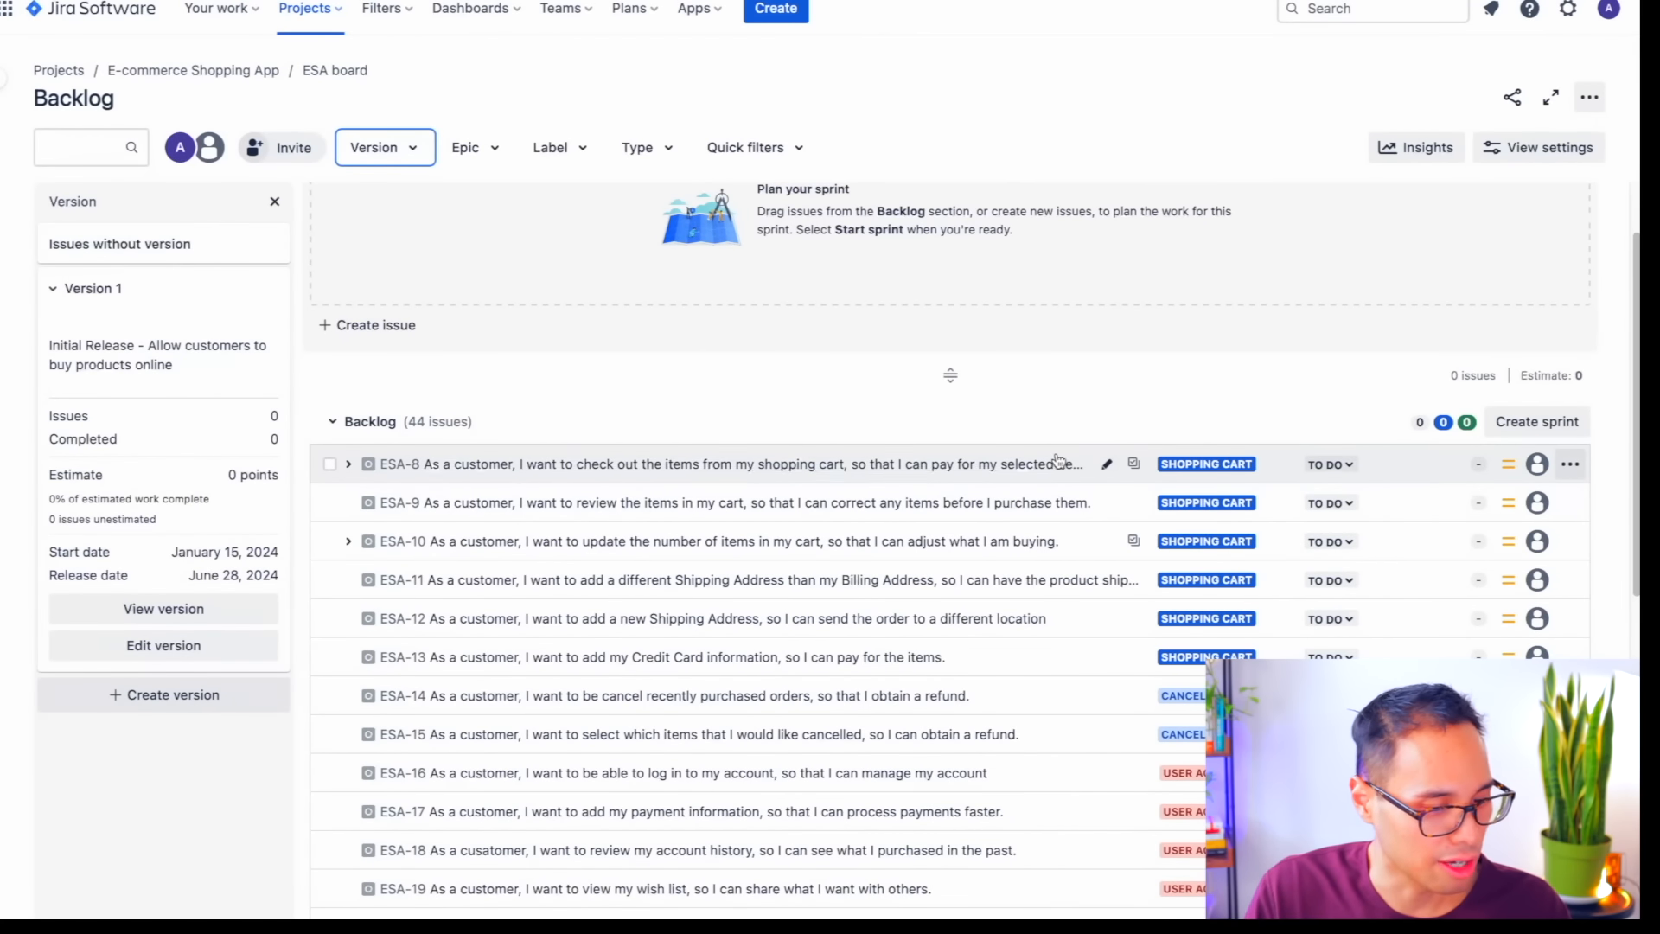
{"action": "left_click_drag", "start_coordinate": [1054, 466], "coordinate": [148, 289]}
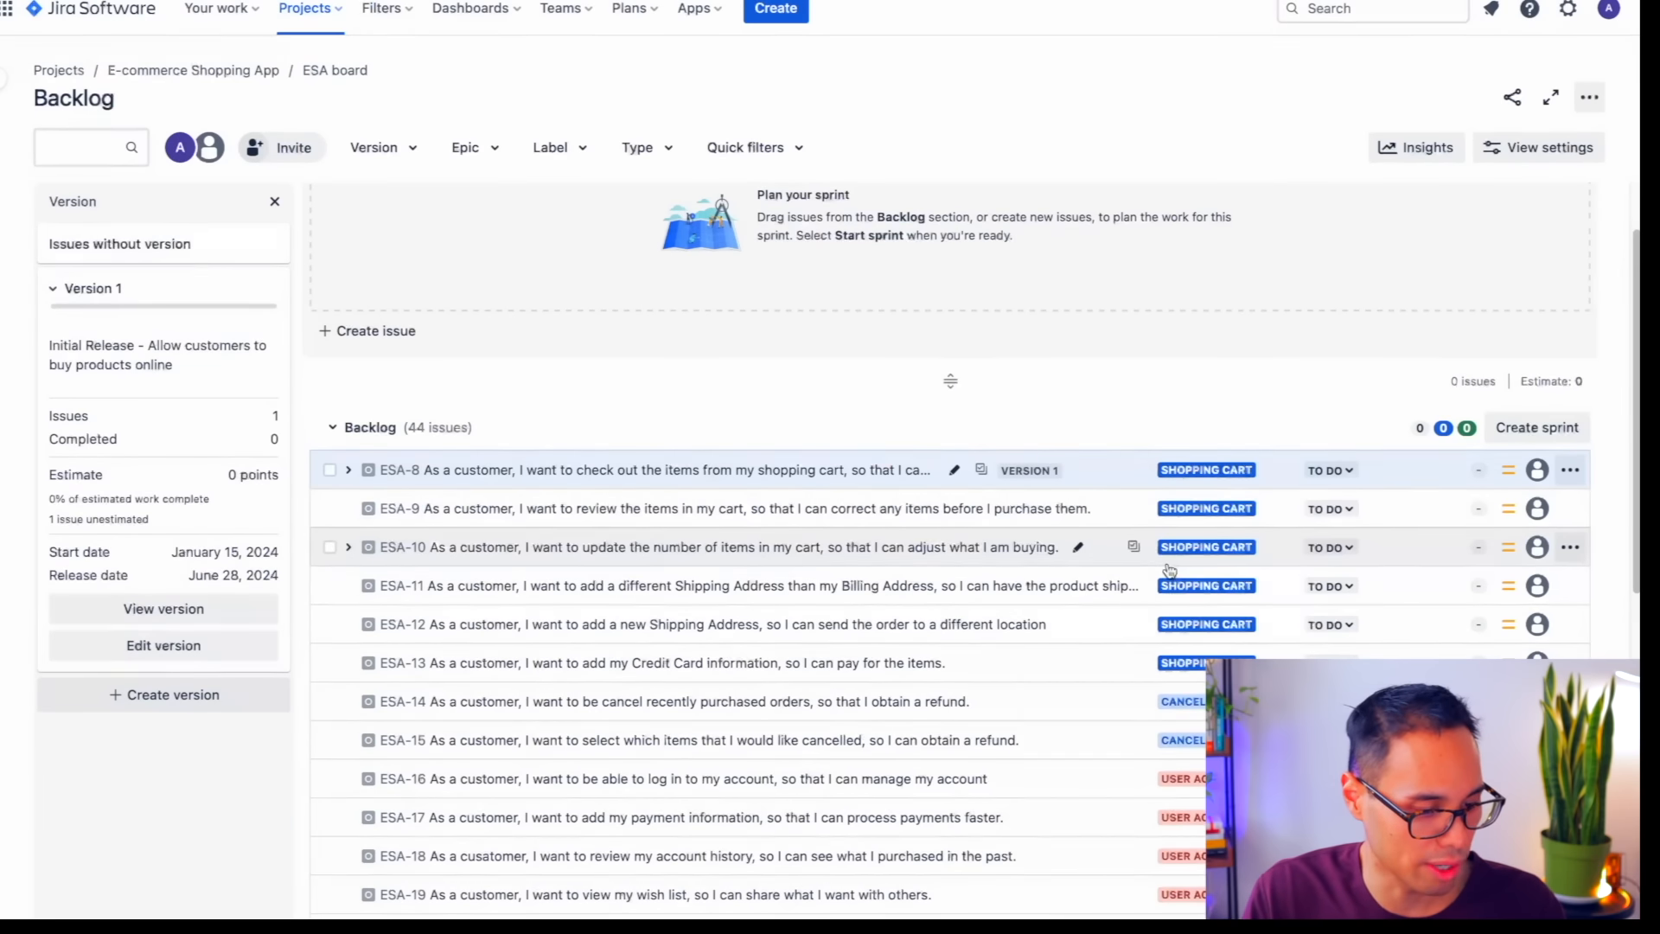
- Assign the remaining Shopping Cart issues, ESA-9 through ESA-13, to Version 1 together and clear the selection
{"action": "left_click", "coordinate": [329, 510]}
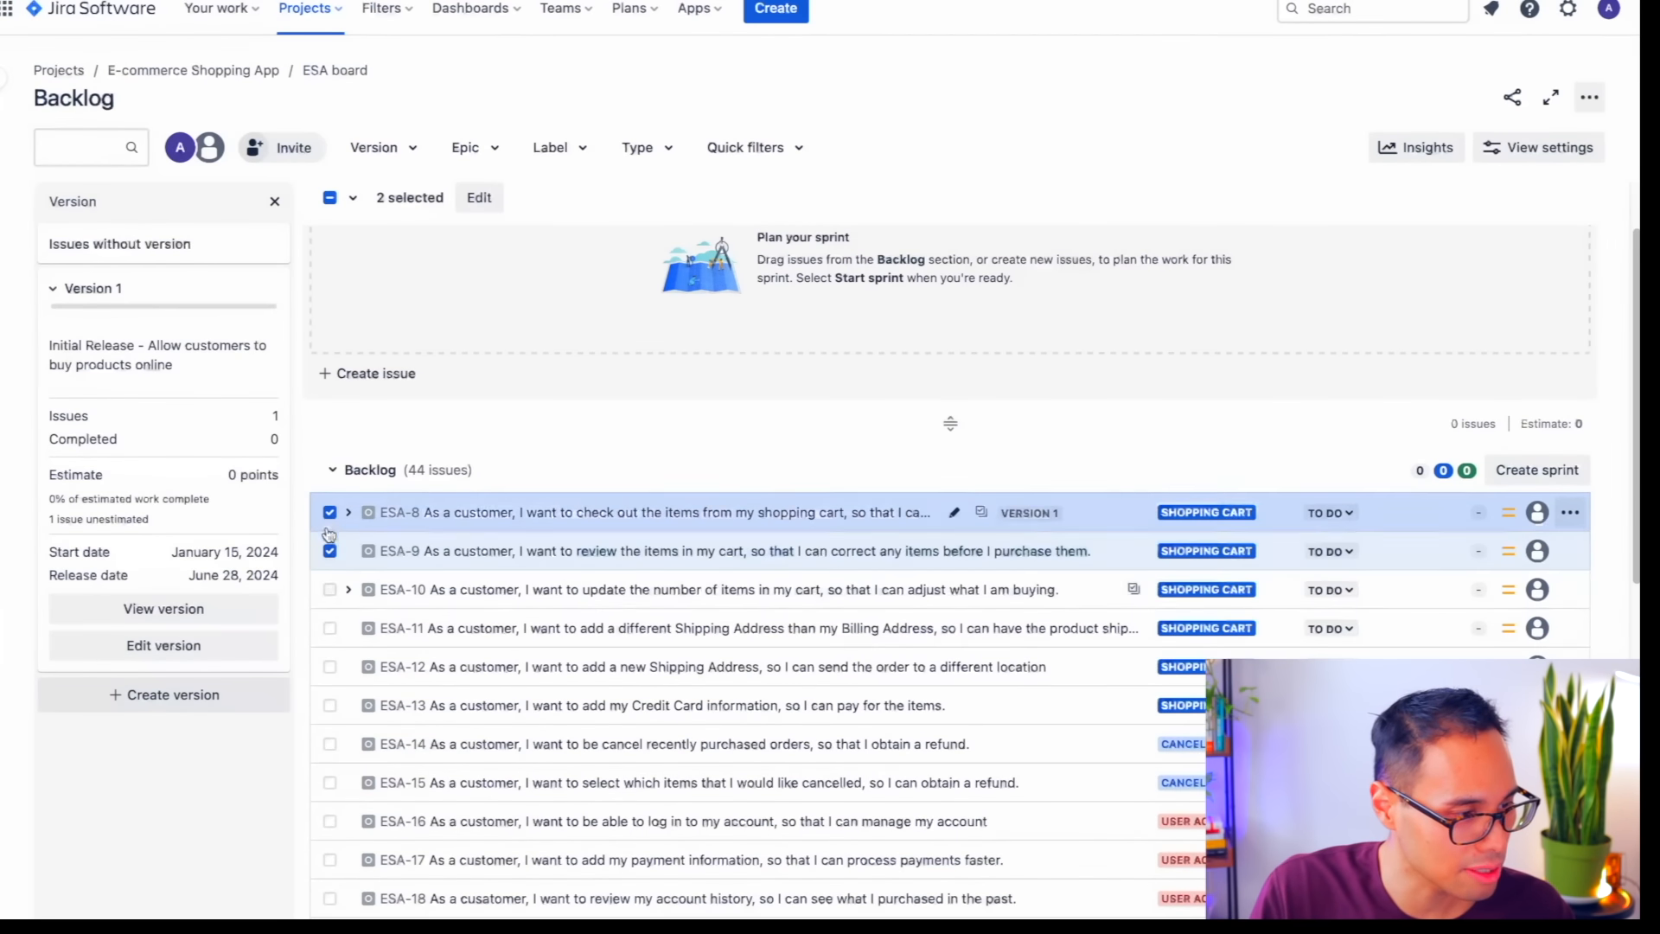
{"action": "left_click", "coordinate": [331, 588]}
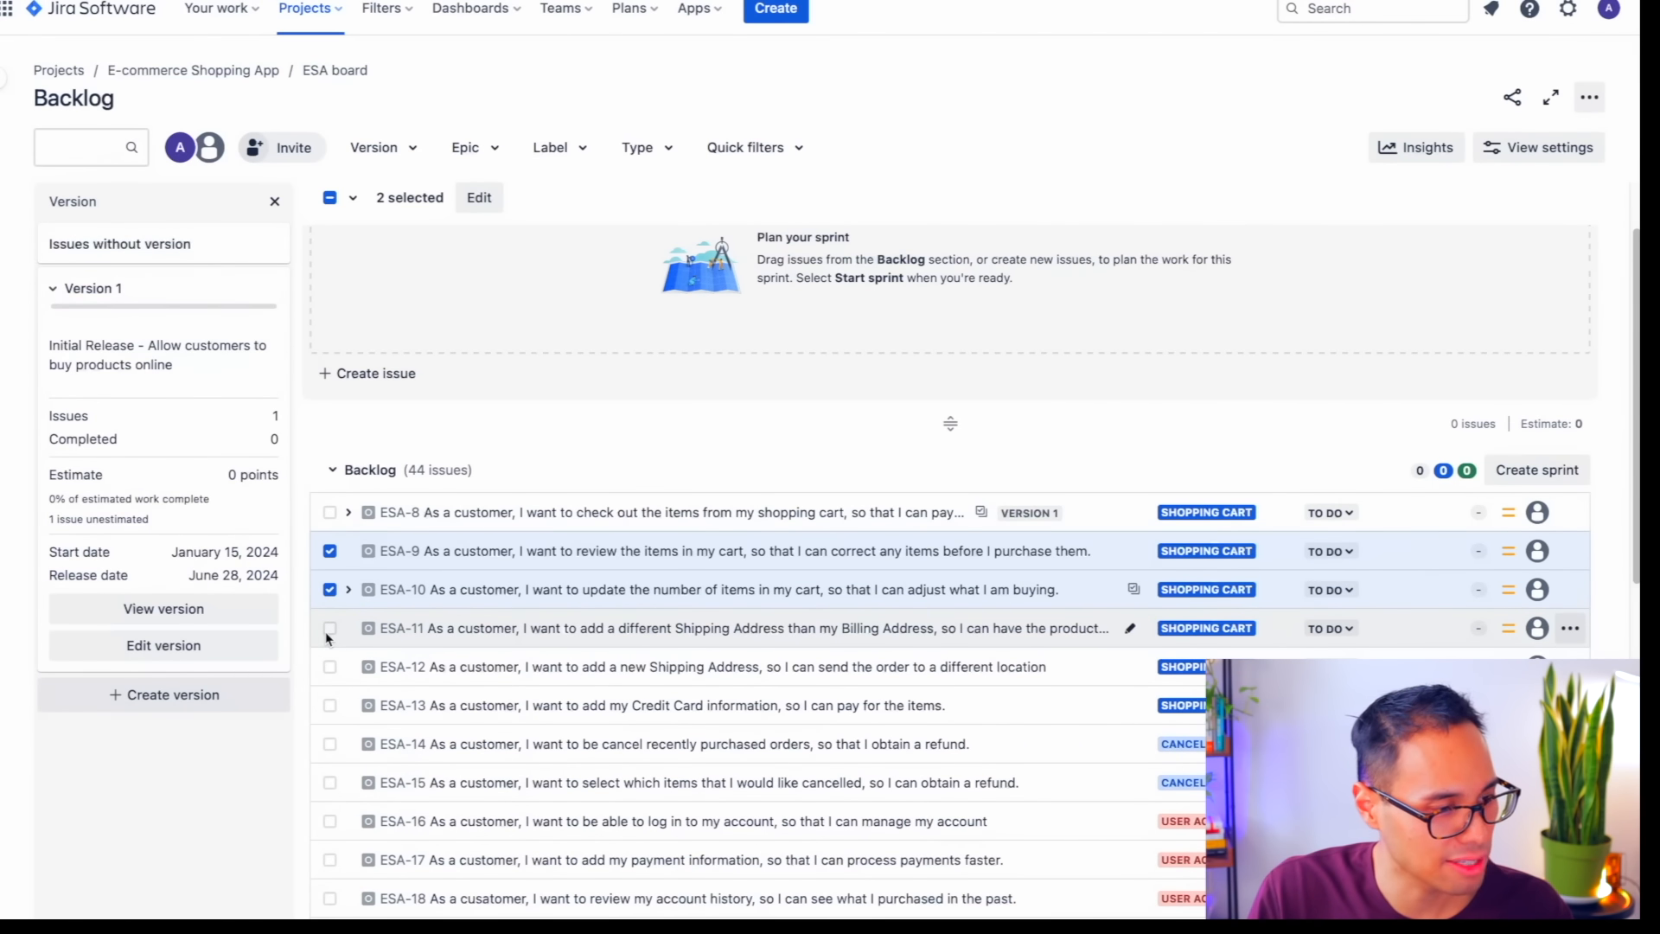
{"action": "left_click", "coordinate": [327, 630]}
{"action": "left_click", "coordinate": [329, 667]}
{"action": "left_click", "coordinate": [329, 706]}
{"action": "left_click_drag", "start_coordinate": [330, 702], "coordinate": [344, 515]}
{"action": "left_click", "coordinate": [330, 550]}
{"action": "left_click", "coordinate": [330, 590]}
{"action": "left_click", "coordinate": [329, 628]}
{"action": "left_click", "coordinate": [329, 666]}
{"action": "left_click", "coordinate": [331, 706]}
- Assign the Cancelling Orders issues ESA-14 and ESA-15 to Version 1 and deselect them
{"action": "scroll", "coordinate": [331, 692], "scroll_direction": "down", "scroll_amount": 1}
{"action": "left_click", "coordinate": [329, 629]}
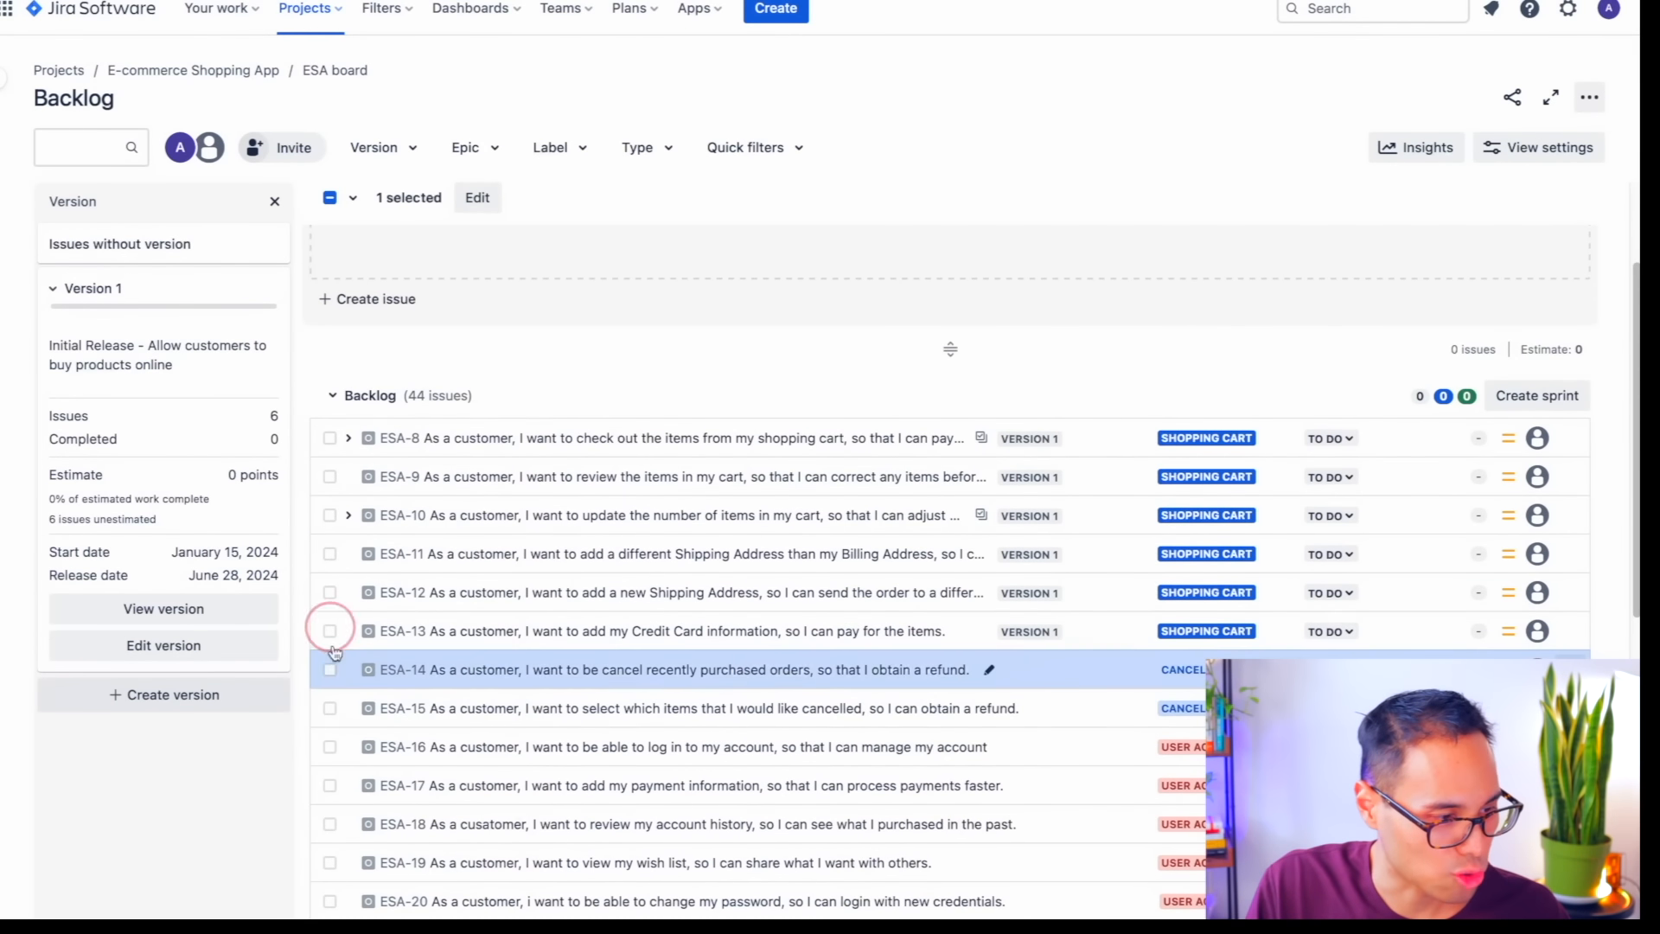
{"action": "left_click", "coordinate": [330, 666]}
{"action": "left_click", "coordinate": [329, 631]}
{"action": "left_click", "coordinate": [330, 671]}
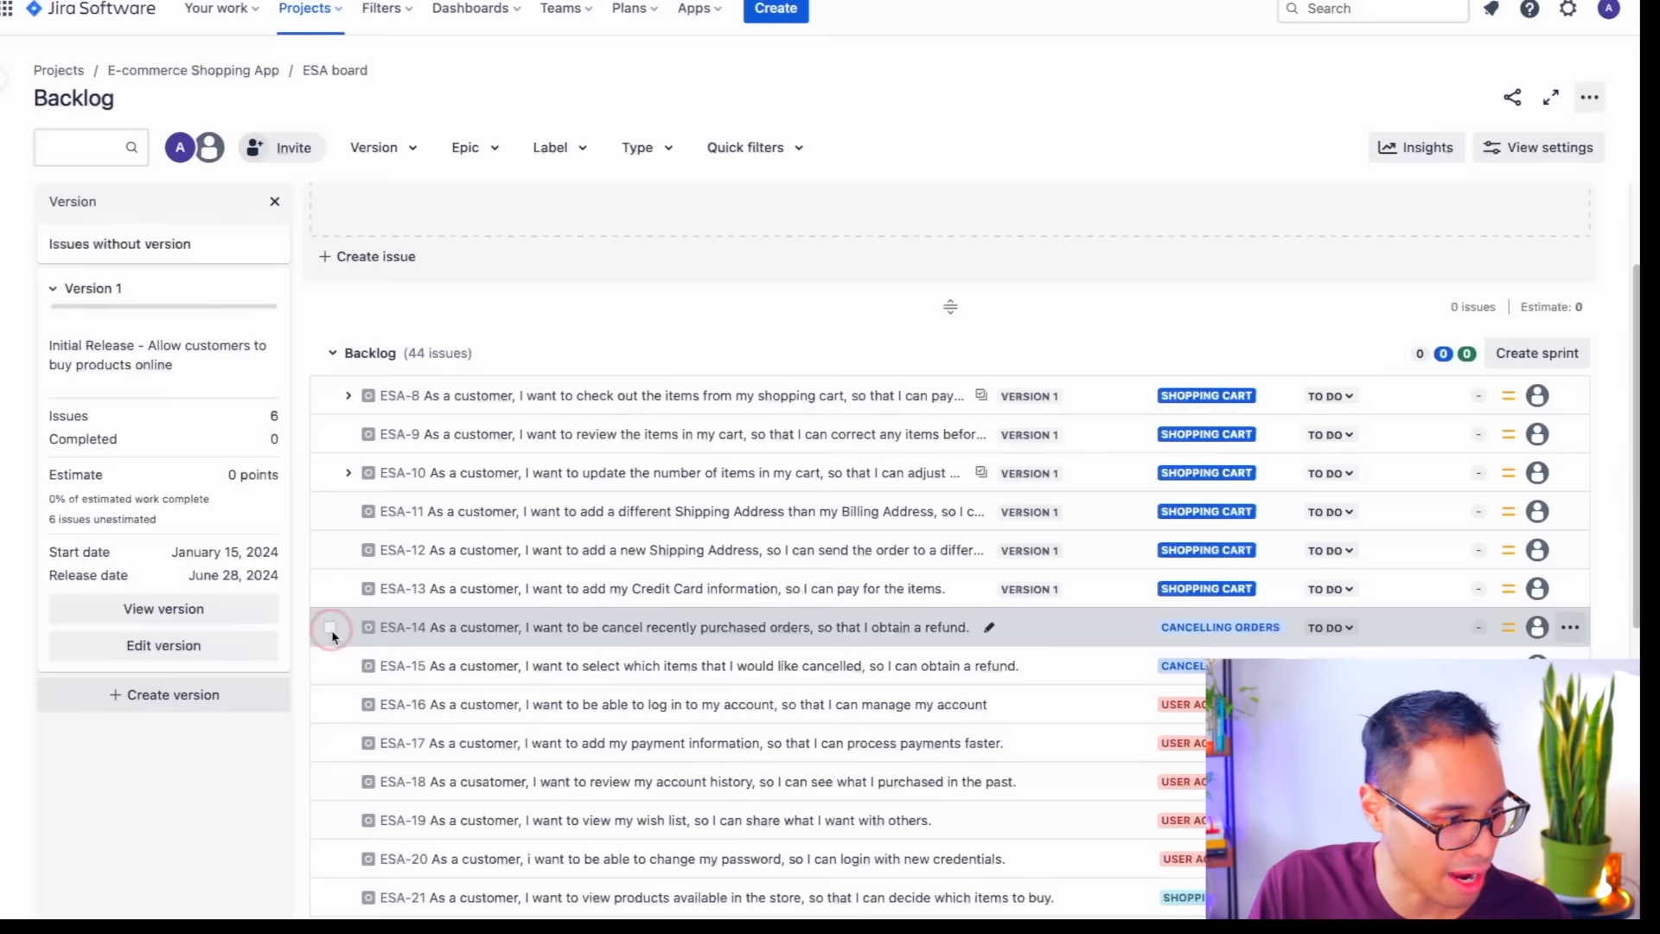
{"action": "left_click", "coordinate": [331, 631]}
{"action": "left_click", "coordinate": [329, 708]}
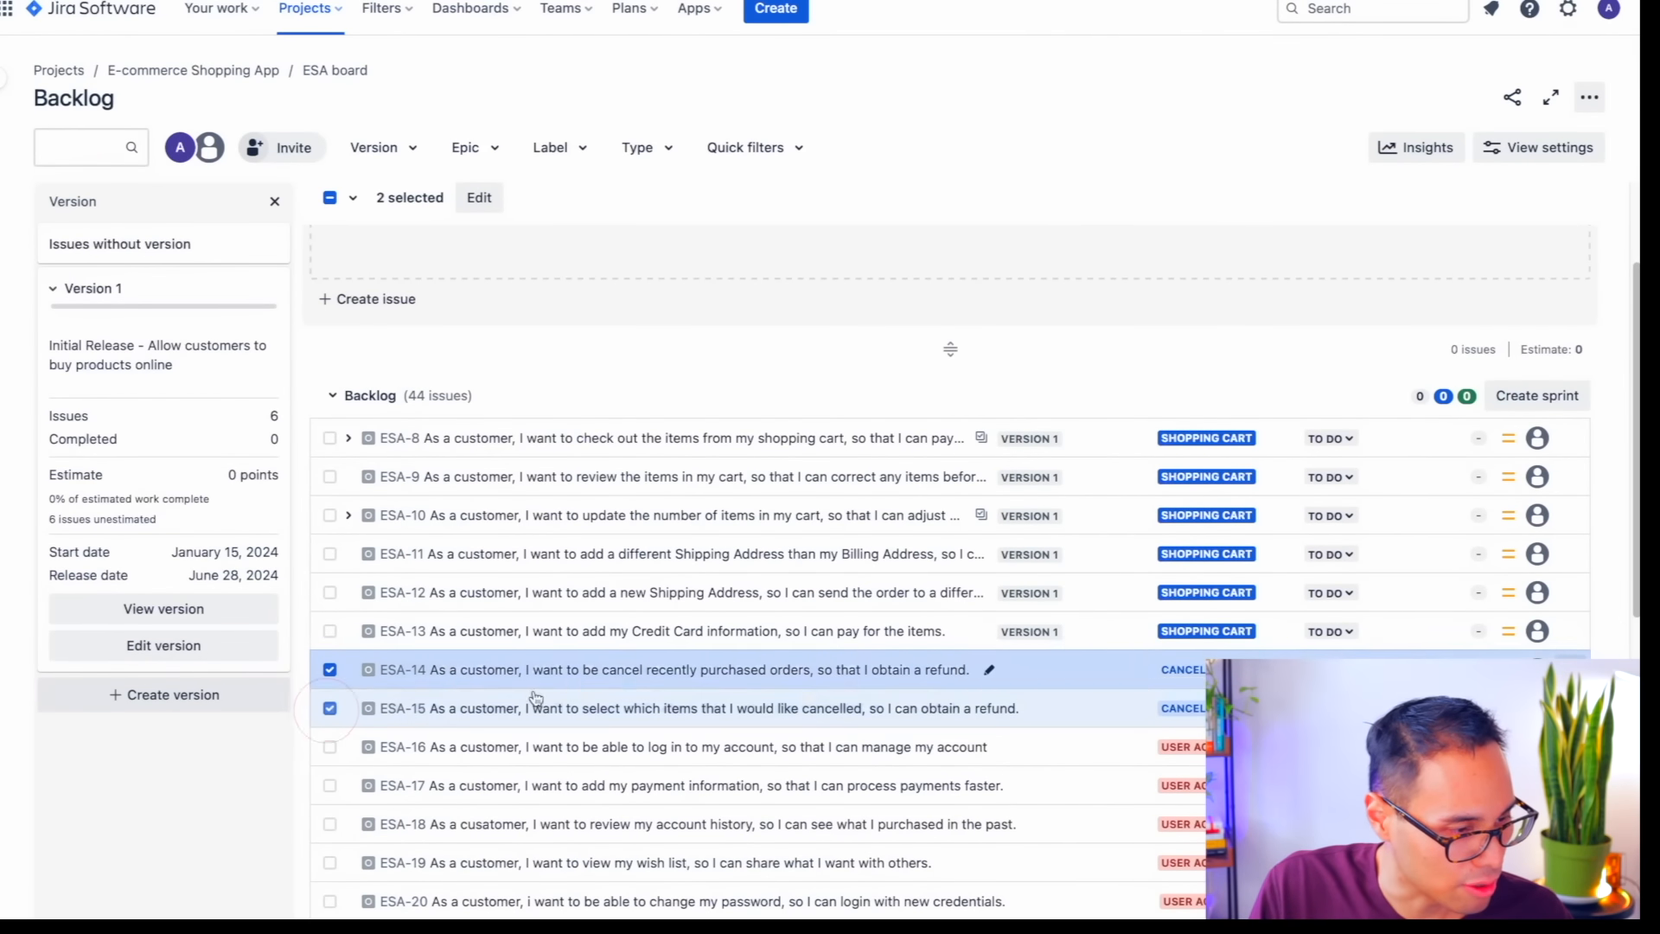
{"action": "left_click_drag", "start_coordinate": [473, 694], "coordinate": [64, 288]}
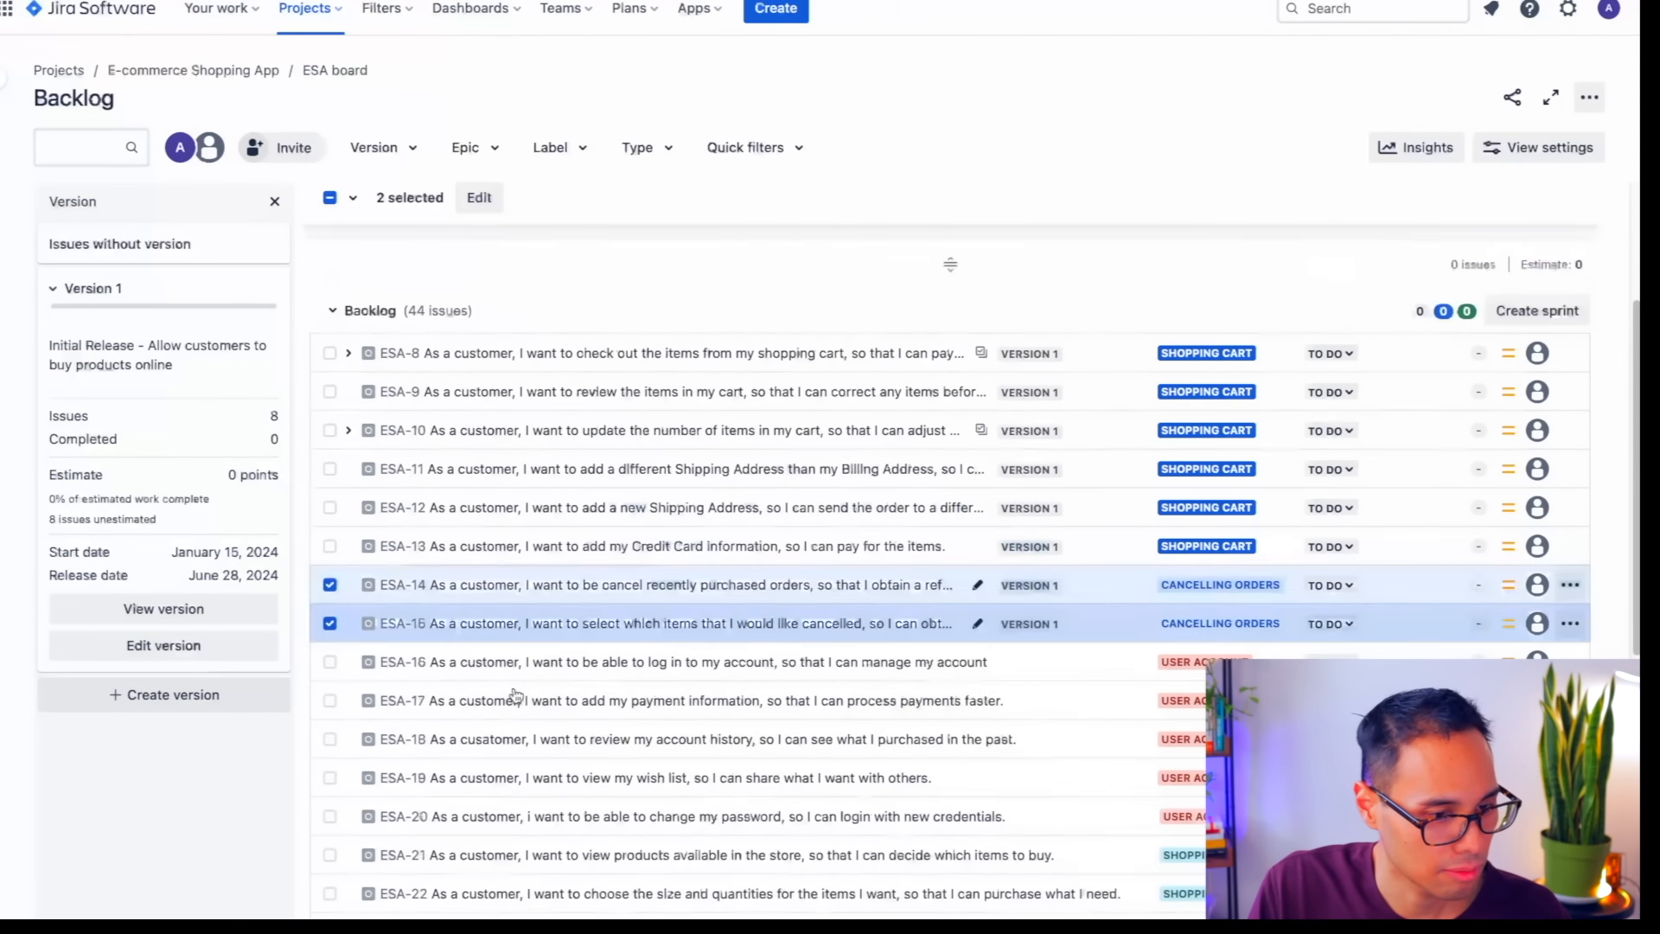
{"action": "scroll", "coordinate": [516, 696], "scroll_direction": "down", "scroll_amount": 1}
{"action": "left_click", "coordinate": [329, 511]}
{"action": "left_click", "coordinate": [330, 547]}
- Assign the Shopping Interface issues ESA-21 through ESA-24 to Version 1 and clear the selection
{"action": "scroll", "coordinate": [677, 657], "scroll_direction": "down", "scroll_amount": 1}
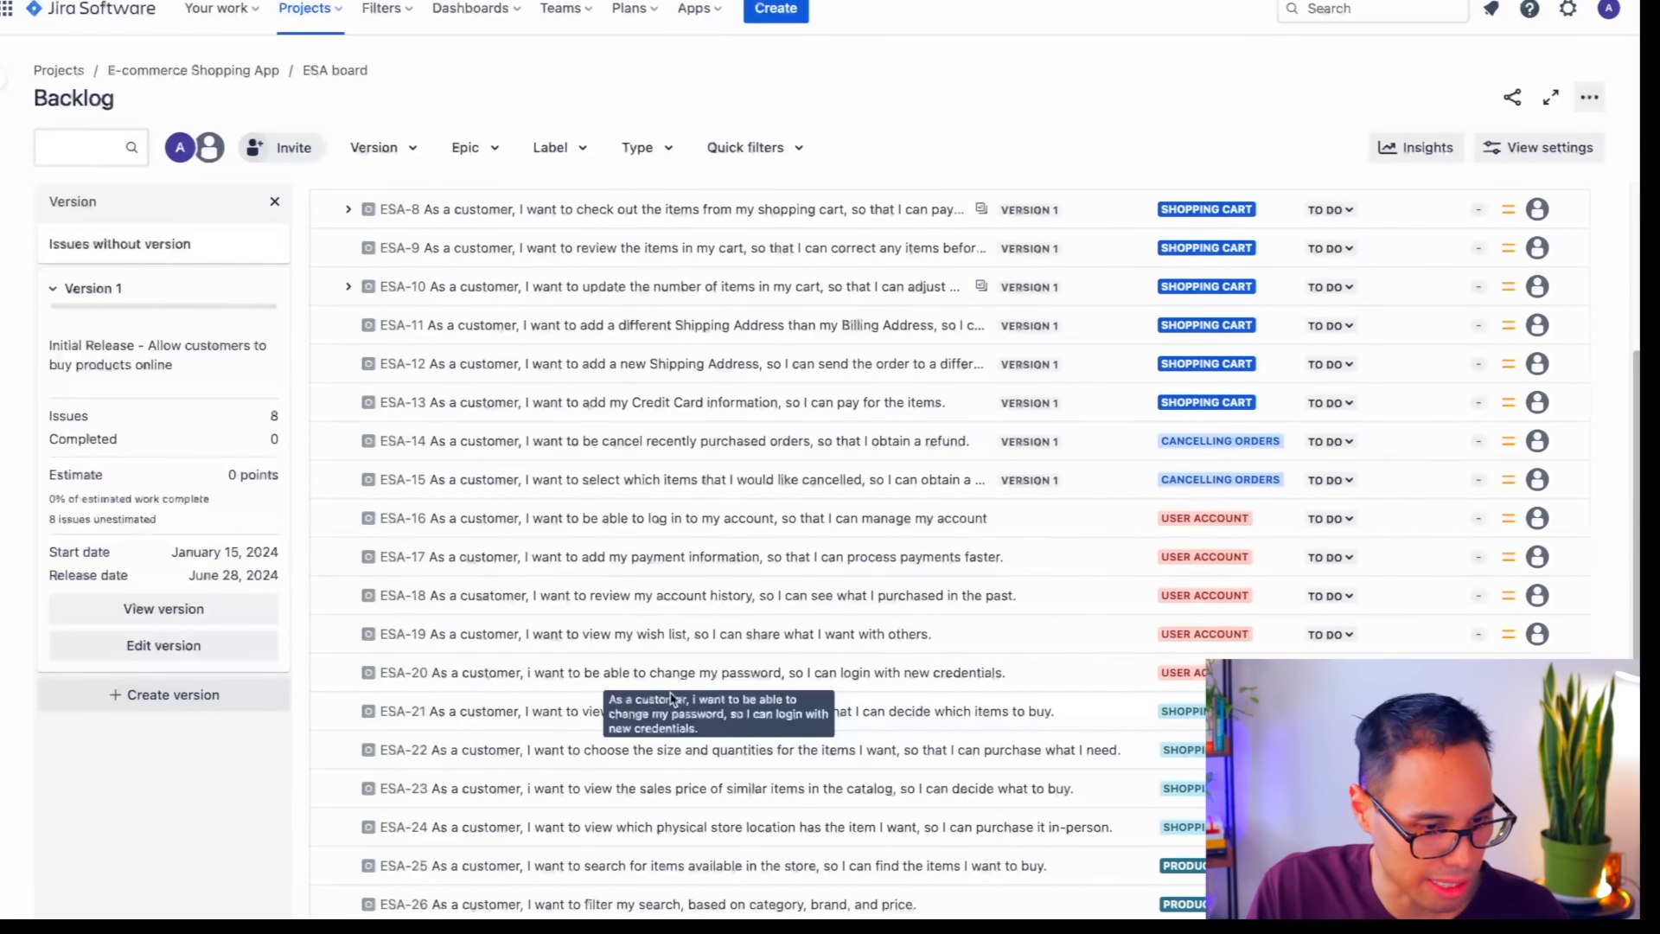
{"action": "left_click", "coordinate": [329, 710]}
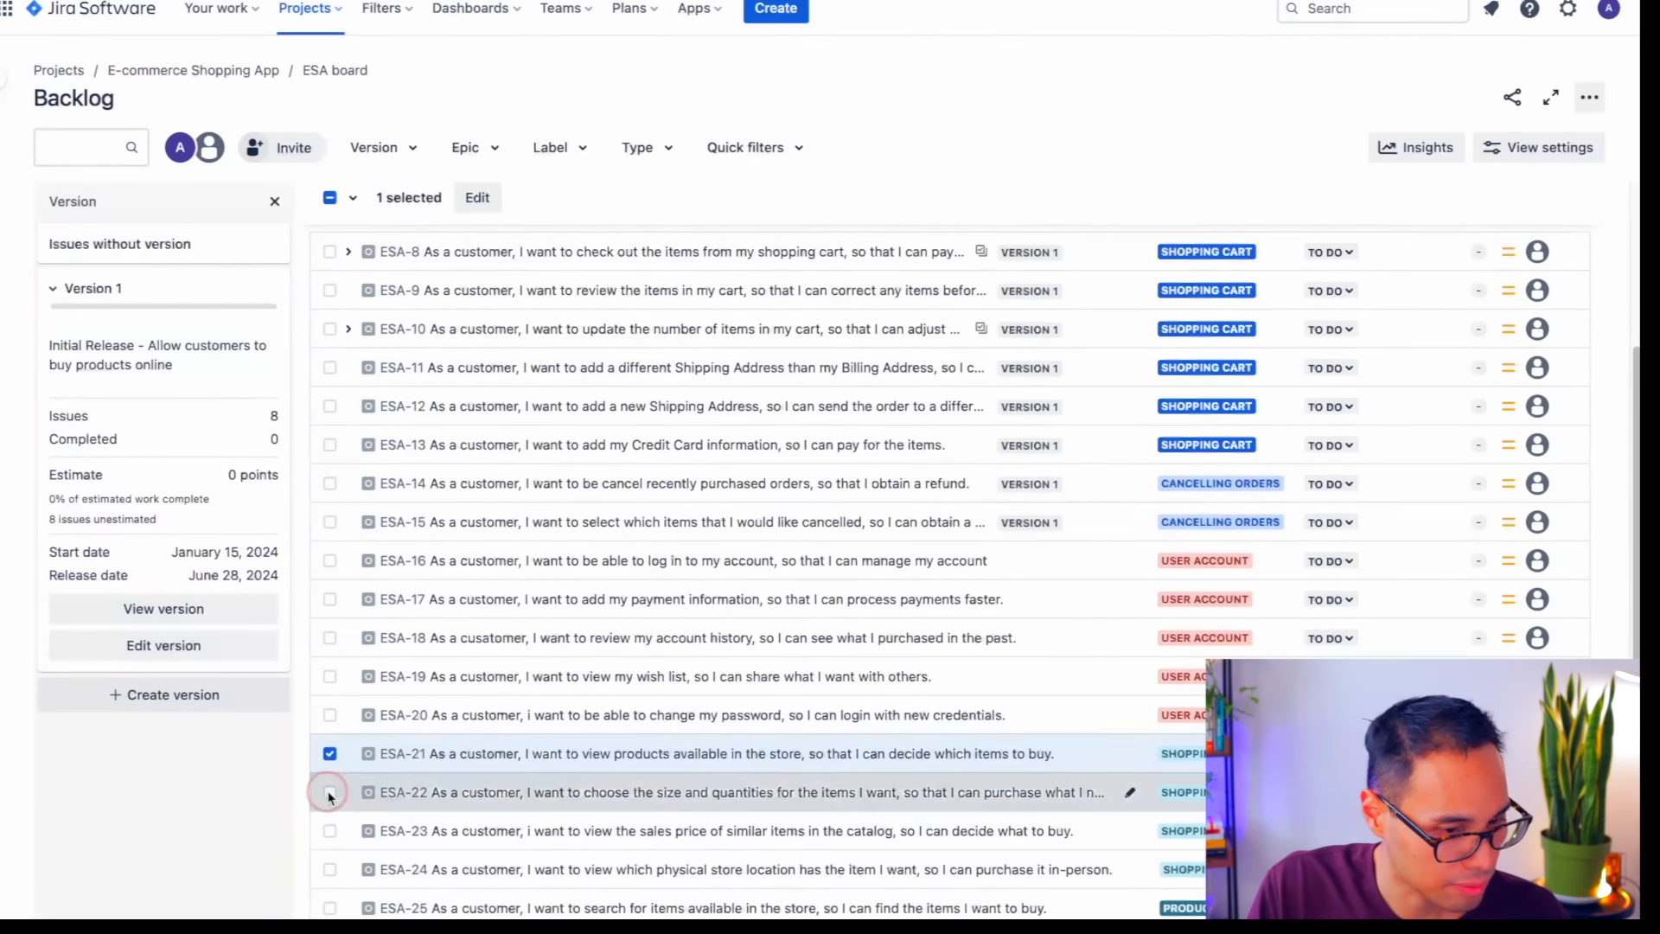
{"action": "left_click", "coordinate": [329, 792]}
{"action": "left_click", "coordinate": [329, 831]}
{"action": "left_click", "coordinate": [330, 869]}
{"action": "left_click_drag", "start_coordinate": [770, 792], "coordinate": [333, 417]}
{"action": "left_click", "coordinate": [329, 752]}
{"action": "left_click", "coordinate": [329, 791]}
{"action": "left_click", "coordinate": [330, 830]}
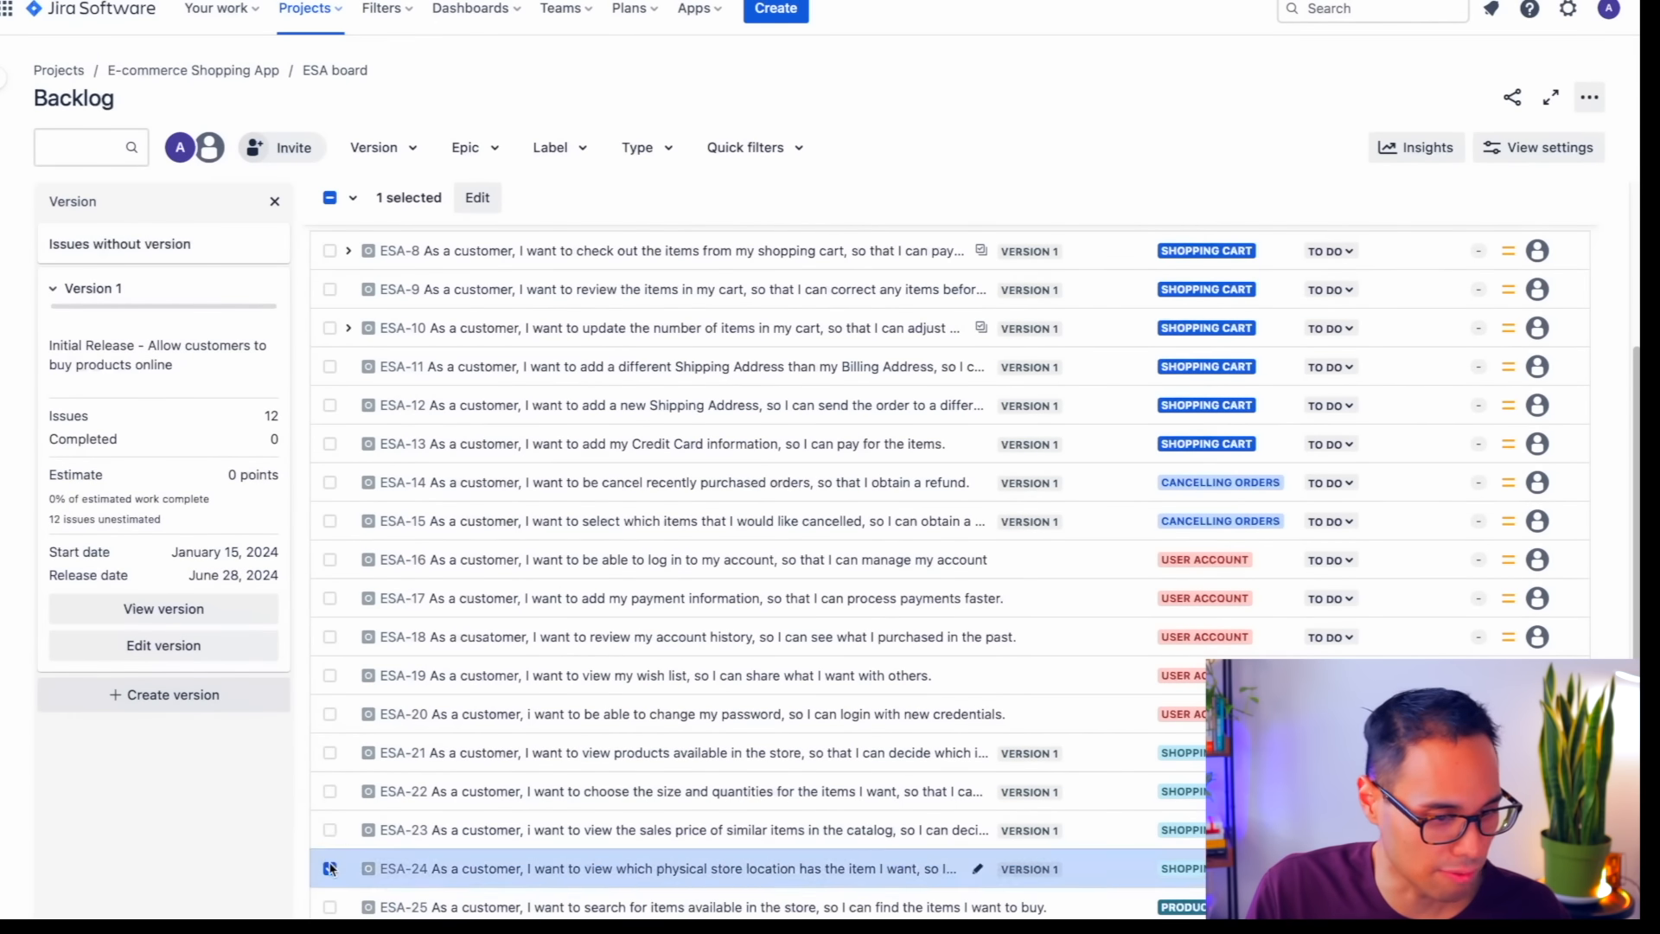
{"action": "scroll", "coordinate": [329, 868], "scroll_direction": "down", "scroll_amount": 1}
{"action": "scroll", "coordinate": [955, 389], "scroll_direction": "up", "scroll_amount": 3}
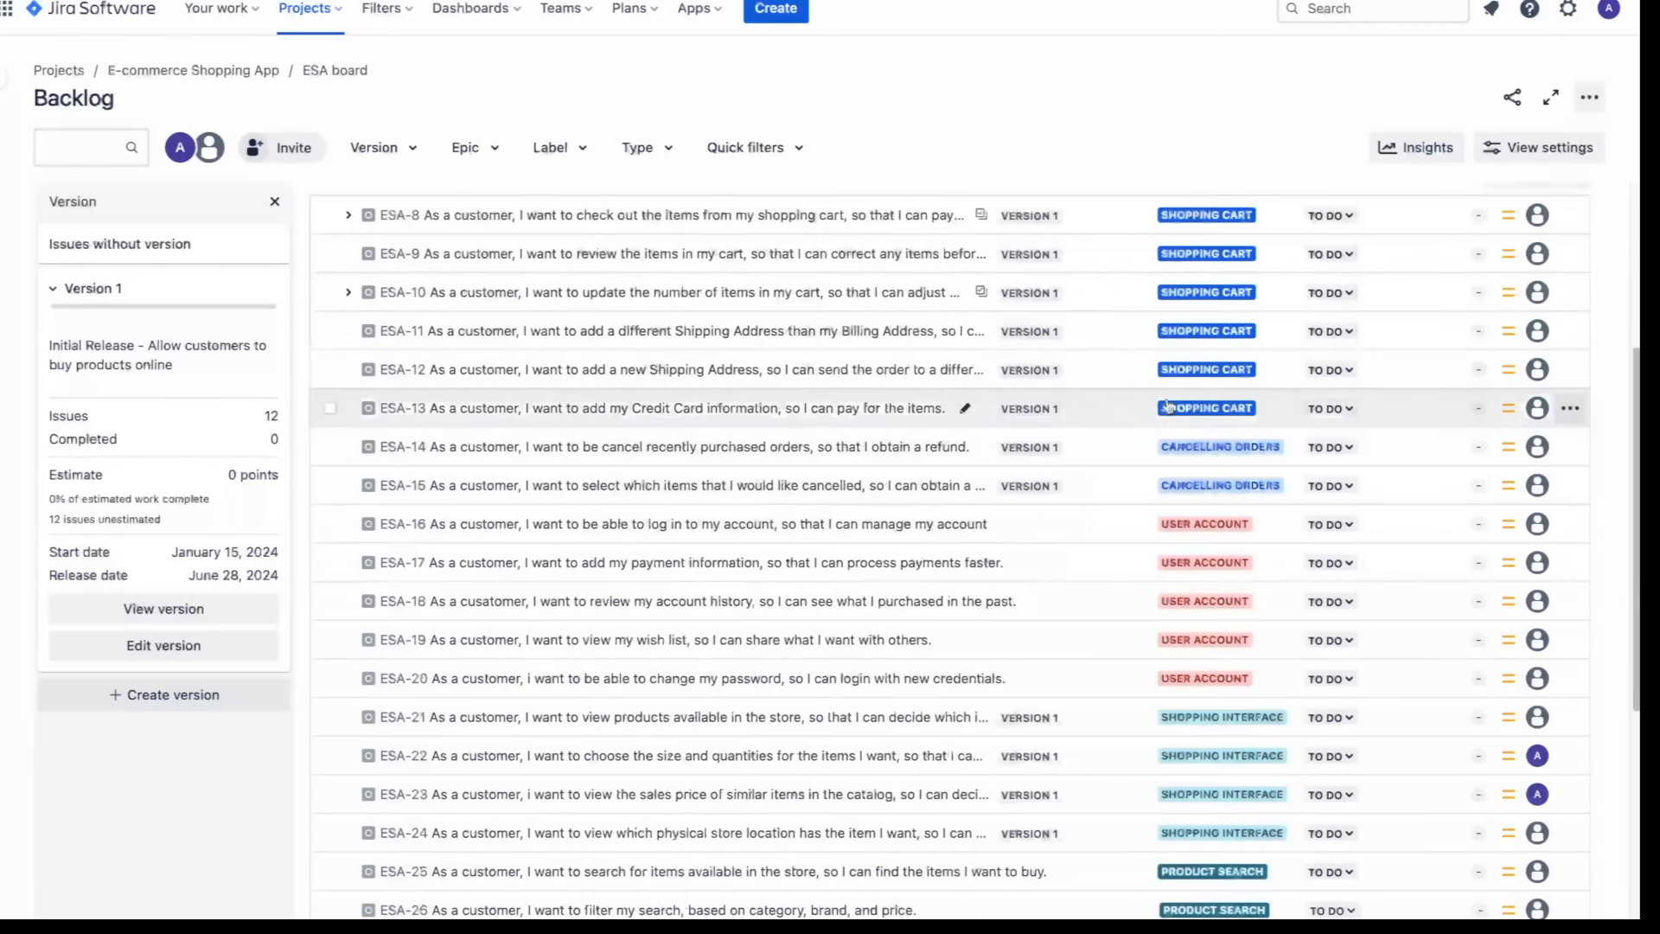
{"action": "scroll", "coordinate": [1245, 432], "scroll_direction": "down", "scroll_amount": 1}
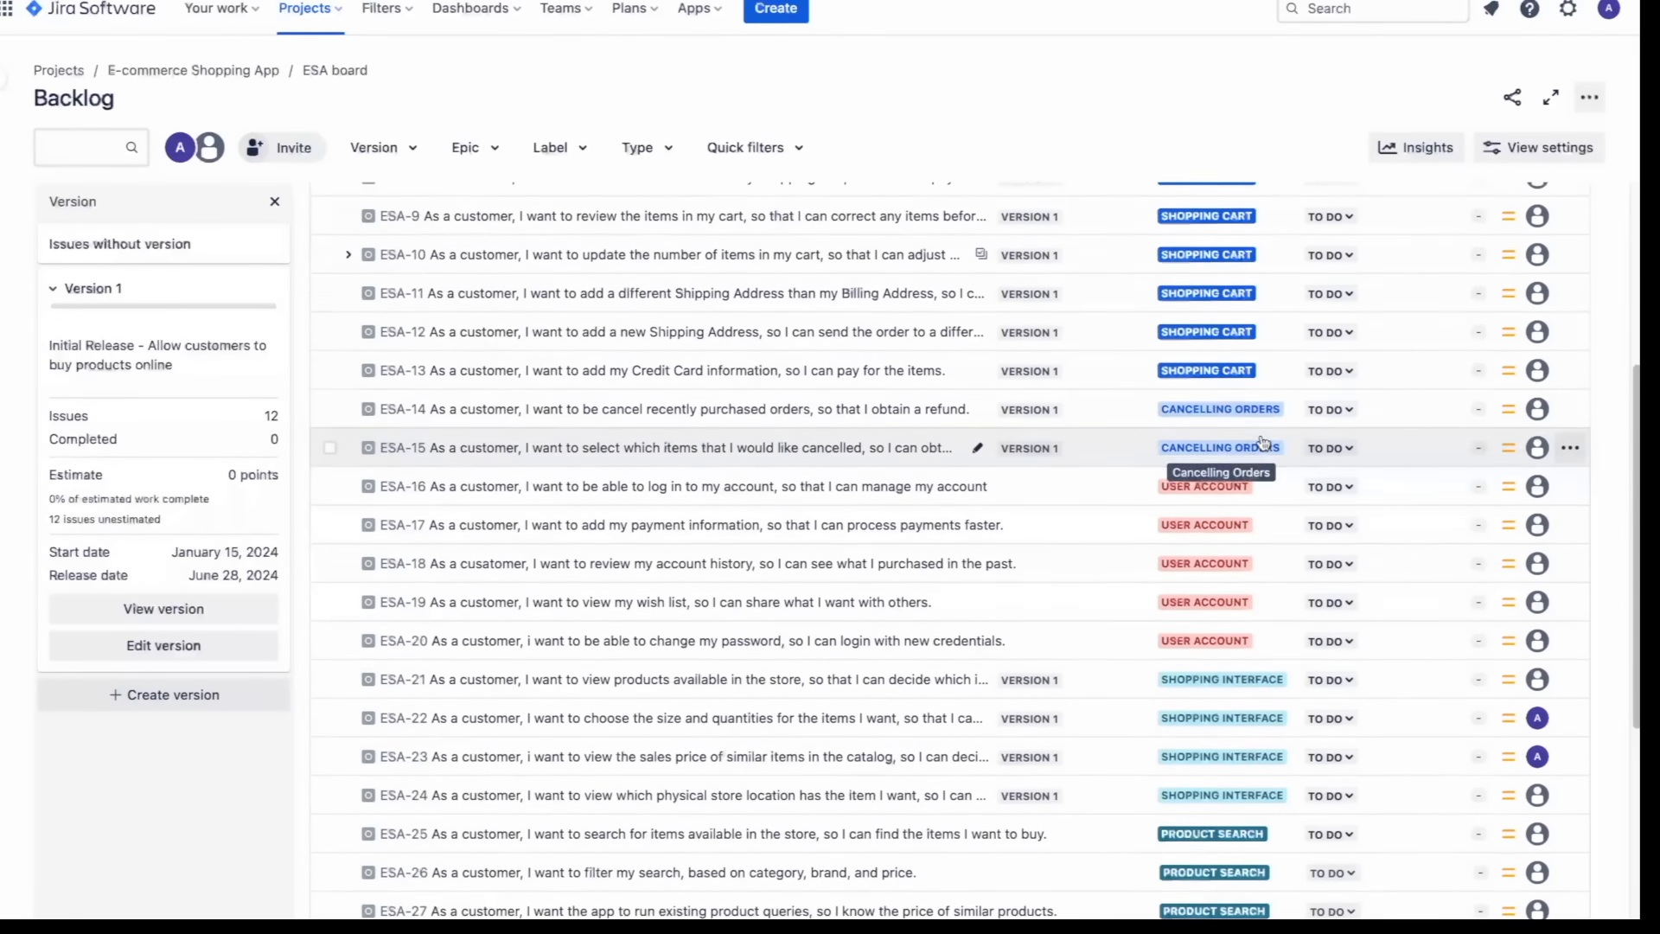
{"action": "scroll", "coordinate": [1262, 443], "scroll_direction": "down", "scroll_amount": 2}
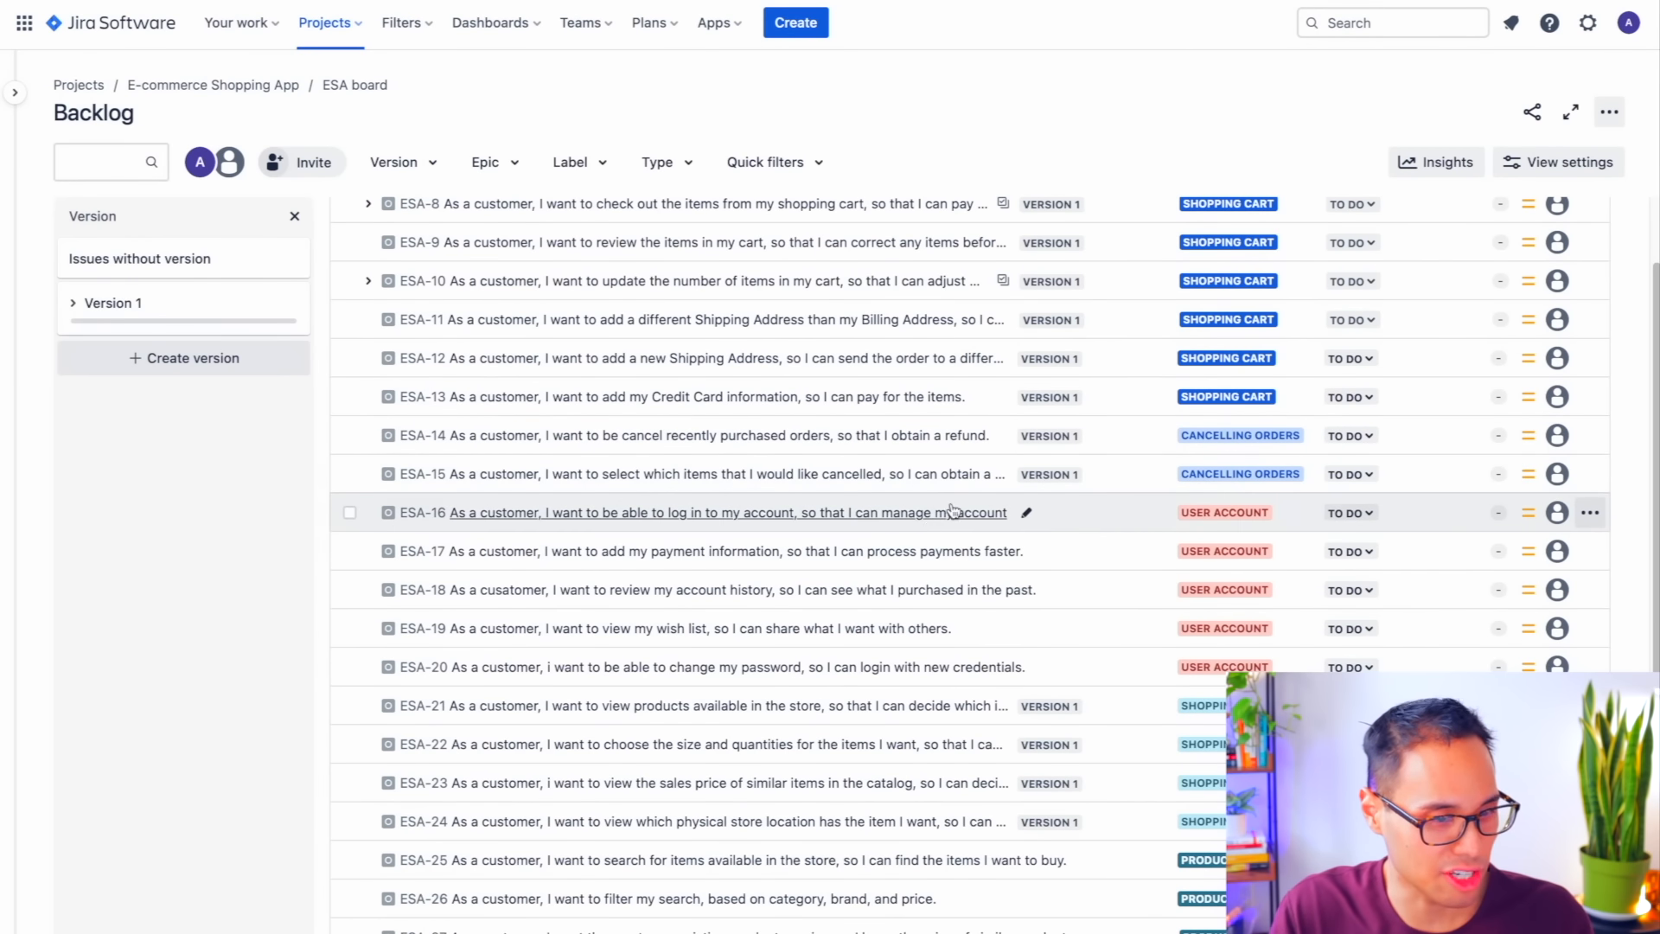
{"action": "scroll", "coordinate": [1215, 556], "scroll_direction": "down", "scroll_amount": 1}
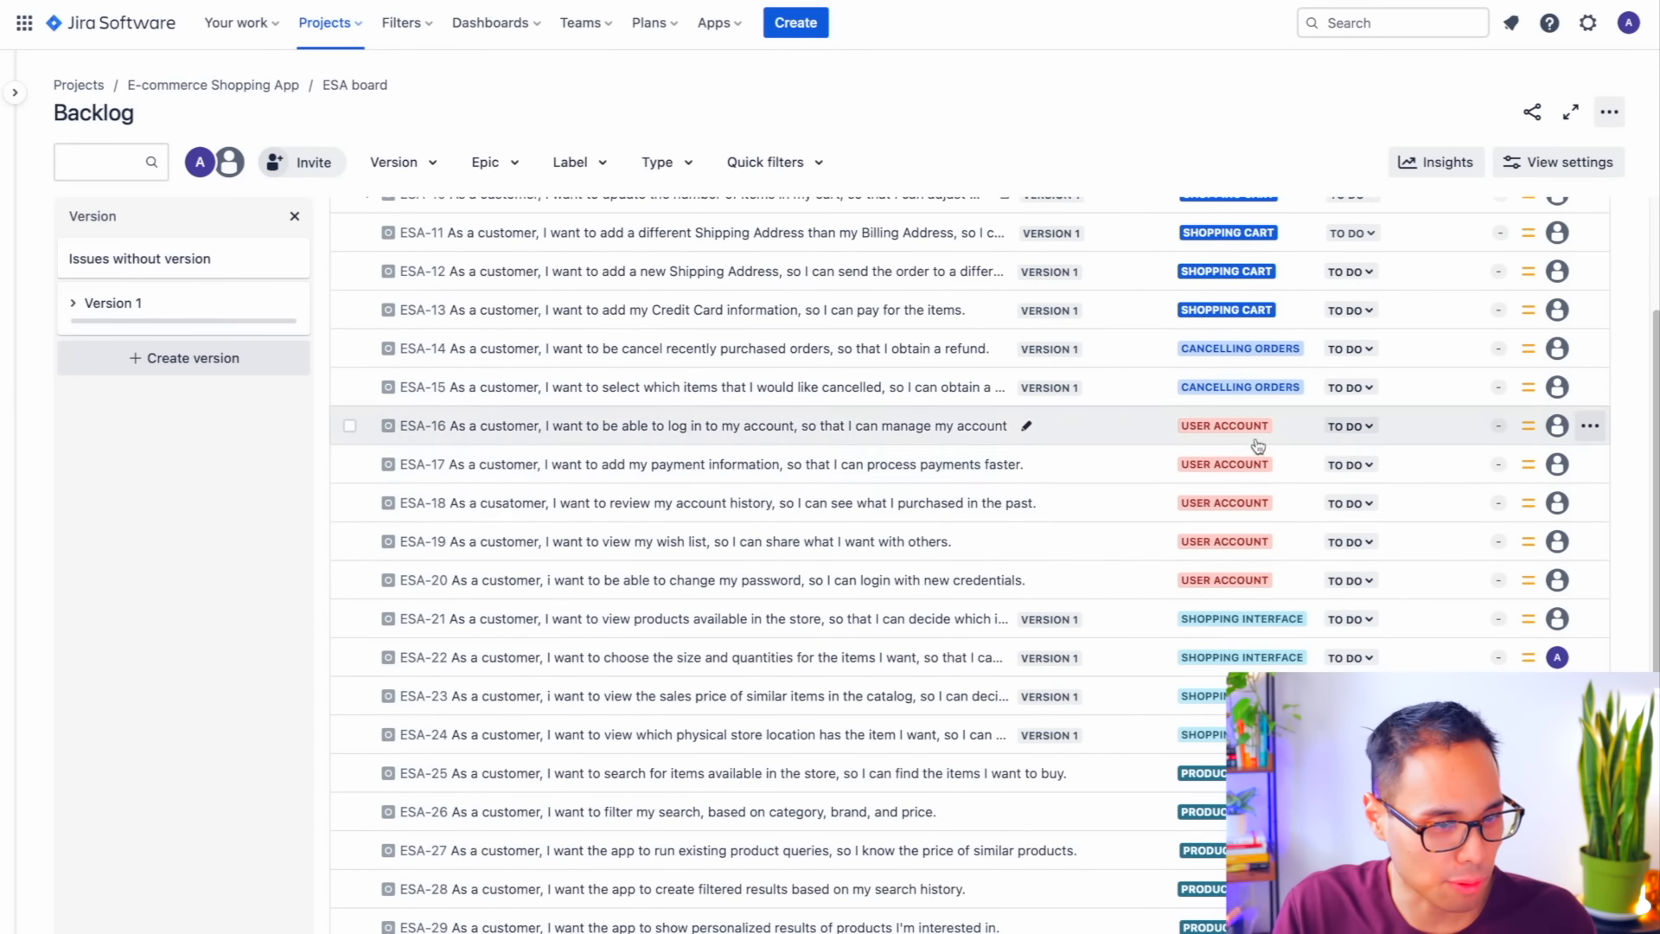
- Start a new version named Version 2.0 with a start date of 7/8/2024
{"action": "scroll", "coordinate": [1251, 544], "scroll_direction": "down", "scroll_amount": 2}
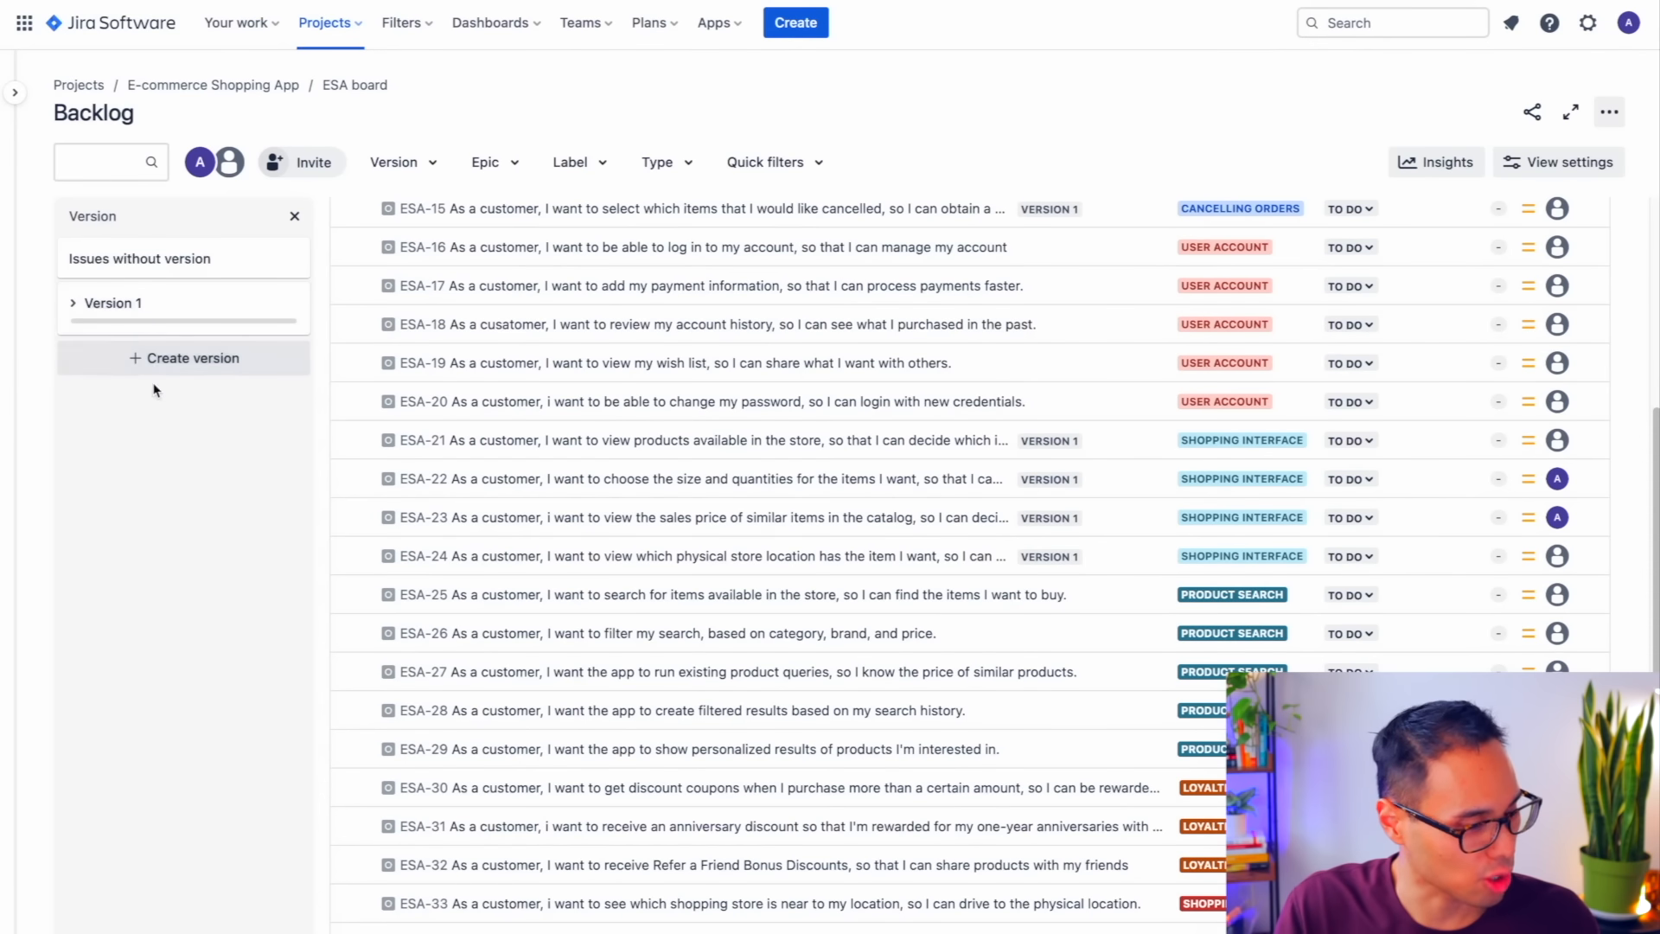
{"action": "left_click", "coordinate": [198, 367]}
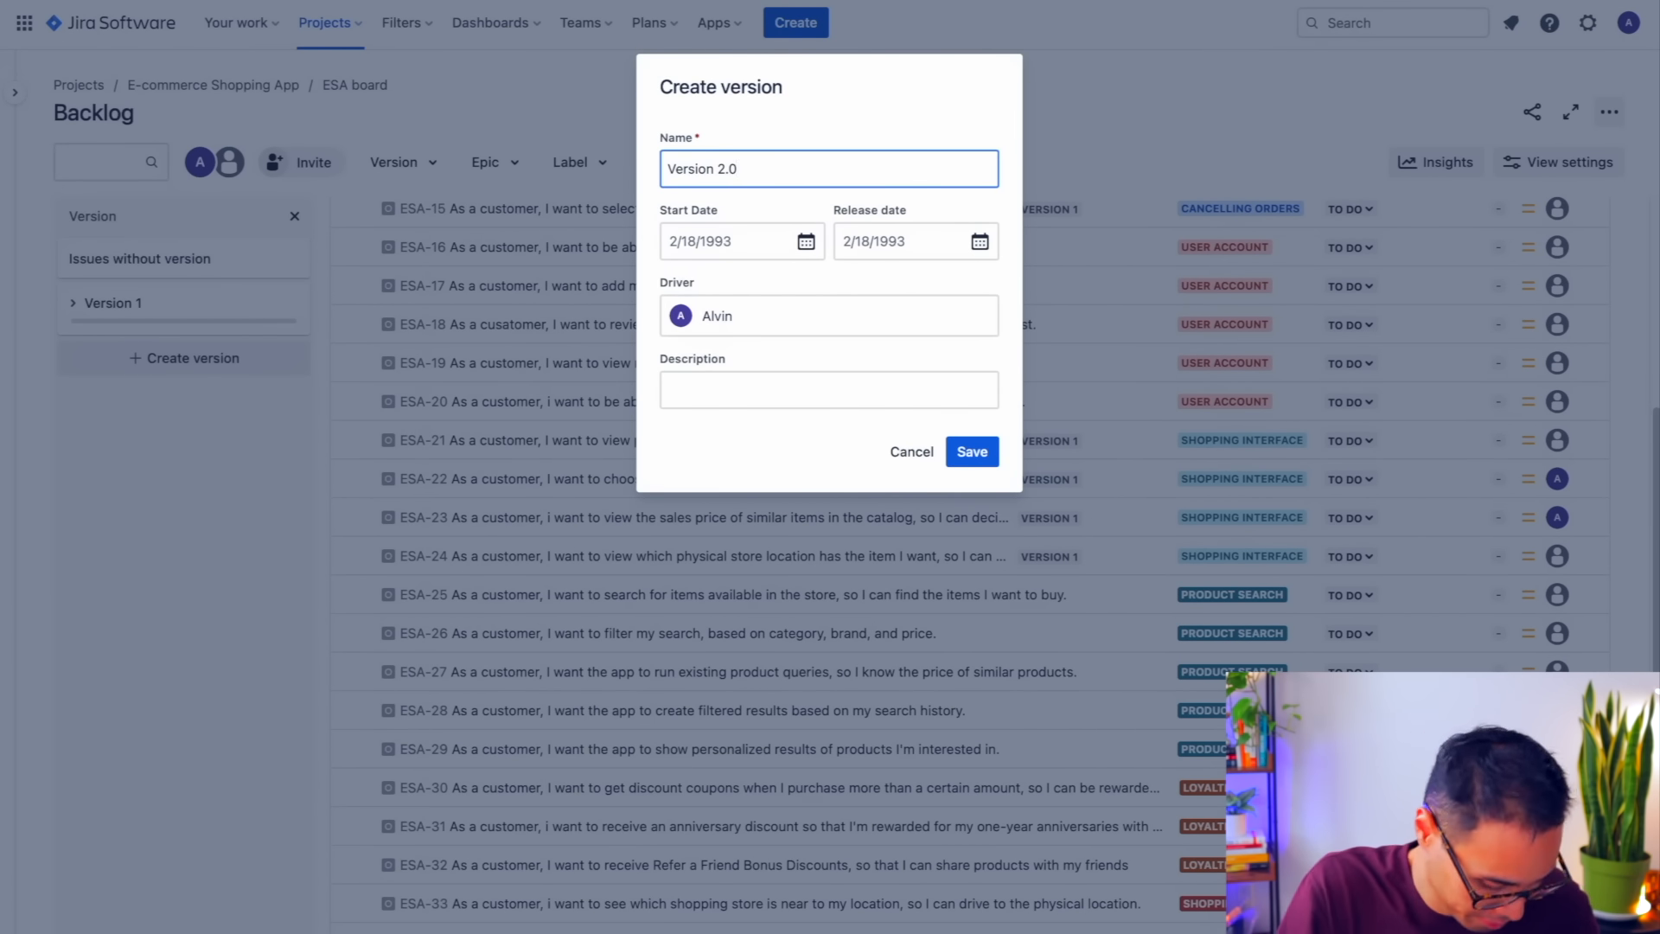
{"action": "left_click", "coordinate": [724, 245]}
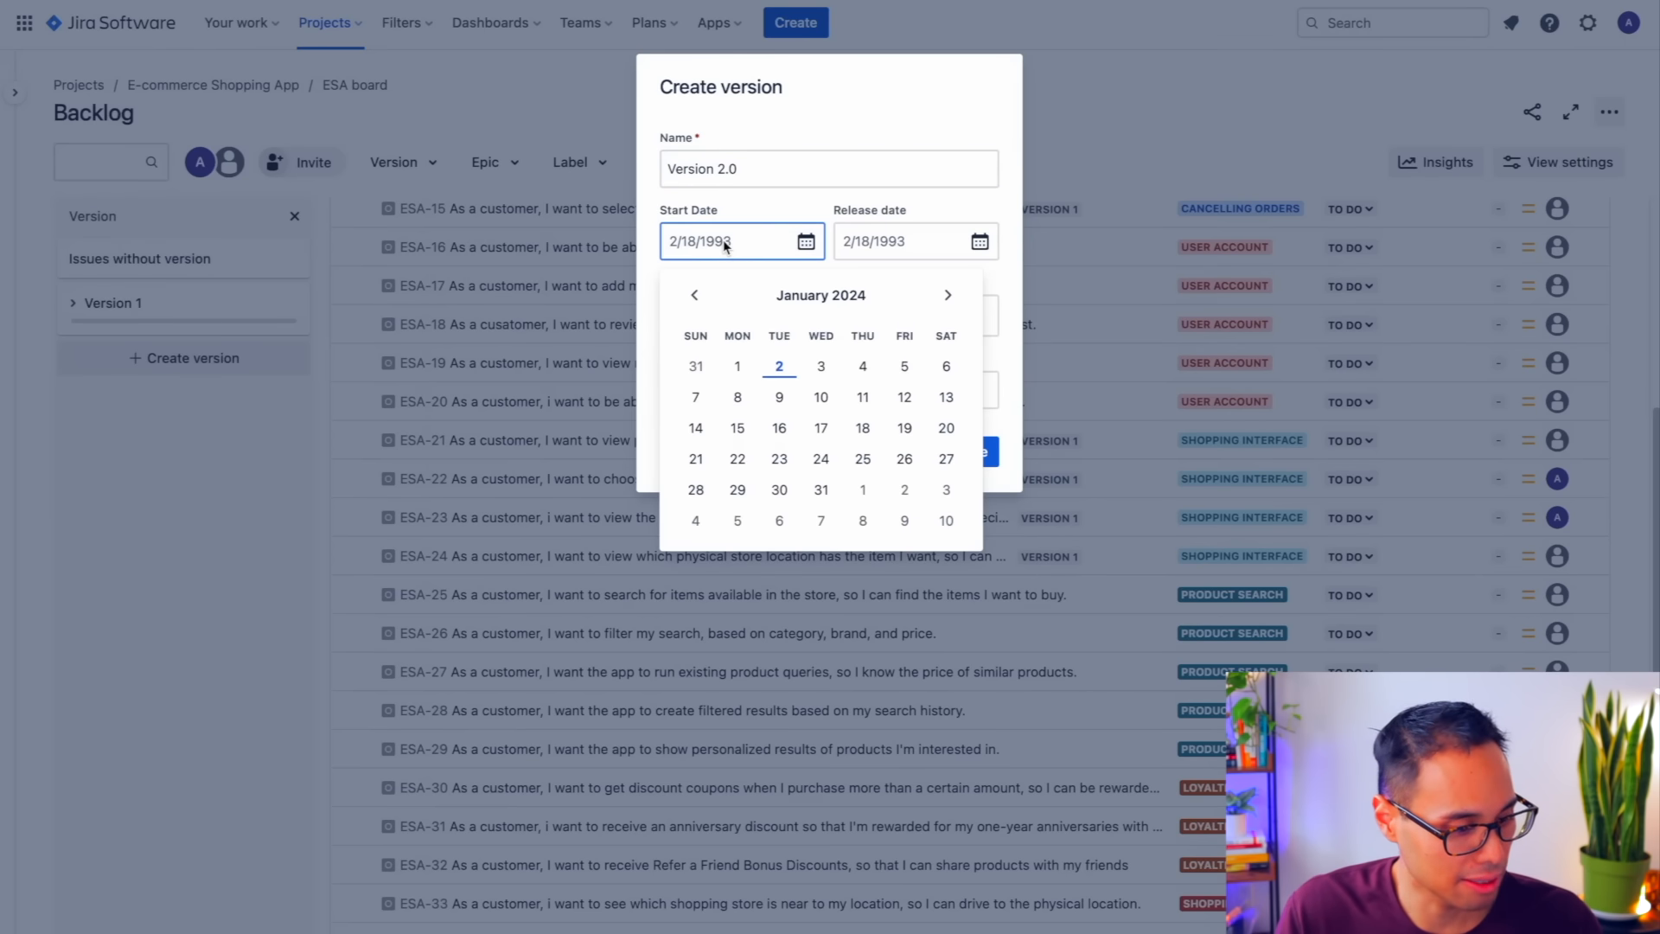
{"action": "left_click", "coordinate": [952, 297]}
{"action": "left_click", "coordinate": [950, 296]}
{"action": "left_click", "coordinate": [950, 296]}
{"action": "left_click", "coordinate": [950, 296]}
{"action": "left_click", "coordinate": [949, 297]}
{"action": "left_click", "coordinate": [950, 297]}
{"action": "left_click", "coordinate": [737, 397]}
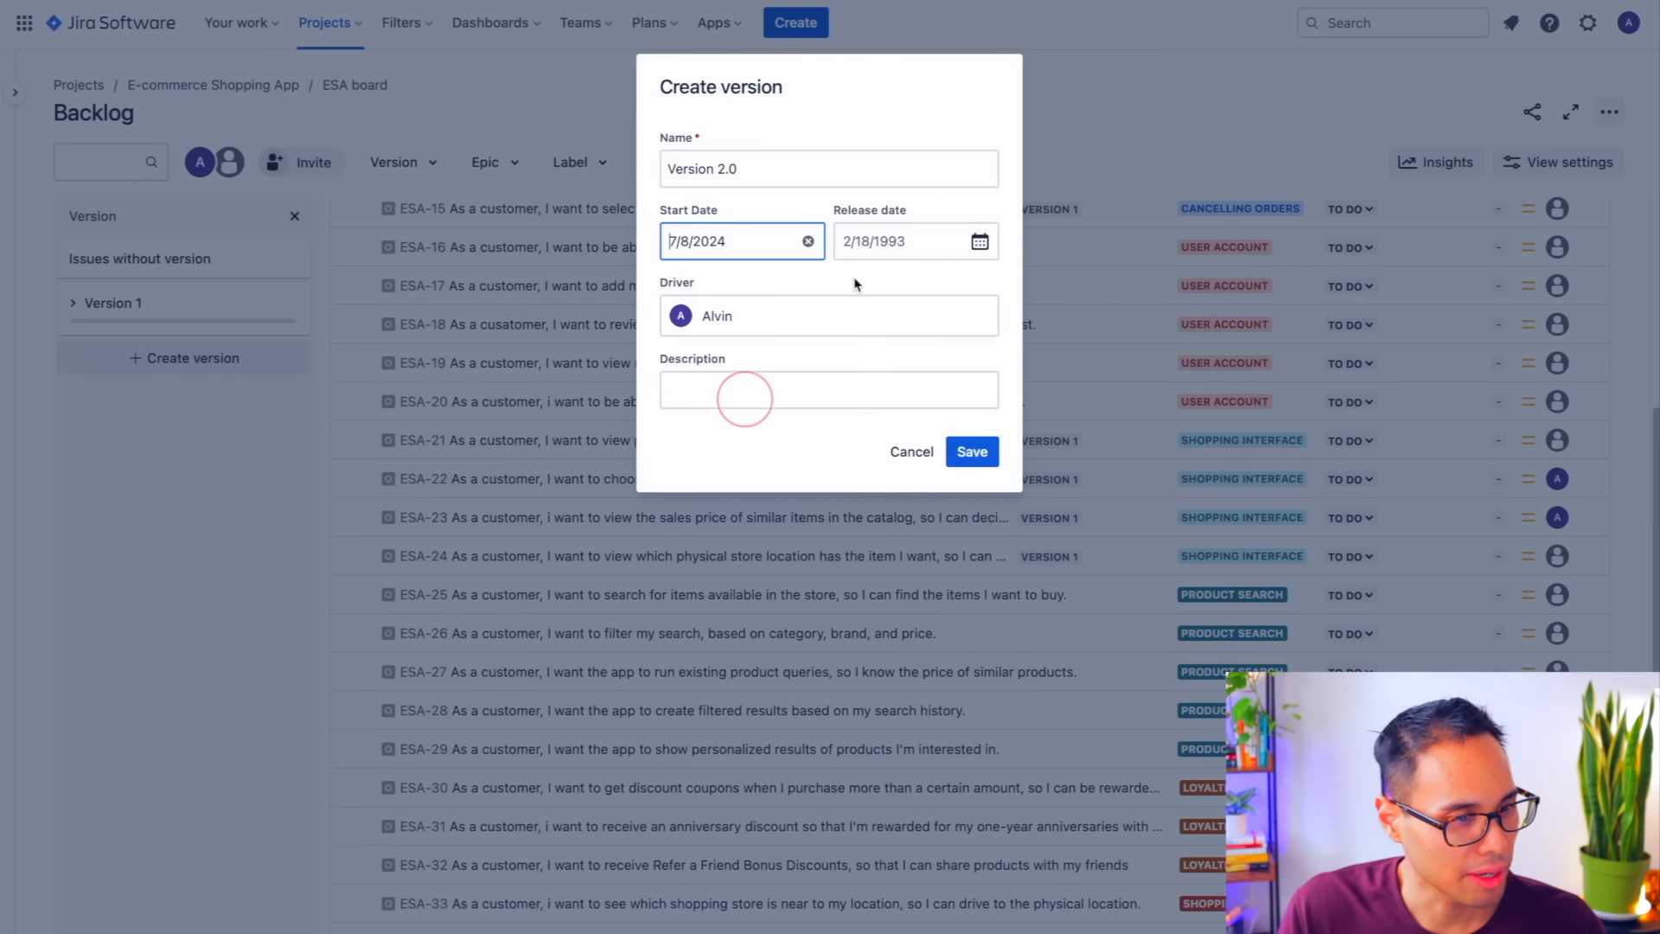
- Set the release date to 9/30/2024, describe it as "Beta Releases - User Accounts & Product Searches", and save the version
{"action": "left_click", "coordinate": [891, 250]}
{"action": "left_click", "coordinate": [1122, 295]}
{"action": "left_click", "coordinate": [1122, 296]}
{"action": "left_click", "coordinate": [1122, 295]}
{"action": "left_click", "coordinate": [1122, 295]}
{"action": "left_click", "coordinate": [1122, 296]}
{"action": "left_click", "coordinate": [1122, 295]}
{"action": "left_click", "coordinate": [1122, 295]}
{"action": "left_click", "coordinate": [1122, 296]}
{"action": "left_click", "coordinate": [911, 490]}
{"action": "left_click", "coordinate": [783, 391]}
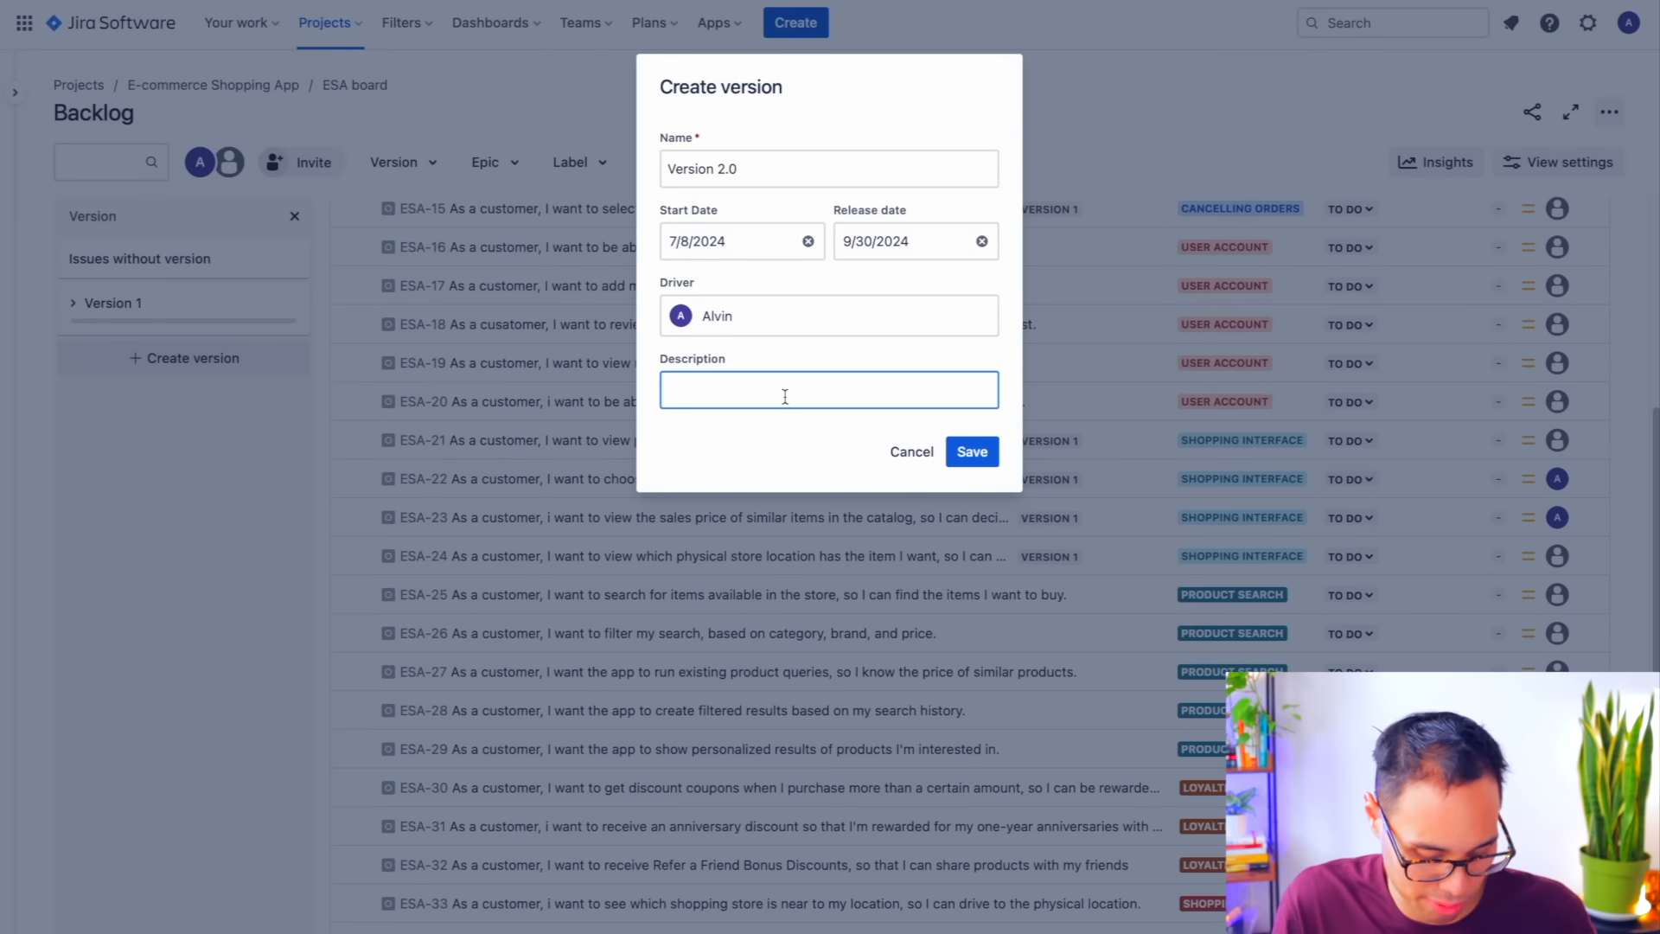
{"action": "type", "text": "Beta Releases - User Accounts & Product Searches"}
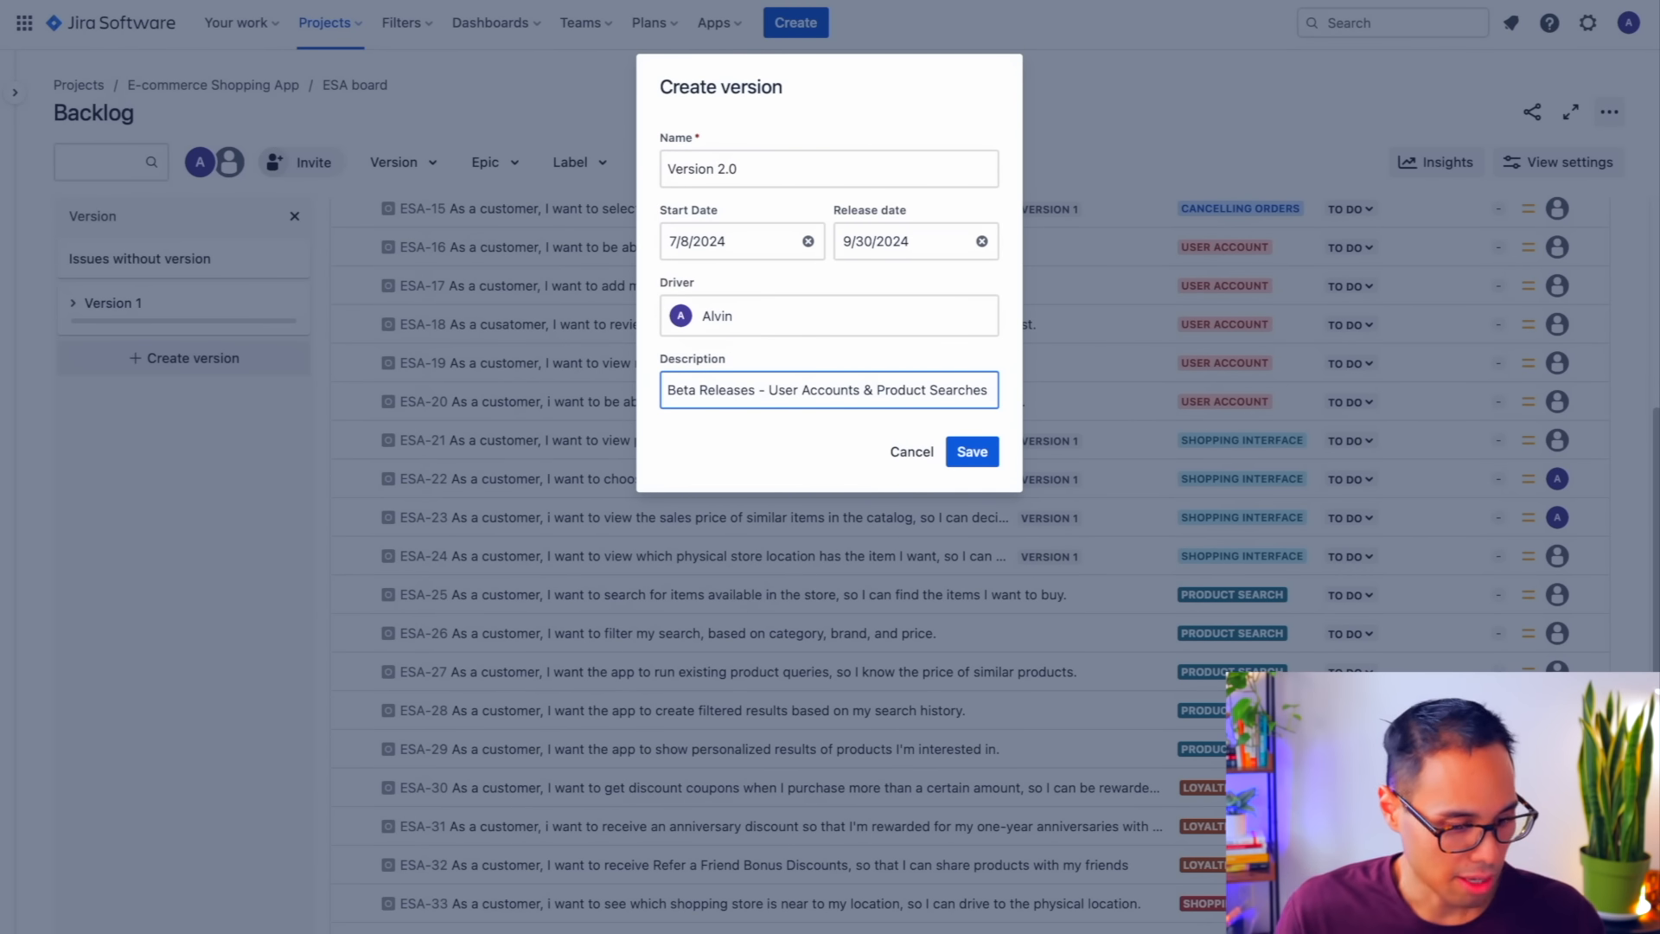
{"action": "left_click", "coordinate": [972, 453]}
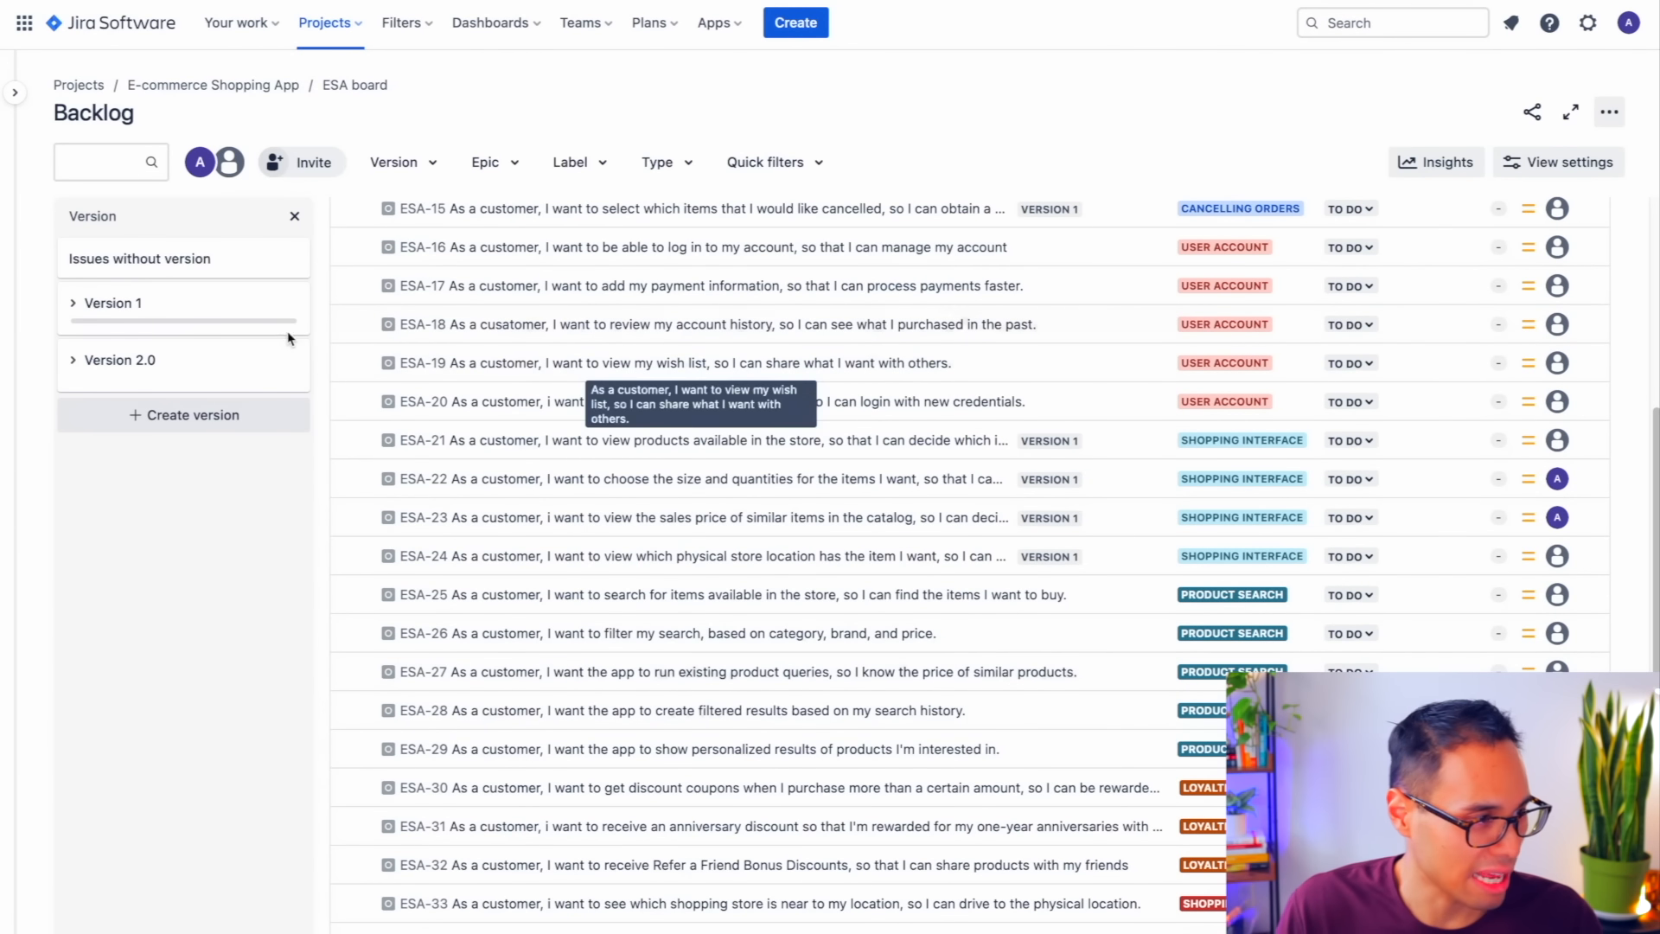
- Assign the User Account issues ESA-16 through ESA-20 to Version 2.0 together and clear the selection
{"action": "scroll", "coordinate": [345, 274], "scroll_direction": "up", "scroll_amount": 1}
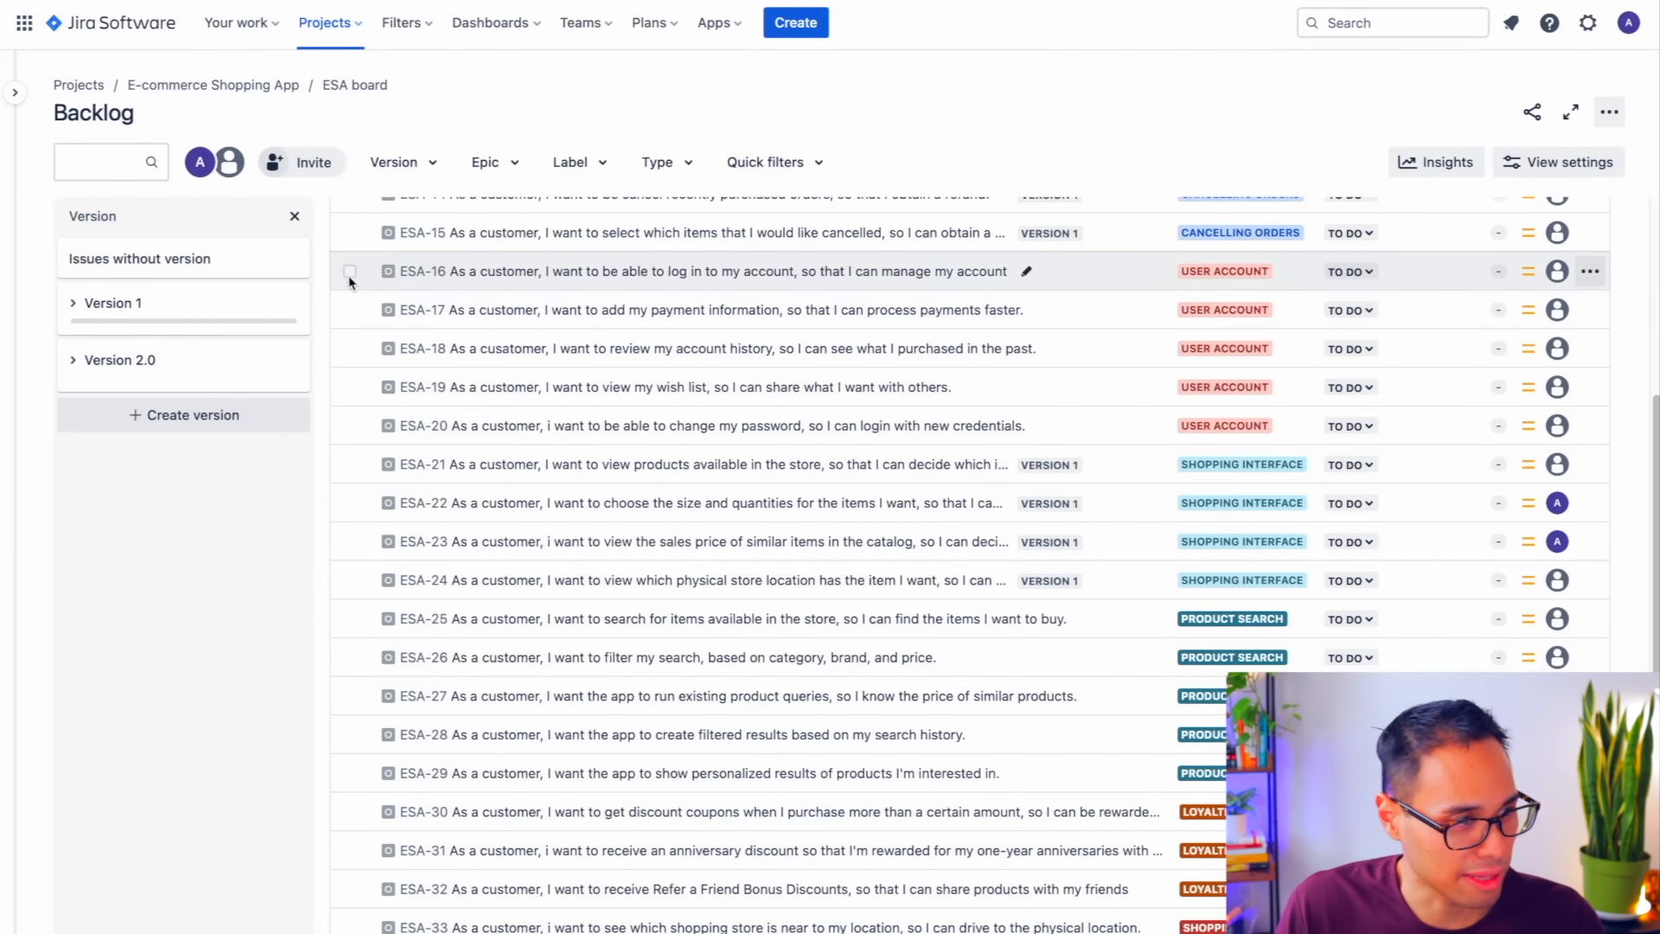
{"action": "left_click", "coordinate": [348, 270]}
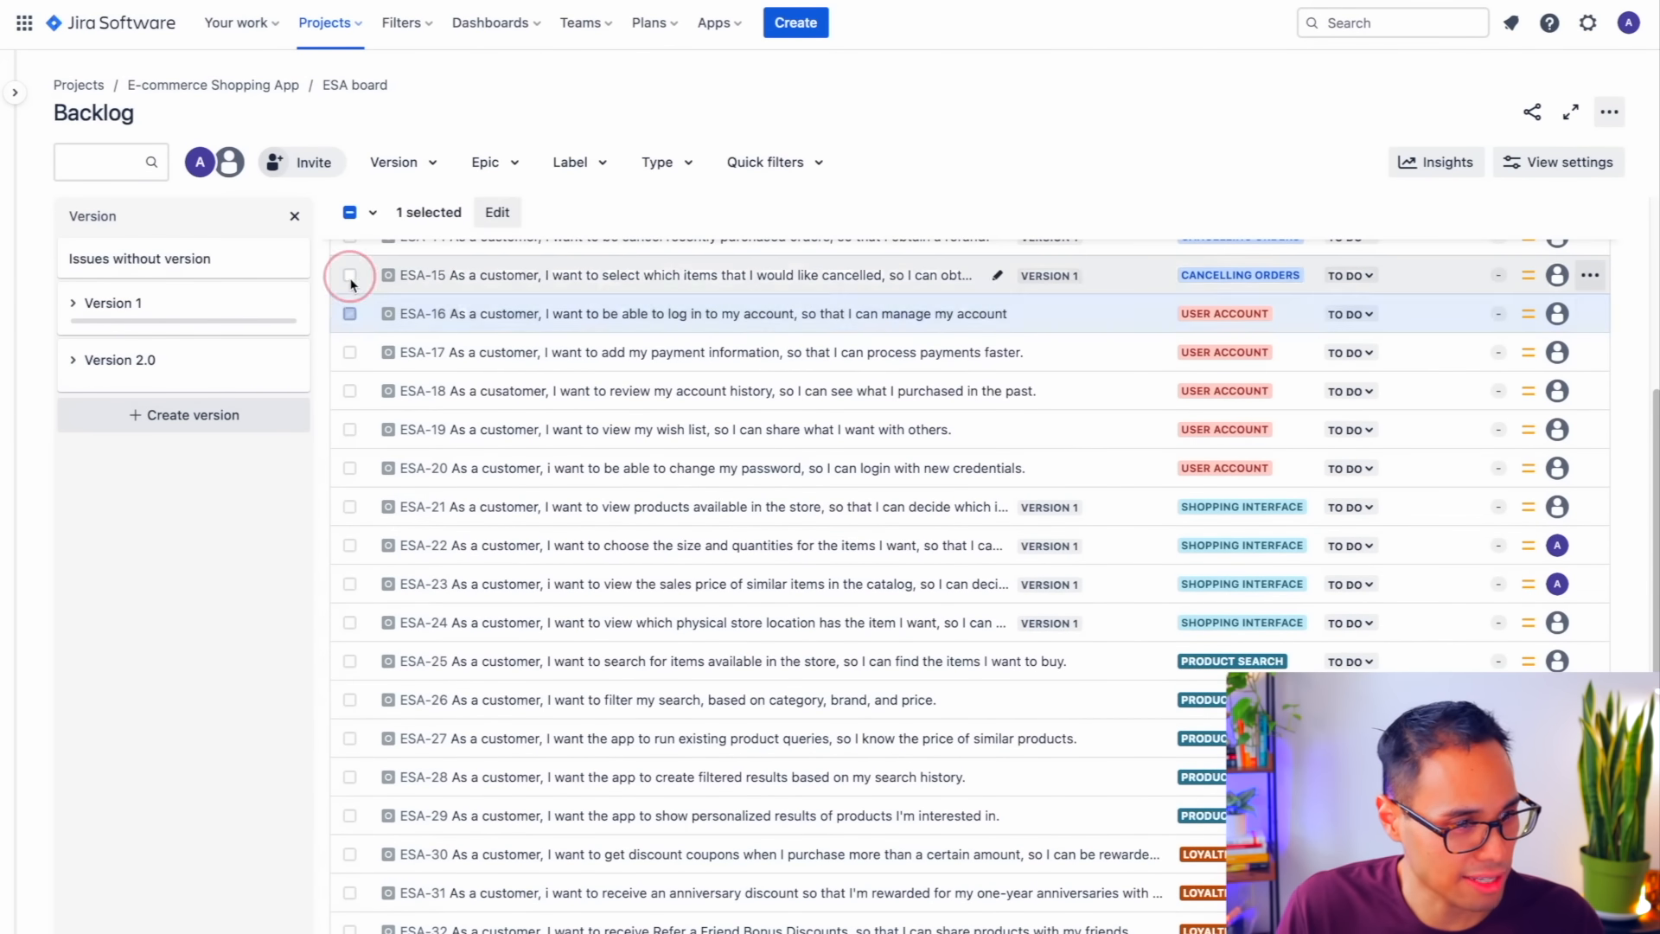
{"action": "left_click", "coordinate": [349, 353]}
{"action": "left_click", "coordinate": [350, 391]}
{"action": "left_click", "coordinate": [350, 429]}
{"action": "left_click", "coordinate": [350, 468]}
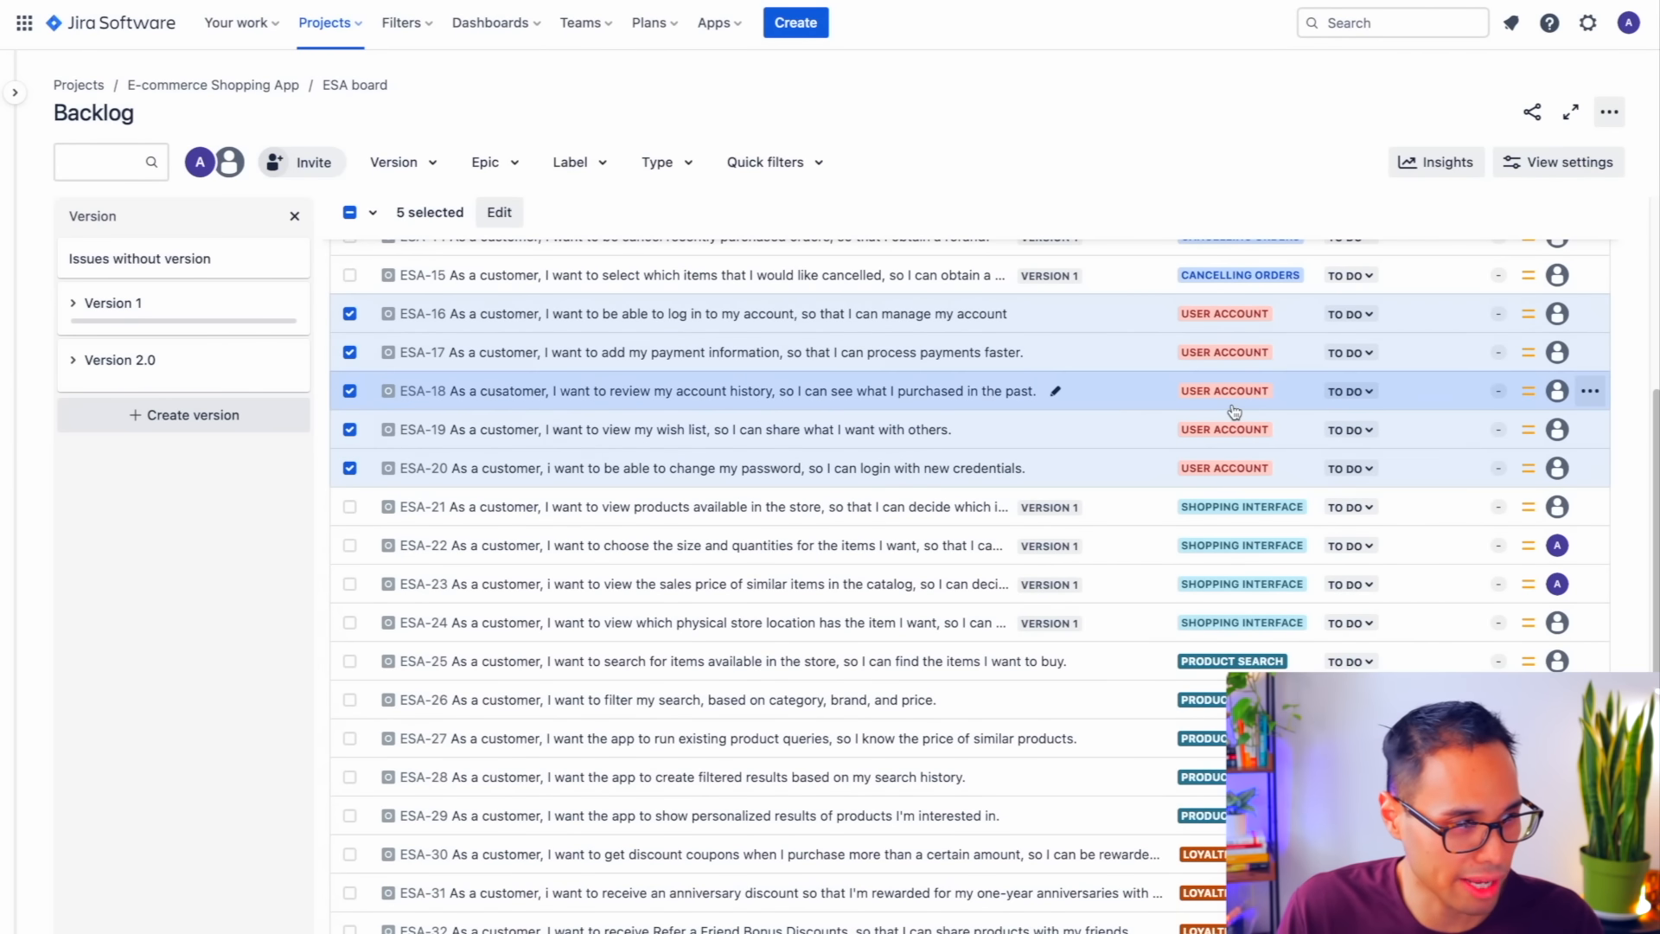
{"action": "left_click_drag", "start_coordinate": [1236, 411], "coordinate": [125, 360]}
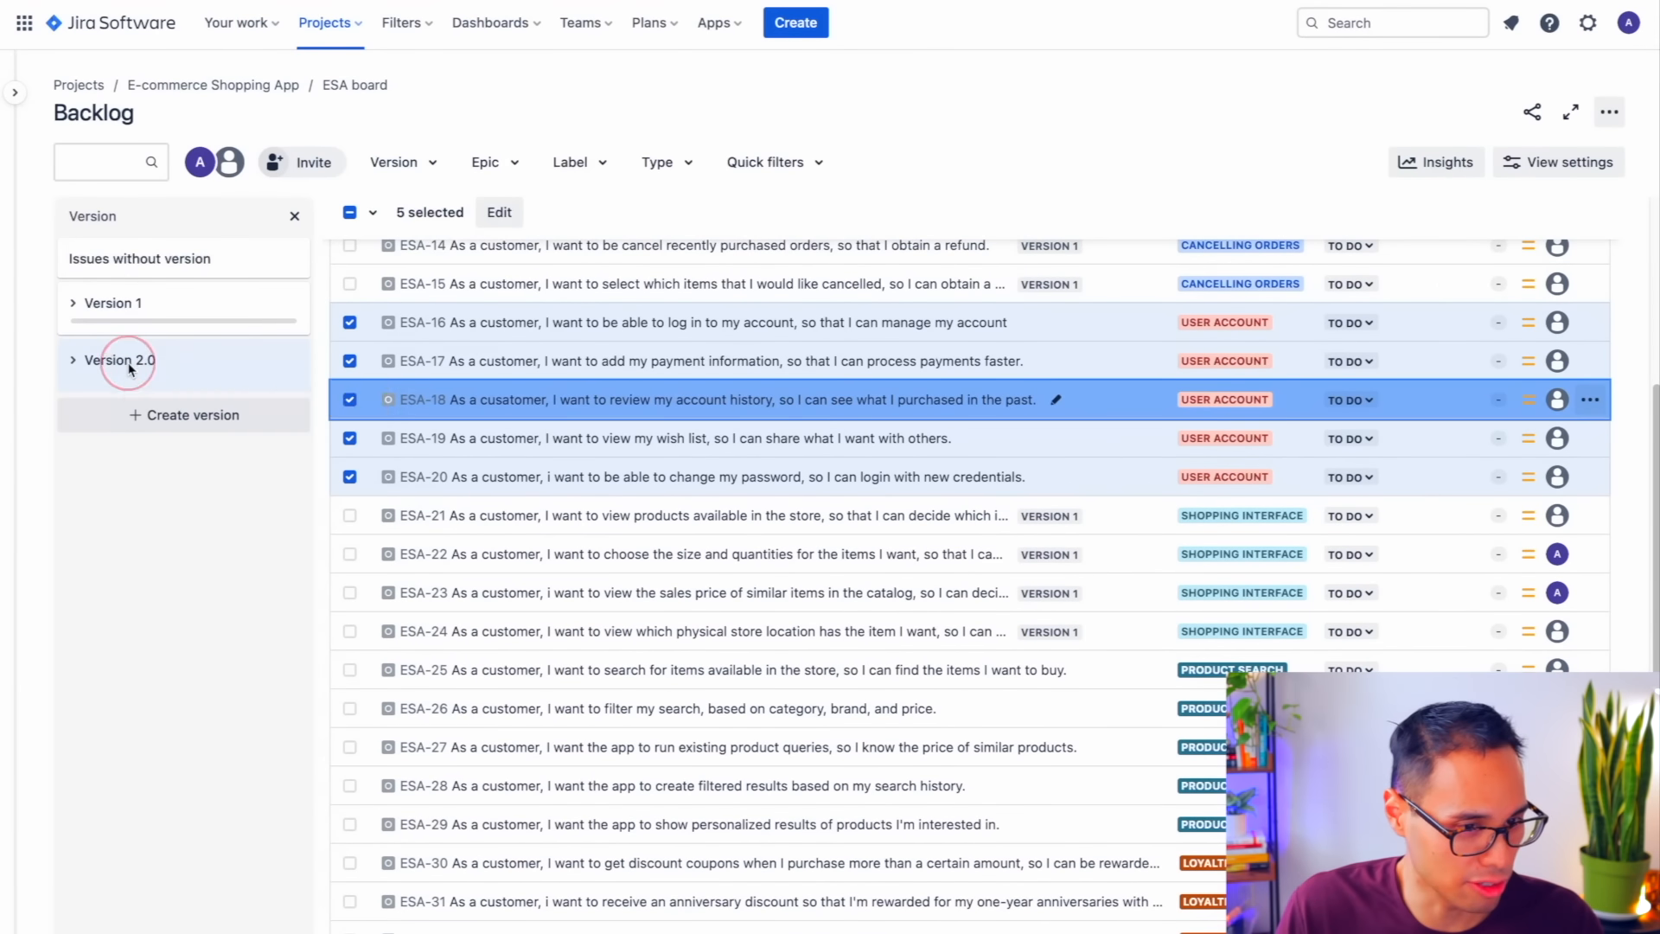
{"action": "left_click", "coordinate": [350, 323]}
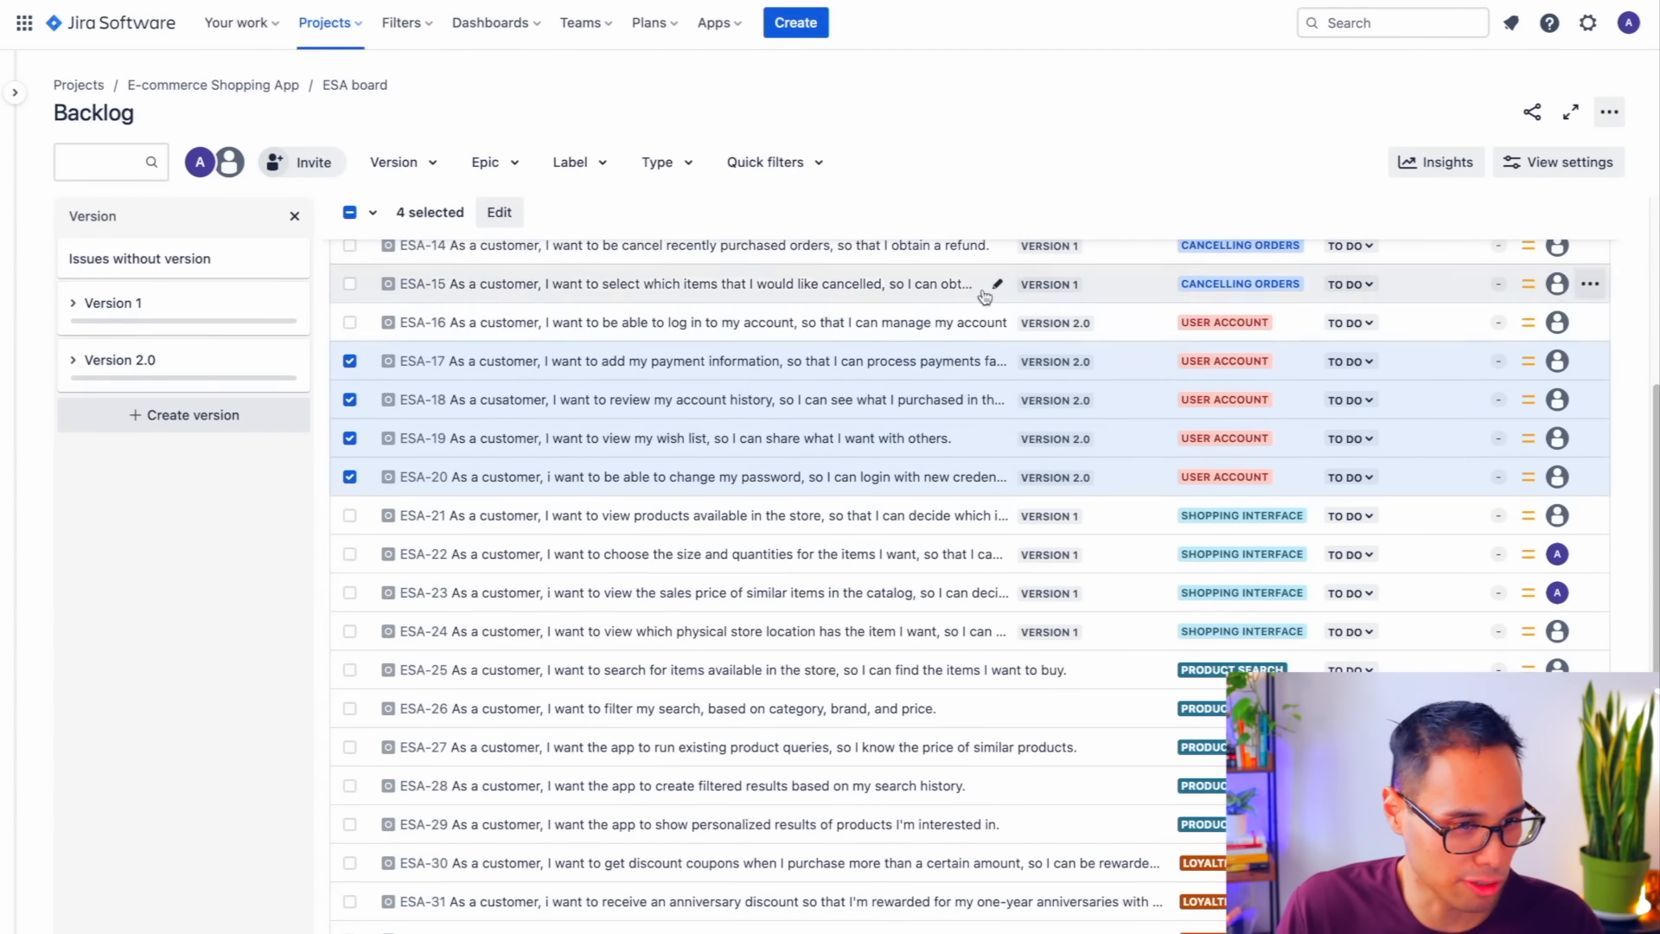
{"action": "left_click", "coordinate": [350, 361]}
{"action": "left_click", "coordinate": [350, 399]}
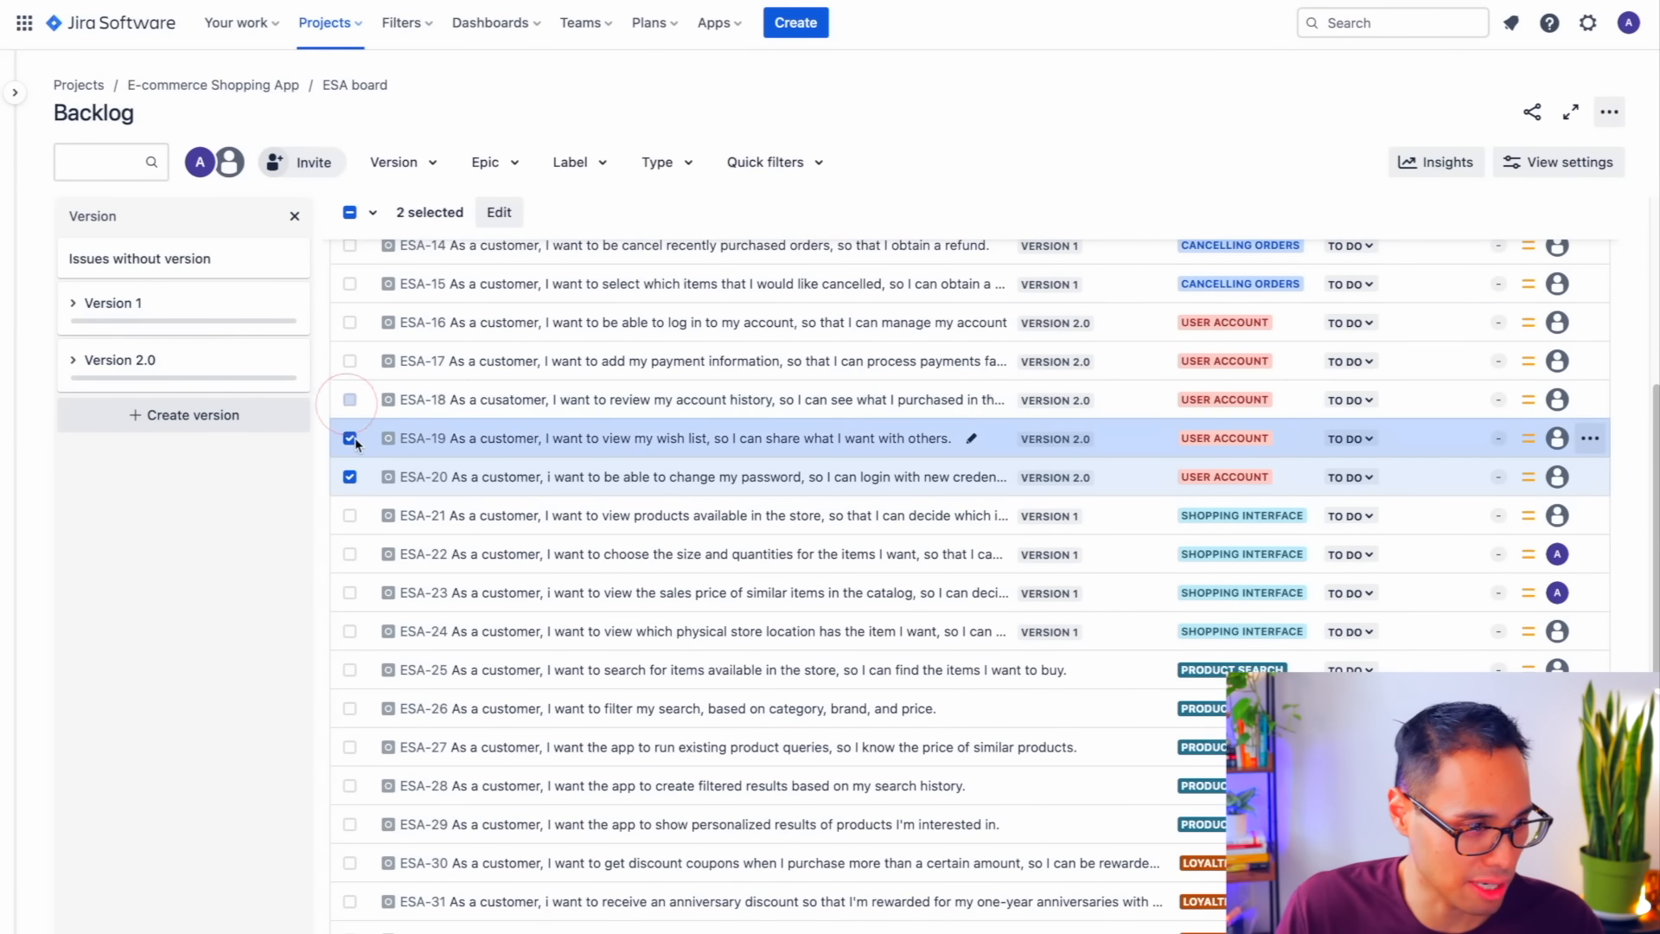
{"action": "left_click", "coordinate": [350, 438]}
{"action": "left_click", "coordinate": [349, 479]}
- Assign the Product Search issues ESA-25 through ESA-29 to Version 2.0 and deselect them
{"action": "scroll", "coordinate": [344, 488], "scroll_direction": "down", "scroll_amount": 2}
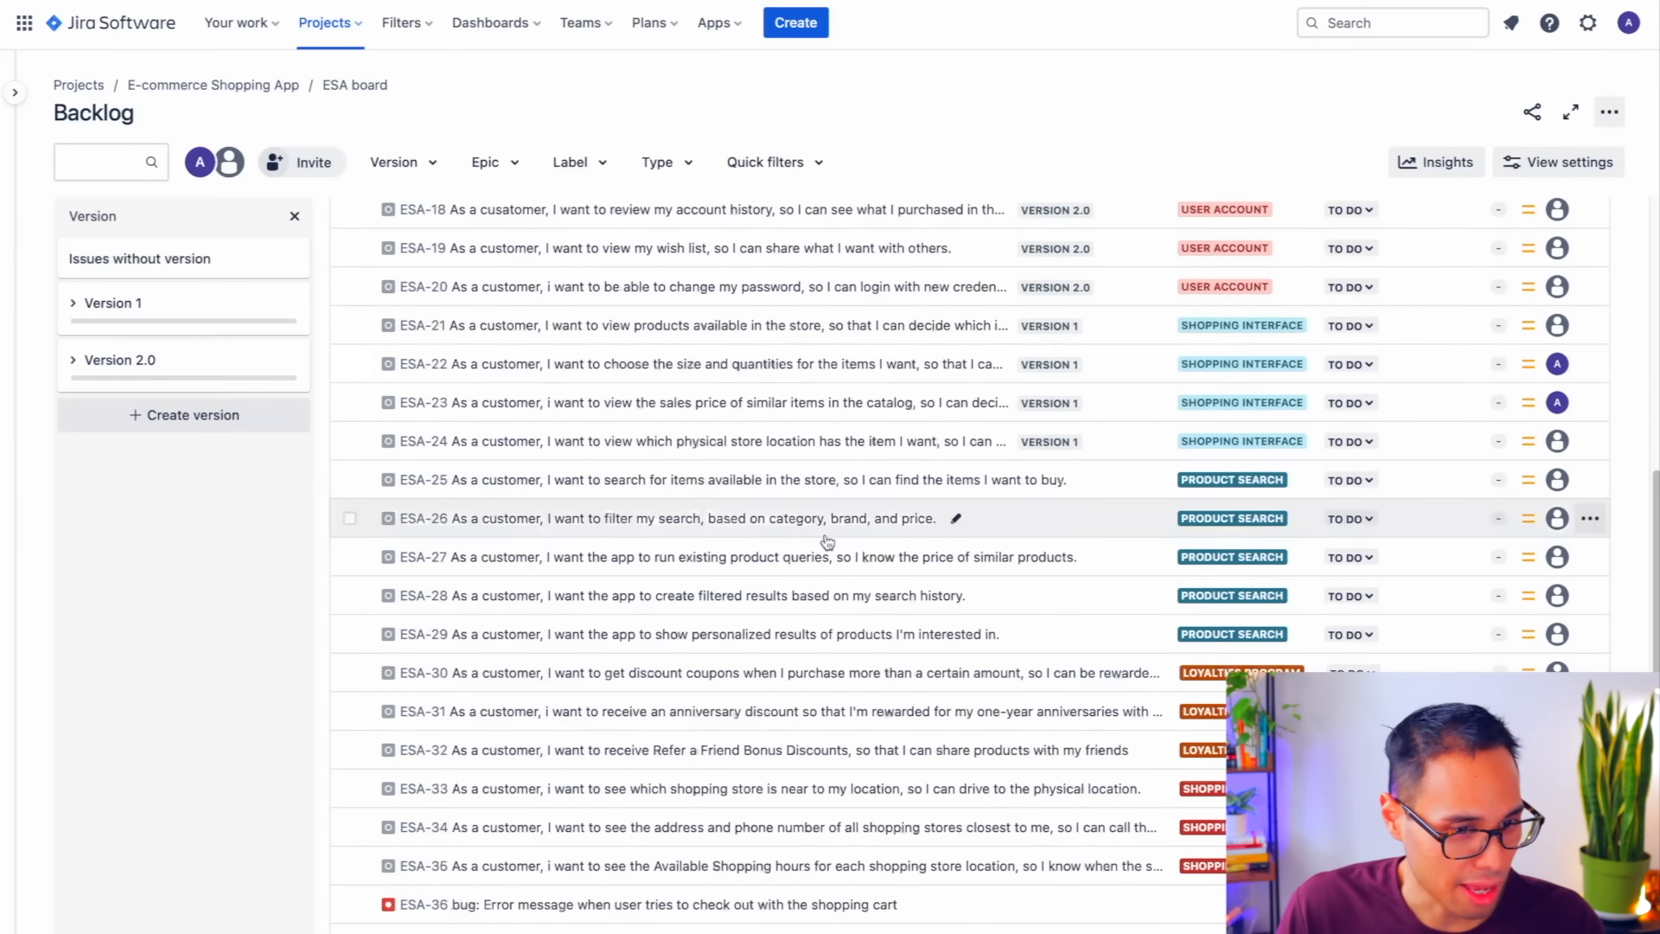
{"action": "left_click", "coordinate": [348, 480]}
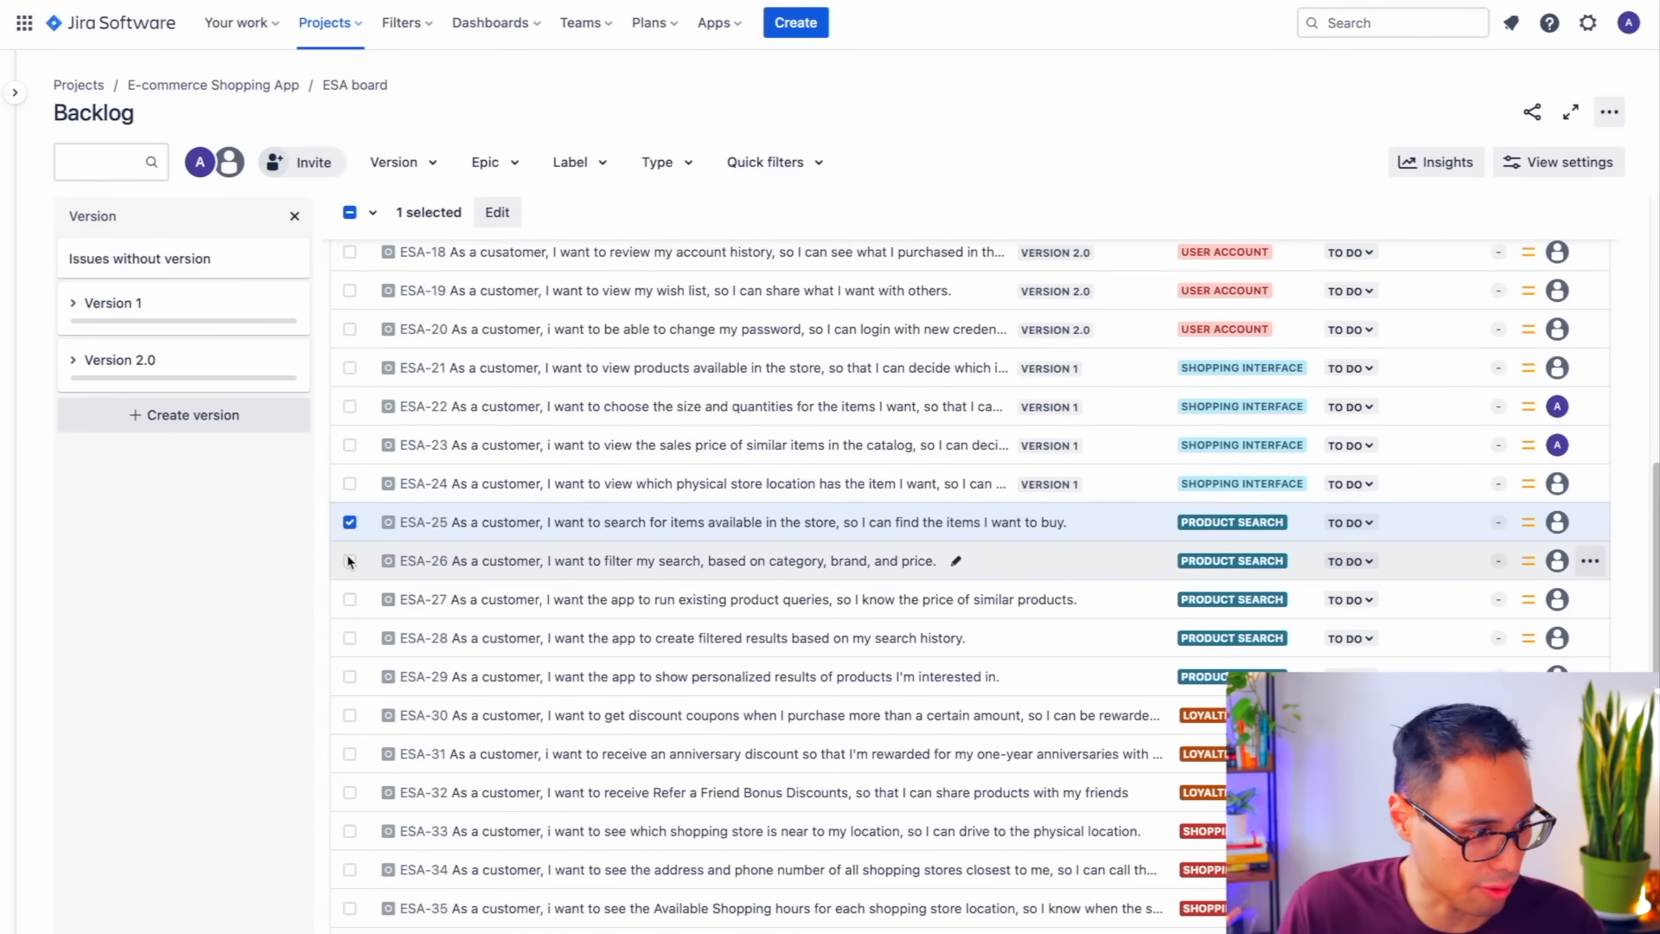
{"action": "left_click", "coordinate": [350, 562]}
{"action": "left_click", "coordinate": [350, 602]}
{"action": "left_click", "coordinate": [349, 639]}
{"action": "left_click", "coordinate": [349, 677]}
{"action": "left_click_drag", "start_coordinate": [588, 601], "coordinate": [143, 361]}
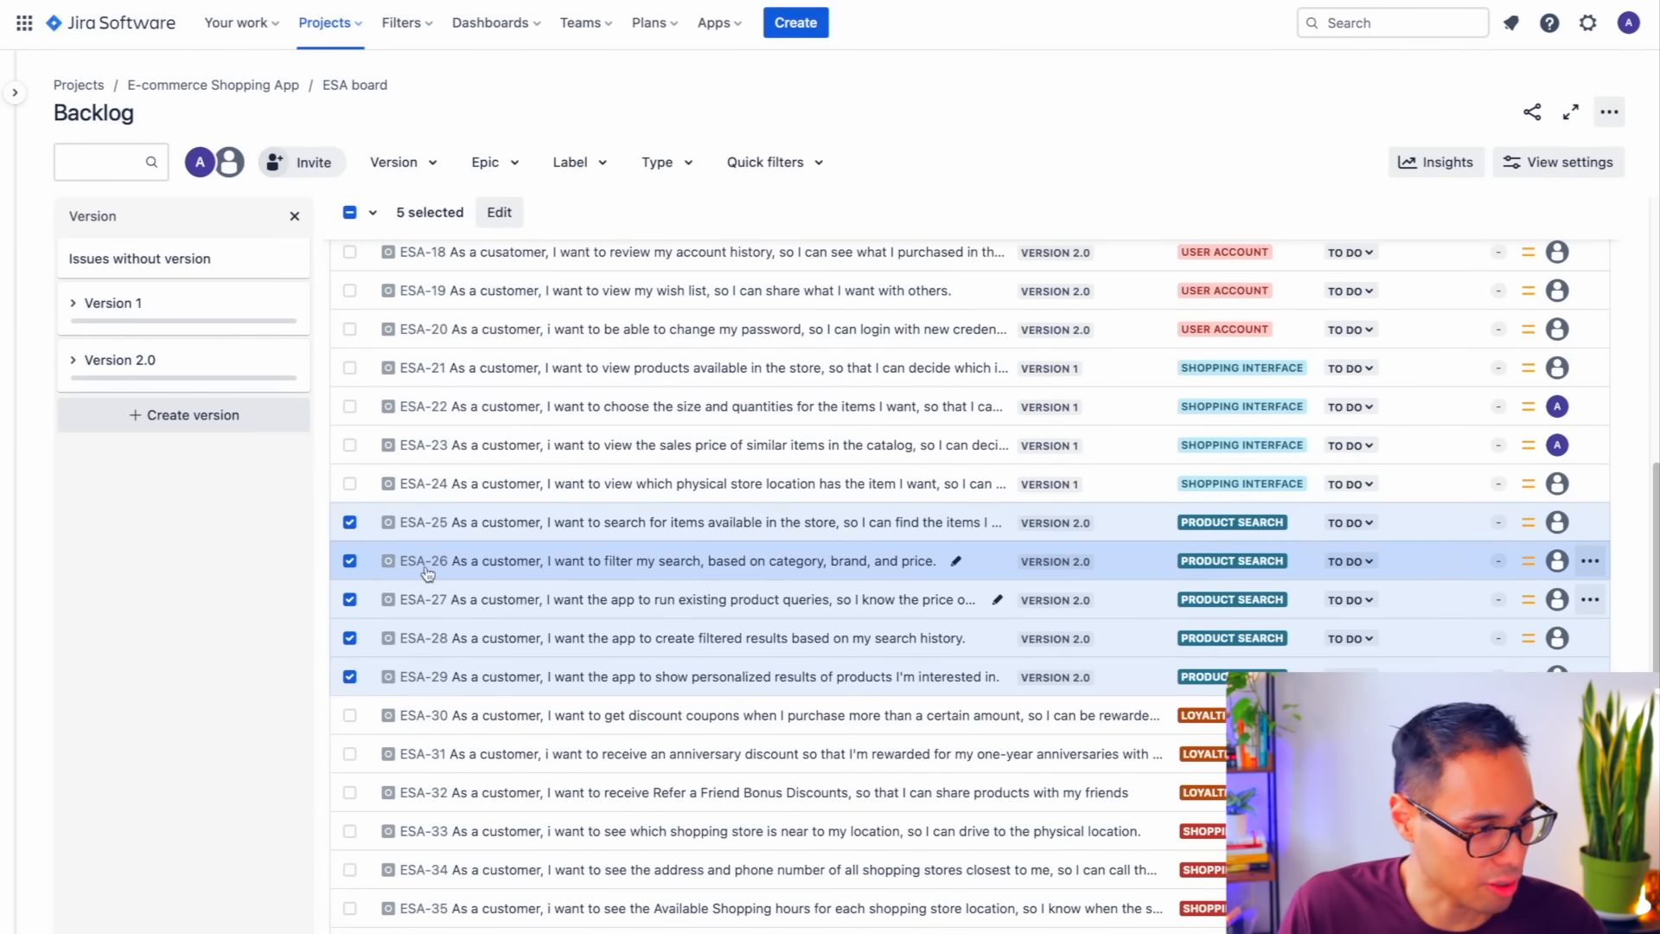
{"action": "left_click", "coordinate": [350, 522]}
{"action": "left_click", "coordinate": [350, 560]}
{"action": "left_click", "coordinate": [349, 599]}
{"action": "left_click", "coordinate": [349, 638]}
{"action": "left_click", "coordinate": [350, 676]}
- Start another new version named Version 3 with a start date of 10/1/2024
{"action": "scroll", "coordinate": [1087, 543], "scroll_direction": "down", "scroll_amount": 2}
{"action": "scroll", "coordinate": [1086, 543], "scroll_direction": "down", "scroll_amount": 1}
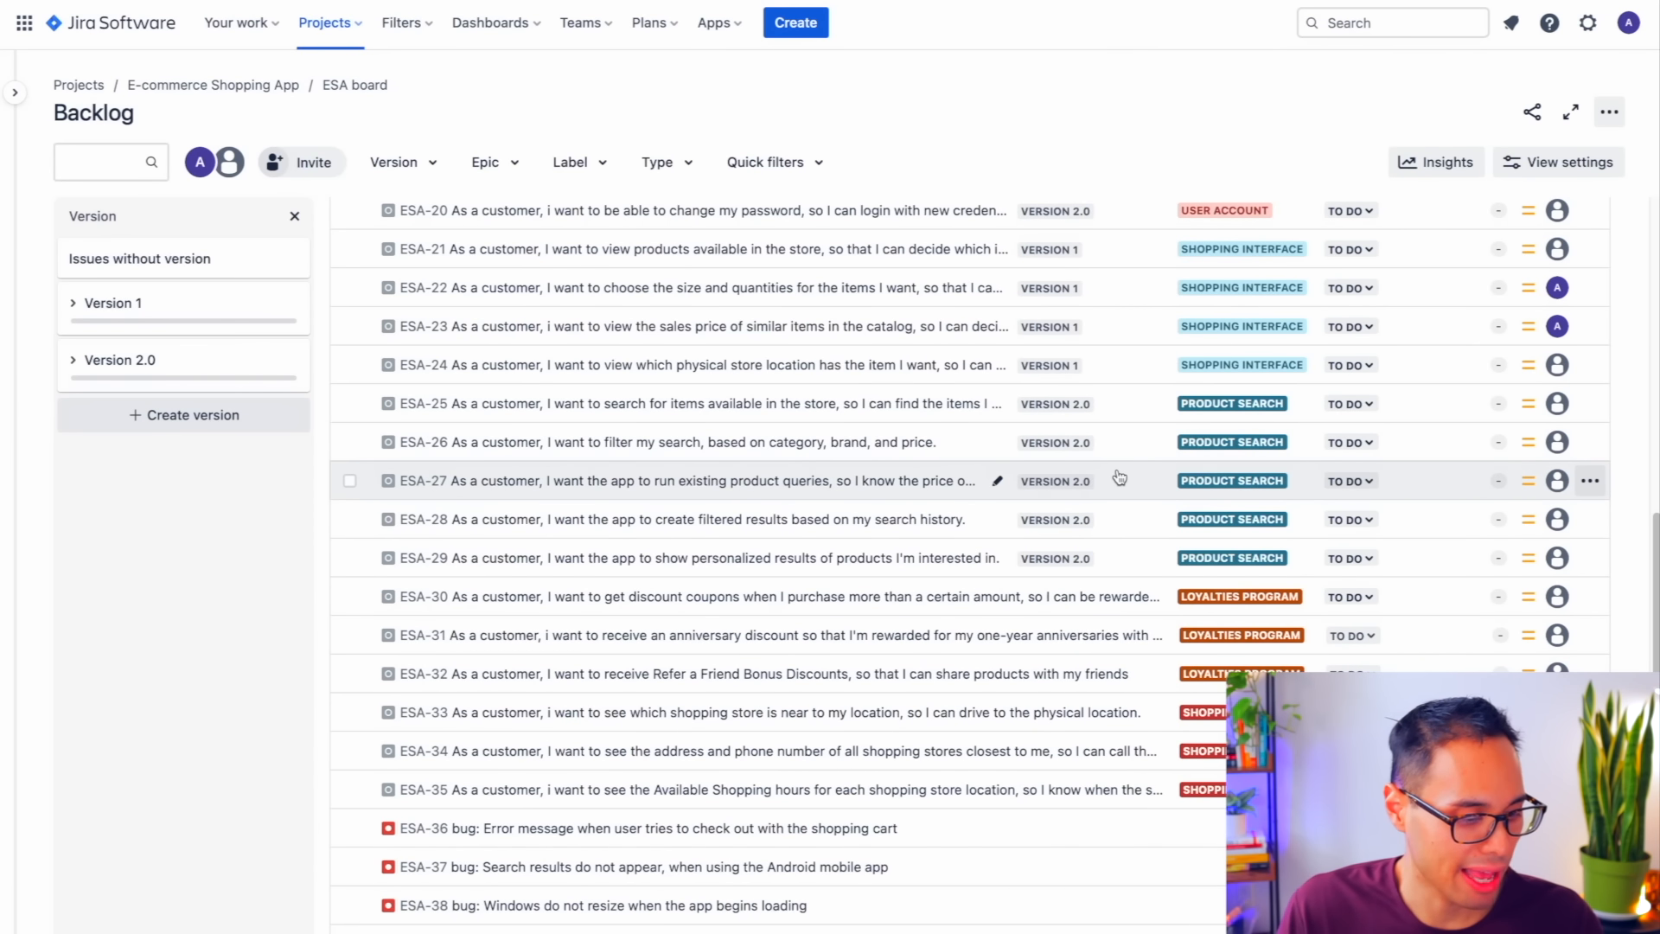
{"action": "left_click", "coordinate": [175, 424]}
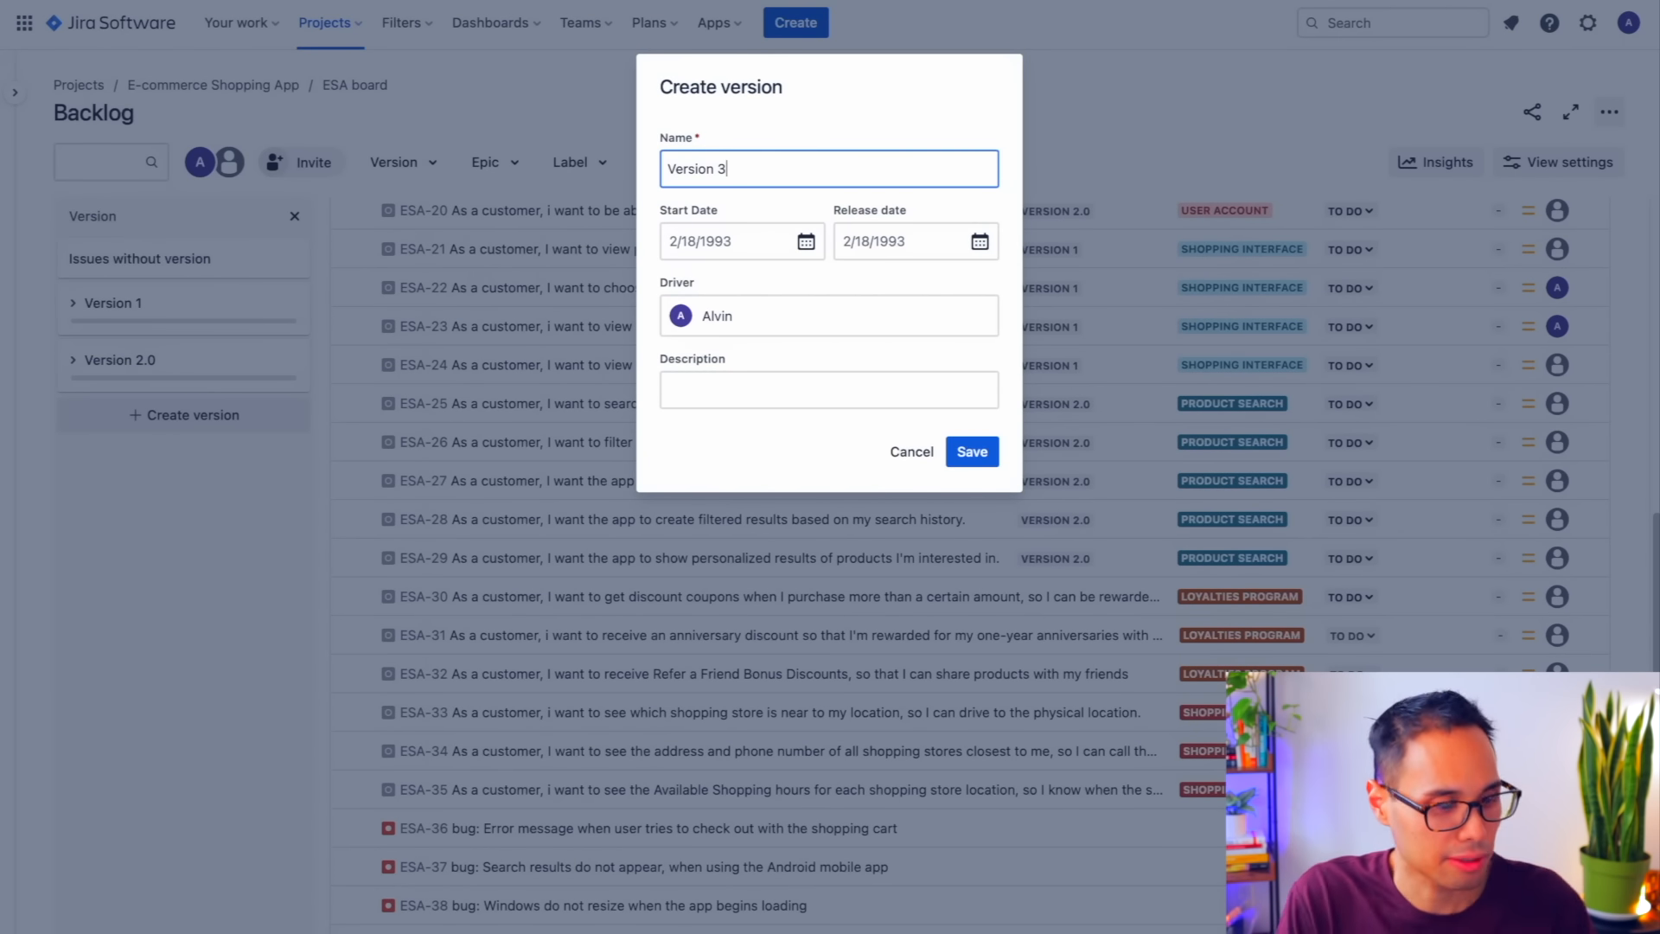
{"action": "left_click", "coordinate": [729, 244]}
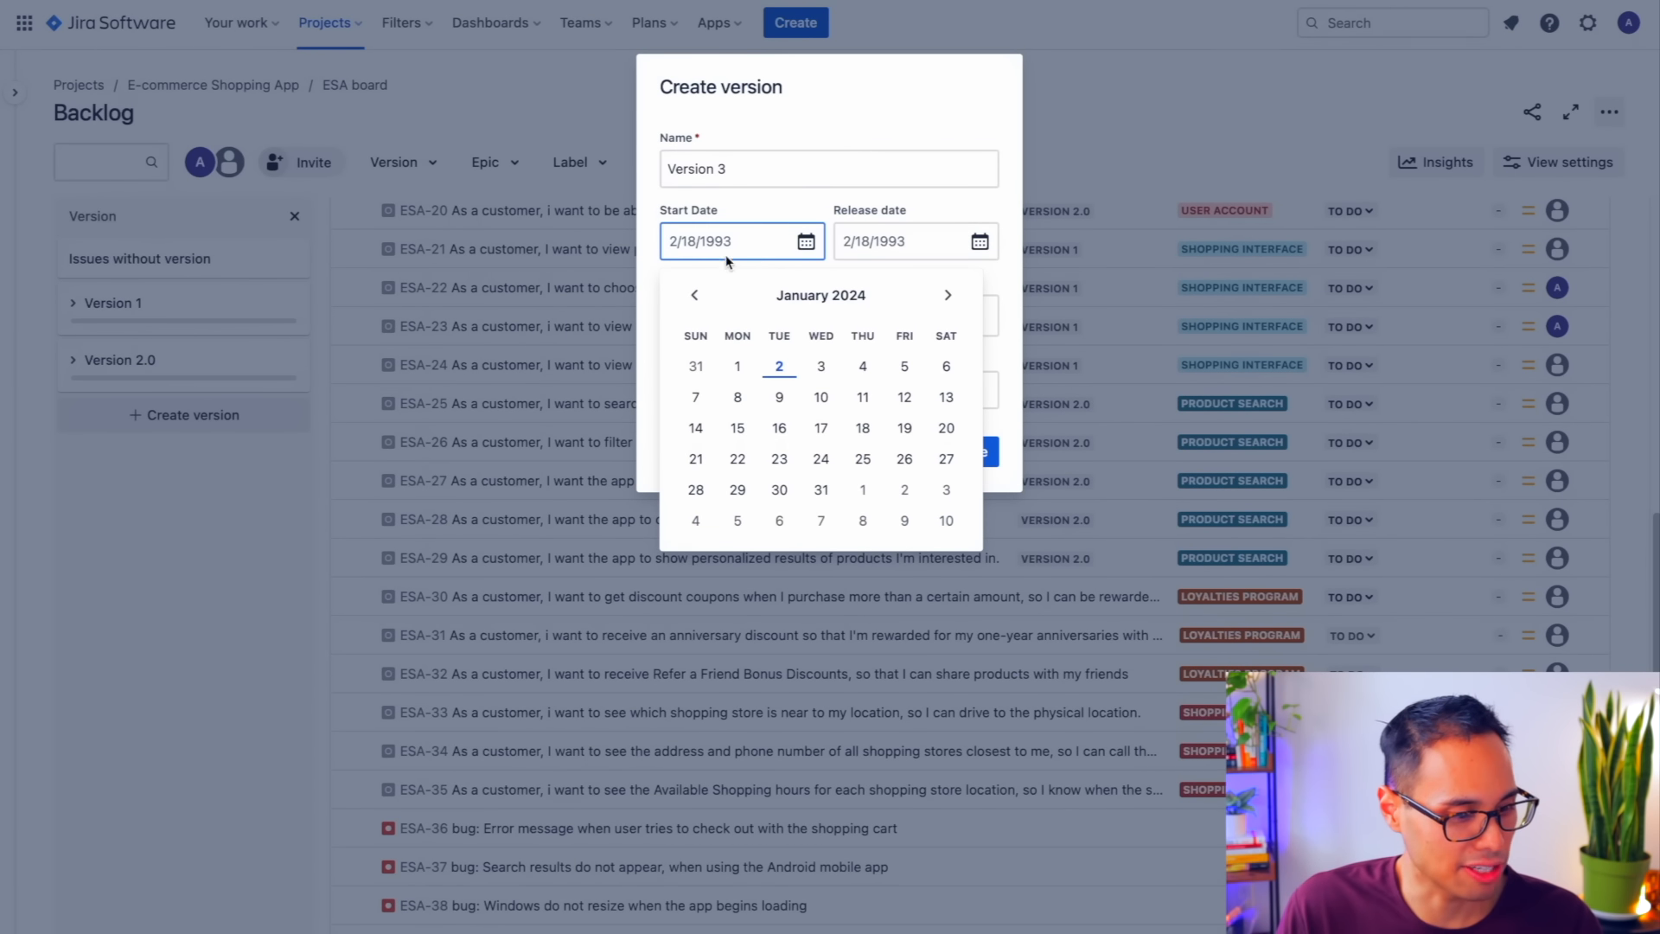
{"action": "left_click", "coordinate": [949, 299]}
{"action": "double_click", "coordinate": [949, 298]}
{"action": "double_click", "coordinate": [949, 298]}
{"action": "double_click", "coordinate": [949, 299]}
{"action": "double_click", "coordinate": [949, 298]}
{"action": "left_click", "coordinate": [779, 366]}
- Set the release date to 12/31/2024, describe it as "Added Loyalties Program & Shopping Interface", and save the version
{"action": "left_click", "coordinate": [906, 253]}
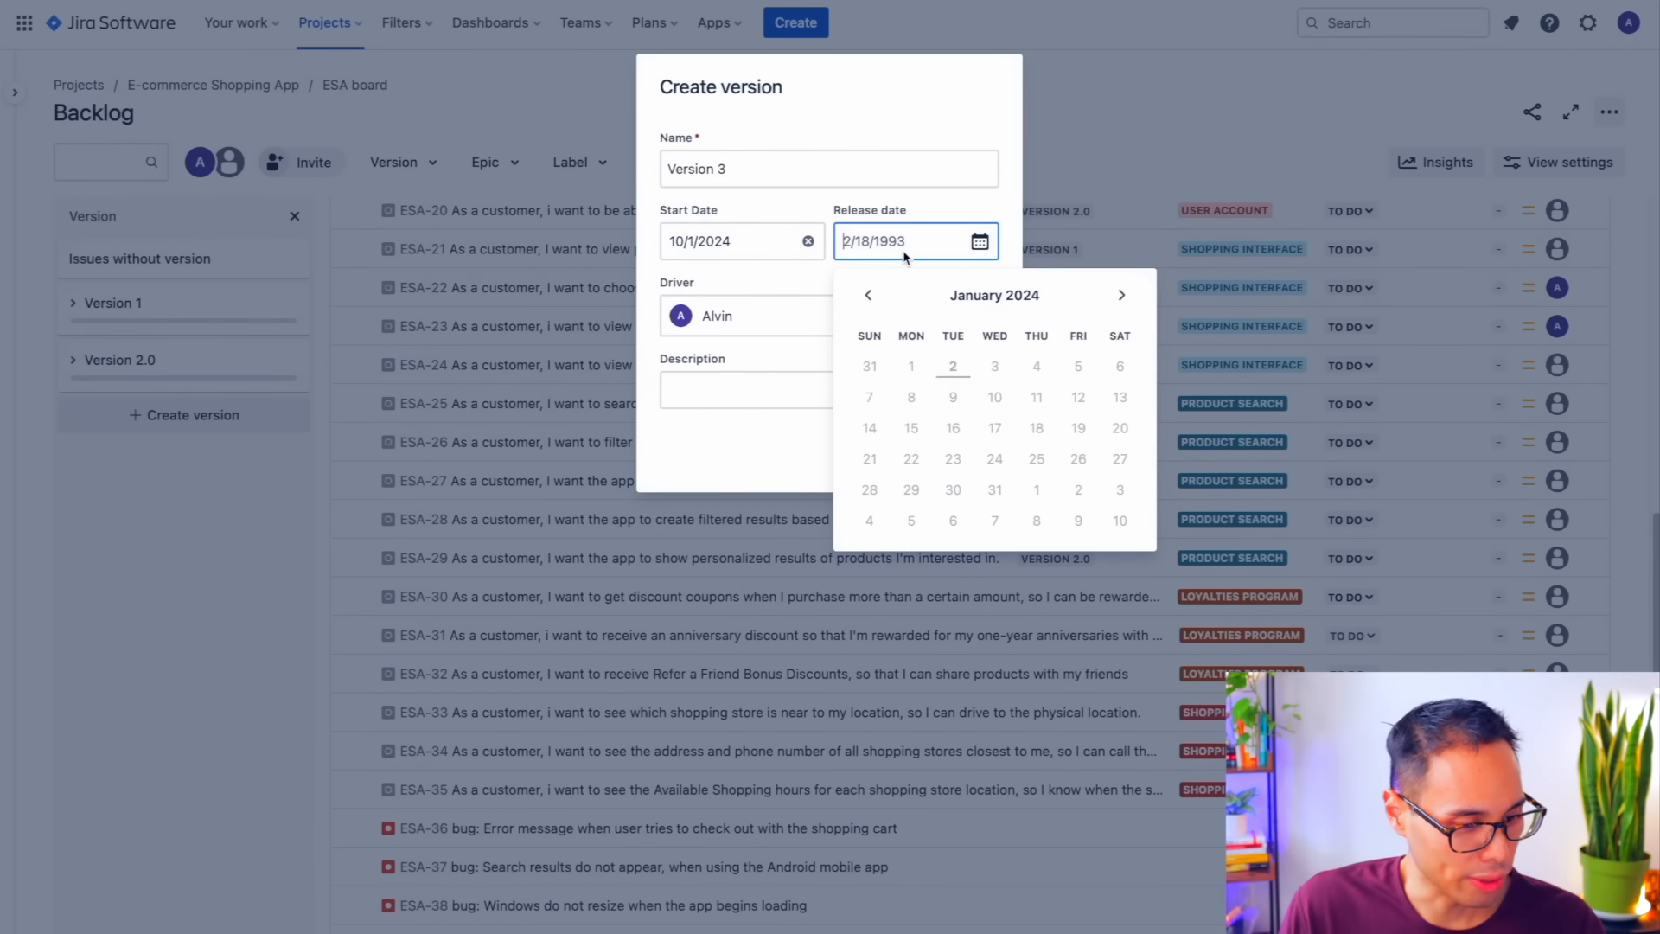
{"action": "left_click", "coordinate": [1121, 295]}
{"action": "double_click", "coordinate": [1121, 294]}
{"action": "triple_click", "coordinate": [1121, 295]}
{"action": "left_click", "coordinate": [1121, 295]}
{"action": "double_click", "coordinate": [1121, 295]}
{"action": "left_click", "coordinate": [1121, 295]}
{"action": "left_click", "coordinate": [1121, 294]}
{"action": "left_click", "coordinate": [953, 489]}
{"action": "left_click", "coordinate": [760, 397]}
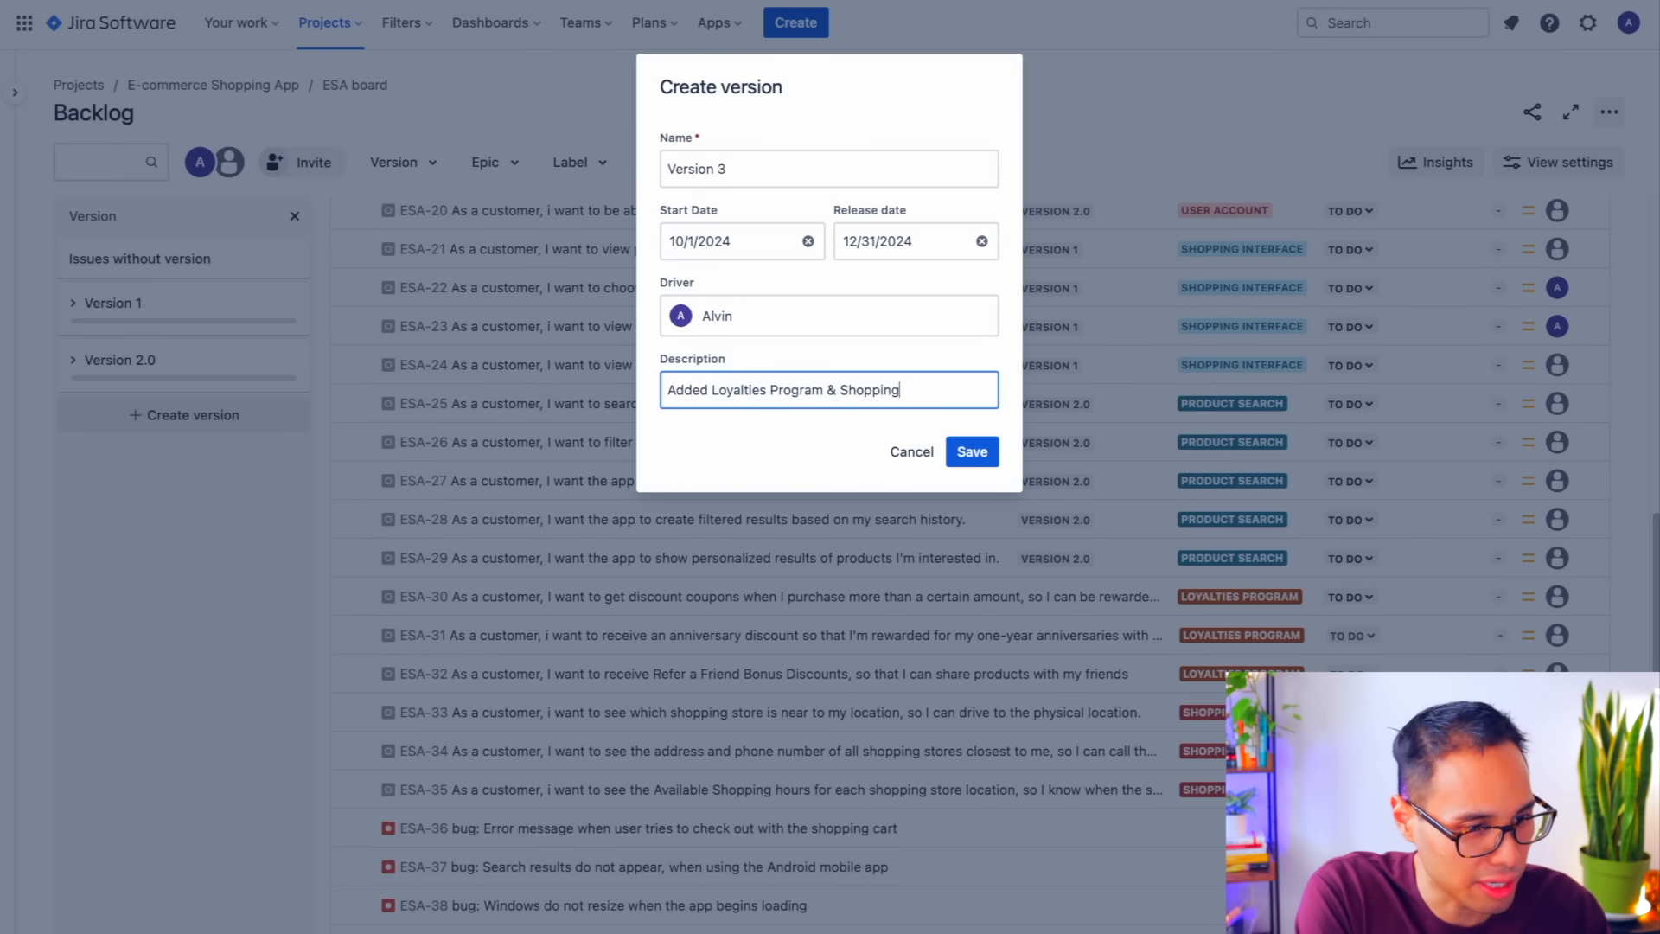
{"action": "type", "text": "Interface"}
{"action": "left_click", "coordinate": [981, 450]}
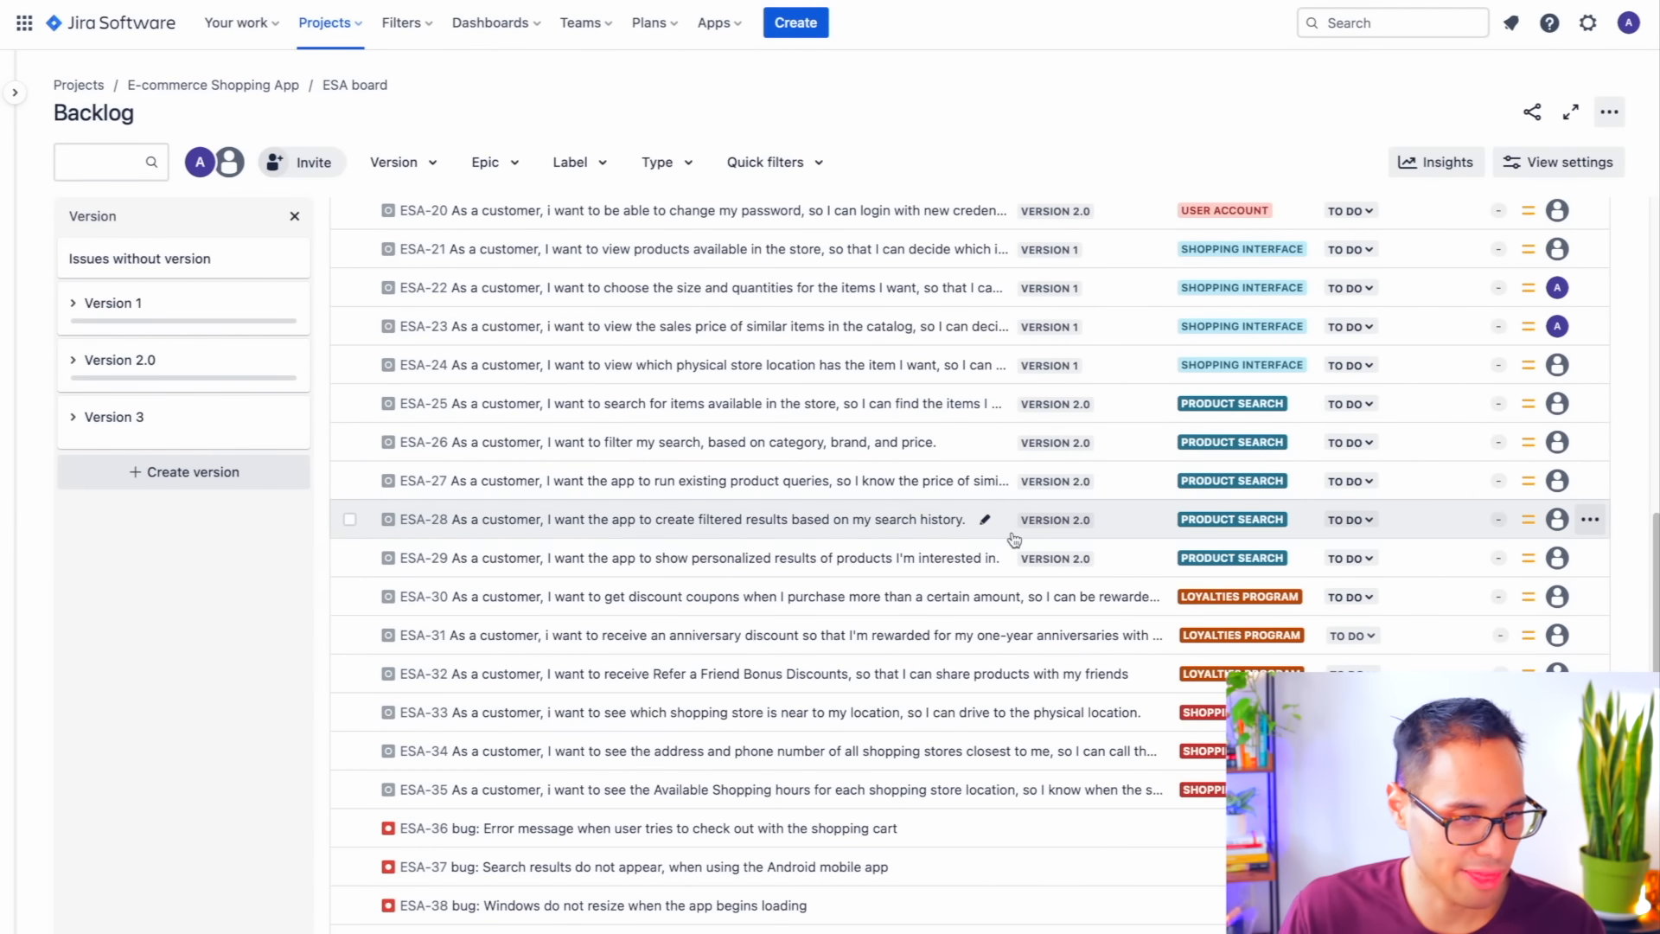
- Assign the Loyalties Program and Shopping Location issues ESA-30 through ESA-35 to Version 3 and clear the selection
{"action": "scroll", "coordinate": [1009, 501], "scroll_direction": "up", "scroll_amount": 5}
{"action": "scroll", "coordinate": [1029, 553], "scroll_direction": "down", "scroll_amount": 6}
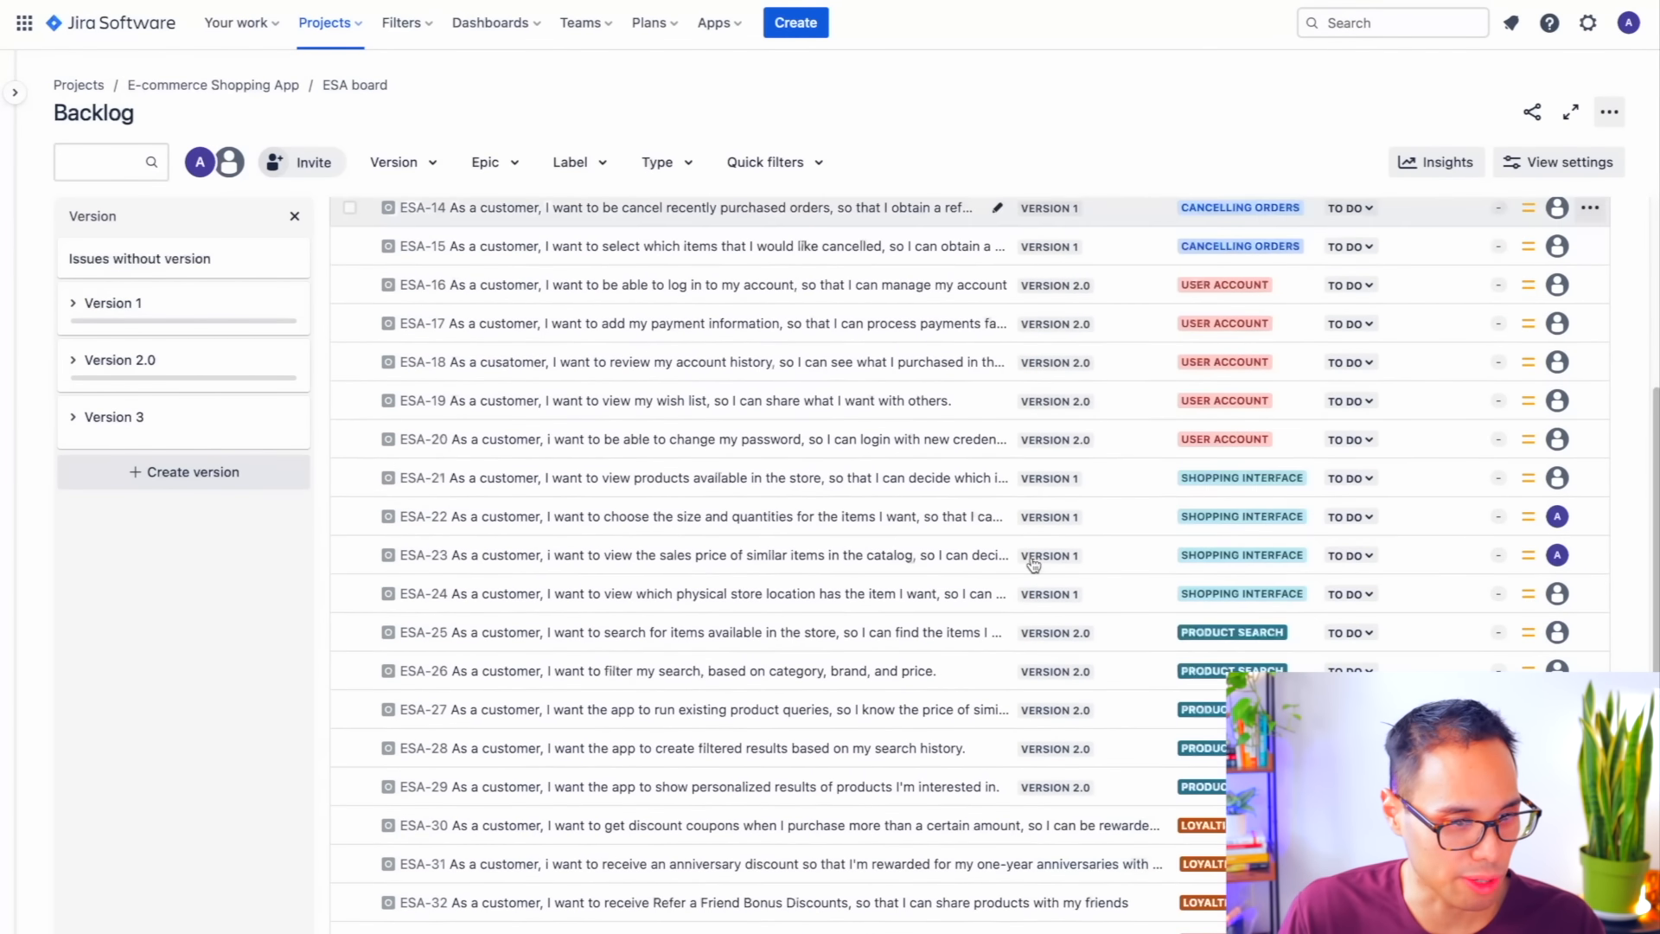
{"action": "left_click", "coordinate": [350, 519]}
{"action": "scroll", "coordinate": [412, 709], "scroll_direction": "down", "scroll_amount": 1}
{"action": "left_click", "coordinate": [412, 710], "text": "shift"}
{"action": "left_click_drag", "start_coordinate": [1037, 597], "coordinate": [147, 429]}
{"action": "left_click", "coordinate": [349, 520]}
{"action": "left_click", "coordinate": [350, 559]}
{"action": "left_click", "coordinate": [349, 597]}
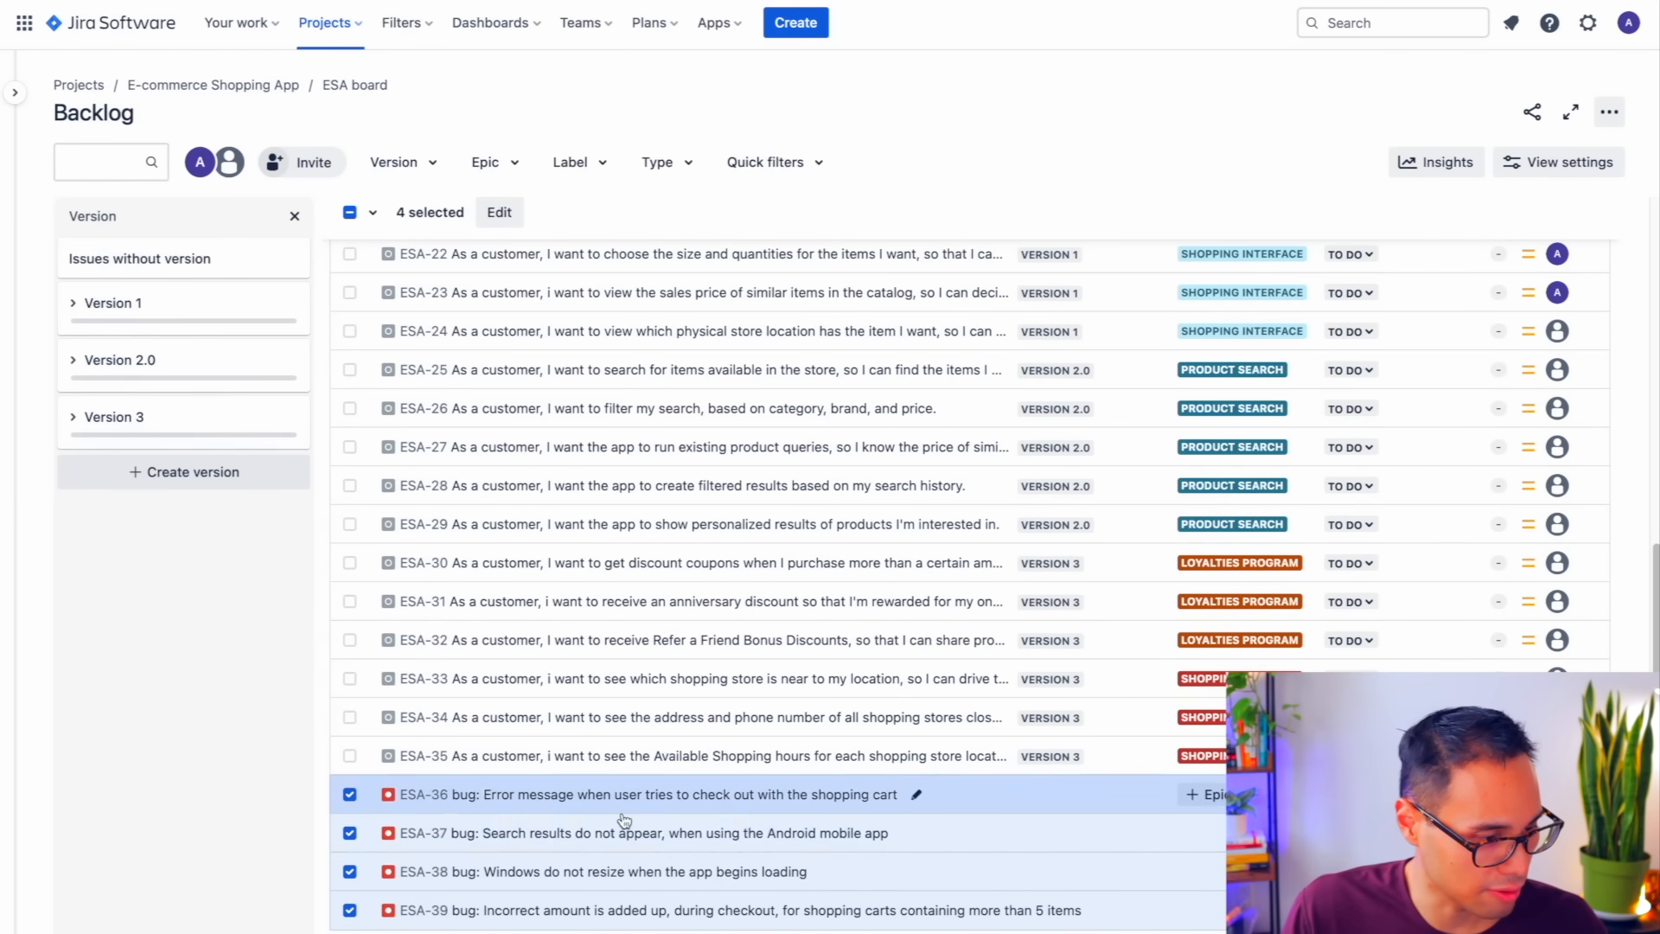
- Assign the selected bug issues ESA-36 through ESA-39 to Version 1 and deselect them
{"action": "left_click_drag", "start_coordinate": [649, 834], "coordinate": [164, 311]}
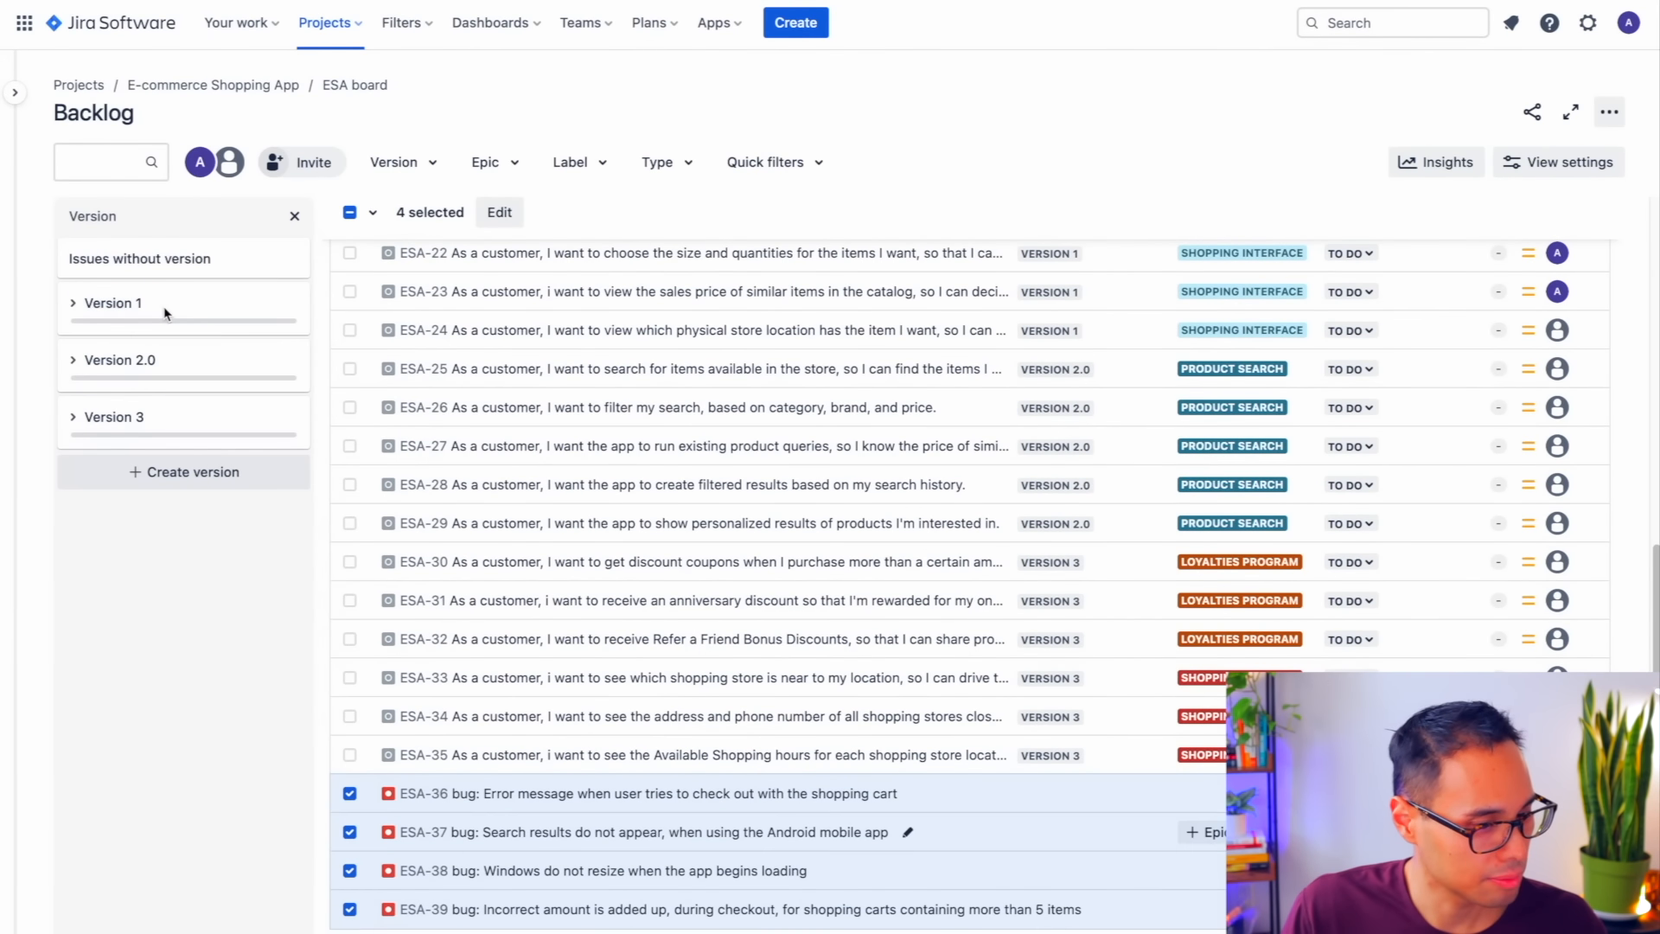
{"action": "left_click", "coordinate": [349, 794]}
{"action": "left_click", "coordinate": [349, 833]}
{"action": "left_click", "coordinate": [349, 870]}
{"action": "left_click", "coordinate": [349, 907]}
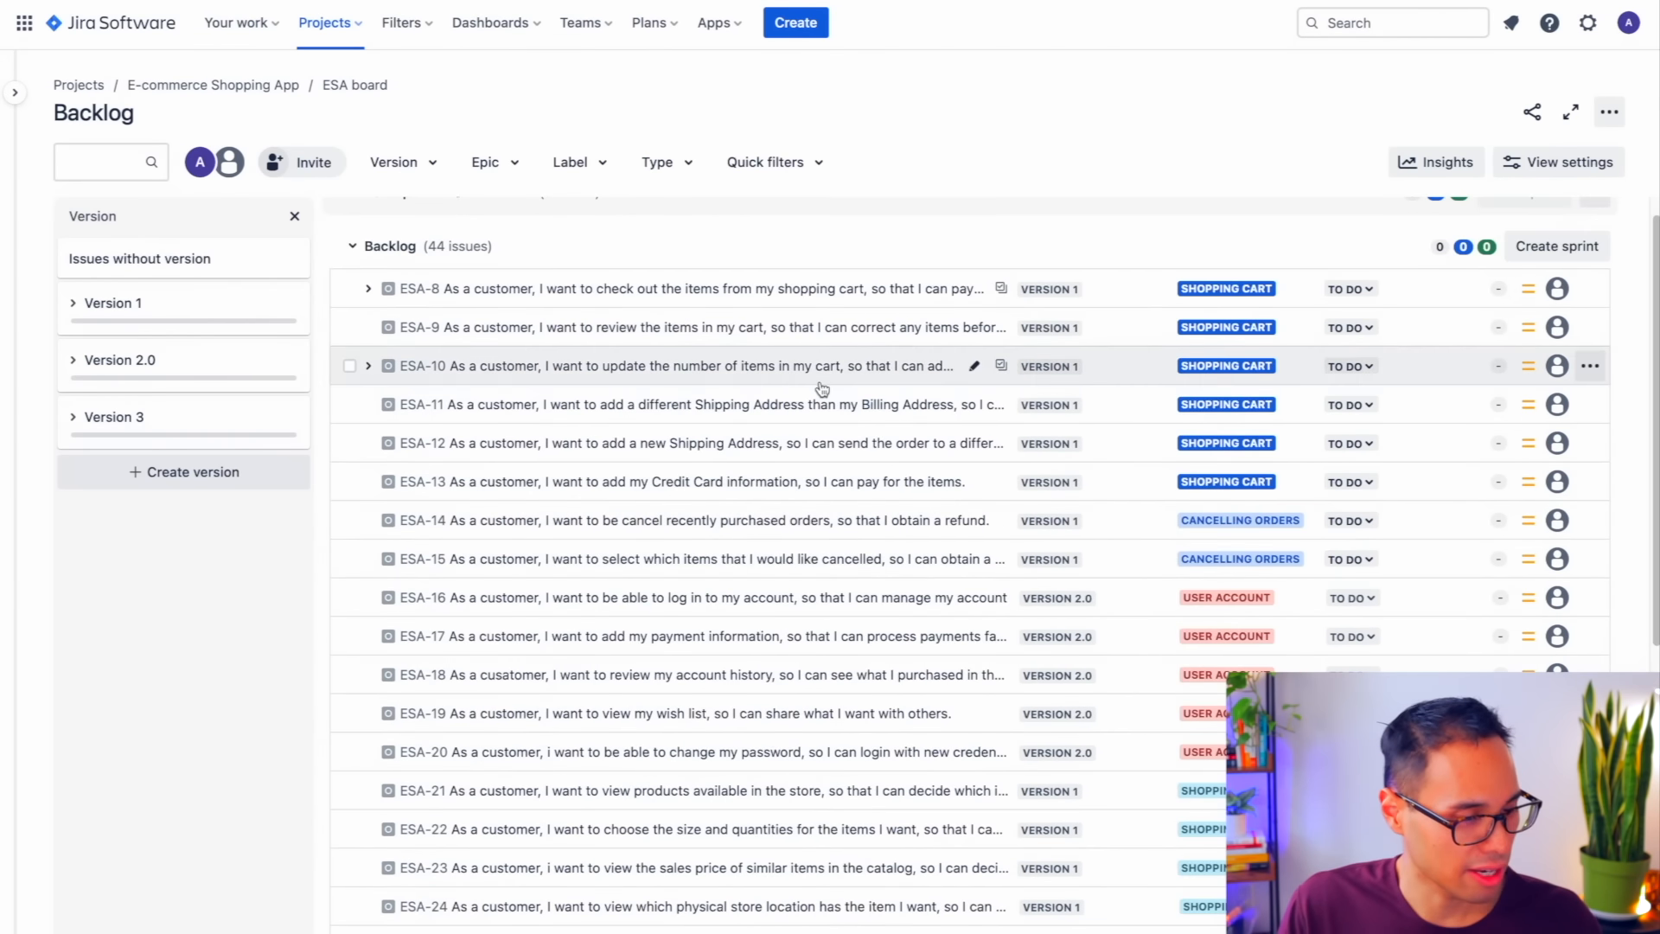
- Review the version assignments across the backlog, filtering by Version 1, Version 2.0 and Version 3 in turn, and remove the filter
{"action": "scroll", "coordinate": [824, 402], "scroll_direction": "down", "scroll_amount": 4}
{"action": "scroll", "coordinate": [841, 595], "scroll_direction": "down", "scroll_amount": 3}
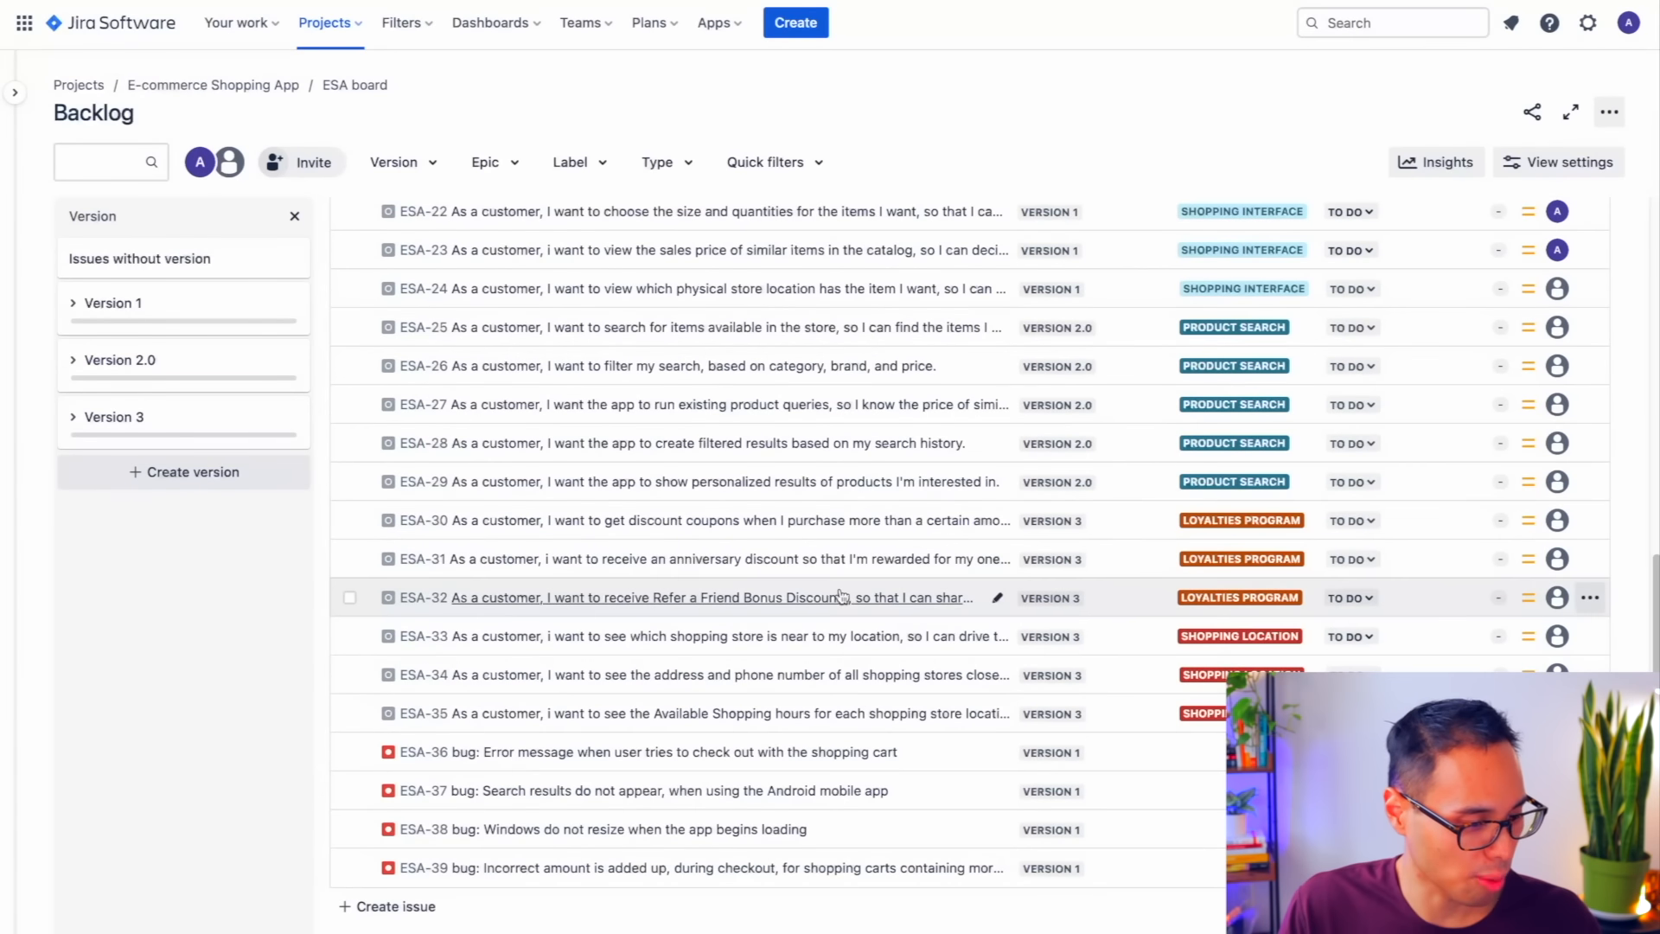
{"action": "scroll", "coordinate": [821, 596], "scroll_direction": "up", "scroll_amount": 8}
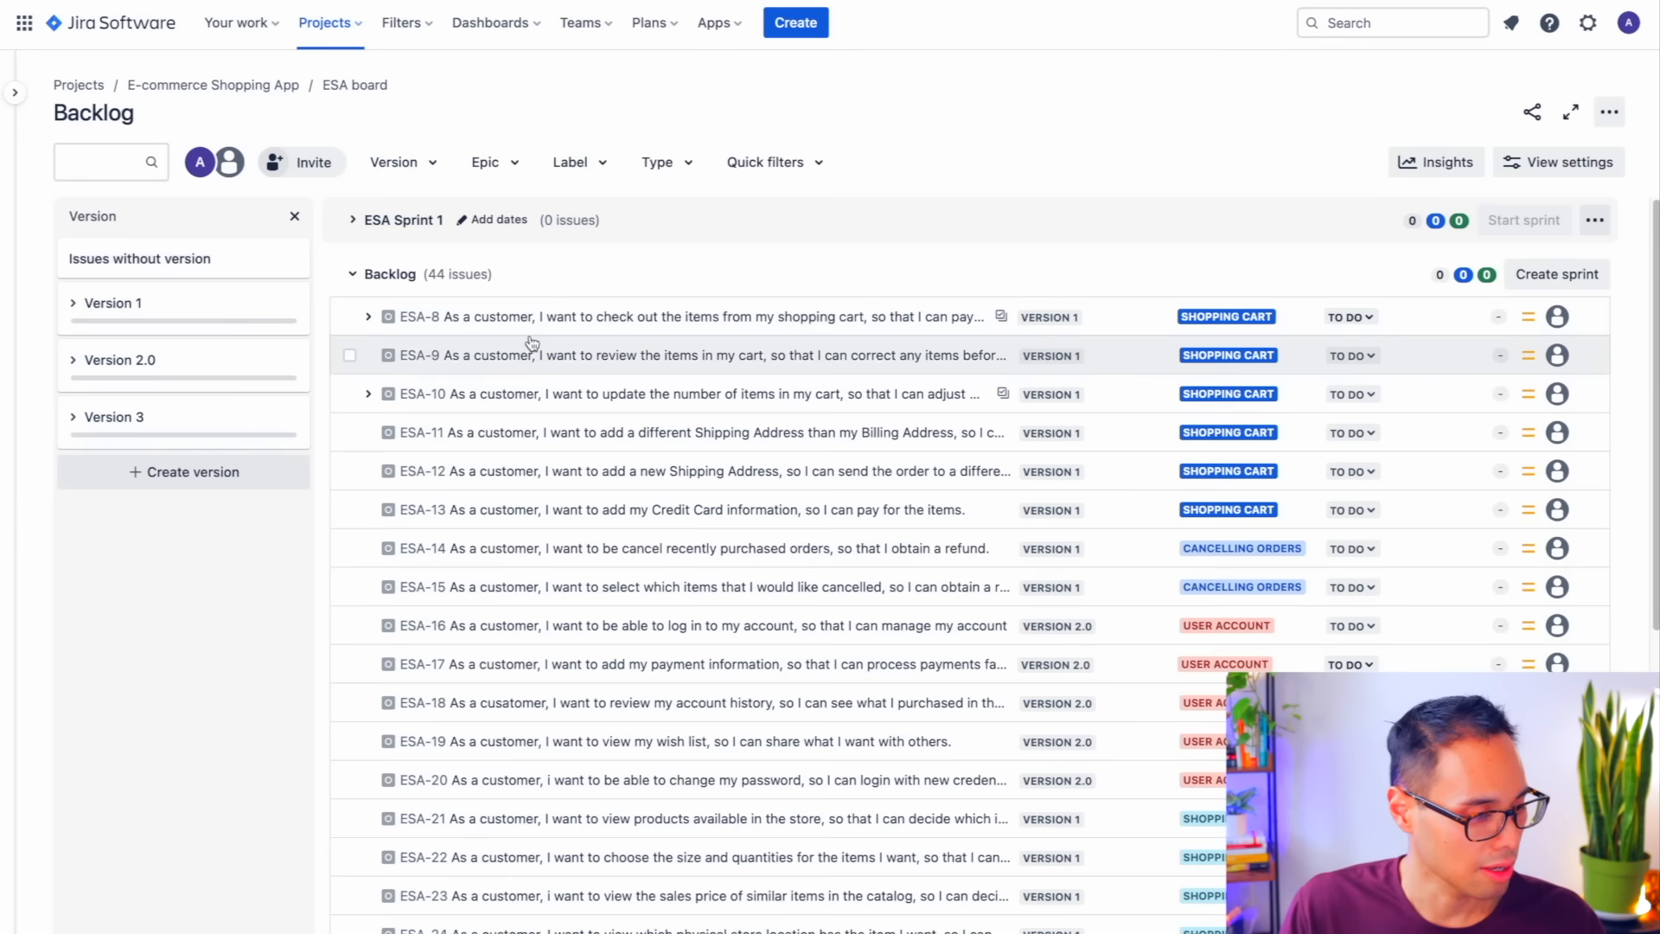
{"action": "left_click", "coordinate": [155, 305]}
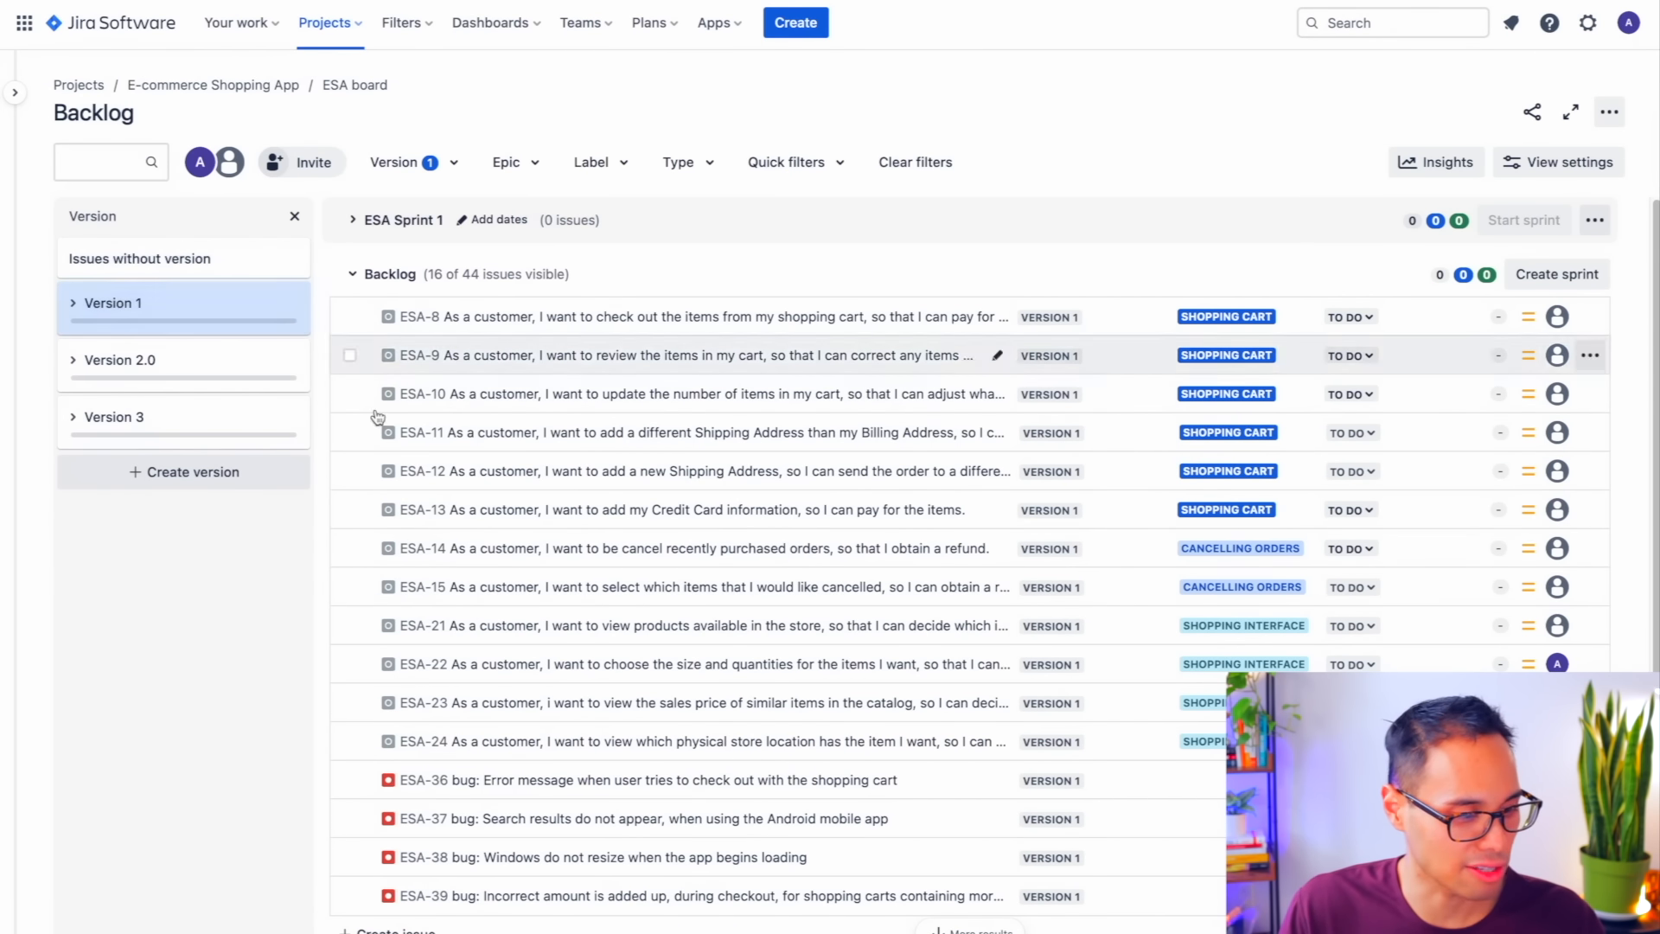
{"action": "left_click", "coordinate": [149, 325]}
{"action": "left_click", "coordinate": [150, 367]}
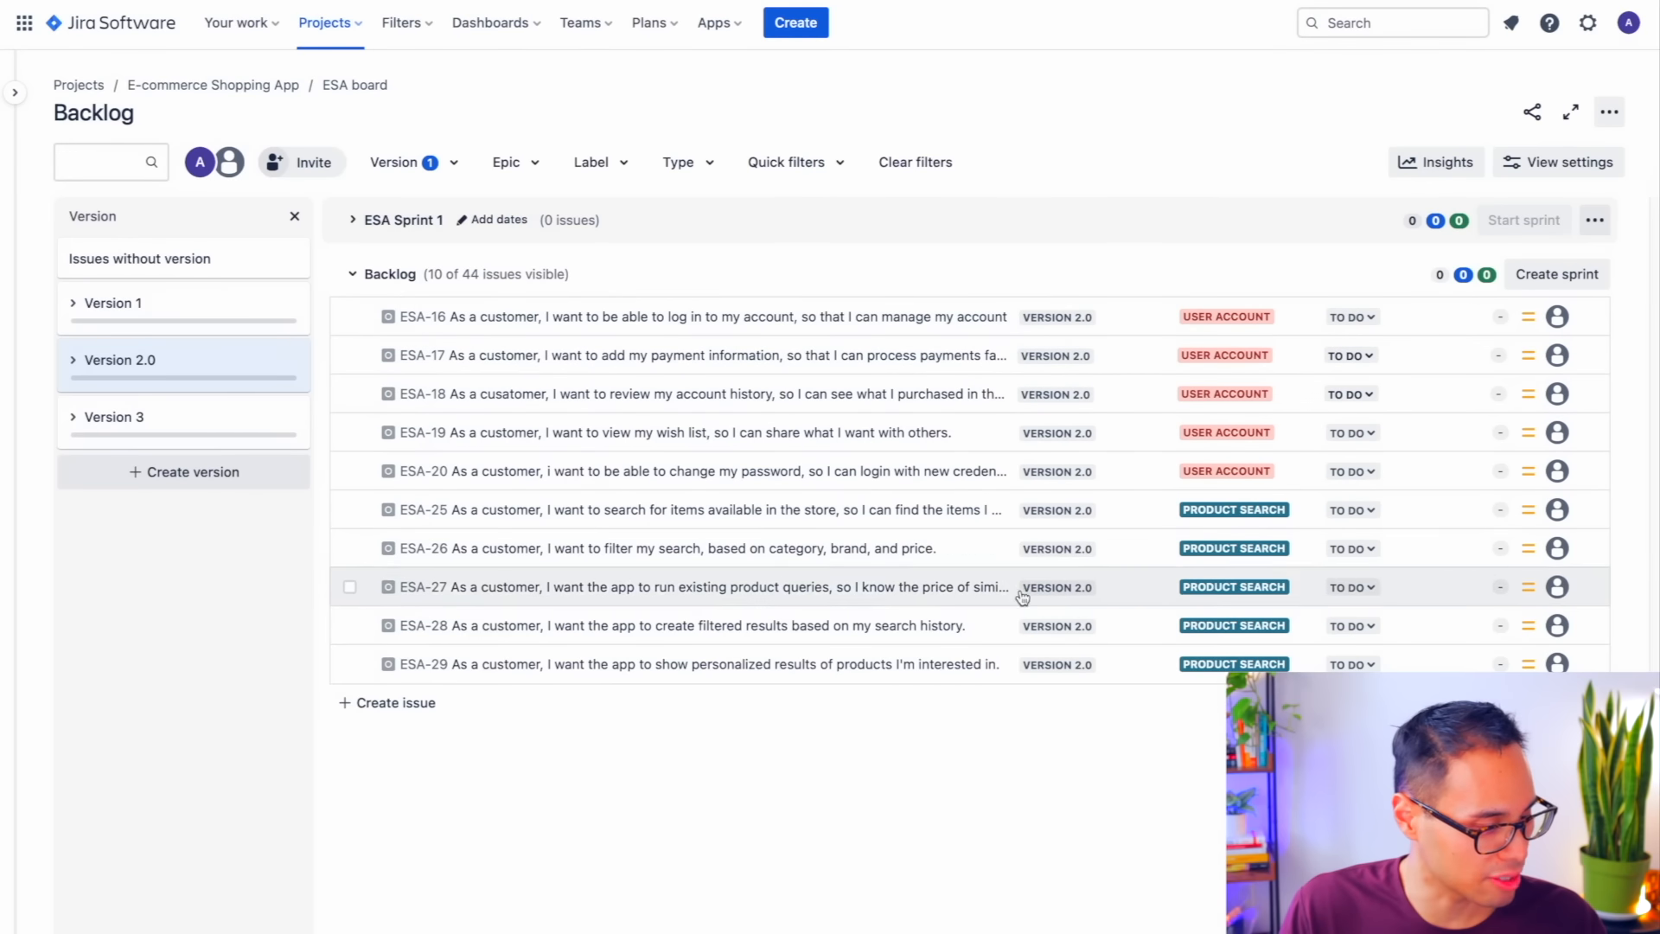
{"action": "left_click", "coordinate": [142, 363]}
{"action": "left_click", "coordinate": [145, 418]}
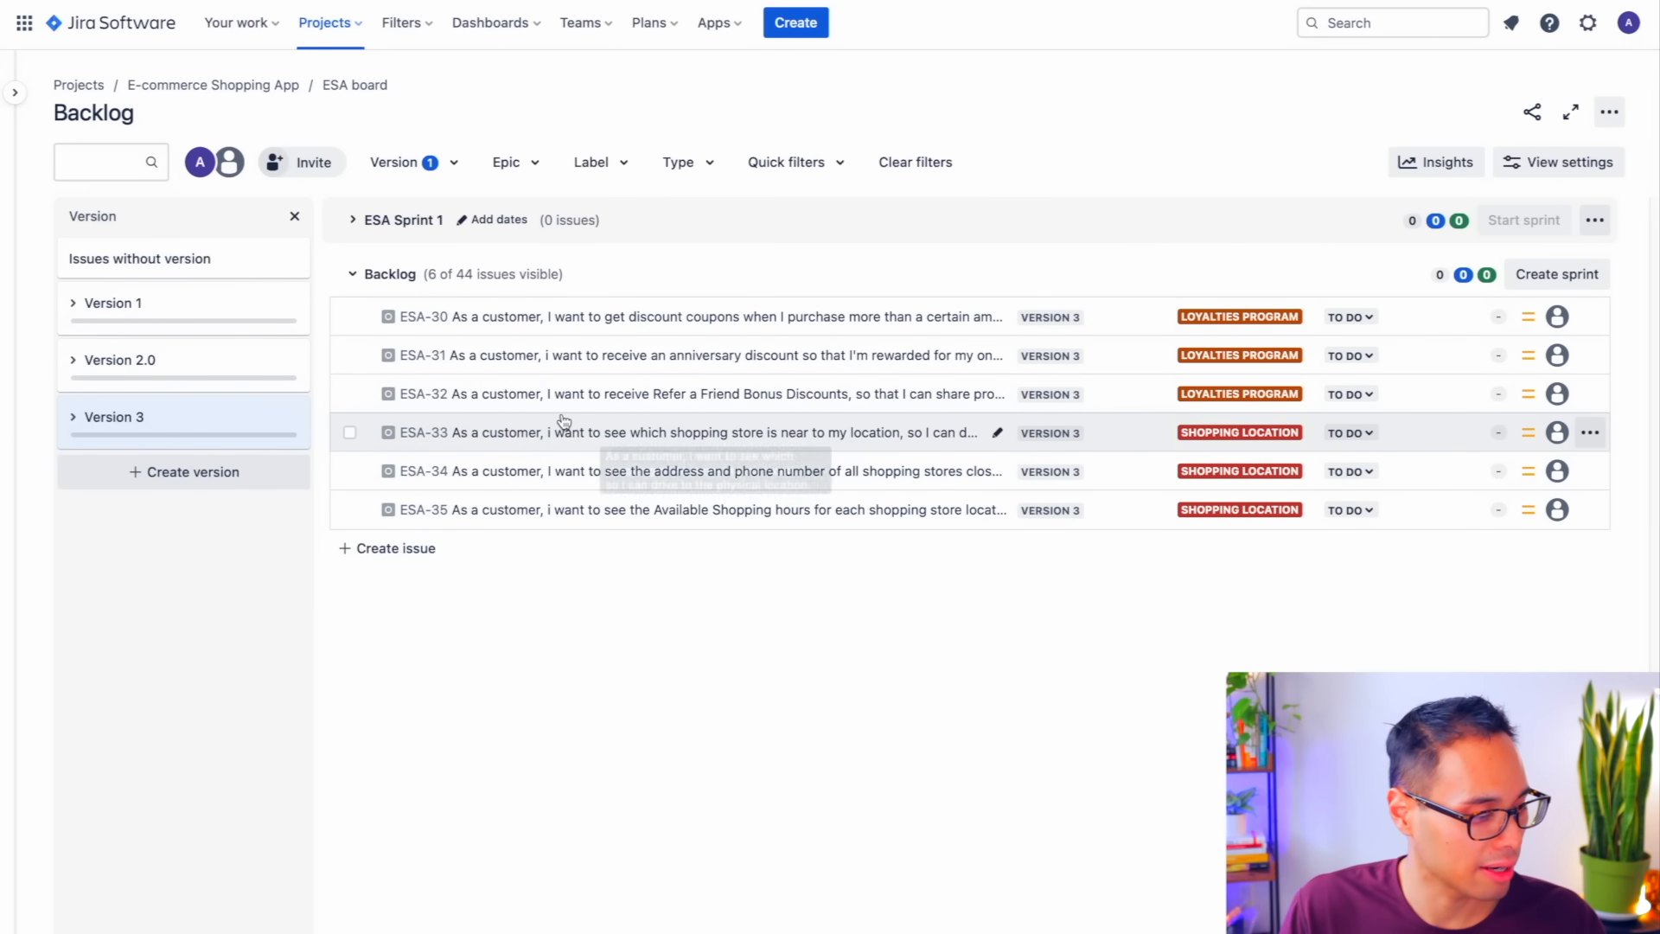
{"action": "left_click", "coordinate": [162, 419]}
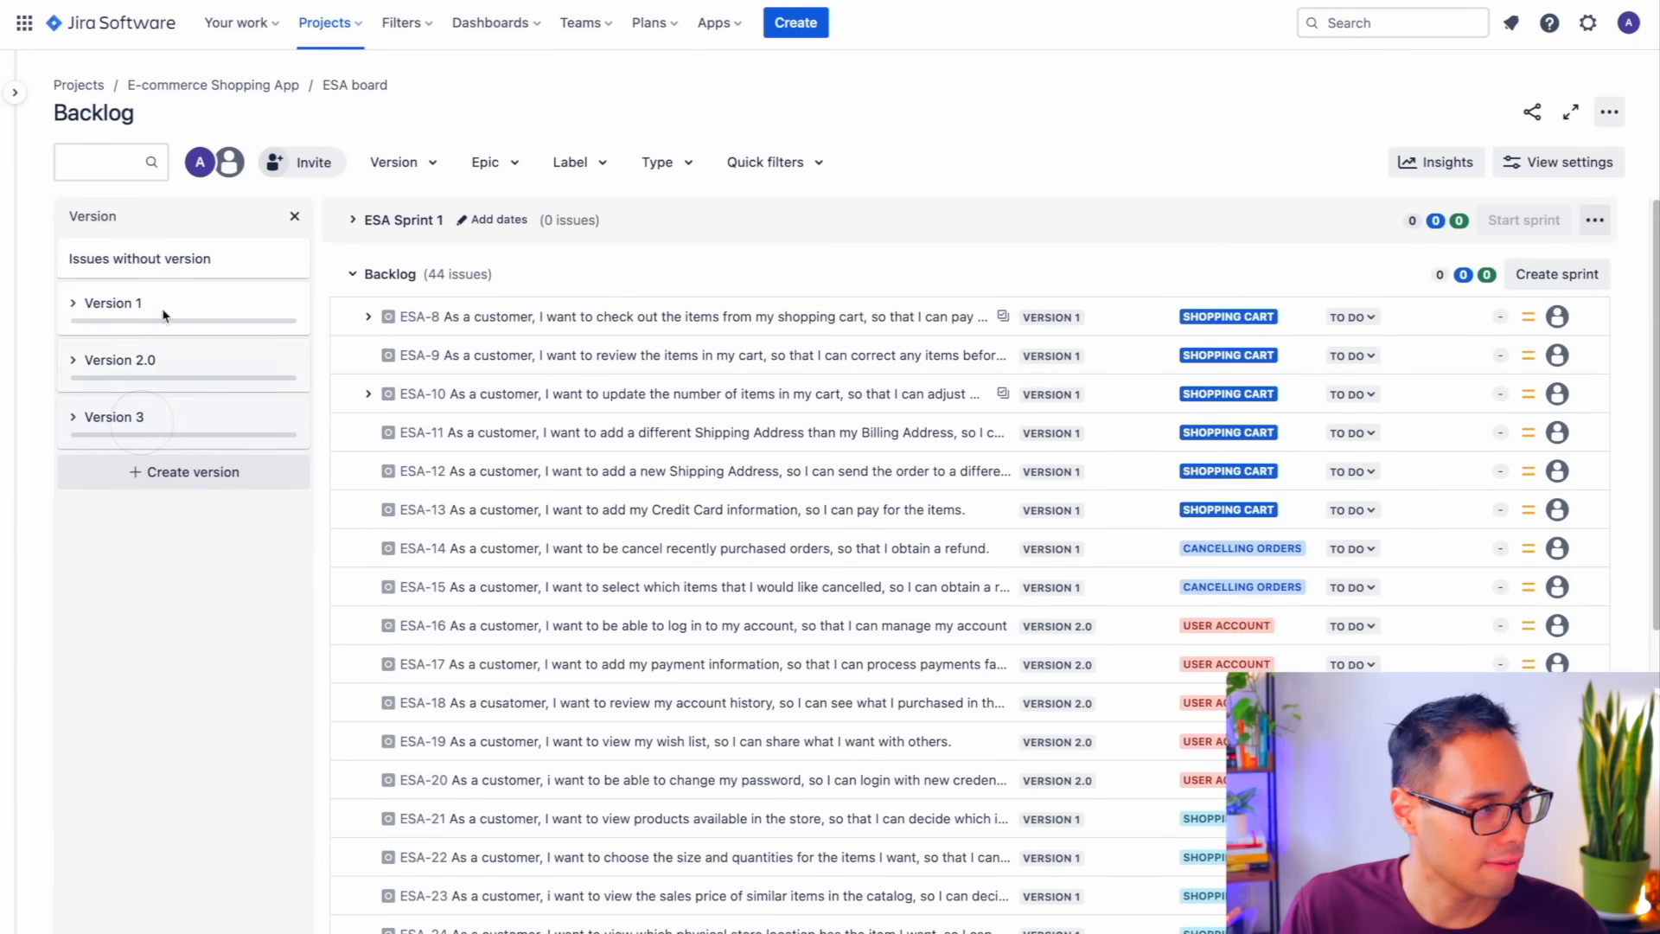
{"action": "left_click", "coordinate": [147, 308]}
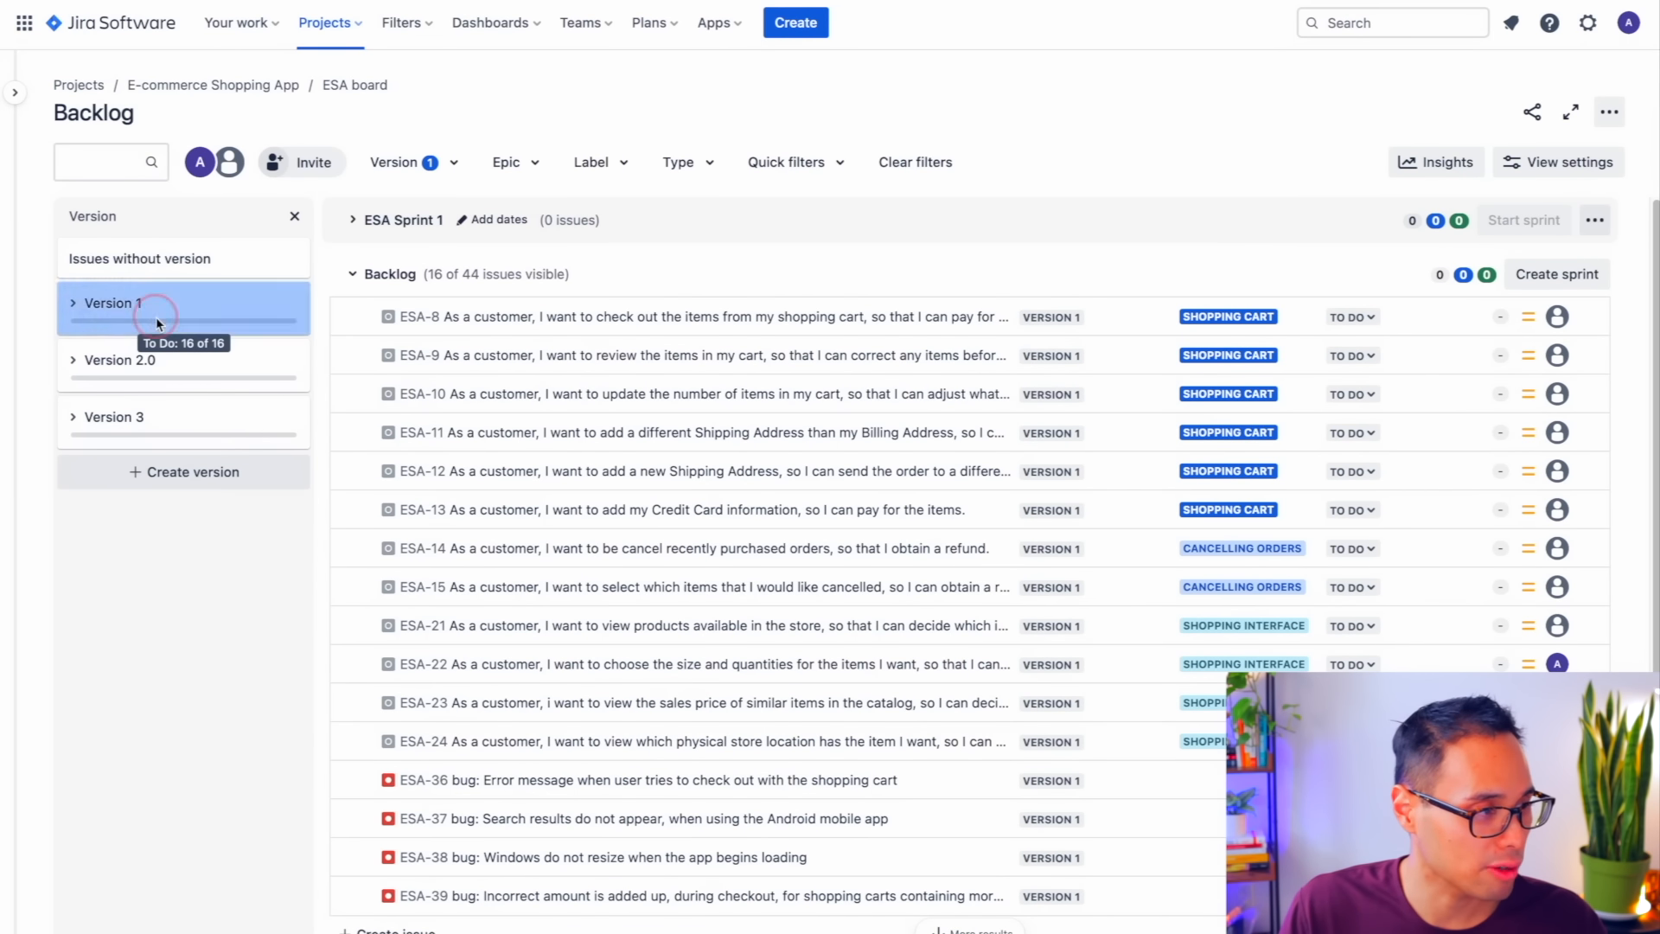
{"action": "left_click", "coordinate": [157, 318]}
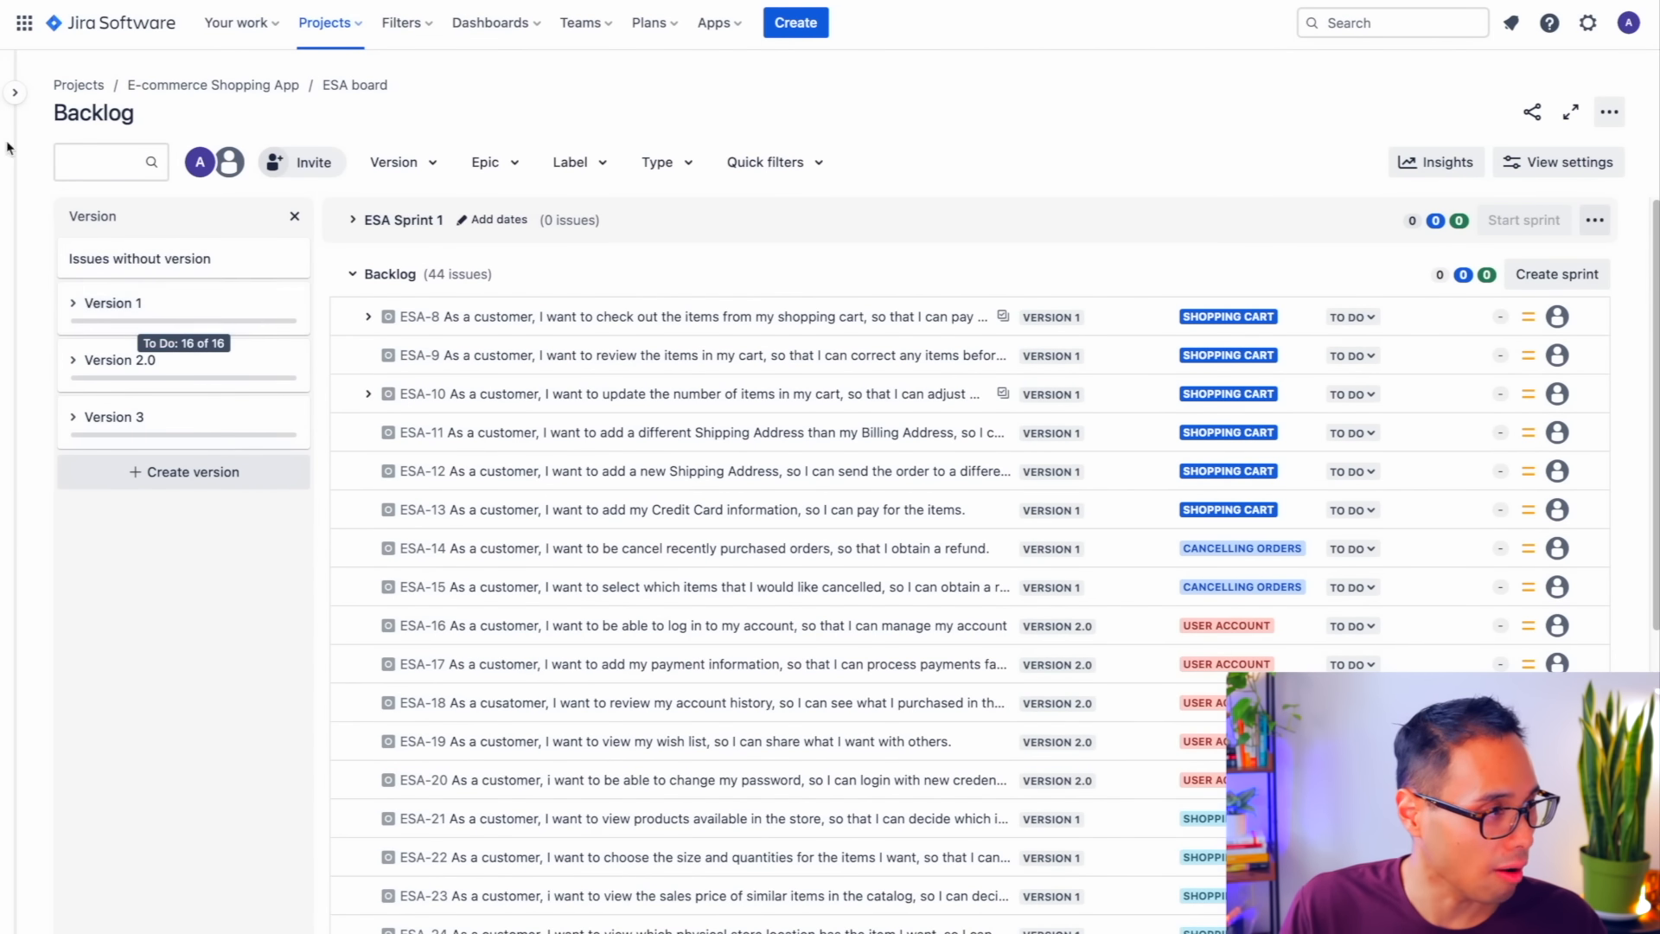
- Review the project's releases, inspect the release options for Version 1, and cancel without releasing it
{"action": "left_click", "coordinate": [17, 95]}
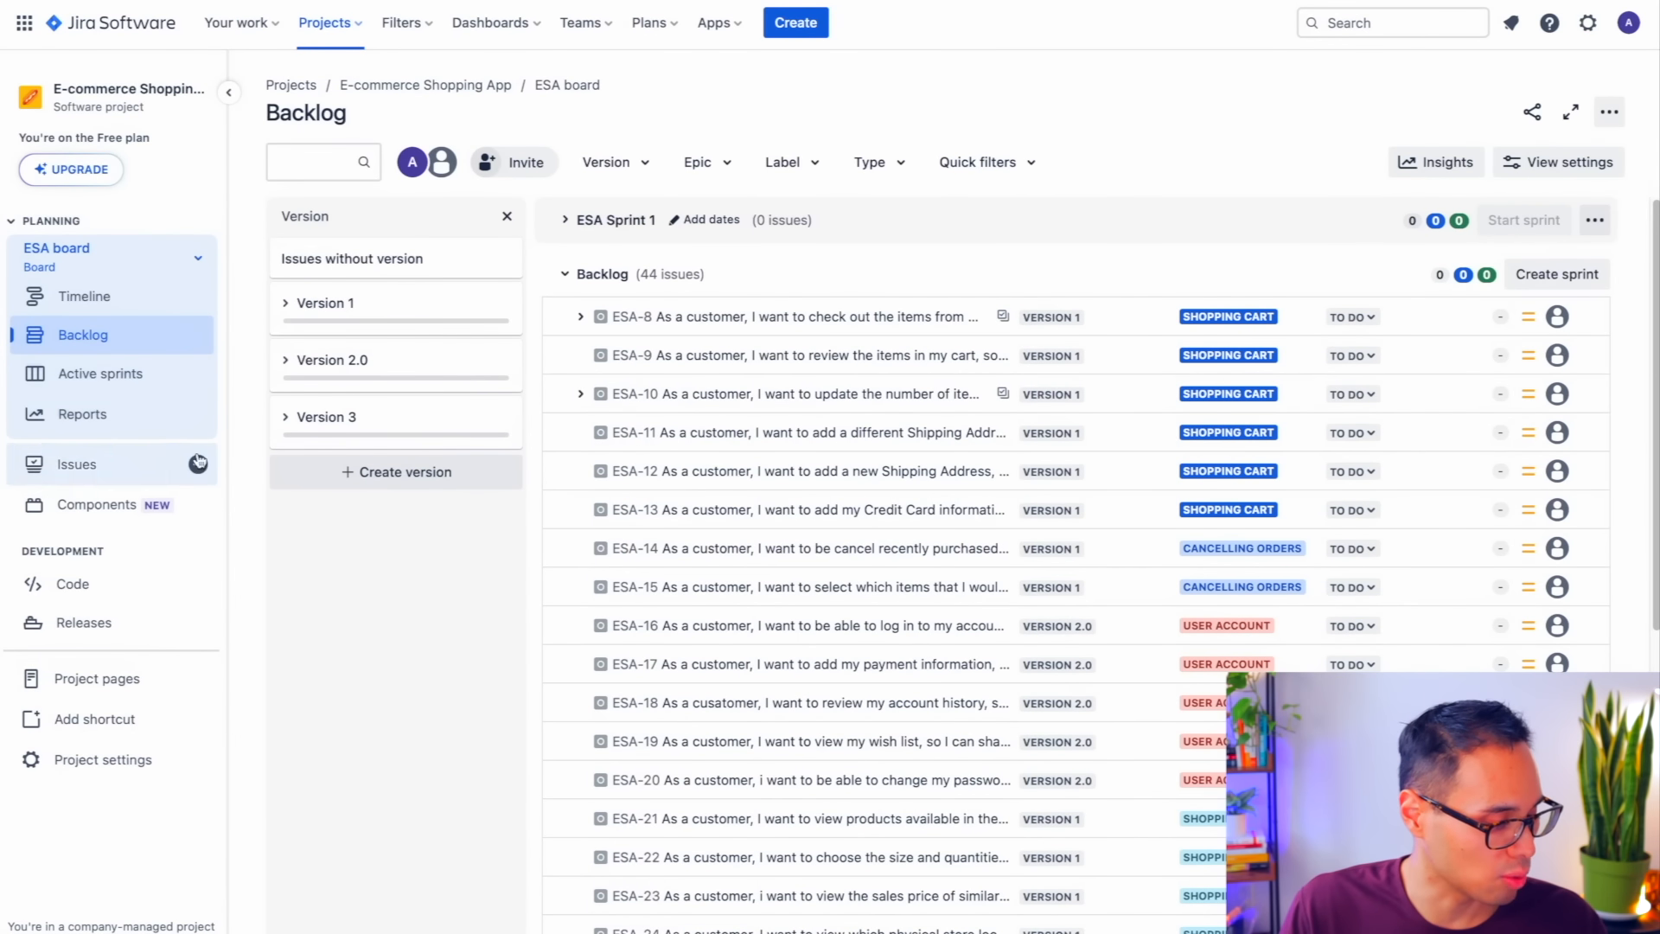
{"action": "left_click", "coordinate": [108, 628]}
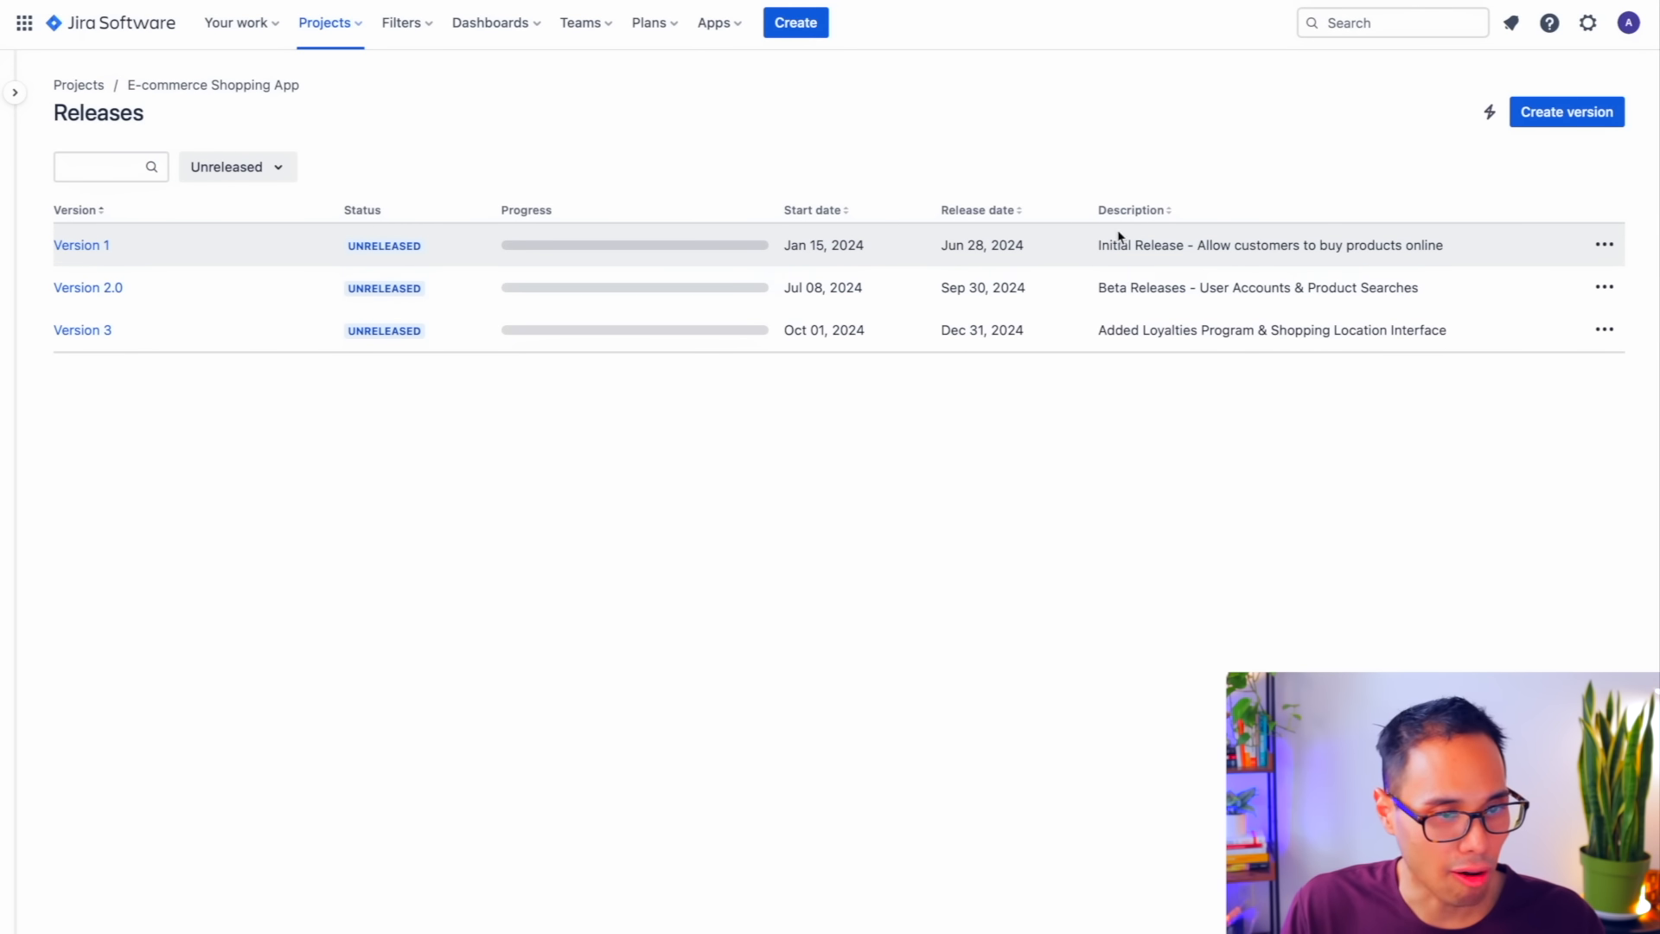
{"action": "left_click", "coordinate": [1602, 249]}
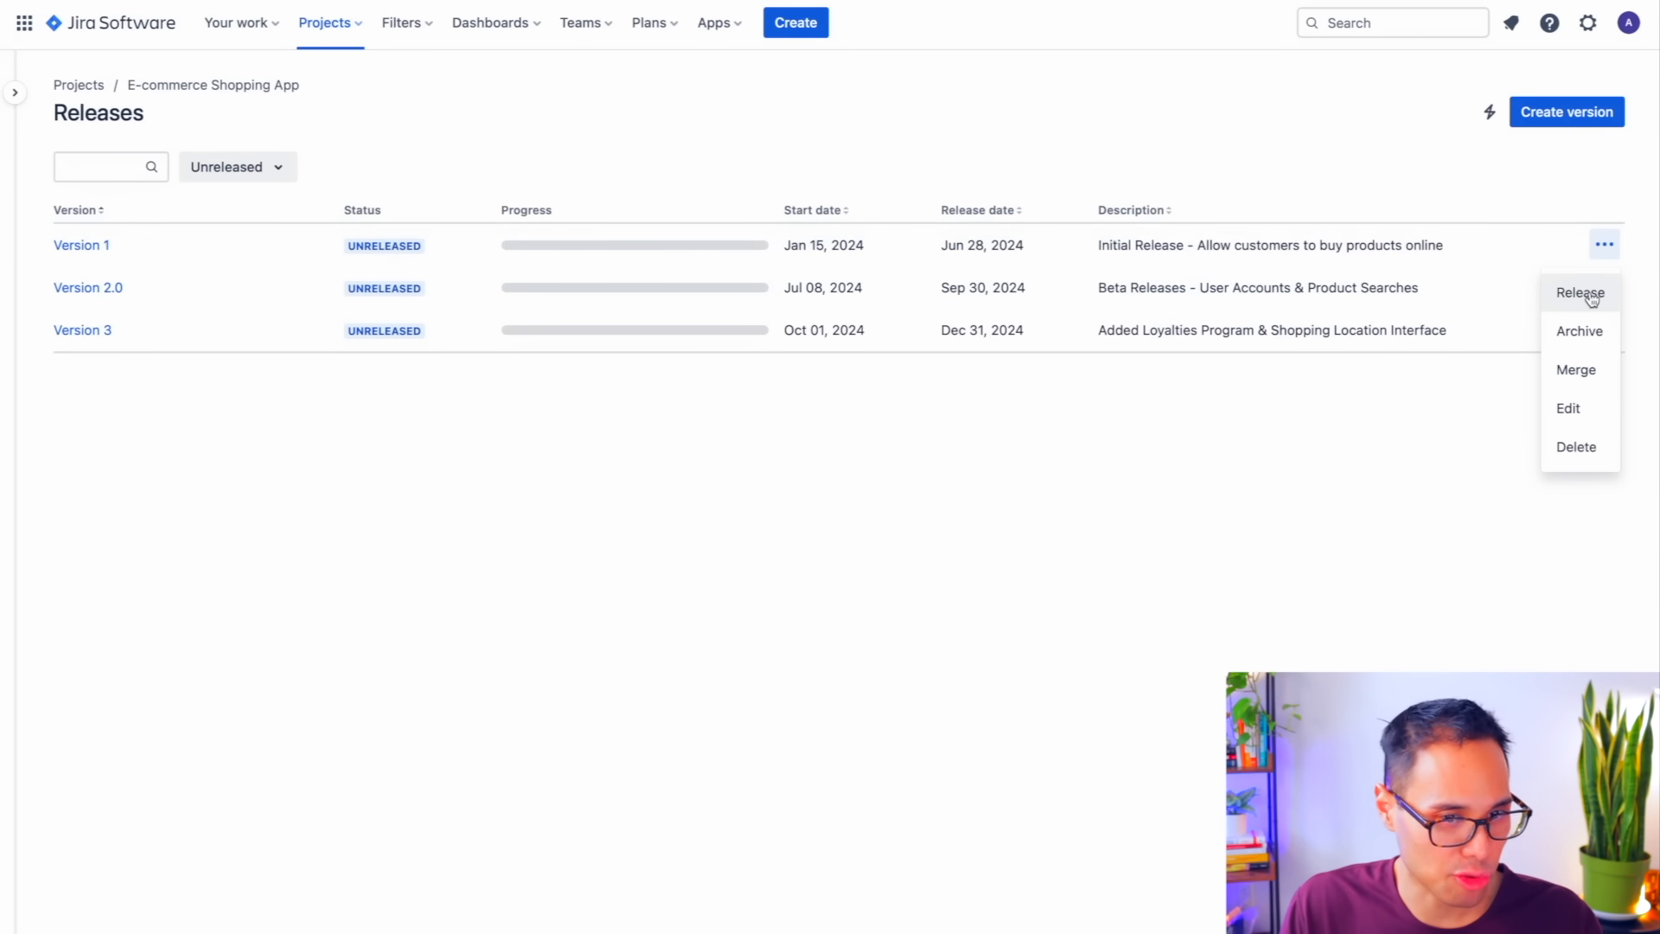
{"action": "left_click", "coordinate": [1590, 294]}
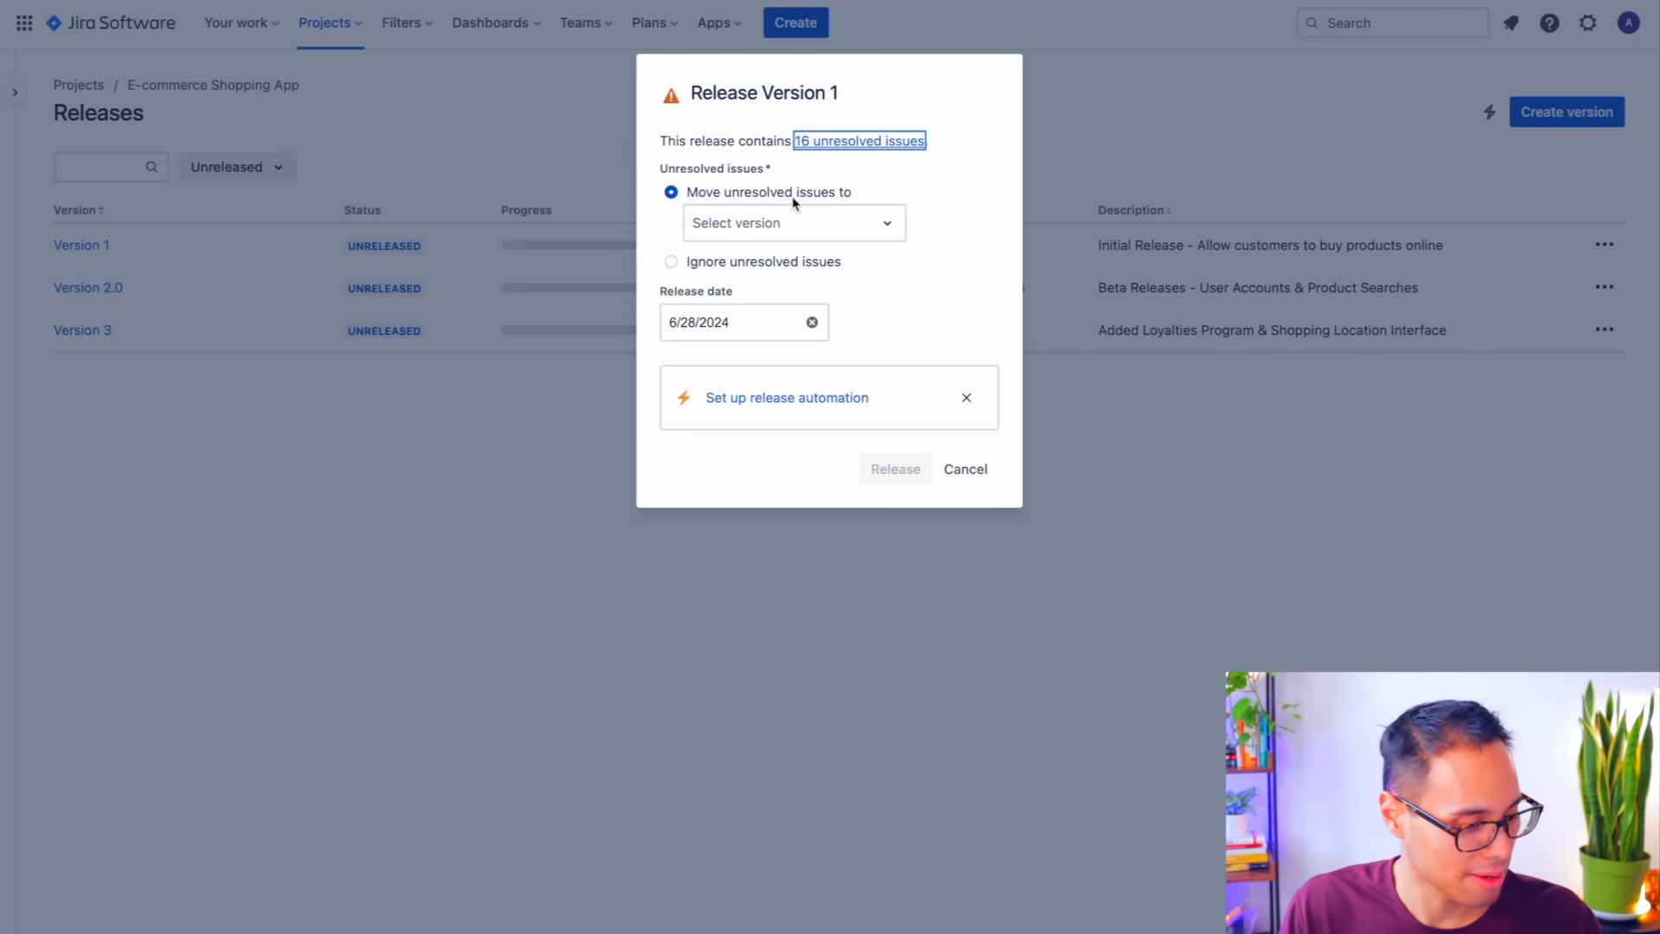
{"action": "left_click", "coordinate": [986, 475]}
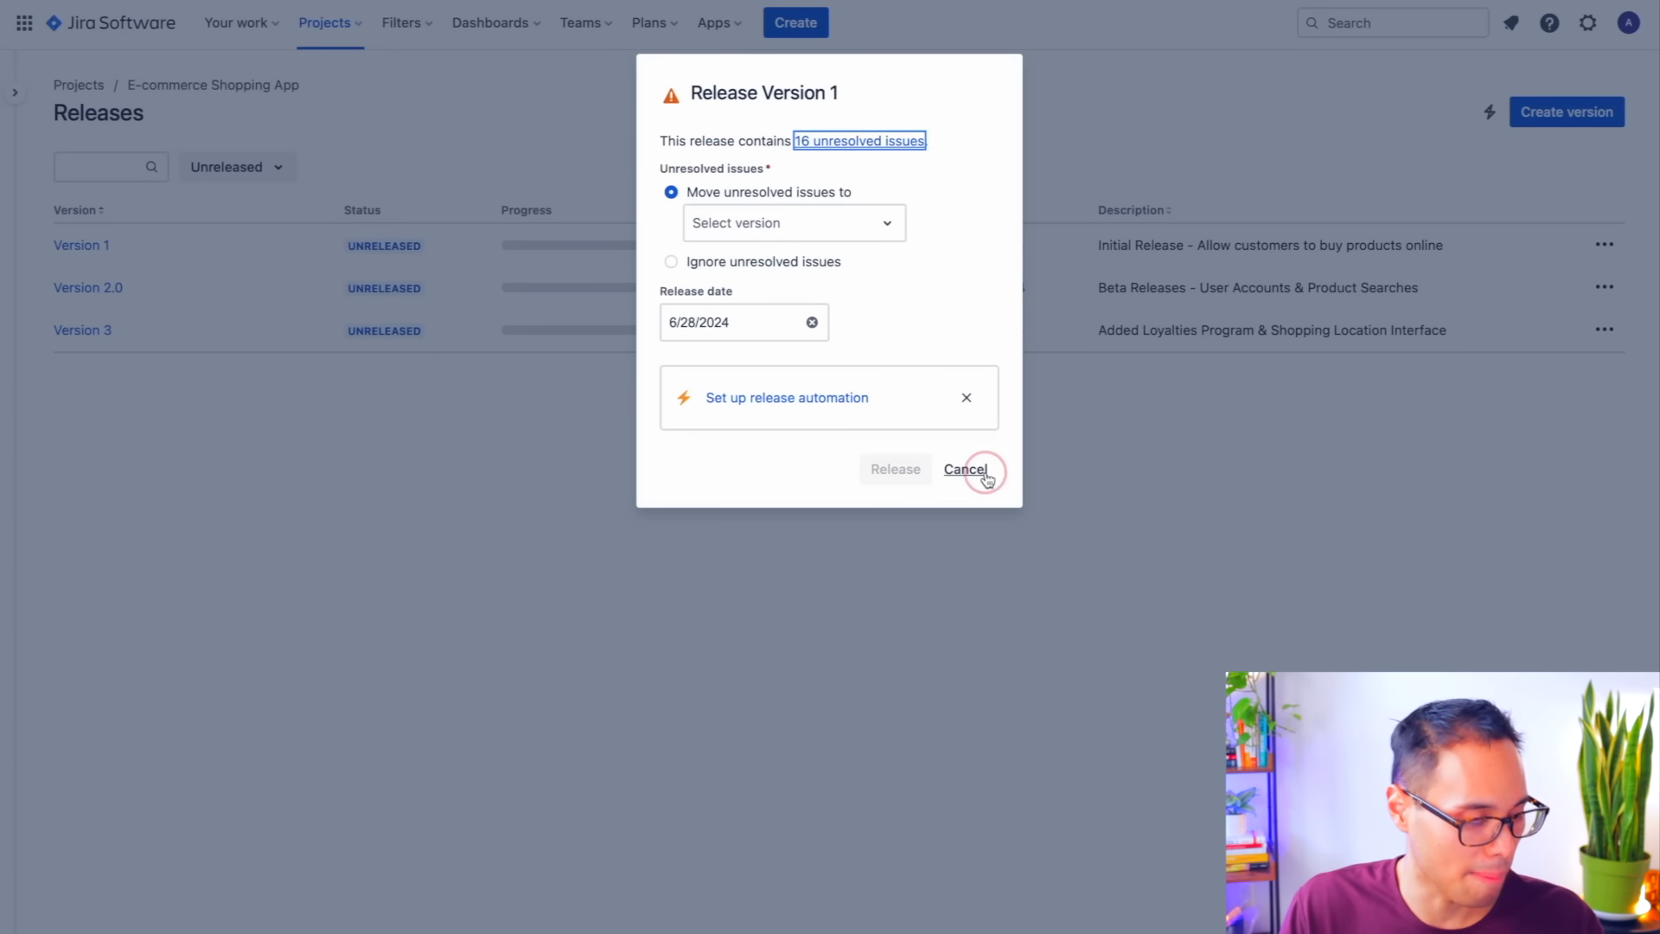
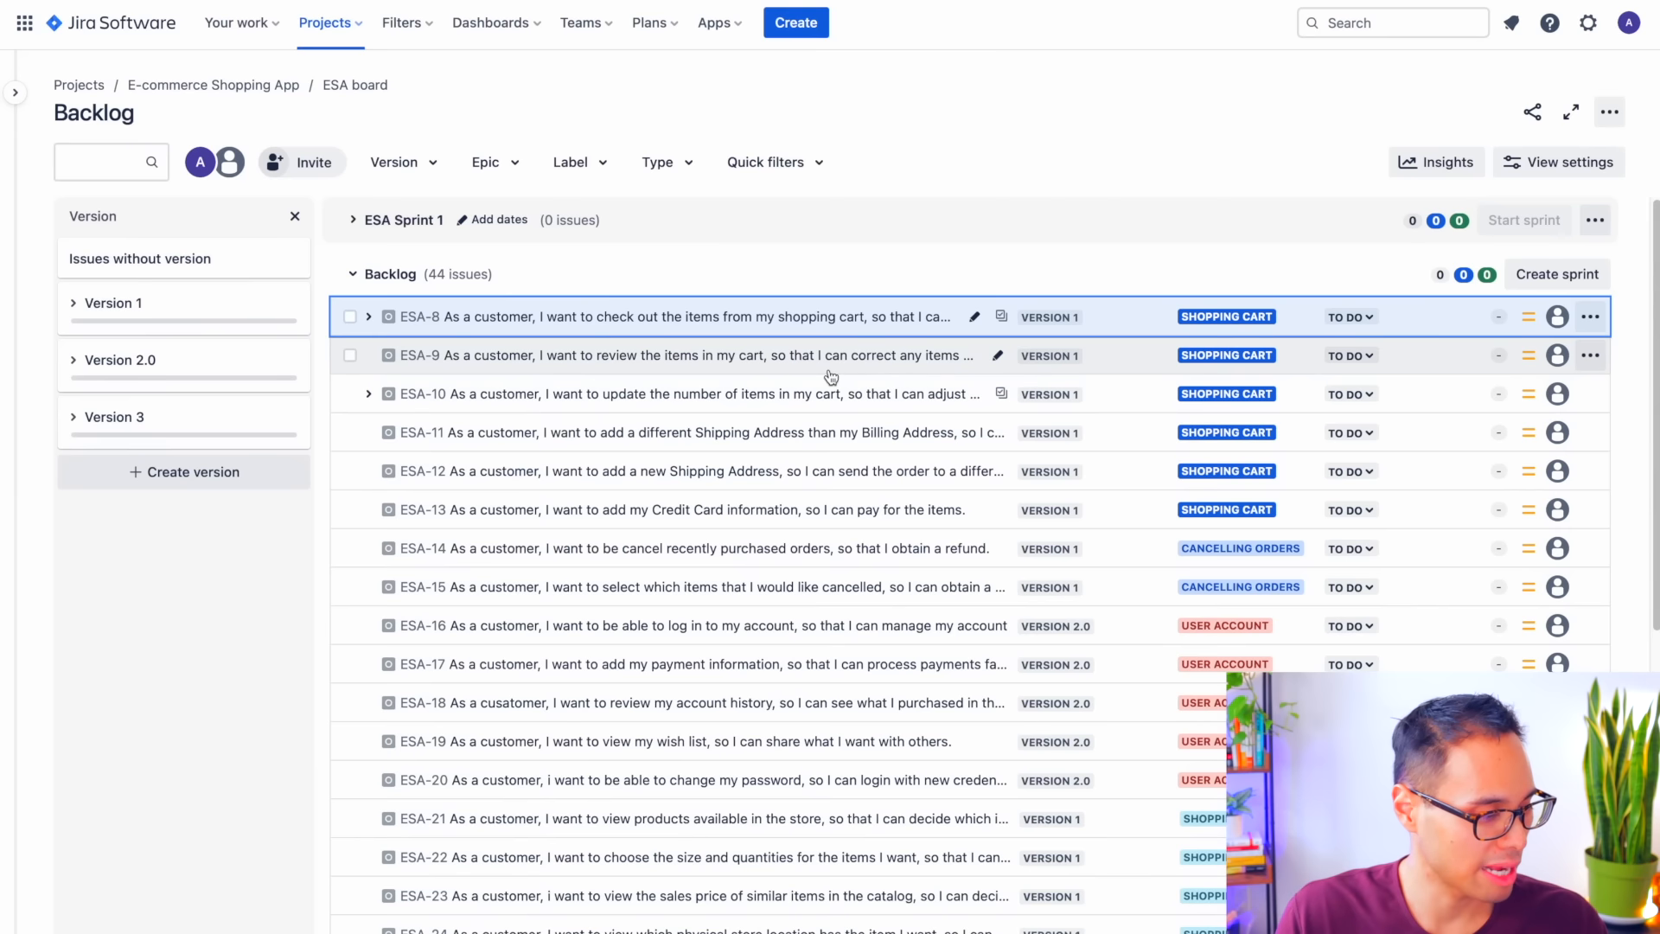
- Try ranking ESA-10 above ESA-9 in the backlog, and return it to its place below ESA-9
{"action": "left_click", "coordinate": [1112, 398]}
{"action": "left_click_drag", "start_coordinate": [1115, 400], "coordinate": [1122, 348]}
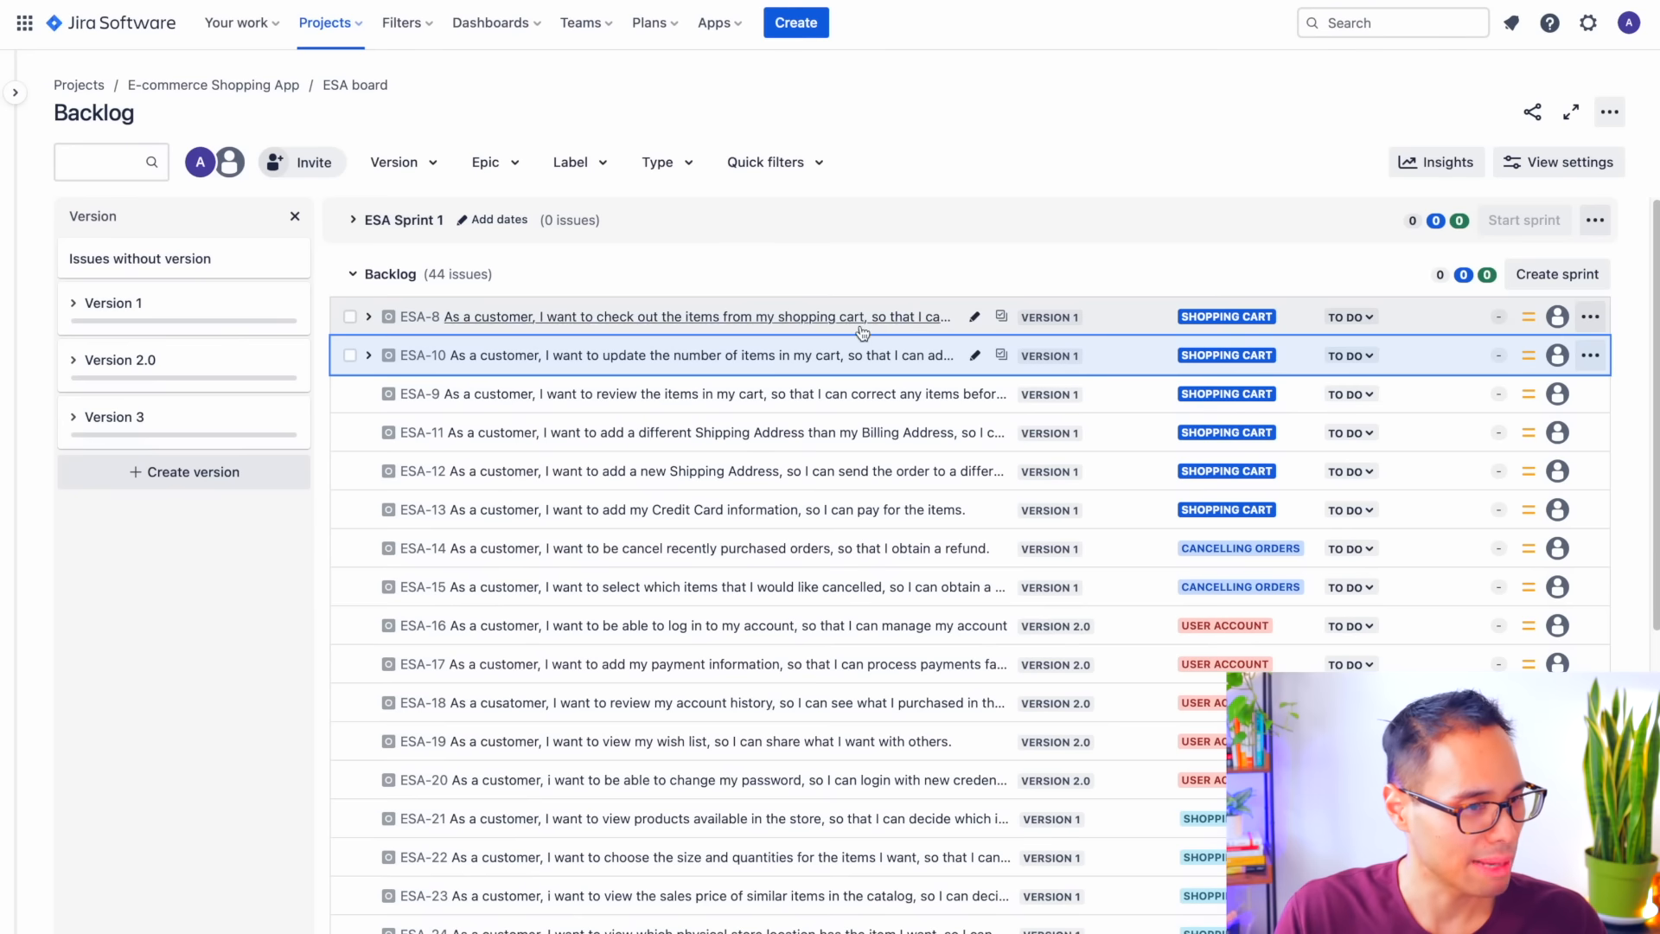
{"action": "left_click_drag", "start_coordinate": [1122, 371], "coordinate": [1122, 411]}
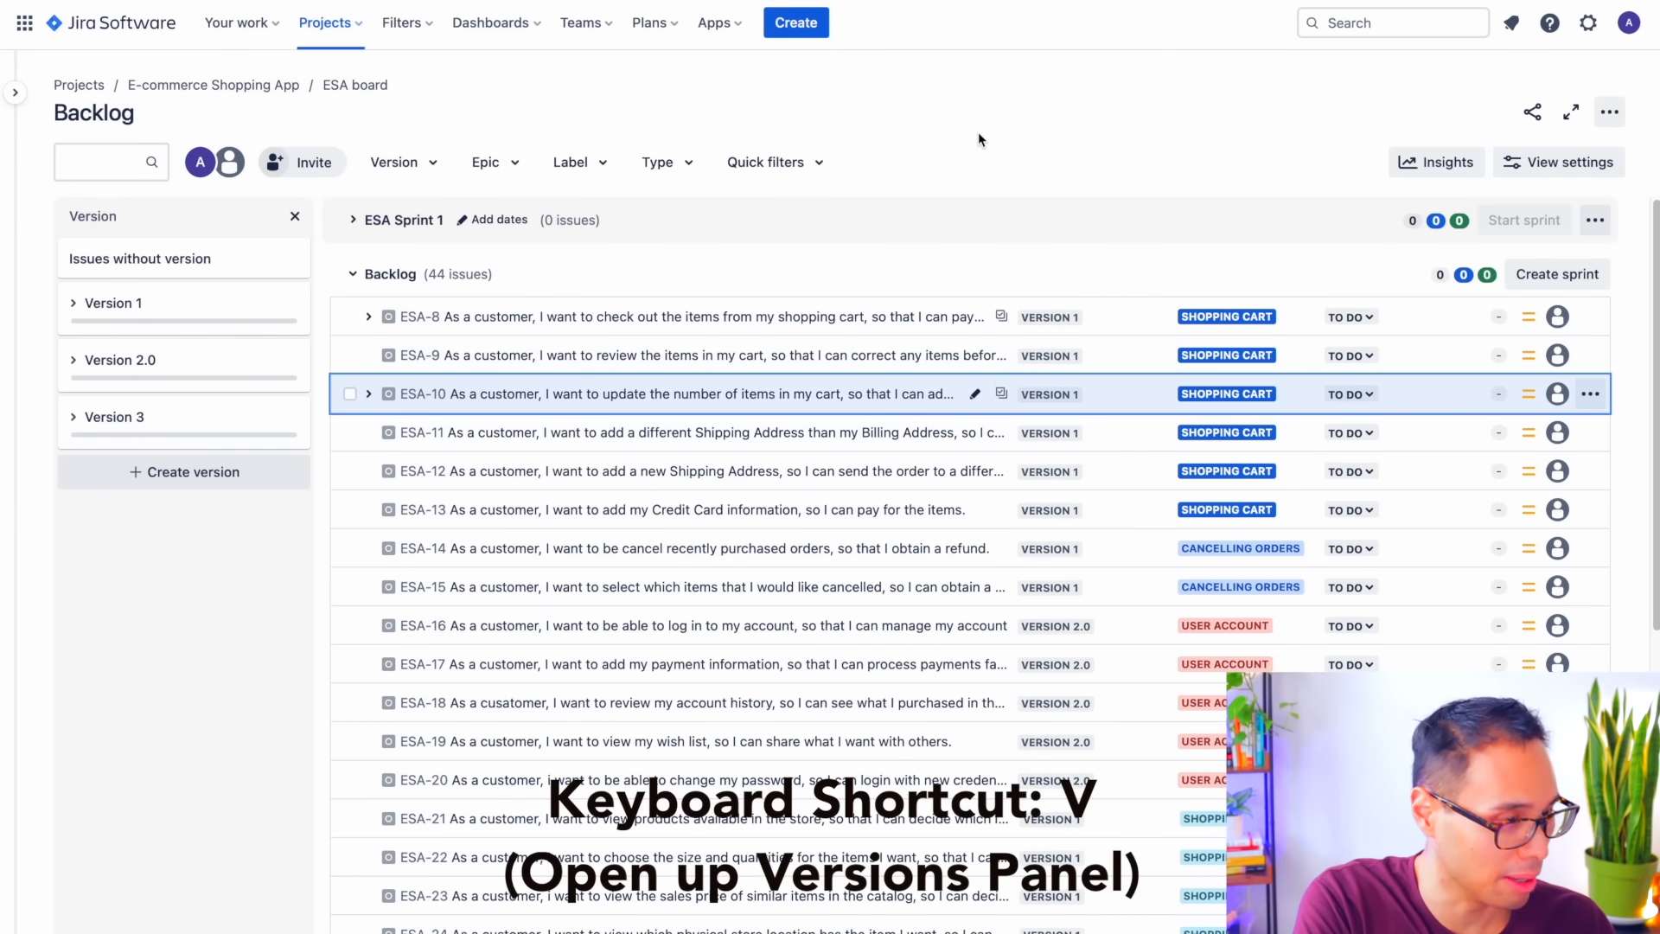
- Filter the backlog to show only Version 1 issues and hide the list of versions
{"action": "key", "text": "v"}
{"action": "key", "text": "v"}
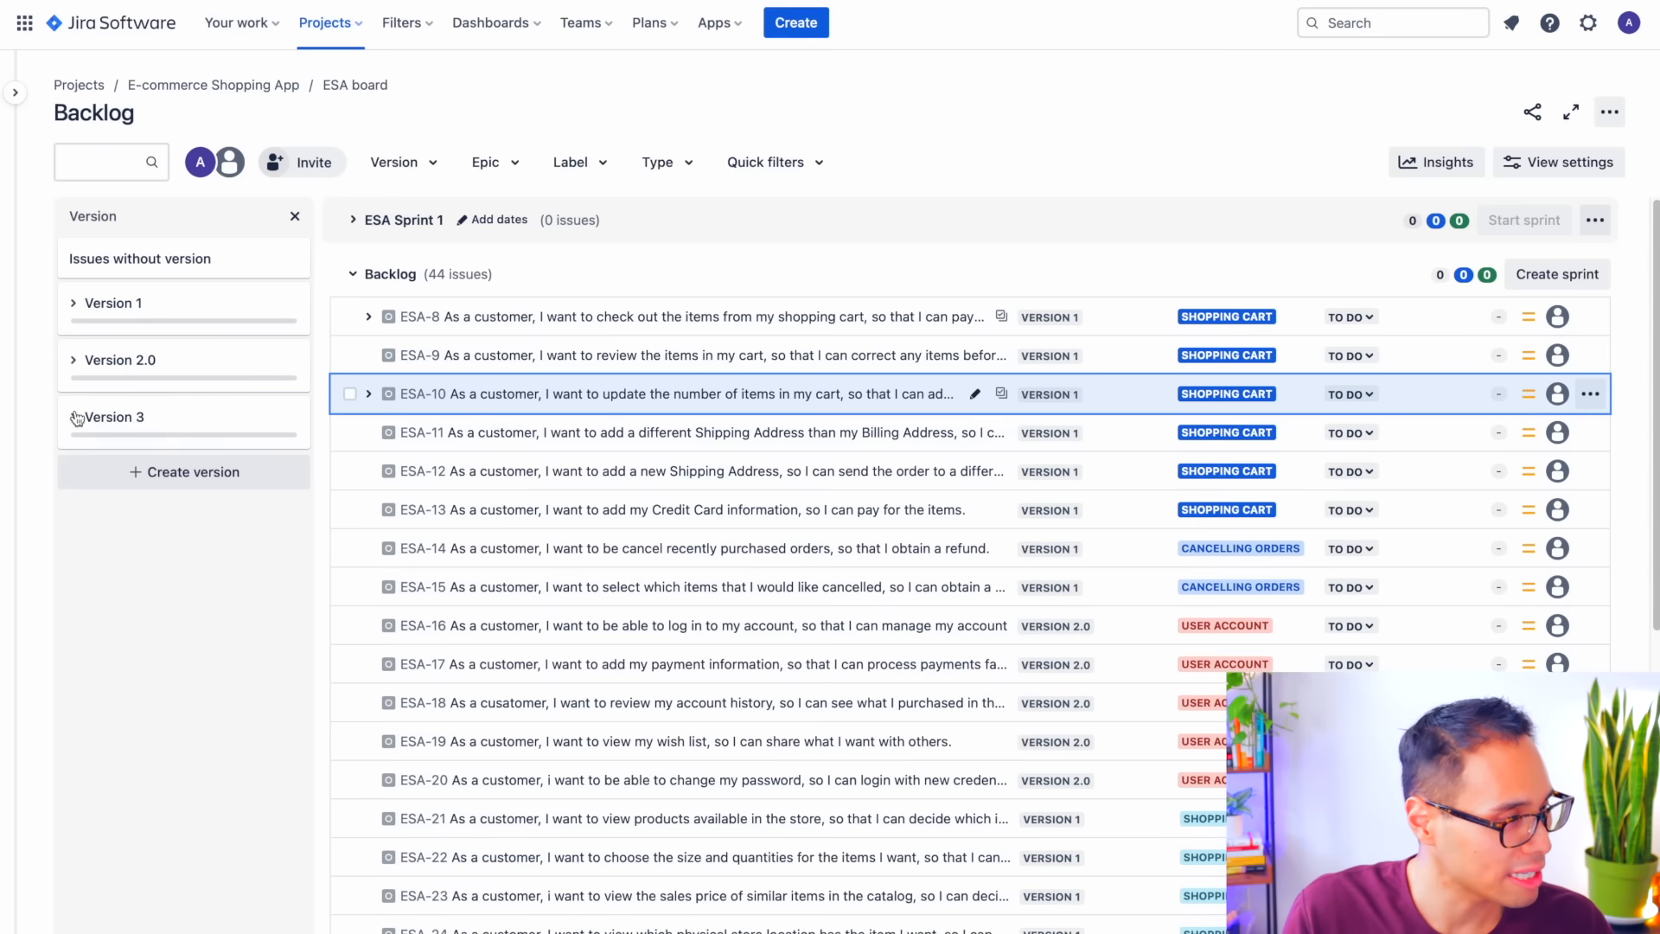
{"action": "left_click", "coordinate": [134, 309]}
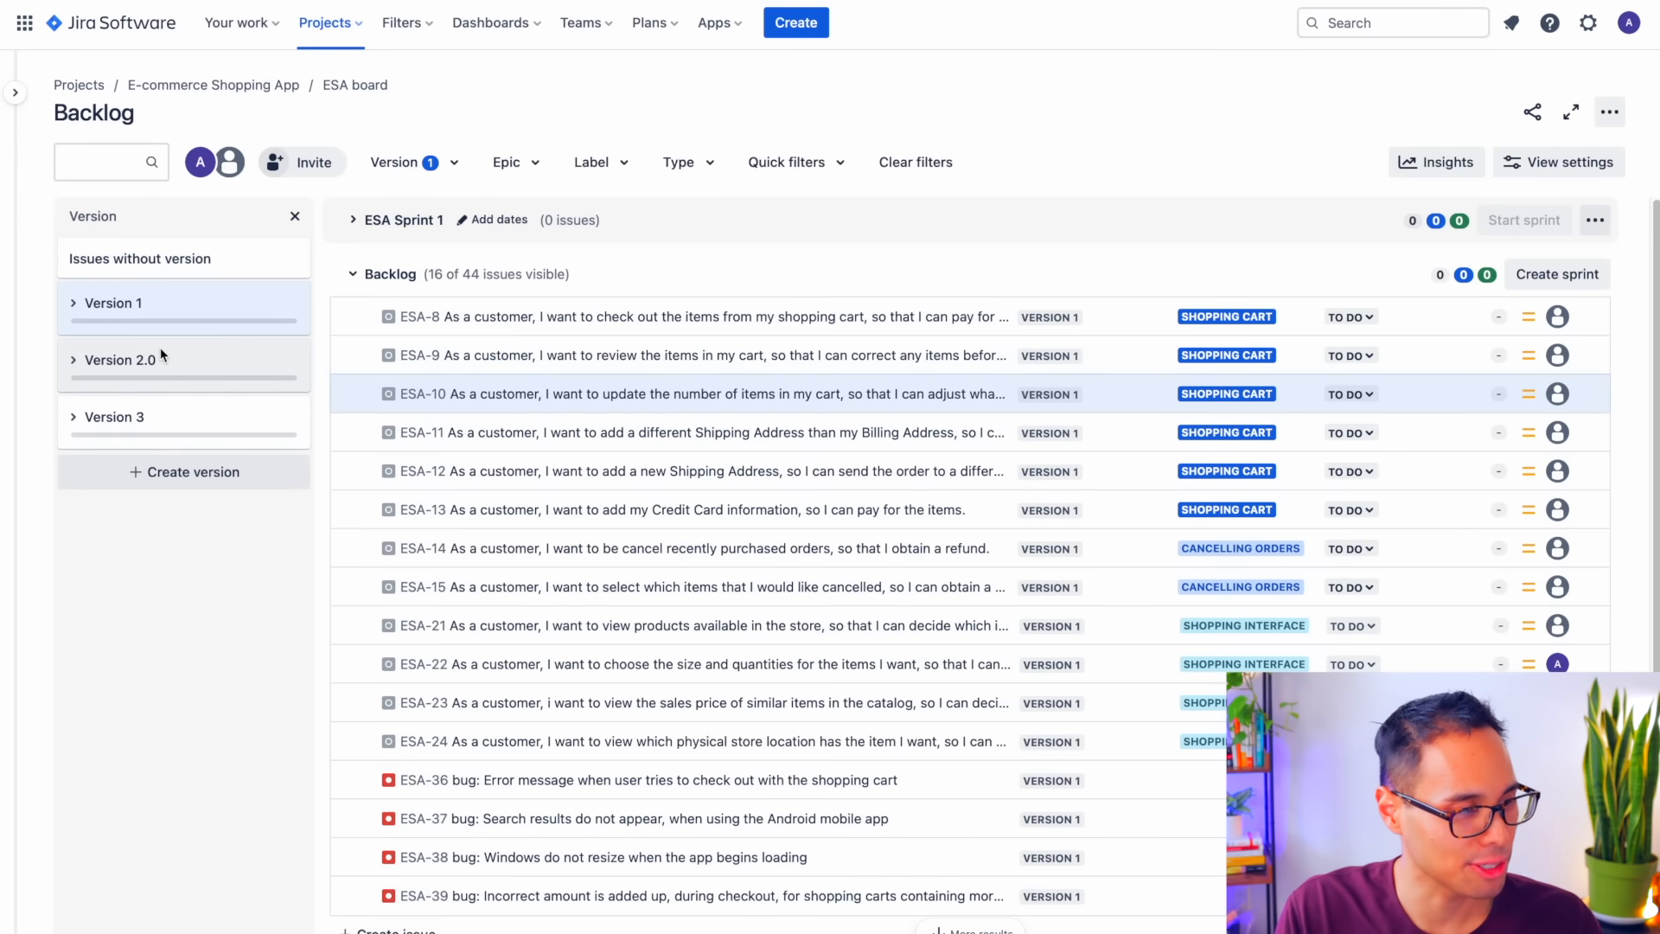
{"action": "left_click", "coordinate": [166, 325]}
{"action": "left_click", "coordinate": [165, 325]}
{"action": "left_click", "coordinate": [154, 309]}
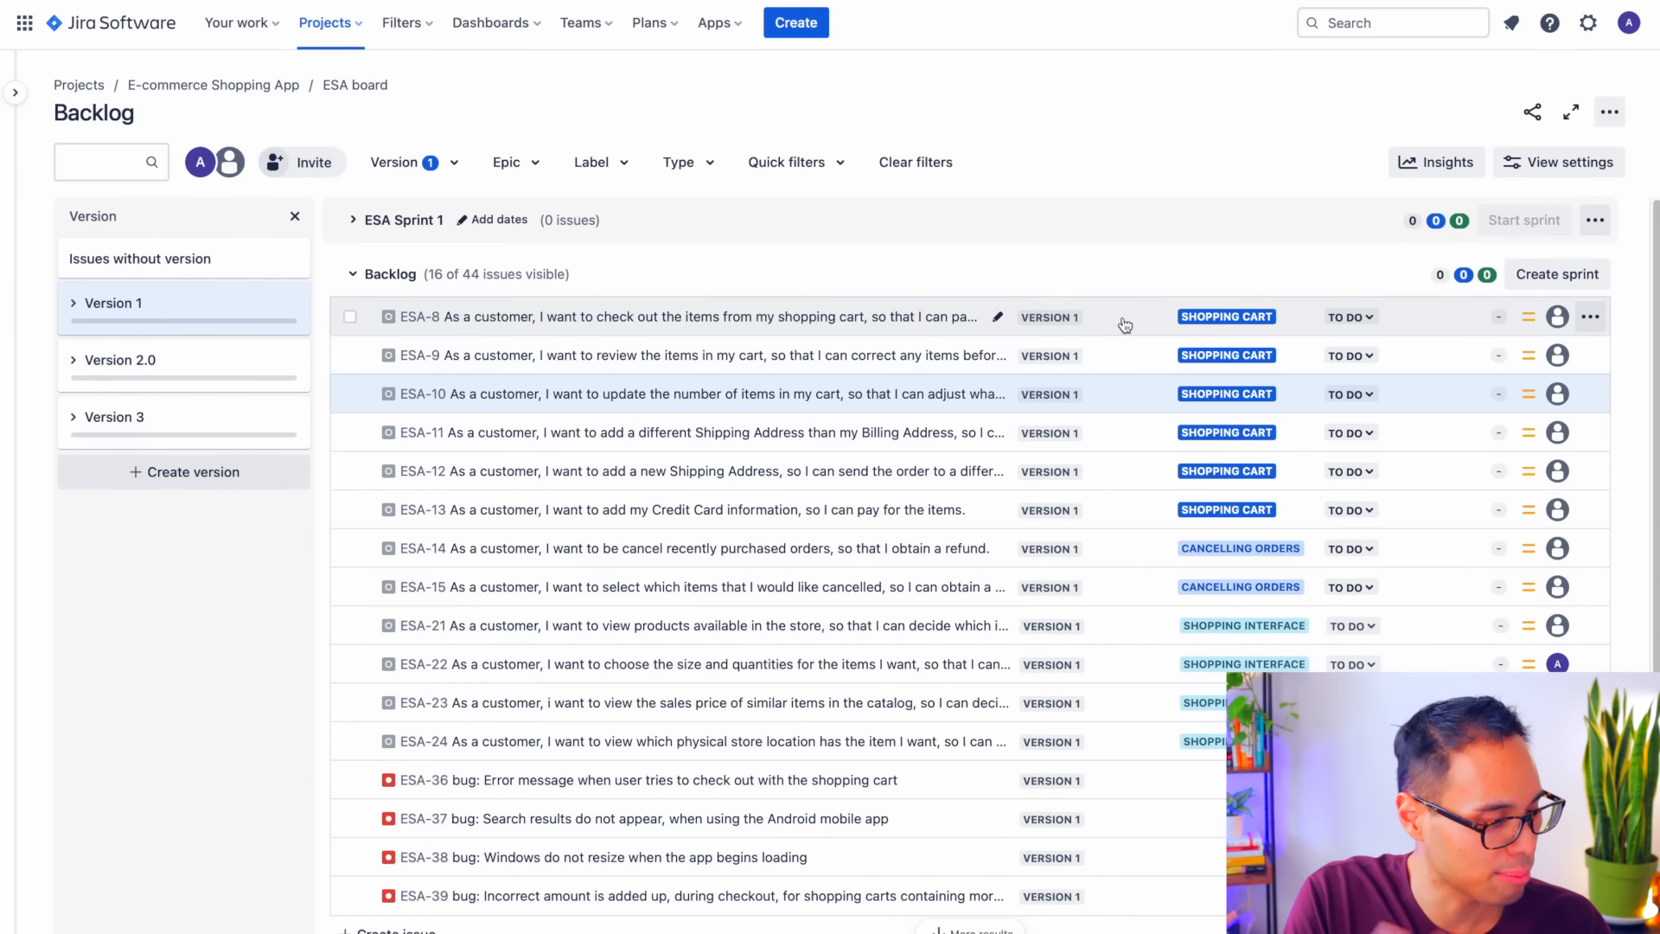
{"action": "key", "text": "v"}
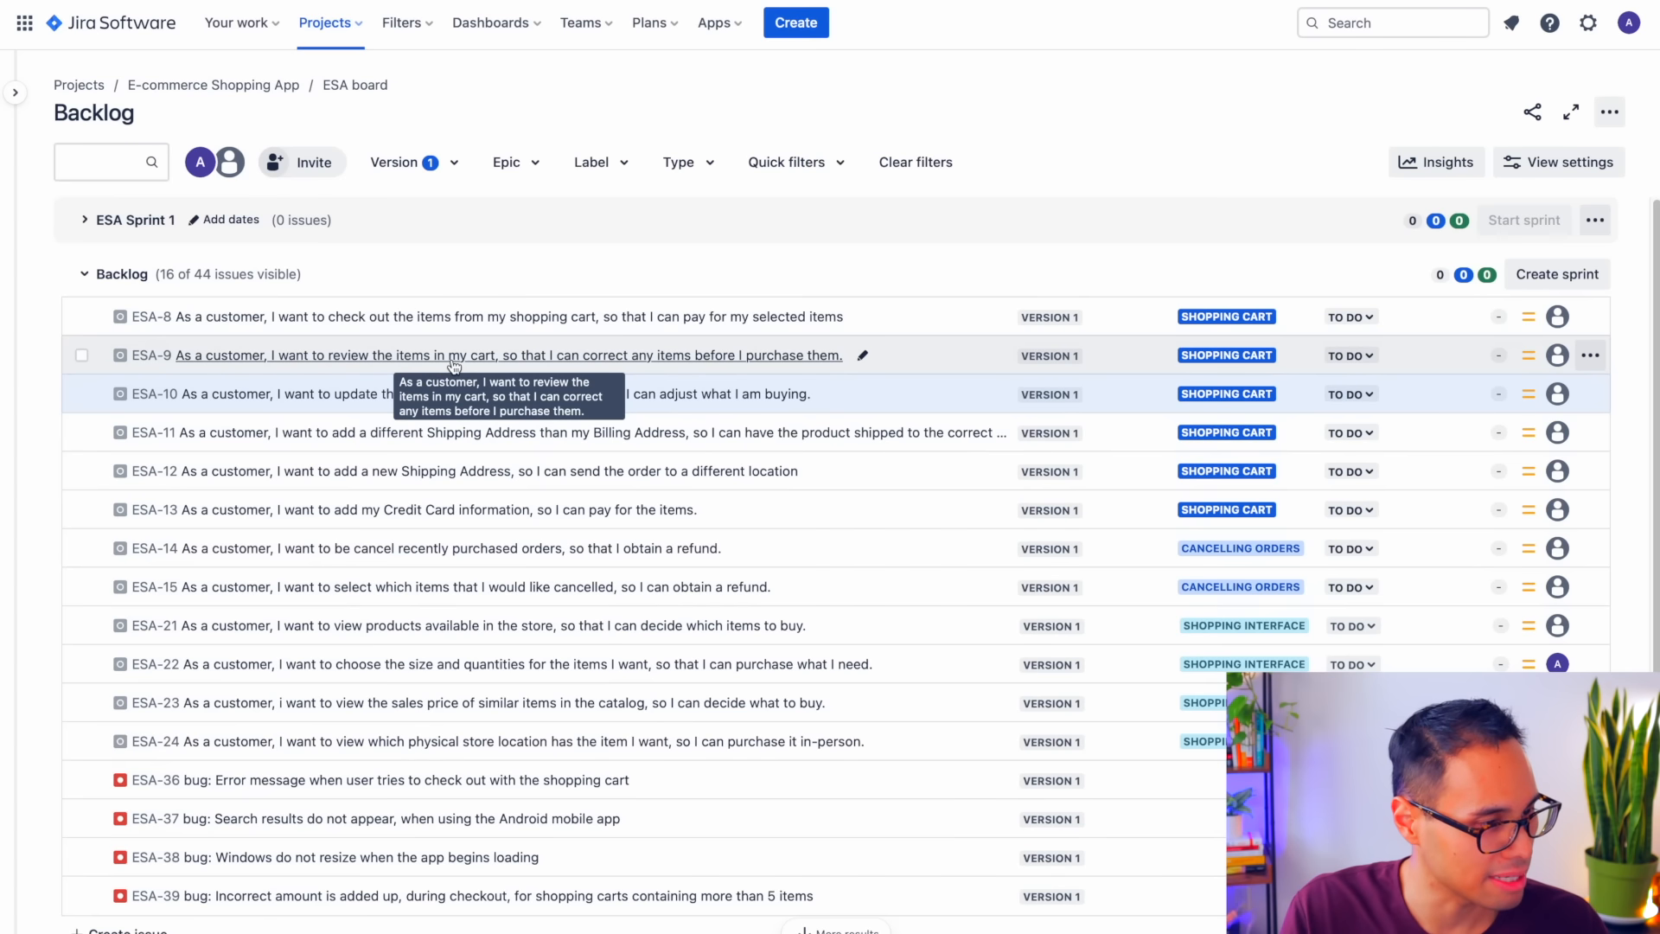
- Rank the shipping address issues ESA-11 and ESA-12 together directly above ESA-10, and clear the selection
{"action": "left_click", "coordinate": [959, 359]}
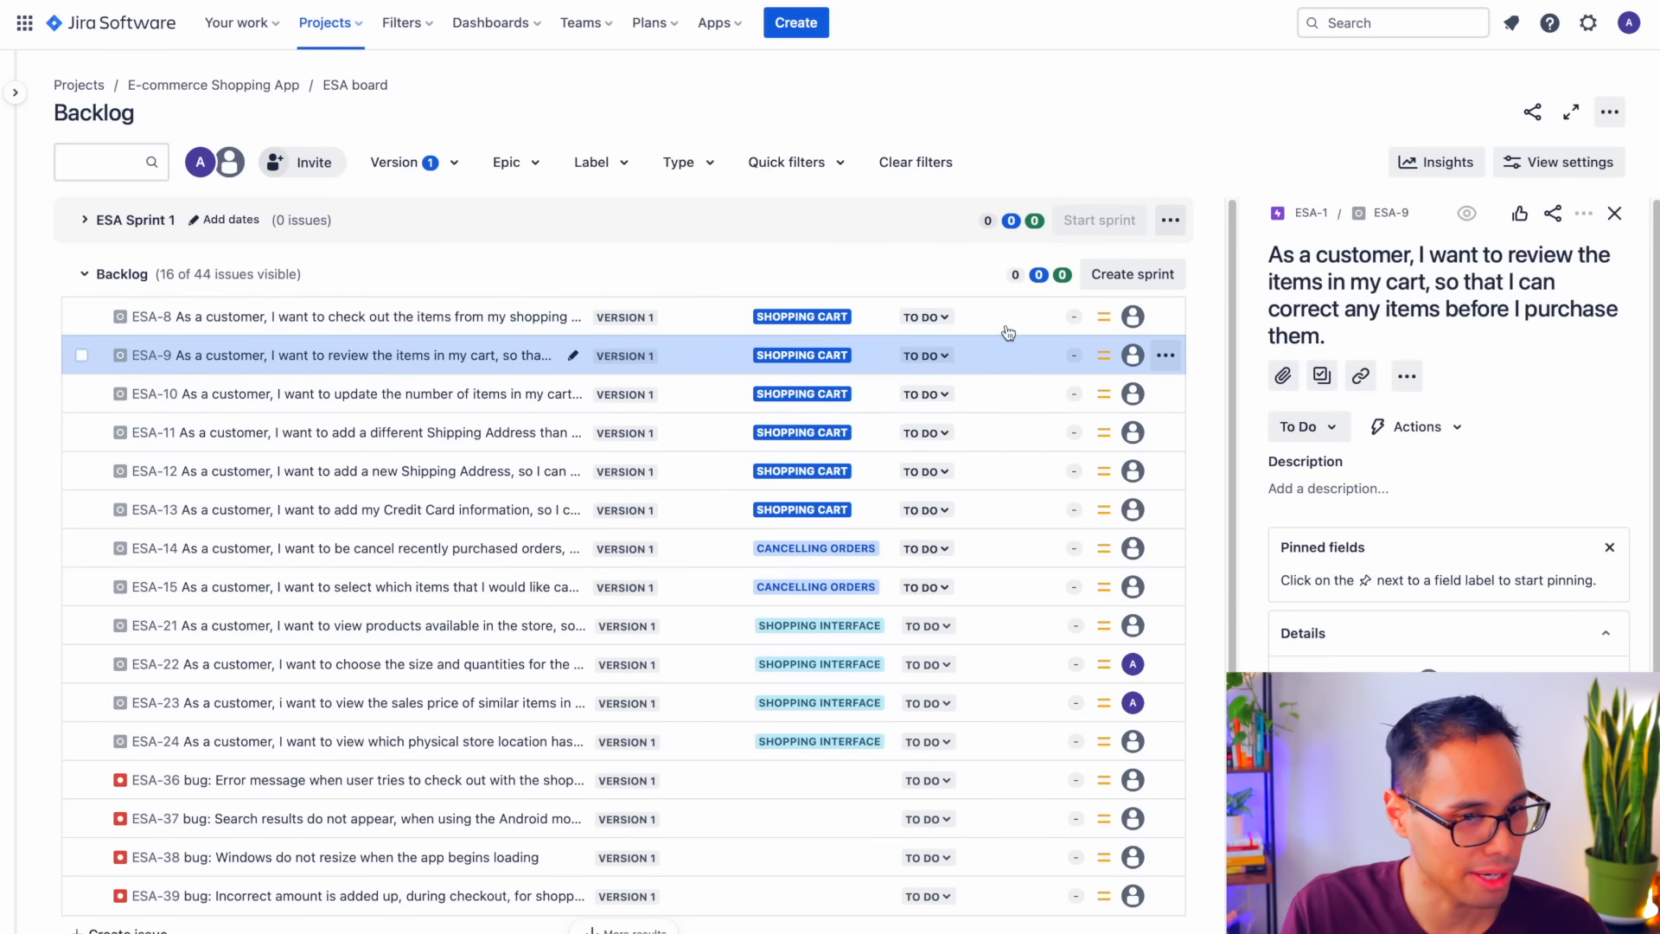
{"action": "left_click", "coordinate": [1614, 213]}
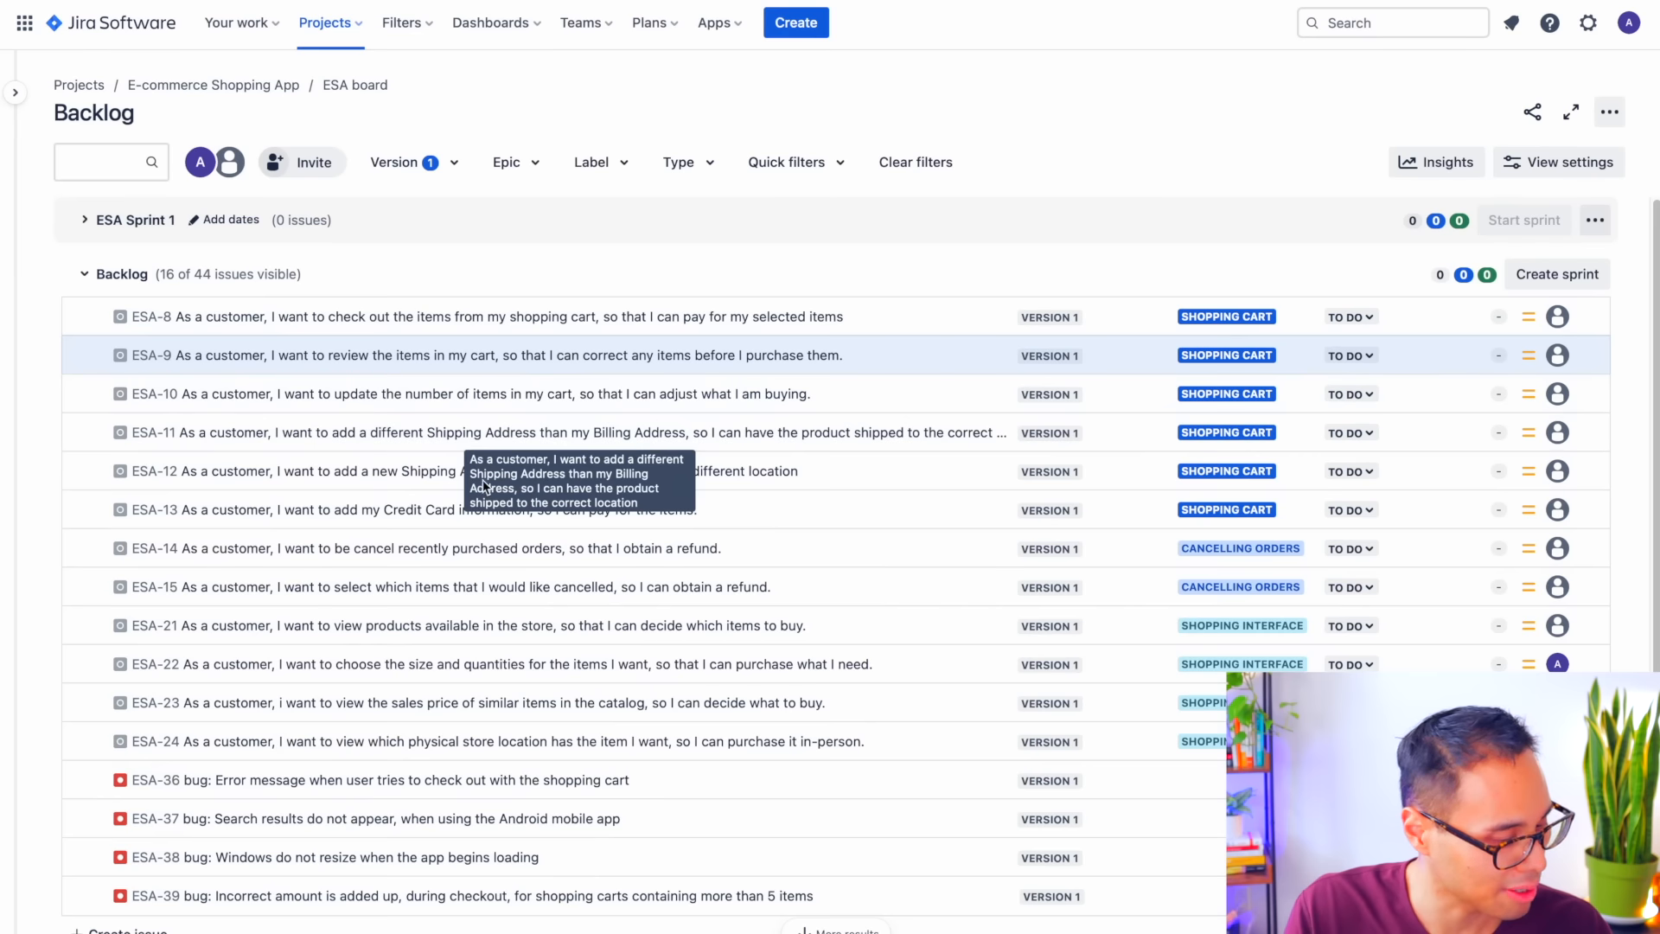
{"action": "left_click", "coordinate": [81, 433]}
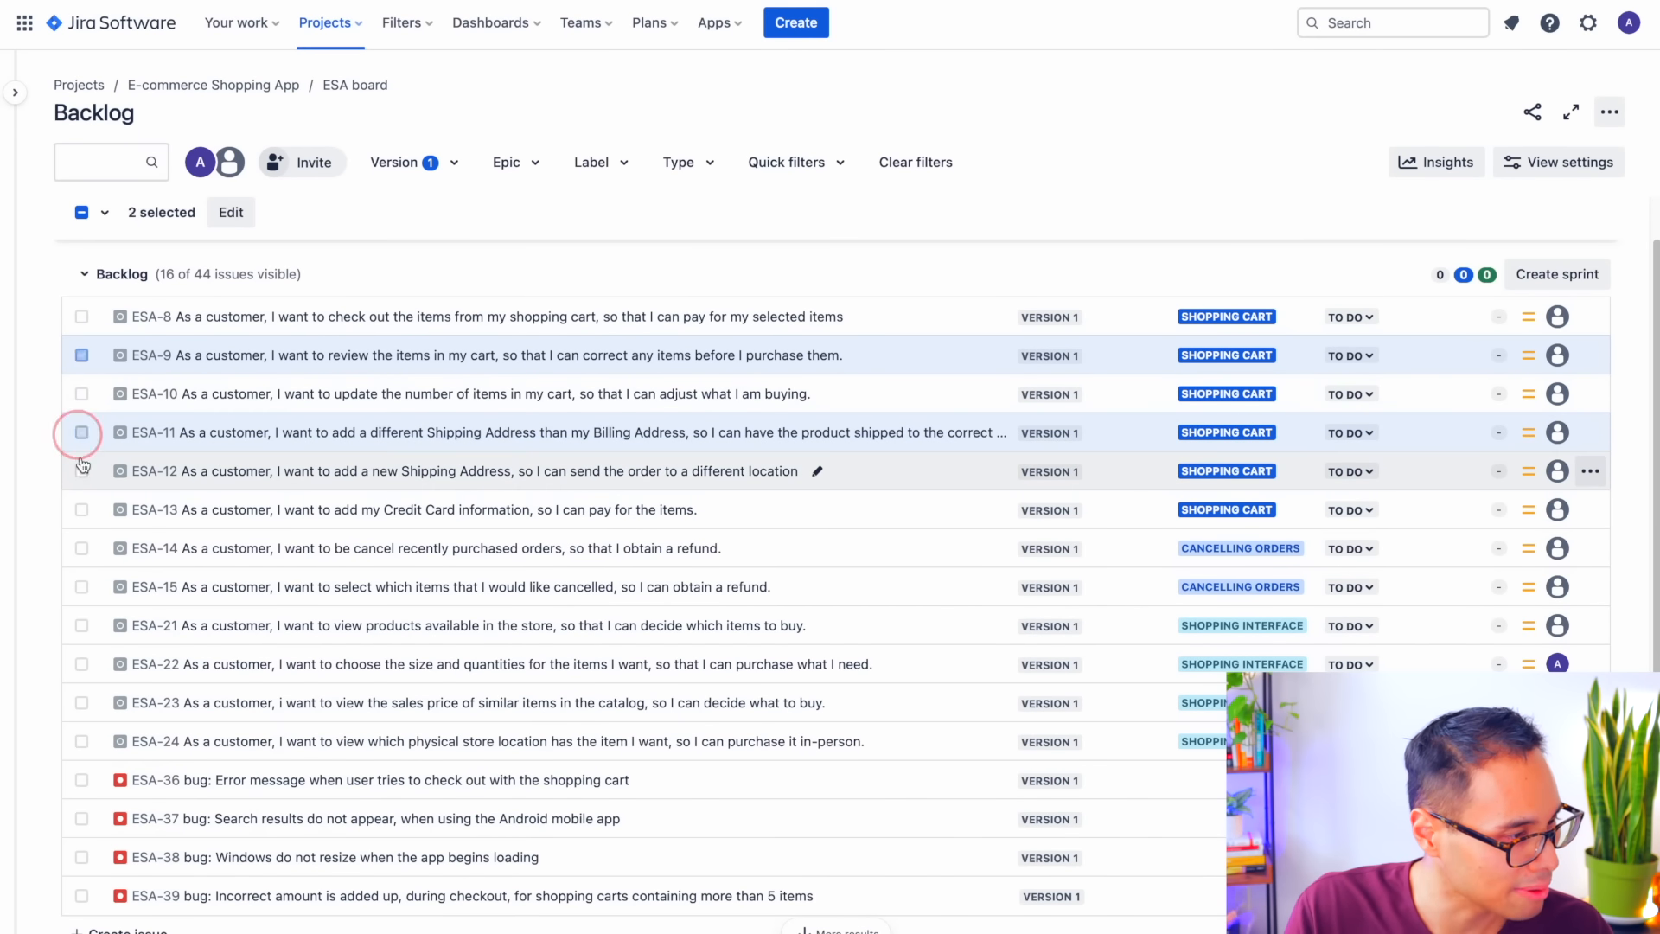
{"action": "left_click", "coordinate": [81, 471]}
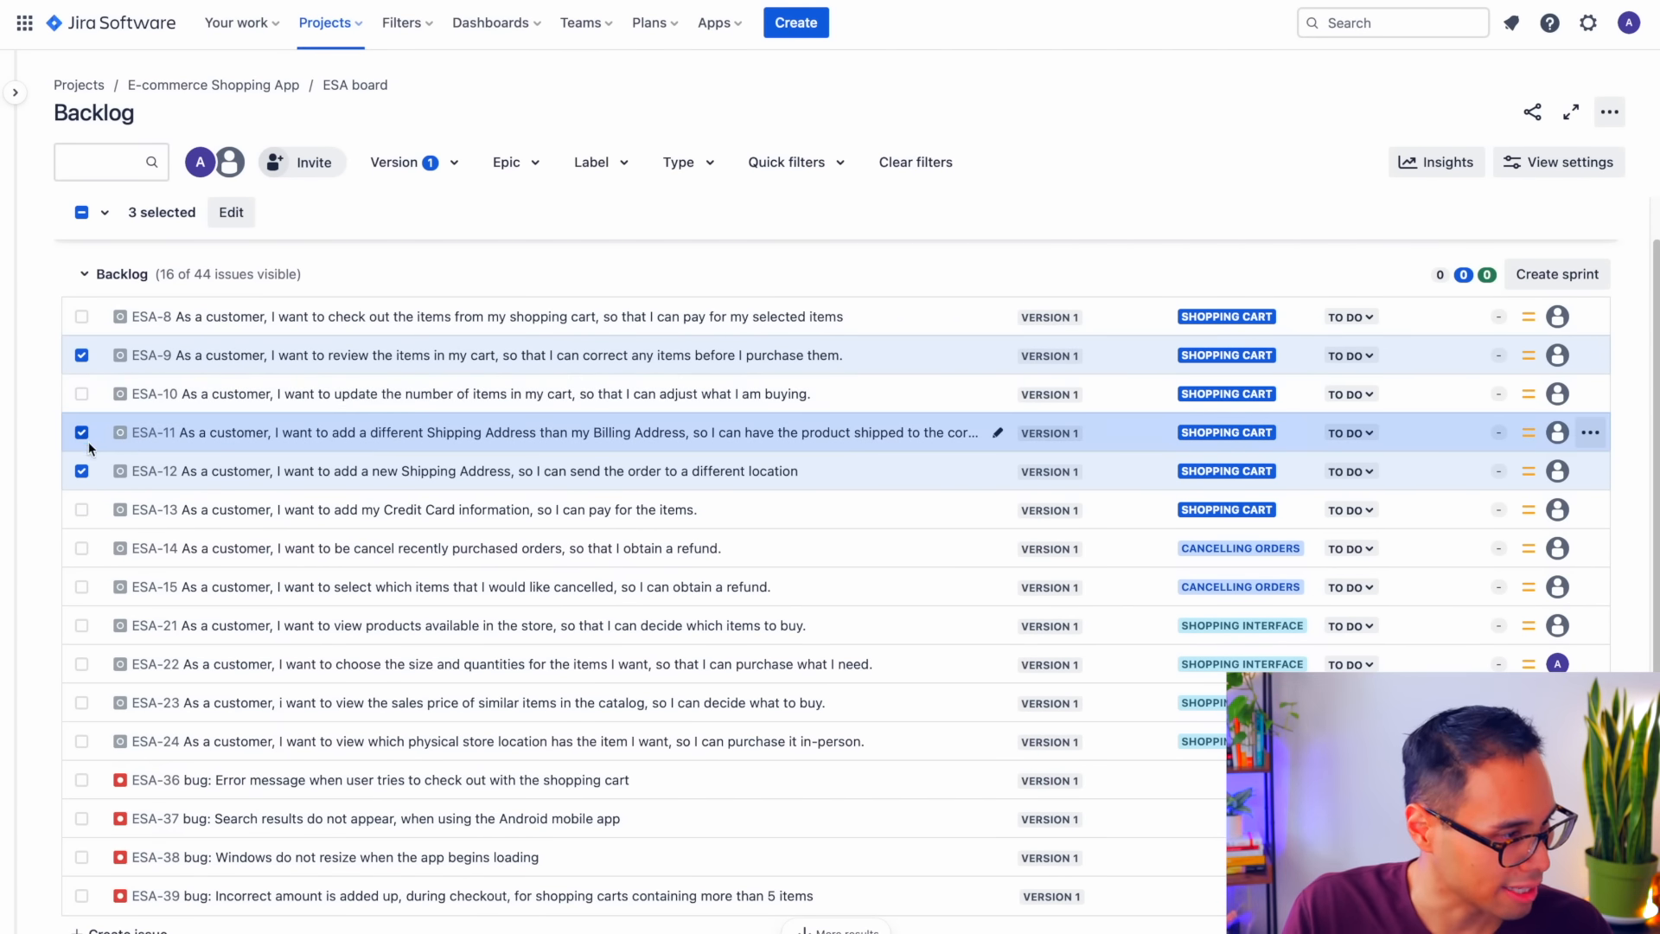
{"action": "left_click", "coordinate": [81, 355]}
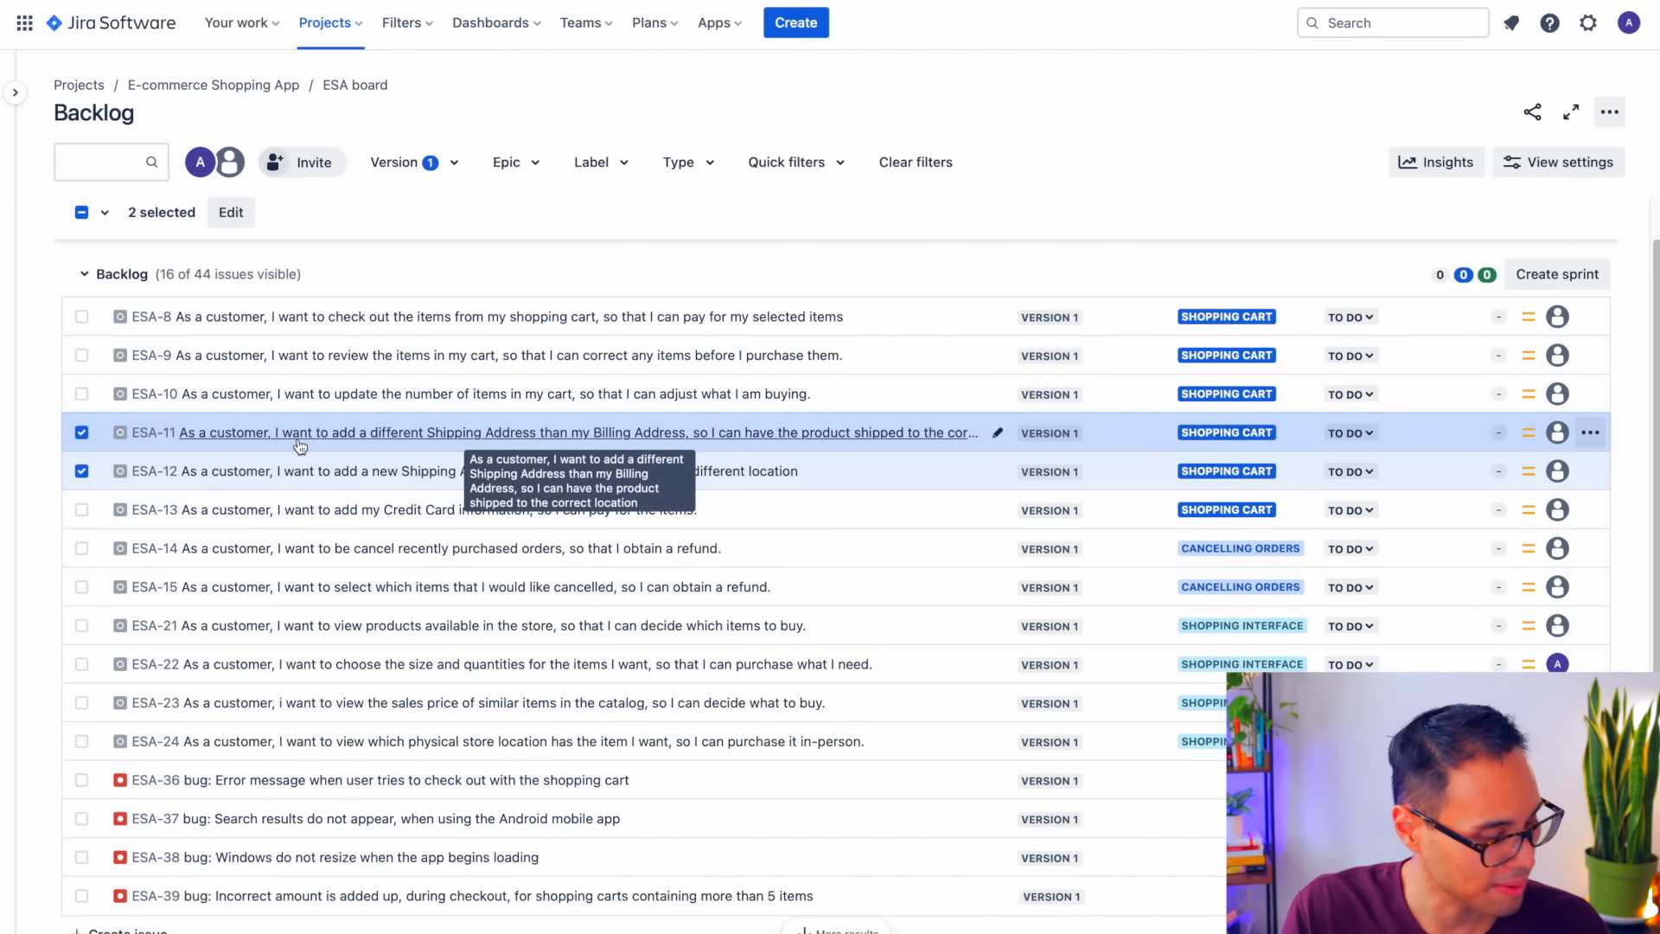
{"action": "left_click_drag", "start_coordinate": [300, 446], "coordinate": [438, 415]}
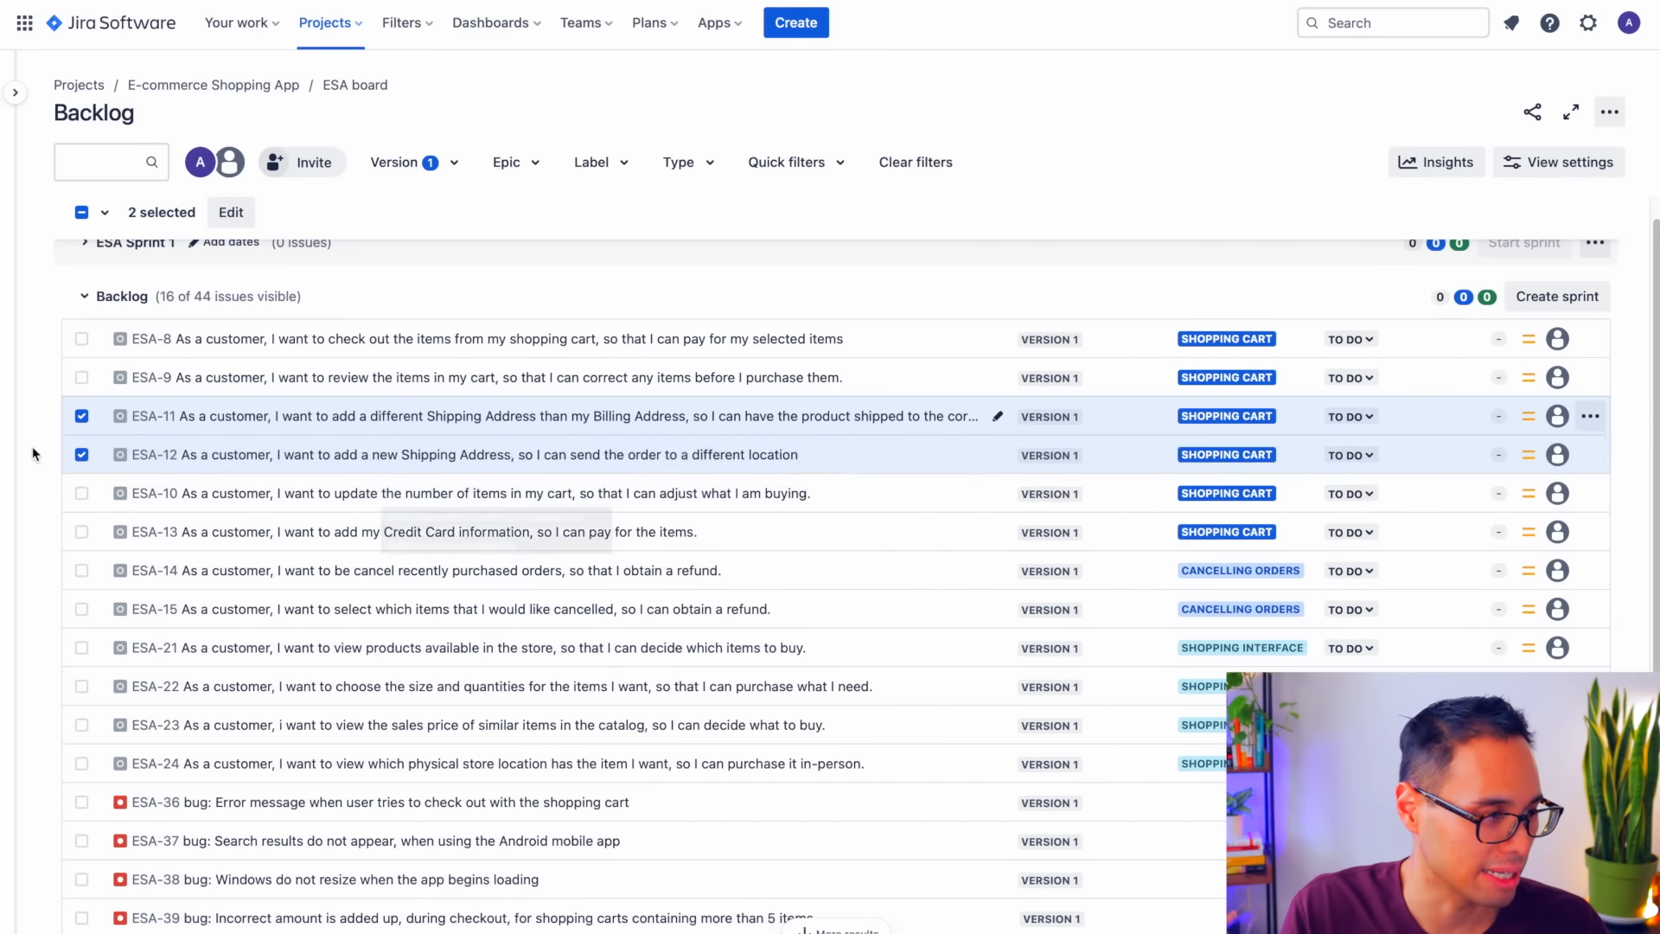
{"action": "left_click", "coordinate": [81, 453]}
{"action": "left_click", "coordinate": [81, 416]}
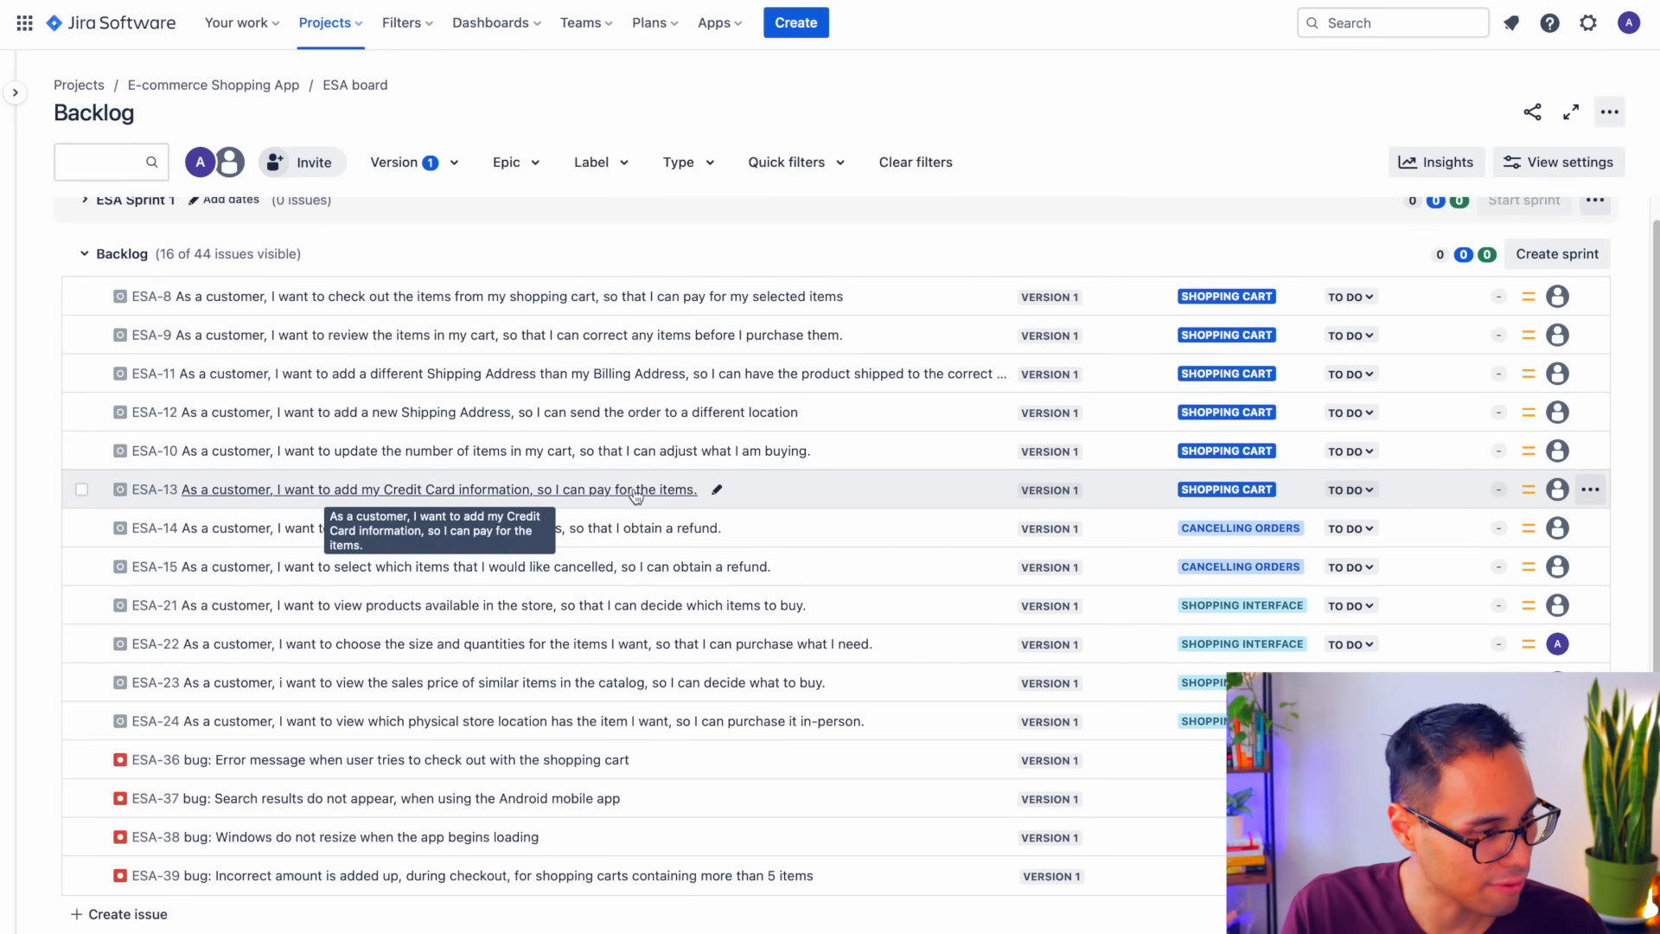
- Rank the credit card issue ESA-13 directly above ESA-10 and deselect it
{"action": "left_click", "coordinate": [81, 489]}
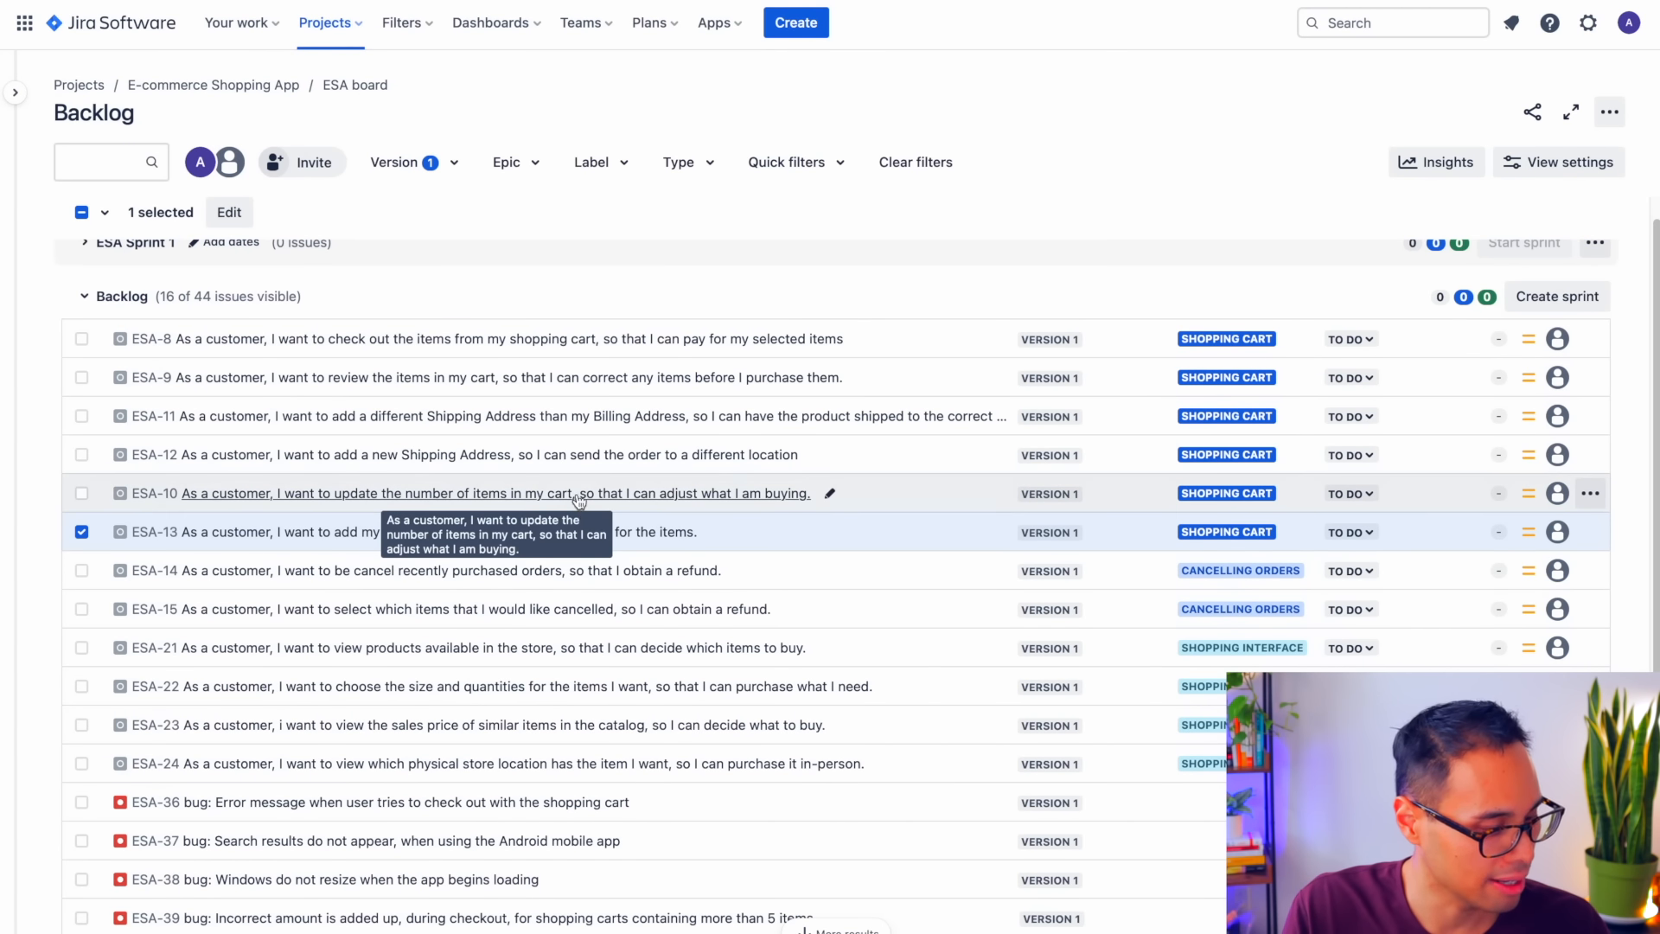
{"action": "left_click", "coordinate": [777, 538]}
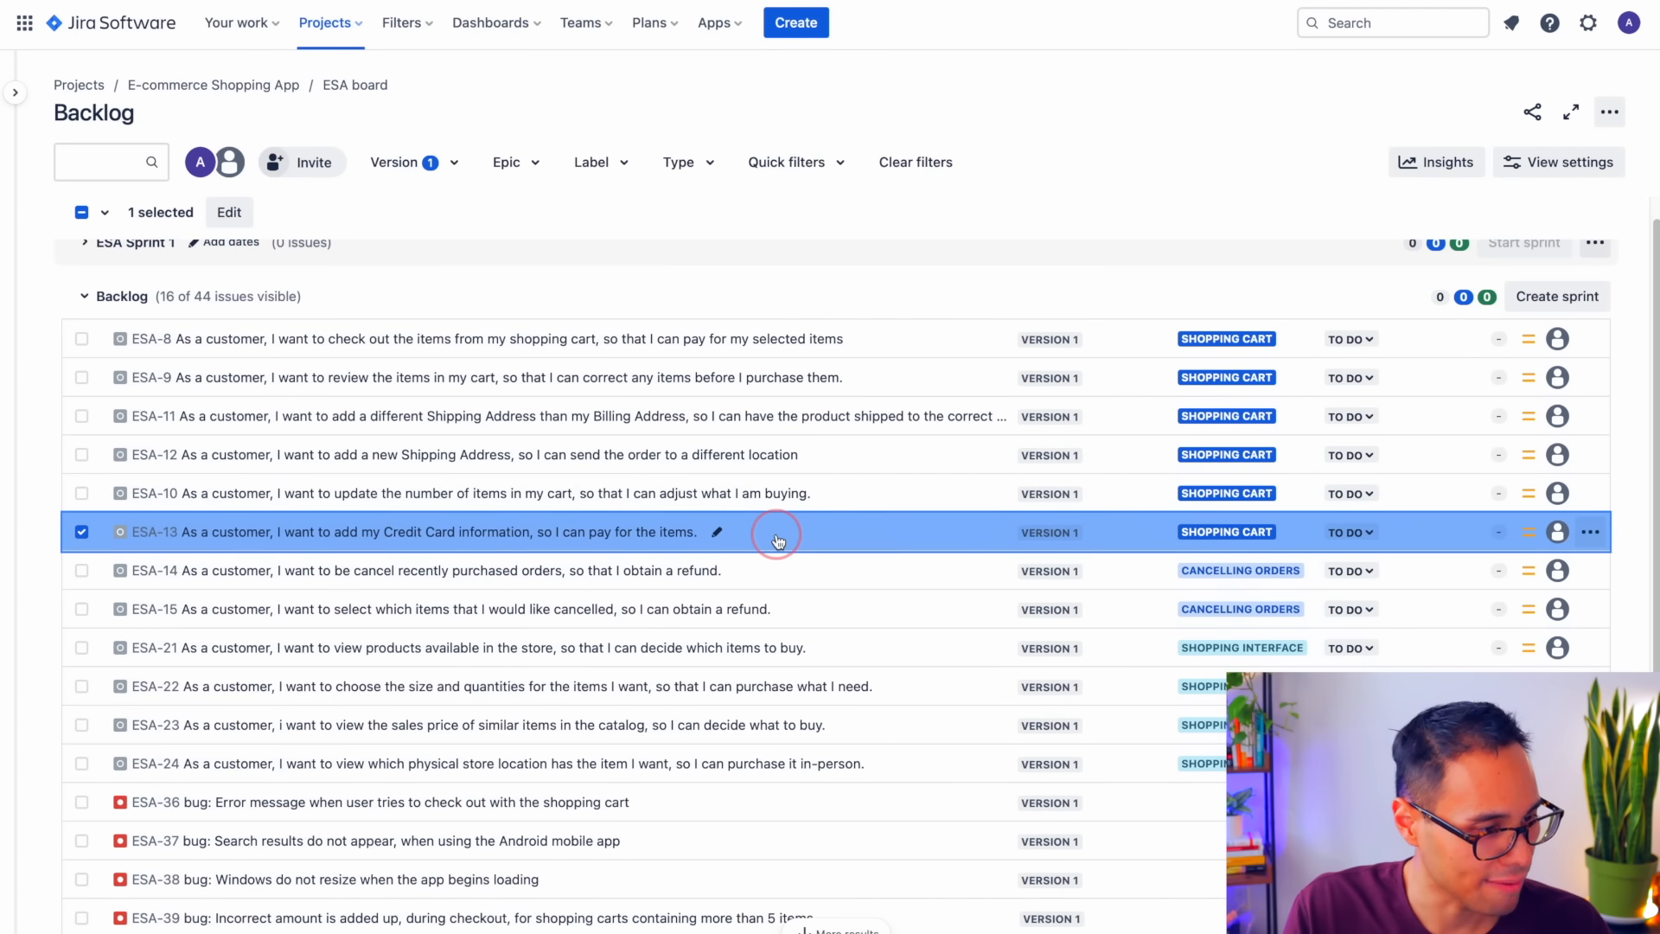
{"action": "left_click_drag", "start_coordinate": [777, 533], "coordinate": [776, 482]}
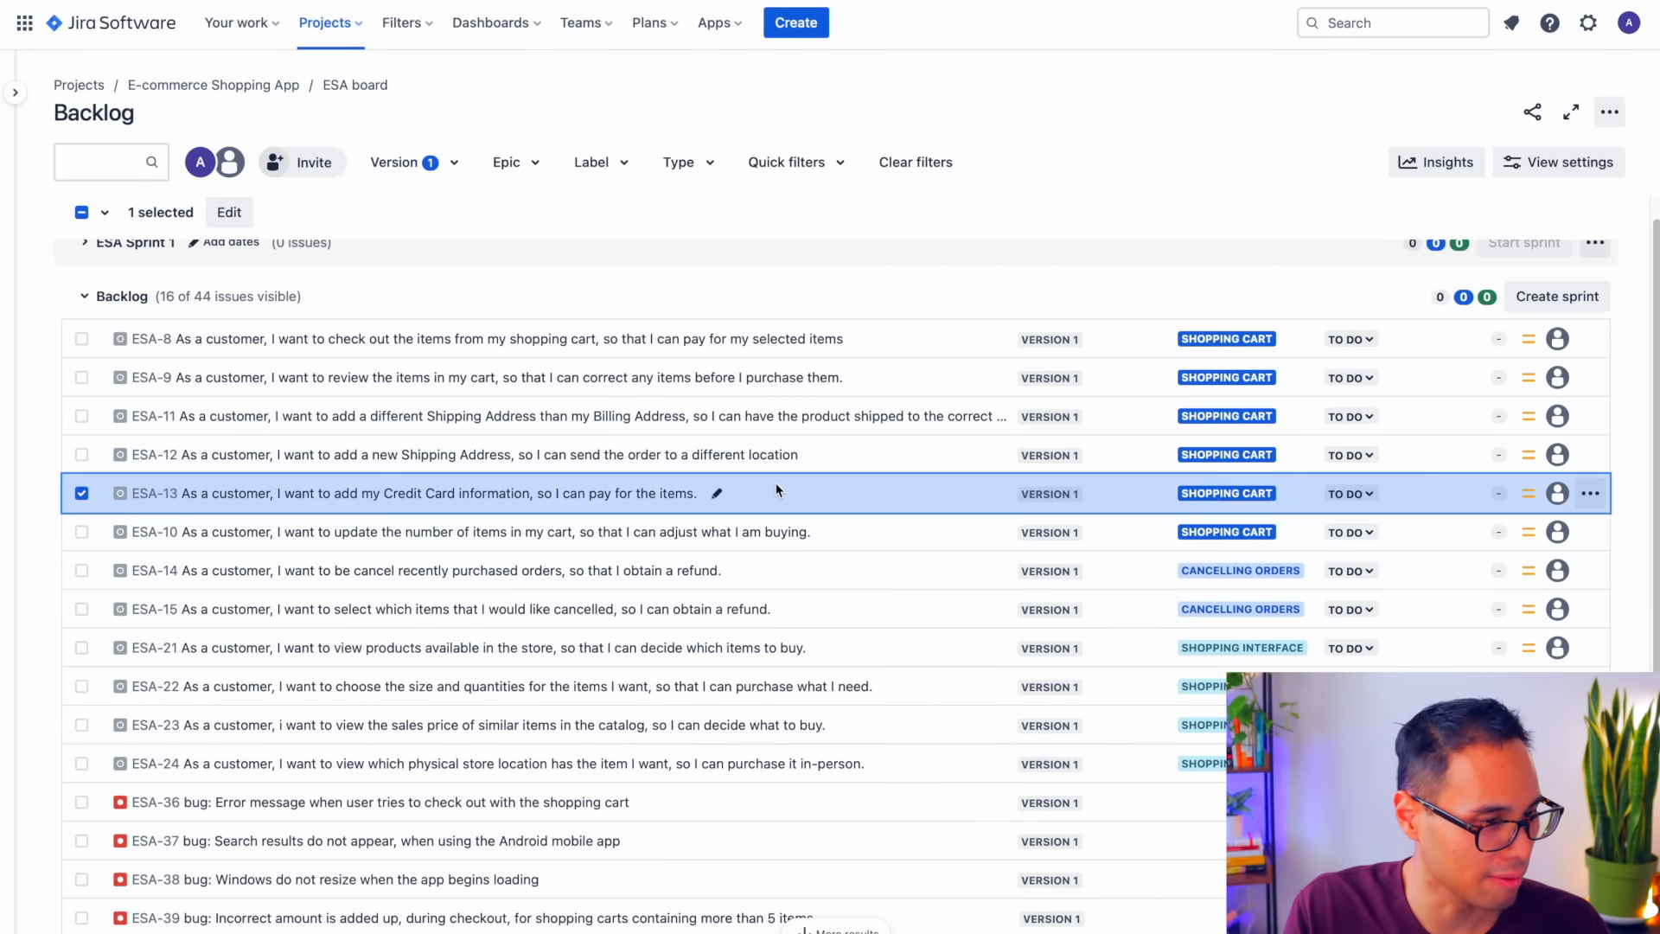
{"action": "left_click", "coordinate": [83, 496]}
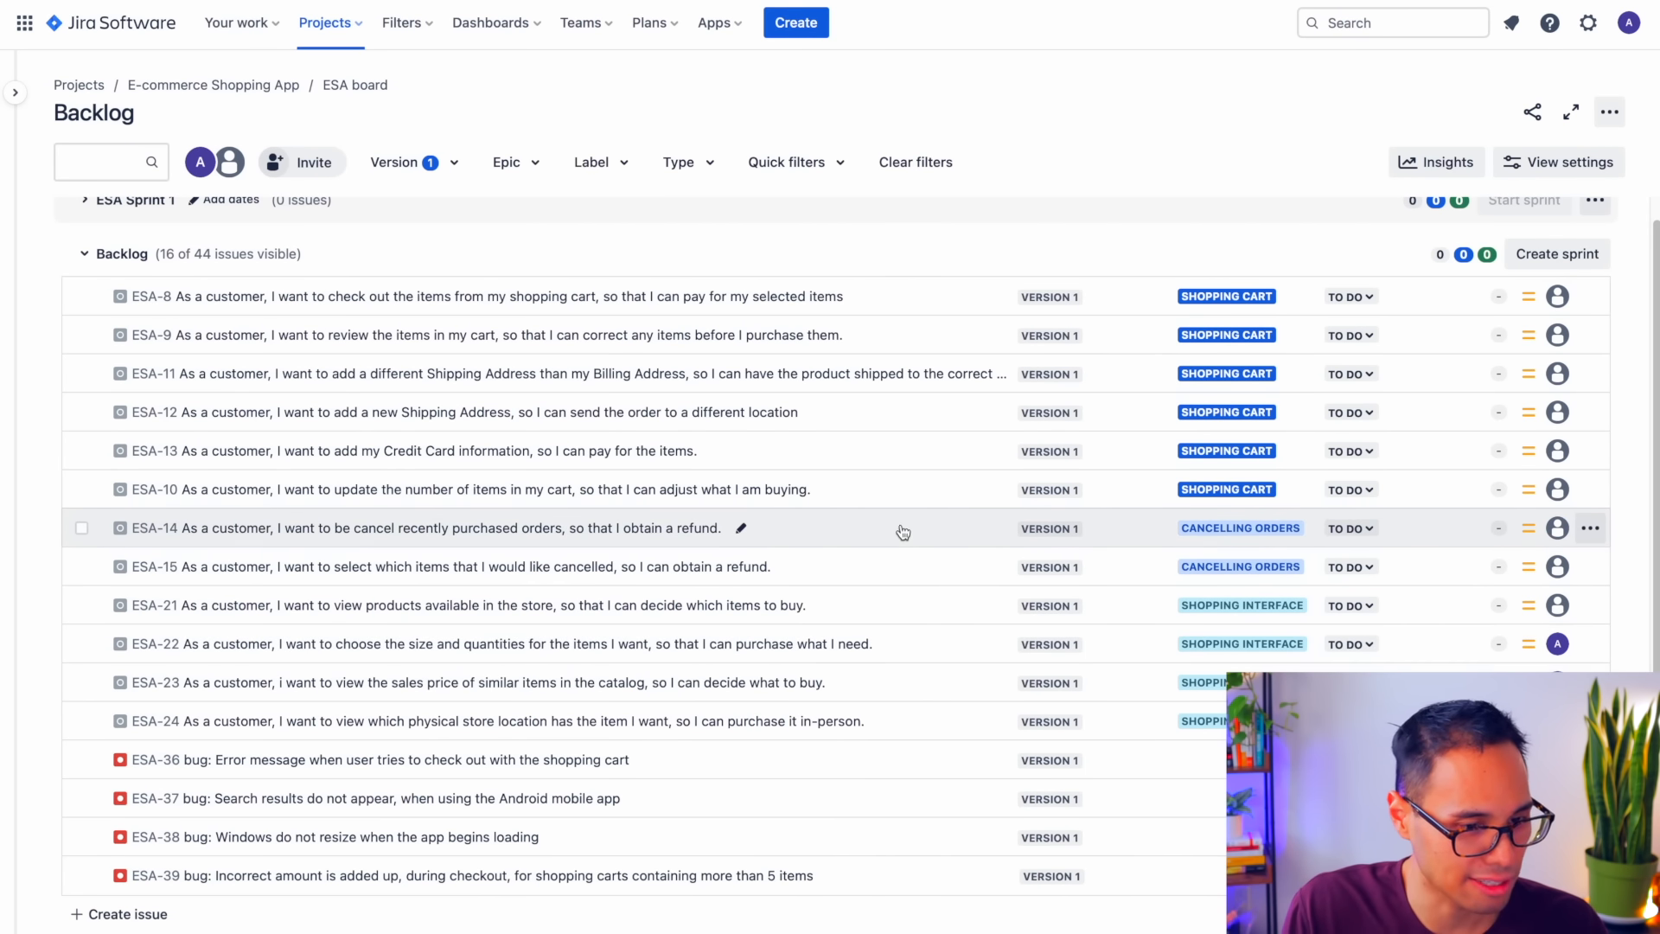
- Rank ESA-21 directly below ESA-10, and place the size and quantities issue ESA-22 between ESA-9 and ESA-11
{"action": "left_click_drag", "start_coordinate": [922, 616], "coordinate": [911, 517]}
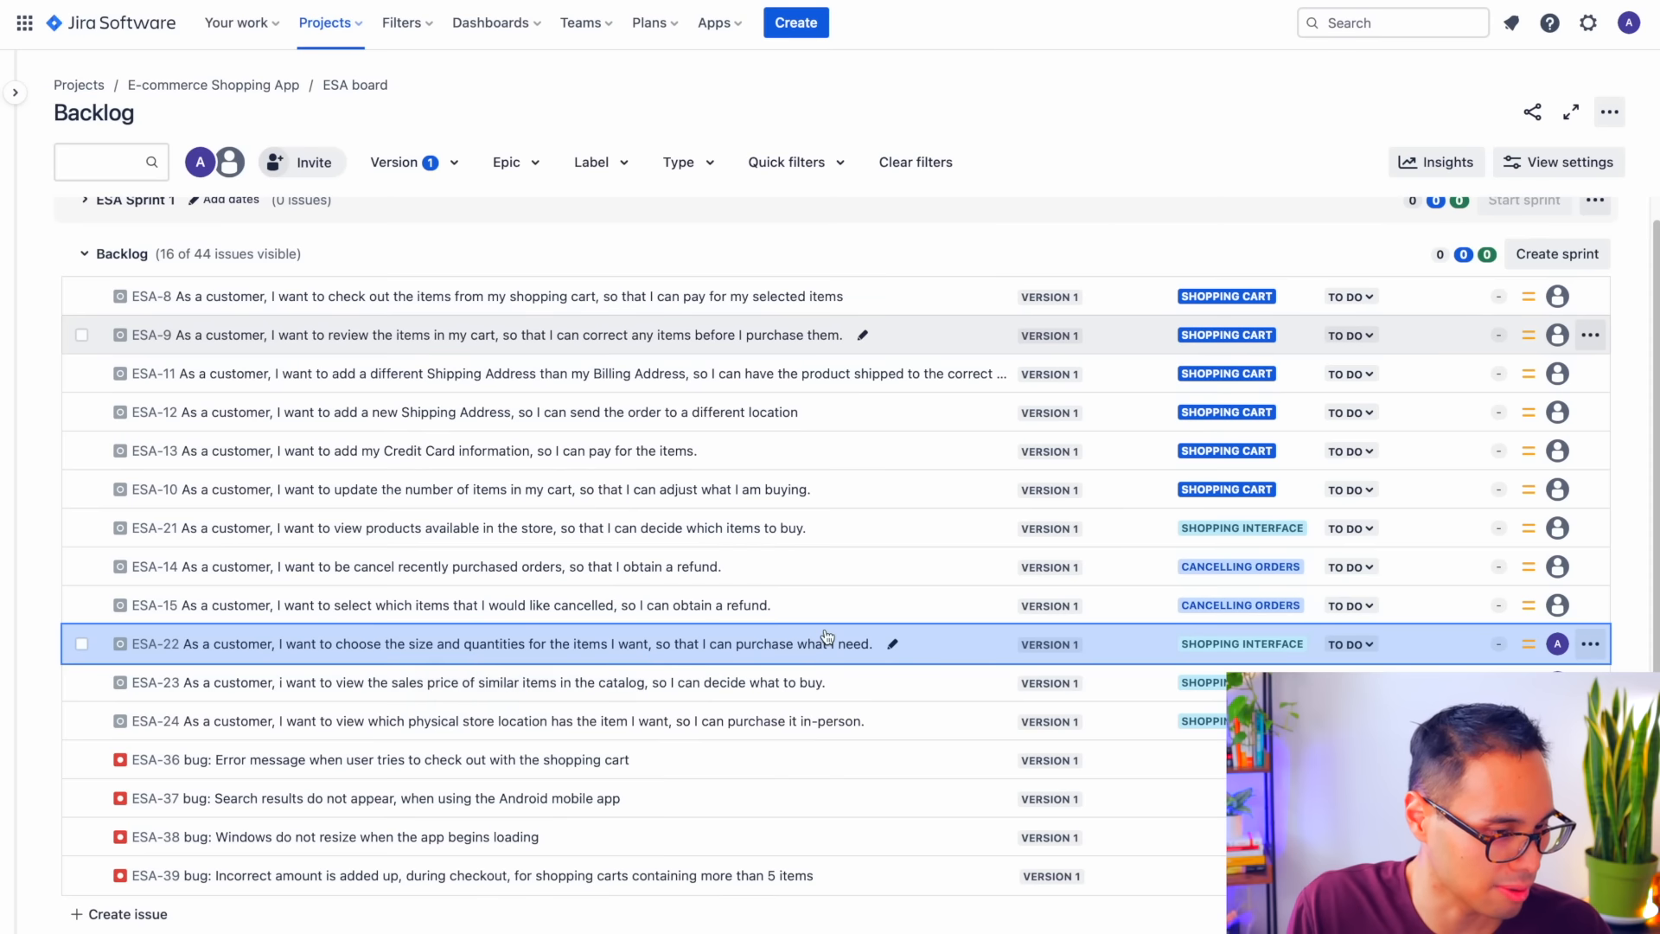
{"action": "left_click_drag", "start_coordinate": [957, 654], "coordinate": [512, 482]}
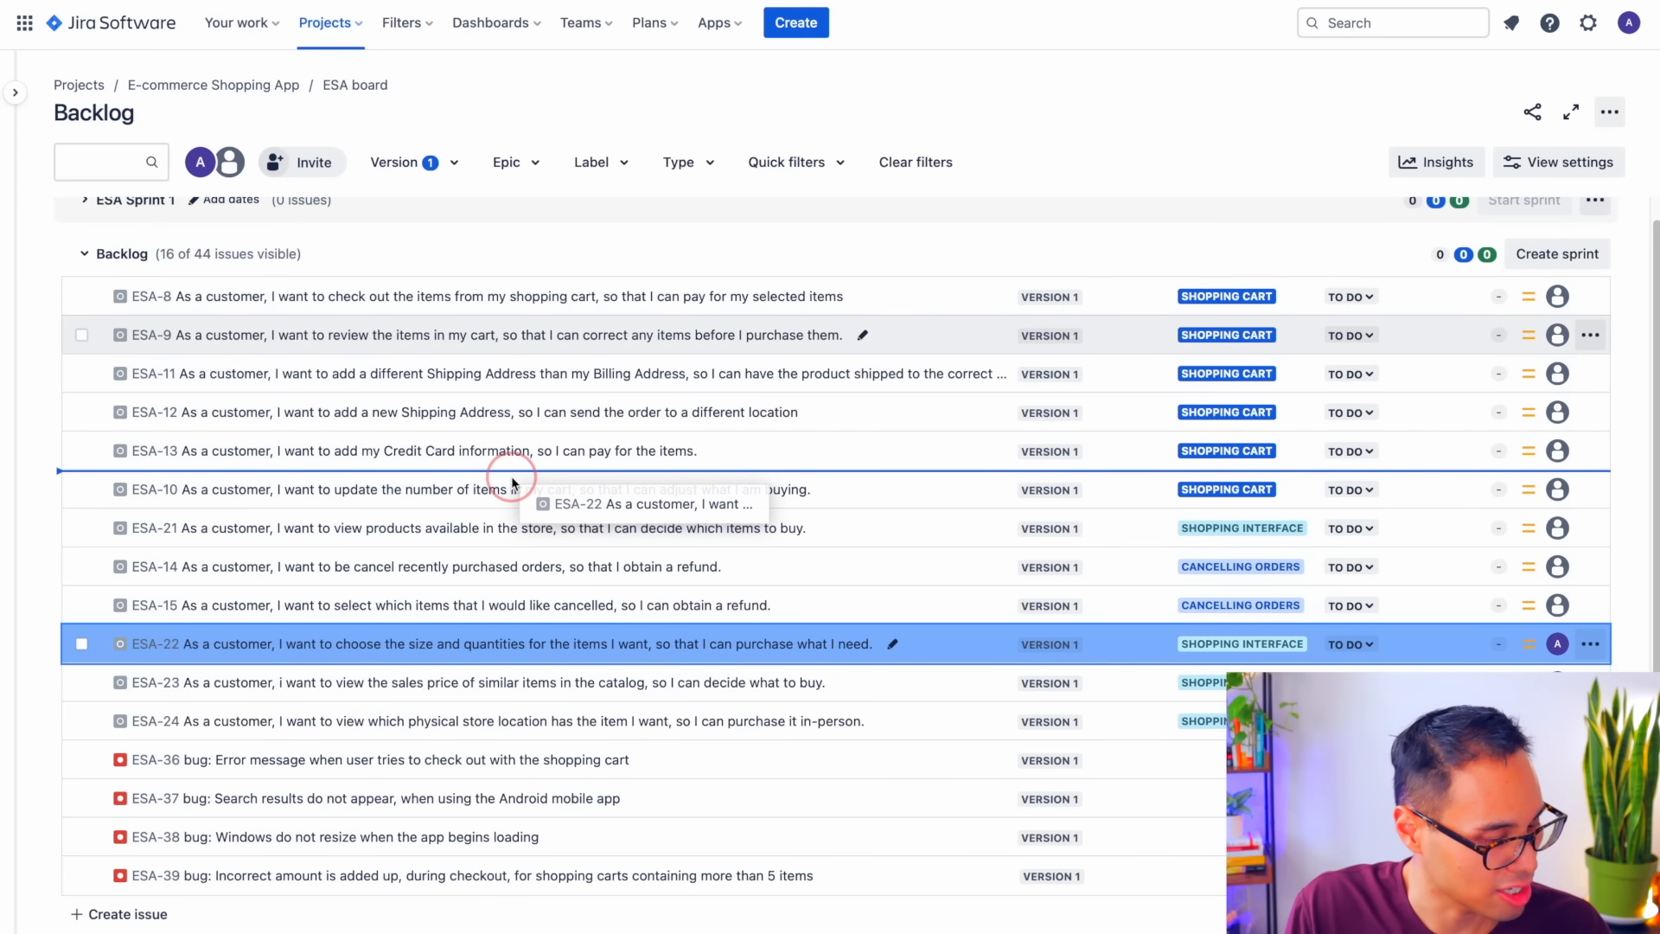
{"action": "left_click_drag", "start_coordinate": [511, 482], "coordinate": [509, 483]}
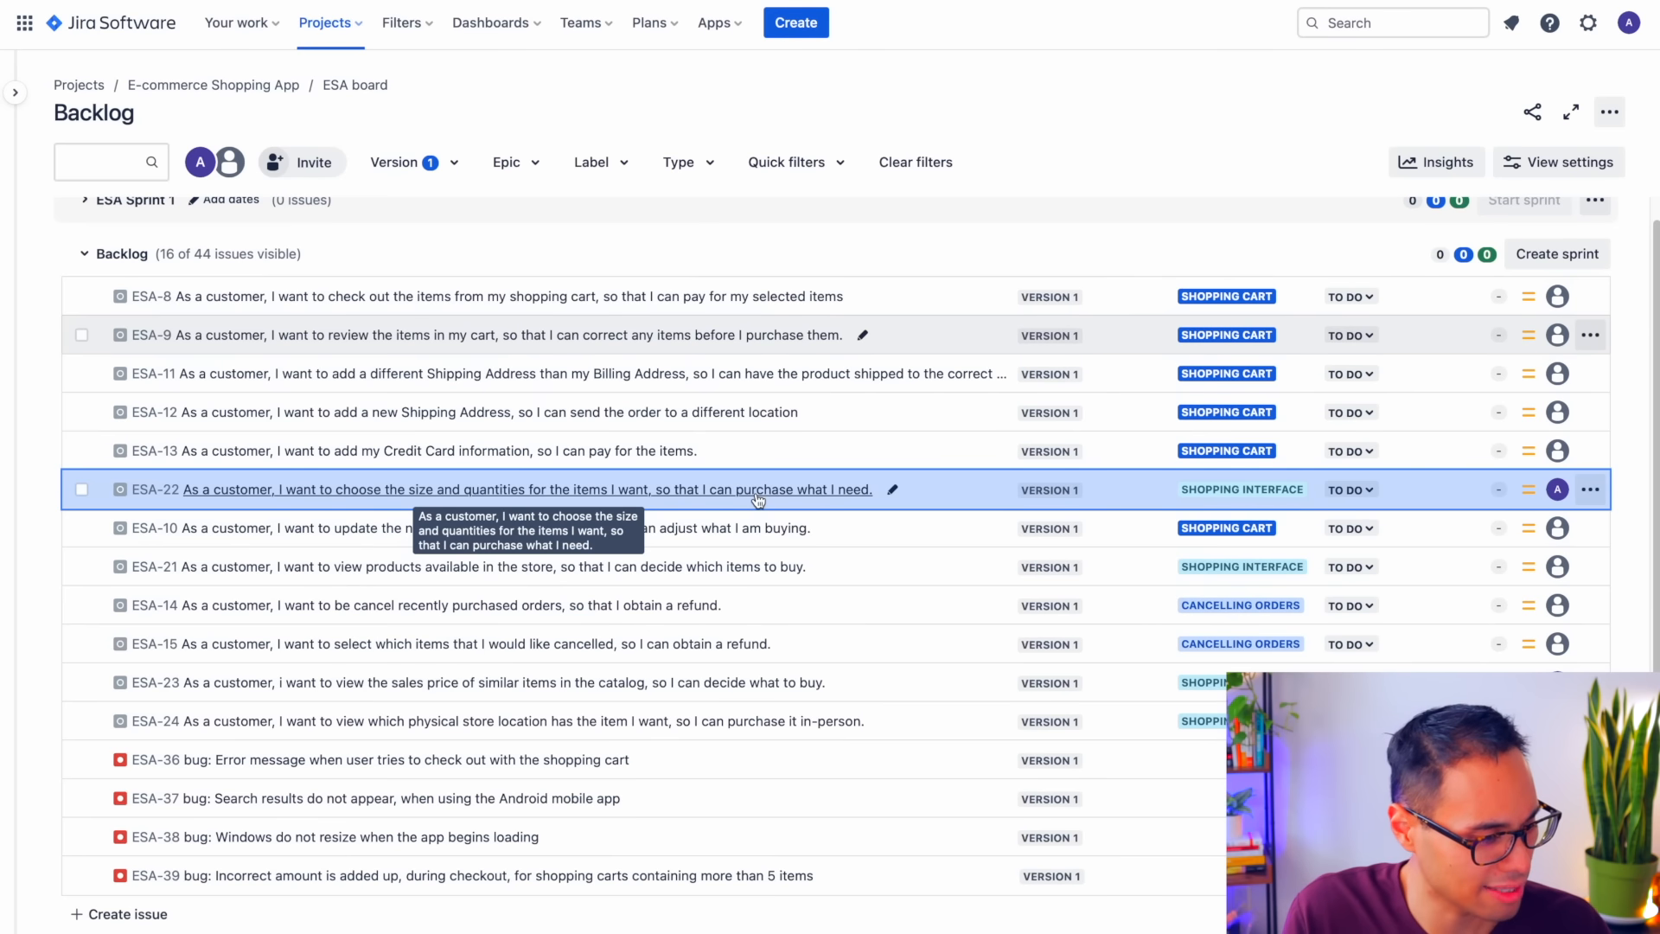
{"action": "left_click_drag", "start_coordinate": [760, 500], "coordinate": [626, 386]}
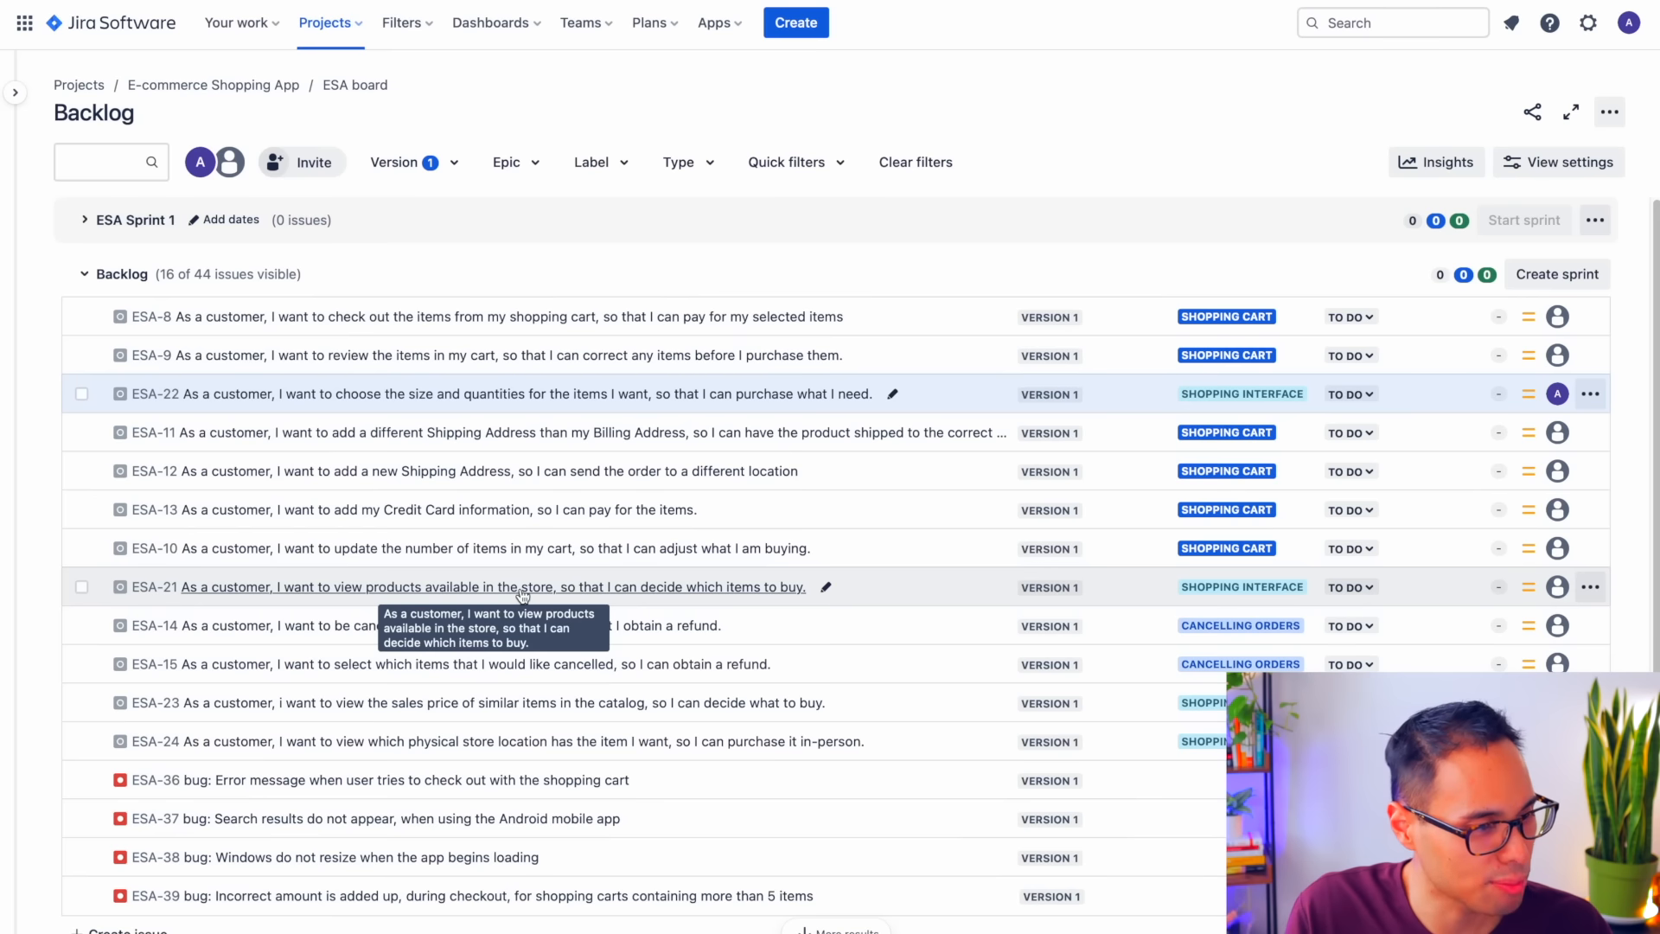
- Move ESA-21, the issue about viewing products available in the store, to the highest rank in the backlog
{"action": "left_click", "coordinate": [895, 593]}
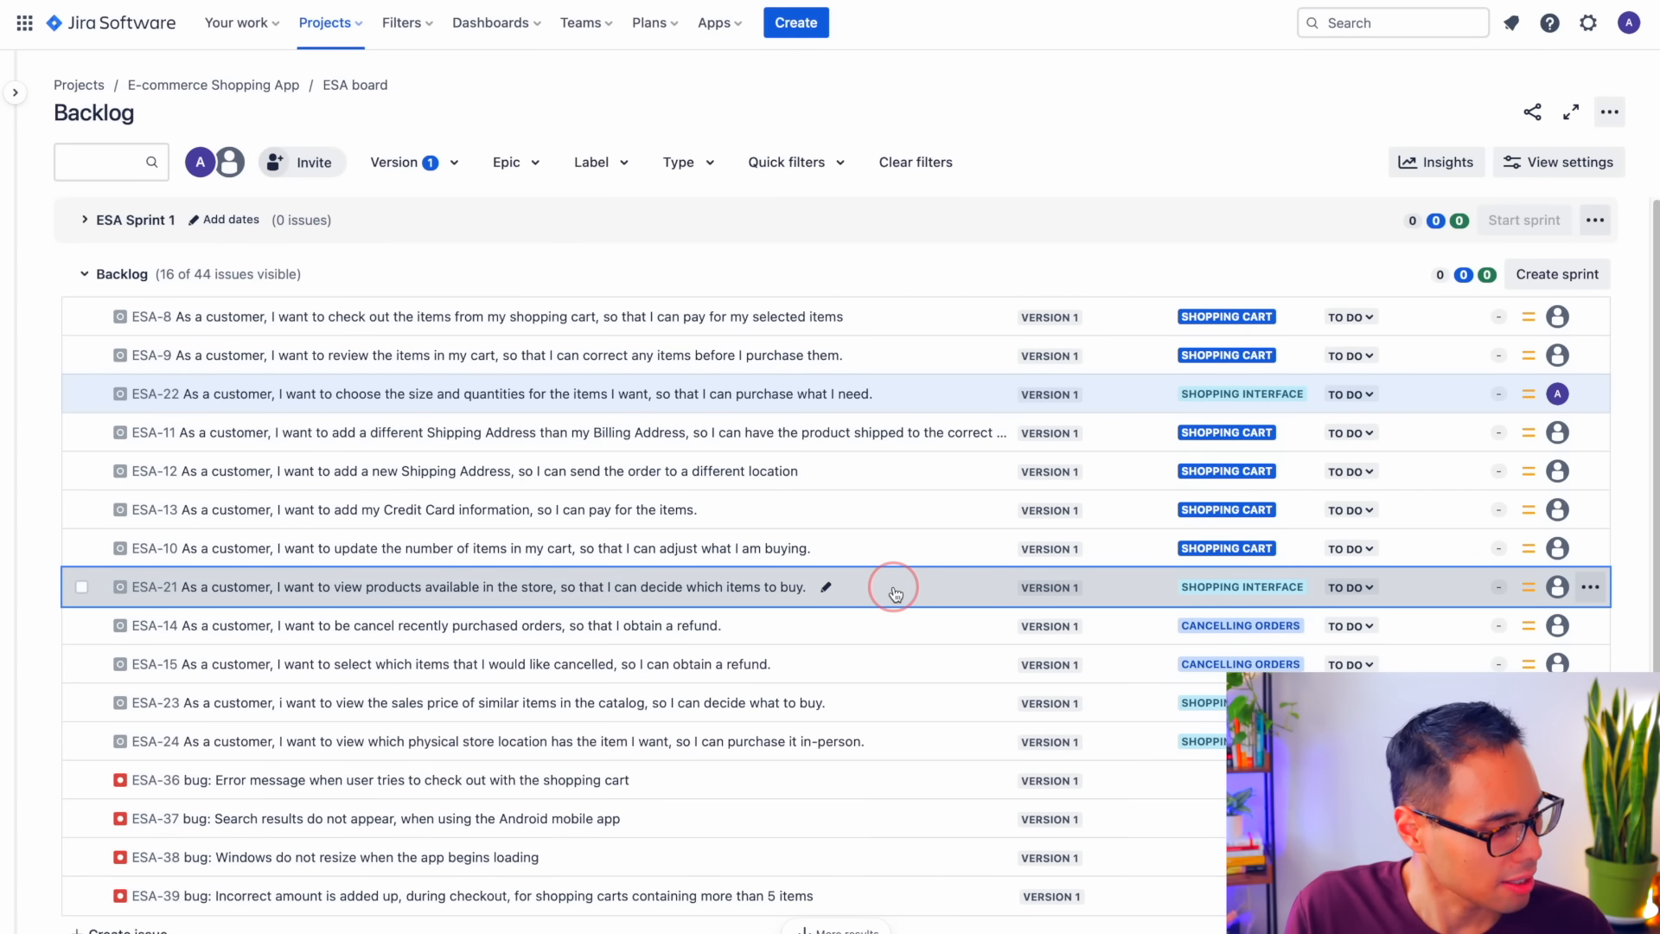
{"action": "mouse_move", "coordinate": [895, 593]}
{"action": "left_mouse_down"}
{"action": "mouse_move", "coordinate": [631, 595]}
{"action": "mouse_move", "coordinate": [886, 597]}
{"action": "left_mouse_up"}
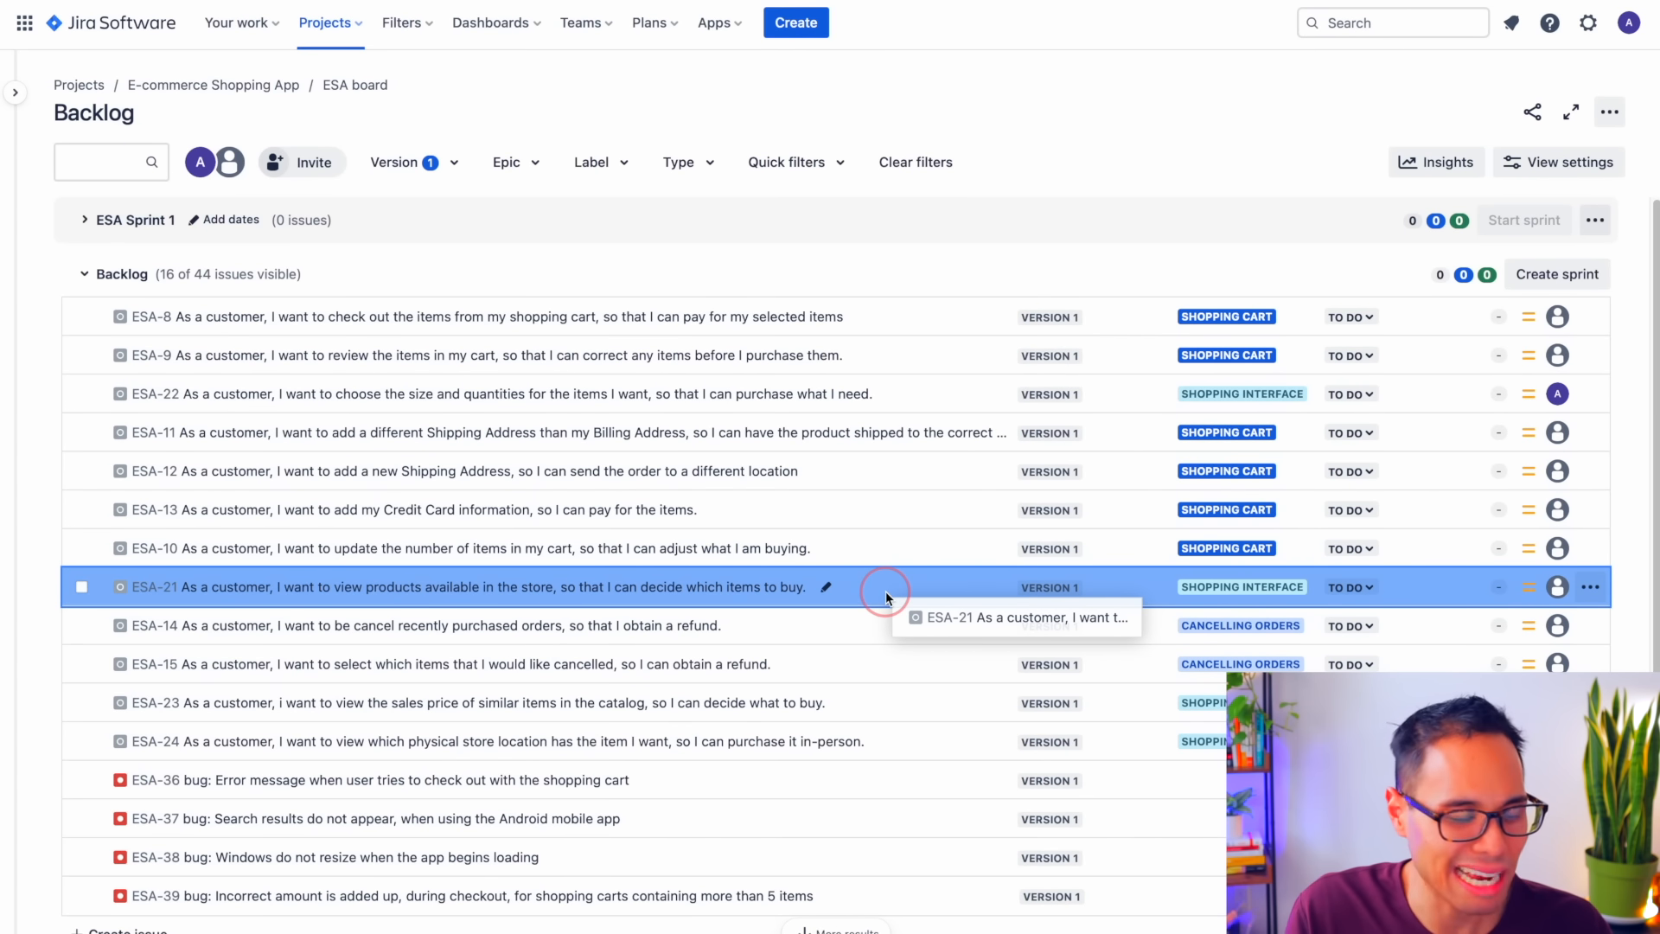
{"action": "left_click_drag", "start_coordinate": [885, 590], "coordinate": [828, 318]}
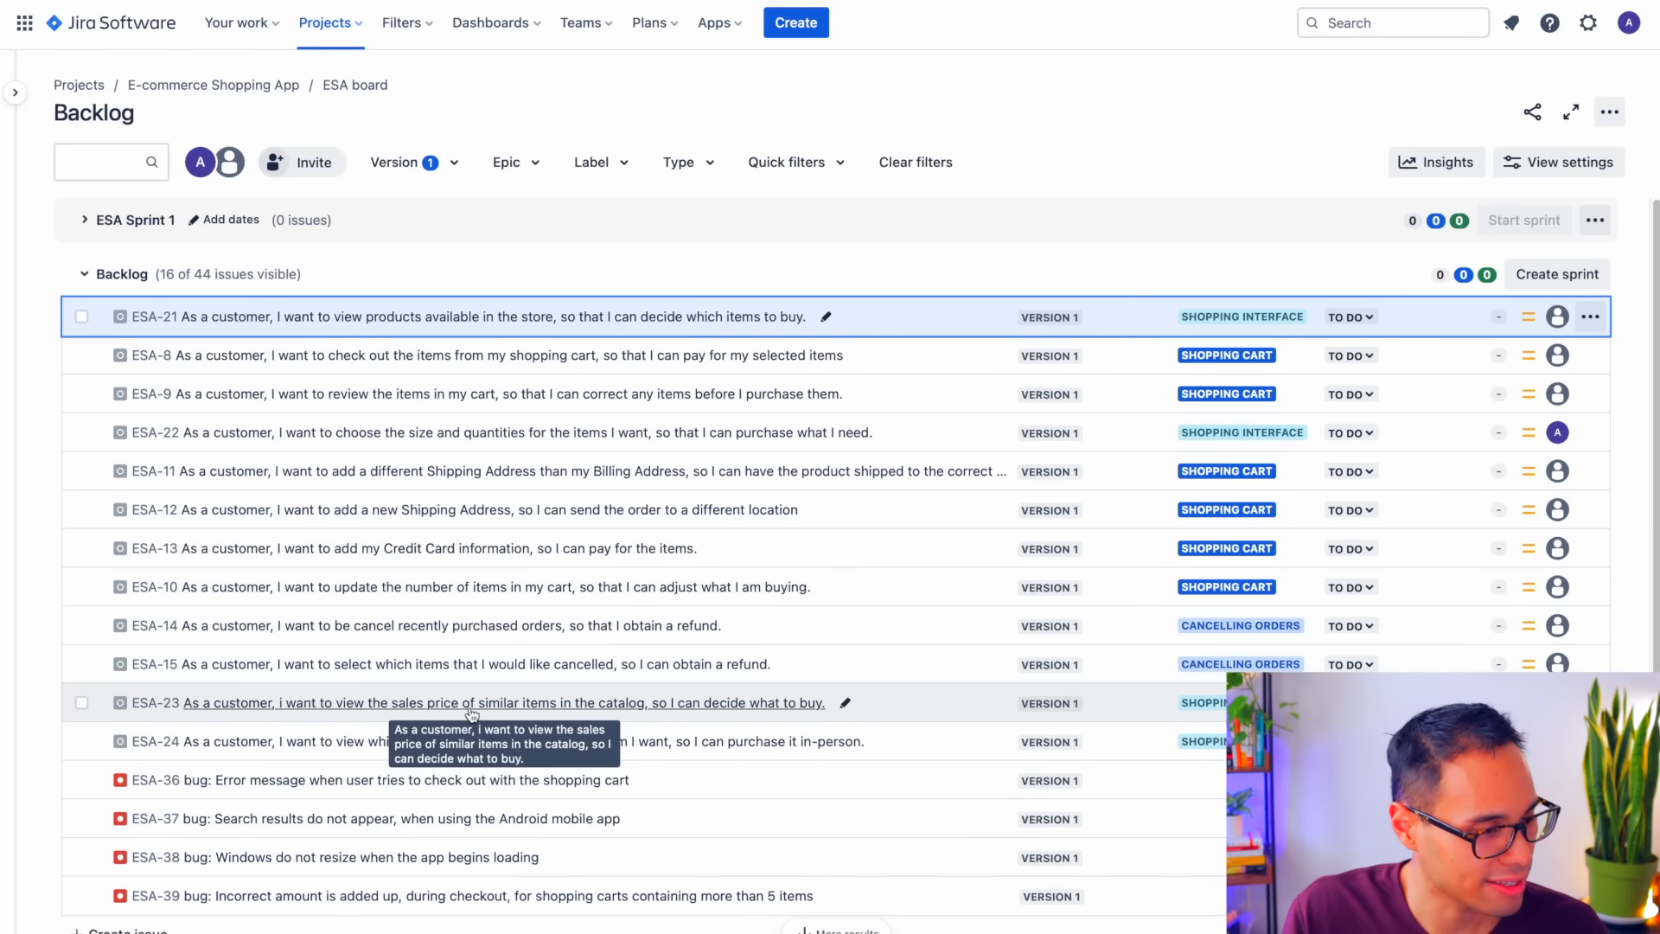
- Rank the sales price issue ESA-23 between ESA-8 and ESA-9, and place the checkout error bug ESA-36 directly below ESA-8
{"action": "left_click", "coordinate": [900, 714]}
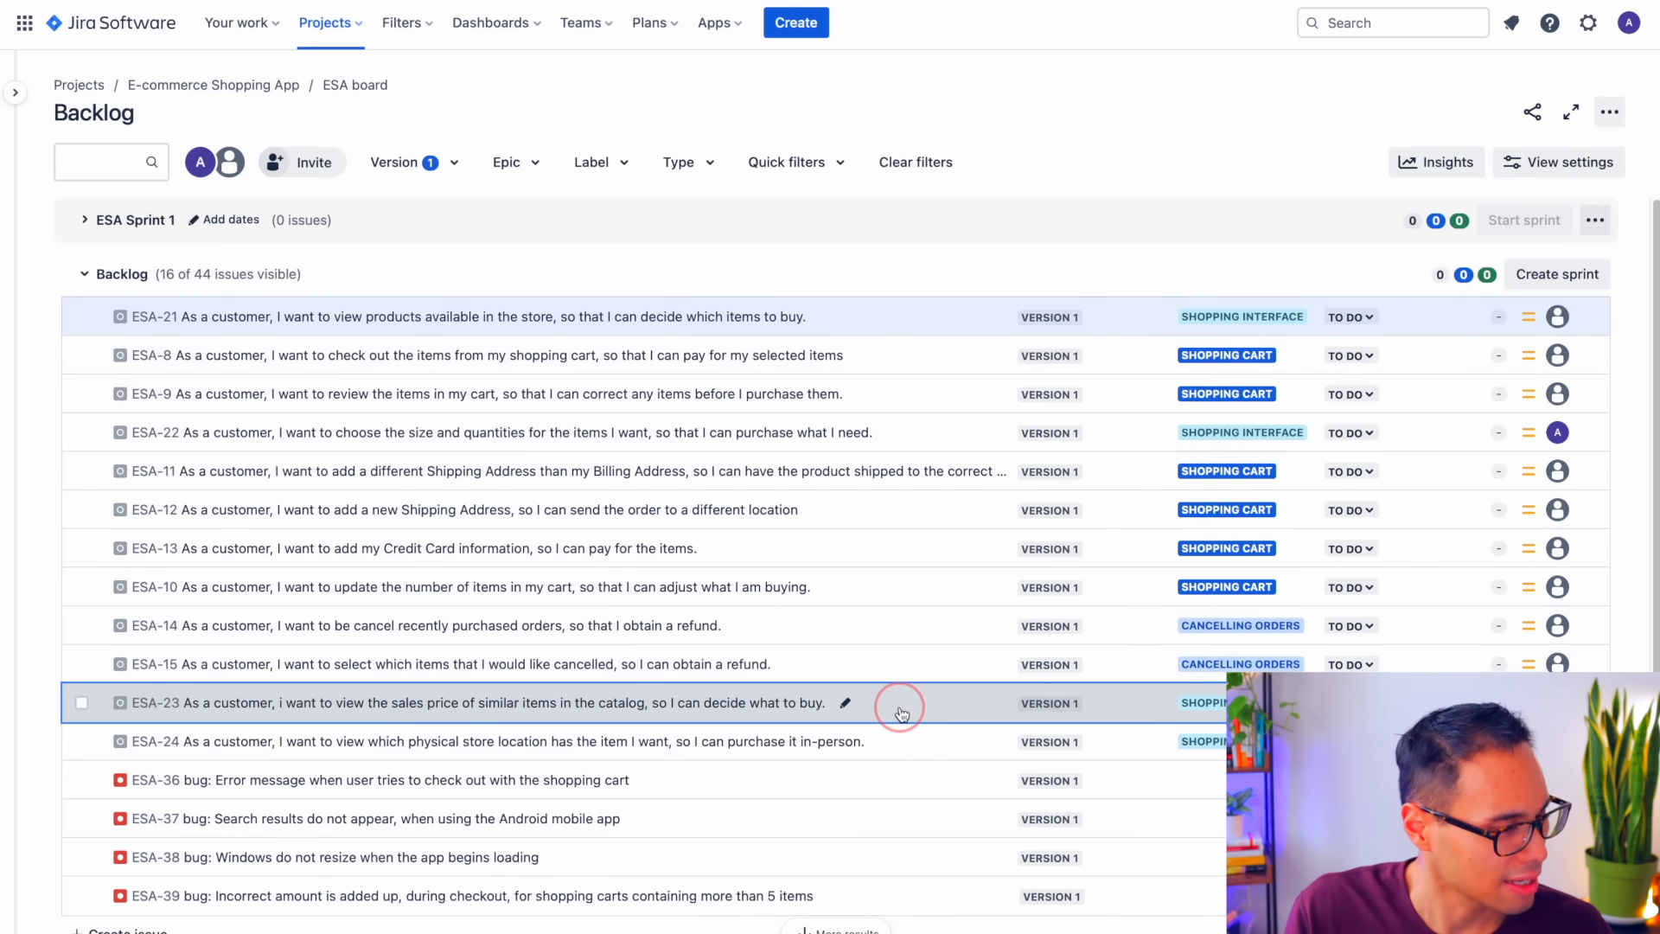
{"action": "left_click_drag", "start_coordinate": [900, 710], "coordinate": [892, 708]}
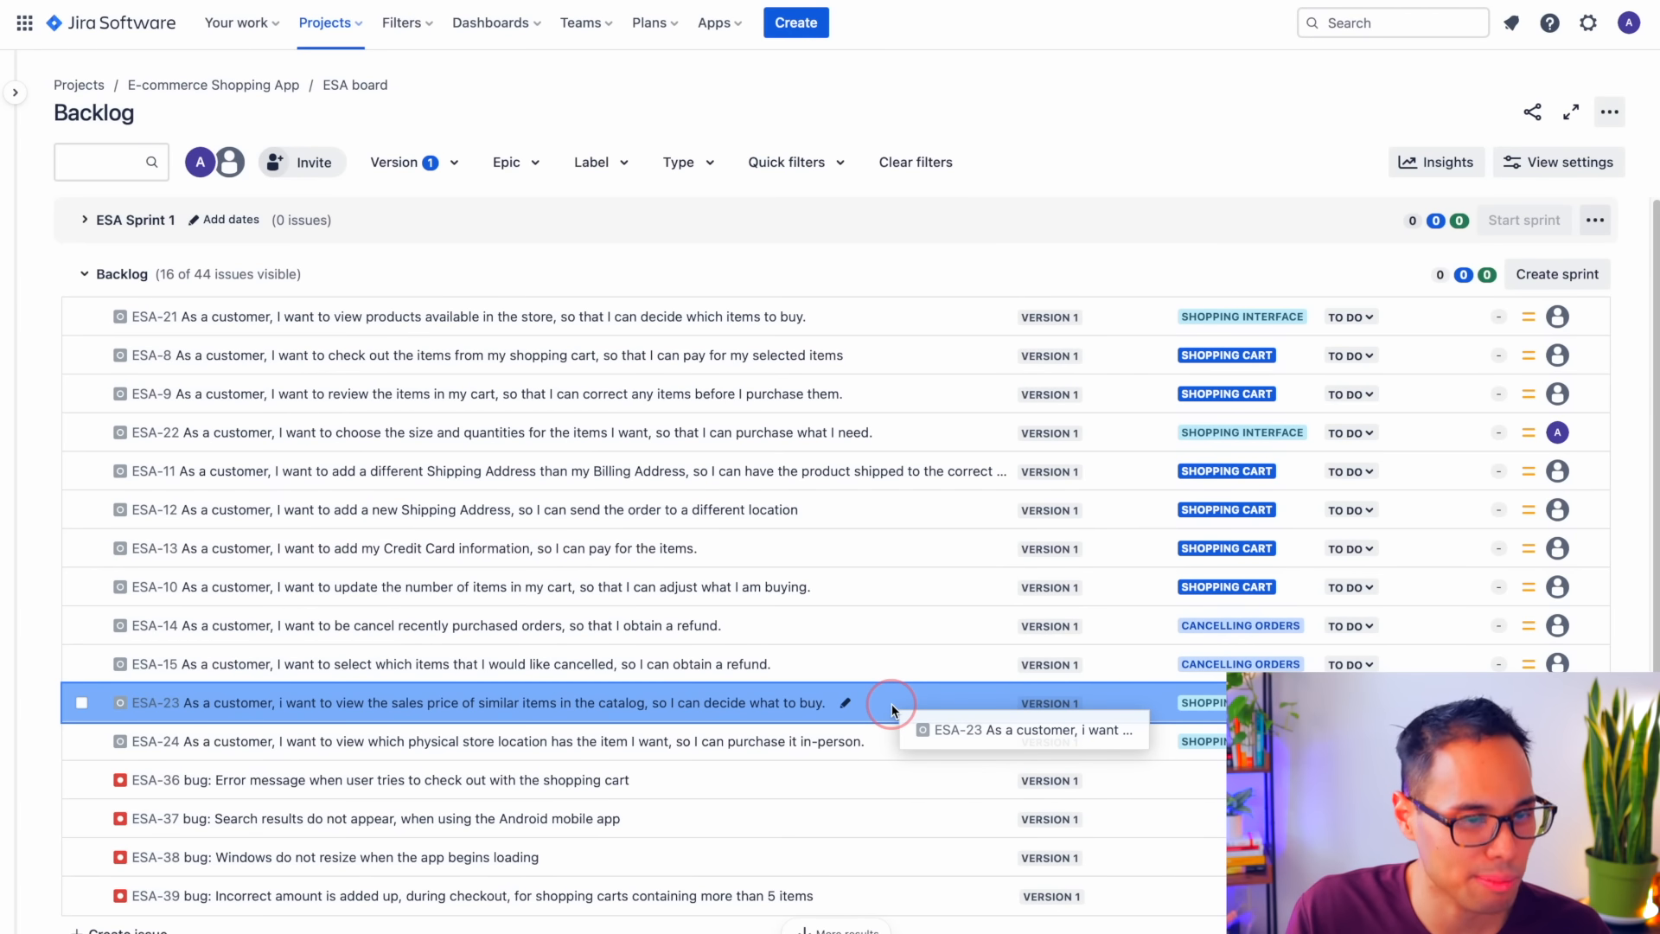
{"action": "left_click_drag", "start_coordinate": [892, 710], "coordinate": [542, 385]}
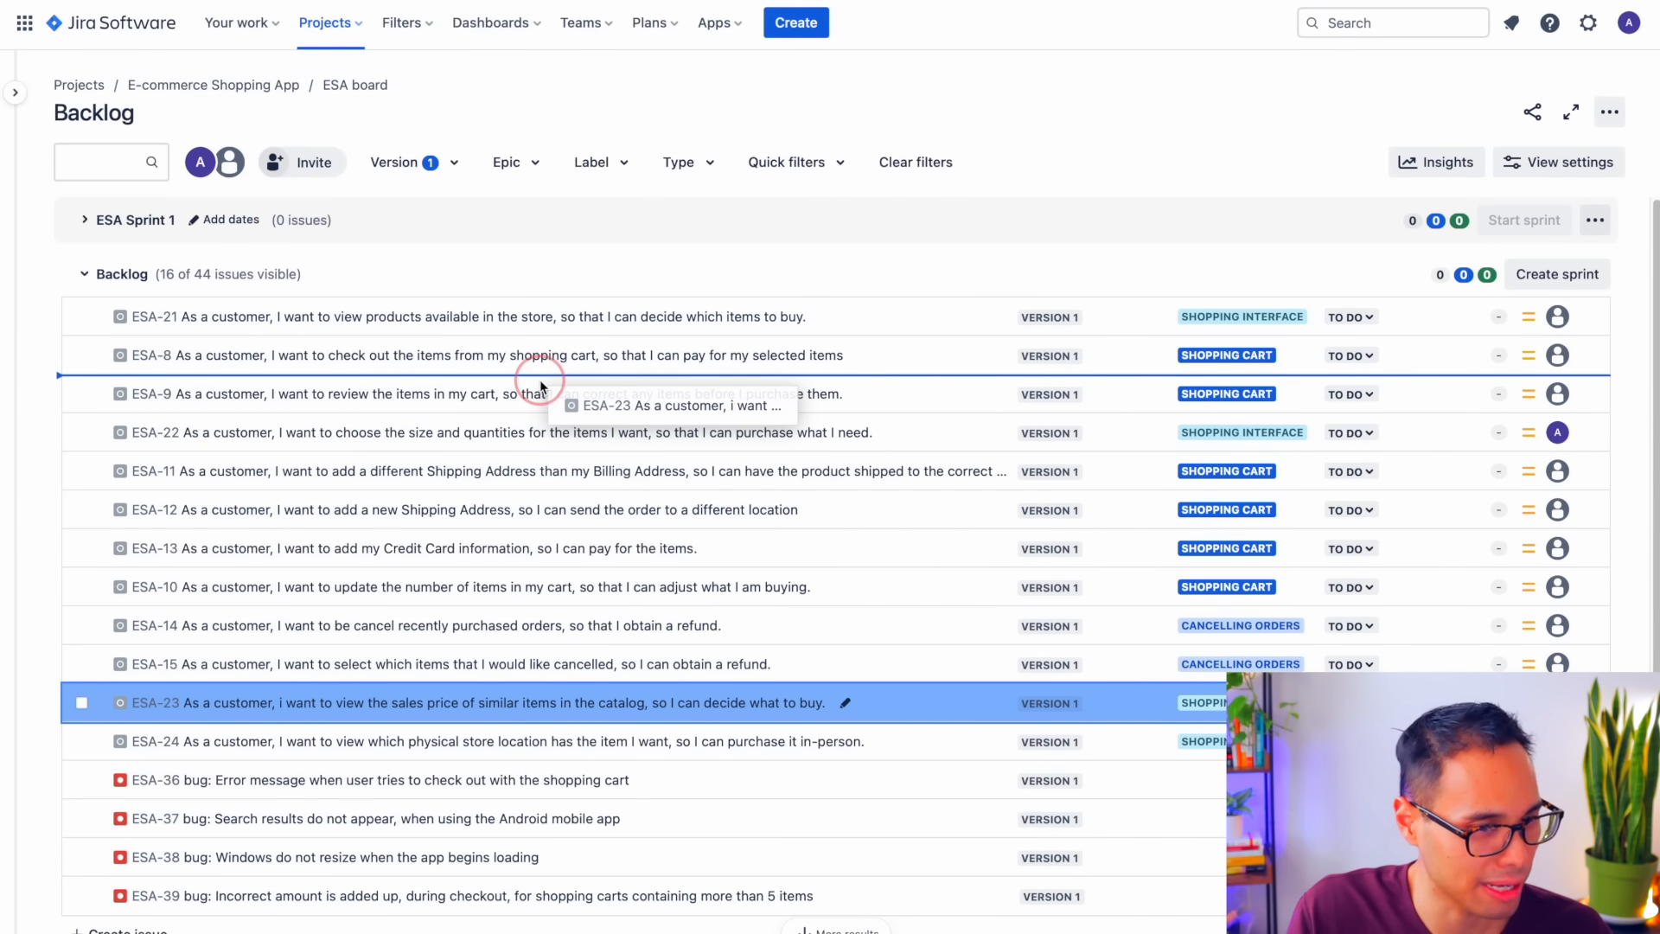
{"action": "left_click_drag", "start_coordinate": [542, 385], "coordinate": [538, 388]}
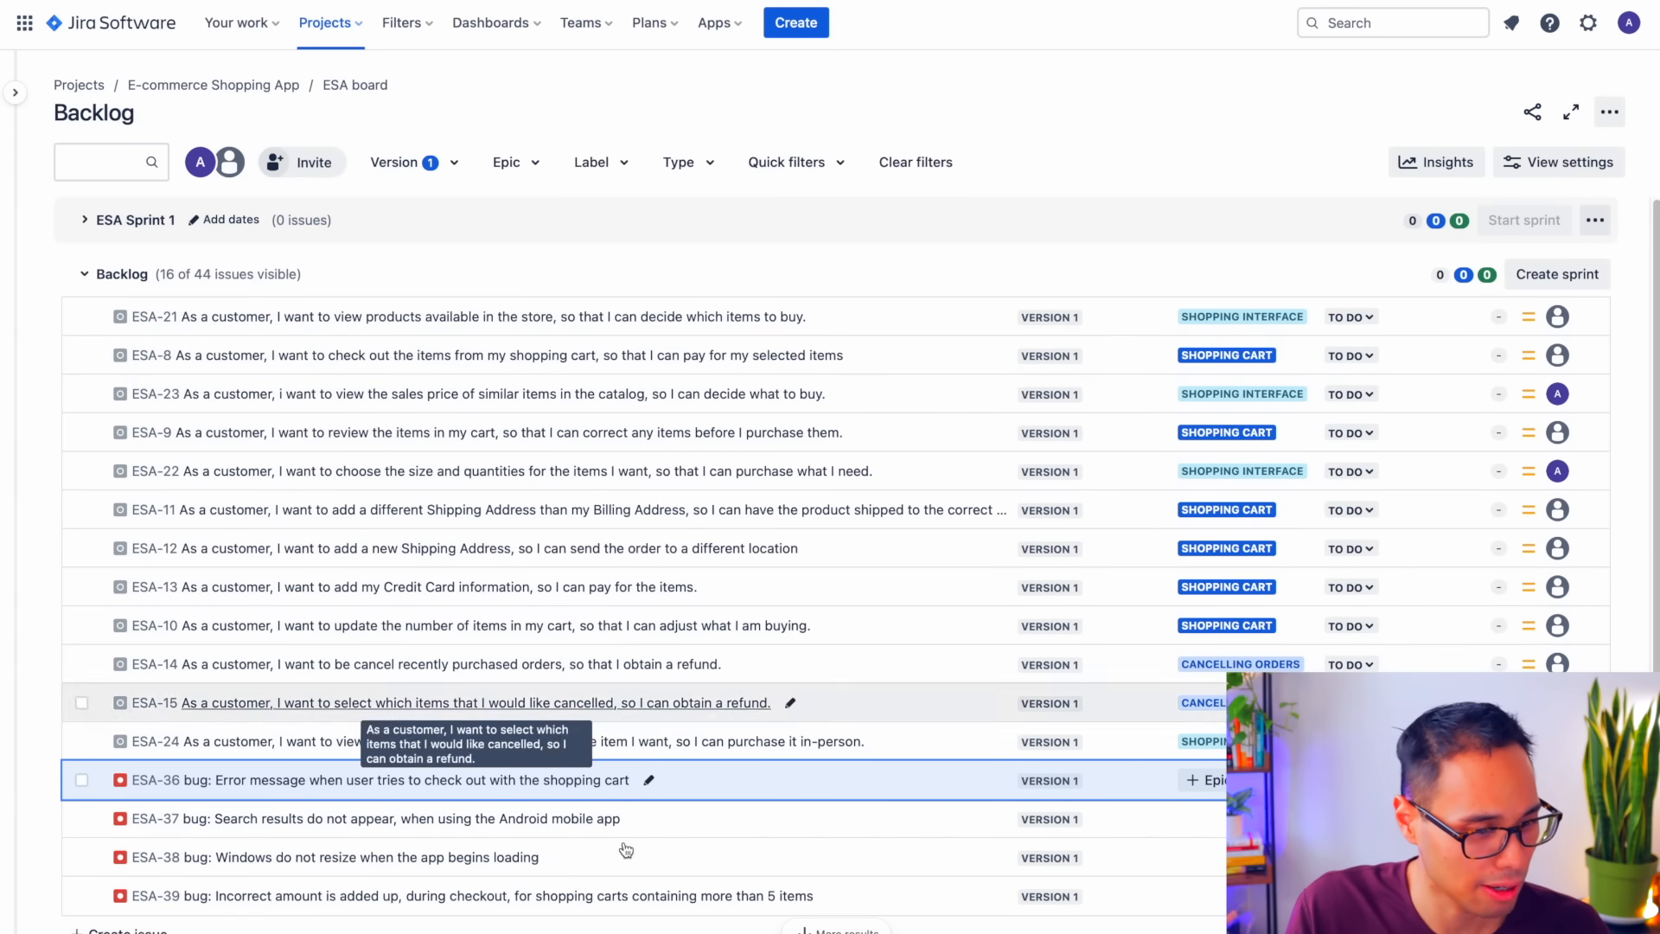
{"action": "mouse_move", "coordinate": [748, 790]}
{"action": "left_mouse_down"}
{"action": "mouse_move", "coordinate": [635, 651]}
{"action": "mouse_move", "coordinate": [668, 562]}
{"action": "mouse_move", "coordinate": [639, 400]}
{"action": "mouse_move", "coordinate": [596, 371]}
{"action": "left_mouse_up"}
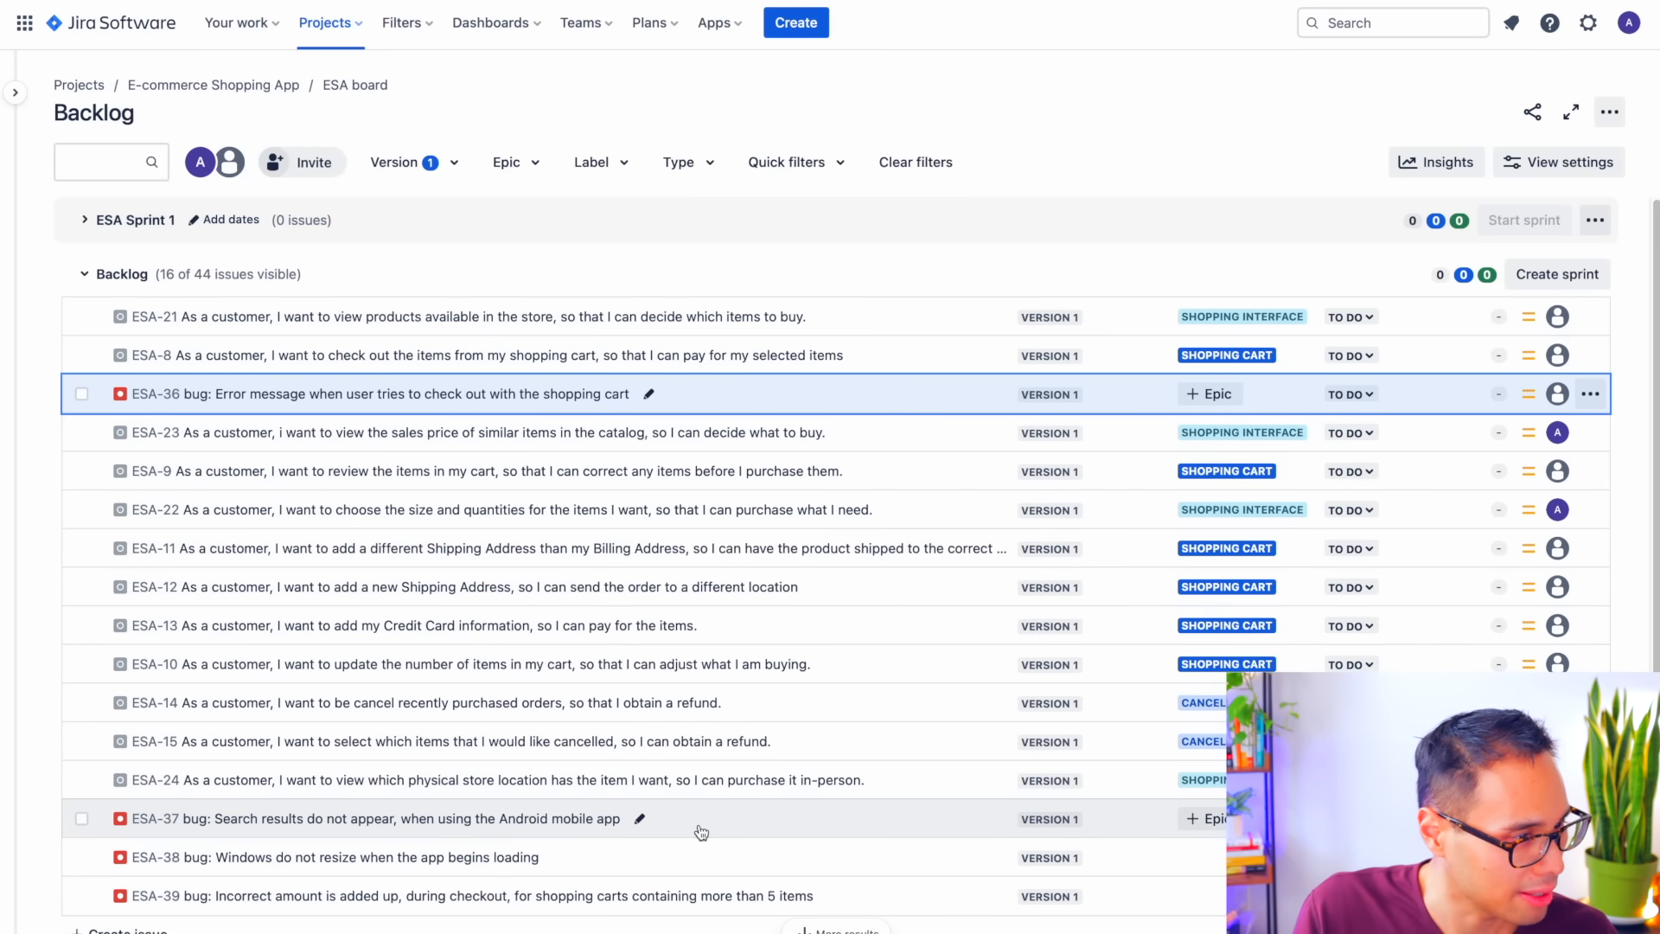
- Rank the Android search results bug ESA-37 directly below ESA-36, and the incorrect checkout amount bug ESA-39 directly below ESA-37
{"action": "left_click_drag", "start_coordinate": [711, 837], "coordinate": [536, 412]}
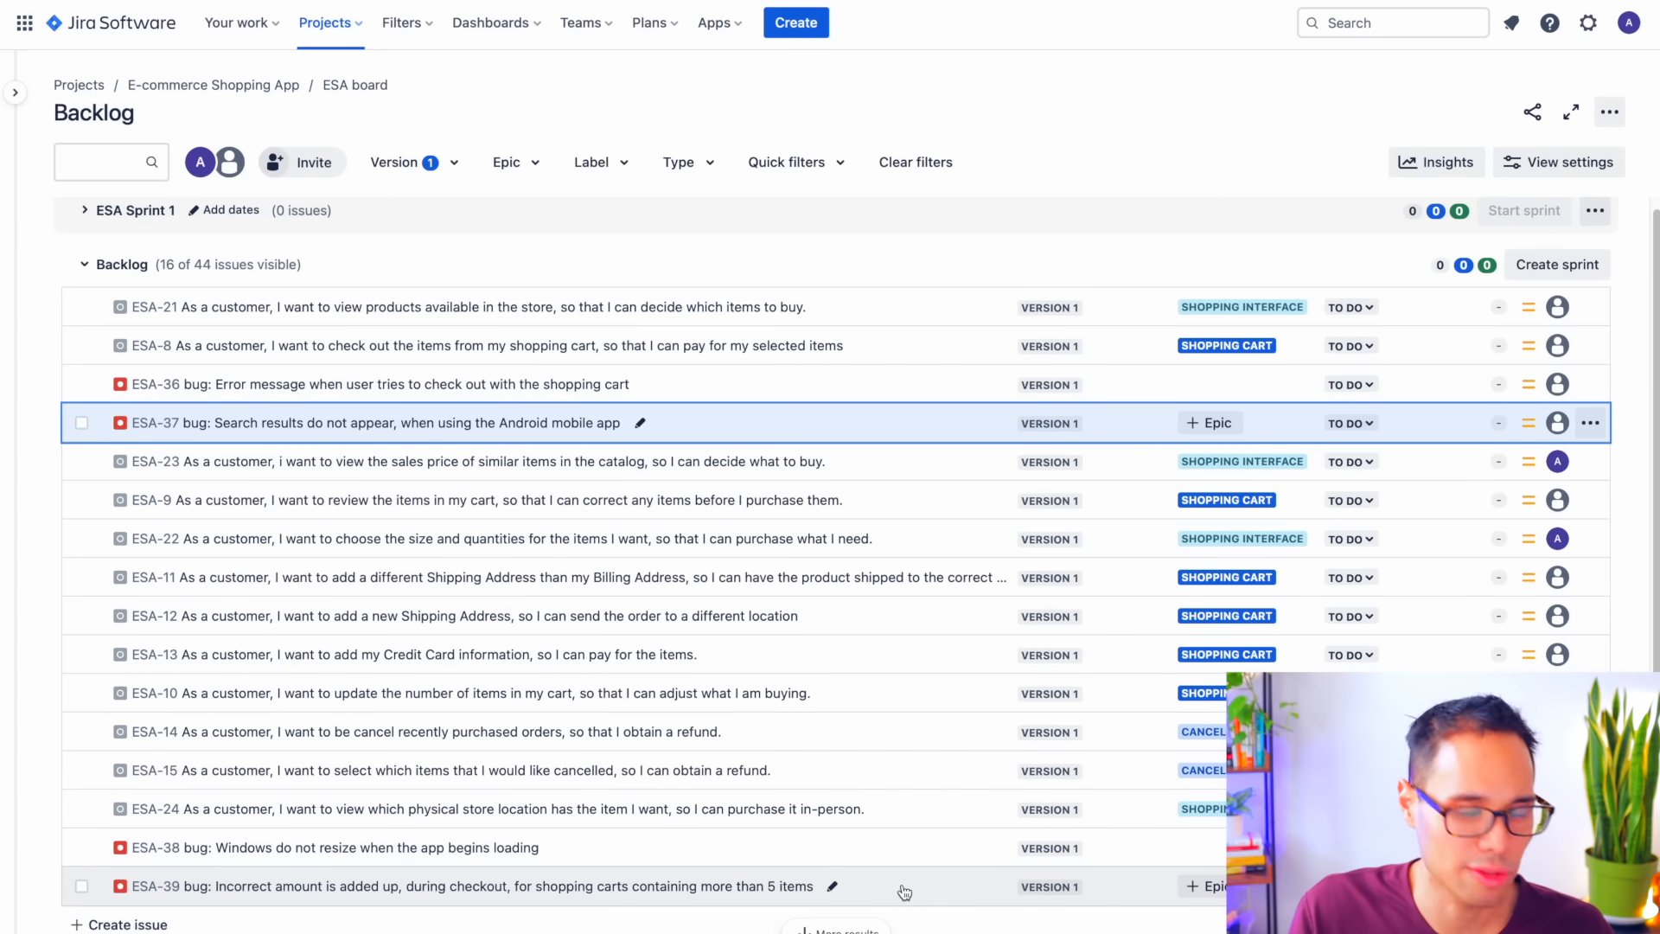
{"action": "left_click_drag", "start_coordinate": [910, 896], "coordinate": [604, 454]}
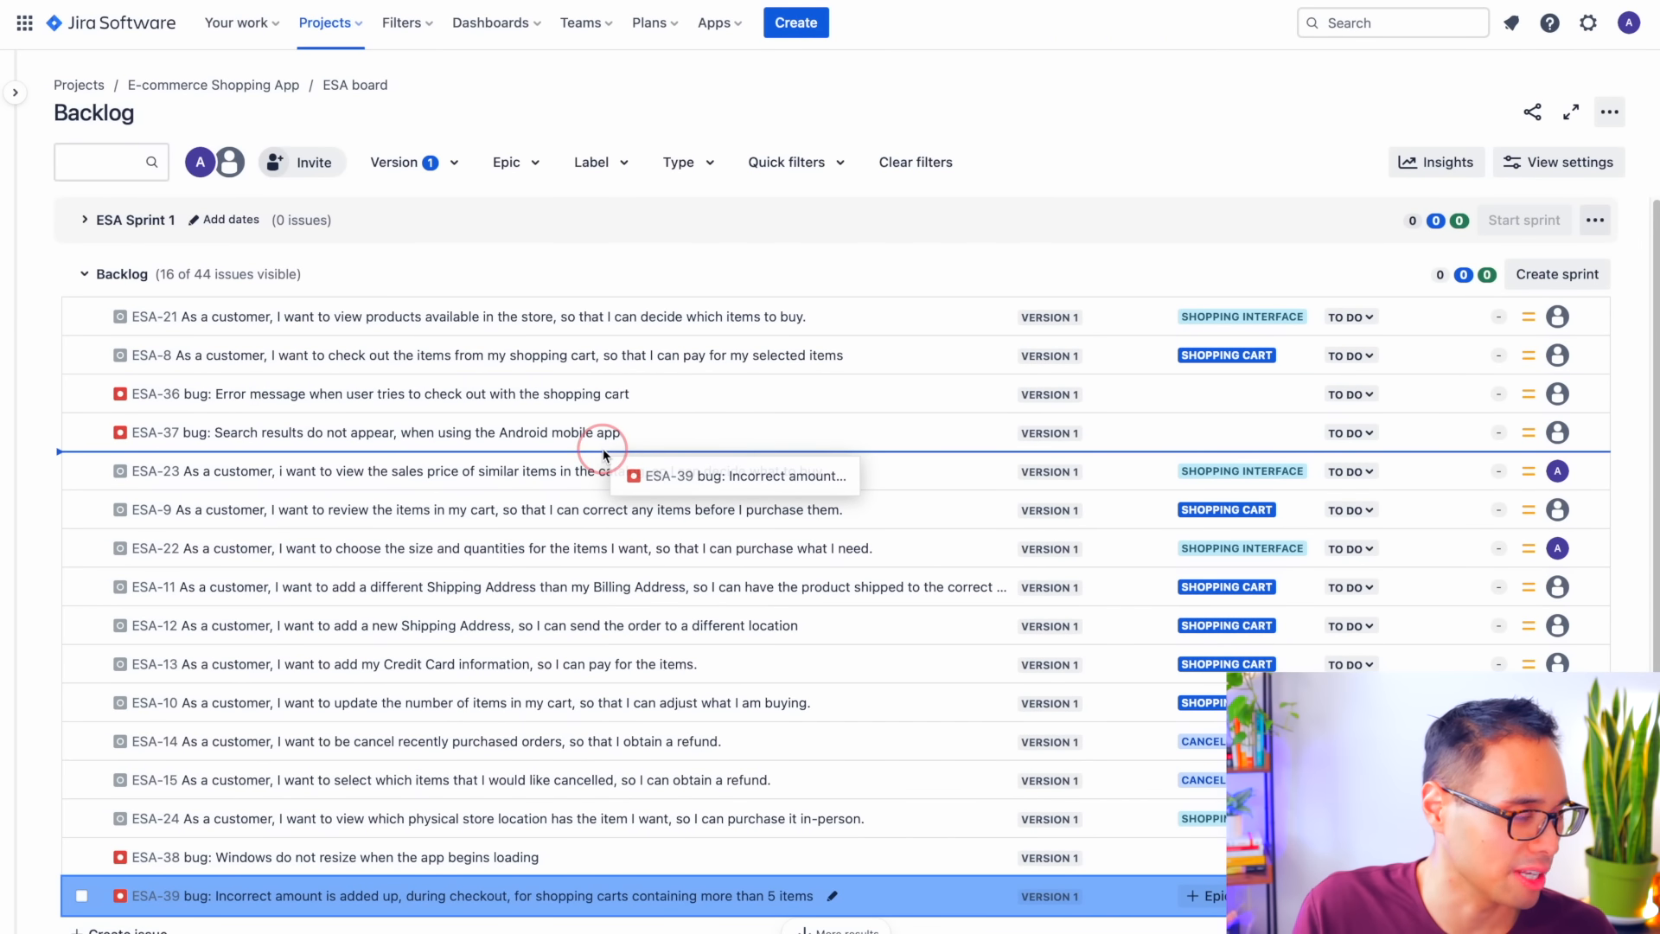
{"action": "left_click_drag", "start_coordinate": [603, 454], "coordinate": [604, 453]}
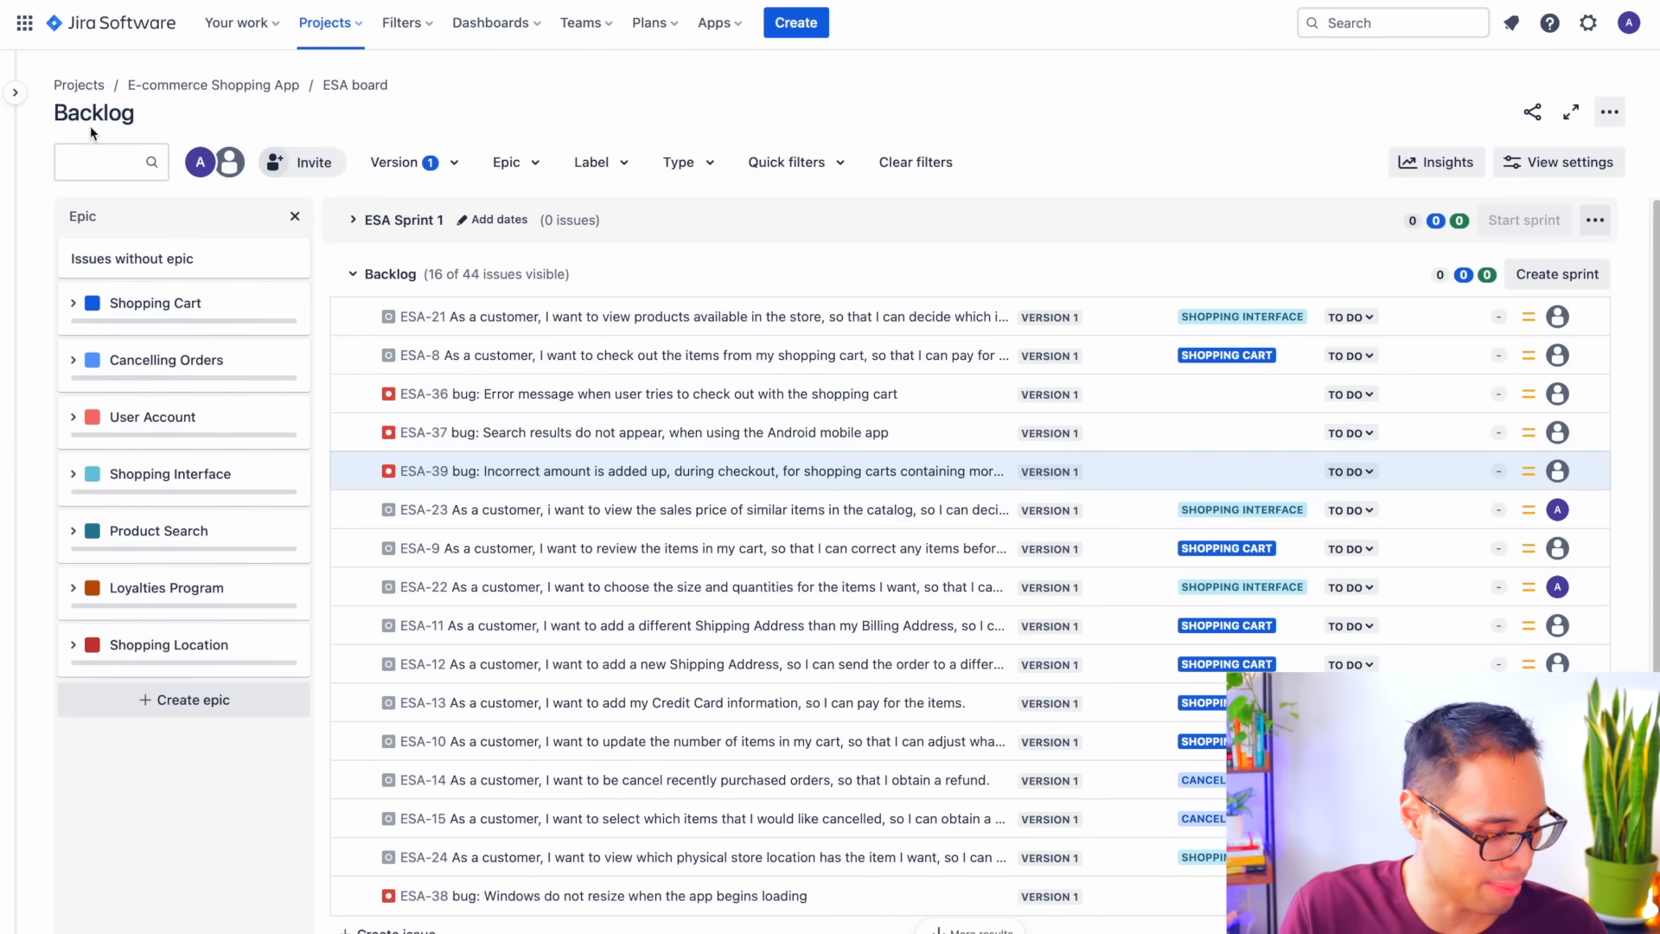
- Filter the backlog to issues without an epic, assigning ESA-36 to the Shopping Cart epic and ESA-37 to Product Search
{"action": "left_click", "coordinate": [171, 268]}
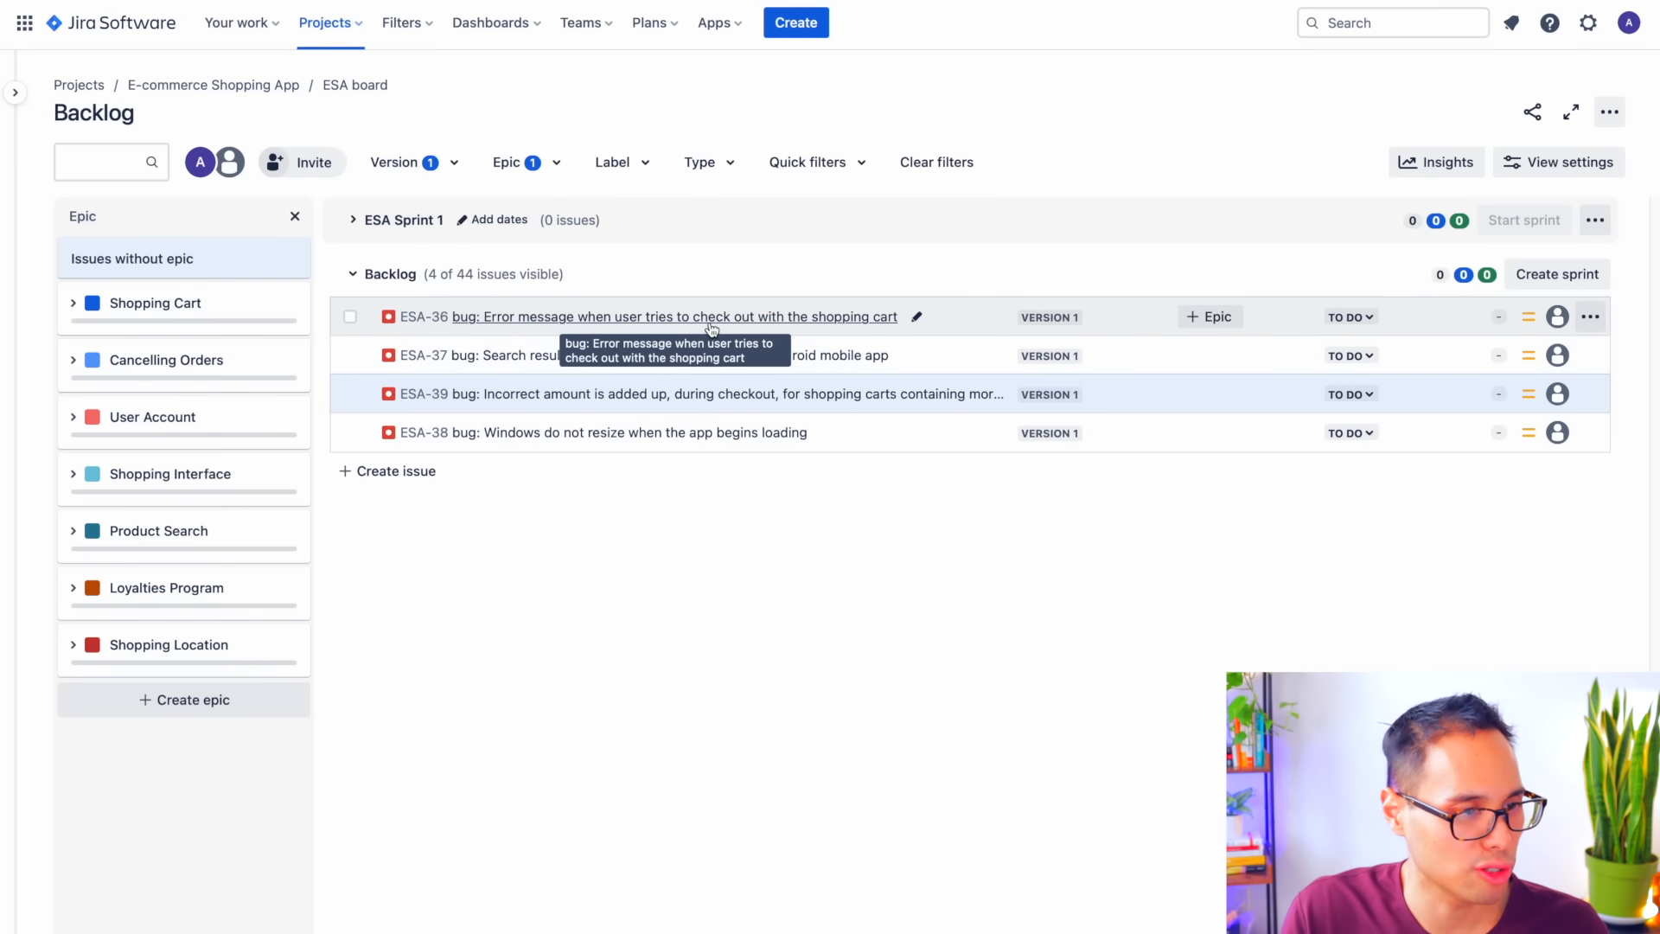
{"action": "left_click_drag", "start_coordinate": [970, 329], "coordinate": [159, 304]}
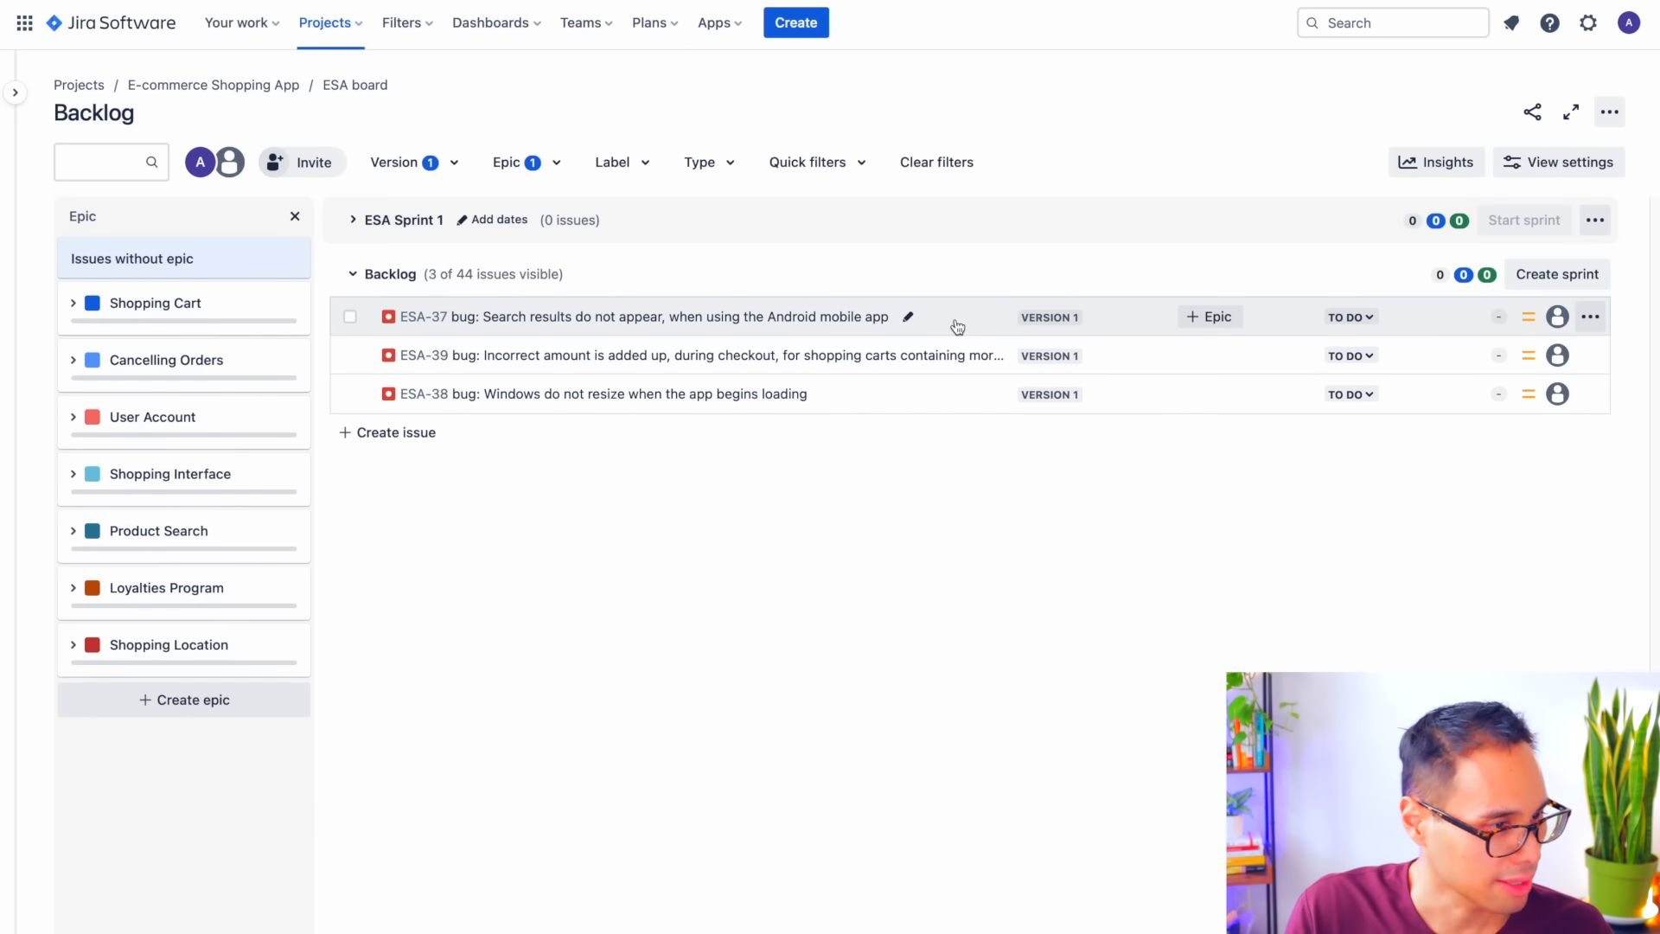
{"action": "left_click_drag", "start_coordinate": [949, 325], "coordinate": [176, 541]}
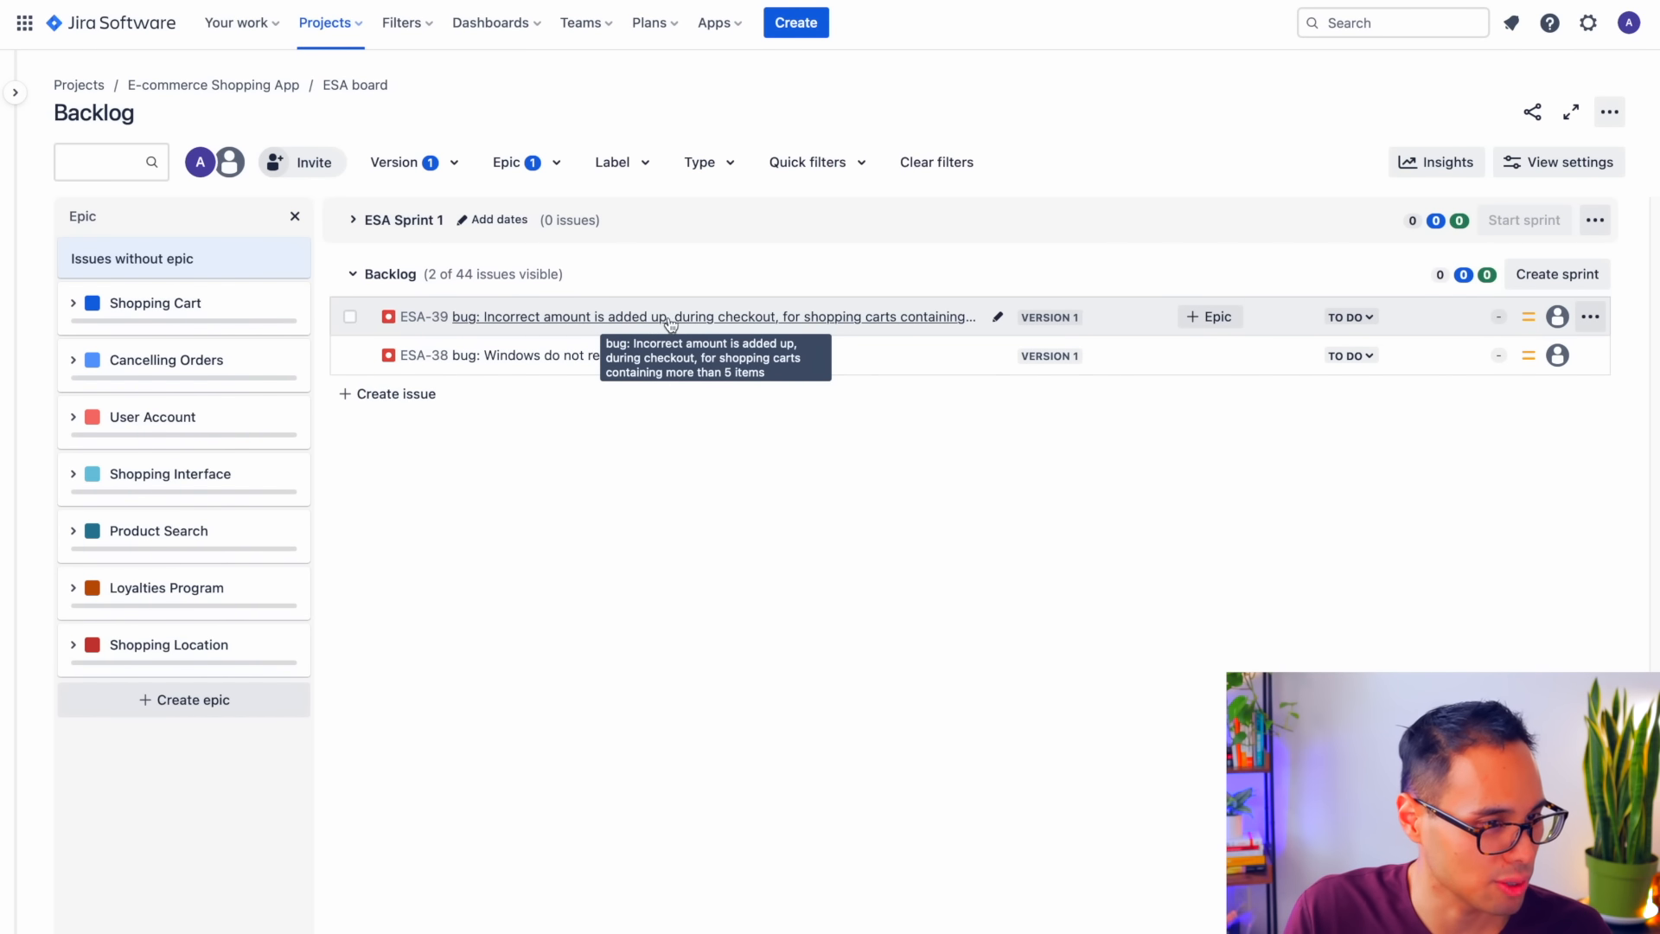
- Assign ESA-39 to the Shopping Cart epic and ESA-38 to Shopping Interface, and remove the filter for issues without an epic
{"action": "left_click_drag", "start_coordinate": [778, 321], "coordinate": [188, 308]}
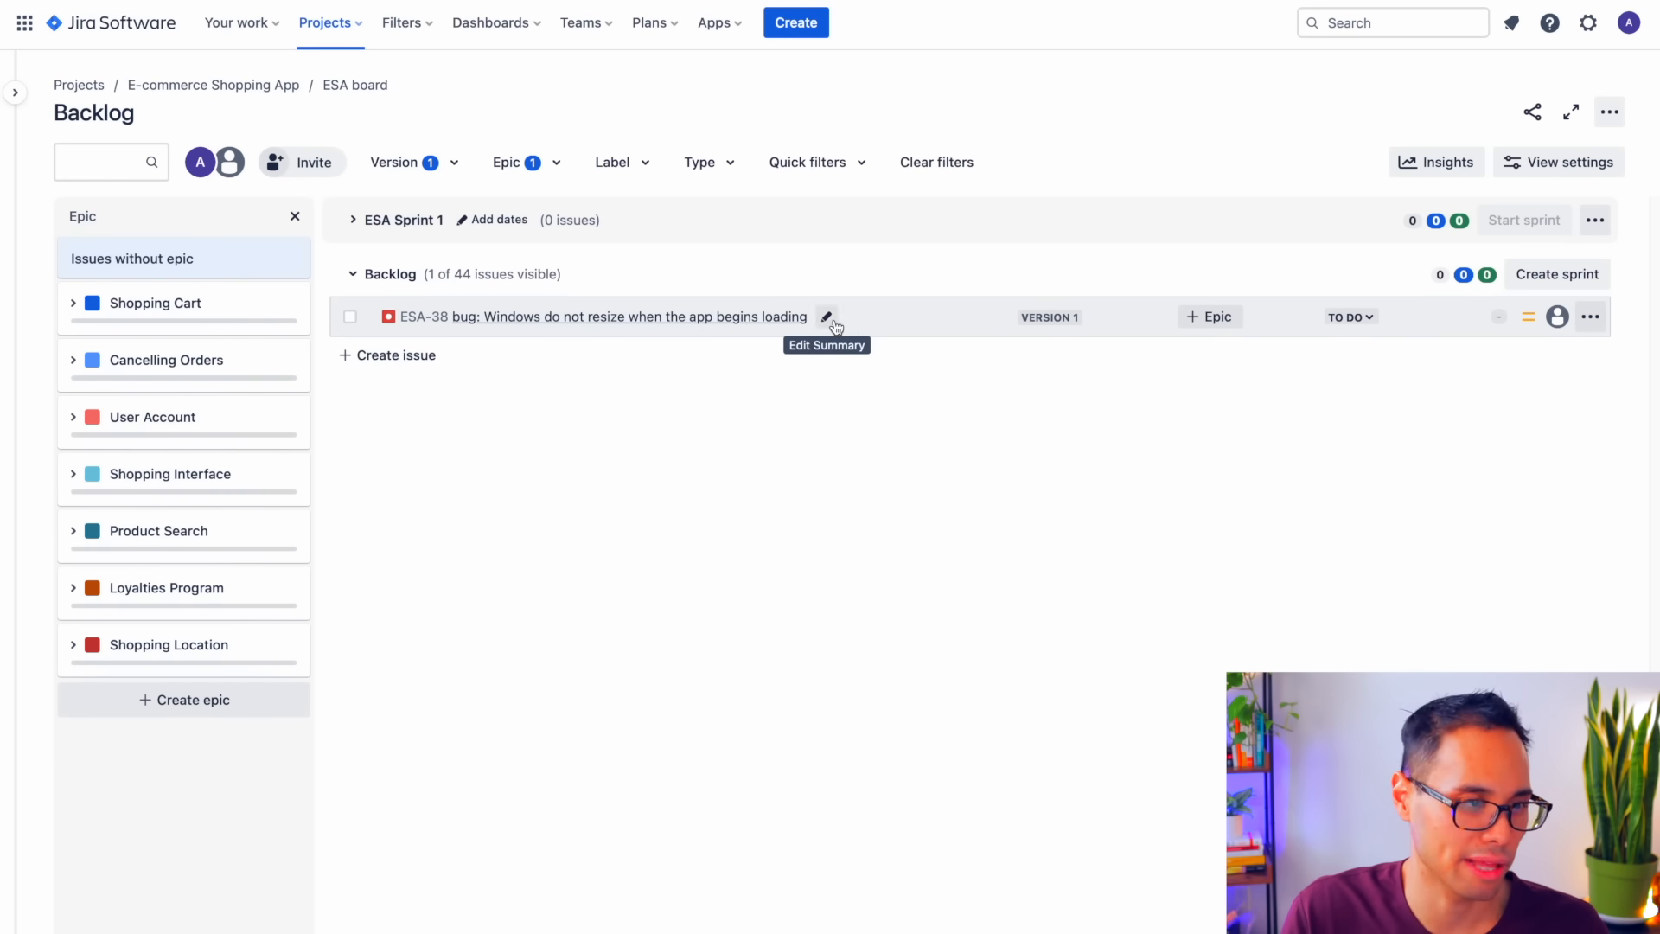
{"action": "left_click_drag", "start_coordinate": [893, 326], "coordinate": [128, 478]}
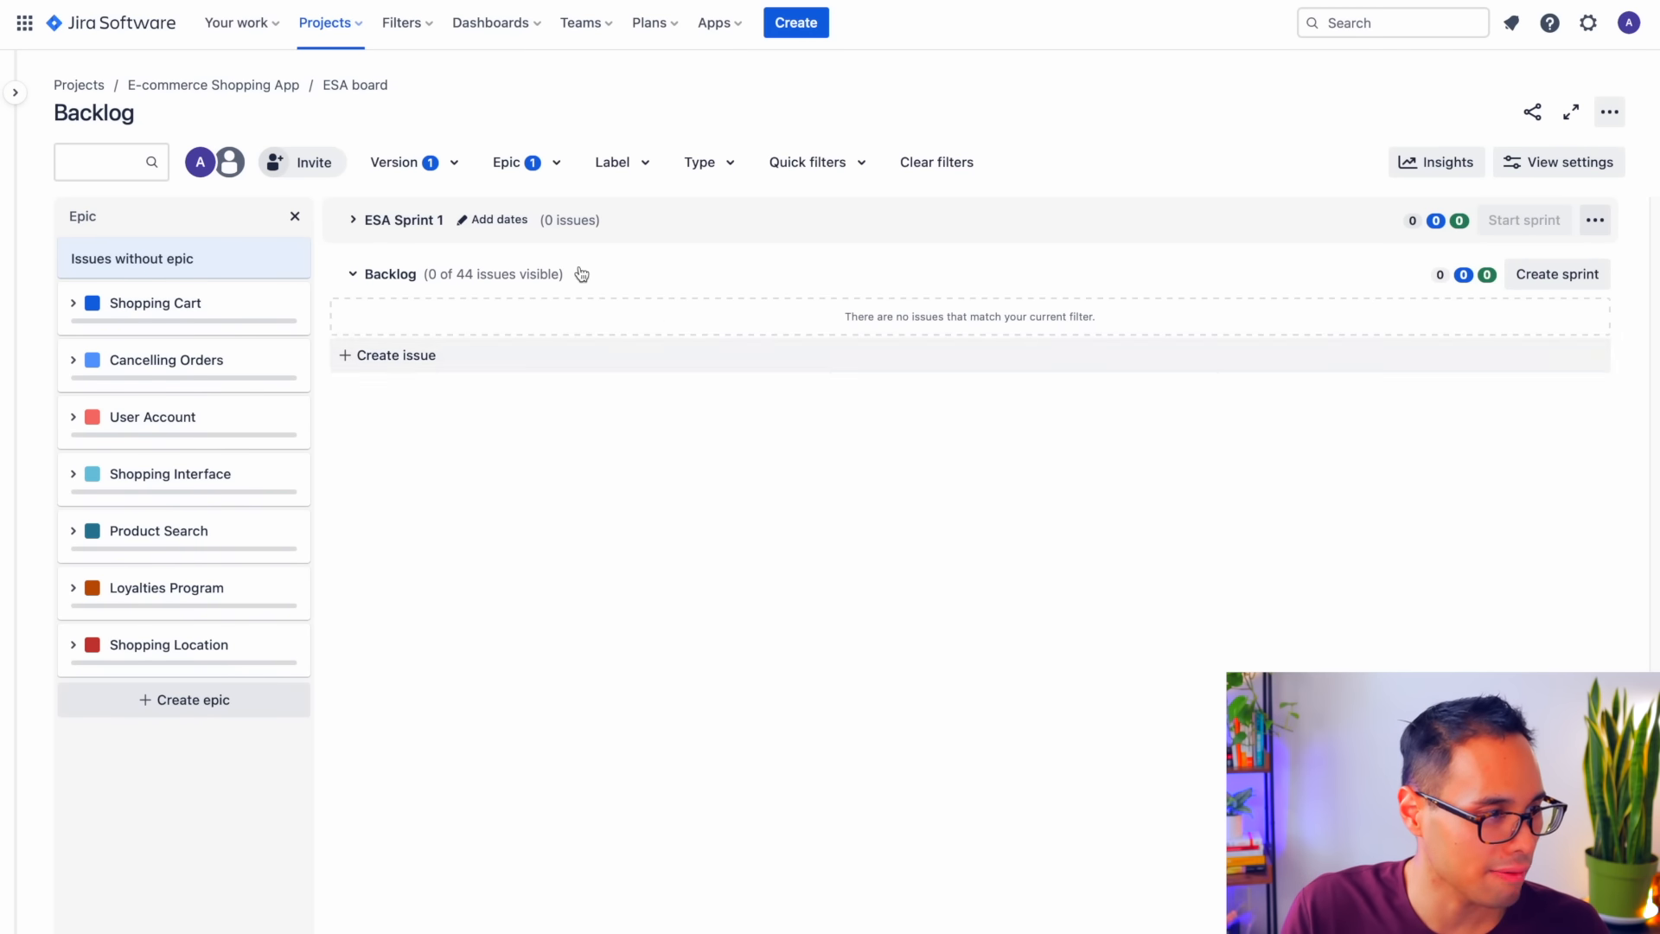
{"action": "left_click", "coordinate": [111, 256]}
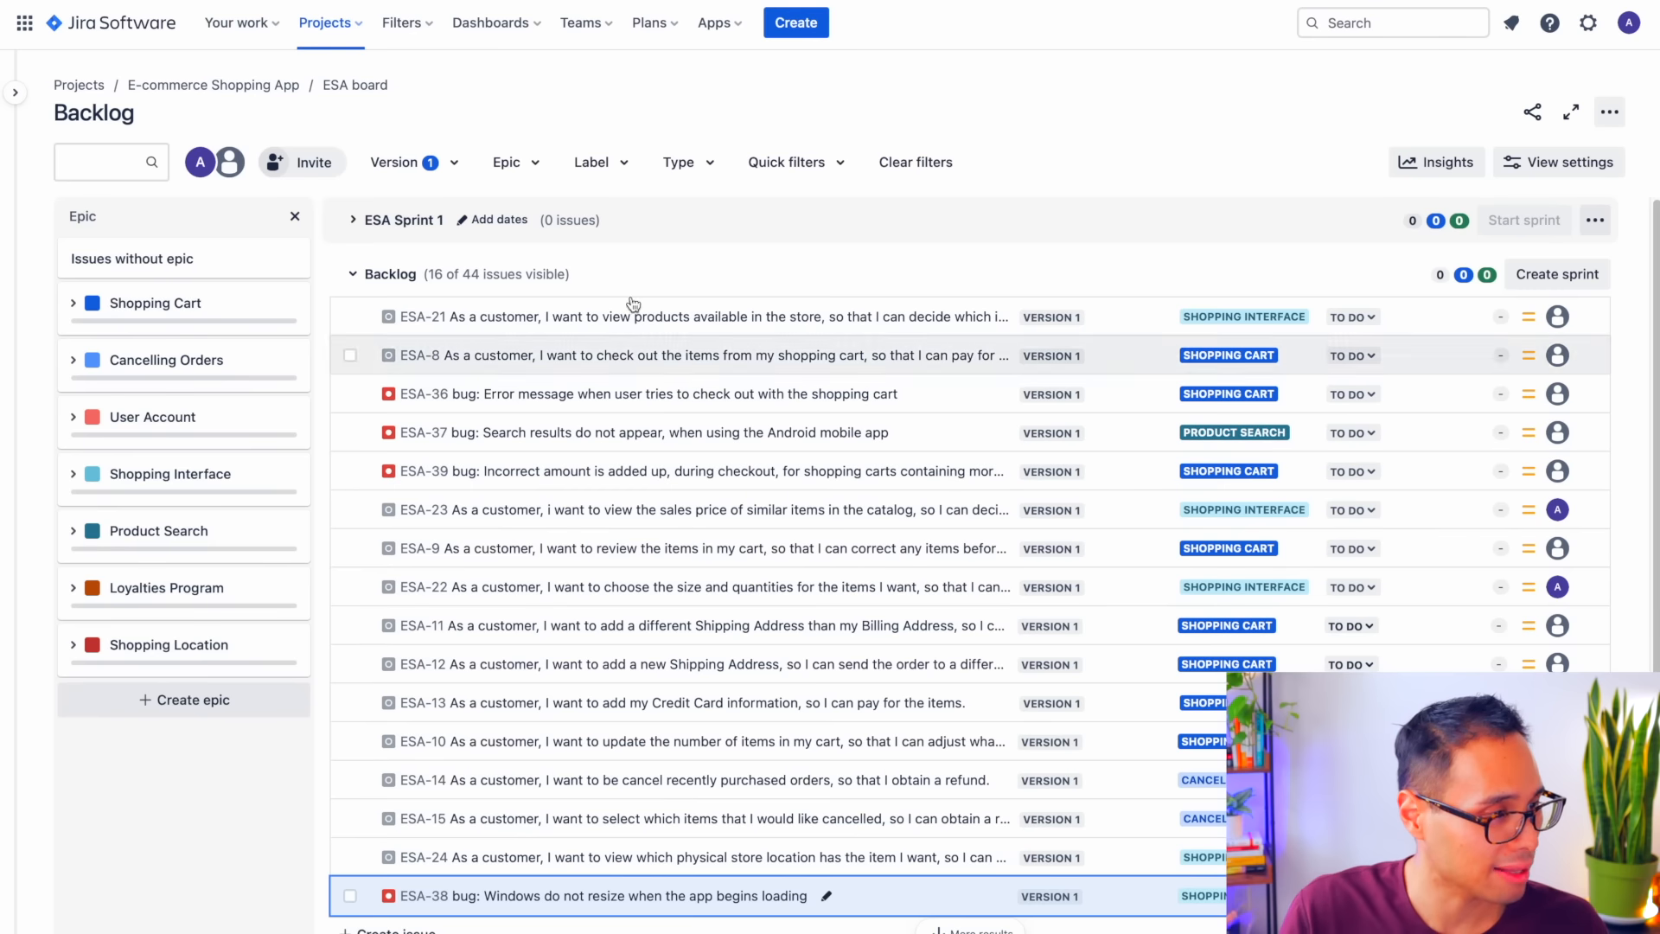
- Replace the epic list beside the backlog with the version list, and clear the Version 1 filter
{"action": "key", "text": "e"}
{"action": "key", "text": "v"}
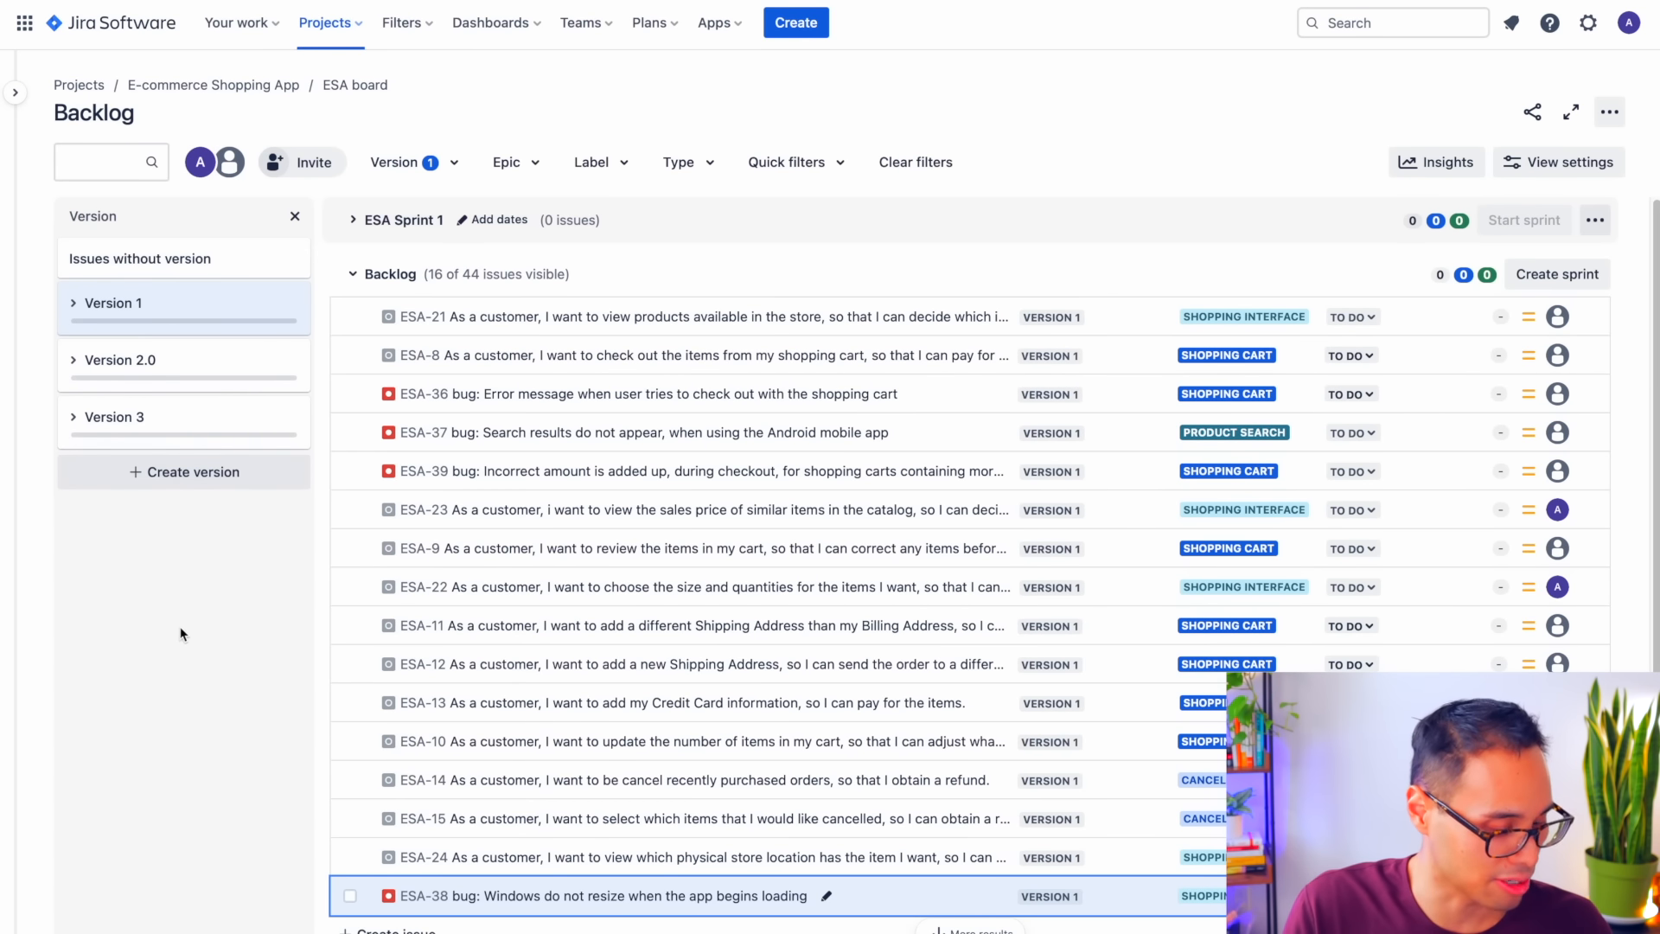
{"action": "key", "text": "v"}
{"action": "key", "text": "v"}
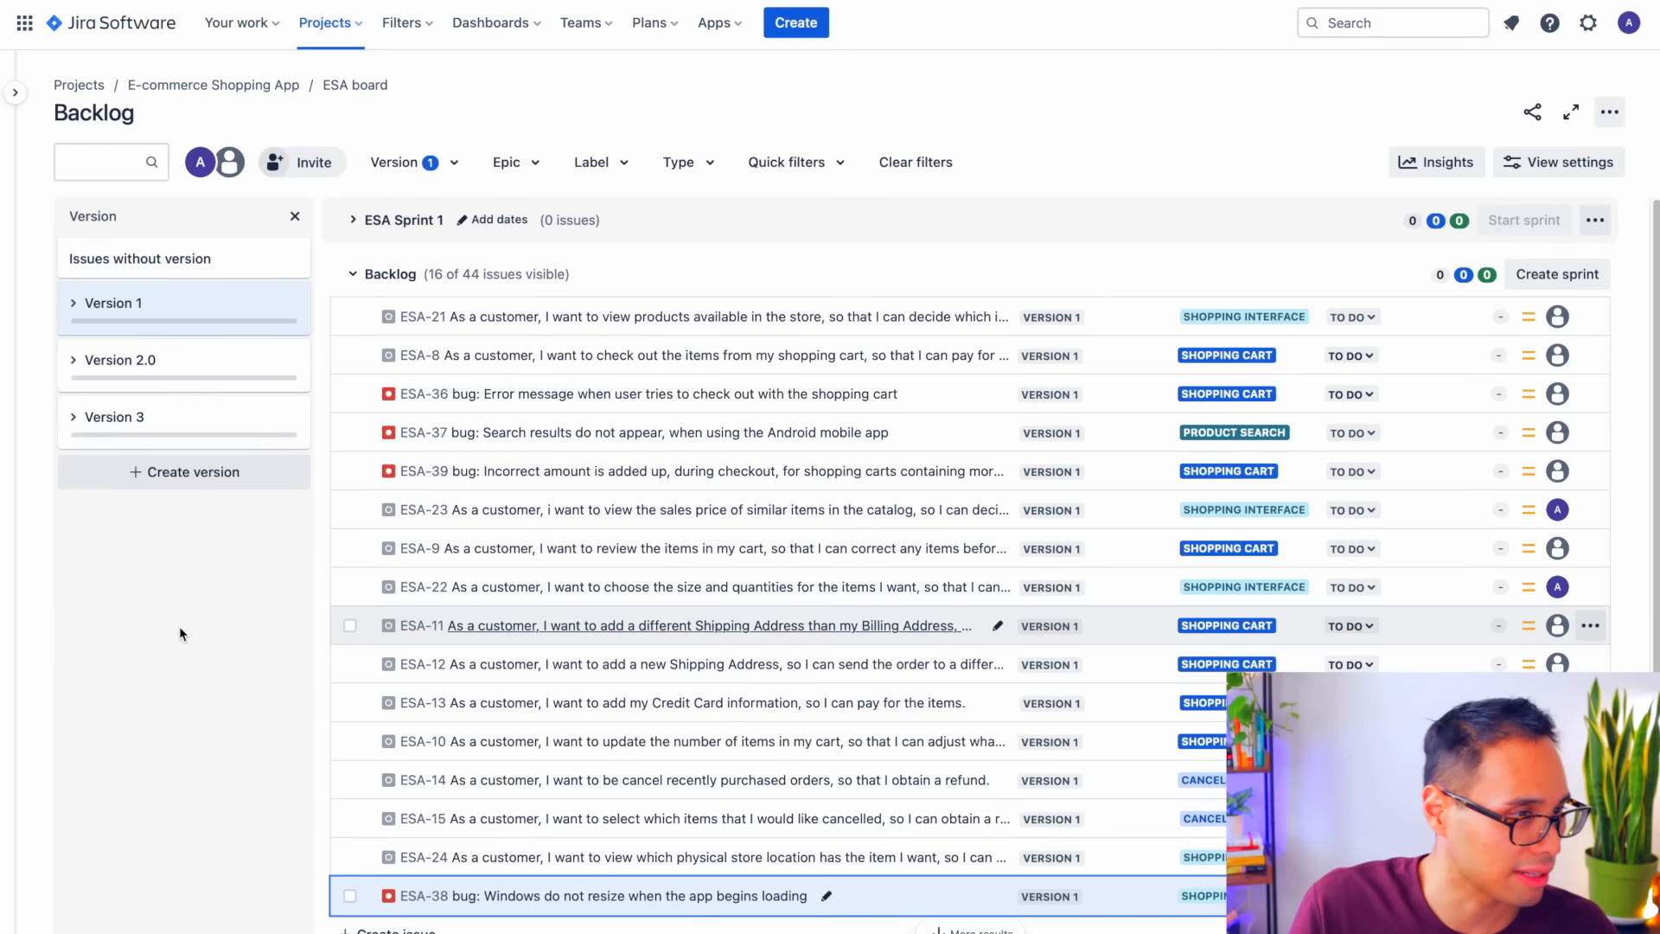
{"action": "left_click", "coordinate": [424, 163]}
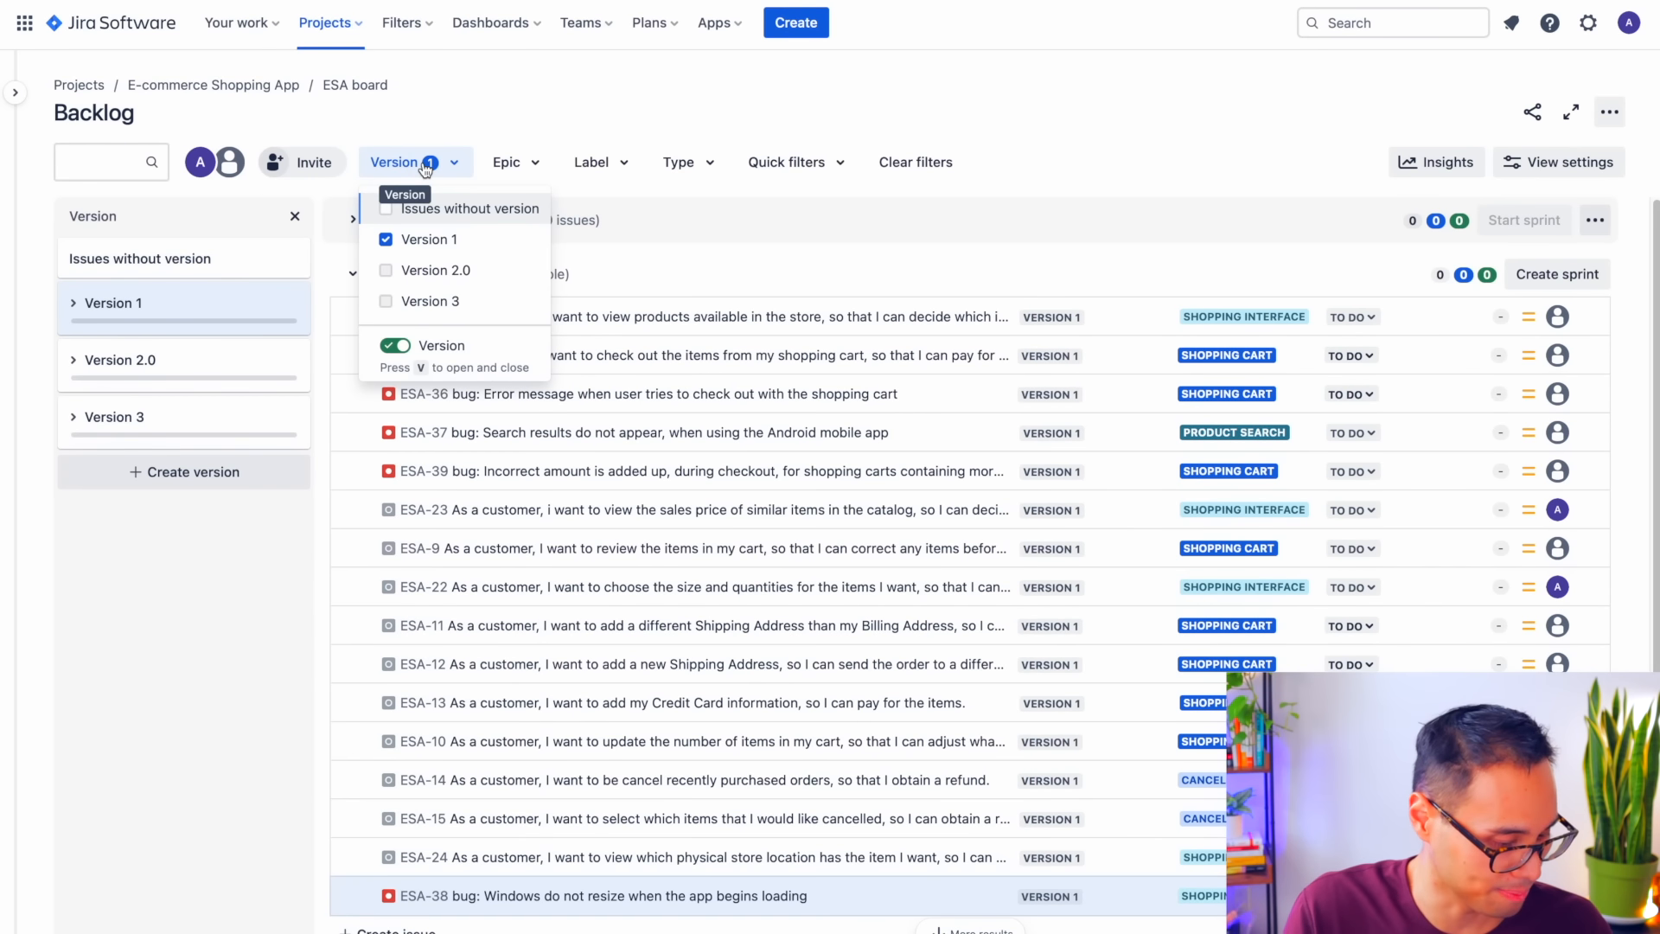
{"action": "left_click", "coordinate": [238, 311]}
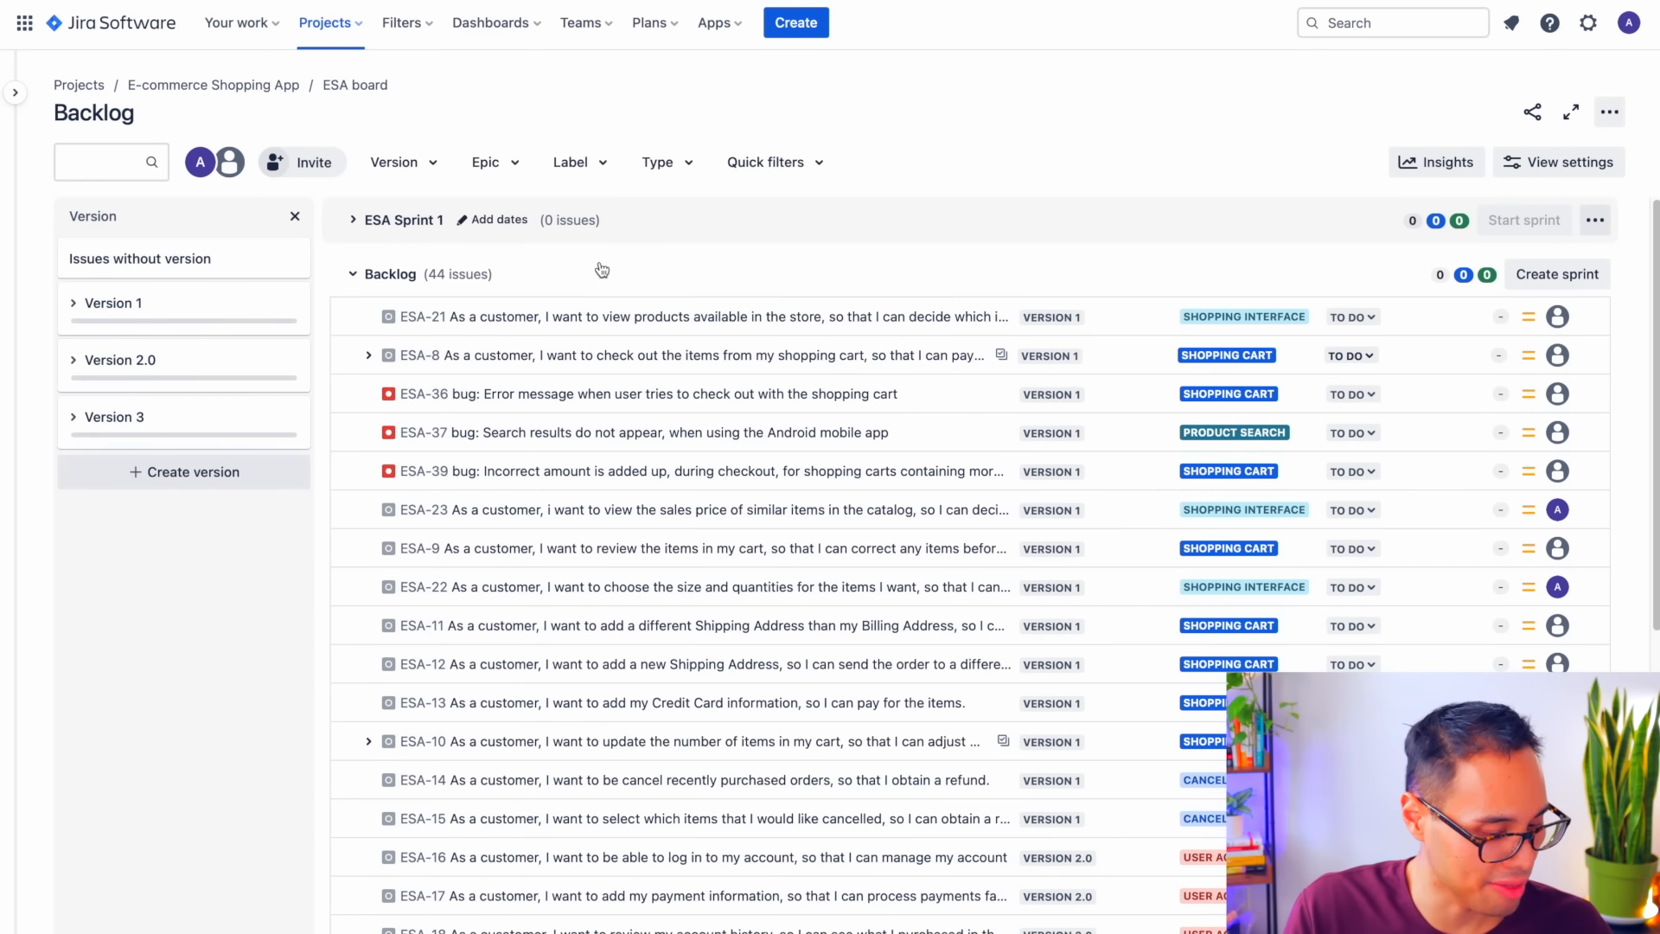
- Assign all the subtasks without a version, ESA-40 to ESA-51, to Version 1 and remove the filter for issues without version
{"action": "left_click", "coordinate": [125, 261]}
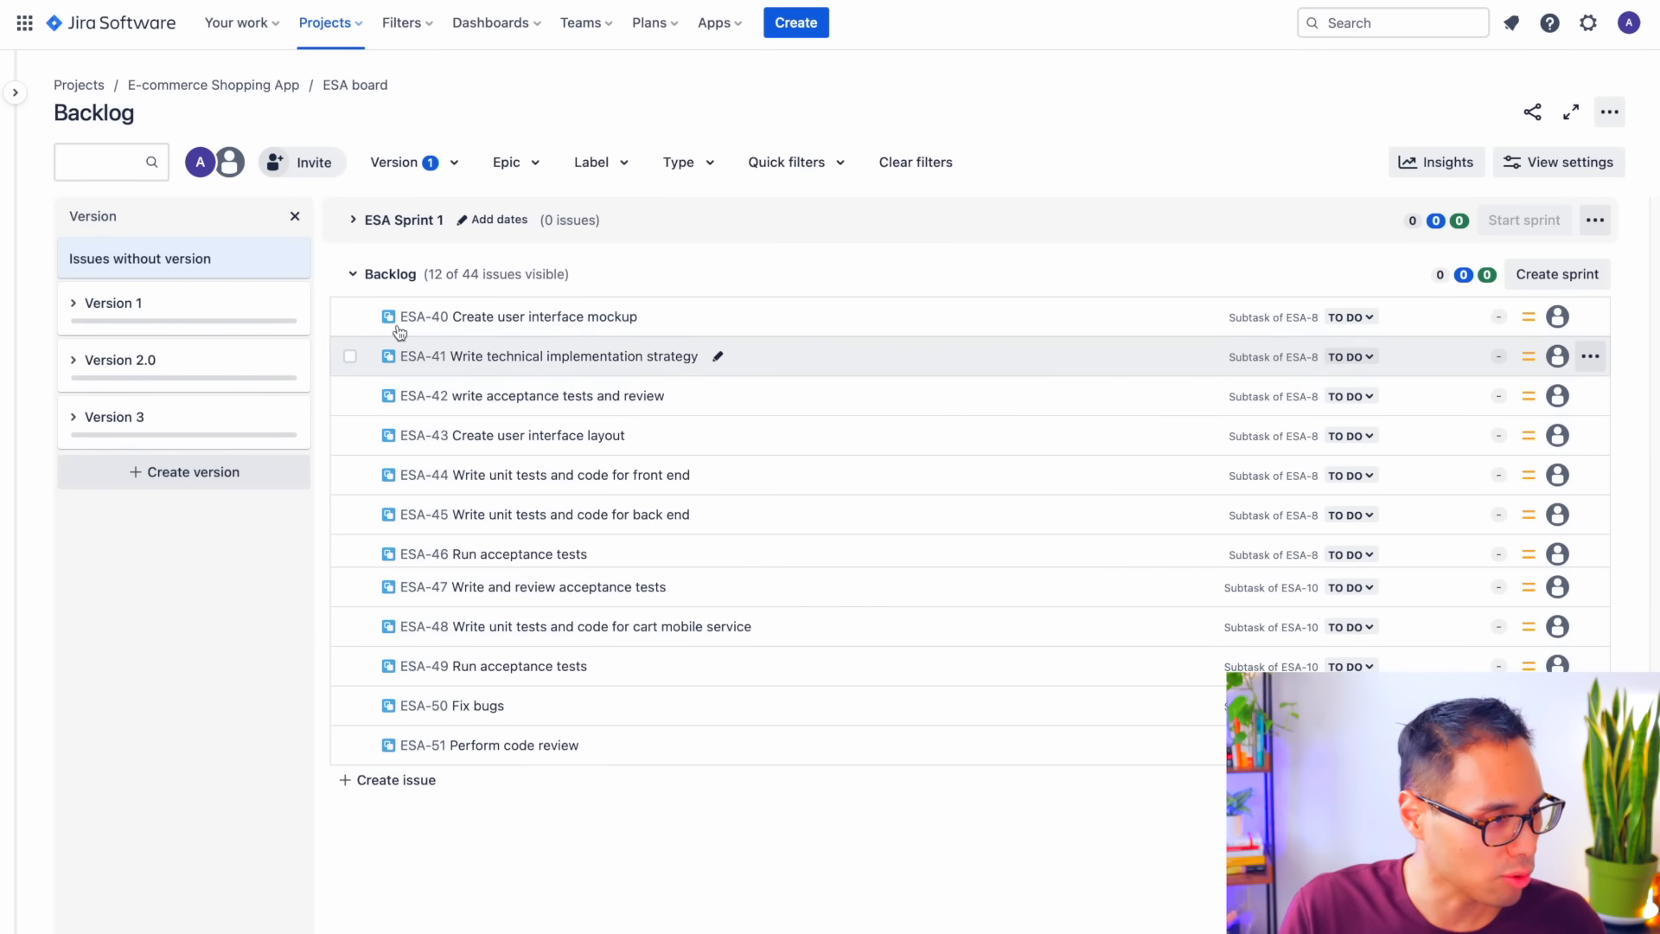
{"action": "left_click", "coordinate": [349, 316]}
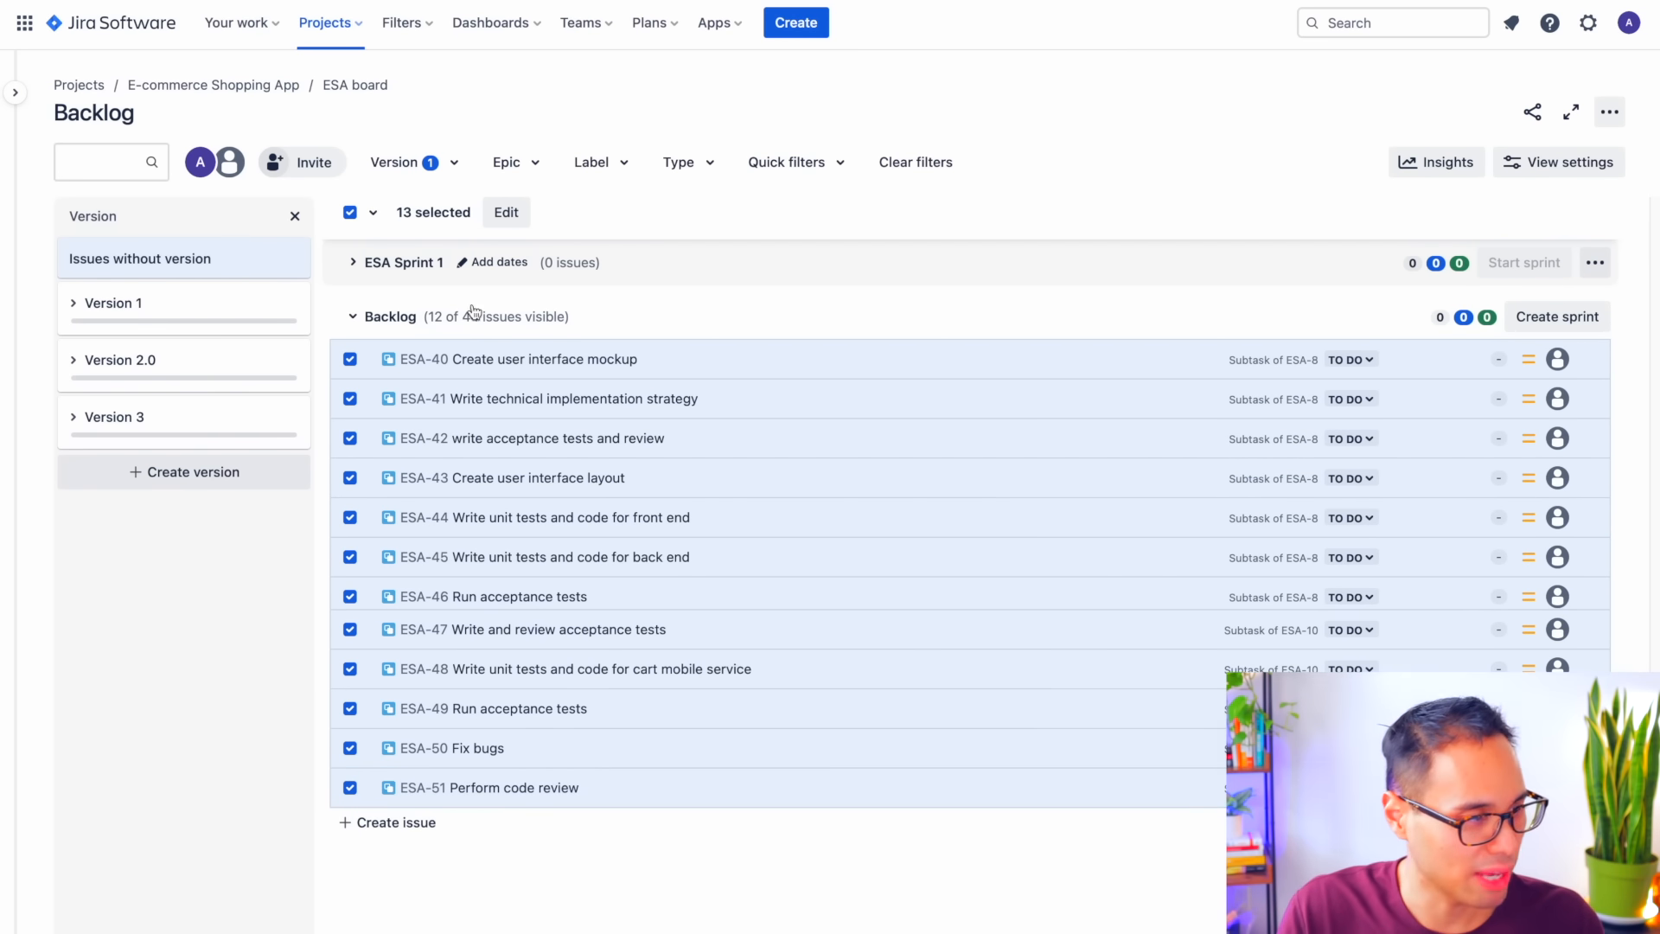
{"action": "left_click_drag", "start_coordinate": [471, 557], "coordinate": [179, 304]}
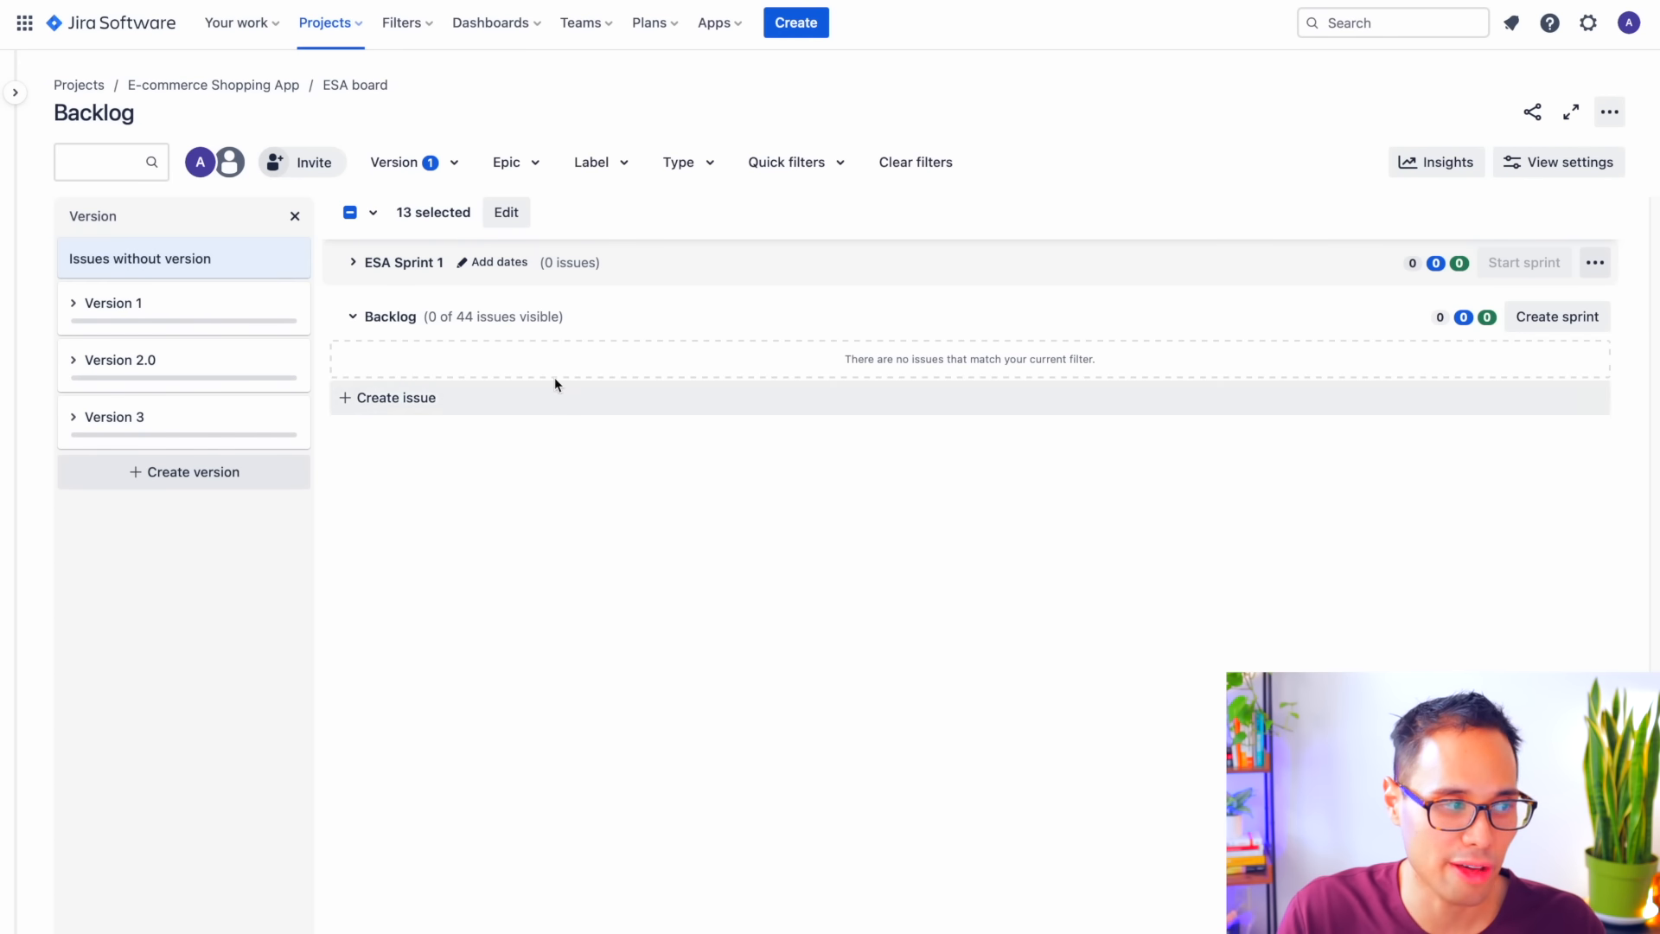
{"action": "left_click", "coordinate": [173, 257]}
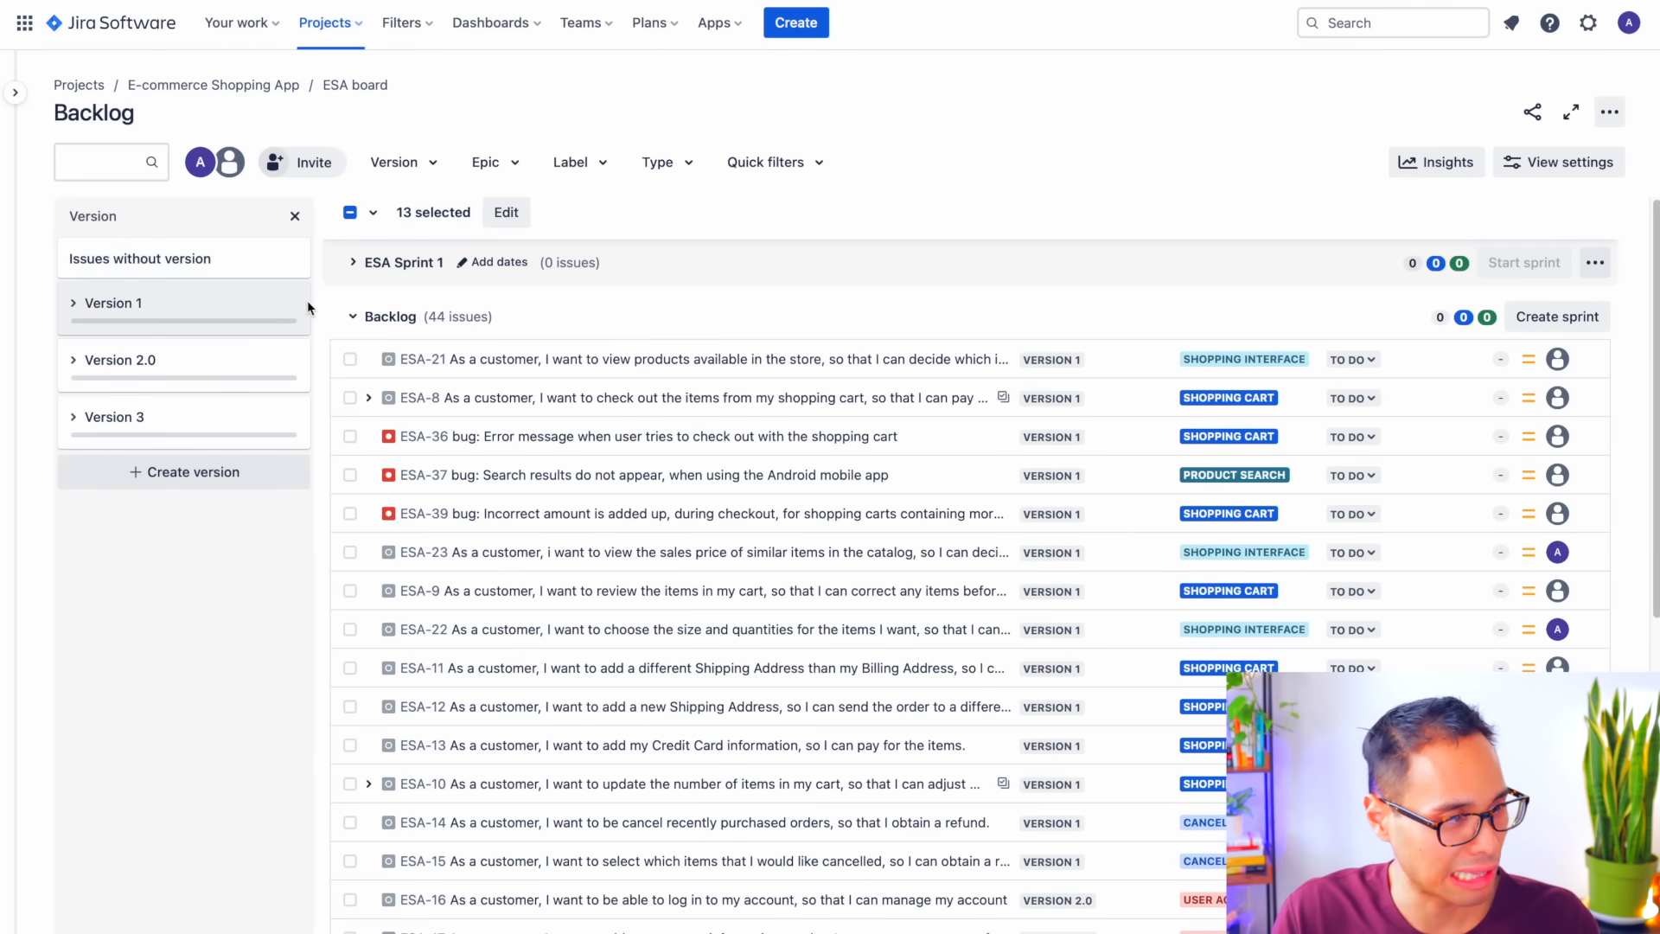
- Filter the backlog by Version 1 and deselect the window resizing bug ESA-38
{"action": "left_click", "coordinate": [195, 299]}
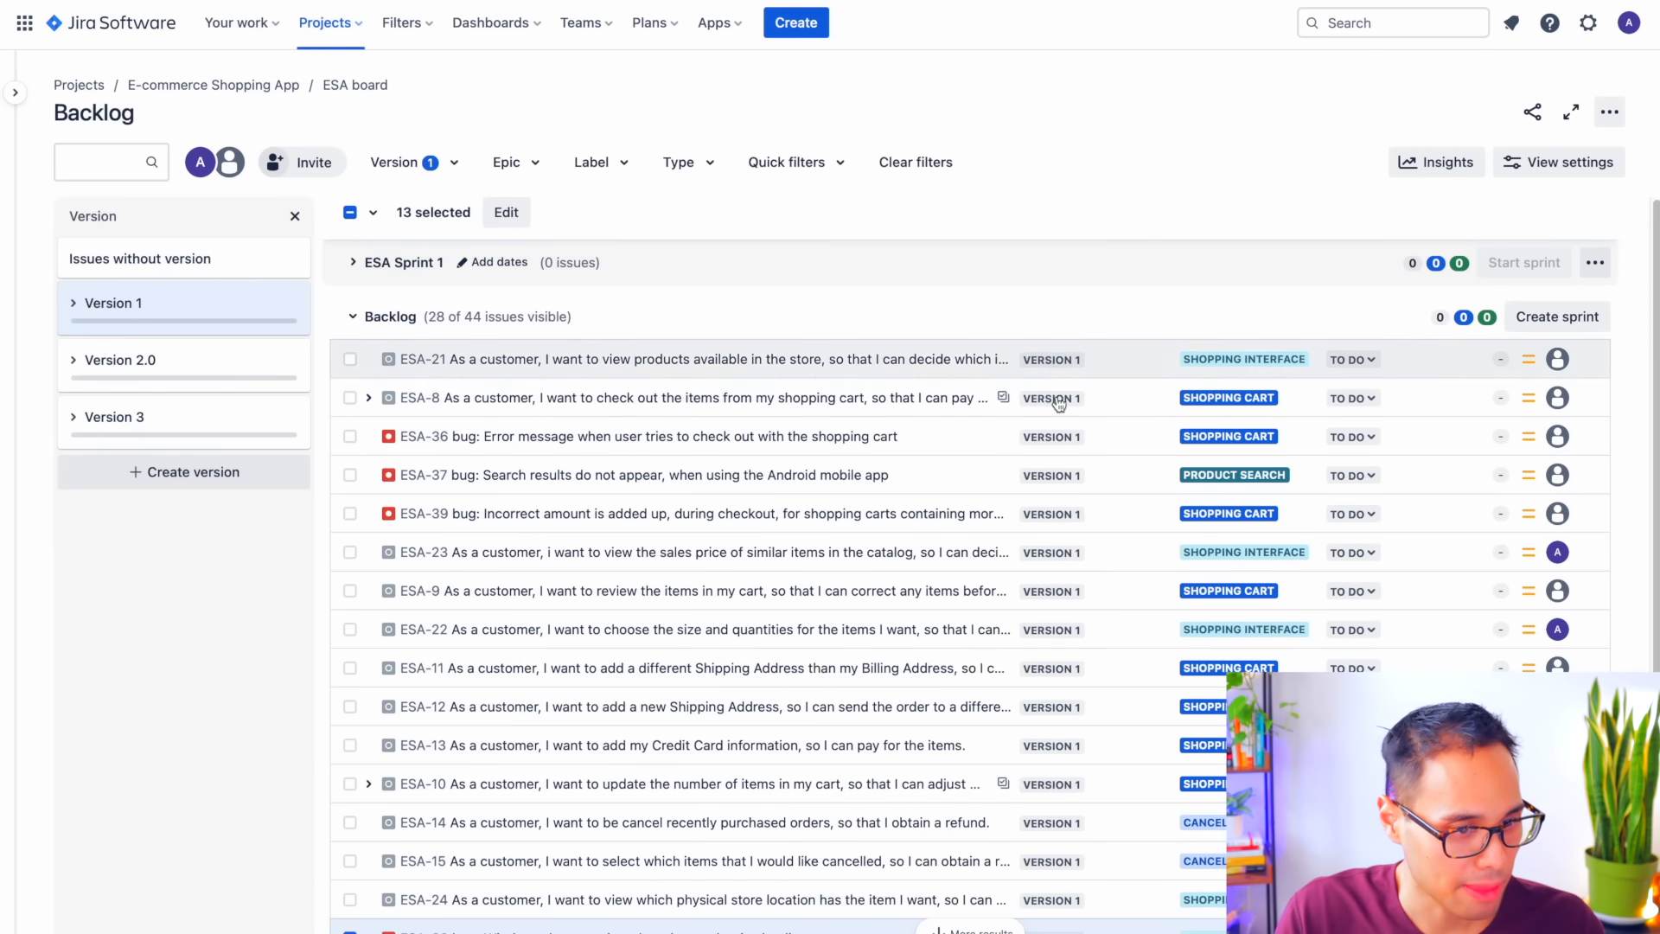
{"action": "scroll", "coordinate": [1090, 734], "scroll_direction": "down", "scroll_amount": 1}
{"action": "scroll", "coordinate": [1089, 734], "scroll_direction": "up", "scroll_amount": 1}
{"action": "scroll", "coordinate": [1089, 733], "scroll_direction": "down", "scroll_amount": 1}
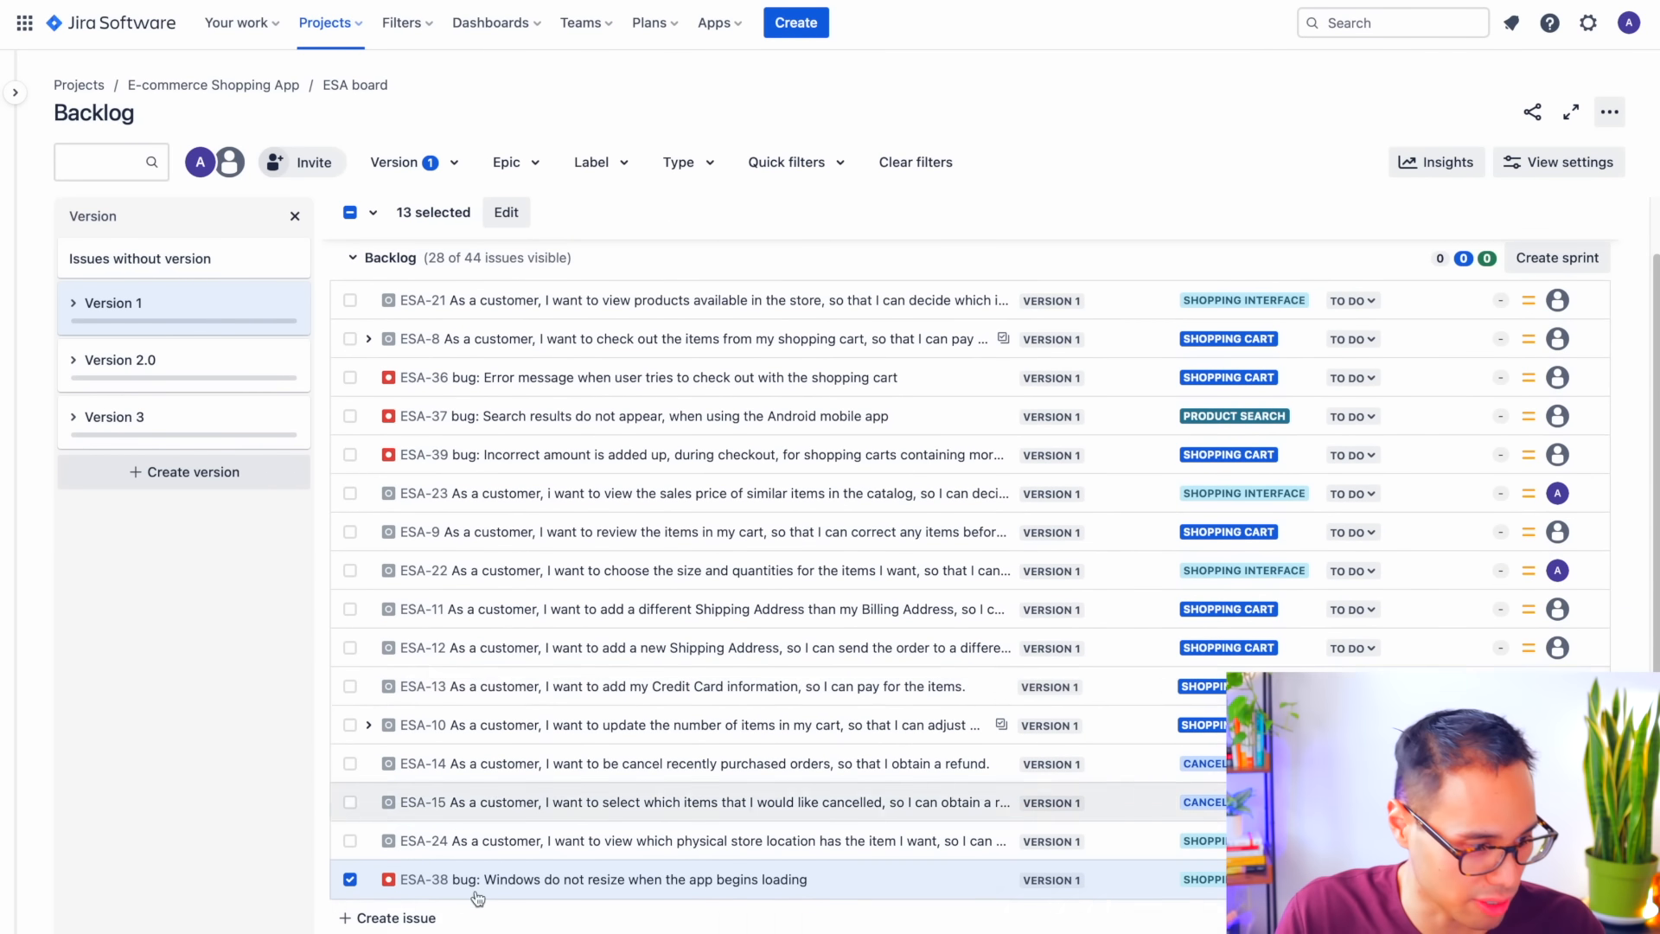
{"action": "left_click", "coordinate": [350, 880]}
{"action": "scroll", "coordinate": [693, 653], "scroll_direction": "up", "scroll_amount": 1}
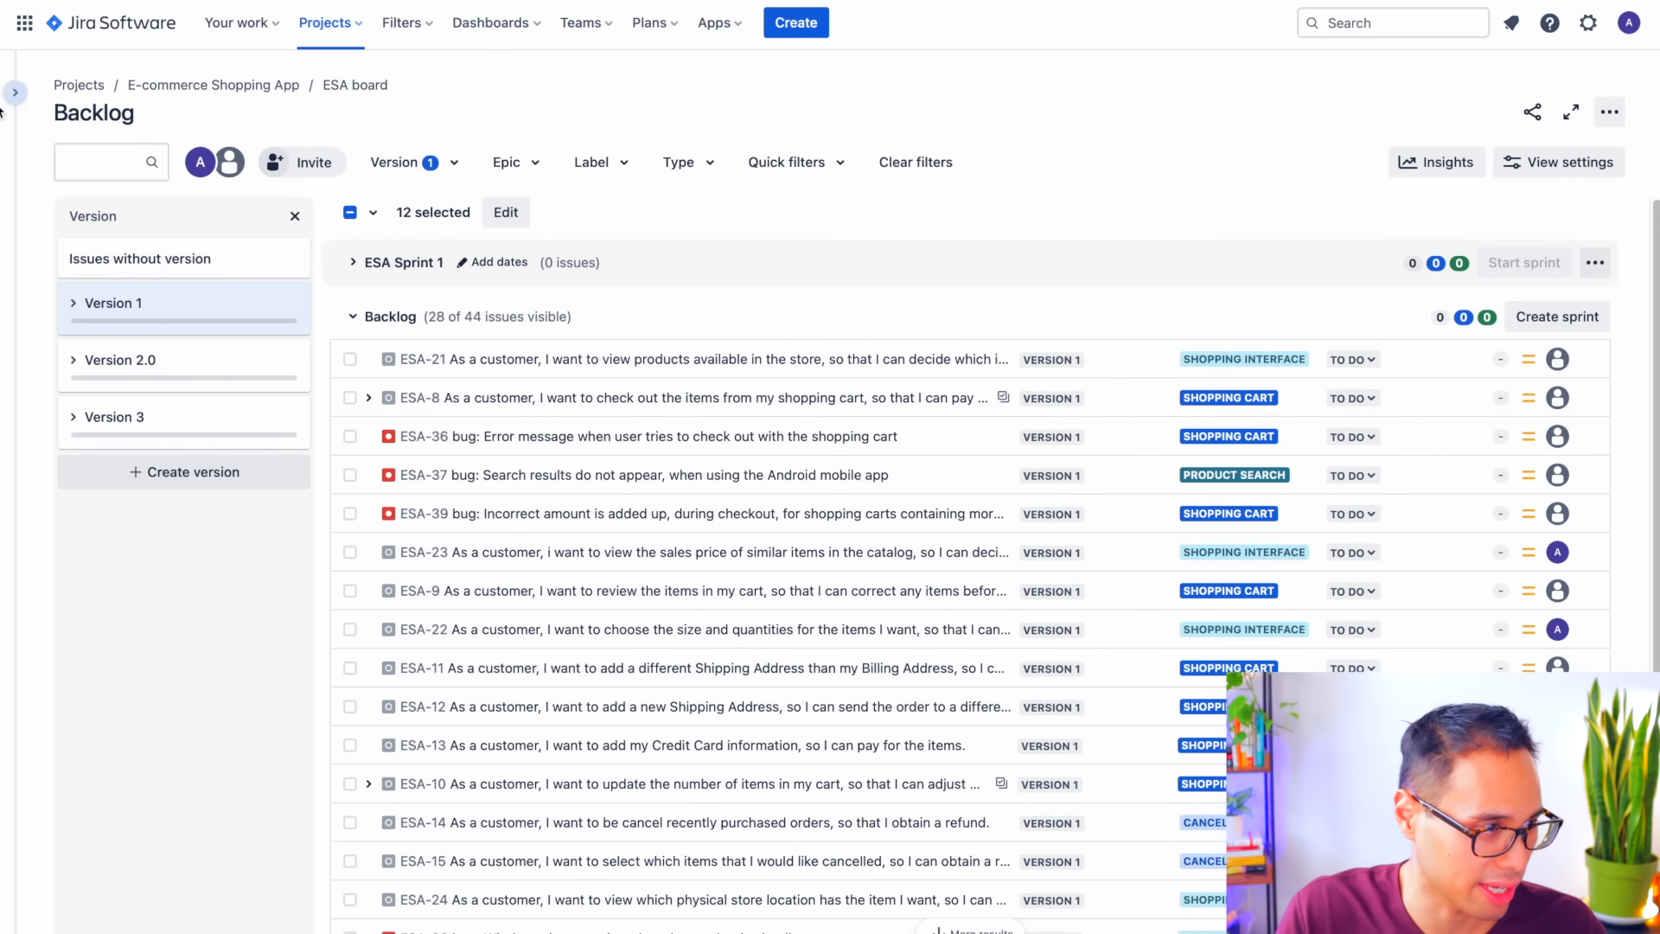
- Review the full backlog without a version filter, and check the issues filtered by Version 1
{"action": "left_click", "coordinate": [218, 331]}
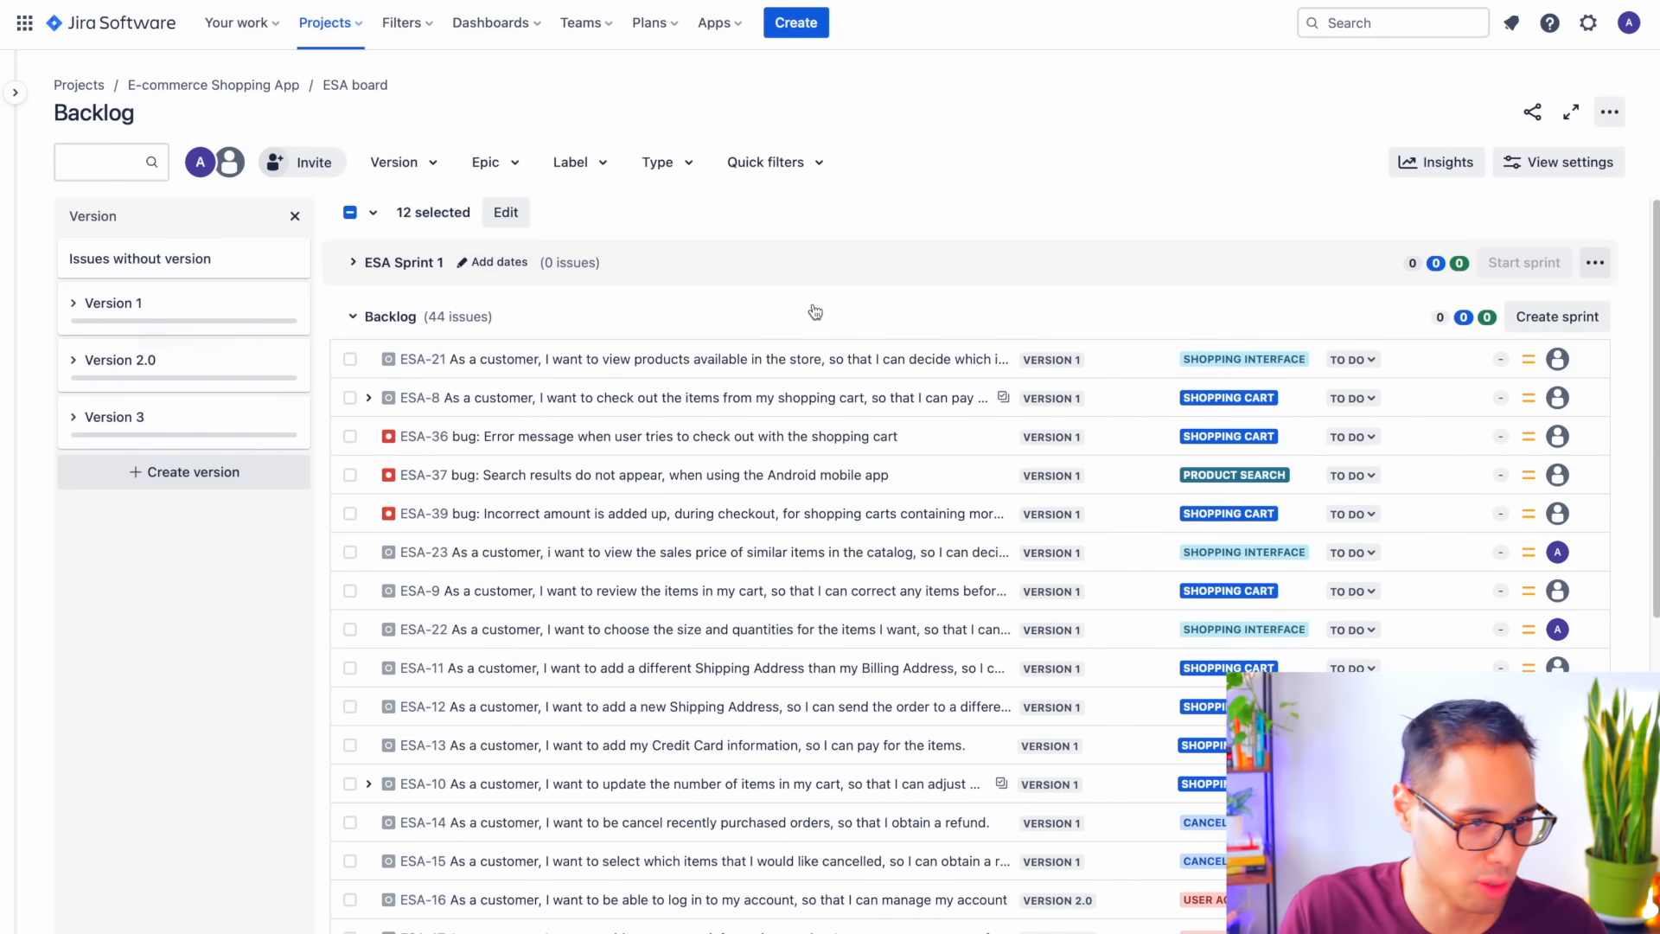
{"action": "scroll", "coordinate": [977, 519], "scroll_direction": "down", "scroll_amount": 8}
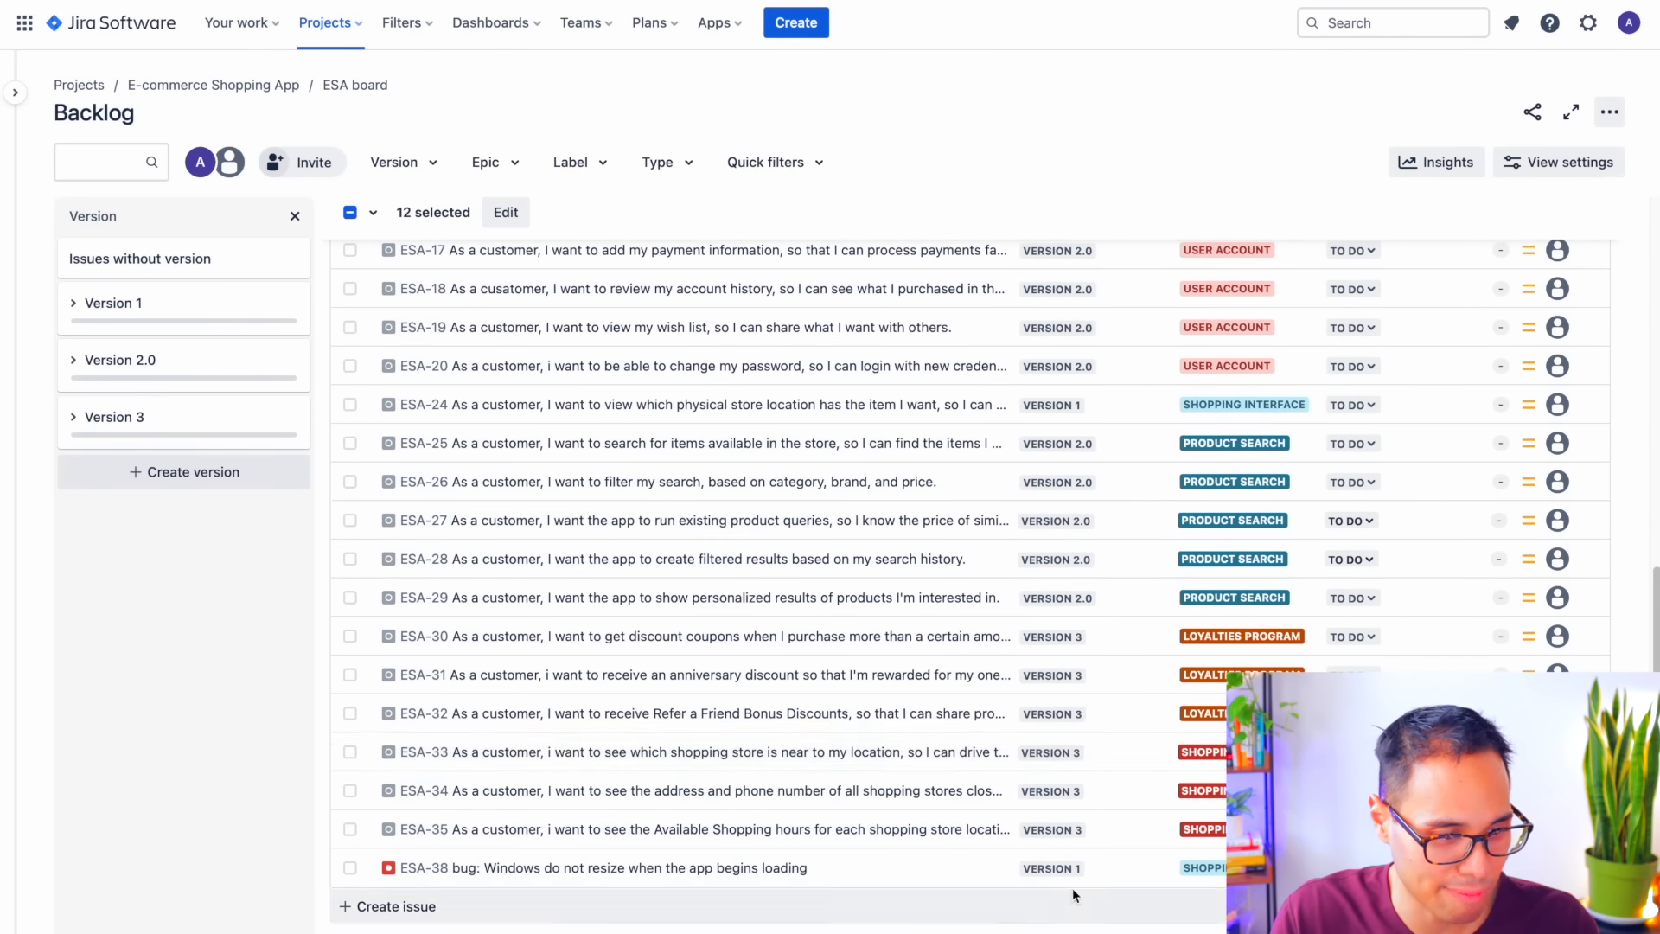
{"action": "scroll", "coordinate": [1072, 864], "scroll_direction": "up", "scroll_amount": 4}
{"action": "scroll", "coordinate": [1074, 803], "scroll_direction": "up", "scroll_amount": 4}
{"action": "left_click", "coordinate": [112, 303]}
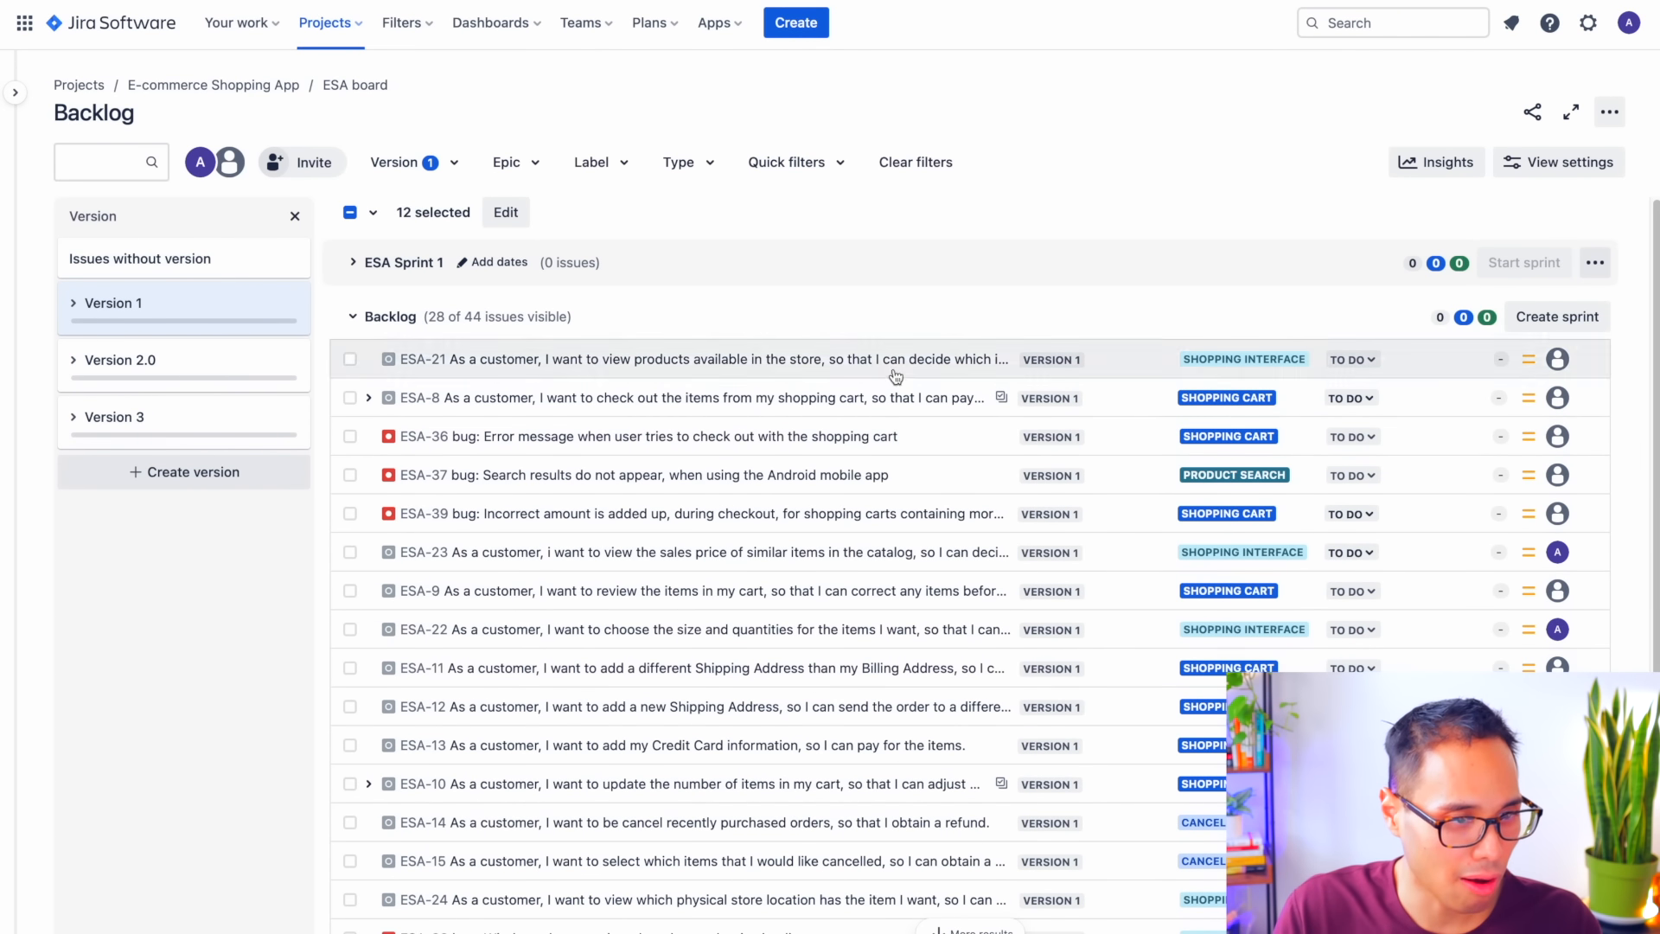
{"action": "scroll", "coordinate": [1112, 669], "scroll_direction": "down", "scroll_amount": 1}
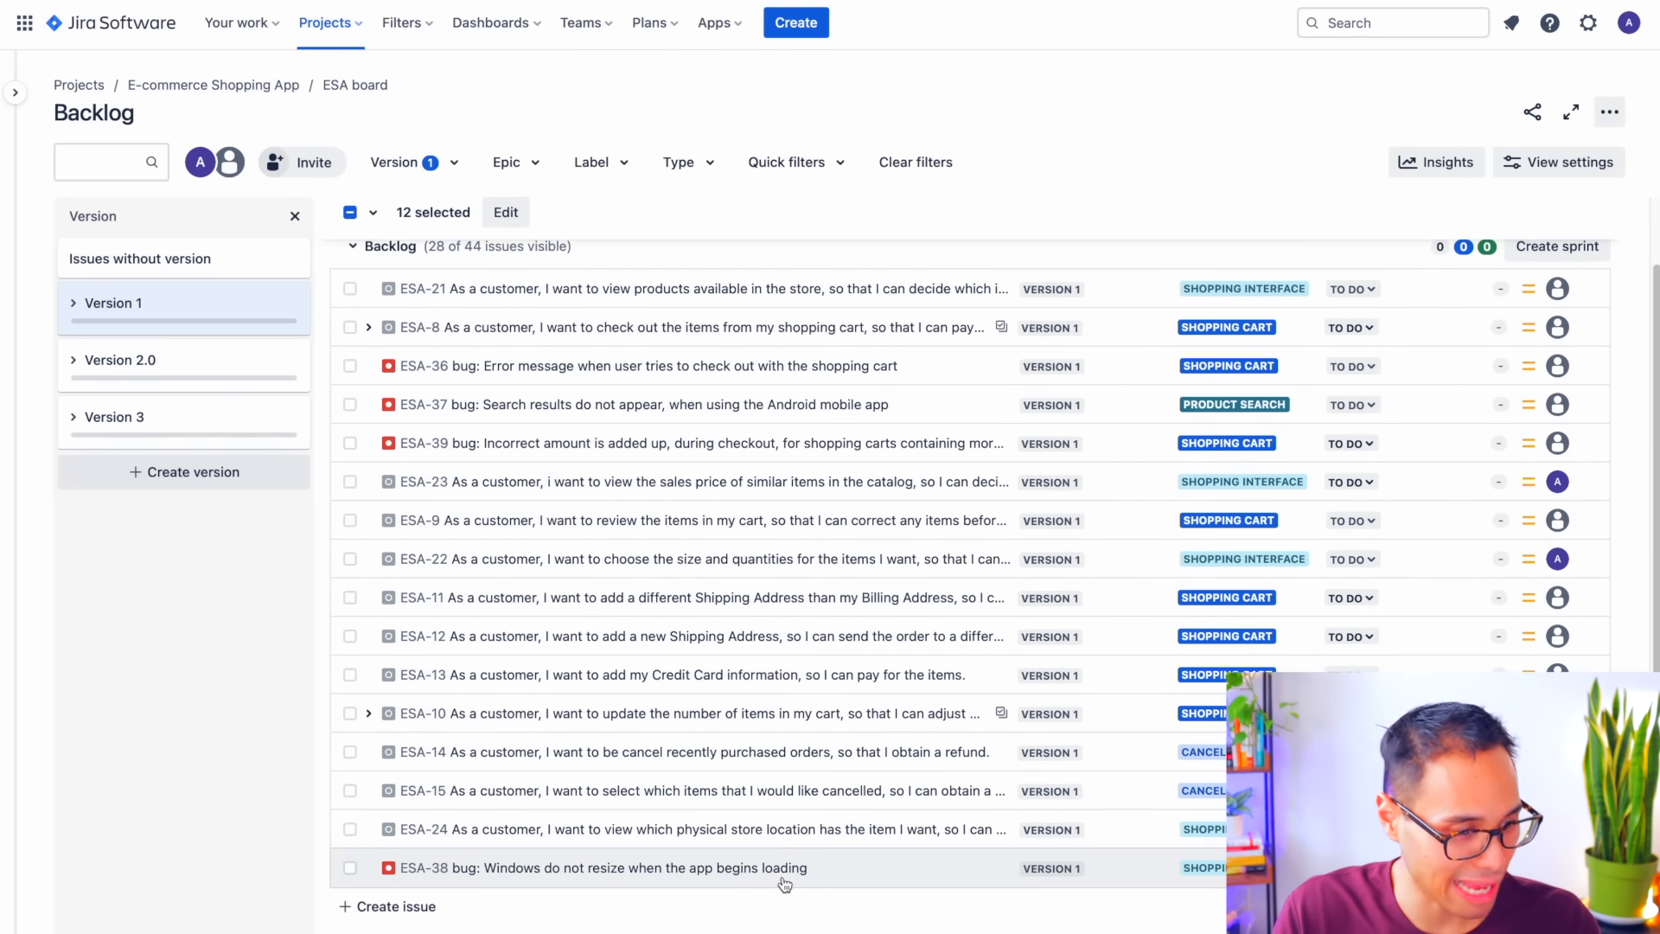
{"action": "scroll", "coordinate": [942, 730], "scroll_direction": "up", "scroll_amount": 1}
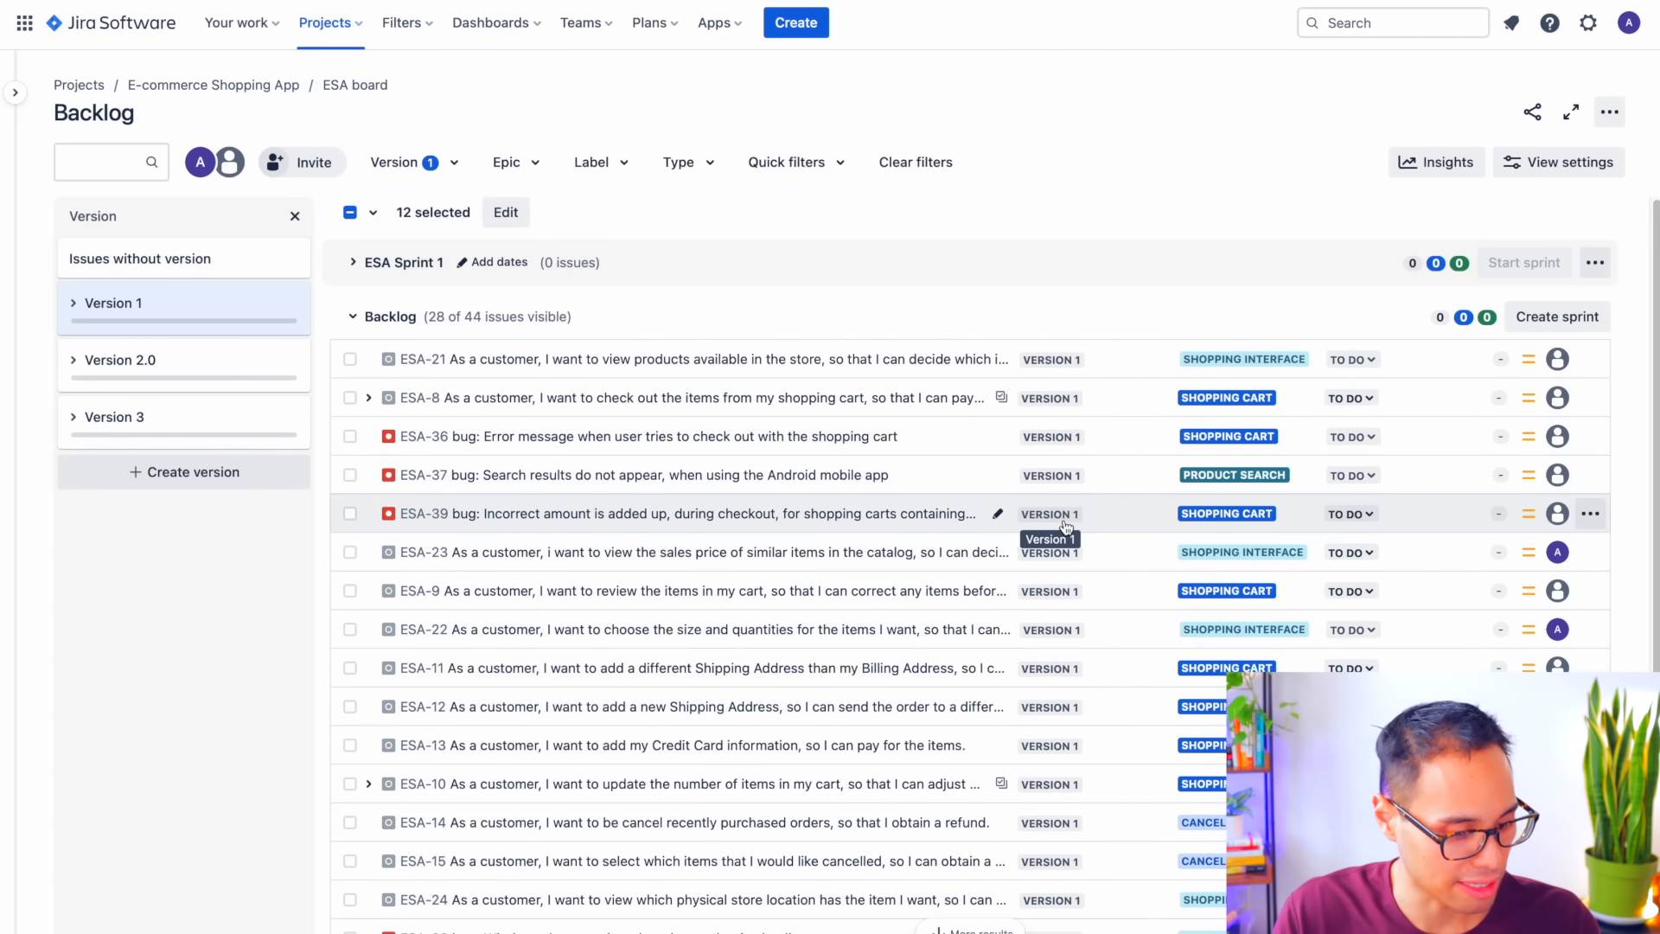
- Review the issues planned for Version 2.0 and Version 3, and return the backlog filter to Version 1
{"action": "left_click", "coordinate": [144, 365]}
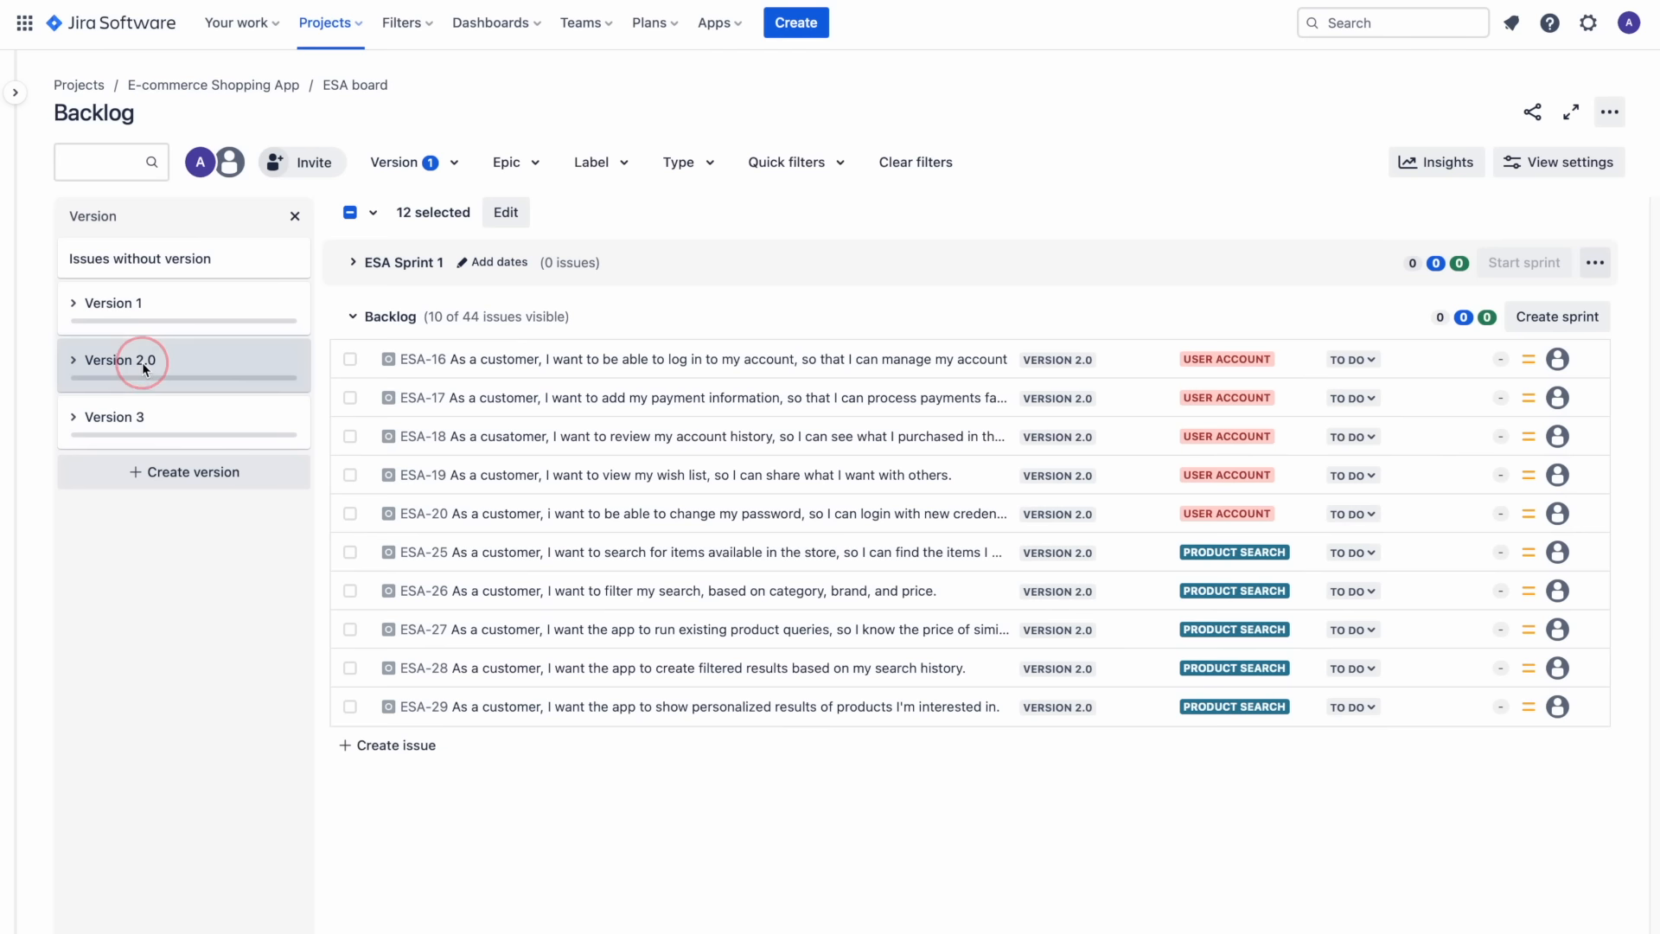
{"action": "left_click", "coordinate": [143, 370]}
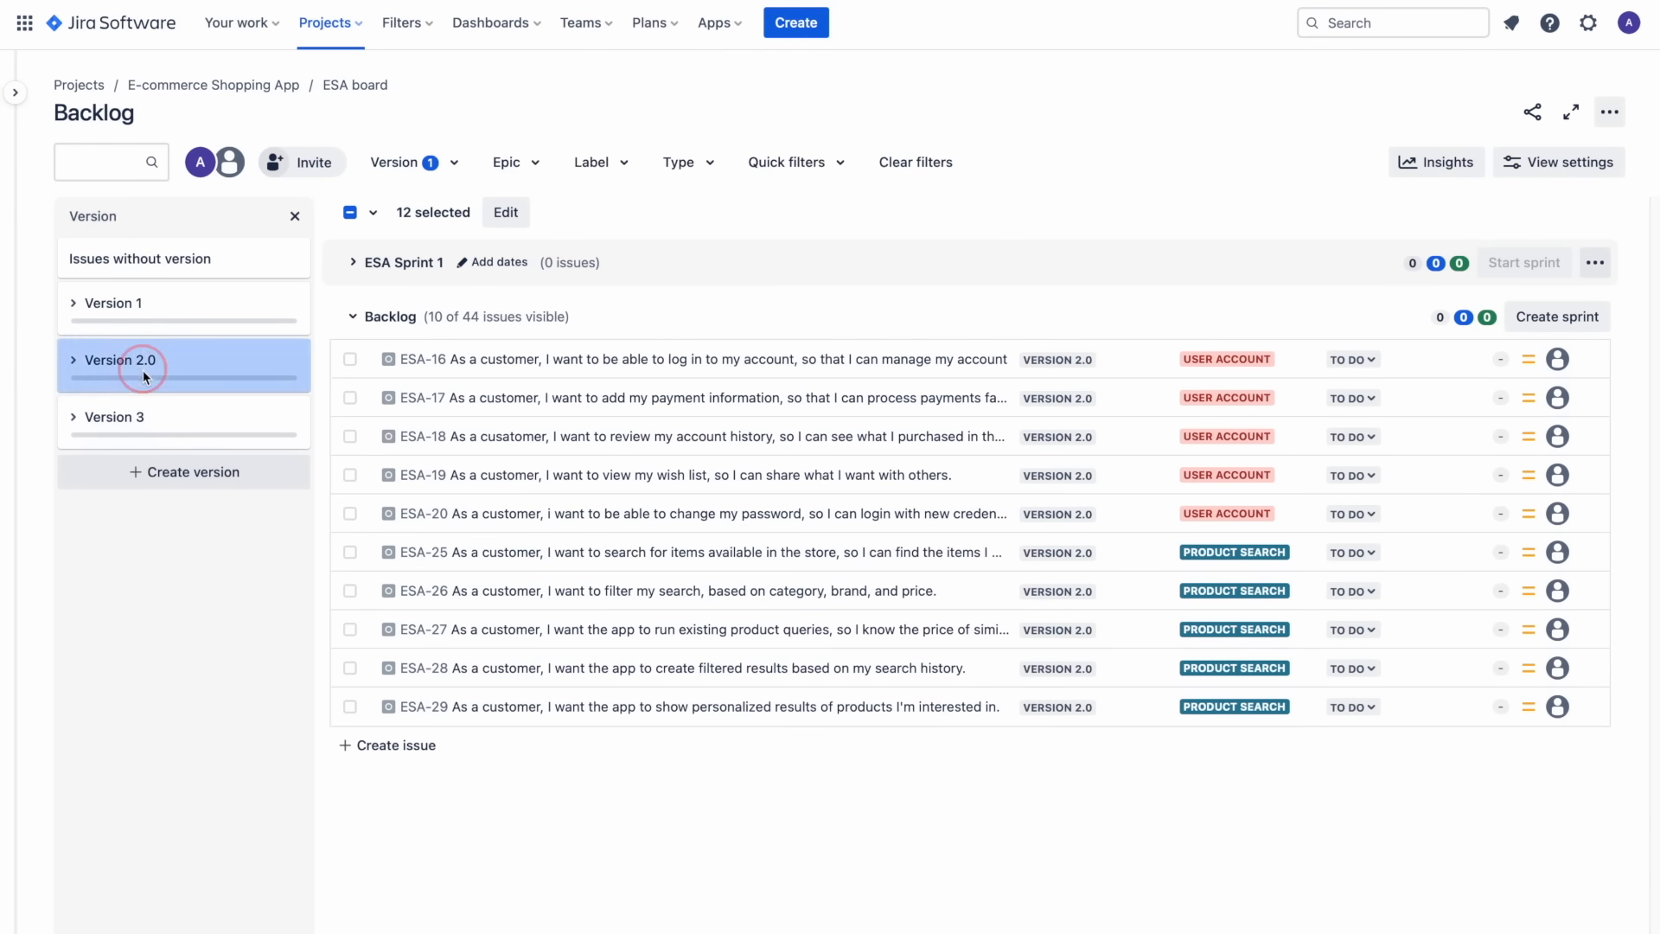
{"action": "left_click", "coordinate": [155, 411]}
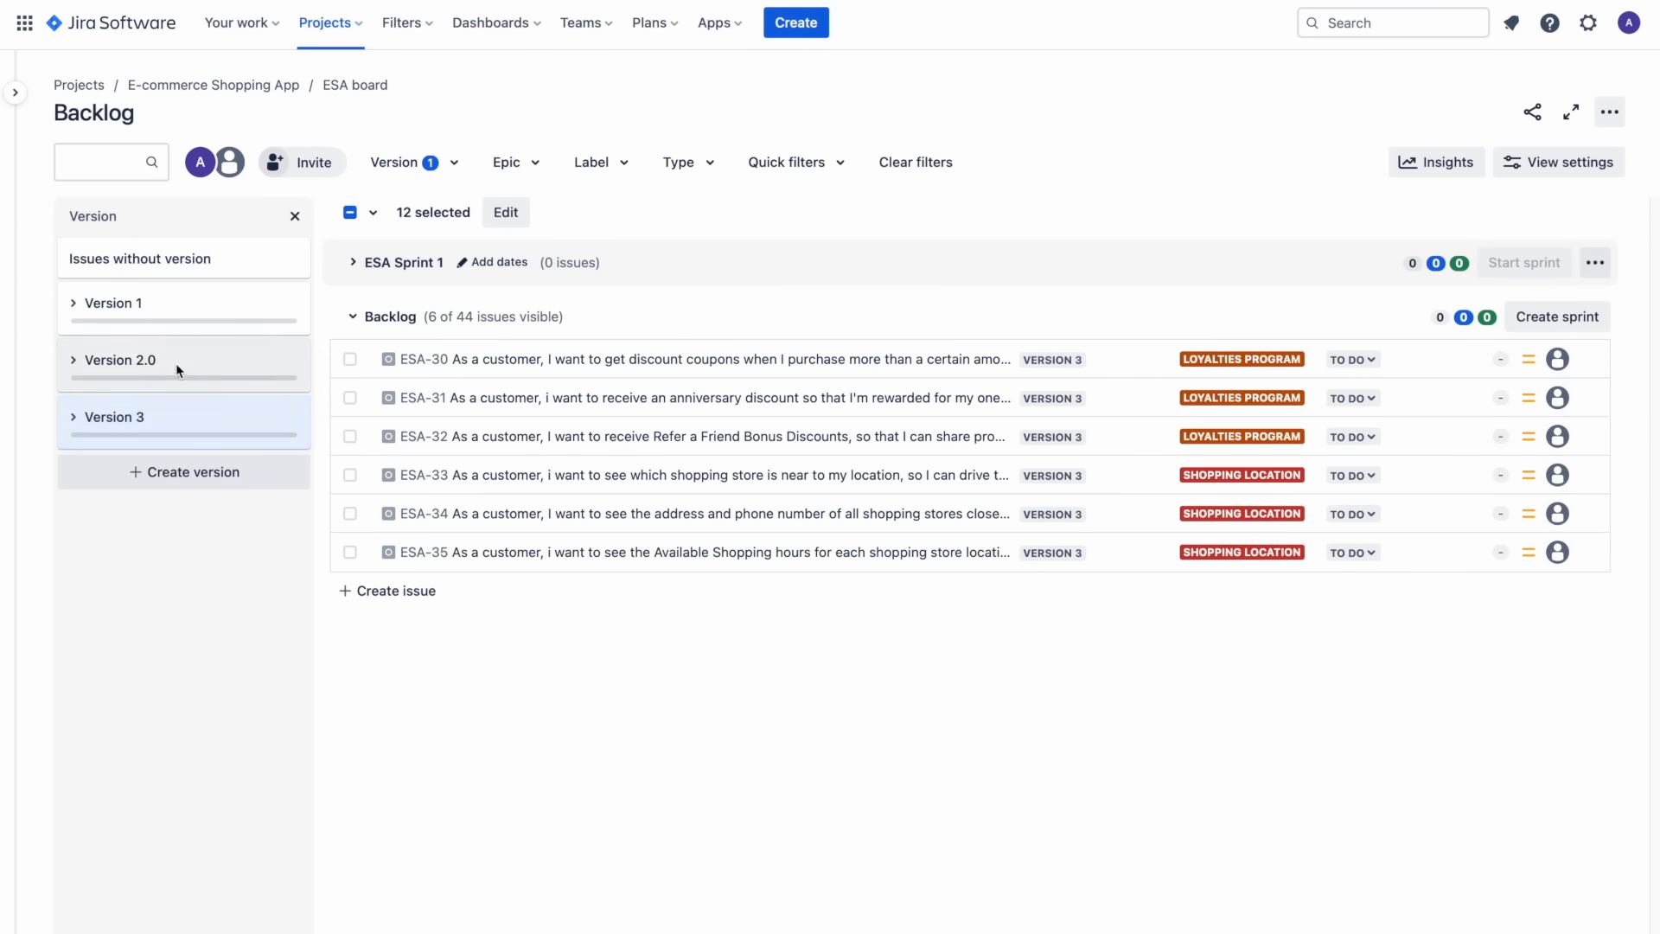
{"action": "left_click", "coordinate": [164, 413]}
{"action": "left_click", "coordinate": [173, 300]}
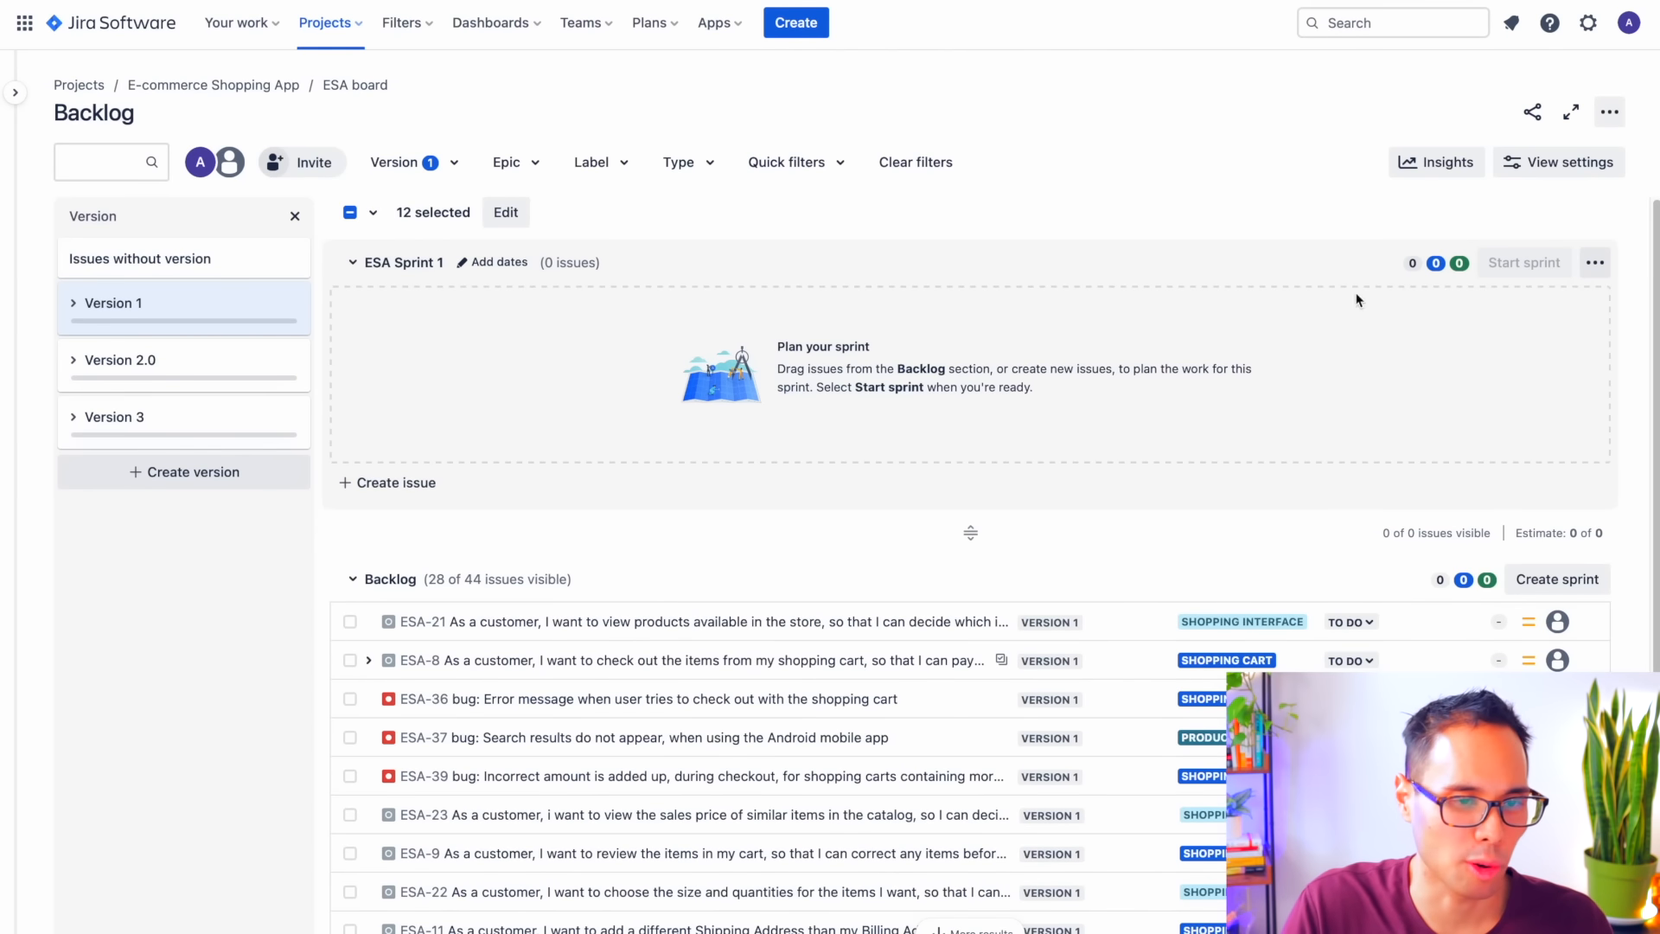
- Delete the empty ESA Sprint 1 and create a new sprint from the backlog
{"action": "left_click", "coordinate": [1589, 262]}
{"action": "left_click", "coordinate": [1561, 344]}
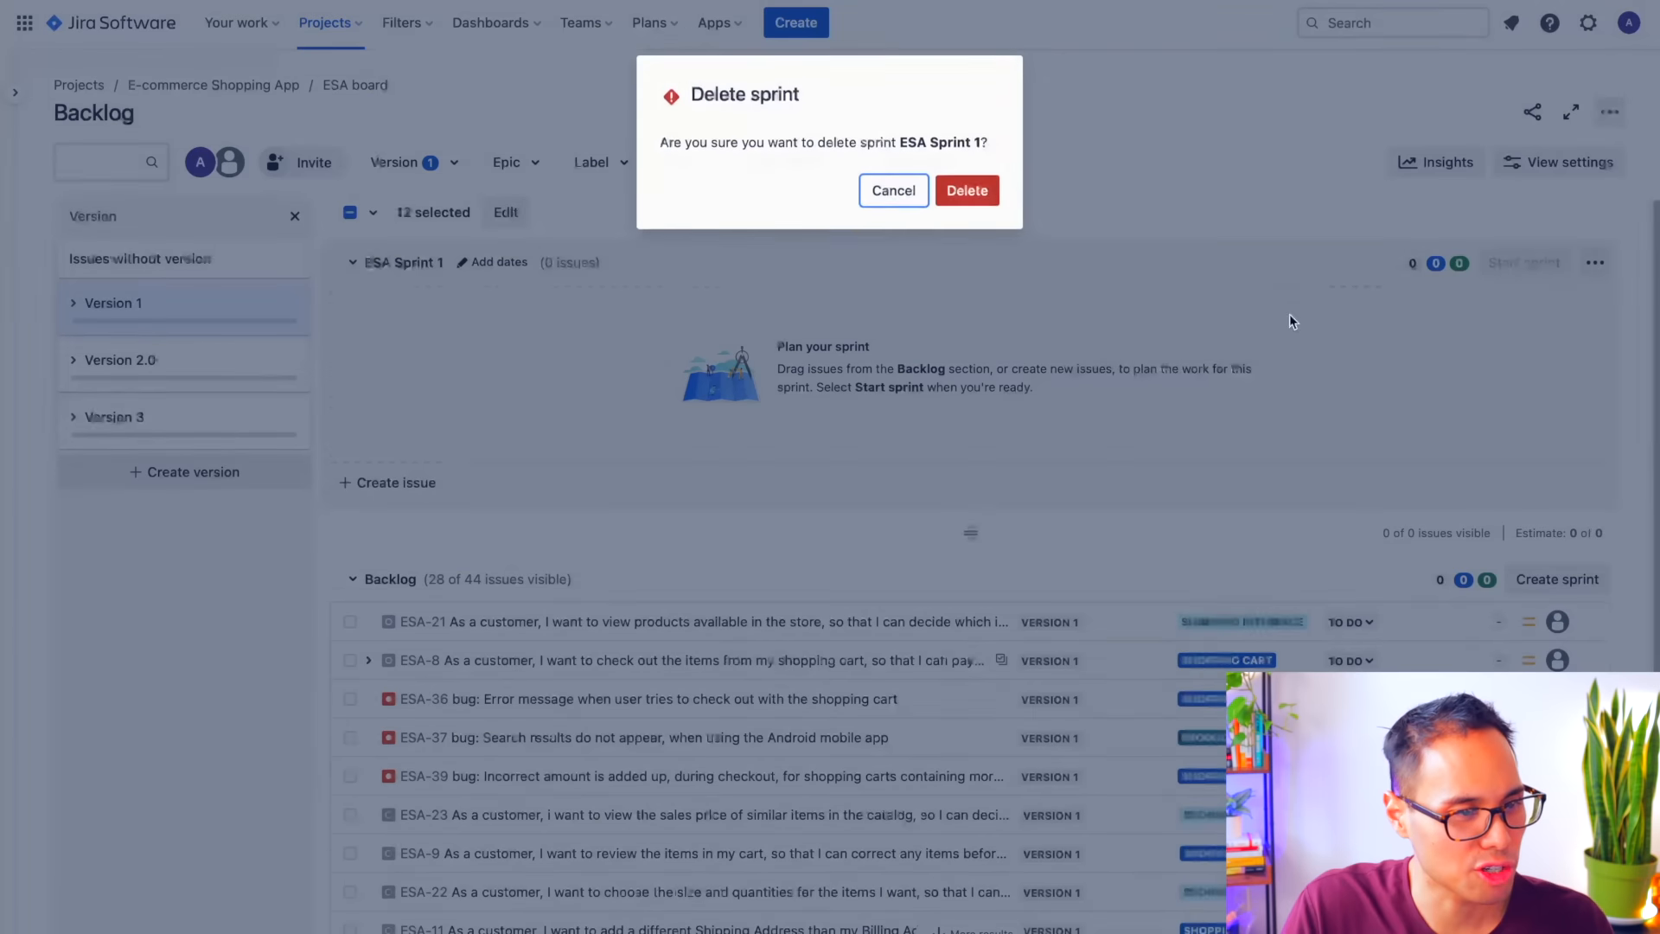
{"action": "left_click", "coordinate": [985, 197]}
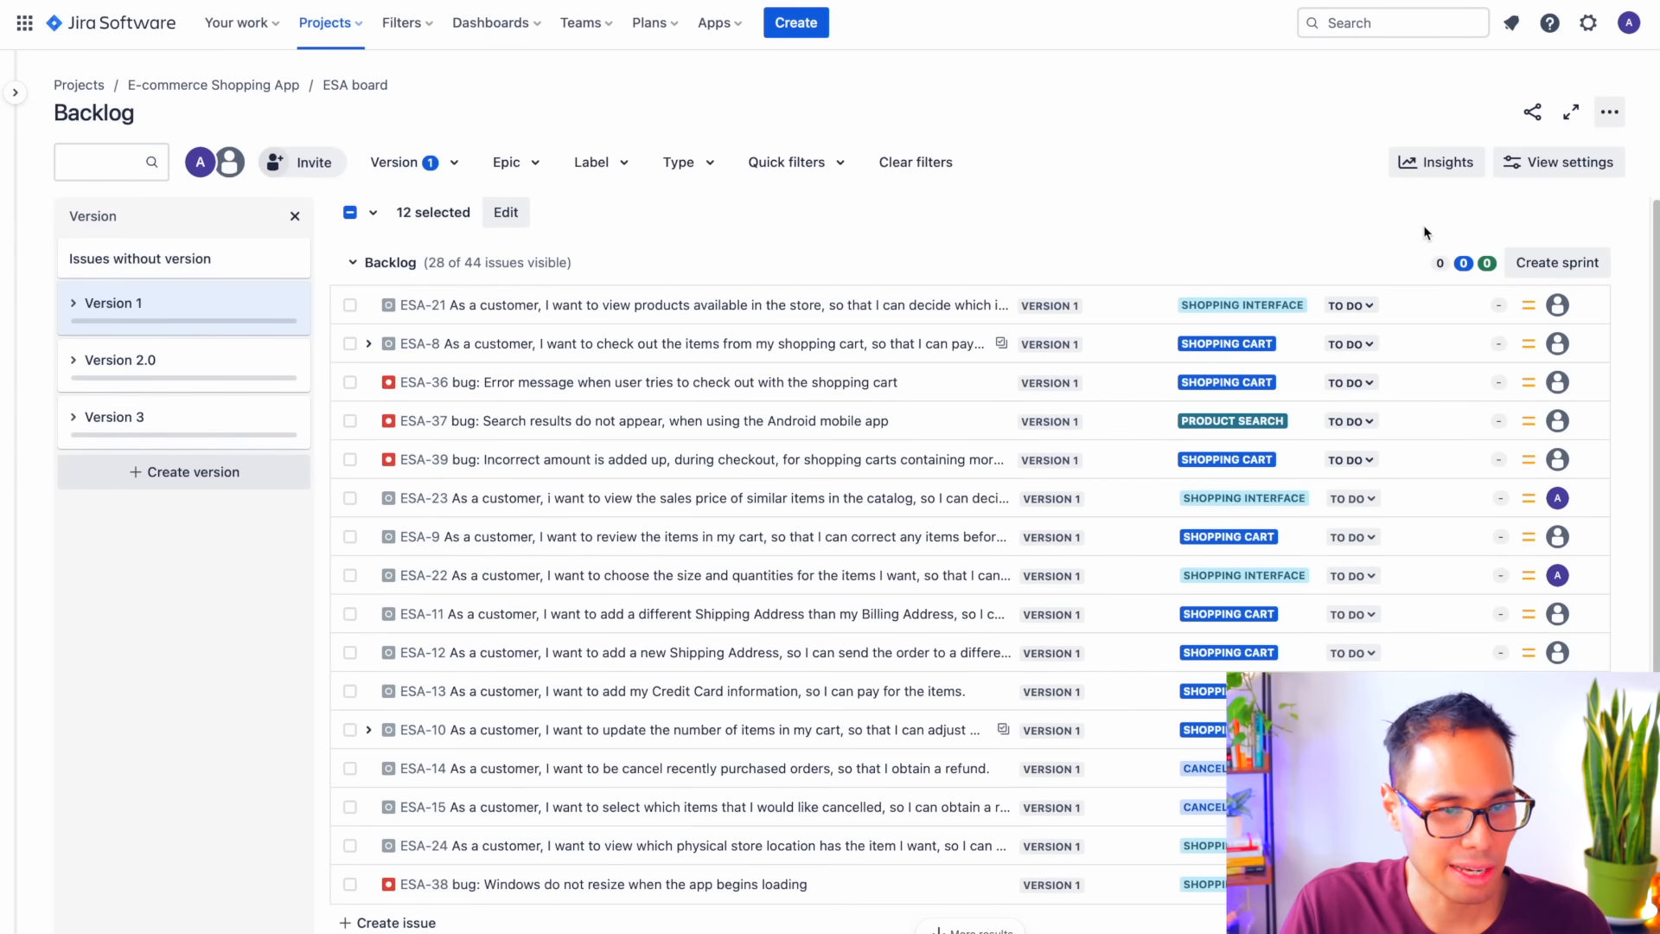
{"action": "left_click", "coordinate": [1552, 265]}
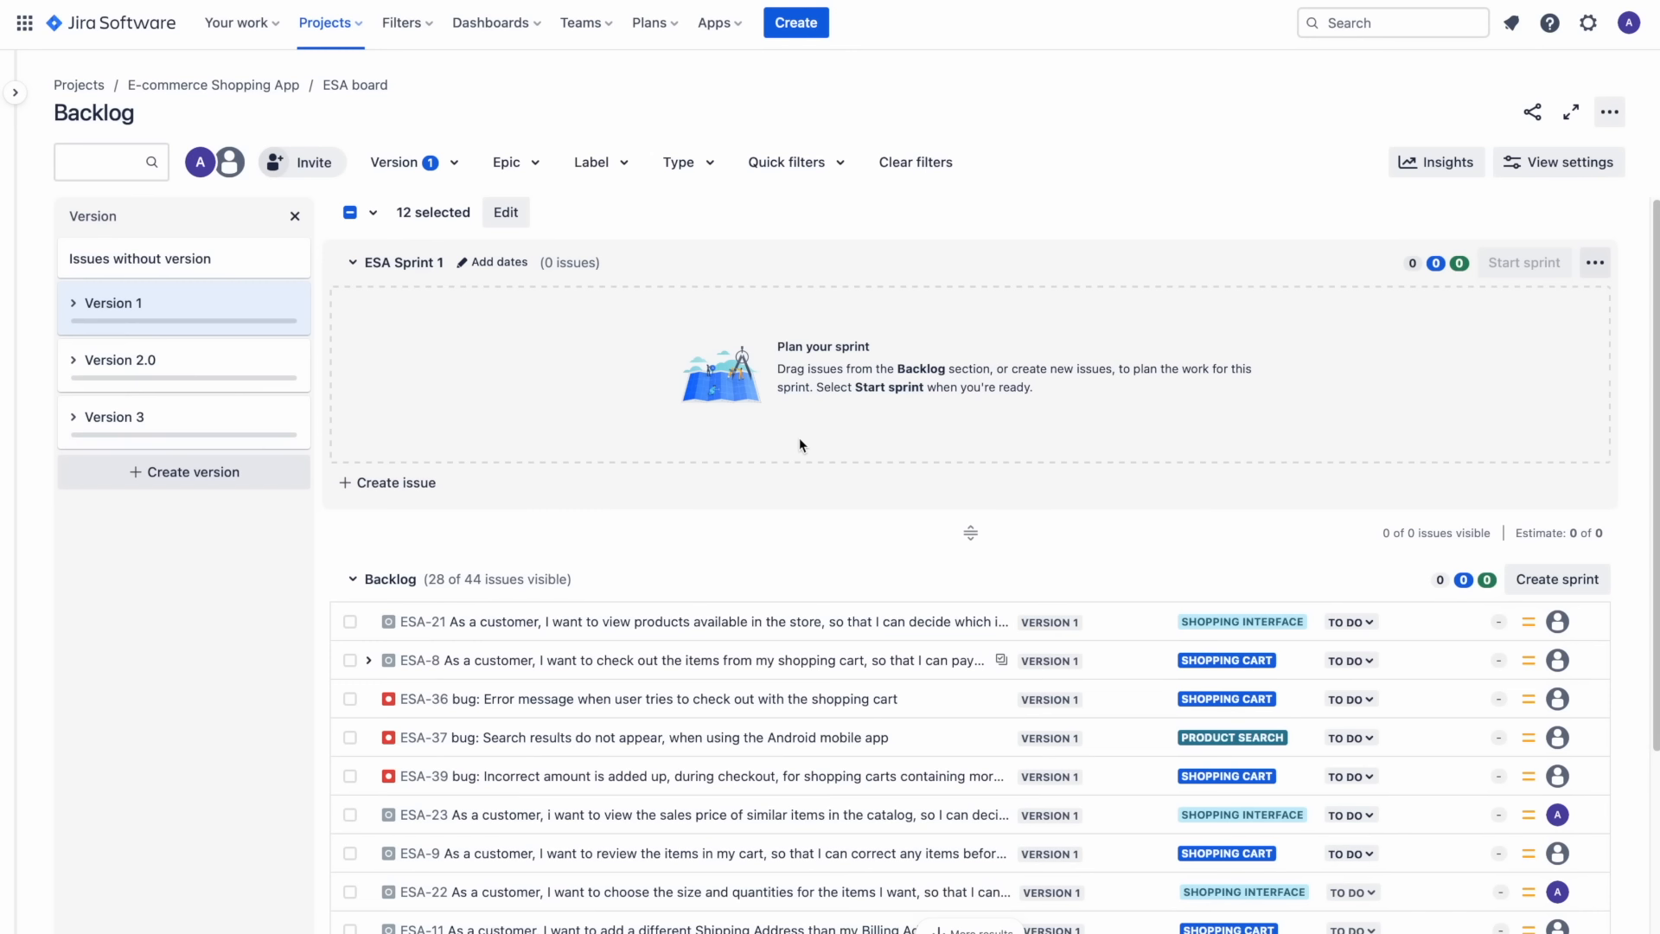
{"action": "scroll", "coordinate": [972, 518], "scroll_direction": "down", "scroll_amount": 1}
{"action": "scroll", "coordinate": [974, 561], "scroll_direction": "down", "scroll_amount": 3}
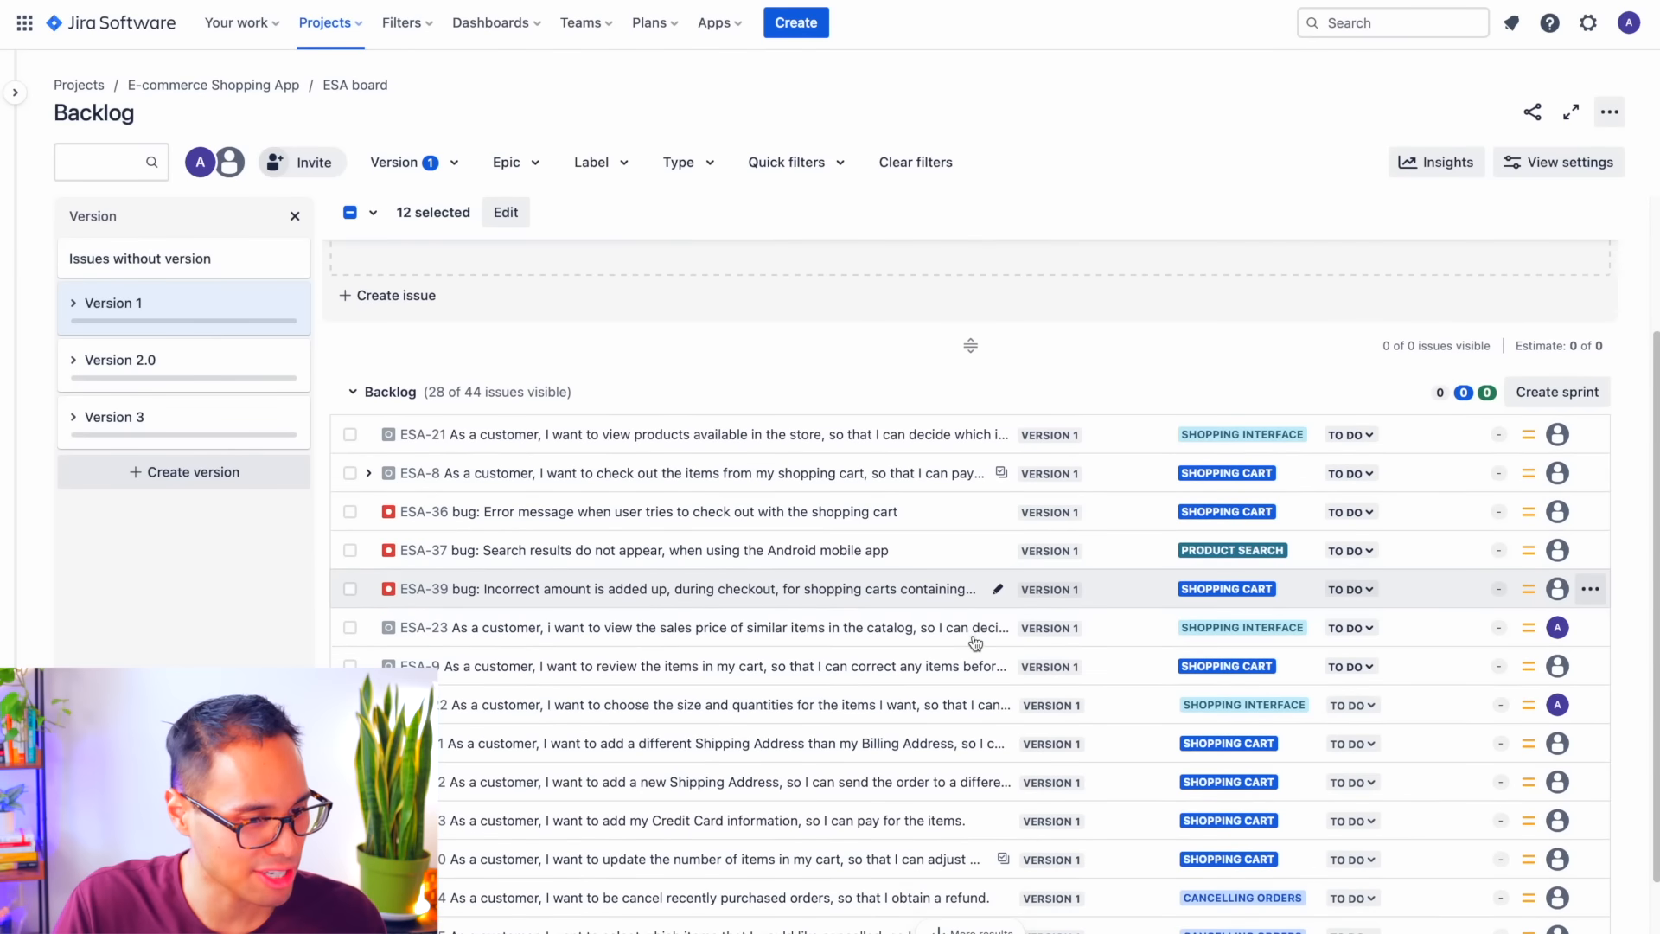
{"action": "scroll", "coordinate": [975, 643], "scroll_direction": "down", "scroll_amount": 1}
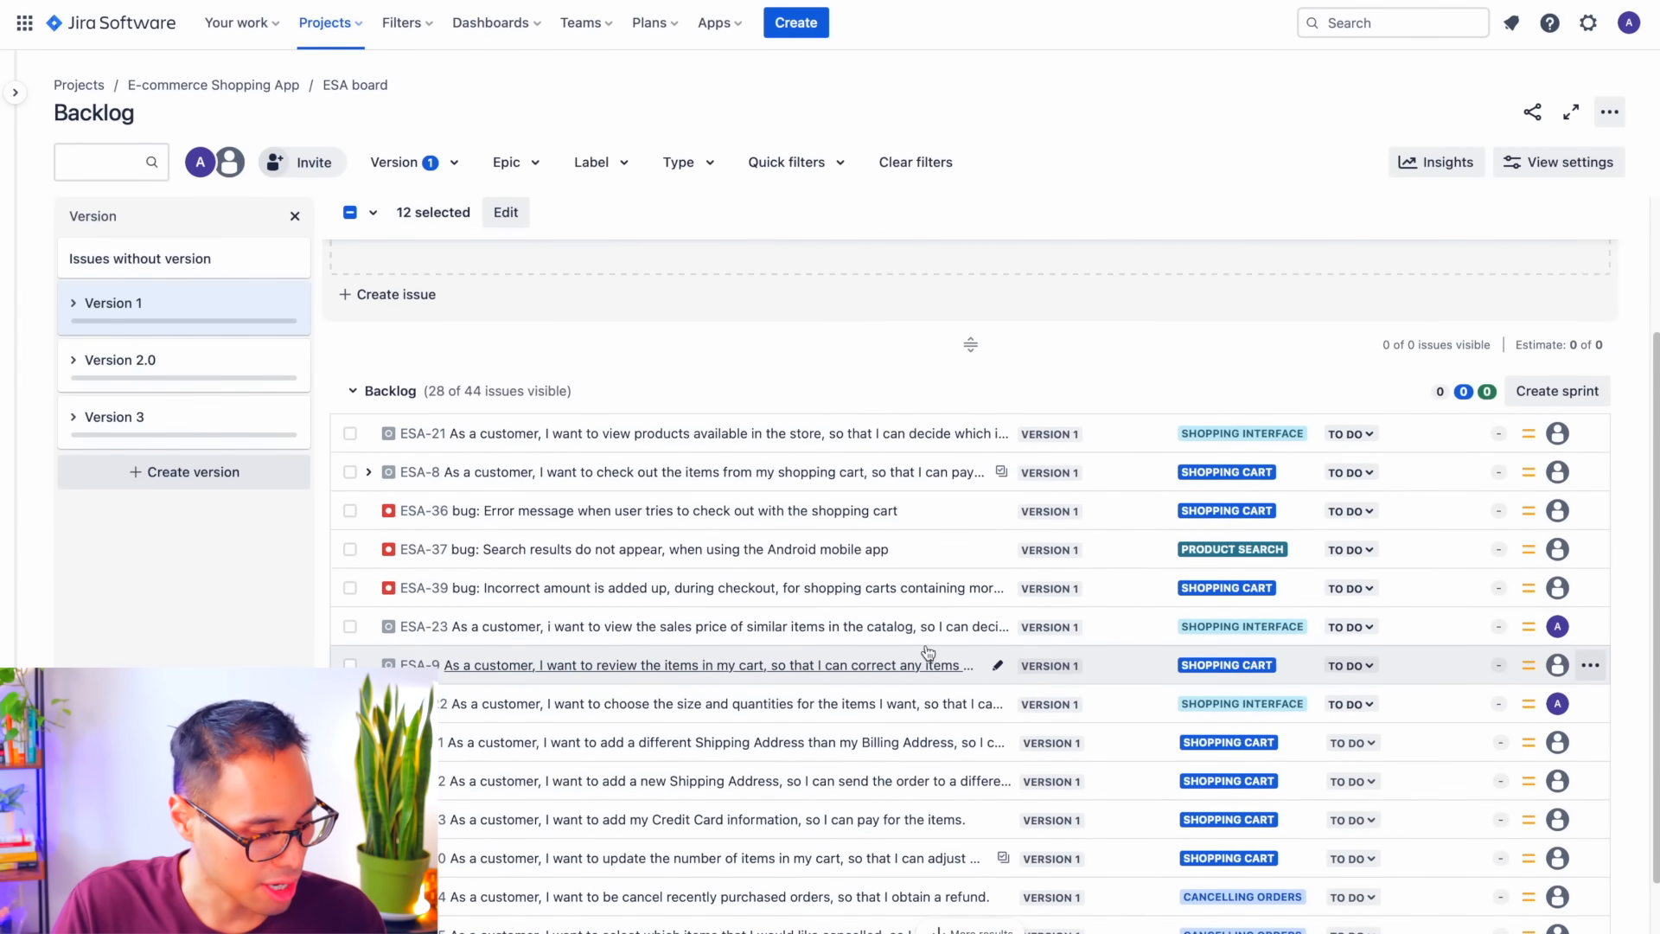
{"action": "scroll", "coordinate": [927, 653], "scroll_direction": "up", "scroll_amount": 3}
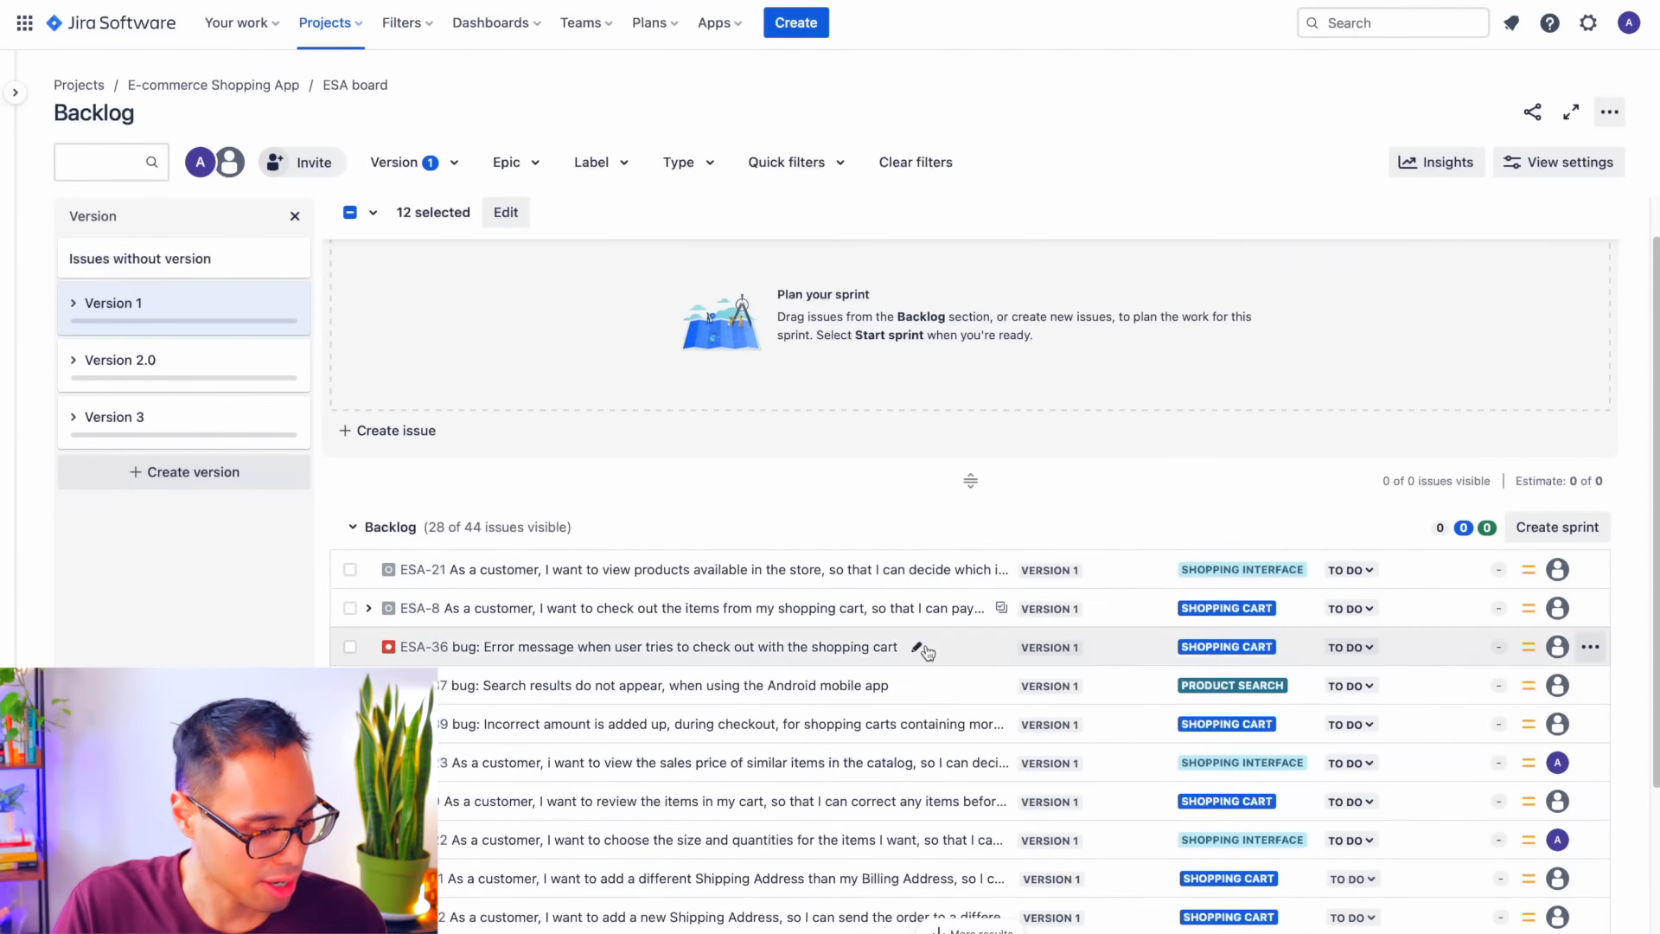
- Set the story point estimates of ESA-21 to 5 and ESA-8 to 8 in the backlog
{"action": "scroll", "coordinate": [926, 652], "scroll_direction": "up", "scroll_amount": 1}
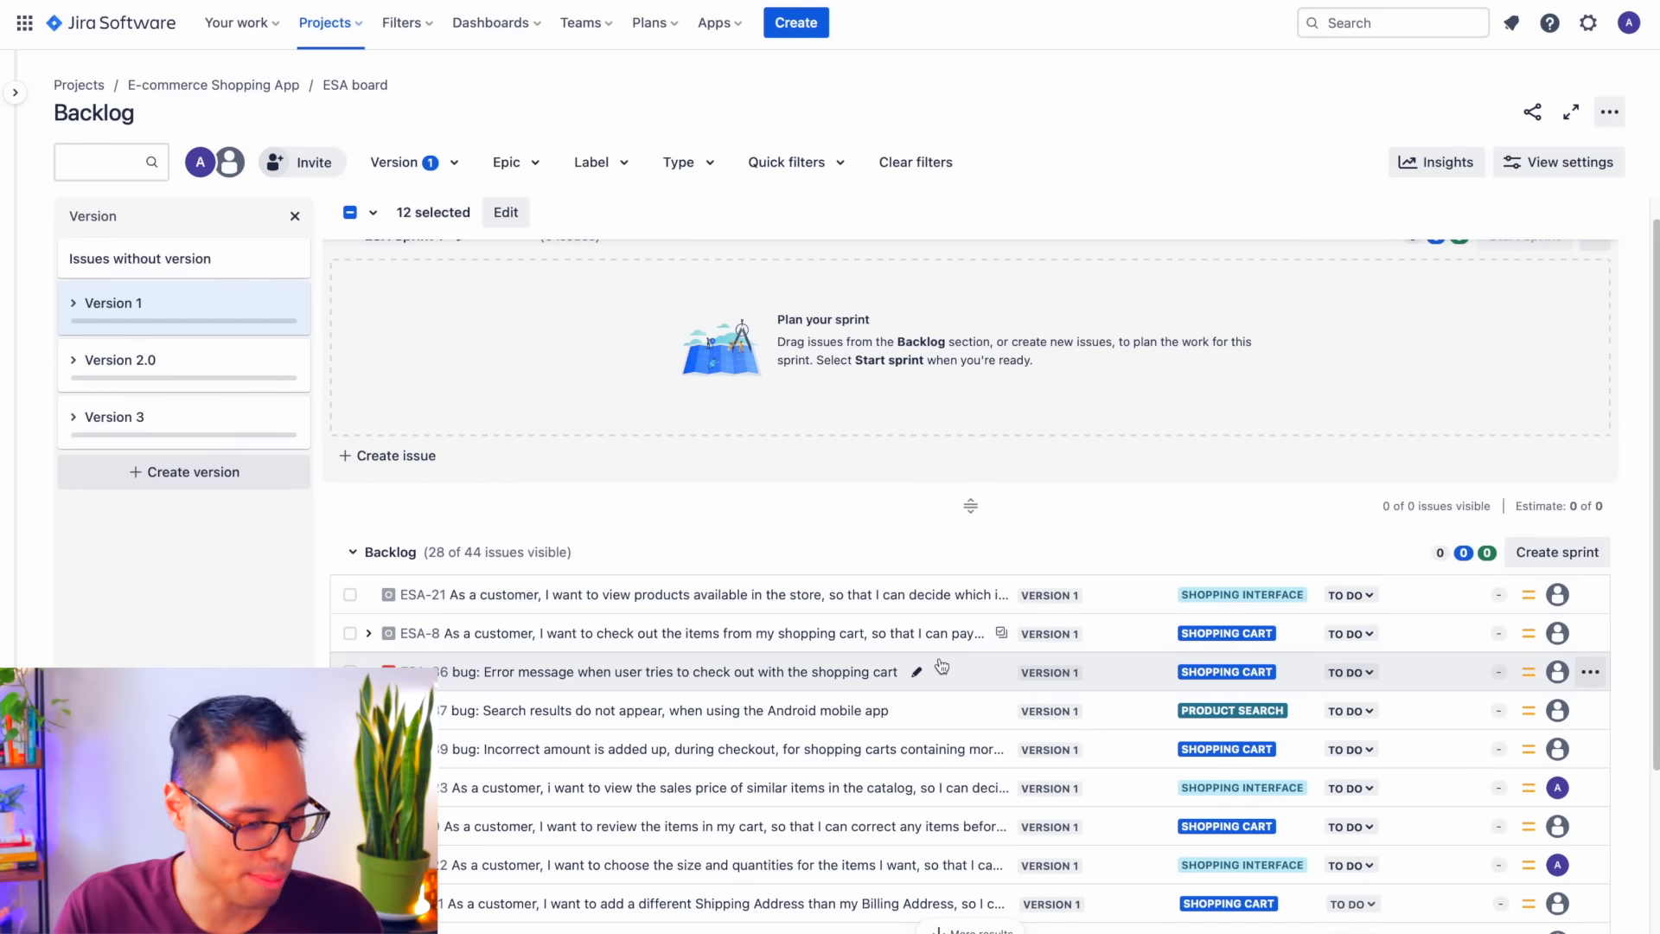
{"action": "scroll", "coordinate": [940, 666], "scroll_direction": "down", "scroll_amount": 2}
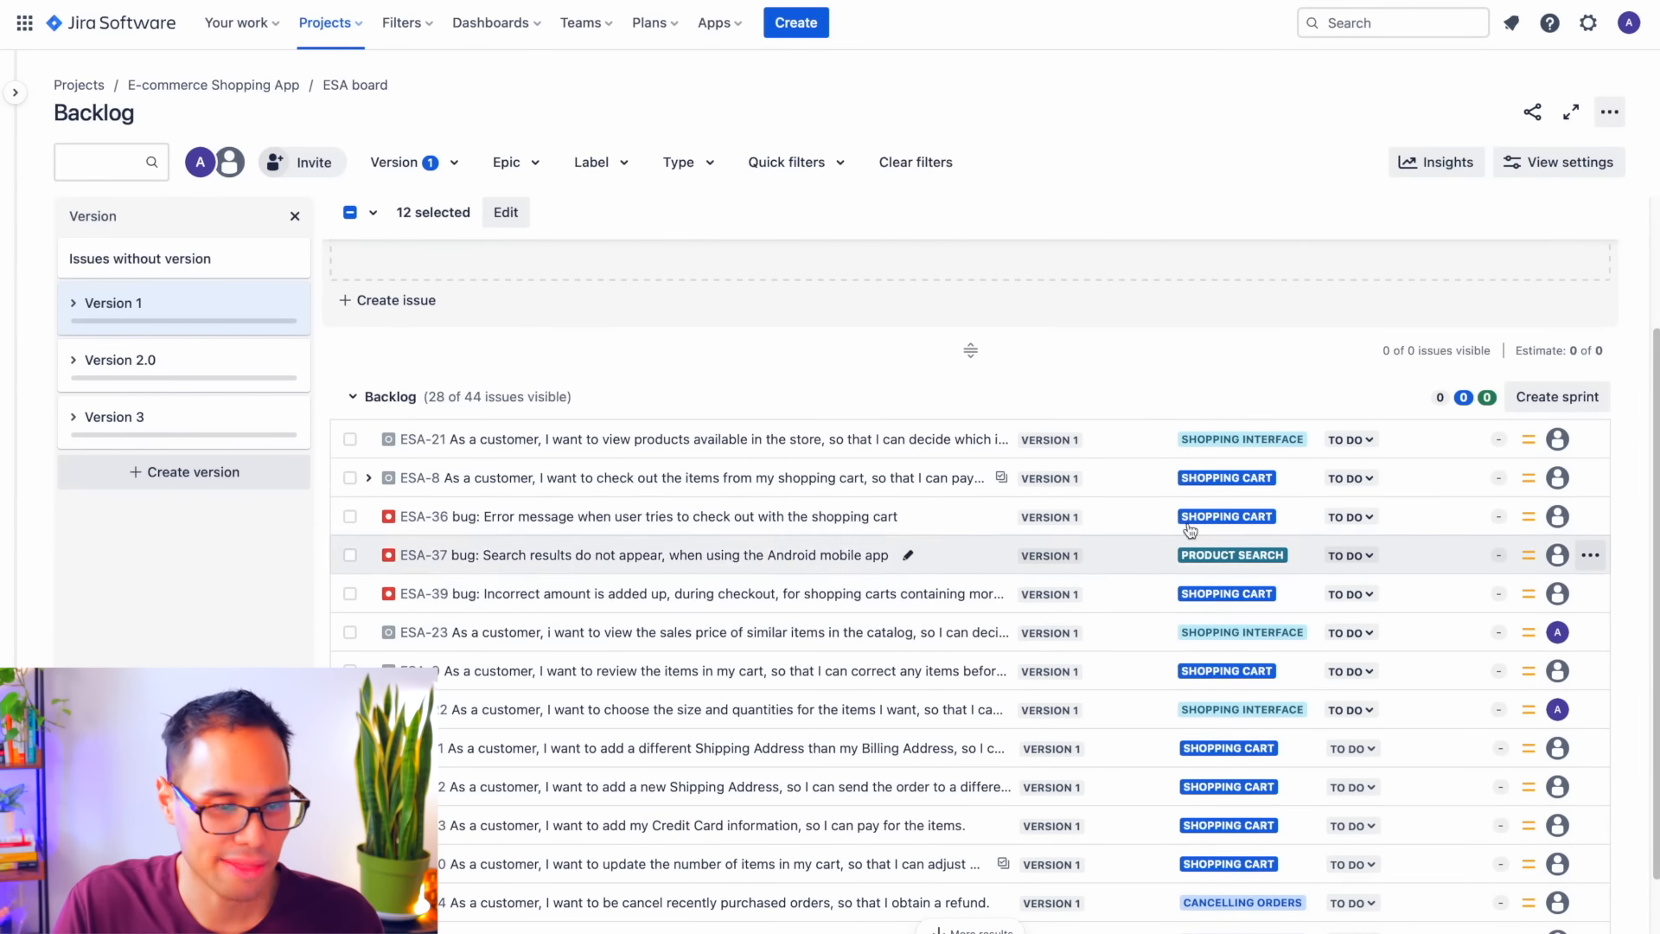
{"action": "scroll", "coordinate": [1340, 697], "scroll_direction": "down", "scroll_amount": 1}
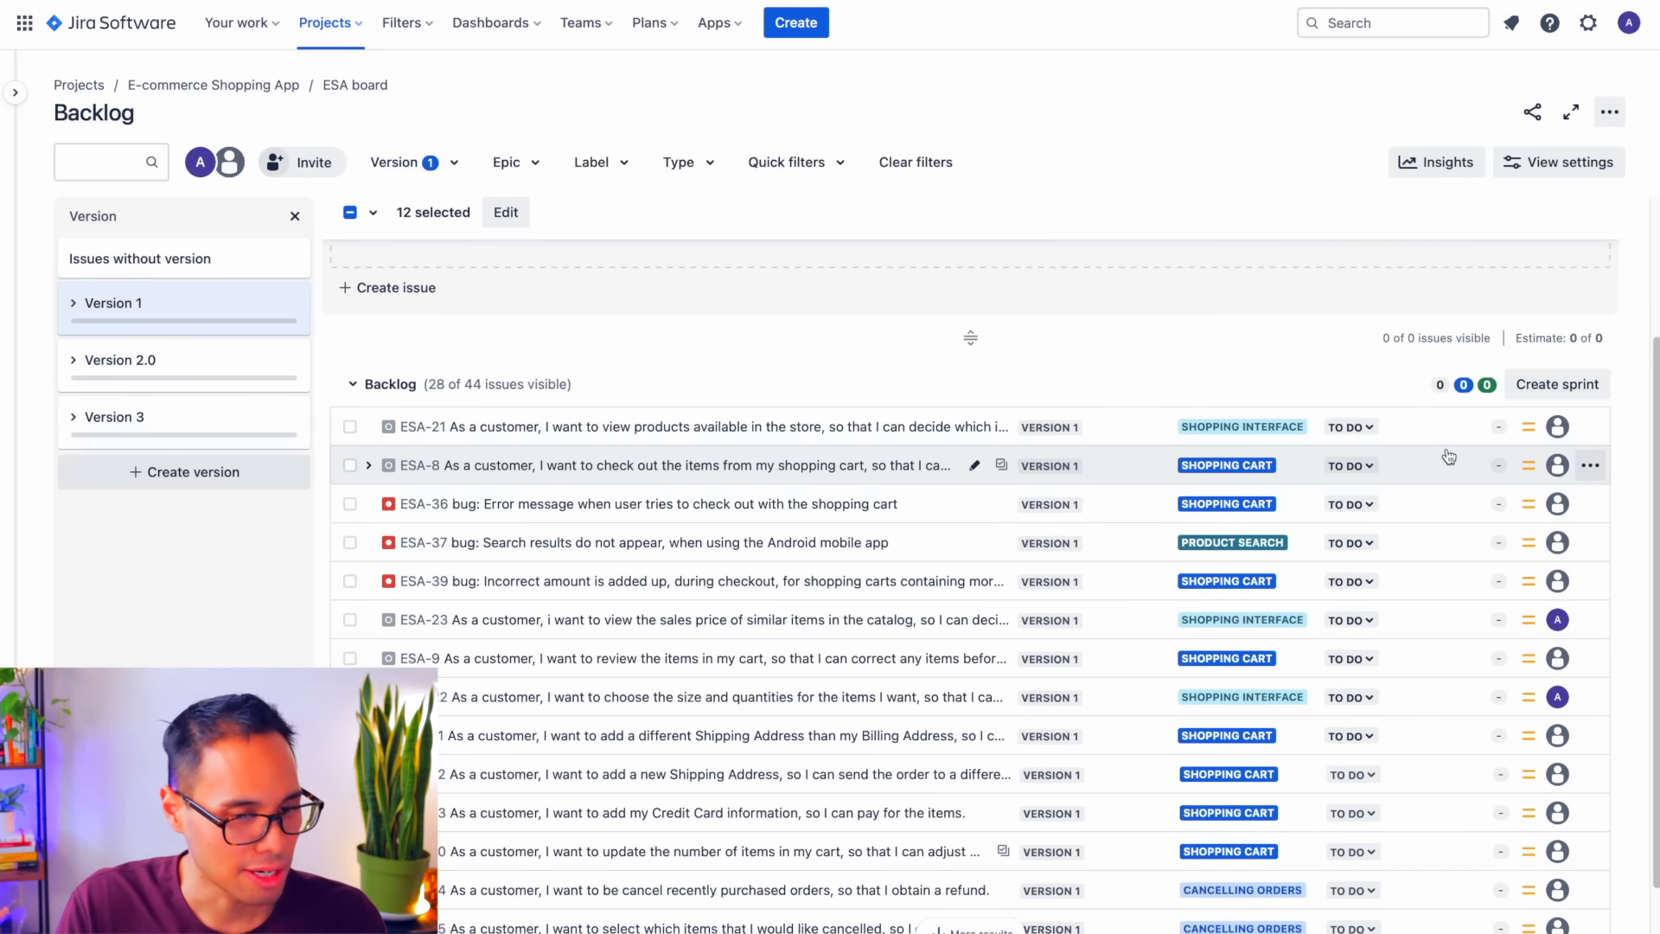
{"action": "left_click", "coordinate": [1498, 428]}
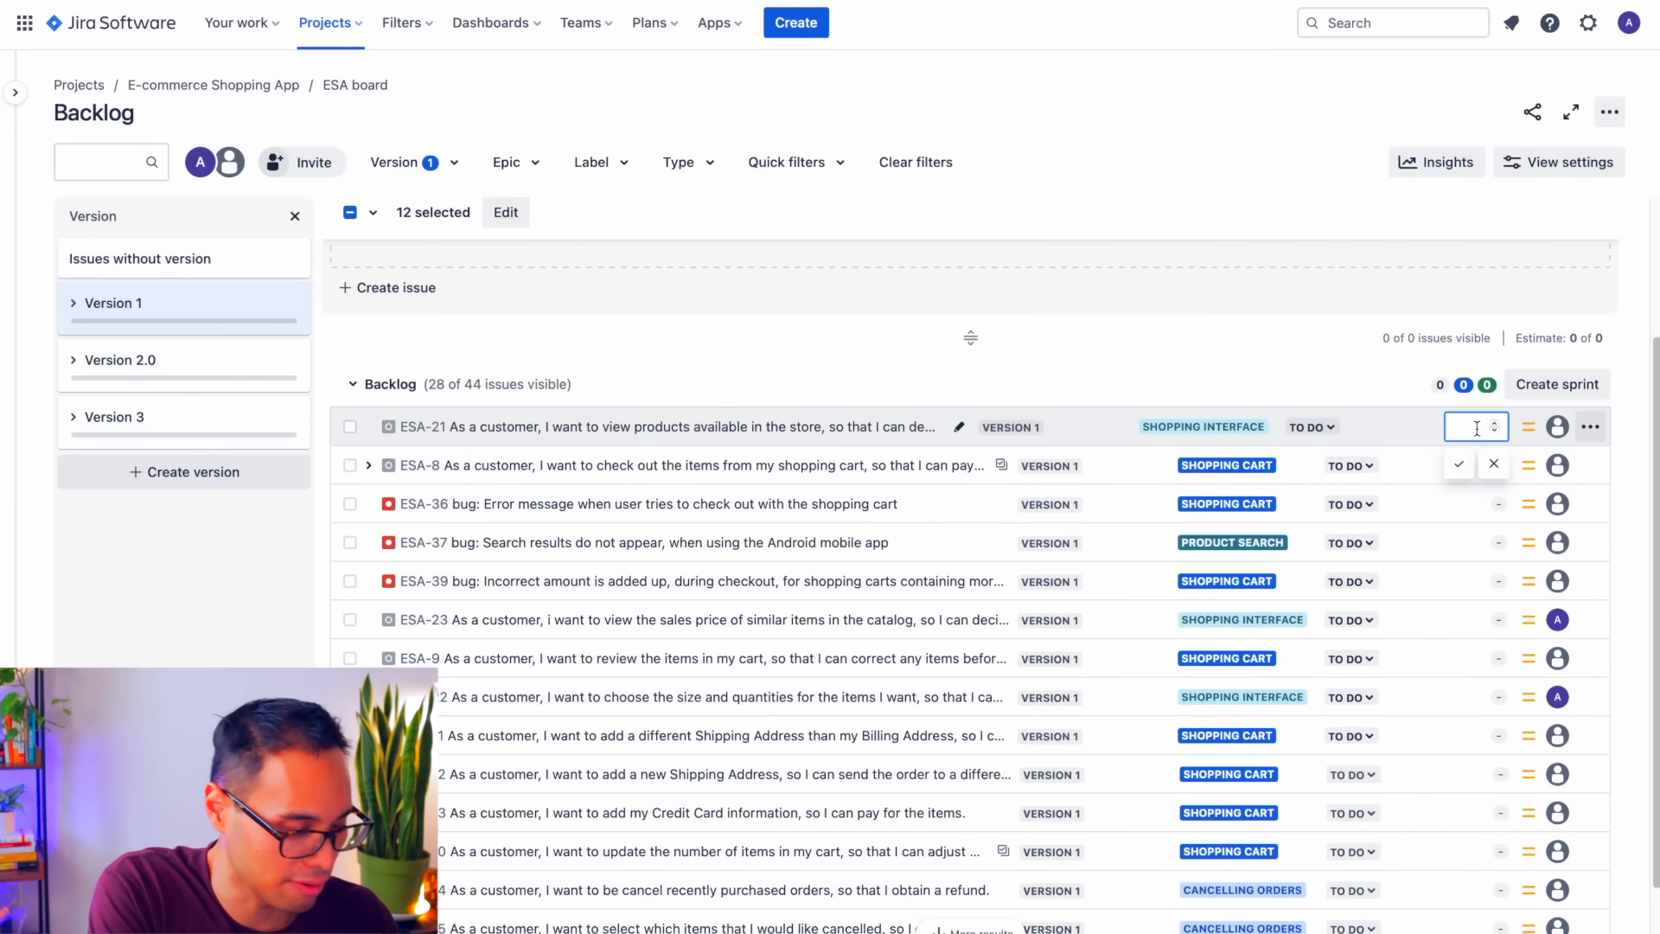
{"action": "left_click", "coordinate": [1460, 466]}
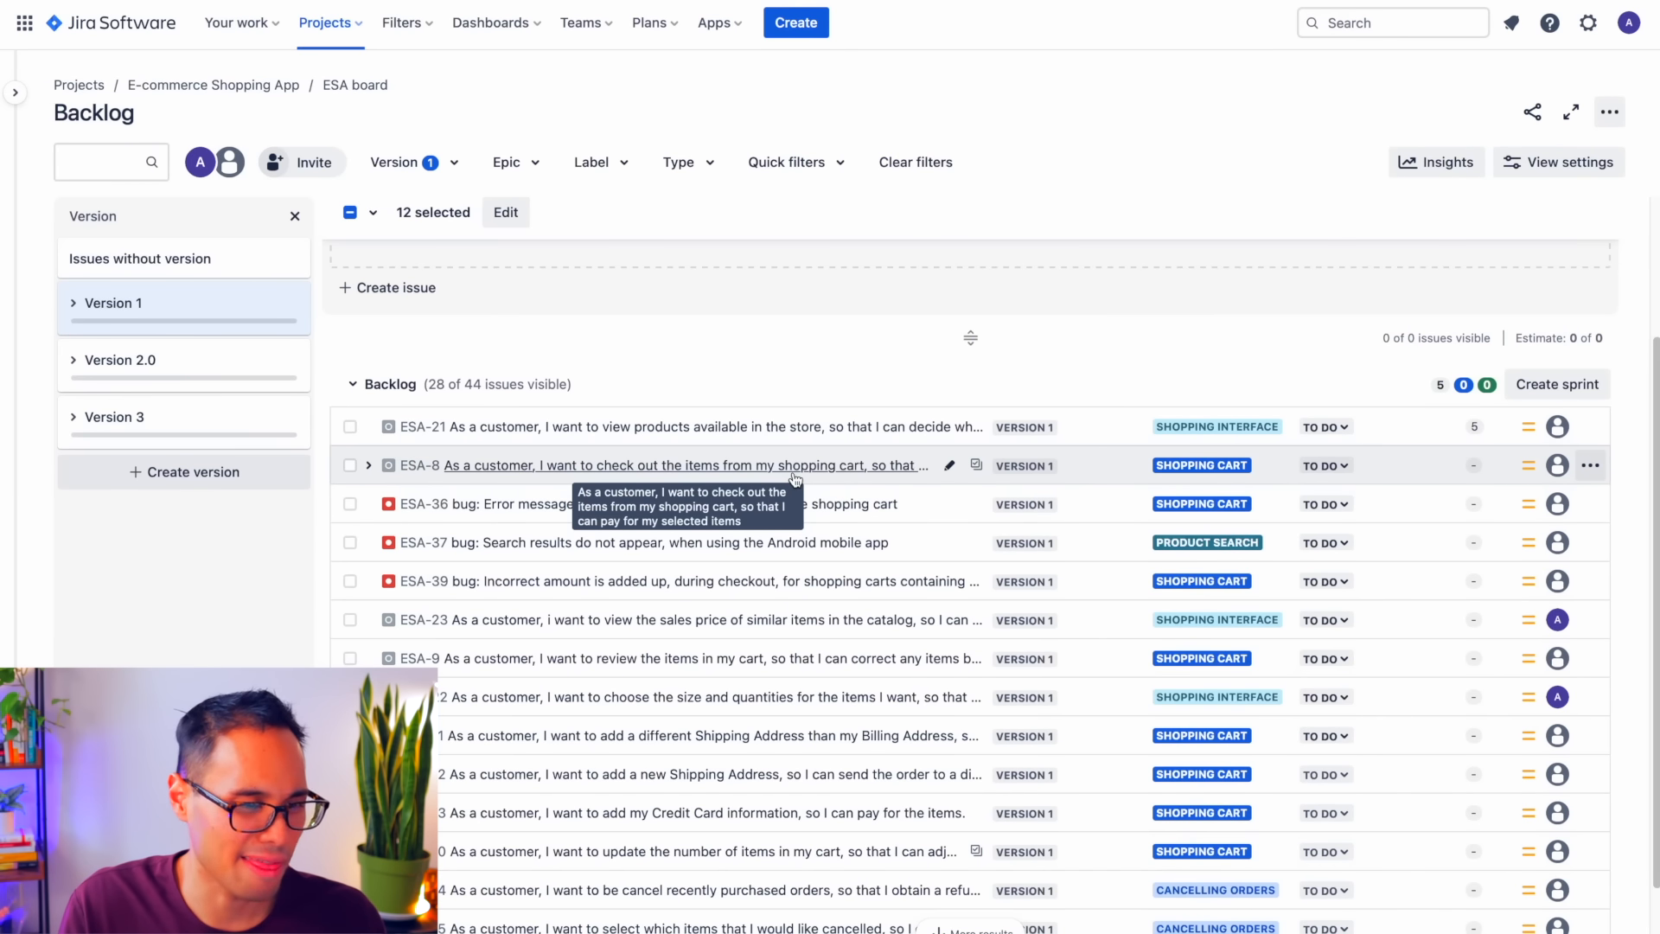
{"action": "left_click", "coordinate": [1474, 468]}
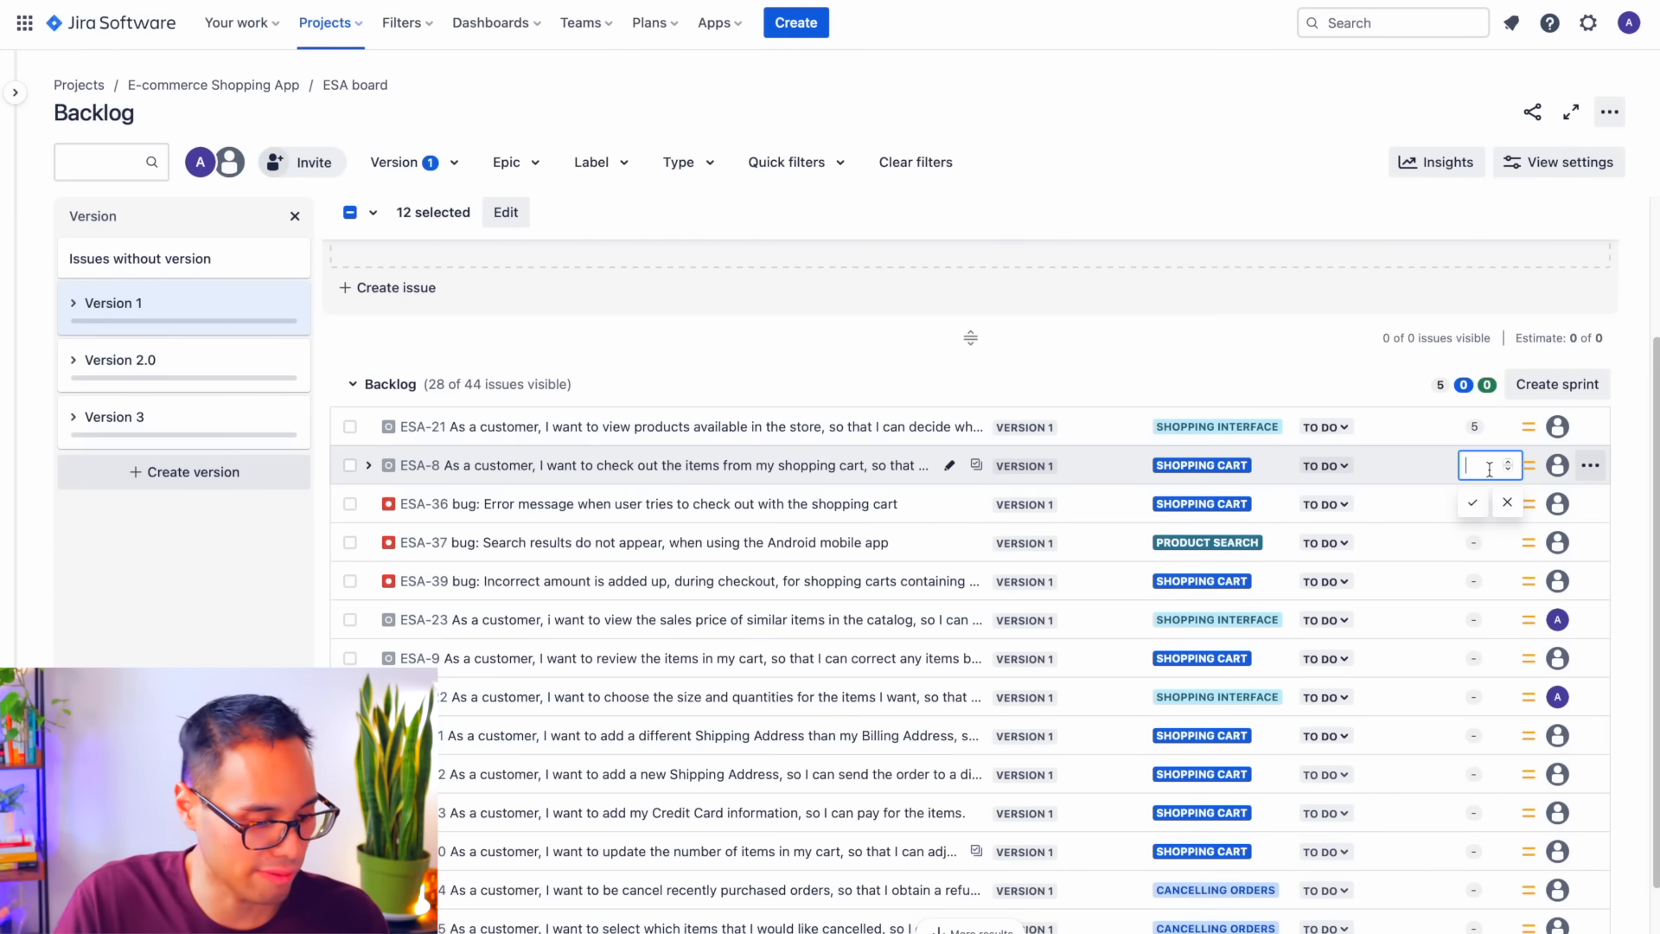
{"action": "left_click", "coordinate": [954, 489]}
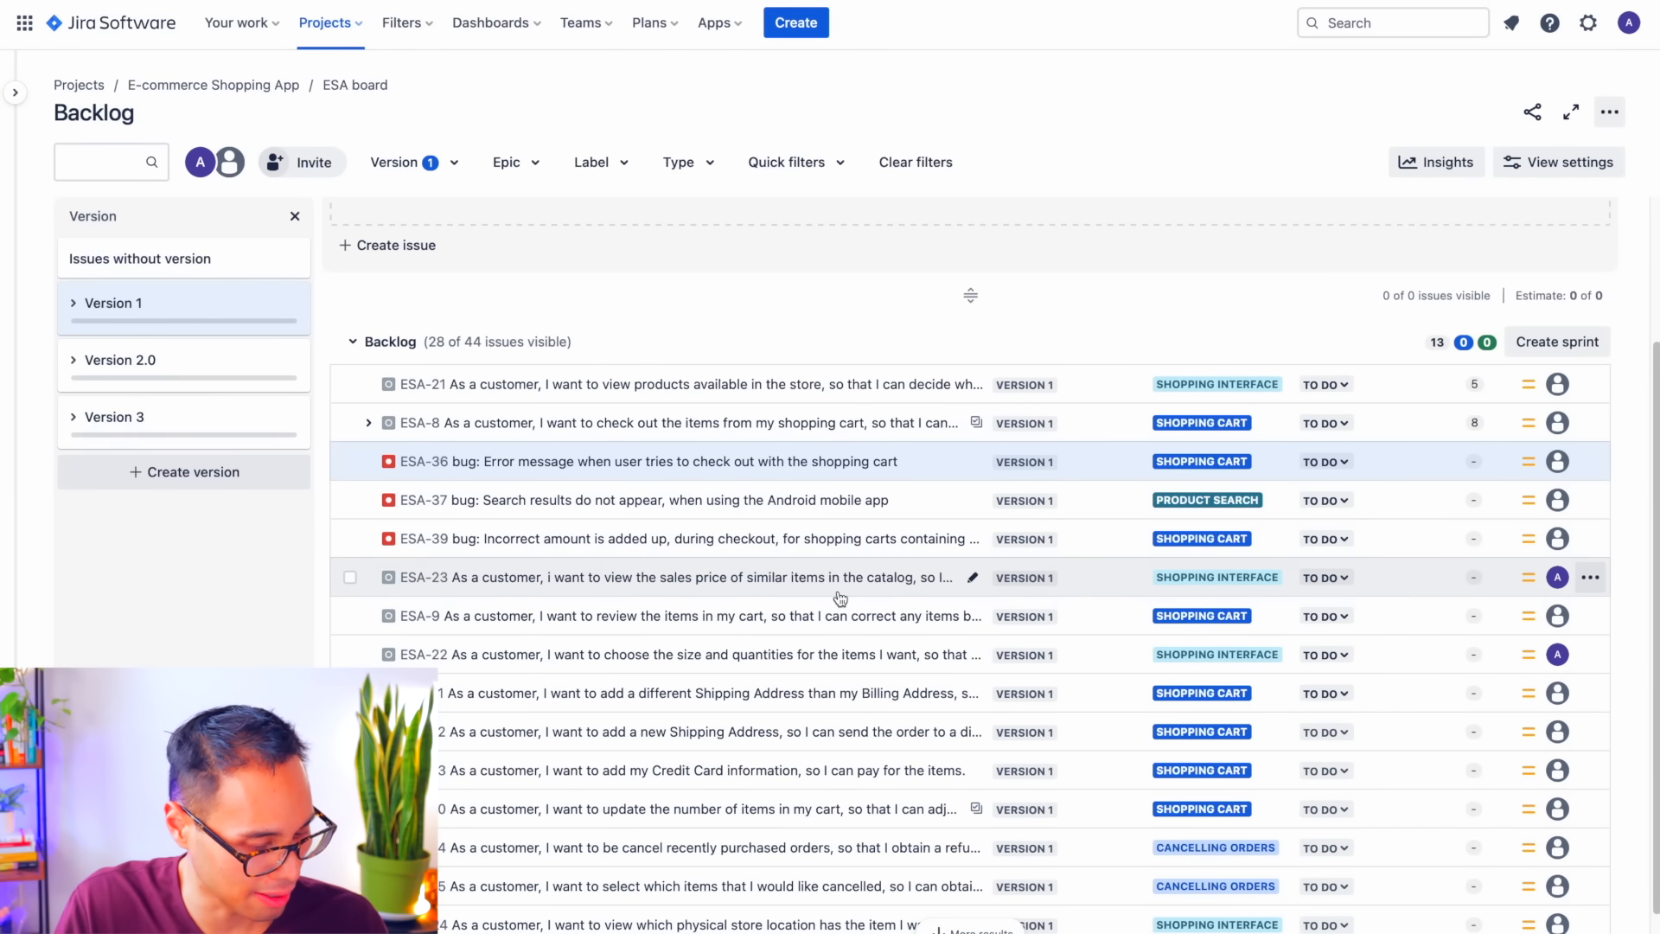
{"action": "scroll", "coordinate": [1418, 377], "scroll_direction": "up", "scroll_amount": 1}
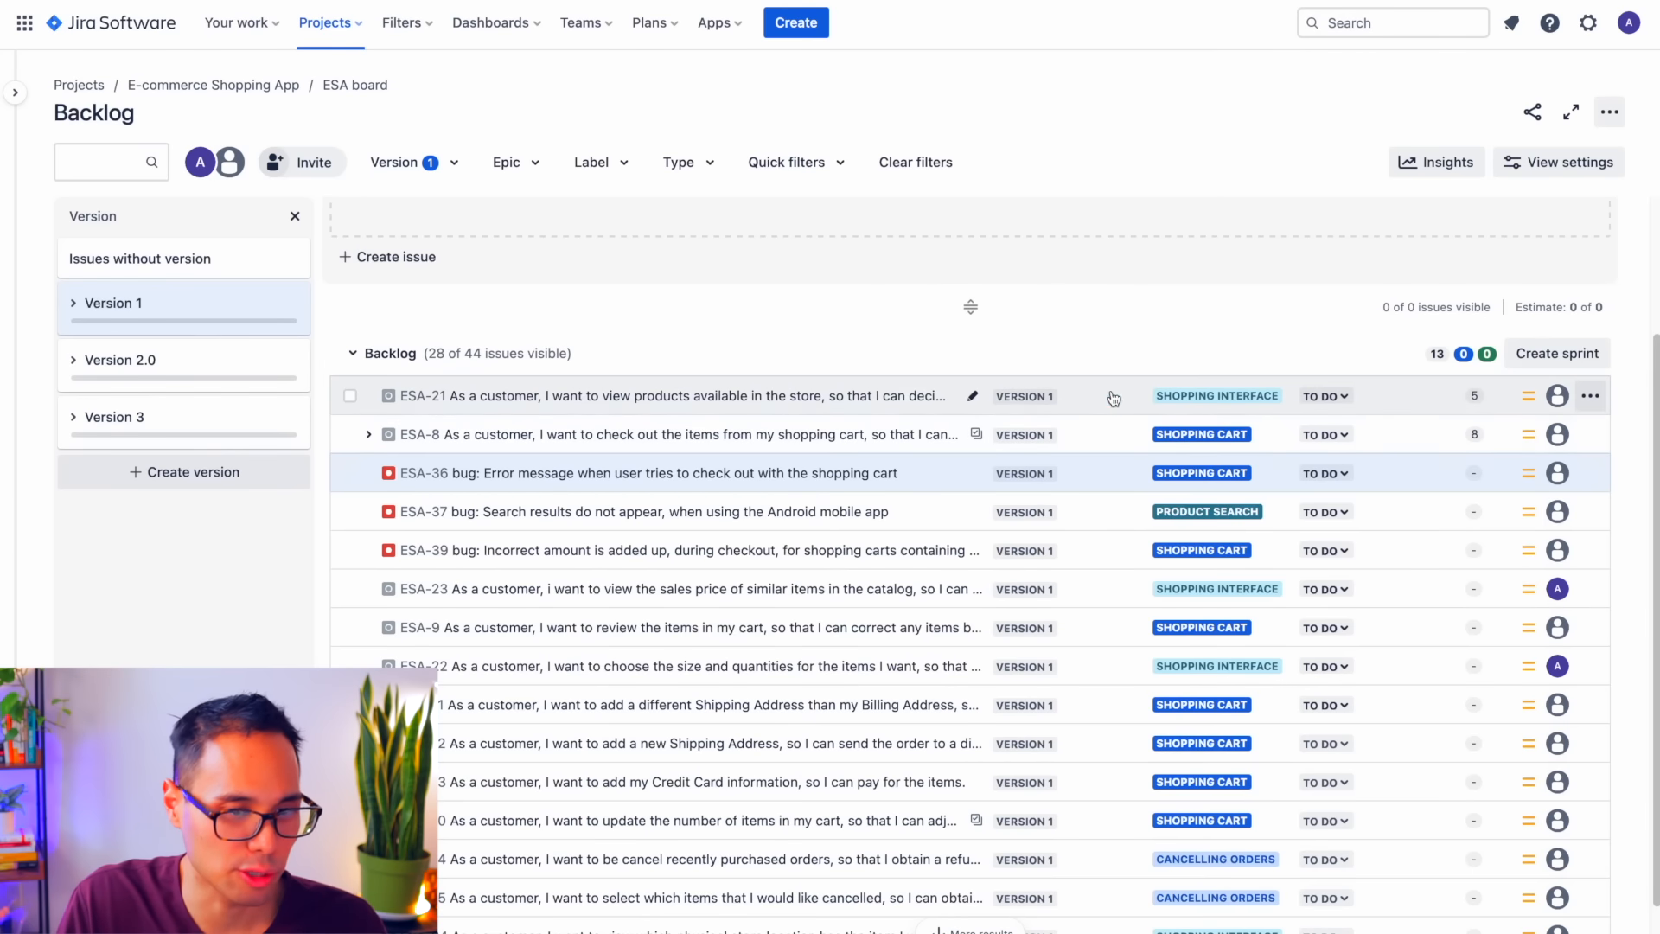
- Set the story point estimates of ESA-23 and ESA-9 to 5 each
{"action": "mouse_move", "coordinate": [1434, 356]}
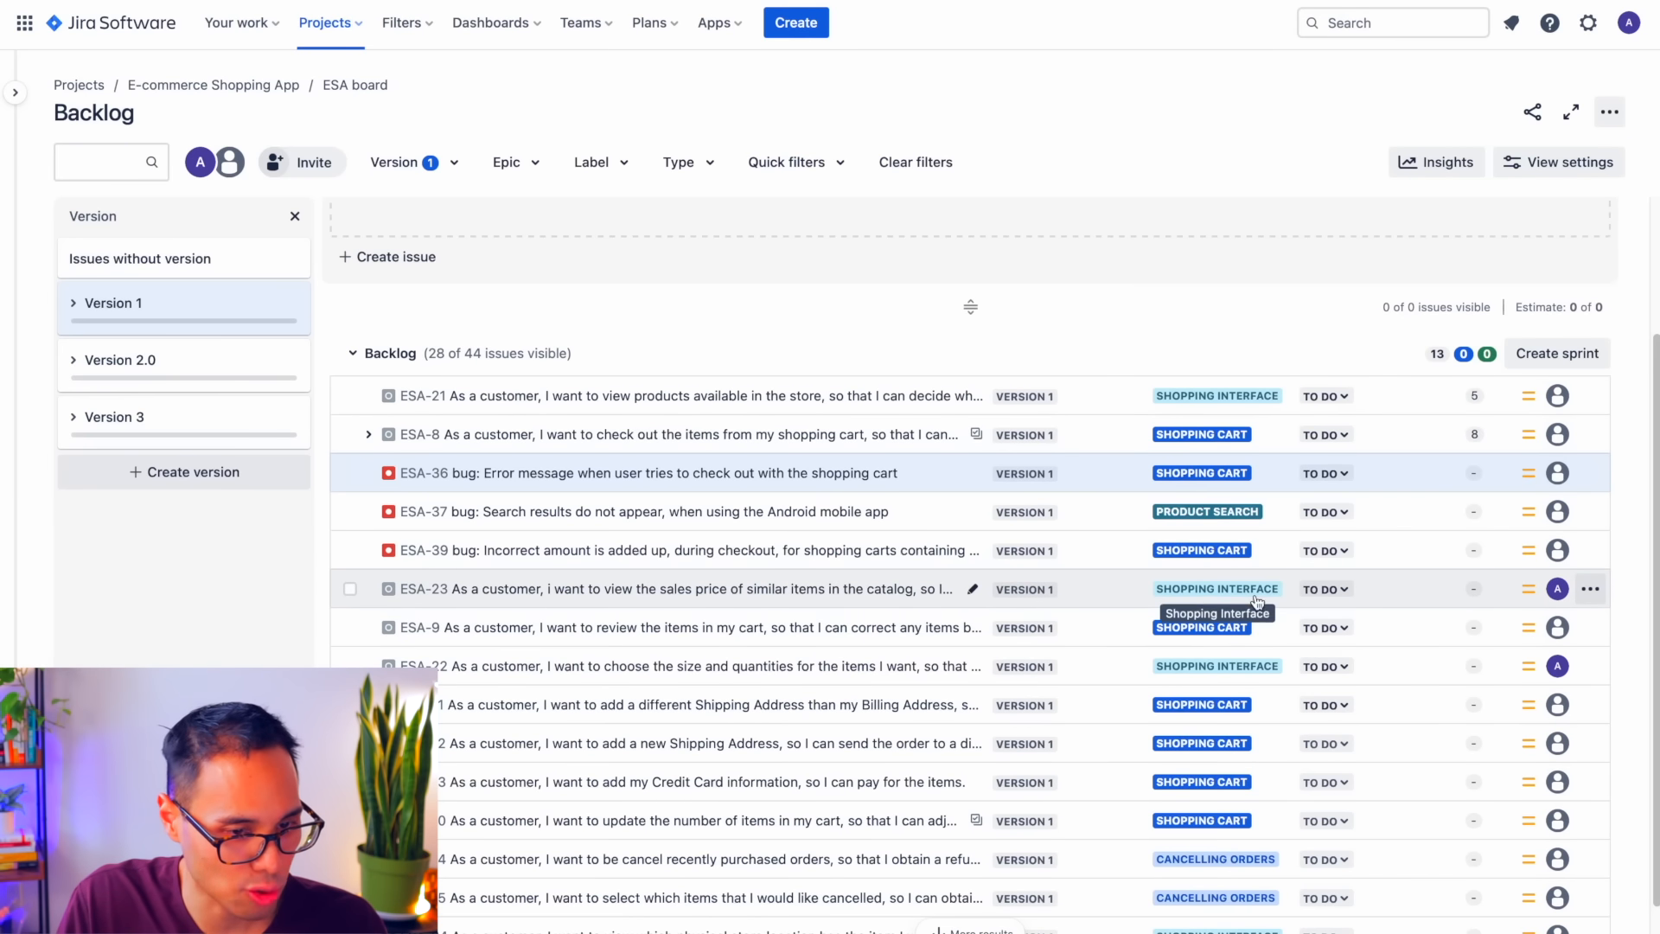
{"action": "left_click", "coordinate": [1474, 591]}
{"action": "type", "text": "5"}
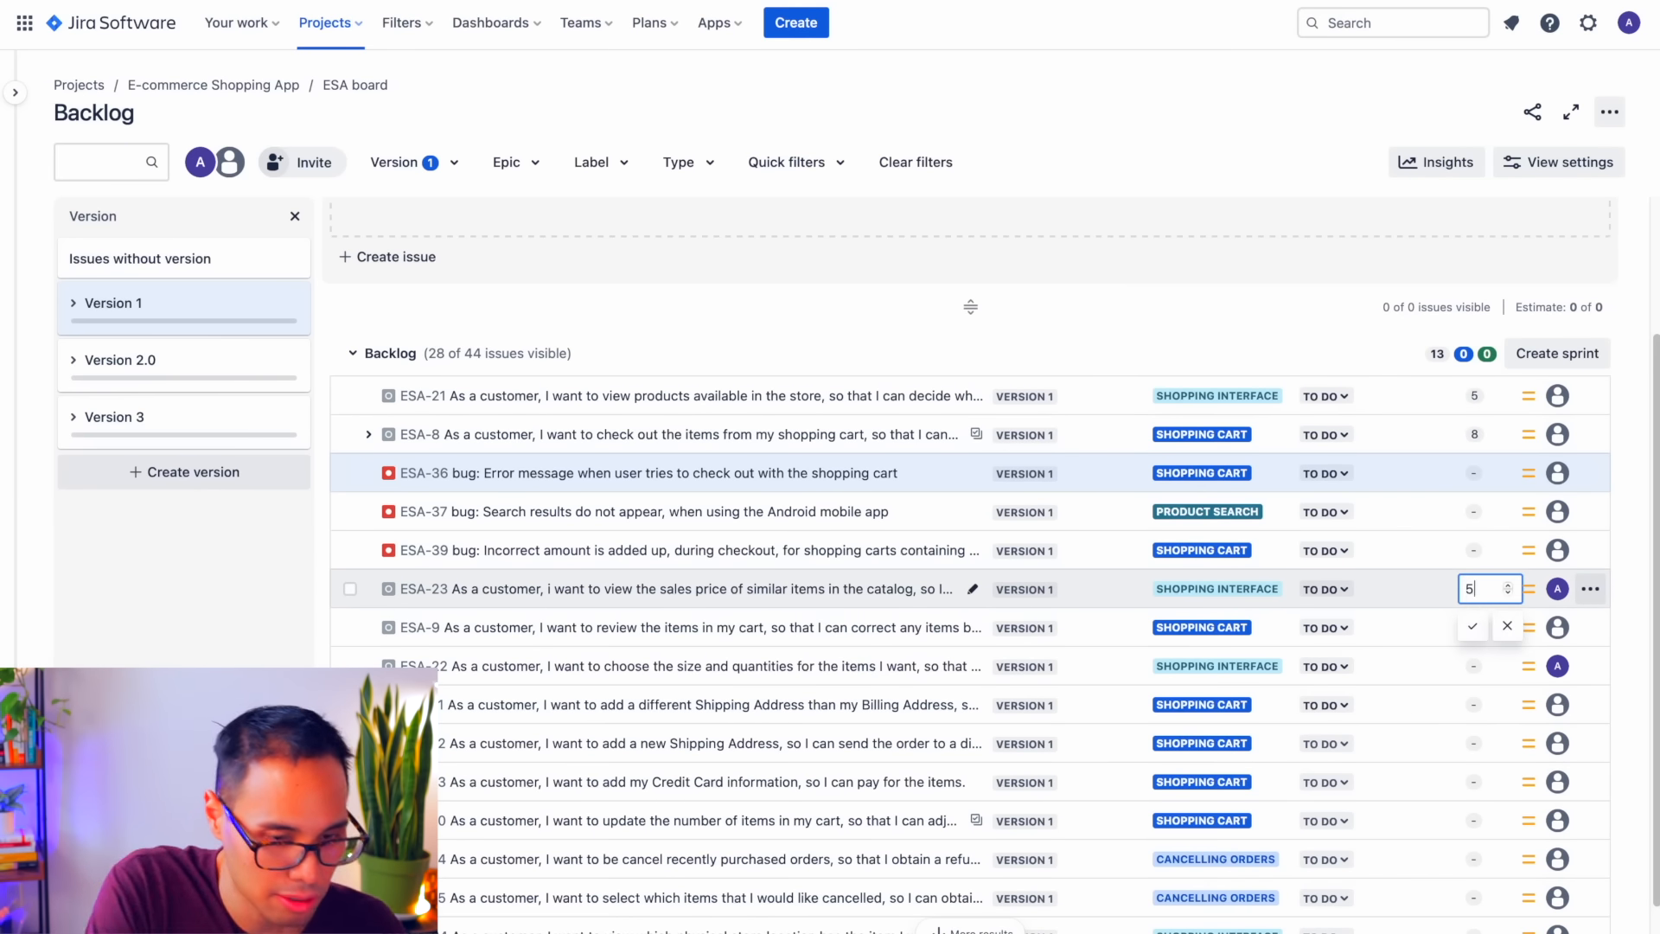
{"action": "left_click", "coordinate": [1473, 628]}
{"action": "type", "text": "6"}
{"action": "key", "text": "Return"}
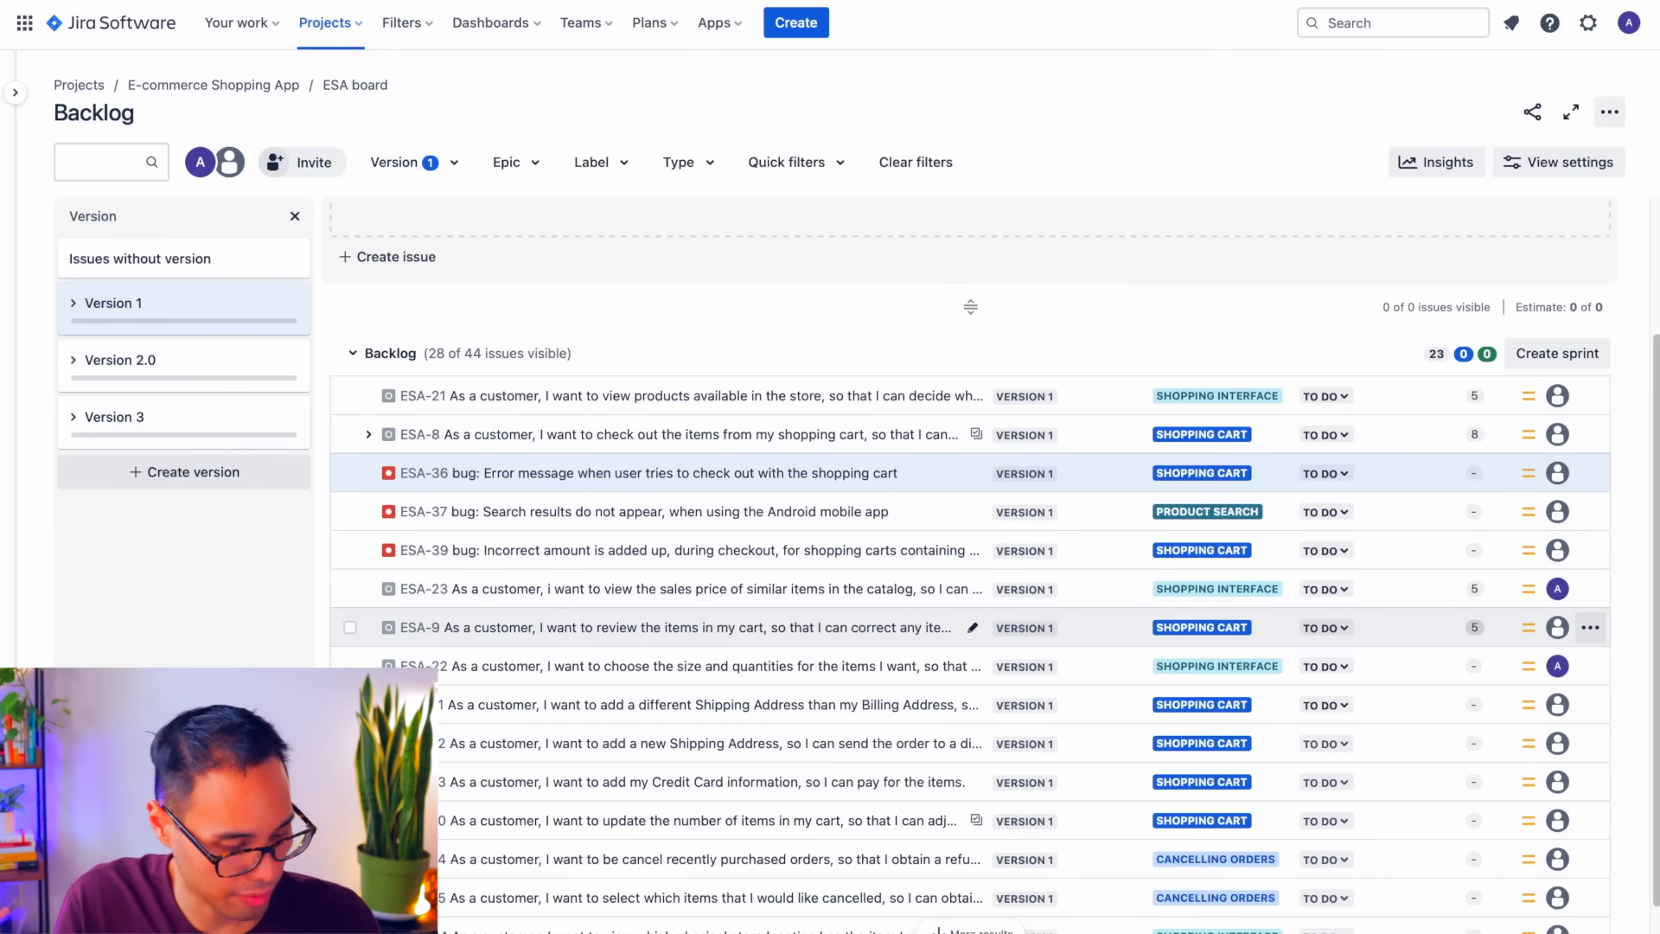
- Estimate ESA-22 at 8 story points and the different Shipping Address story ESA-11 at 3
{"action": "left_click", "coordinate": [1474, 666]}
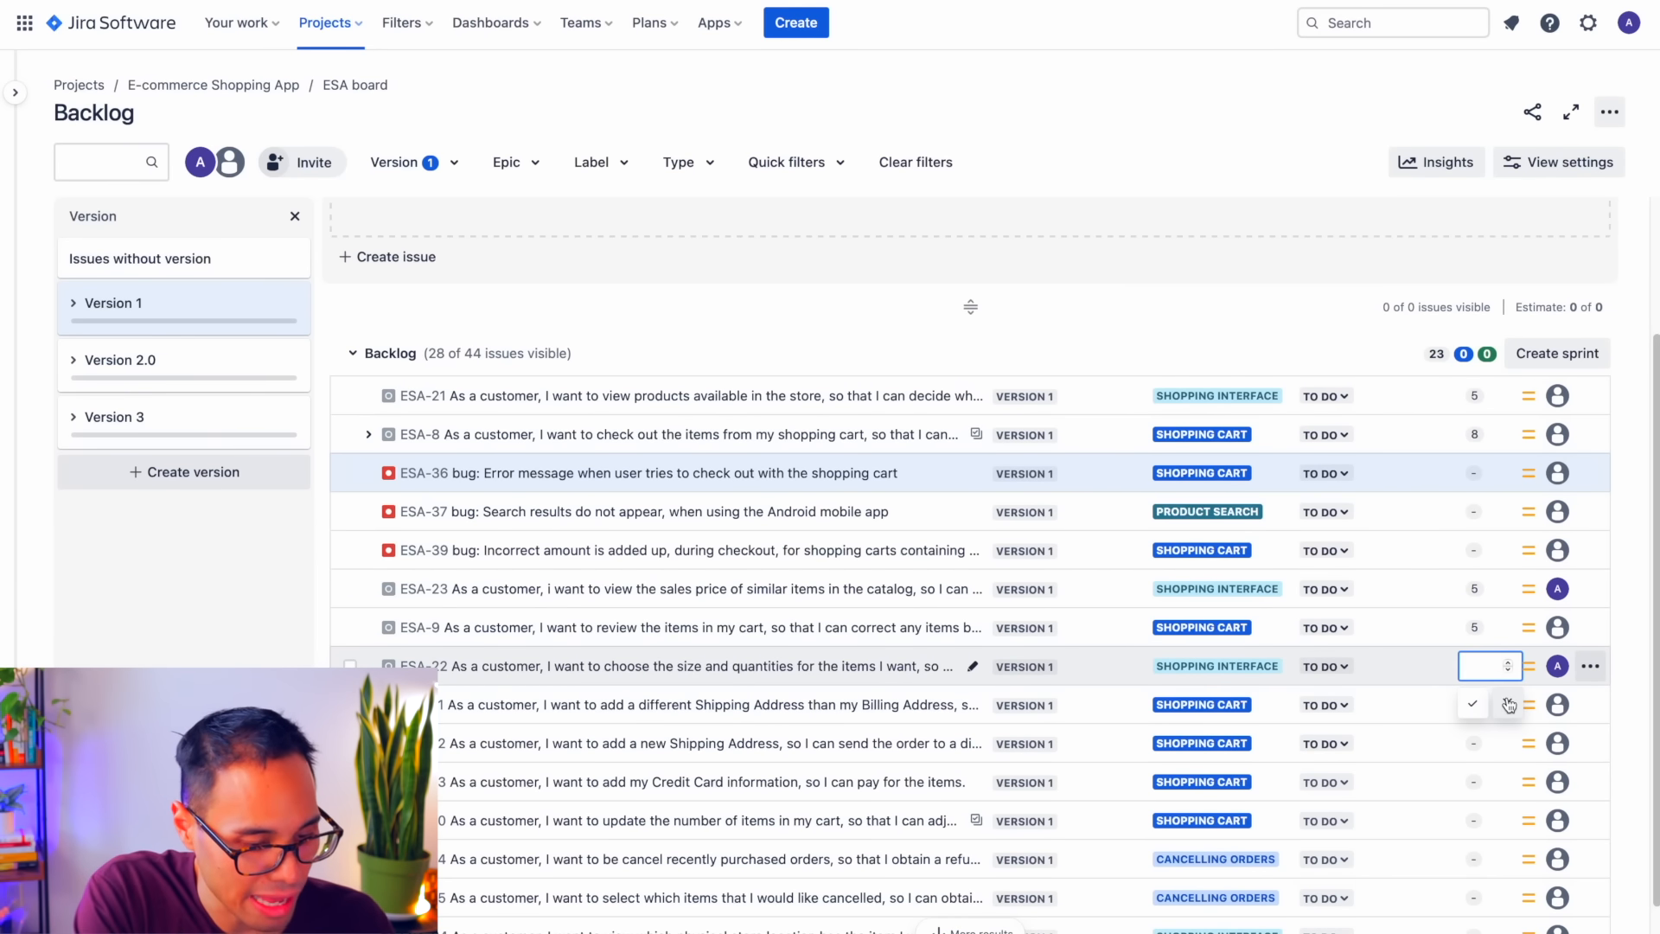
{"action": "key", "text": "Return"}
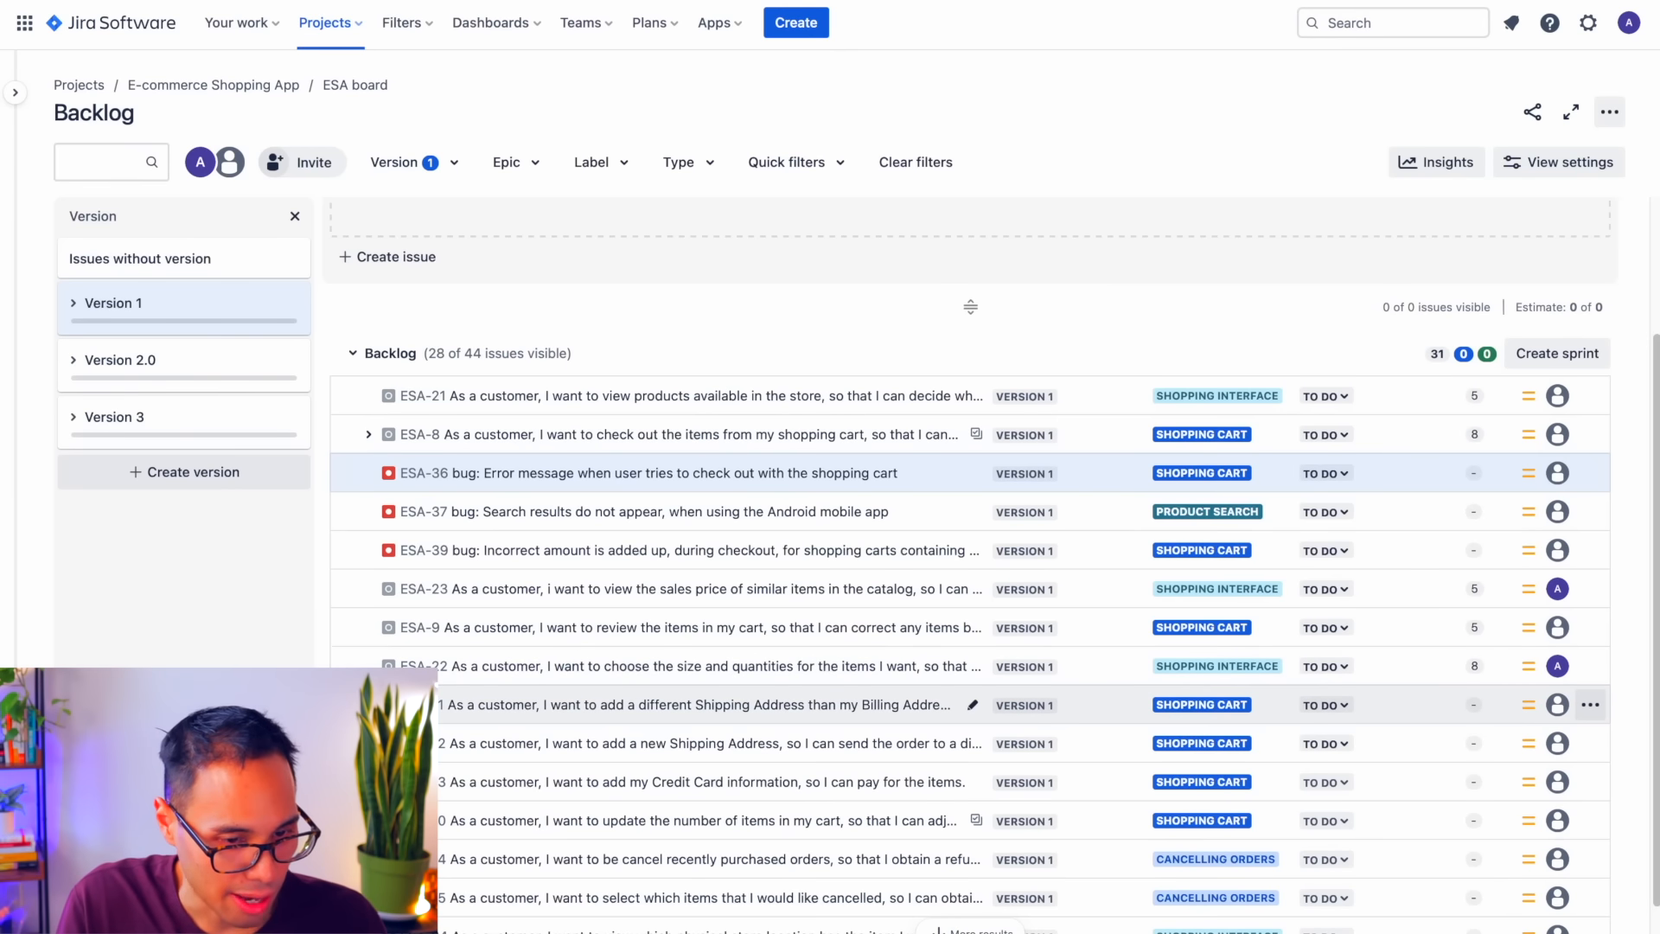
{"action": "left_click", "coordinate": [1473, 706]}
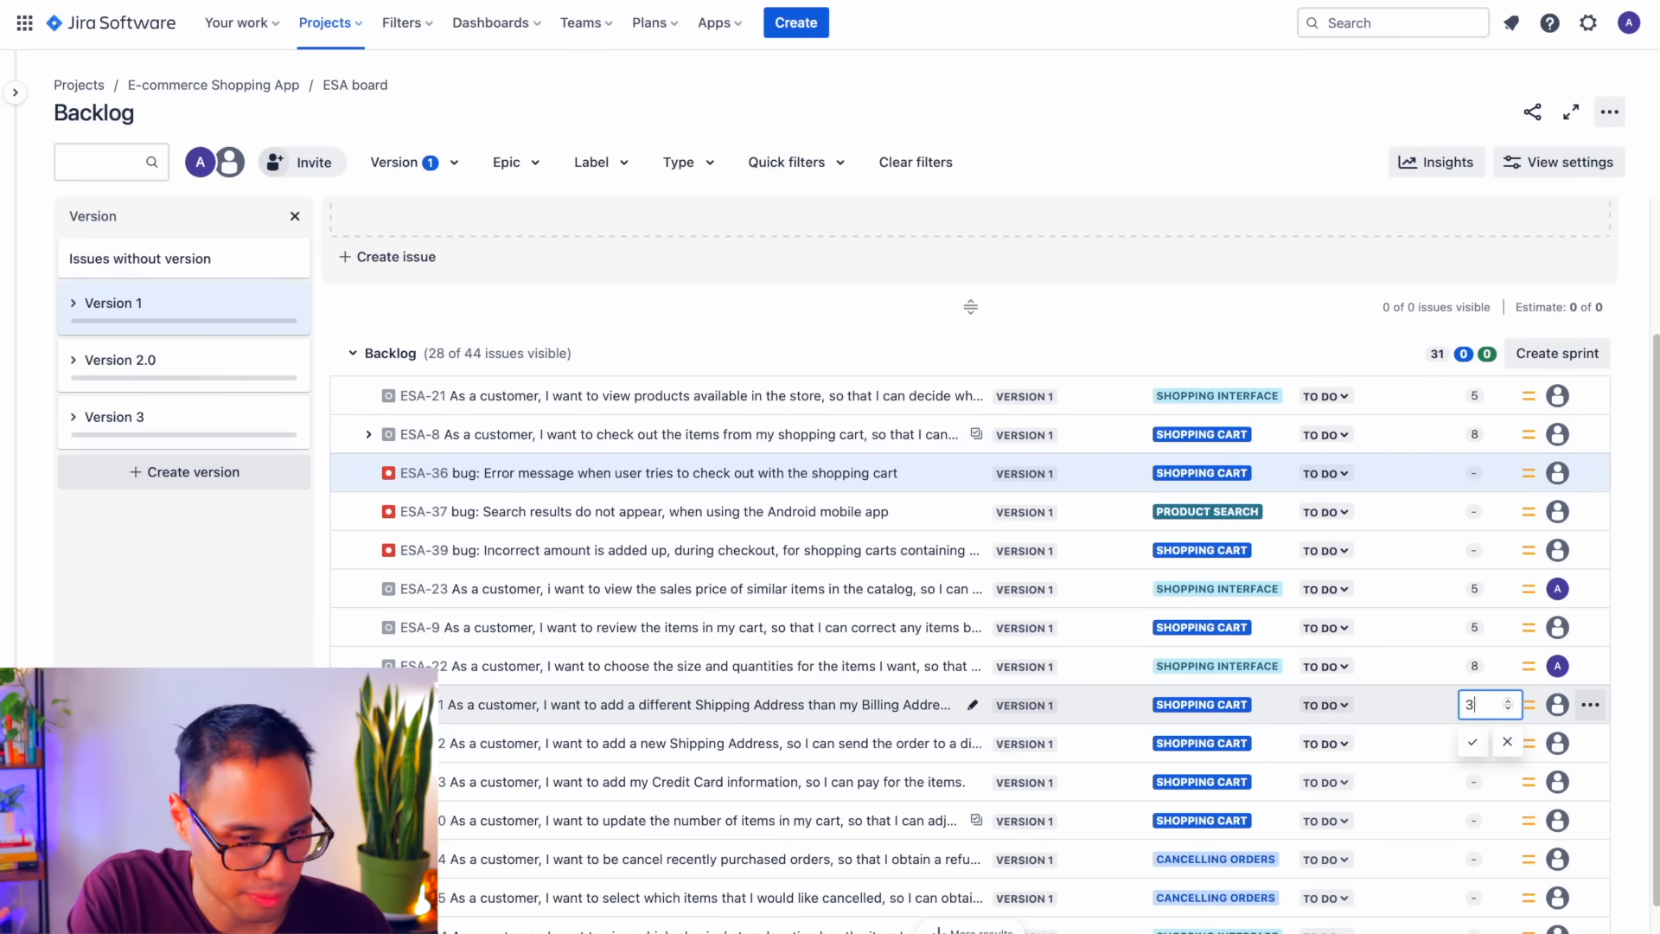
{"action": "type", "text": "3"}
{"action": "key", "text": "Return"}
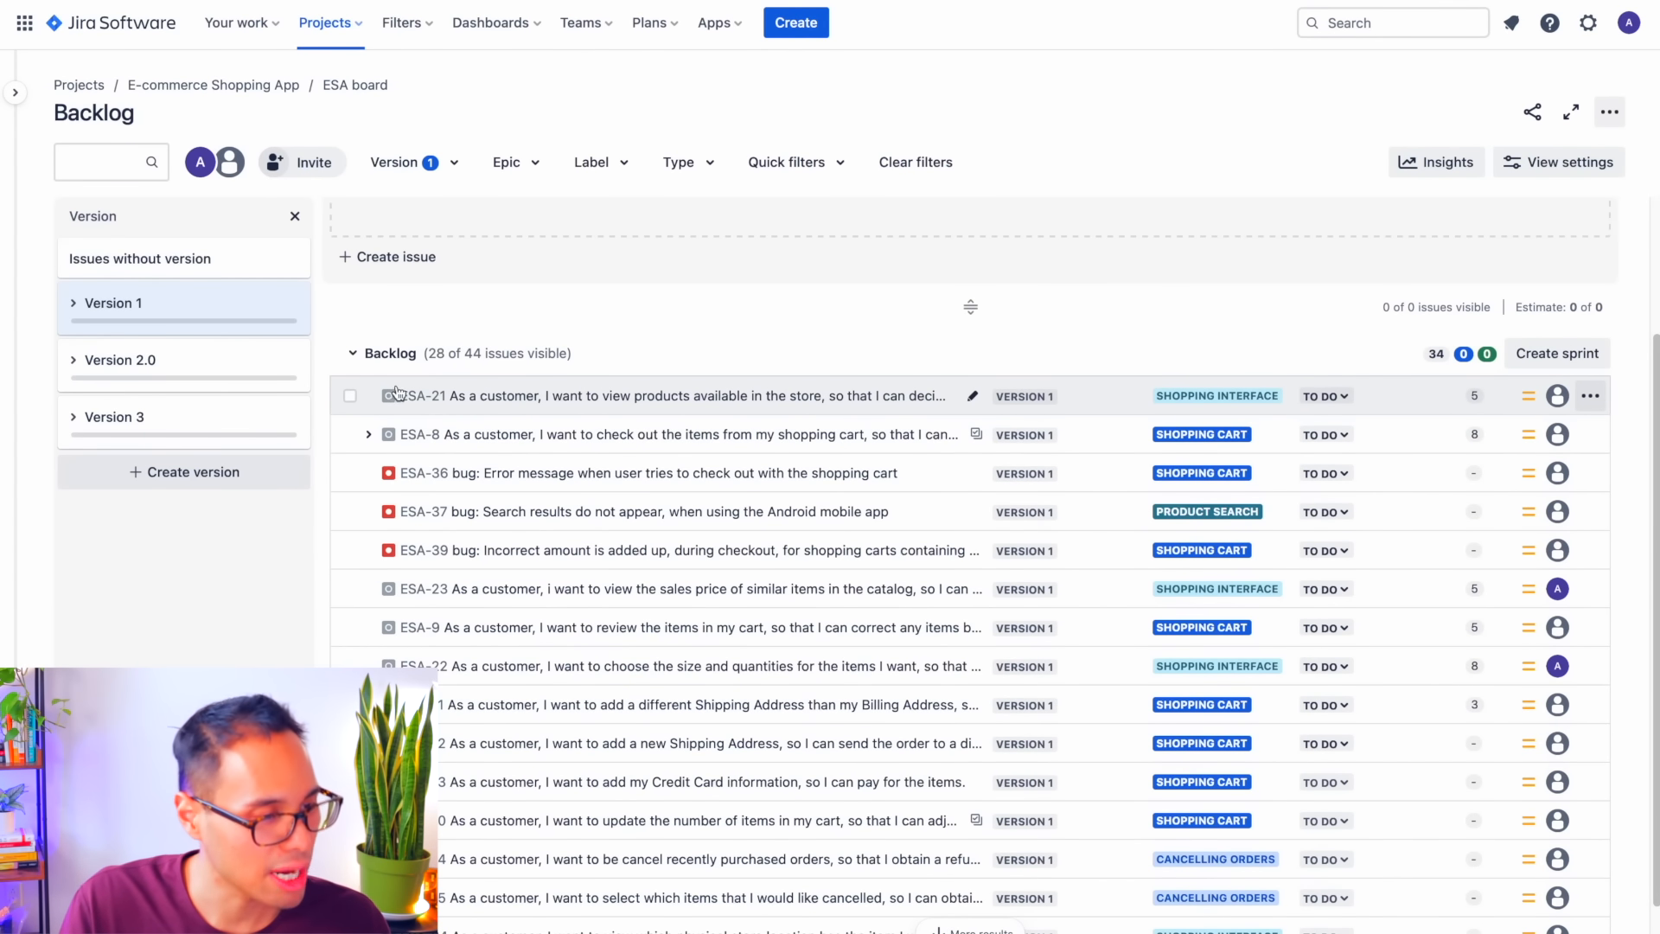
- Select the backlog issues from ESA-21 through ESA-11 and move them into ESA Sprint 1
{"action": "left_click", "coordinate": [351, 397]}
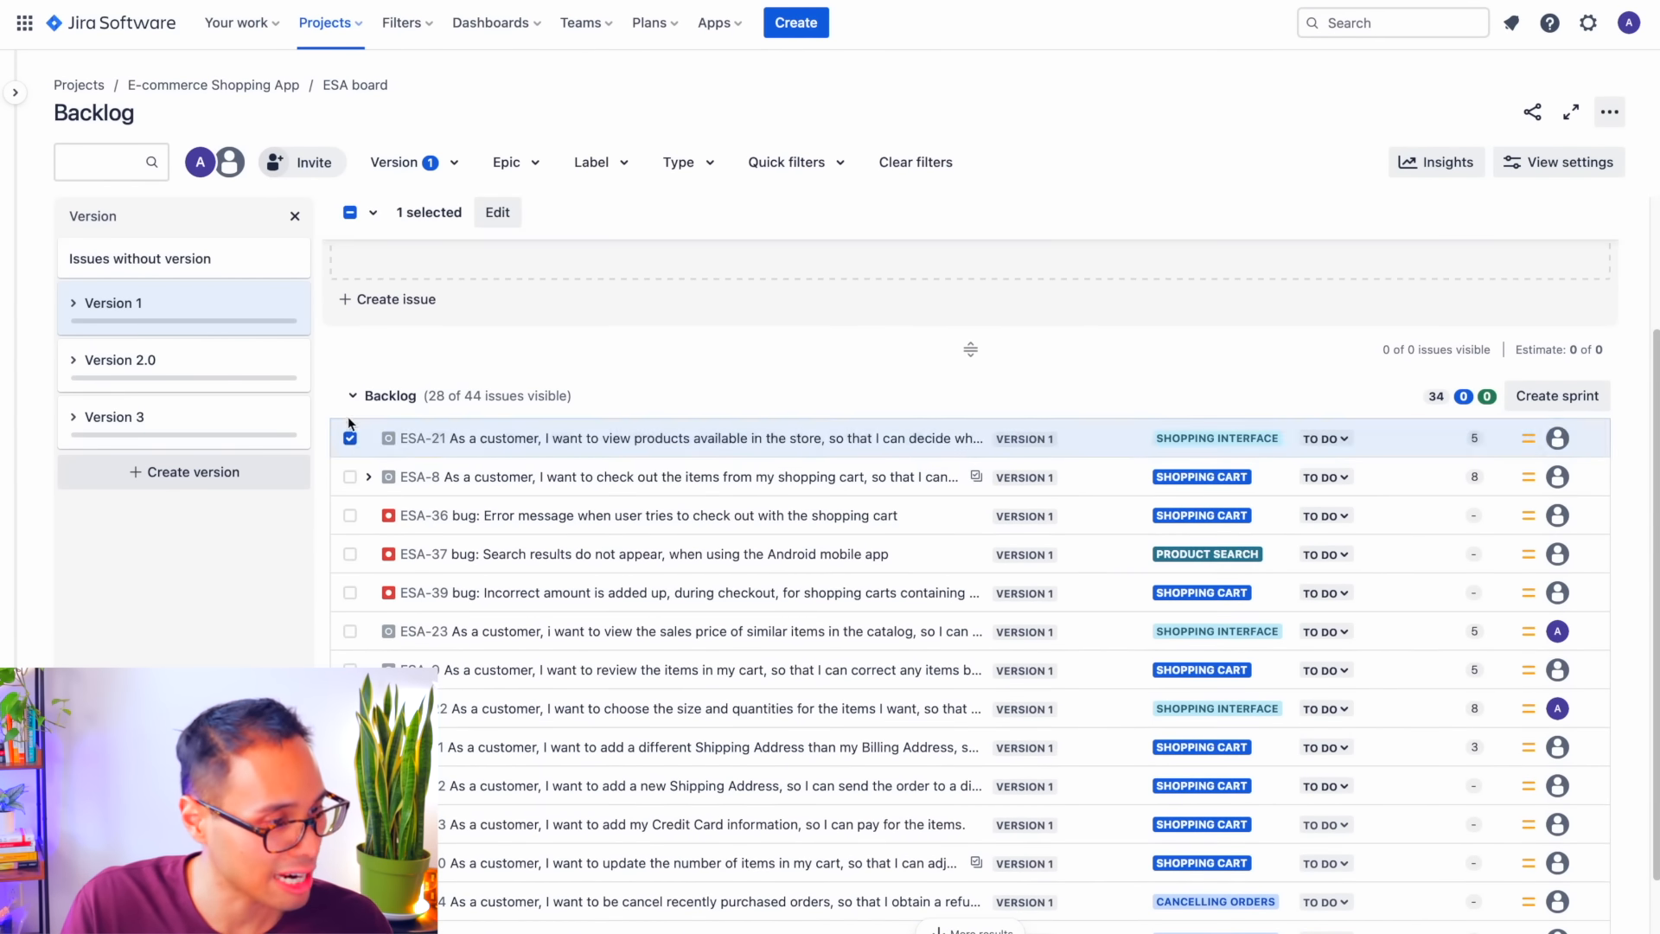
{"action": "left_click", "coordinate": [349, 479]}
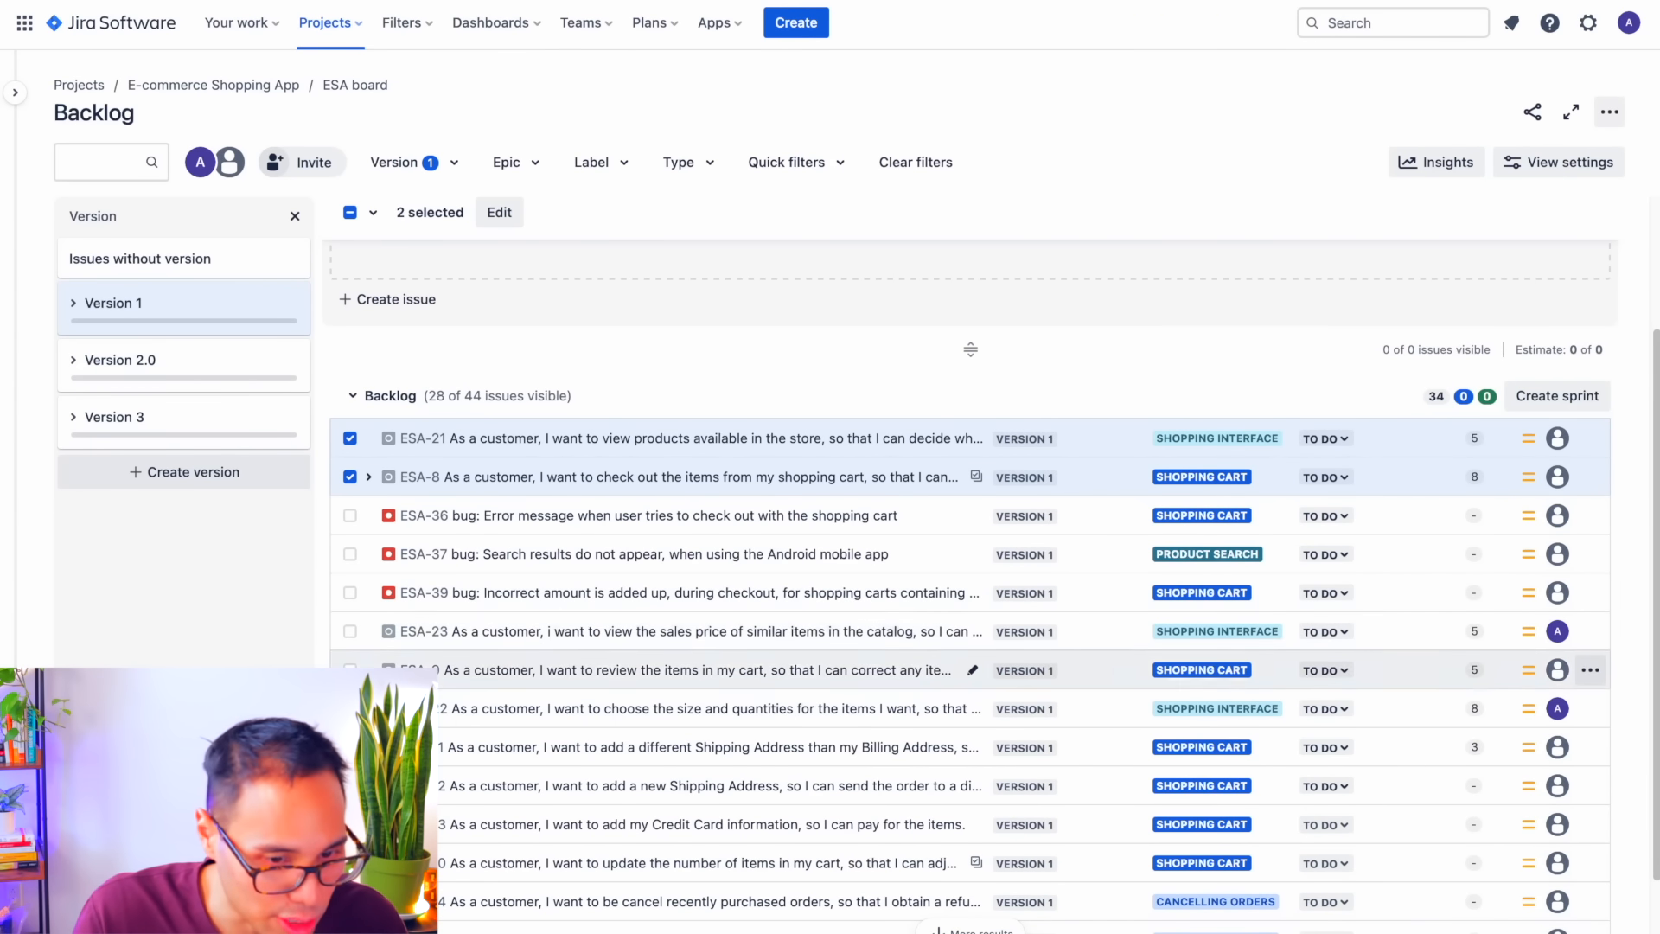
{"action": "left_click", "coordinate": [349, 747], "text": "shift"}
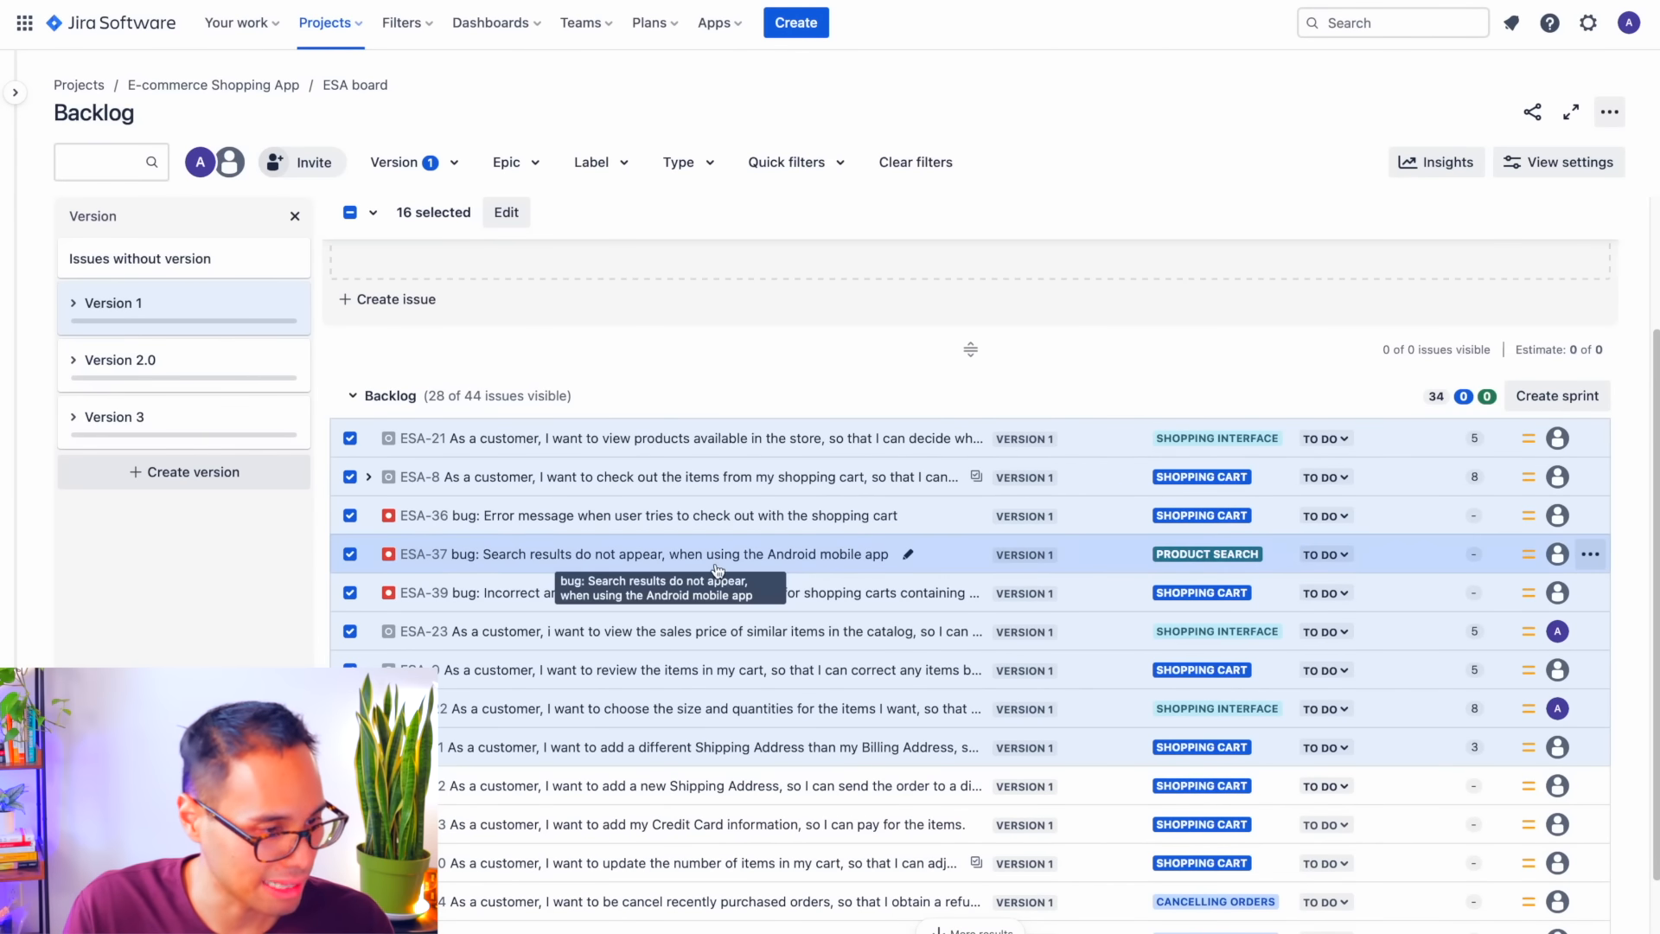
{"action": "double_click", "coordinate": [735, 592]}
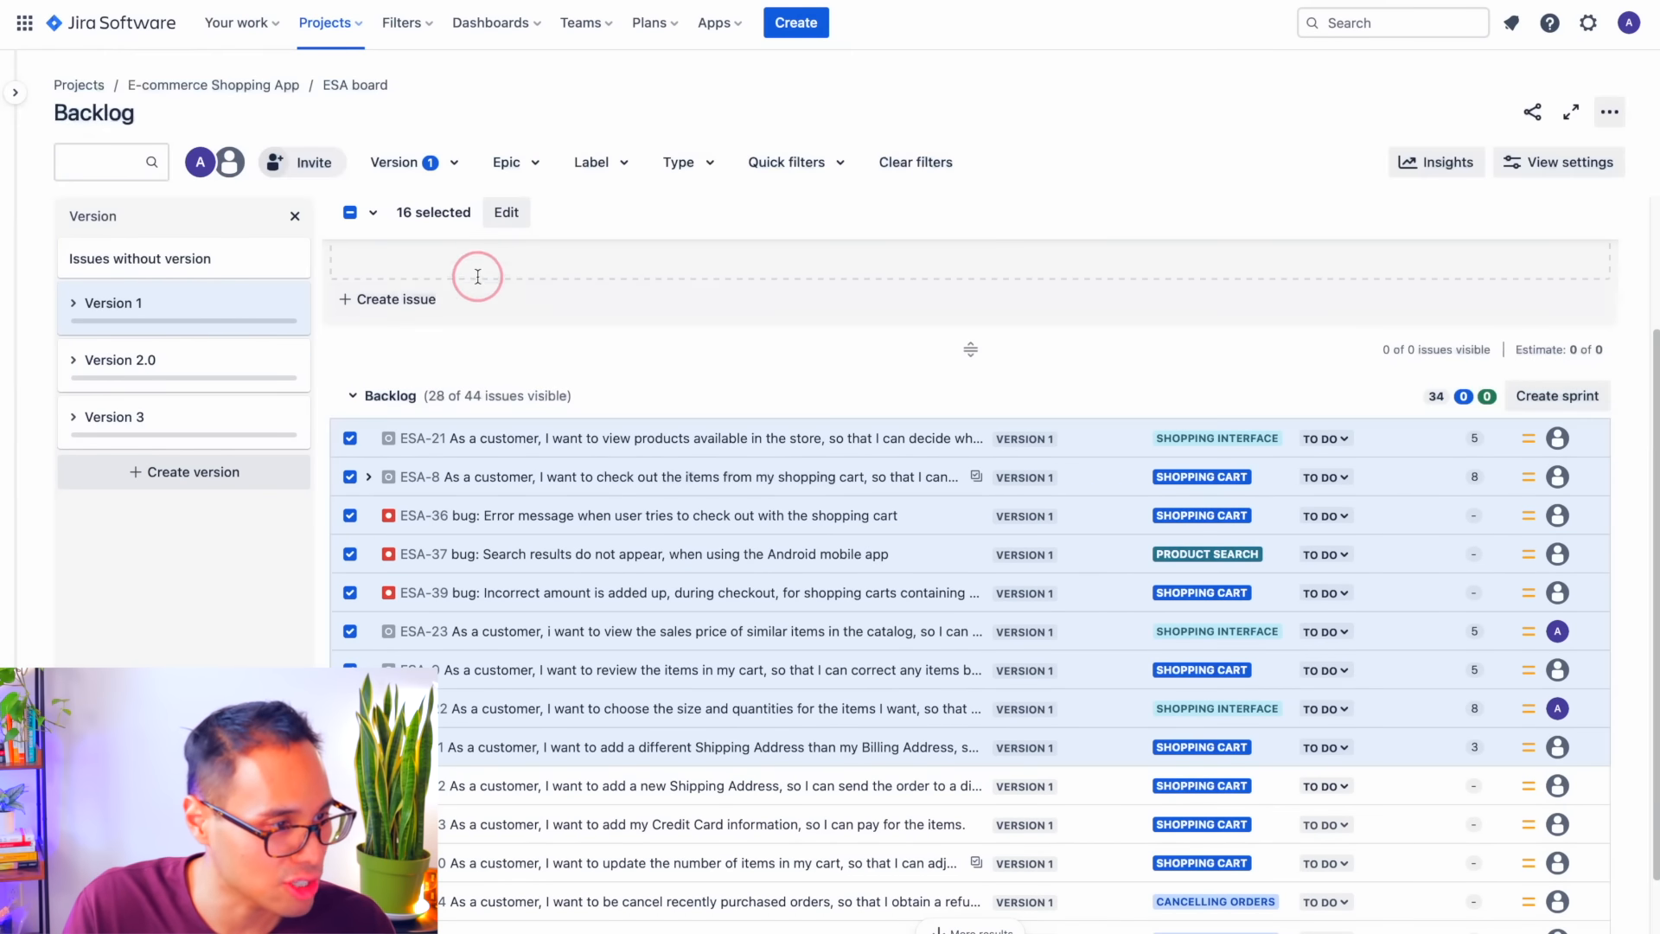
{"action": "scroll", "coordinate": [694, 402], "scroll_direction": "down", "scroll_amount": 2}
{"action": "left_click_drag", "start_coordinate": [694, 402], "coordinate": [774, 384]}
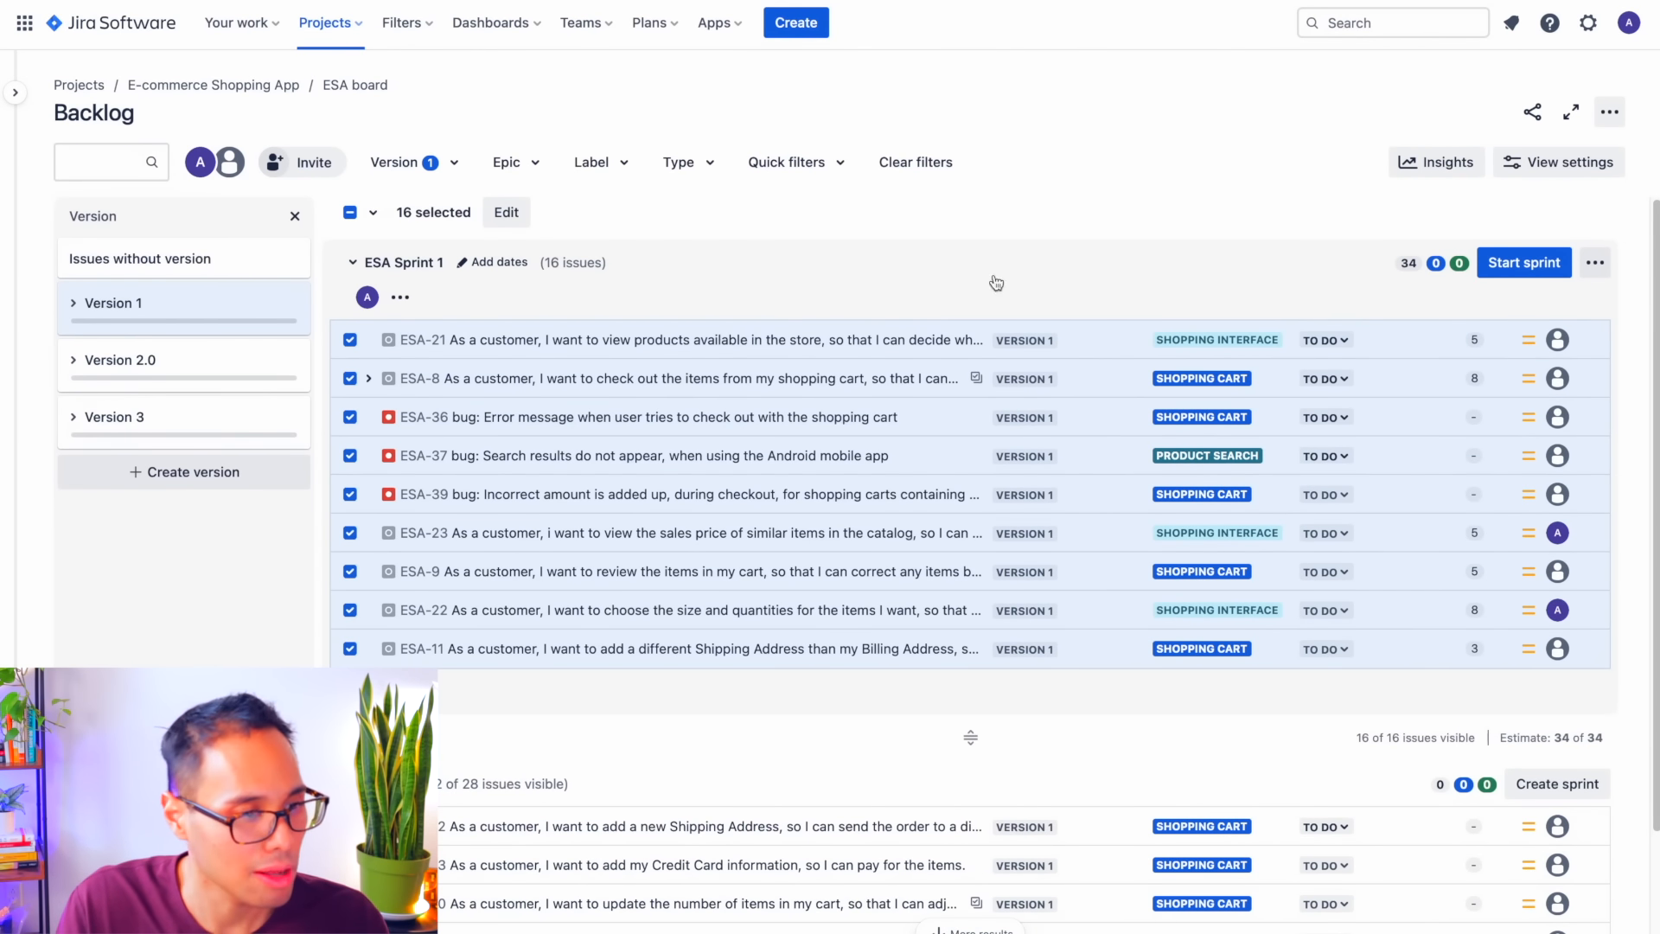
- Deselect the issues from ESA-21 through ESA-11 in ESA Sprint 1
{"action": "left_click", "coordinate": [350, 340]}
{"action": "left_click", "coordinate": [350, 378]}
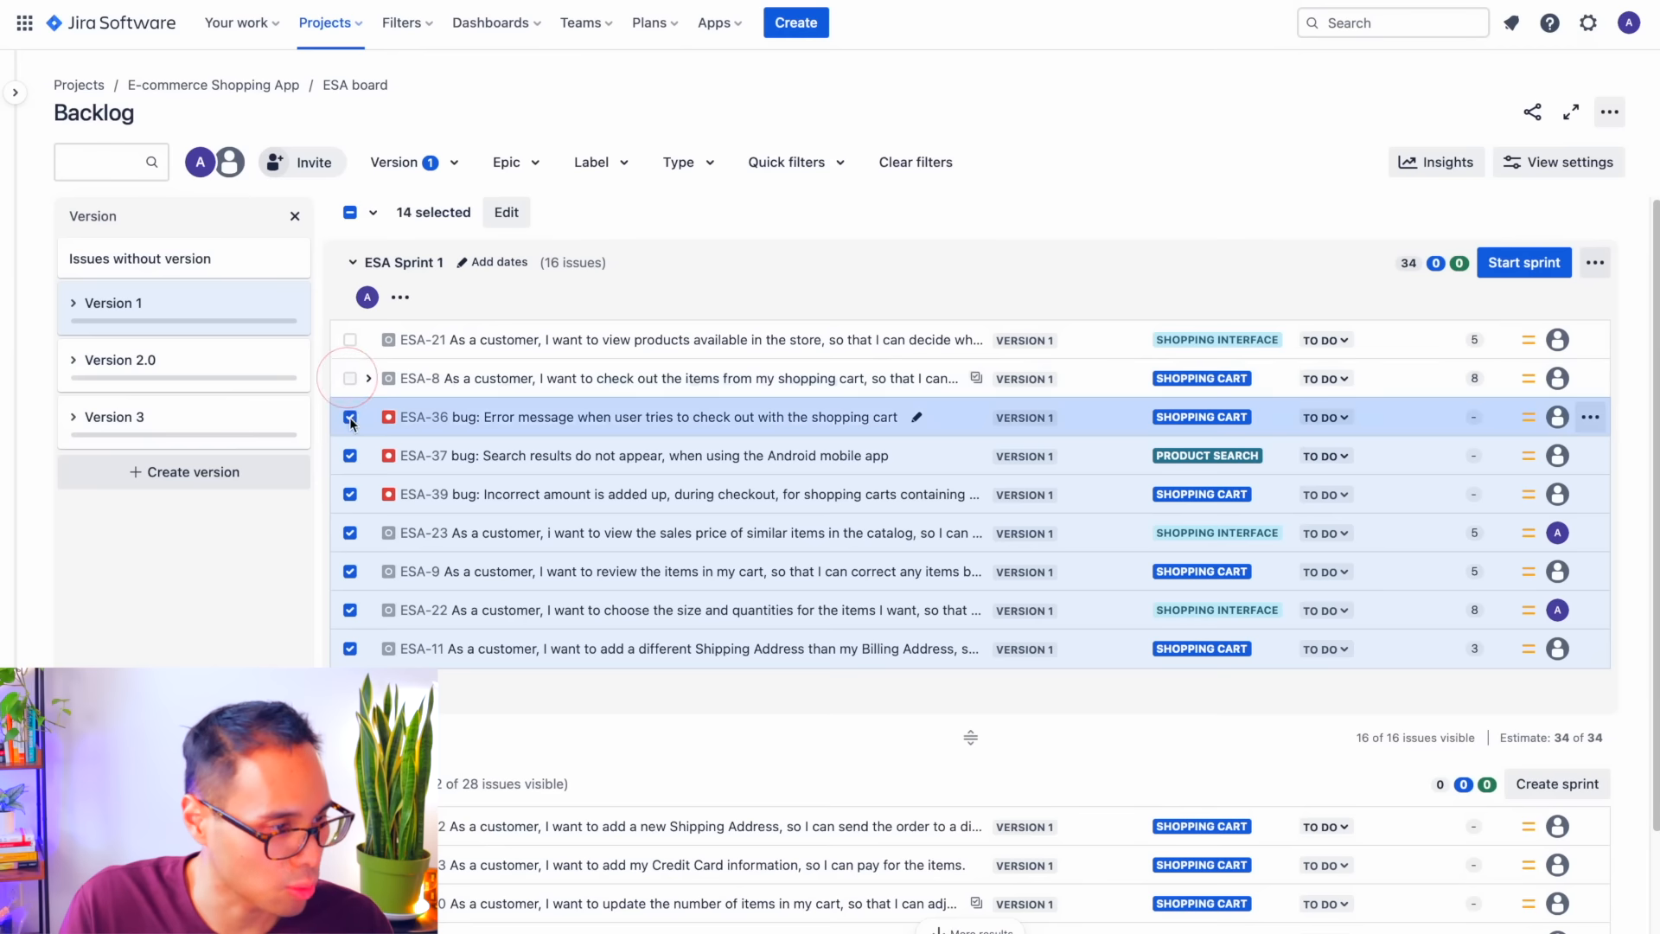
{"action": "left_click", "coordinate": [351, 416]}
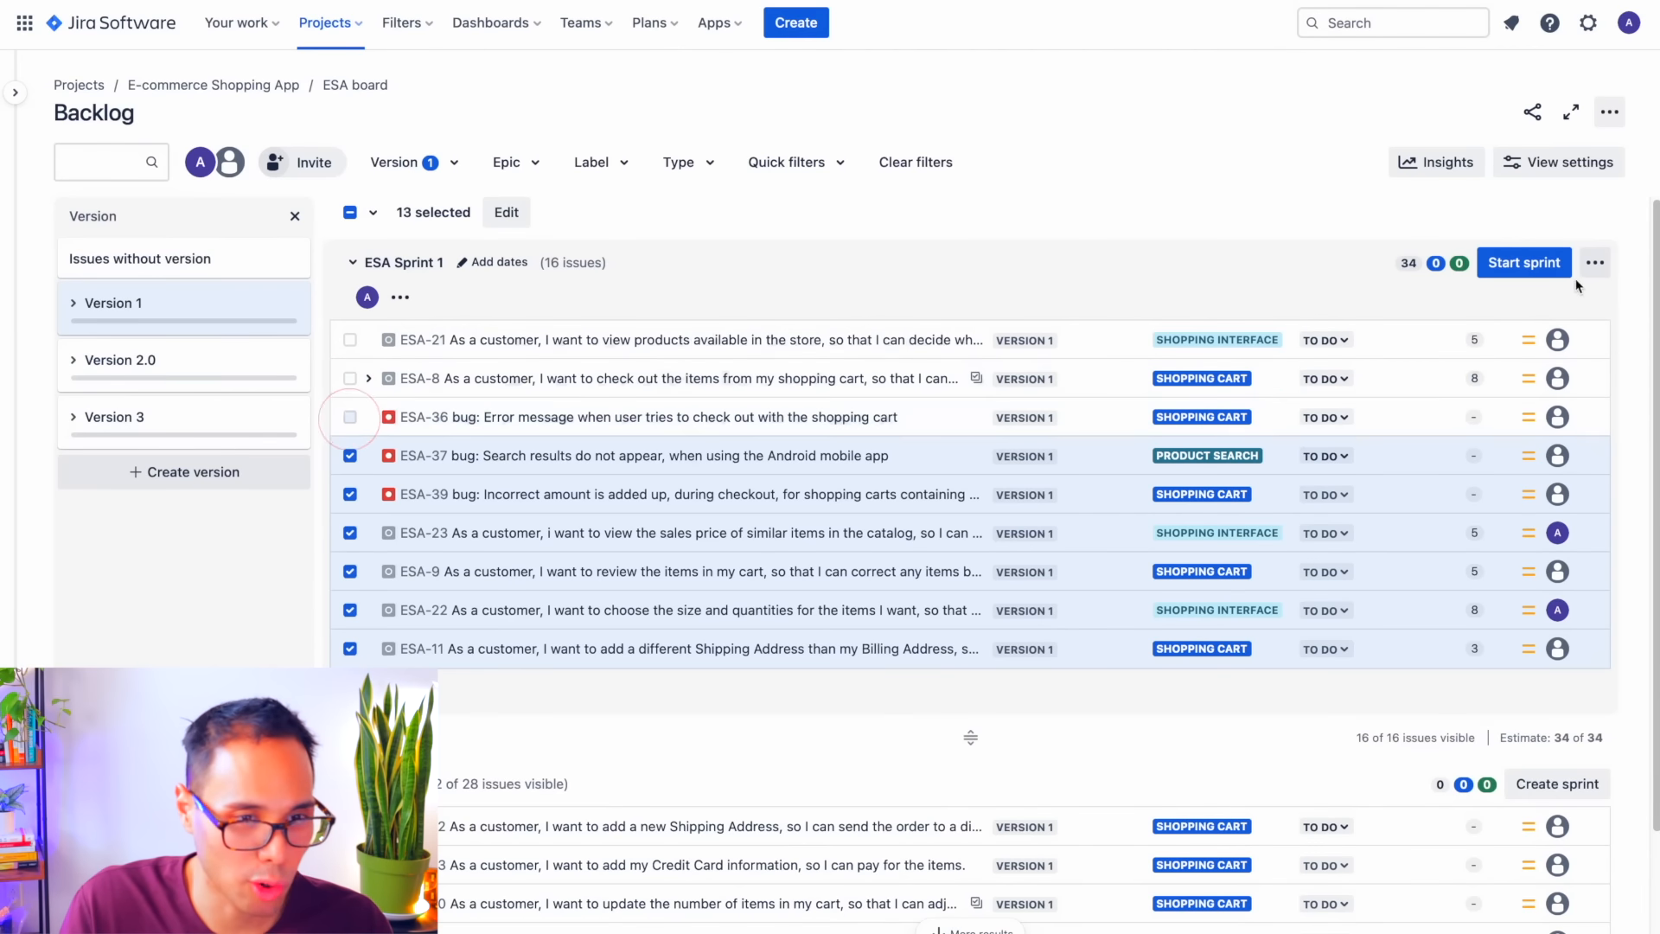
{"action": "left_click", "coordinate": [350, 456]}
{"action": "left_click", "coordinate": [350, 493]}
{"action": "left_click", "coordinate": [350, 533]}
{"action": "left_click", "coordinate": [350, 571]}
{"action": "left_click", "coordinate": [350, 609]}
{"action": "left_click", "coordinate": [349, 648]}
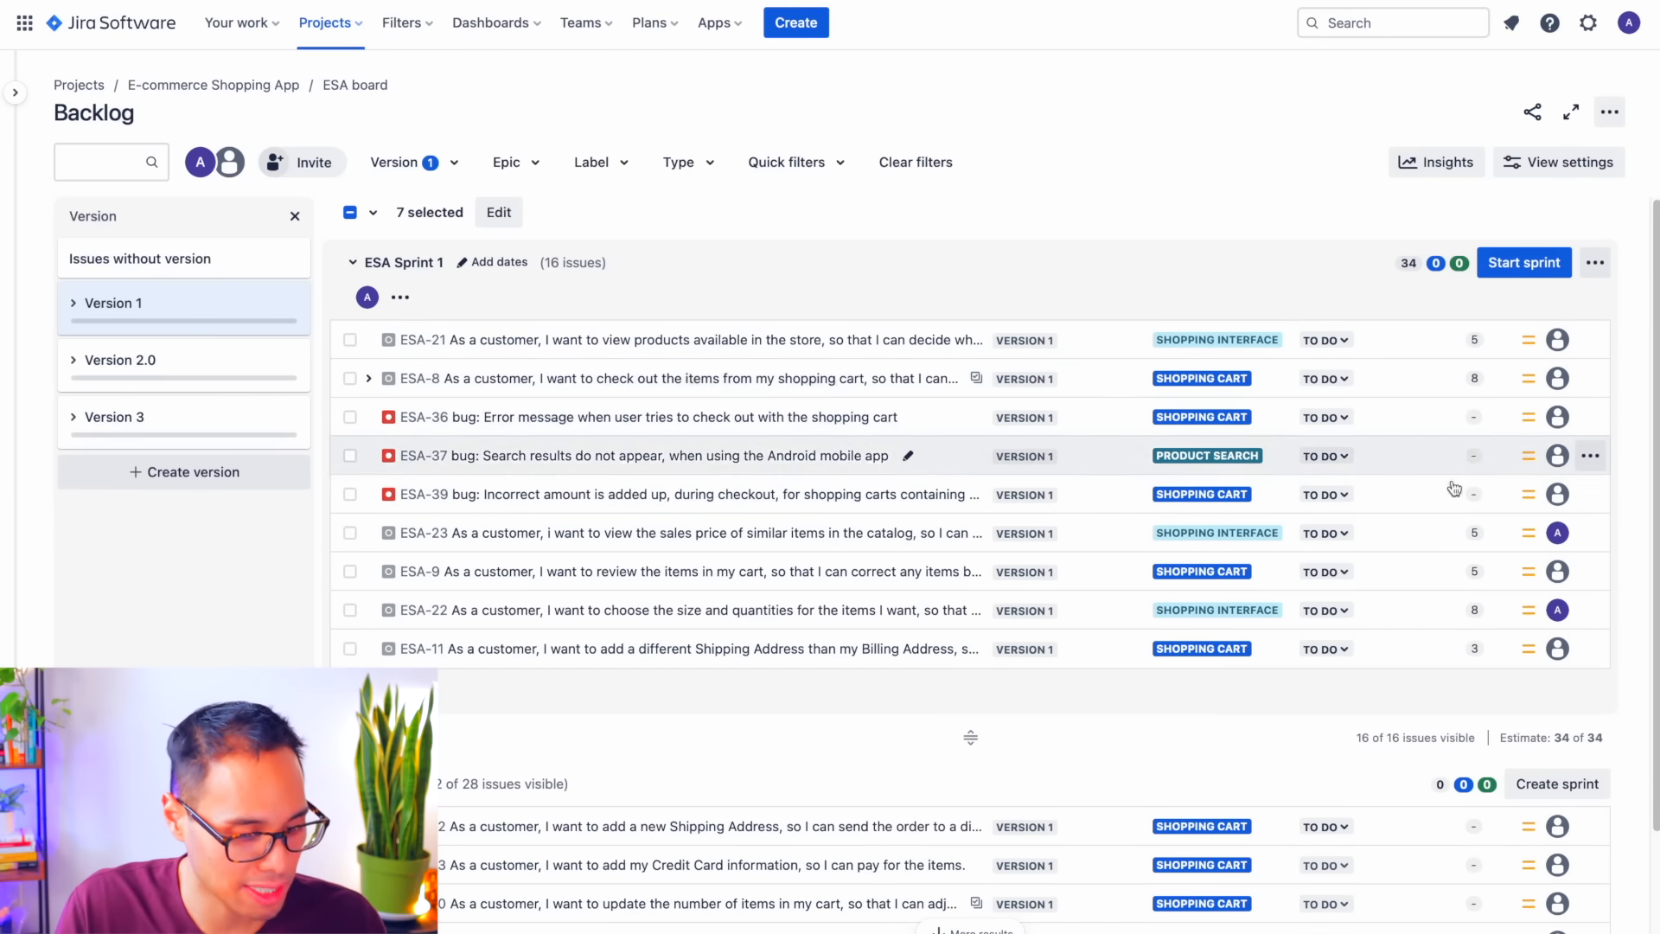
- Assign the sprint stories ESA-21 and ESA-8 to the team member who already has ESA-23
{"action": "left_click", "coordinate": [1557, 341]}
{"action": "left_click", "coordinate": [1399, 485]}
{"action": "left_click", "coordinate": [1557, 377]}
{"action": "left_click", "coordinate": [1400, 524]}
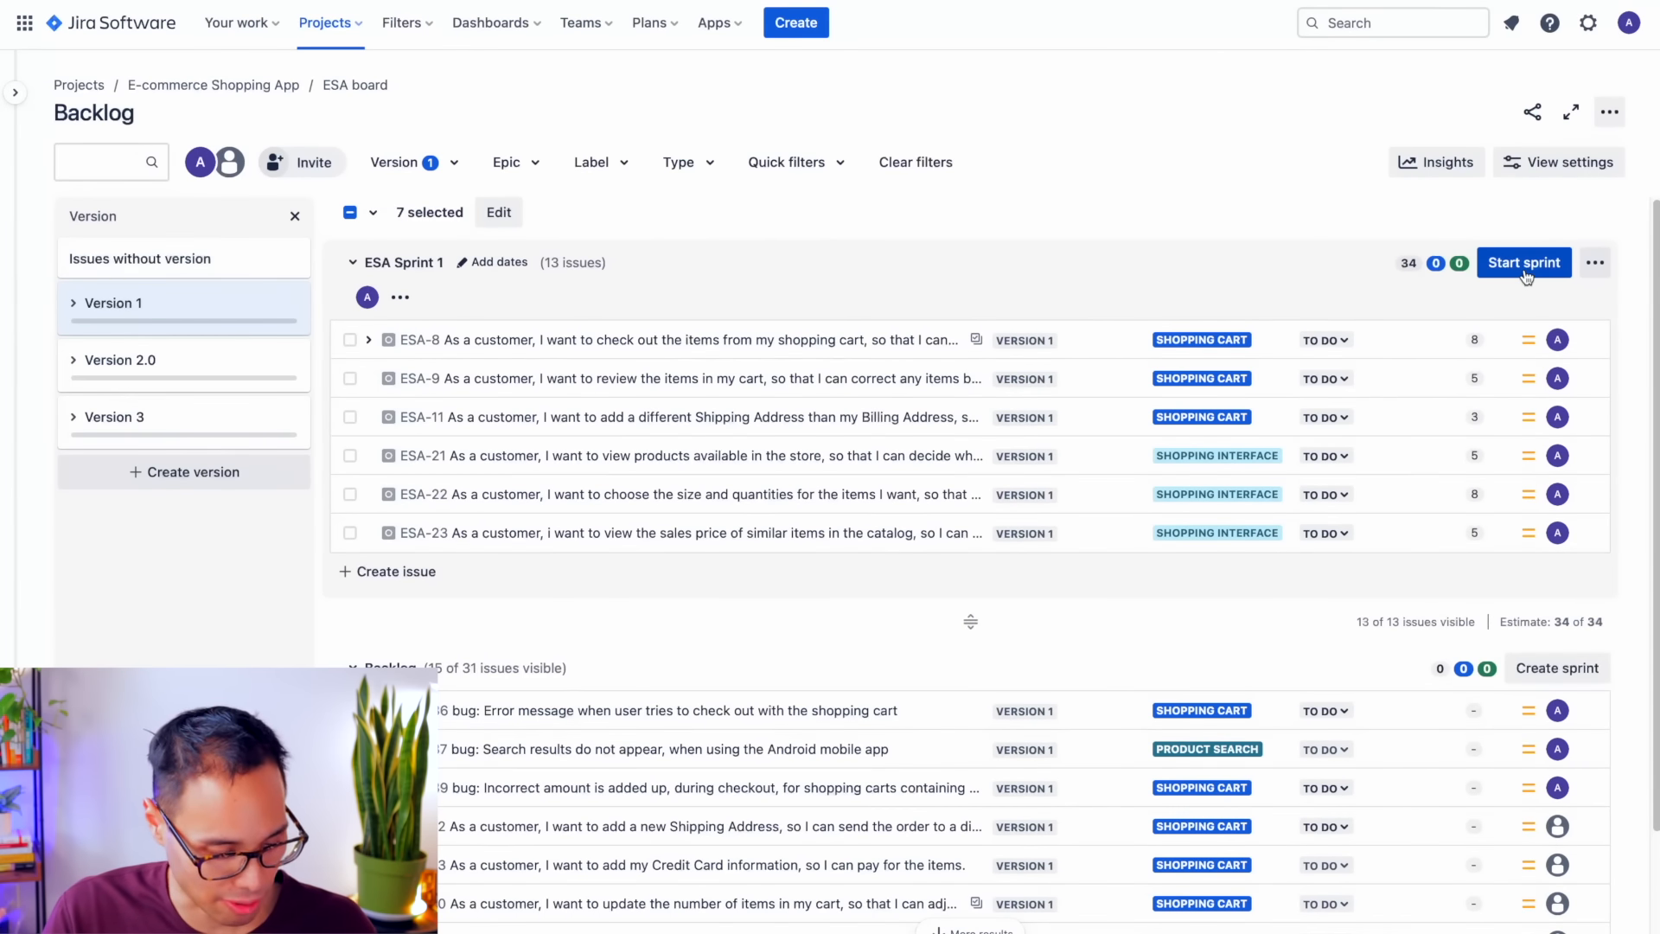
- Begin starting ESA Sprint 1 with a custom duration and a start date of 1/1/2024
{"action": "left_click", "coordinate": [1524, 264]}
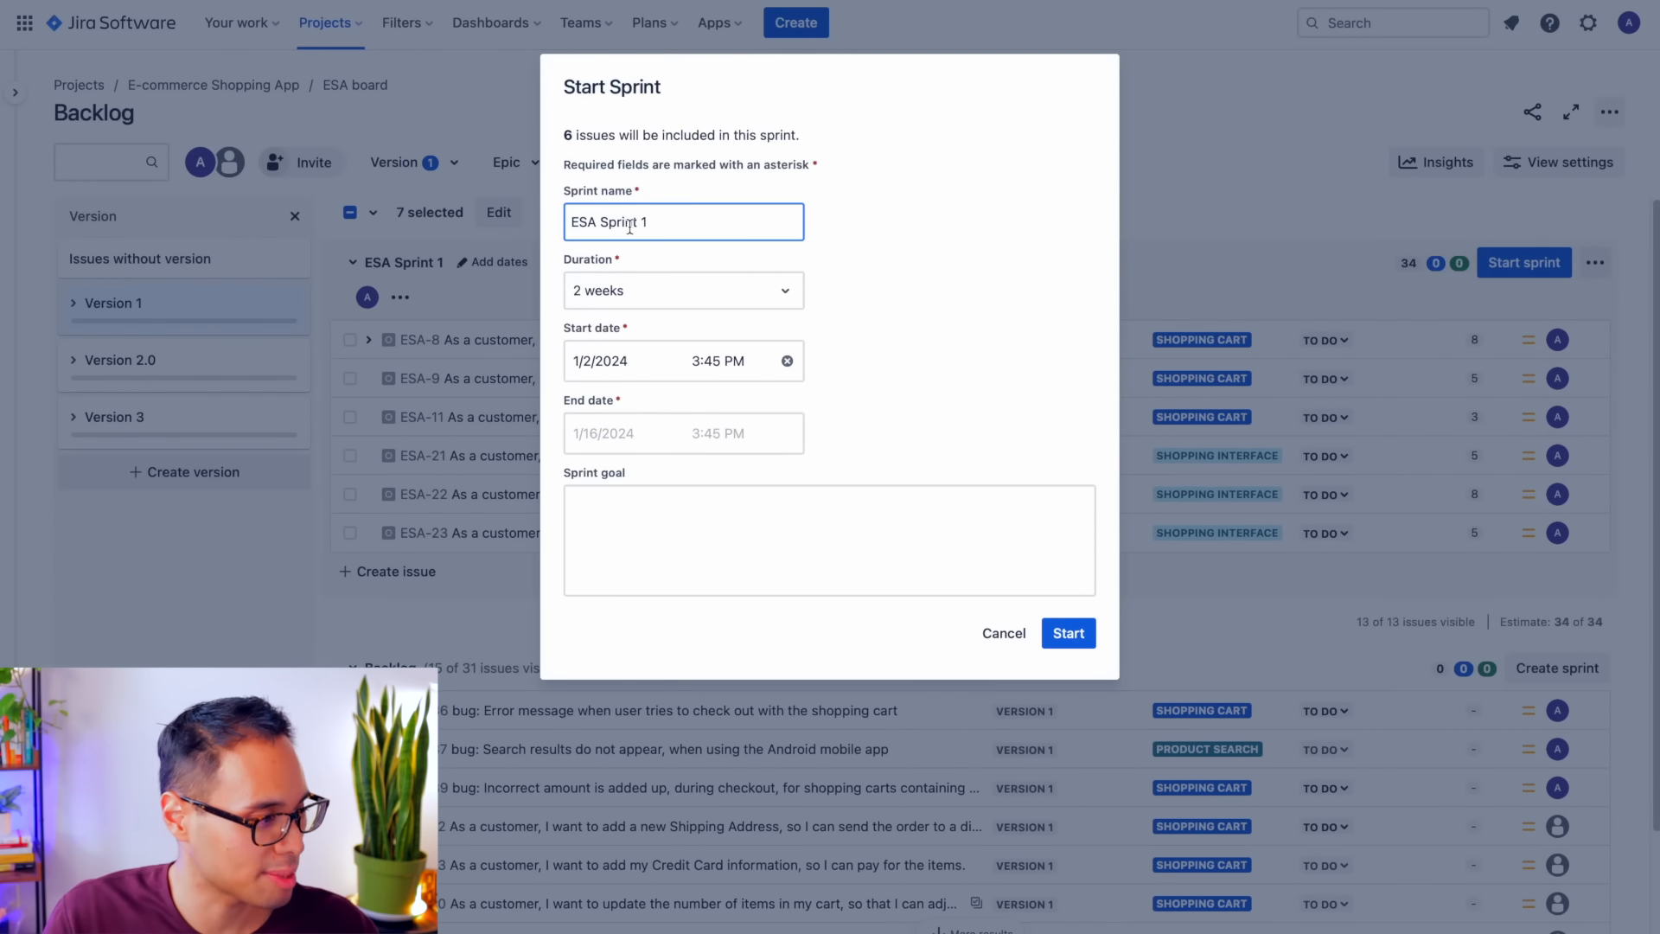
{"action": "left_click", "coordinate": [672, 299]}
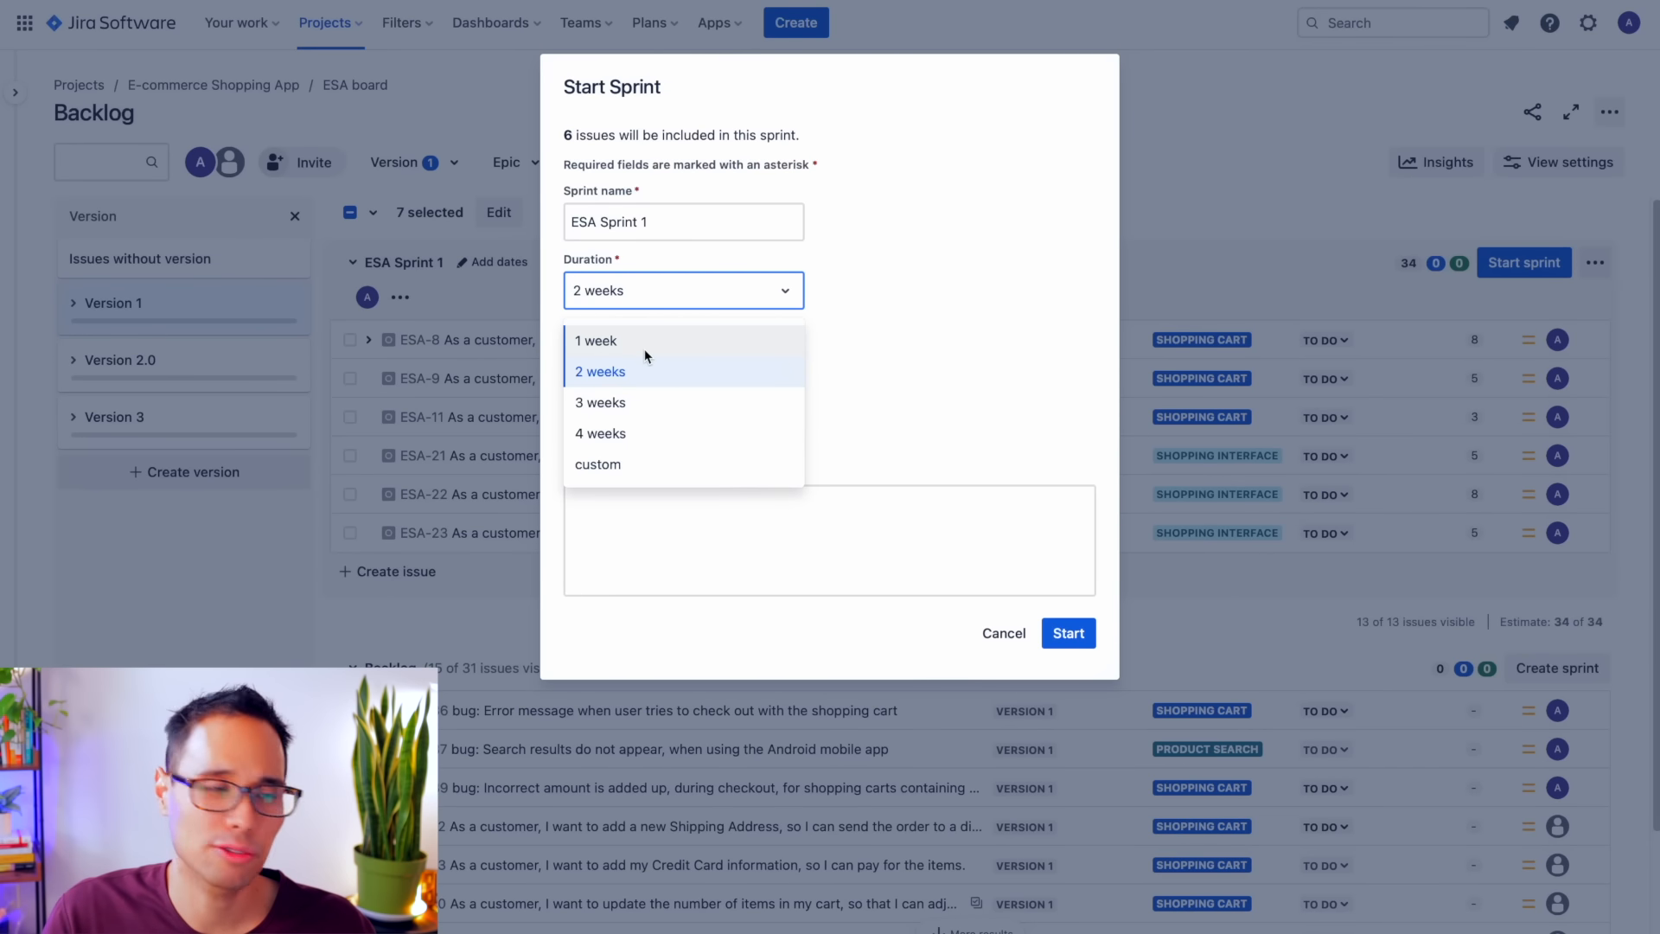
{"action": "left_click", "coordinate": [628, 464]}
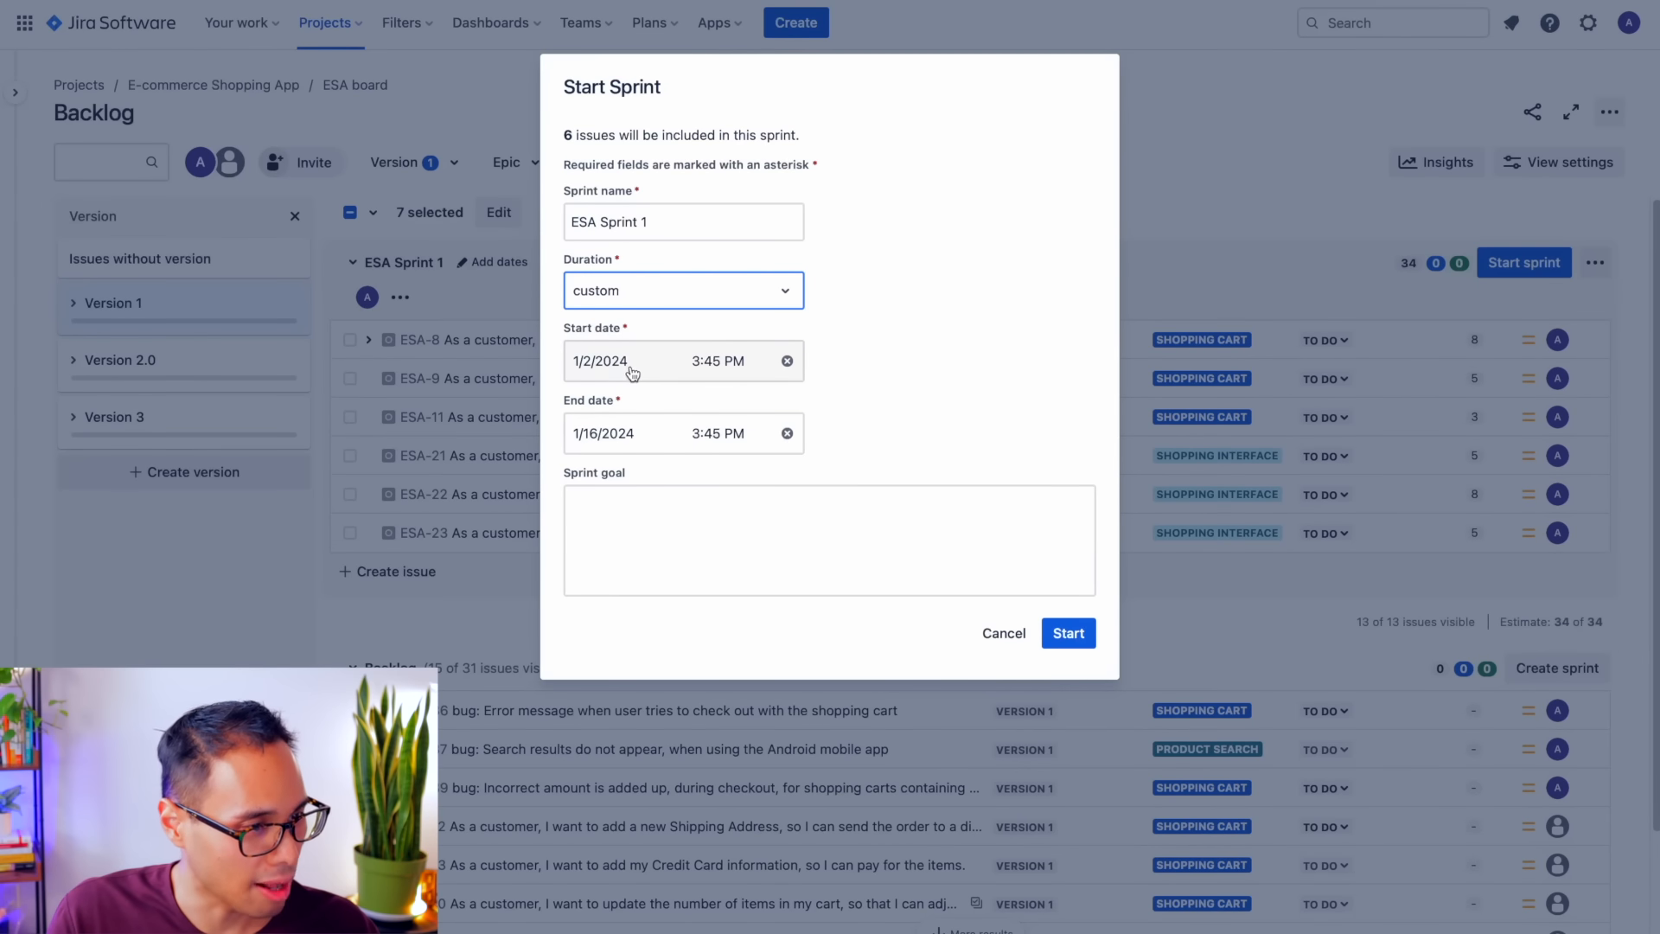
{"action": "left_click", "coordinate": [606, 363]}
{"action": "left_click", "coordinate": [638, 481]}
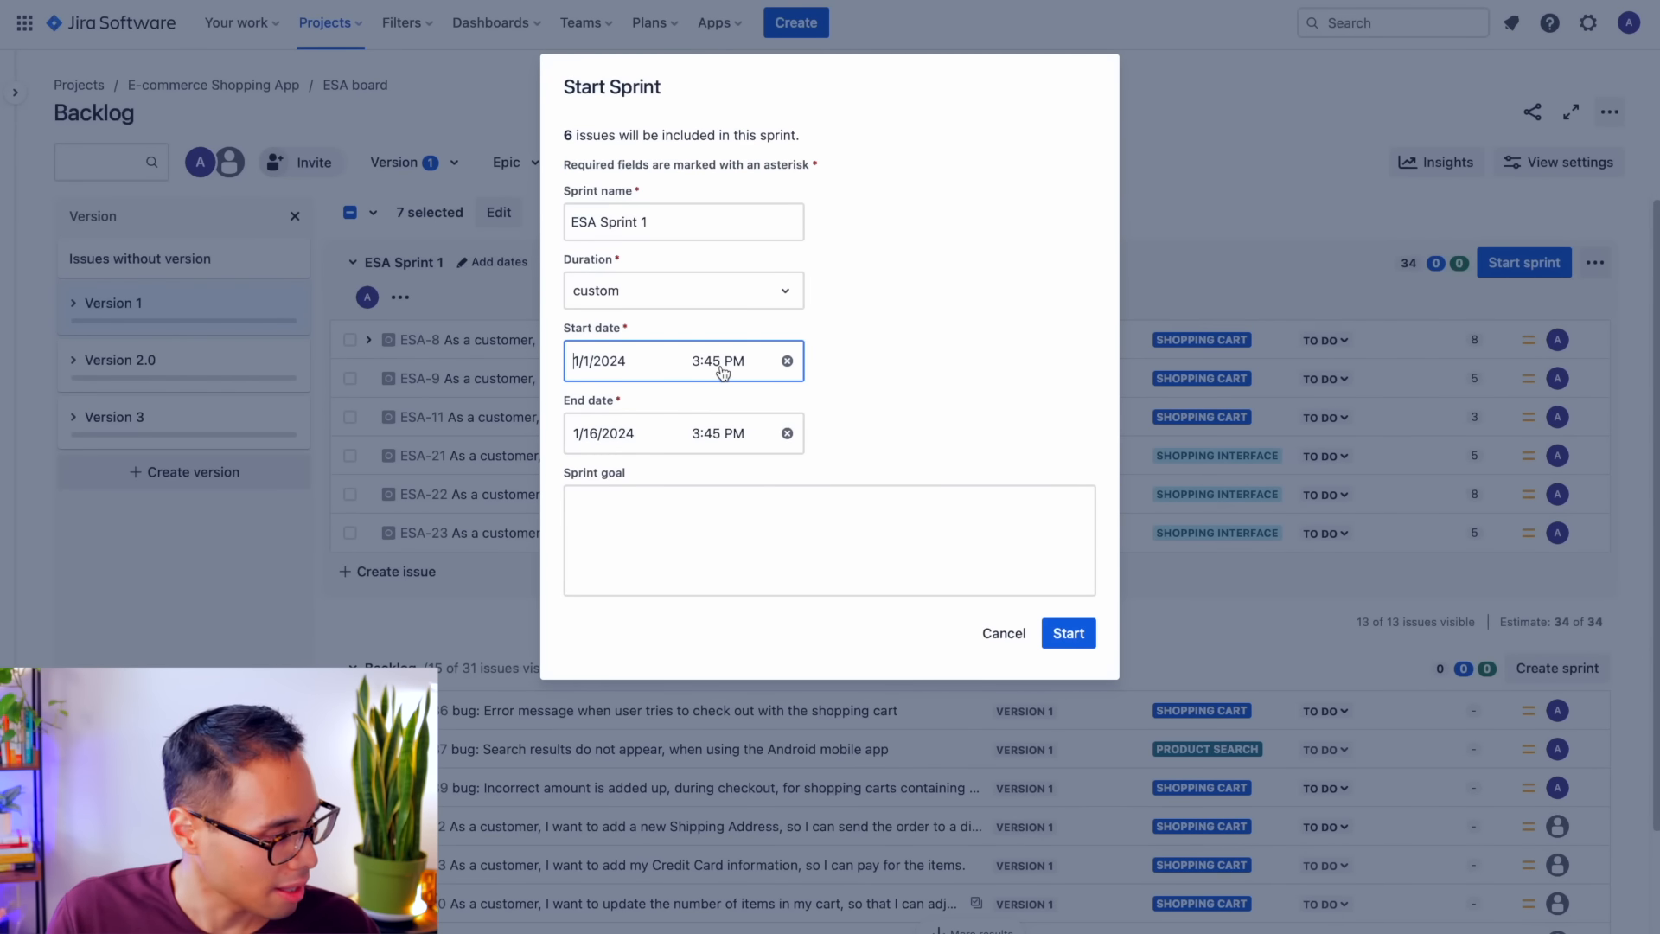
- Set the sprint's end to 1/1/2024 at 4:30 PM and its goal to "Create the checking out functionality in the software app"
{"action": "left_click", "coordinate": [608, 444]}
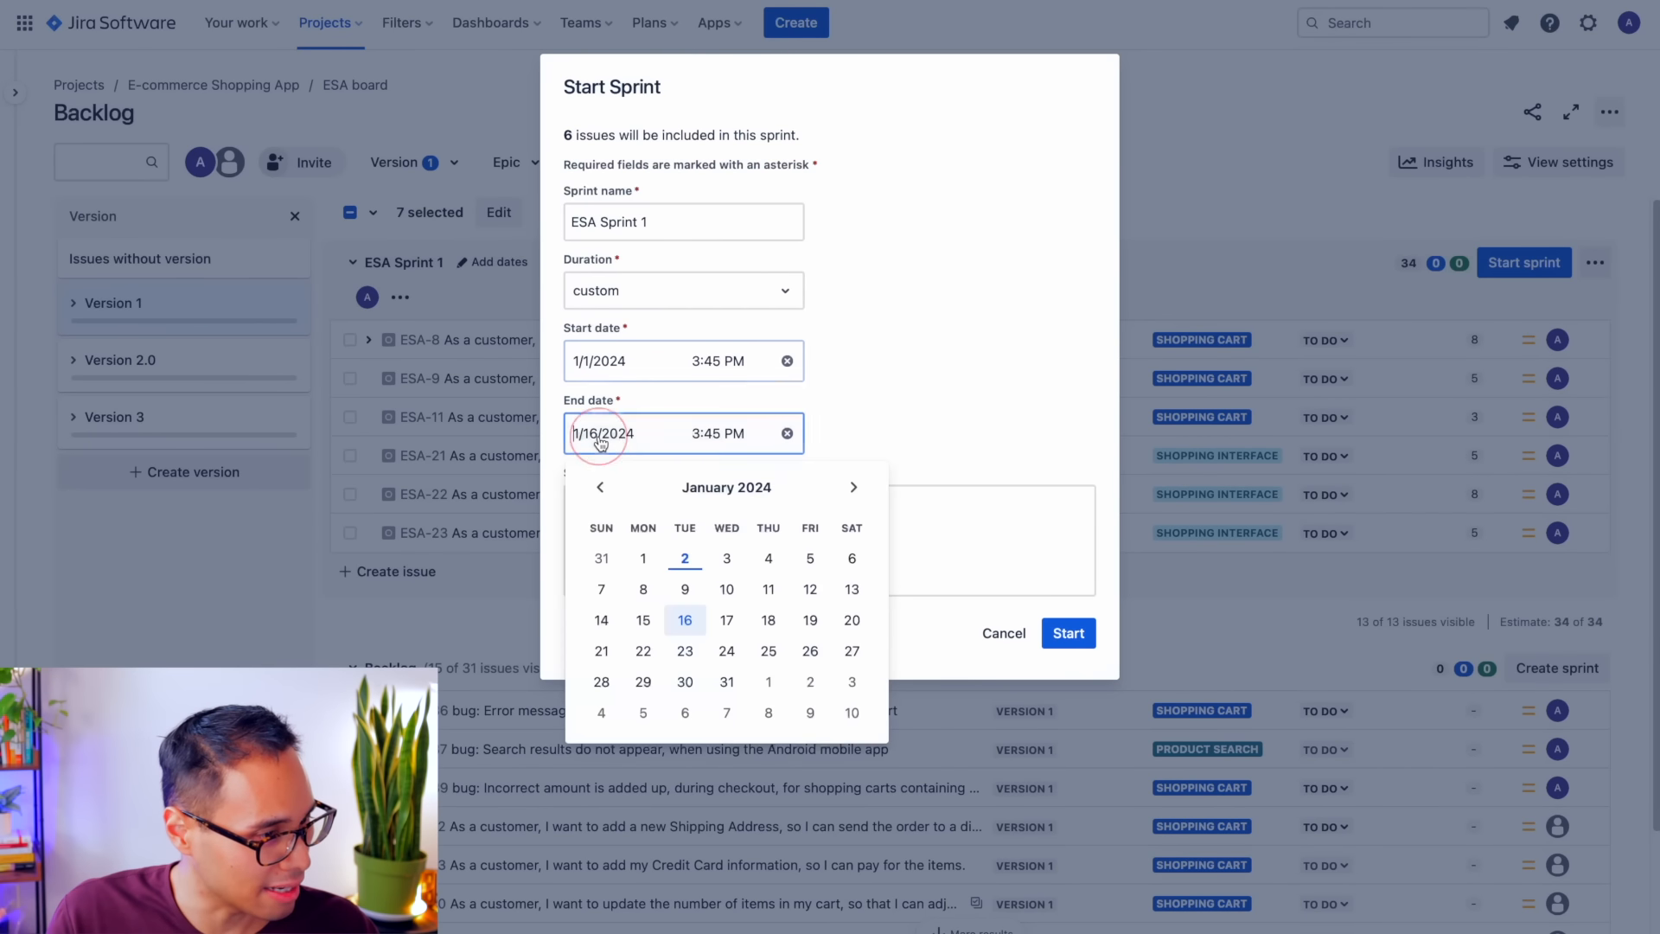
{"action": "left_click", "coordinate": [642, 558]}
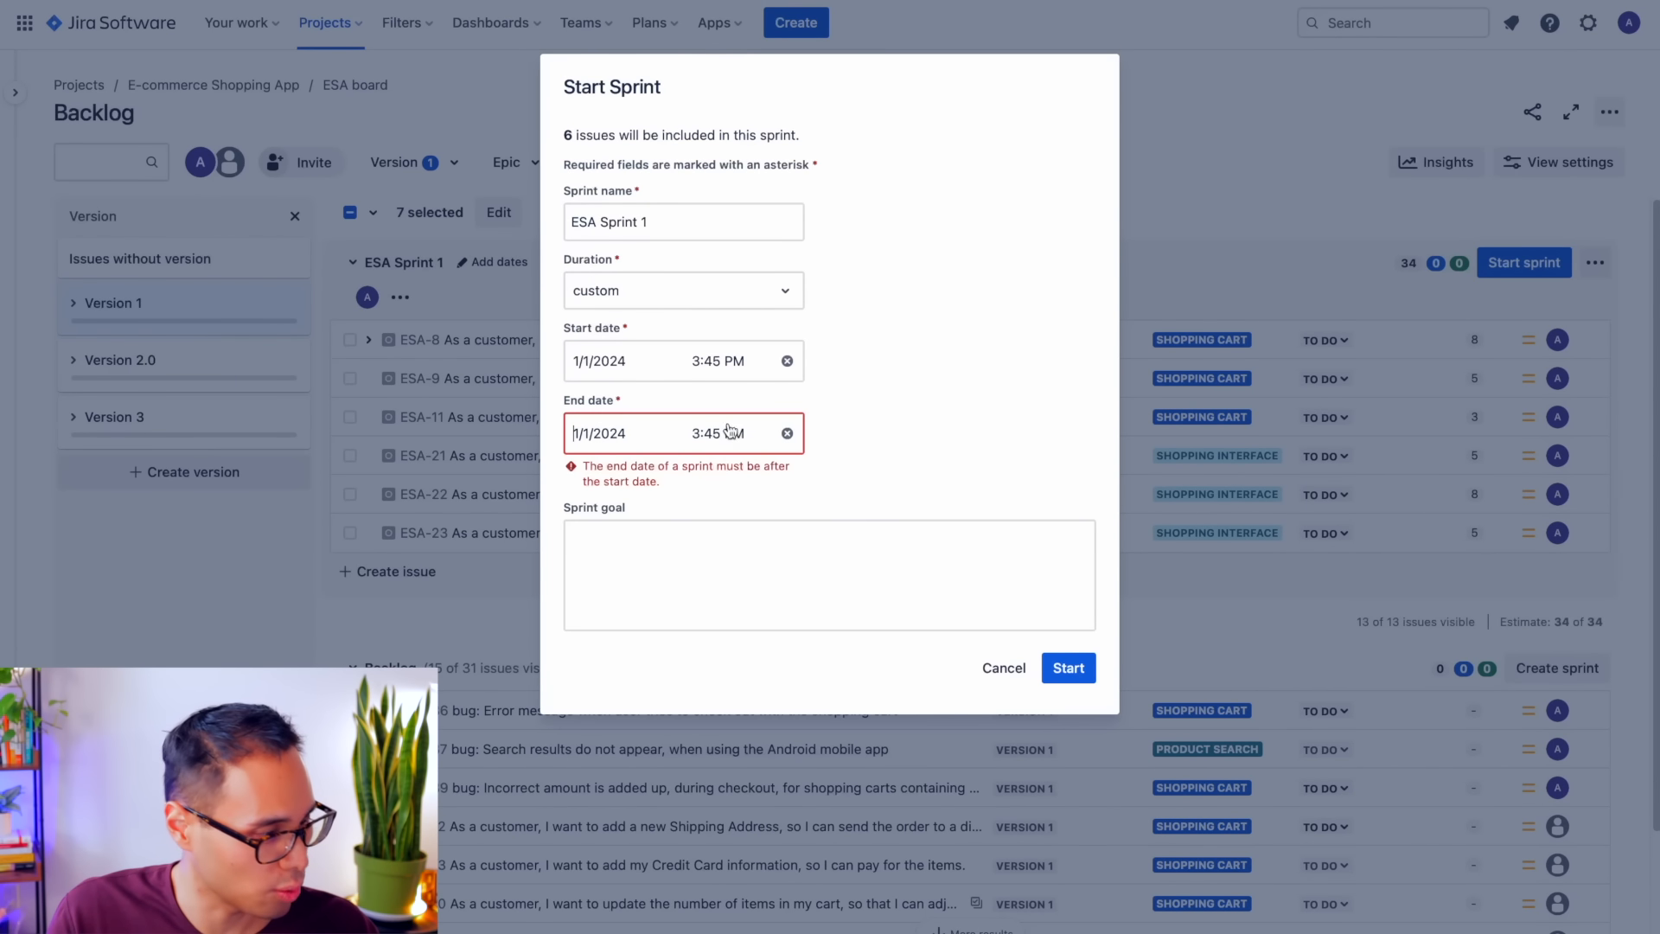
{"action": "left_click", "coordinate": [717, 439]}
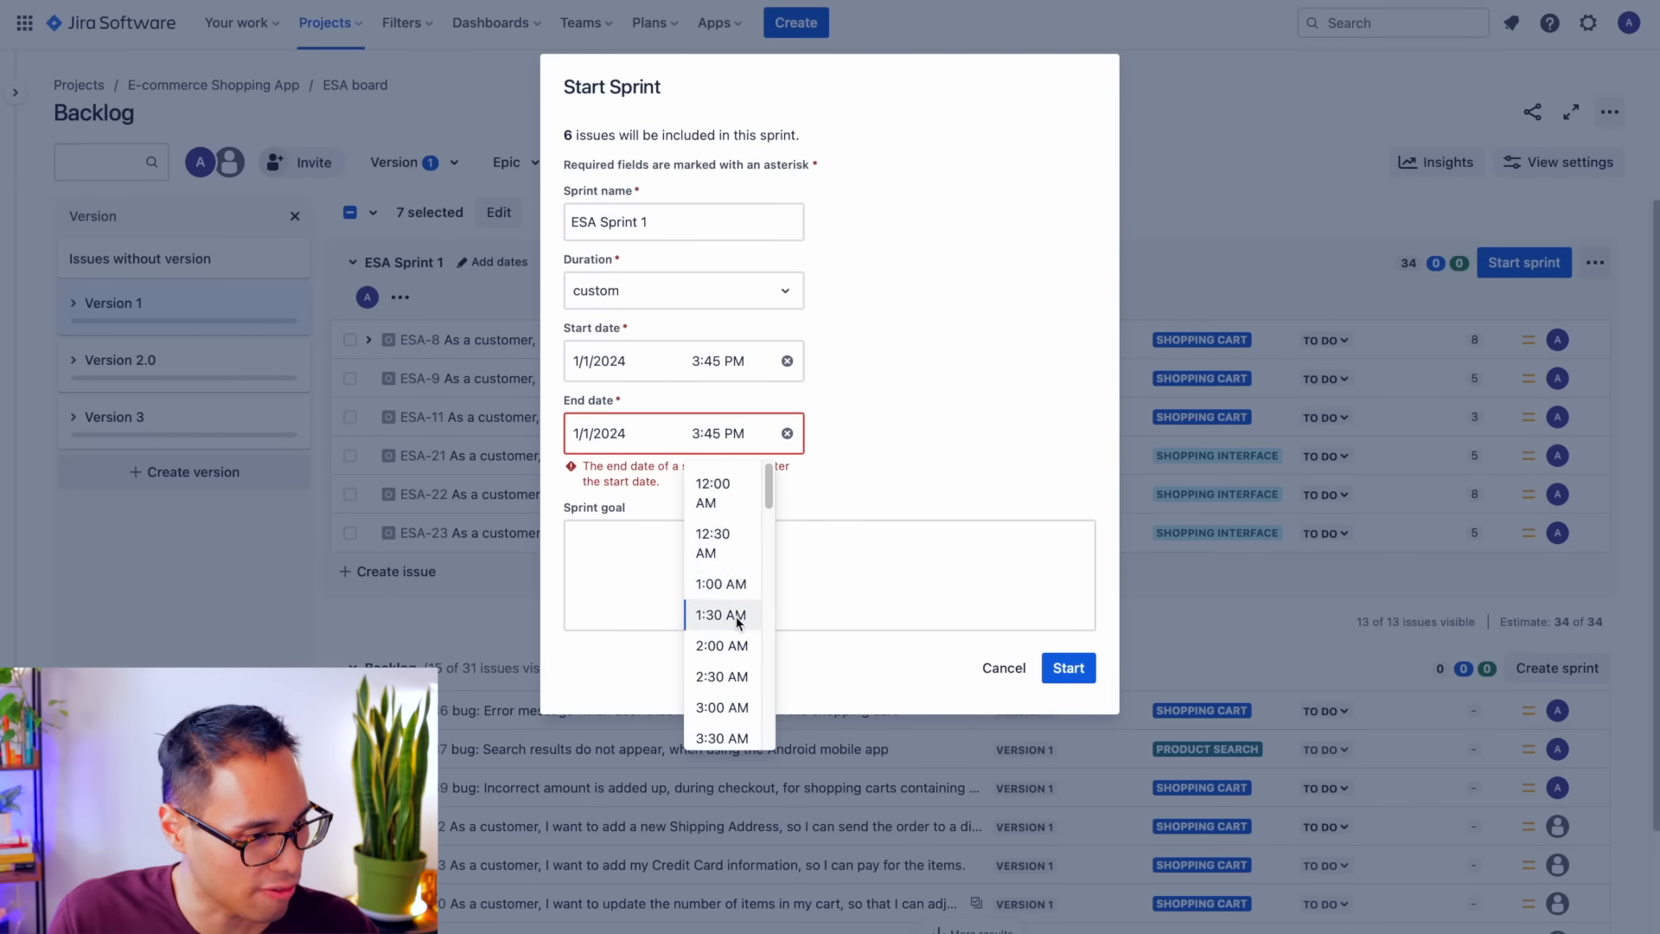
{"action": "scroll", "coordinate": [723, 596], "scroll_direction": "down", "scroll_amount": 10}
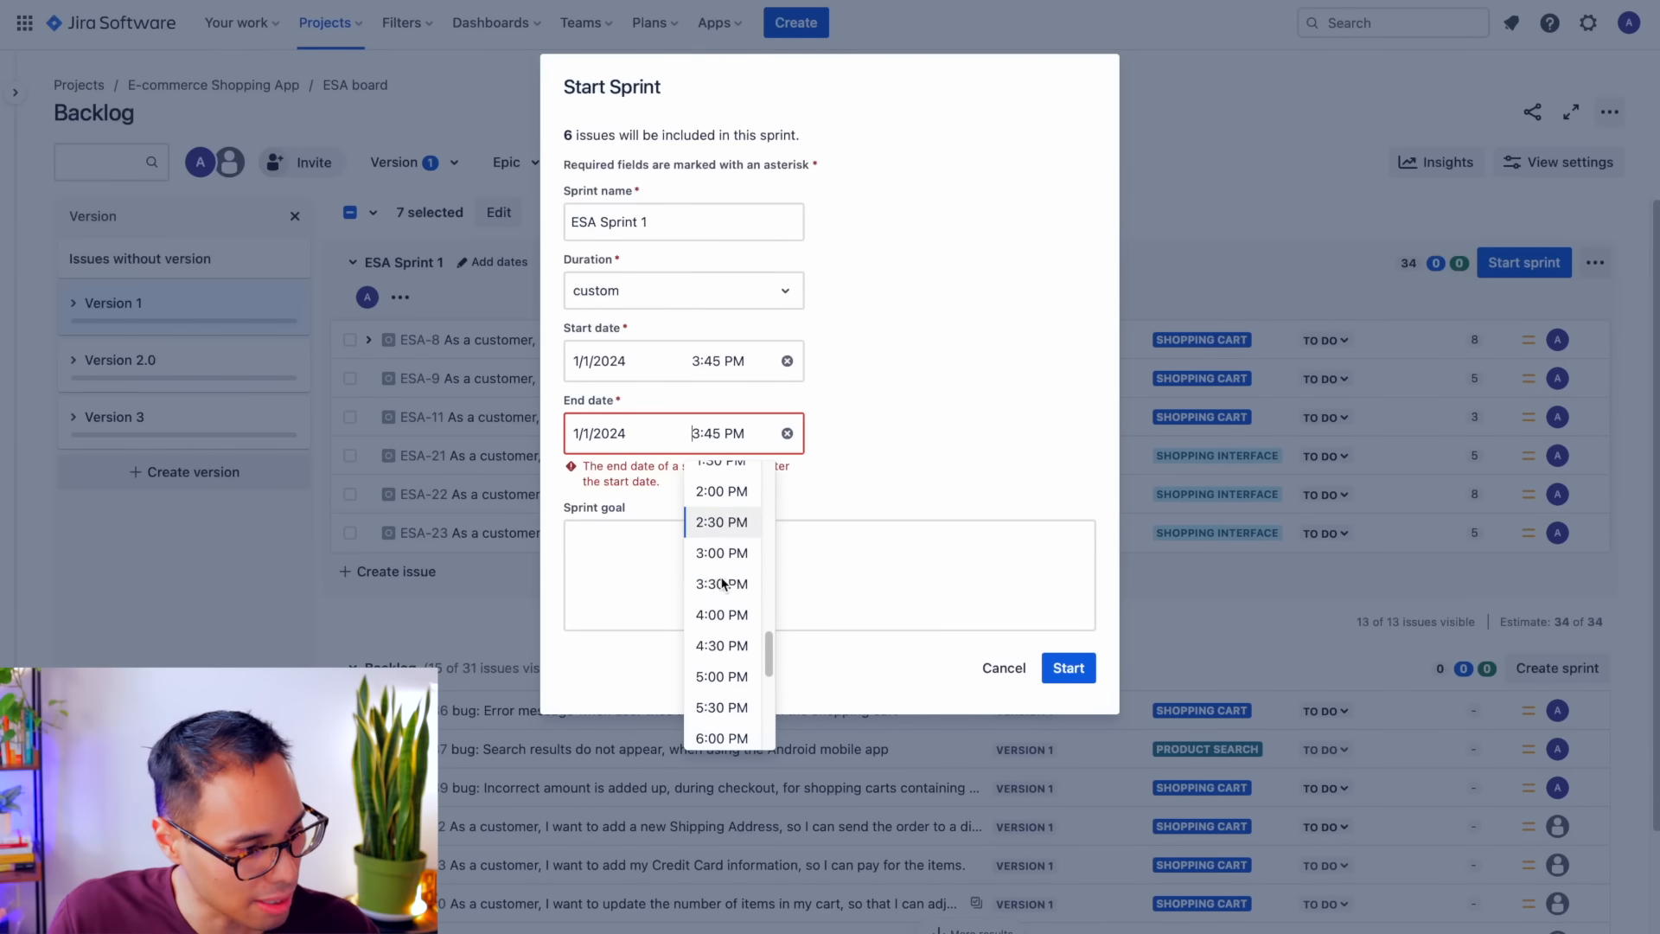
{"action": "left_click", "coordinate": [717, 645]}
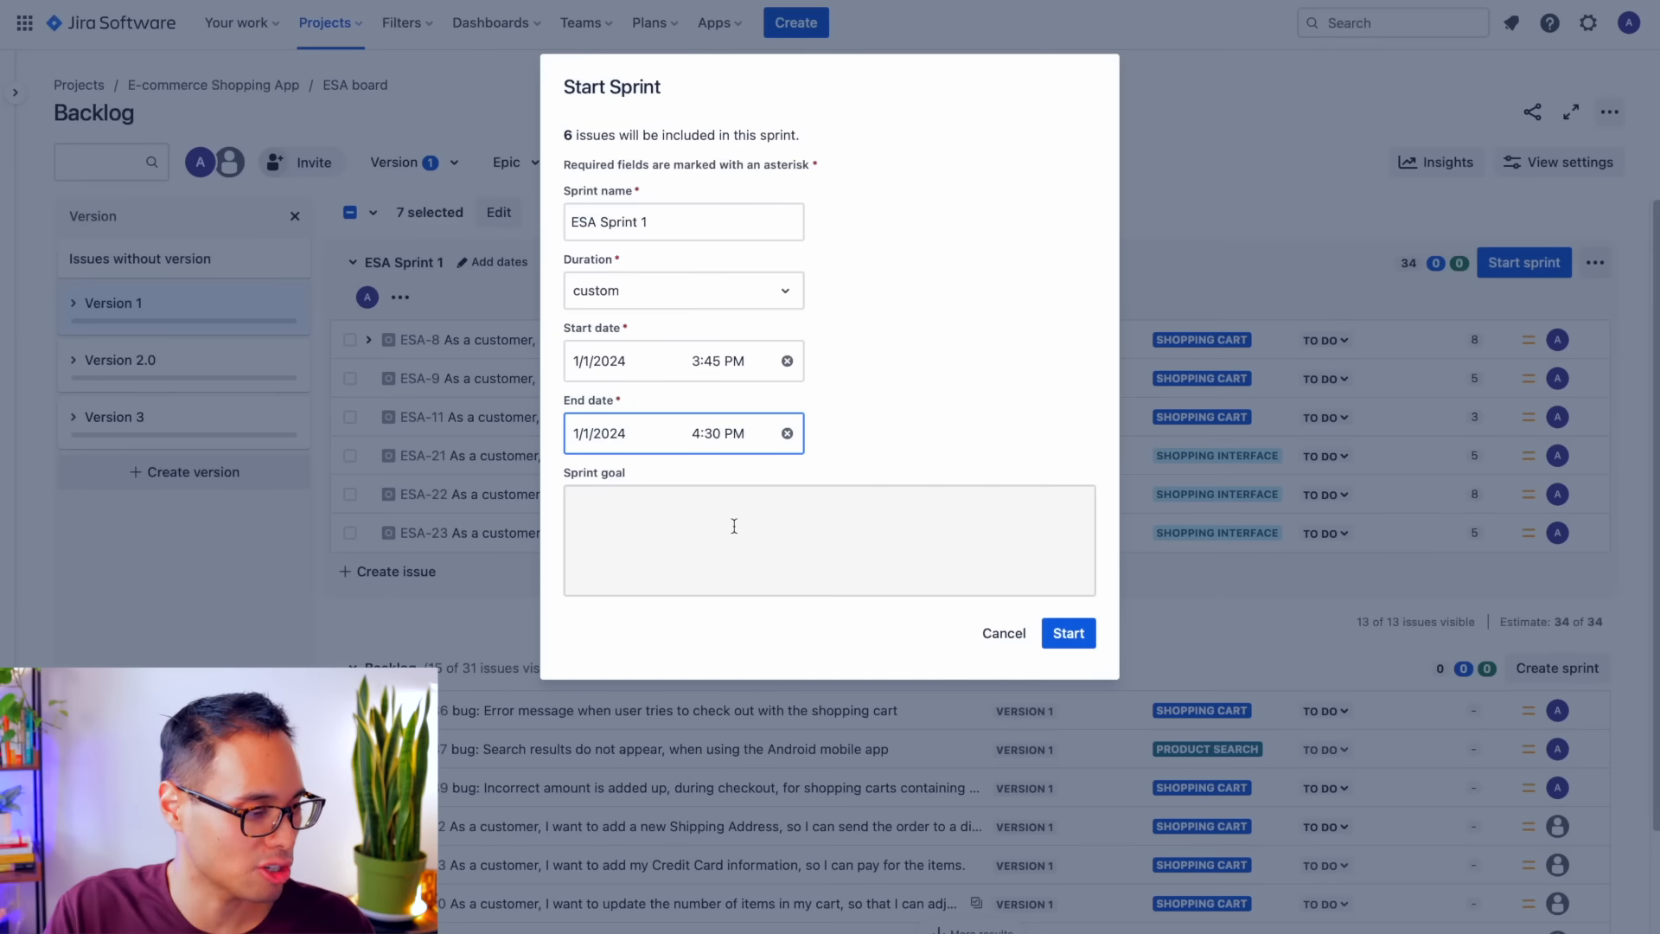
{"action": "left_click", "coordinate": [734, 526]}
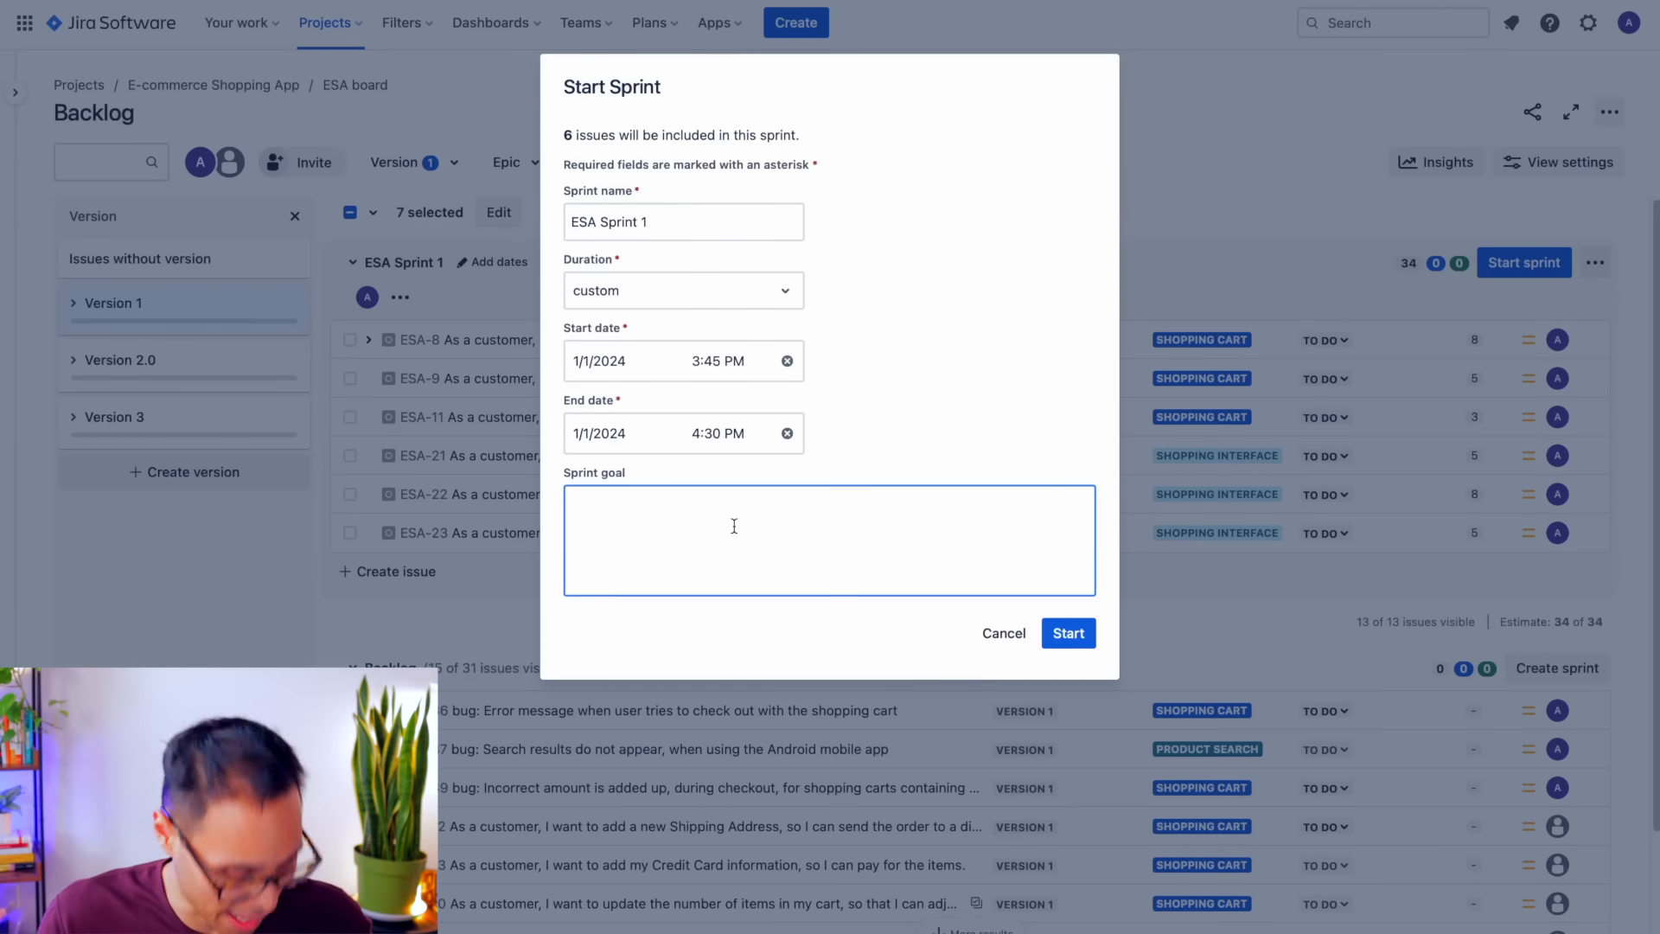
{"action": "type", "text": "Create the checking out functionality in the software app"}
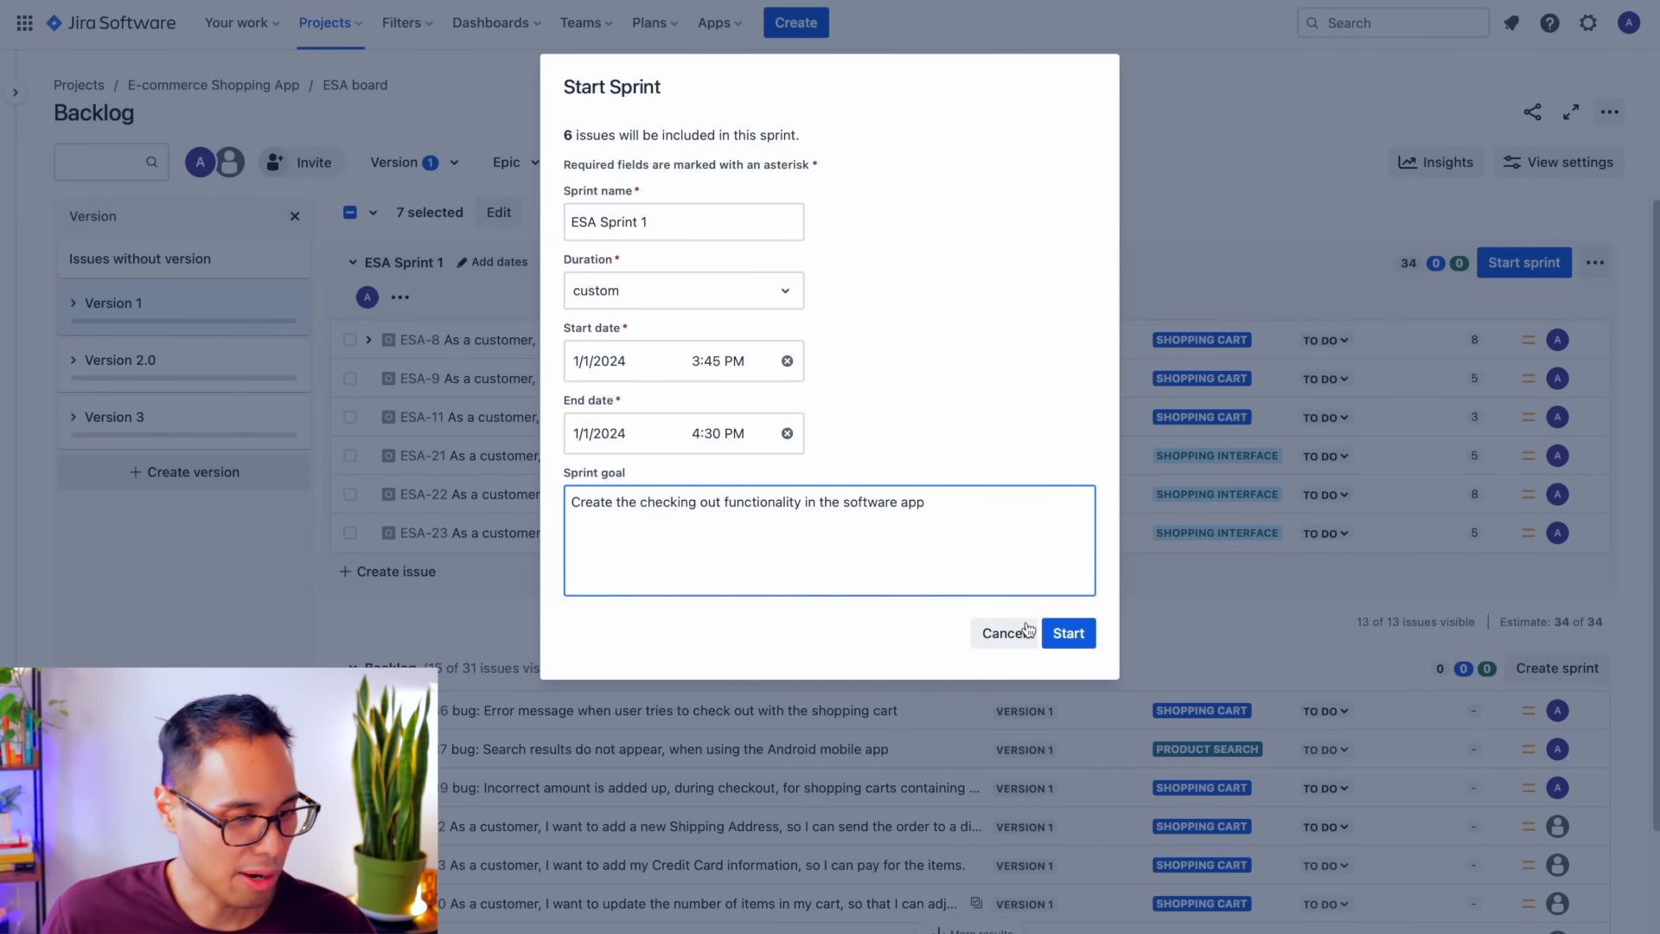
- Start ESA Sprint 1 with the entered dates and goal, and look through the issues on its board
{"action": "left_click", "coordinate": [1070, 637]}
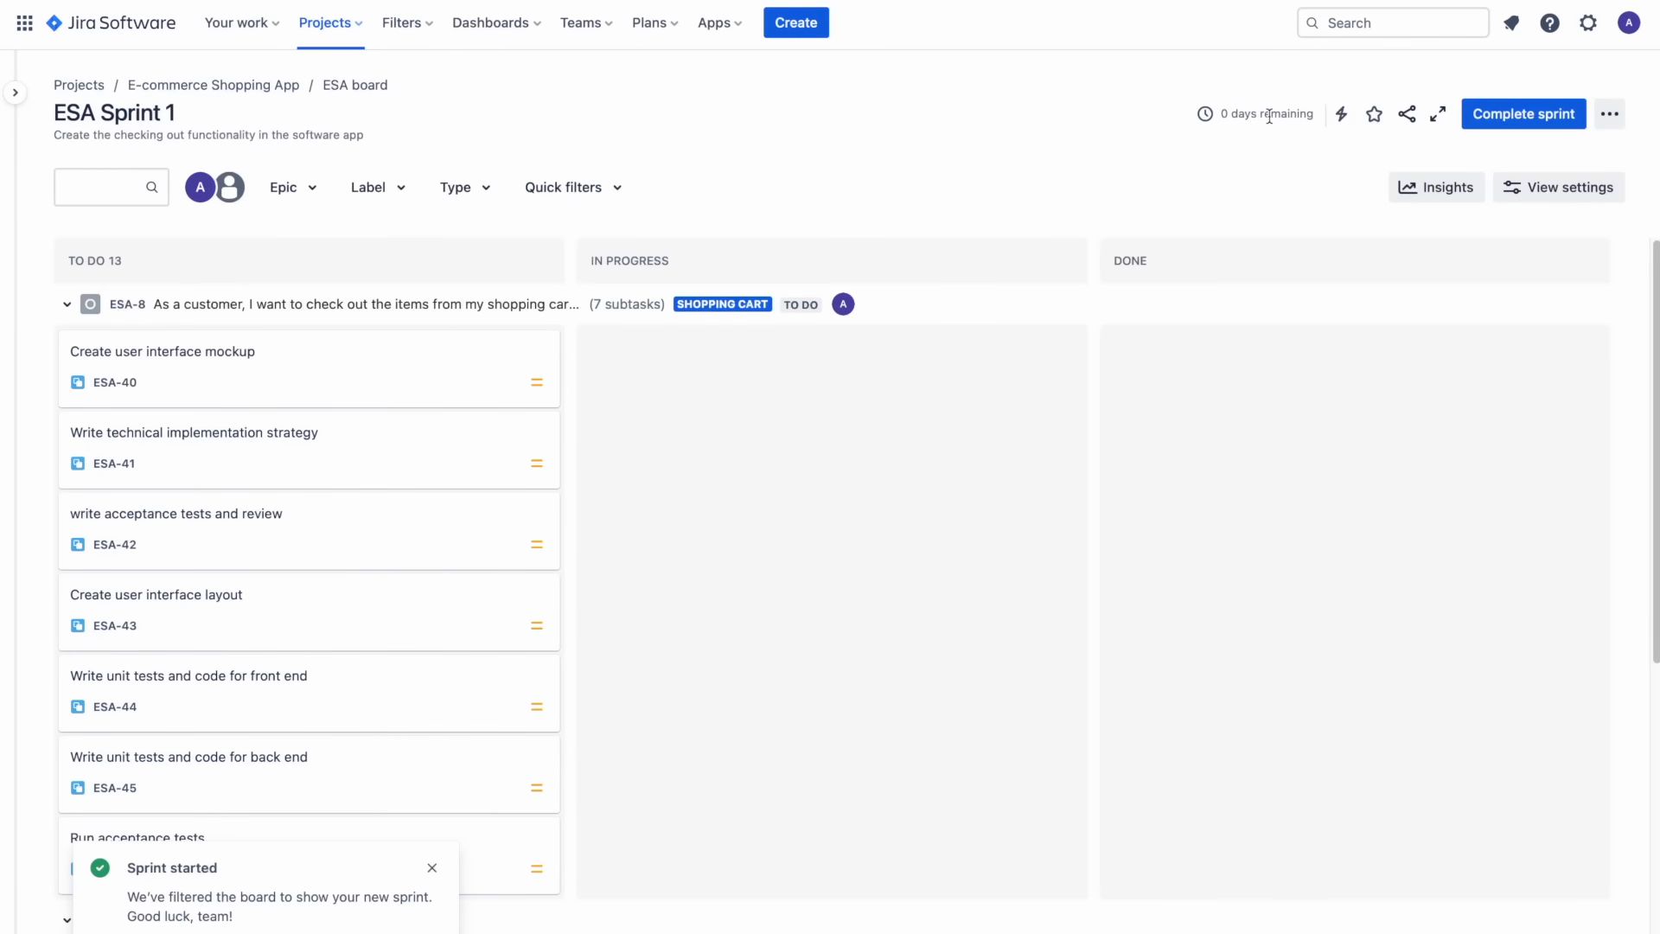
{"action": "mouse_move", "coordinate": [1236, 116]}
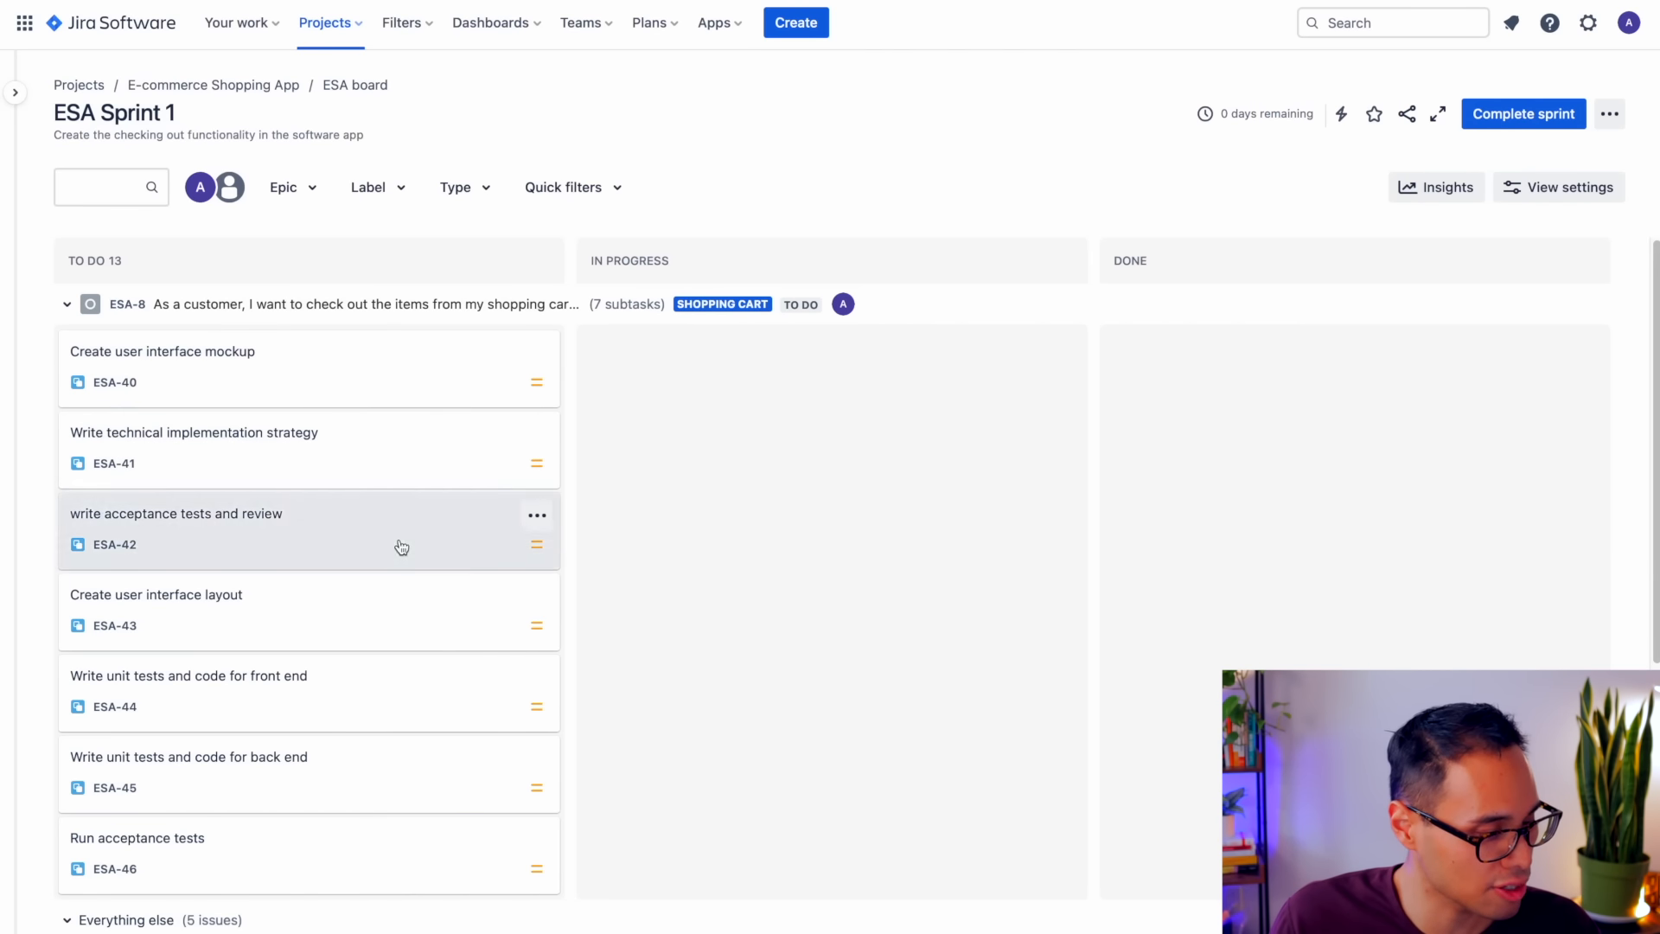
{"action": "scroll", "coordinate": [326, 519], "scroll_direction": "down", "scroll_amount": 3}
{"action": "scroll", "coordinate": [353, 625], "scroll_direction": "down", "scroll_amount": 5}
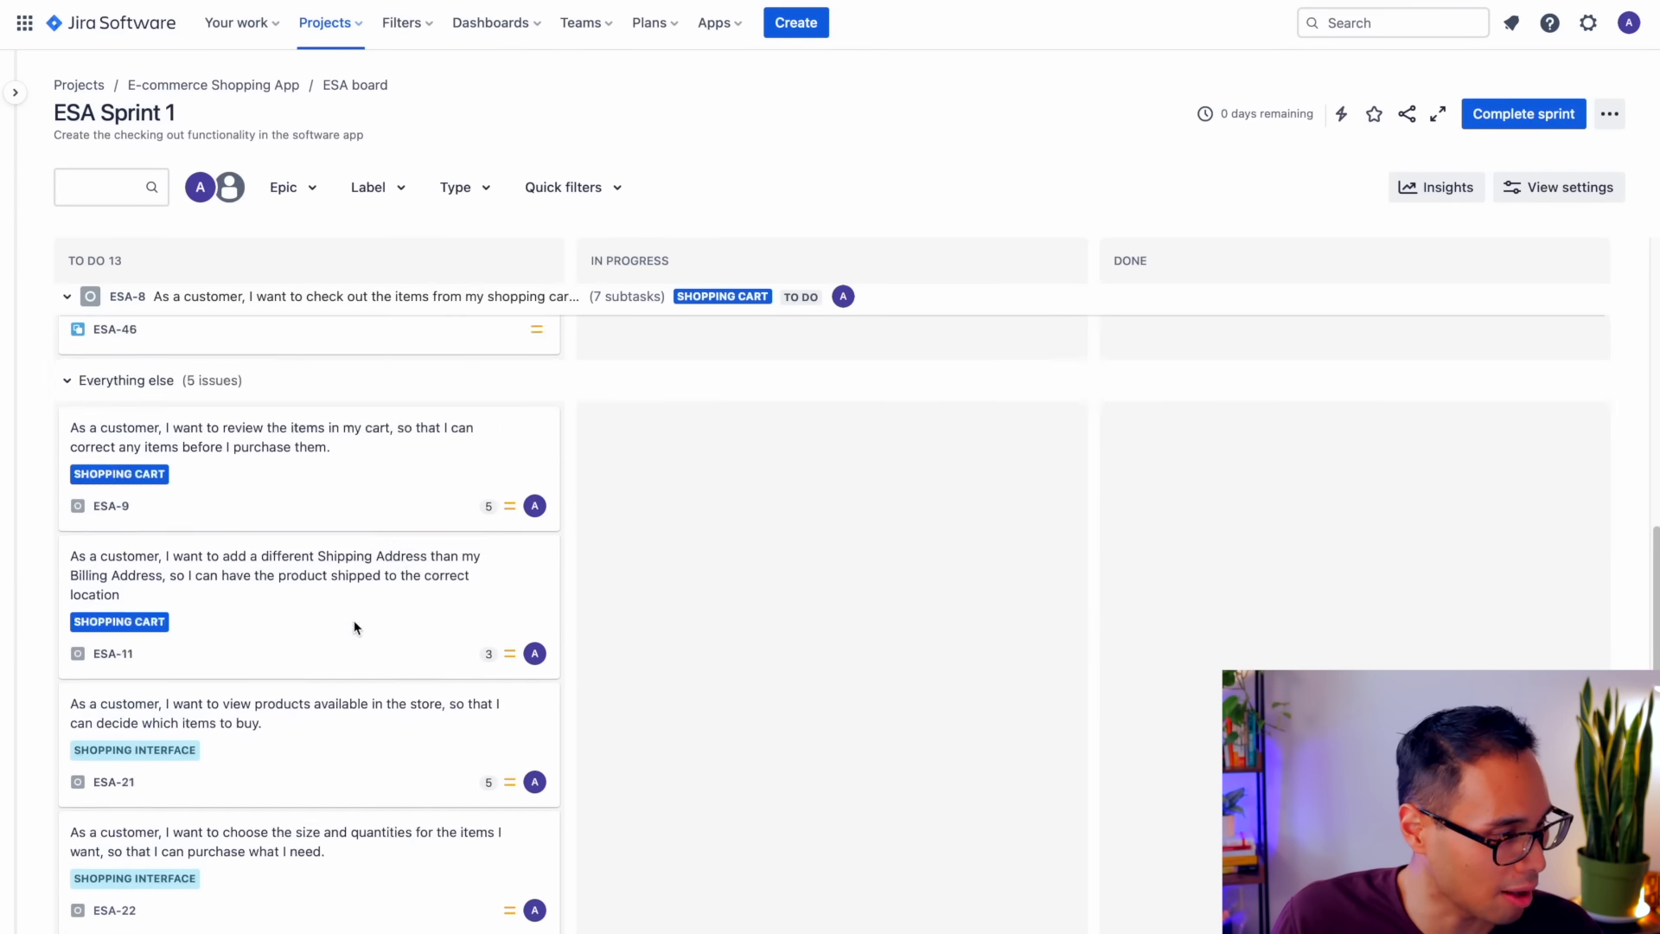
{"action": "scroll", "coordinate": [326, 696], "scroll_direction": "up", "scroll_amount": 3}
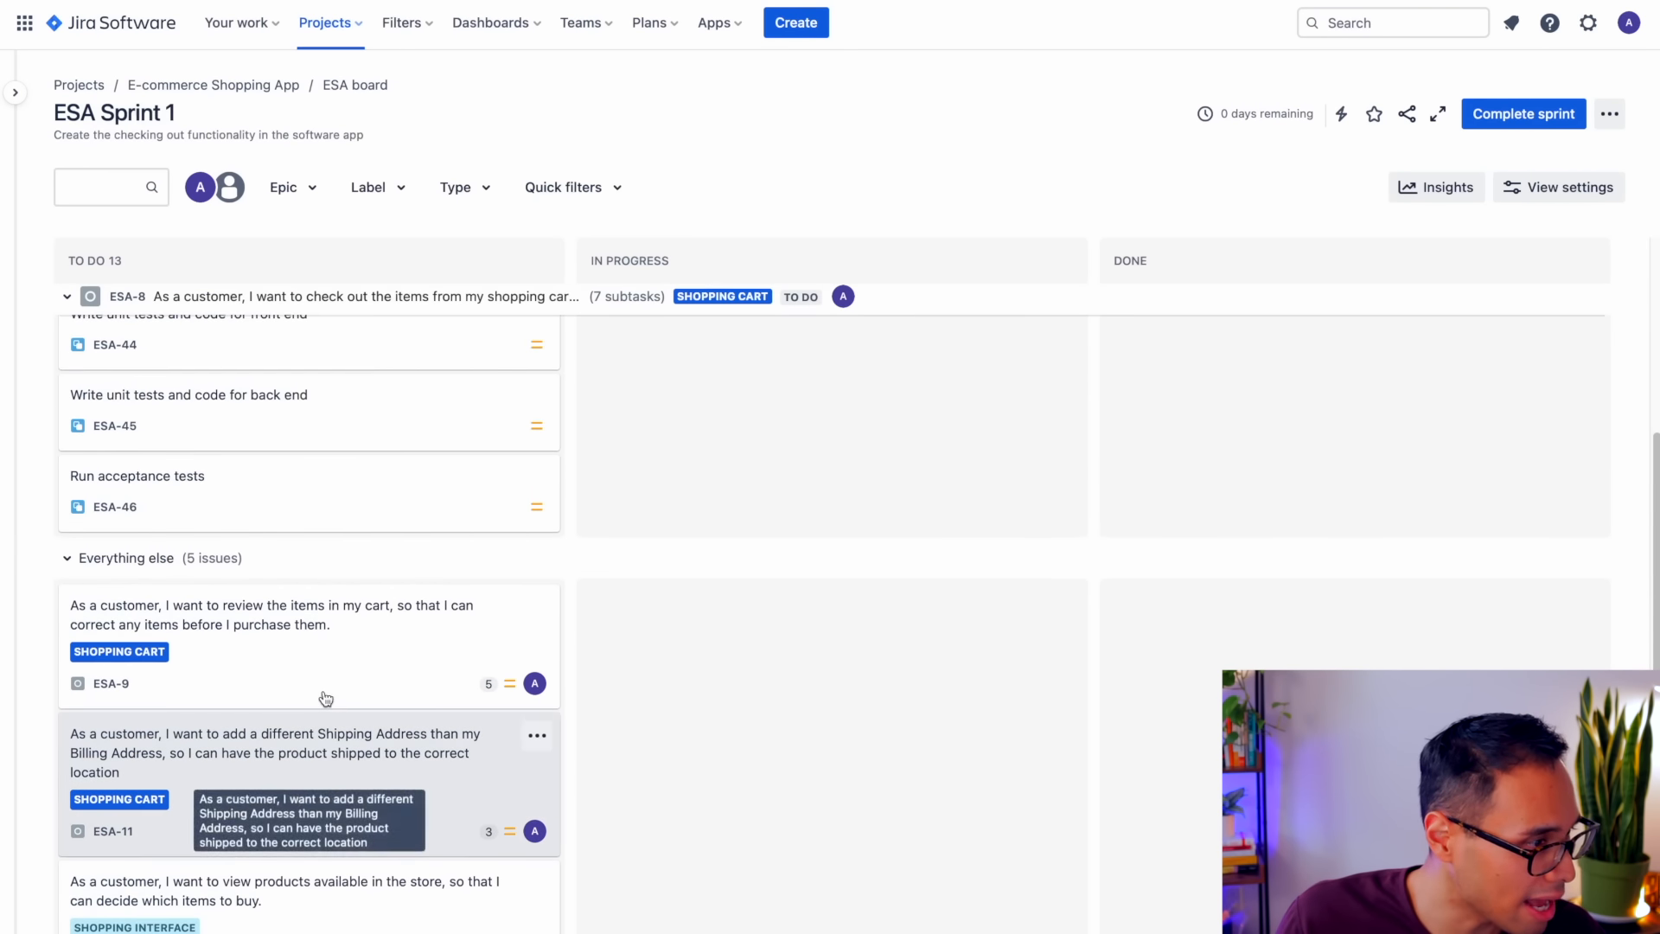
{"action": "scroll", "coordinate": [324, 696], "scroll_direction": "up", "scroll_amount": 5}
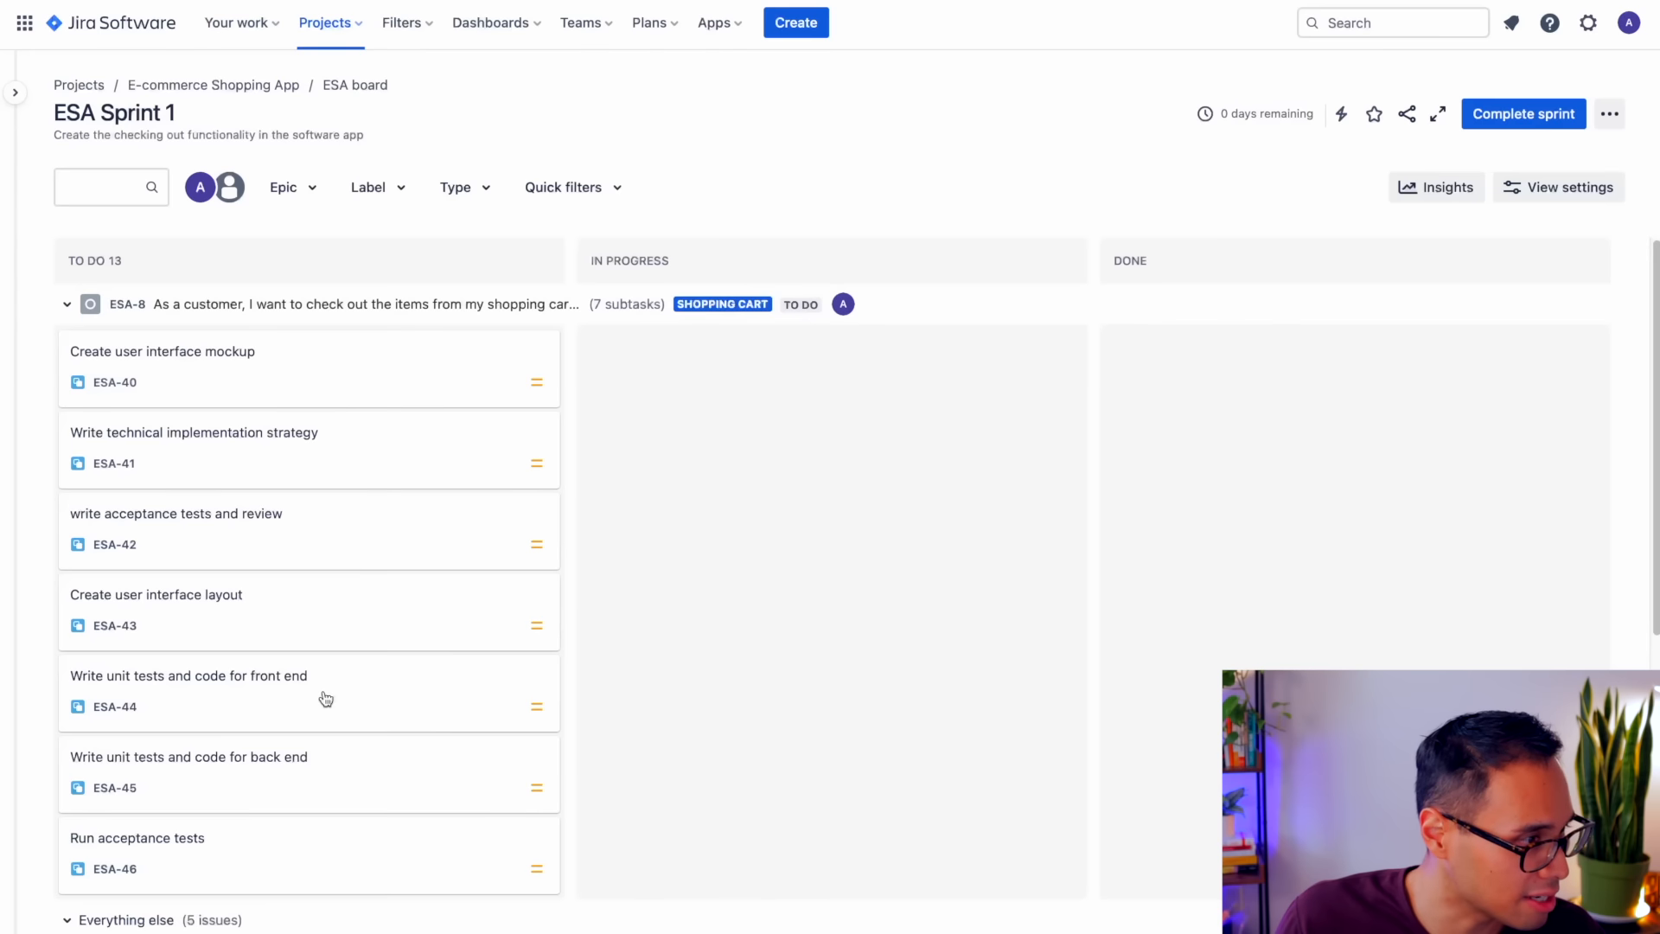
- Collapse and reopen the ESA-8 and Everything else swimlanes to examine the sprint's subtasks and remaining stories
{"action": "left_click", "coordinate": [67, 304]}
{"action": "left_click", "coordinate": [64, 345]}
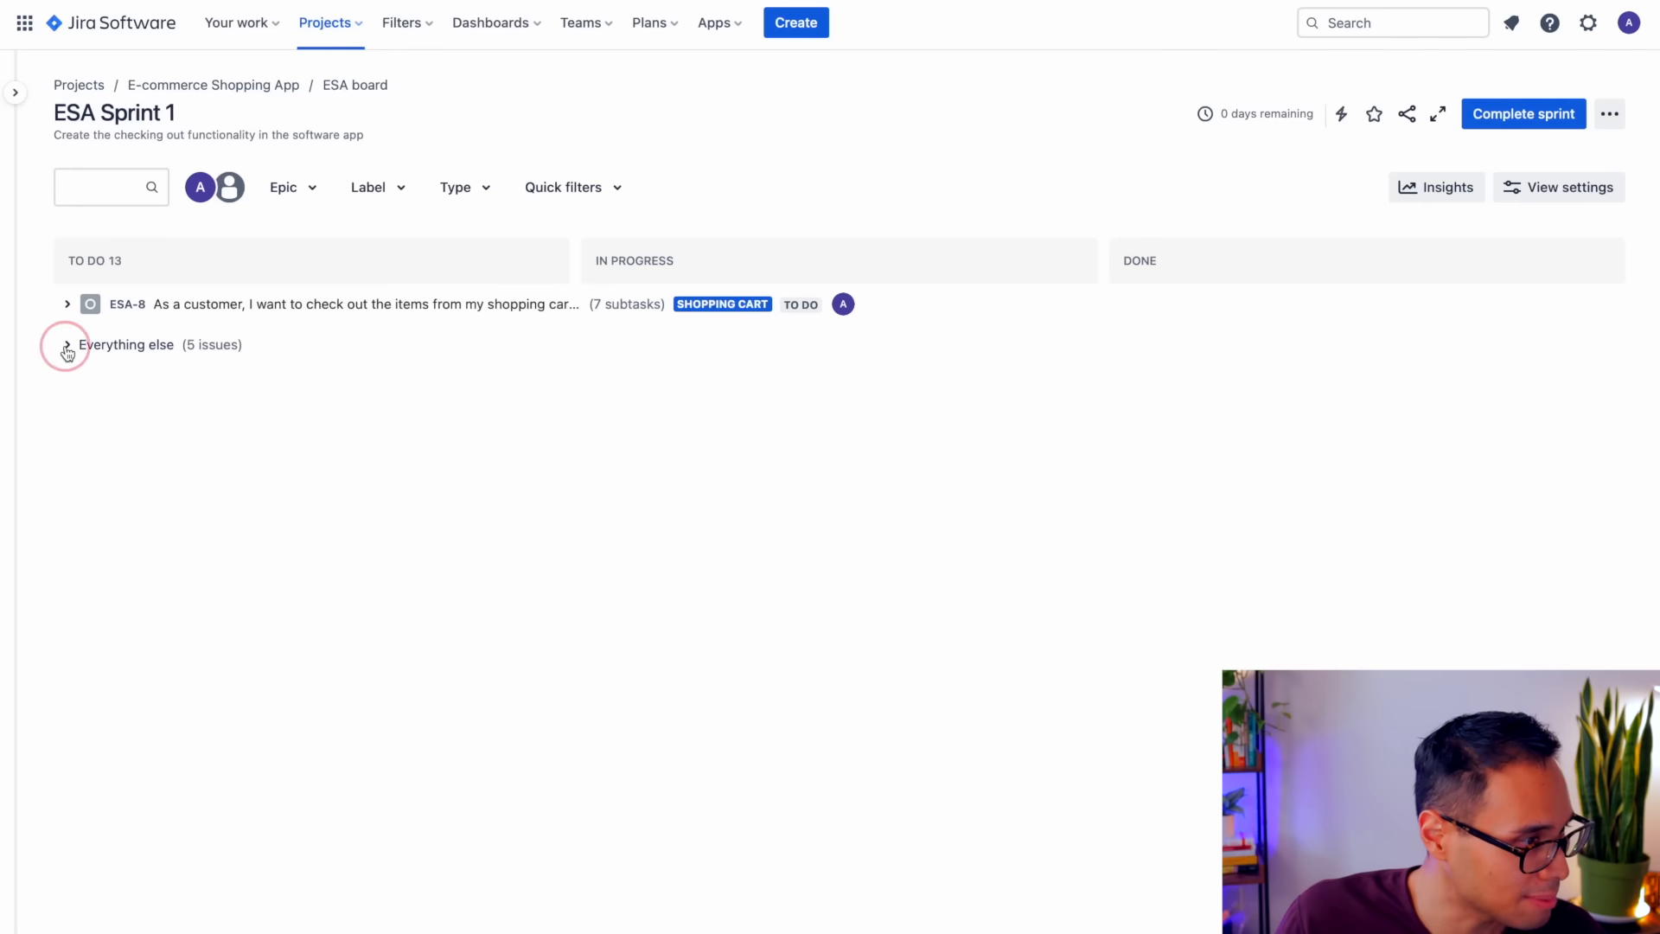
{"action": "left_click", "coordinate": [67, 346]}
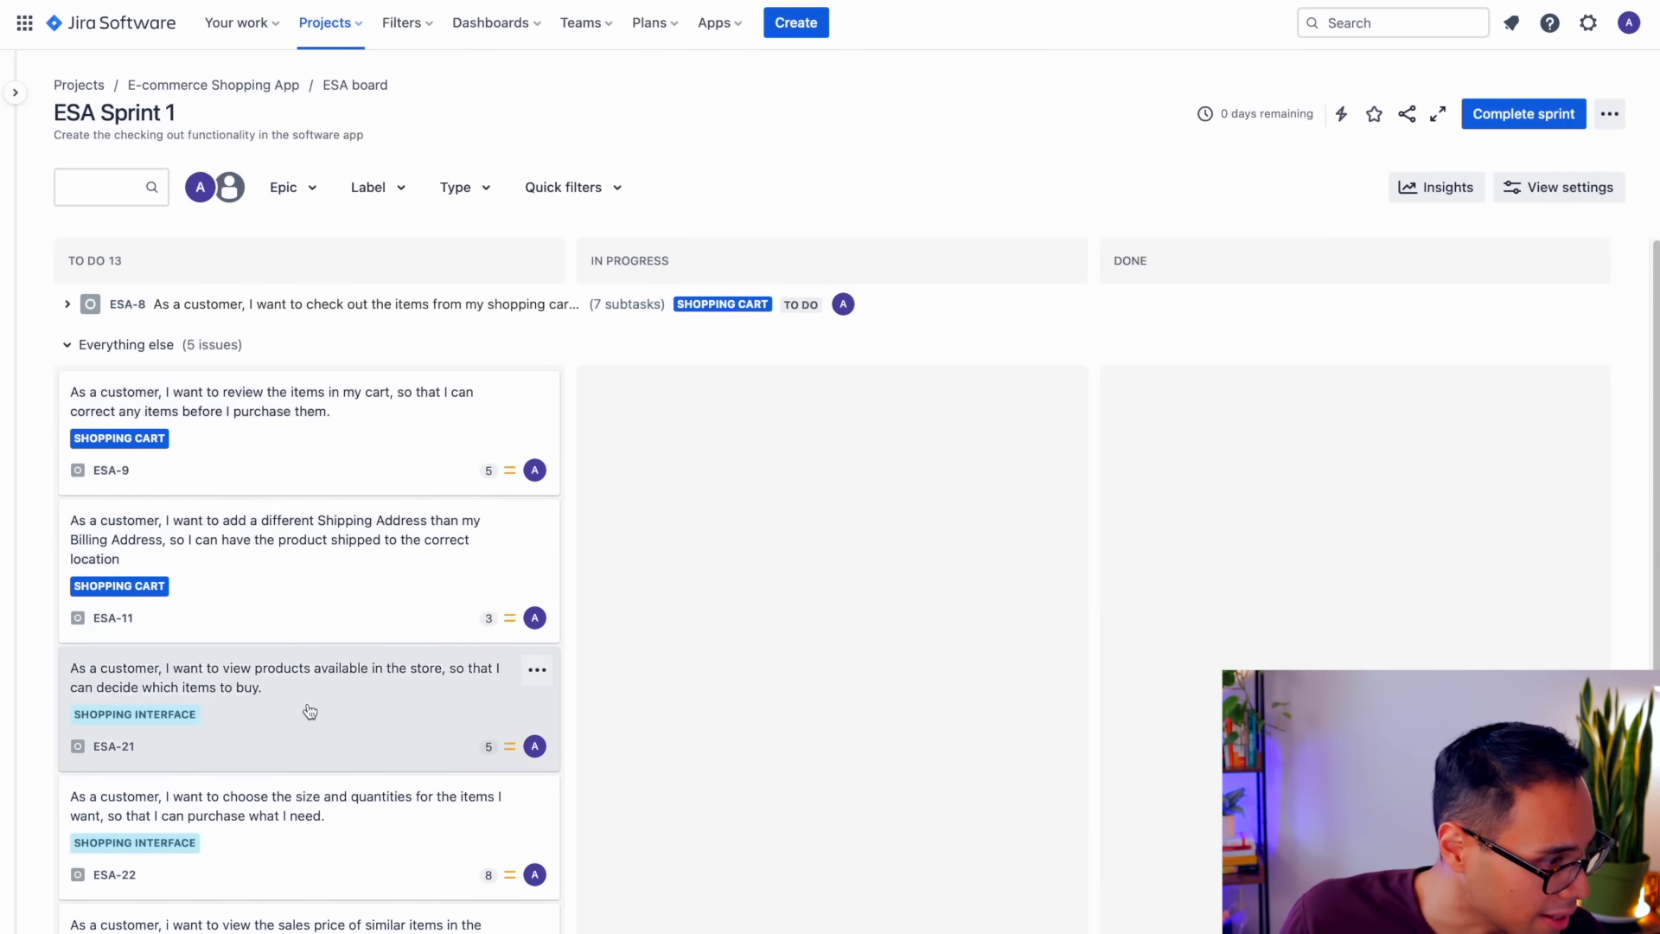
{"action": "scroll", "coordinate": [308, 709], "scroll_direction": "down", "scroll_amount": 1}
{"action": "scroll", "coordinate": [310, 710], "scroll_direction": "up", "scroll_amount": 1}
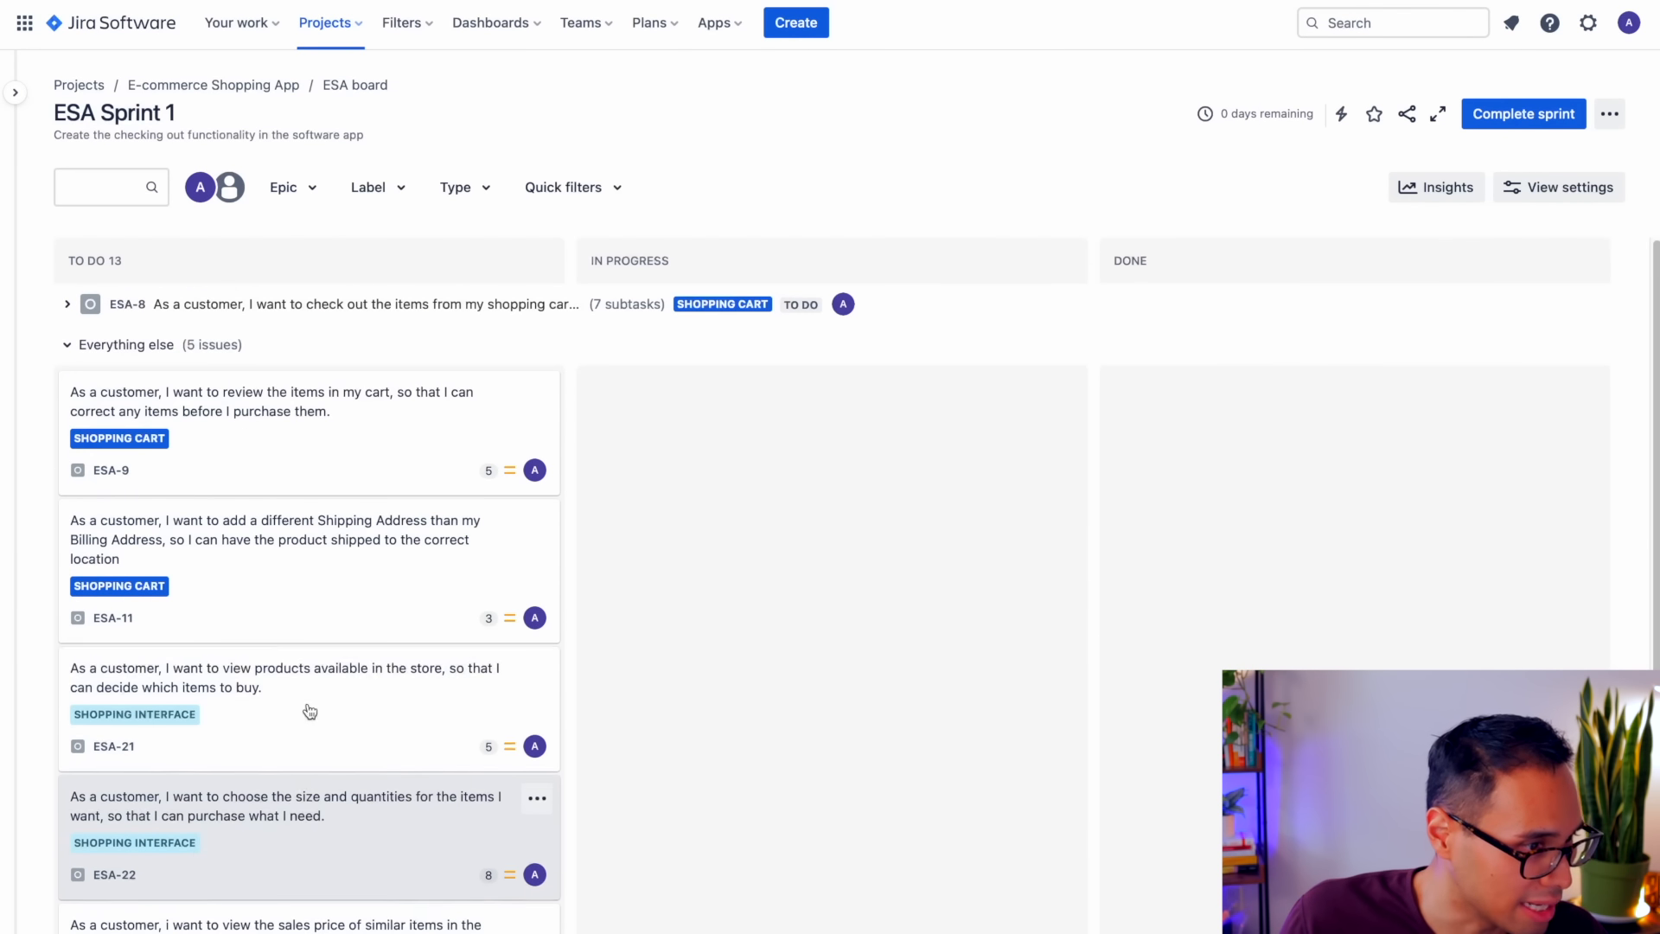
{"action": "left_click", "coordinate": [66, 303]}
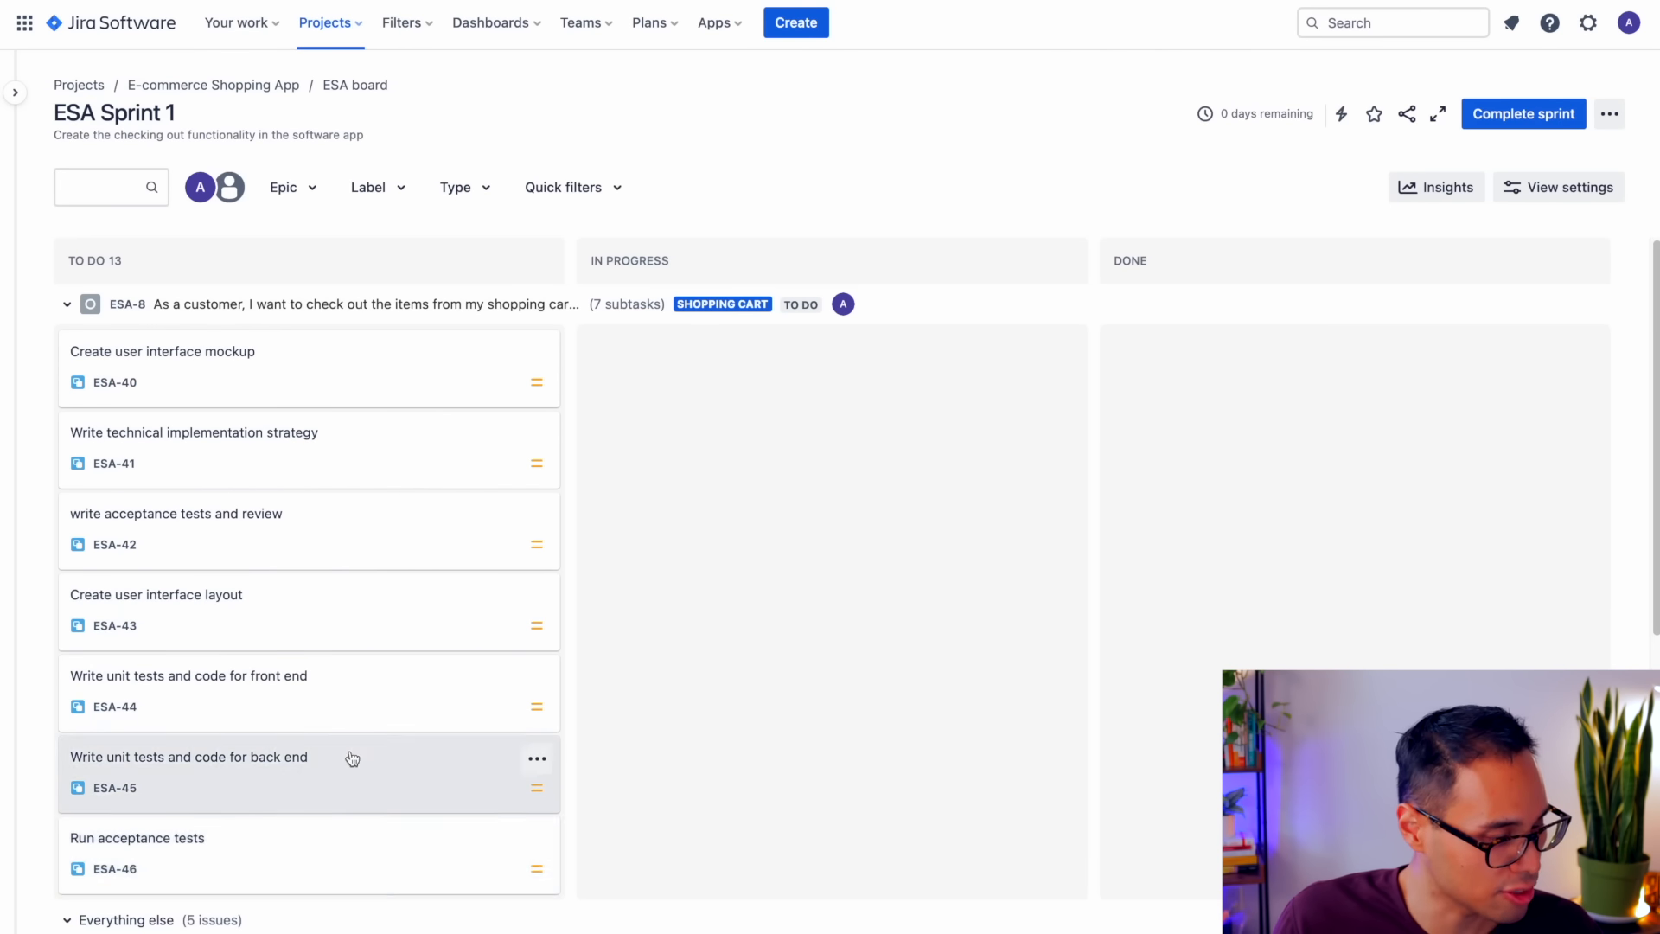
{"action": "scroll", "coordinate": [352, 759], "scroll_direction": "down", "scroll_amount": 5}
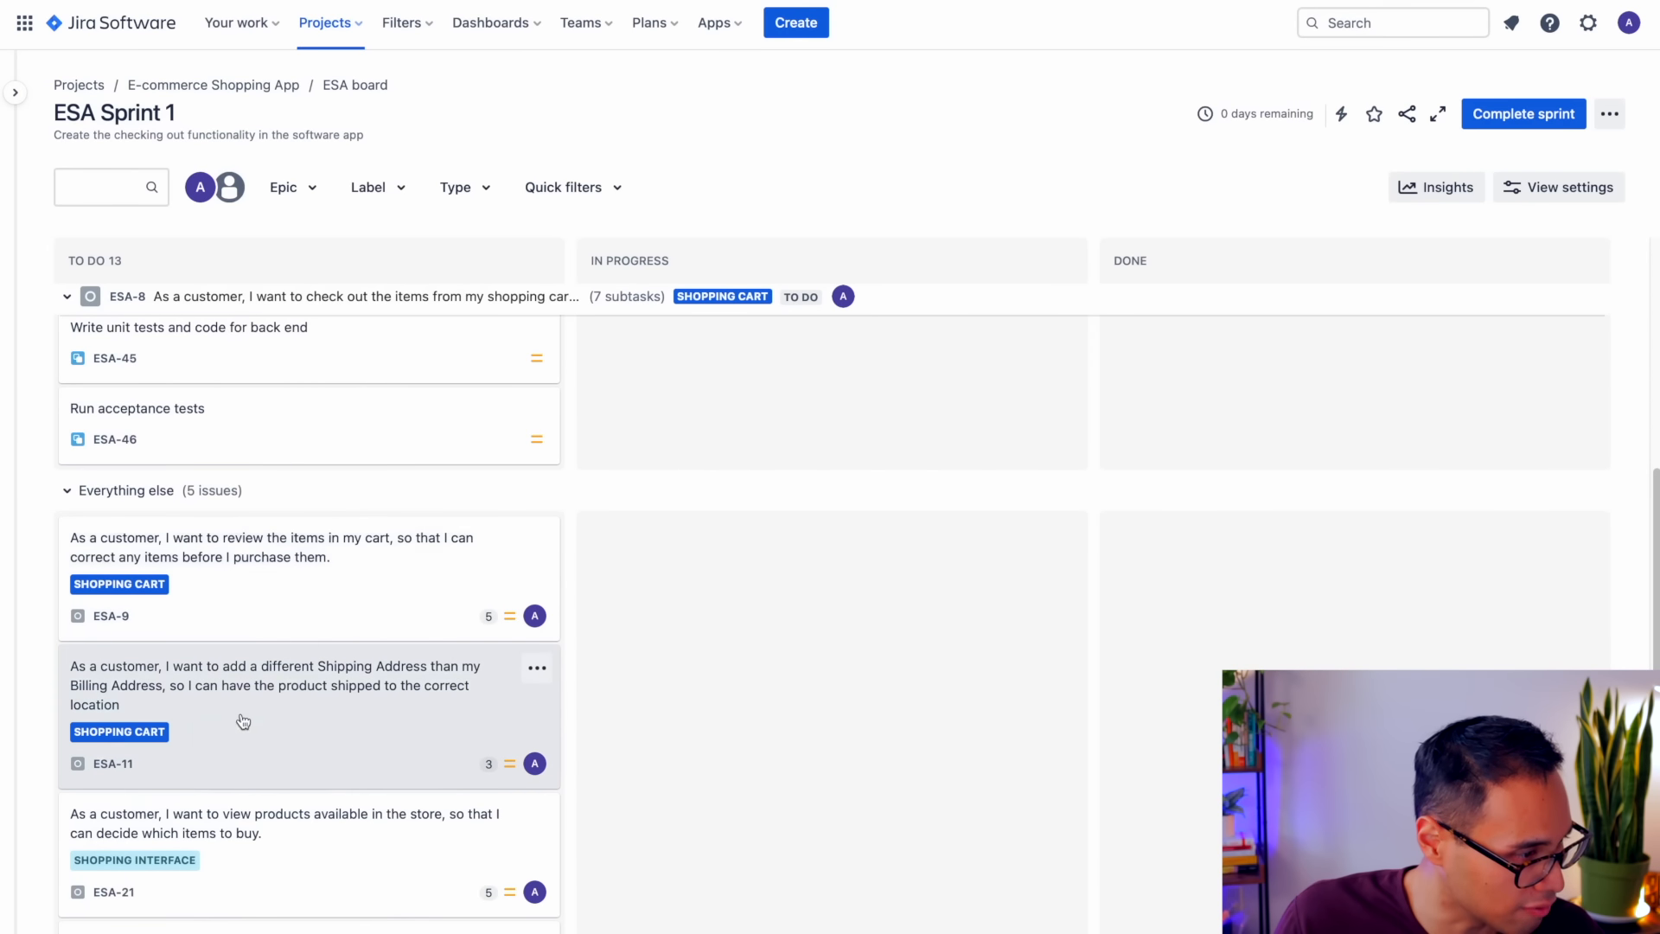
{"action": "scroll", "coordinate": [290, 821], "scroll_direction": "up", "scroll_amount": 5}
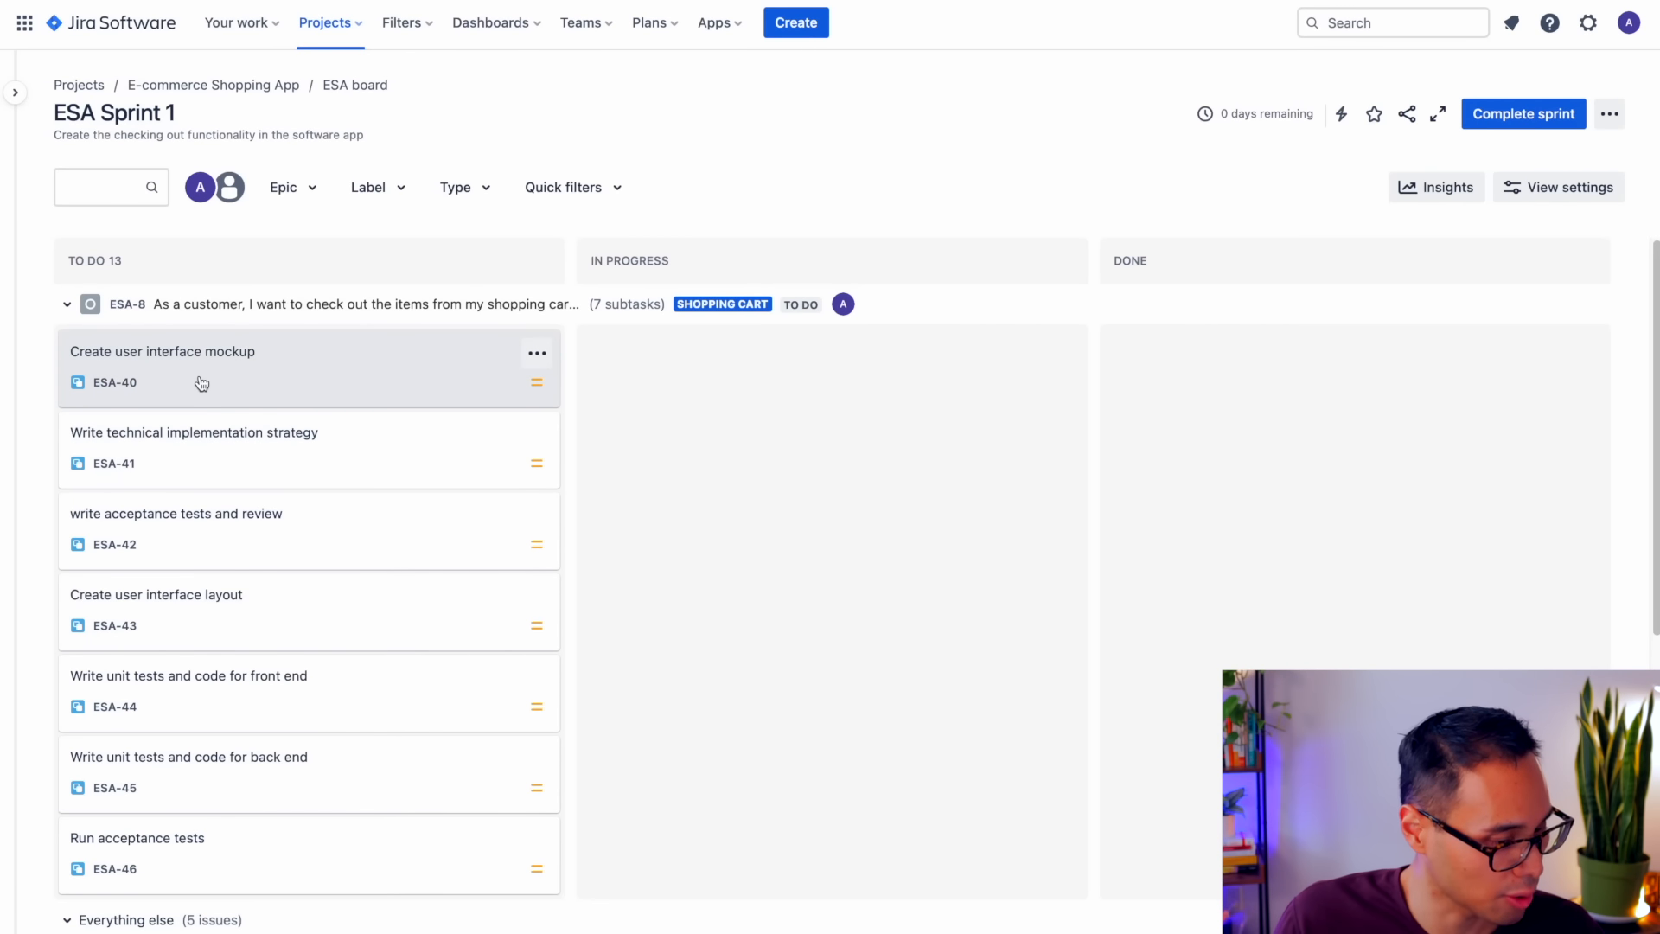
- View the details of subtask ESA-40 and check which issue types the board can be filtered by
{"action": "left_click", "coordinate": [222, 359]}
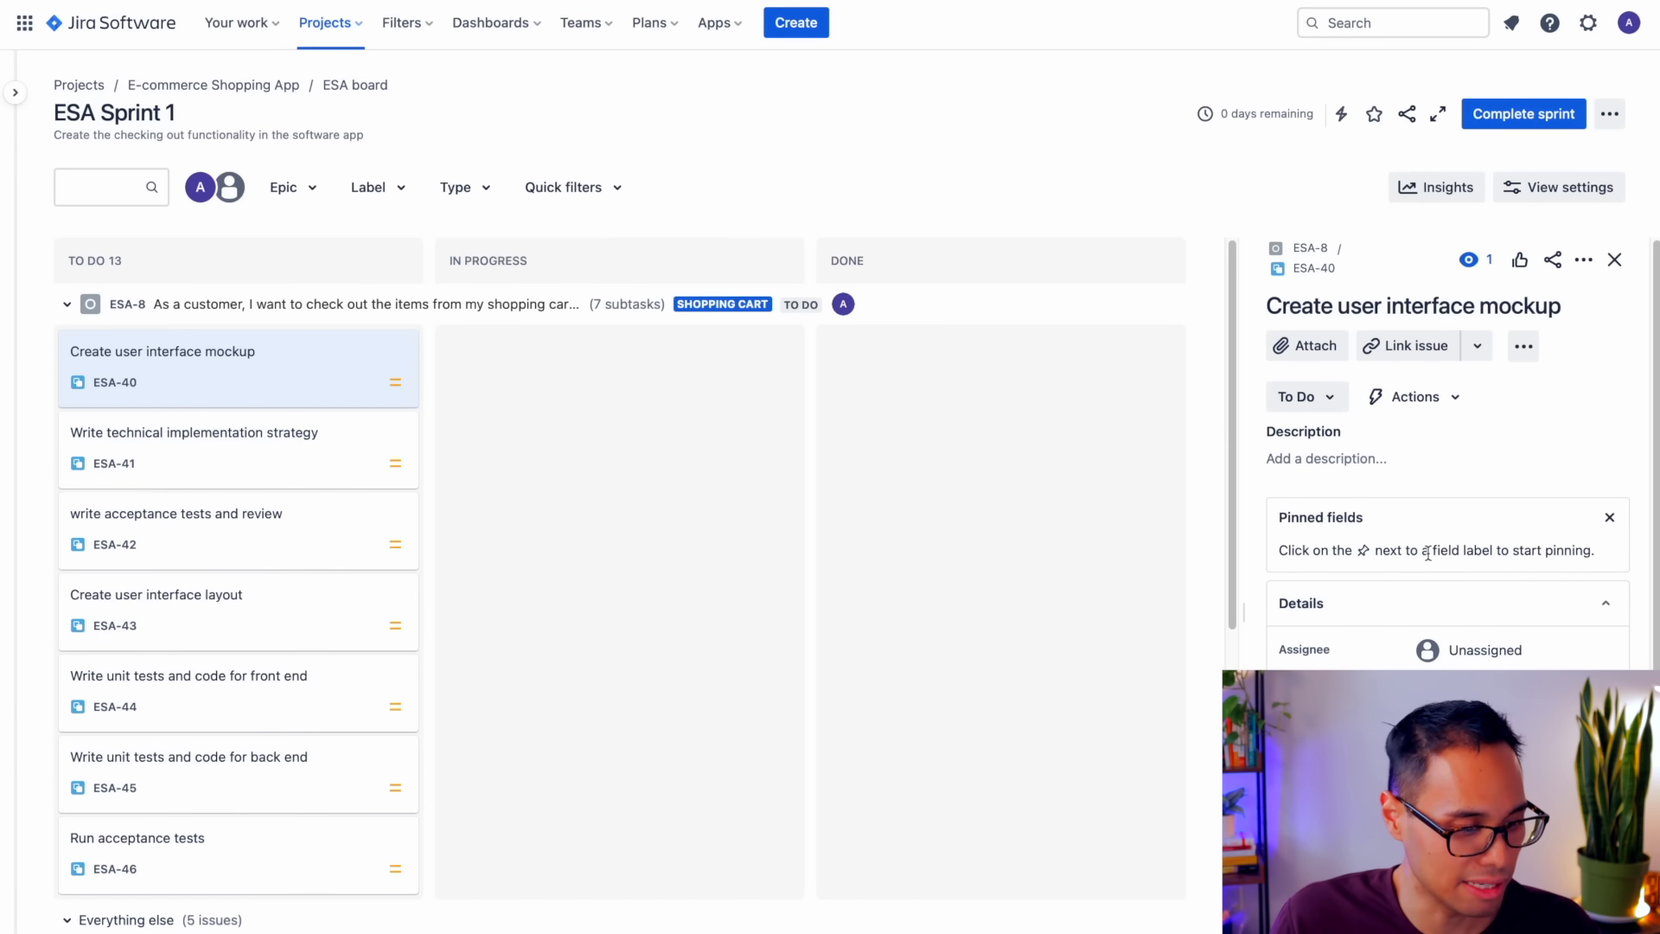
{"action": "left_click", "coordinate": [1614, 259]}
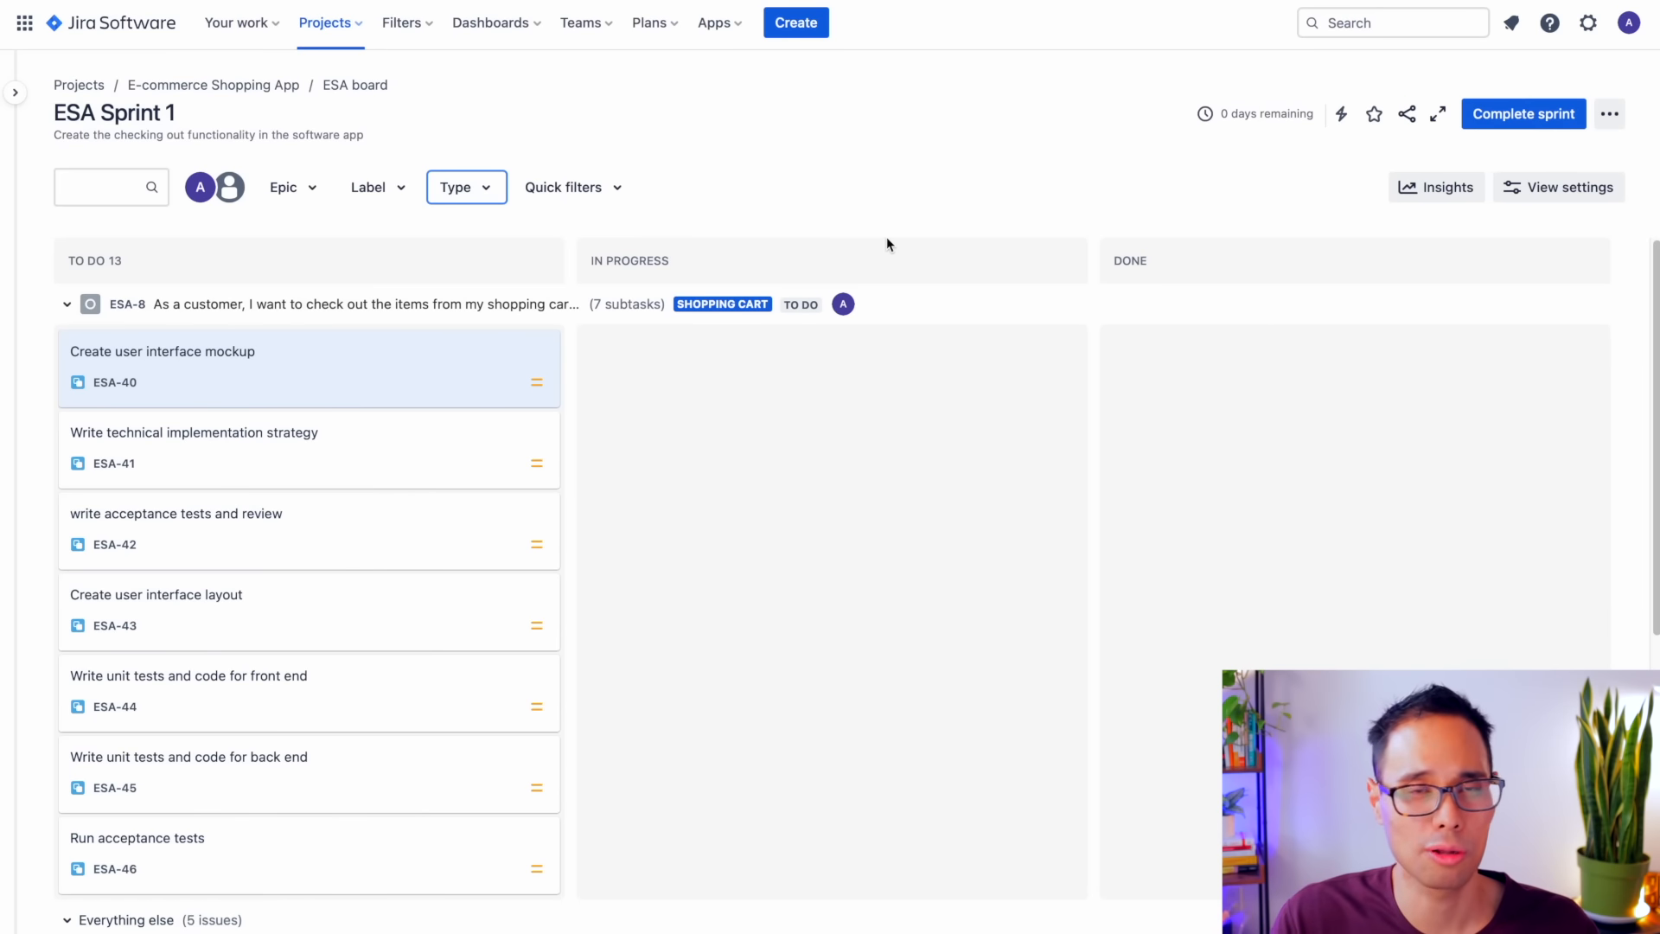
{"action": "left_click", "coordinate": [456, 188]}
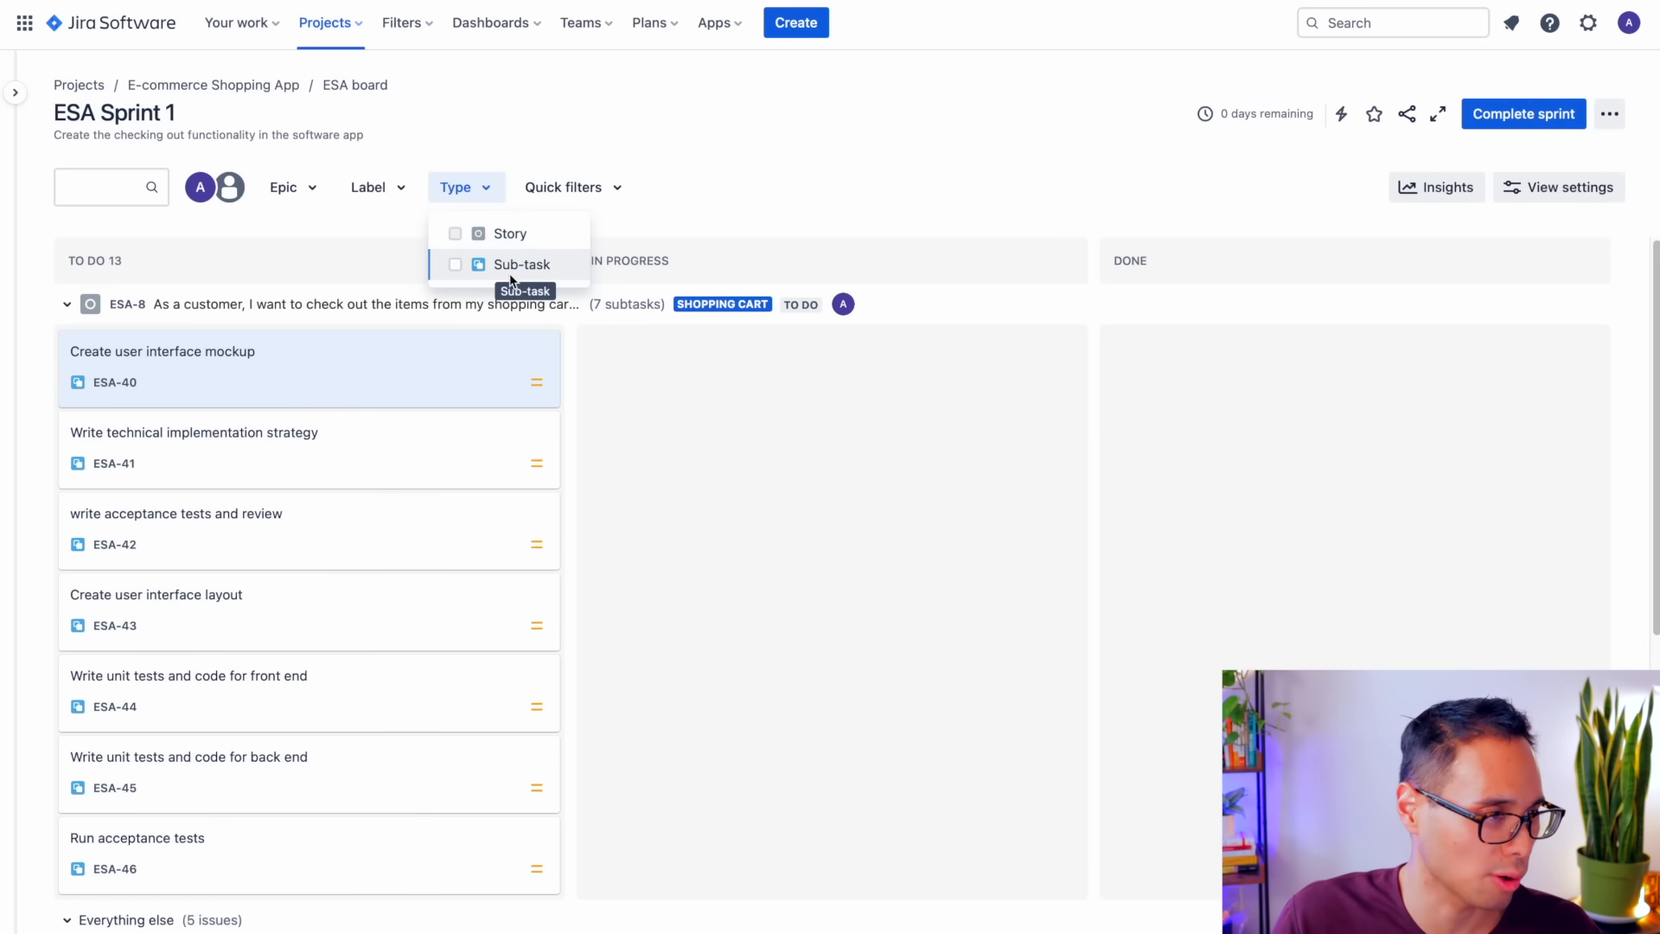
{"action": "left_click", "coordinate": [480, 190]}
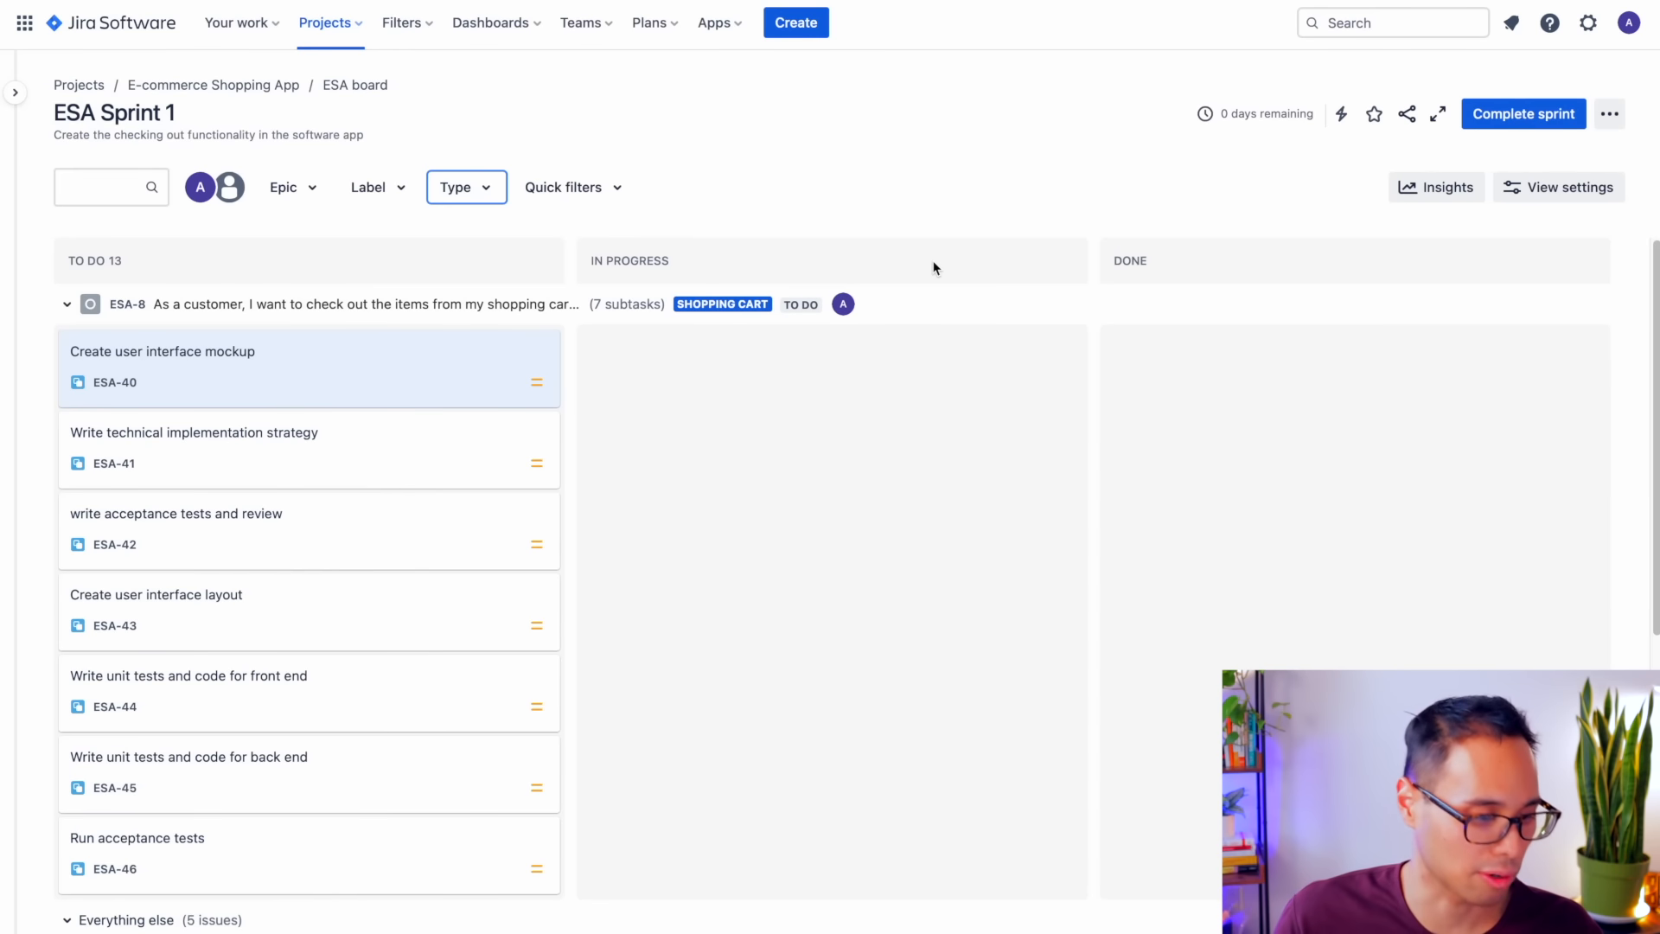
- Add a "To Verify" column with the In Progress category to the ESA board and return to the active sprint
{"action": "left_click", "coordinate": [1613, 119]}
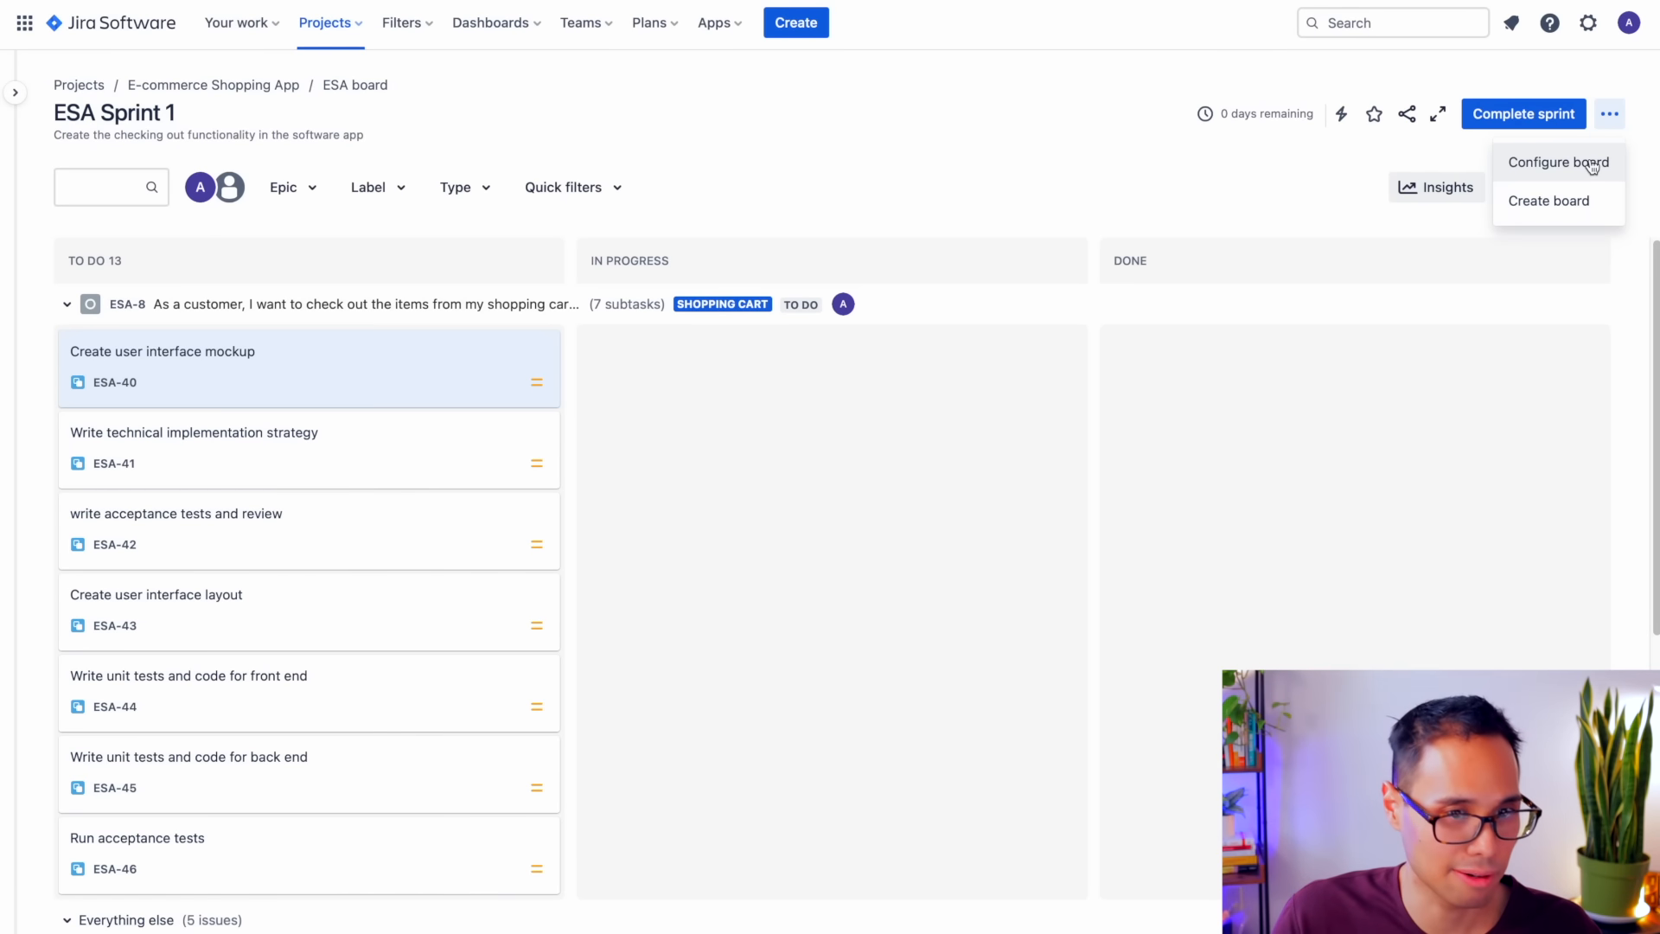
{"action": "left_click", "coordinate": [1590, 164]}
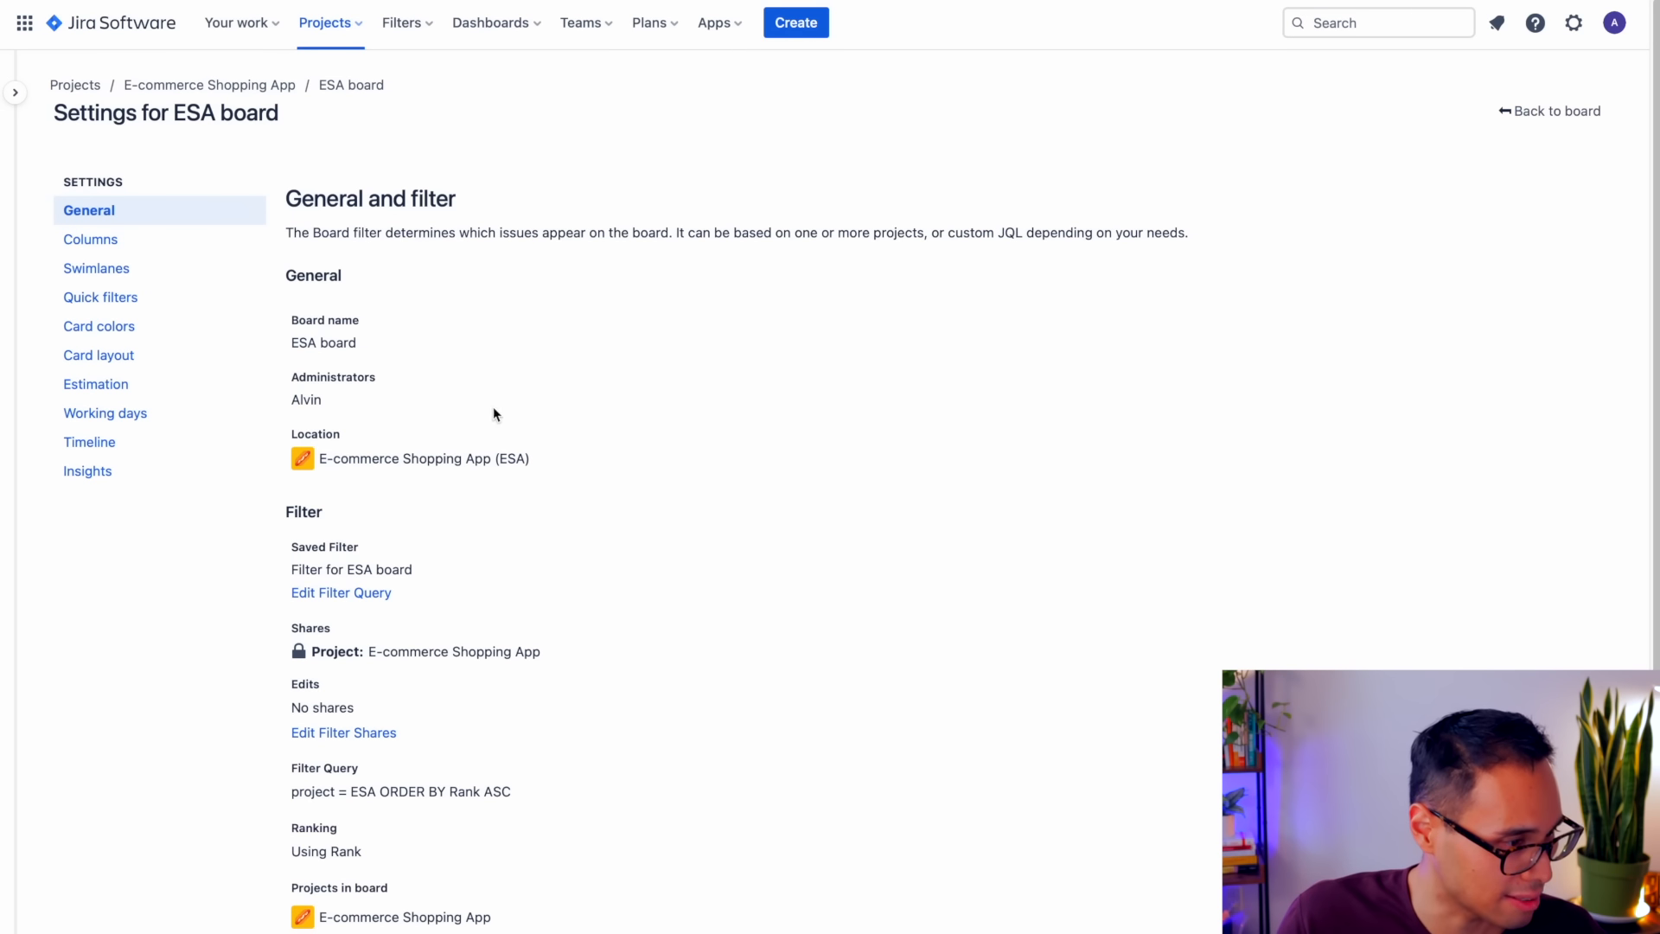
{"action": "left_click", "coordinate": [105, 247]}
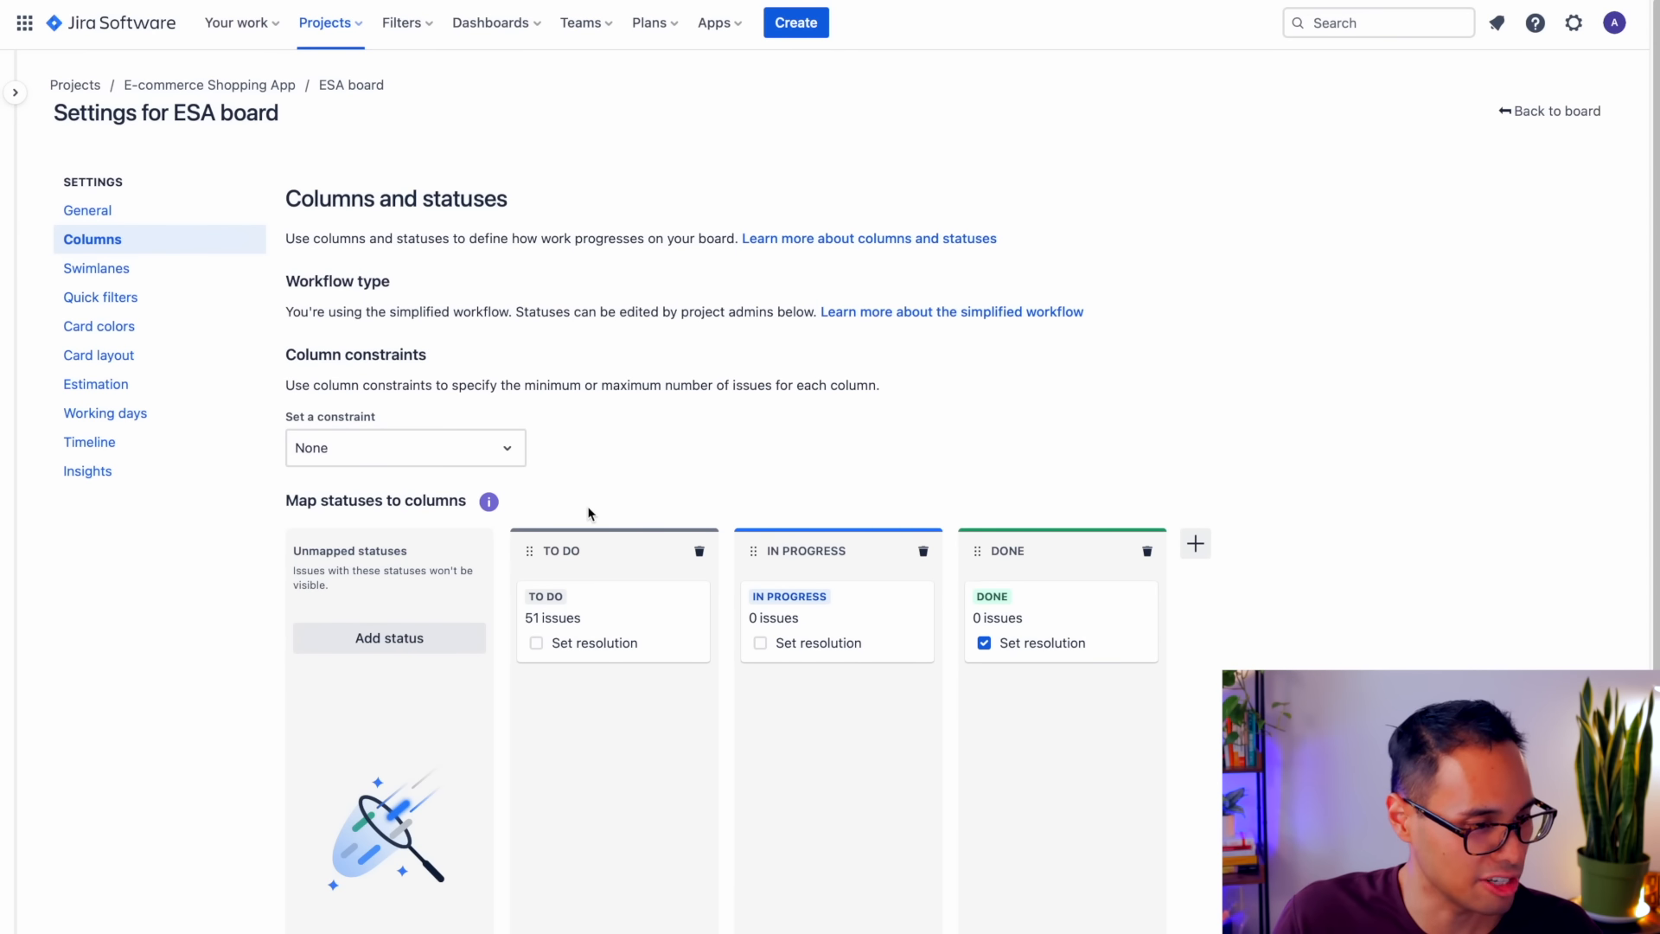
{"action": "scroll", "coordinate": [1215, 682], "scroll_direction": "down", "scroll_amount": 1}
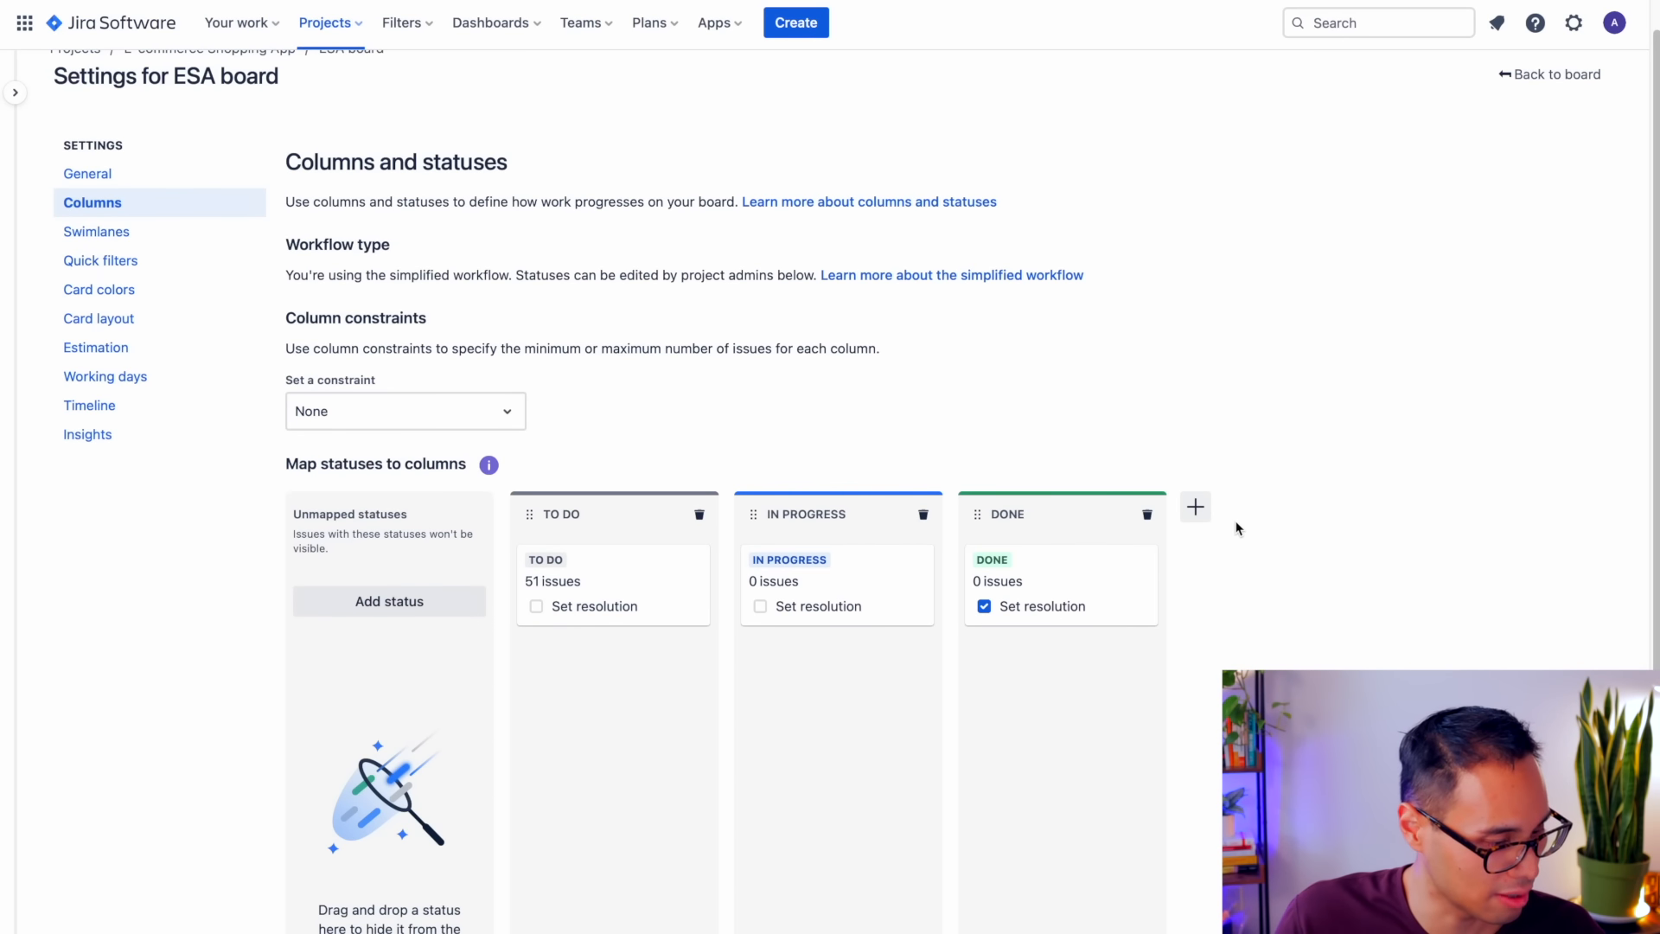
{"action": "left_click", "coordinate": [1197, 509]}
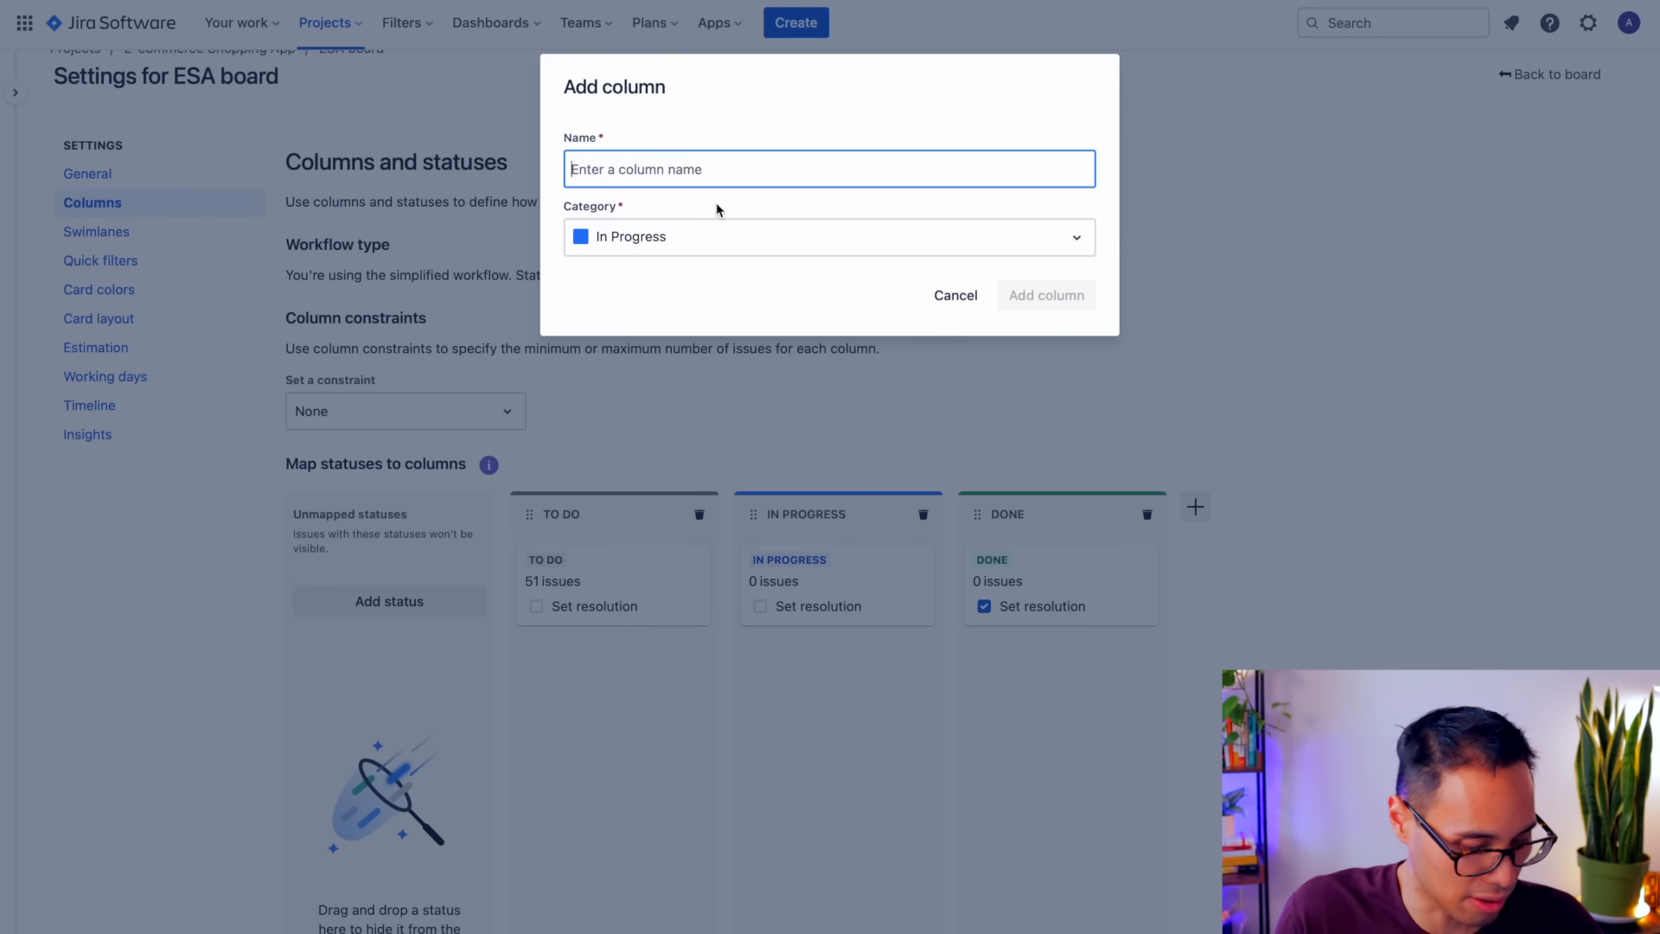
{"action": "type", "text": "To Verify"}
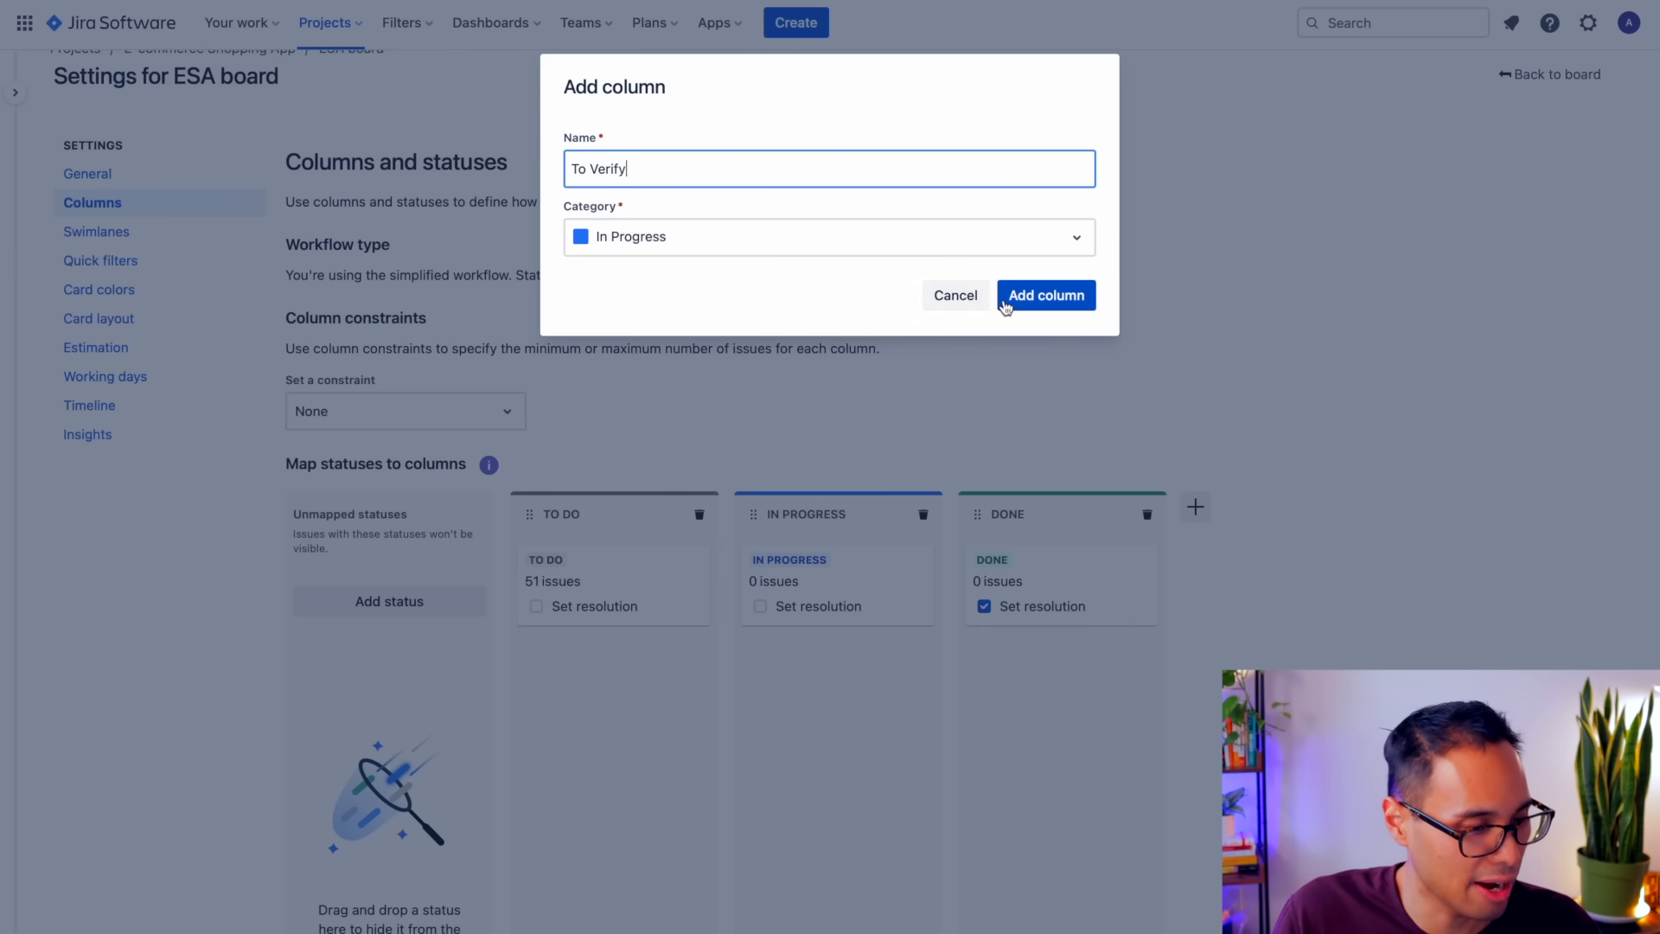
{"action": "left_click", "coordinate": [1040, 298]}
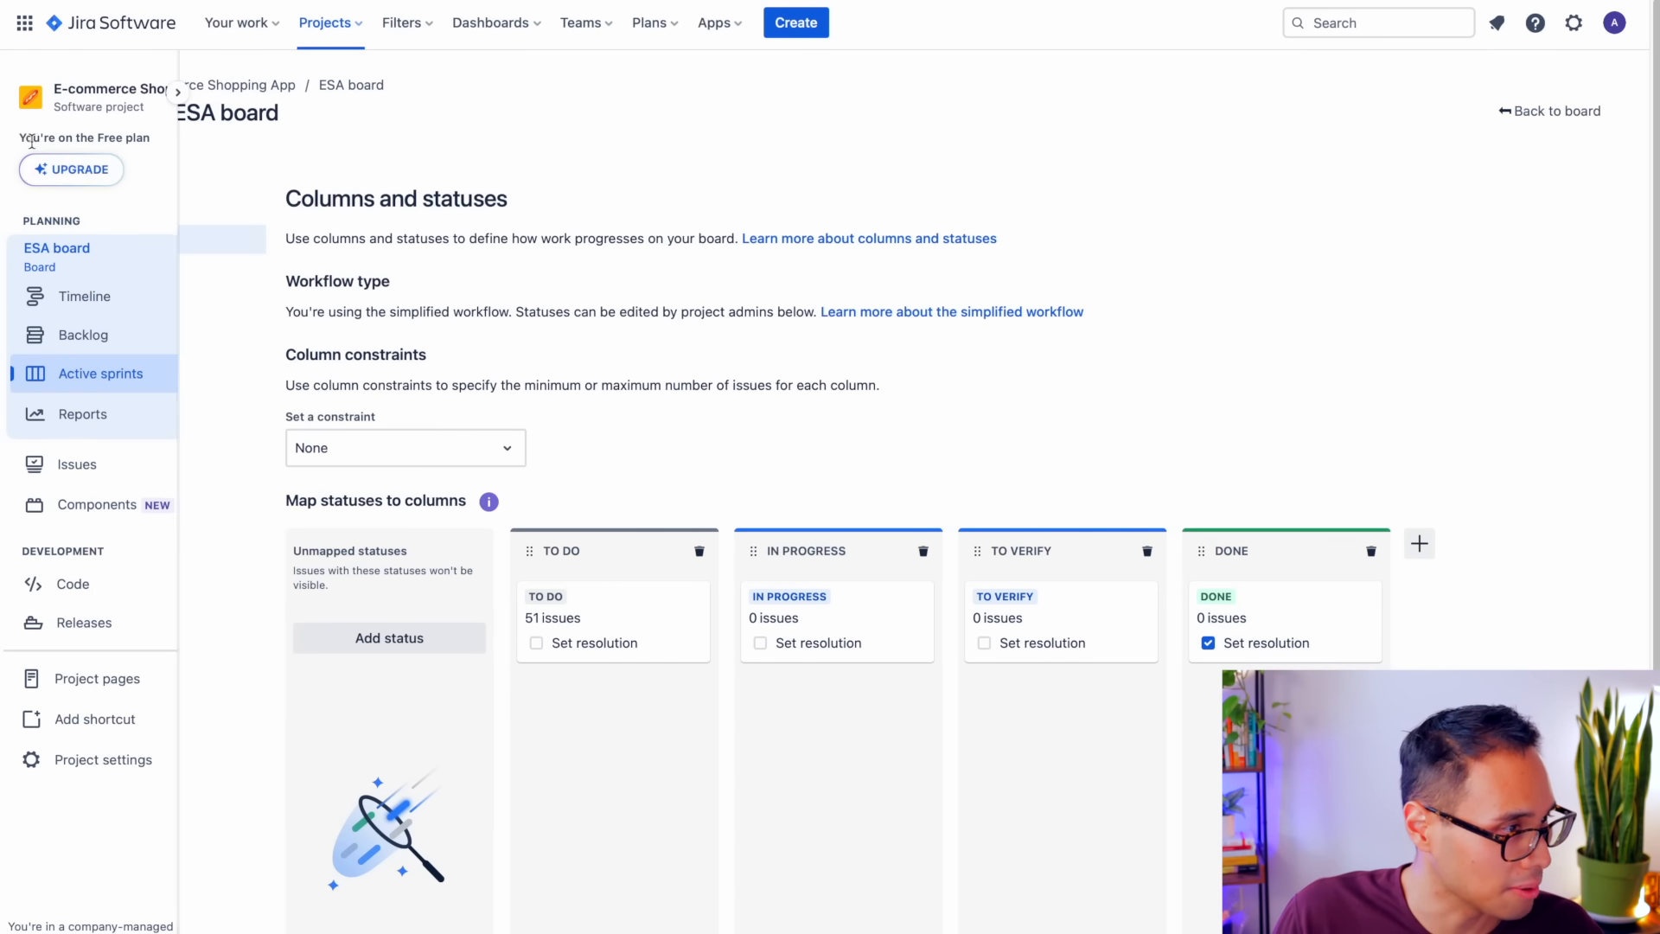
{"action": "left_click", "coordinate": [258, 98]}
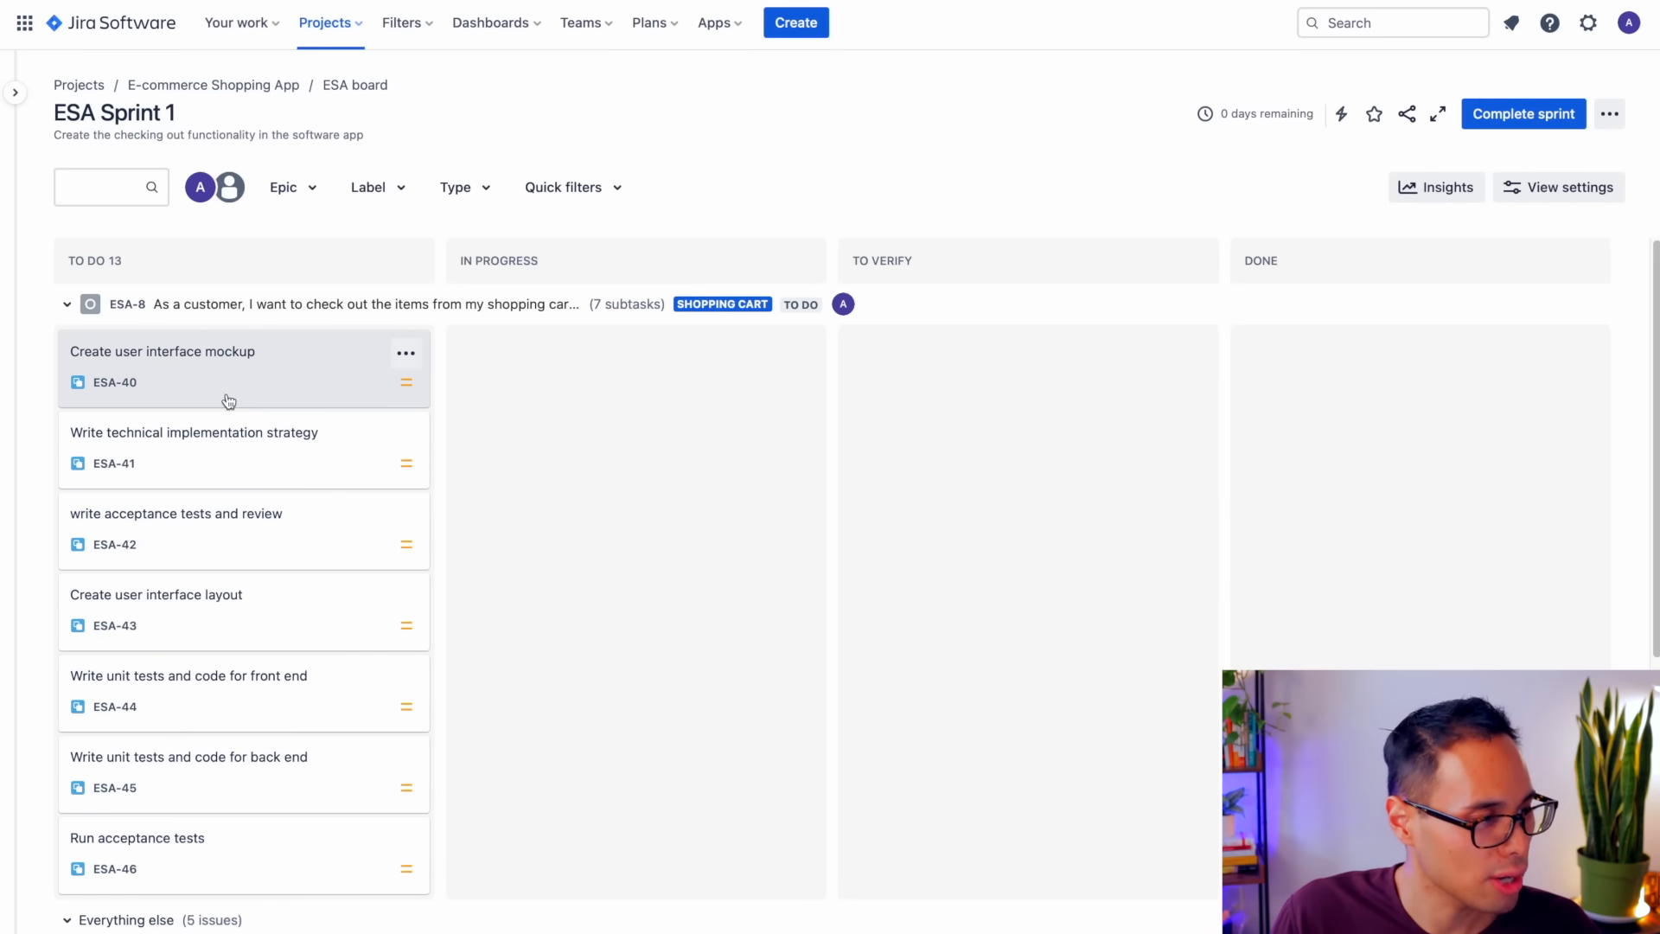
- Move ESA-8's subtasks ESA-40, ESA-41 and ESA-42 from To Do to In Progress
{"action": "left_click_drag", "start_coordinate": [193, 384], "coordinate": [534, 381]}
{"action": "left_click_drag", "start_coordinate": [226, 370], "coordinate": [578, 451]}
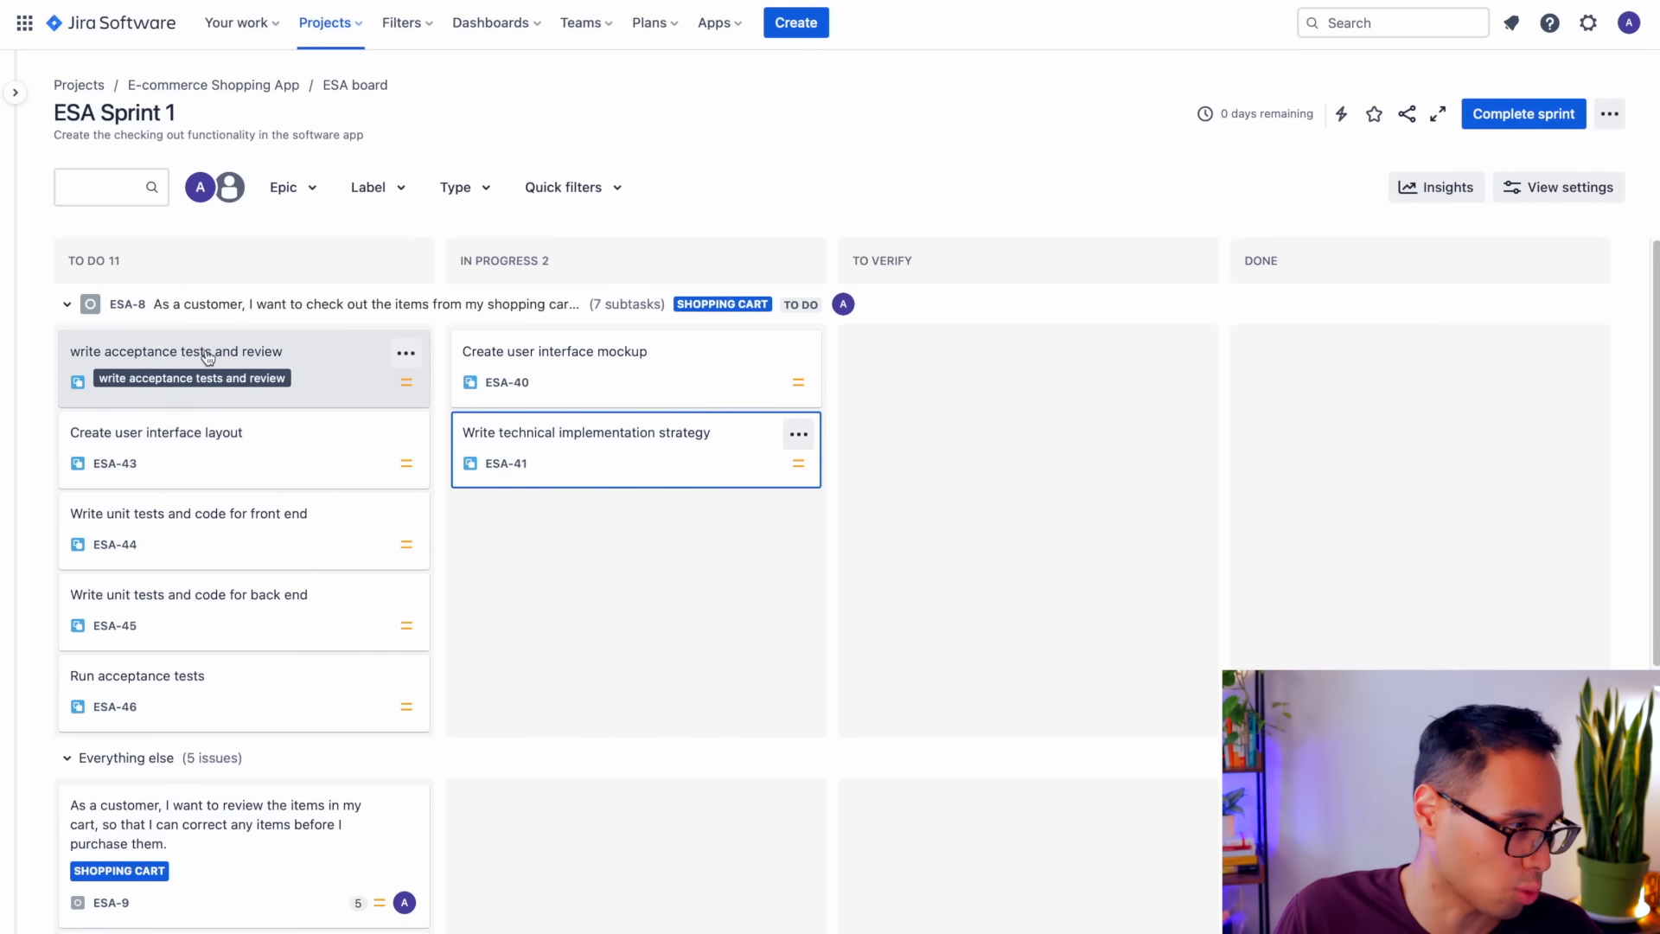
{"action": "left_click_drag", "start_coordinate": [230, 357], "coordinate": [516, 515]}
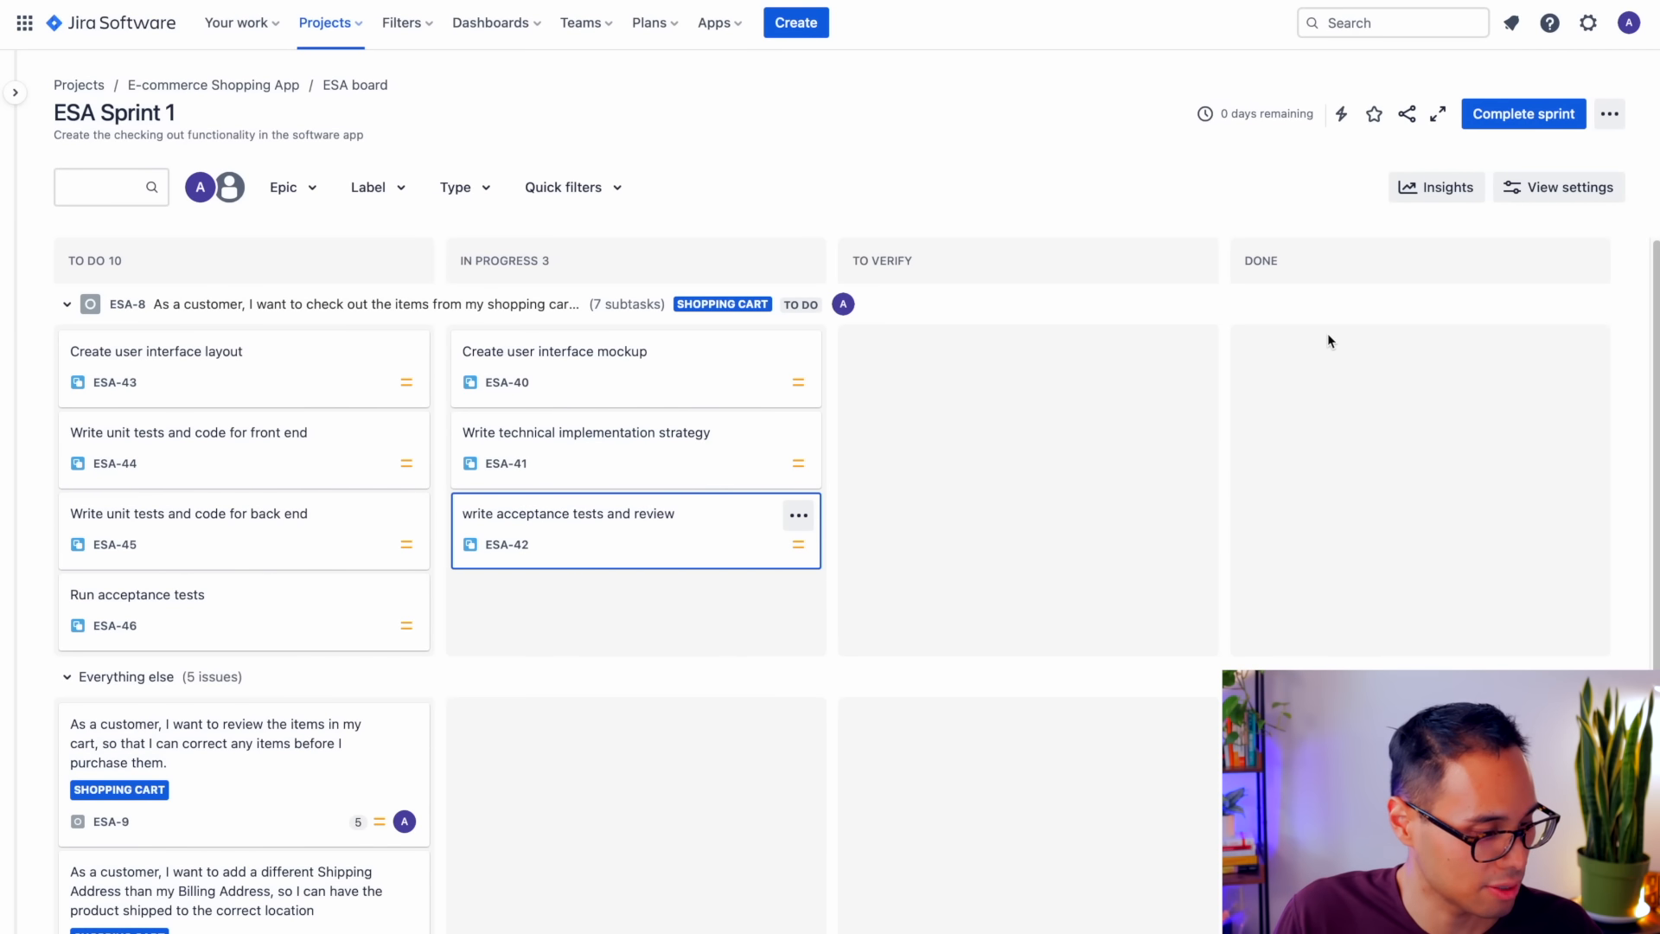
- Move subtasks ESA-40, ESA-41 and ESA-42 from In Progress through To Verify to Done
{"action": "left_click_drag", "start_coordinate": [582, 374], "coordinate": [904, 346]}
{"action": "left_click_drag", "start_coordinate": [656, 375], "coordinate": [956, 464]}
{"action": "left_click_drag", "start_coordinate": [708, 389], "coordinate": [969, 526]}
{"action": "left_click_drag", "start_coordinate": [943, 380], "coordinate": [1309, 371]}
{"action": "left_click_drag", "start_coordinate": [1123, 400], "coordinate": [1319, 453]}
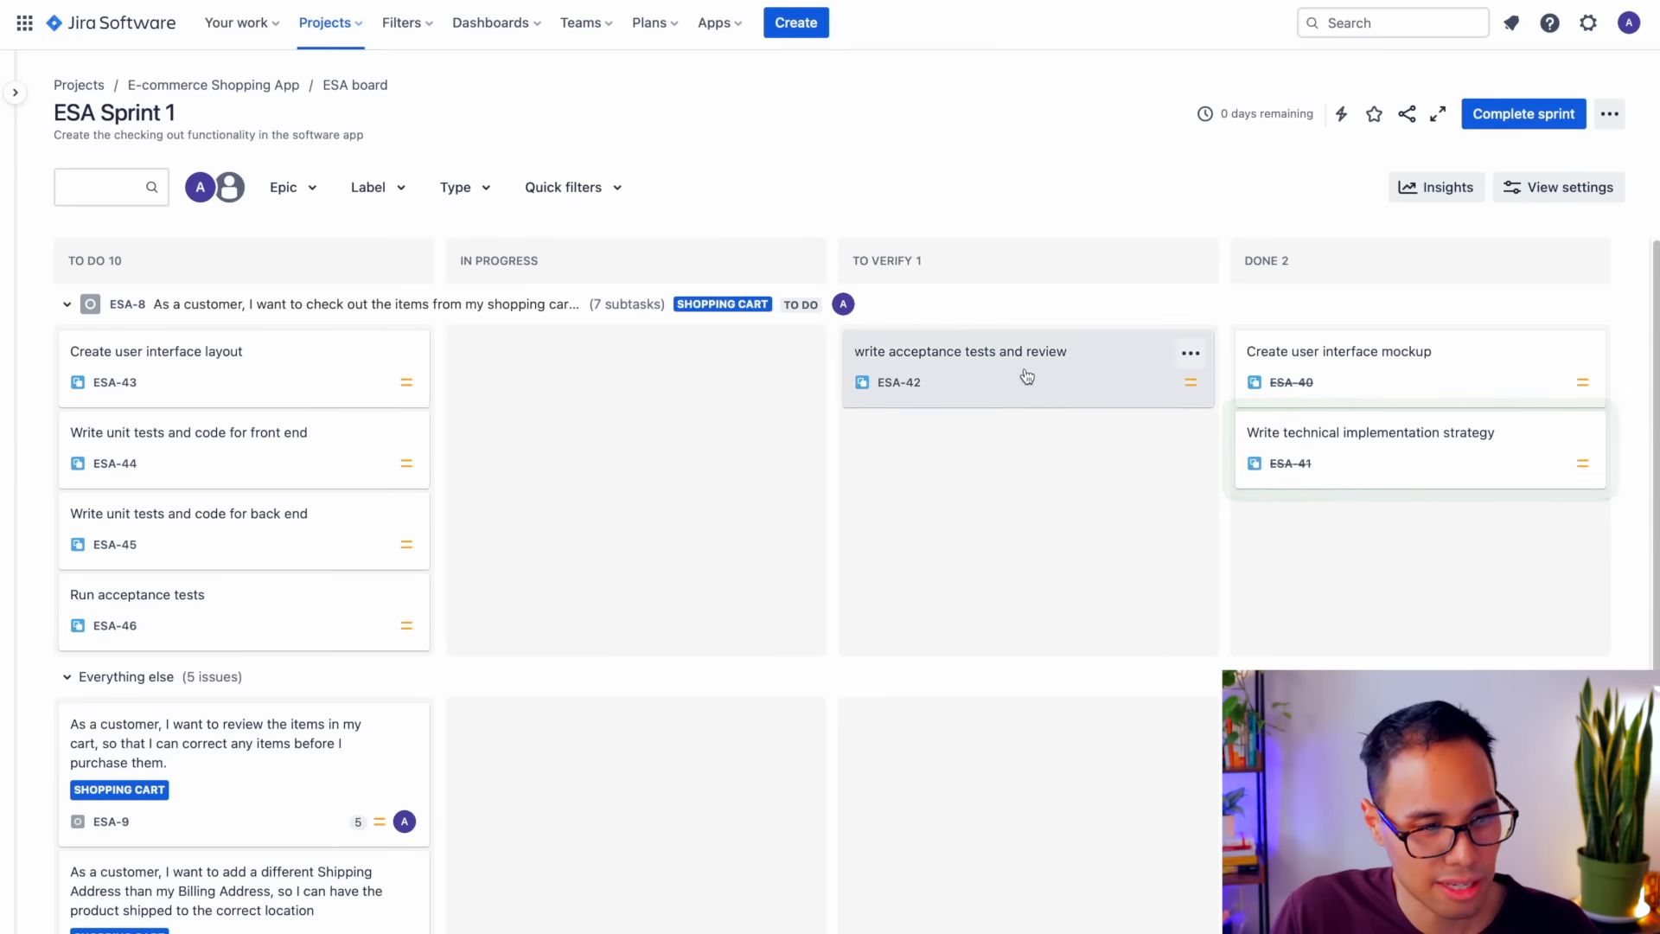
{"action": "left_click_drag", "start_coordinate": [1026, 377], "coordinate": [1279, 474]}
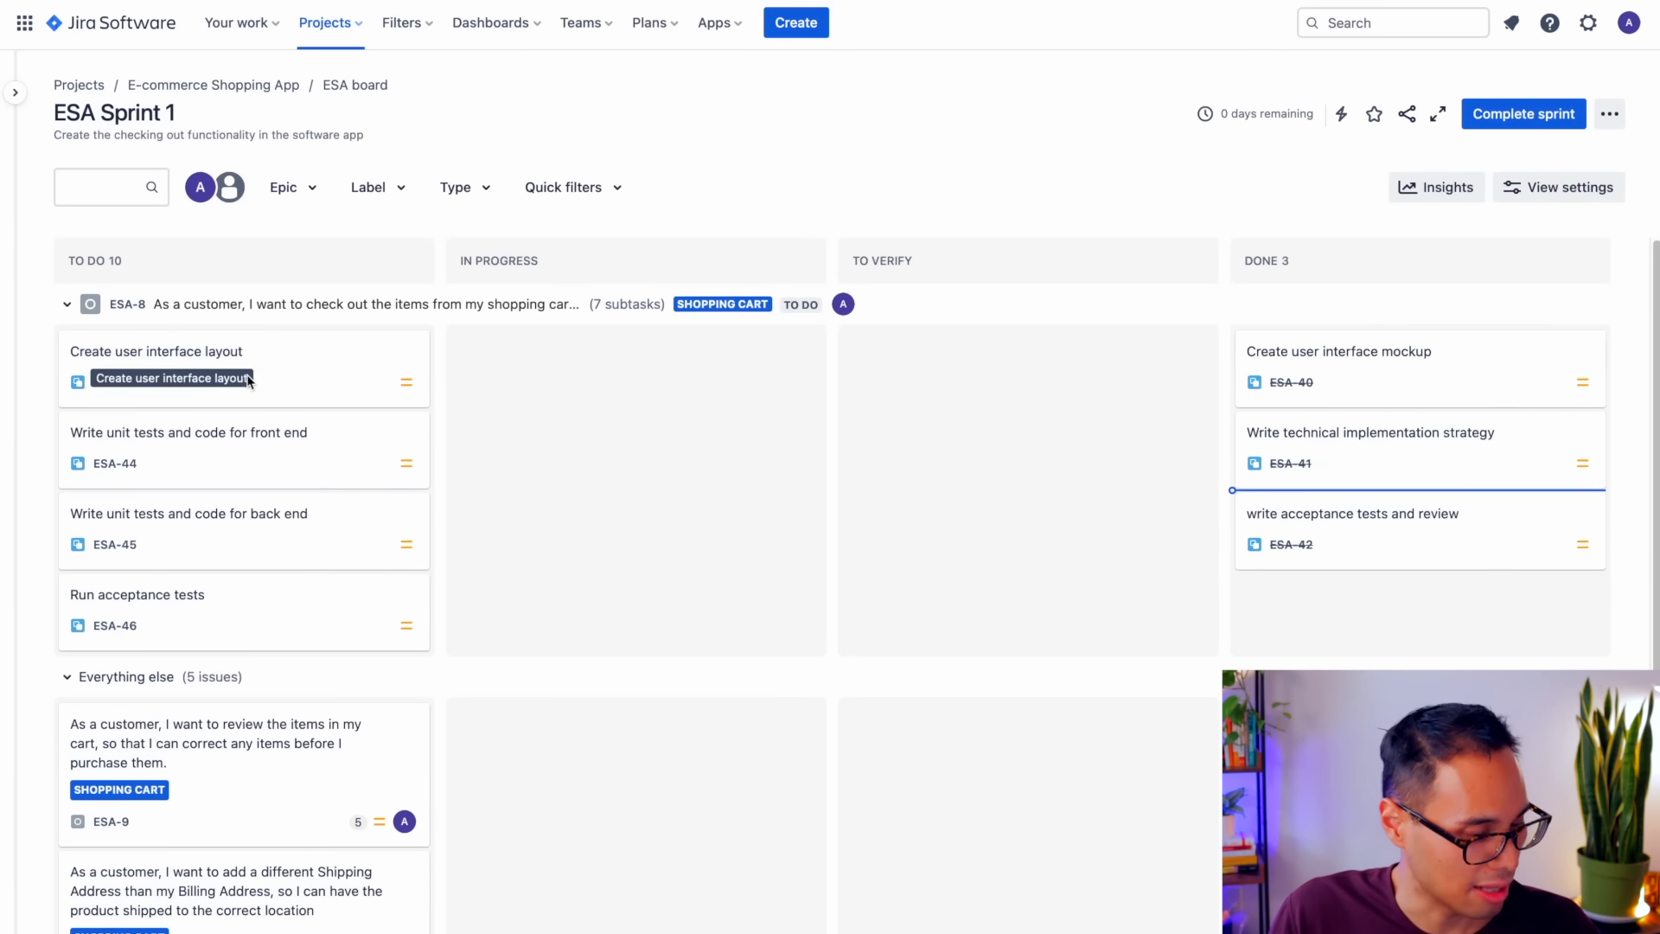
- Move subtasks ESA-43 through ESA-46 to In Progress, and advance ESA-43, ESA-44 and ESA-45 to To Verify
{"action": "left_click_drag", "start_coordinate": [256, 377], "coordinate": [536, 389]}
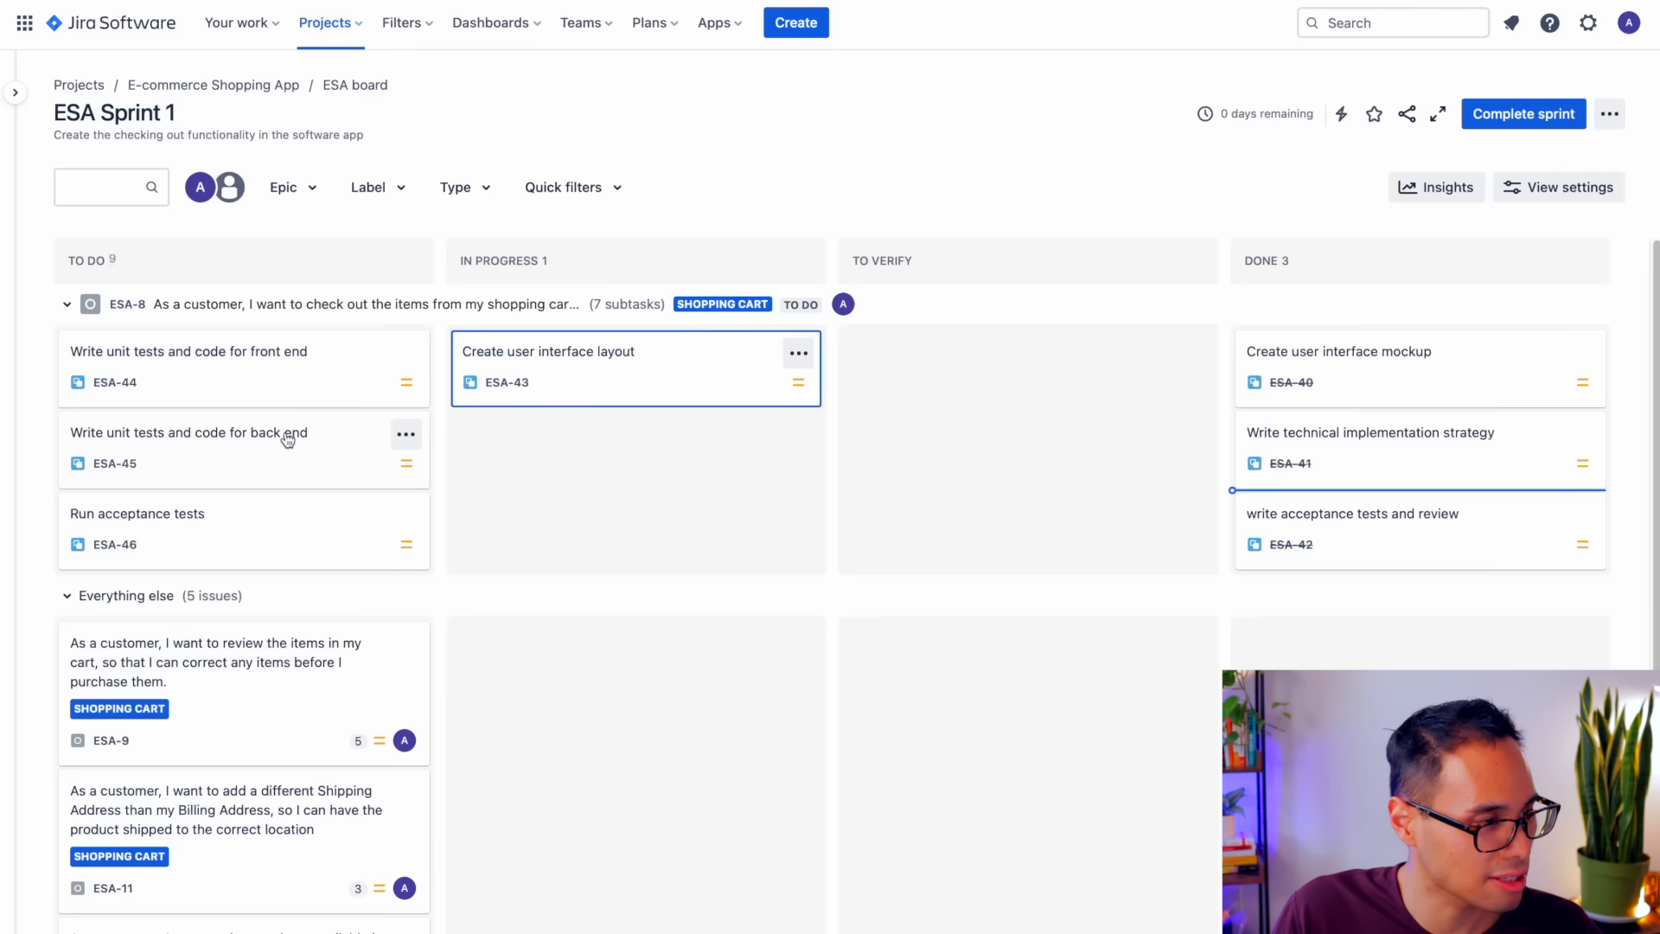
{"action": "left_click_drag", "start_coordinate": [318, 393], "coordinate": [523, 553]}
{"action": "left_click_drag", "start_coordinate": [596, 372], "coordinate": [864, 385]}
{"action": "left_click_drag", "start_coordinate": [642, 403], "coordinate": [934, 467]}
{"action": "left_click_drag", "start_coordinate": [711, 449], "coordinate": [873, 519]}
- Move subtasks ESA-43 through ESA-46 to Done and update their parent story ESA-8 to Done
{"action": "left_click_drag", "start_coordinate": [967, 393], "coordinate": [1331, 596]}
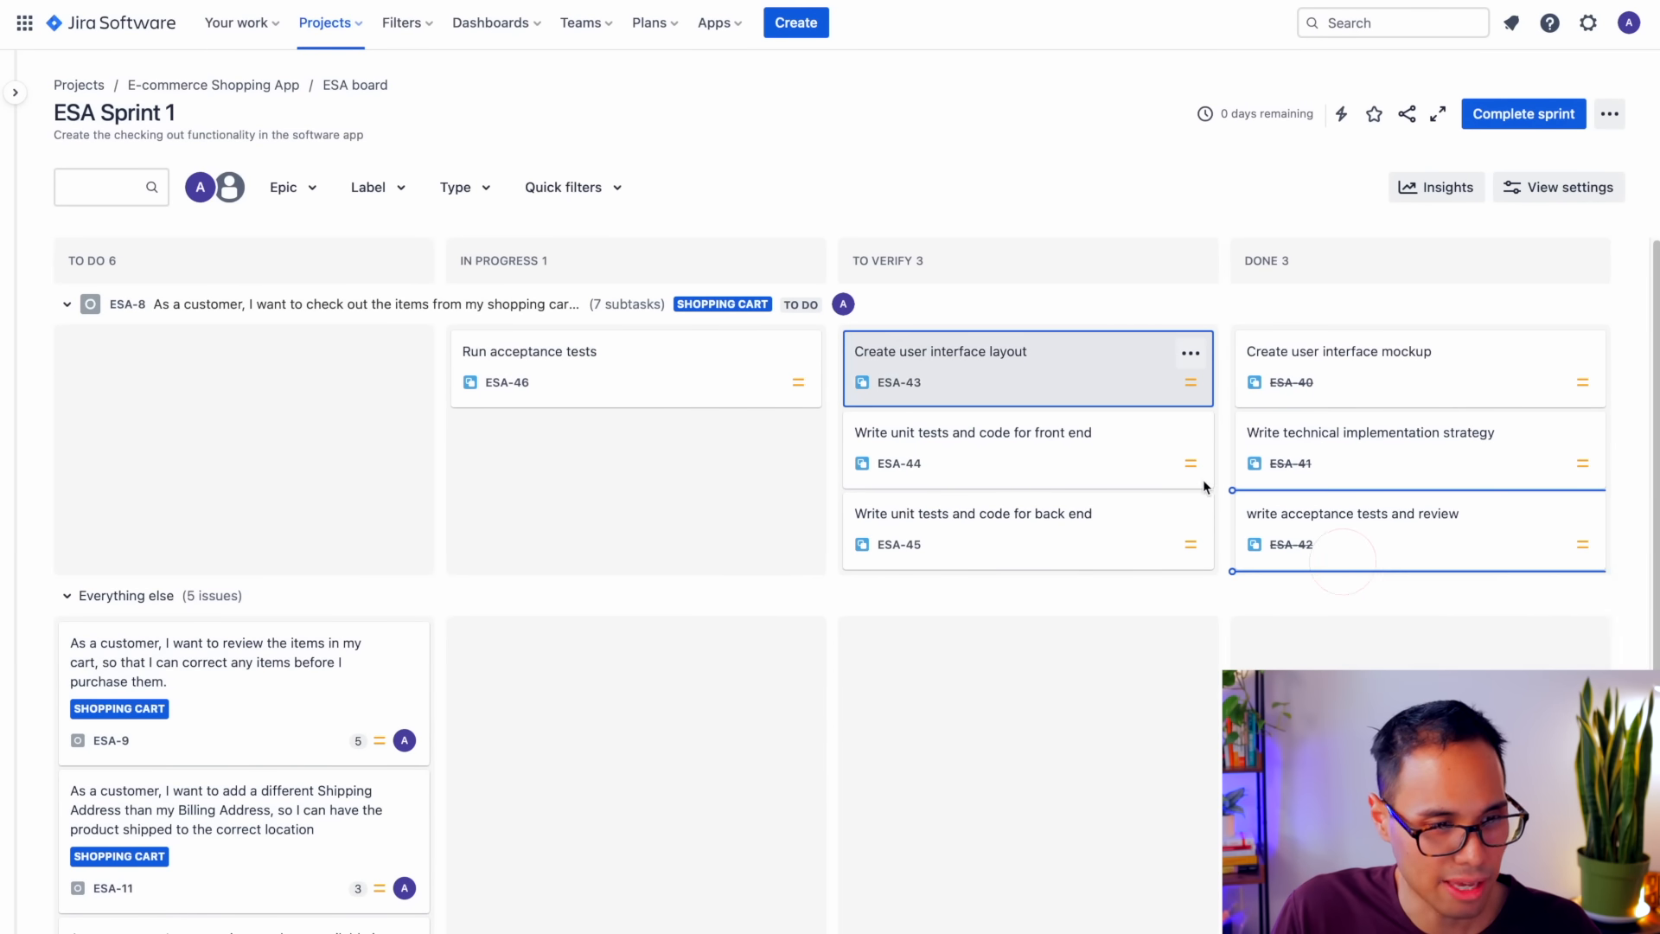
{"action": "left_click_drag", "start_coordinate": [1037, 386], "coordinate": [1301, 664]}
{"action": "left_click_drag", "start_coordinate": [662, 336], "coordinate": [1331, 488]}
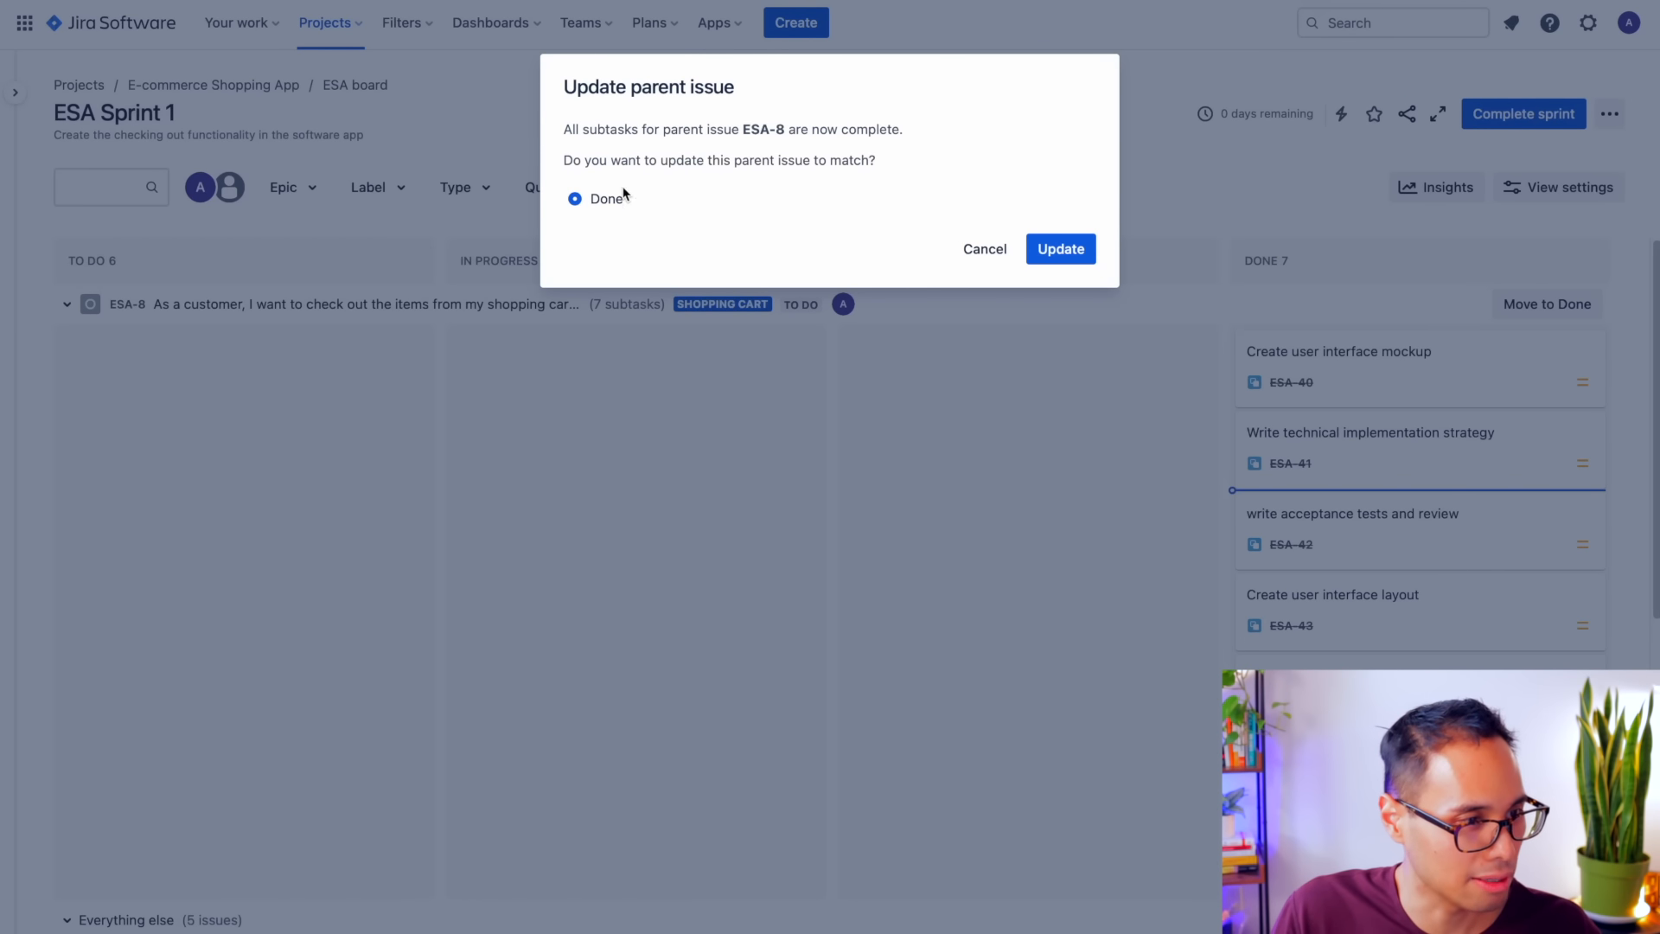
{"action": "left_click", "coordinate": [1060, 251]}
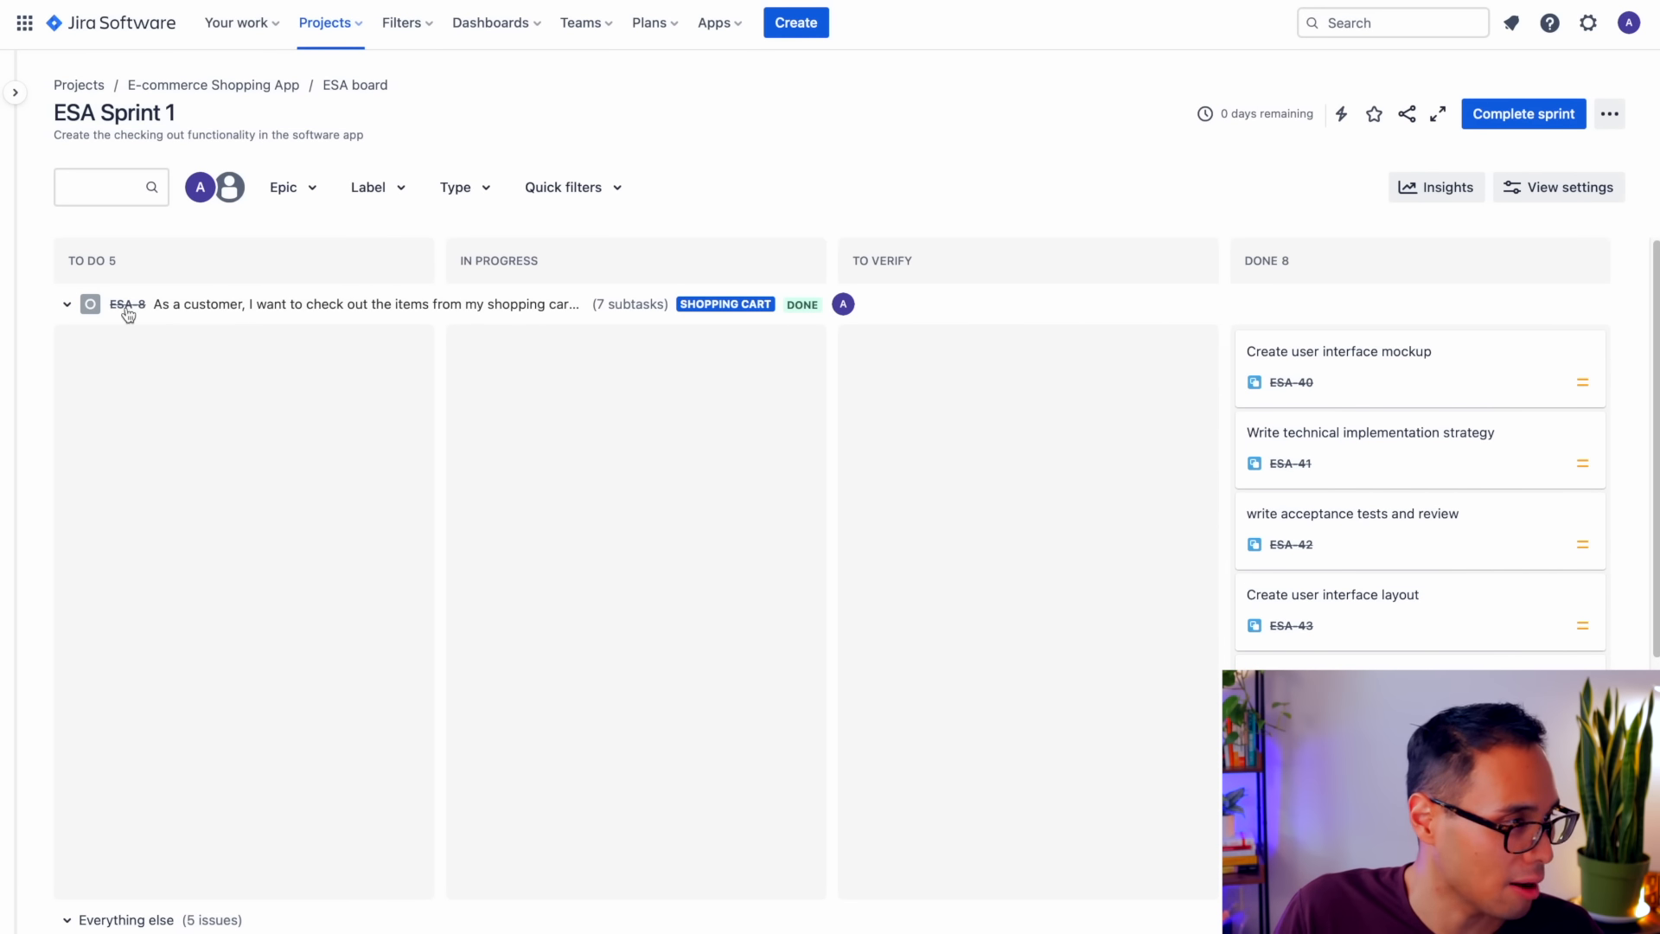
- With the ESA-8 swimlane collapsed, move stories ESA-11 and ESA-21 to In Progress and ESA-9 through In Progress to To Verify
{"action": "left_click", "coordinate": [67, 306]}
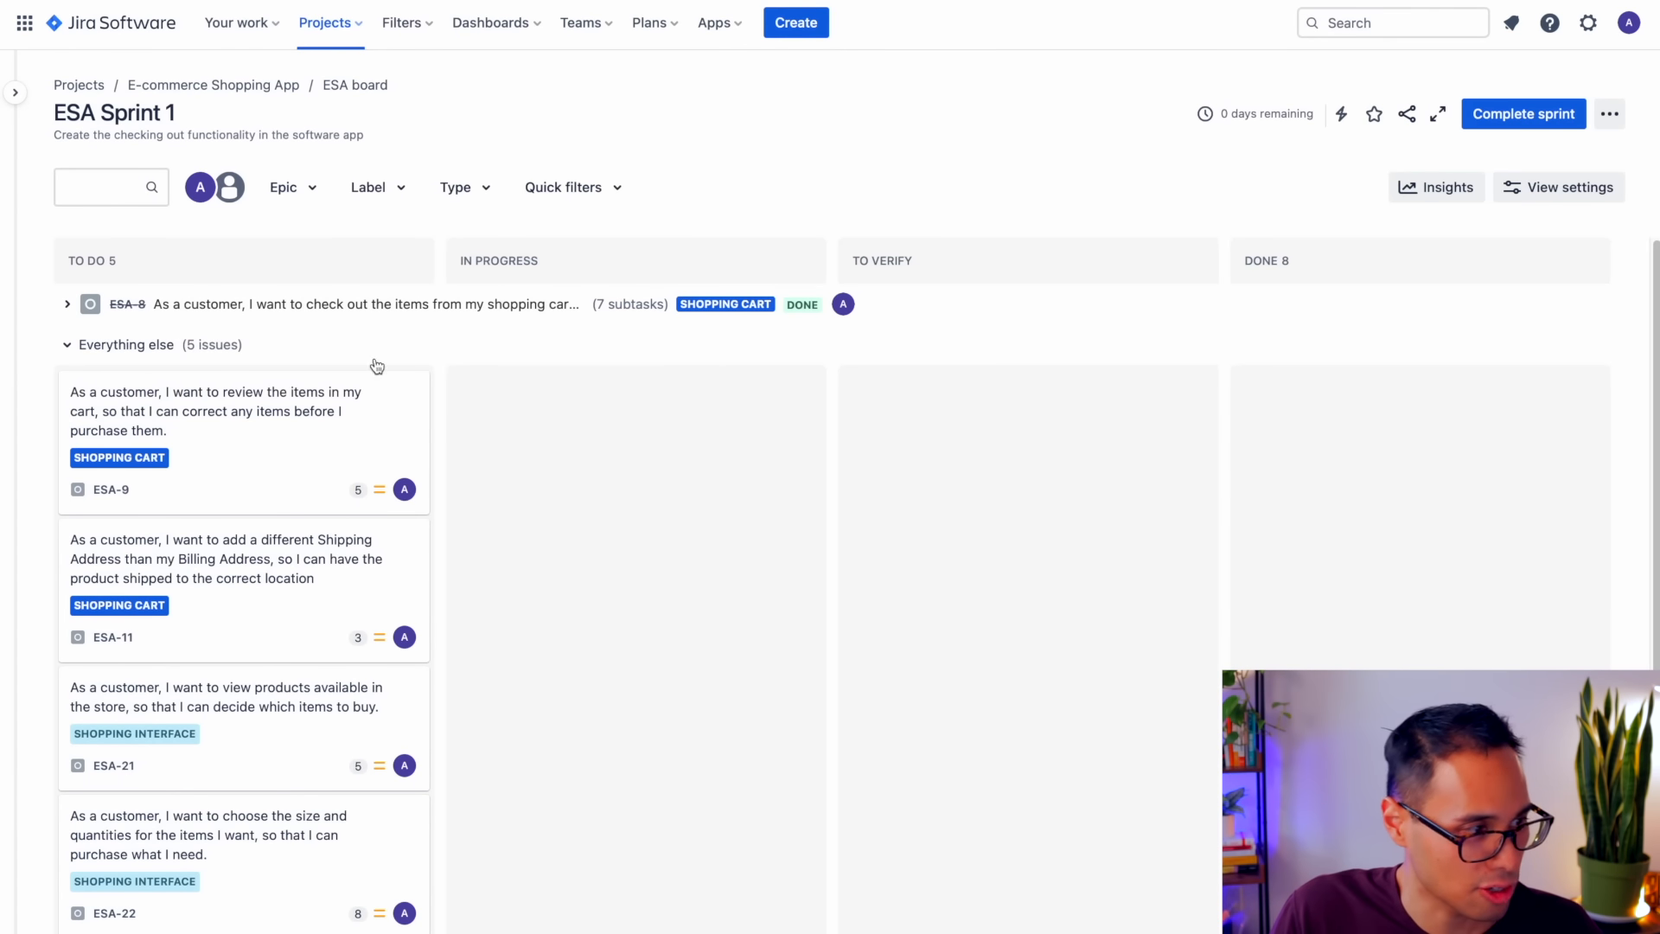
{"action": "scroll", "coordinate": [286, 415], "scroll_direction": "down", "scroll_amount": 2}
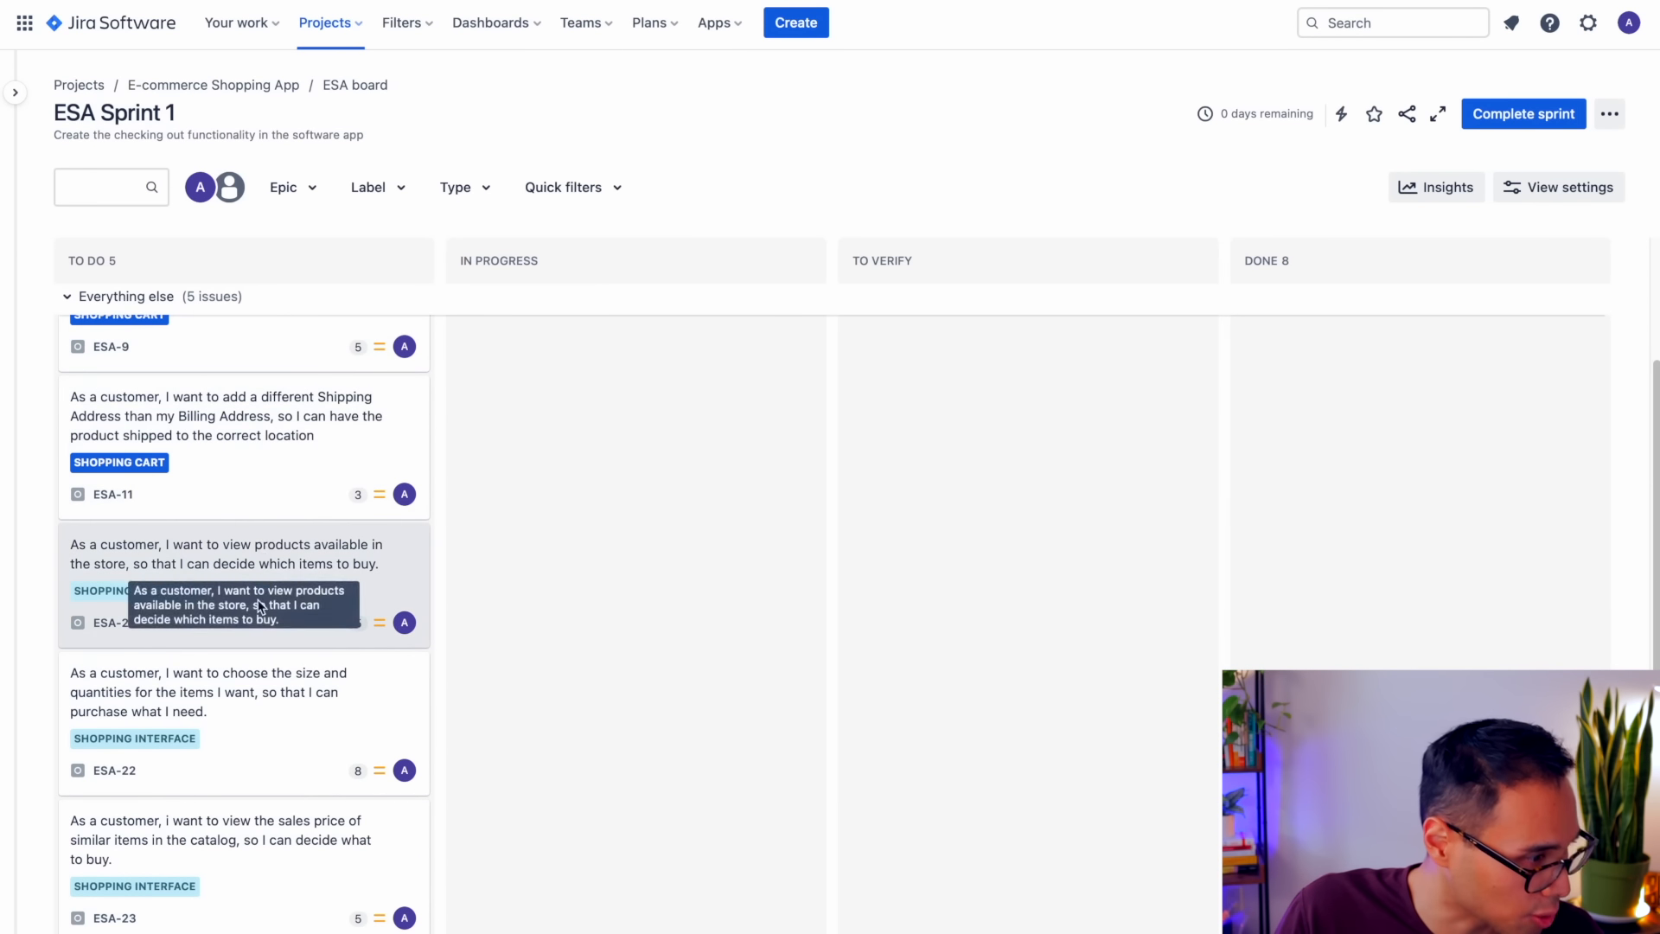
{"action": "scroll", "coordinate": [279, 823], "scroll_direction": "up", "scroll_amount": 2}
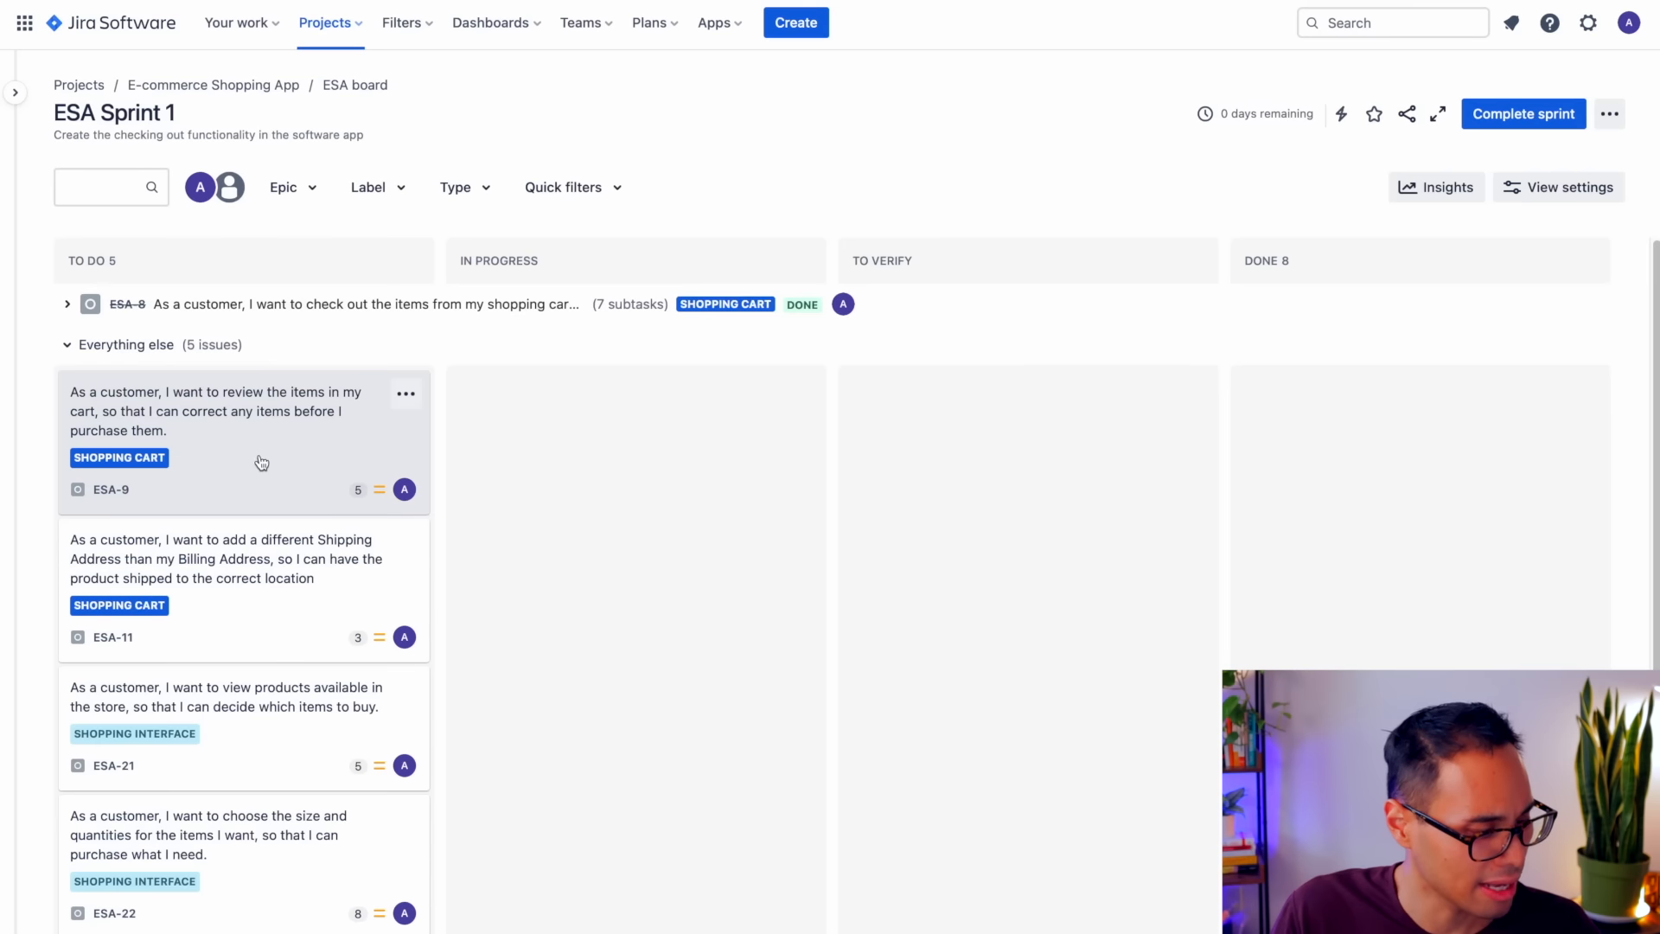
{"action": "left_click_drag", "start_coordinate": [249, 450], "coordinate": [565, 450]}
{"action": "left_click_drag", "start_coordinate": [267, 434], "coordinate": [553, 579]}
{"action": "left_click_drag", "start_coordinate": [567, 430], "coordinate": [899, 432]}
{"action": "left_click_drag", "start_coordinate": [307, 433], "coordinate": [574, 581]}
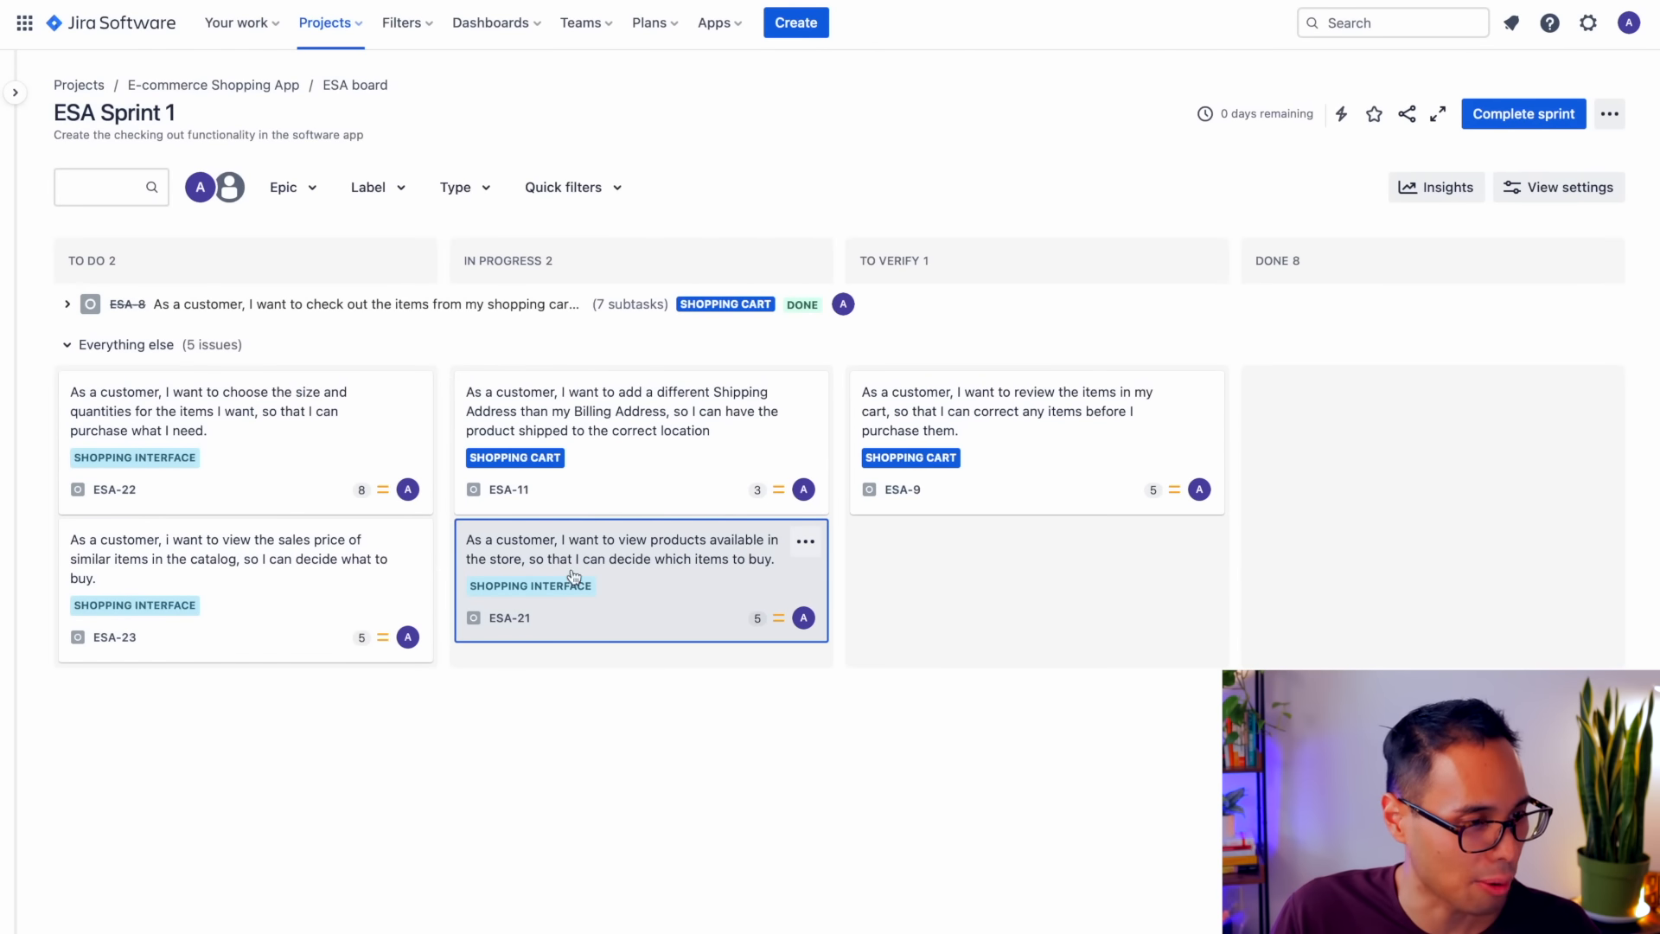
- Move stories ESA-9, ESA-11 and ESA-21 to Done and story ESA-22 to In Progress on the sprint board
{"action": "left_click_drag", "start_coordinate": [951, 447], "coordinate": [1349, 432]}
{"action": "left_click_drag", "start_coordinate": [802, 455], "coordinate": [950, 430]}
{"action": "left_click_drag", "start_coordinate": [381, 437], "coordinate": [956, 541]}
{"action": "left_click_drag", "start_coordinate": [1110, 434], "coordinate": [1301, 519]}
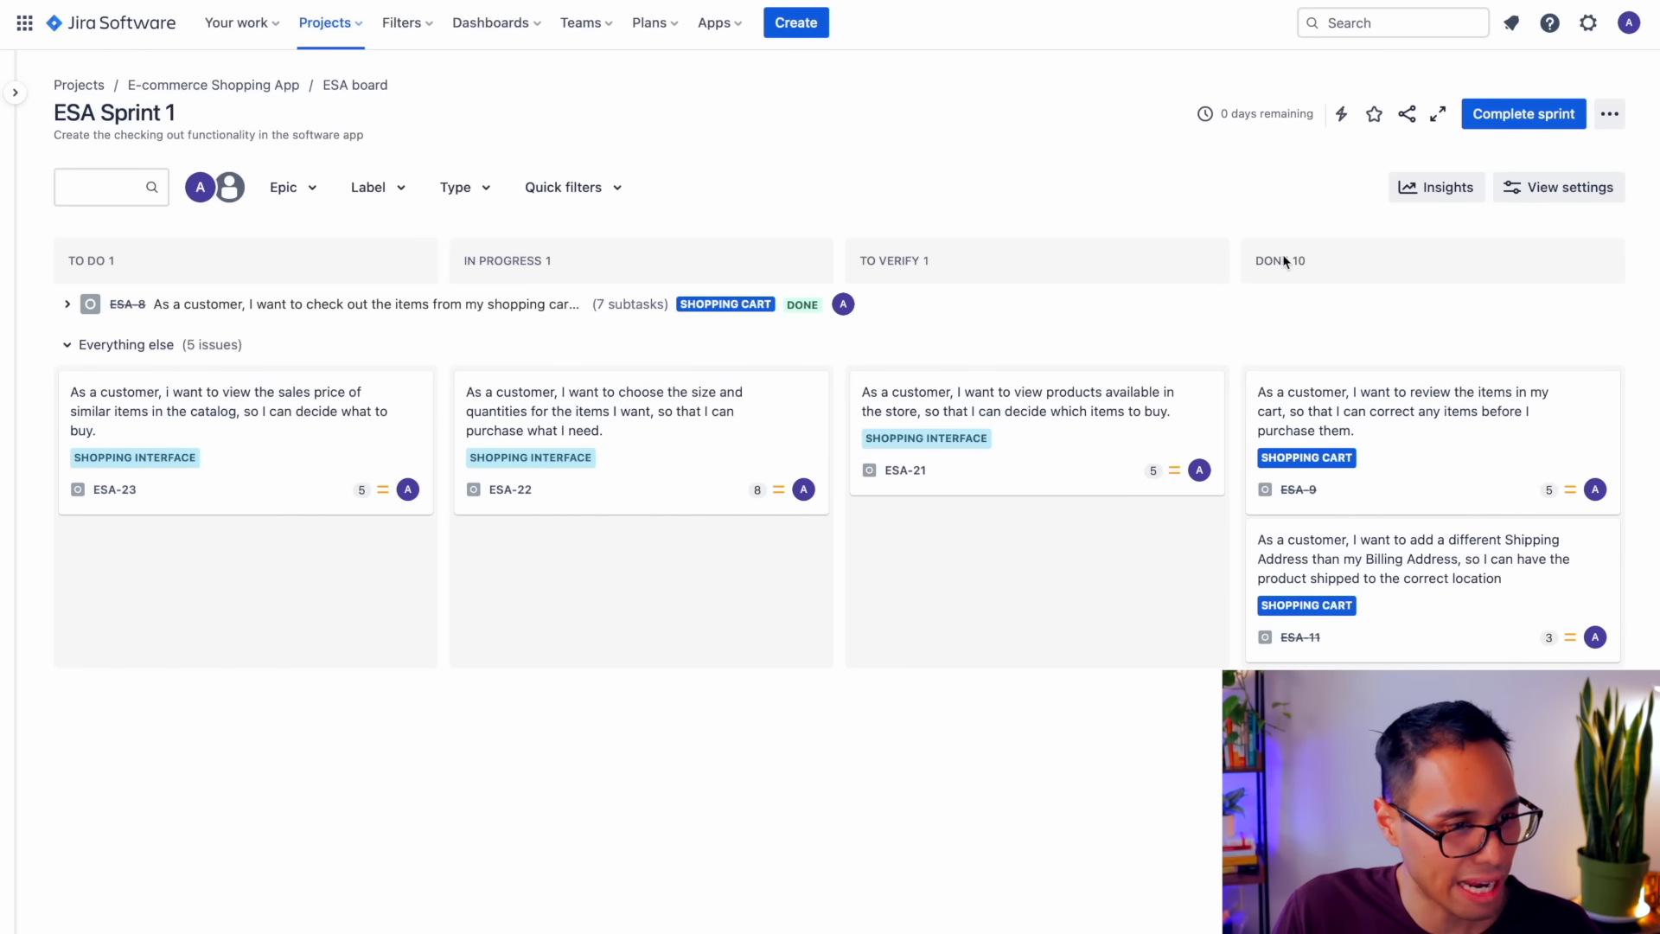
{"action": "left_click_drag", "start_coordinate": [1025, 412], "coordinate": [1311, 664]}
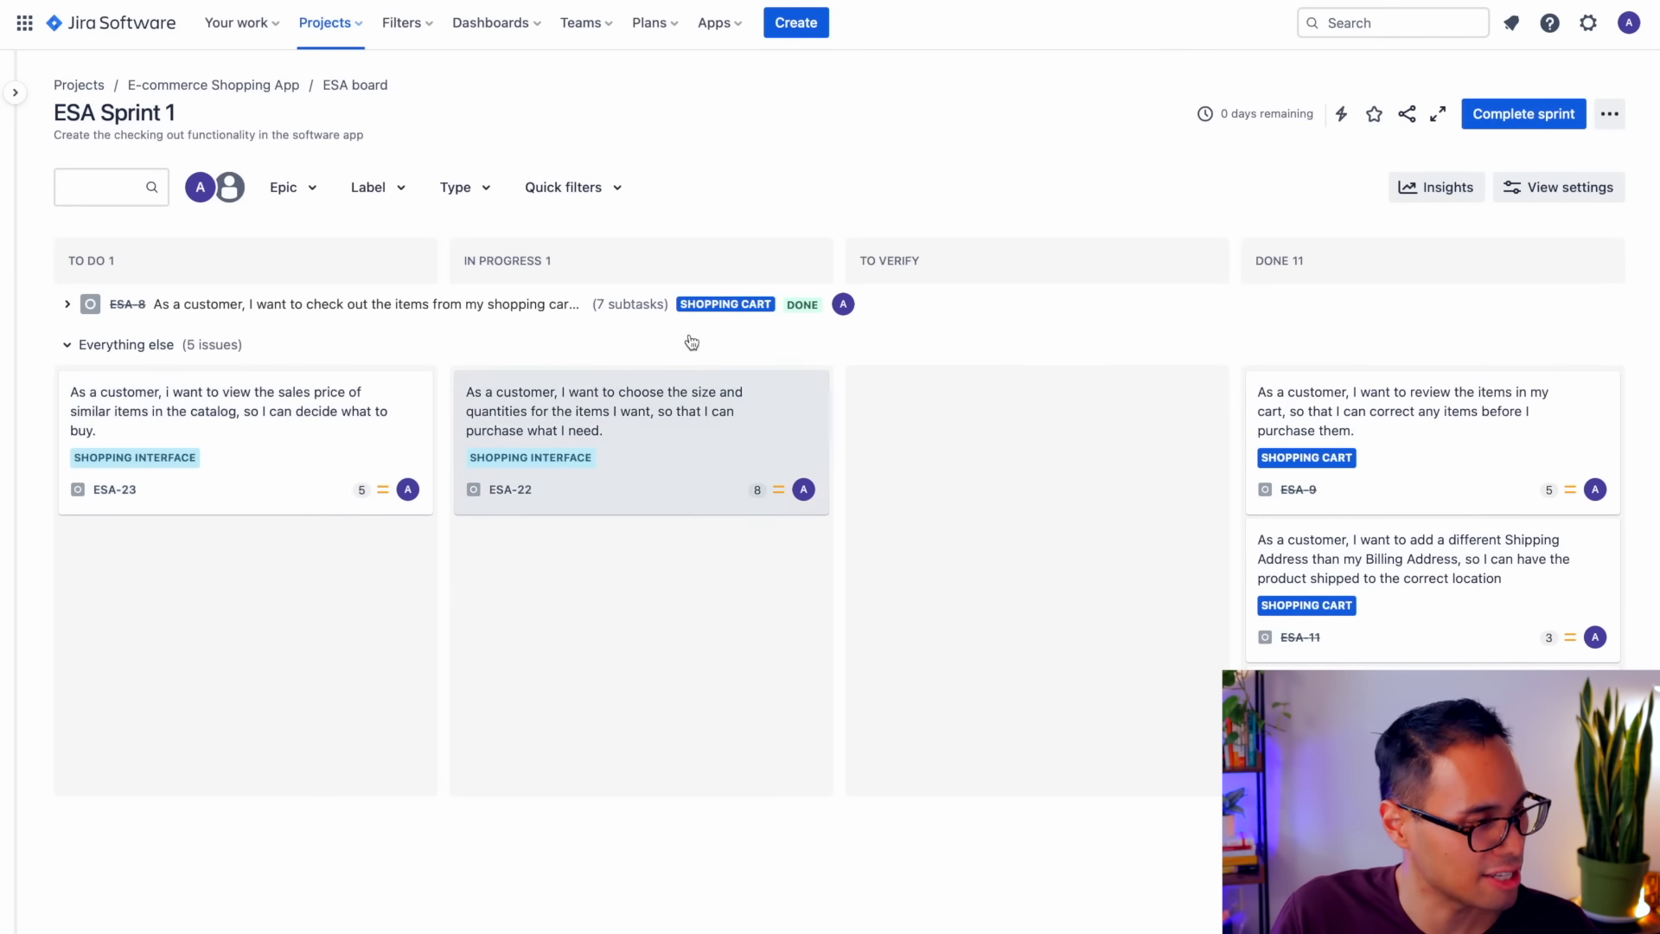
- Add the comment "Work has started, and coding has developed." to story ESA-22 and return to the board
{"action": "left_click", "coordinate": [629, 412]}
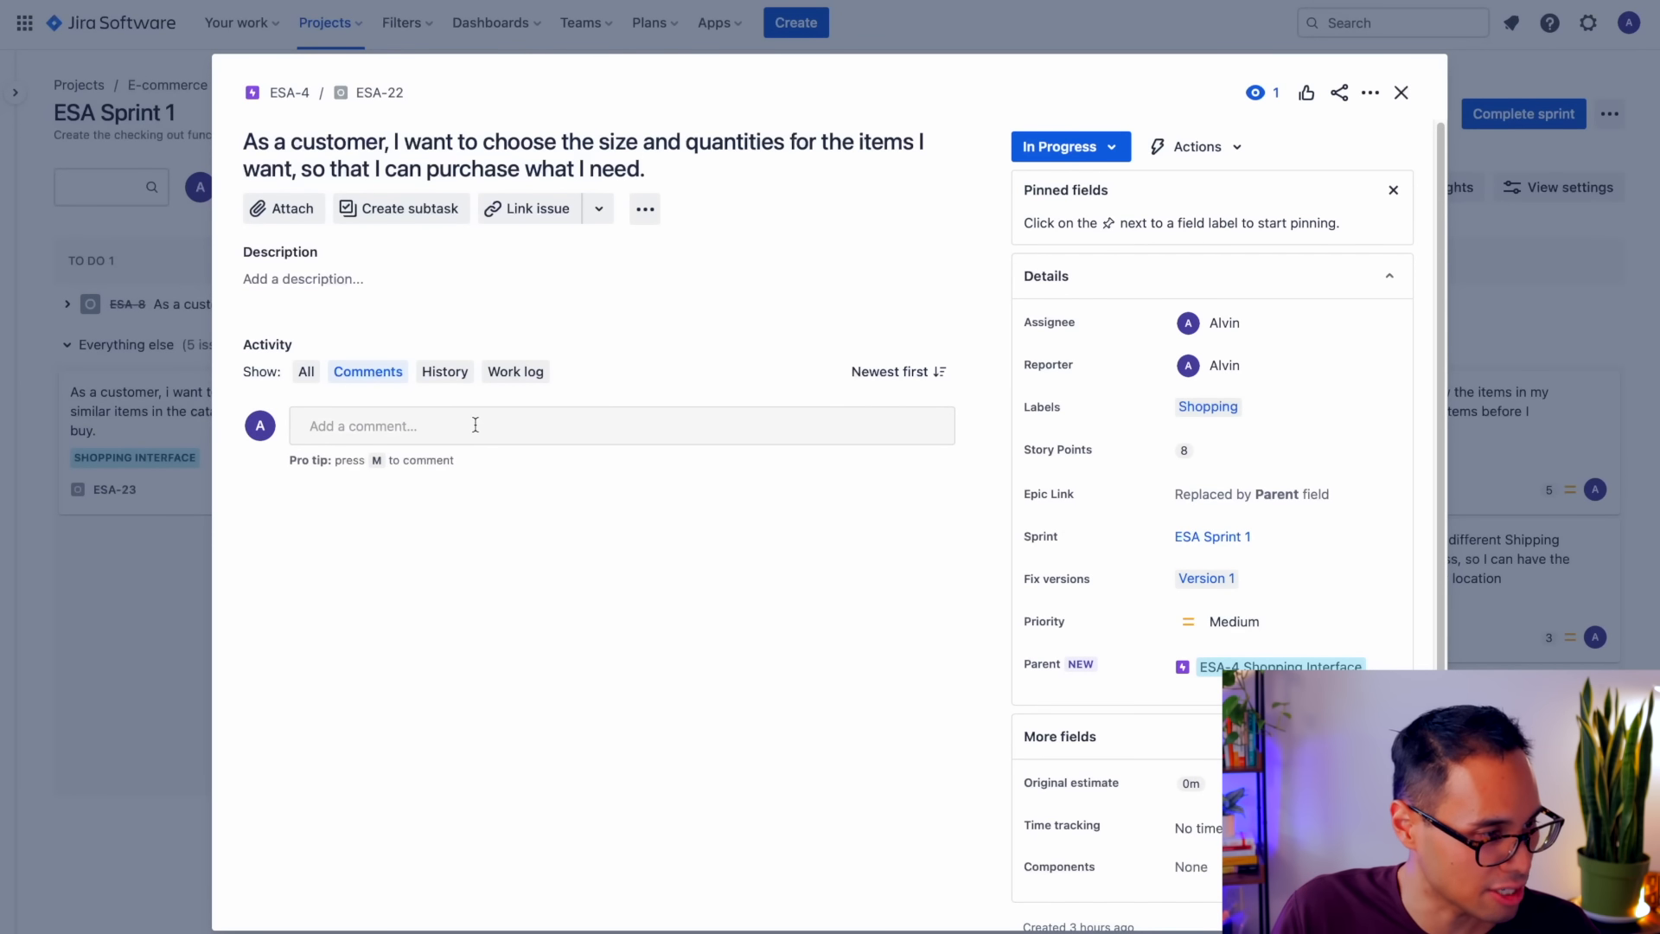
{"action": "left_click", "coordinate": [466, 429]}
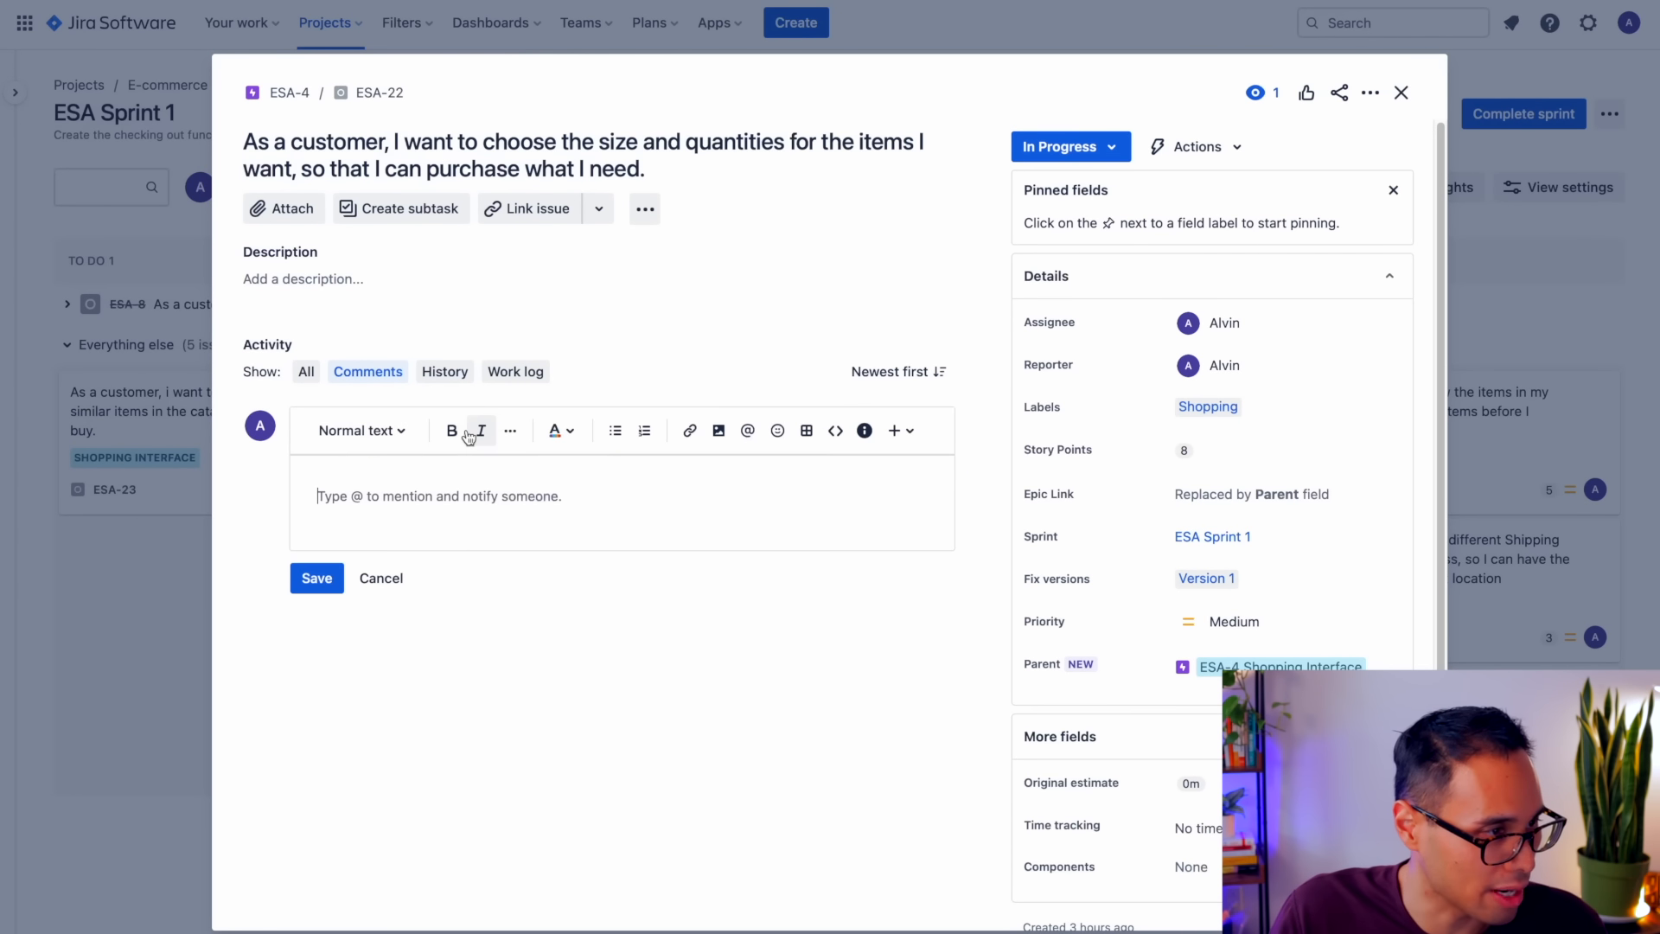
{"action": "type", "text": "Work has started, and coding has developed."}
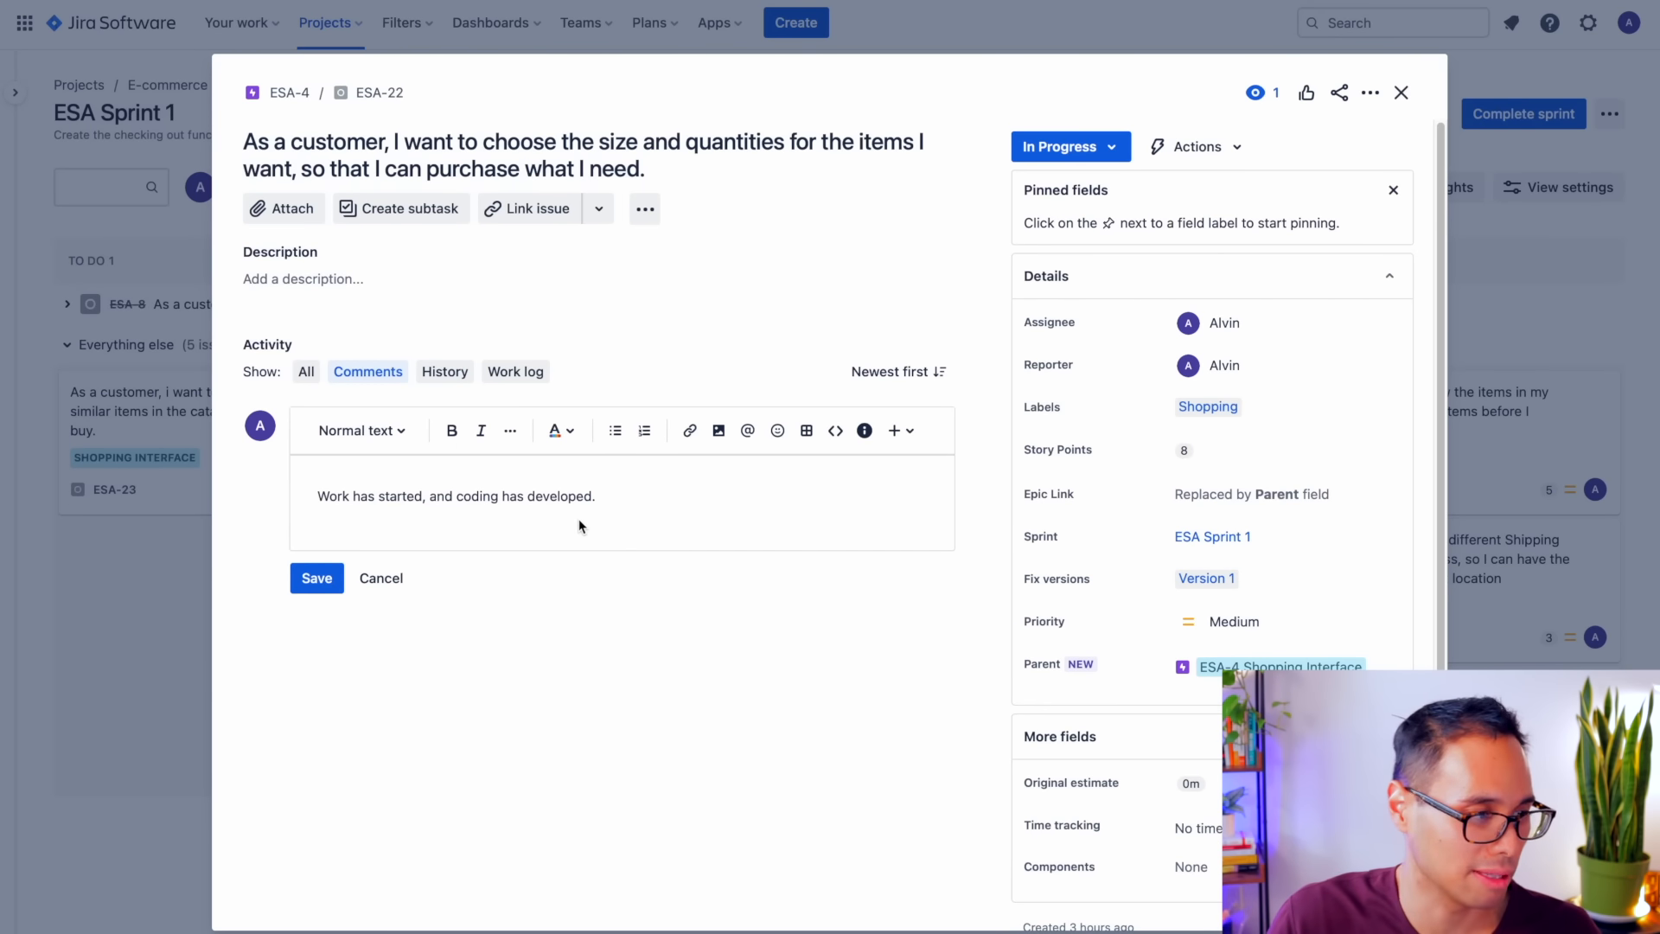
{"action": "left_click", "coordinate": [317, 579]}
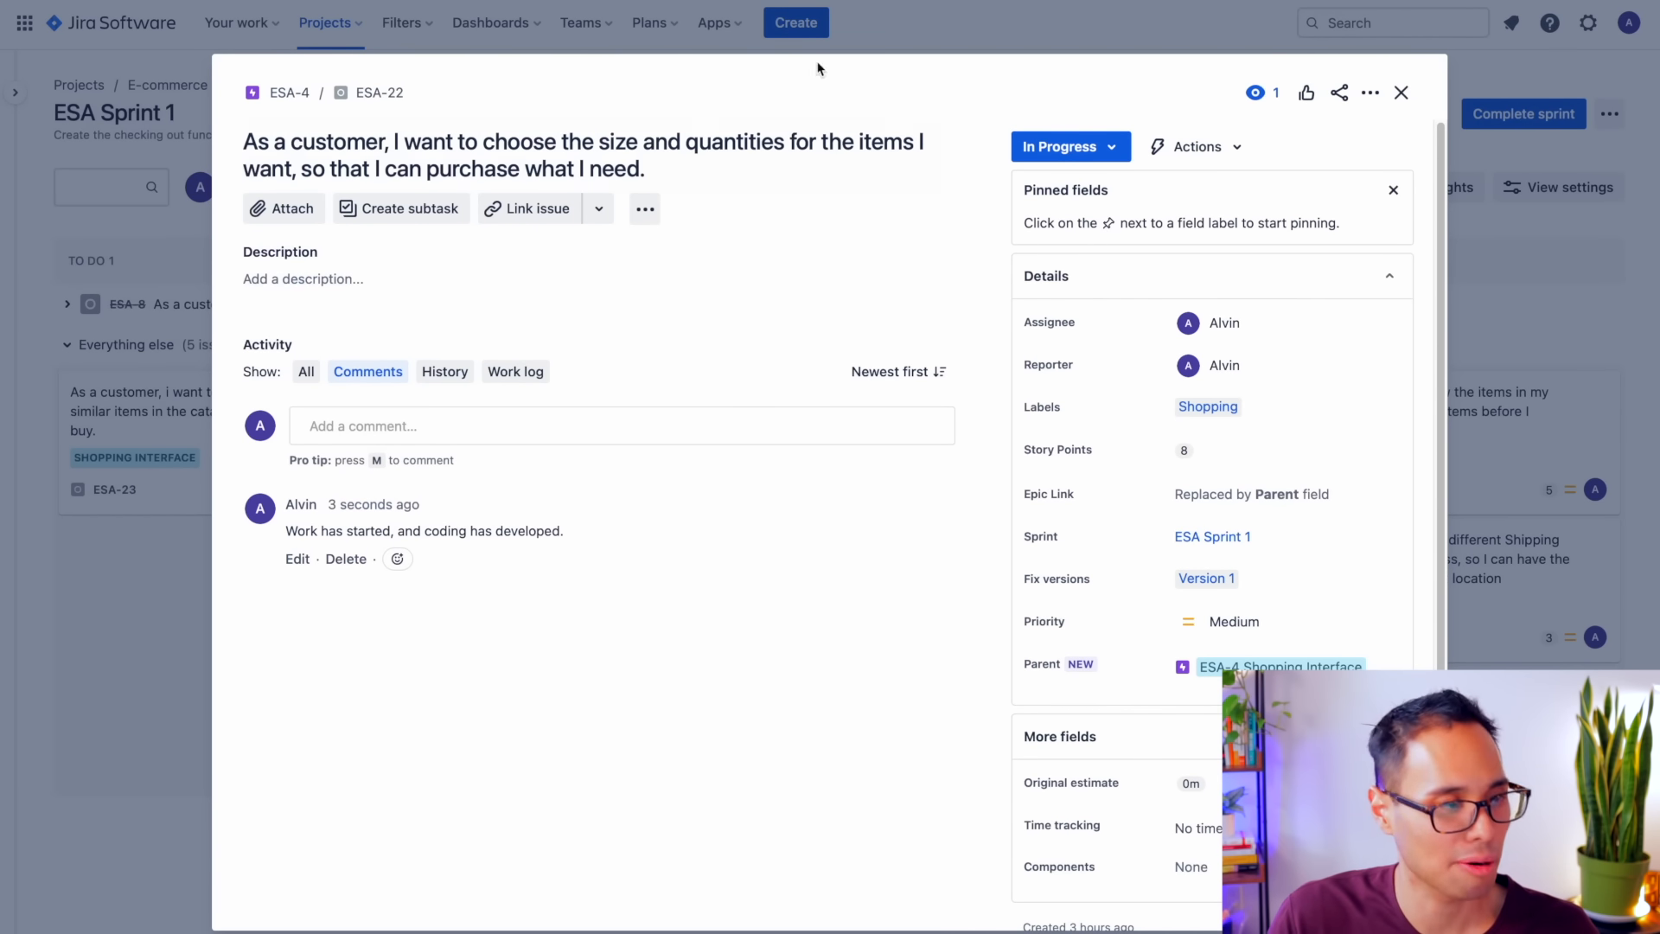
{"action": "left_click", "coordinate": [1506, 420]}
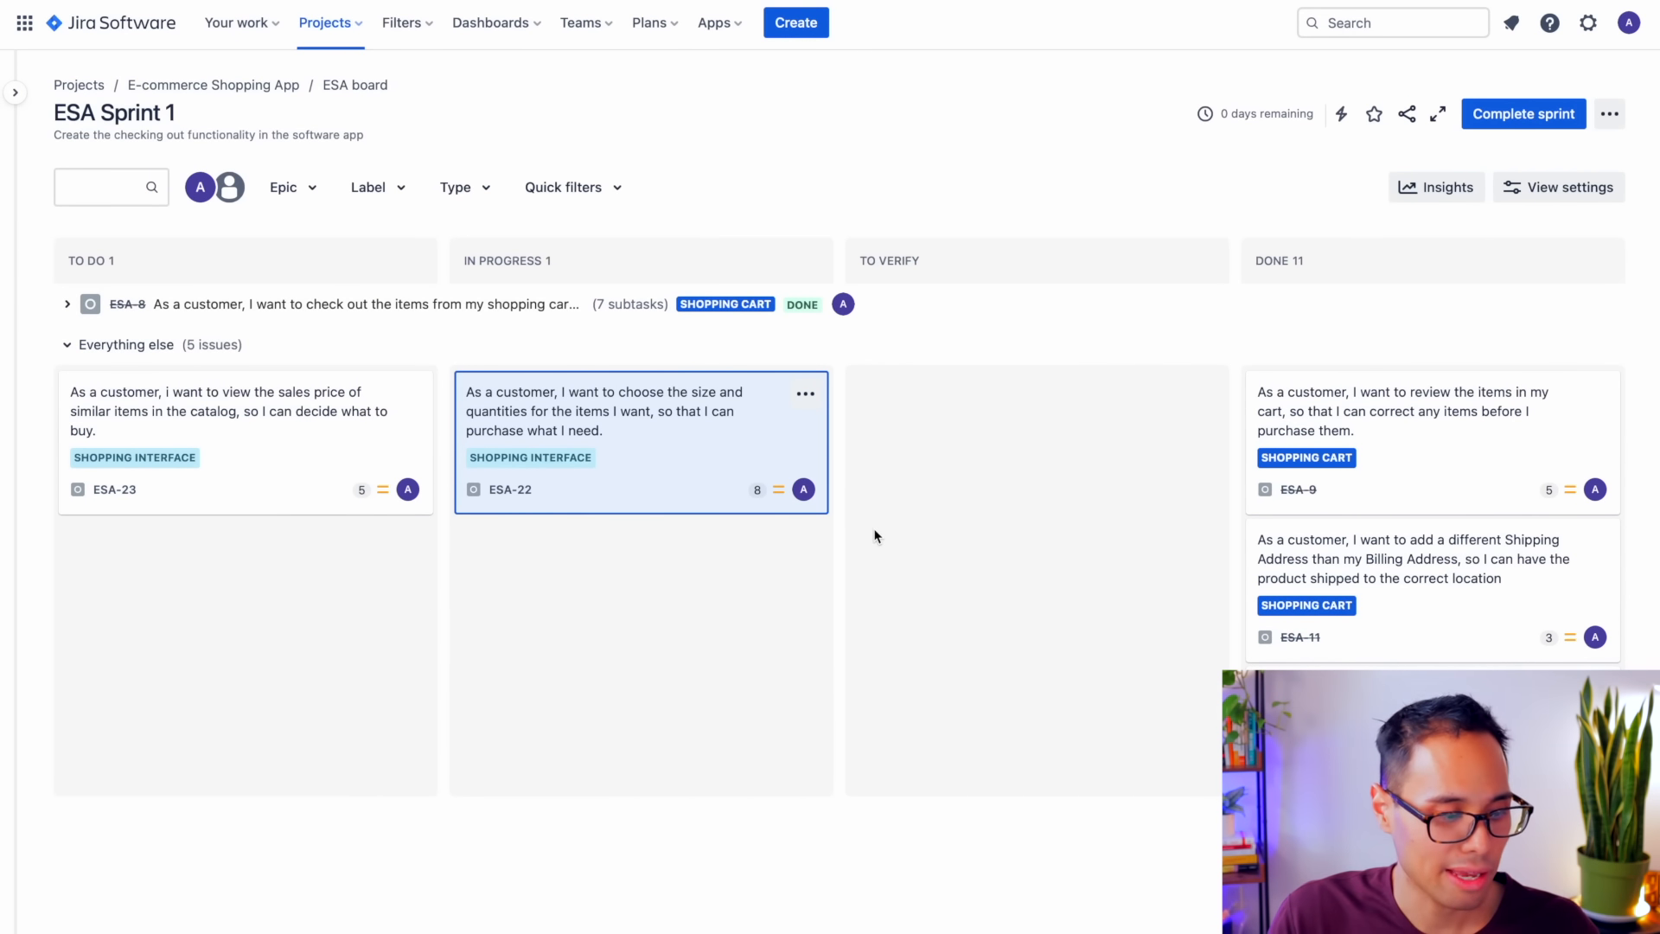
- Complete ESA Sprint 1, choosing Backlog as the destination for its open issues
{"action": "mouse_move", "coordinate": [1209, 122]}
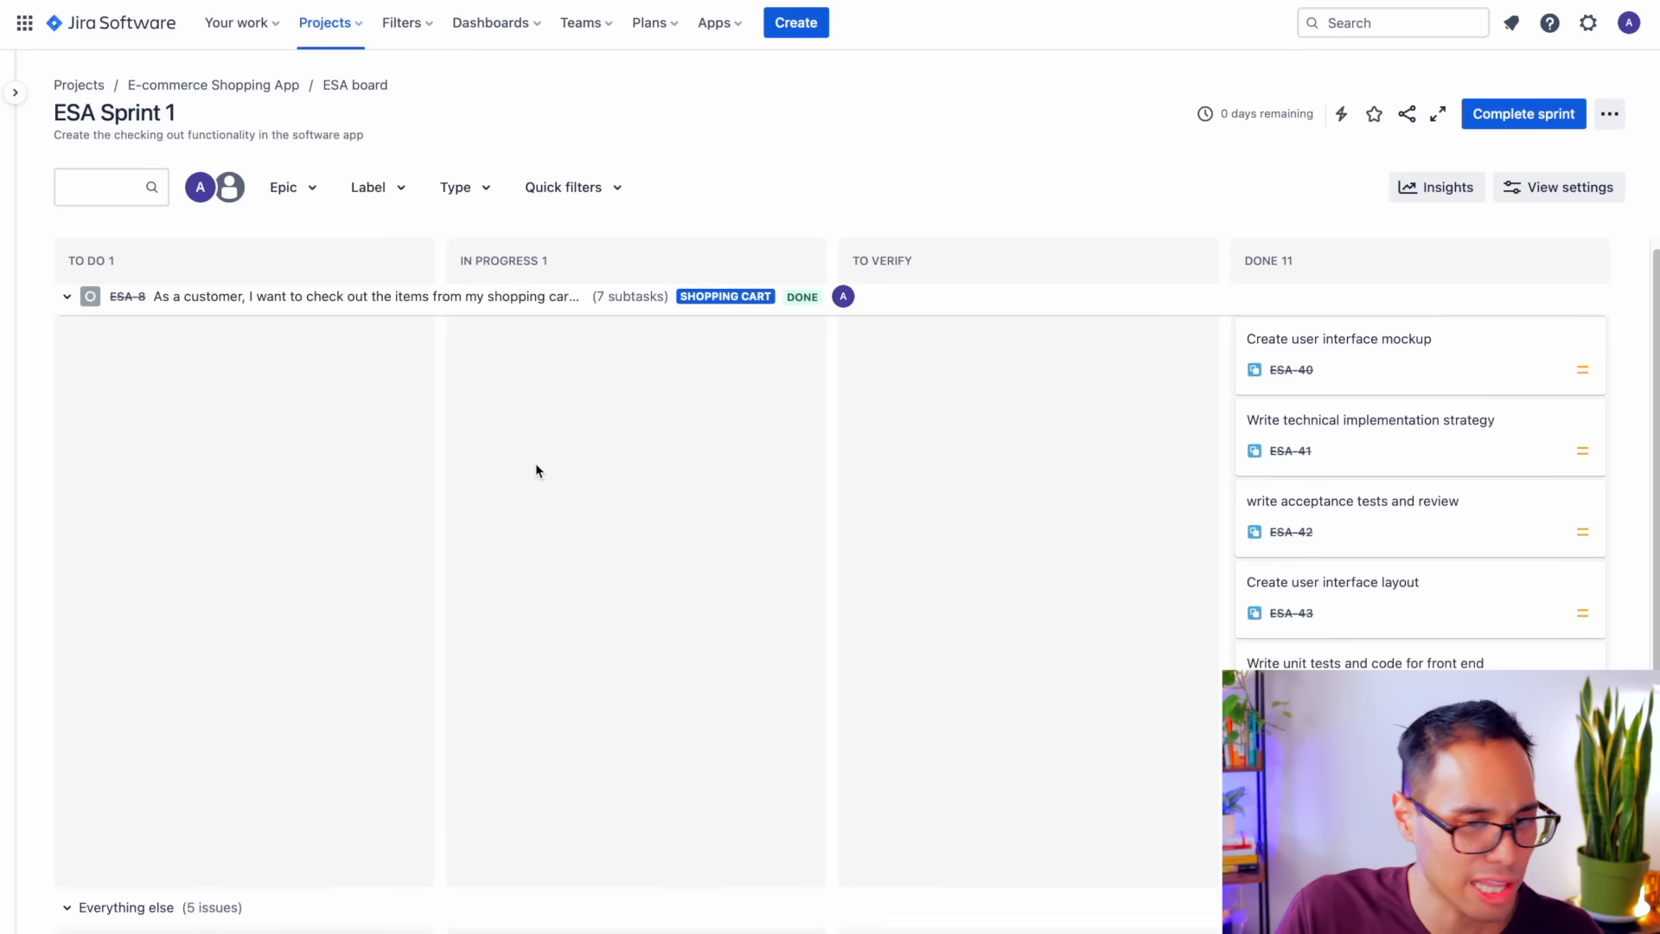
{"action": "scroll", "coordinate": [536, 463], "scroll_direction": "down", "scroll_amount": 5}
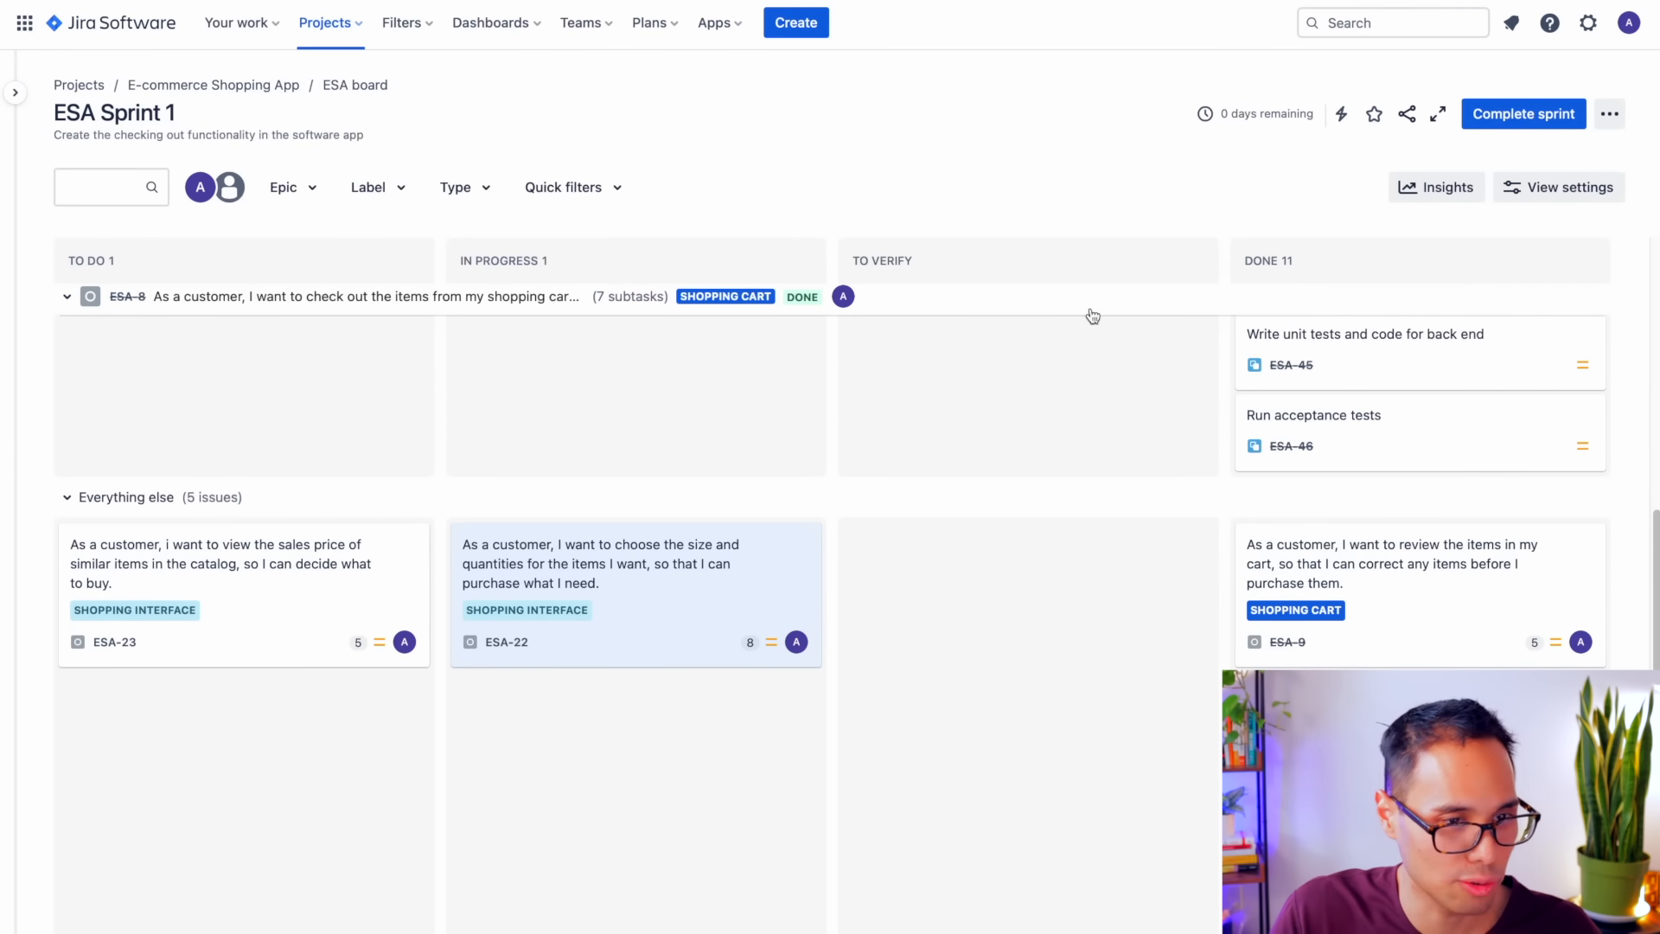
{"action": "scroll", "coordinate": [1179, 429], "scroll_direction": "up", "scroll_amount": 5}
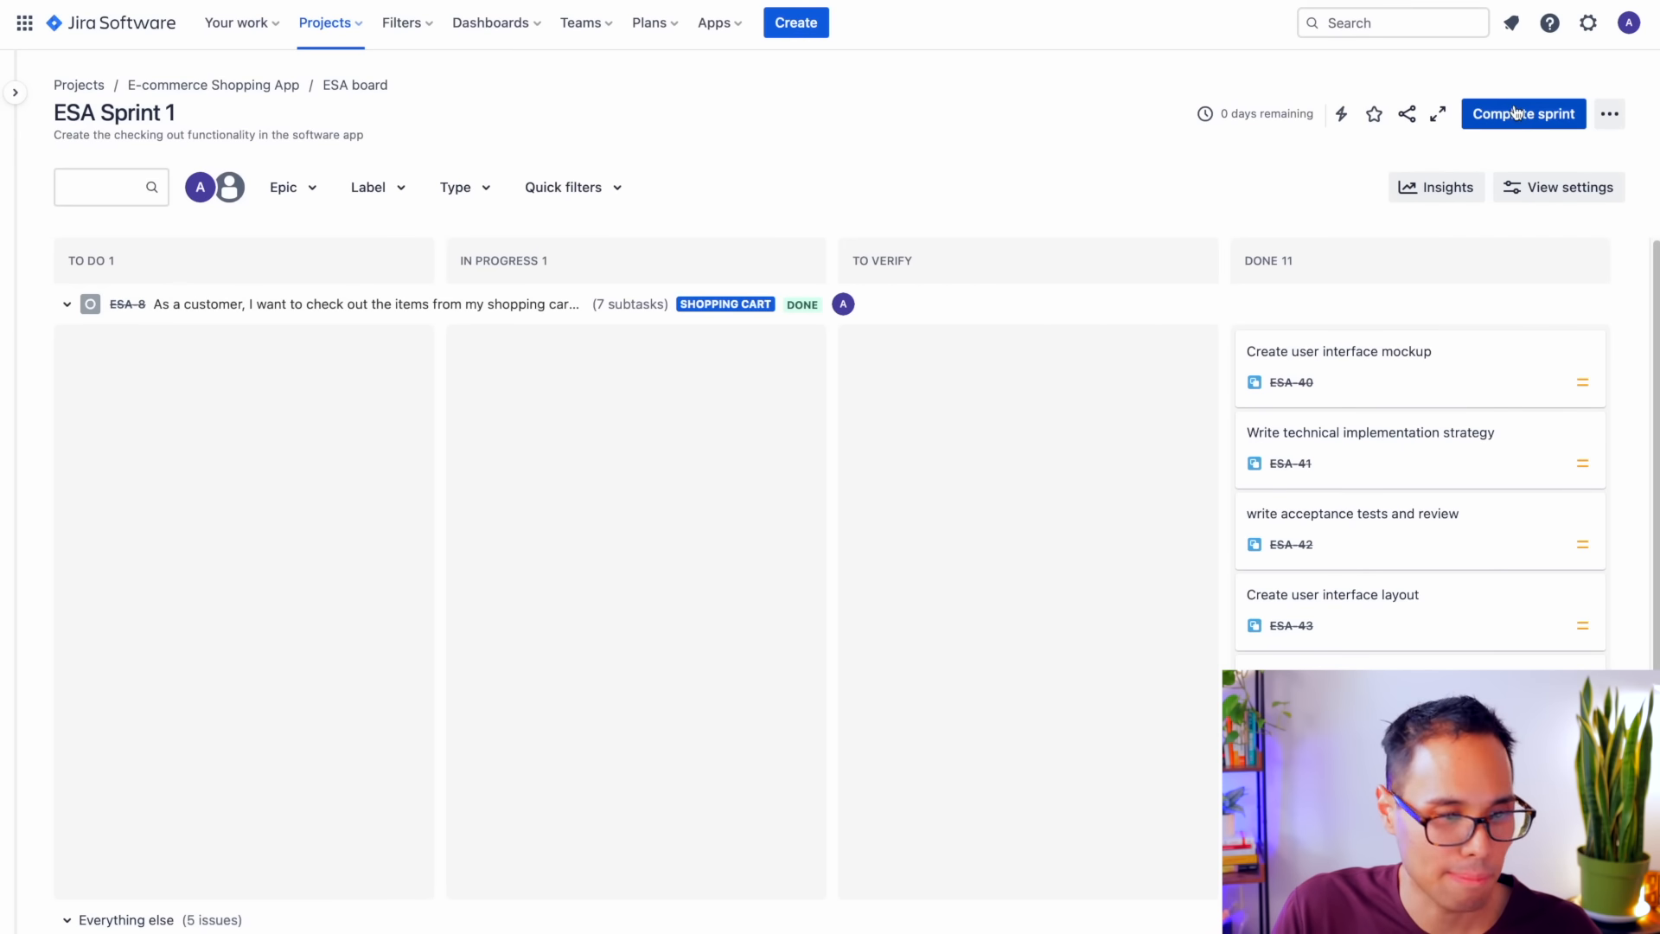
{"action": "left_click", "coordinate": [1530, 127]}
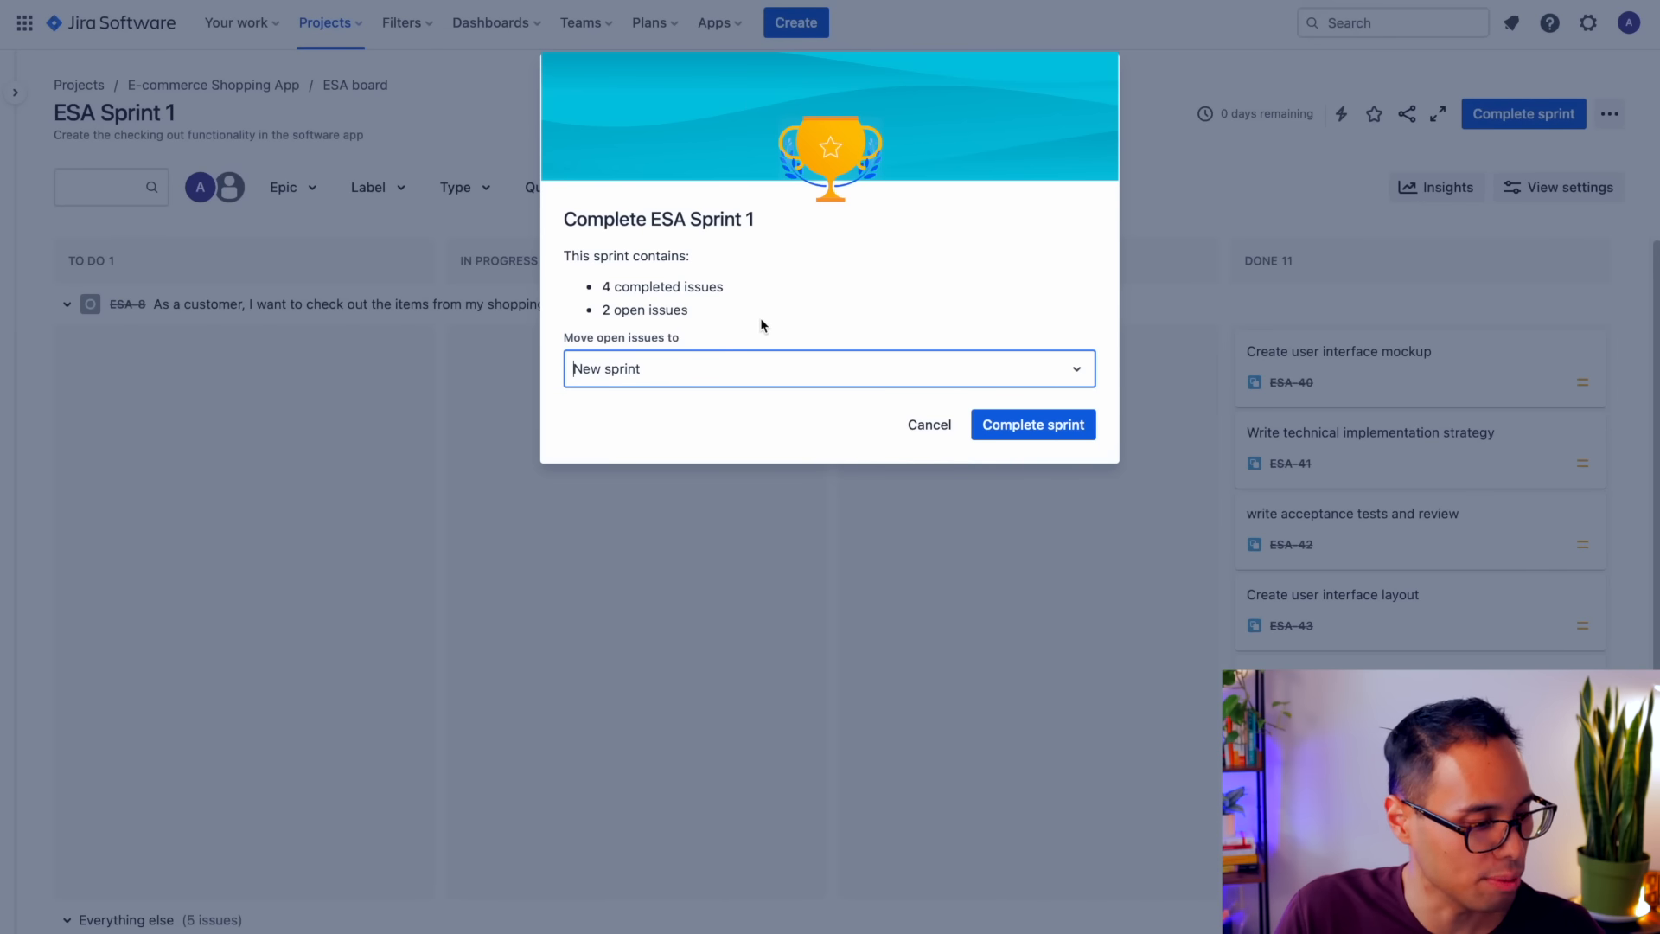
{"action": "left_click", "coordinate": [678, 370]}
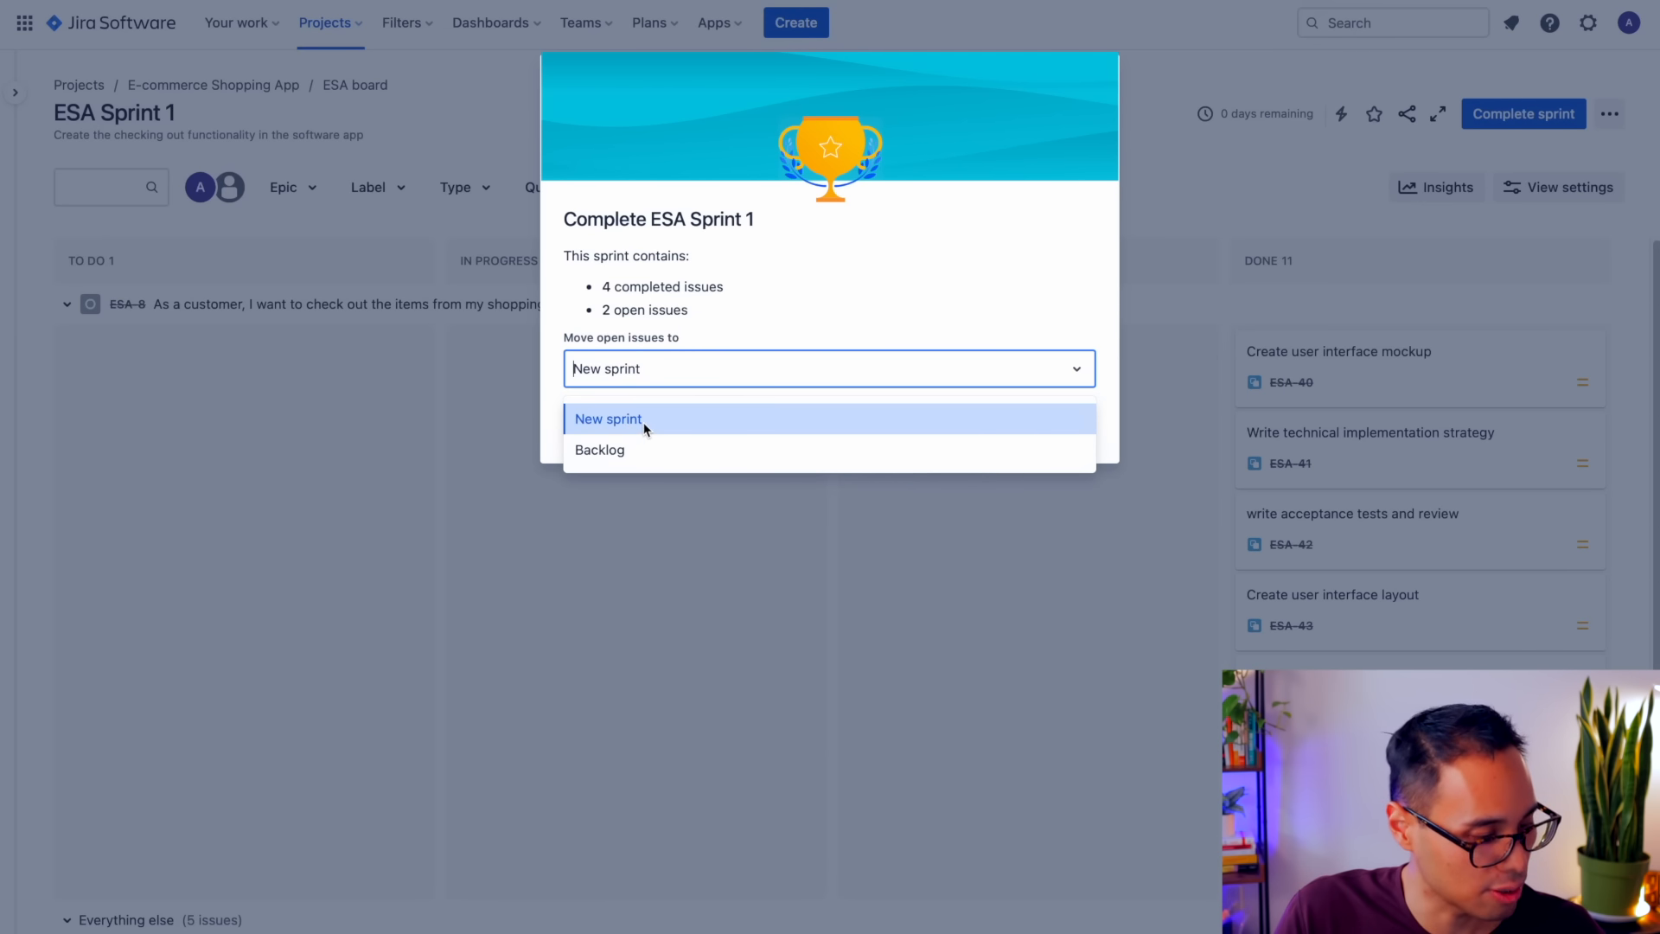
{"action": "left_click", "coordinate": [871, 283]}
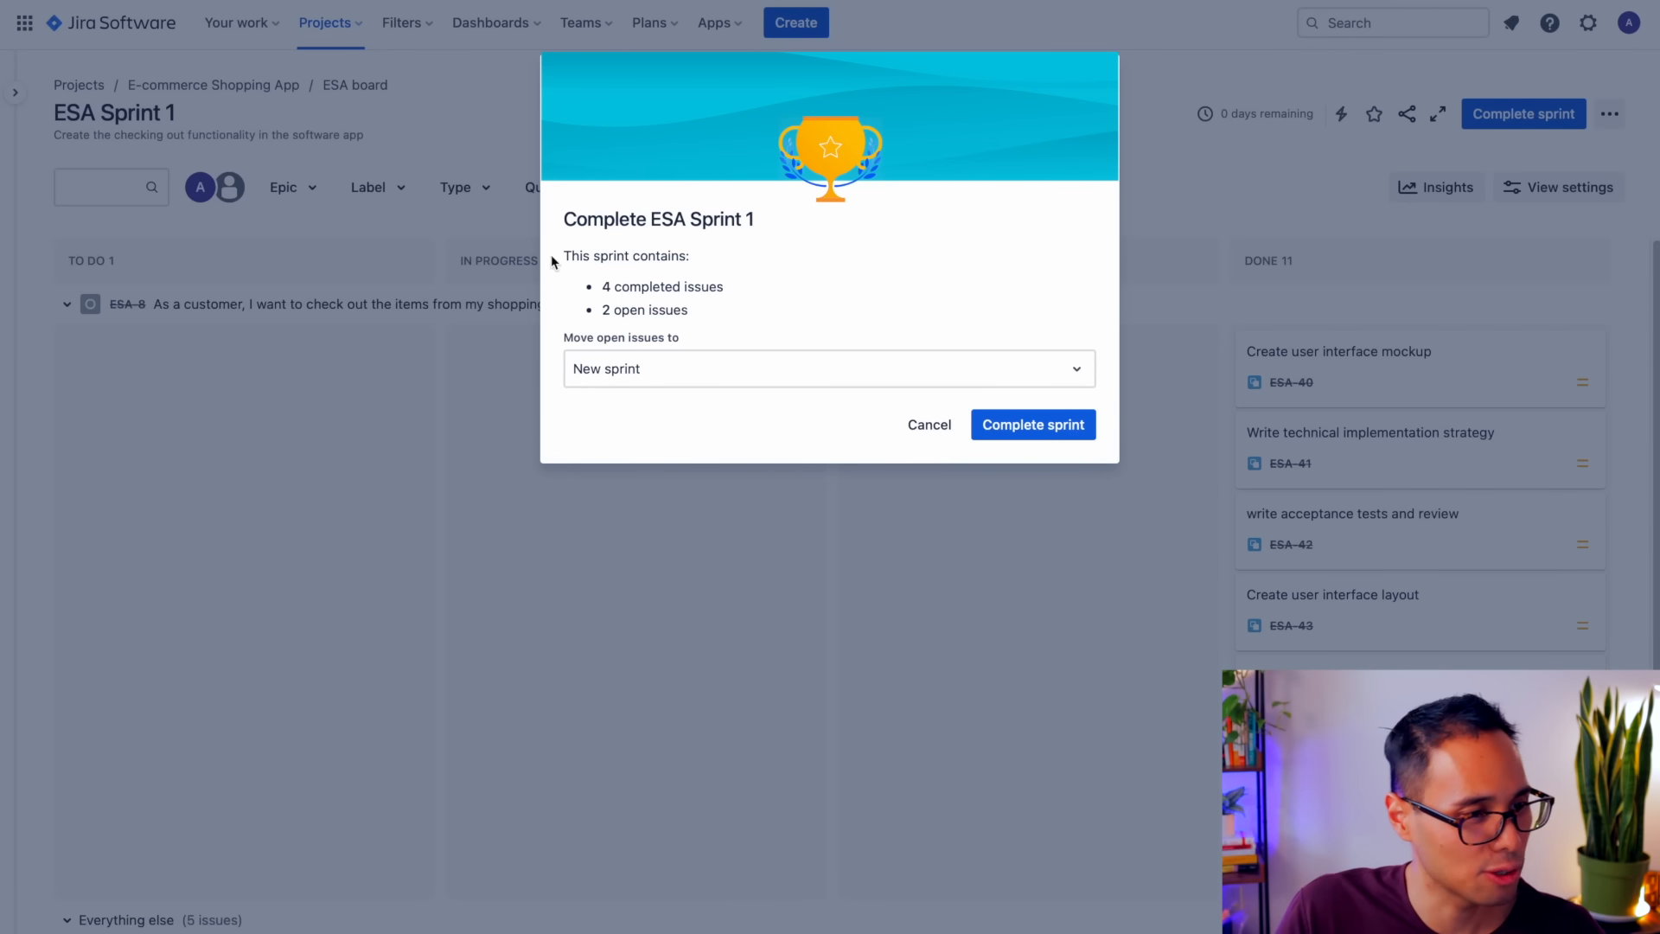
{"action": "mouse_move", "coordinate": [602, 286]}
{"action": "left_mouse_down"}
{"action": "mouse_move", "coordinate": [726, 285]}
{"action": "mouse_move", "coordinate": [604, 311]}
{"action": "left_mouse_up"}
{"action": "left_click", "coordinate": [752, 285]}
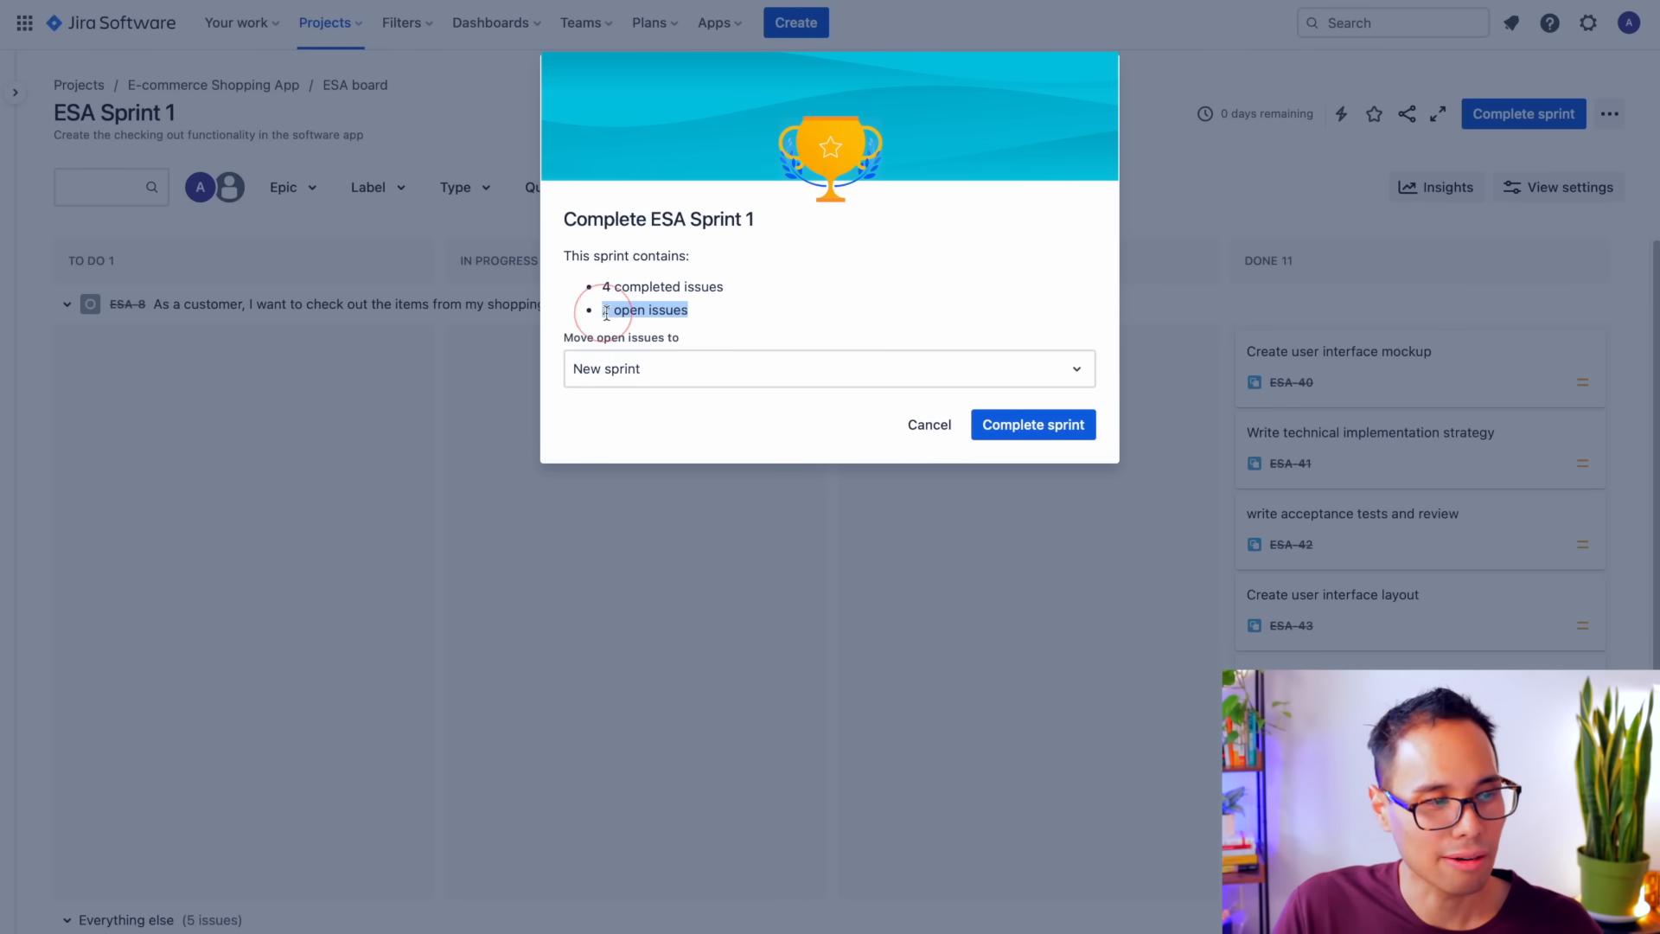
{"action": "left_click", "coordinate": [605, 316]}
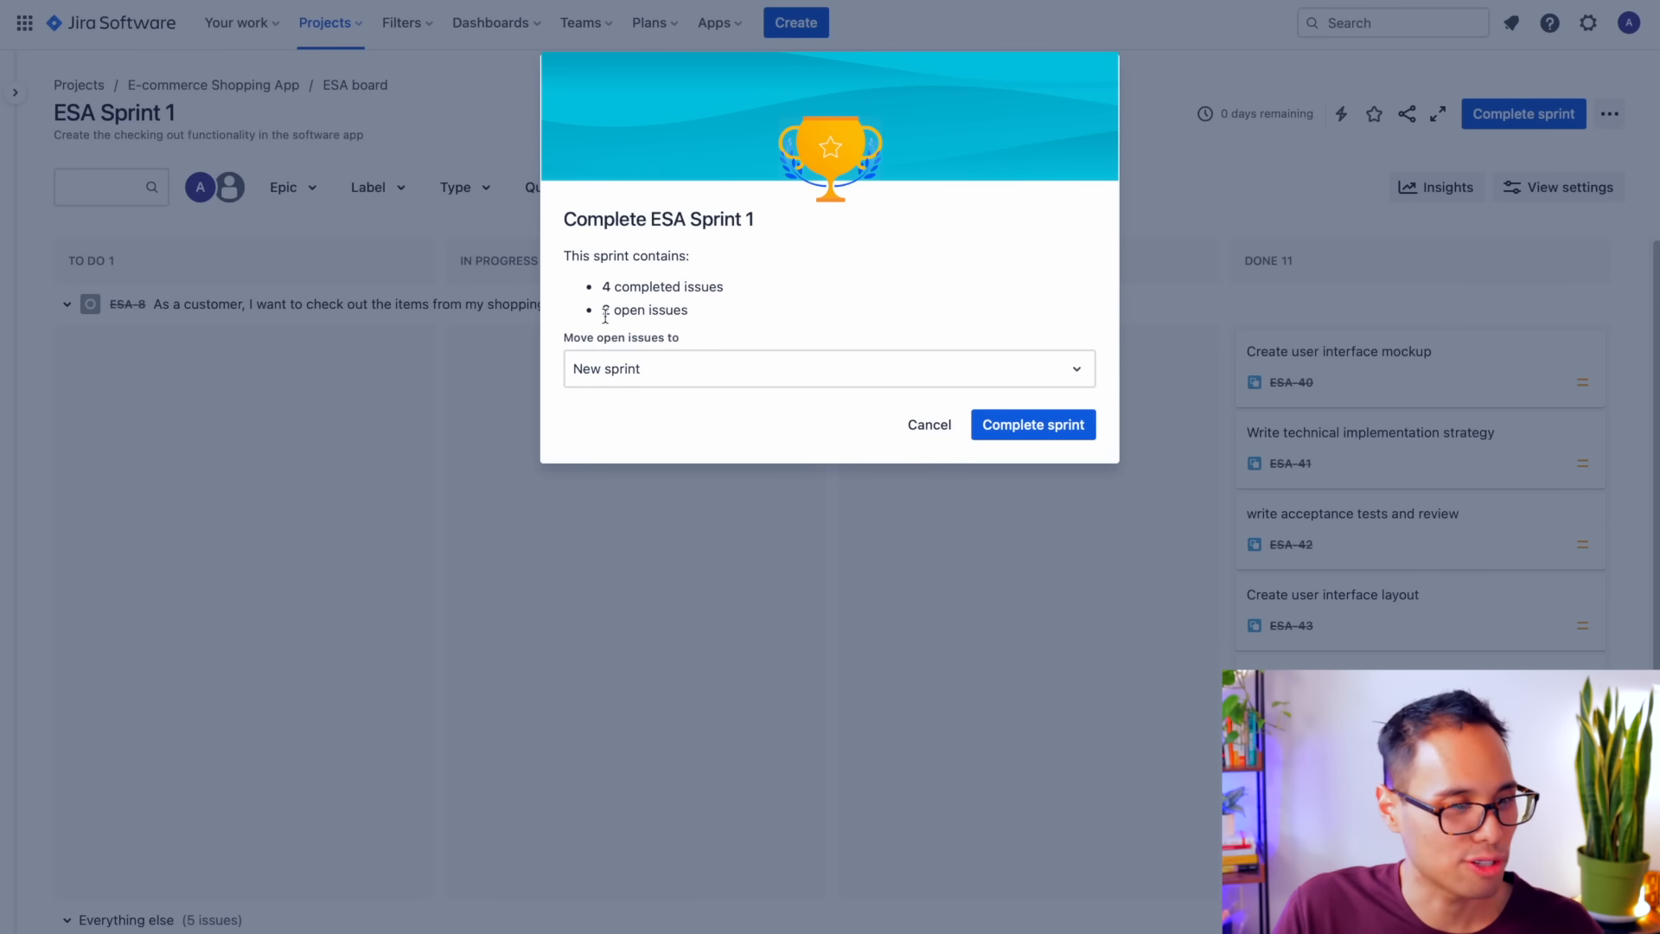
{"action": "left_click", "coordinate": [664, 371]}
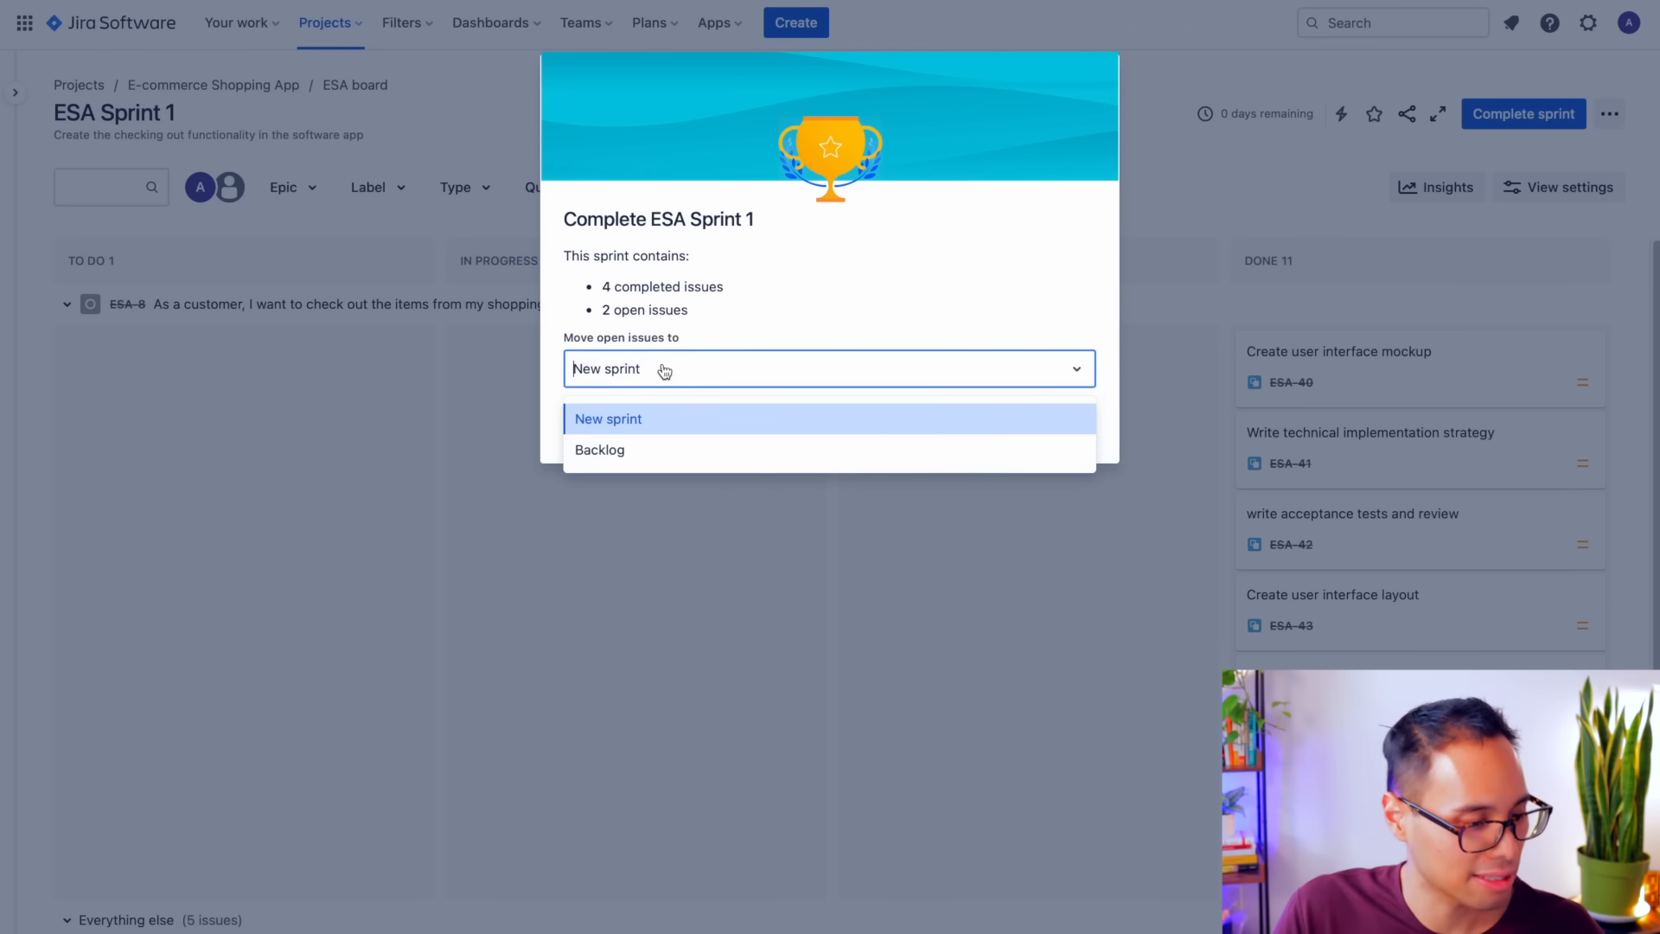
{"action": "left_click", "coordinate": [639, 449]}
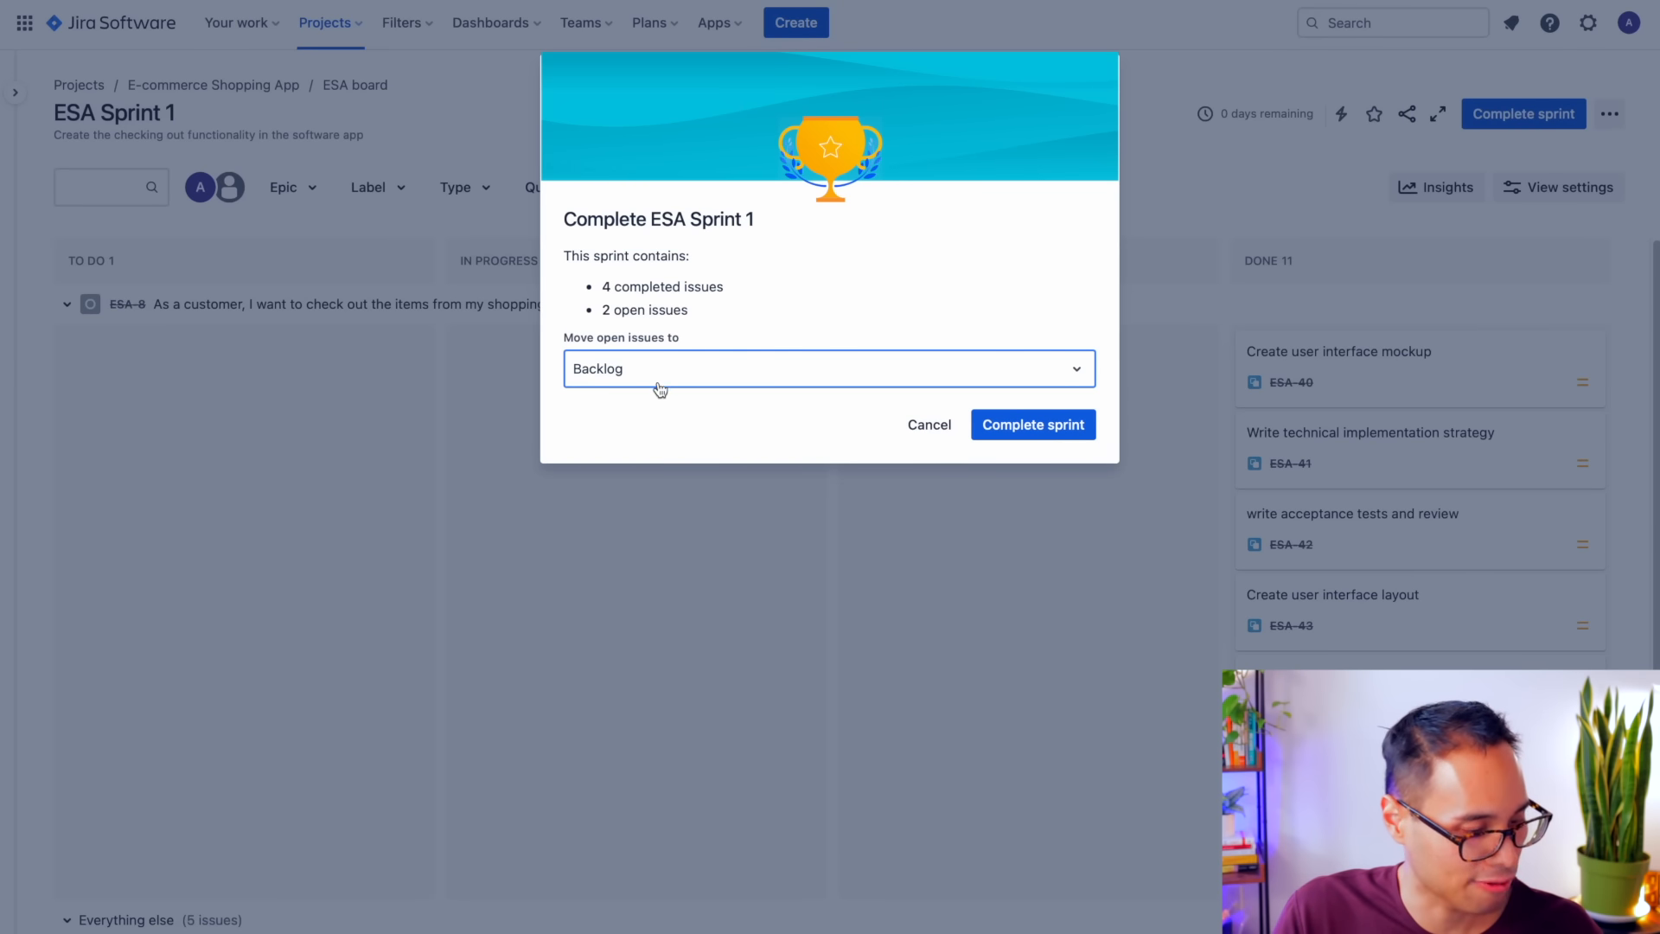
{"action": "left_click", "coordinate": [1033, 426]}
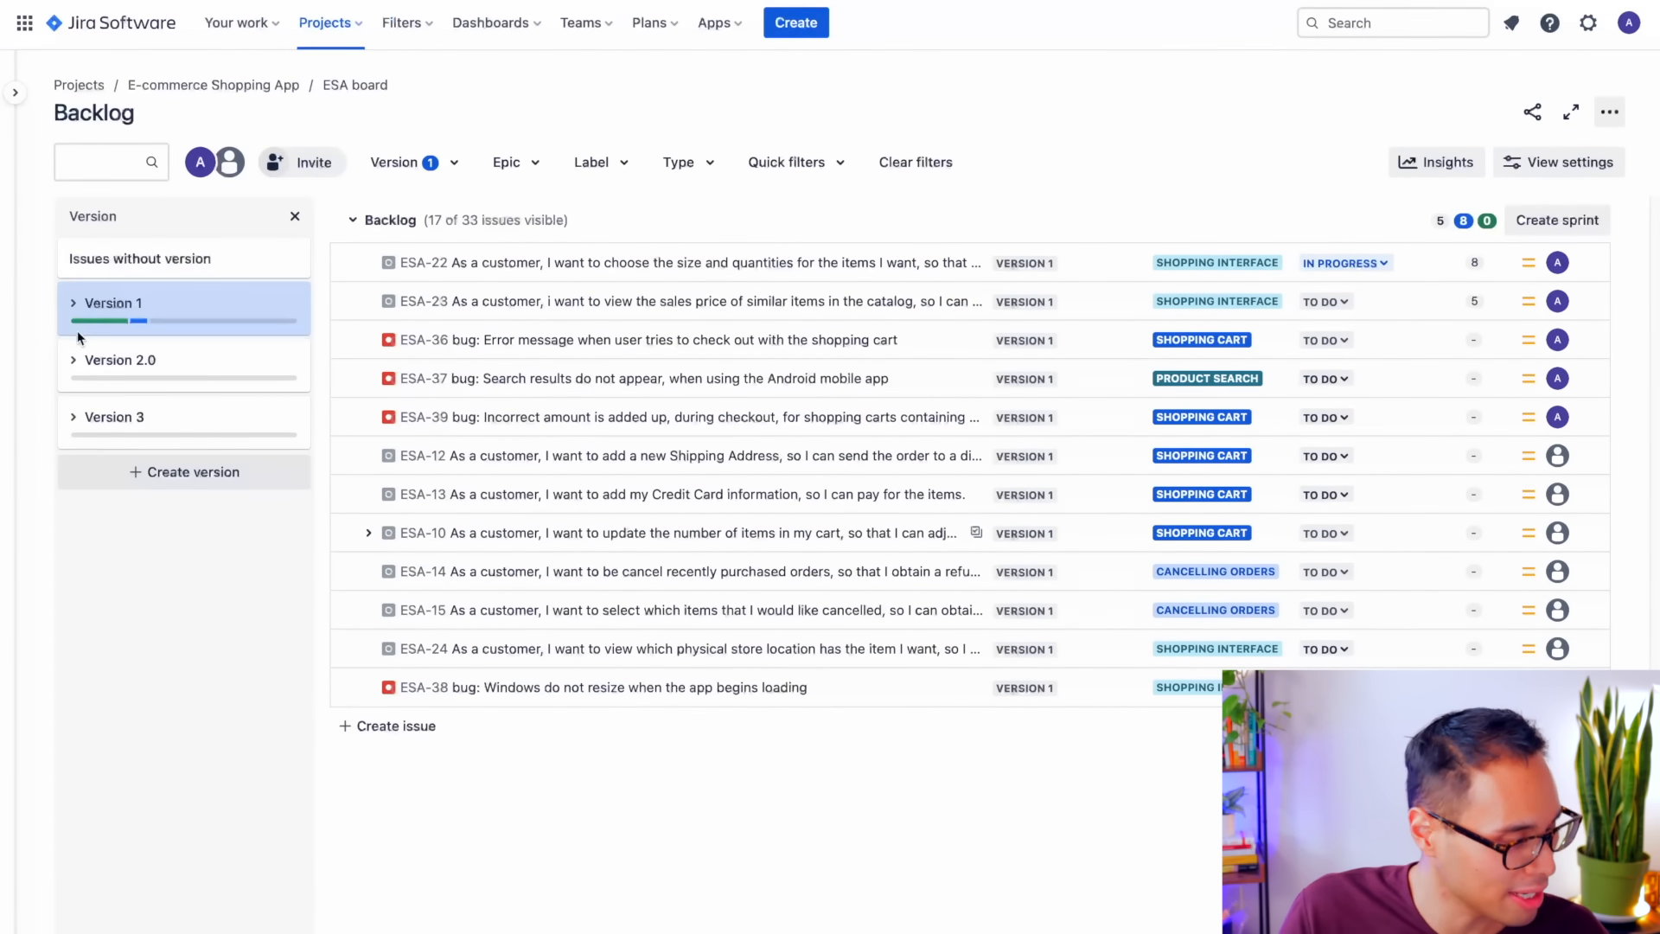
- Check the Version 1 progress in the backlog, and view the Burndown Chart and Burnup Chart for ESA Sprint 1
{"action": "mouse_move", "coordinate": [132, 323]}
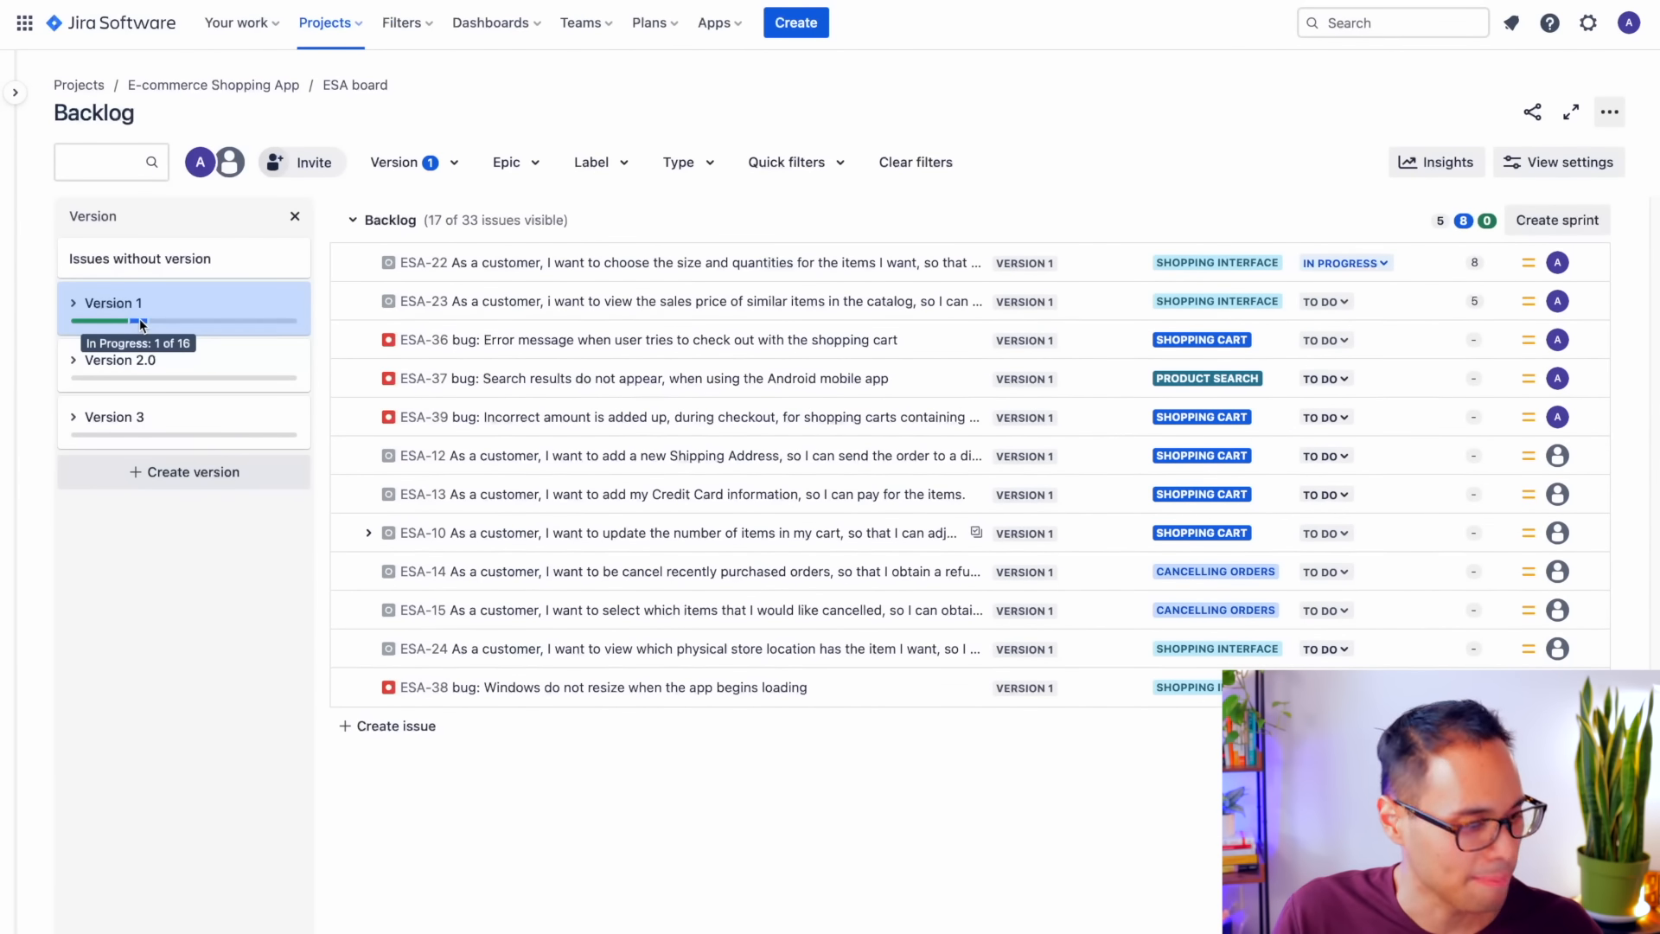
{"action": "key", "text": "["}
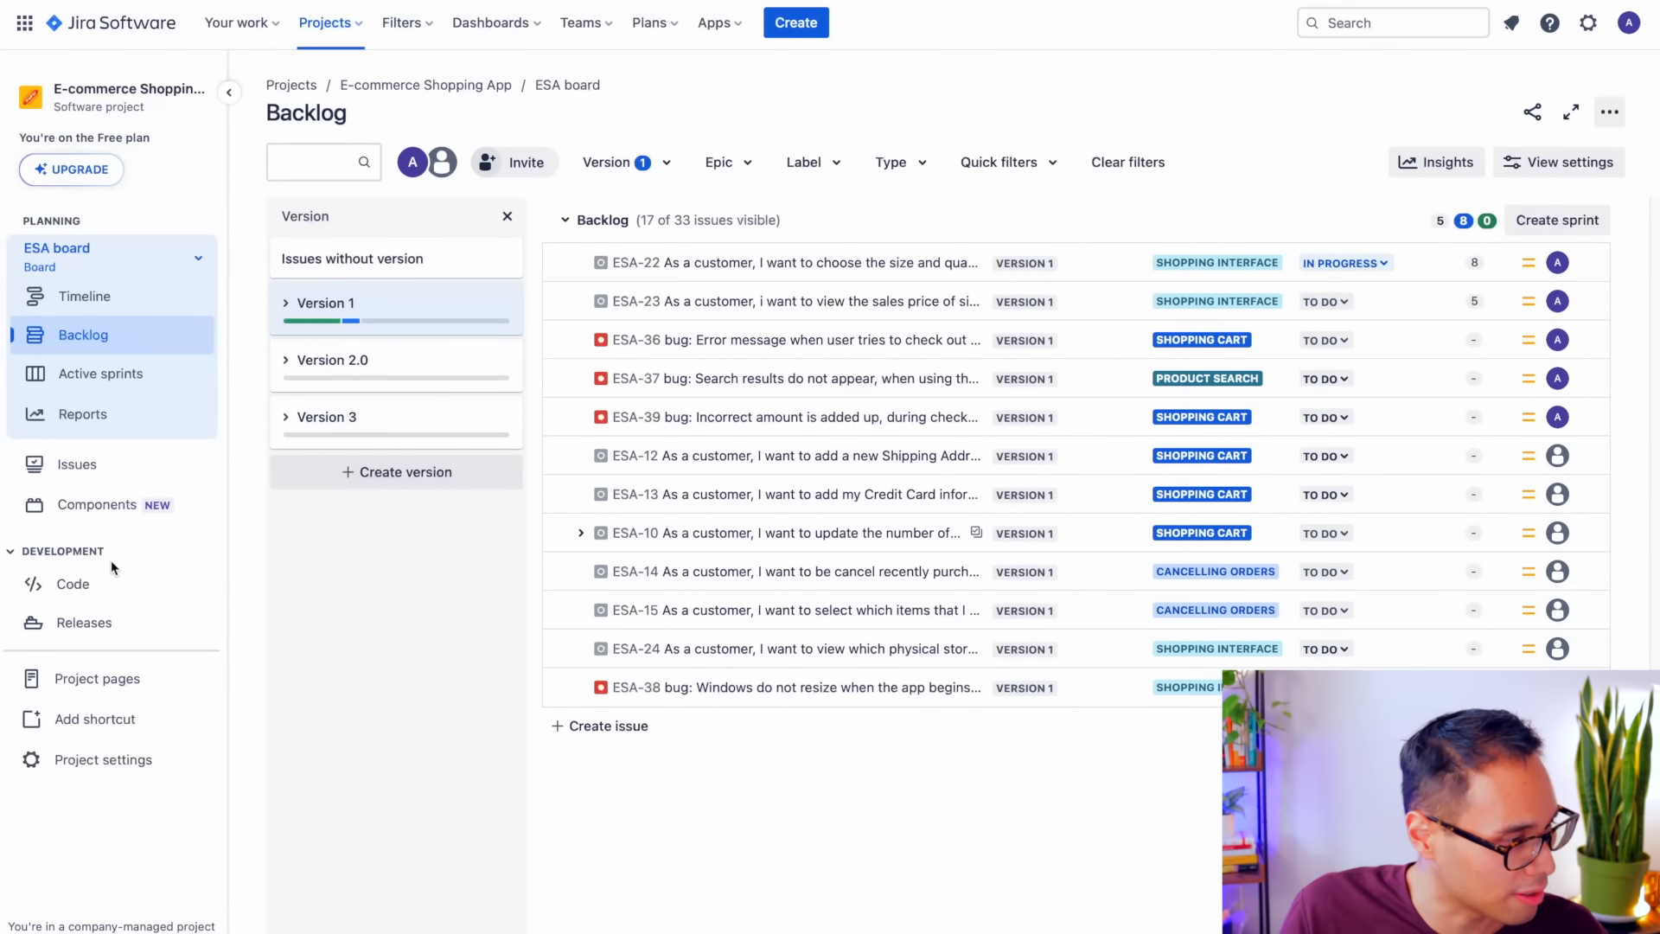
{"action": "left_click", "coordinate": [86, 419]}
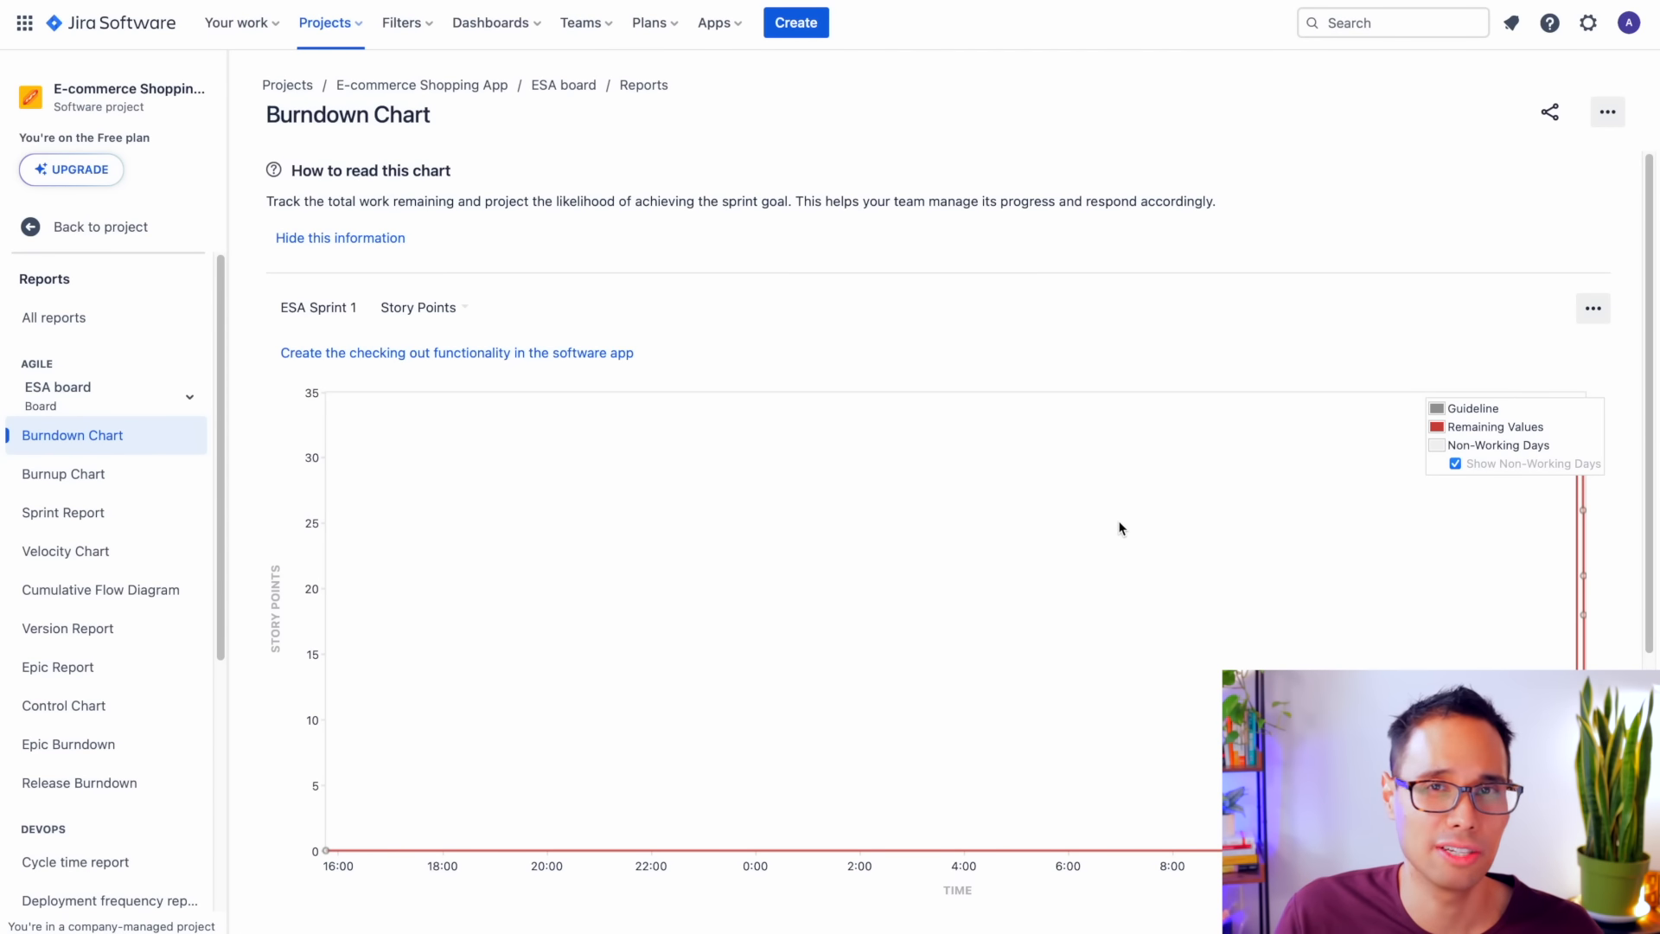
{"action": "left_click", "coordinate": [50, 474]}
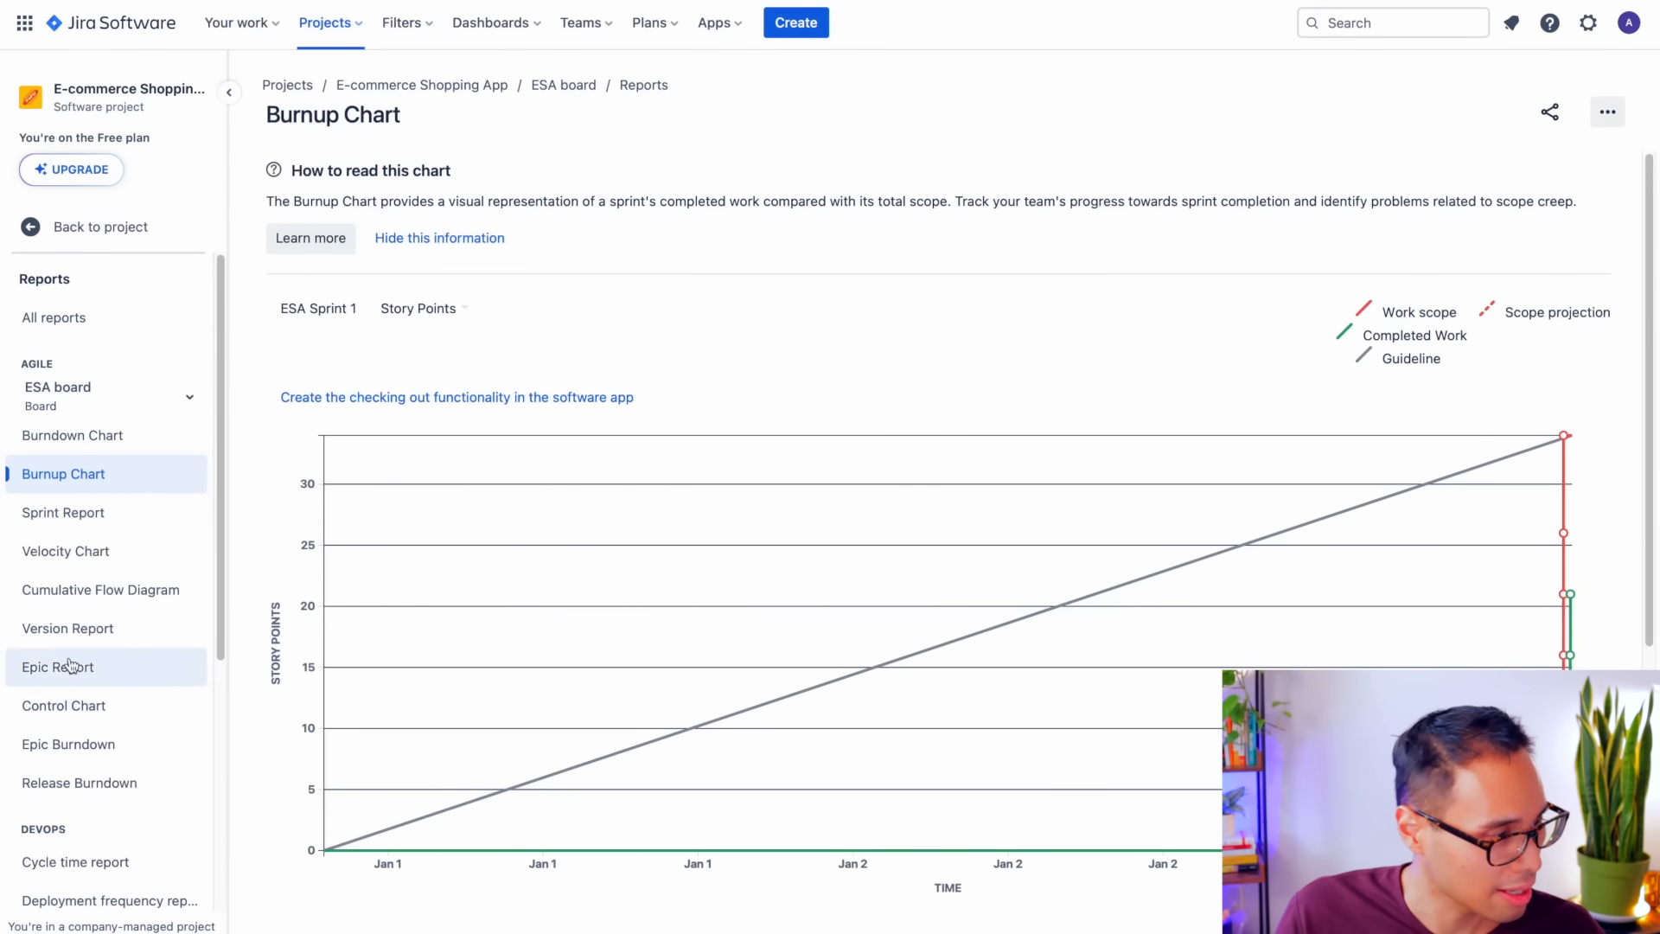
- Open the Sprint Report for ESA Sprint 1 and examine its chart and the lists of completed and not completed issues
{"action": "left_click", "coordinate": [61, 513]}
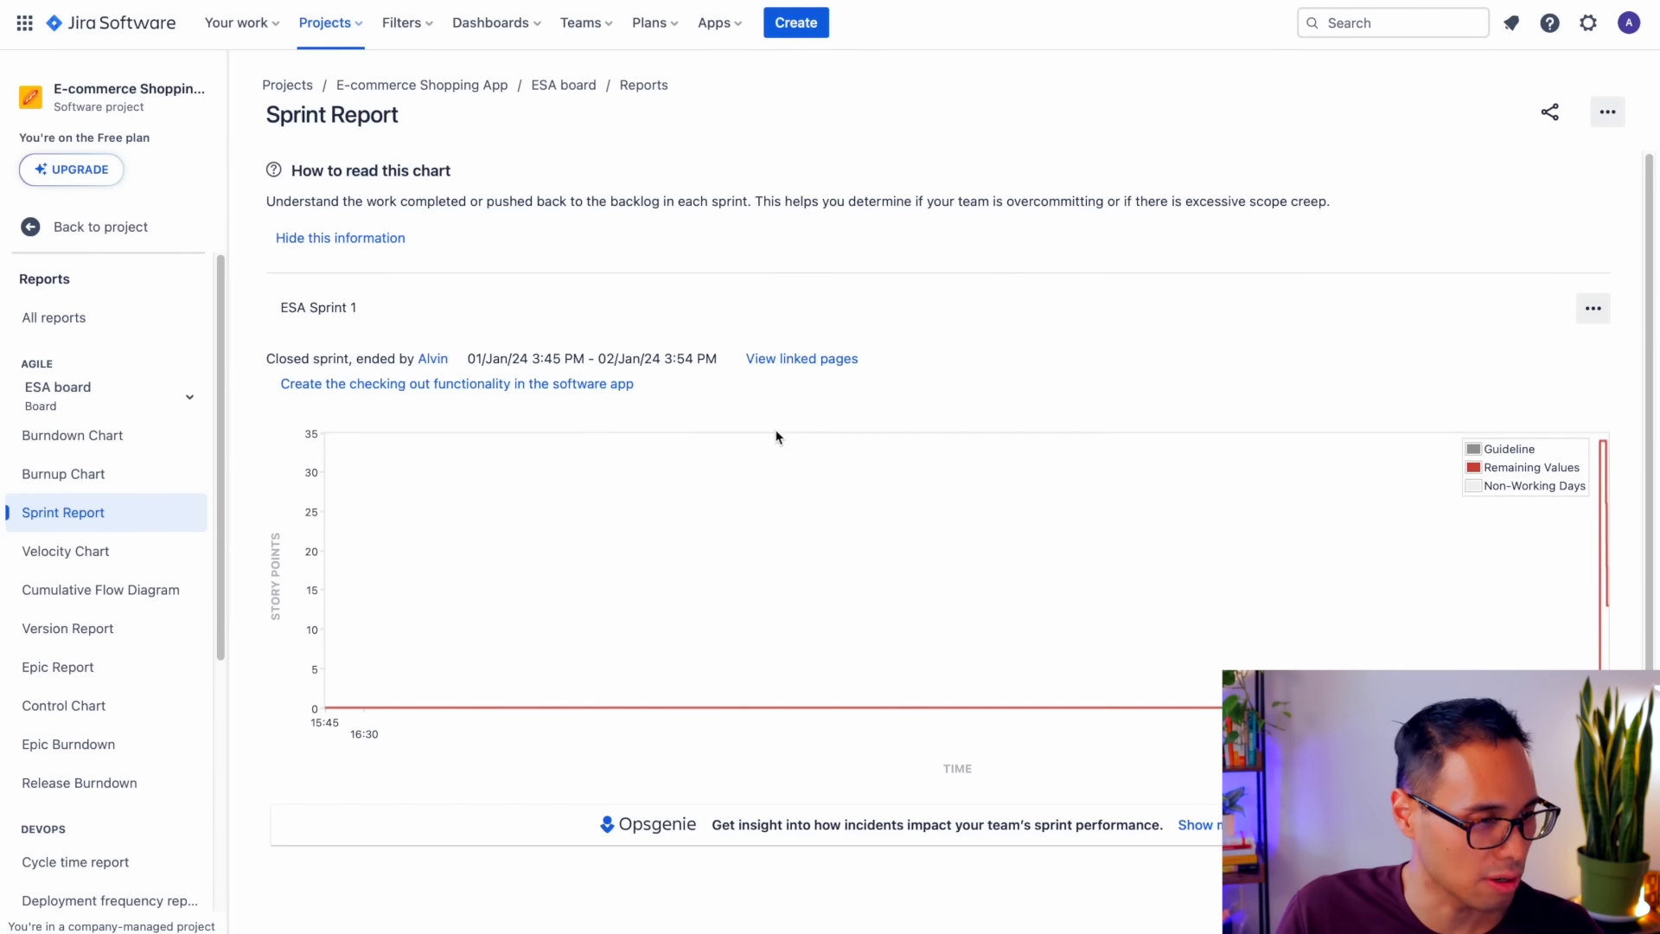
{"action": "scroll", "coordinate": [924, 532], "scroll_direction": "down", "scroll_amount": 4}
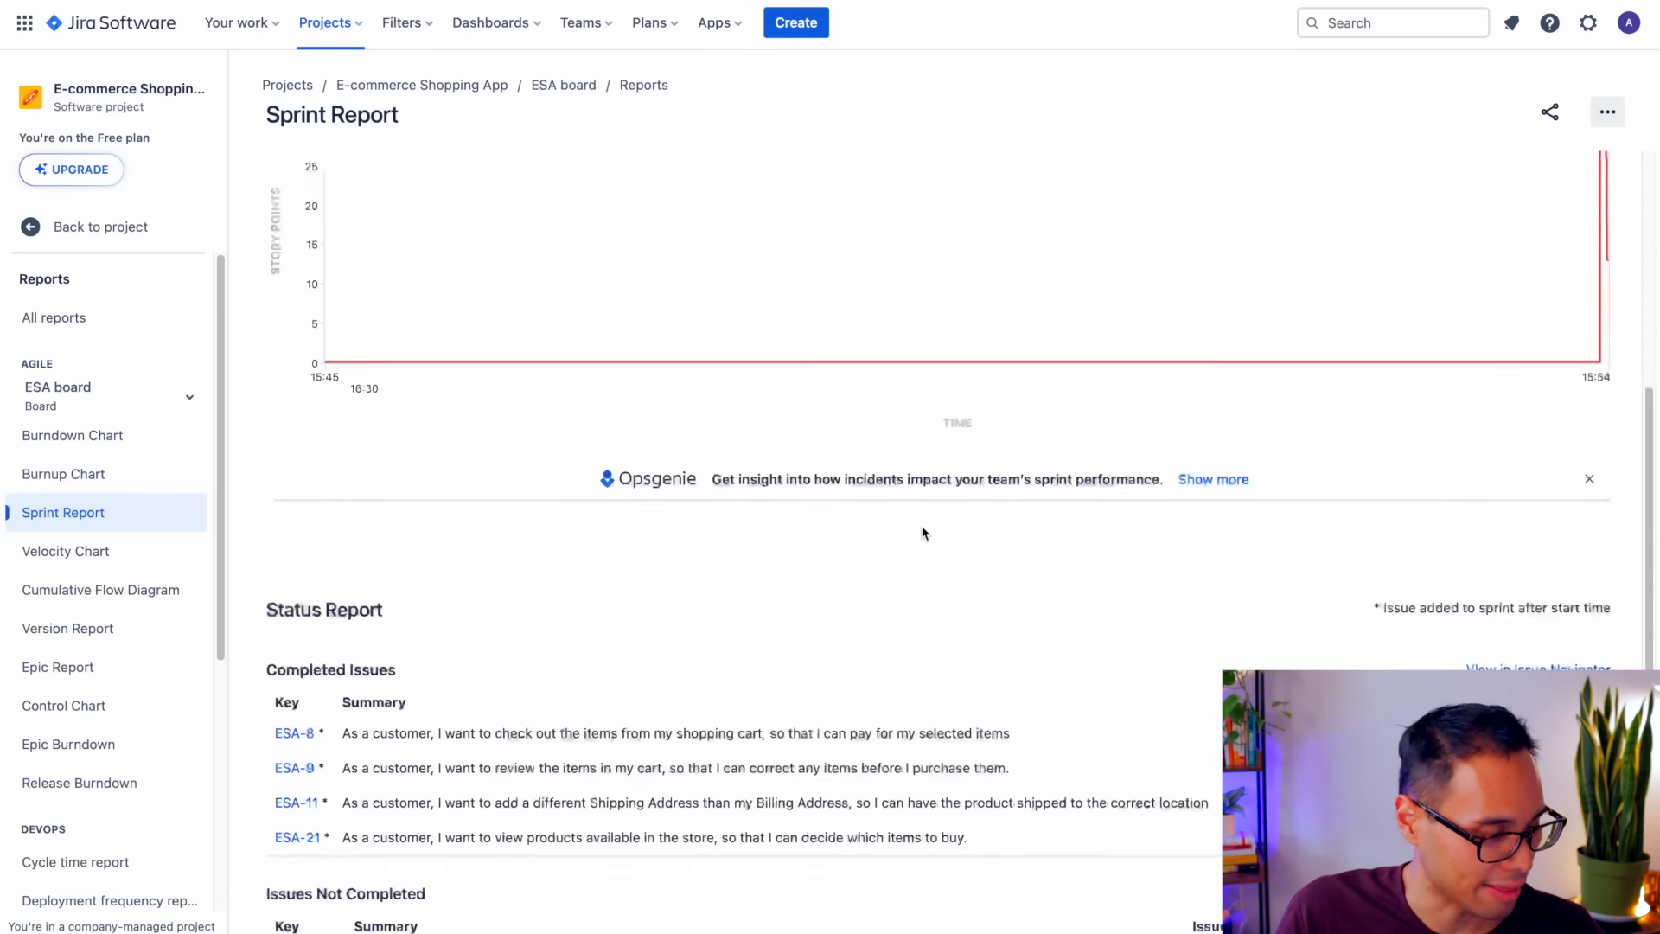
{"action": "scroll", "coordinate": [892, 647], "scroll_direction": "down", "scroll_amount": 1}
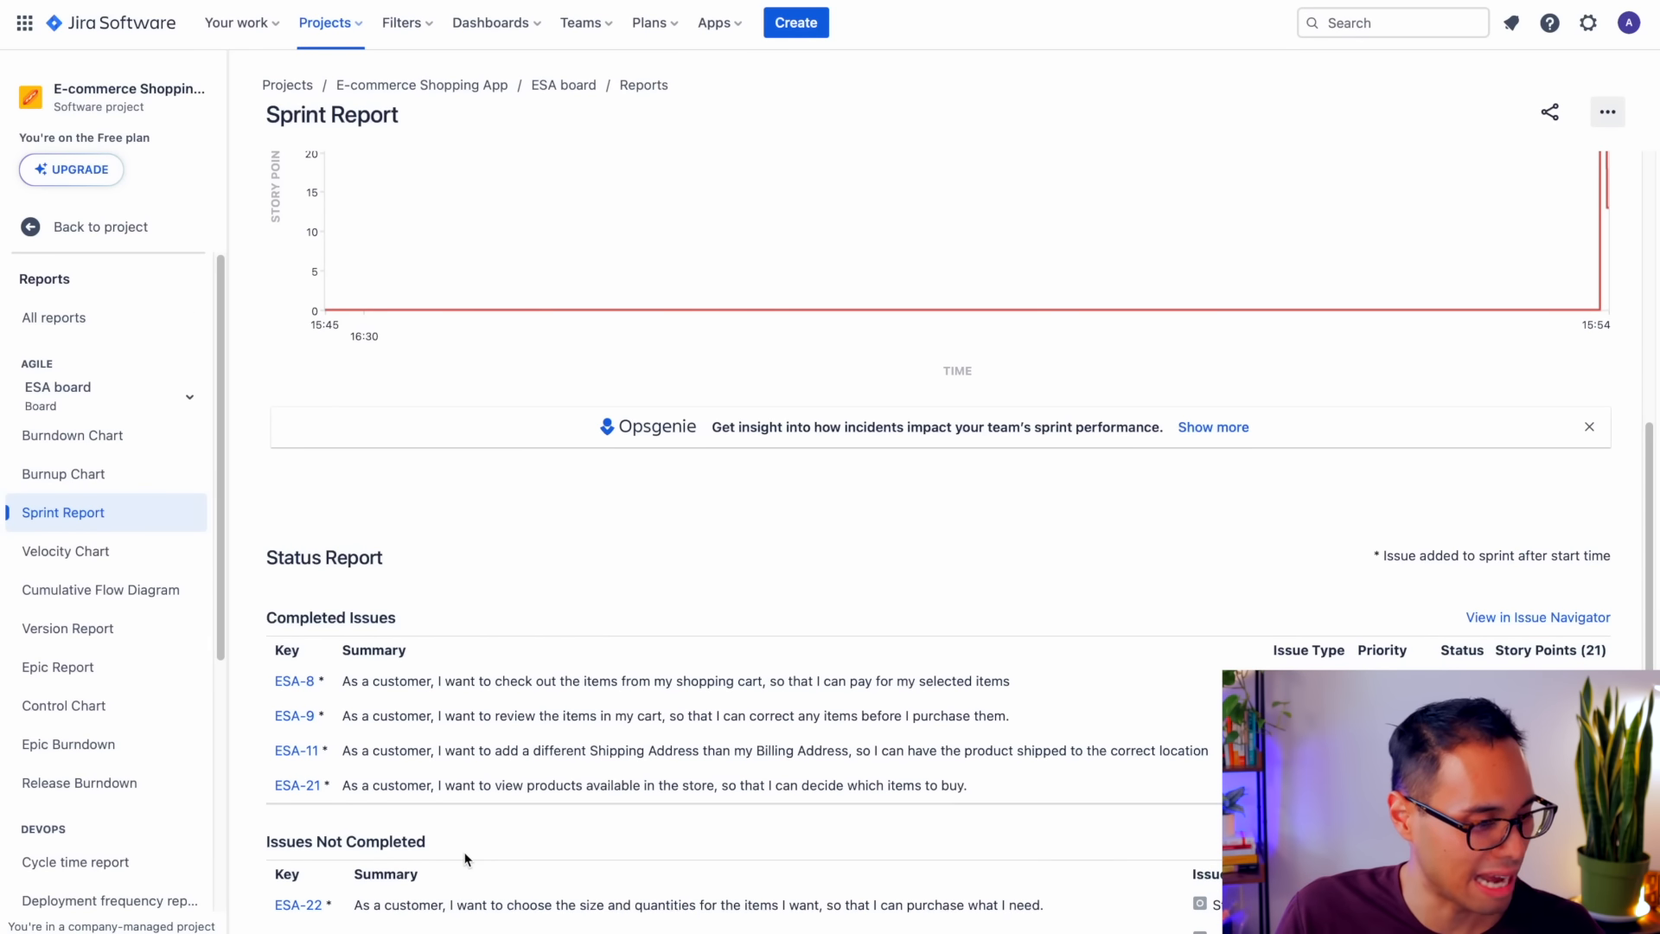
{"action": "scroll", "coordinate": [468, 833], "scroll_direction": "up", "scroll_amount": 5}
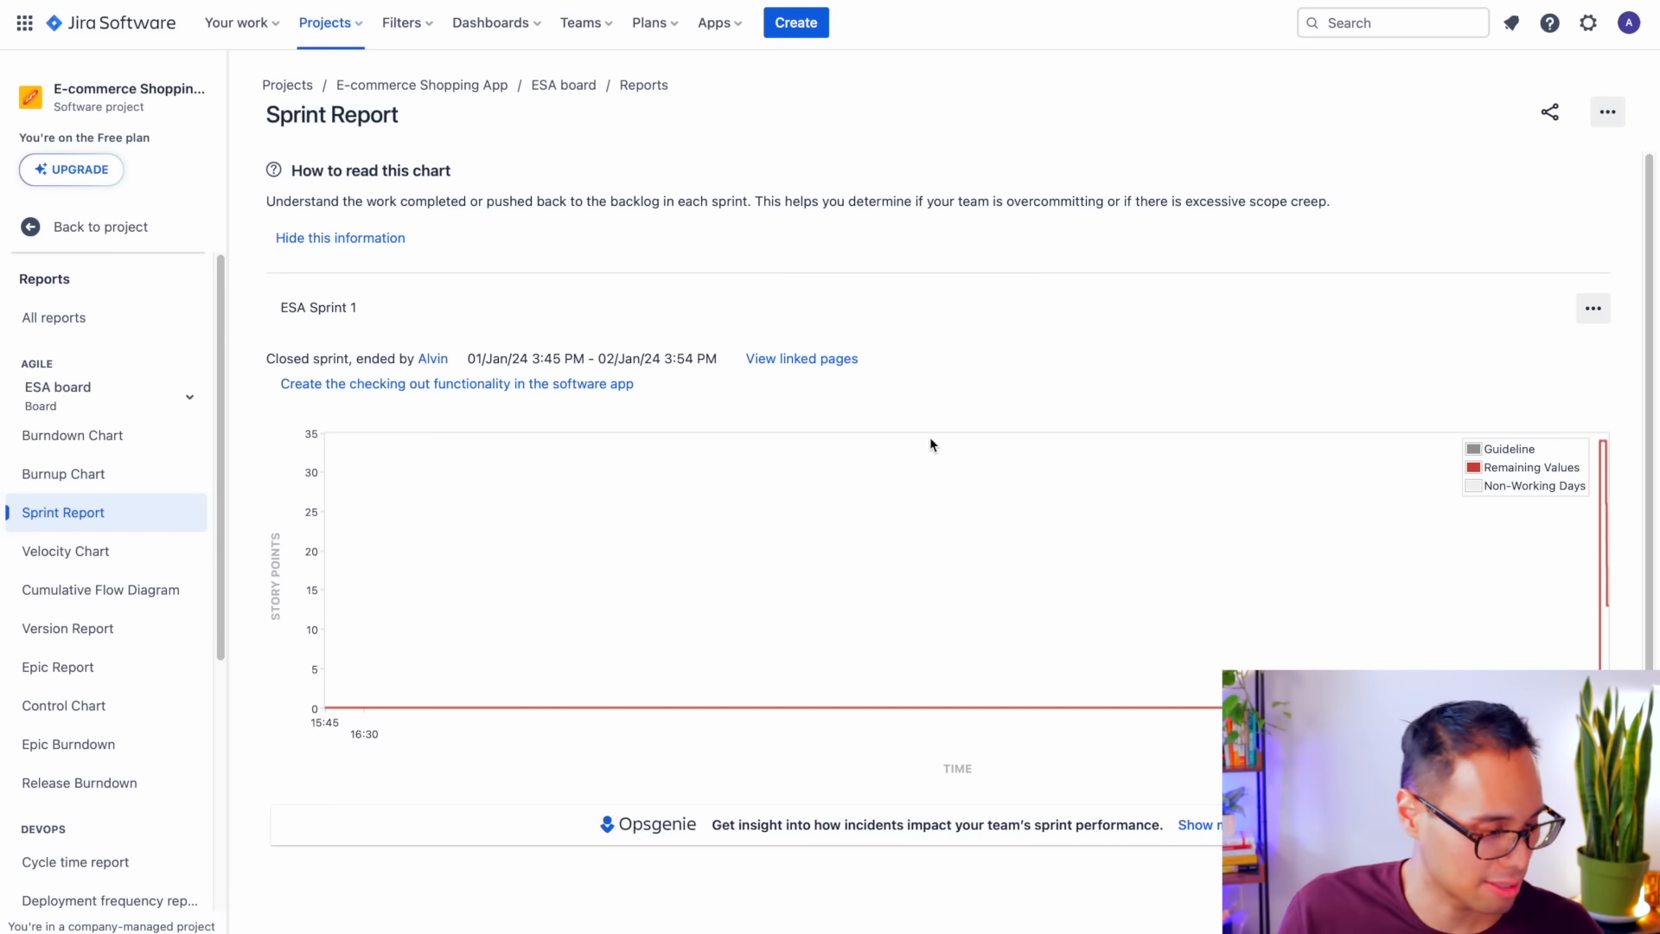
{"action": "scroll", "coordinate": [930, 438], "scroll_direction": "down", "scroll_amount": 5}
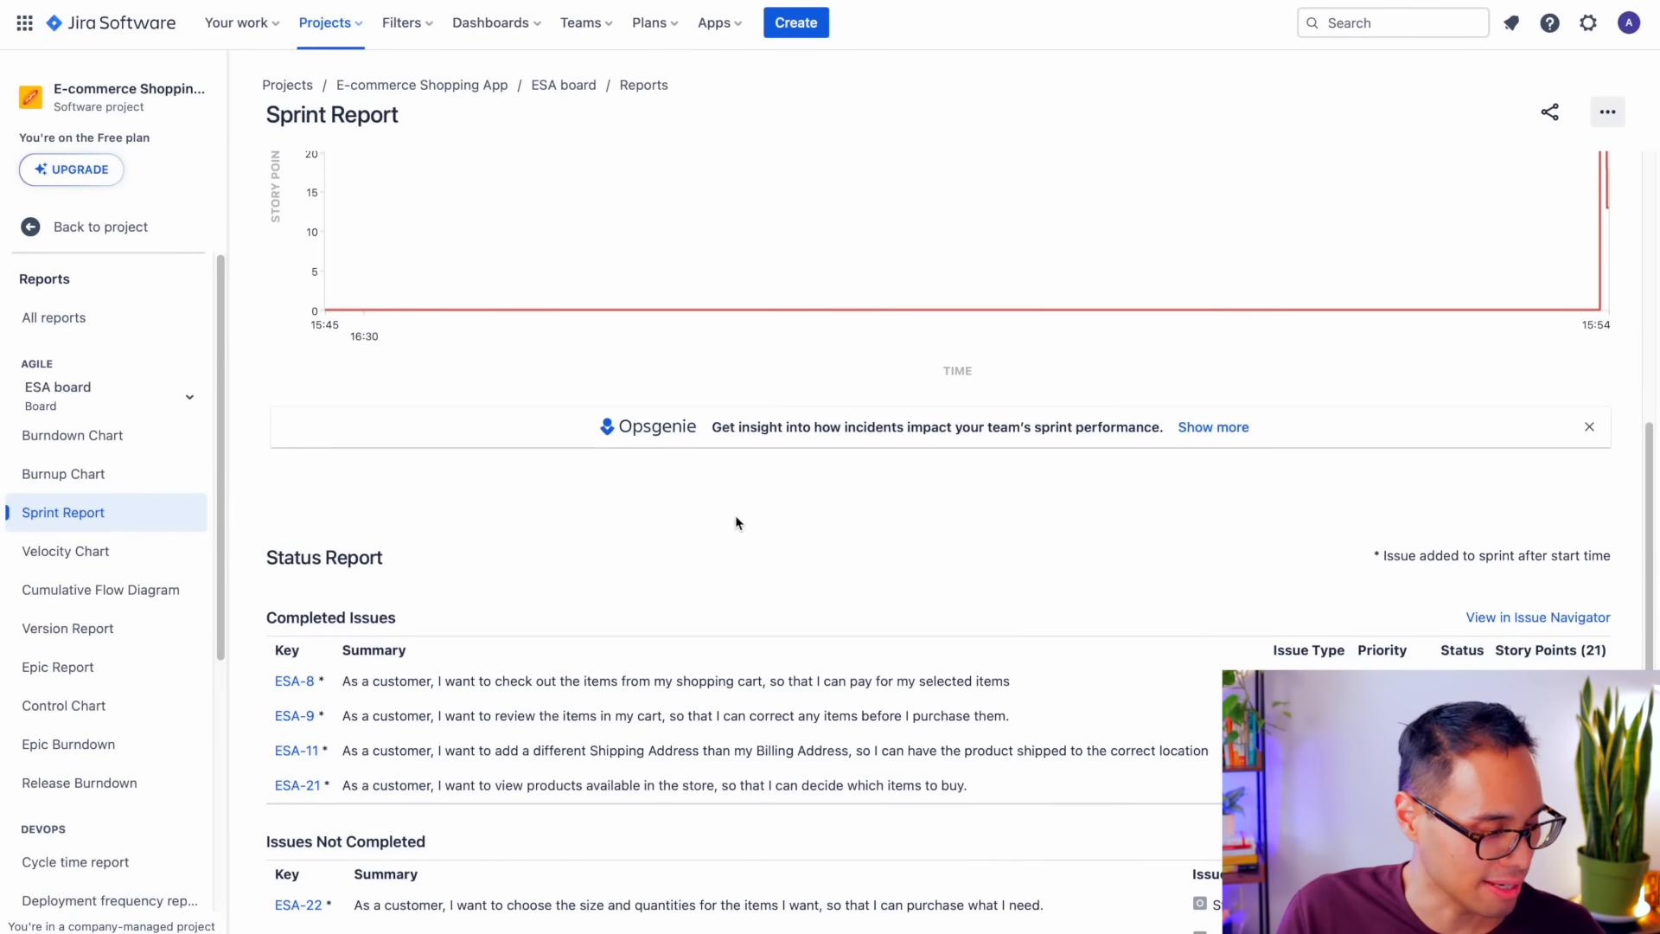